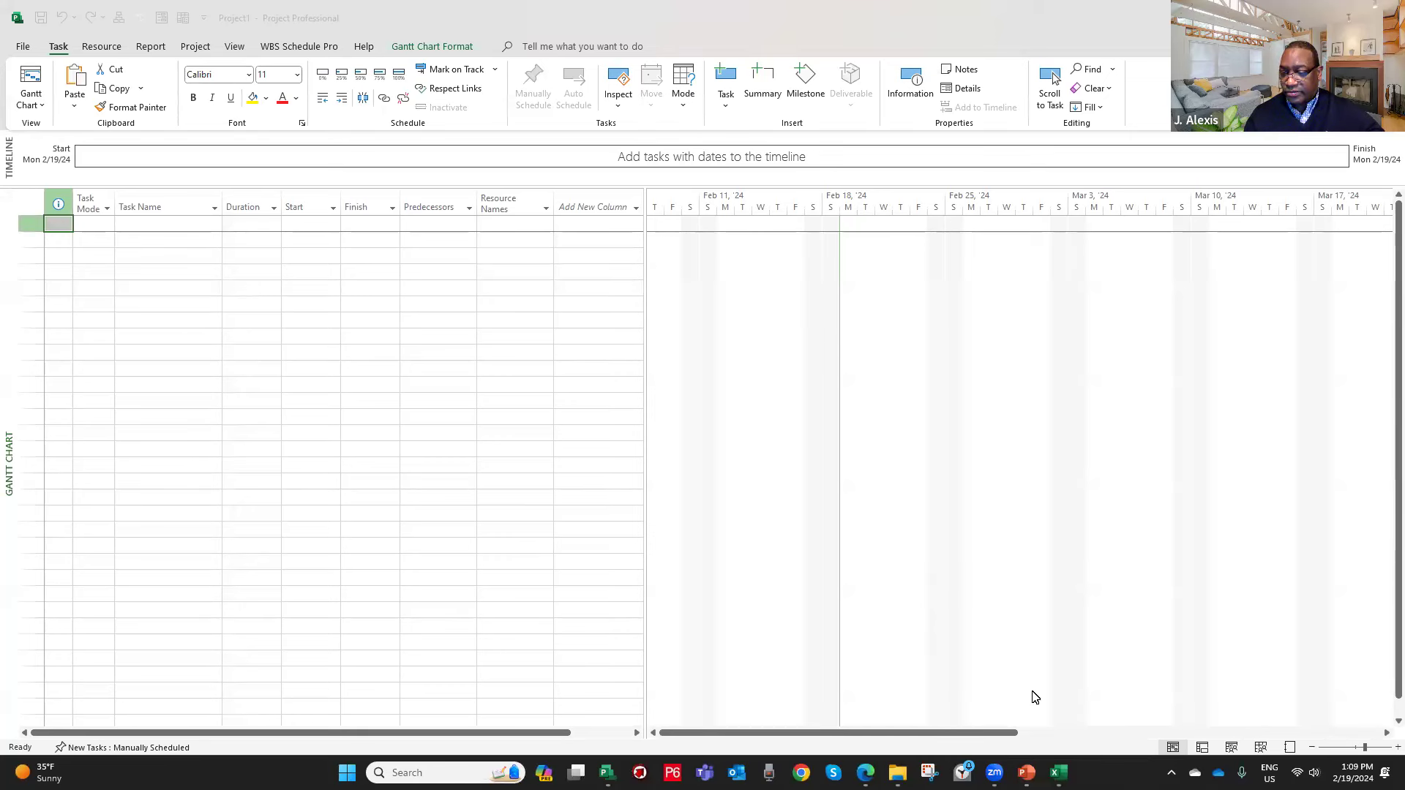
pyautogui.click(1103, 682)
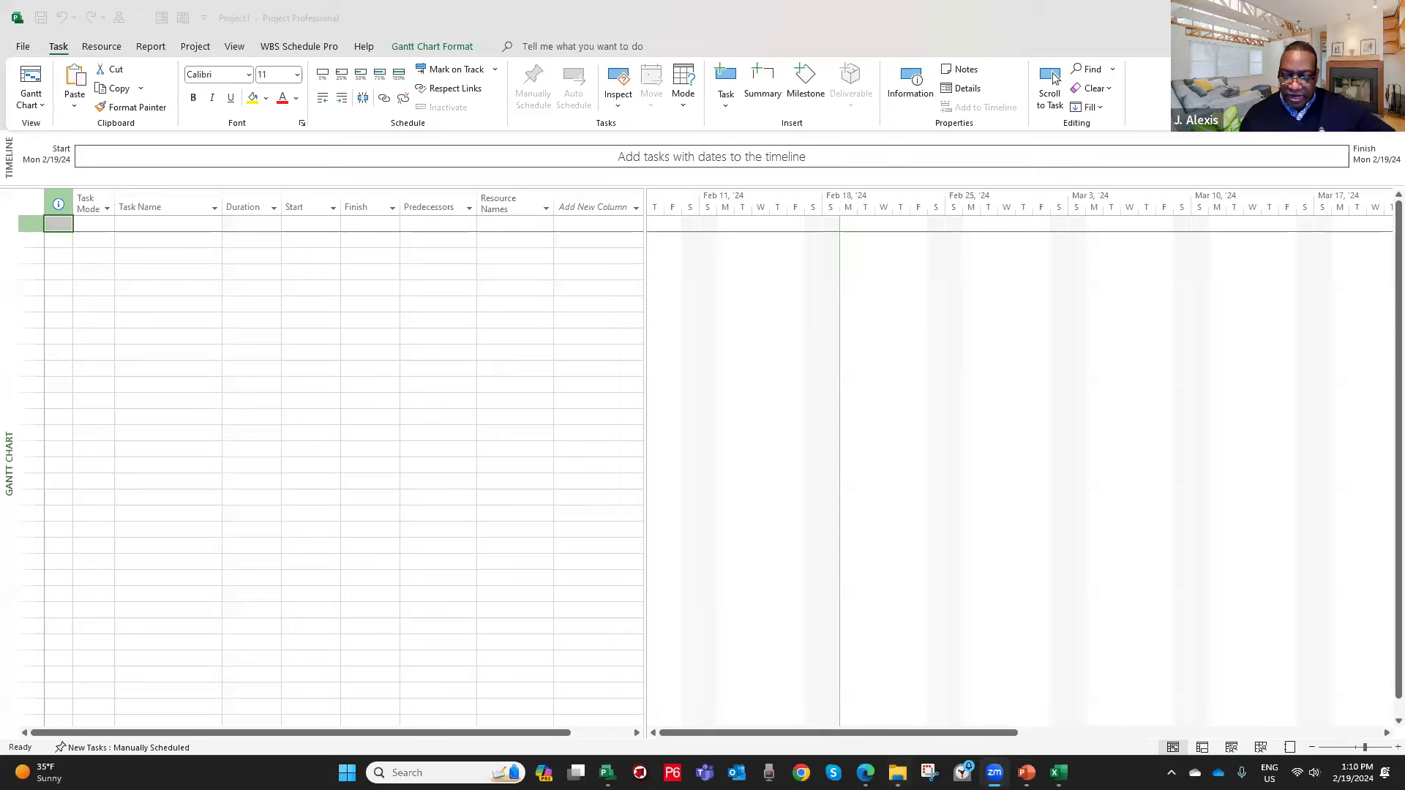
# Open the Microsoft Project Instructions_WORKSHOP_2025 PDF from the Microsoft Project Workshop folder and close its All tools pane.
pyautogui.click(897, 773)
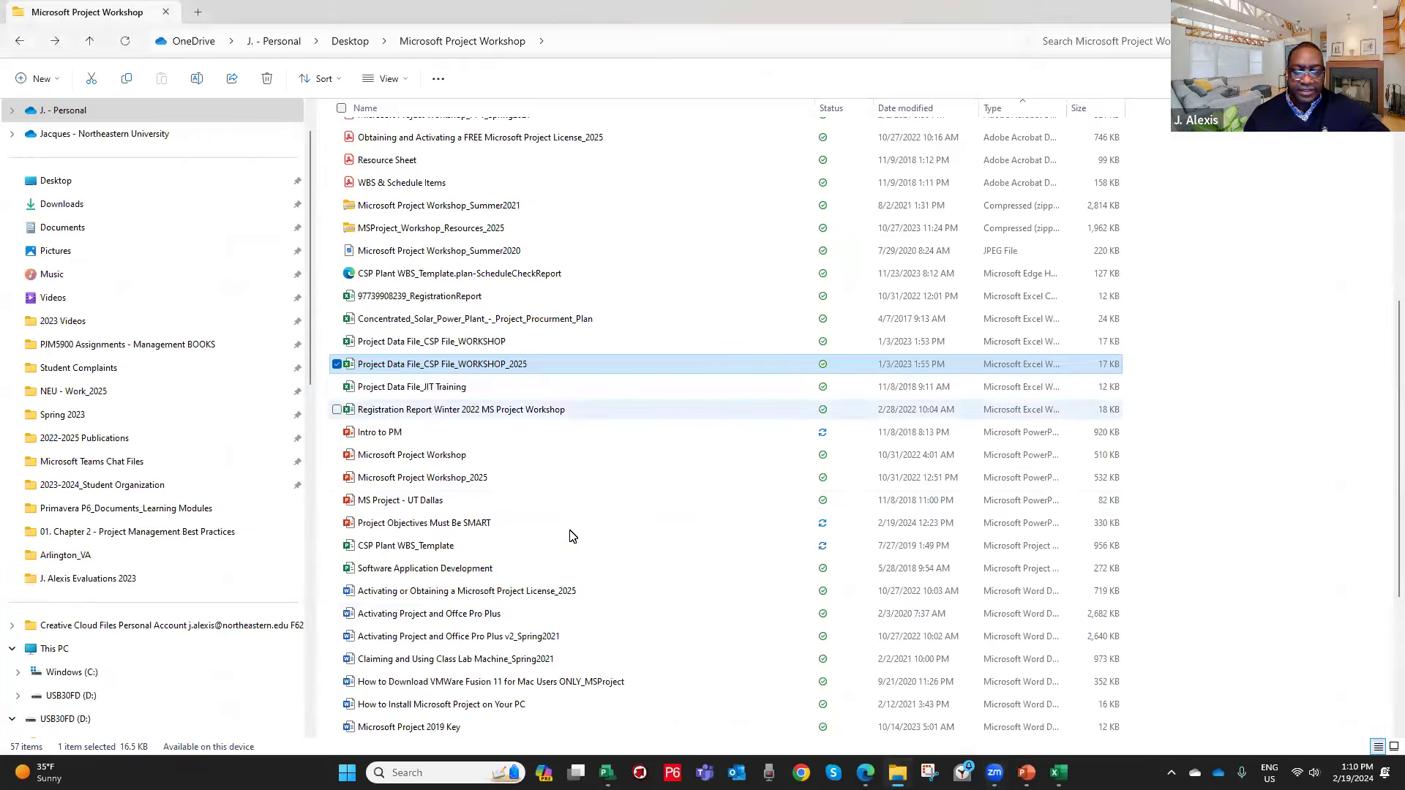
pyautogui.scroll(5, 421, 344)
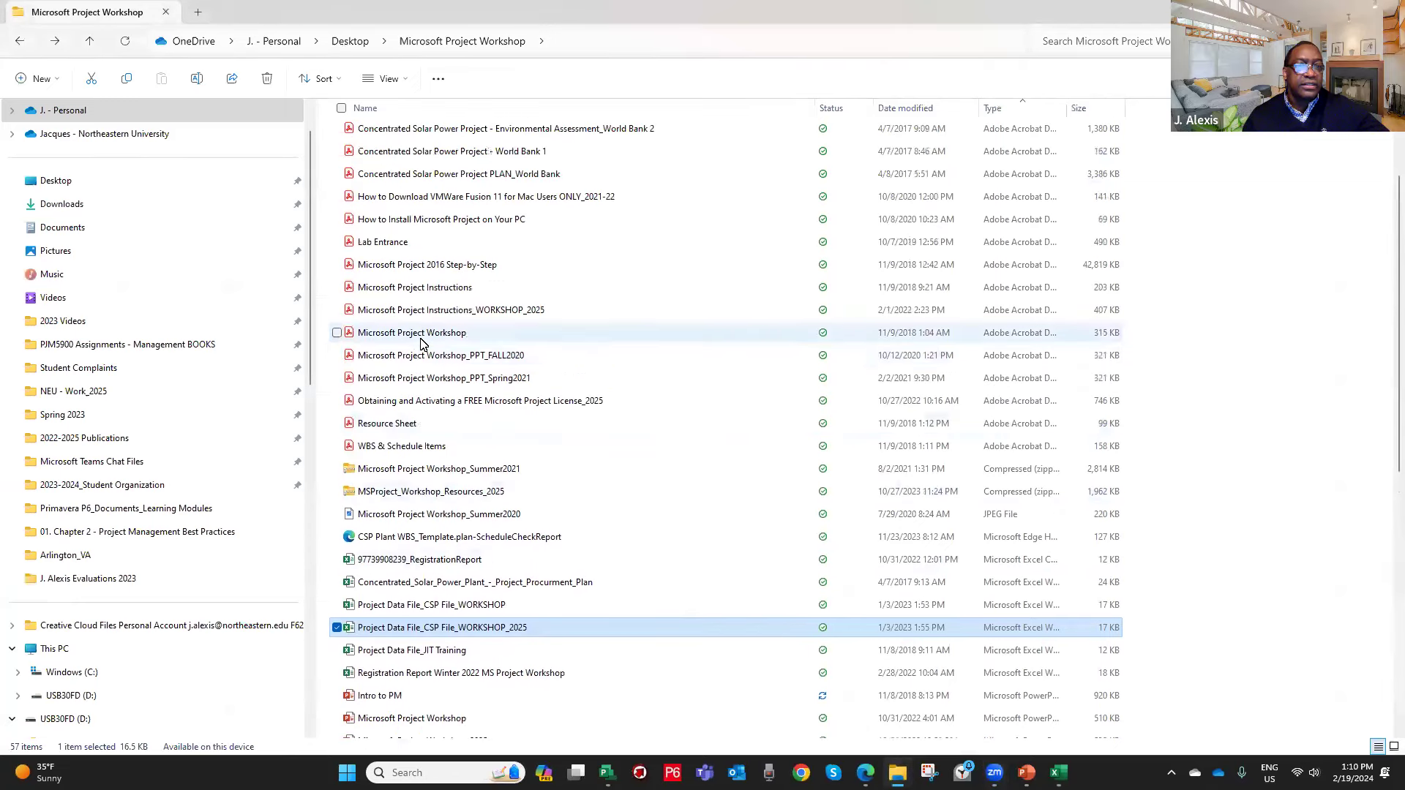
pyautogui.scroll(1, 421, 344)
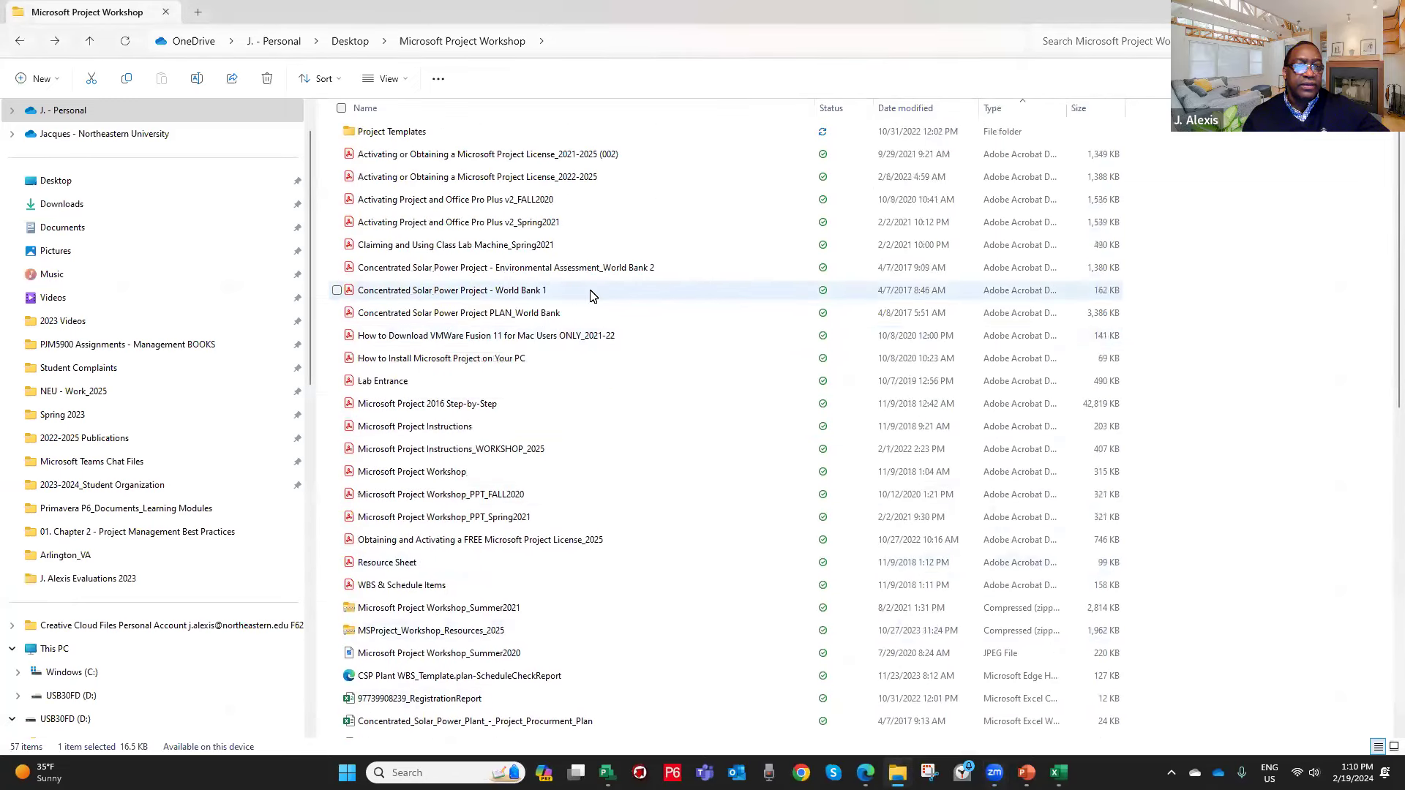
pyautogui.doubleClick(538, 452)
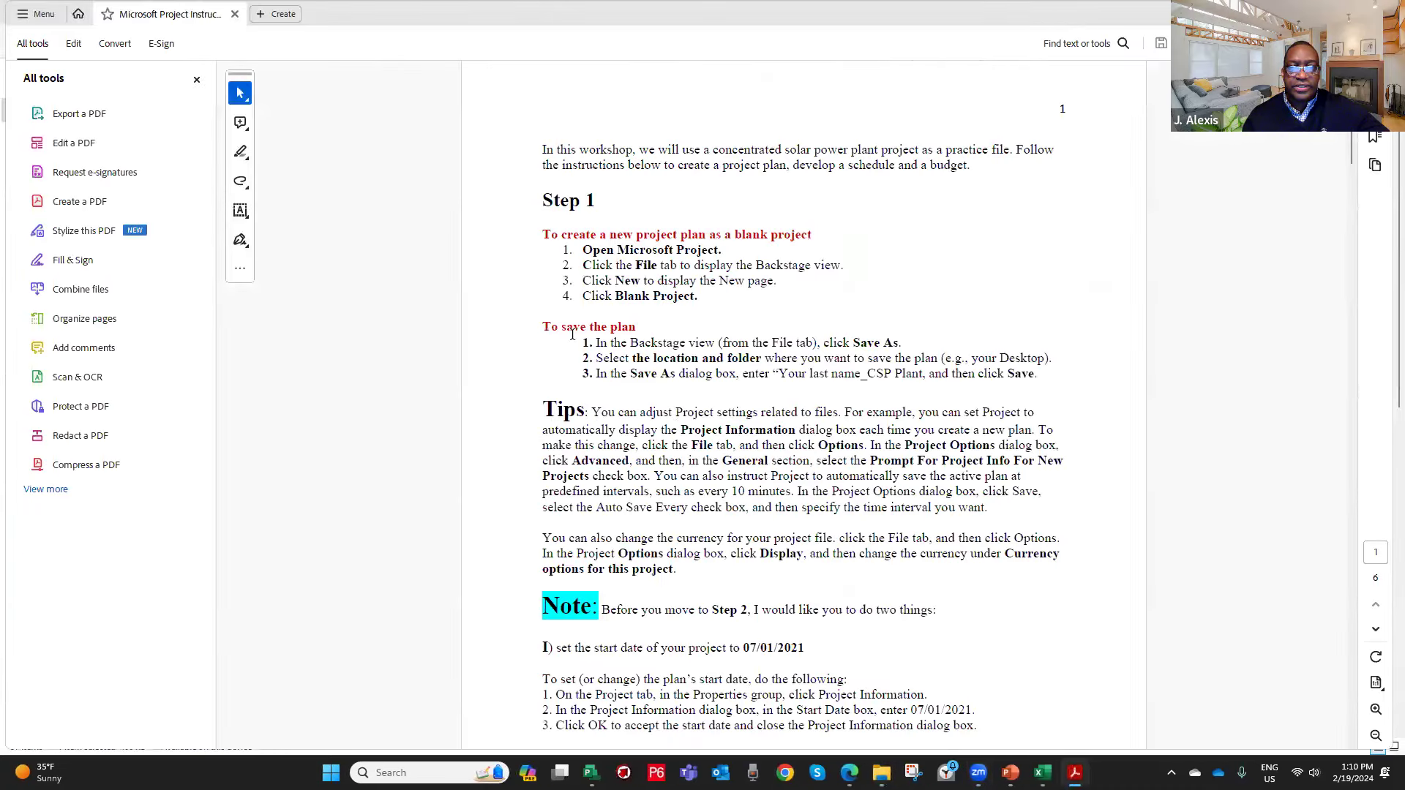
pyautogui.click(196, 80)
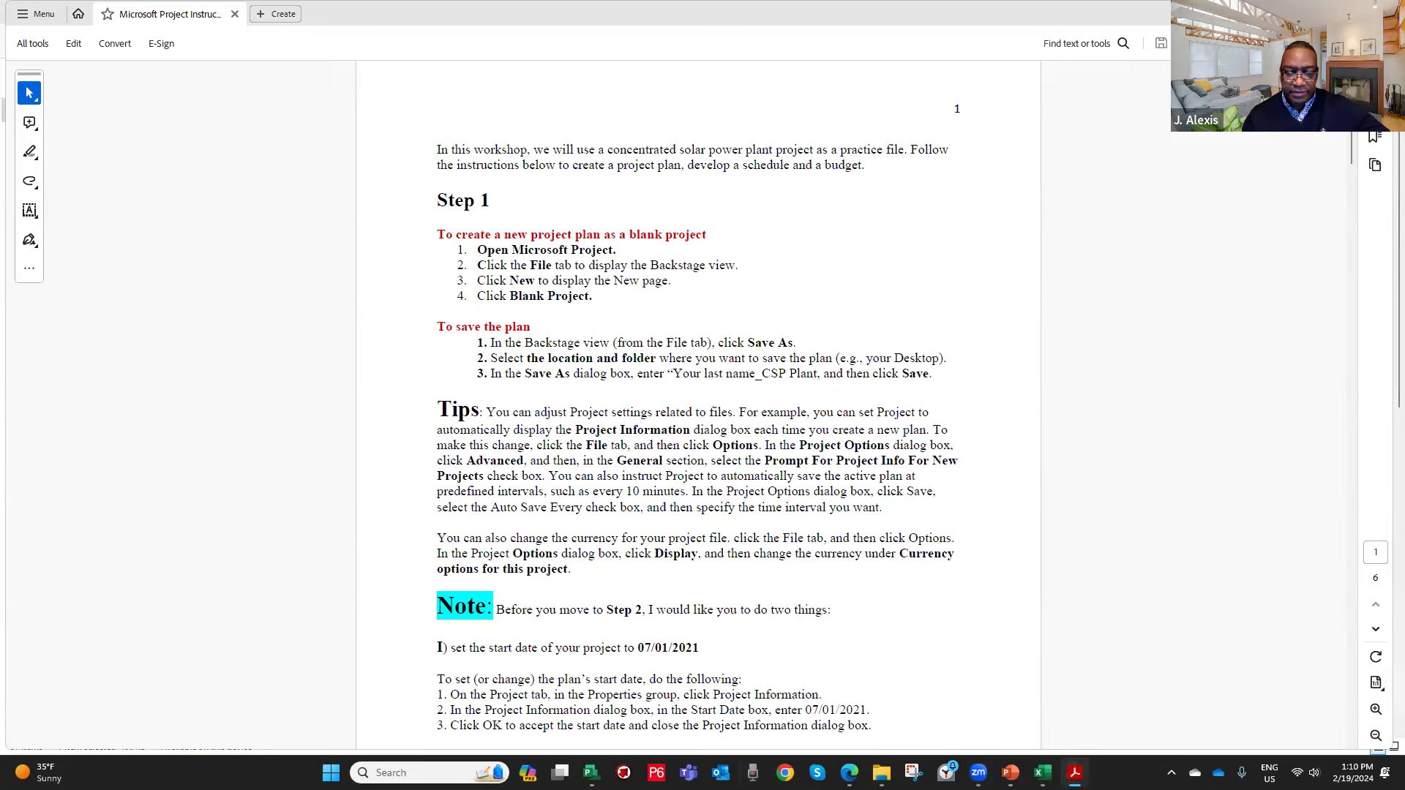
# Switch back to the blank plan in Microsoft Project.
pyautogui.click(591, 772)
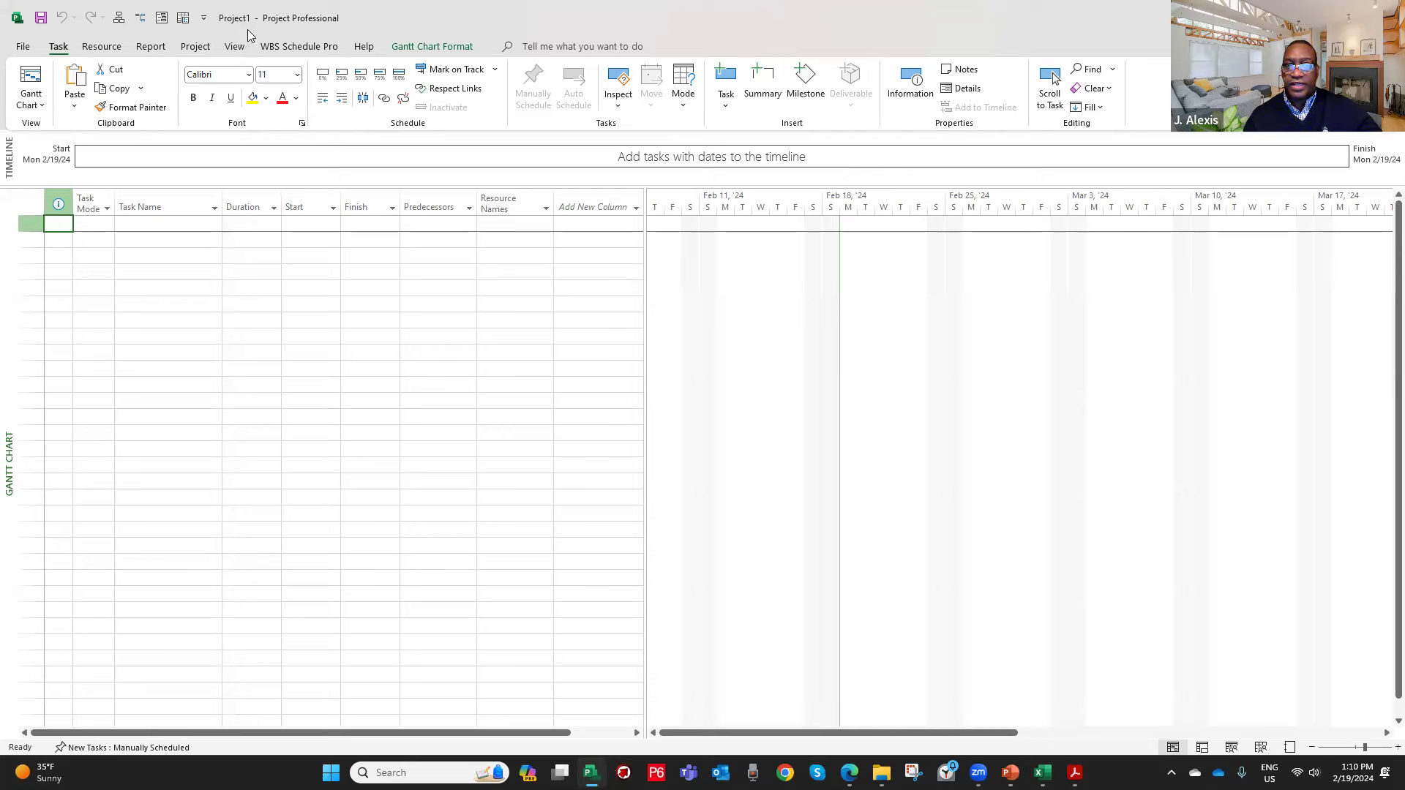
pyautogui.click(725, 119)
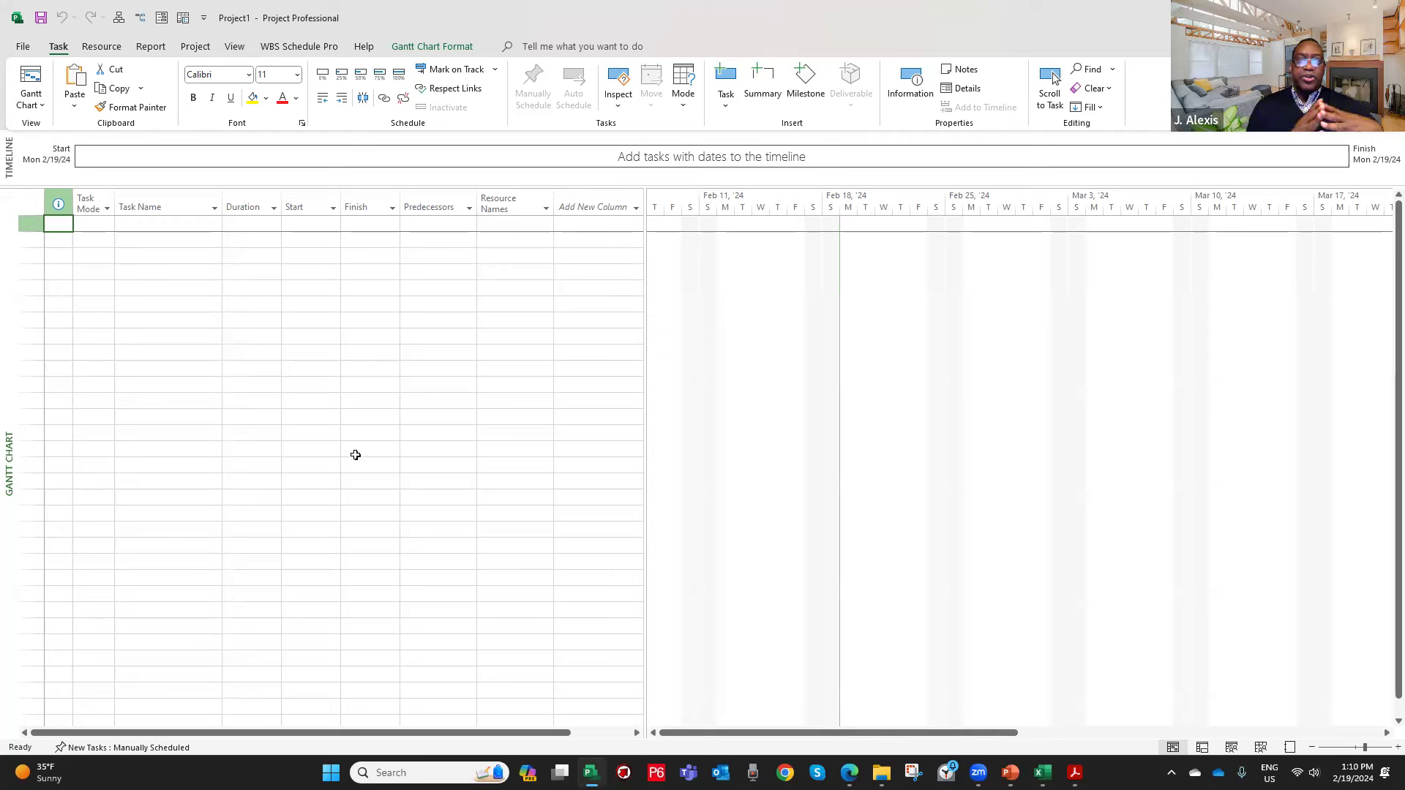
pyautogui.click(838, 88)
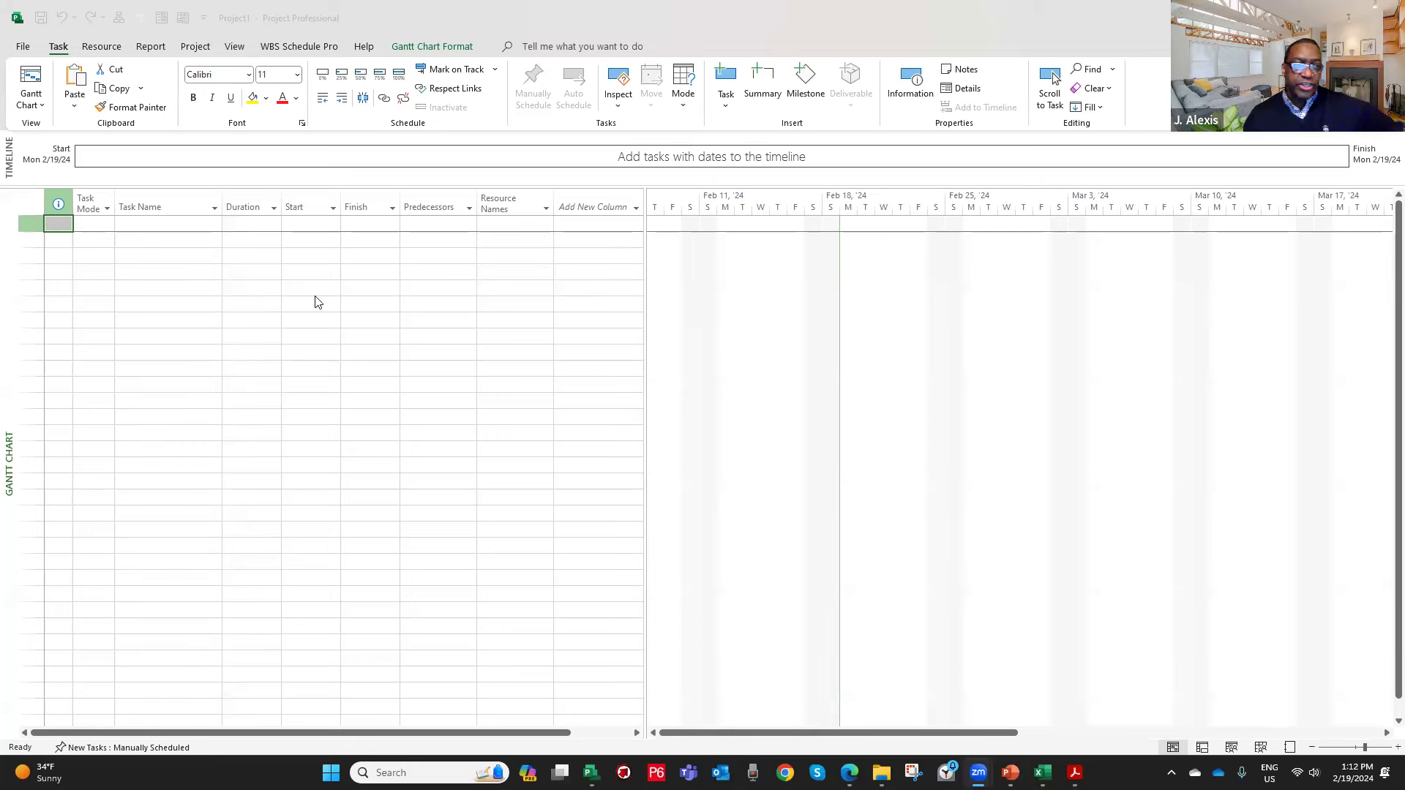
# Add a task named A in the first row and give it a duration of 5 days.
pyautogui.click(168, 224)
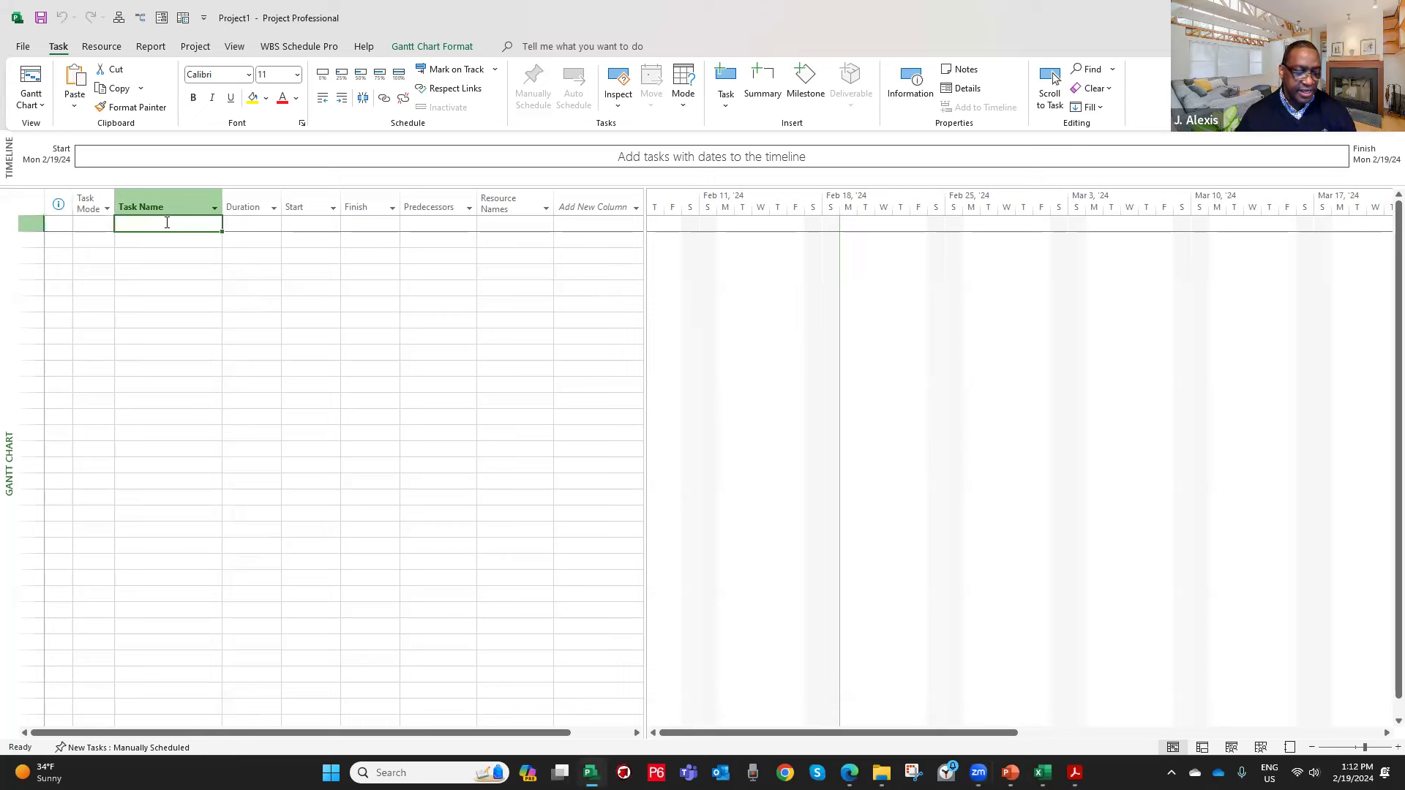
pyautogui.write('A')
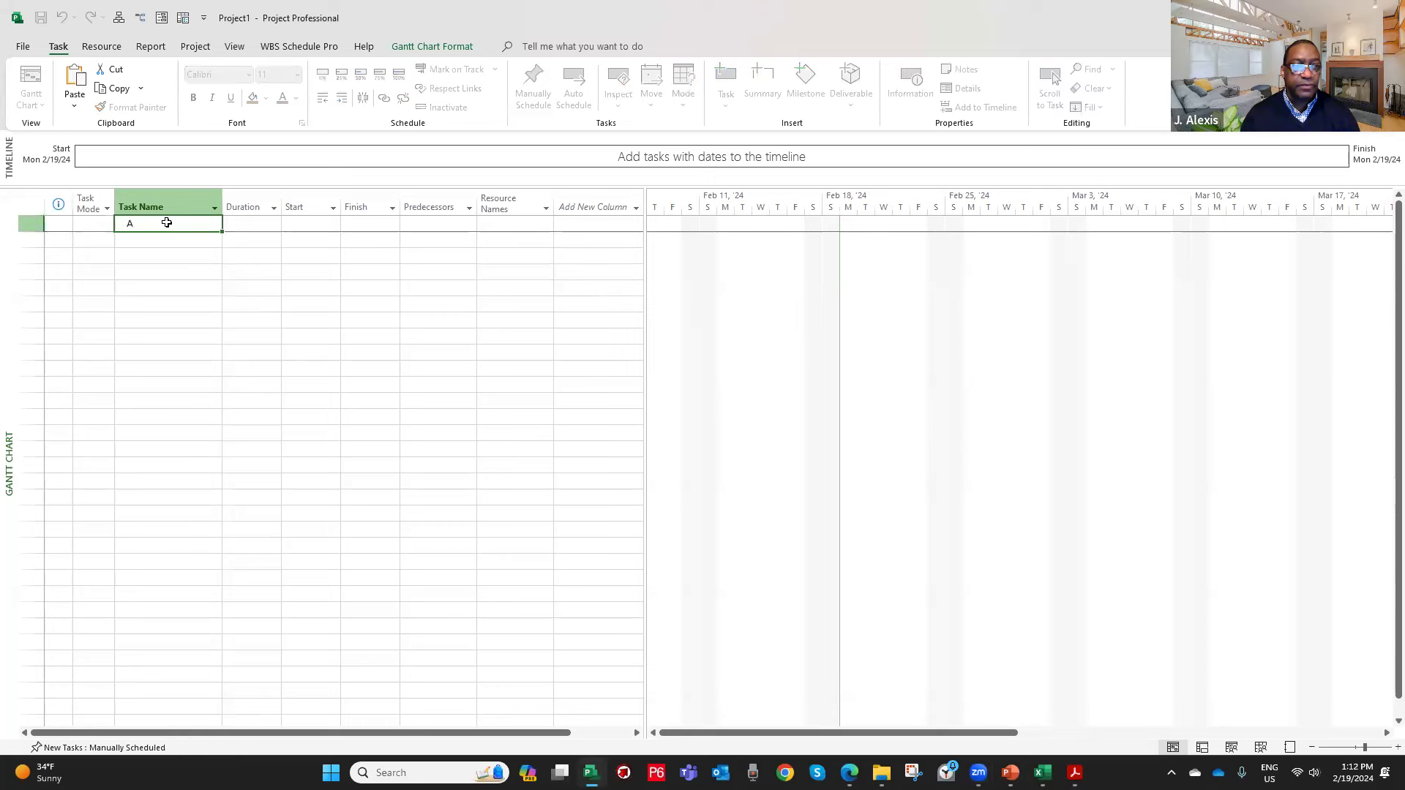
pyautogui.press('Return')
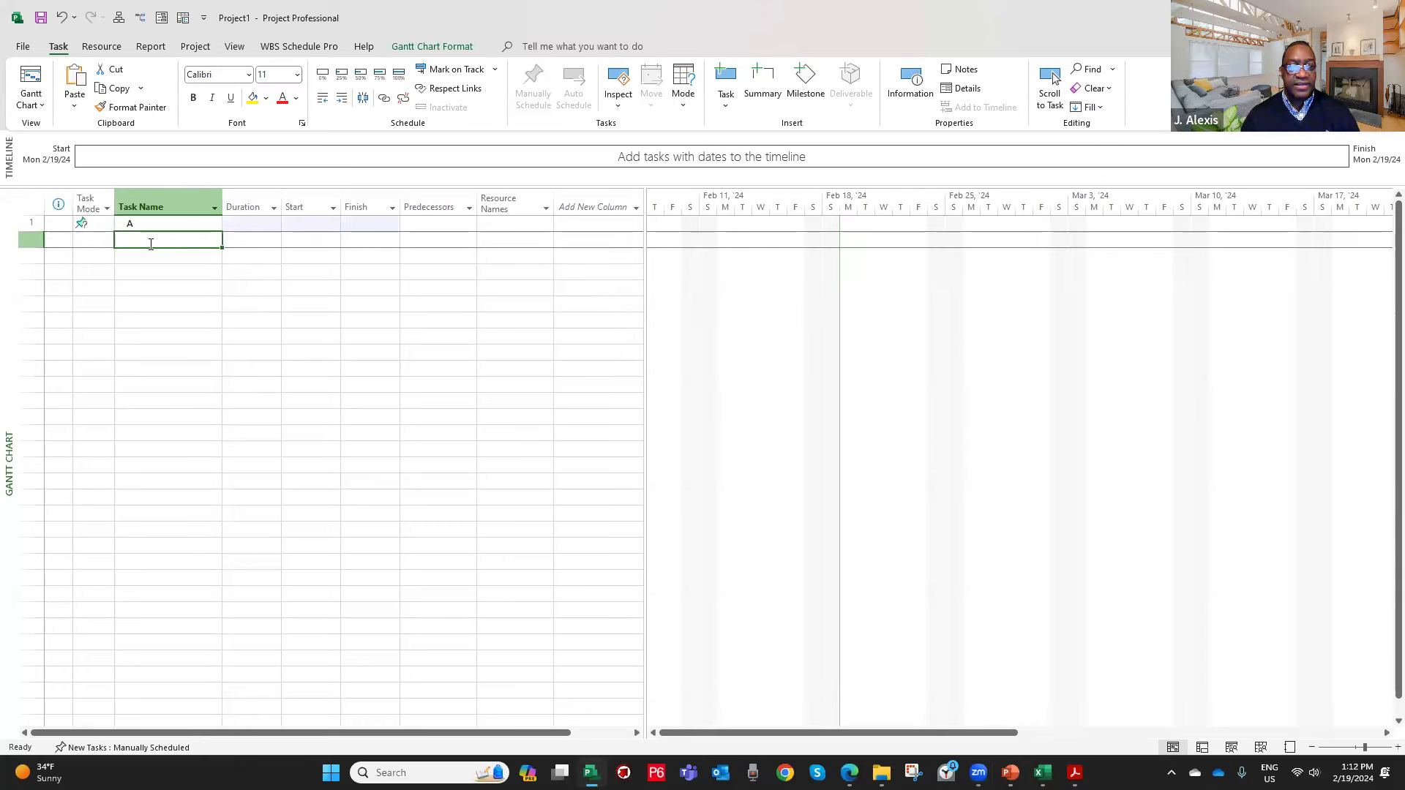
pyautogui.click(241, 224)
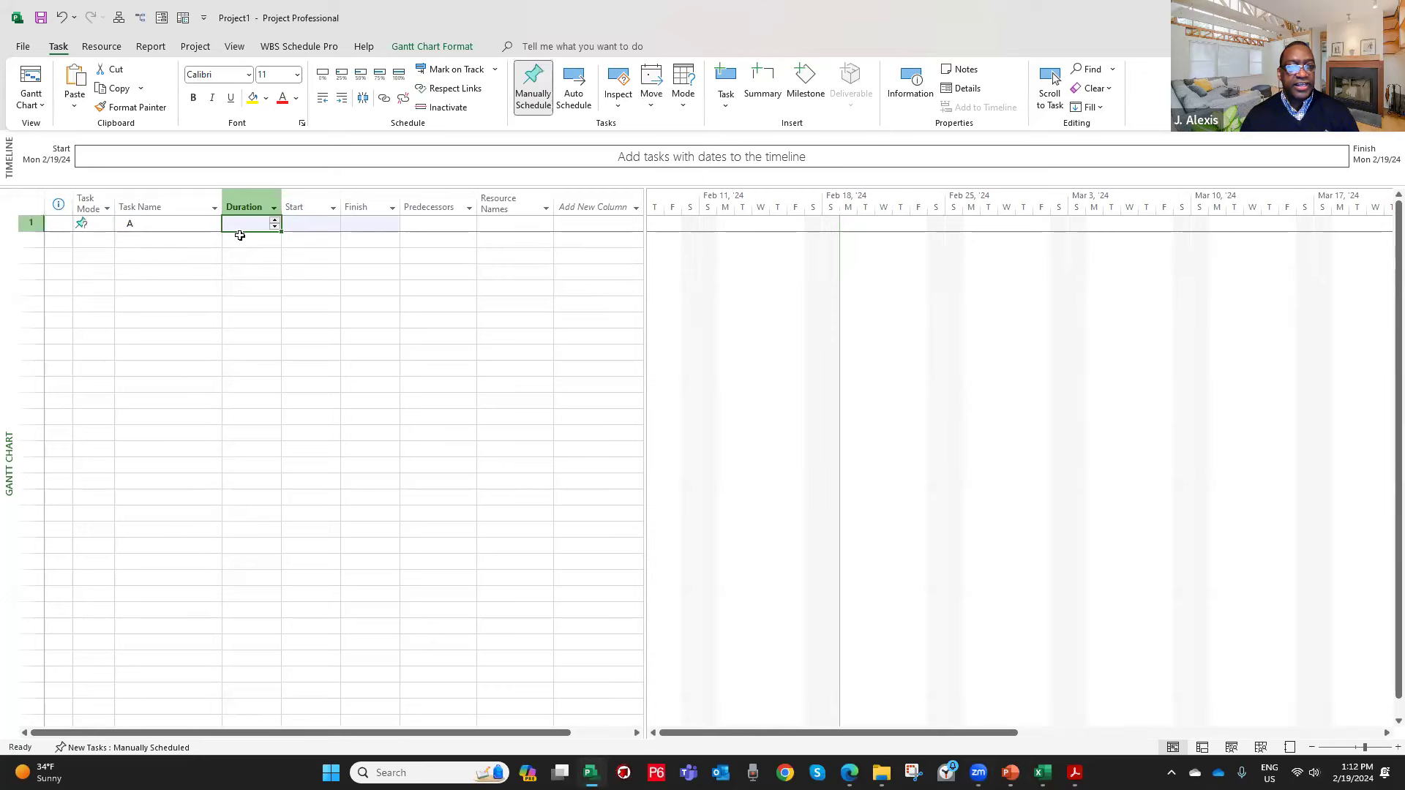
pyautogui.write('5')
pyautogui.click(252, 256)
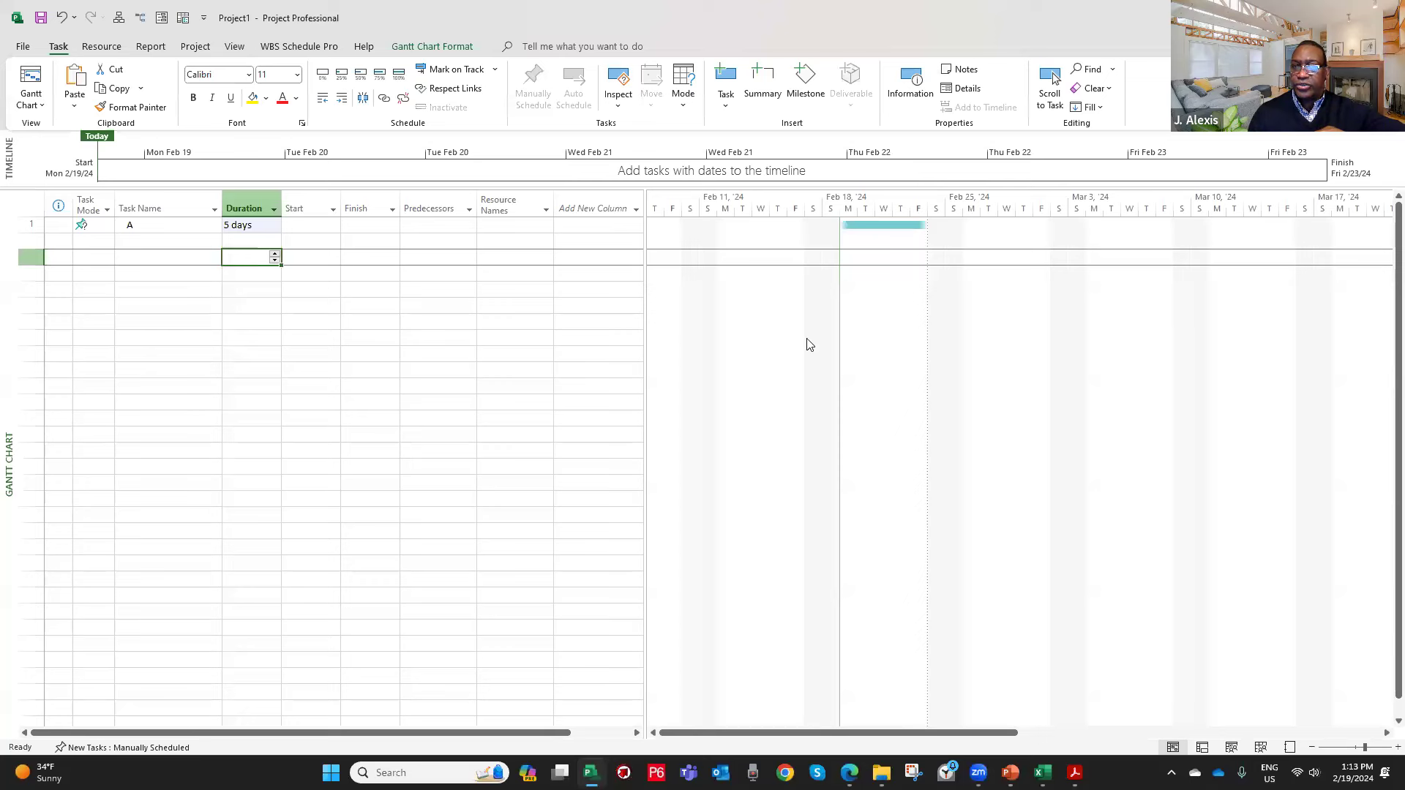
pyautogui.click(754, 112)
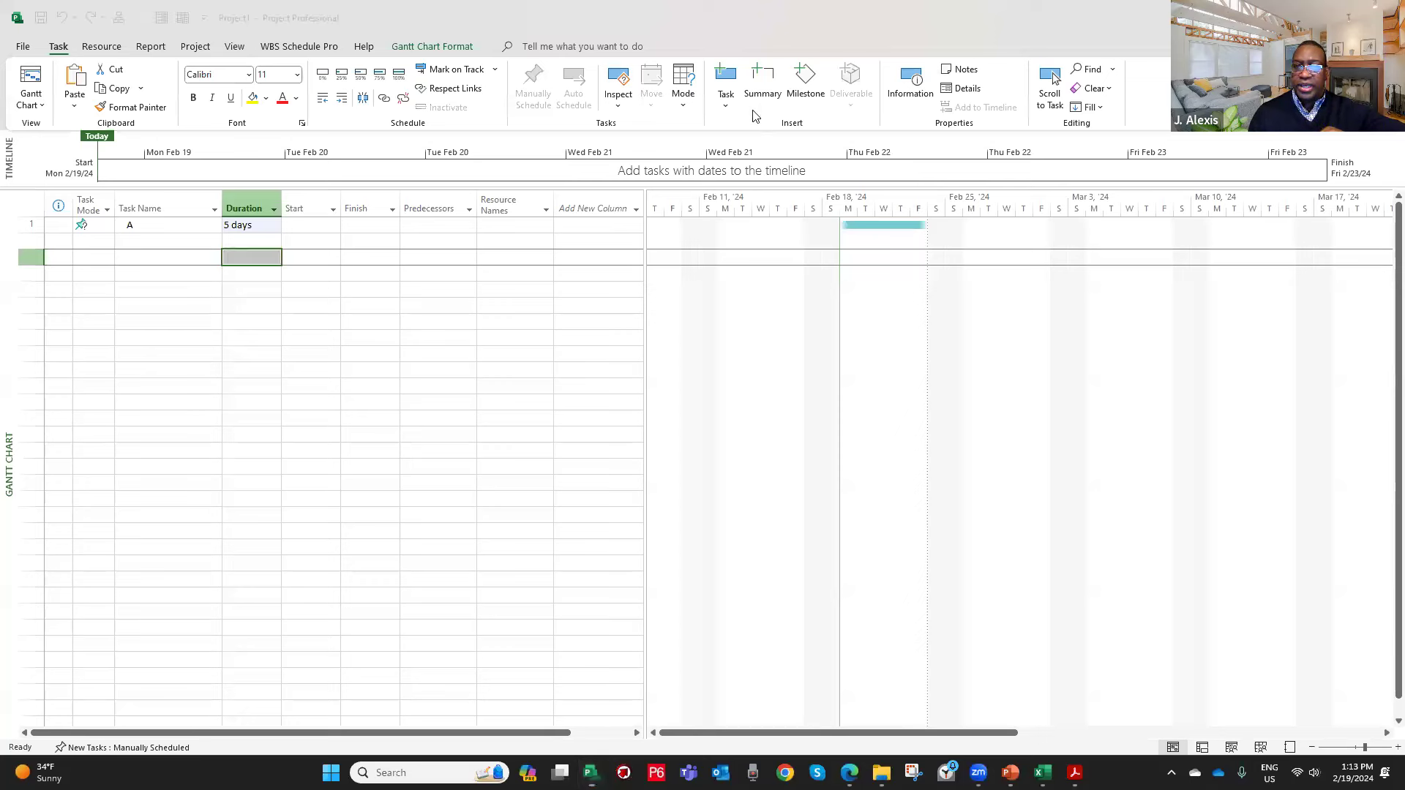
pyautogui.click(787, 361)
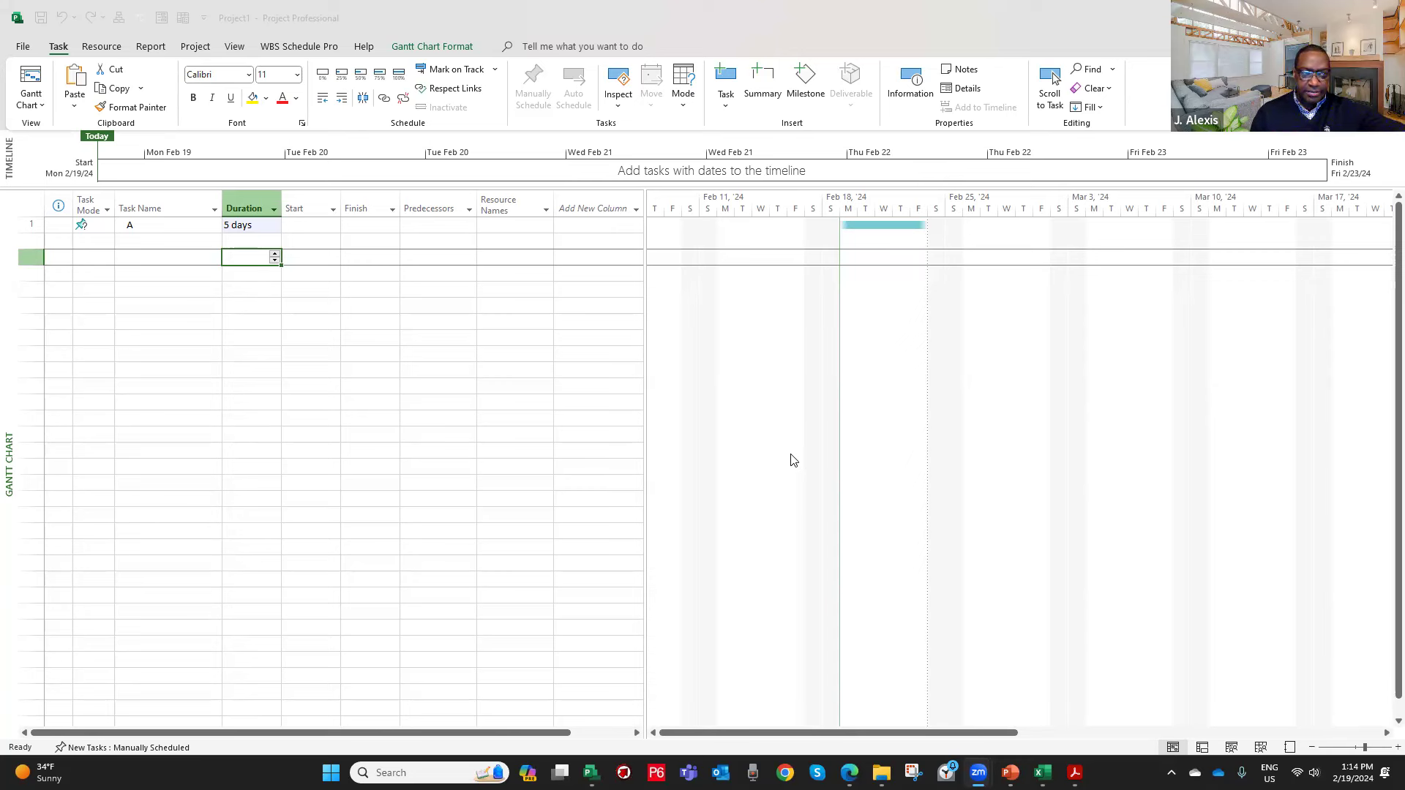
# Review the scheduling mode choices offered for task A.
pyautogui.click(90, 225)
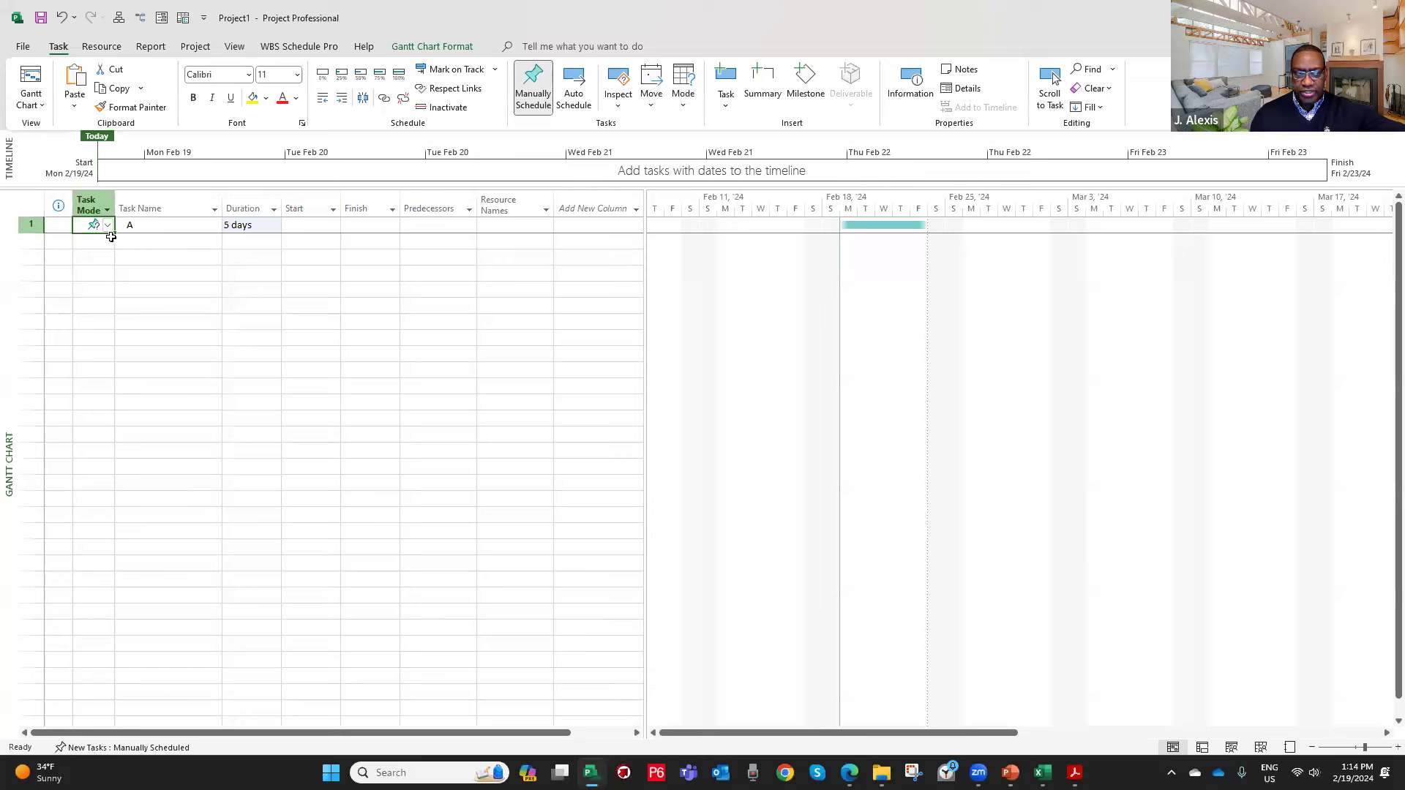
pyautogui.click(109, 228)
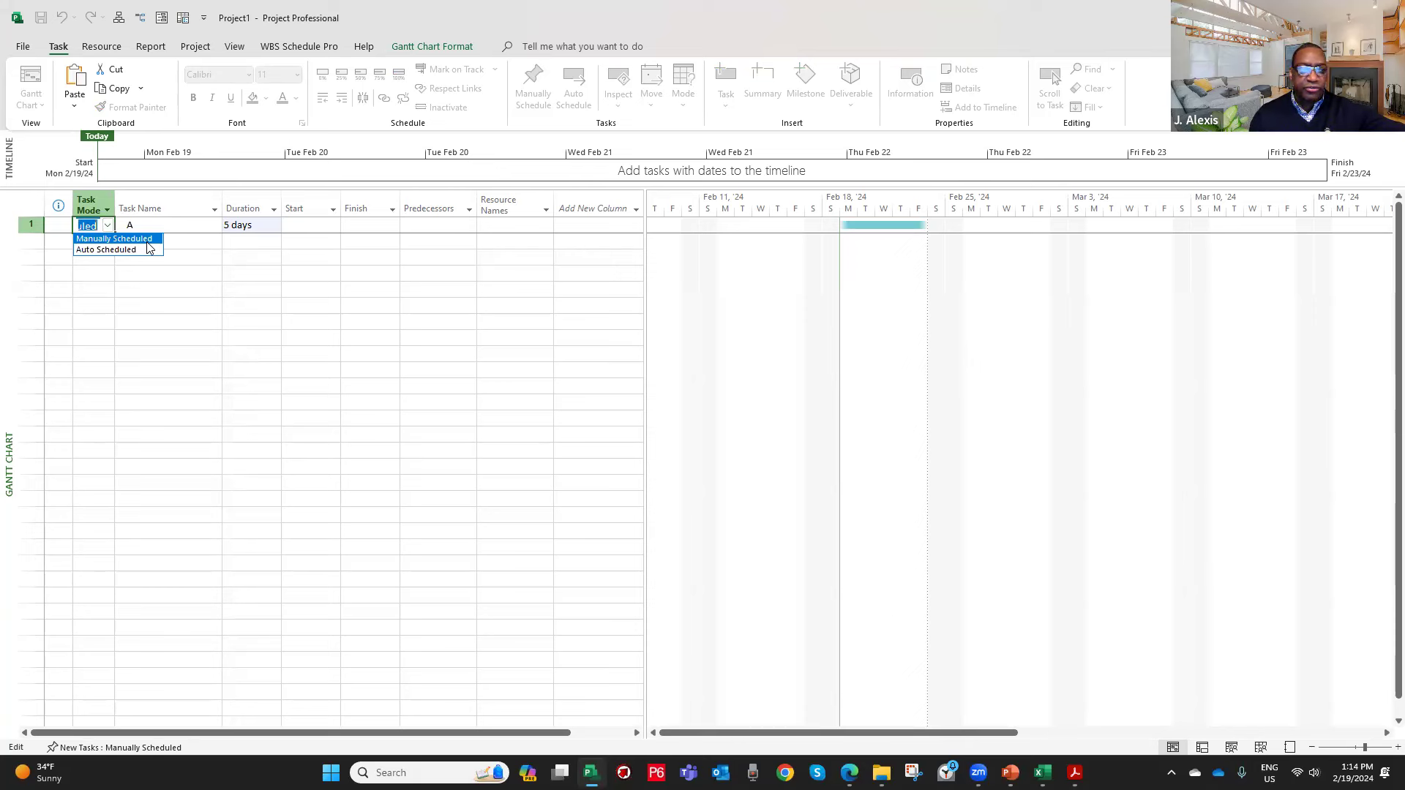
pyautogui.click(103, 255)
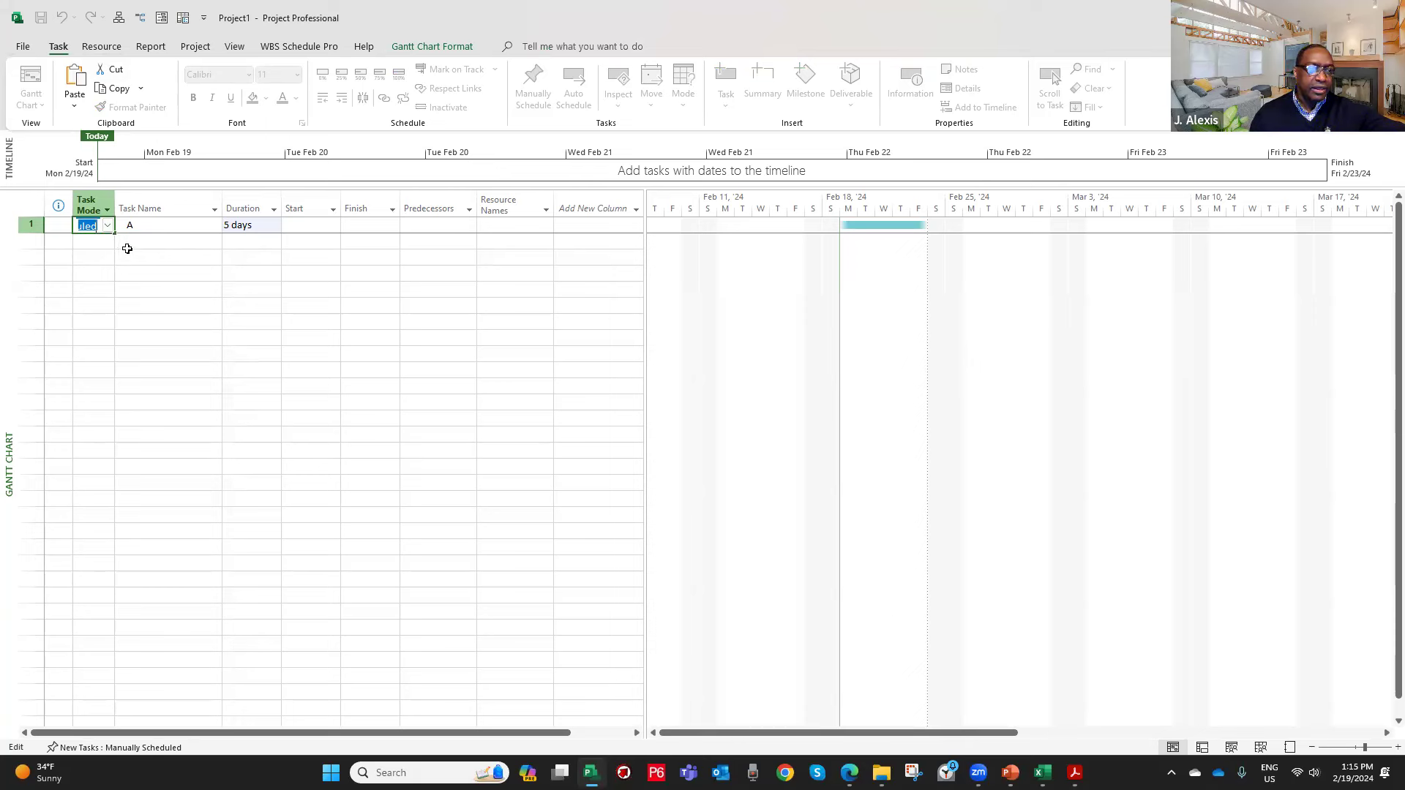
pyautogui.click(129, 247)
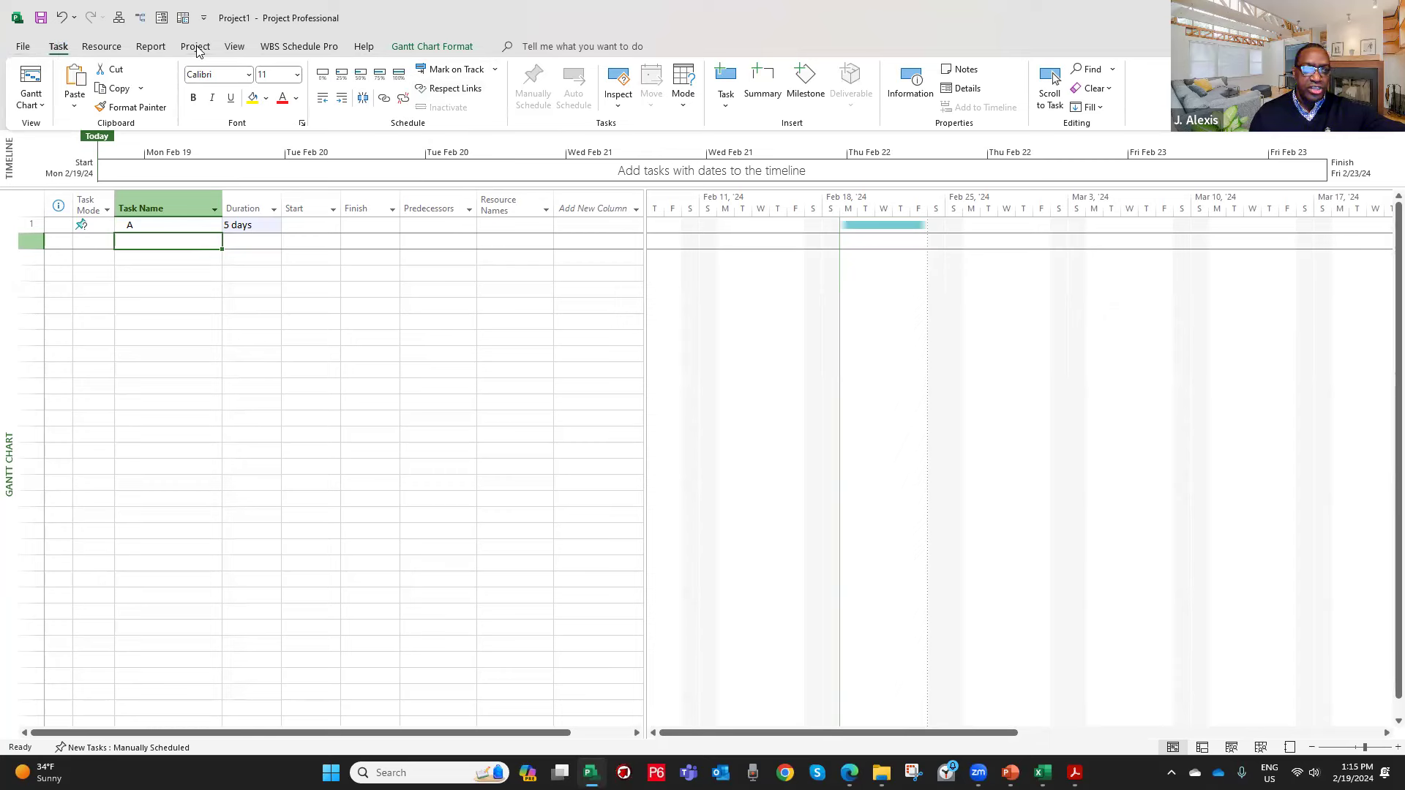
# Examine the available view tables, the WBS Schedule Pro commands, the help resources and the Gantt chart formatting options.
pyautogui.click(233, 46)
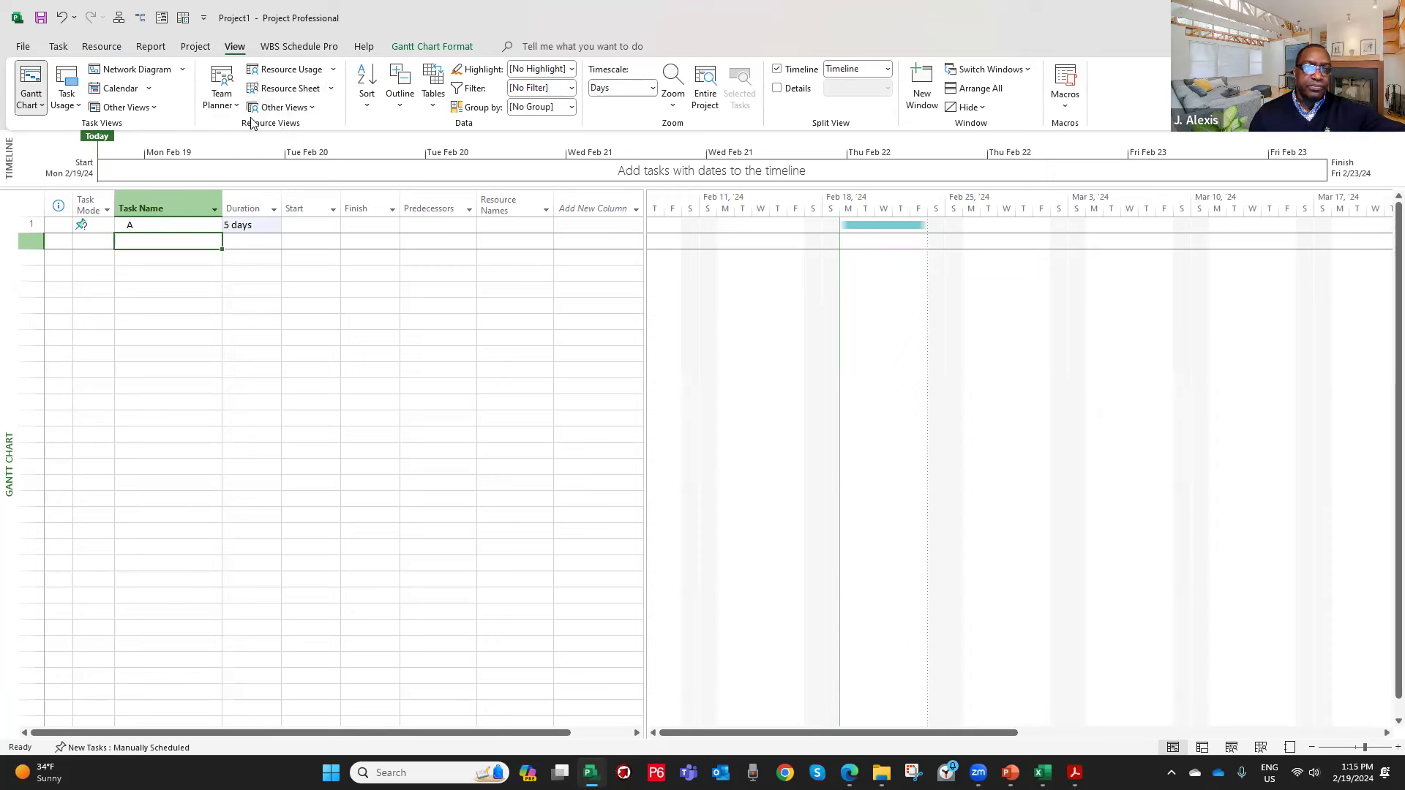
pyautogui.click(433, 106)
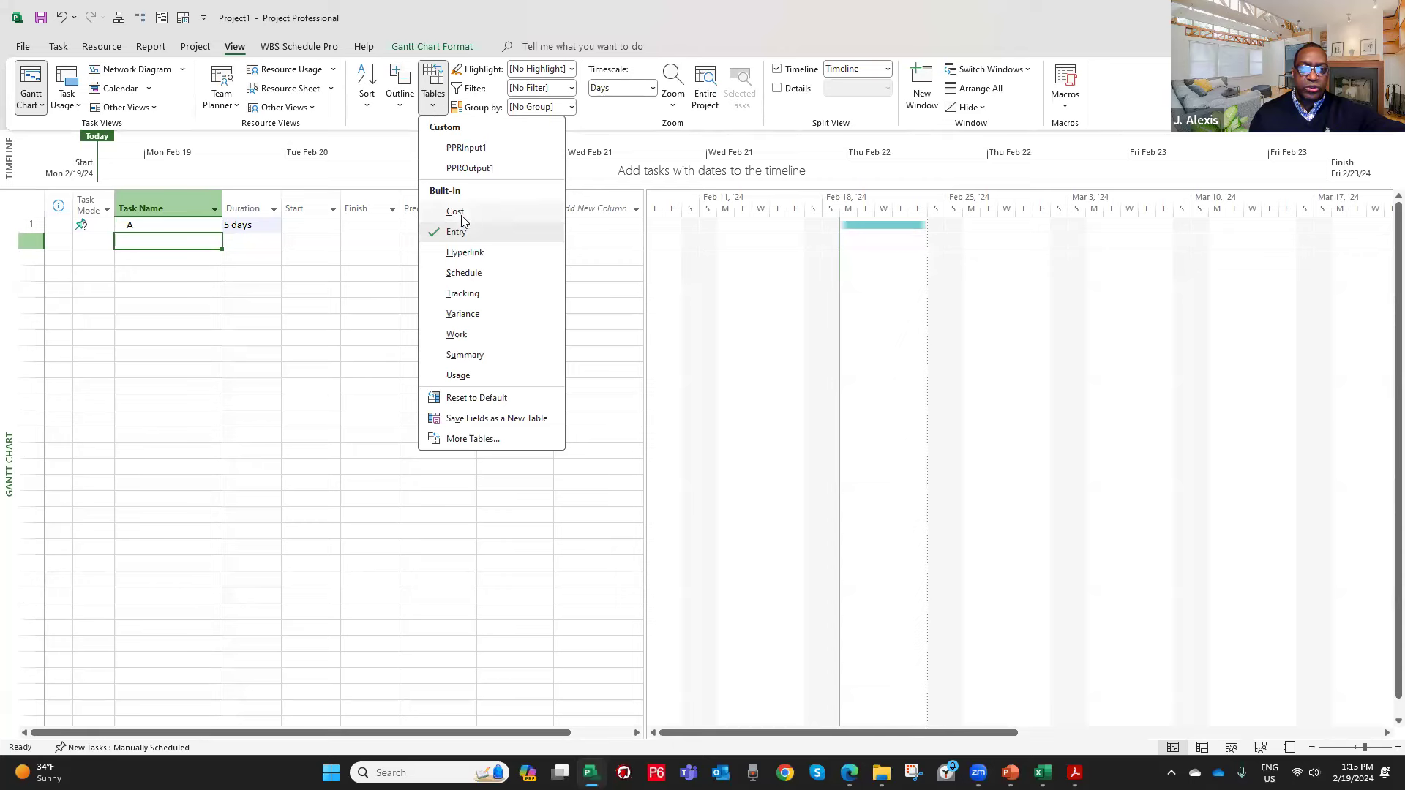
pyautogui.click(383, 146)
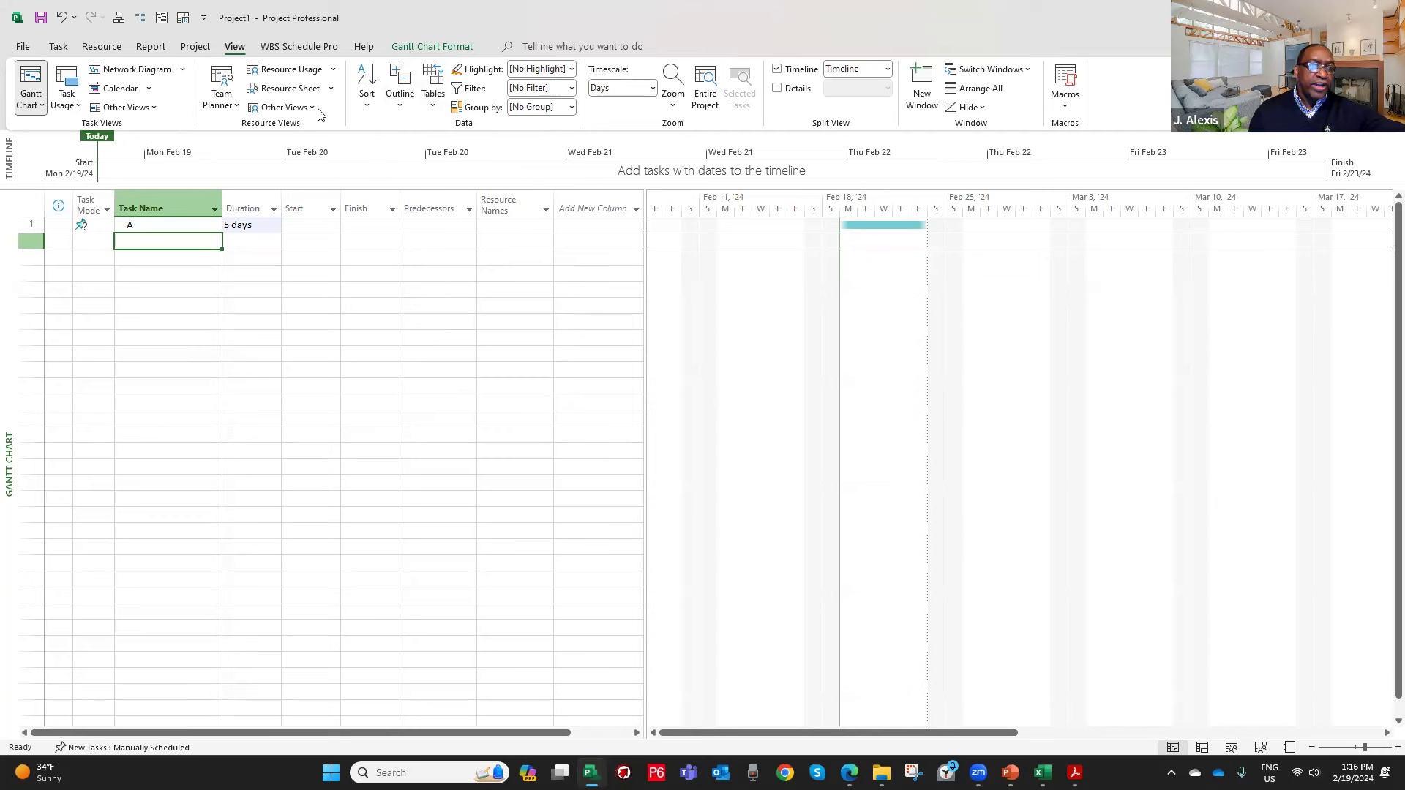
pyautogui.click(309, 48)
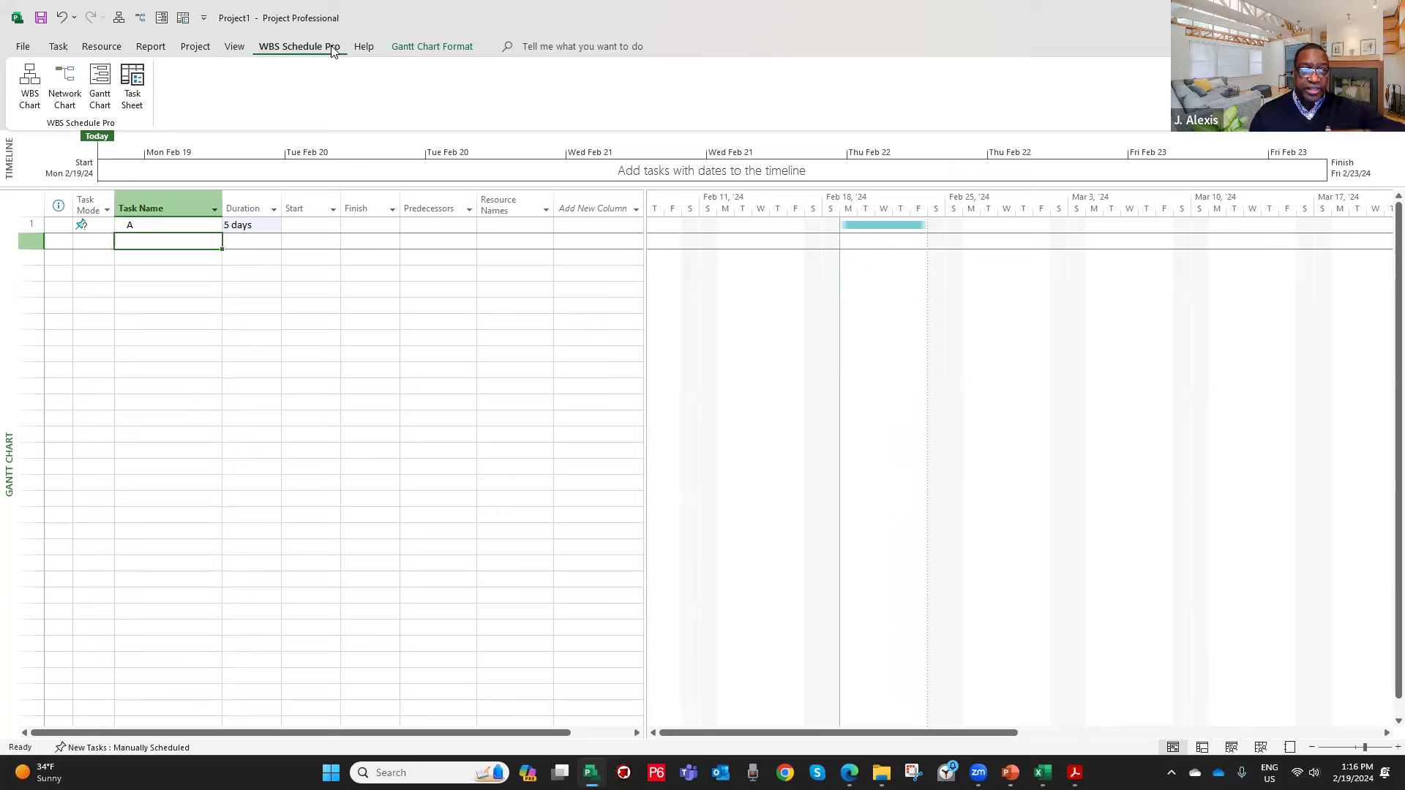
pyautogui.rightClick(288, 48)
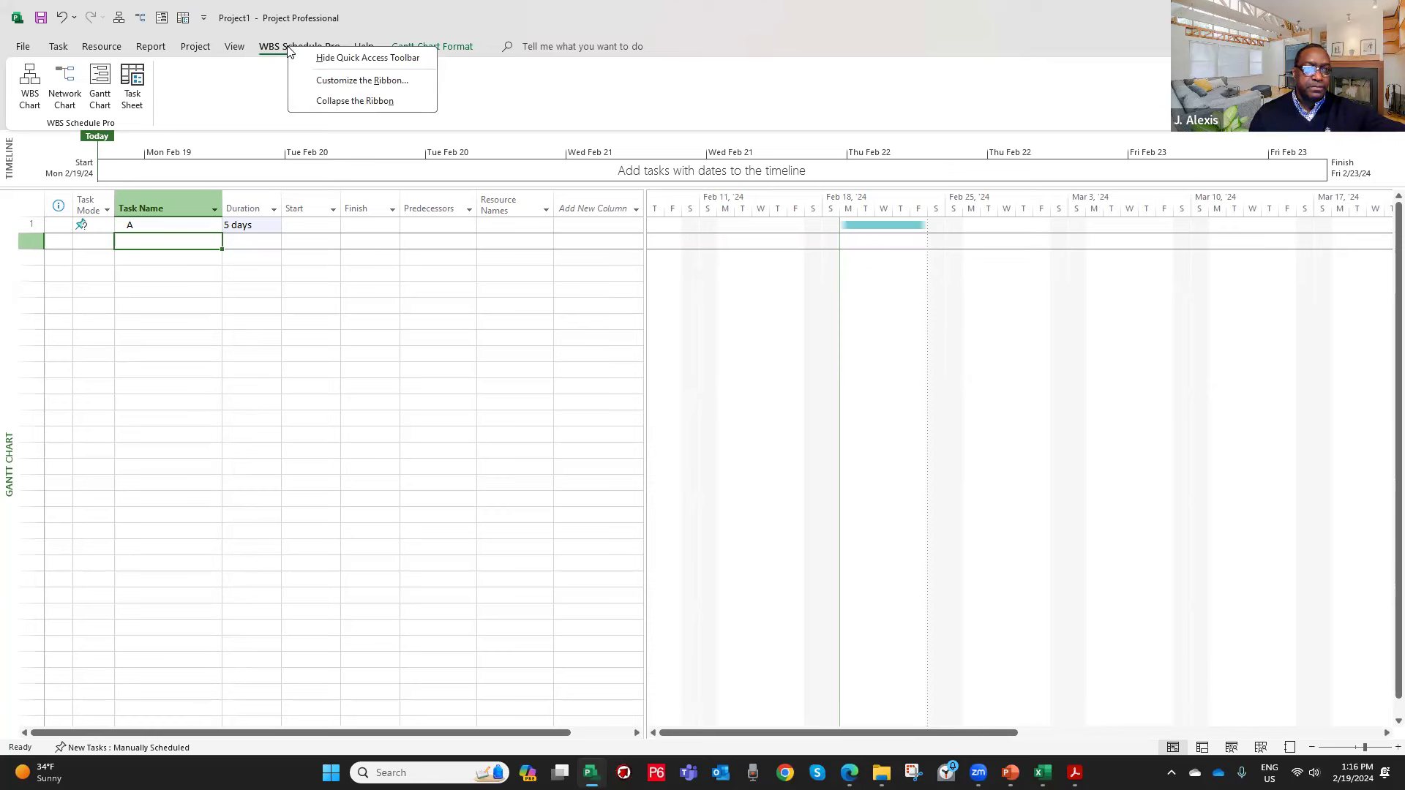
pyautogui.click(414, 22)
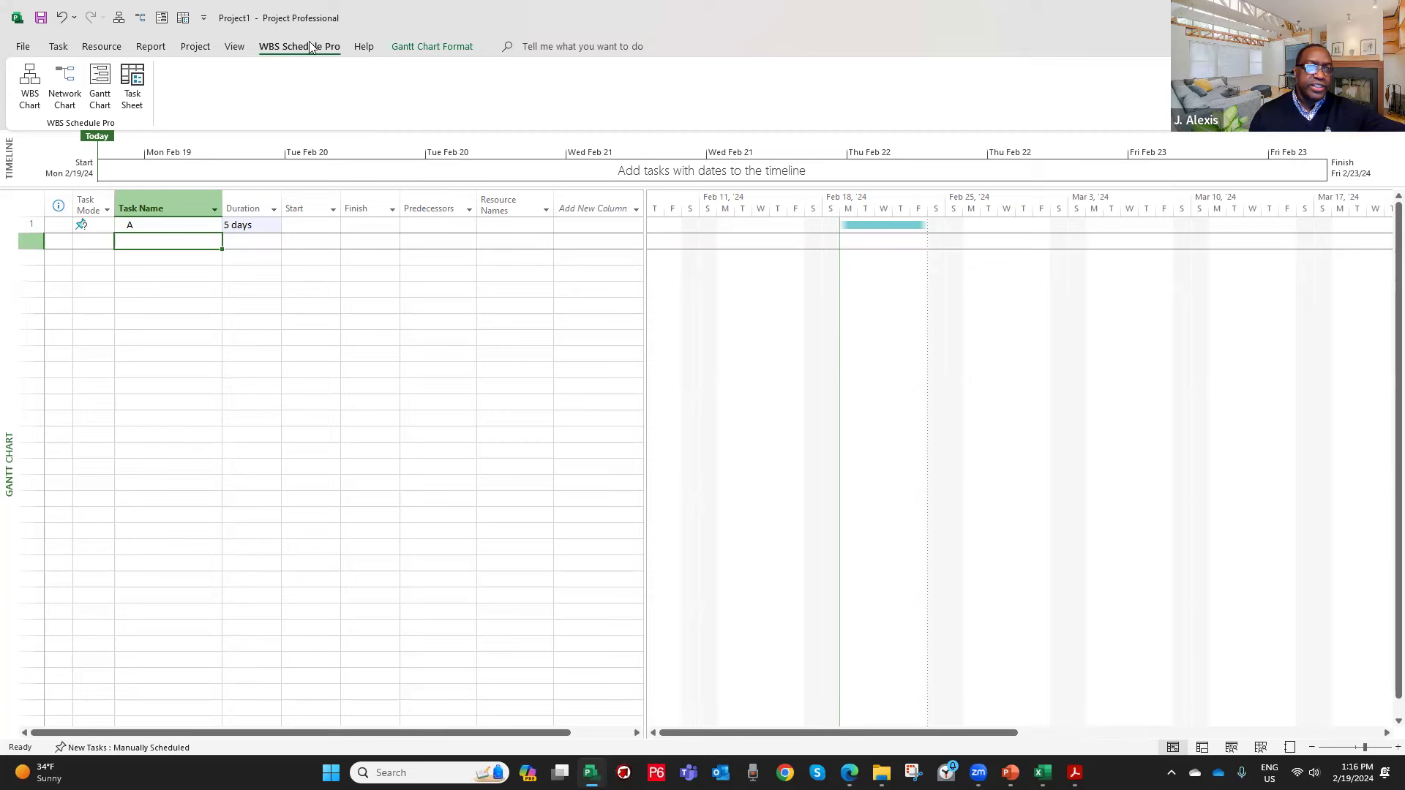
pyautogui.click(24, 47)
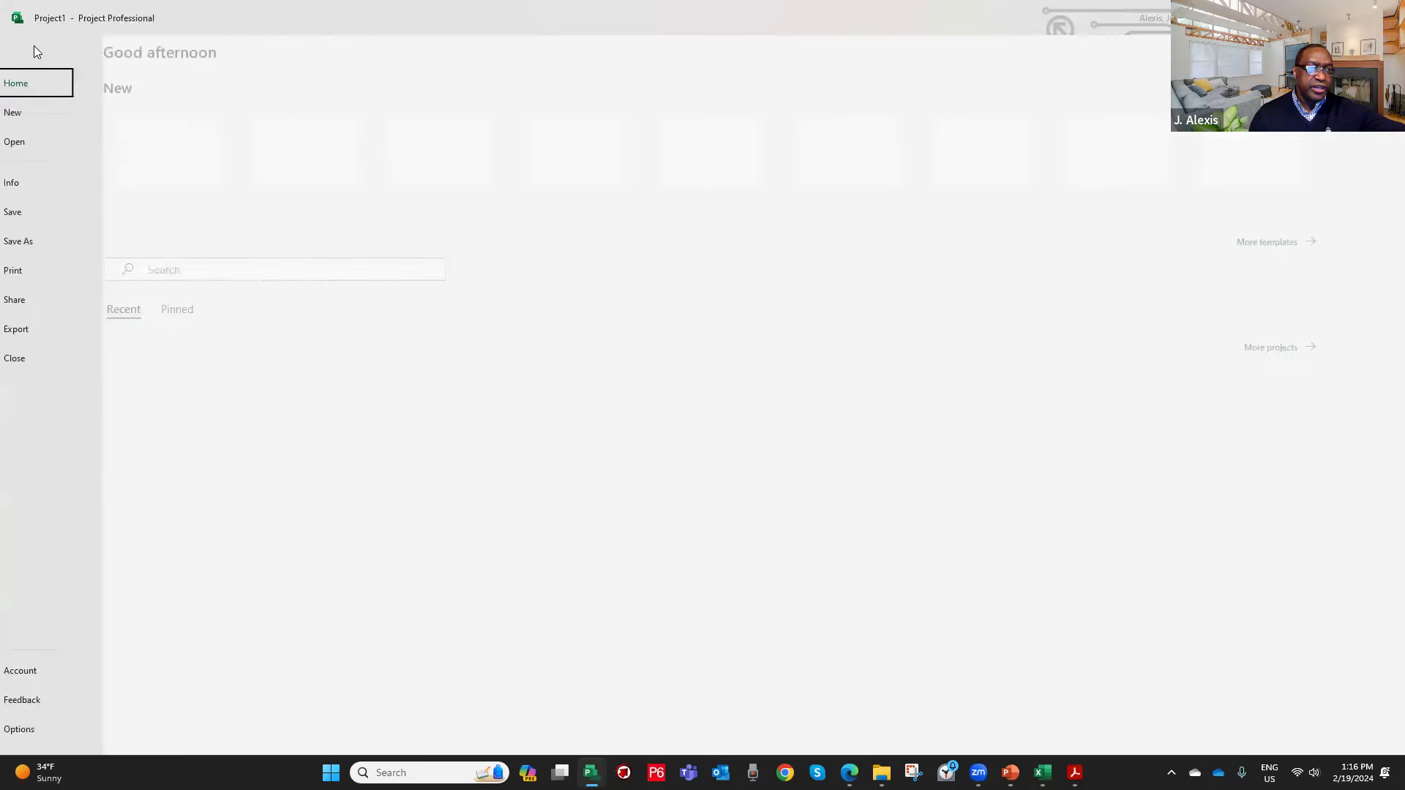
pyautogui.press('Escape')
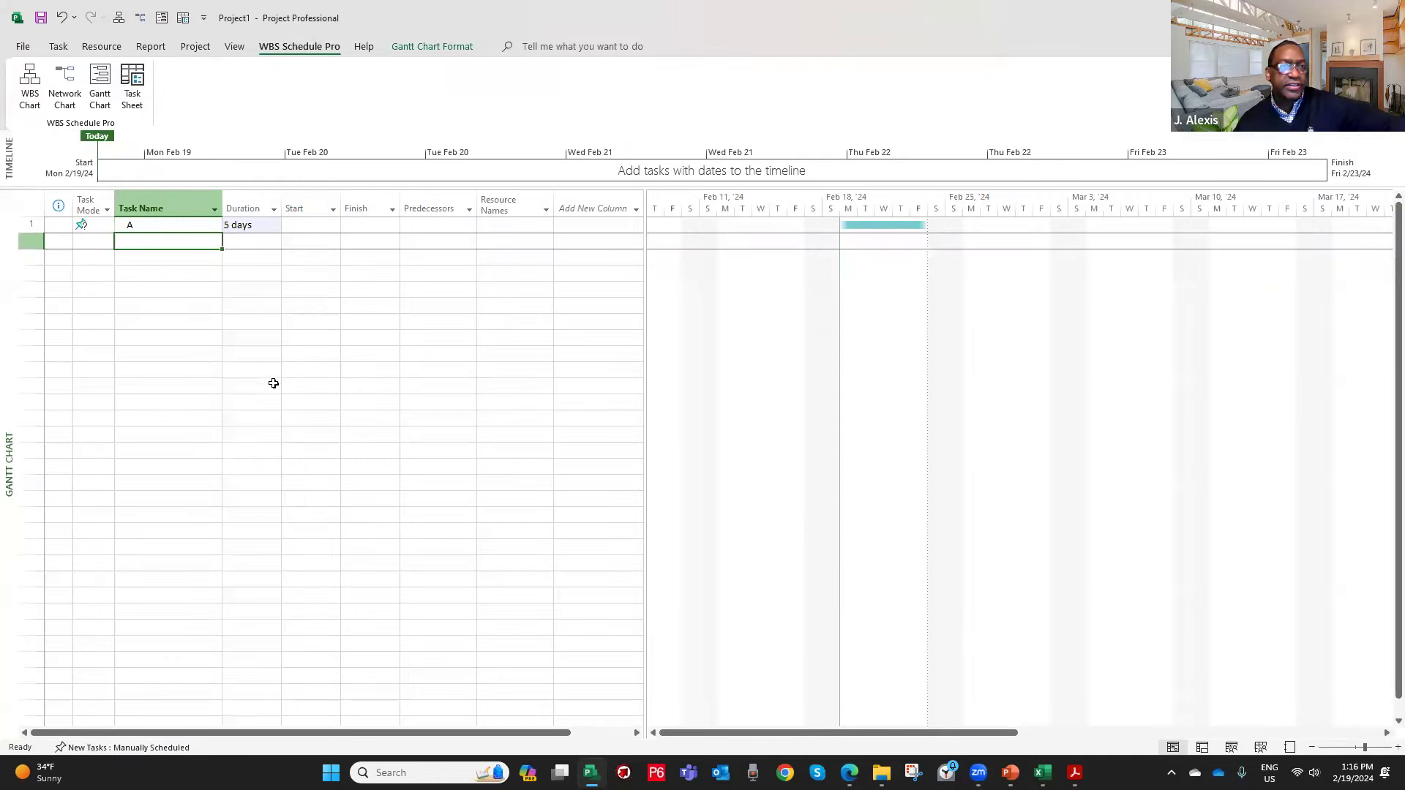
pyautogui.click(364, 48)
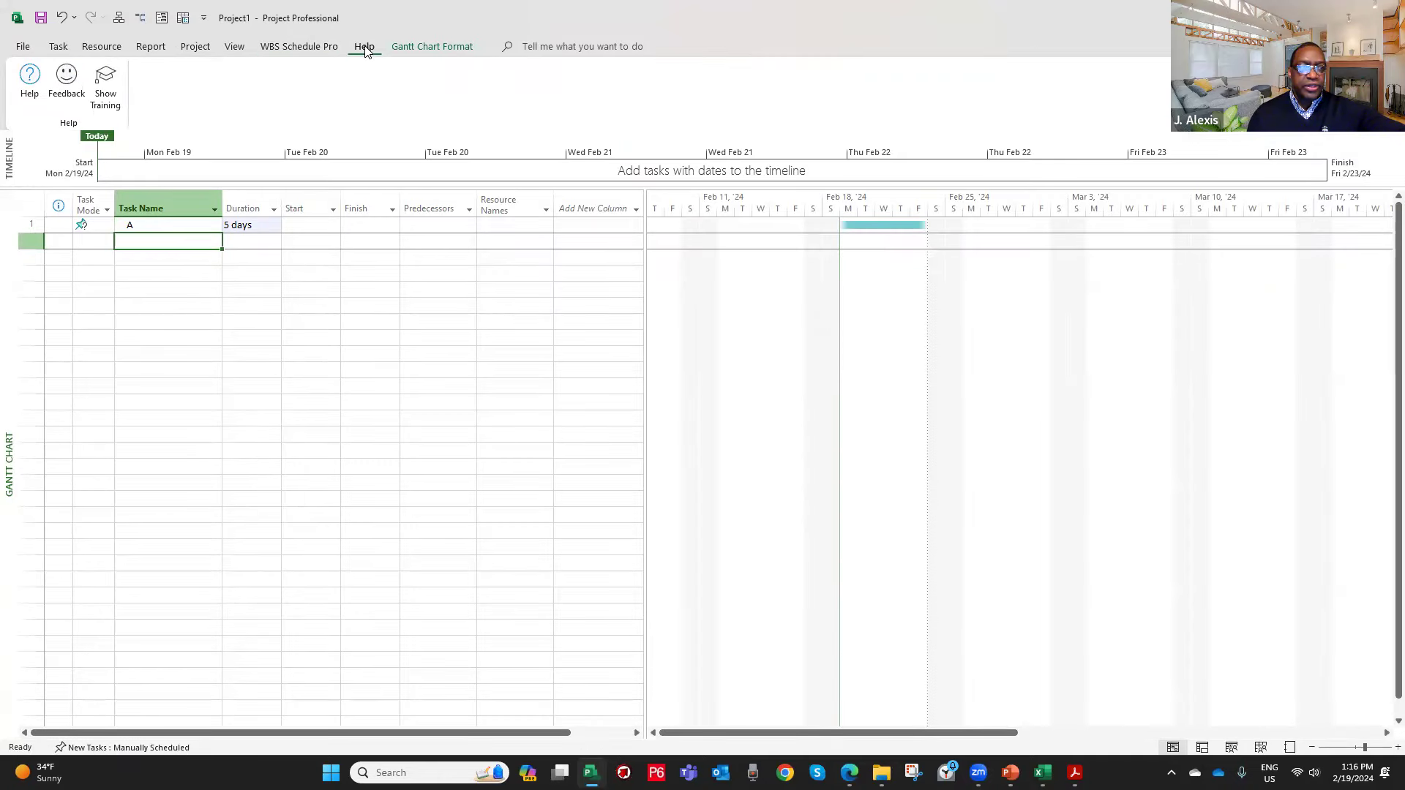
pyautogui.click(436, 48)
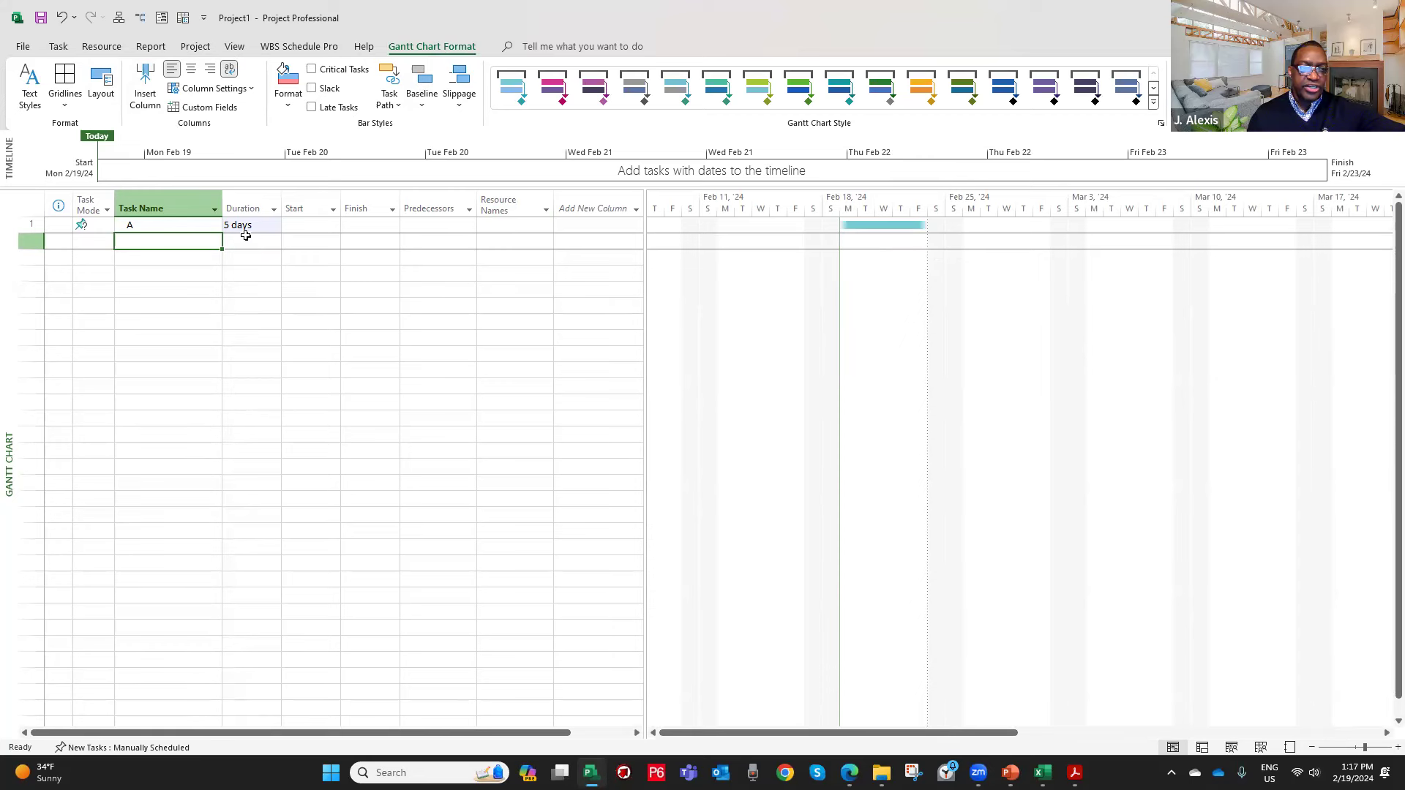
# Delete the sample task A from the first row of the plan.
pyautogui.click(164, 226)
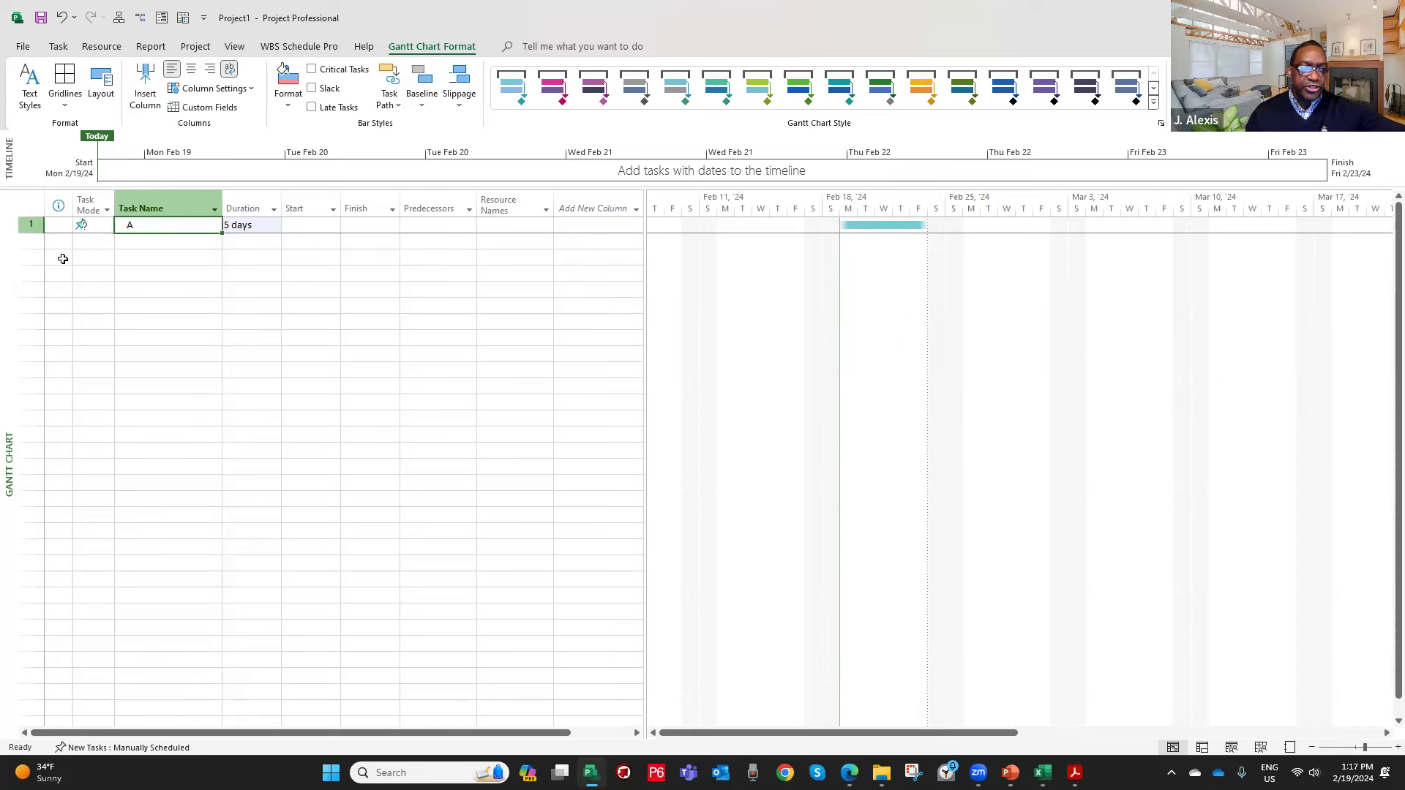
pyautogui.click(26, 223)
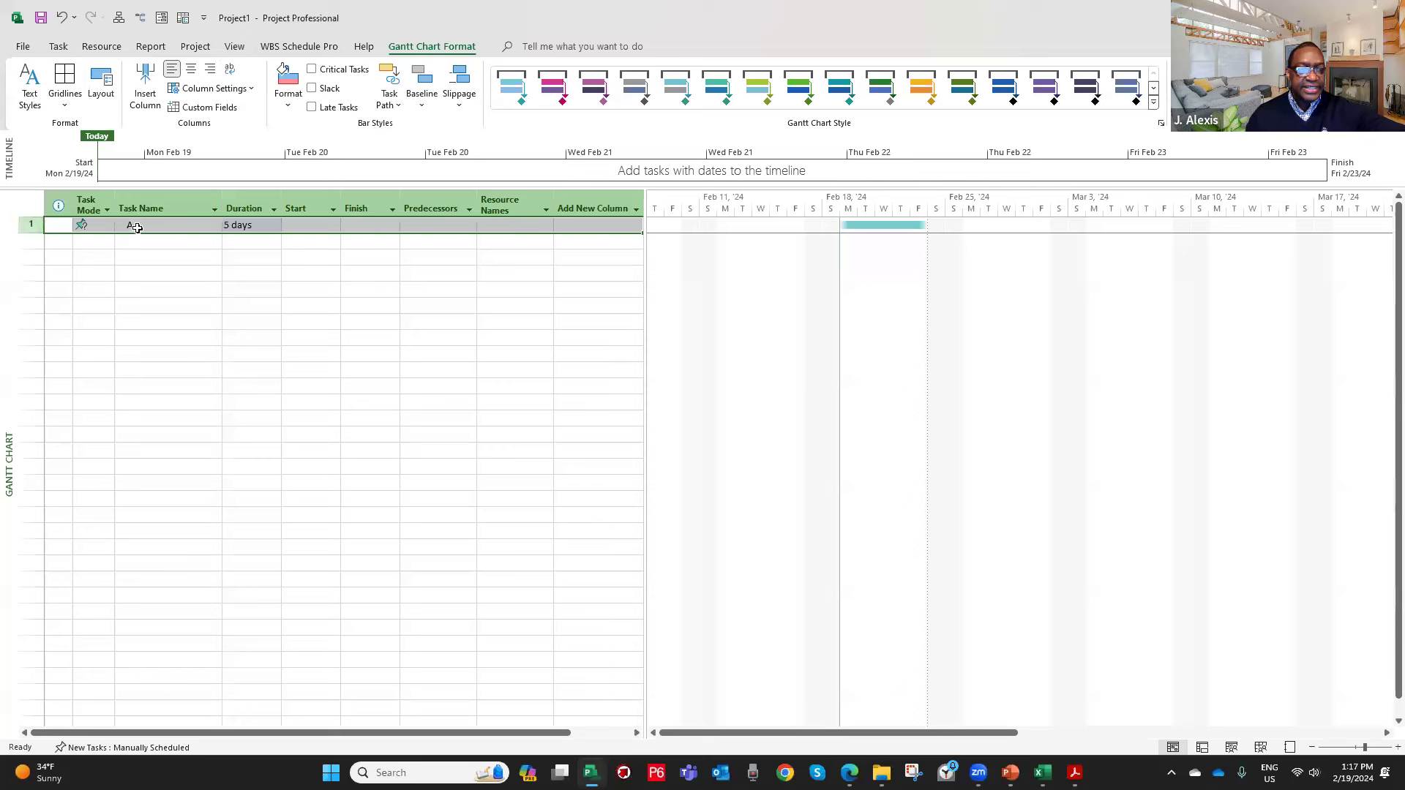
pyautogui.click(53, 257)
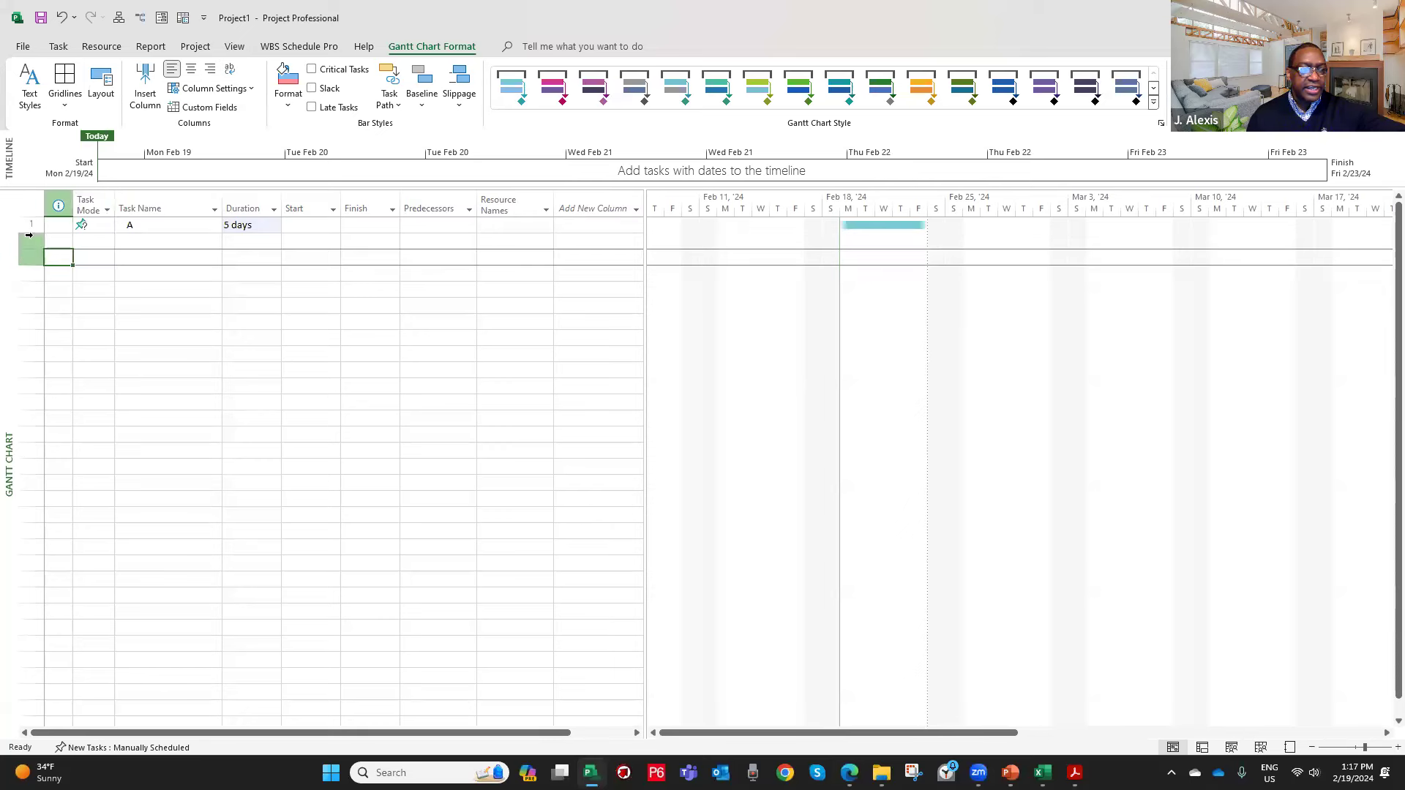
pyautogui.click(31, 226)
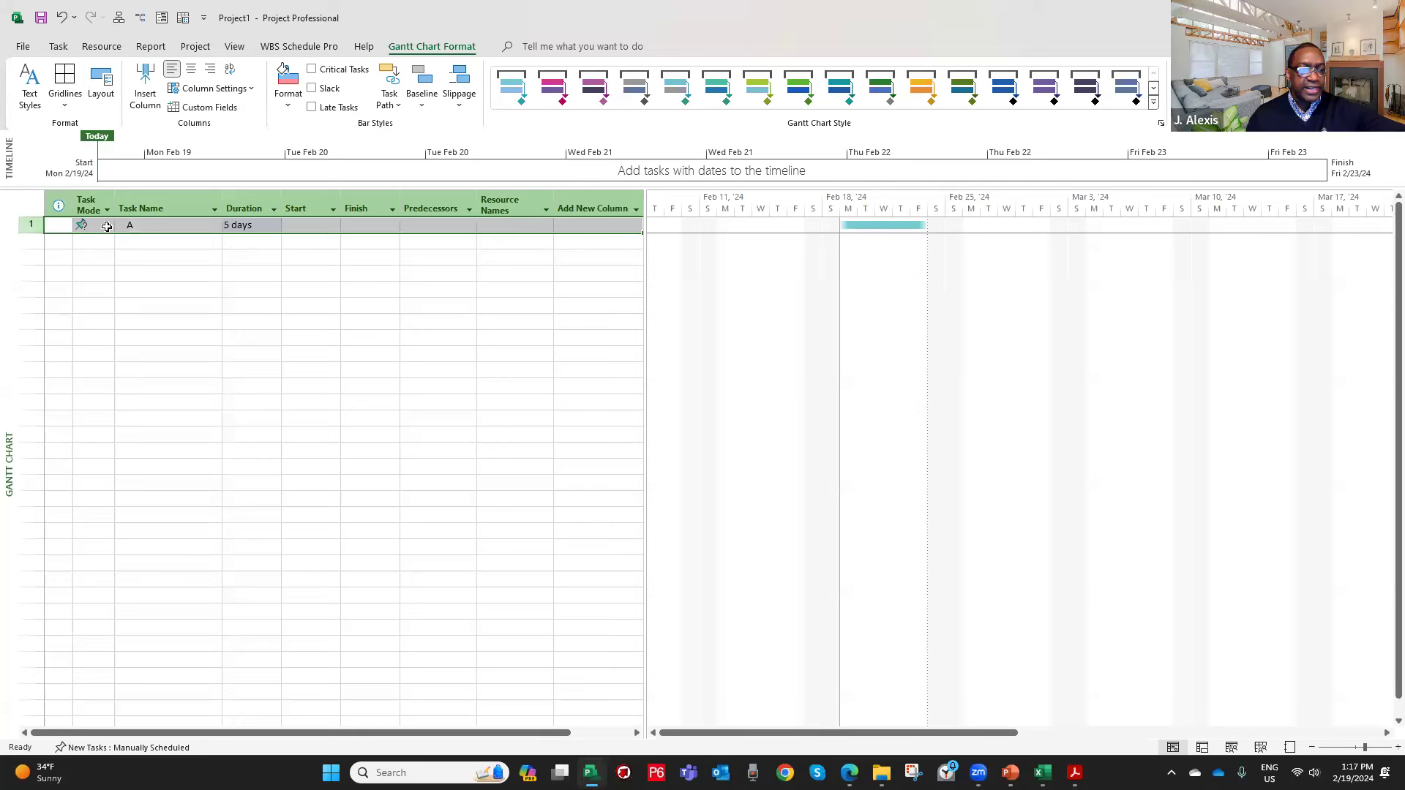
pyautogui.rightClick(155, 228)
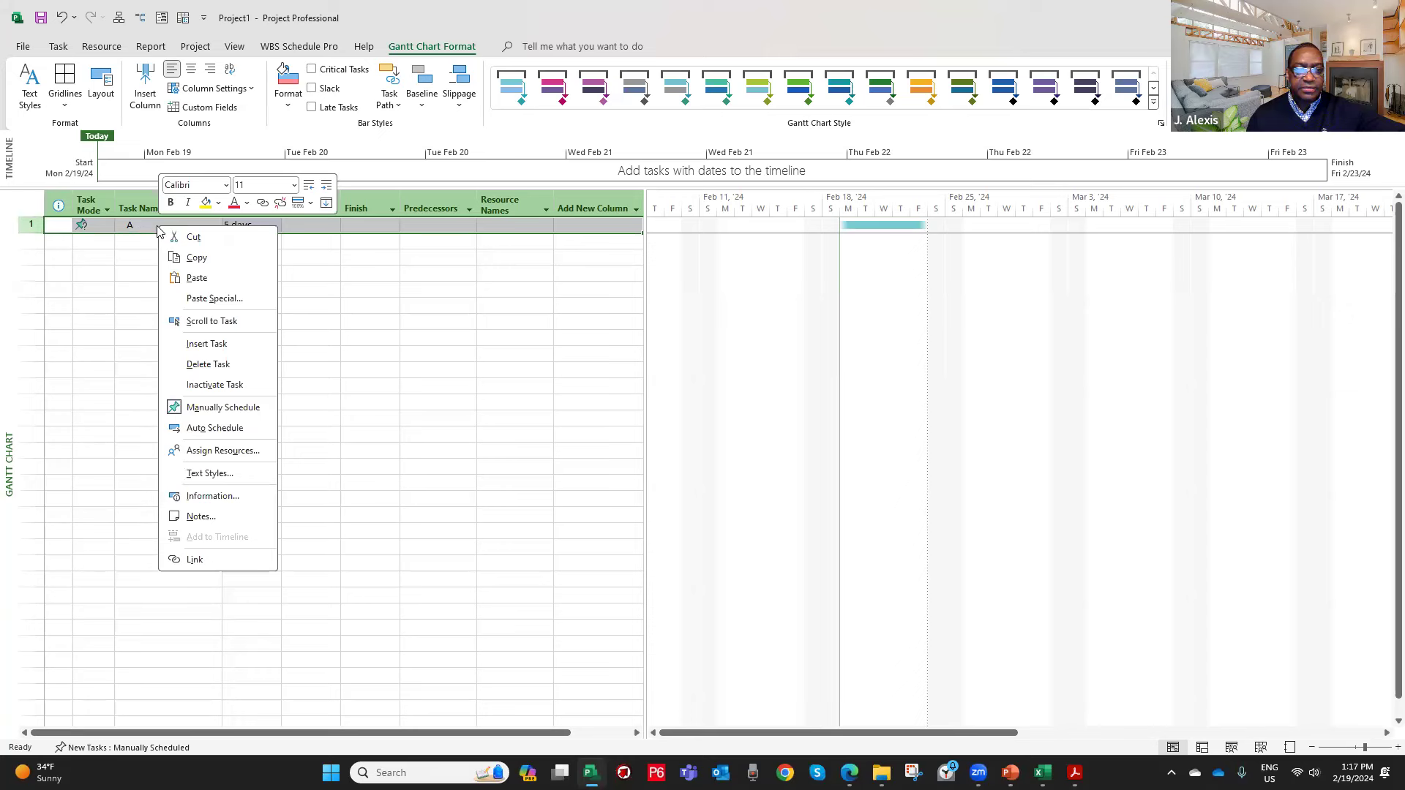
pyautogui.click(211, 363)
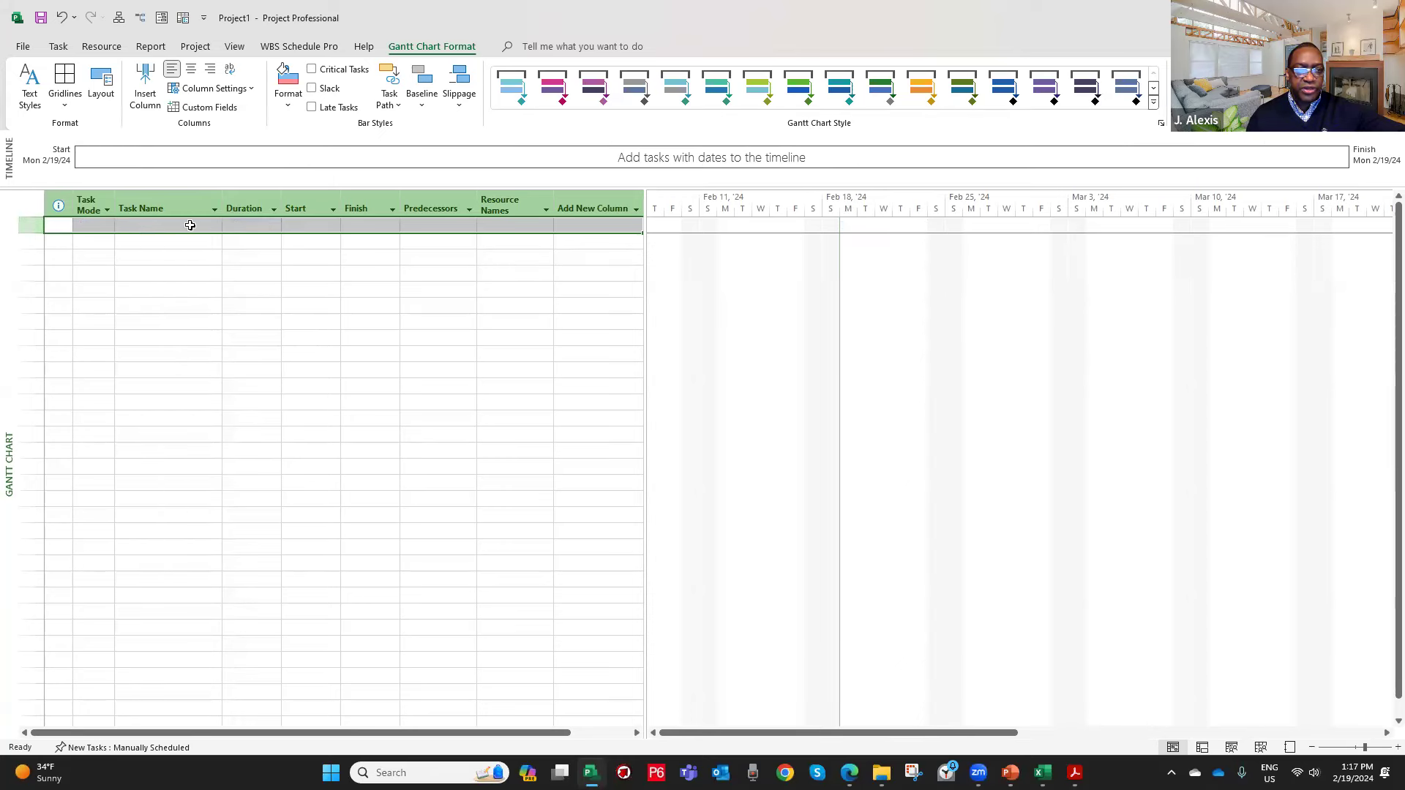
pyautogui.click(187, 226)
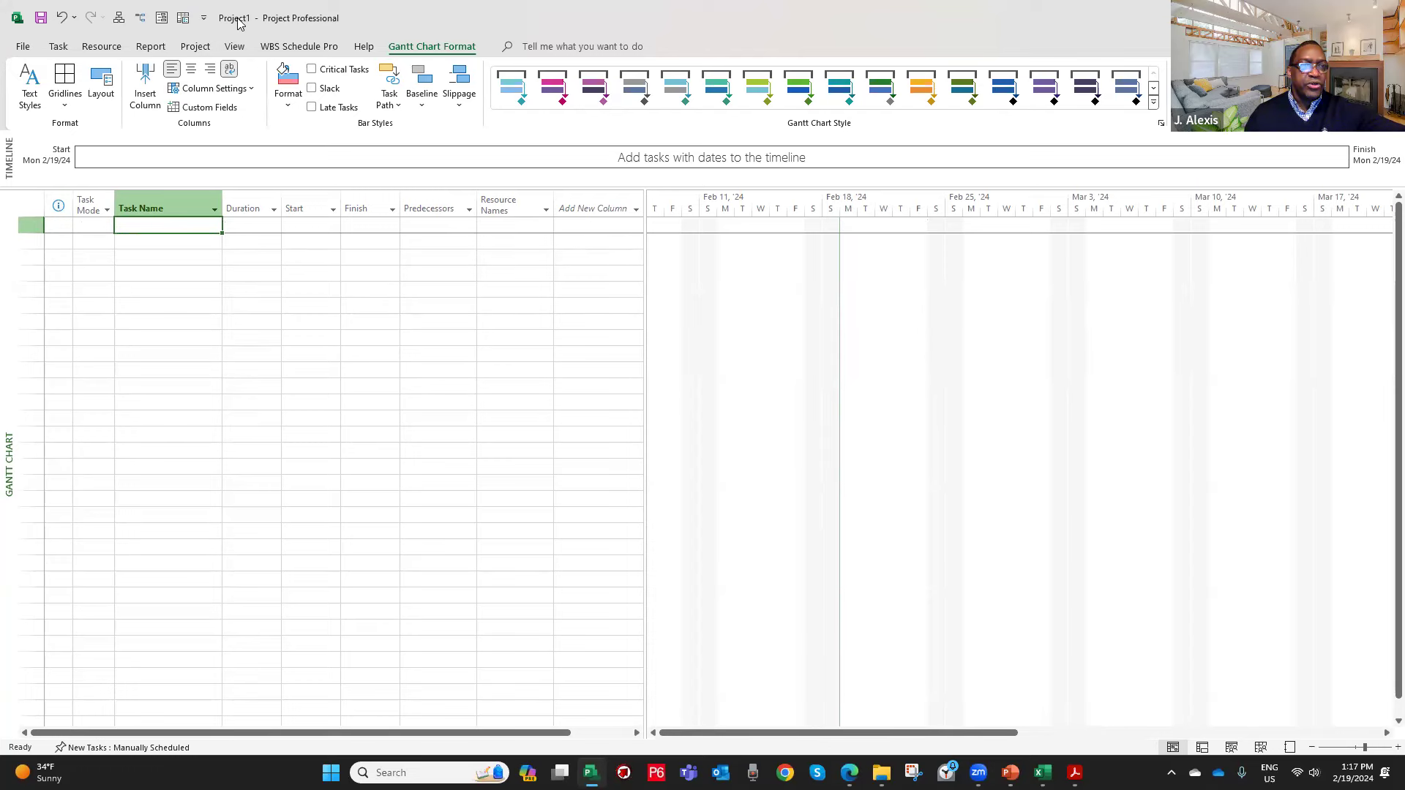
pyautogui.click(27, 46)
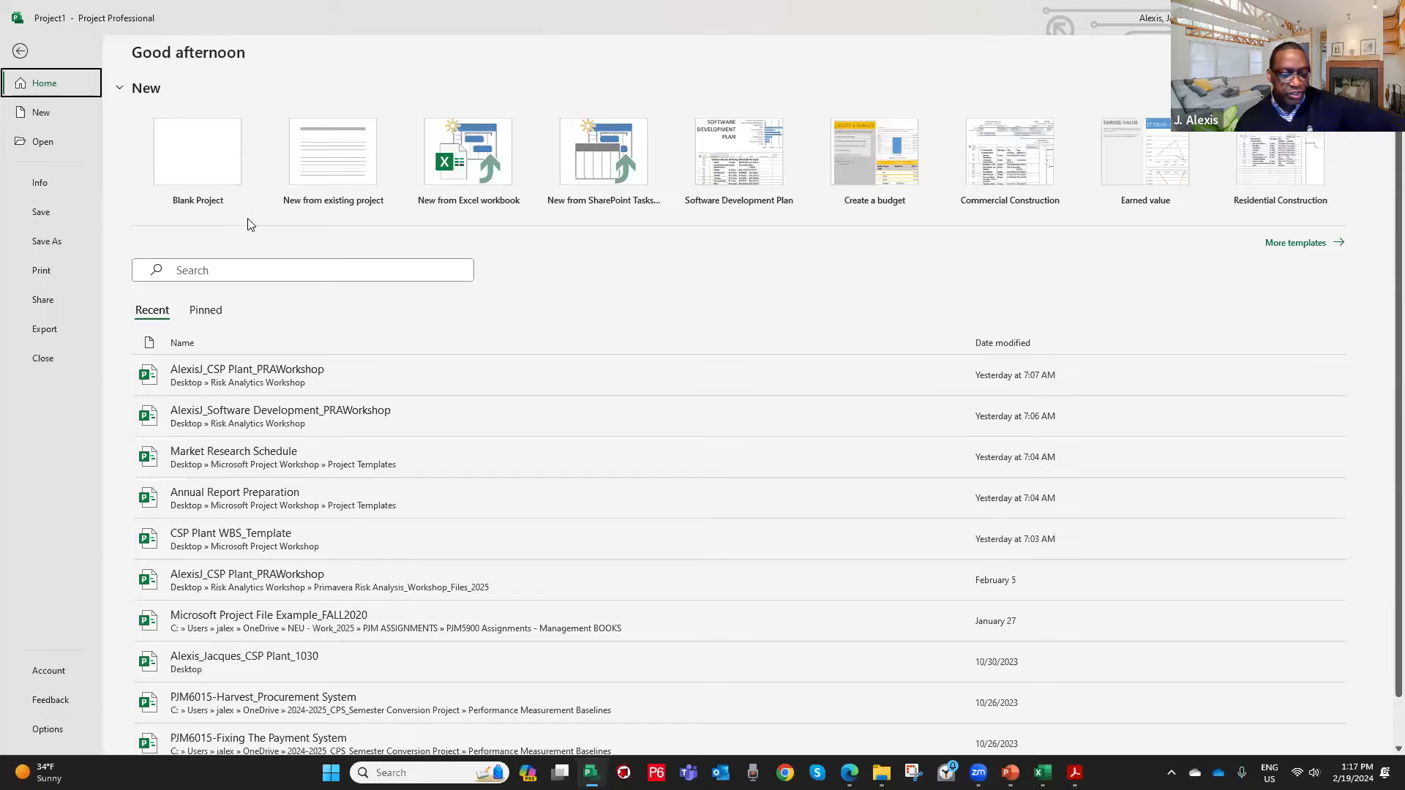
pyautogui.press('Escape')
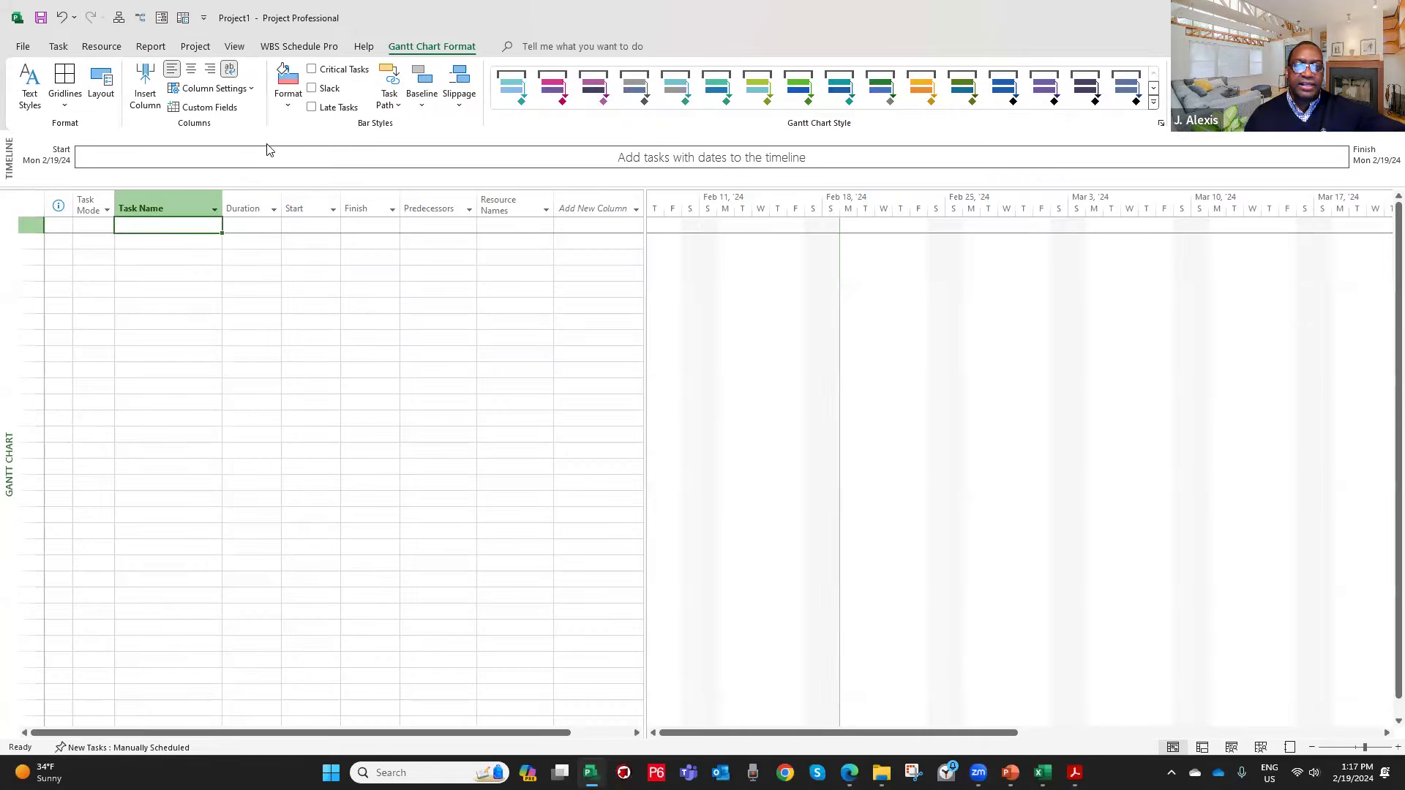
pyautogui.click(270, 150)
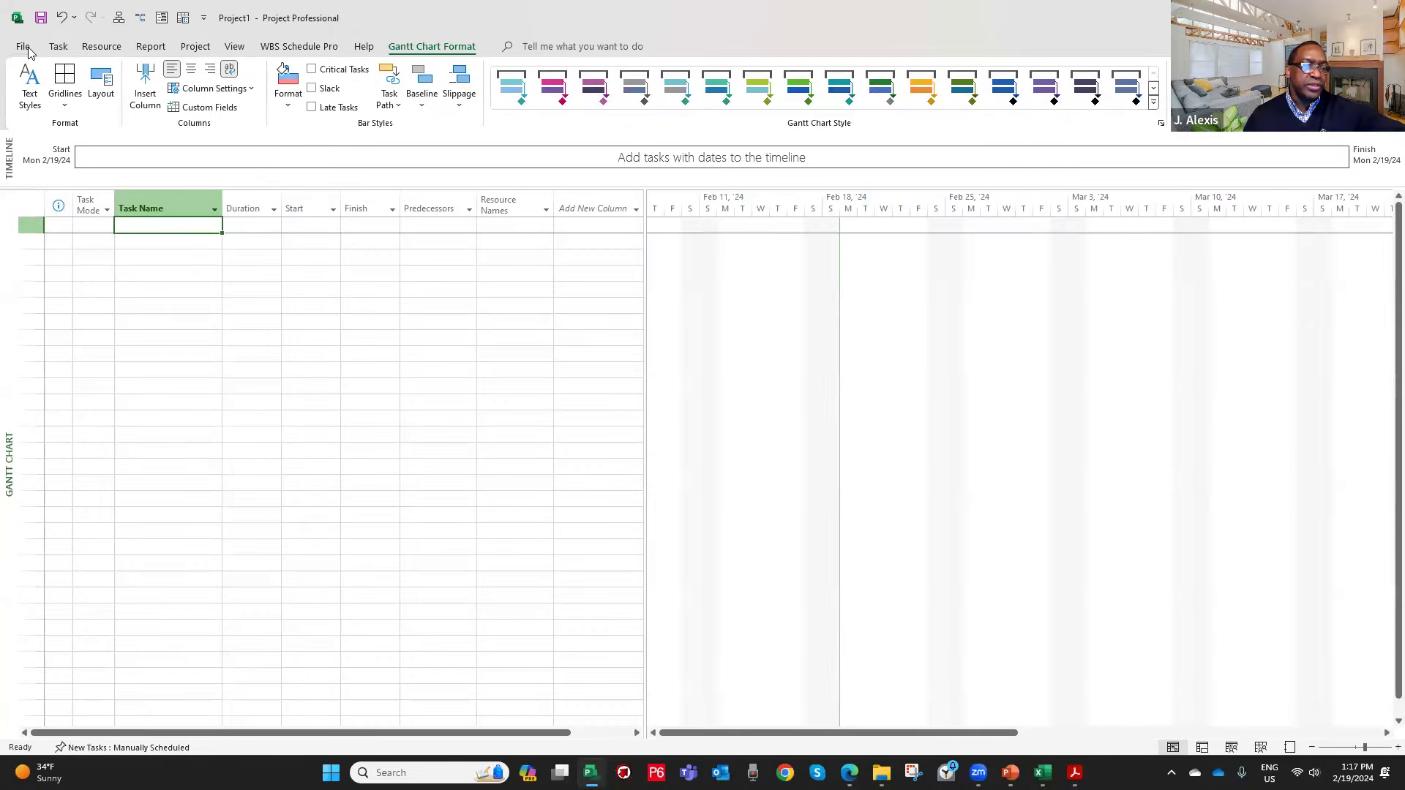
# Start saving the blank plan as a new file and choose the Desktop folder as its location.
pyautogui.click(28, 47)
pyautogui.click(53, 247)
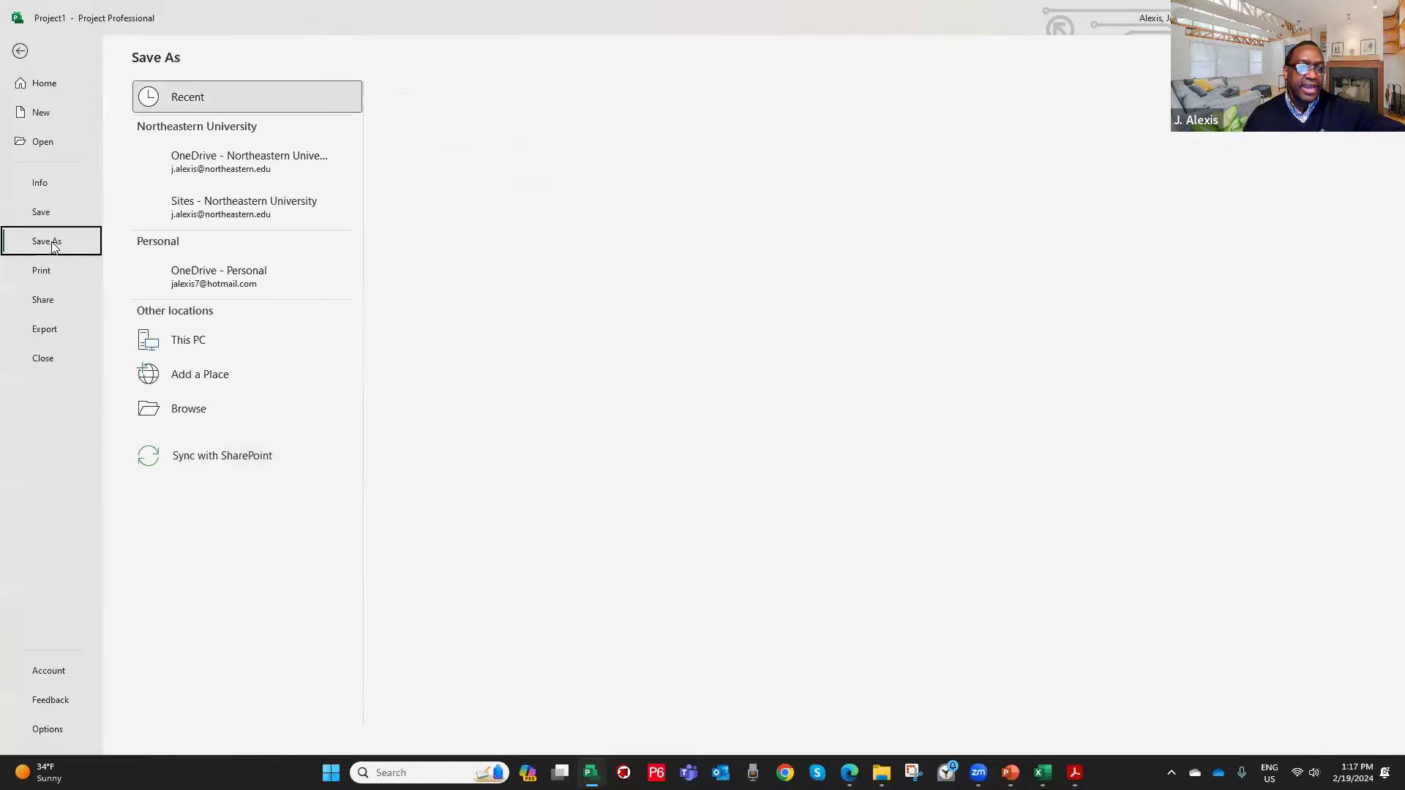
pyautogui.click(190, 412)
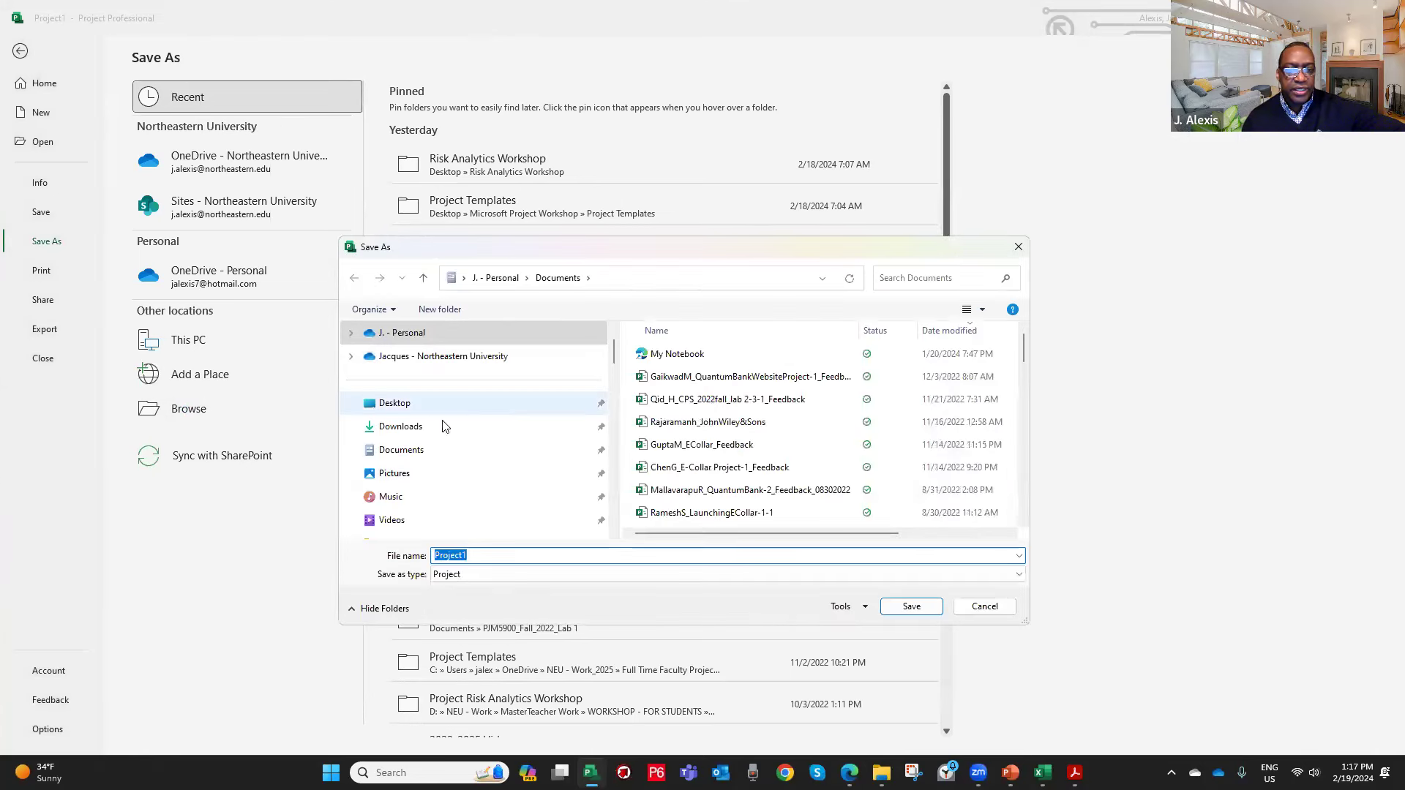
pyautogui.click(401, 407)
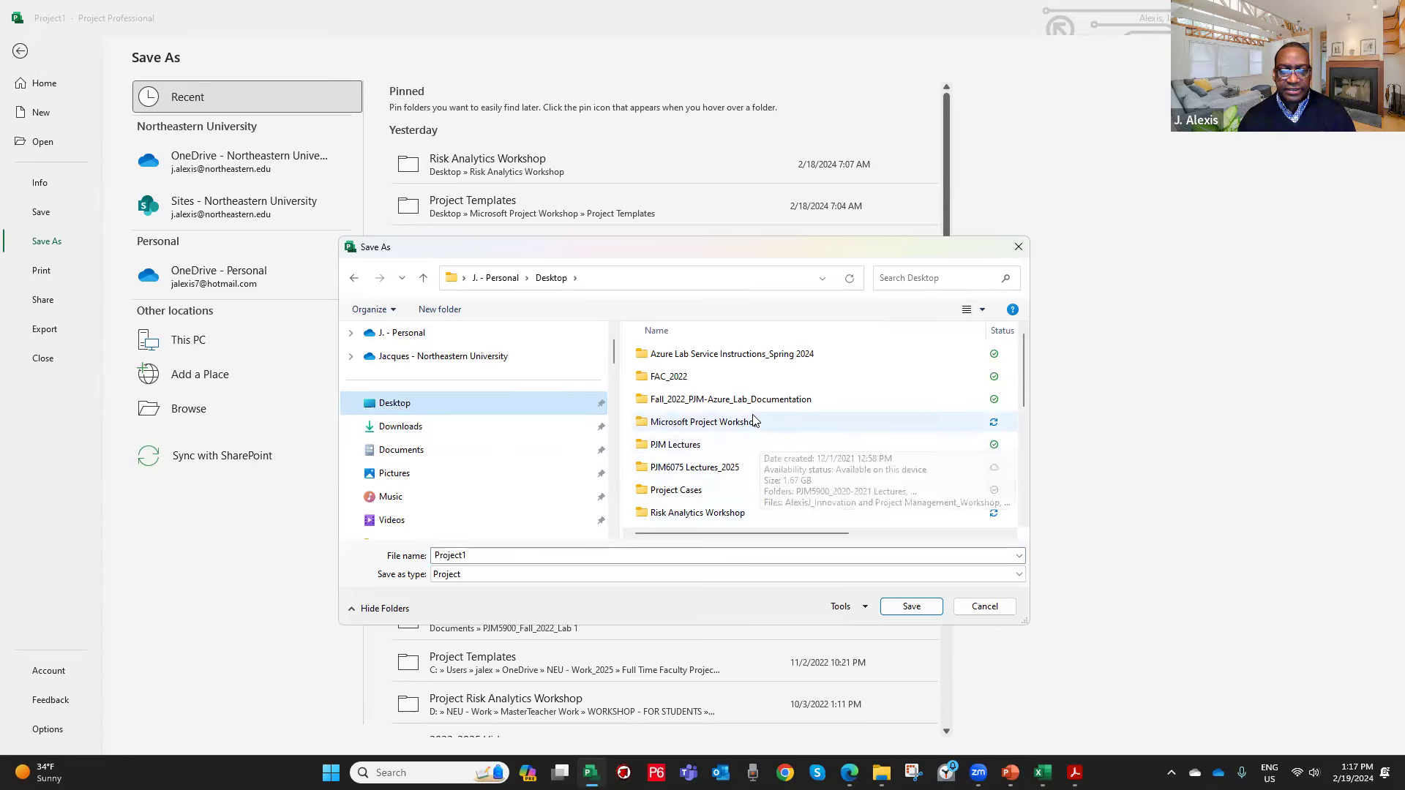
# Base the file name on the existing CSP Plant2 file, change its ending to CSP Plant3_0219, and save the project.
pyautogui.scroll(-3, 753, 423)
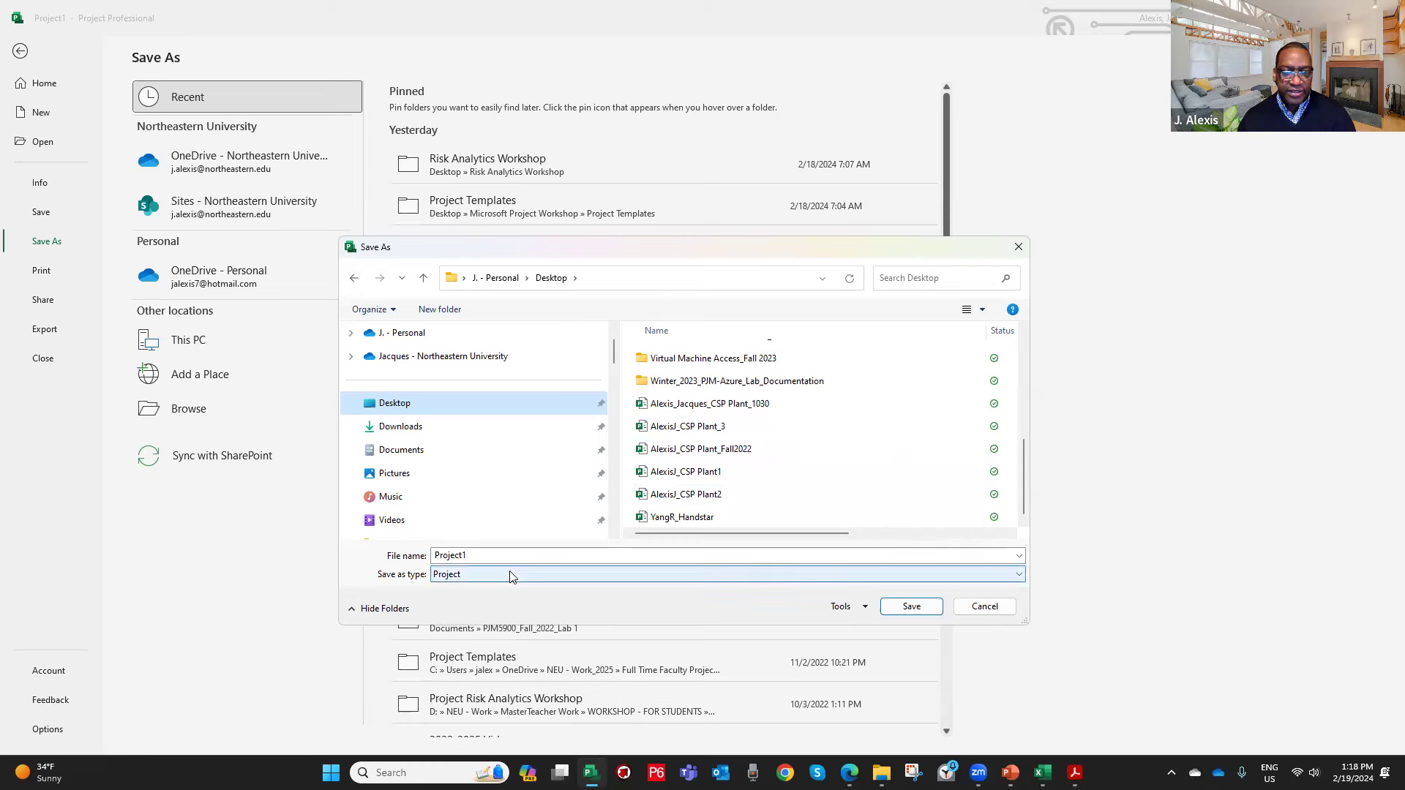
pyautogui.click(714, 495)
pyautogui.click(524, 557)
pyautogui.click(524, 558)
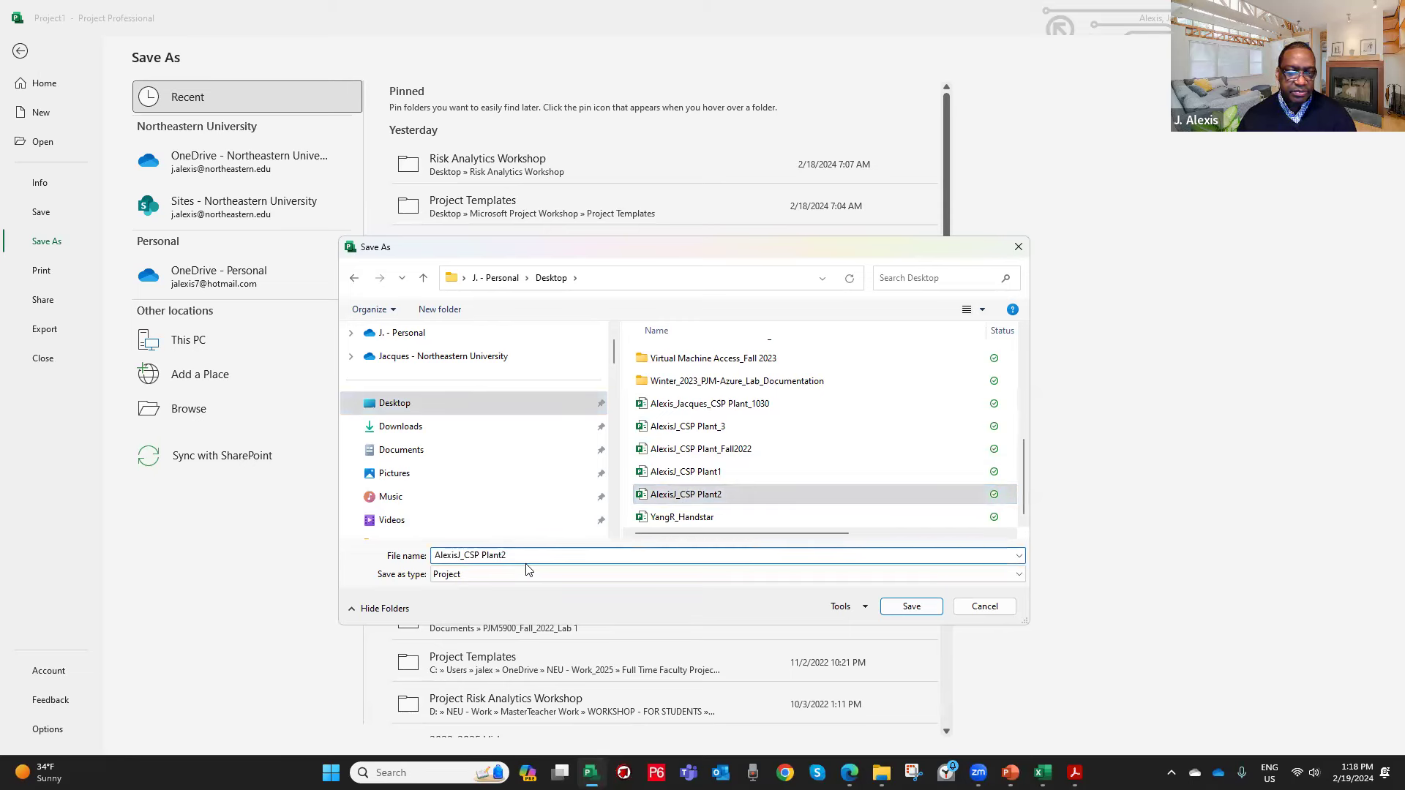
pyautogui.press('BackSpace')
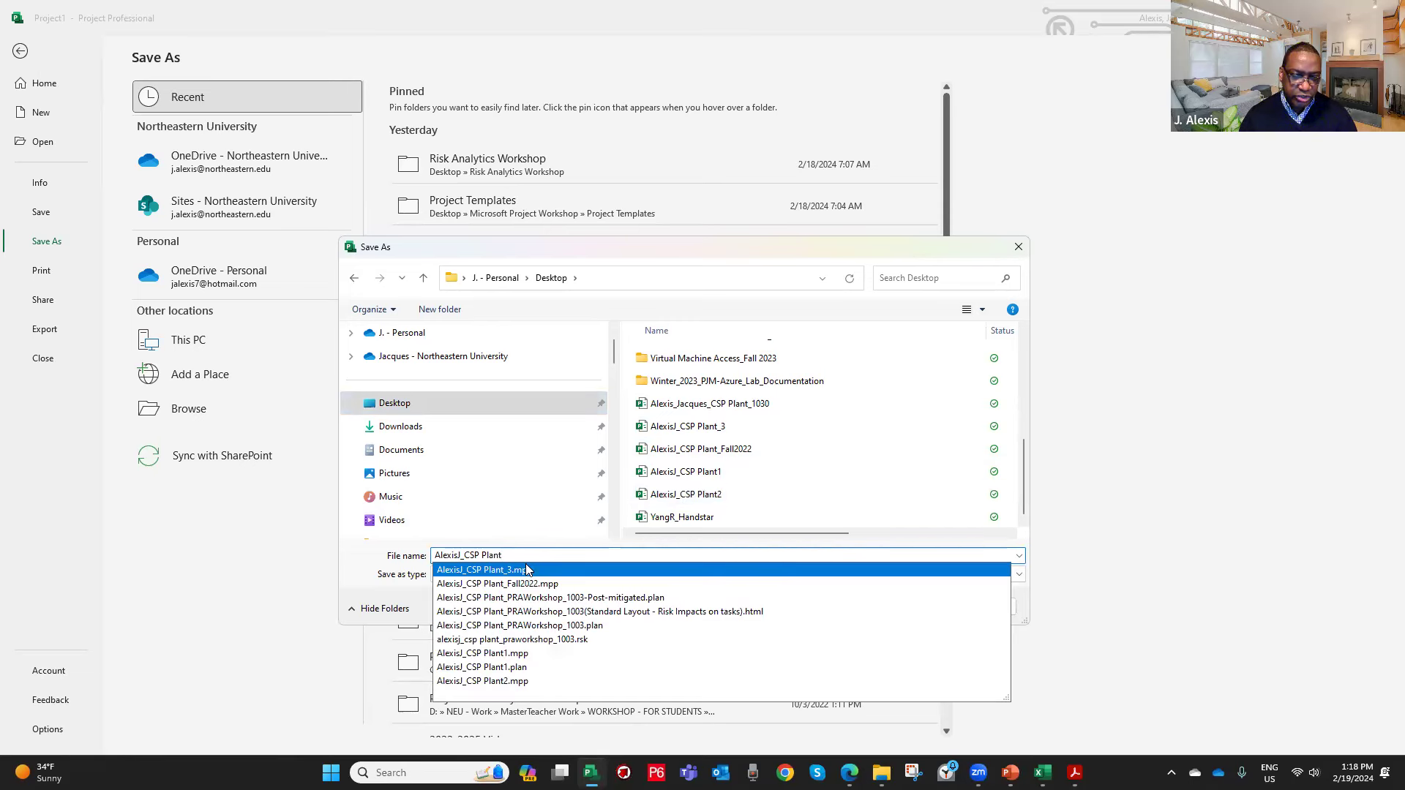
pyautogui.write('3')
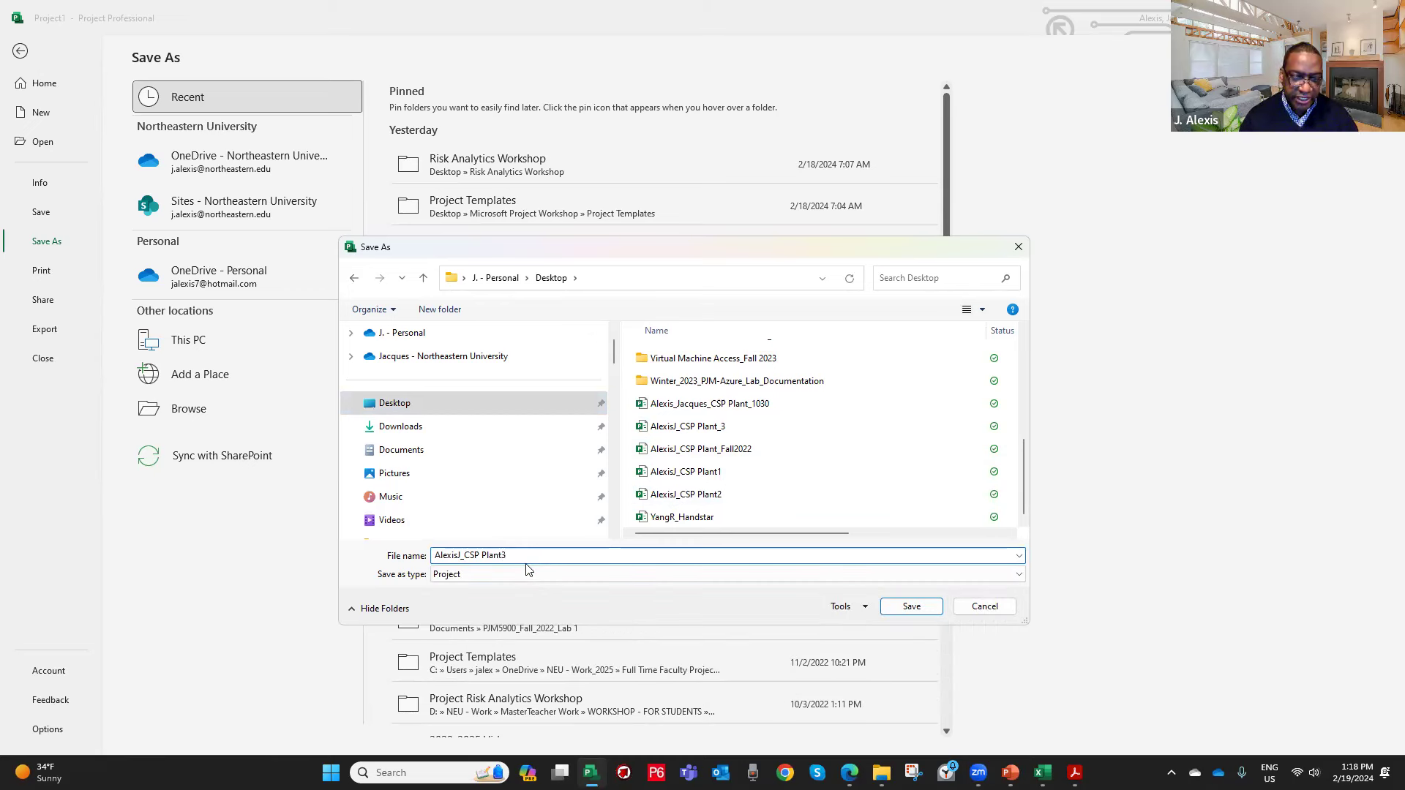
pyautogui.write('_')
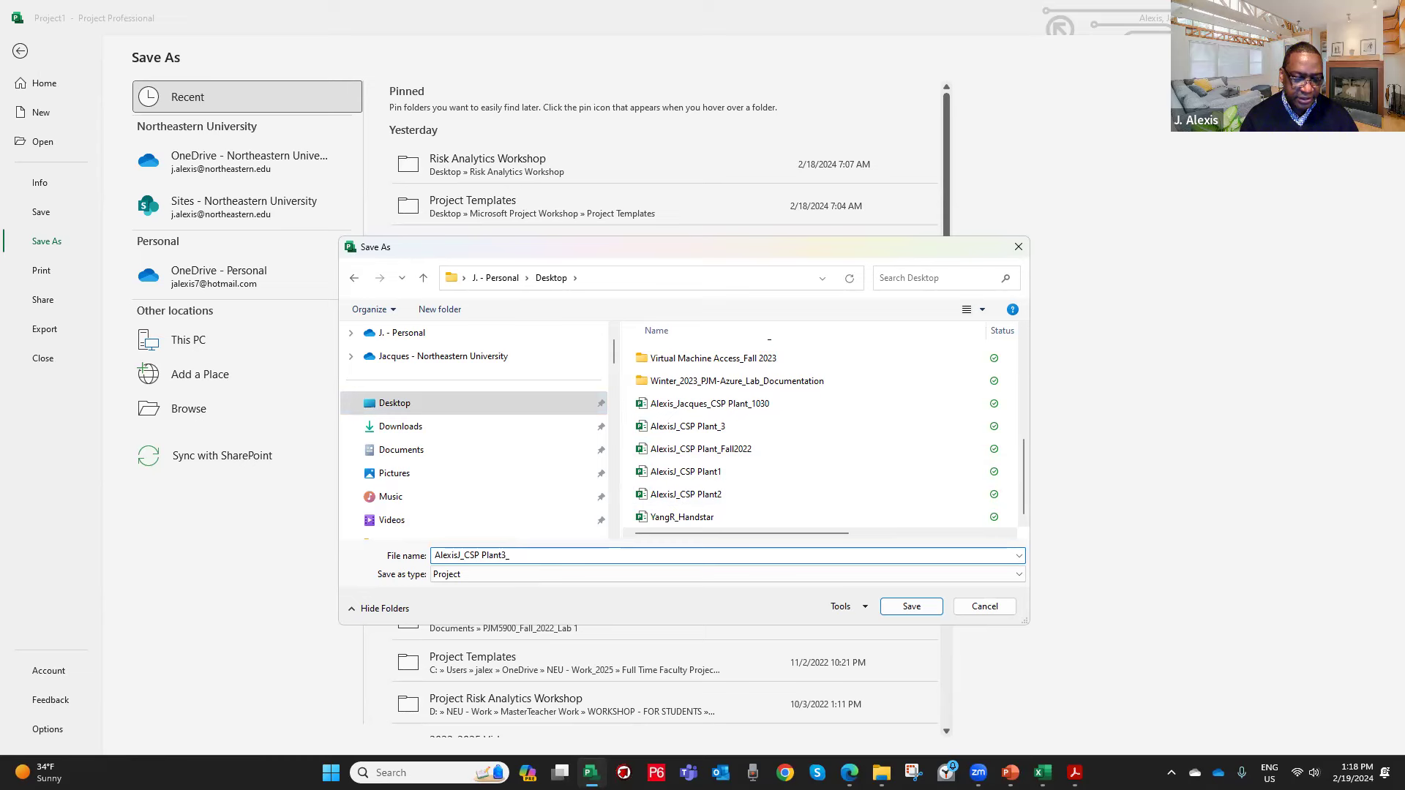
pyautogui.write('0')
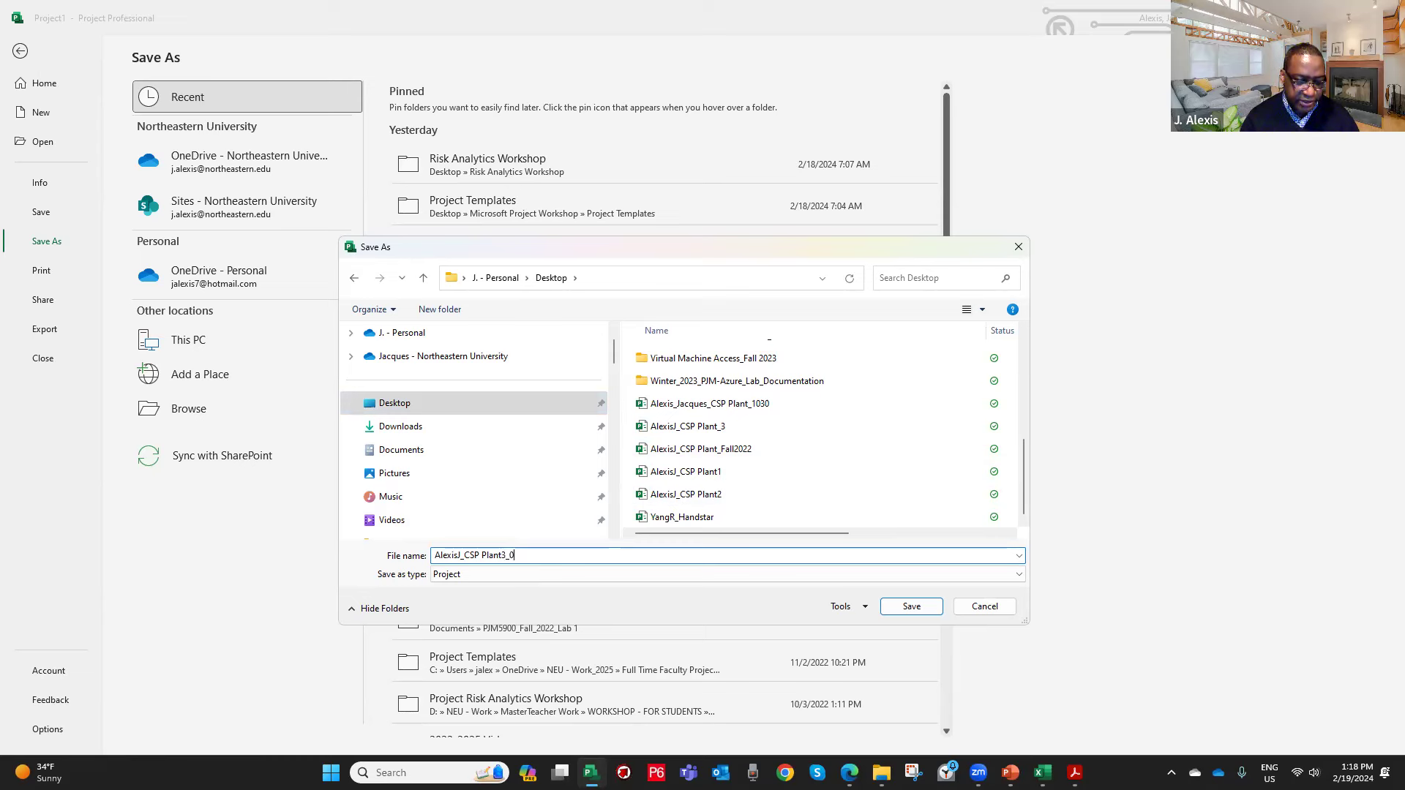
pyautogui.write('21')
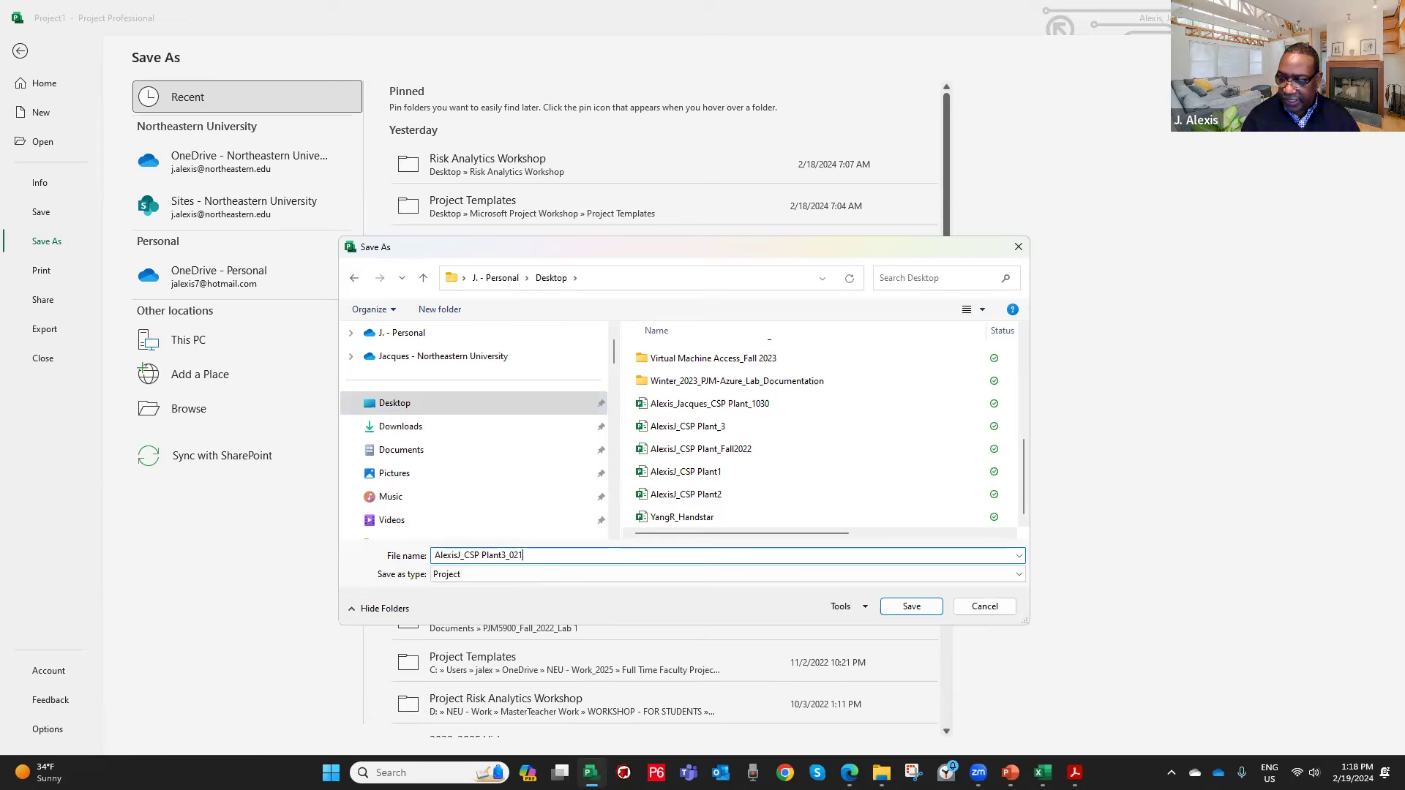
pyautogui.write('9')
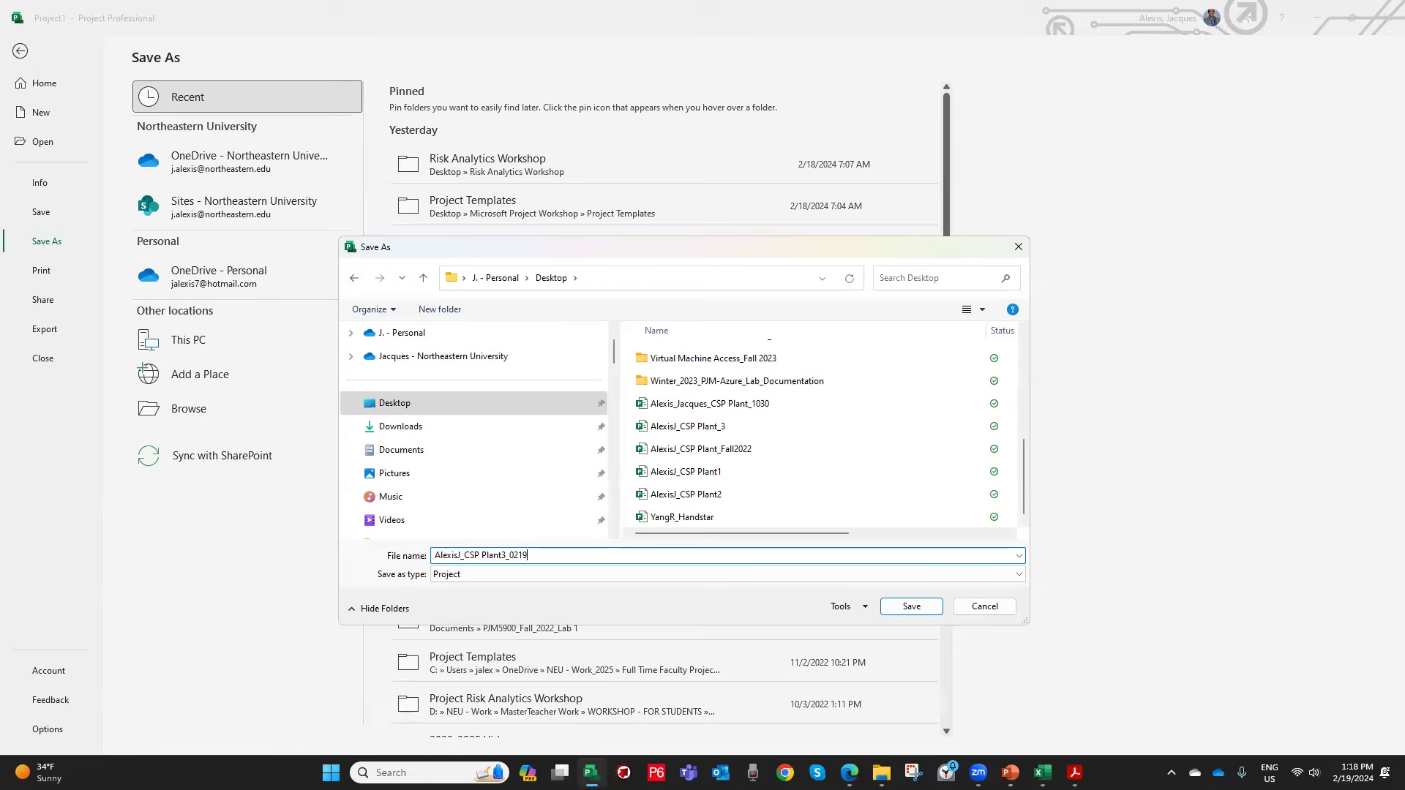
pyautogui.click(912, 607)
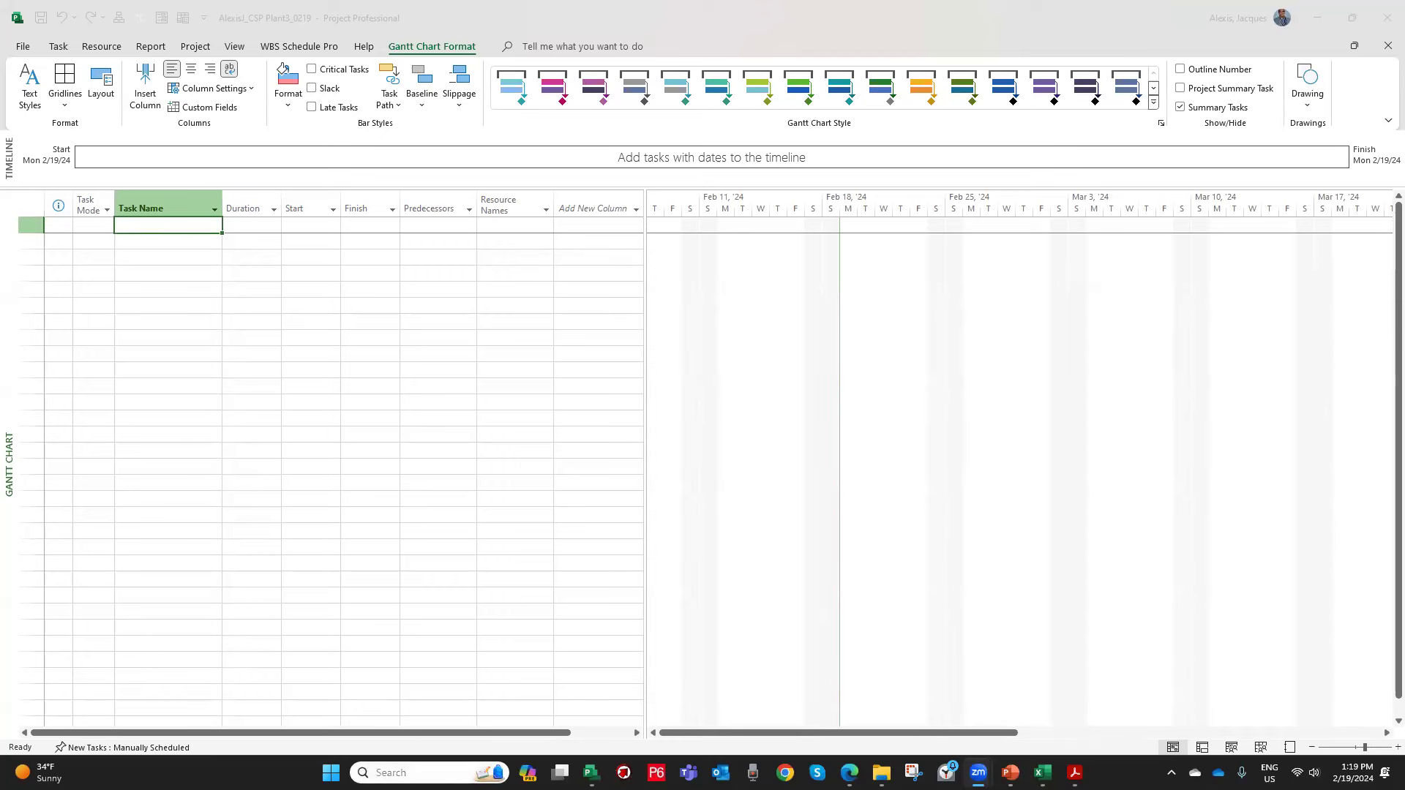
pyautogui.click(439, 773)
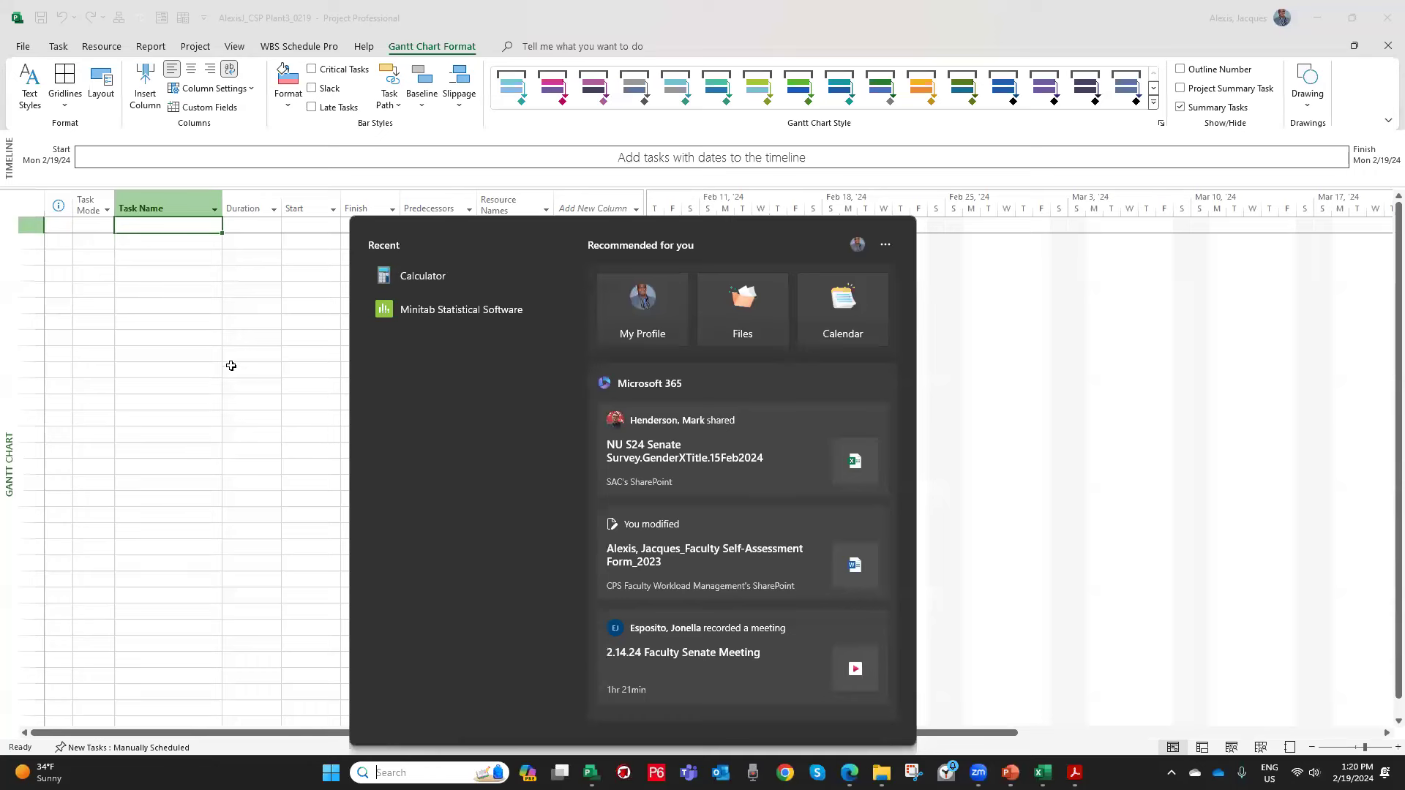
pyautogui.click(231, 367)
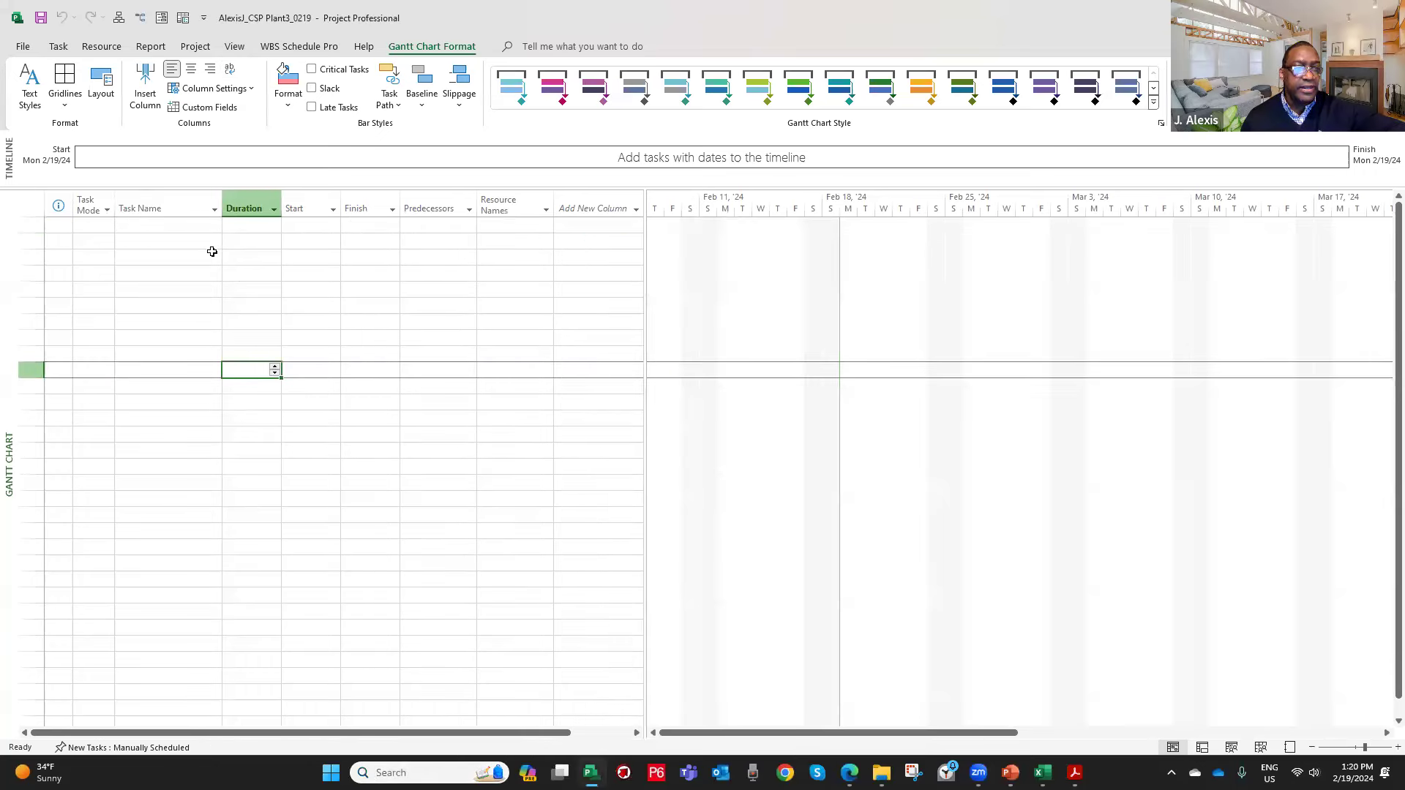
pyautogui.click(179, 229)
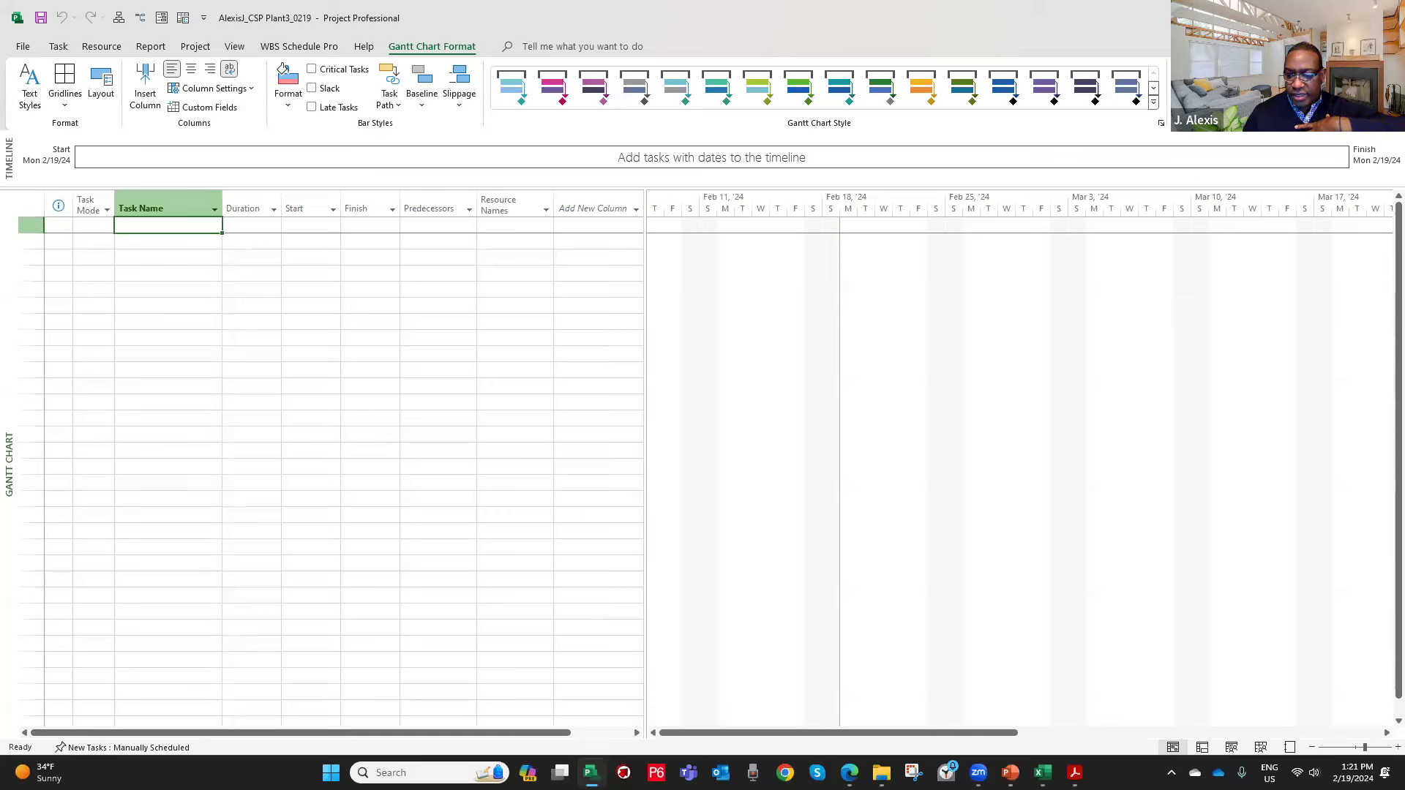
# Switch to the PowerPoint presentation and review the Measurable Project Objectives slide for the solar power plant.
pyautogui.moveTo(1010, 772)
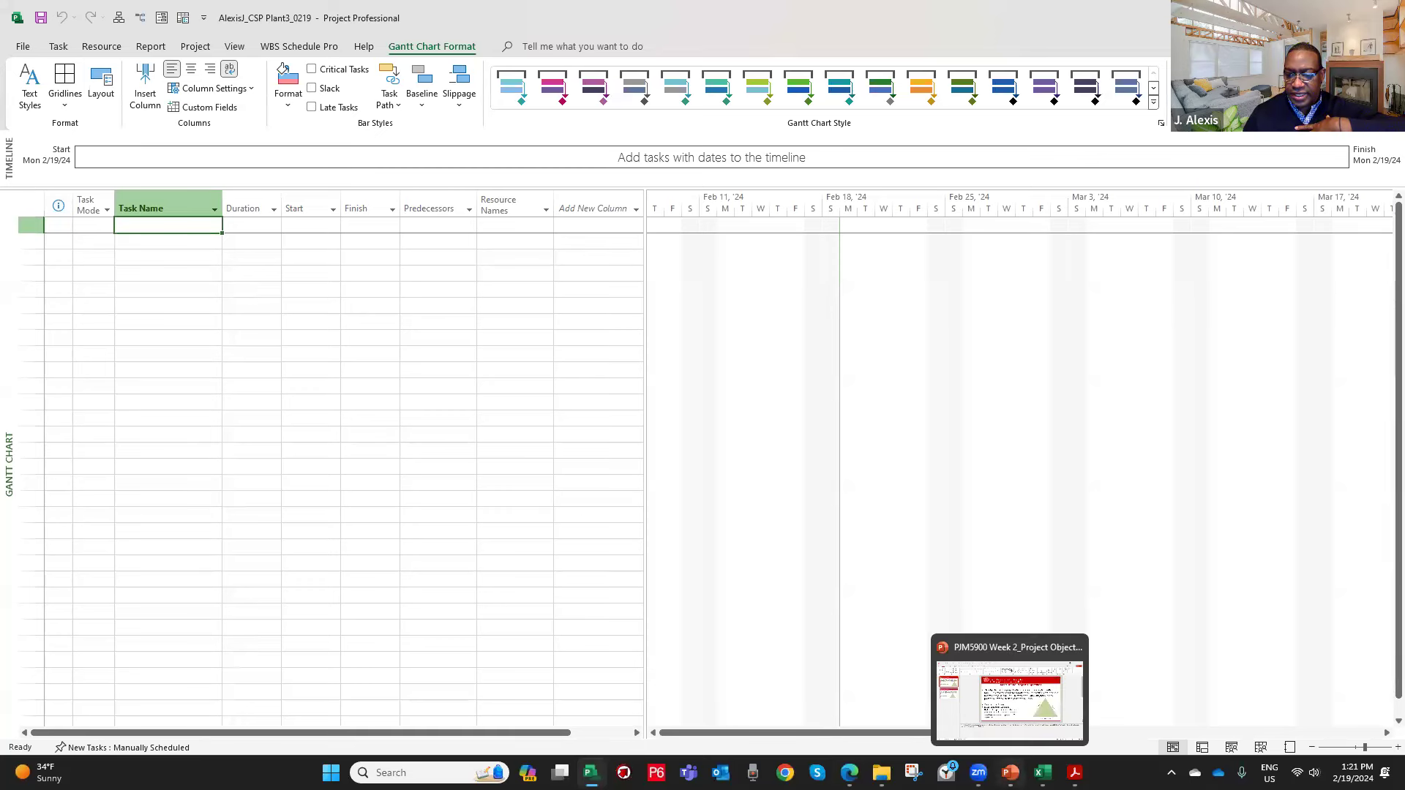
pyautogui.click(1010, 772)
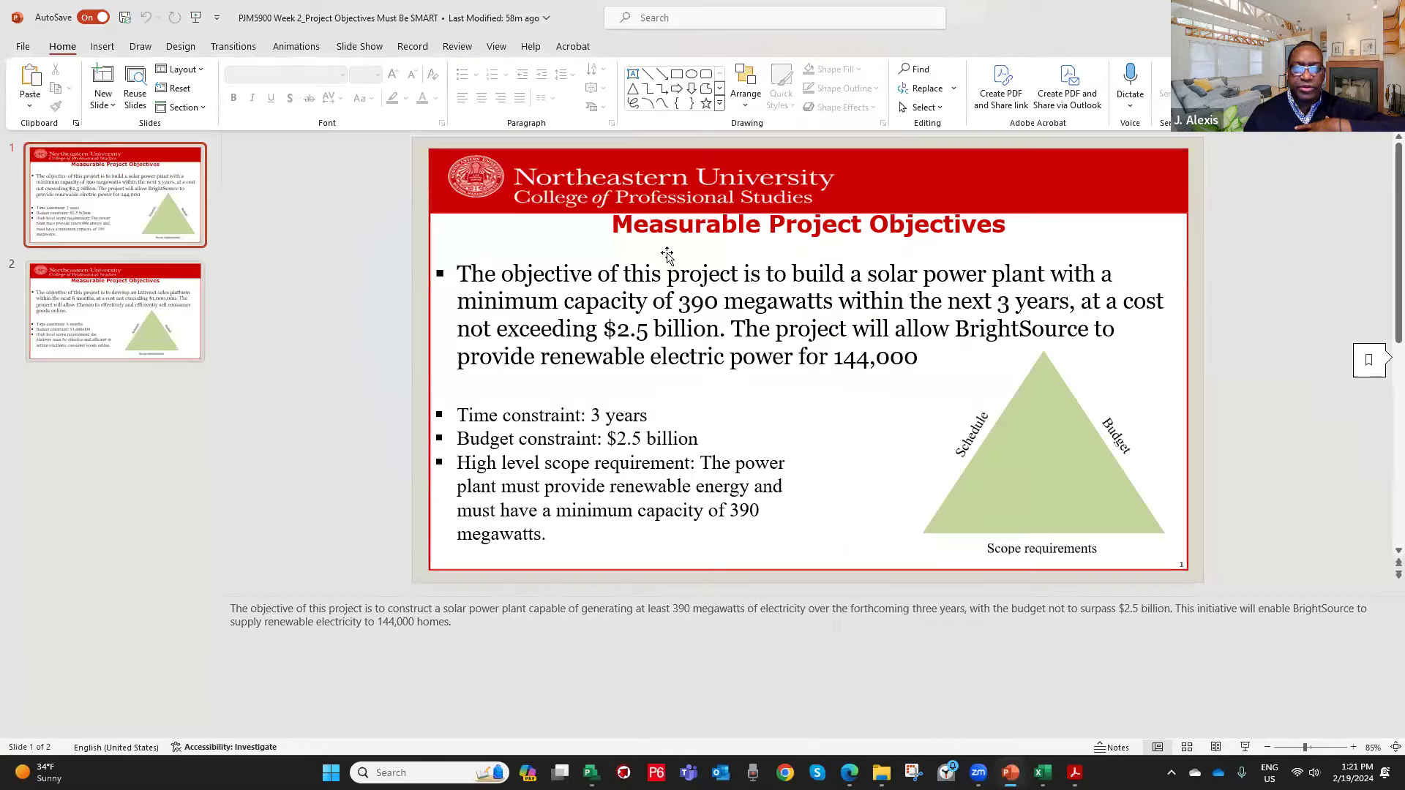
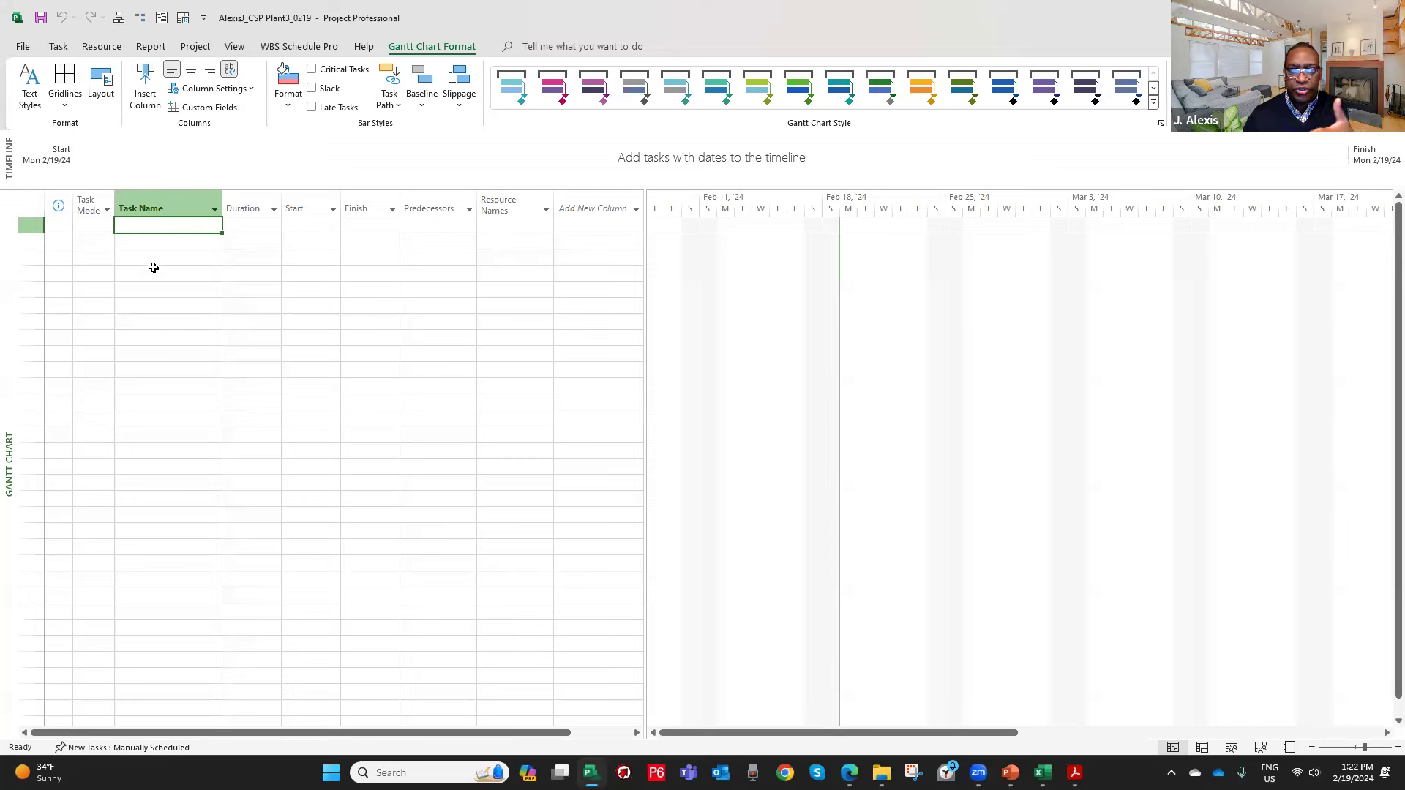
# Open the advanced properties of the CSP Plant3_0219 project from its file information page.
pyautogui.click(23, 47)
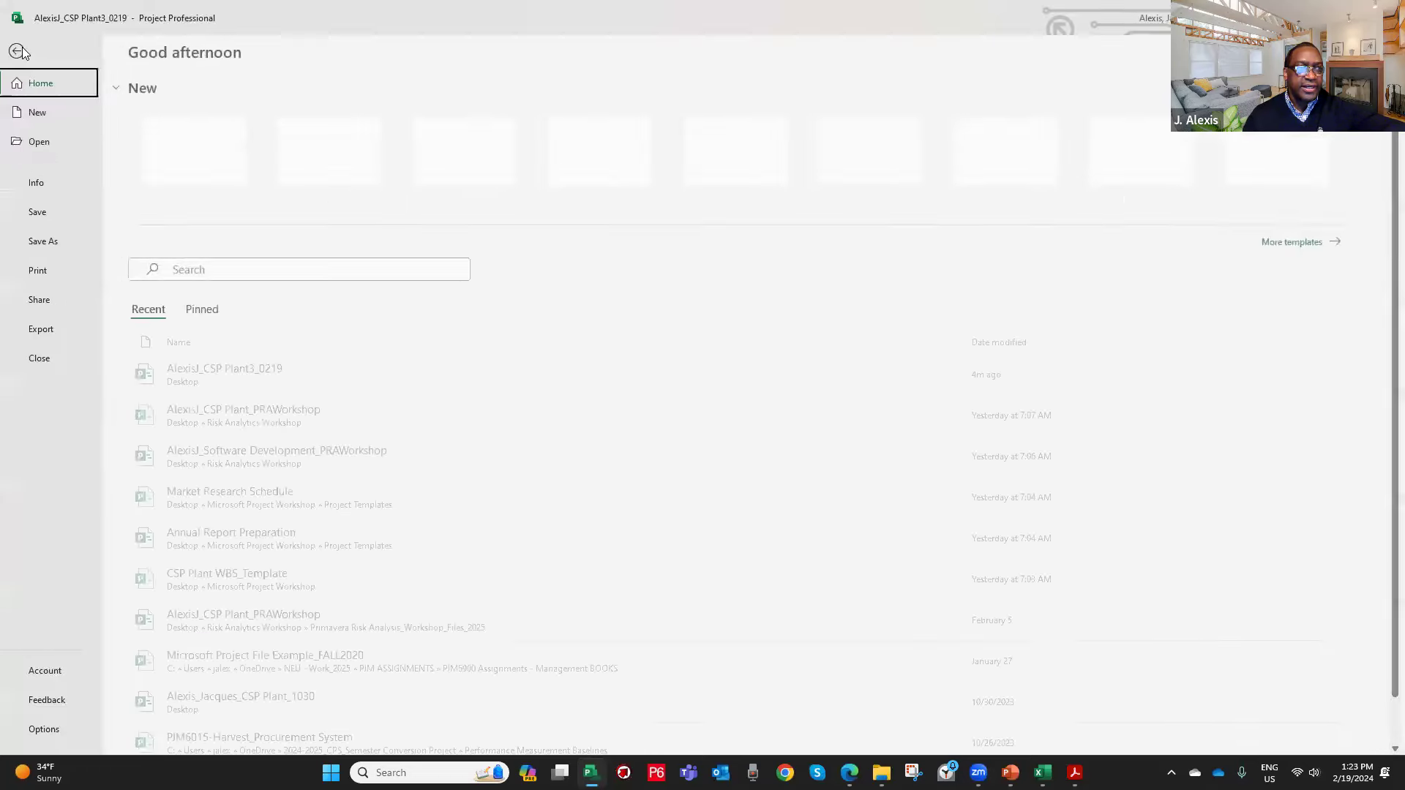
pyautogui.click(40, 180)
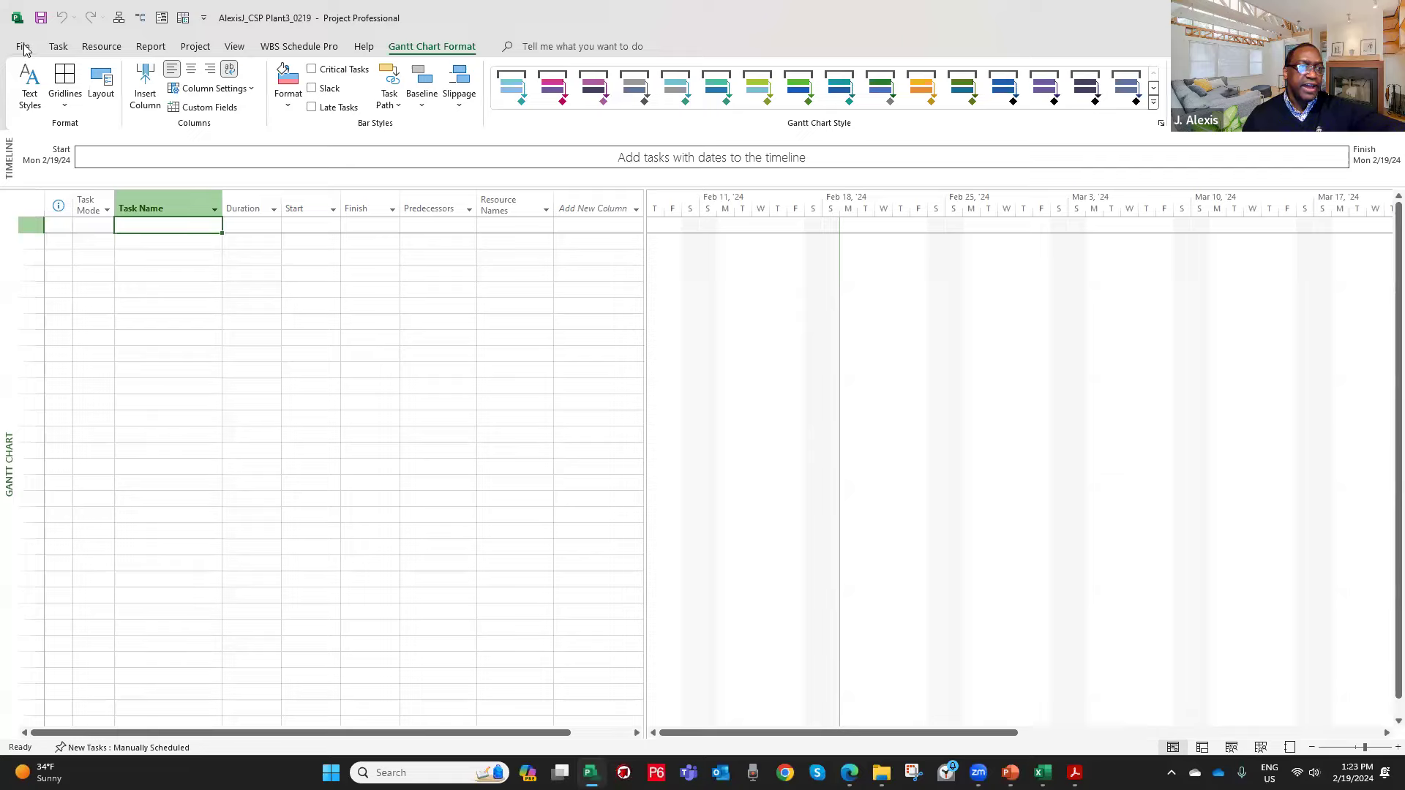
pyautogui.click(23, 47)
pyautogui.click(43, 187)
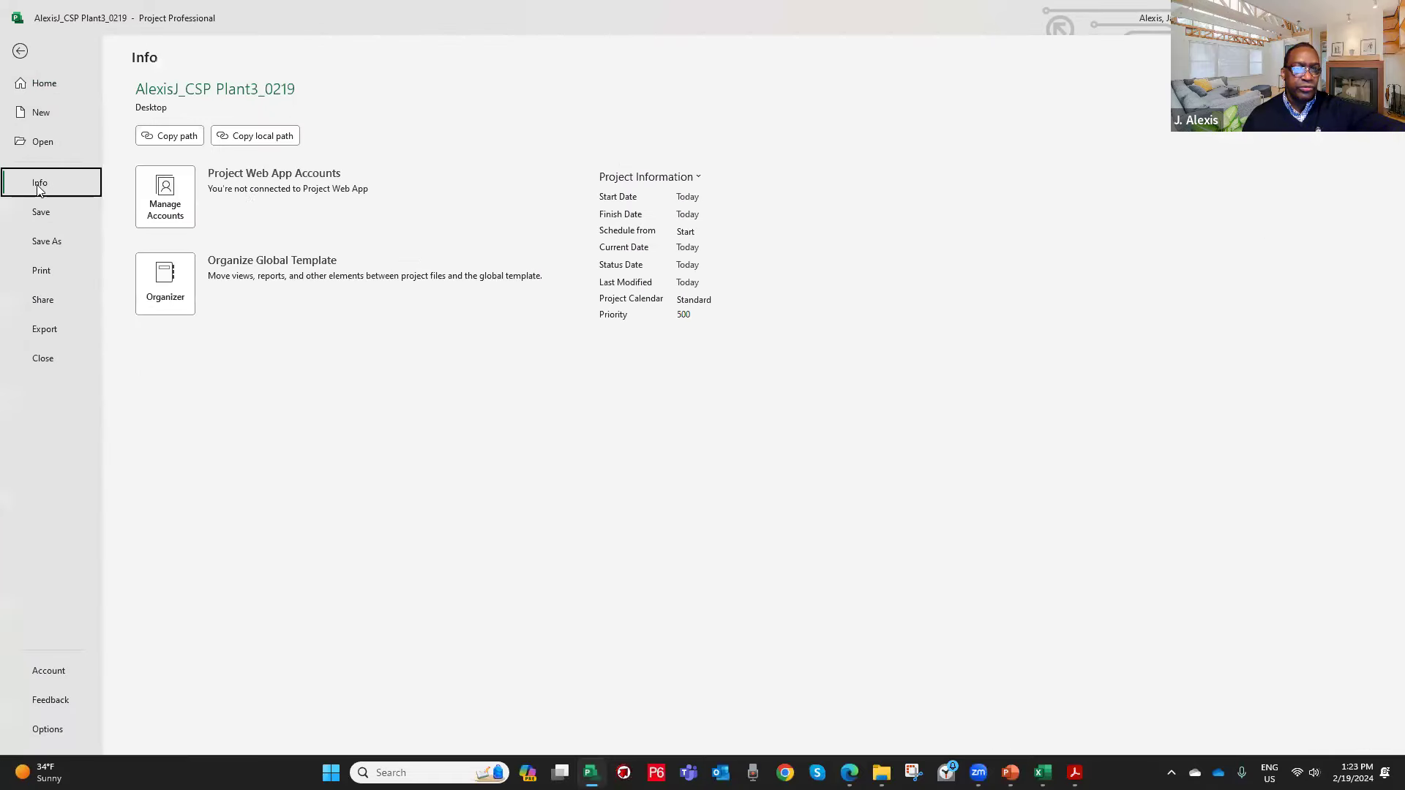
pyautogui.click(679, 179)
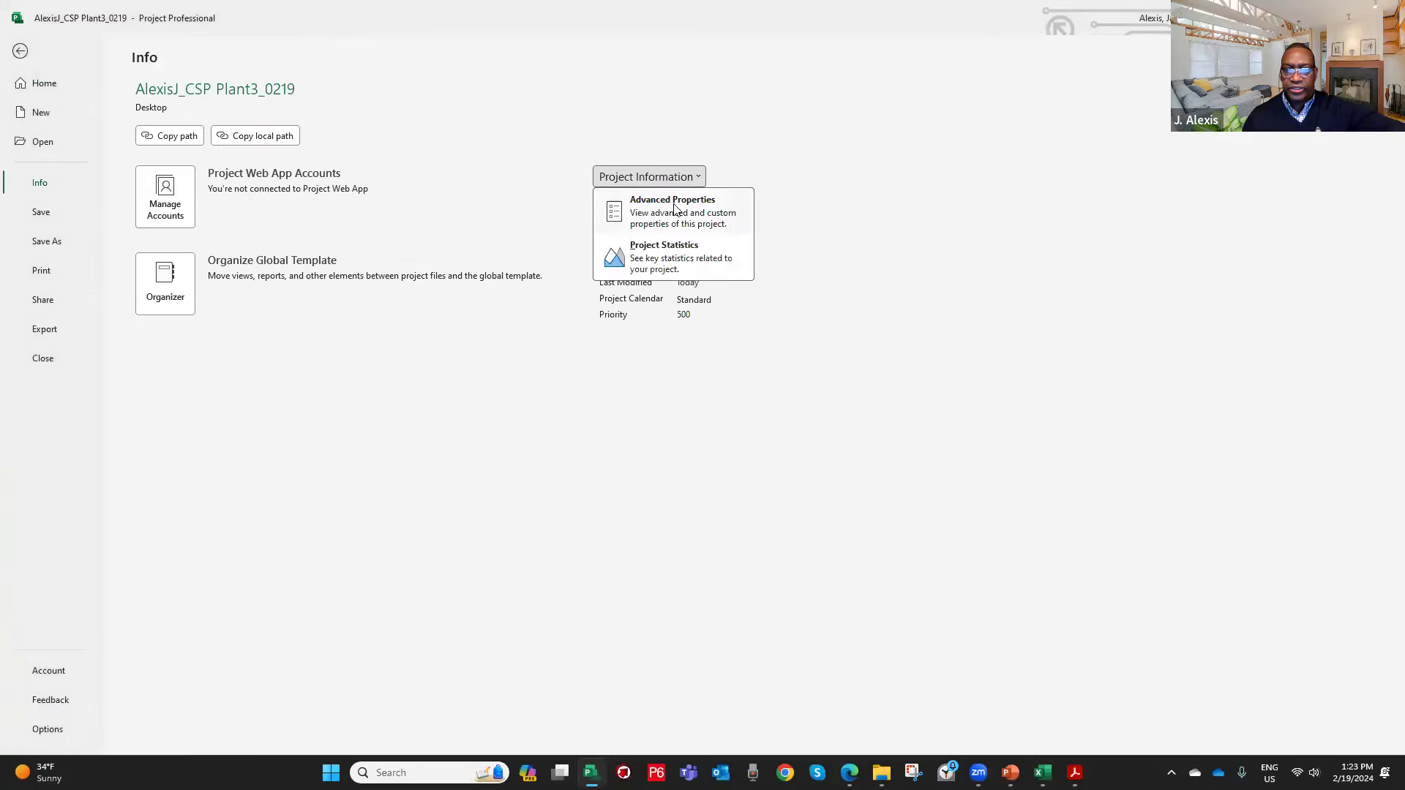
pyautogui.click(672, 212)
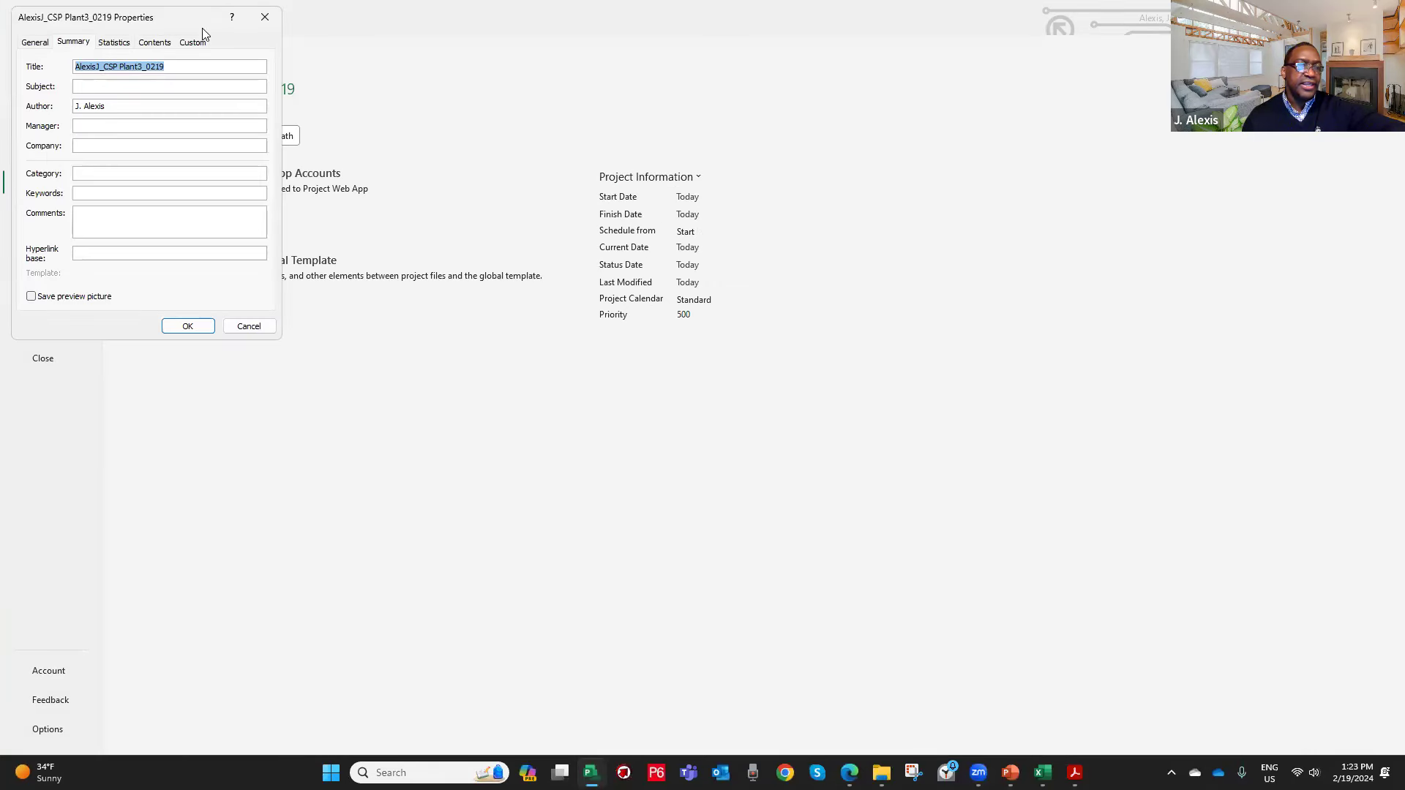
pyautogui.moveTo(183, 25); pyautogui.dragTo(615, 99)
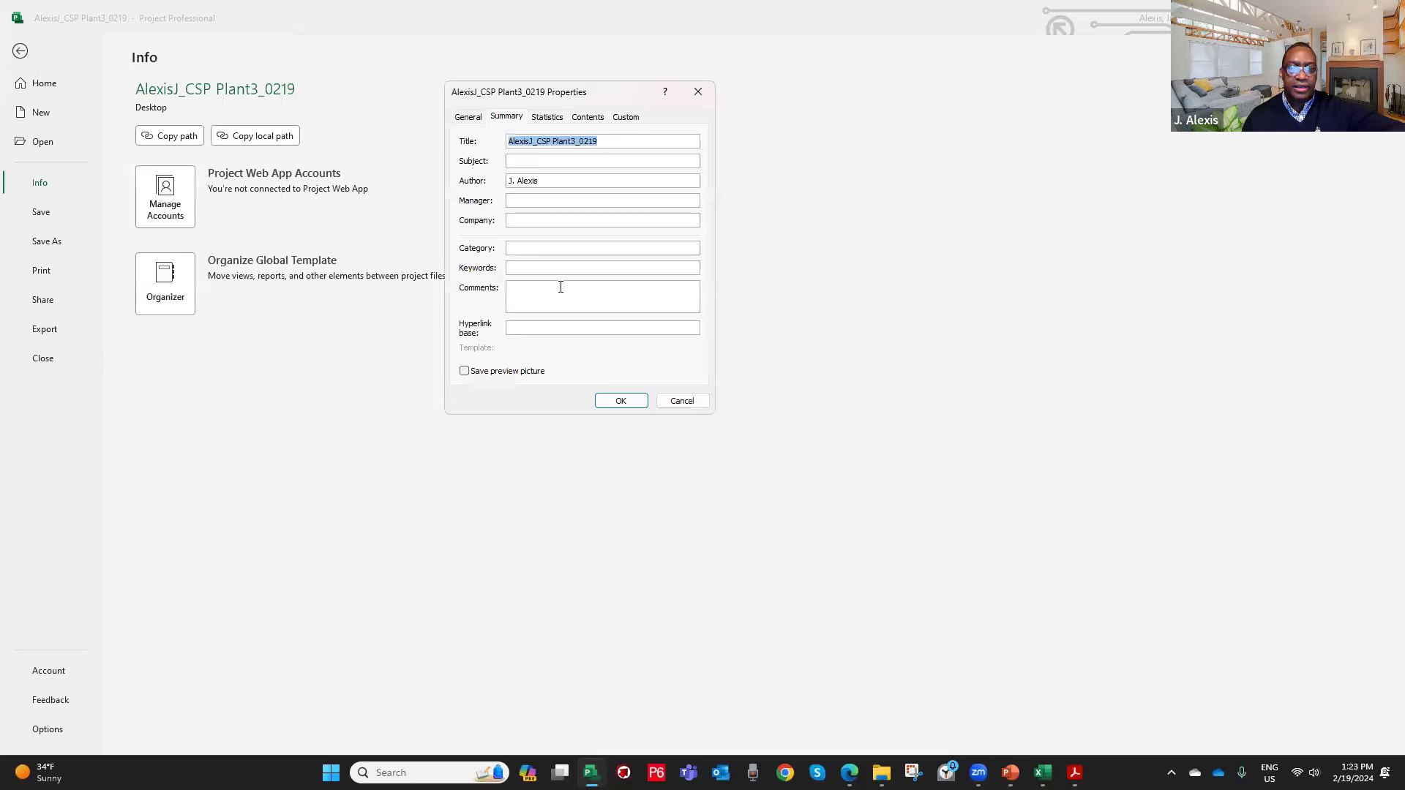
# Paste the solar power plant objective statement into the project's Comments property and check the pasted text.
pyautogui.click(529, 294)
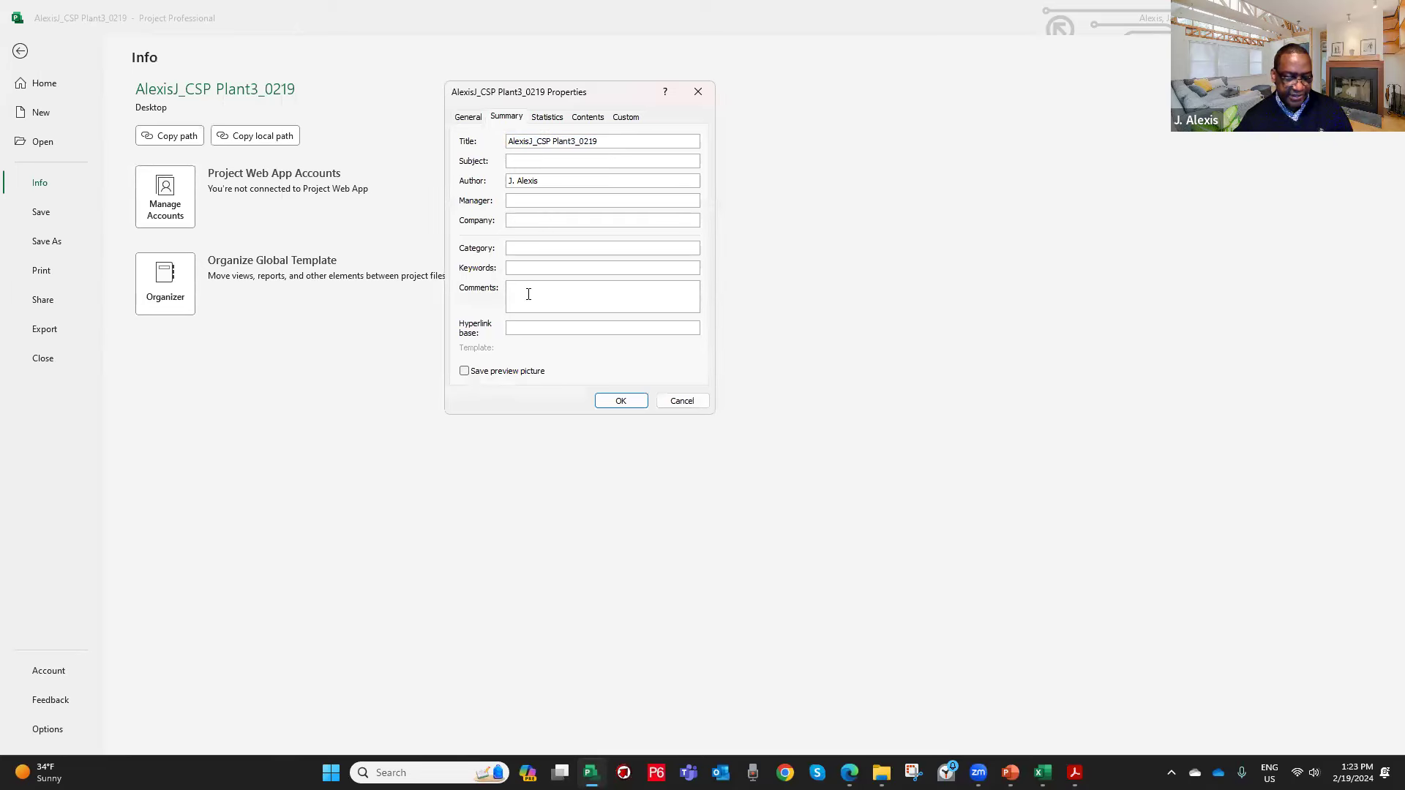
pyautogui.hotkey('ctrl', 'v')
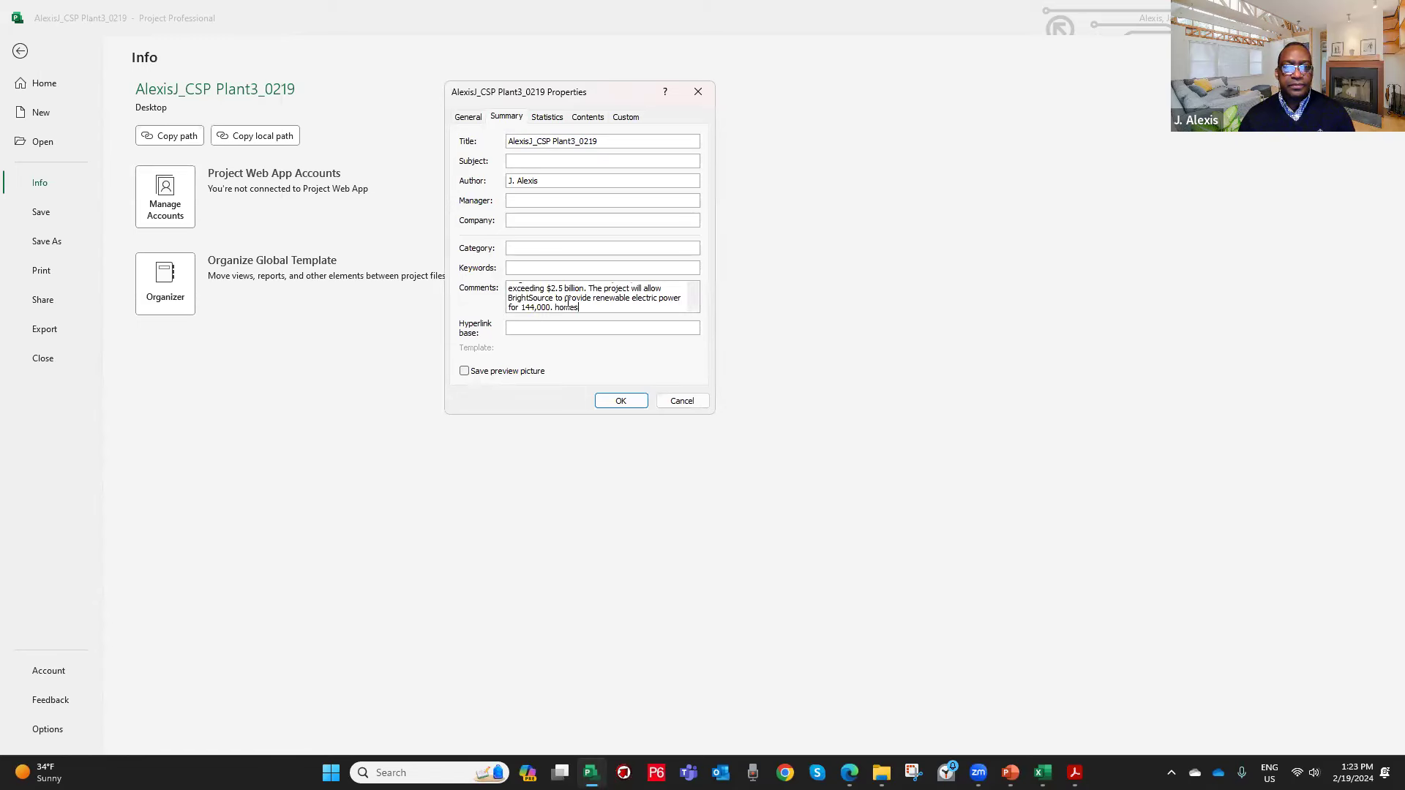
pyautogui.scroll(2, 586, 294)
pyautogui.scroll(-2, 585, 294)
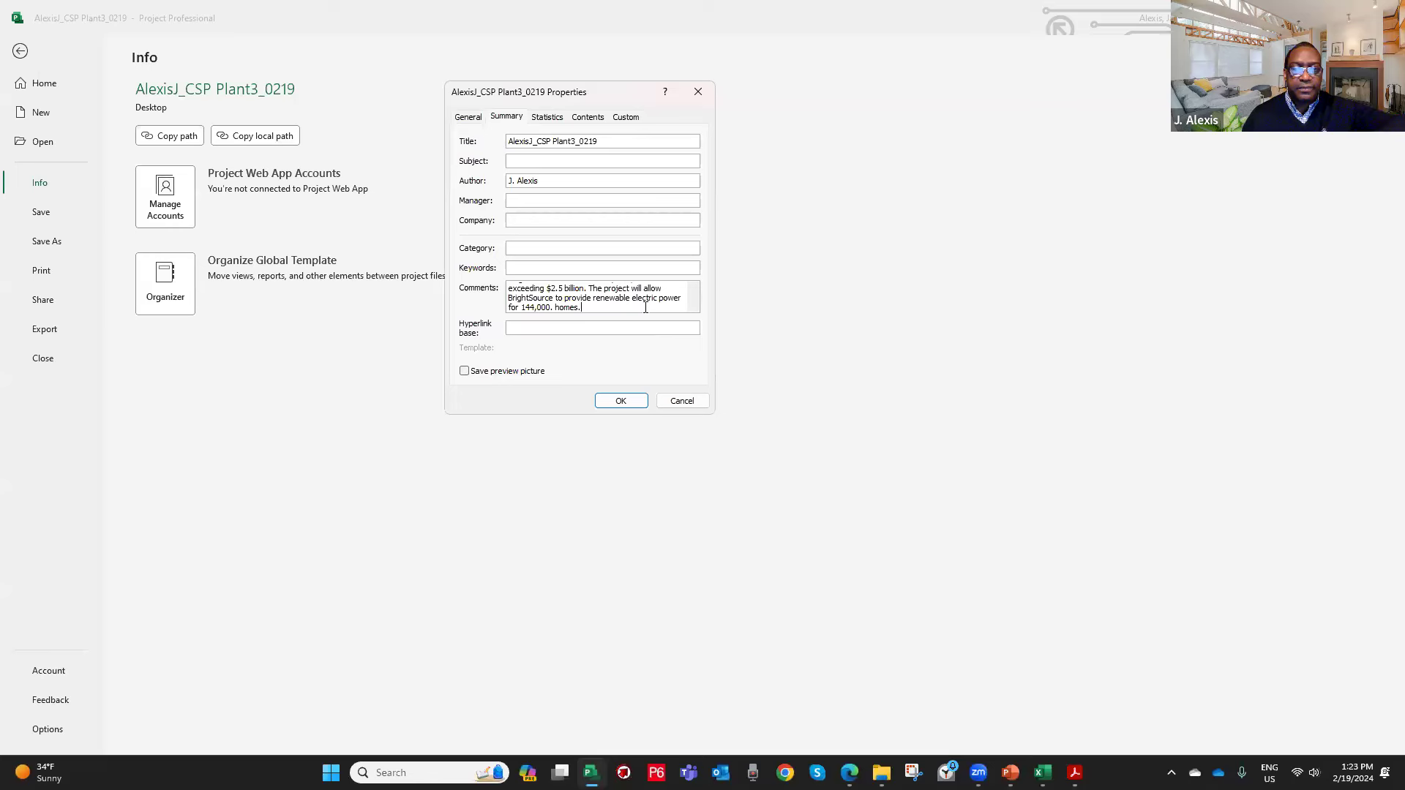
pyautogui.scroll(3, 636, 305)
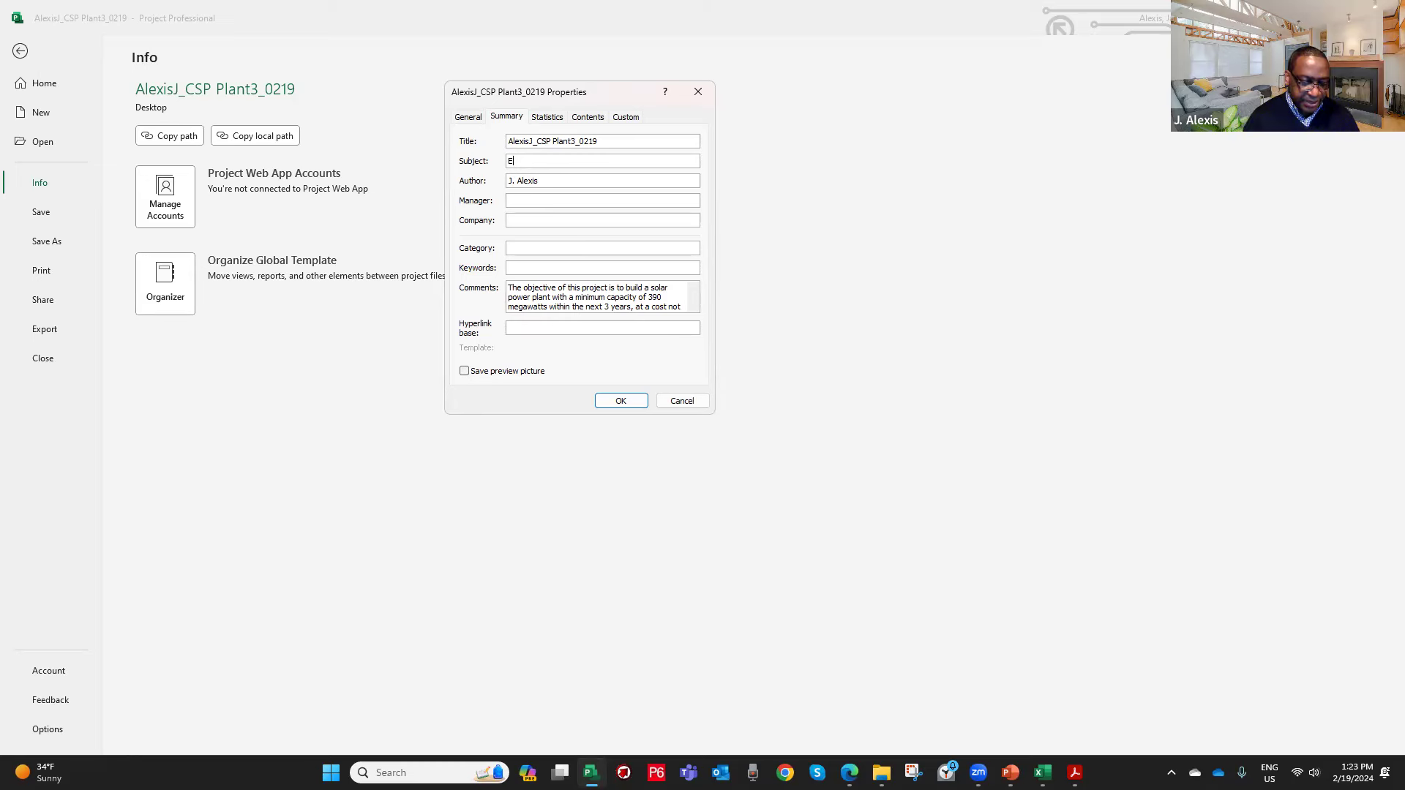
# Set the project's Subject to Energy and fill in the manager's name.
pyautogui.write('ergy')
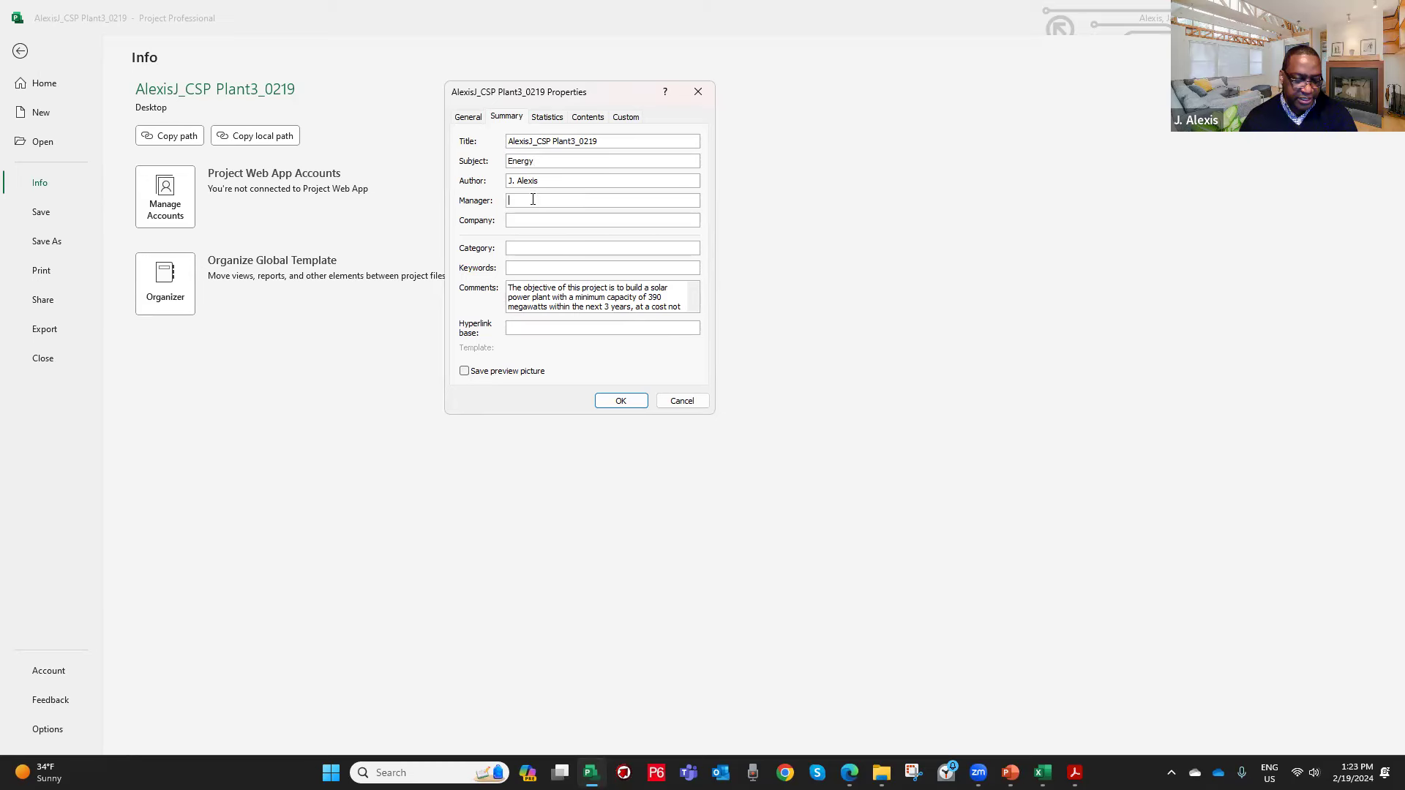
pyautogui.write('J. Alexis')
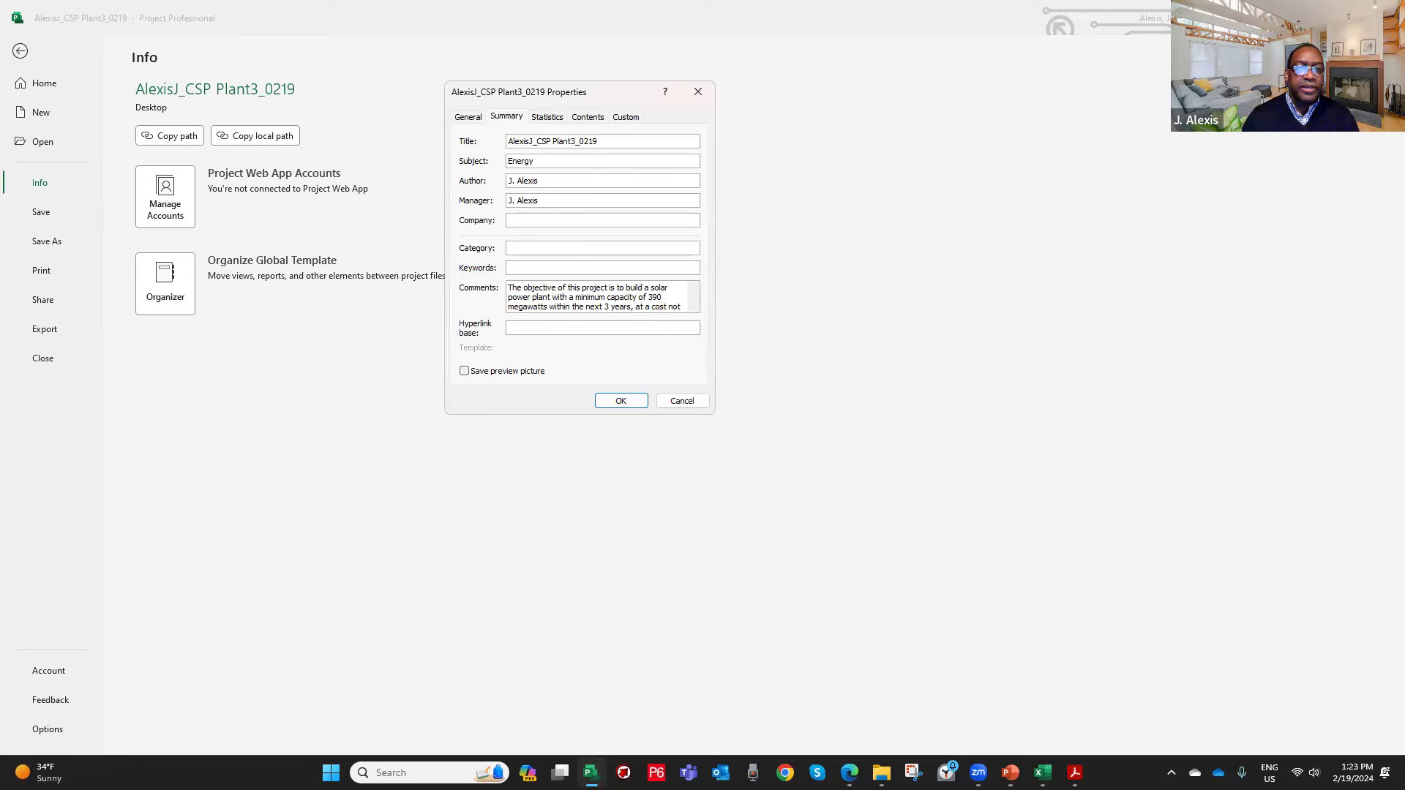
# Enter the project keywords as CSP Plant, Energy.
pyautogui.click(530, 271)
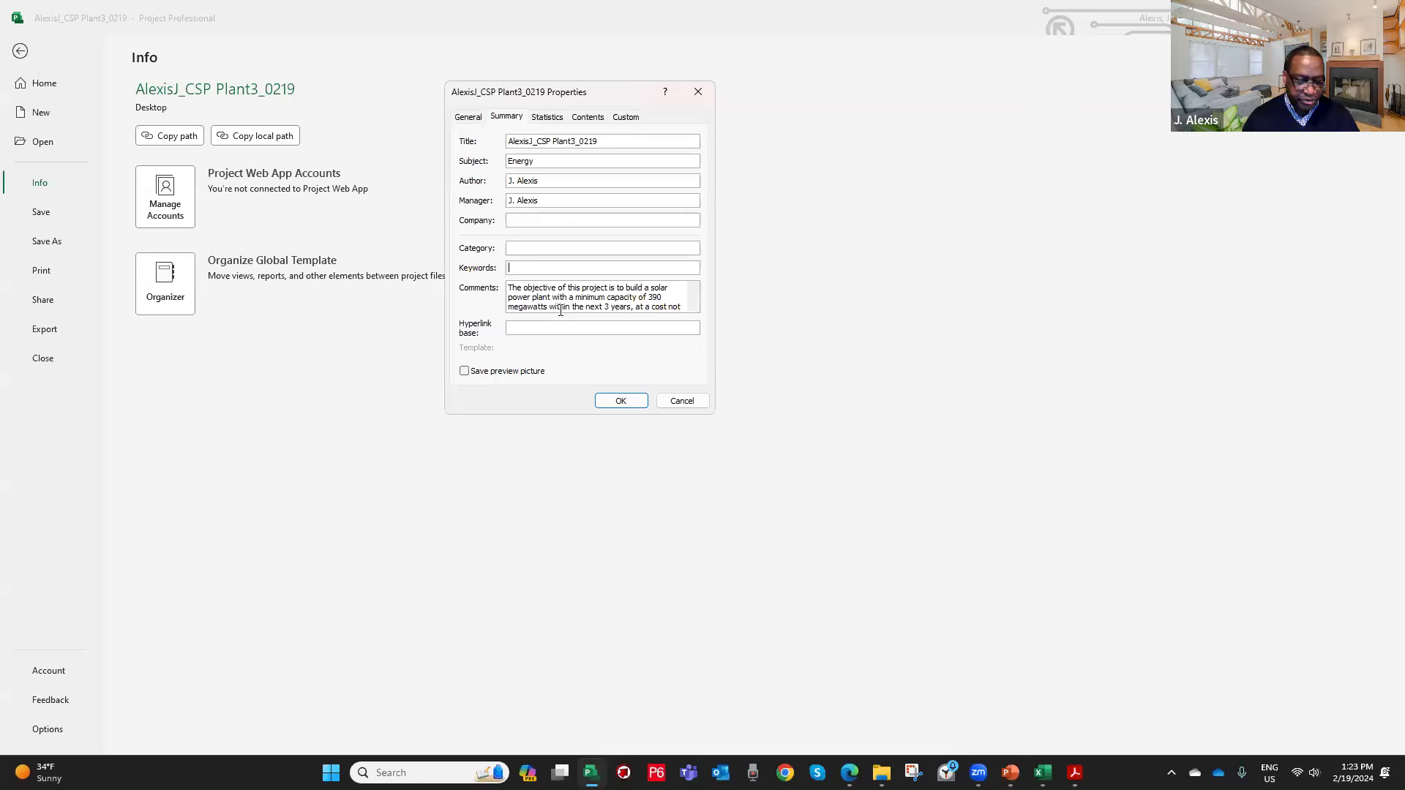
pyautogui.write('CPS')
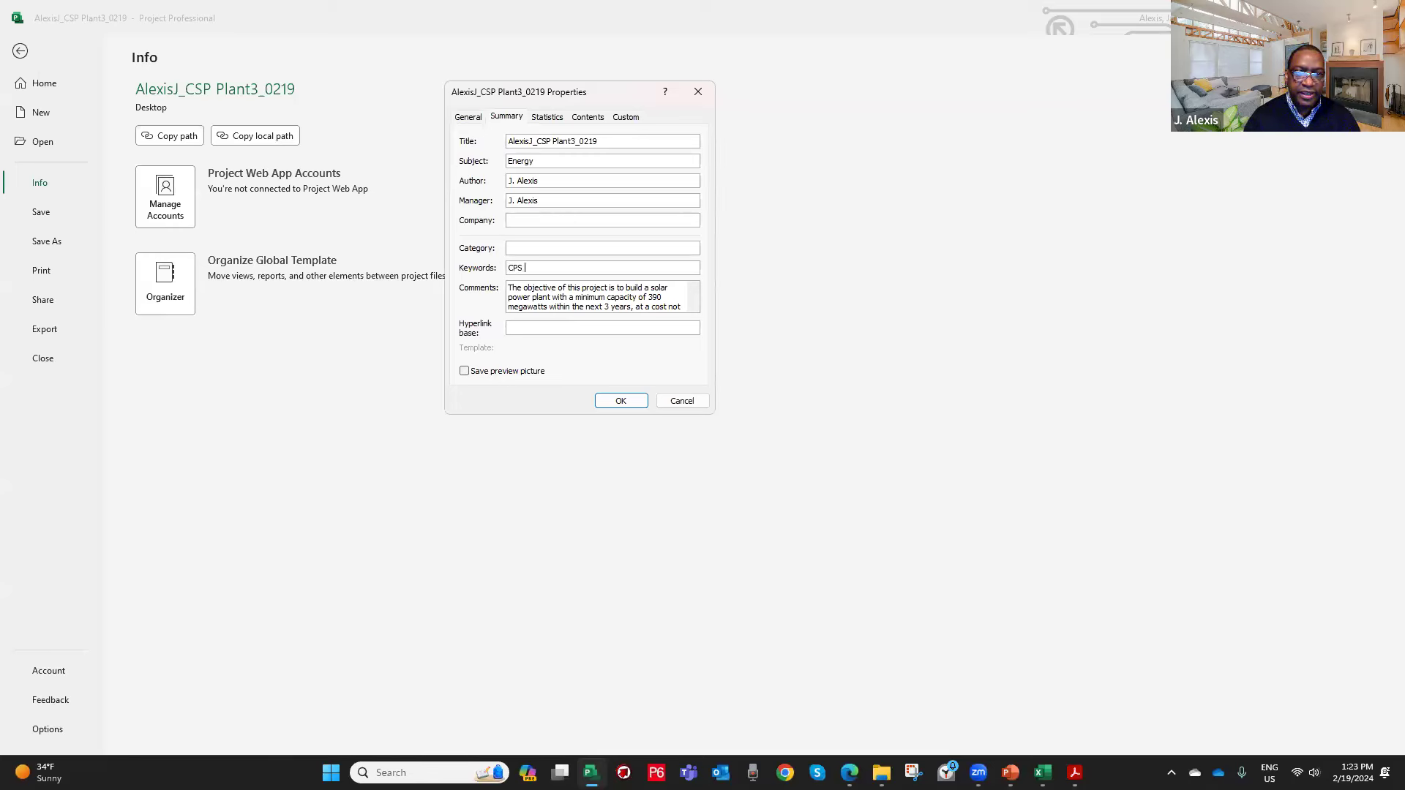
pyautogui.write(' Plant')
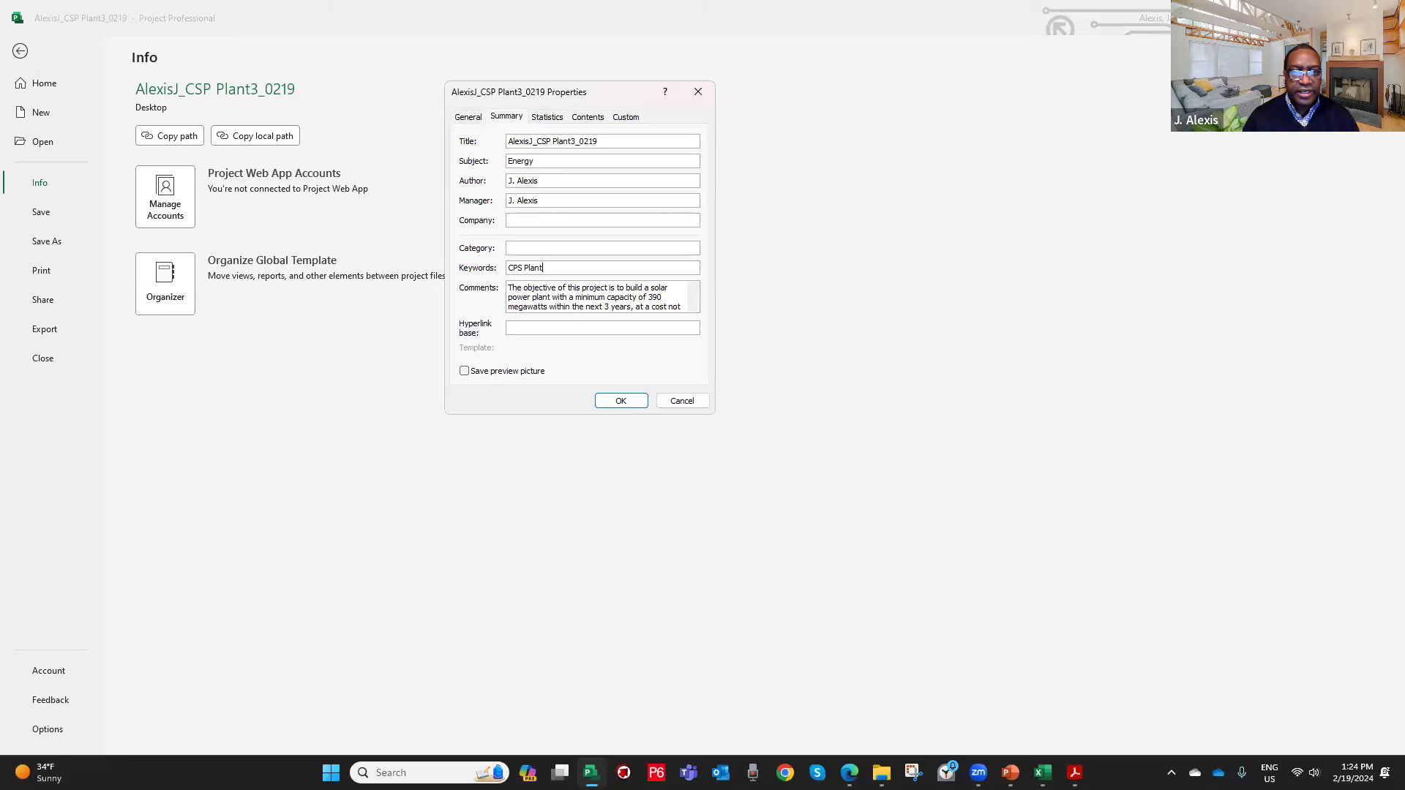
pyautogui.press('BackSpace')
pyautogui.press('BackSpace')
pyautogui.press('BackSpace')
pyautogui.press('BackSpace')
pyautogui.press('BackSpace')
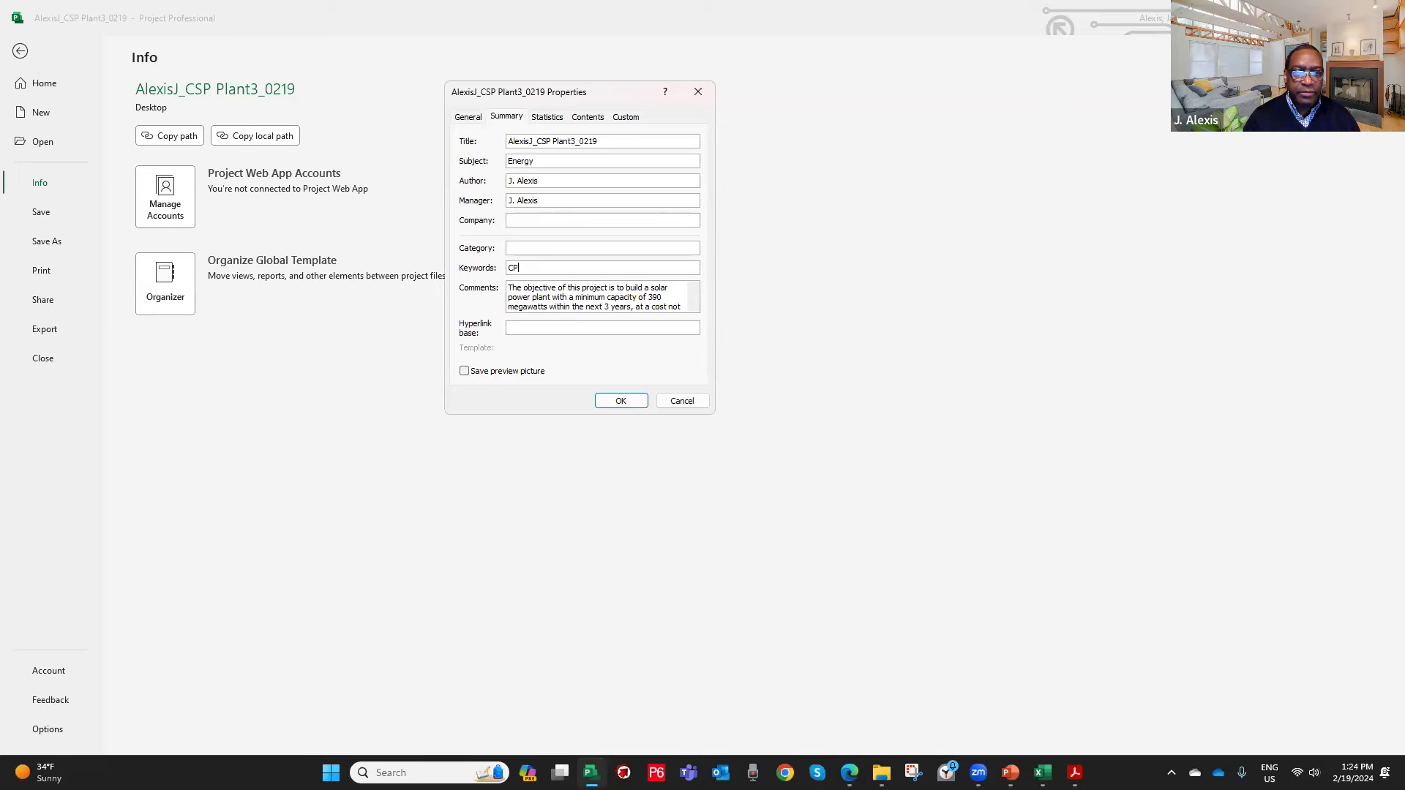
pyautogui.write('SP')
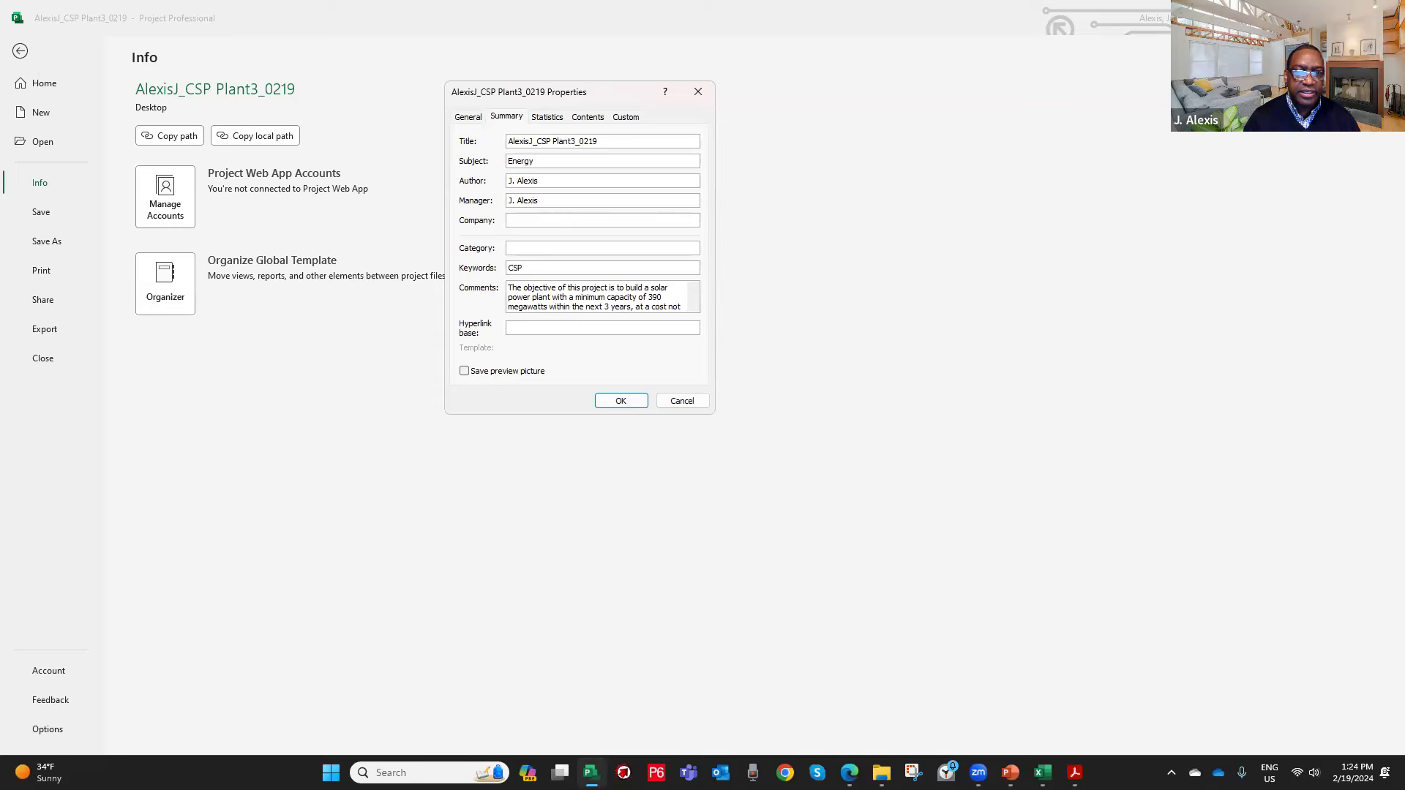
pyautogui.write(' Pla')
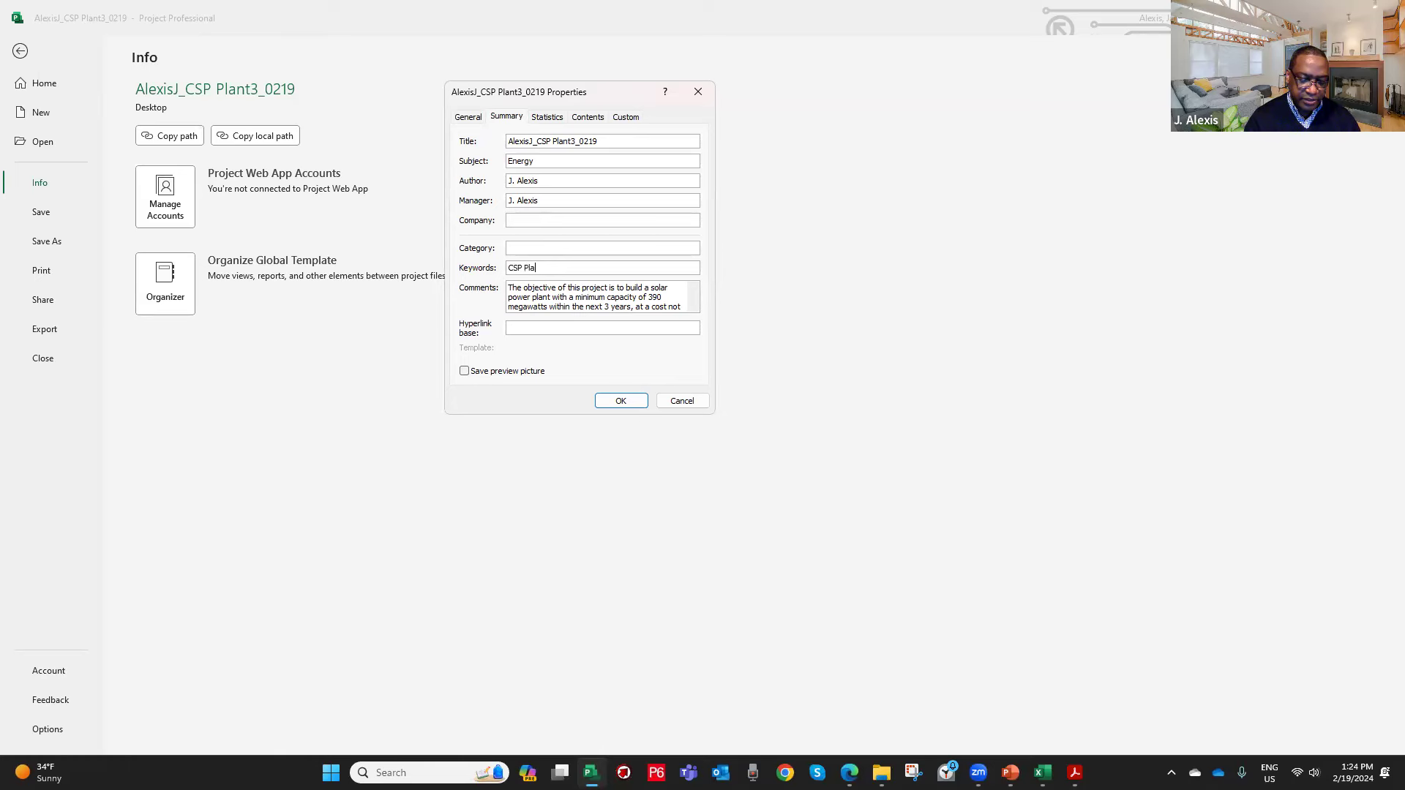
pyautogui.write('nt, Energy')
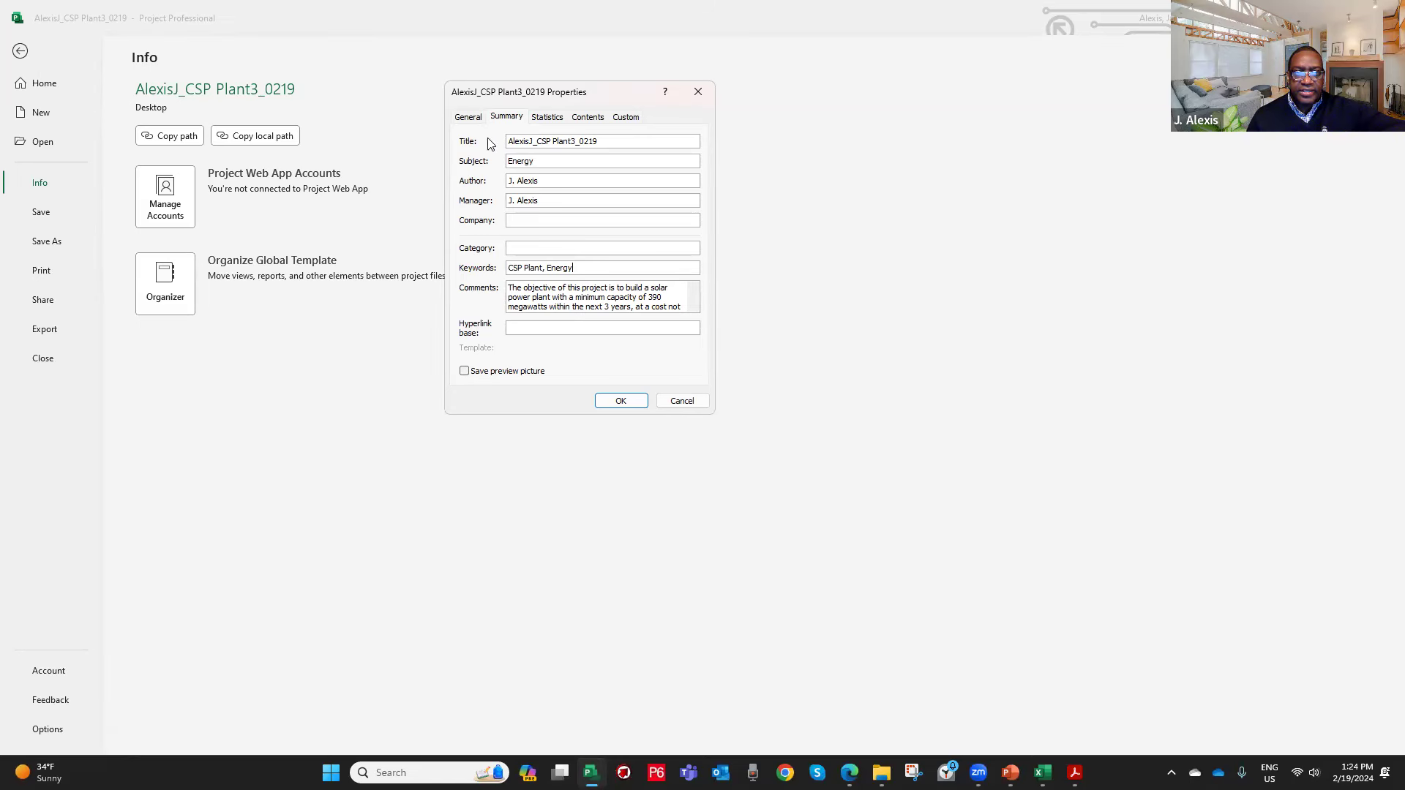
# Check the general and summary properties, accept them, and return to the plan's Gantt chart.
pyautogui.click(474, 117)
pyautogui.click(502, 116)
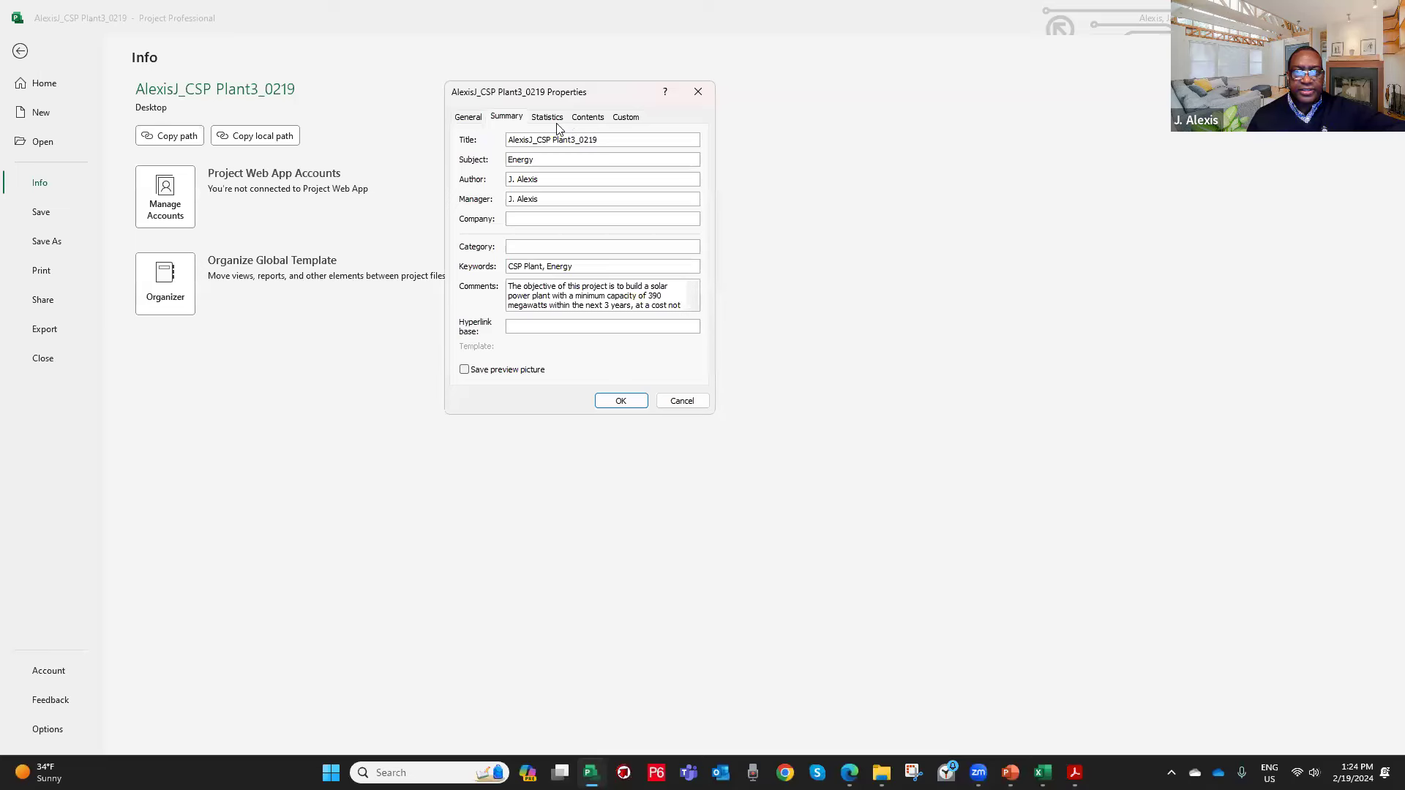
pyautogui.click(619, 400)
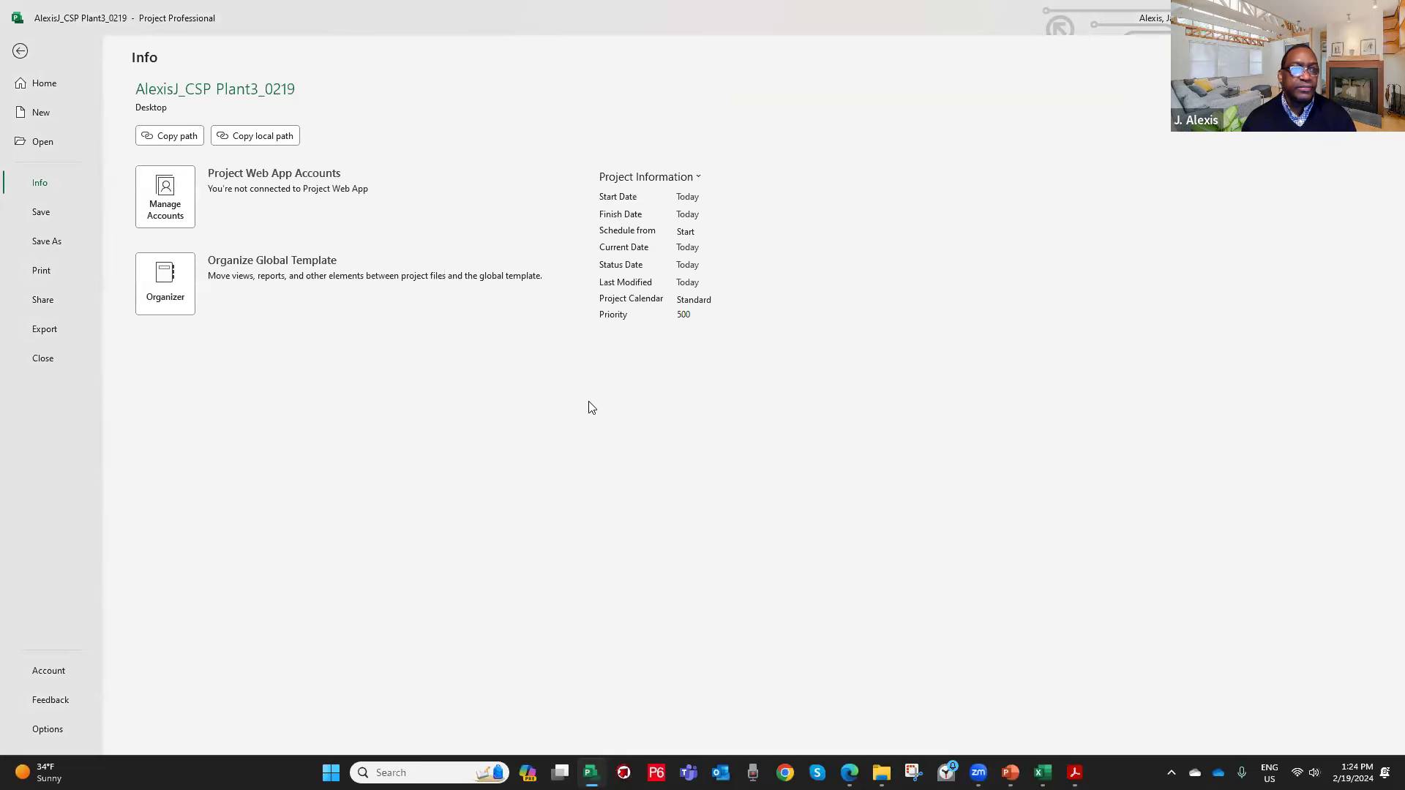
pyautogui.press('Escape')
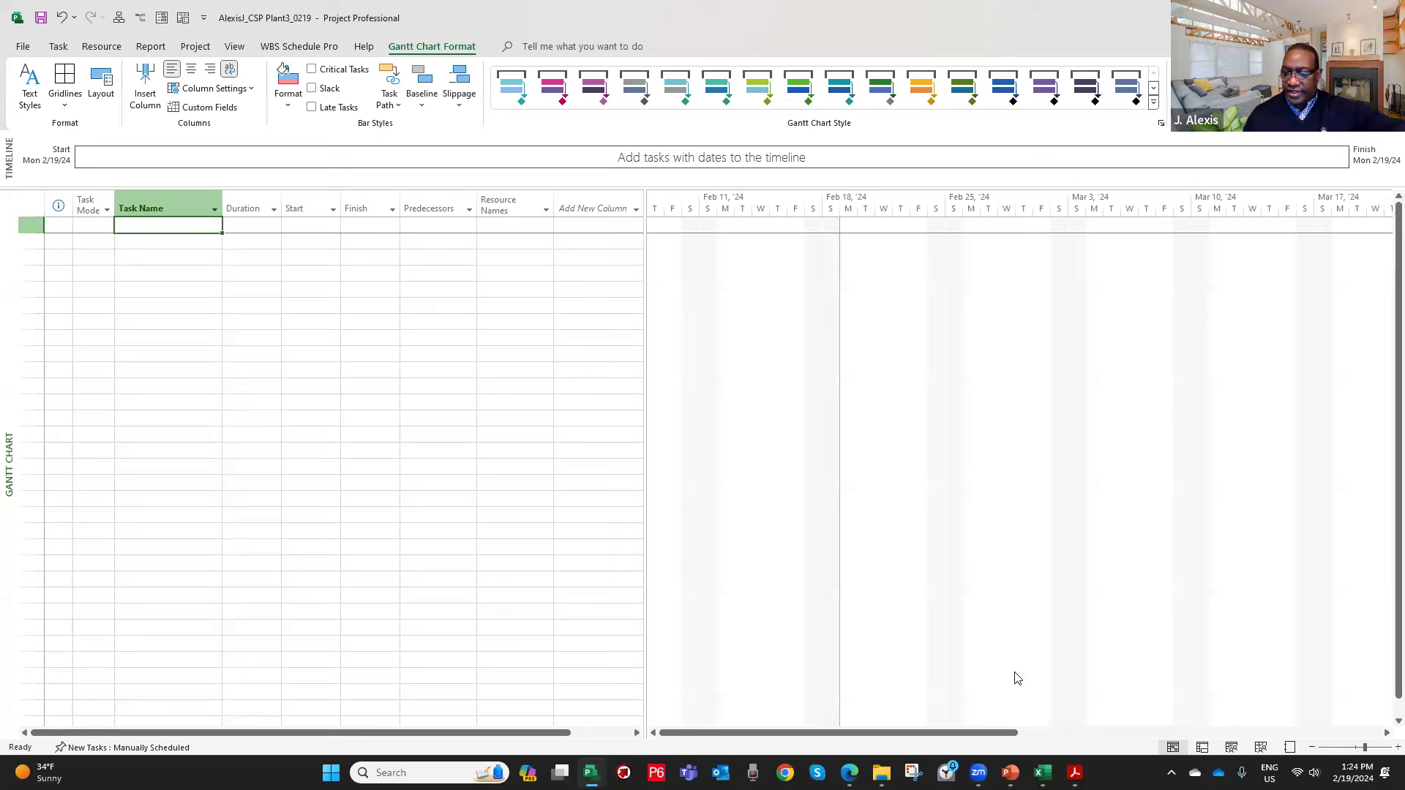
# Switch to the Microsoft Project instructions PDF and read the tips and the notes on start date and project calendar.
pyautogui.moveTo(1075, 773)
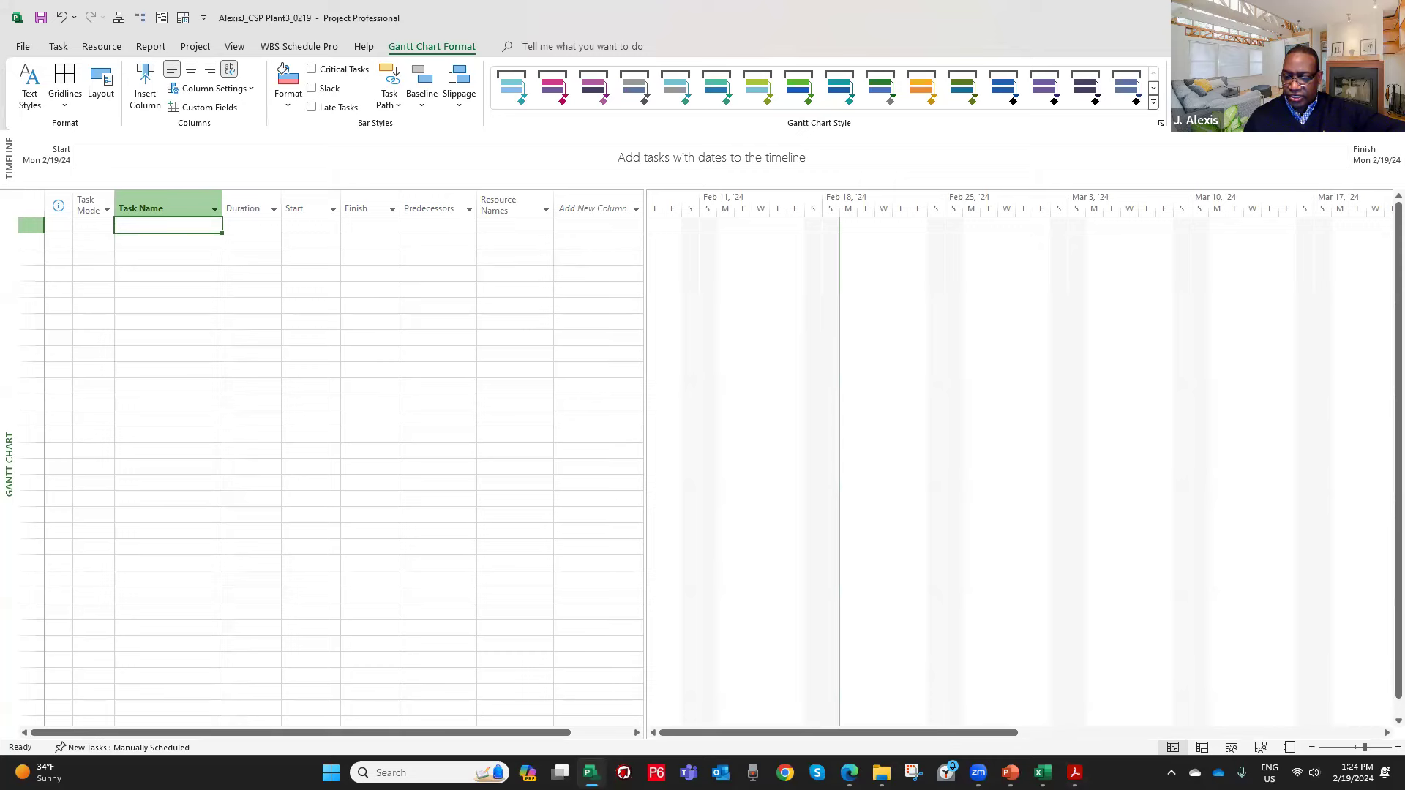
pyautogui.hotkey('alt', 'Tab')
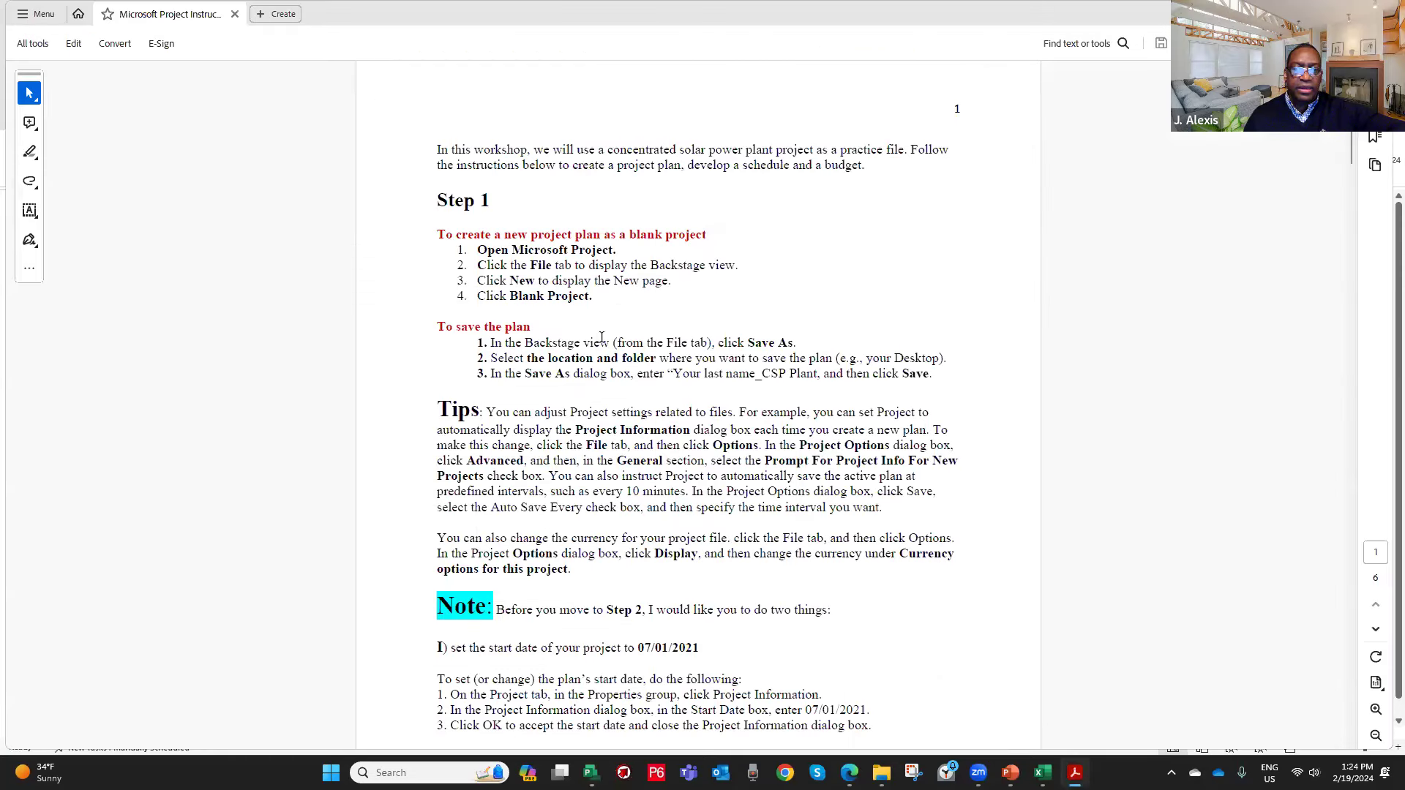
pyautogui.scroll(-2, 596, 366)
pyautogui.scroll(-4, 600, 375)
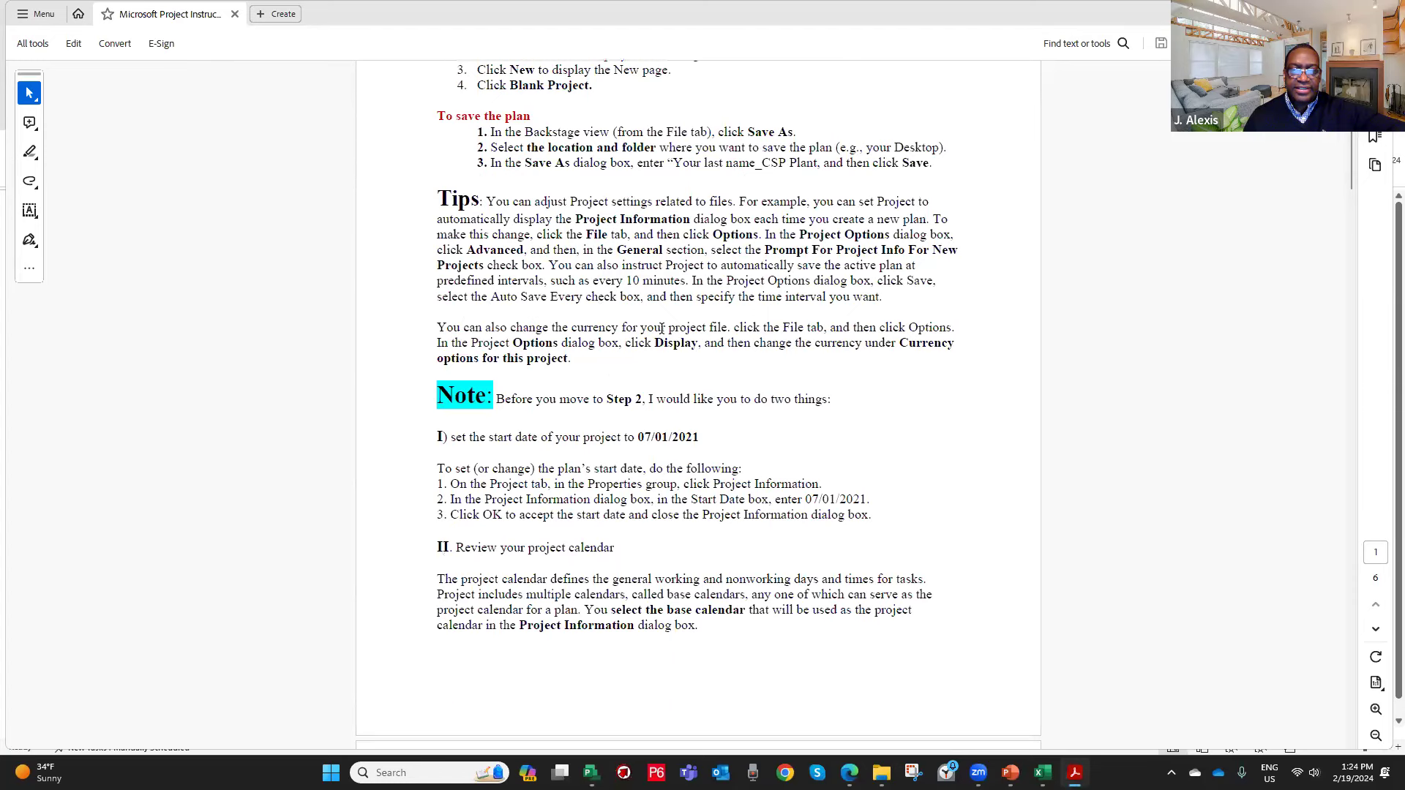
pyautogui.scroll(-1, 650, 373)
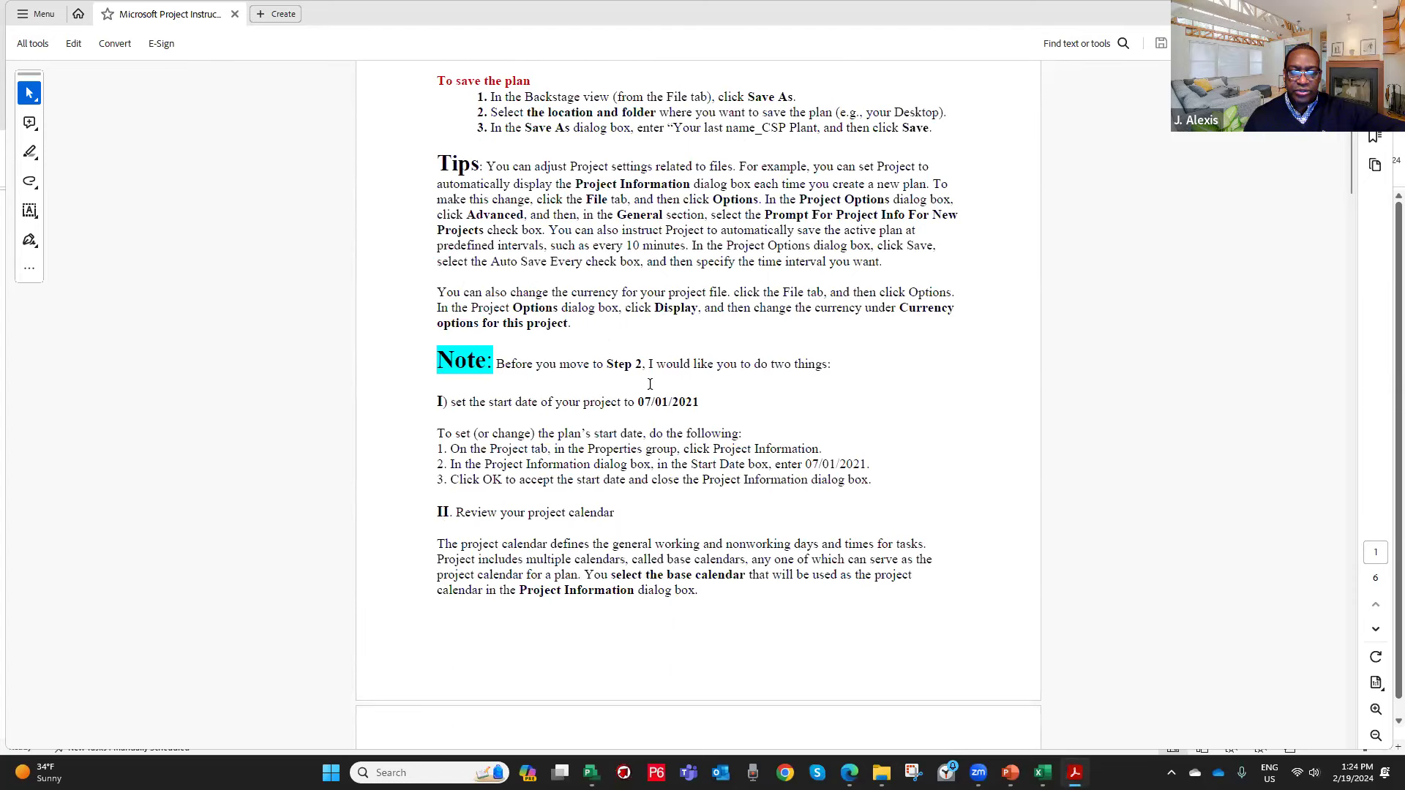
pyautogui.scroll(-3, 650, 380)
pyautogui.scroll(1, 649, 375)
pyautogui.scroll(-2, 650, 374)
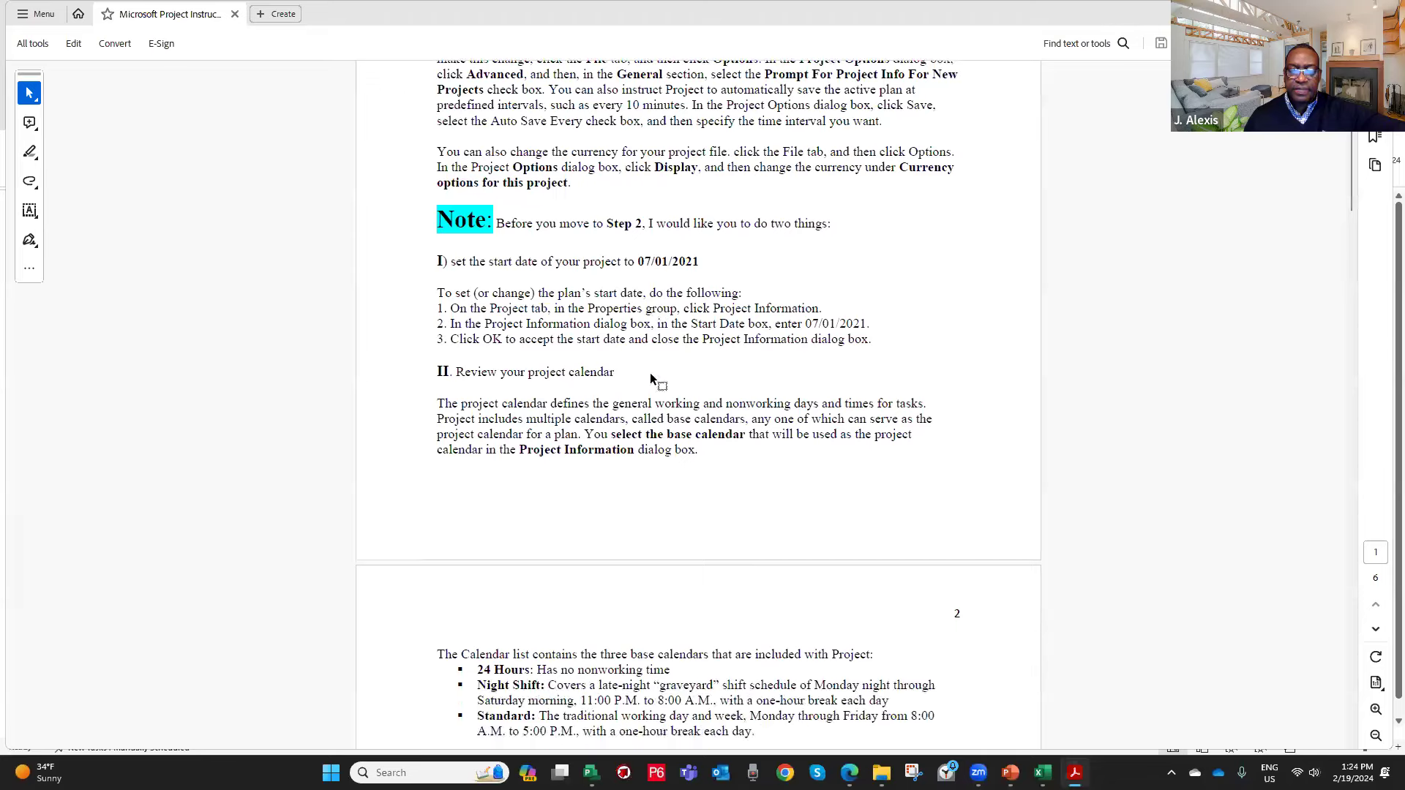
pyautogui.scroll(4, 650, 375)
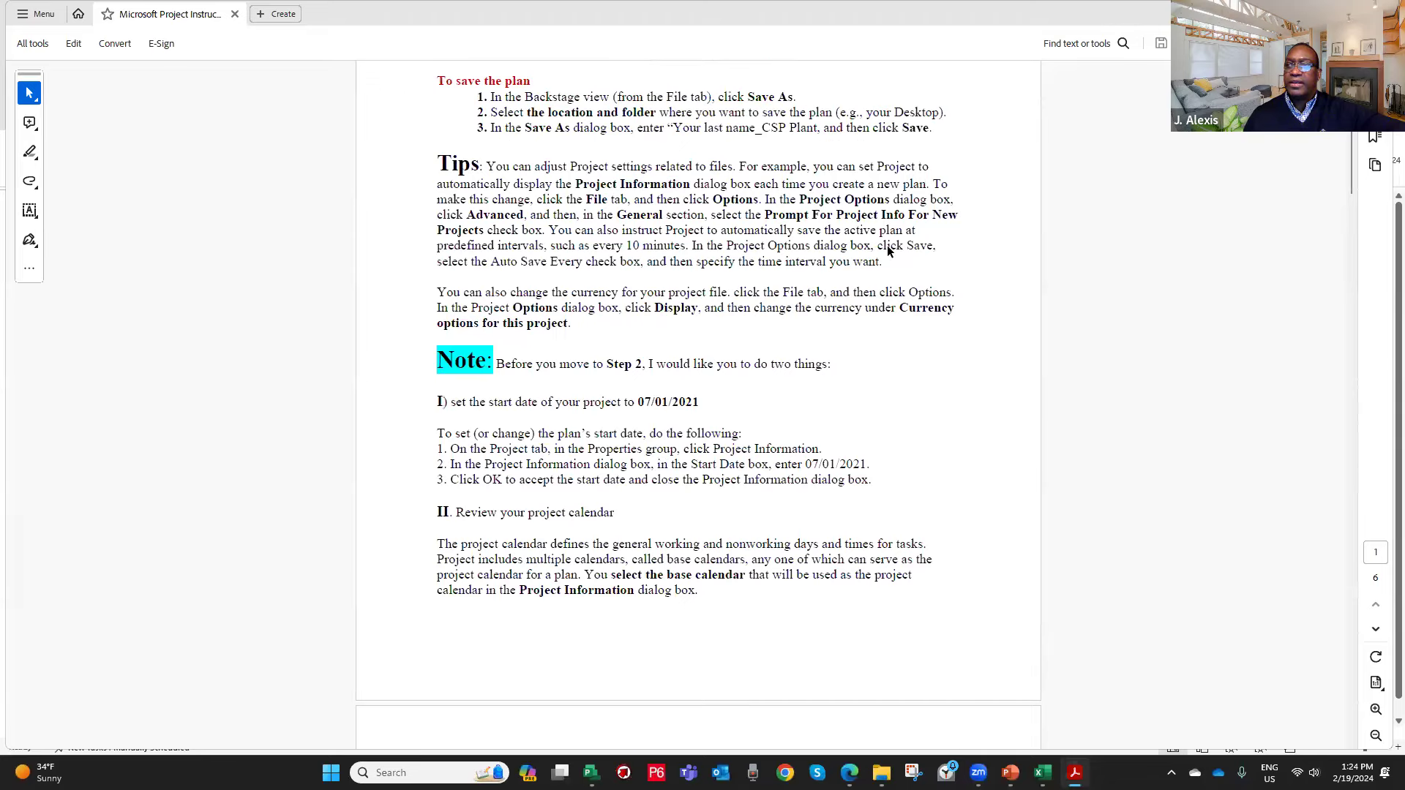
pyautogui.hotkey('alt', 'Tab')
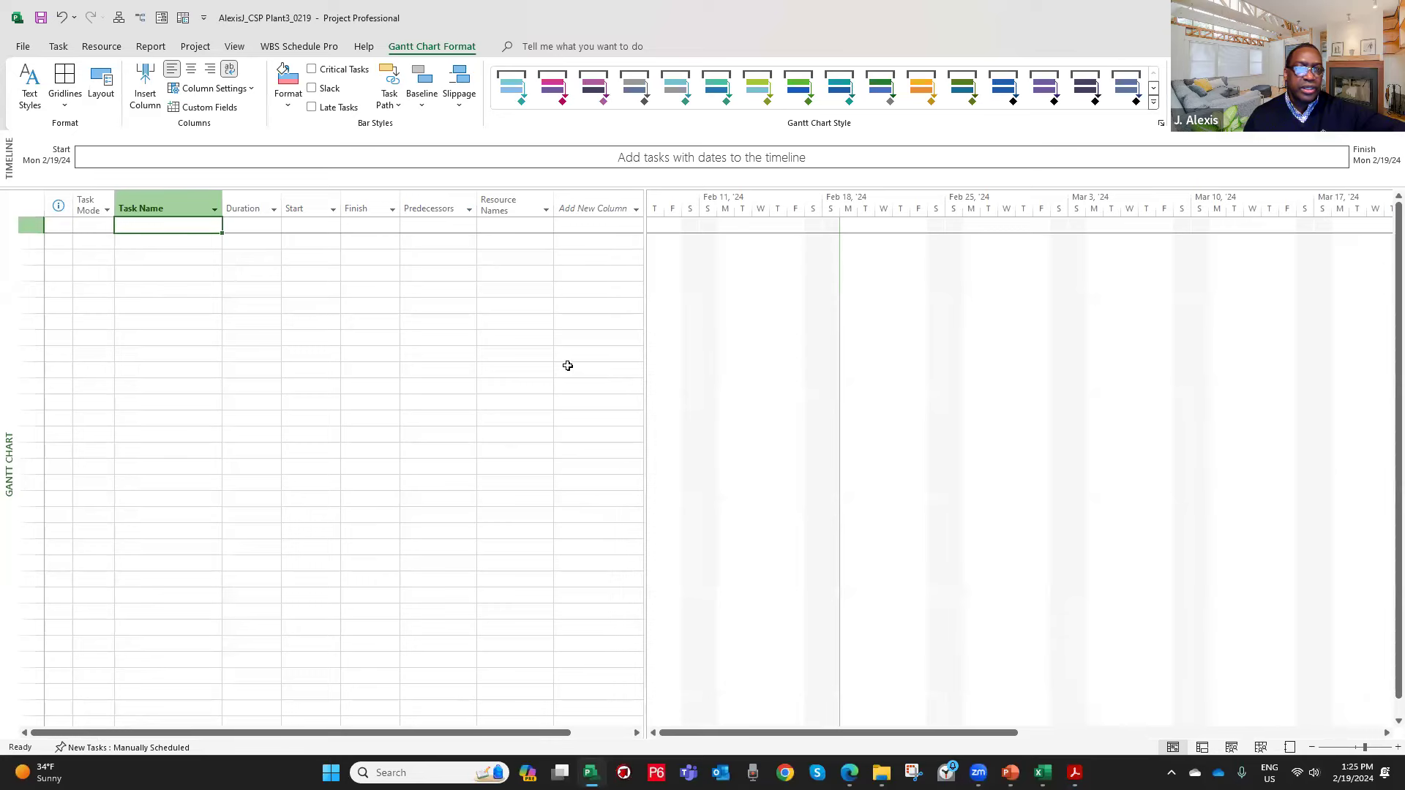
pyautogui.hotkey('alt', 'Tab')
pyautogui.hotkey('alt', 'Tab')
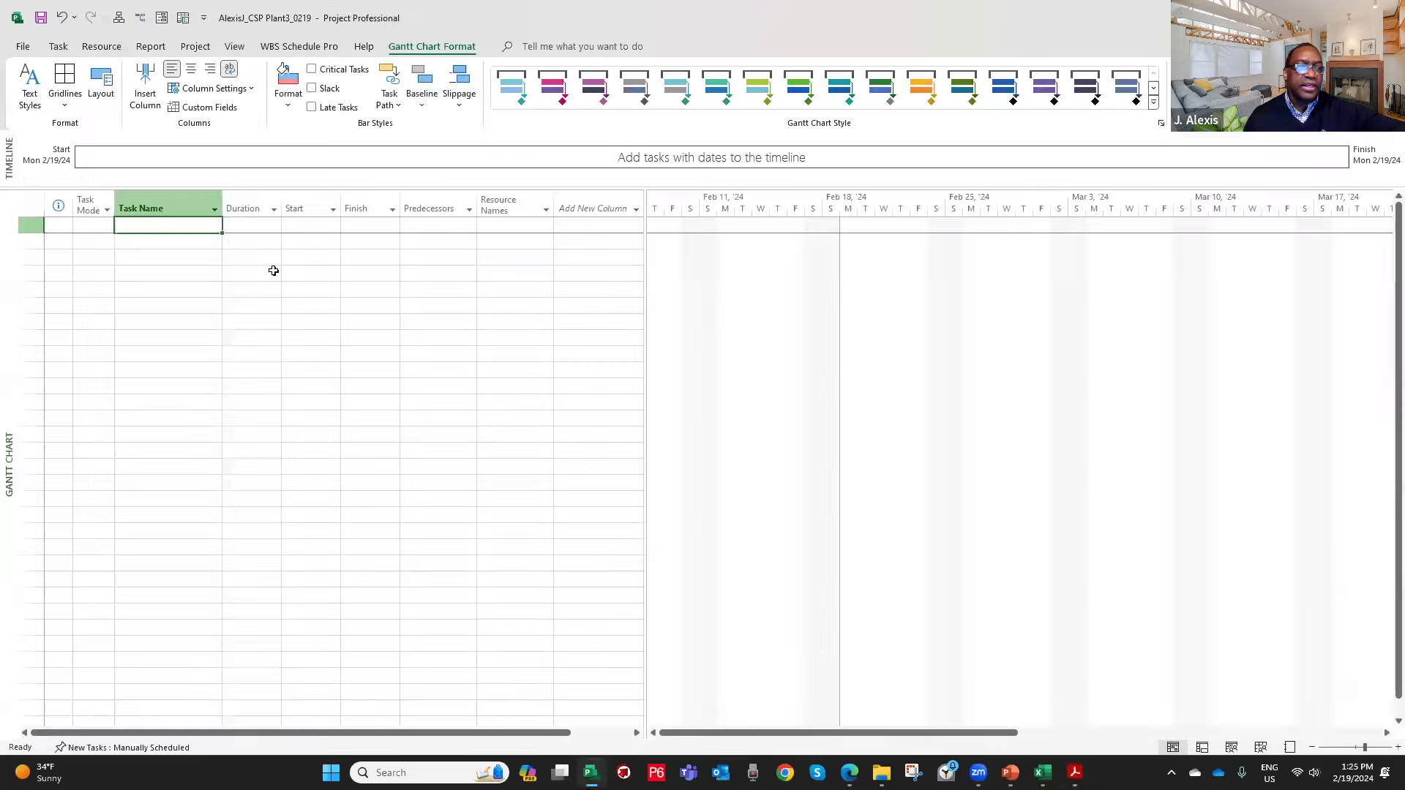
pyautogui.click(99, 227)
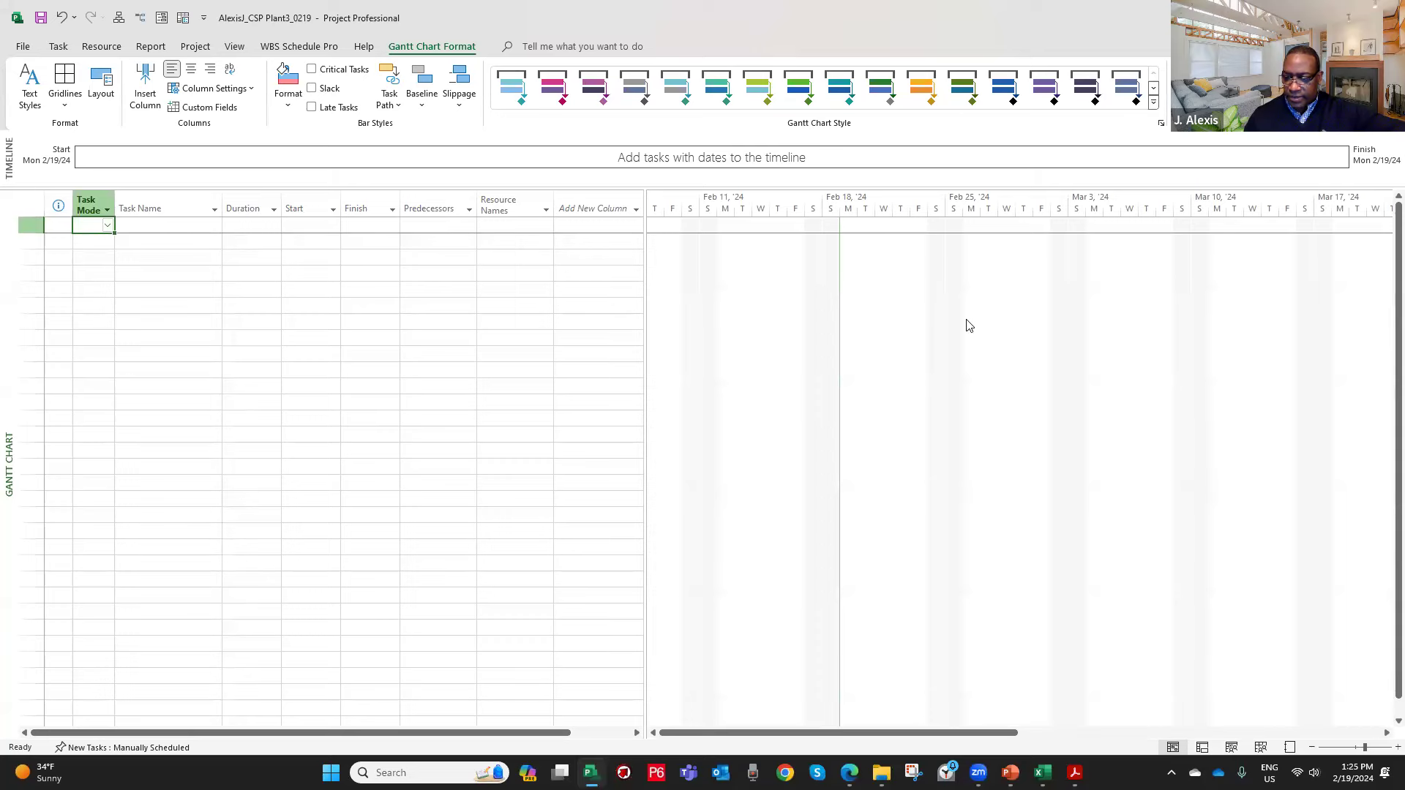
pyautogui.hotkey('alt', 'Tab')
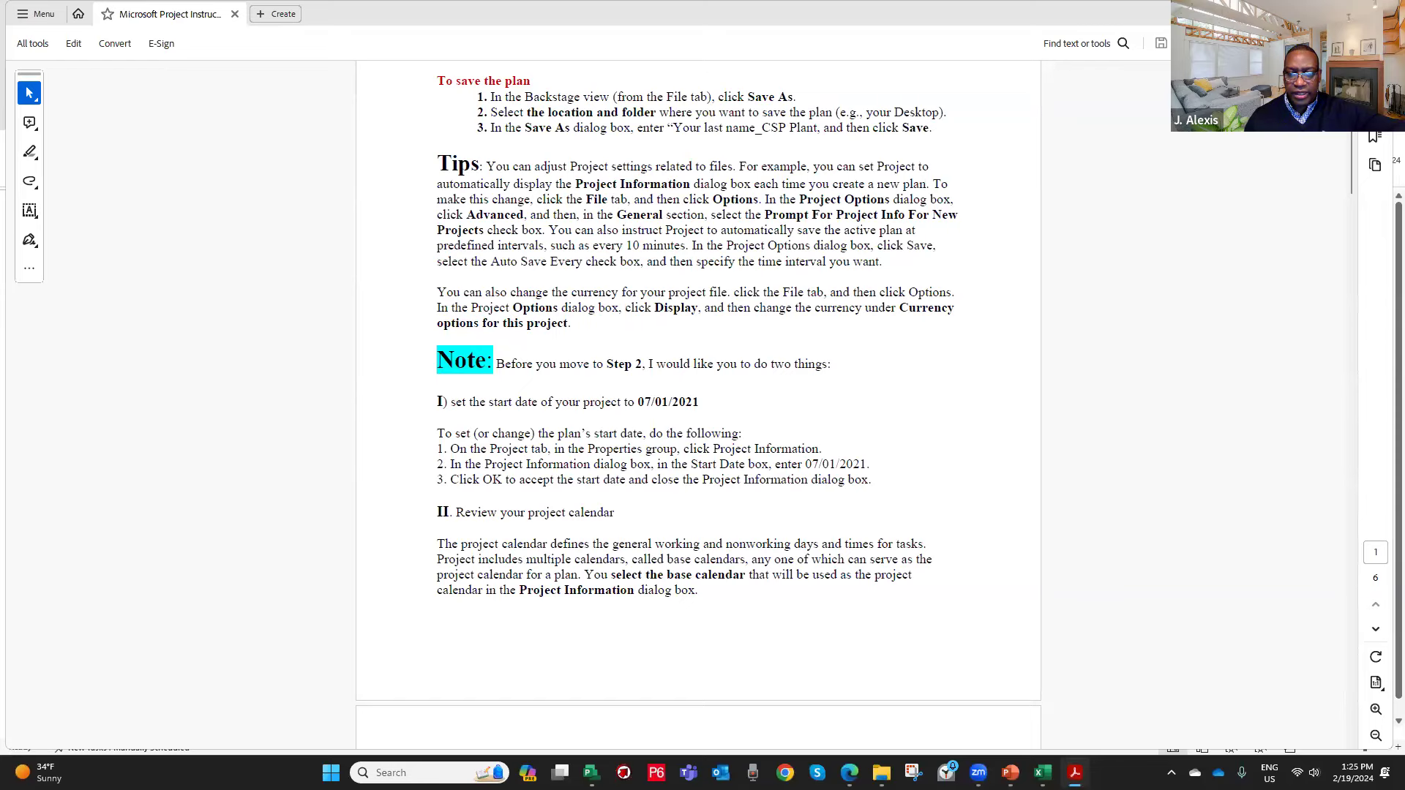
# Switch to Microsoft Project and set the project's start date to 07/01/2023 in the project information.
pyautogui.hotkey('alt', 'Tab')
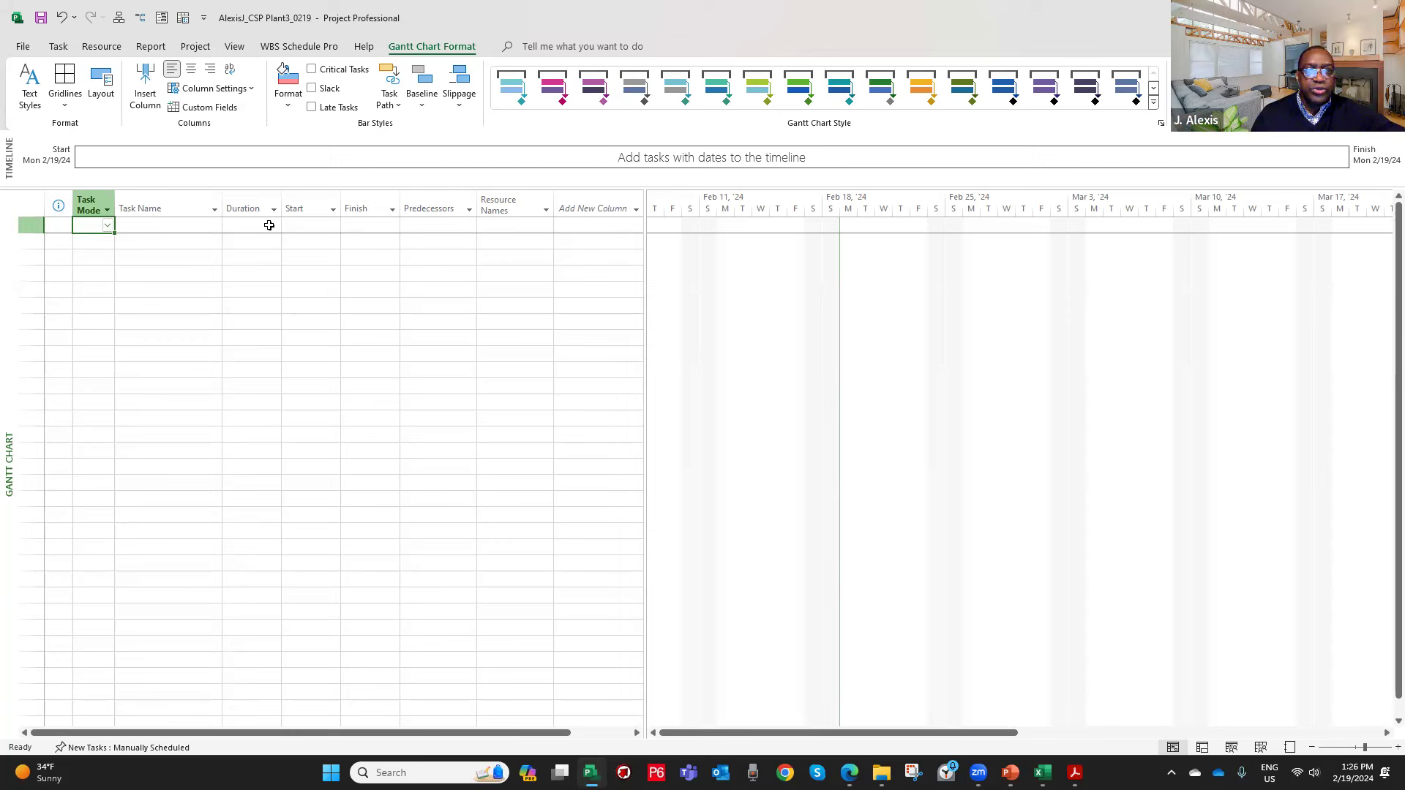
pyautogui.click(195, 47)
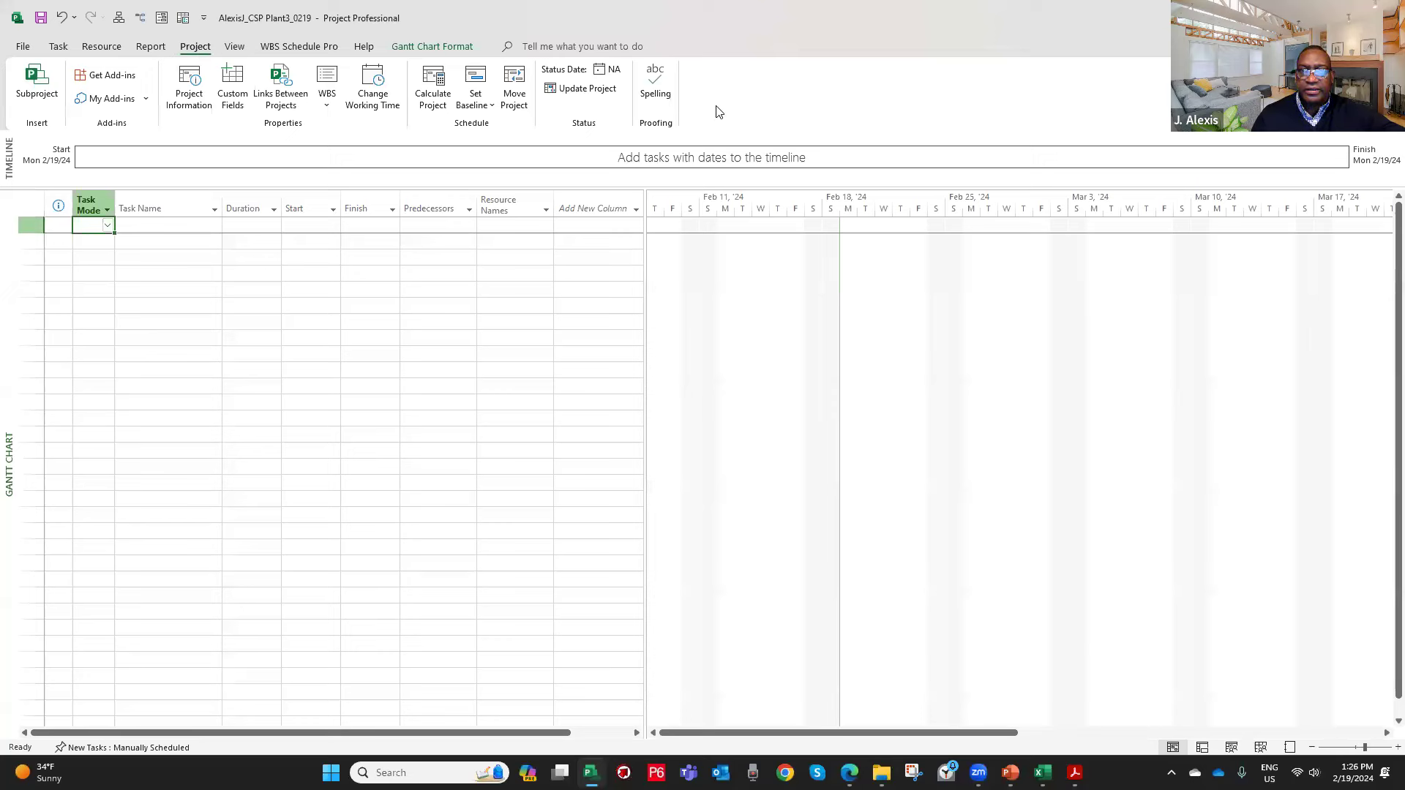
pyautogui.click(193, 92)
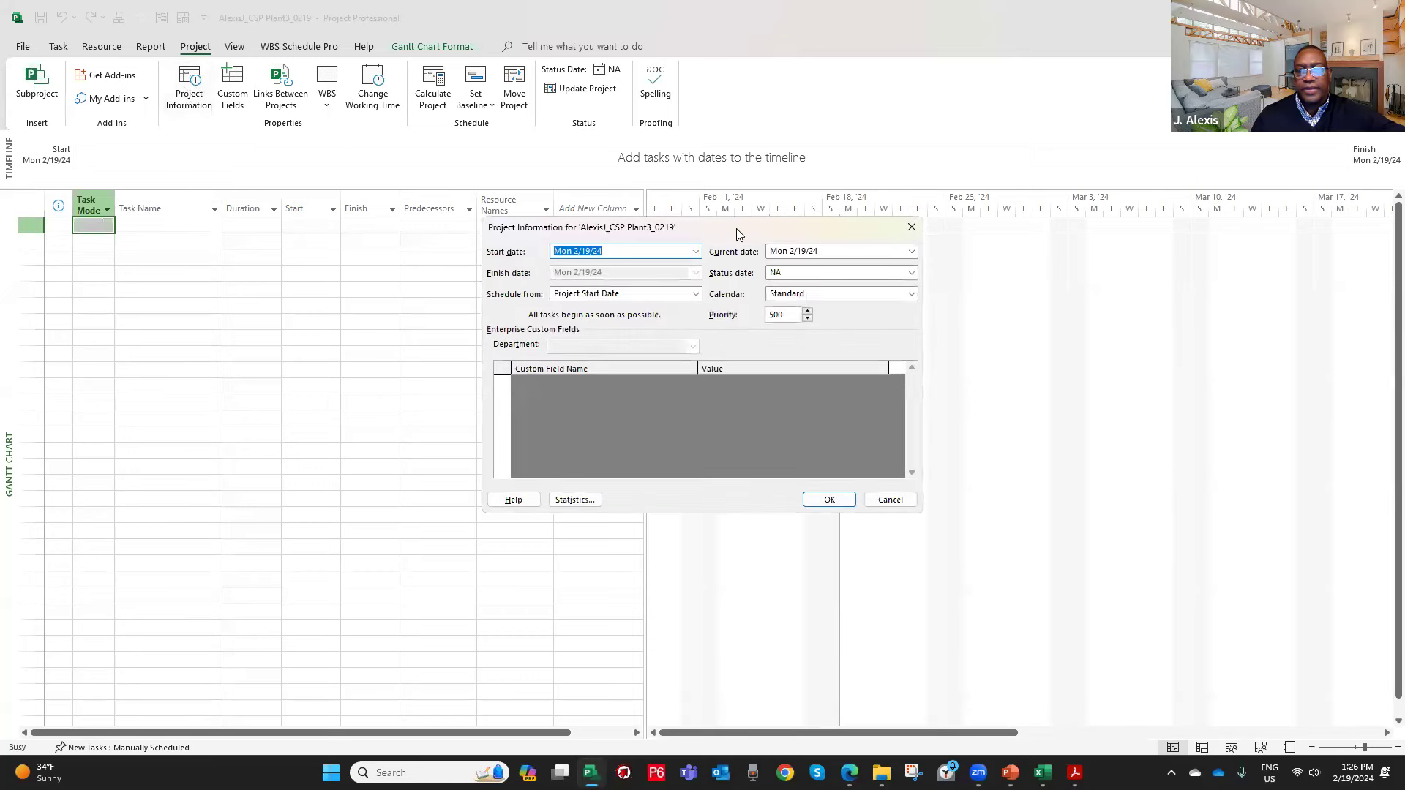
pyautogui.moveTo(717, 229); pyautogui.dragTo(466, 167)
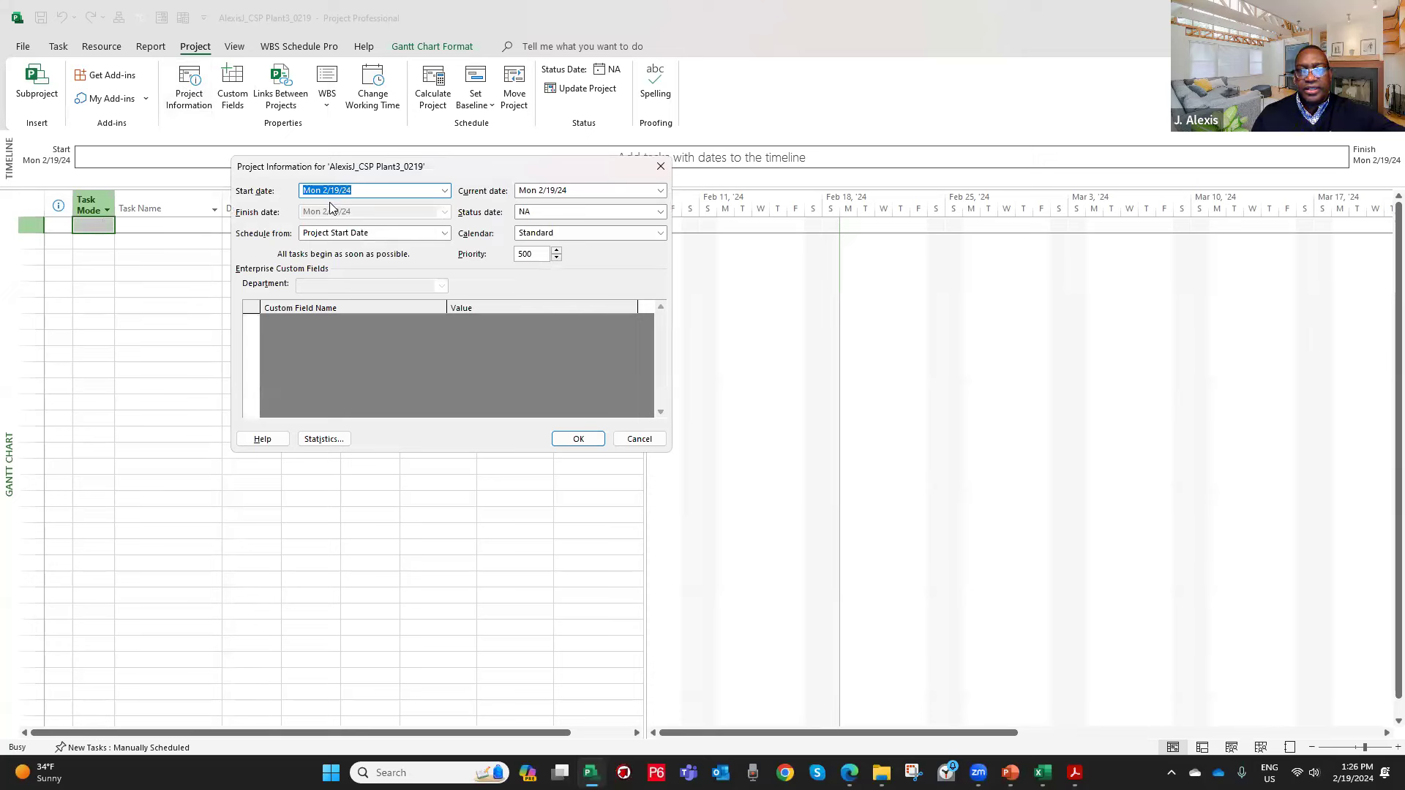
pyautogui.click(362, 190)
pyautogui.moveTo(370, 190); pyautogui.dragTo(278, 196)
pyautogui.write('07/01')
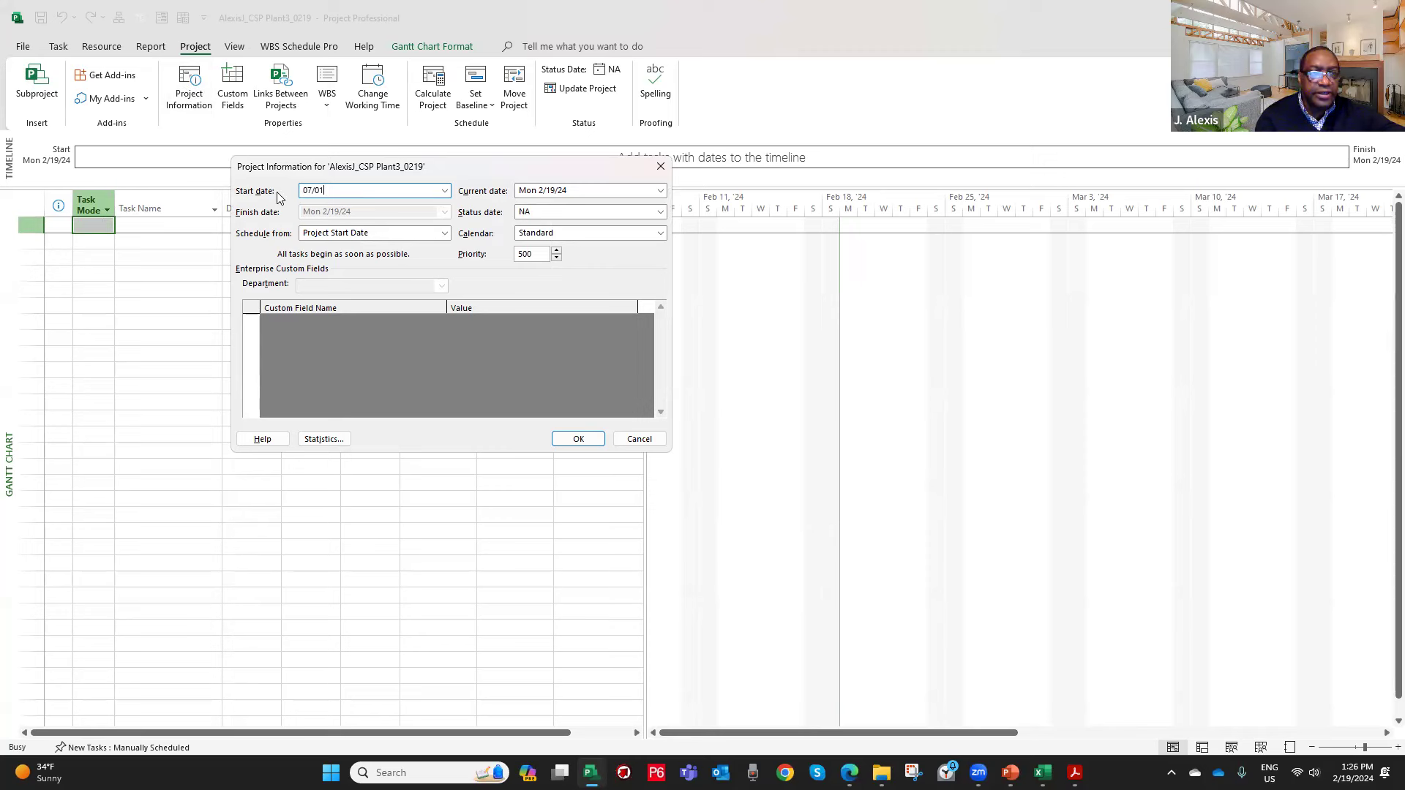
pyautogui.write('/2023')
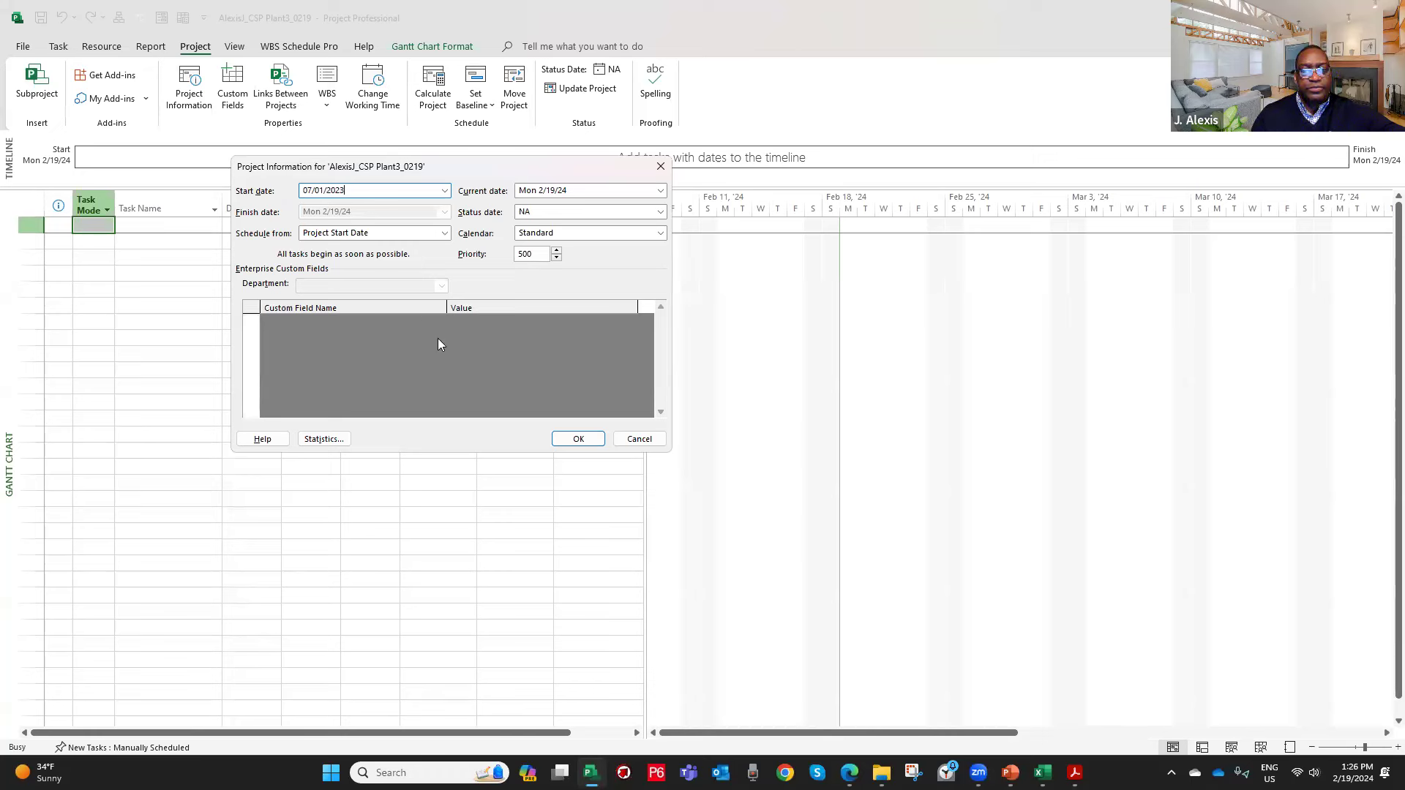
pyautogui.click(579, 441)
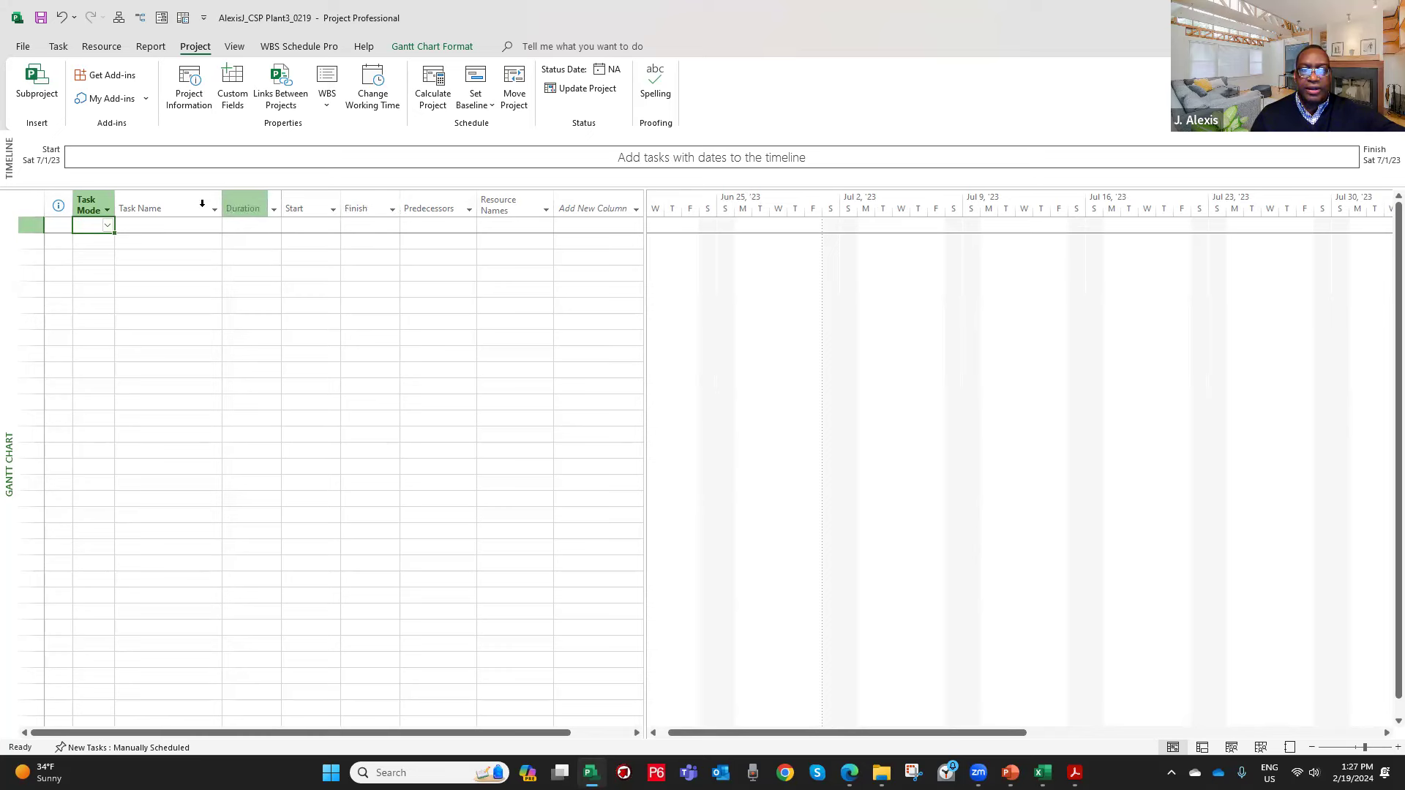
# In the project information, try scheduling from Project Finish Date, and return the setting to Project Start Date.
pyautogui.click(189, 79)
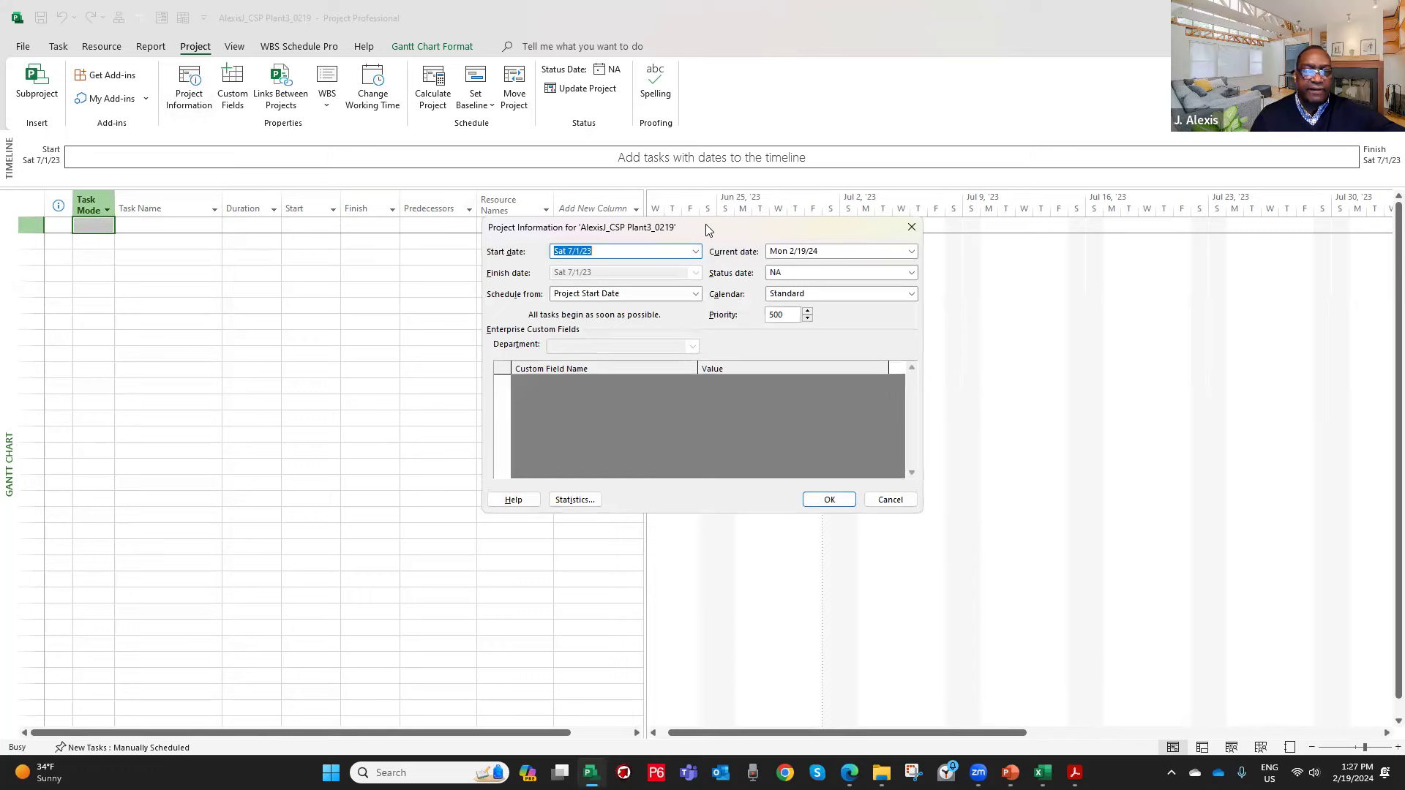
pyautogui.moveTo(707, 230); pyautogui.dragTo(532, 236)
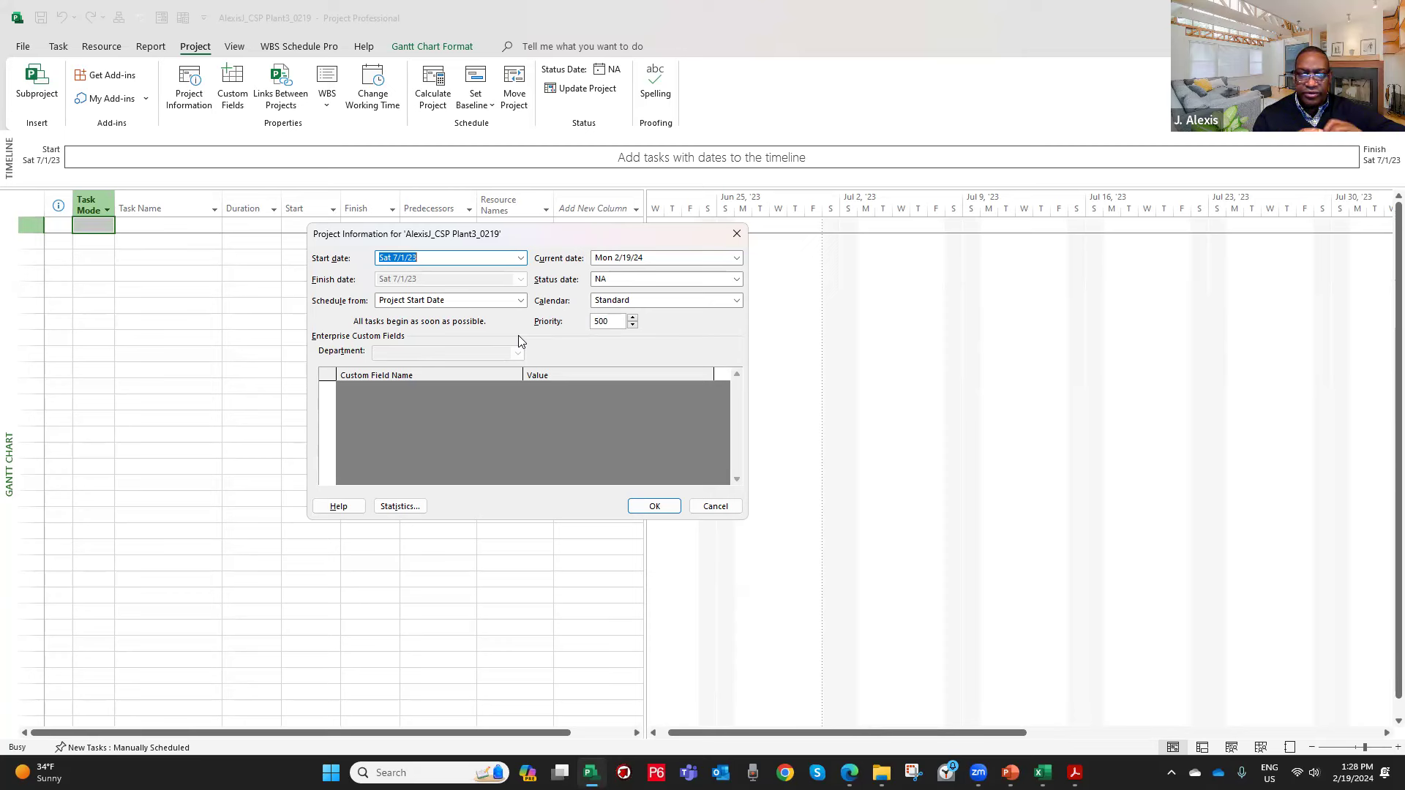
pyautogui.click(469, 301)
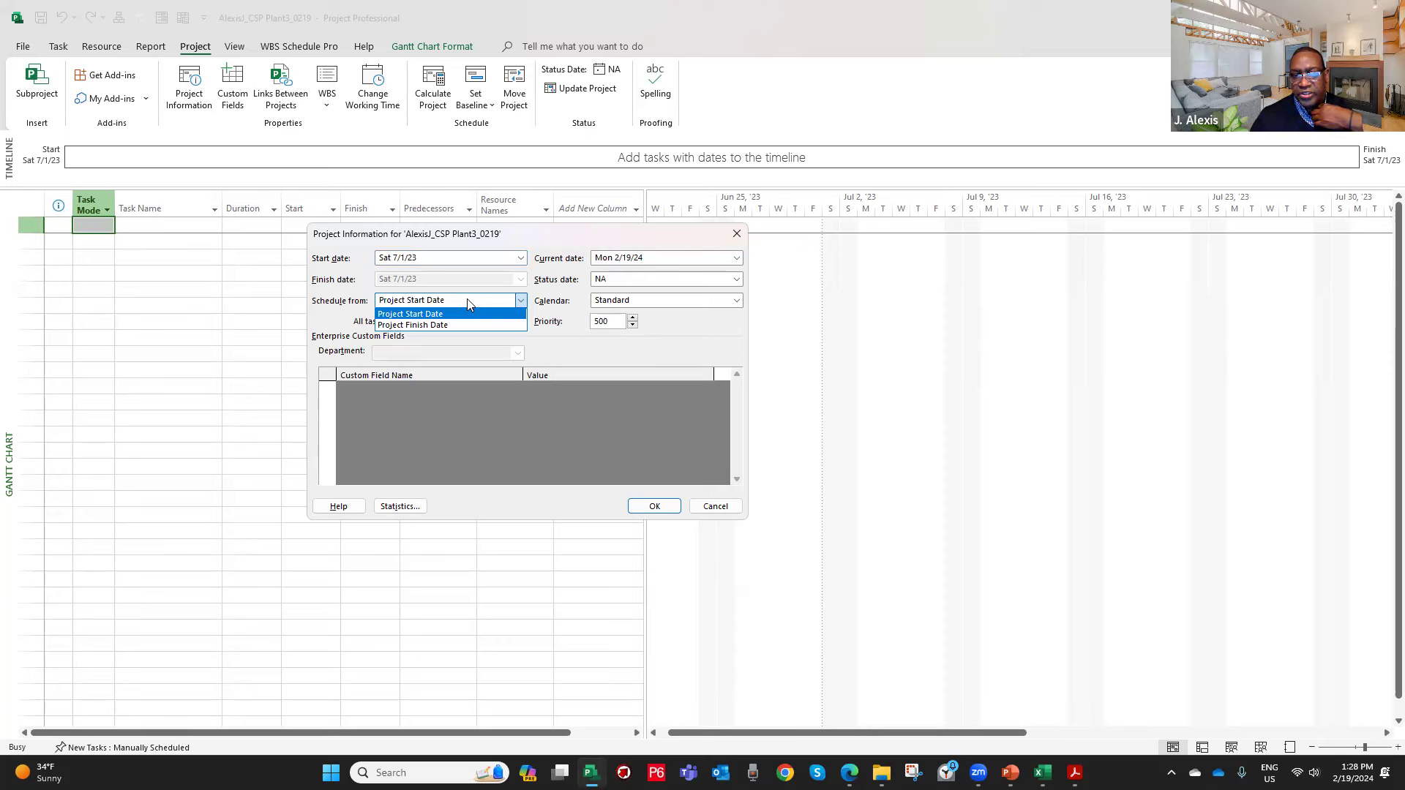
pyautogui.click(450, 325)
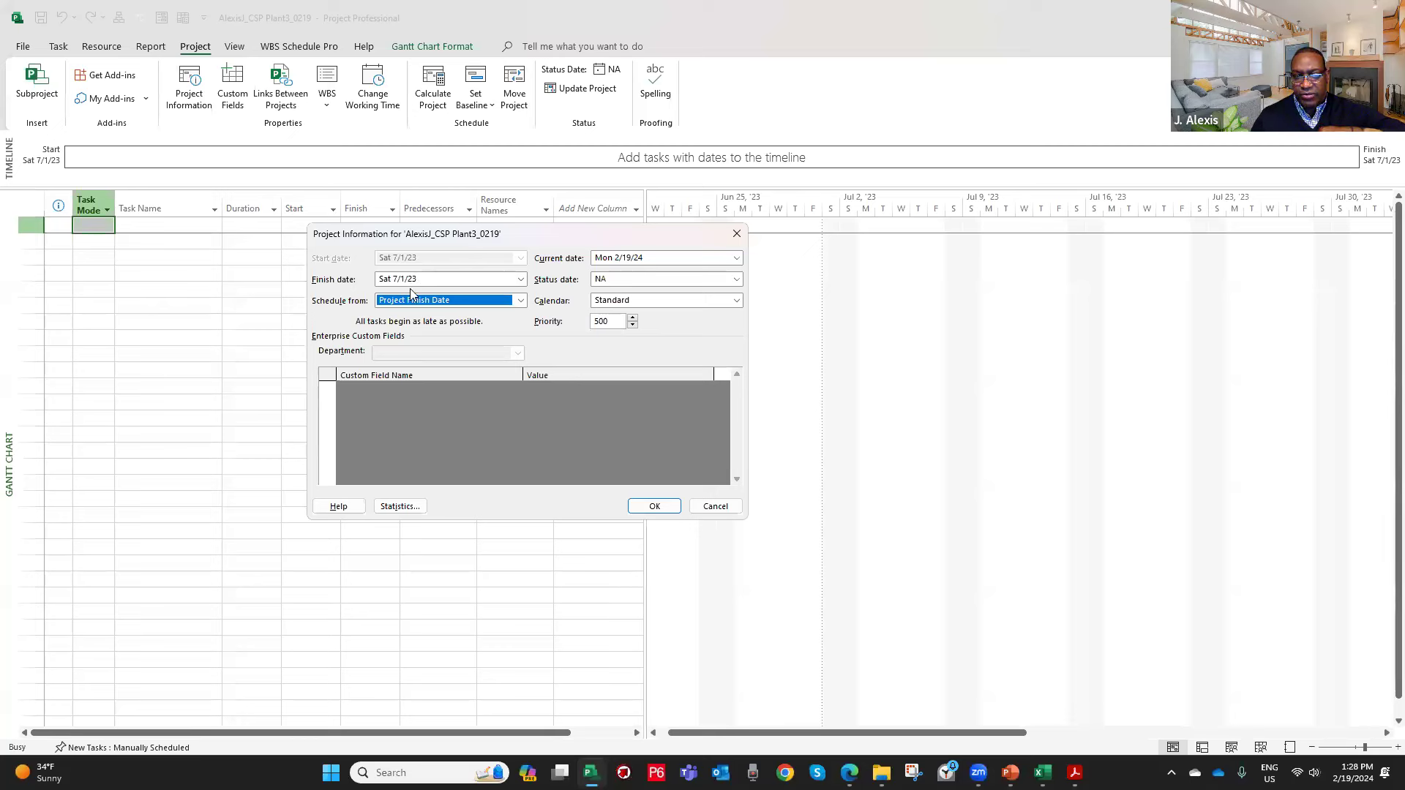
pyautogui.click(490, 302)
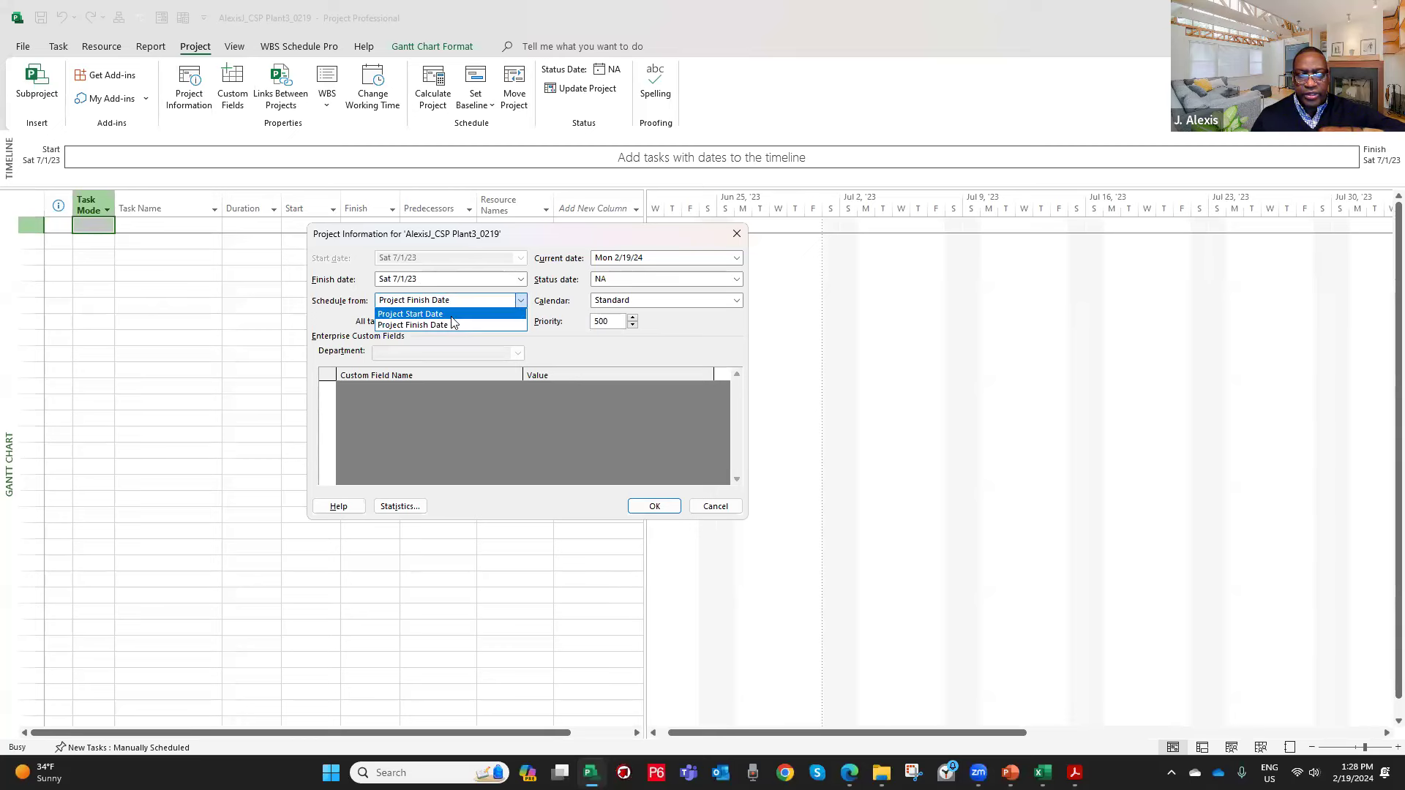
pyautogui.click(453, 314)
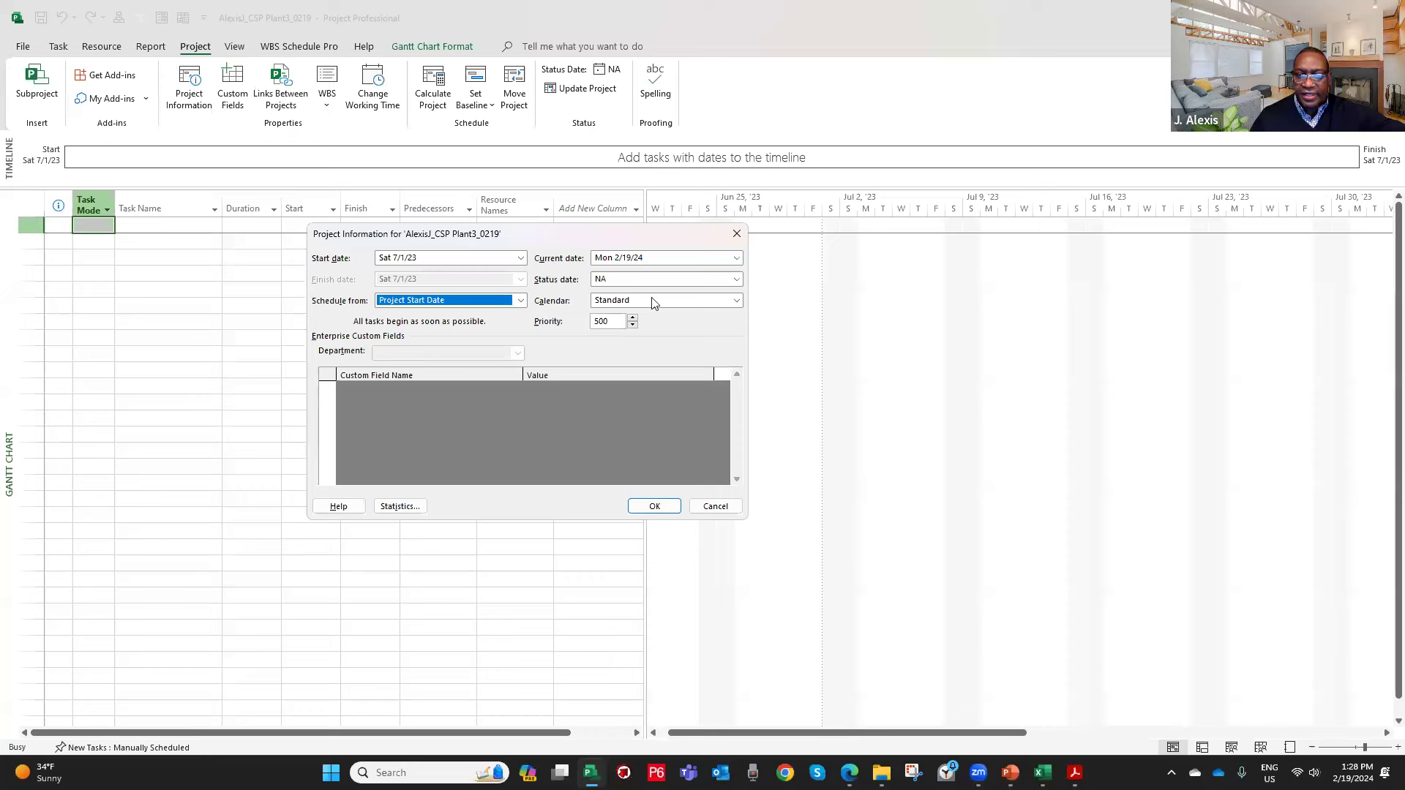
# Choose Standard as the project calendar and accept the project information.
pyautogui.click(724, 302)
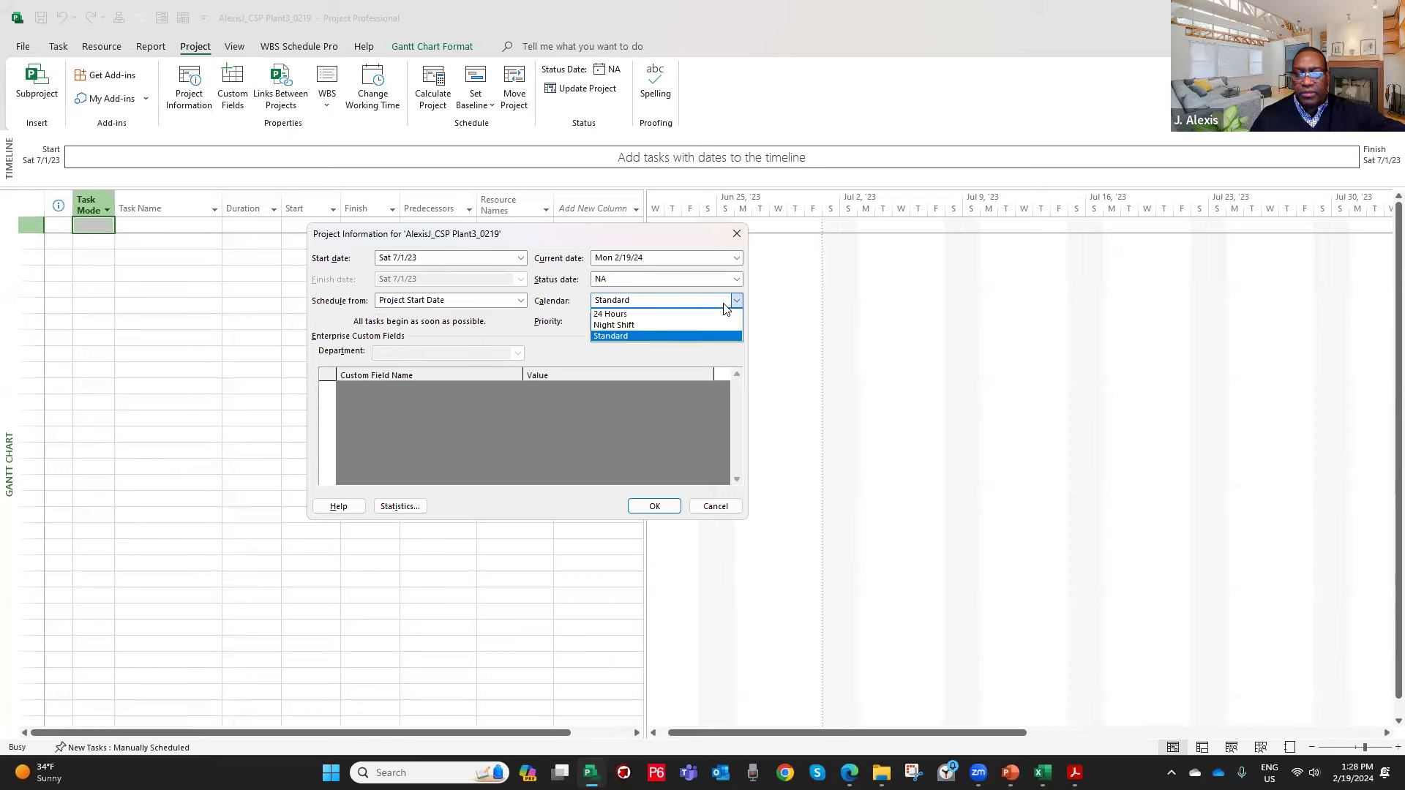
pyautogui.click(677, 338)
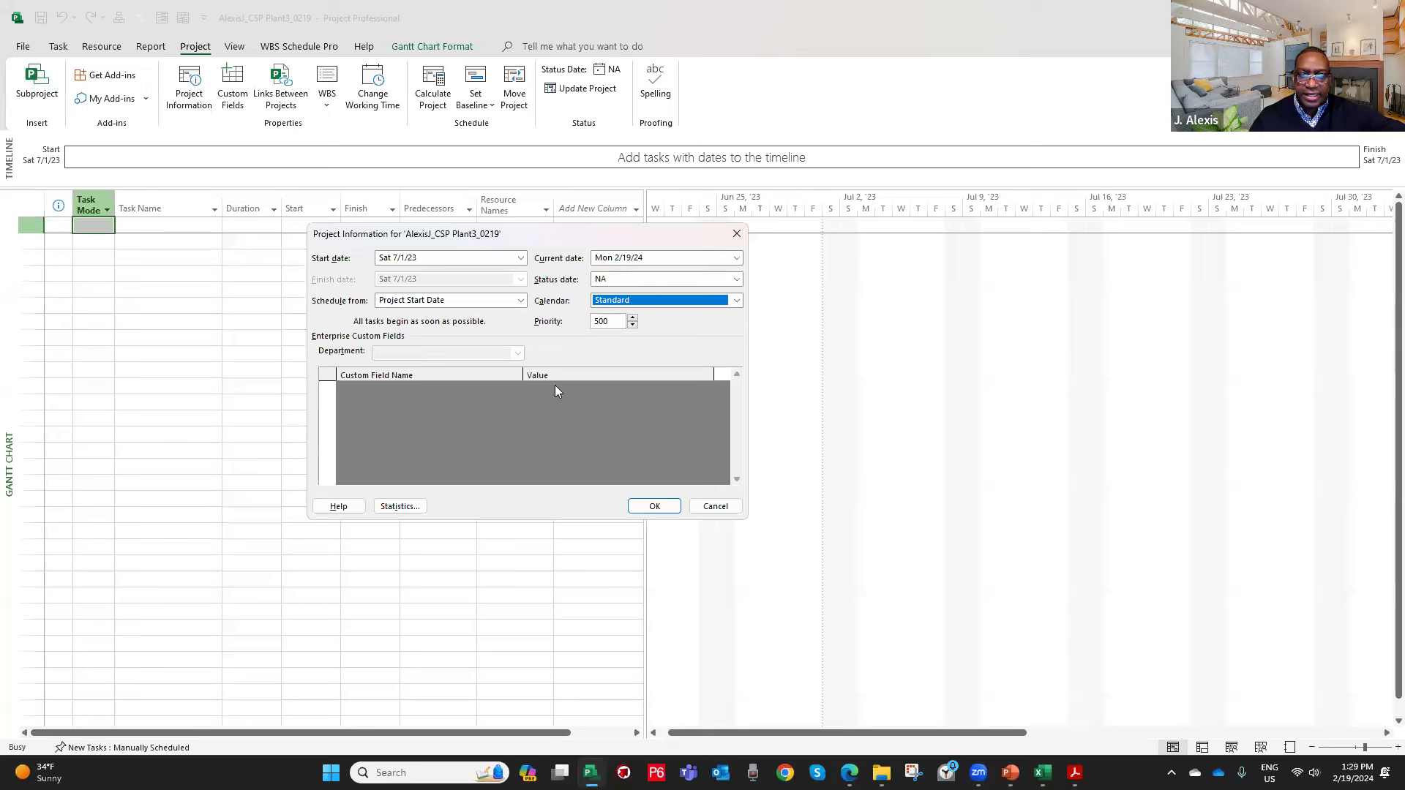
pyautogui.click(653, 507)
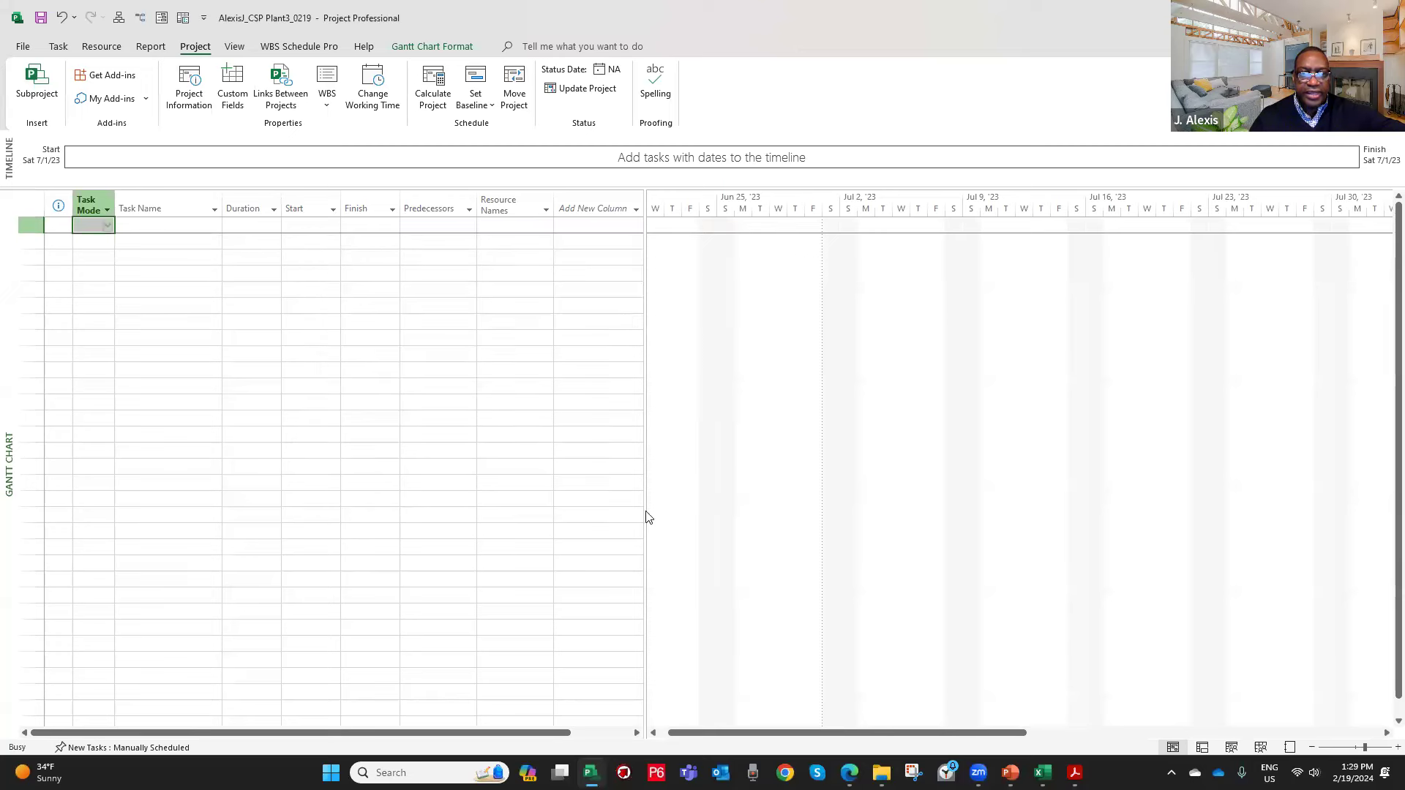
pyautogui.click(180, 229)
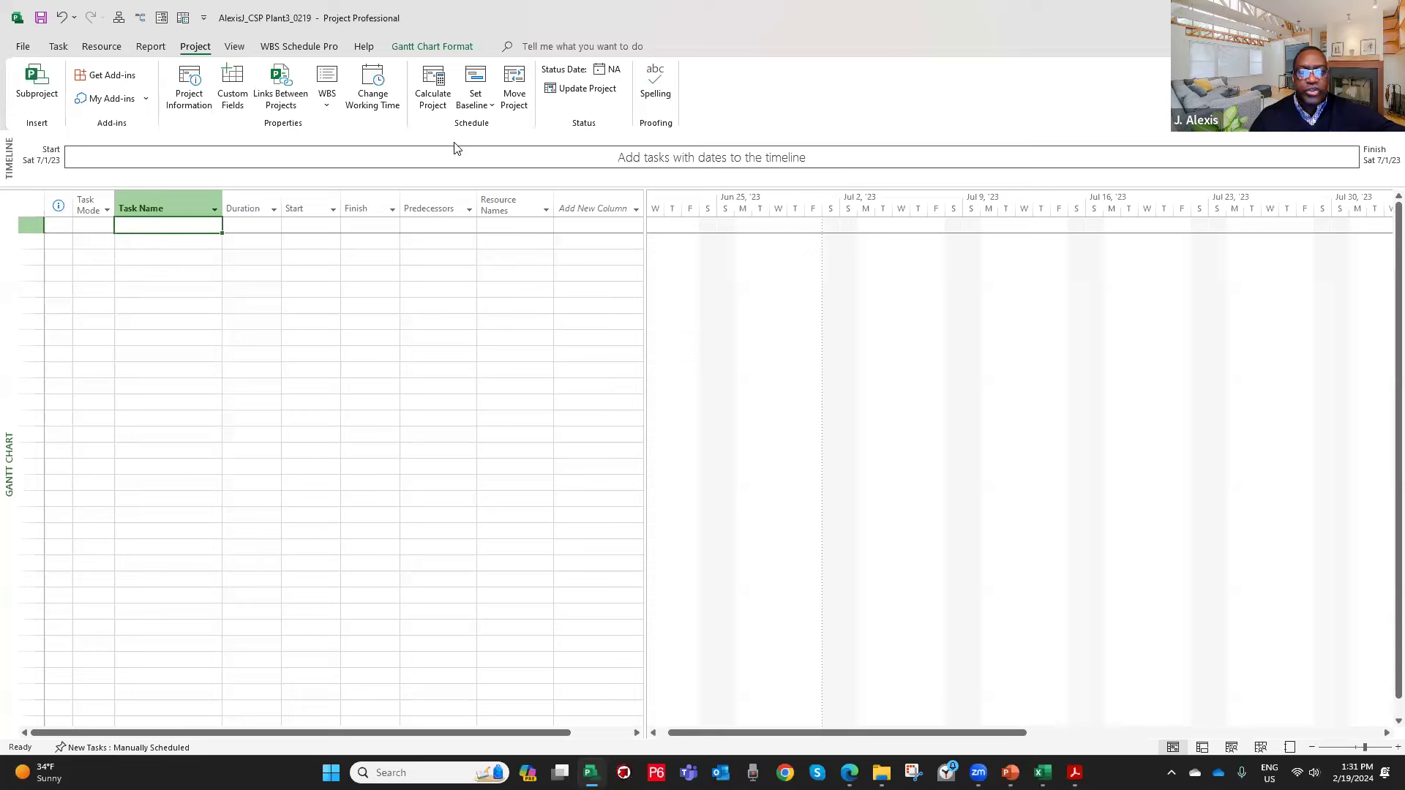
# Switch to the instructions PDF and read the sections on base calendars, nonworking dates and recurring nonworking time.
pyautogui.hotkey('alt', 'Tab')
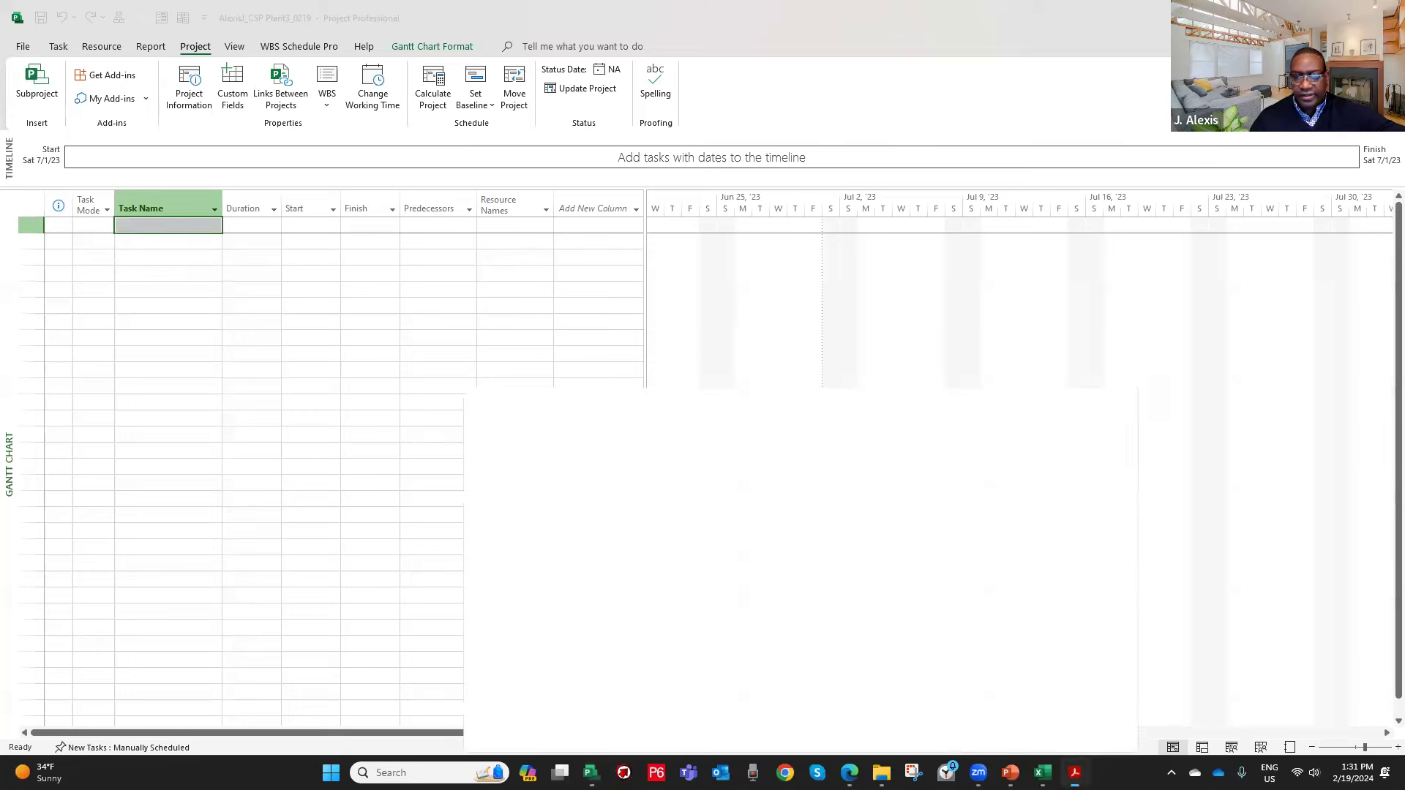
pyautogui.scroll(-5, 661, 379)
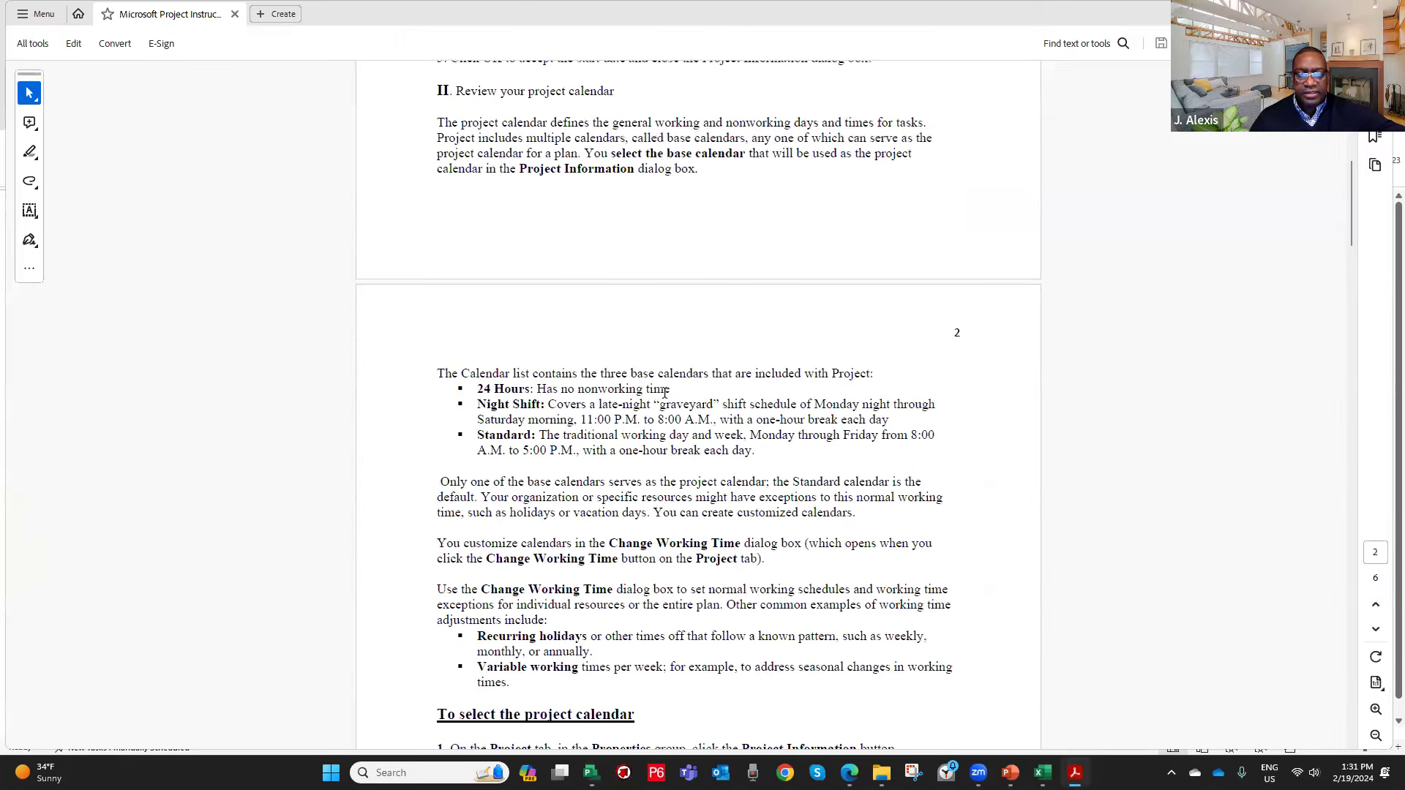
pyautogui.scroll(-5, 664, 393)
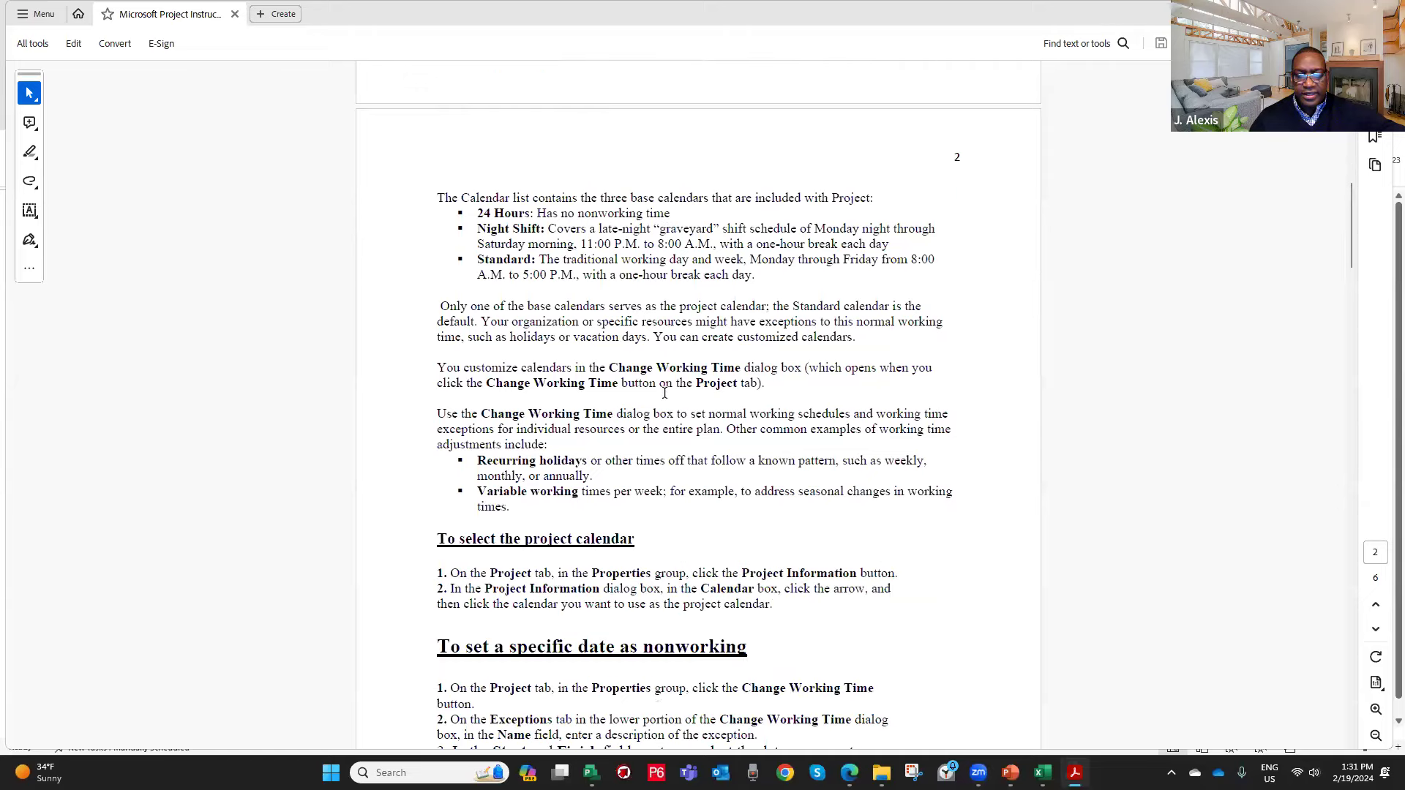
pyautogui.scroll(-2, 665, 392)
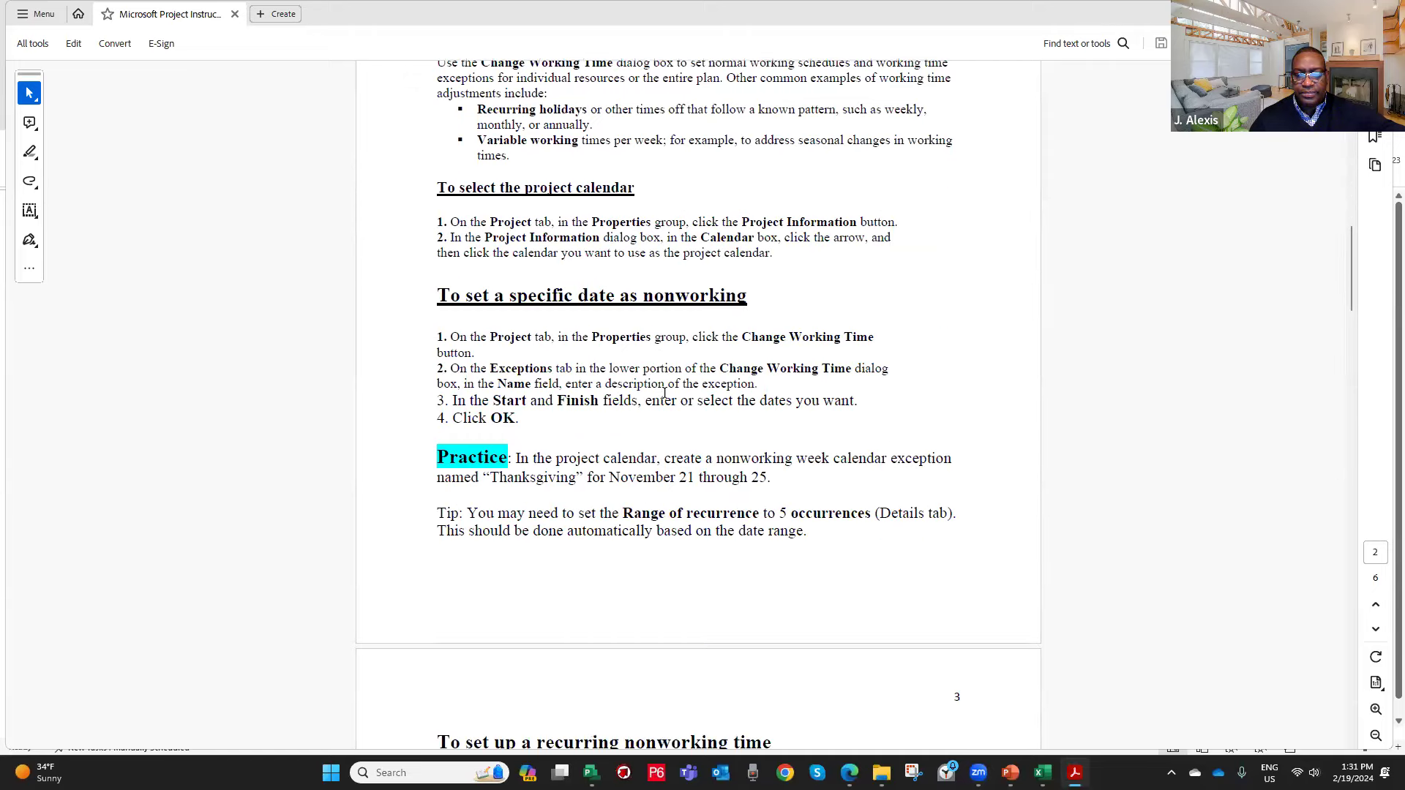
pyautogui.scroll(-2, 665, 395)
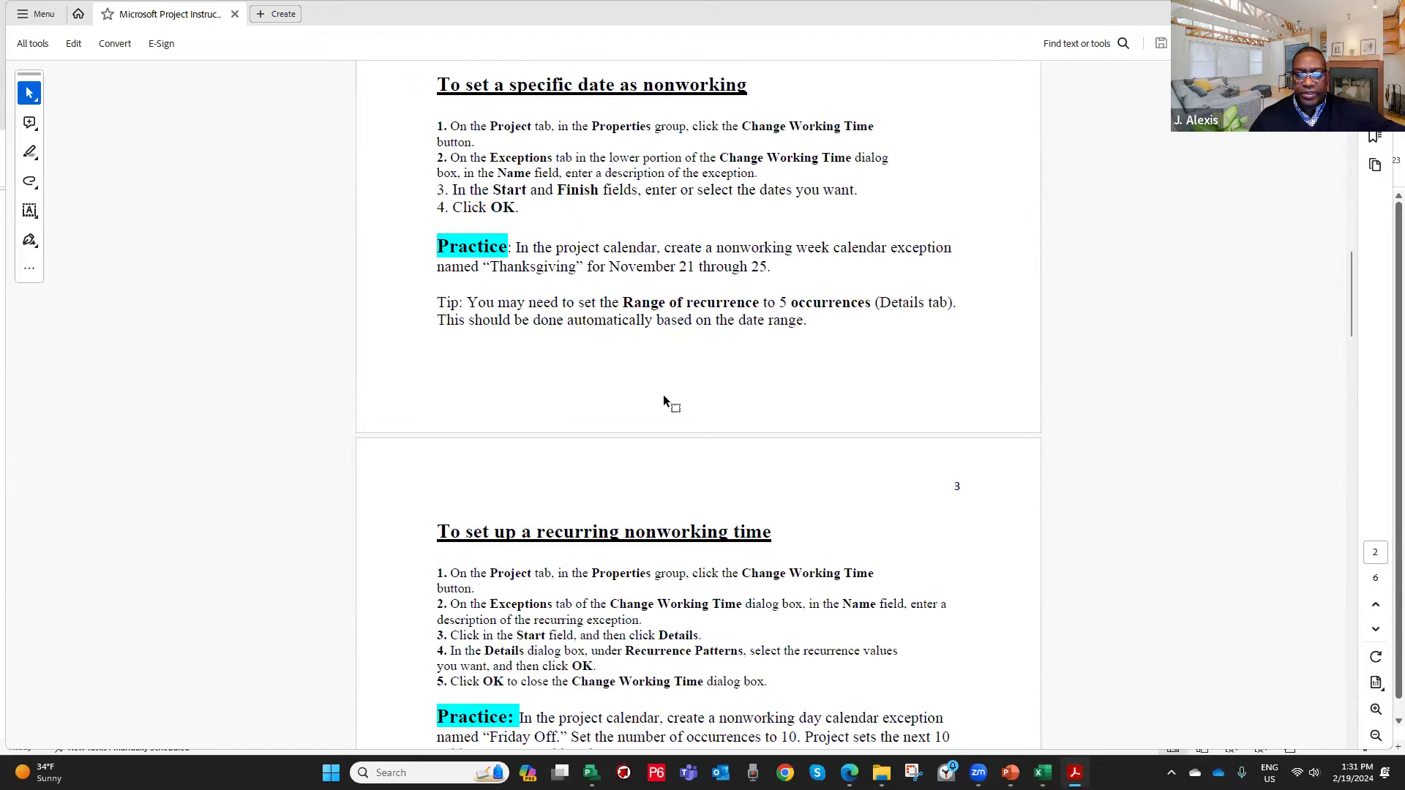
pyautogui.scroll(-3, 664, 396)
pyautogui.scroll(2, 664, 396)
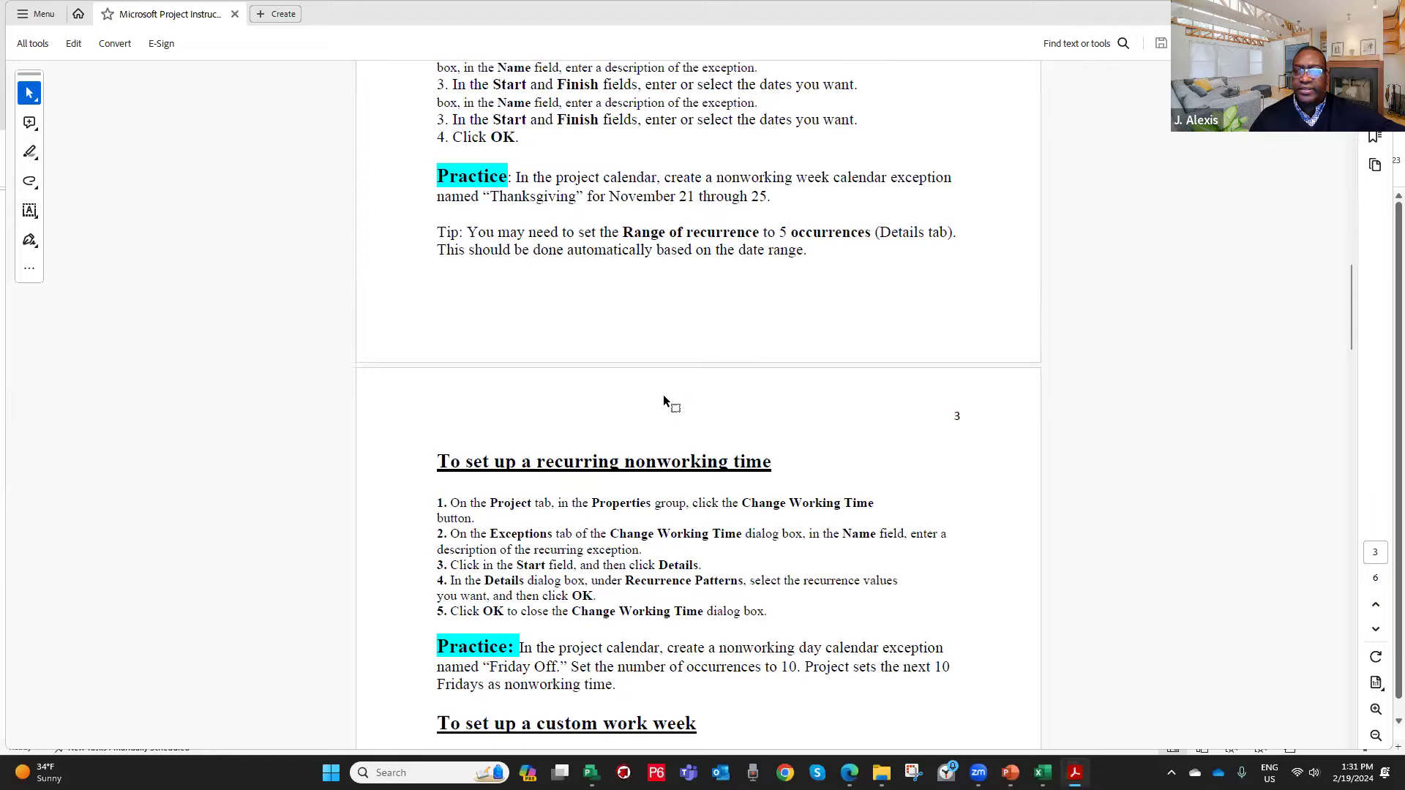
# Return to Microsoft Project and start a new base calendar from the Change Working Time settings.
pyautogui.hotkey('alt', 'Tab')
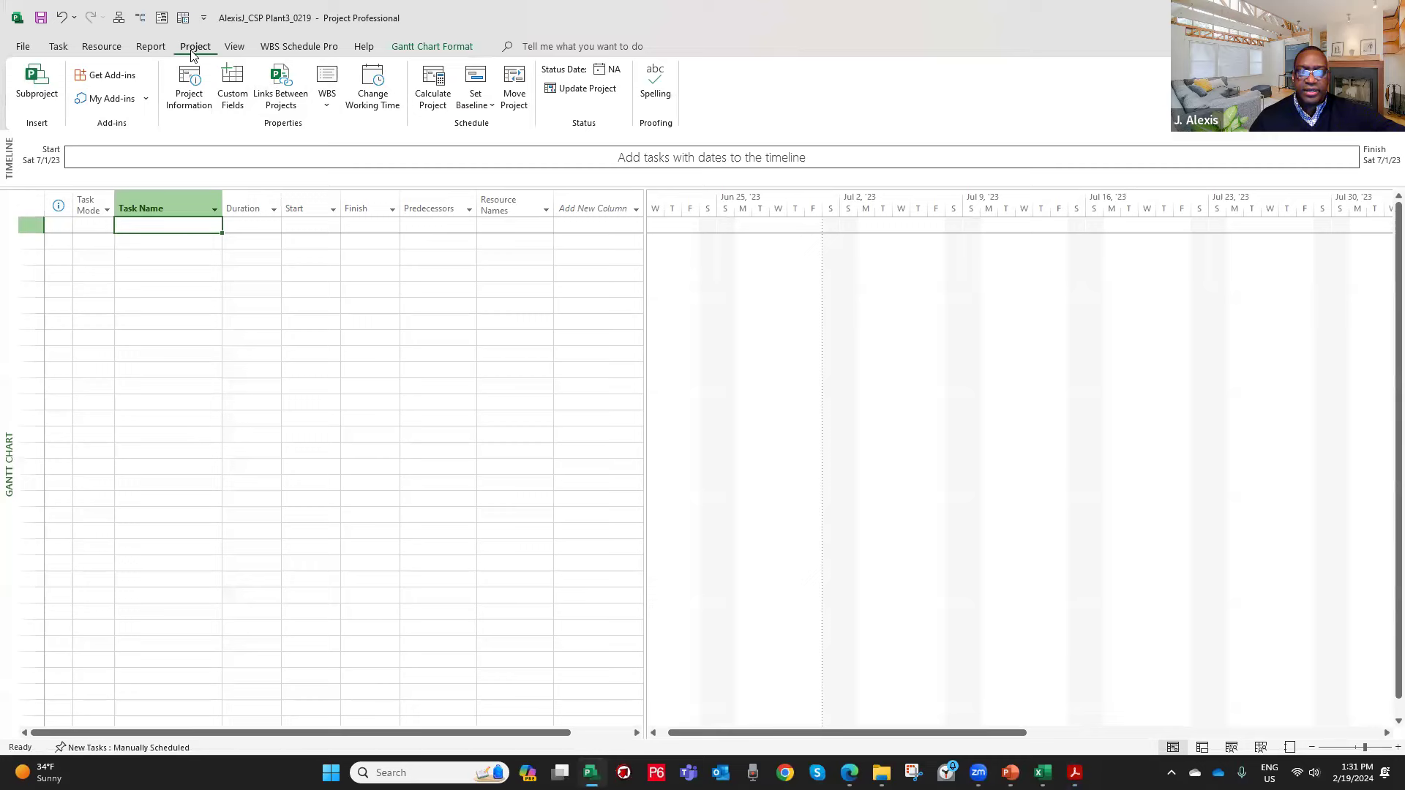
pyautogui.click(369, 85)
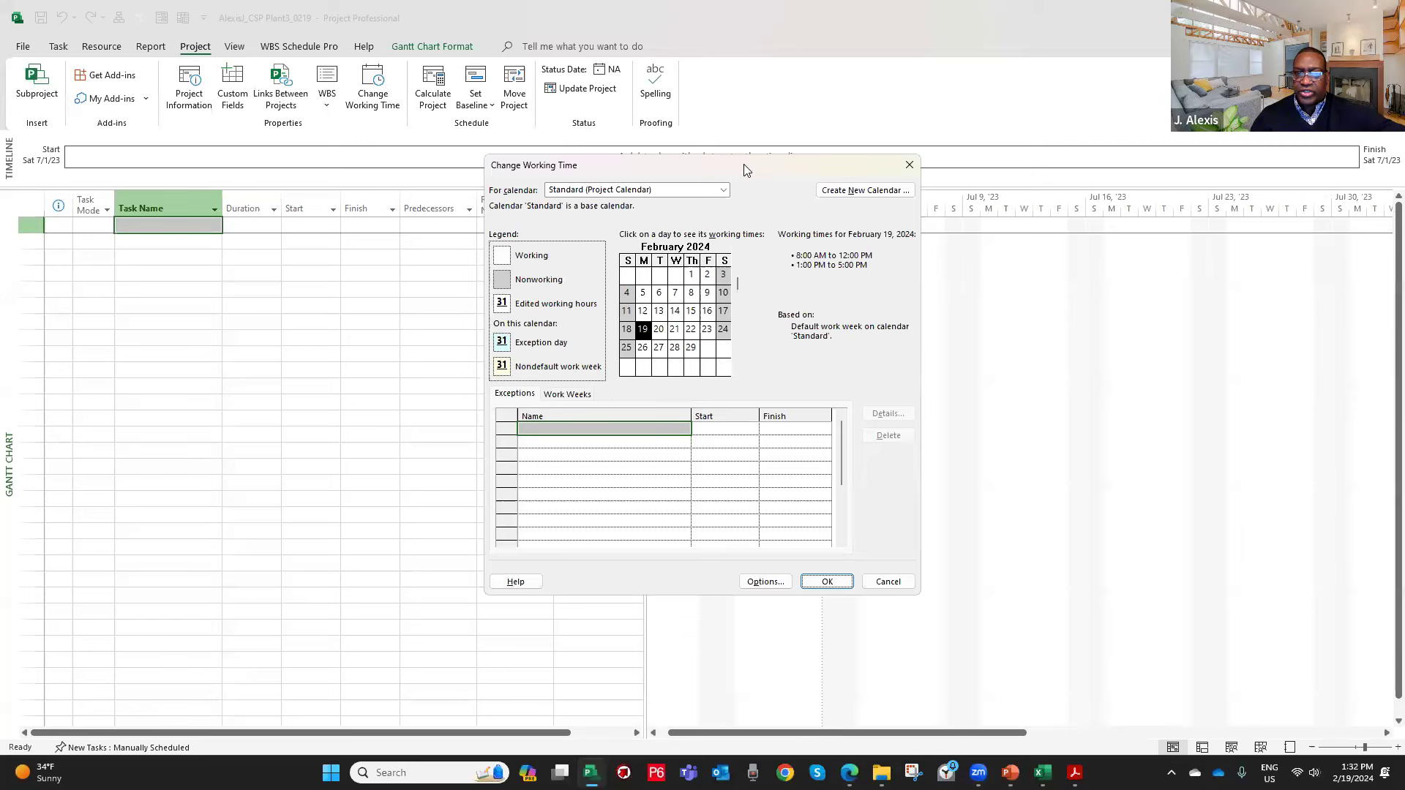
pyautogui.moveTo(741, 161); pyautogui.dragTo(572, 114)
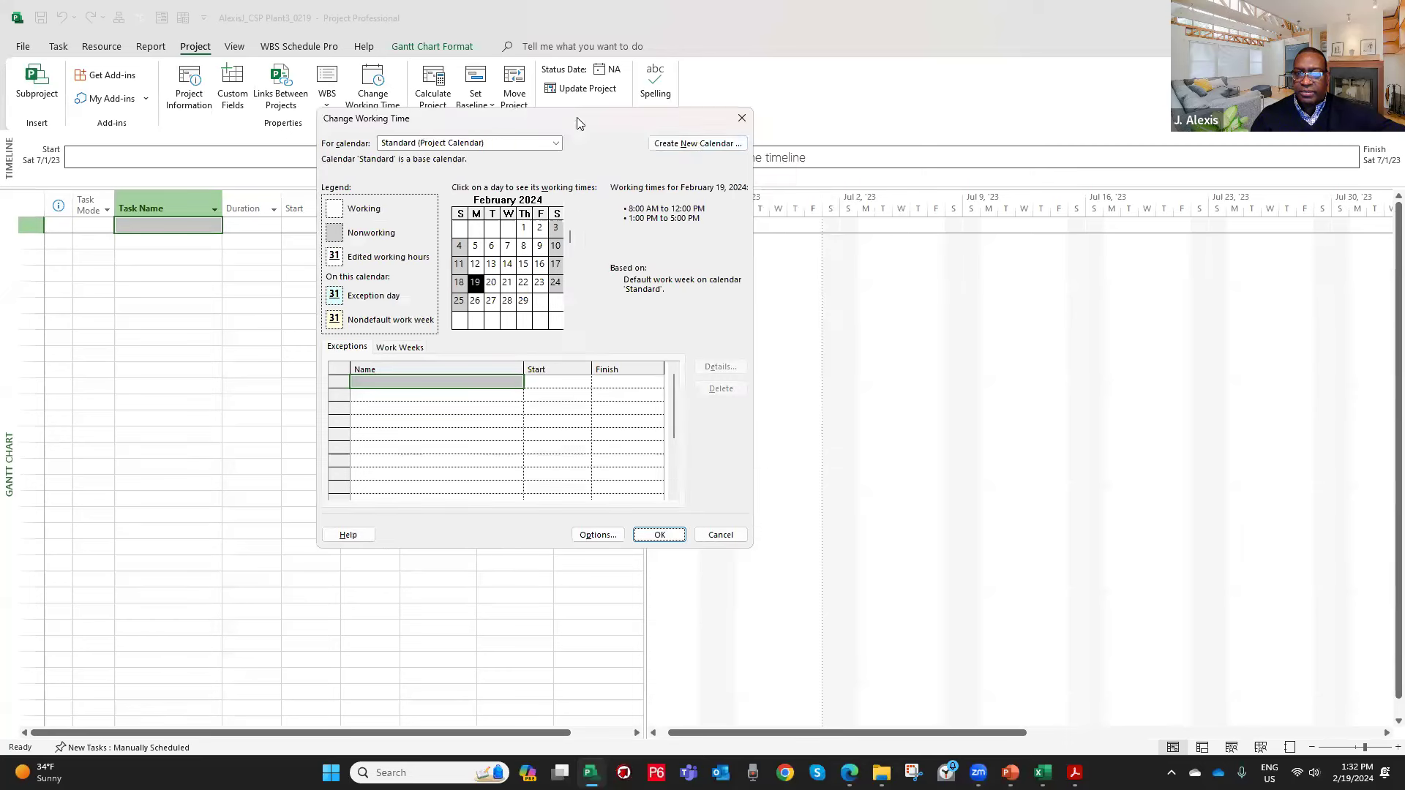
pyautogui.click(694, 144)
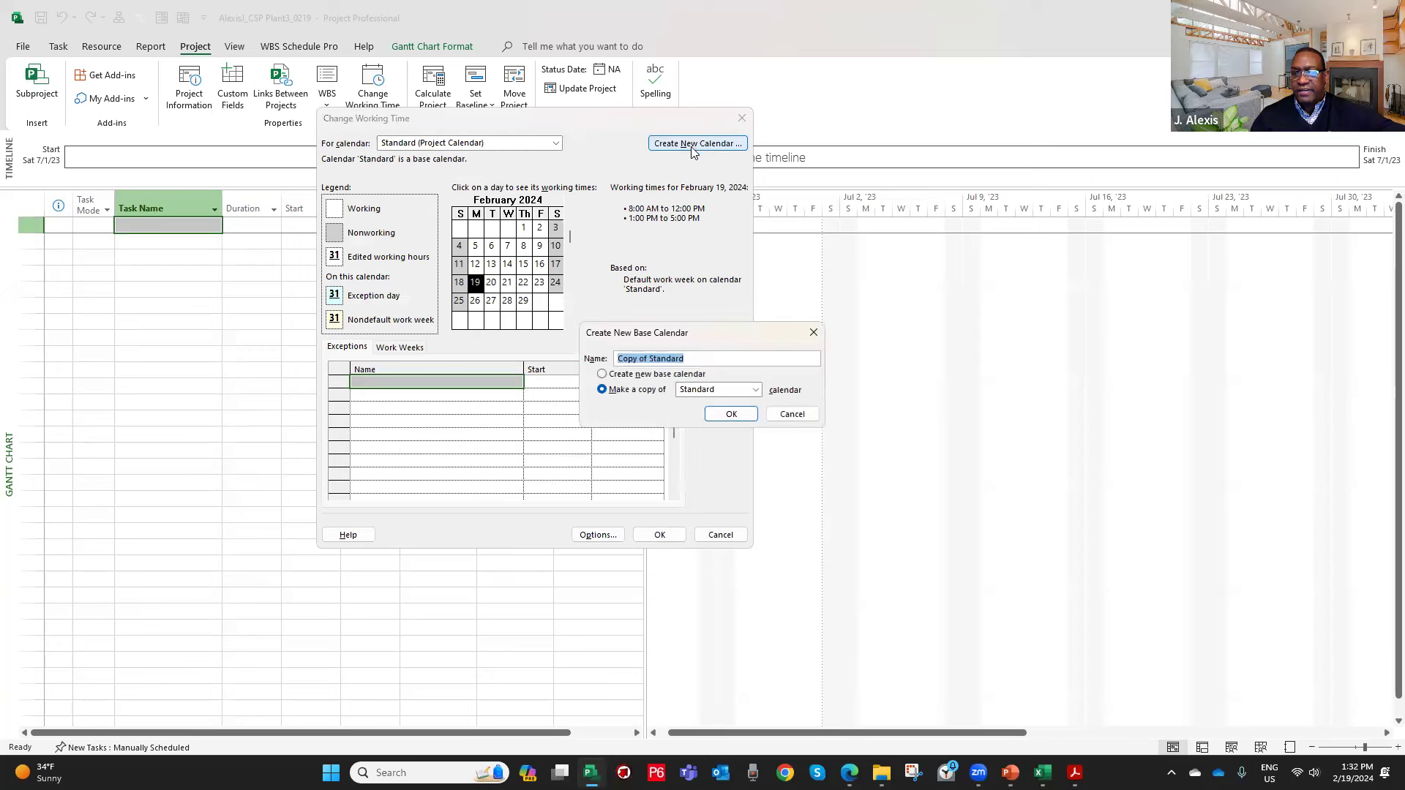
# Replace the new base calendar's default name with Project Calendar.
pyautogui.click(649, 359)
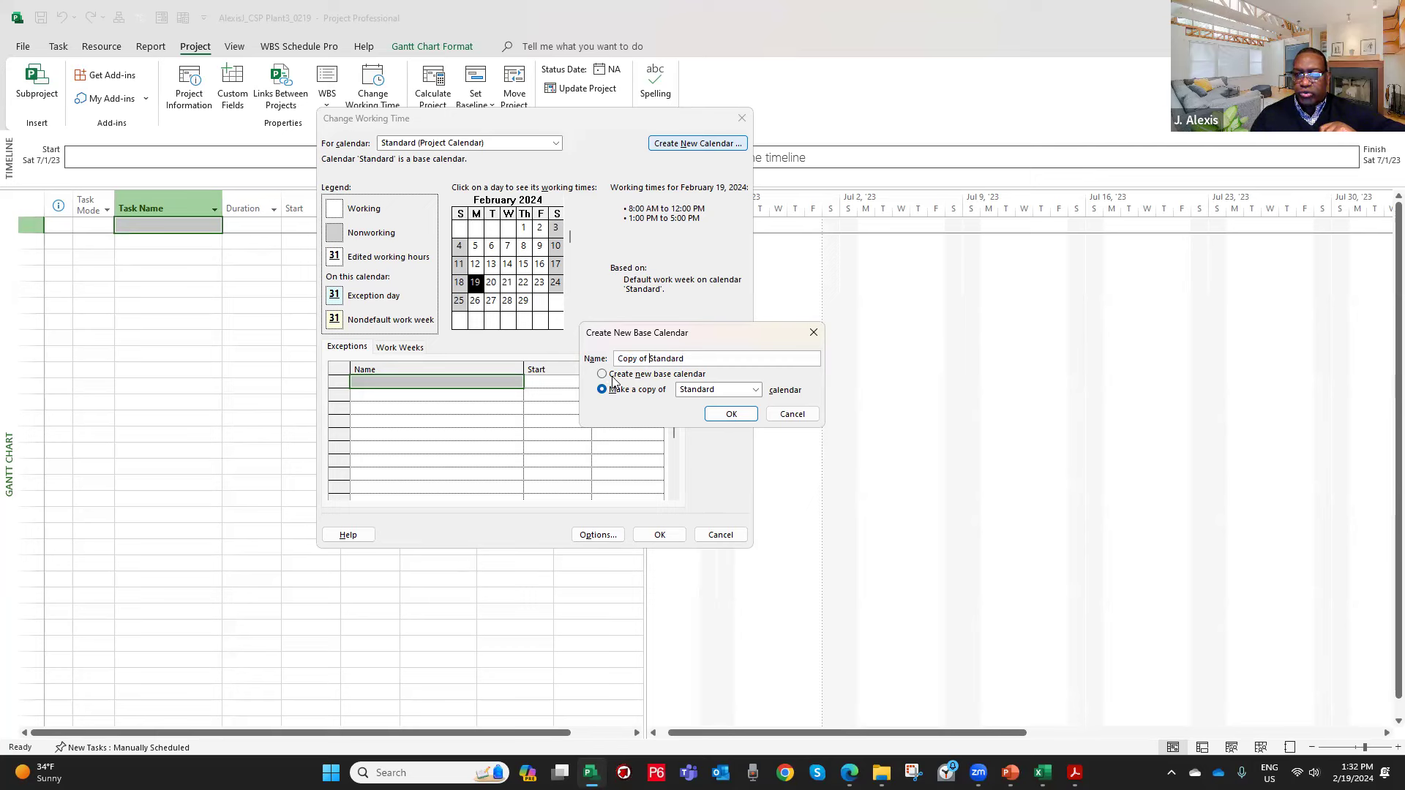
pyautogui.press('BackSpace')
pyautogui.press('BackSpace')
pyautogui.press('BackSpace')
pyautogui.press('BackSpace')
pyautogui.press('BackSpace')
pyautogui.press('BackSpace')
pyautogui.press('BackSpace')
pyautogui.press('BackSpace')
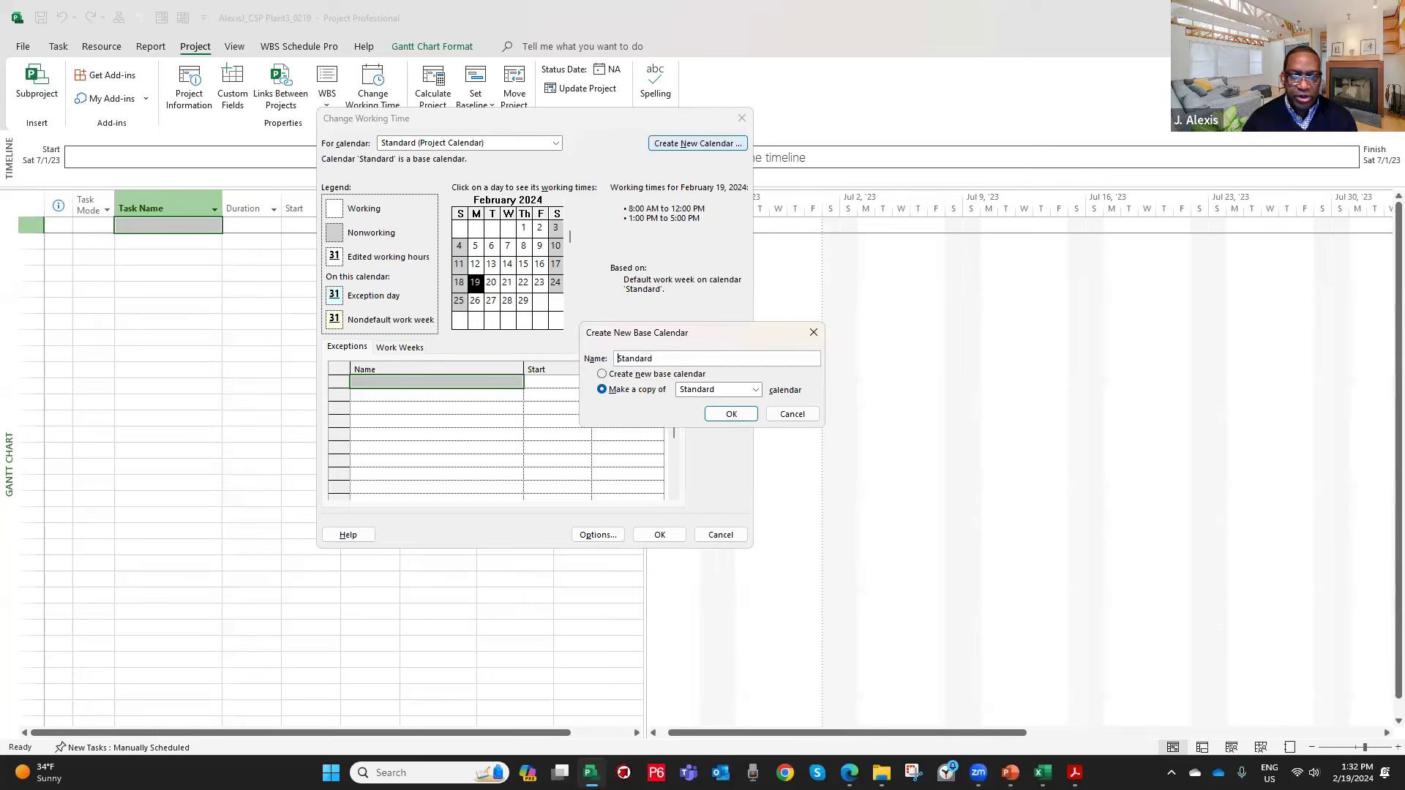
pyautogui.write('Project')
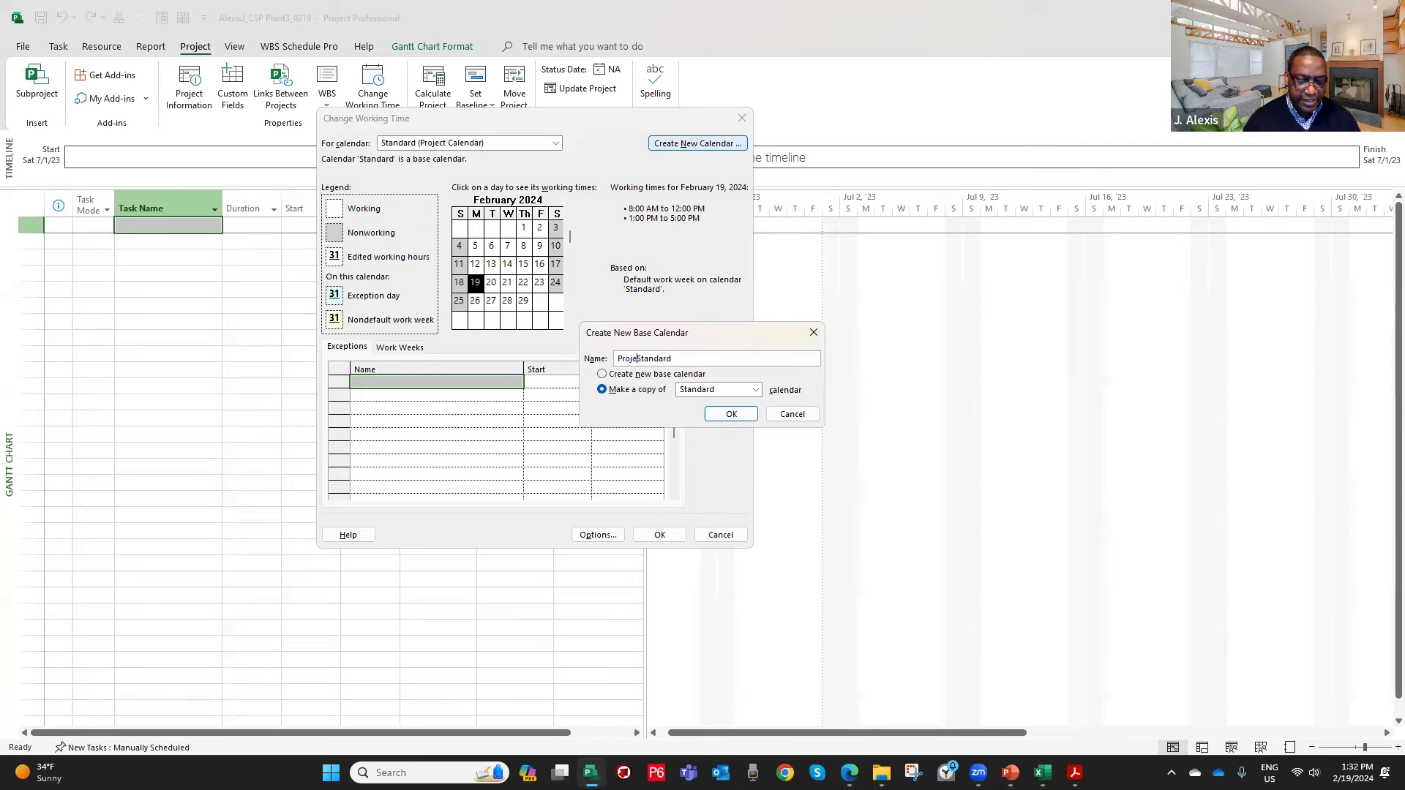
pyautogui.press('Delete')
pyautogui.press('Delete')
pyautogui.press('Delete')
pyautogui.press('Delete')
pyautogui.press('Delete')
pyautogui.press('Delete')
pyautogui.press('Delete')
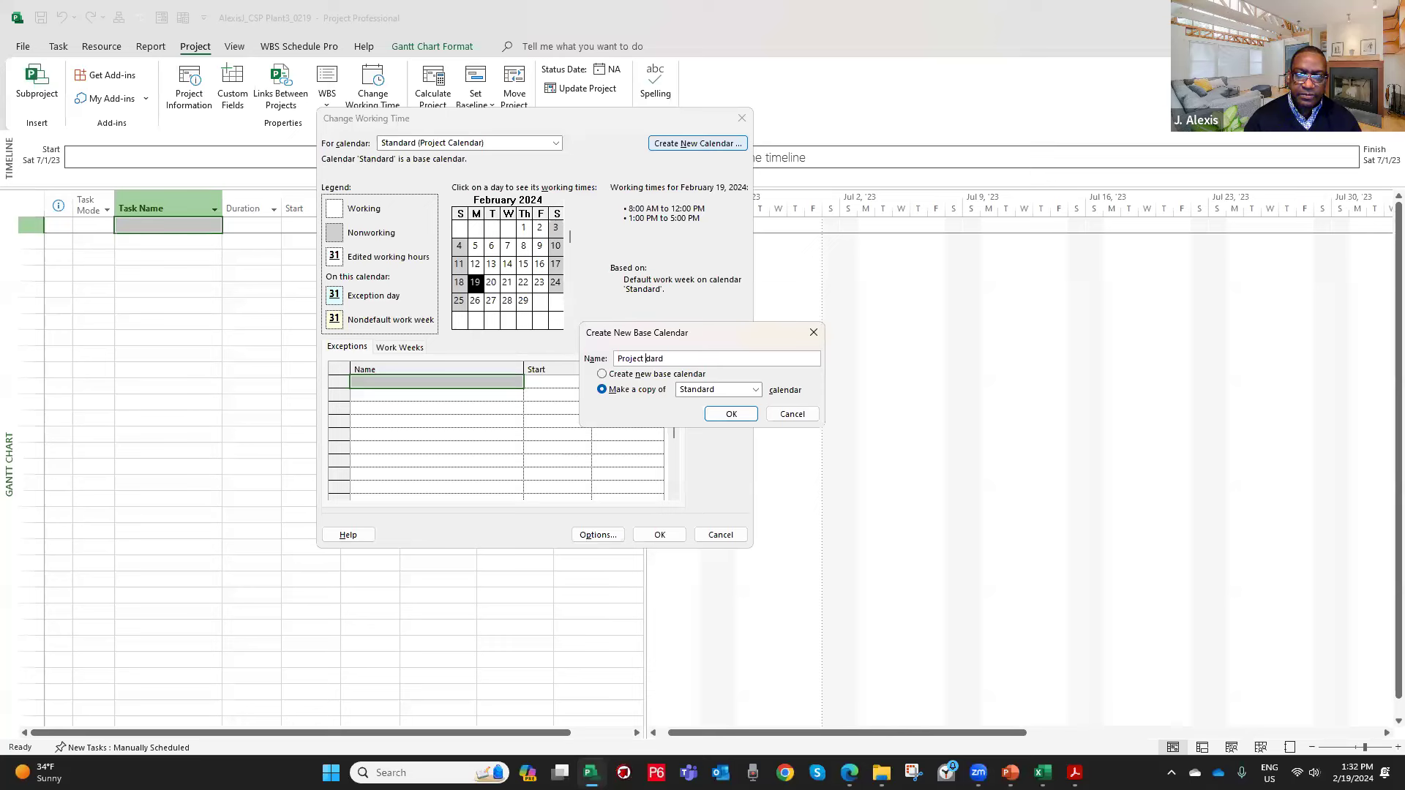
pyautogui.write('Calenda')
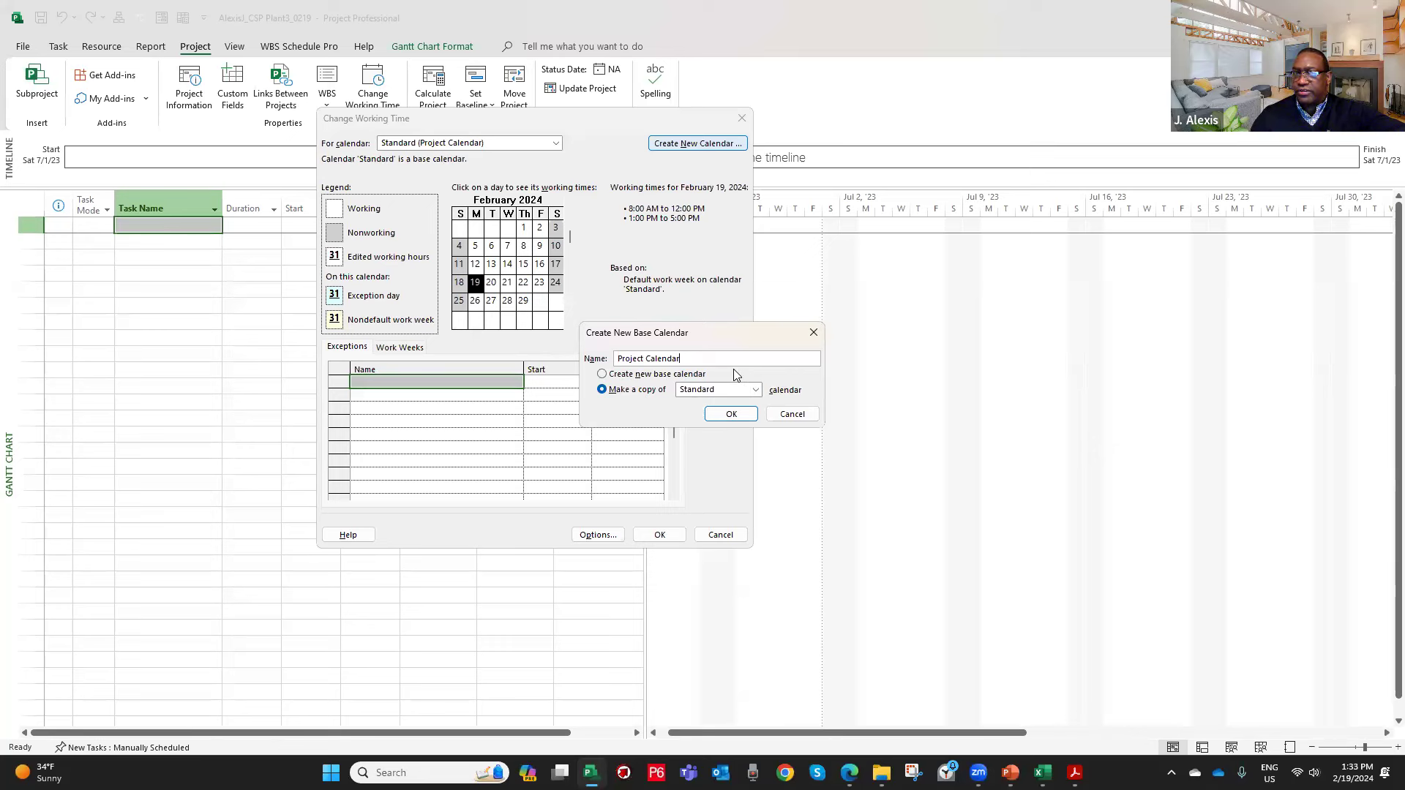
# Create the Project Calendar base calendar as a copy of the Standard calendar and keep it chosen for editing.
pyautogui.click(753, 116)
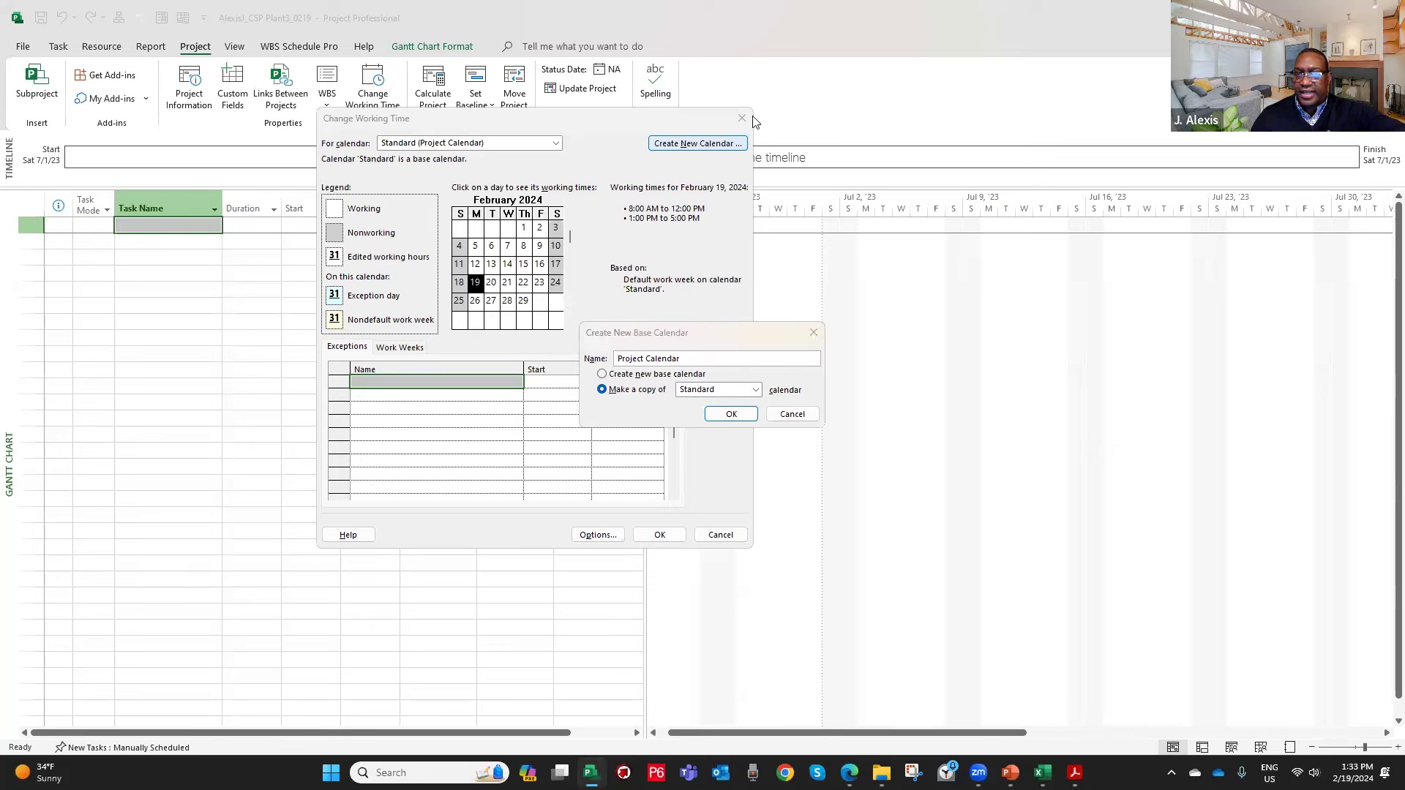
pyautogui.click(759, 403)
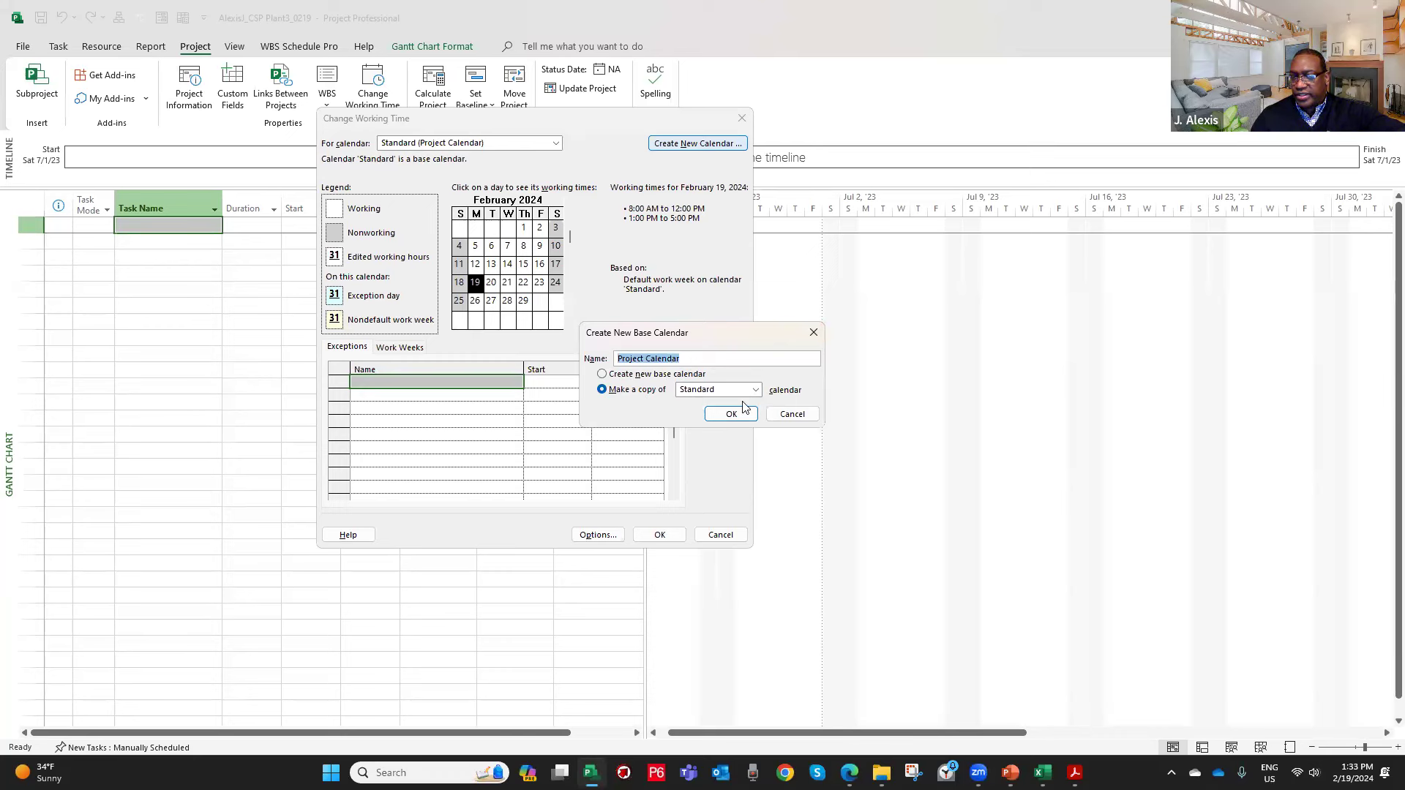
pyautogui.click(742, 389)
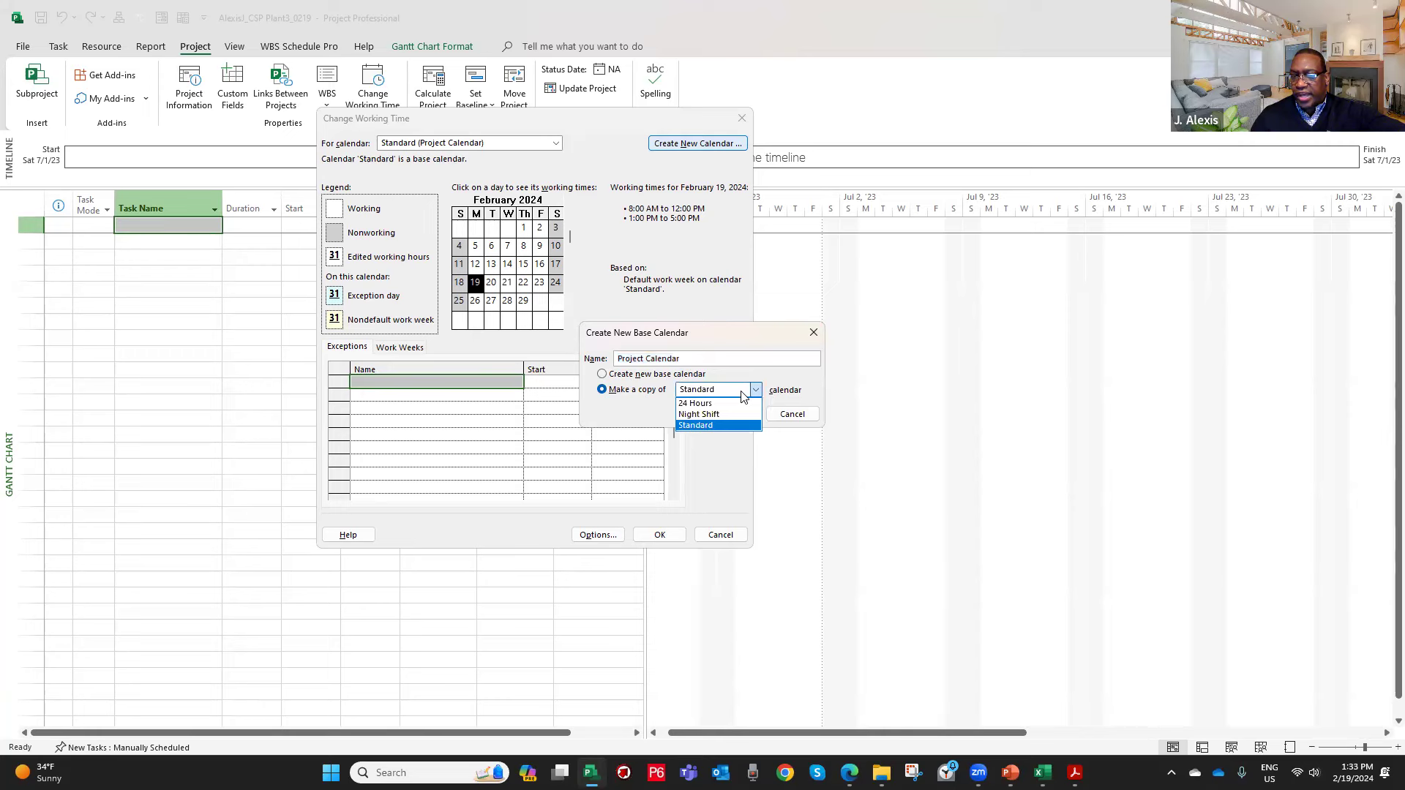
pyautogui.click(820, 377)
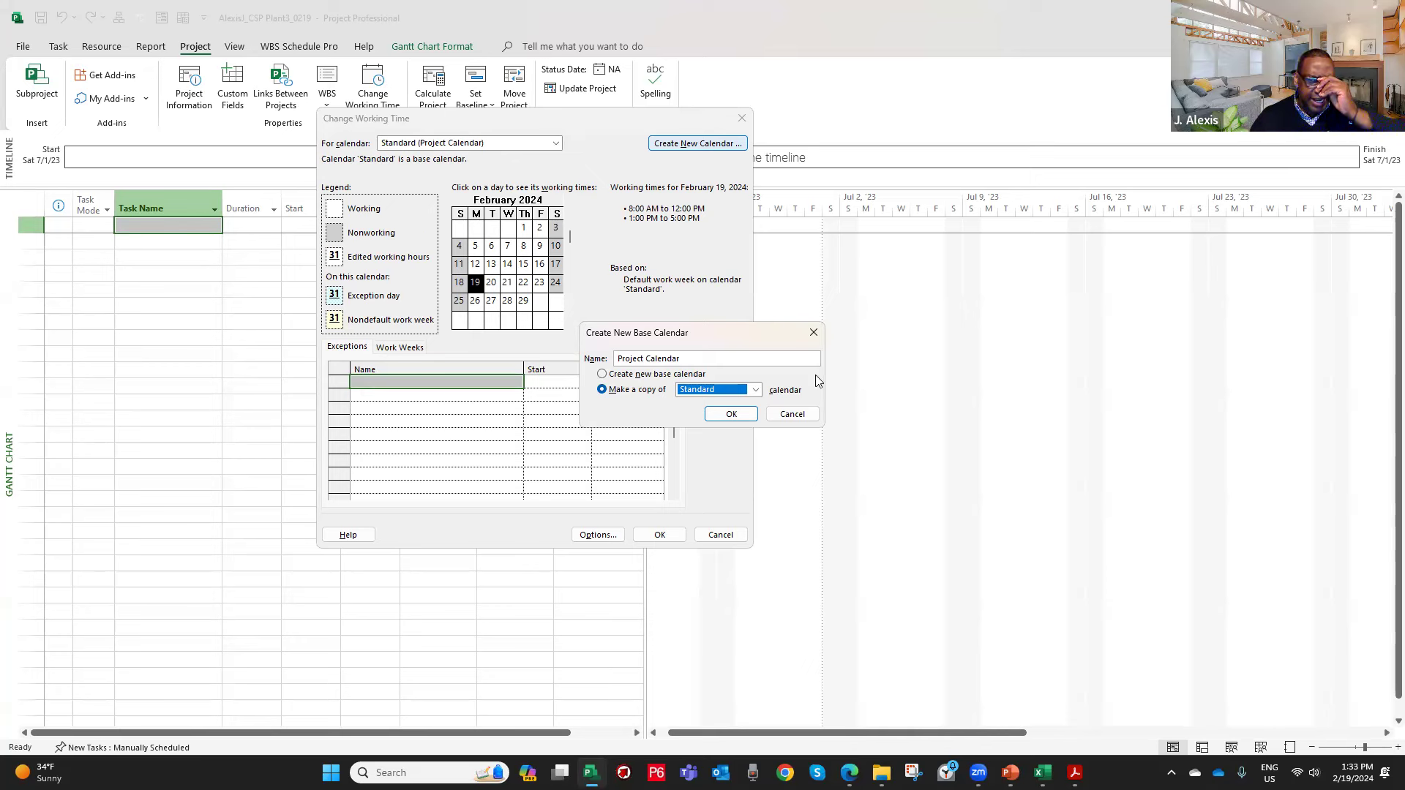
pyautogui.click(729, 414)
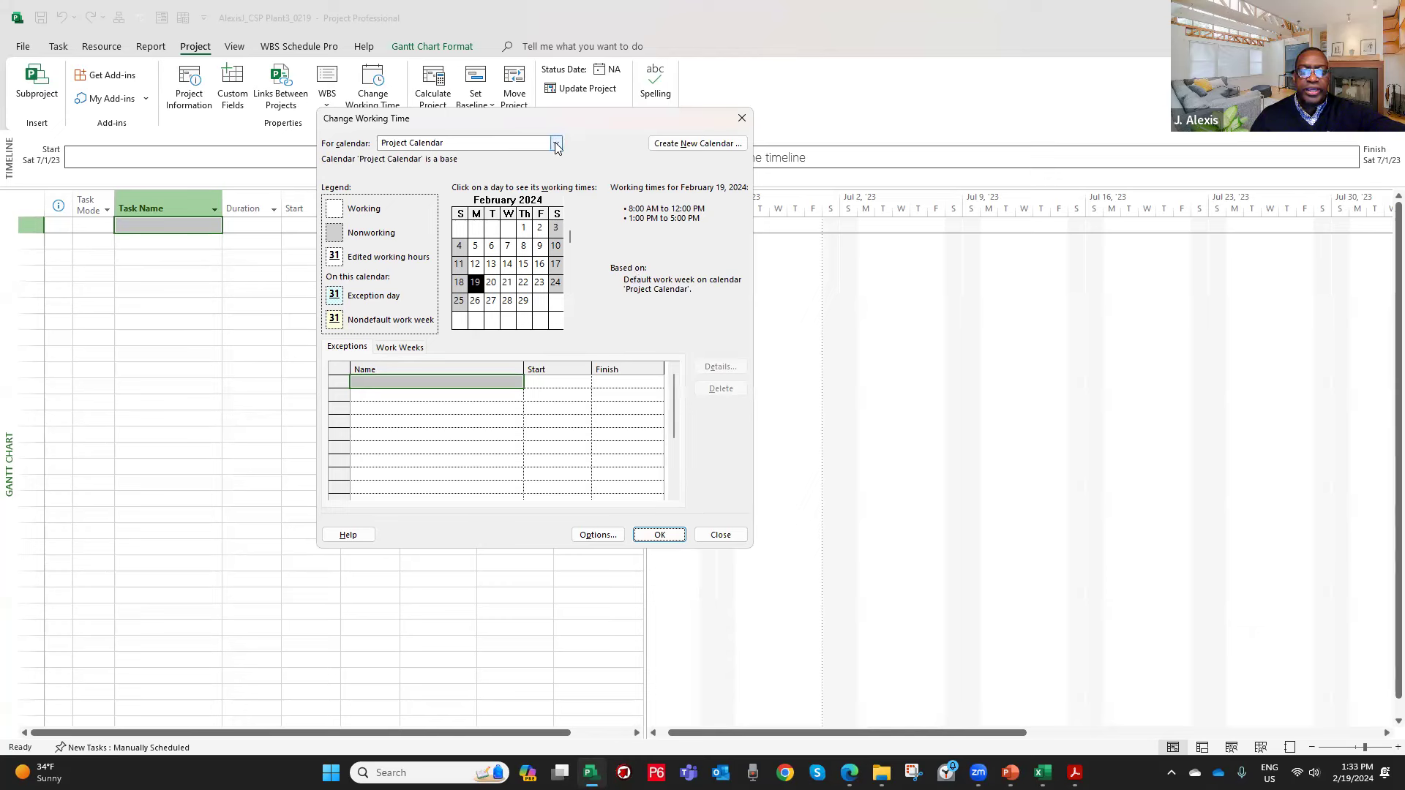
pyautogui.click(505, 143)
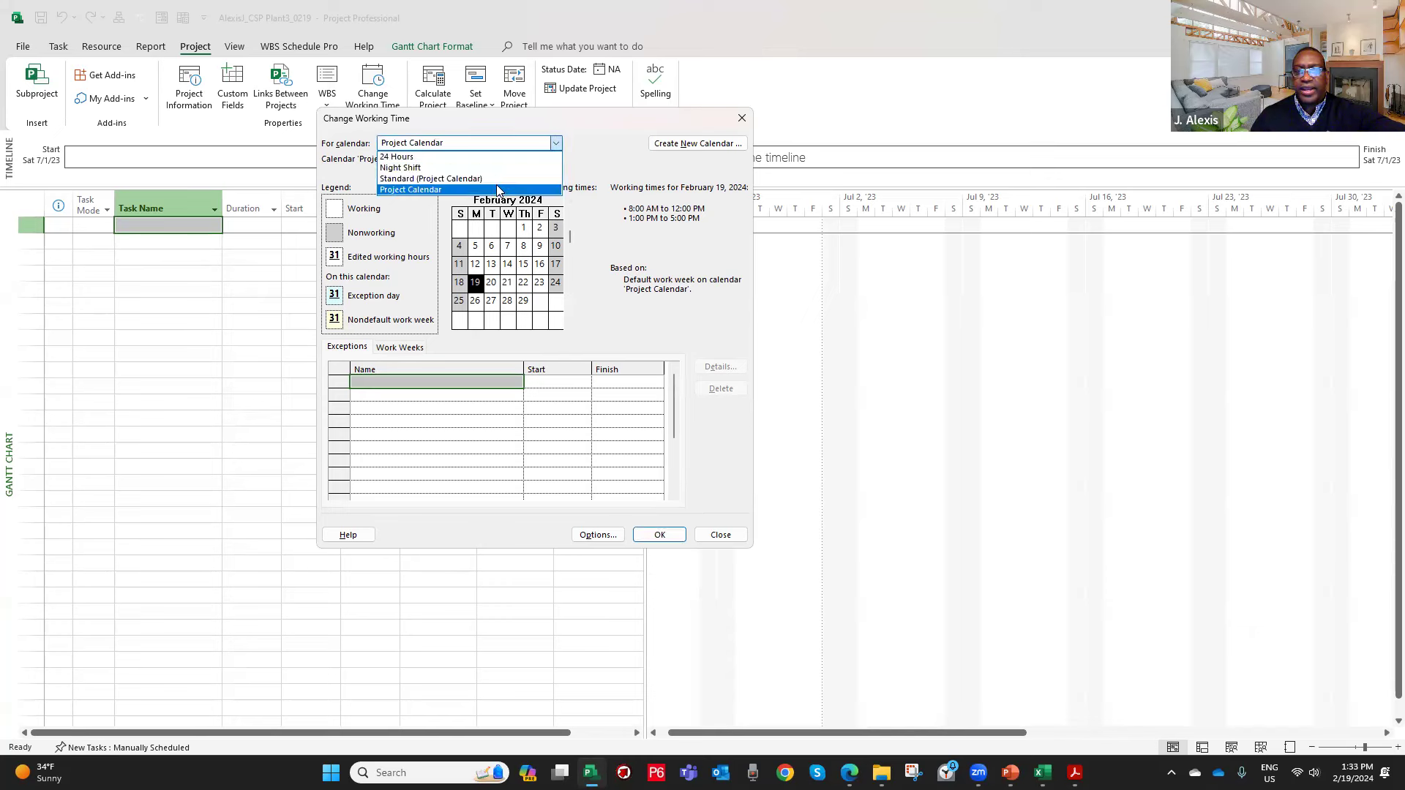
pyautogui.click(497, 190)
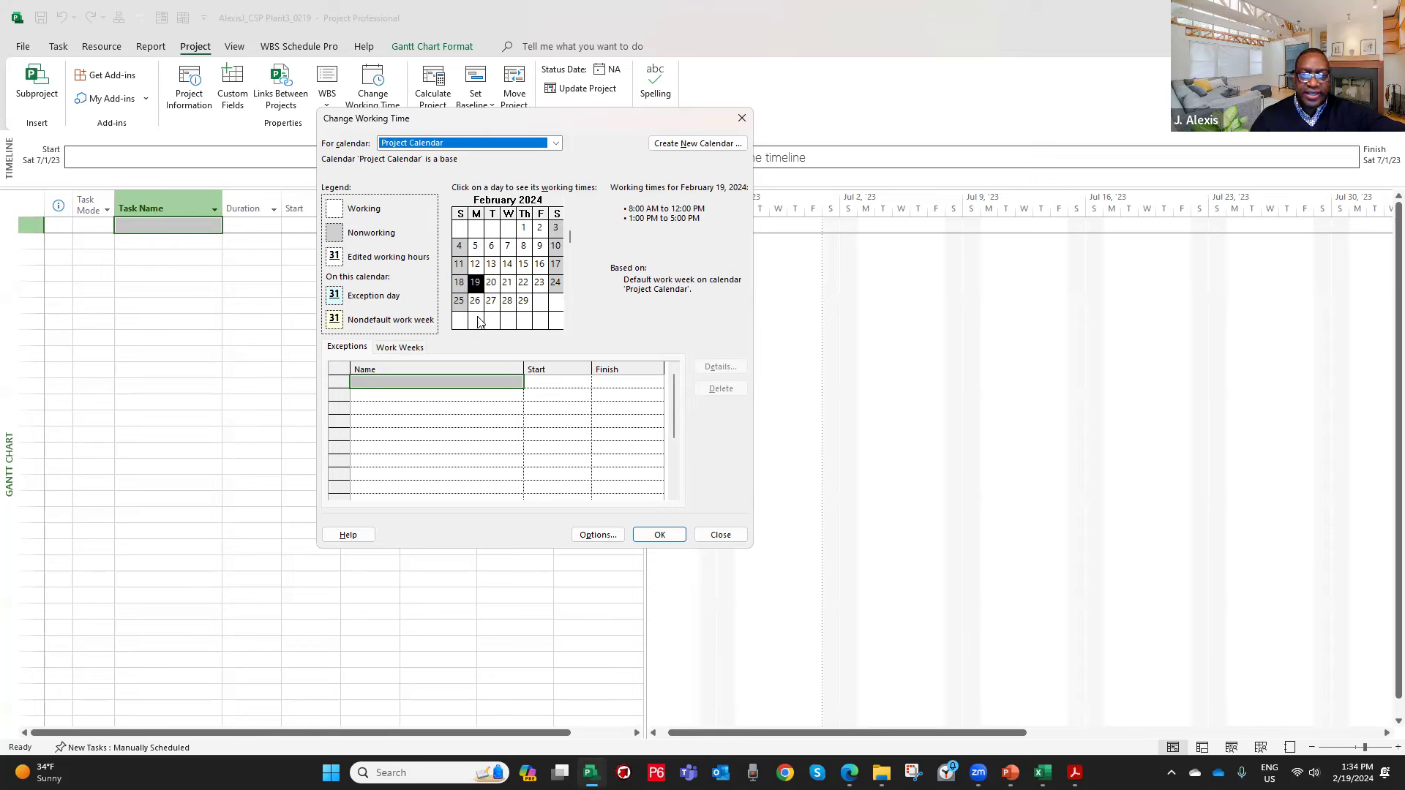
# Review the [Default] work week details of Project Calendar for Monday through Wednesday, keeping Project default times.
pyautogui.click(392, 348)
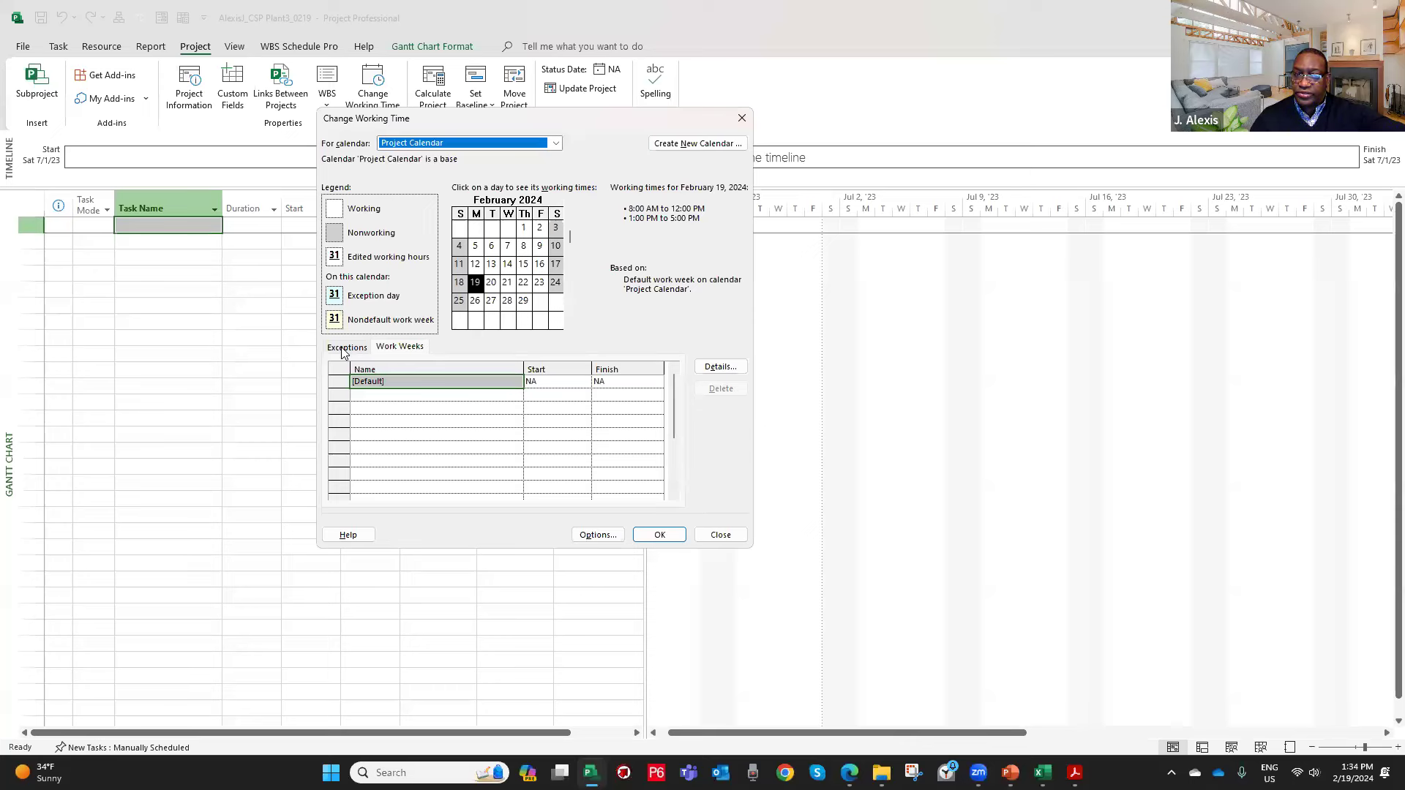
pyautogui.click(406, 350)
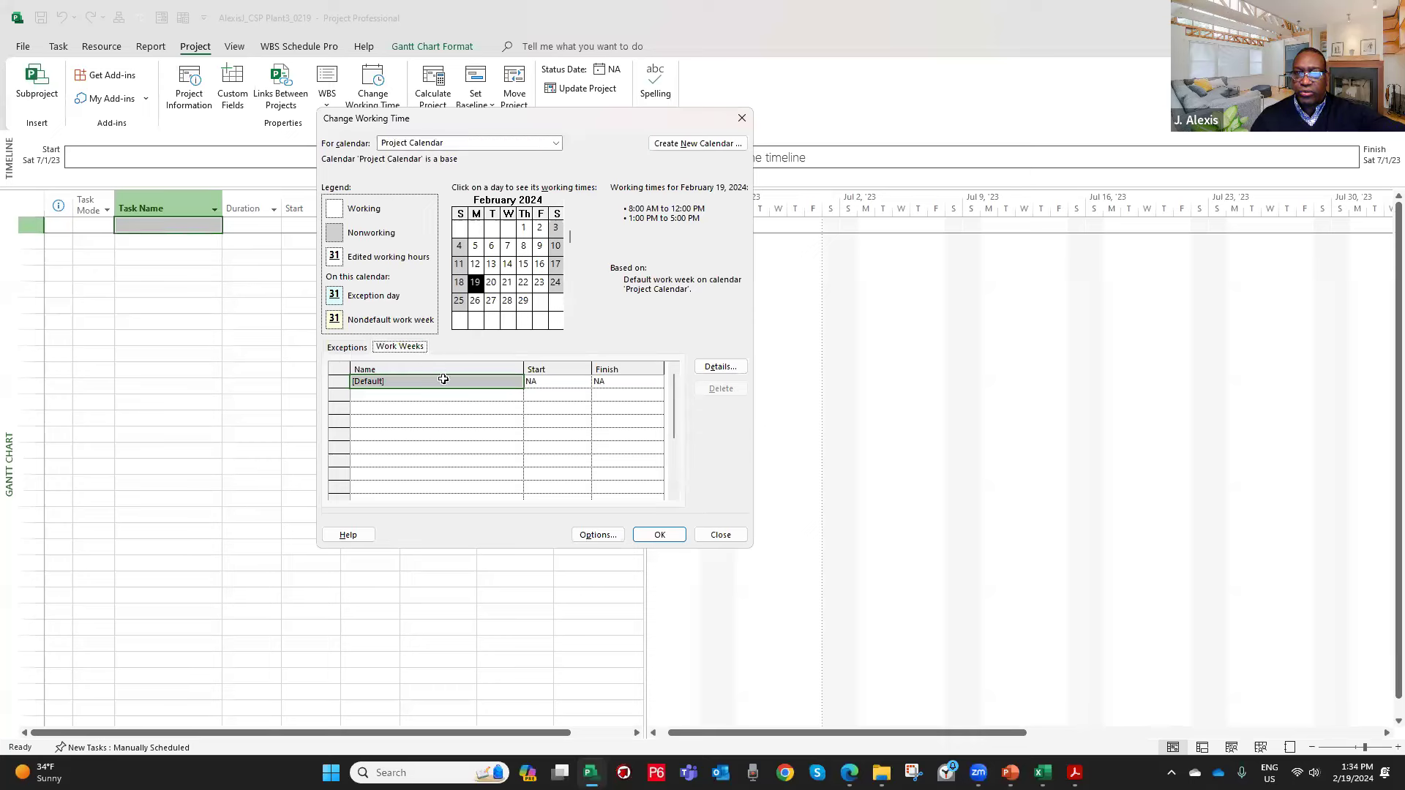
pyautogui.click(713, 368)
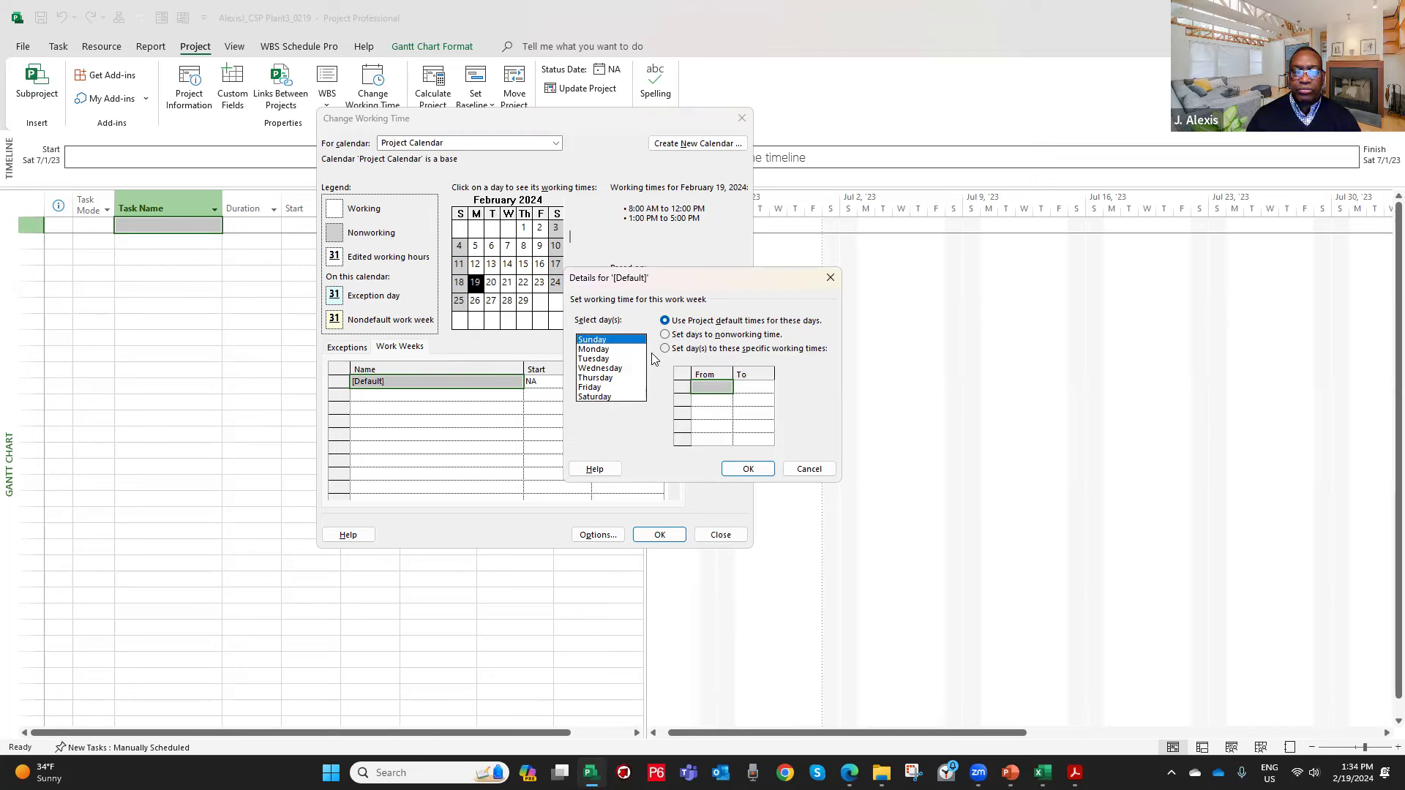
pyautogui.click(617, 351)
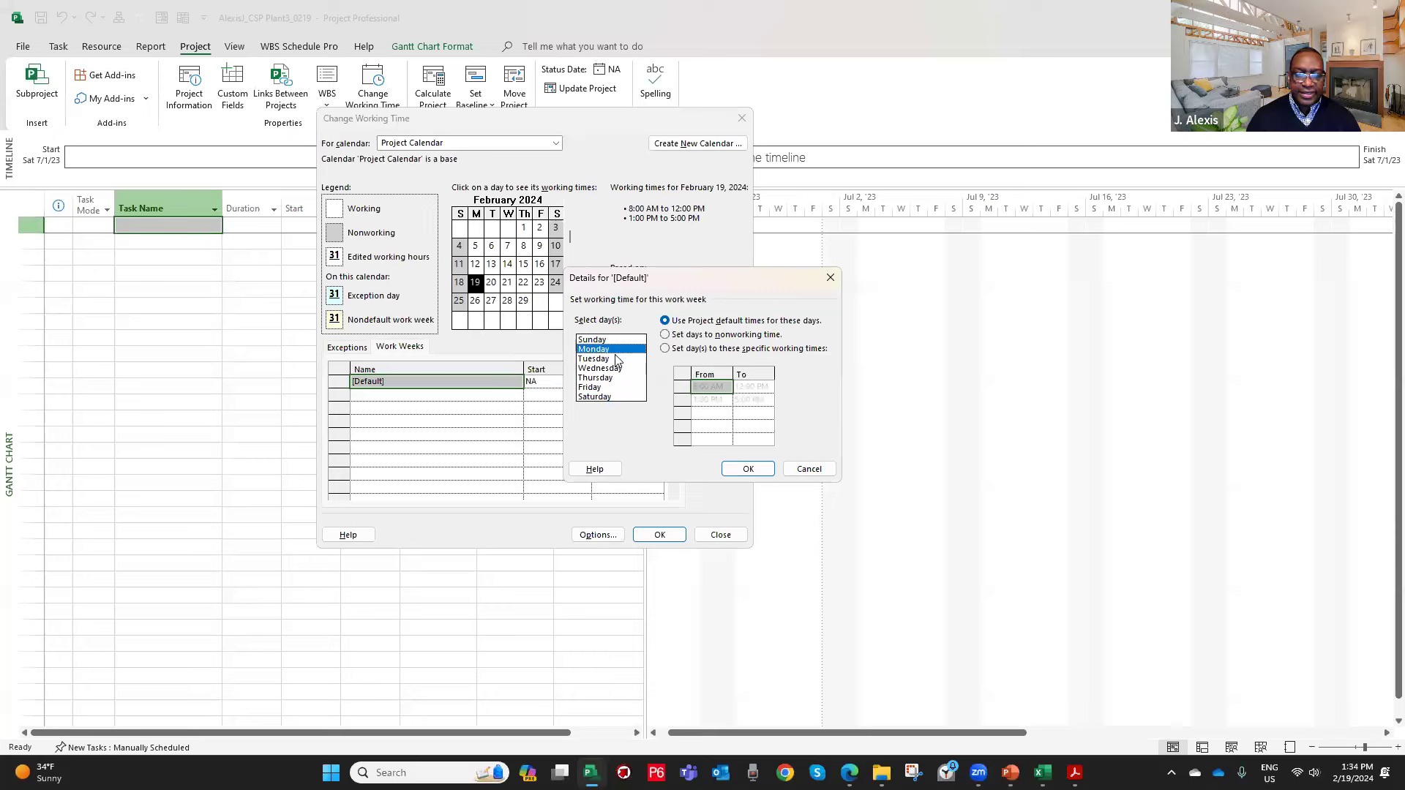
pyautogui.keyDown('shift'); pyautogui.click(612, 360); pyautogui.keyUp('shift')
pyautogui.keyDown('shift'); pyautogui.click(614, 368); pyautogui.keyUp('shift')
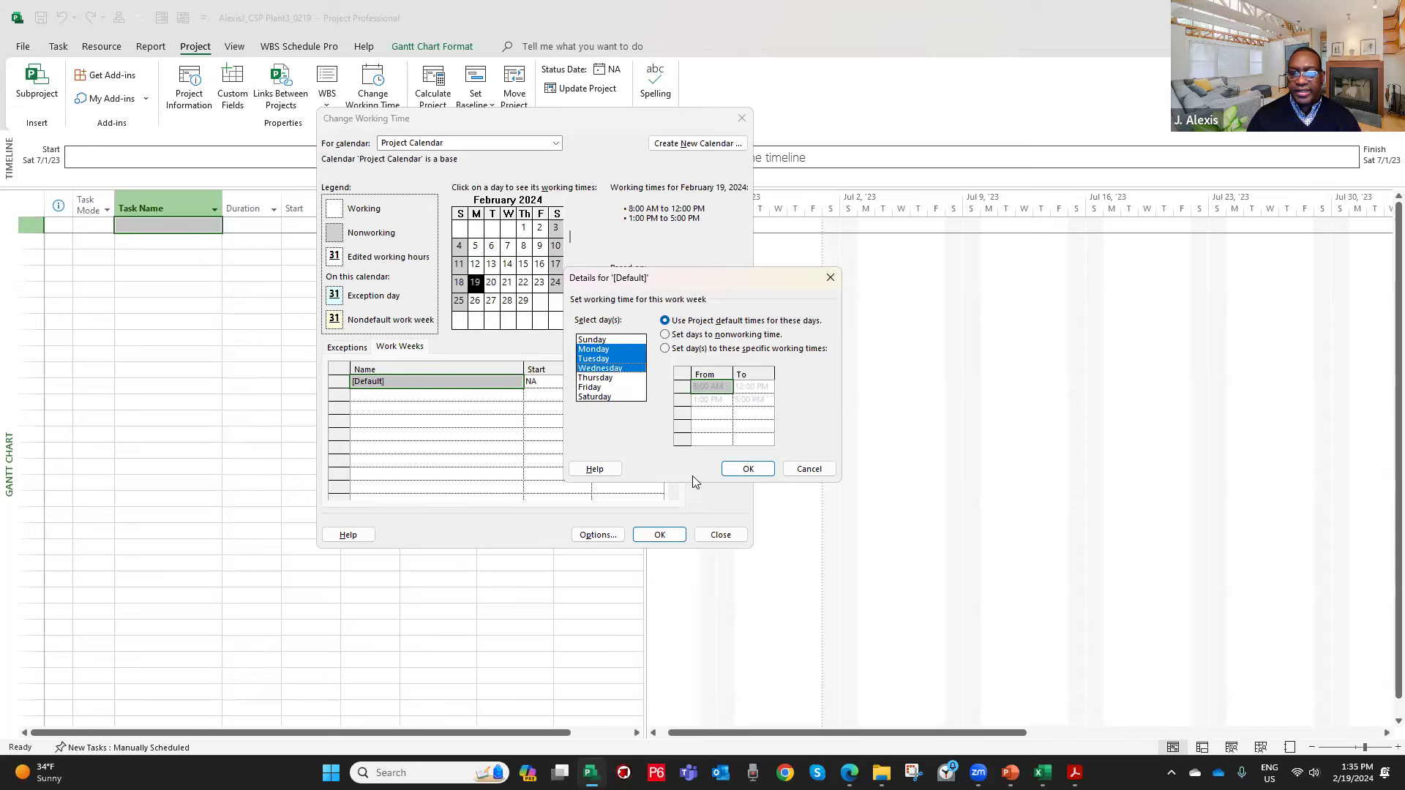
pyautogui.click(747, 469)
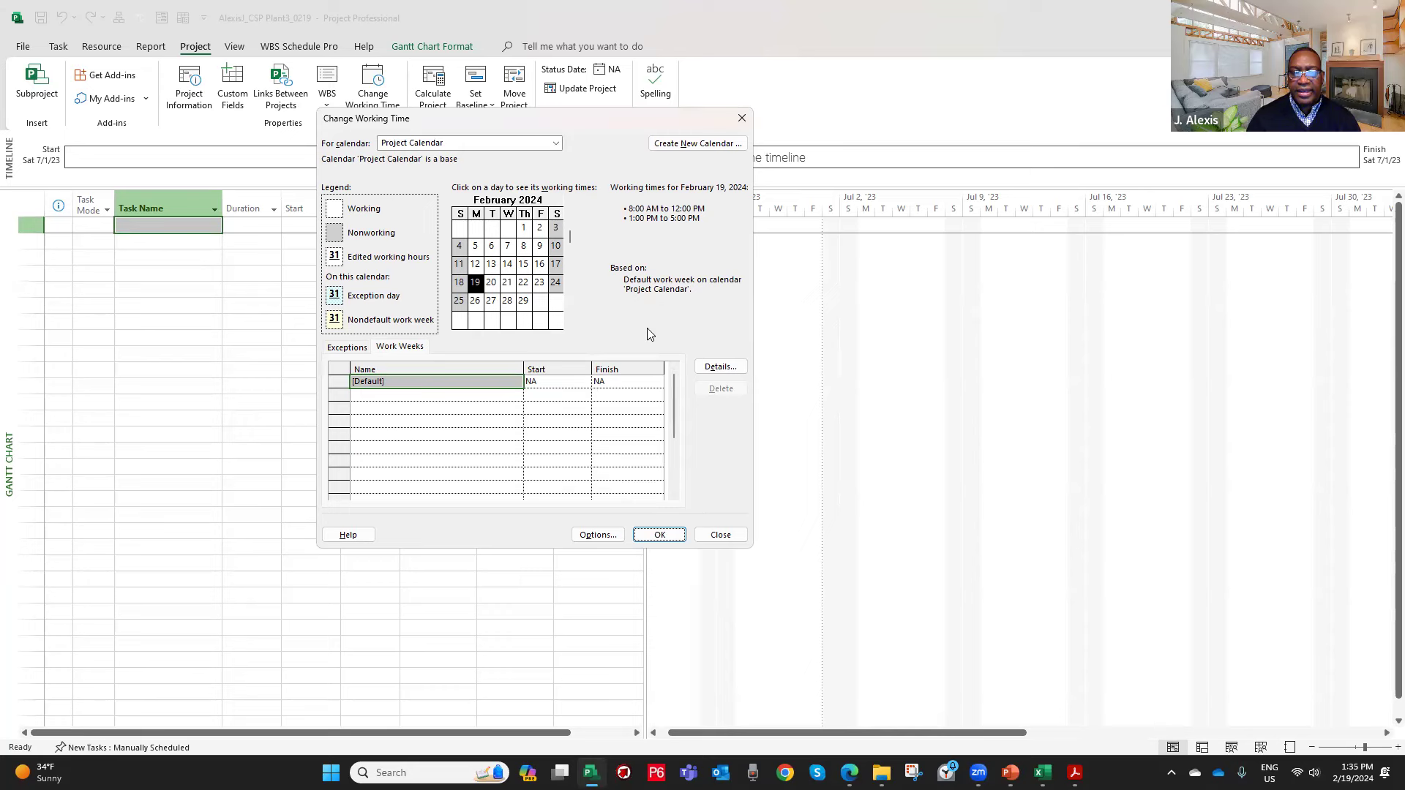
# Recheck the [Default] work week details with Project default times for Monday through Wednesday, and accept the working time changes.
pyautogui.click(728, 368)
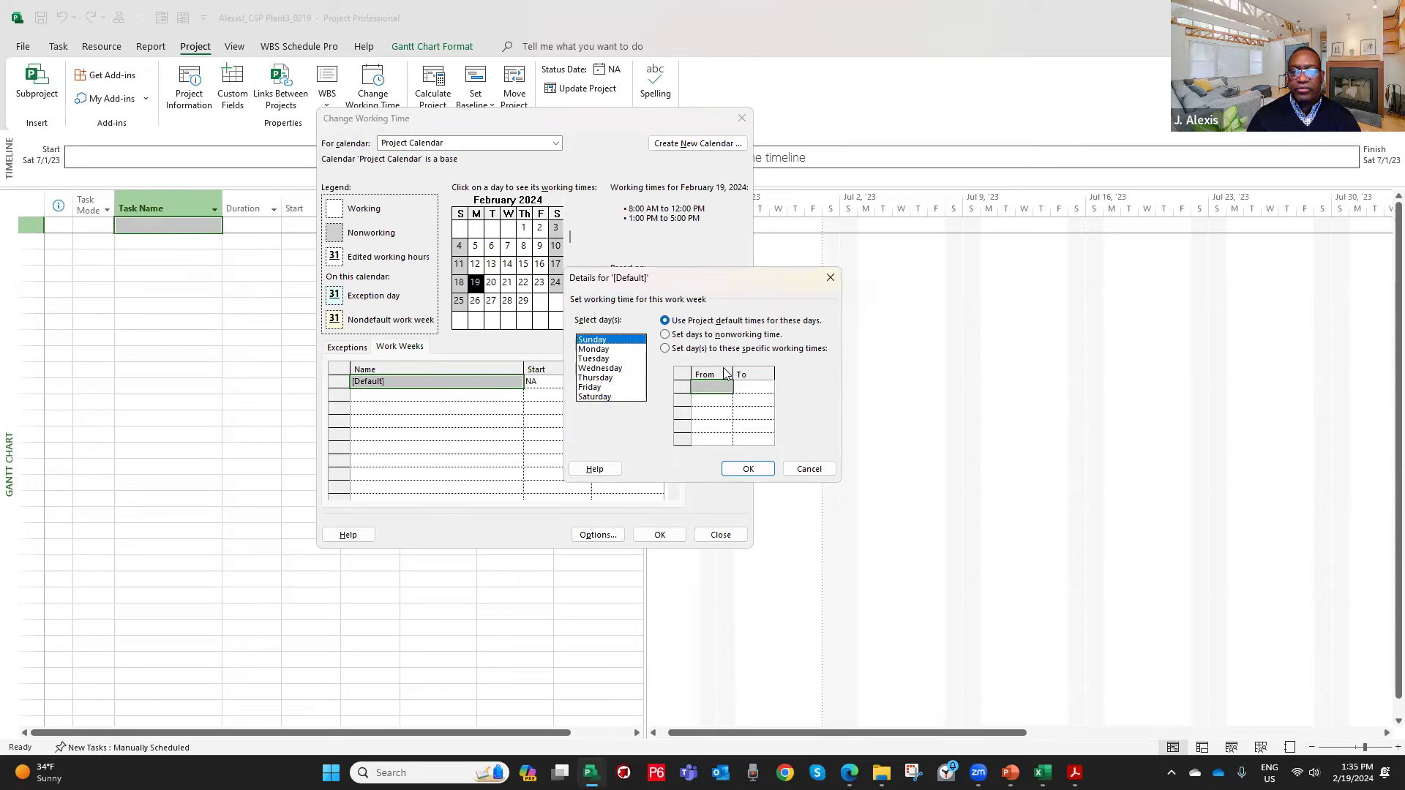
pyautogui.click(702, 350)
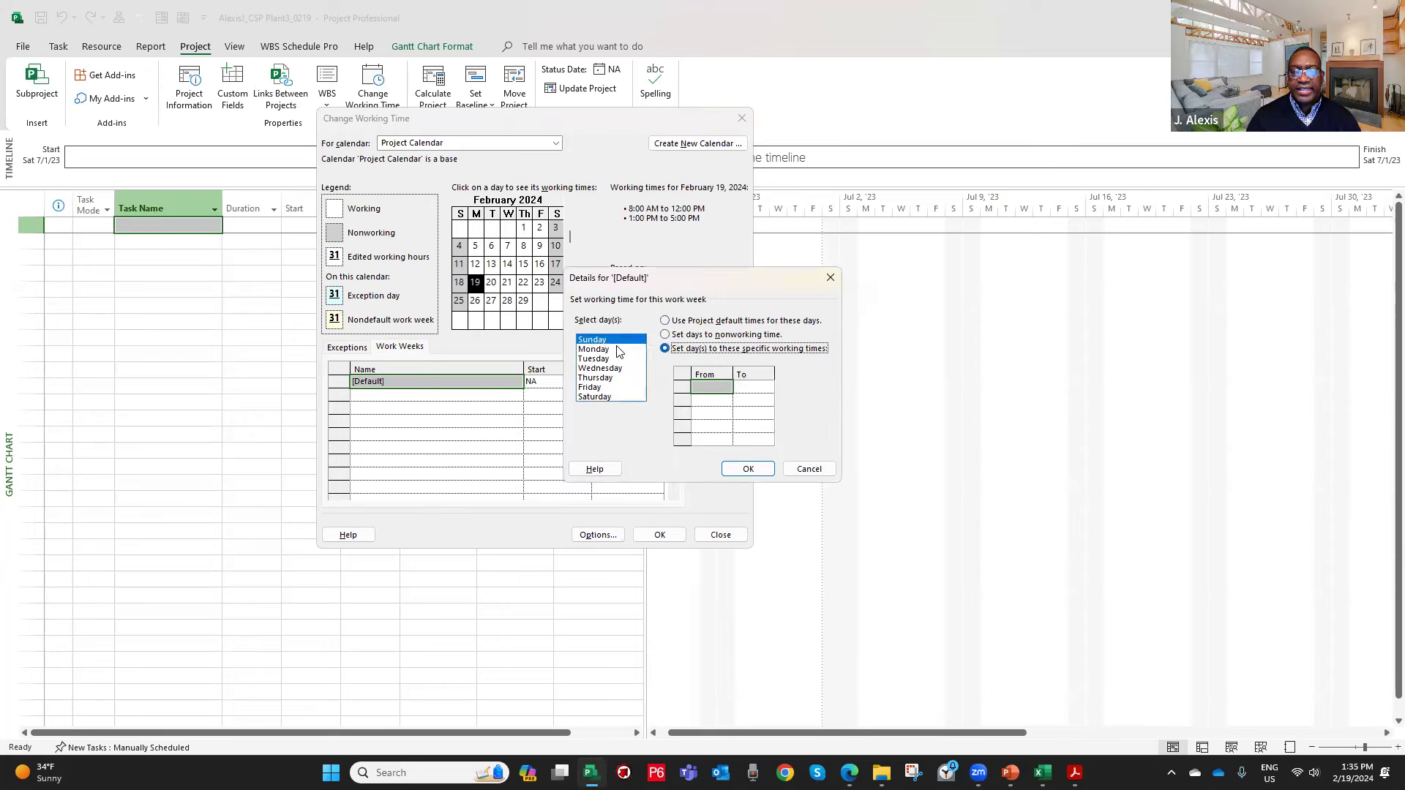
pyautogui.click(614, 350)
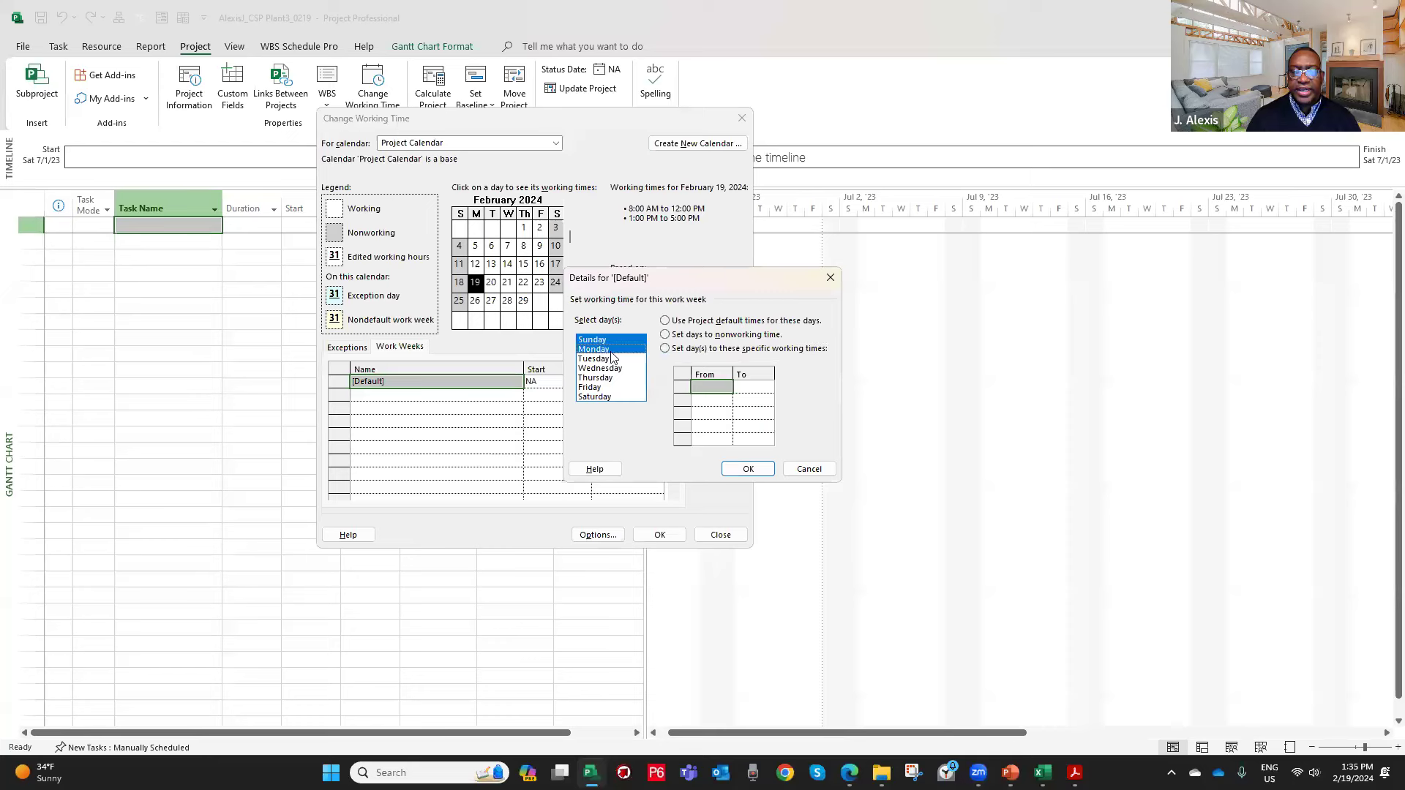
pyautogui.moveTo(612, 353); pyautogui.dragTo(612, 370)
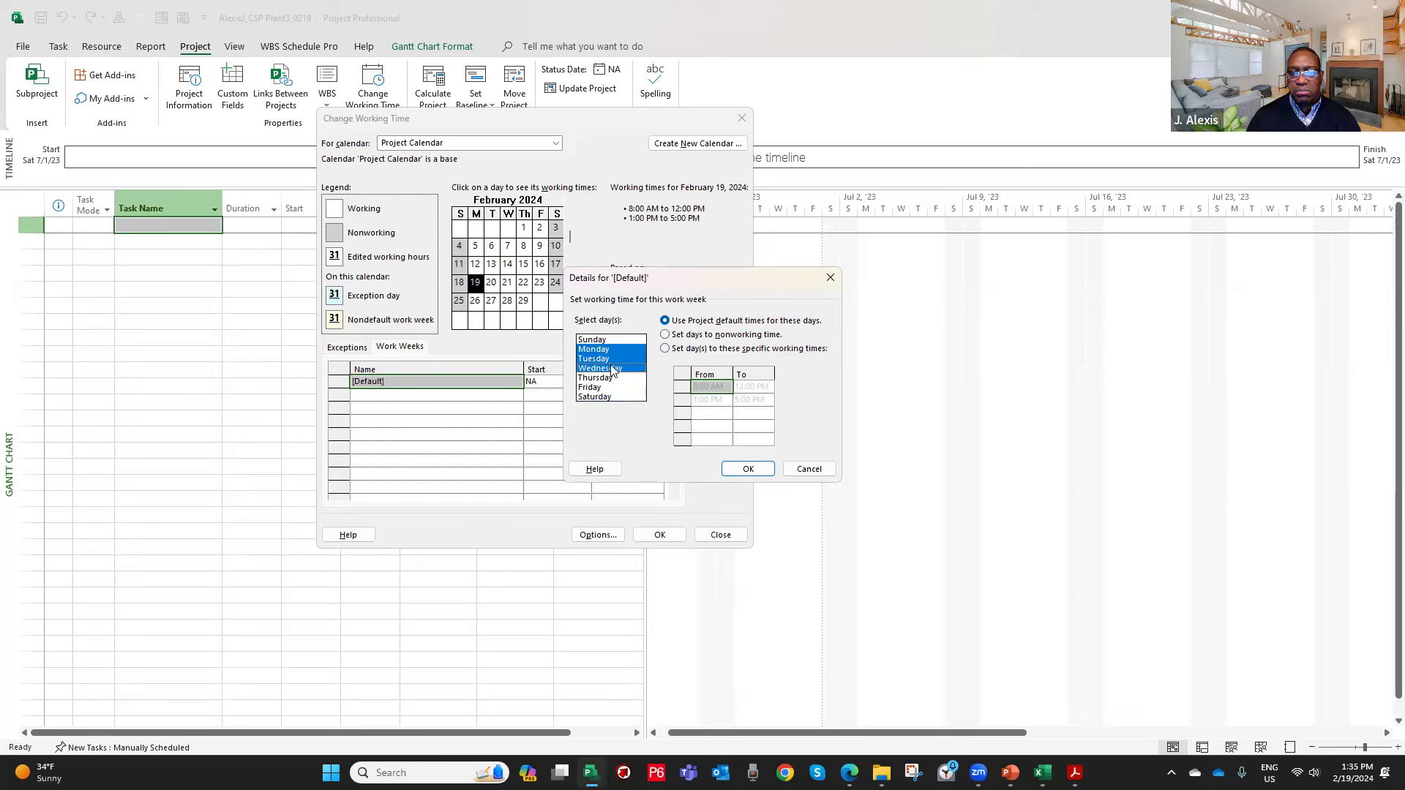
pyautogui.click(747, 469)
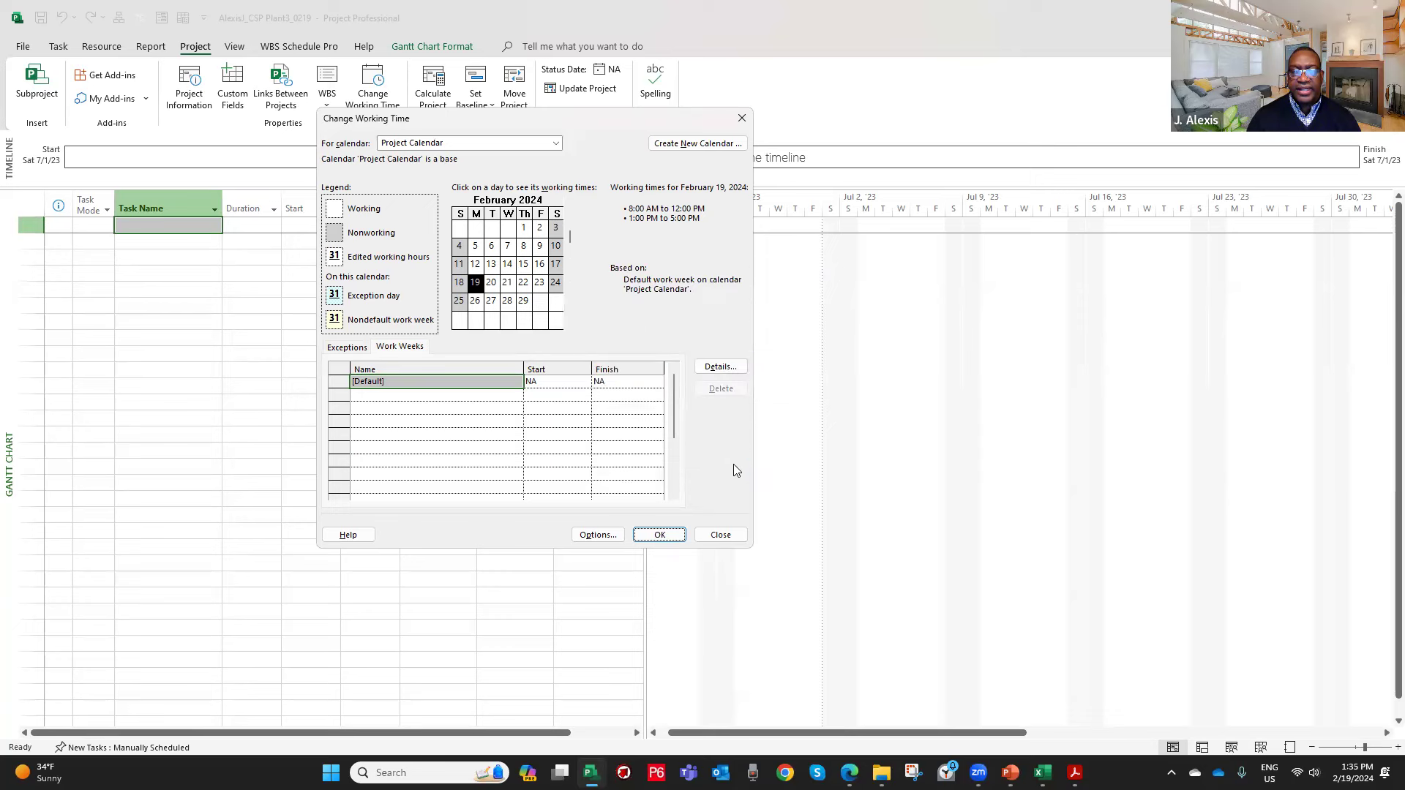
pyautogui.click(659, 536)
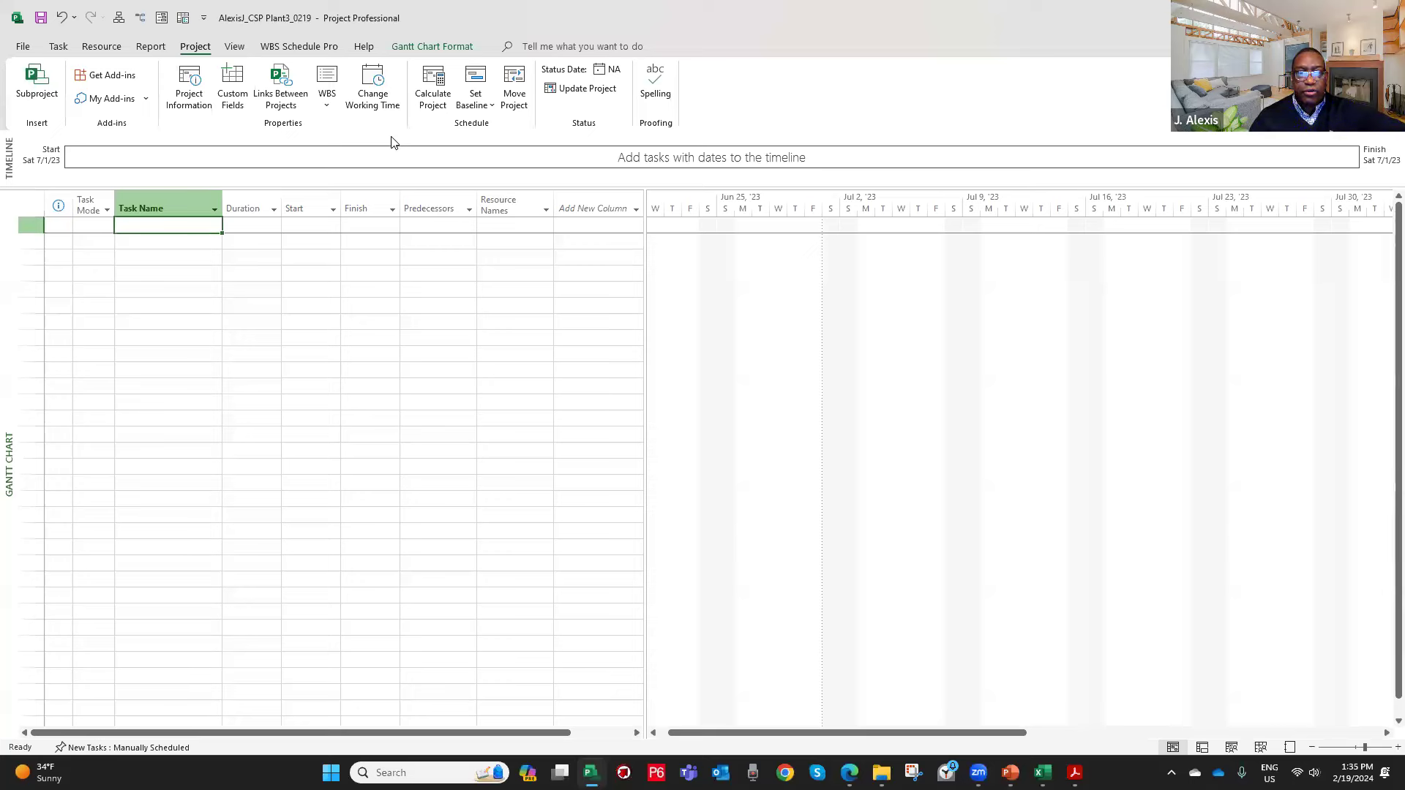
# Check the project information, and review the Standard calendar's exceptions and default work week in the Change Working Time settings.
pyautogui.click(188, 94)
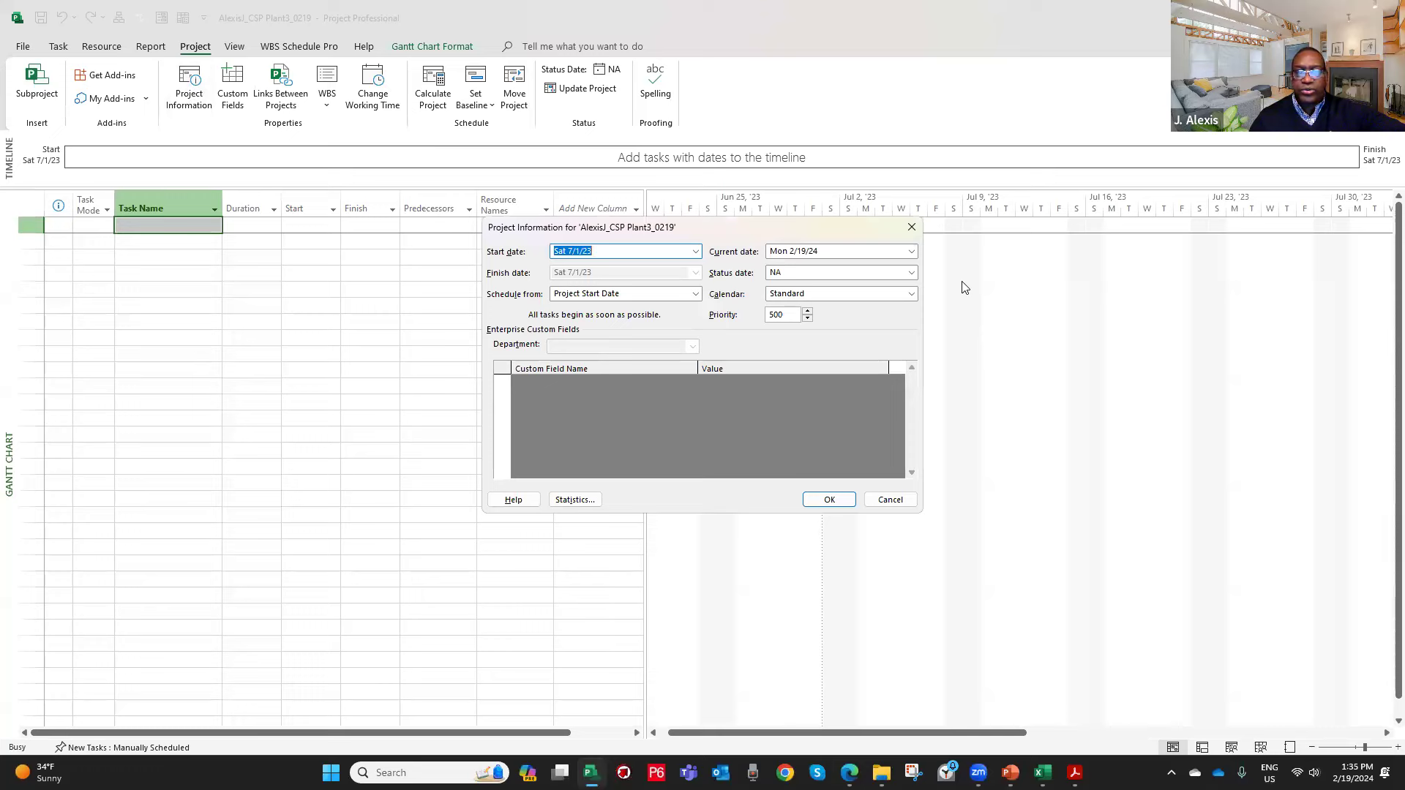
pyautogui.click(910, 226)
pyautogui.click(372, 89)
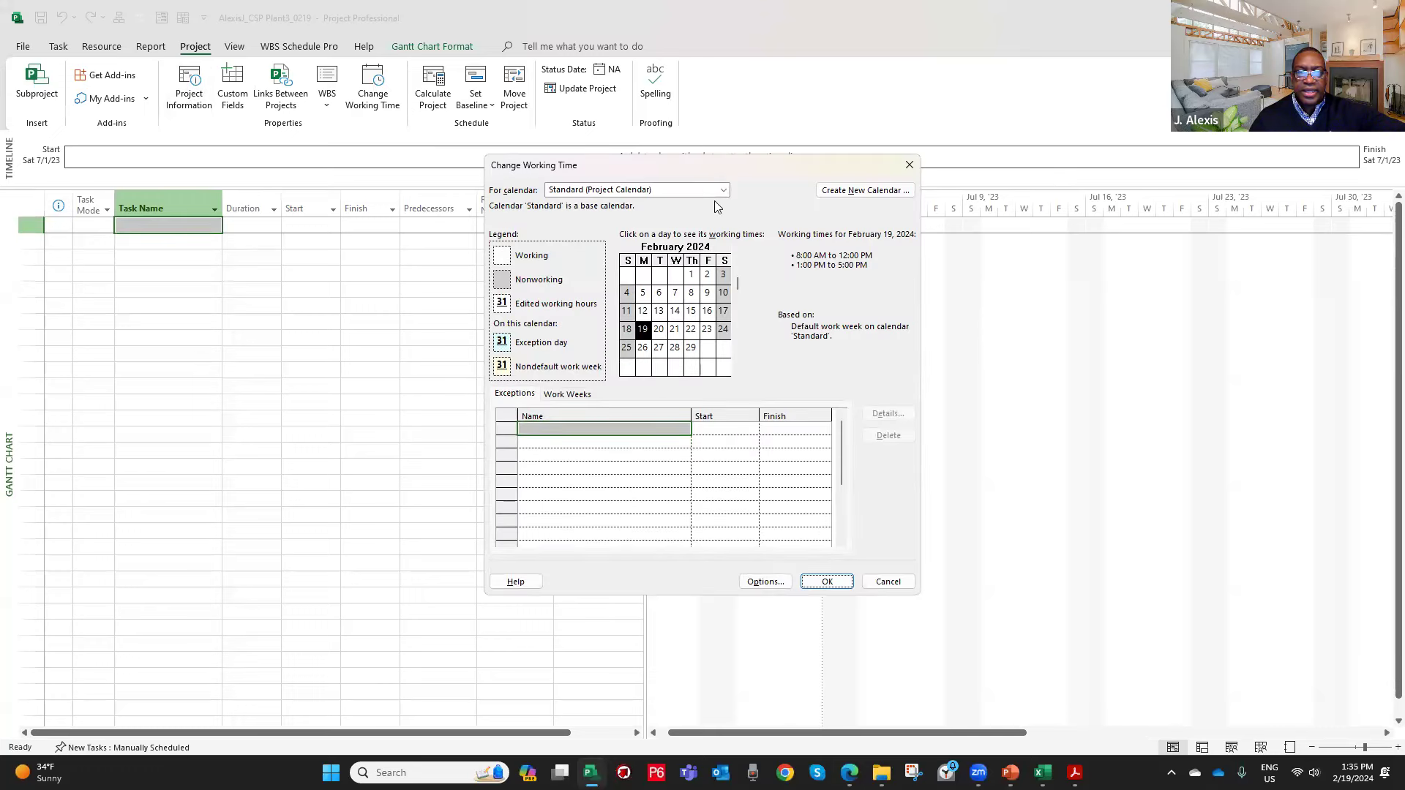
pyautogui.click(688, 192)
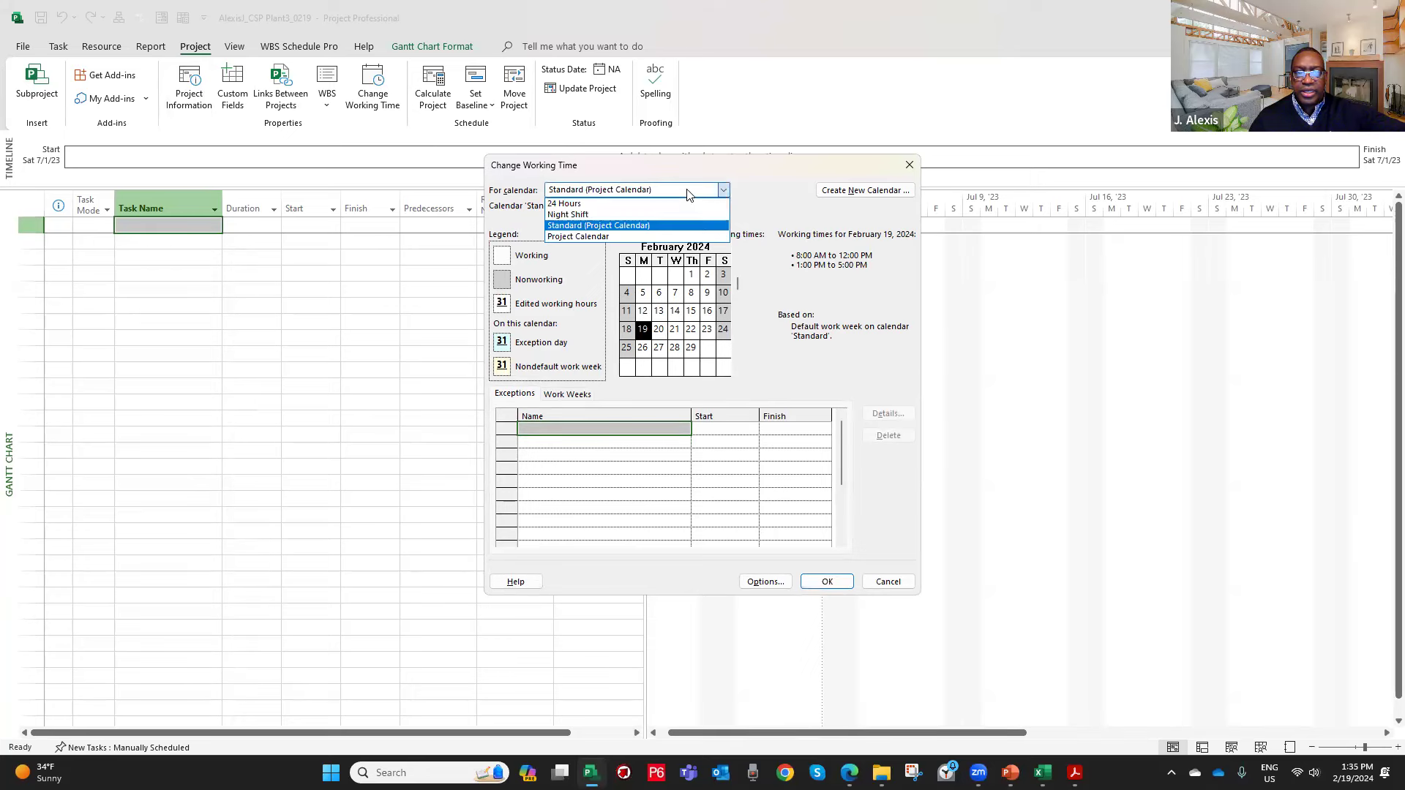
pyautogui.click(648, 225)
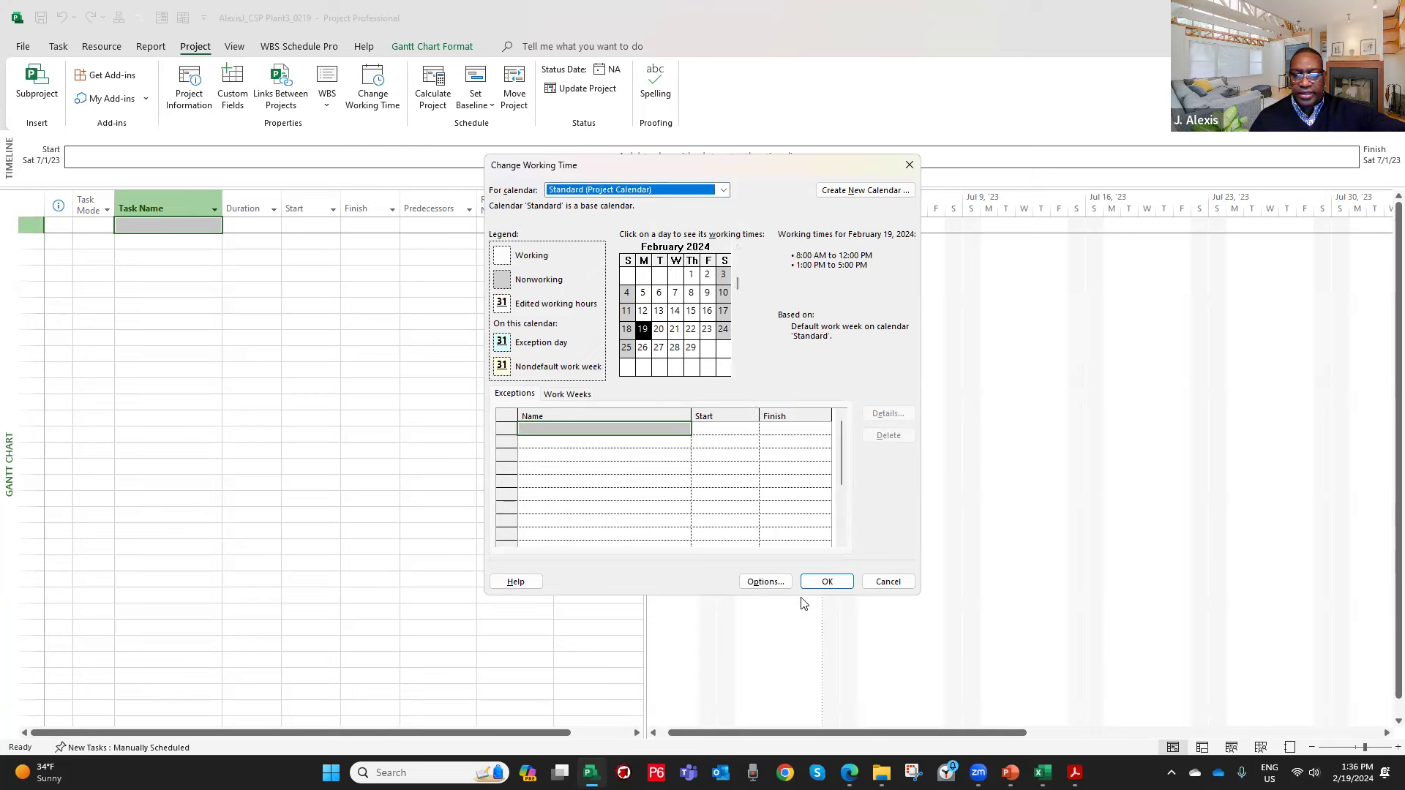
pyautogui.click(575, 395)
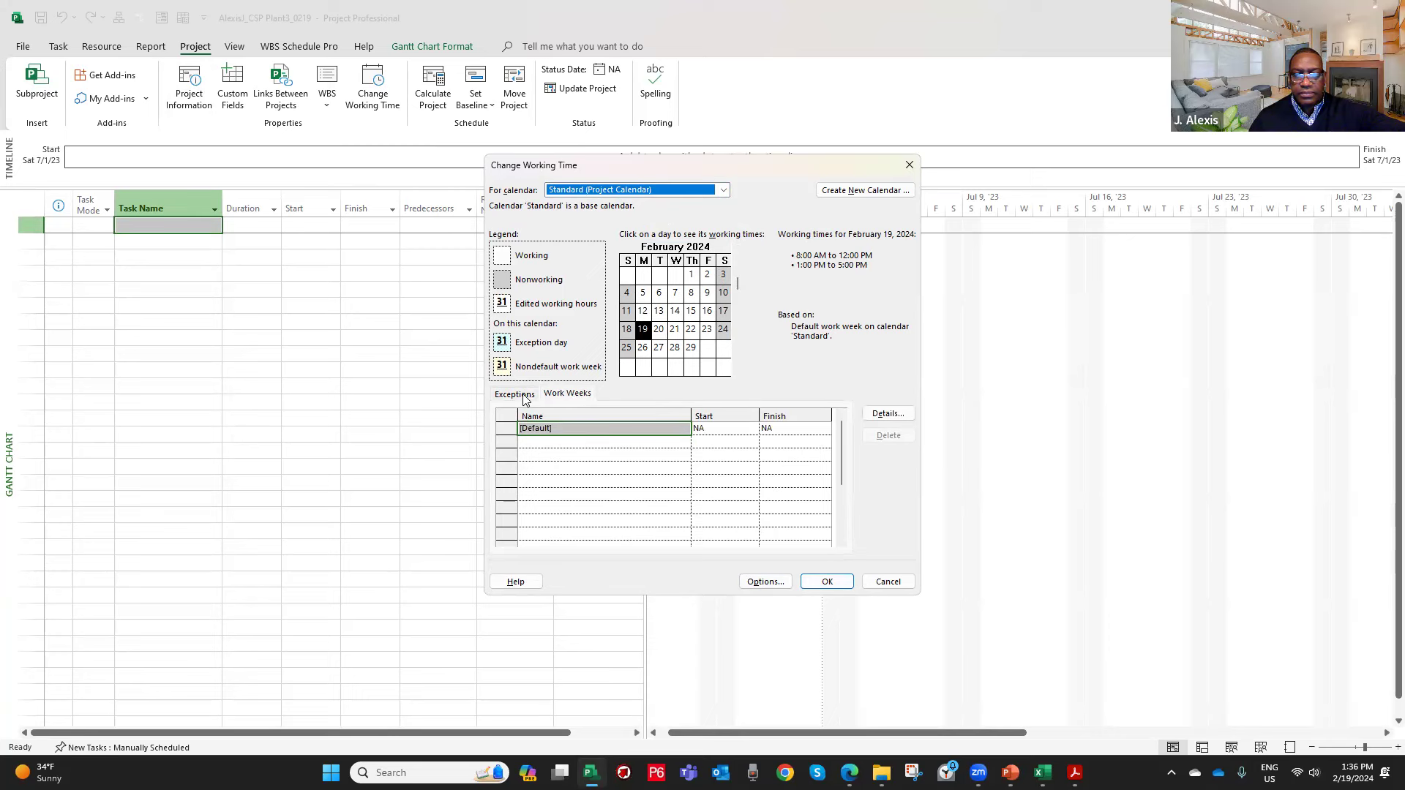
pyautogui.click(525, 396)
pyautogui.click(575, 397)
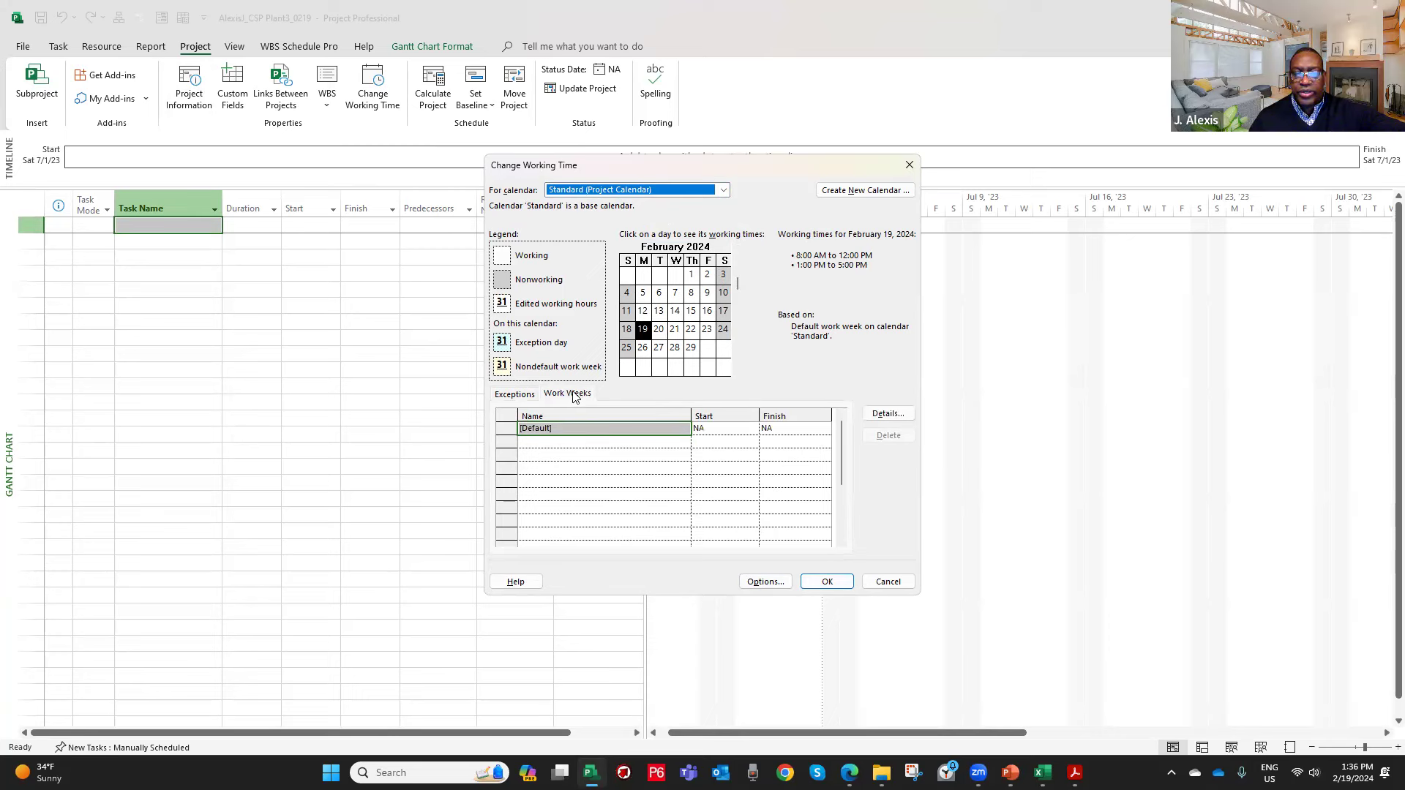
pyautogui.click(578, 429)
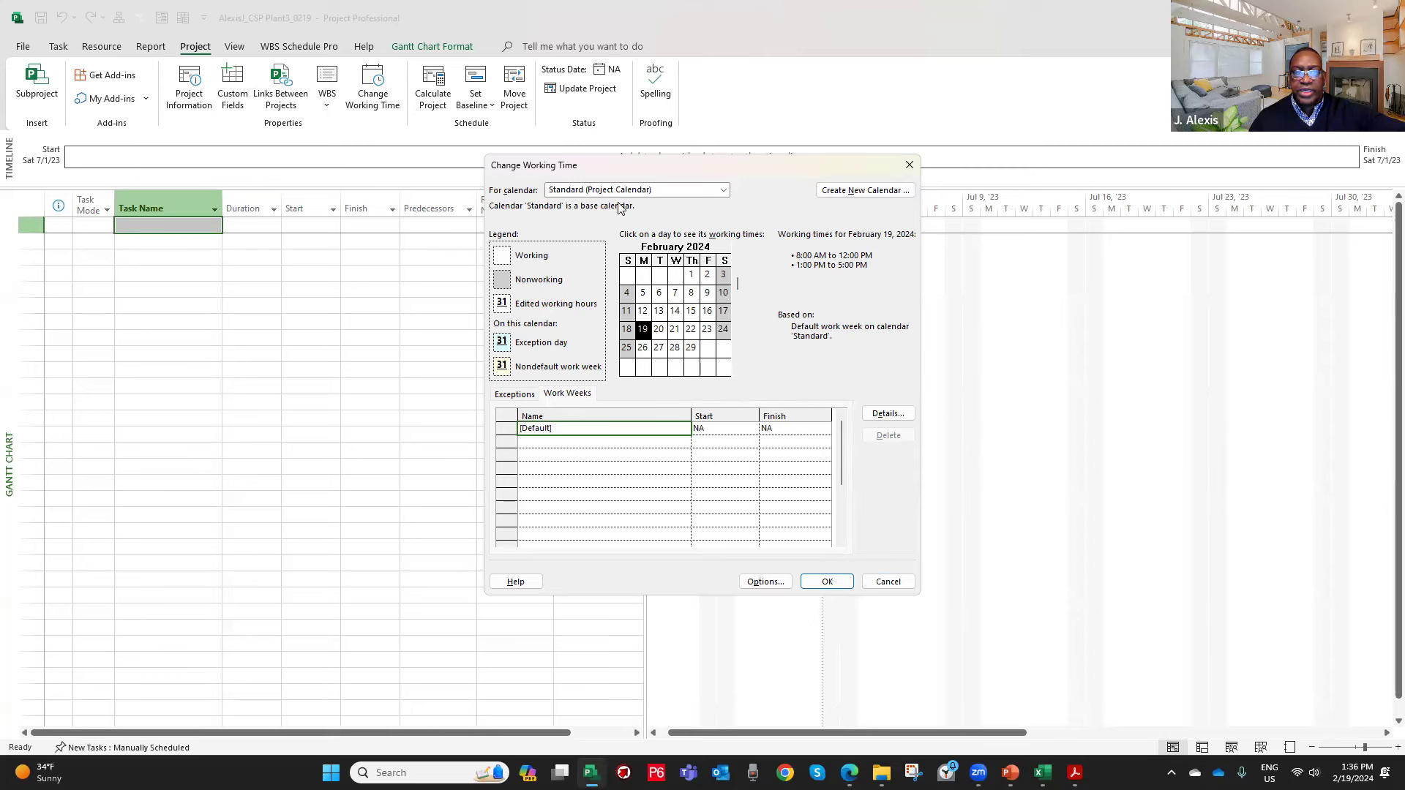
pyautogui.click(826, 582)
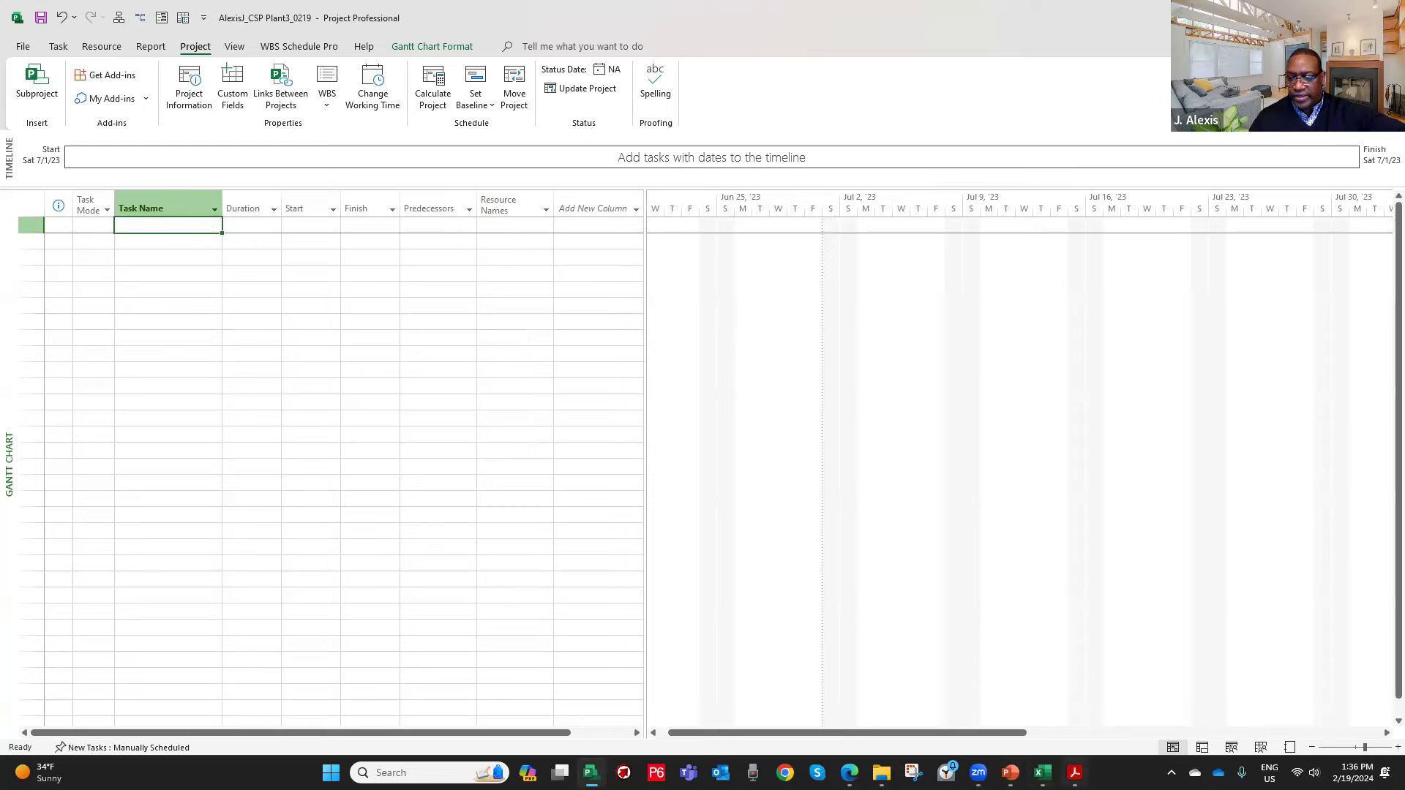
# Switch to the instructions PDF and read the template notes and the Step 2 instructions on entering, outlining, linking and constraining tasks.
pyautogui.click(1074, 772)
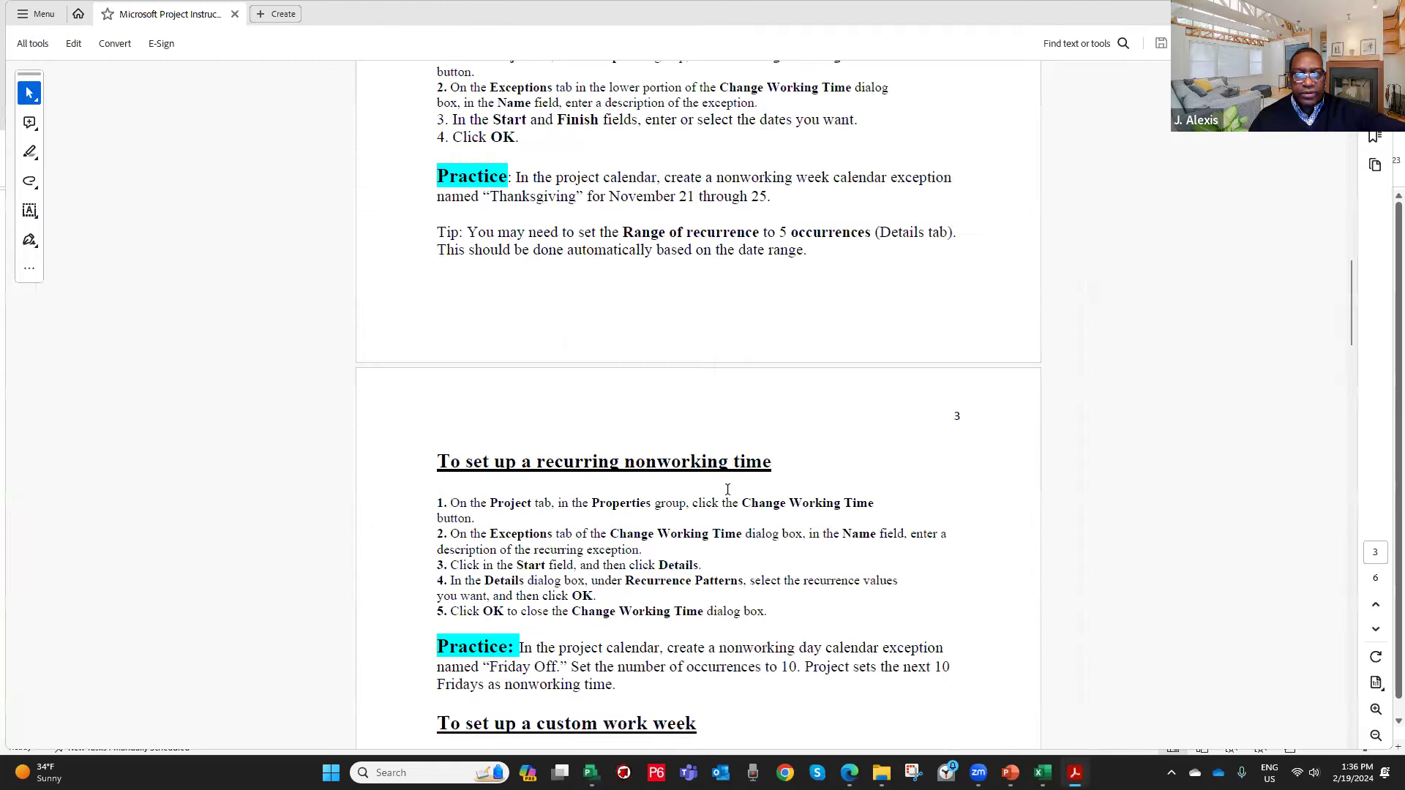
pyautogui.scroll(-10, 733, 366)
pyautogui.scroll(-4, 730, 370)
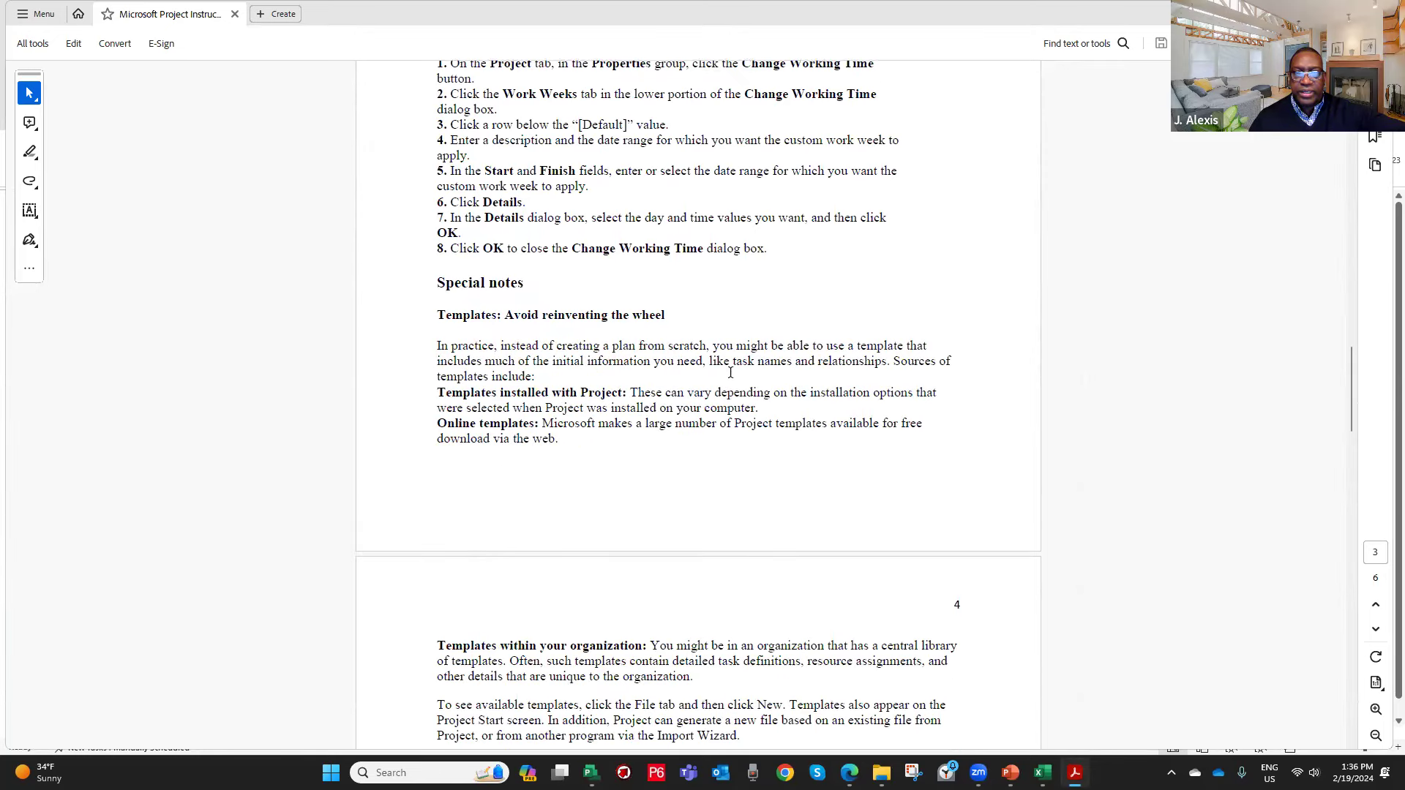
pyautogui.scroll(-3, 730, 374)
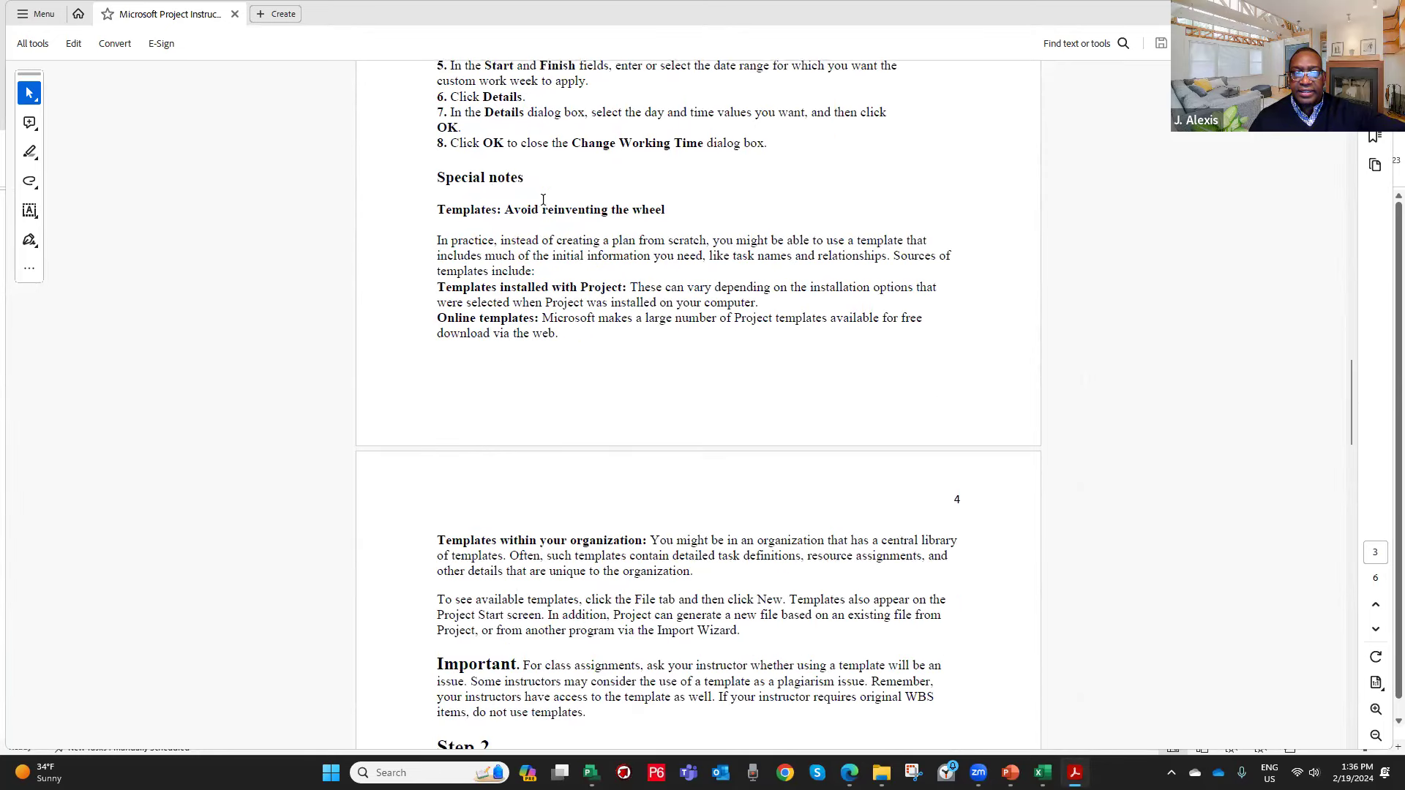
pyautogui.scroll(1, 582, 293)
pyautogui.scroll(-7, 590, 300)
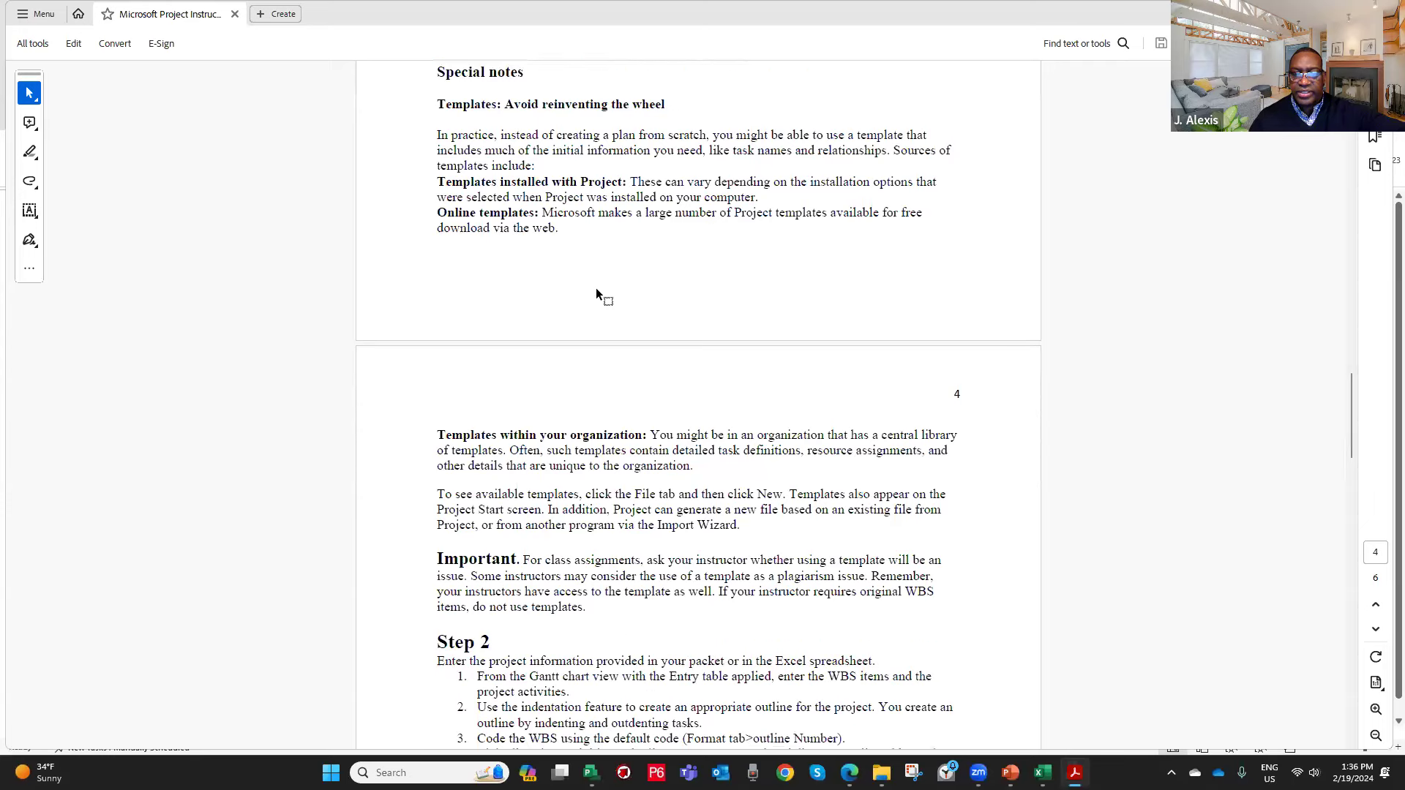
pyautogui.scroll(-5, 607, 275)
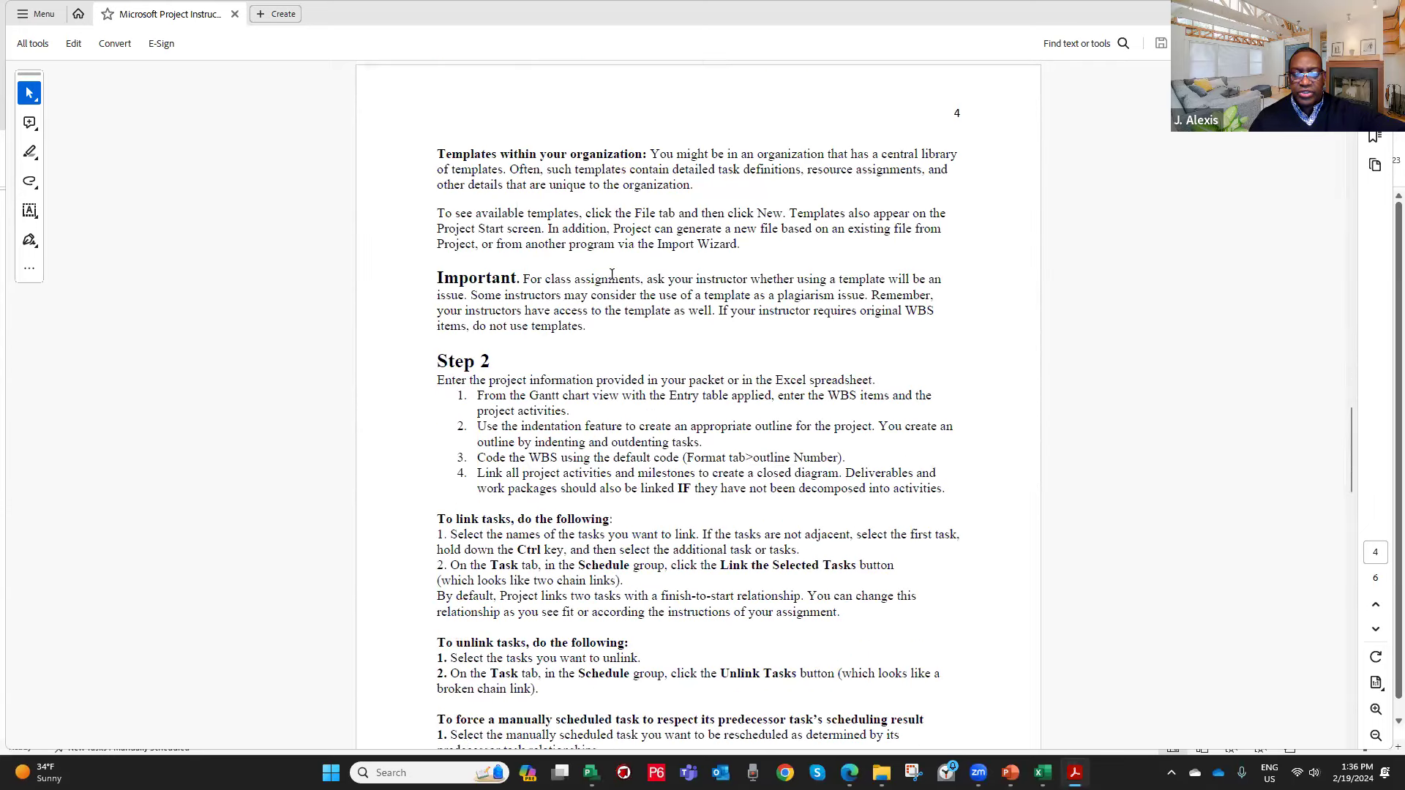
pyautogui.scroll(-7, 611, 275)
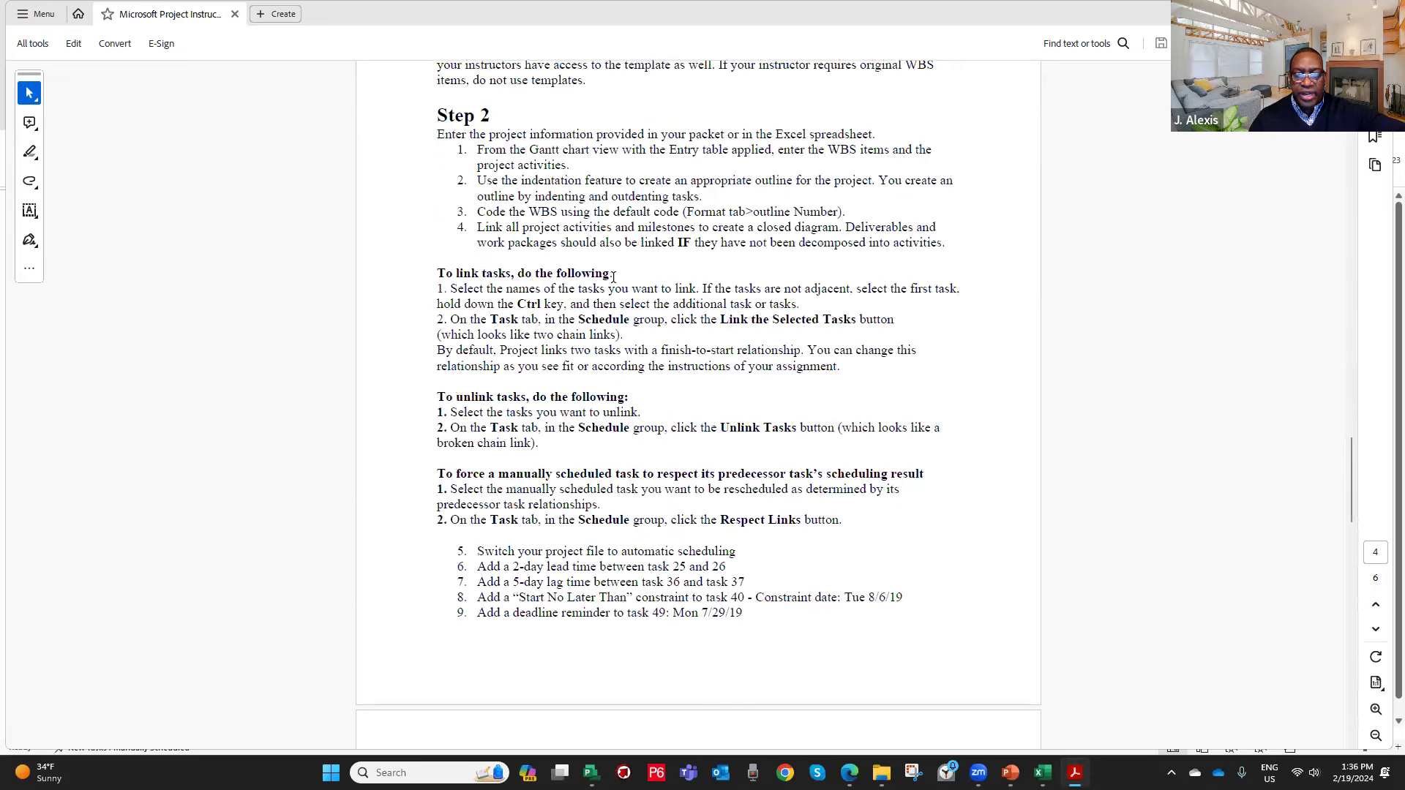
pyautogui.scroll(-14, 614, 286)
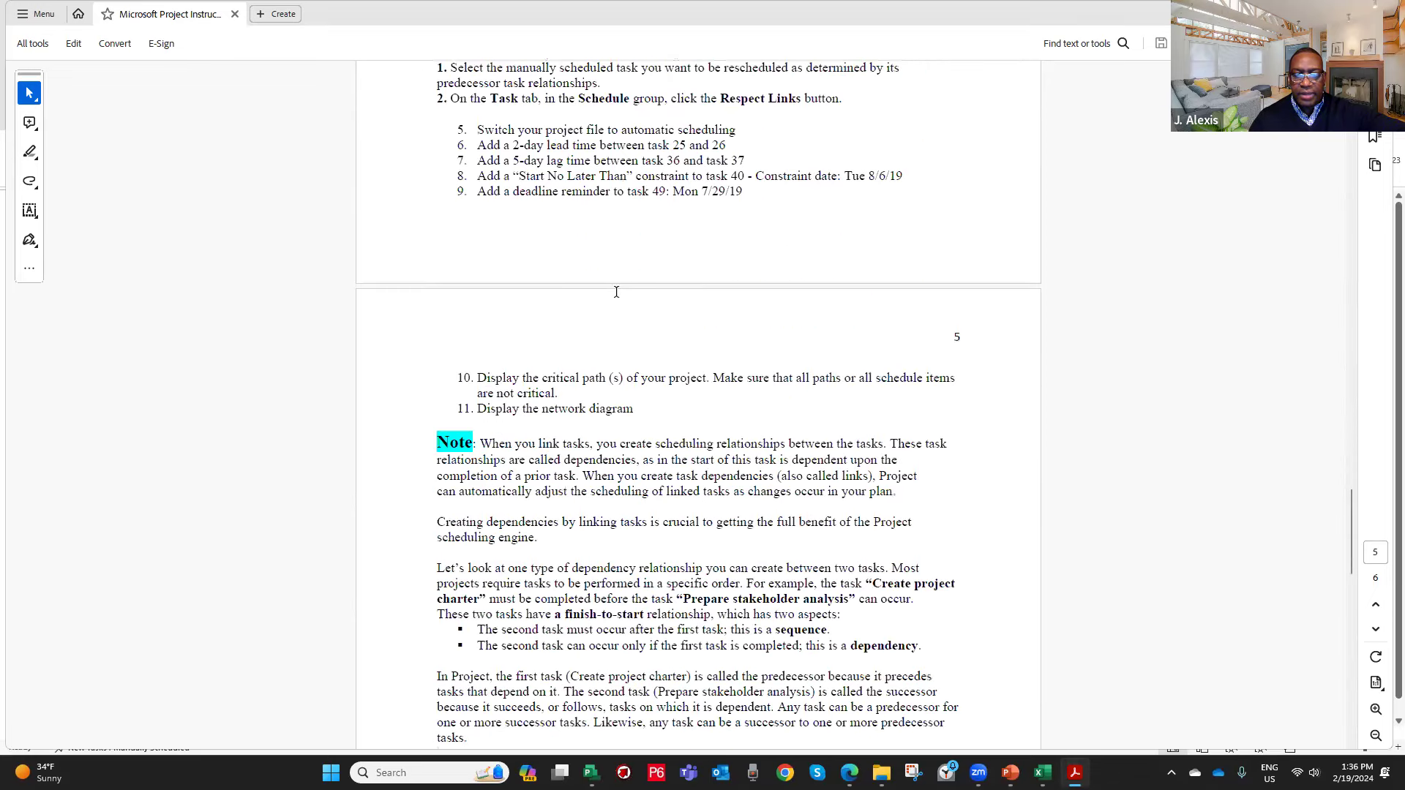
pyautogui.scroll(-3, 617, 306)
pyautogui.scroll(7, 743, 446)
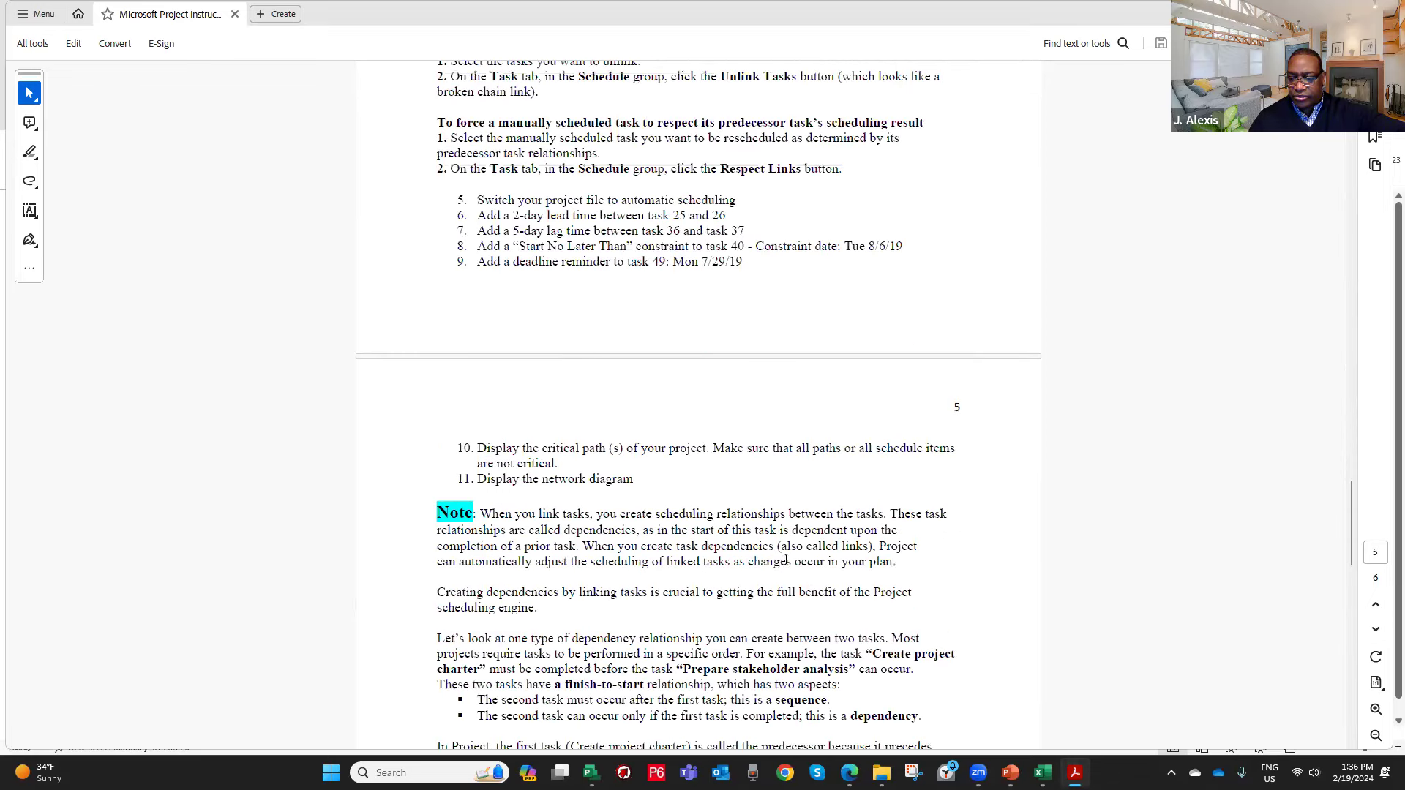
# Read the instructions on displaying the critical path and network diagram, and the note on linking tasks and dependencies.
pyautogui.scroll(3, 882, 676)
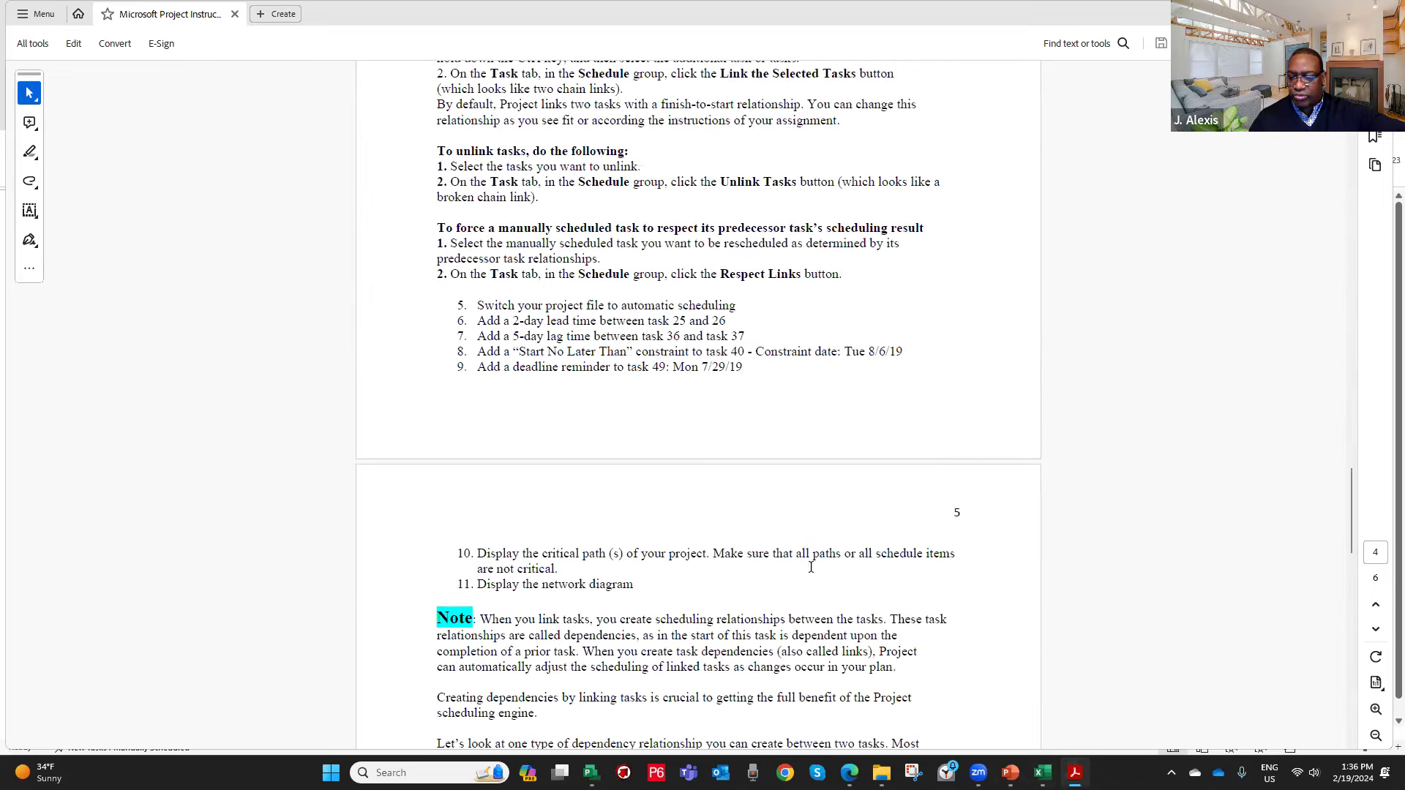
pyautogui.scroll(-3, 766, 545)
pyautogui.scroll(-4, 767, 542)
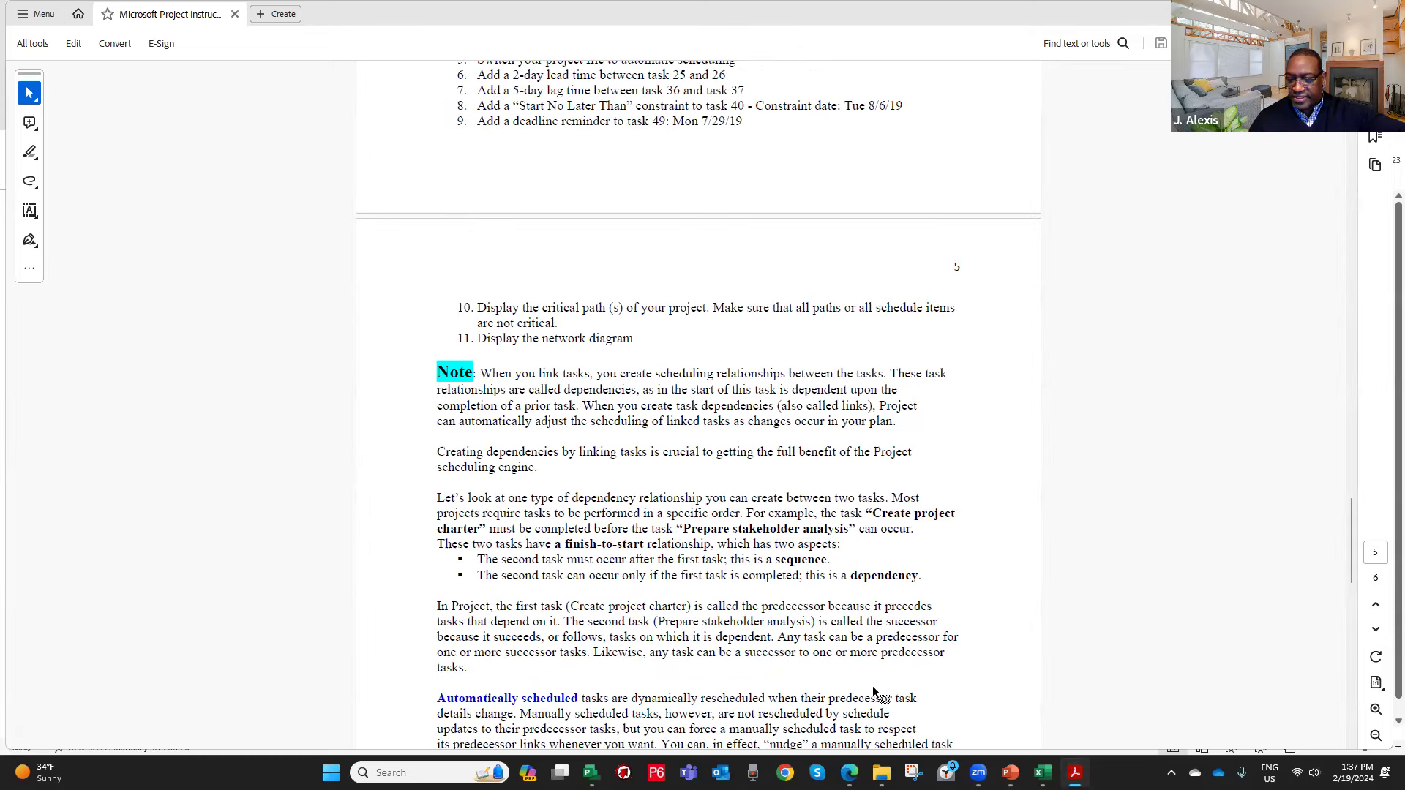
pyautogui.moveTo(1043, 772)
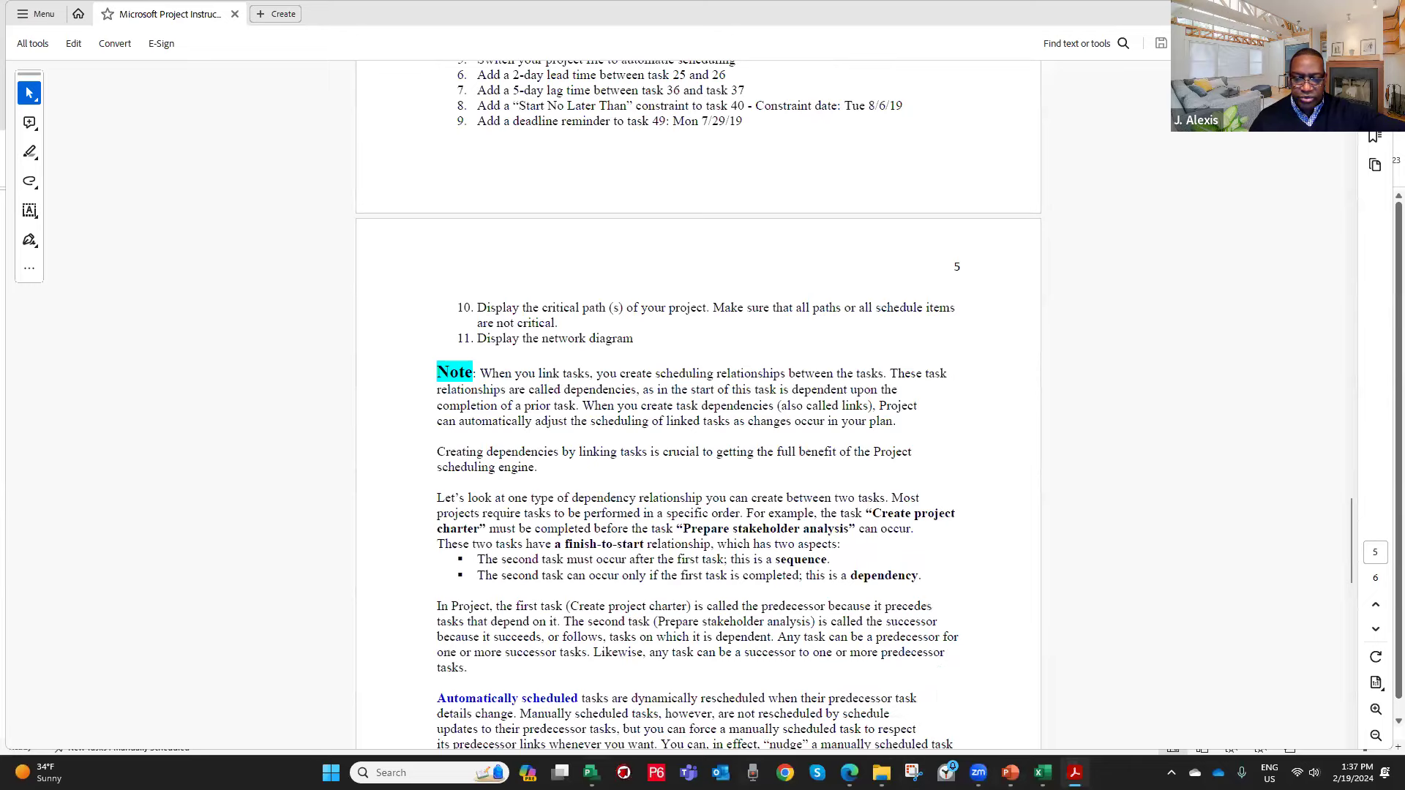
# Switch to Microsoft Project, open the working time settings for the Standard project calendar, and deny the meeting recording request.
pyautogui.click(591, 773)
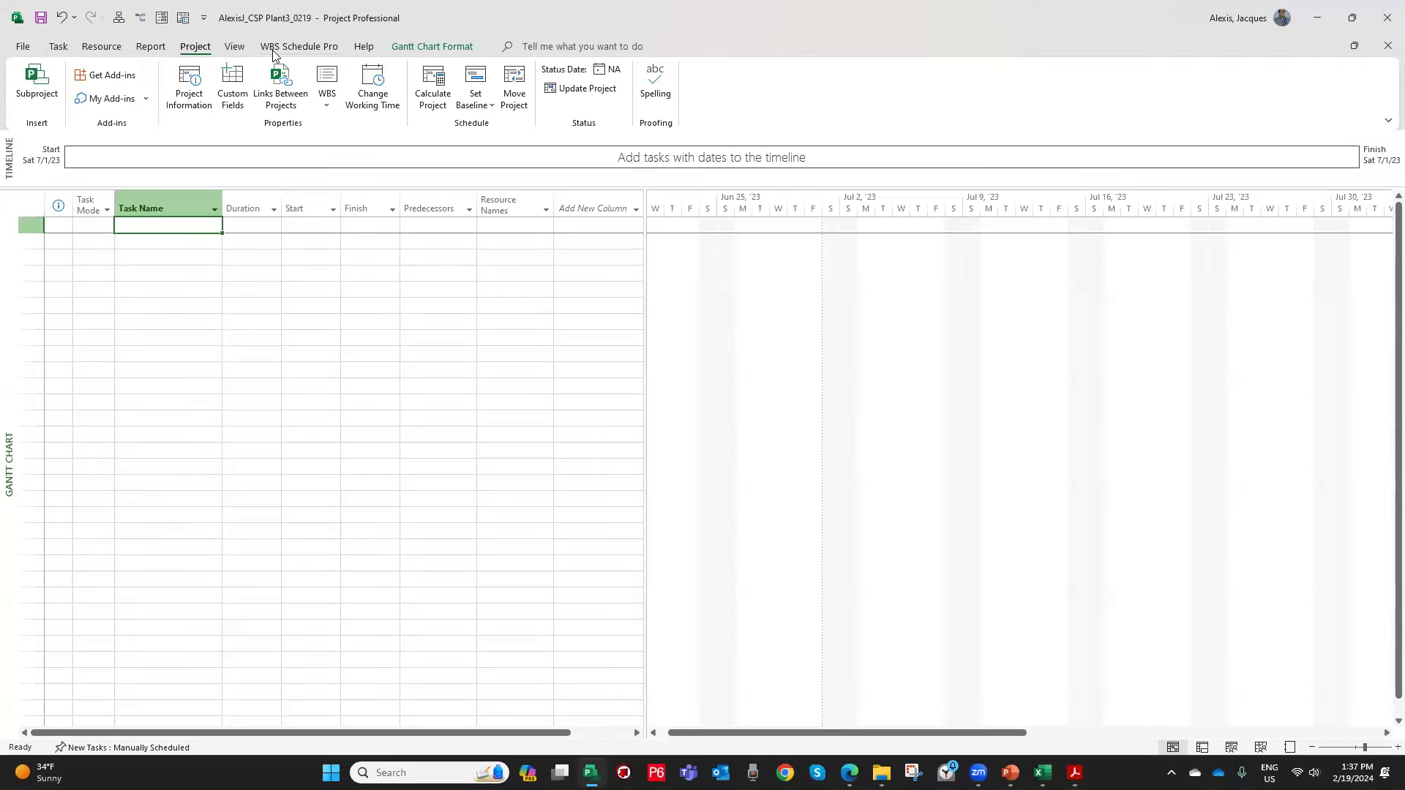
pyautogui.click(367, 77)
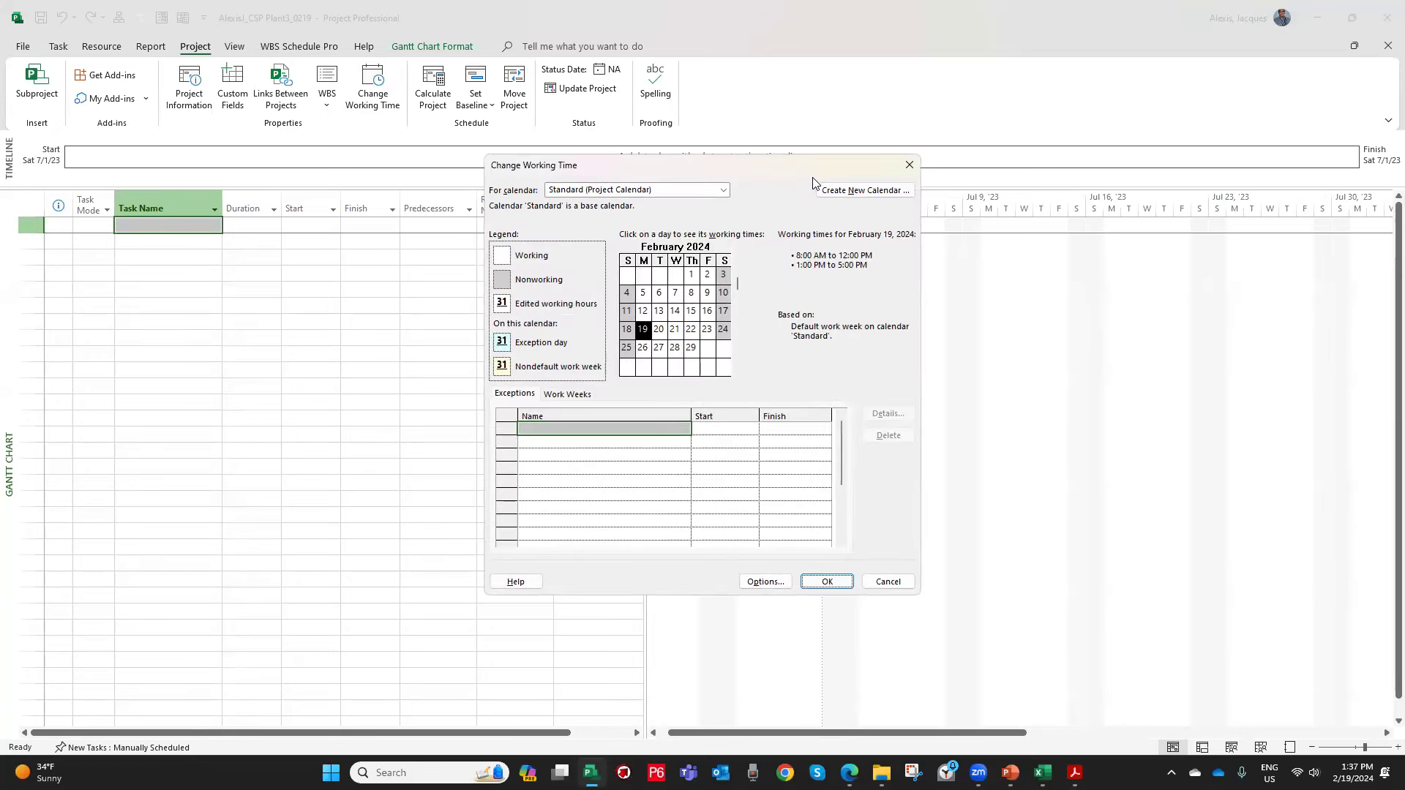
pyautogui.moveTo(798, 165); pyautogui.dragTo(686, 138)
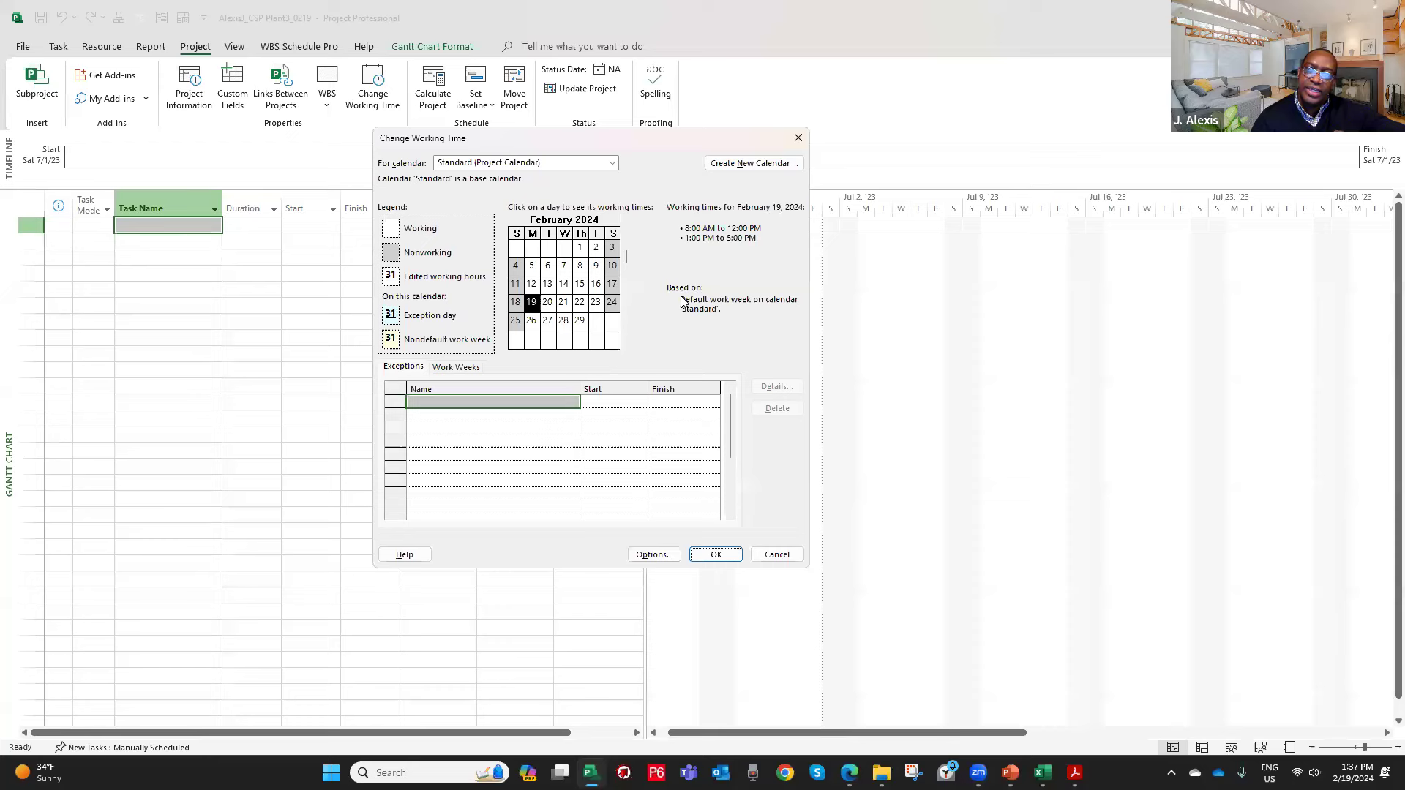
pyautogui.click(808, 67)
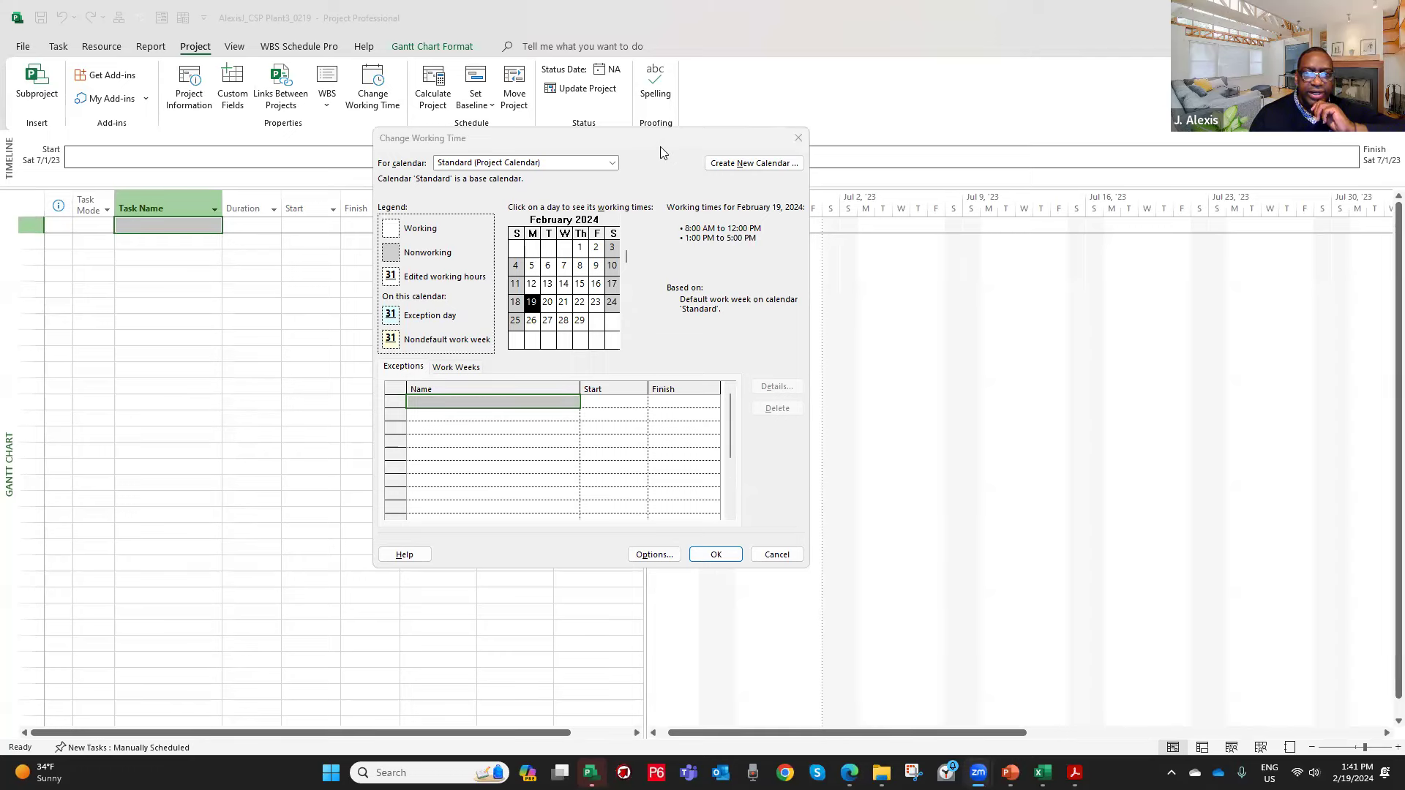
pyautogui.moveTo(667, 145); pyautogui.dragTo(687, 143)
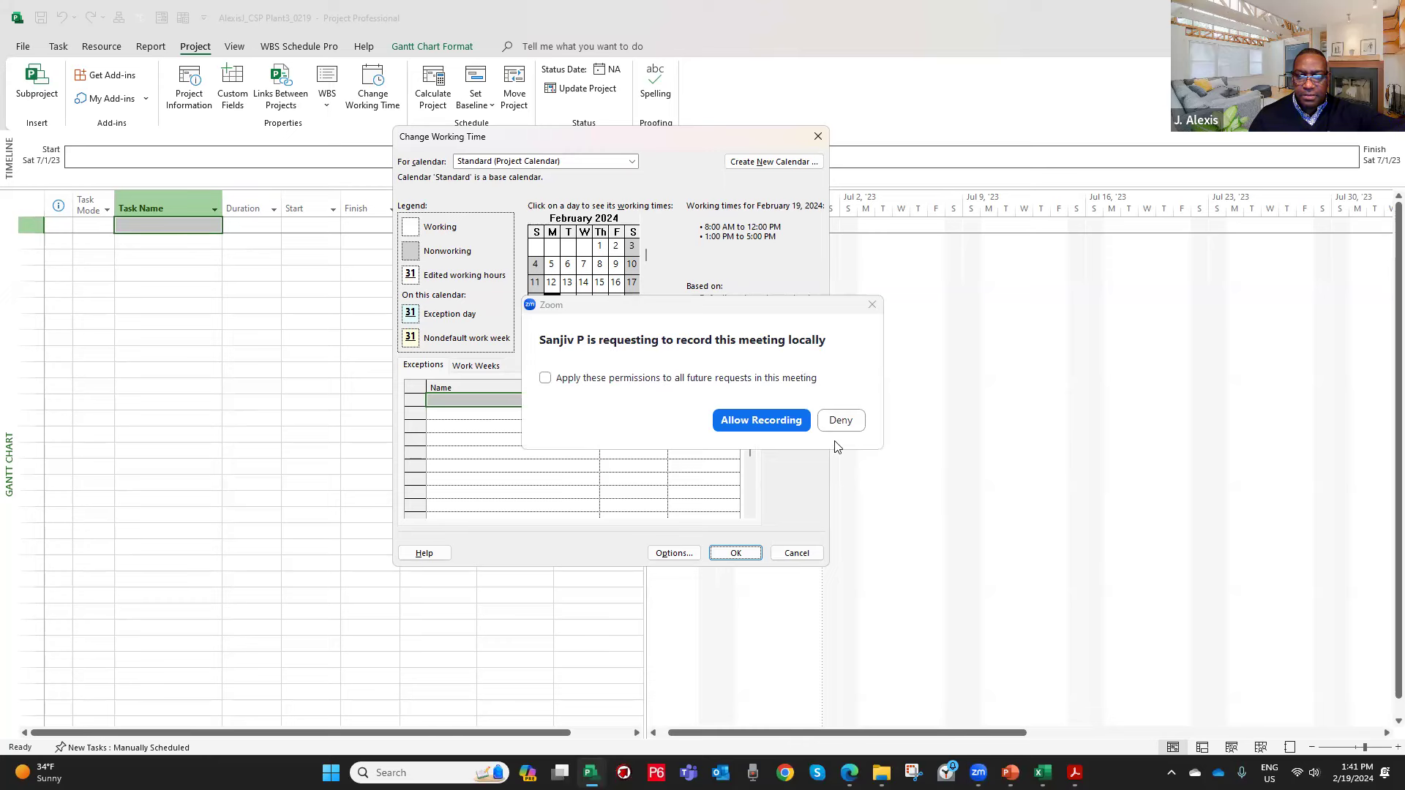
pyautogui.click(839, 421)
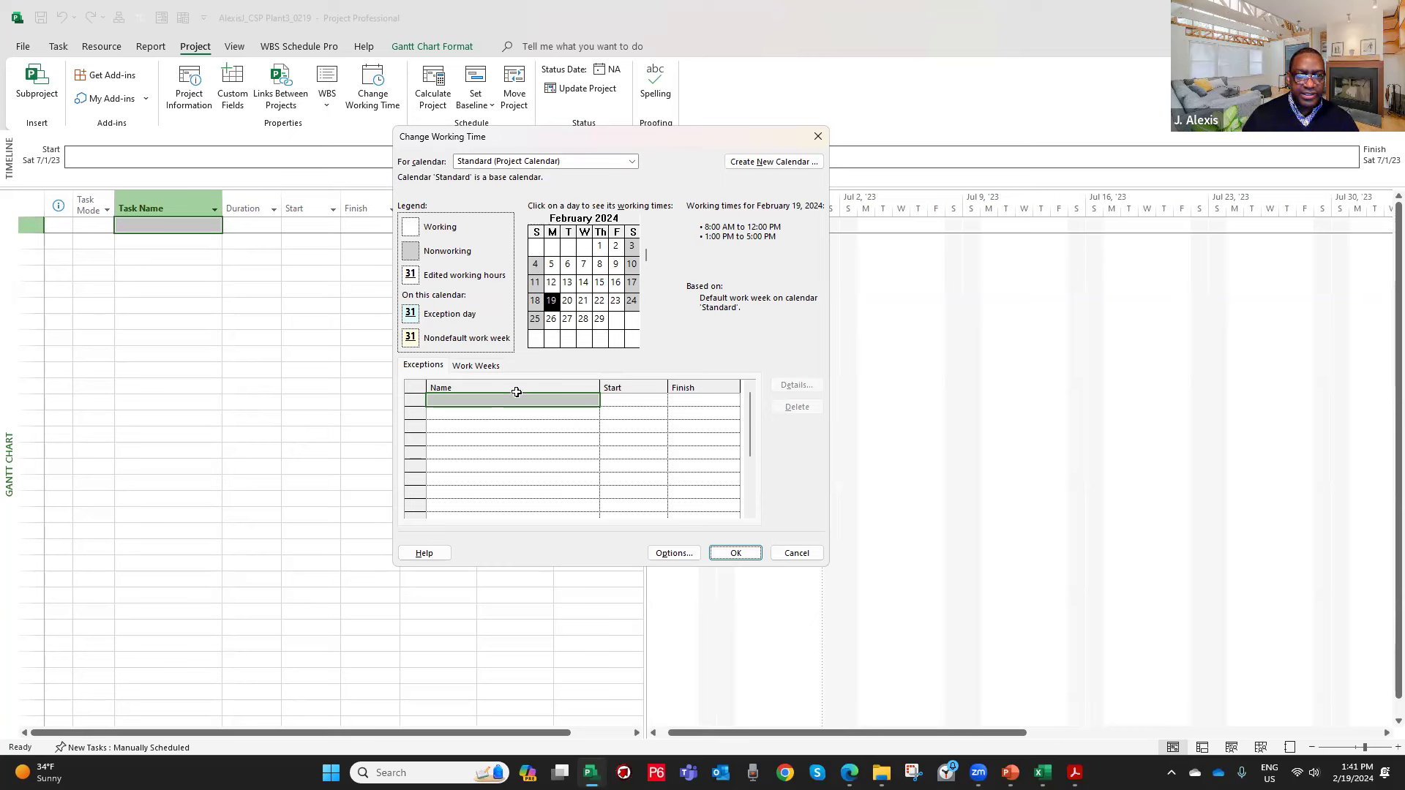
# Add an exception named Thanksgiving to the Standard calendar with a start date of 11/25/2024.
pyautogui.click(468, 402)
pyautogui.write('Thanksgiving')
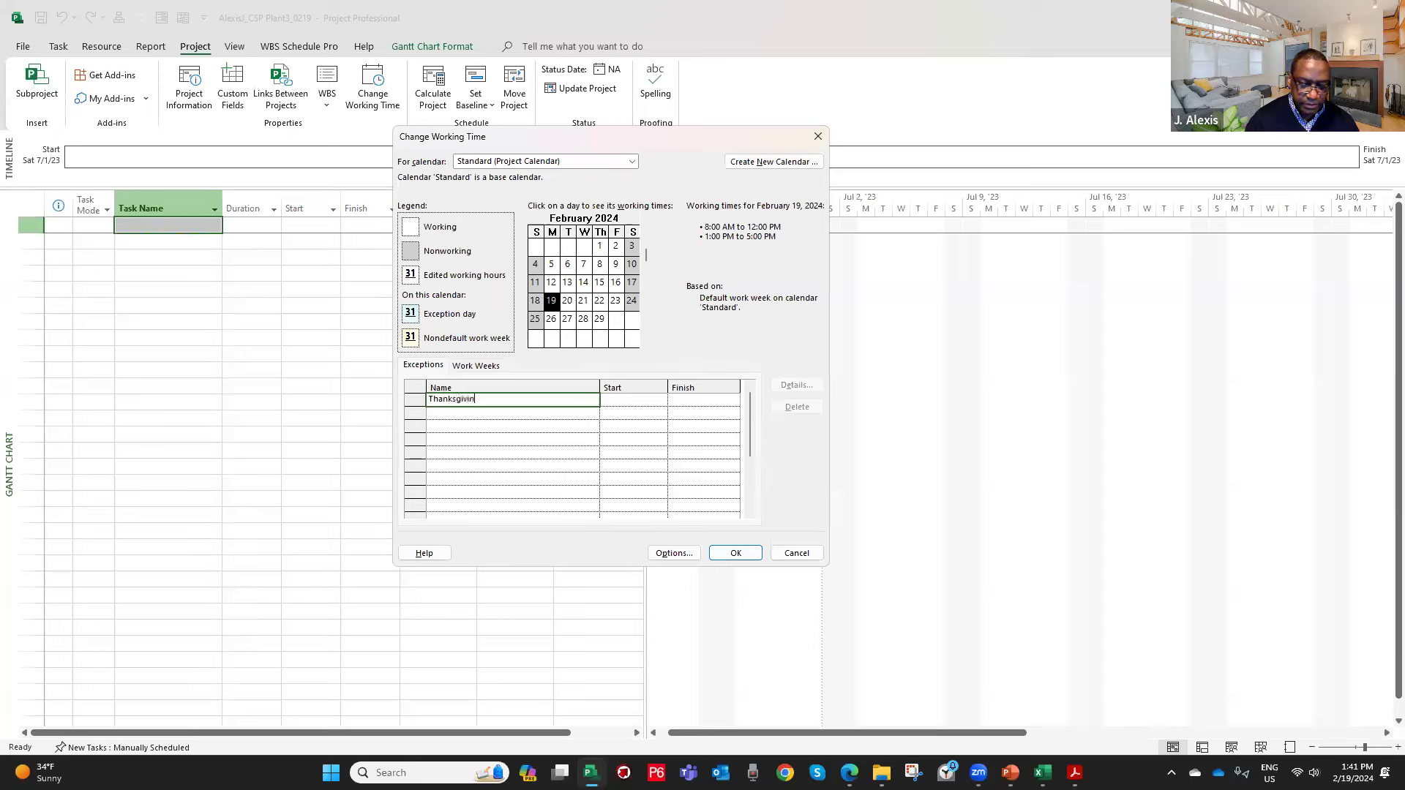
pyautogui.click(627, 399)
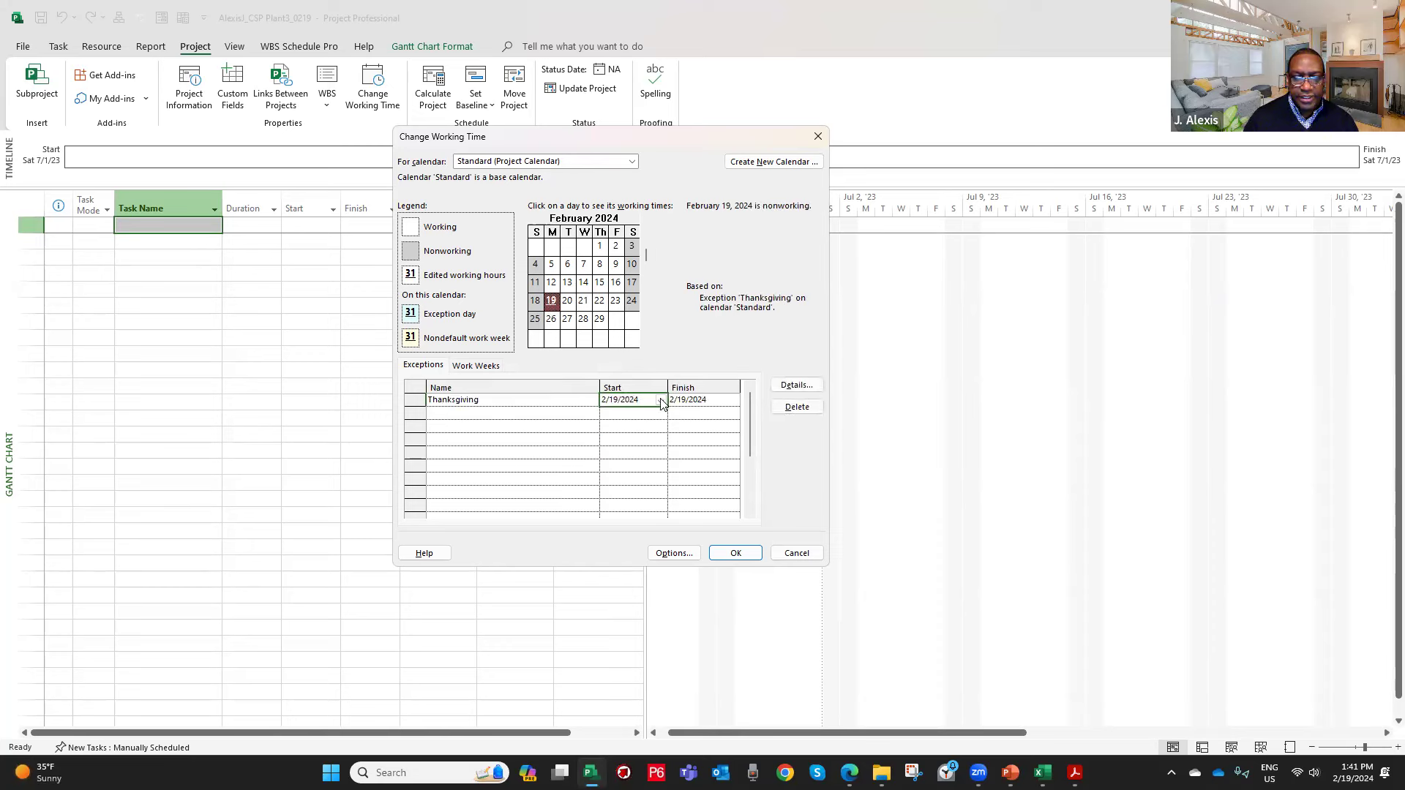
pyautogui.click(660, 400)
pyautogui.click(657, 417)
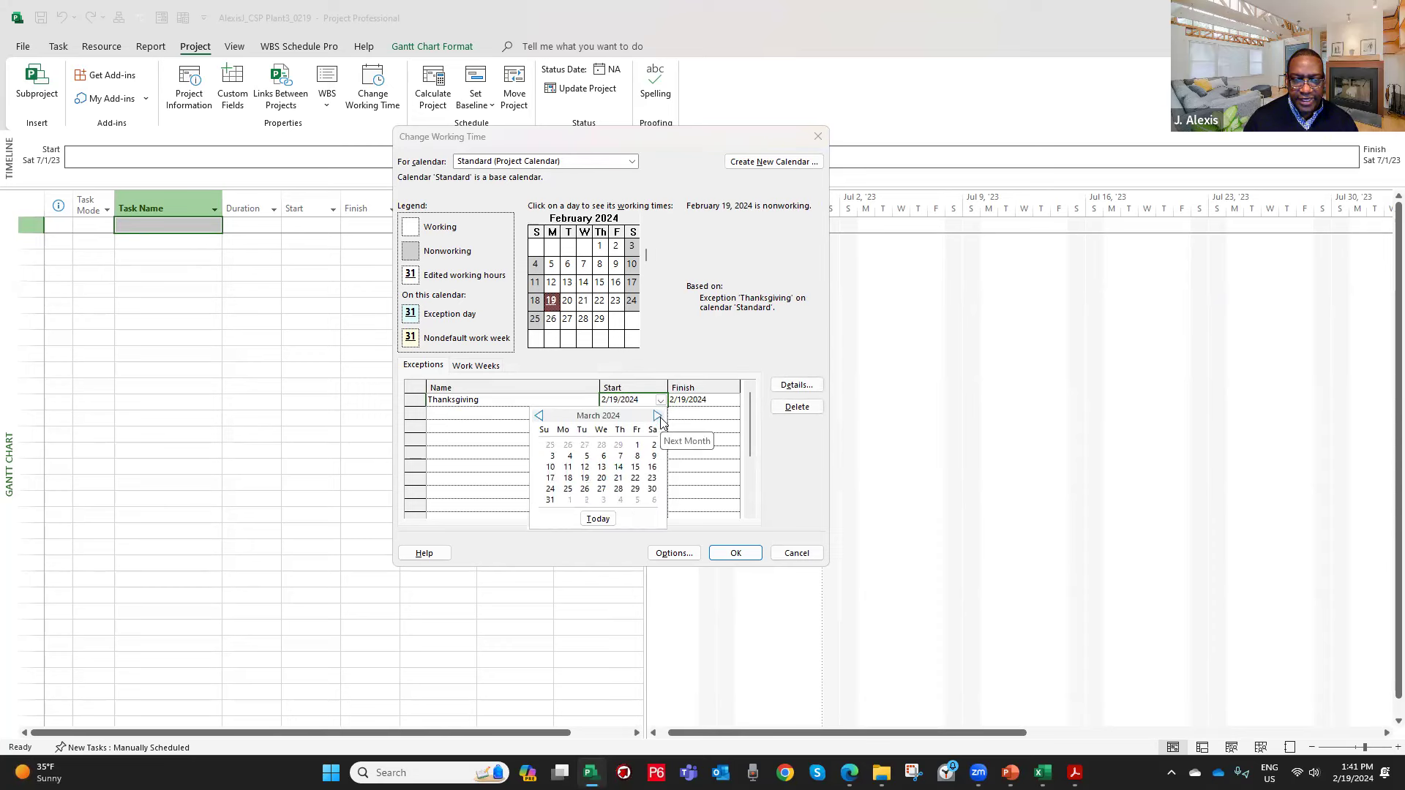
pyautogui.click(657, 417)
pyautogui.click(657, 416)
pyautogui.click(657, 416)
pyautogui.click(657, 416)
pyautogui.click(657, 416)
pyautogui.click(657, 417)
pyautogui.click(657, 416)
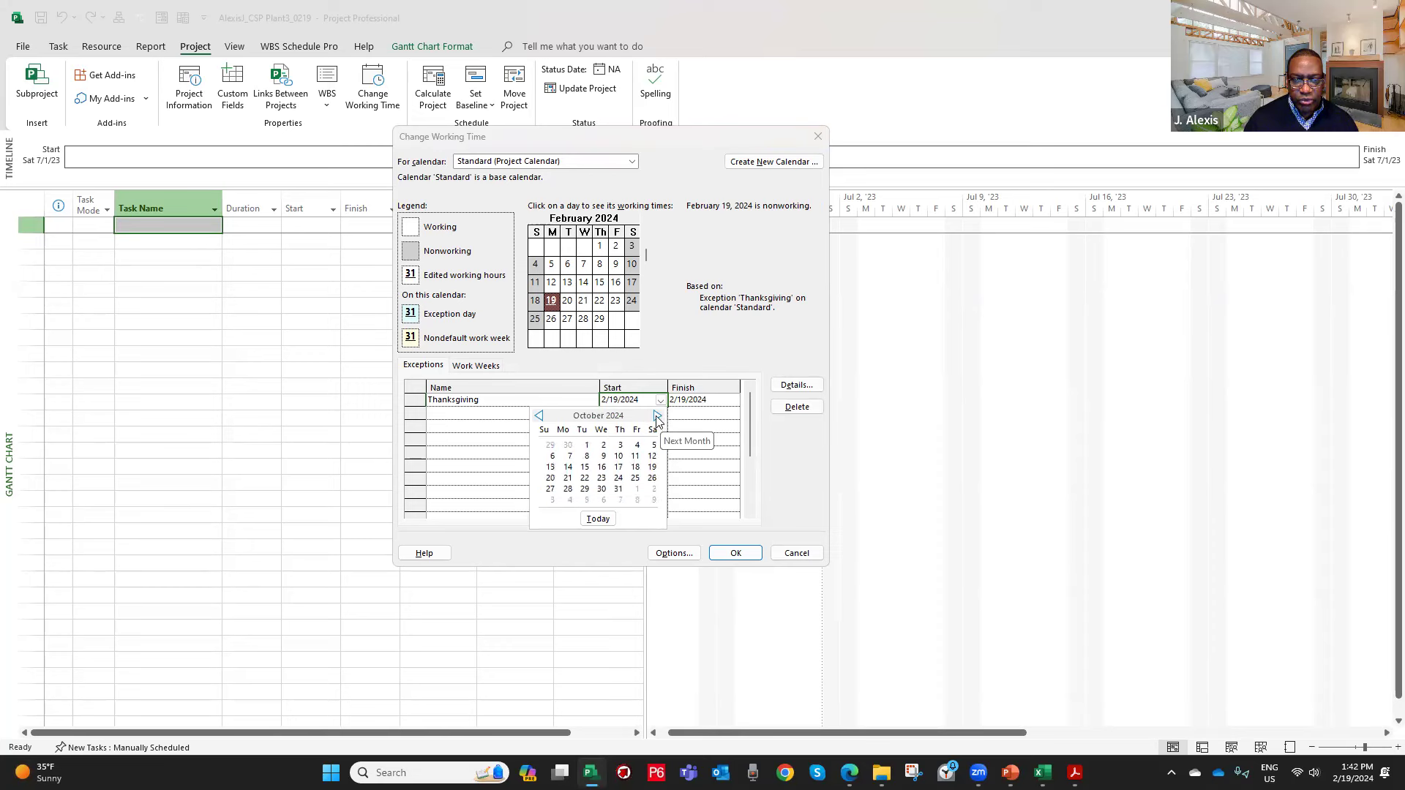
pyautogui.click(657, 416)
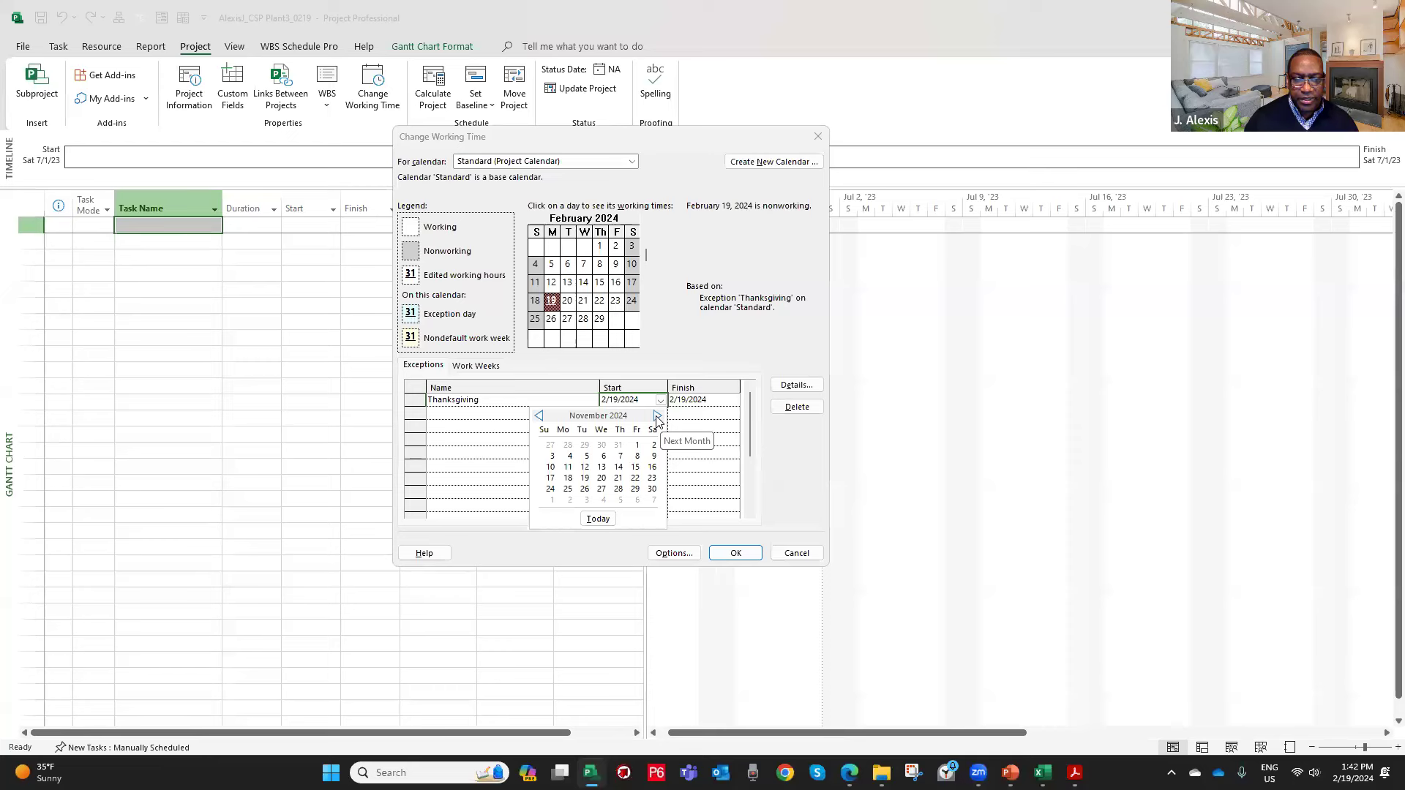
pyautogui.click(568, 489)
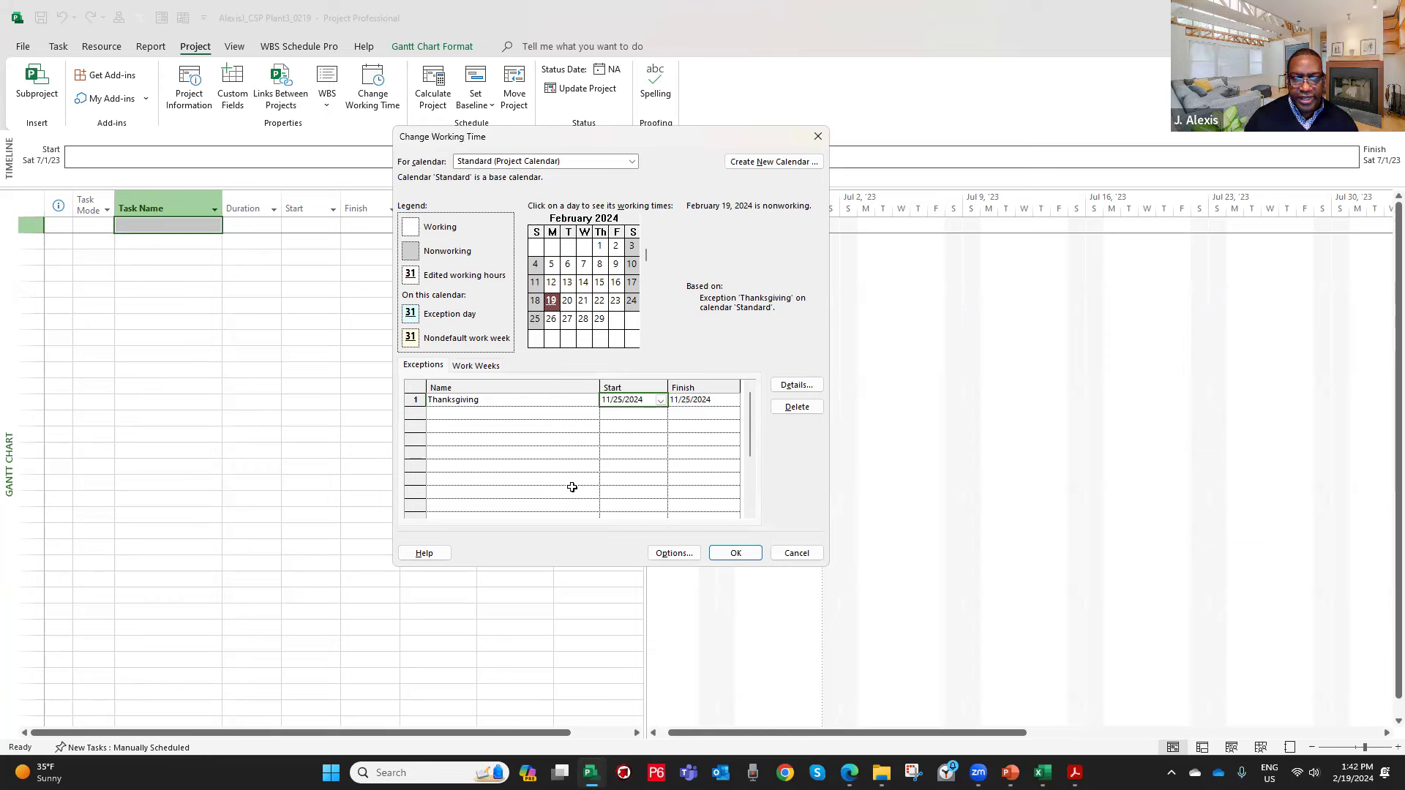
# Set the Thanksgiving exception's finish date to 11/29/2024.
pyautogui.click(727, 399)
pyautogui.click(733, 401)
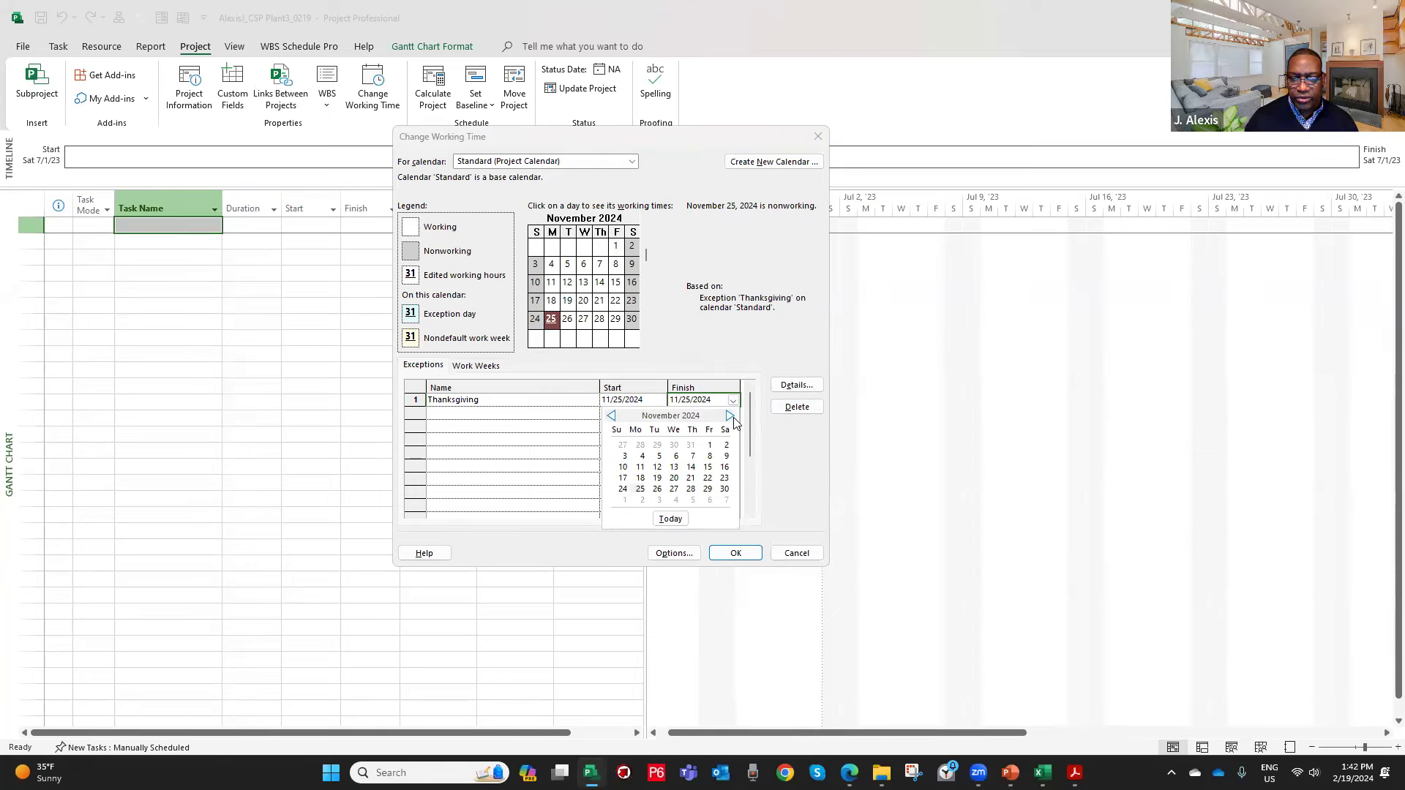
pyautogui.click(707, 488)
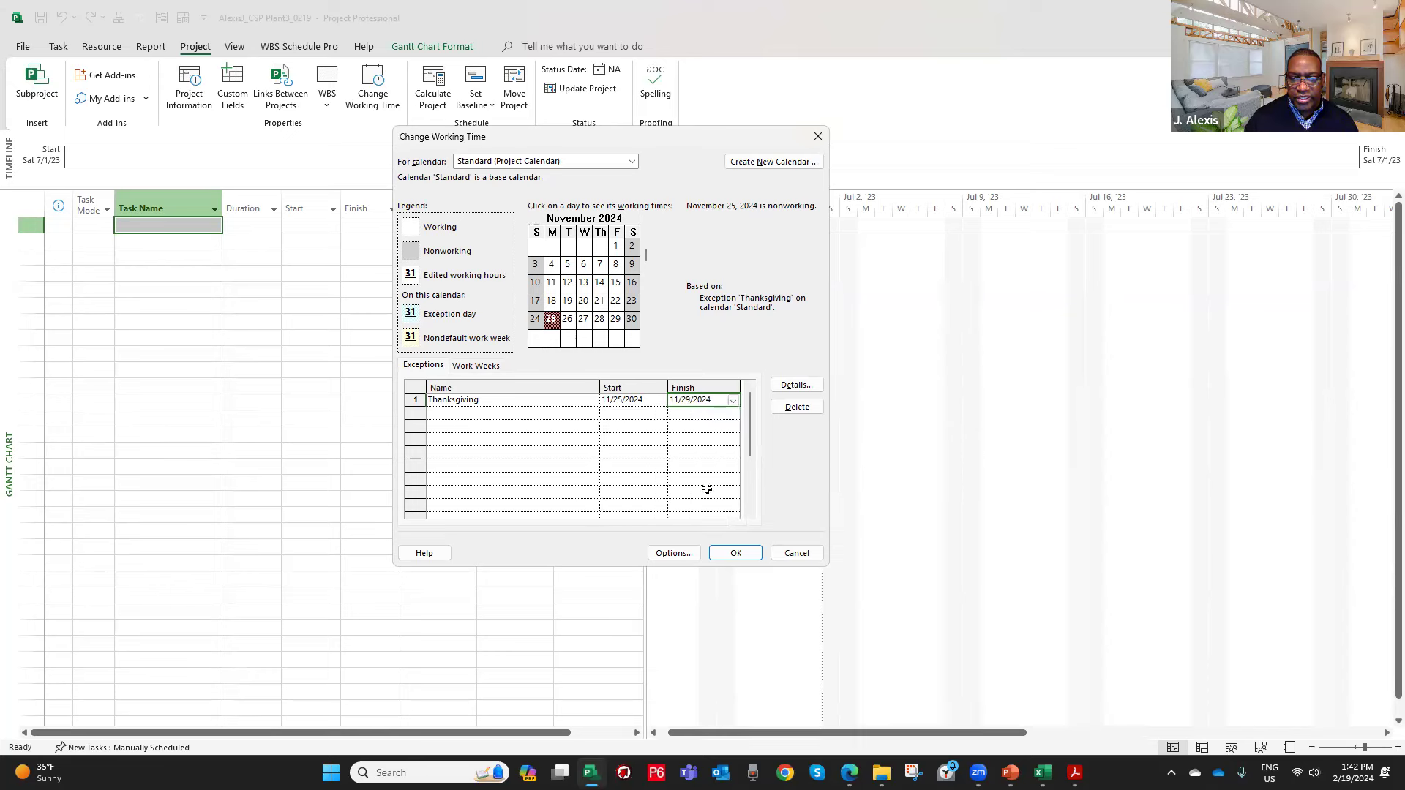
# In the Thanksgiving exception's details, set the recurrence range to end by Fri 11/29/2024, and accept the working time changes.
pyautogui.click(802, 390)
pyautogui.click(802, 390)
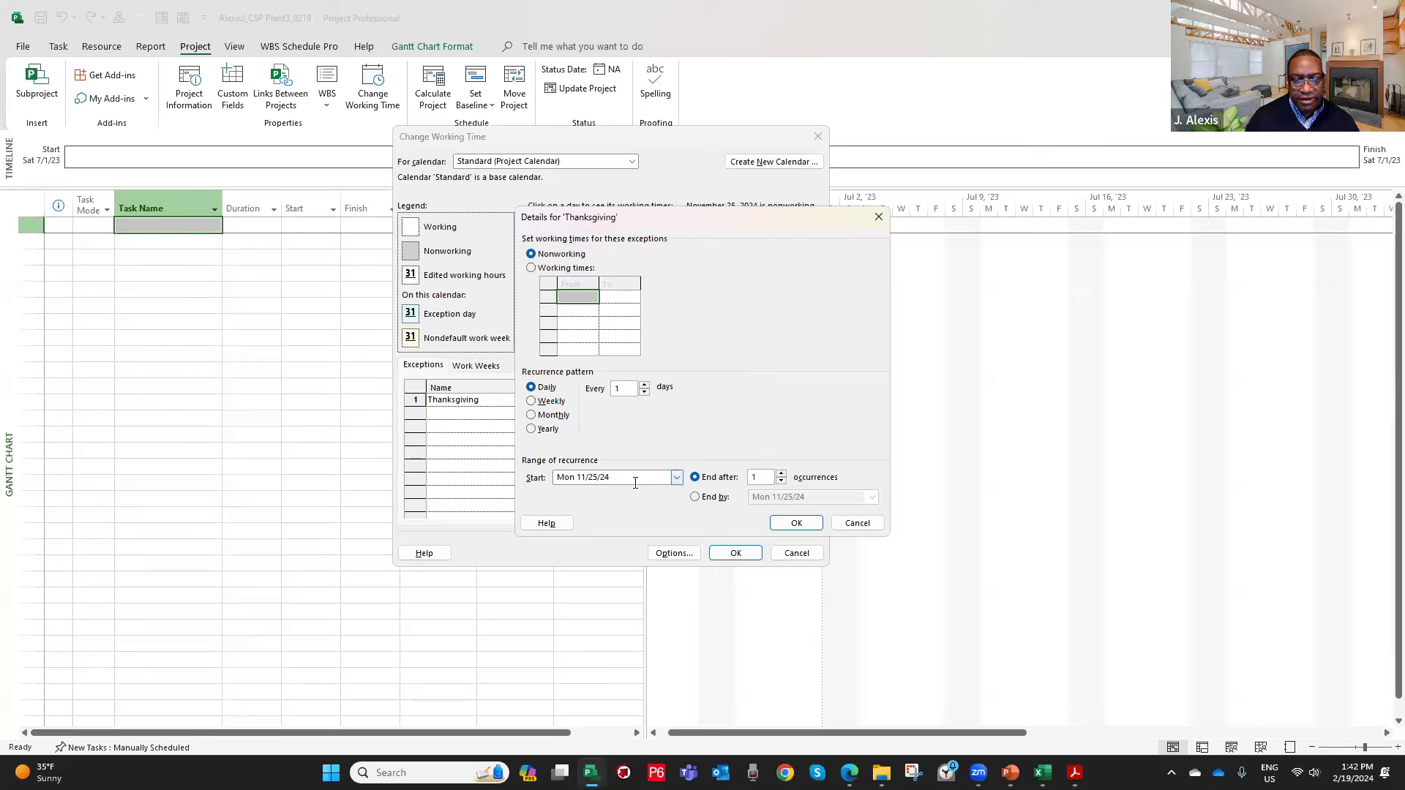
pyautogui.click(704, 498)
pyautogui.click(873, 497)
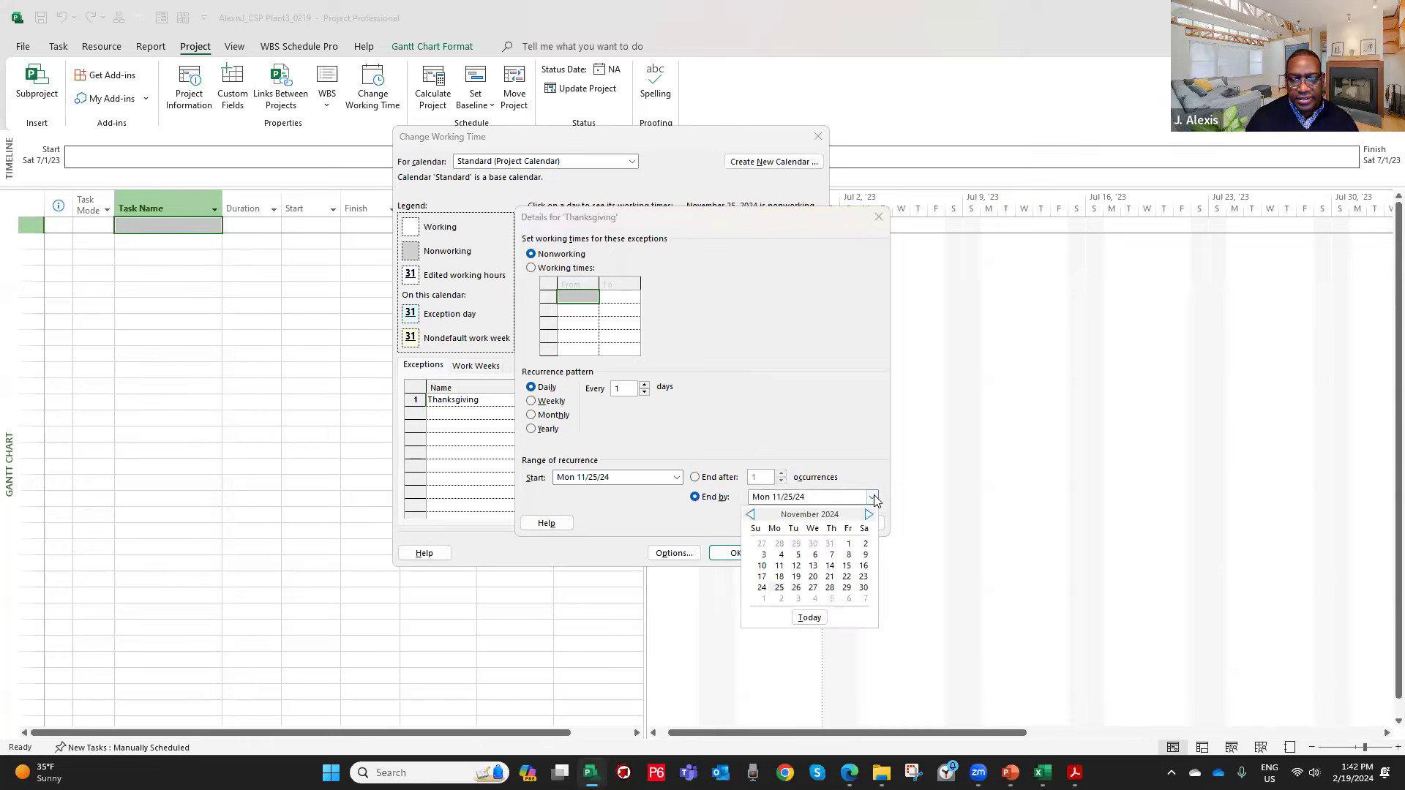
pyautogui.click(846, 588)
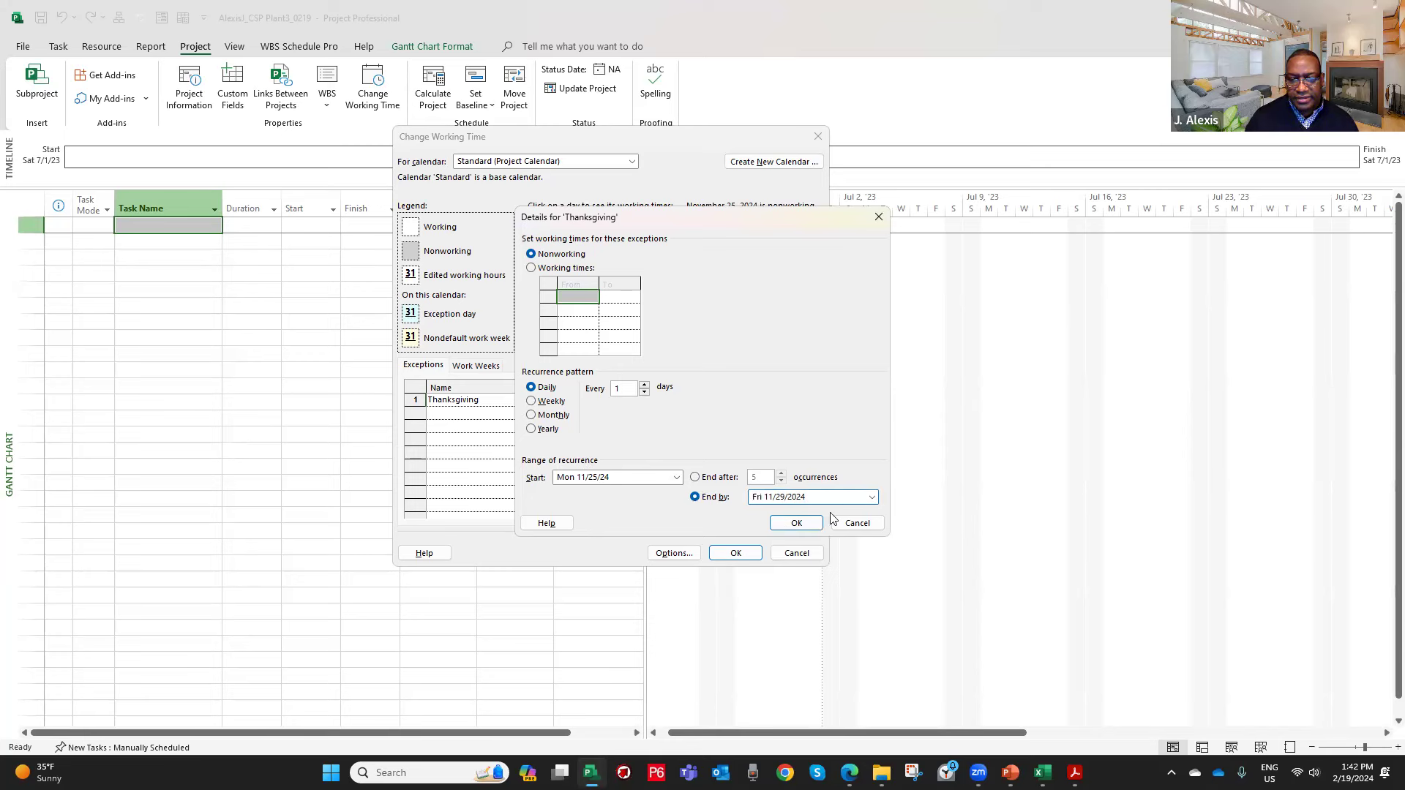
pyautogui.click(803, 525)
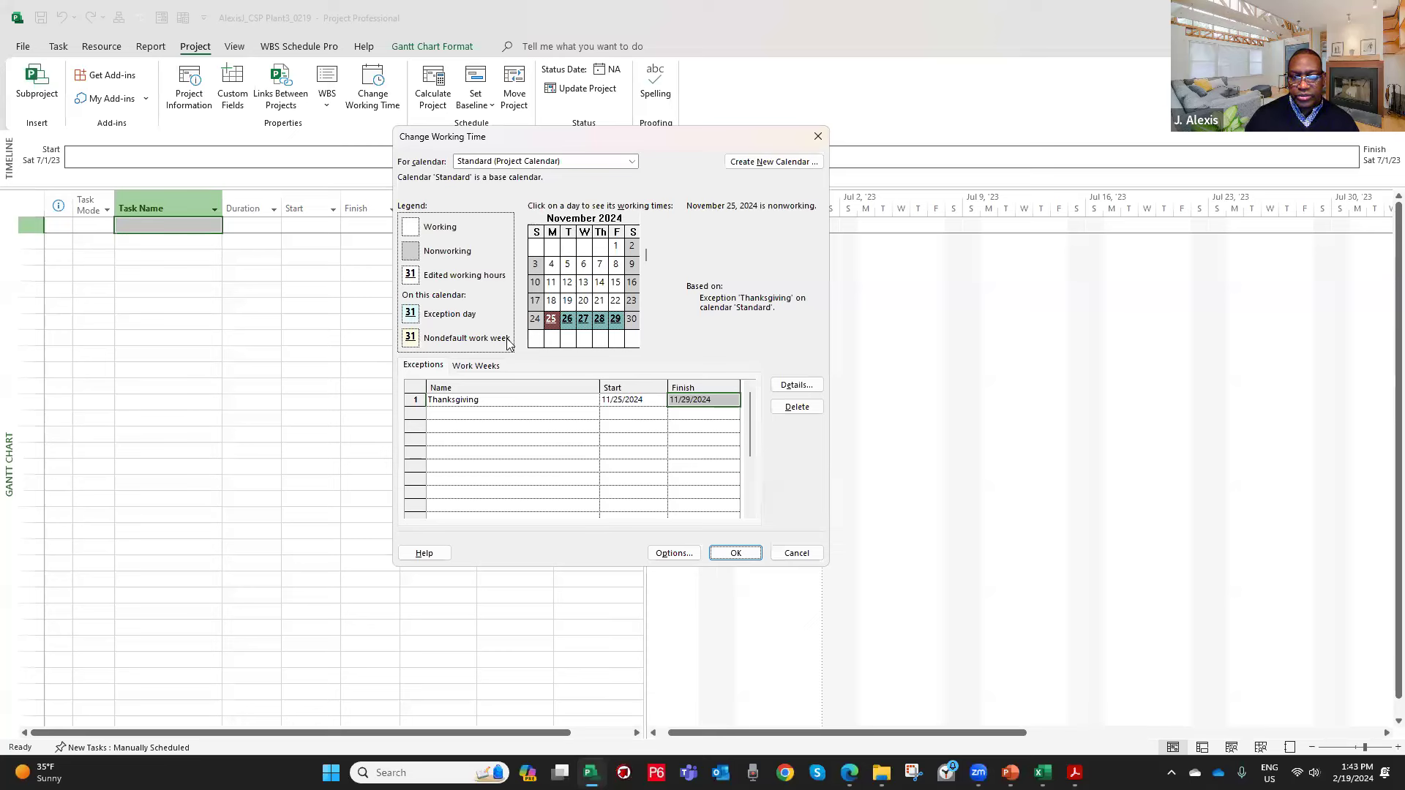
pyautogui.click(736, 553)
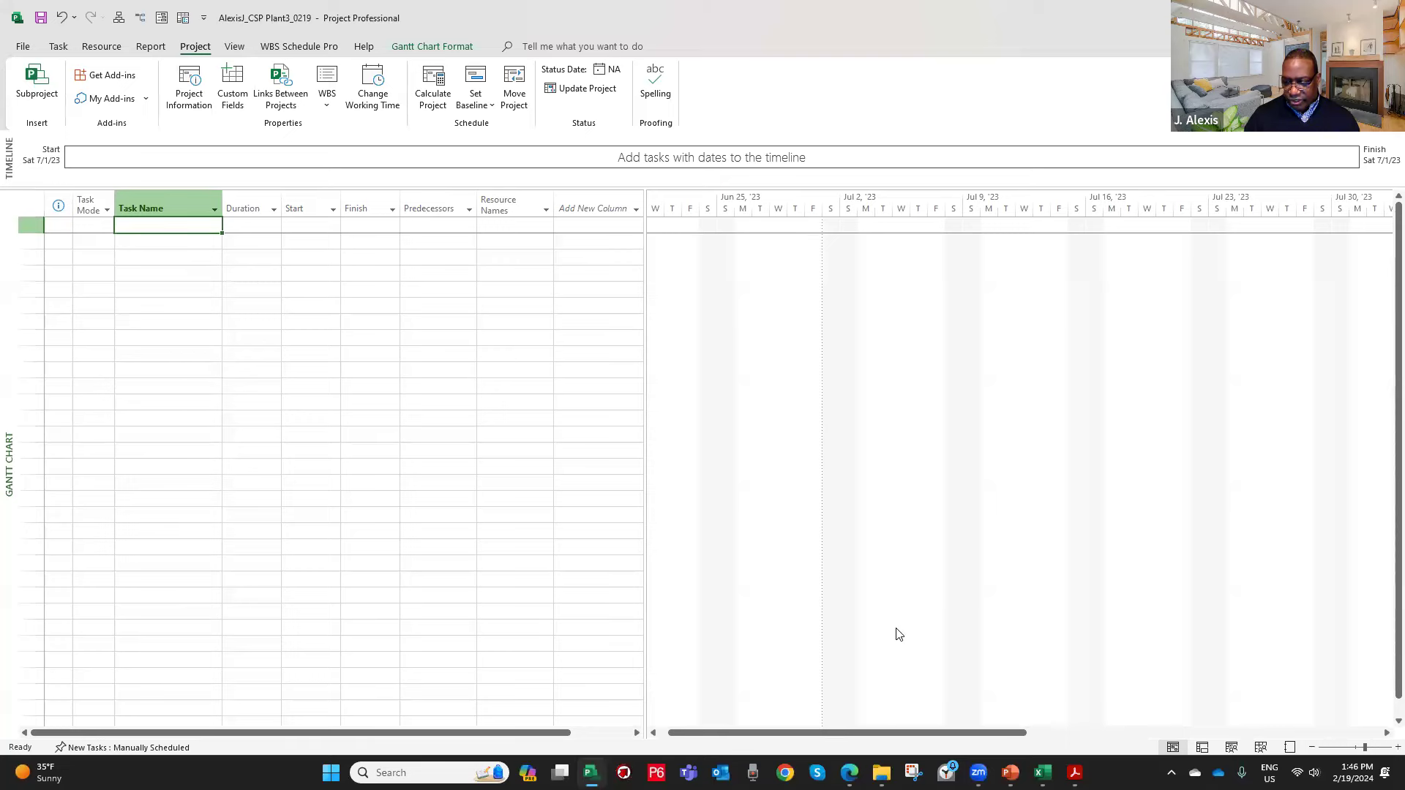
# Switch to the Excel project data file and shorten the title in cell B1 to "Concentrating Solar Power Plant".
pyautogui.click(1042, 772)
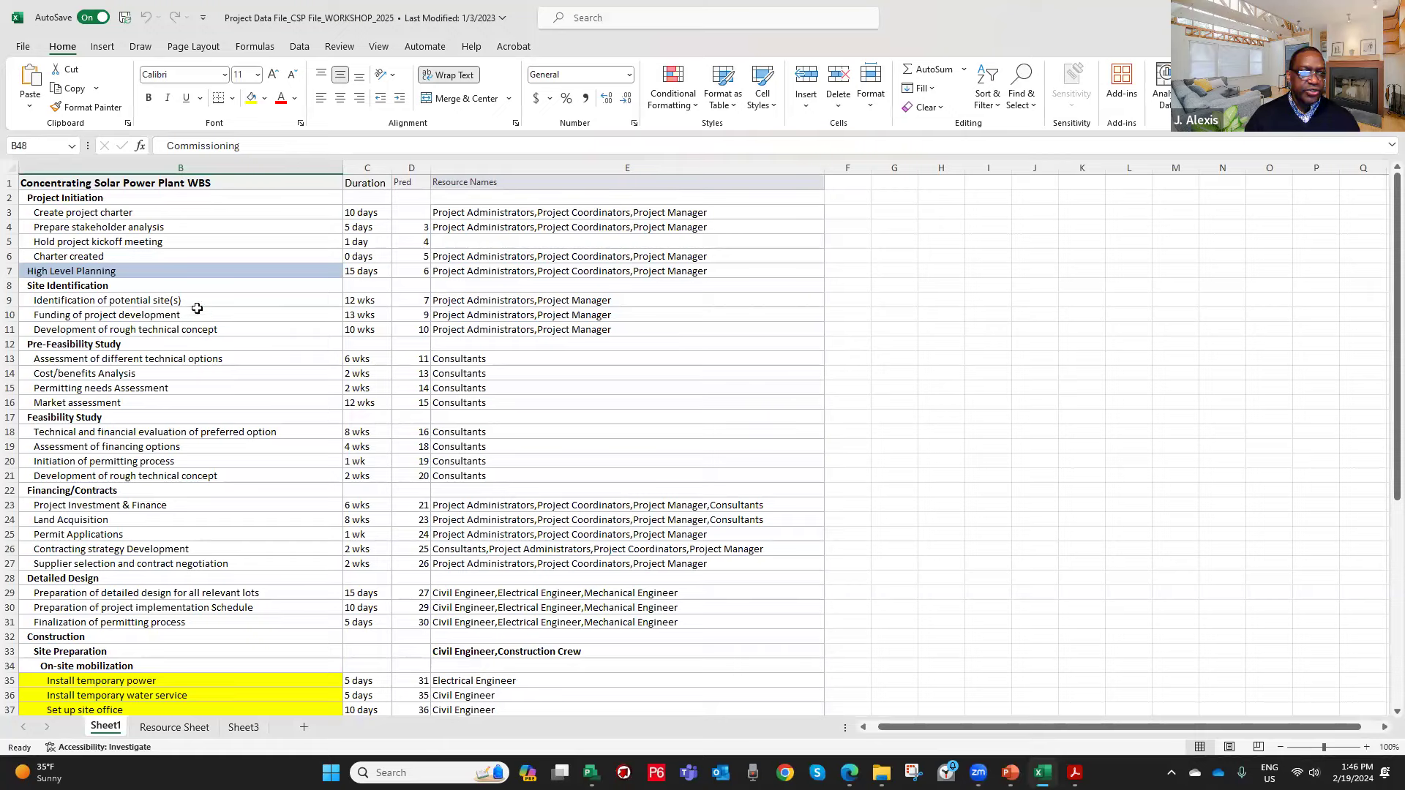
pyautogui.click(111, 188)
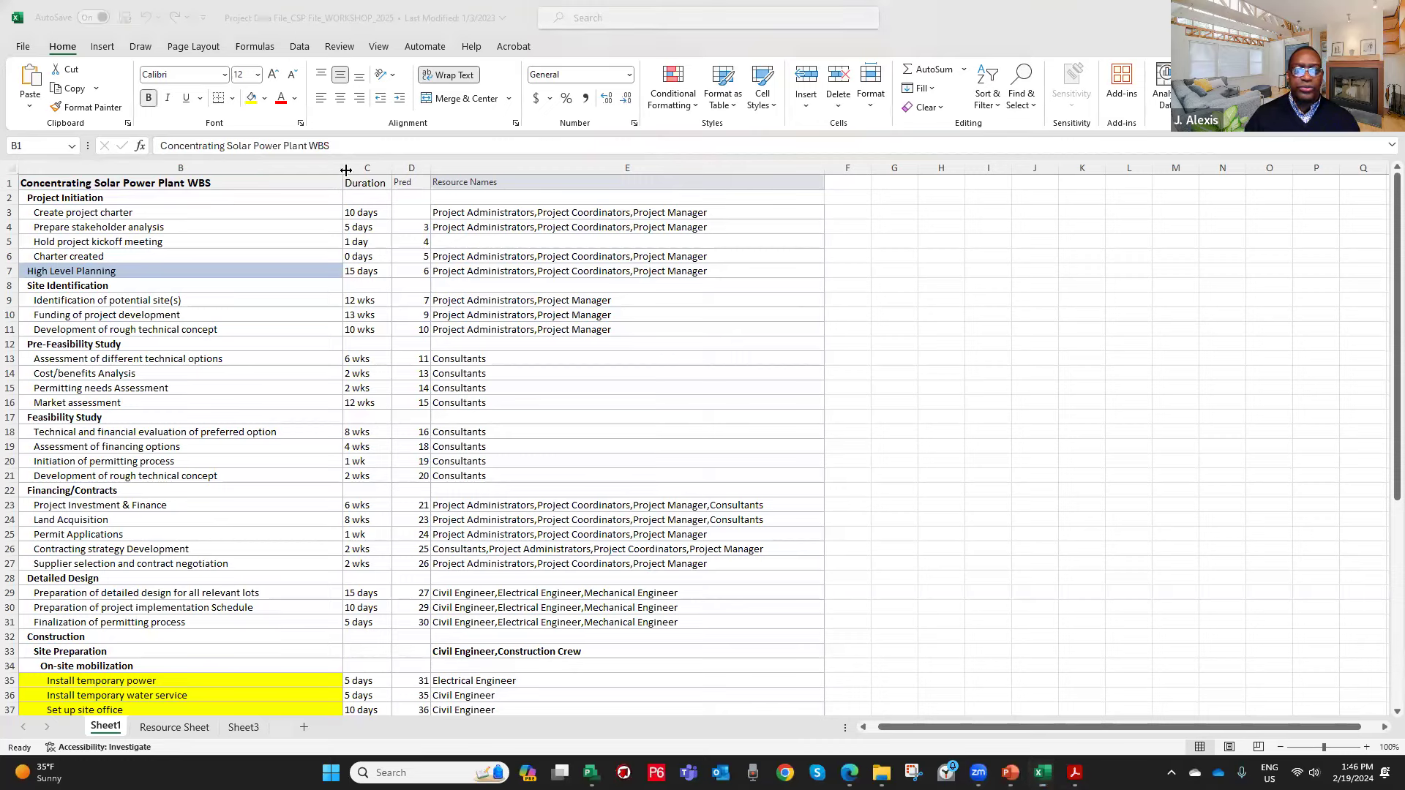
pyautogui.doubleClick(227, 183)
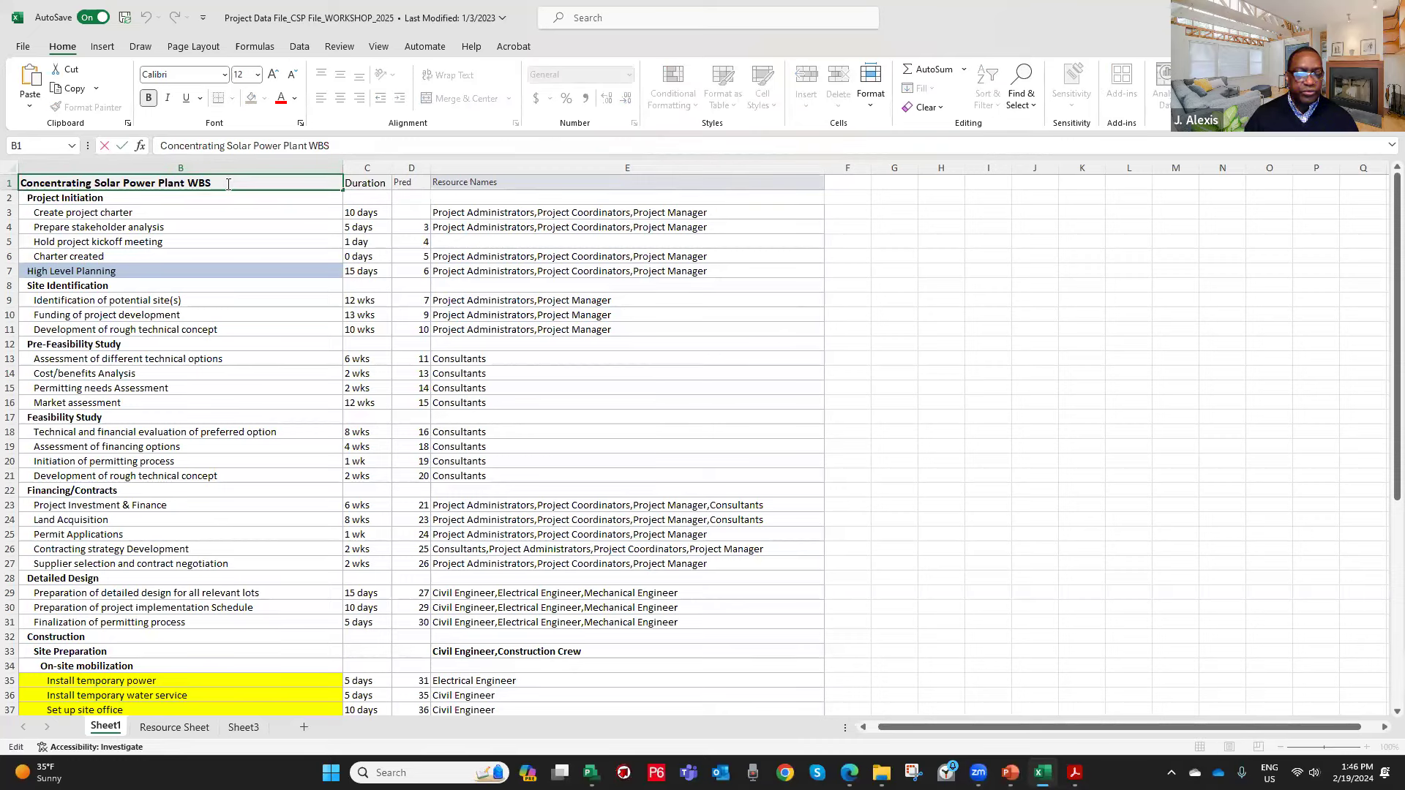
pyautogui.press('BackSpace')
pyautogui.press('BackSpace')
pyautogui.press('BackSpace')
pyautogui.press('BackSpace')
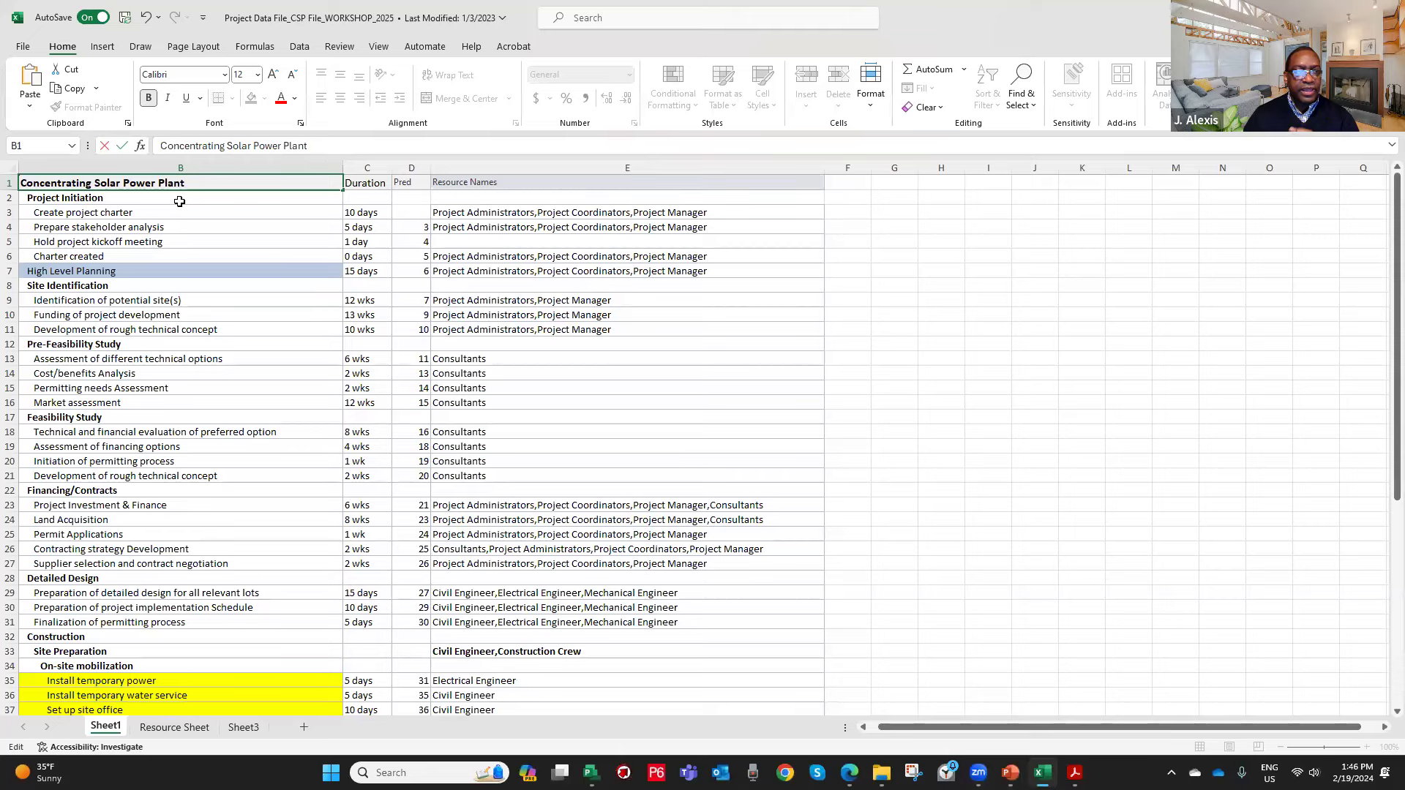
pyautogui.click(179, 202)
pyautogui.click(189, 183)
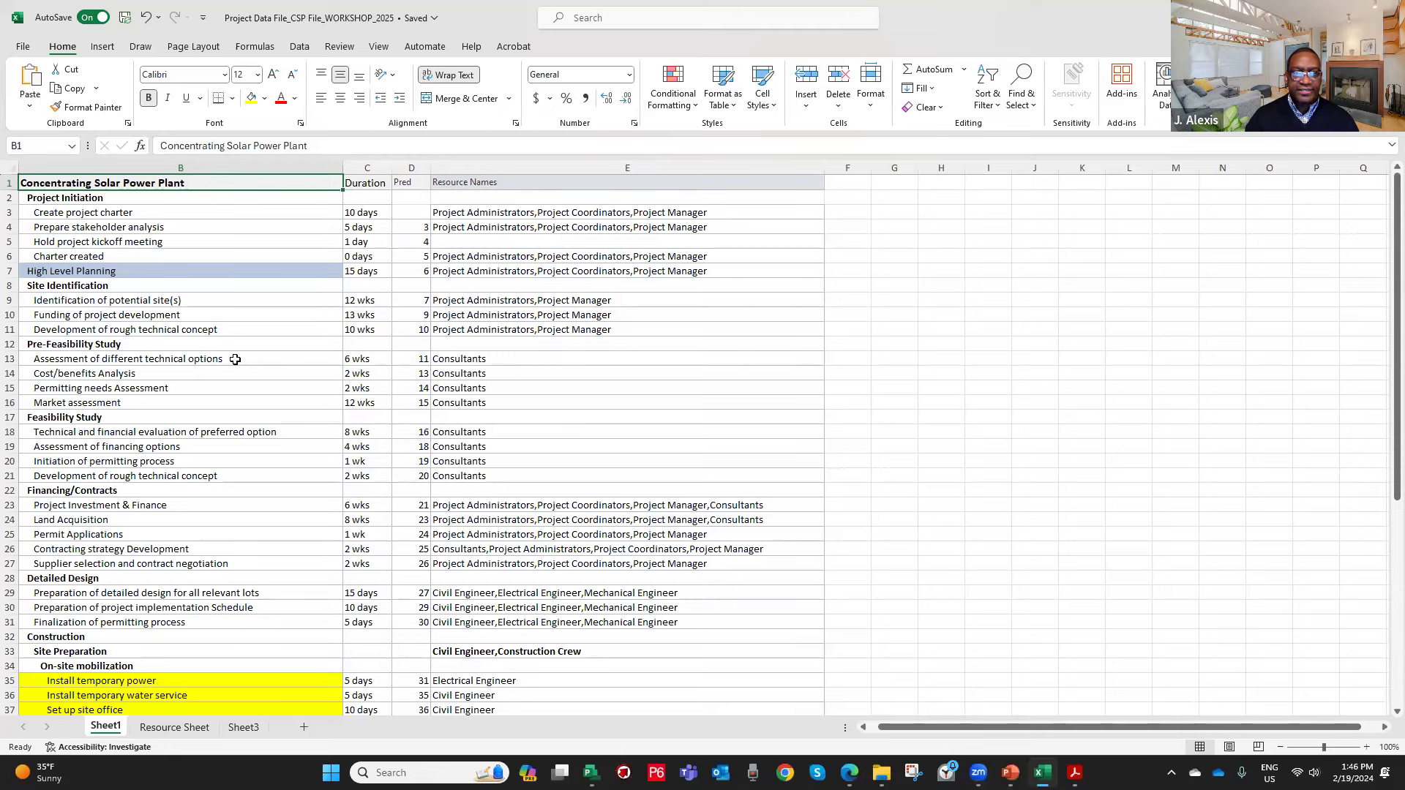
# Review the solar plant task list on Sheet1 from Project Initiation through Project Complete, including phases, durations and predecessors.
pyautogui.click(67, 215)
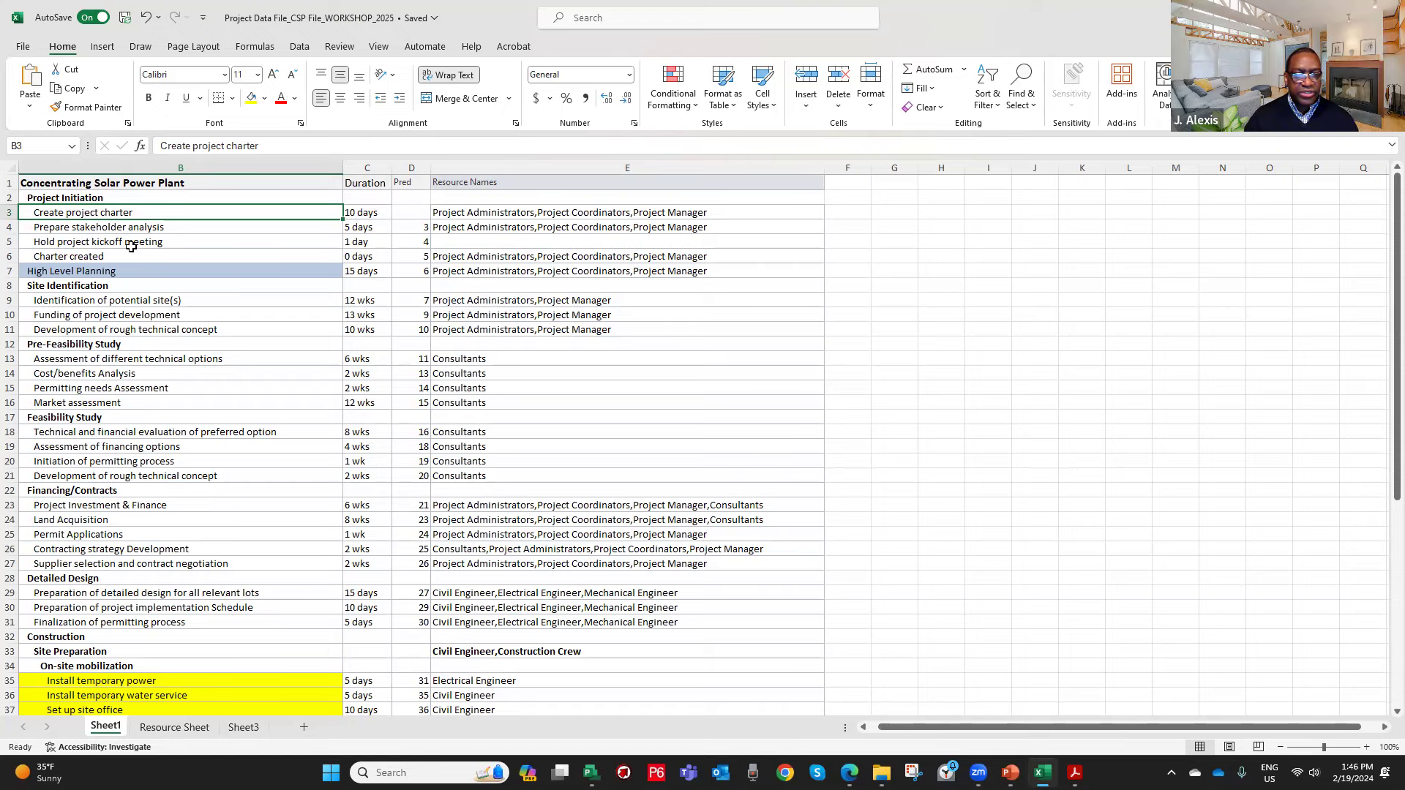
pyautogui.scroll(-7, 131, 246)
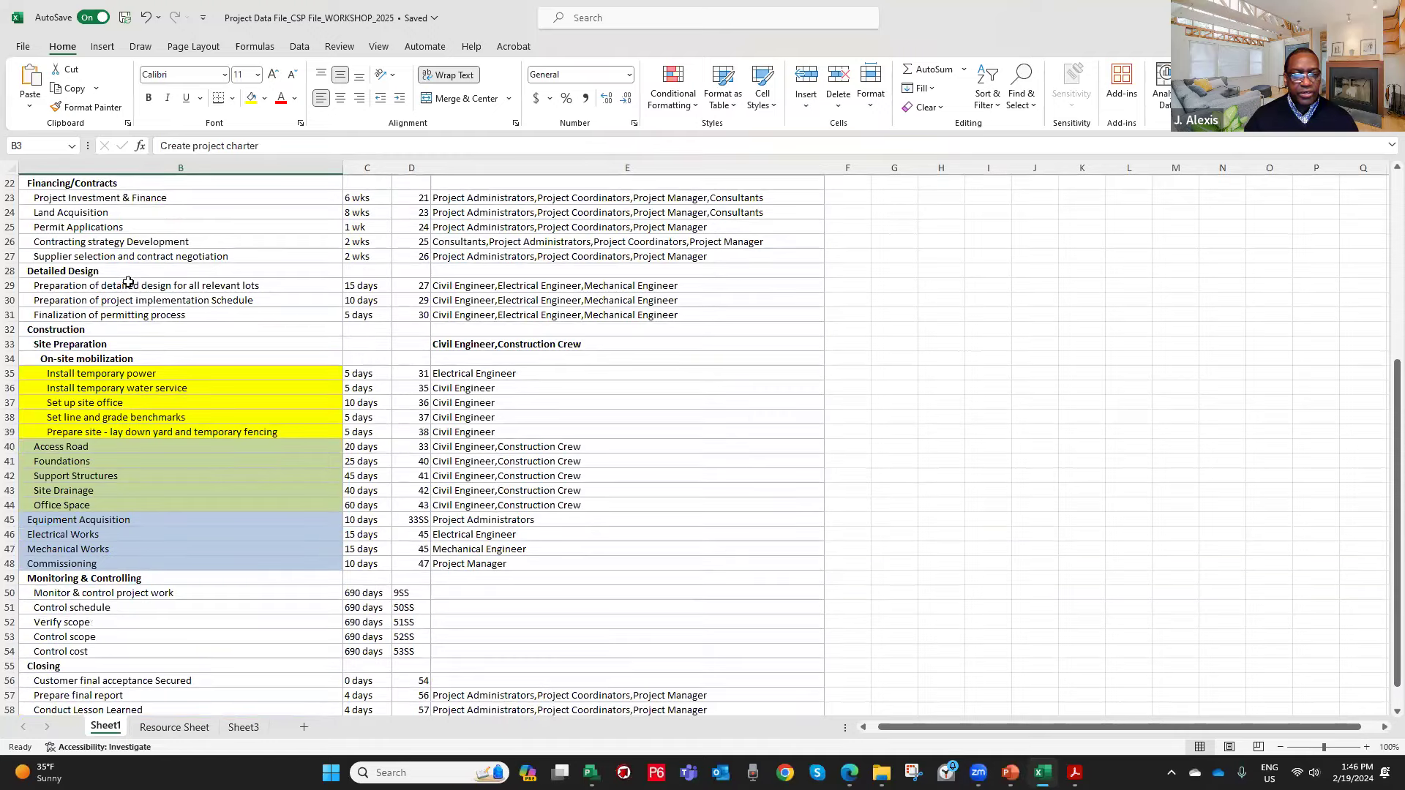
pyautogui.scroll(-2, 128, 317)
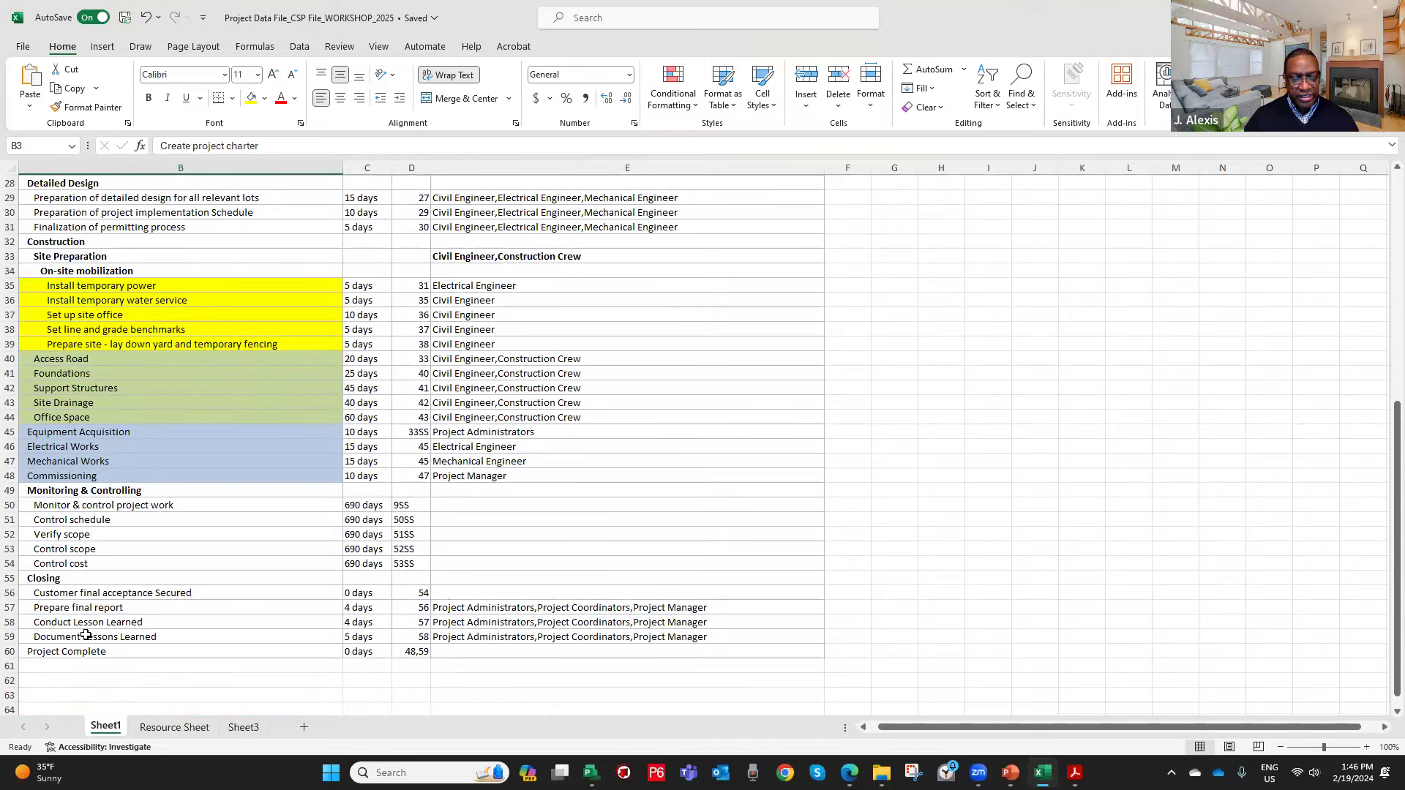
pyautogui.scroll(9, 88, 571)
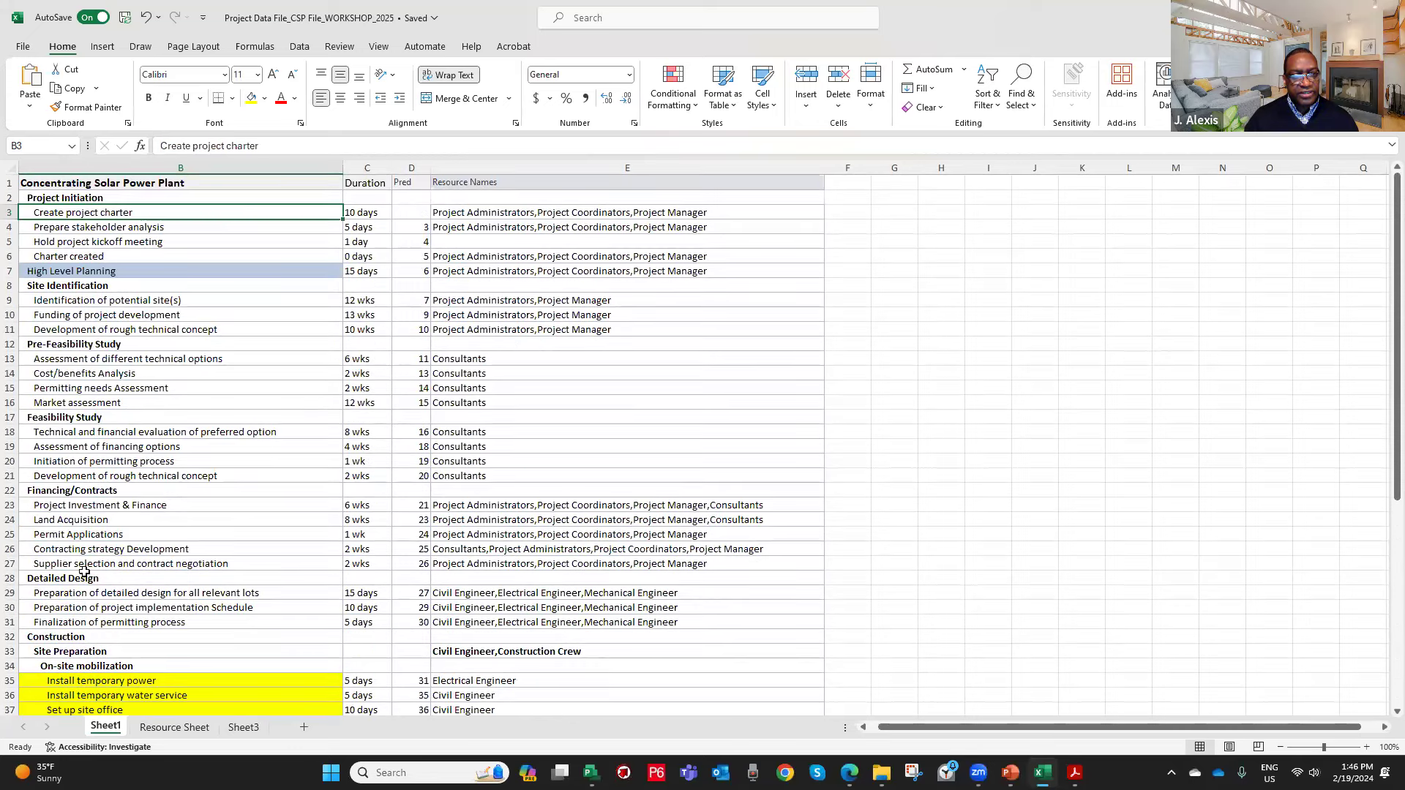
pyautogui.click(65, 199)
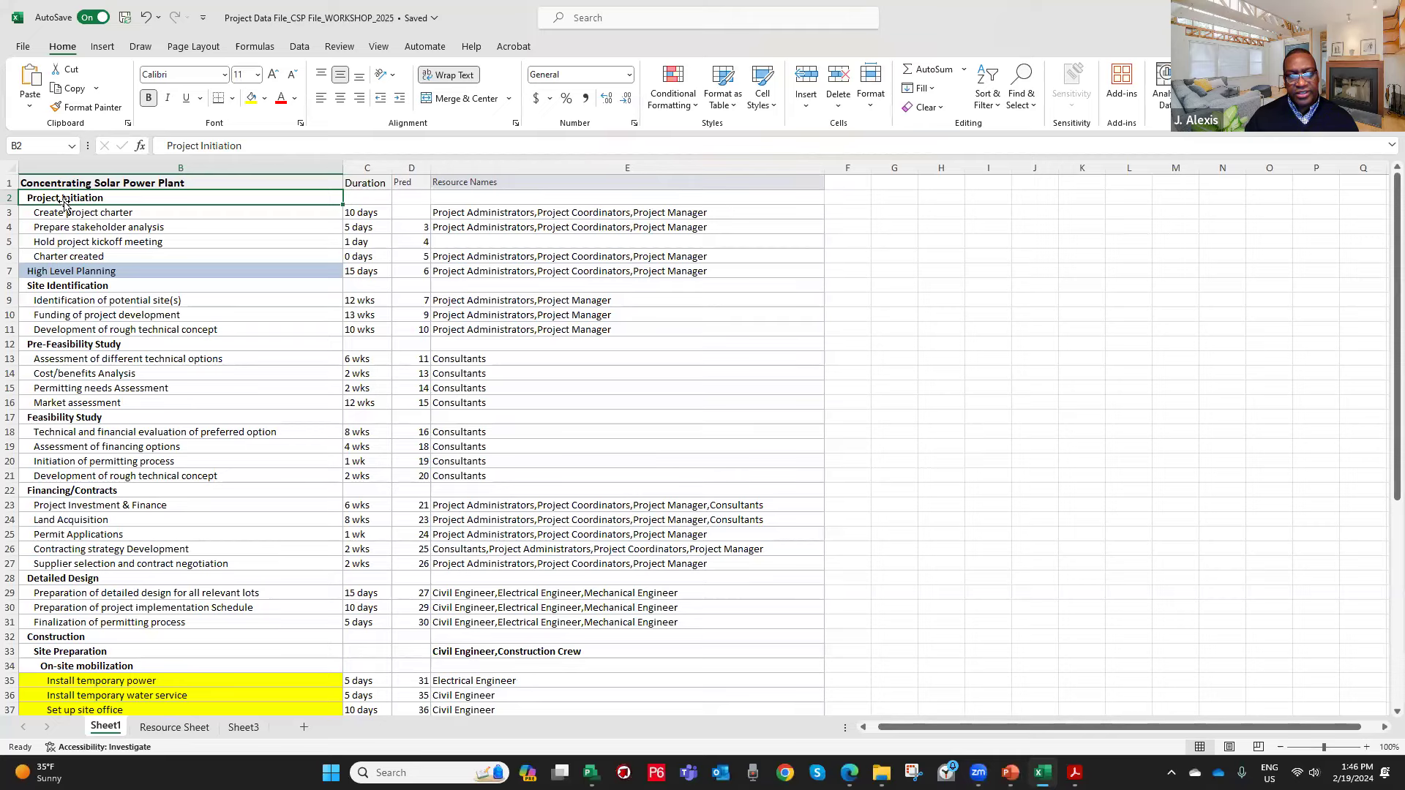
pyautogui.click(100, 184)
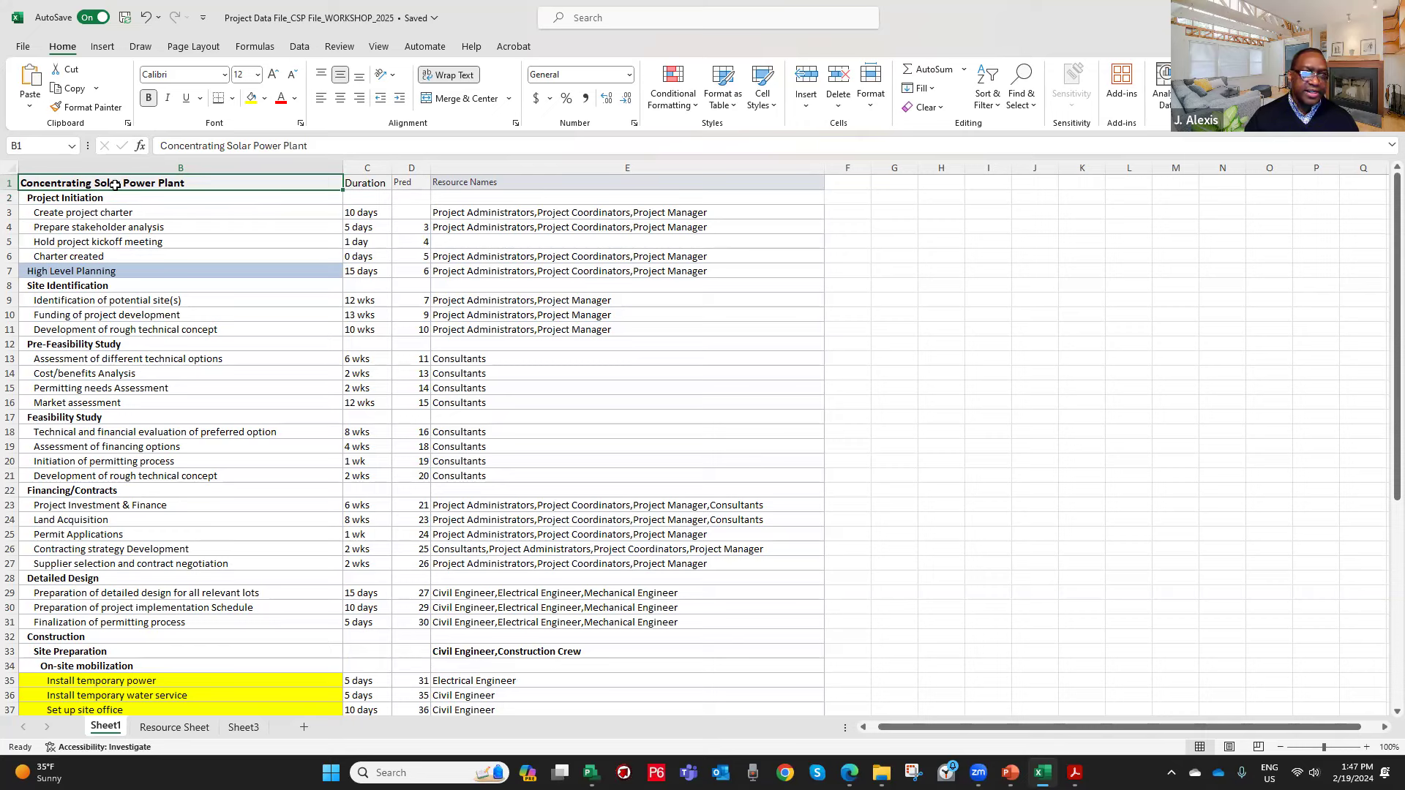
pyautogui.click(91, 211)
pyautogui.click(91, 199)
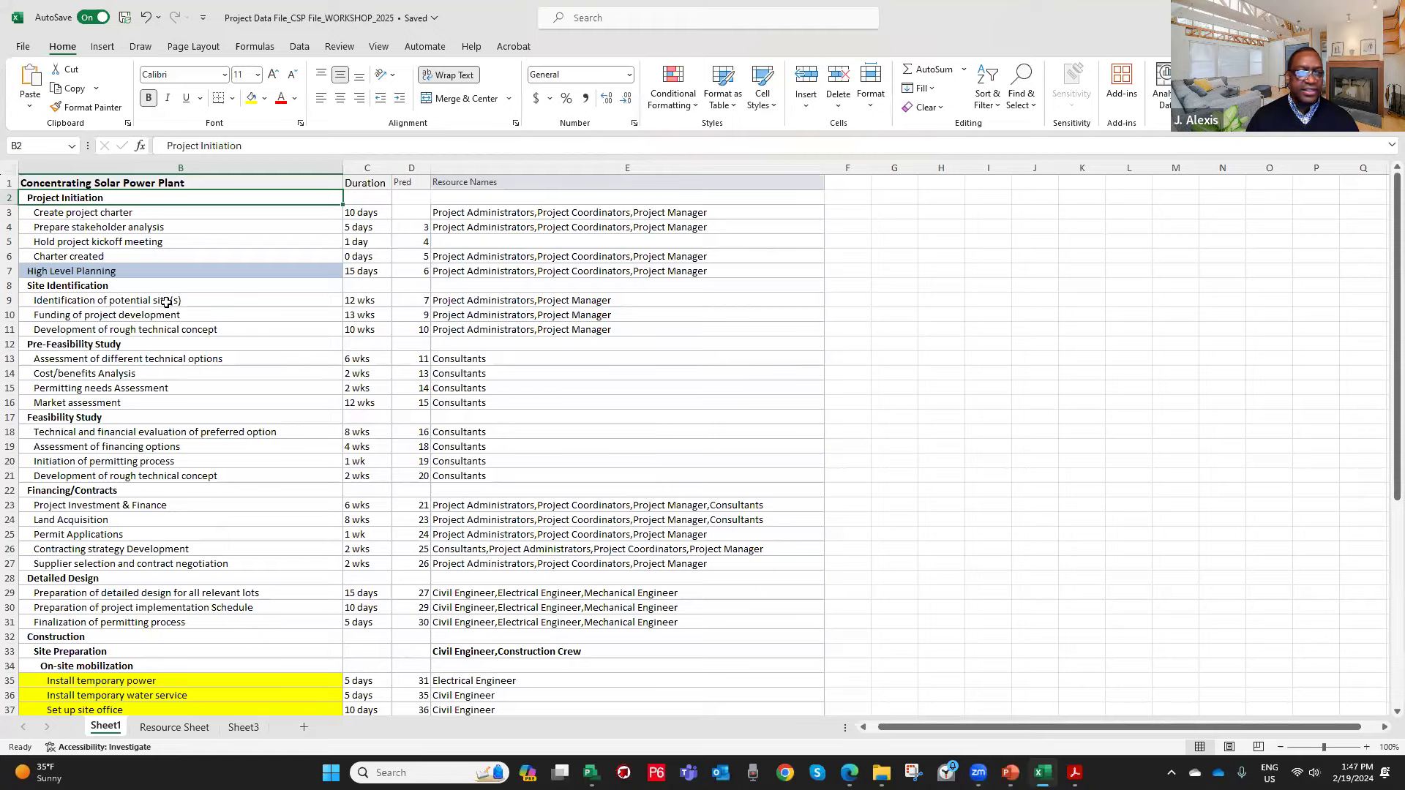
pyautogui.scroll(-2, 165, 301)
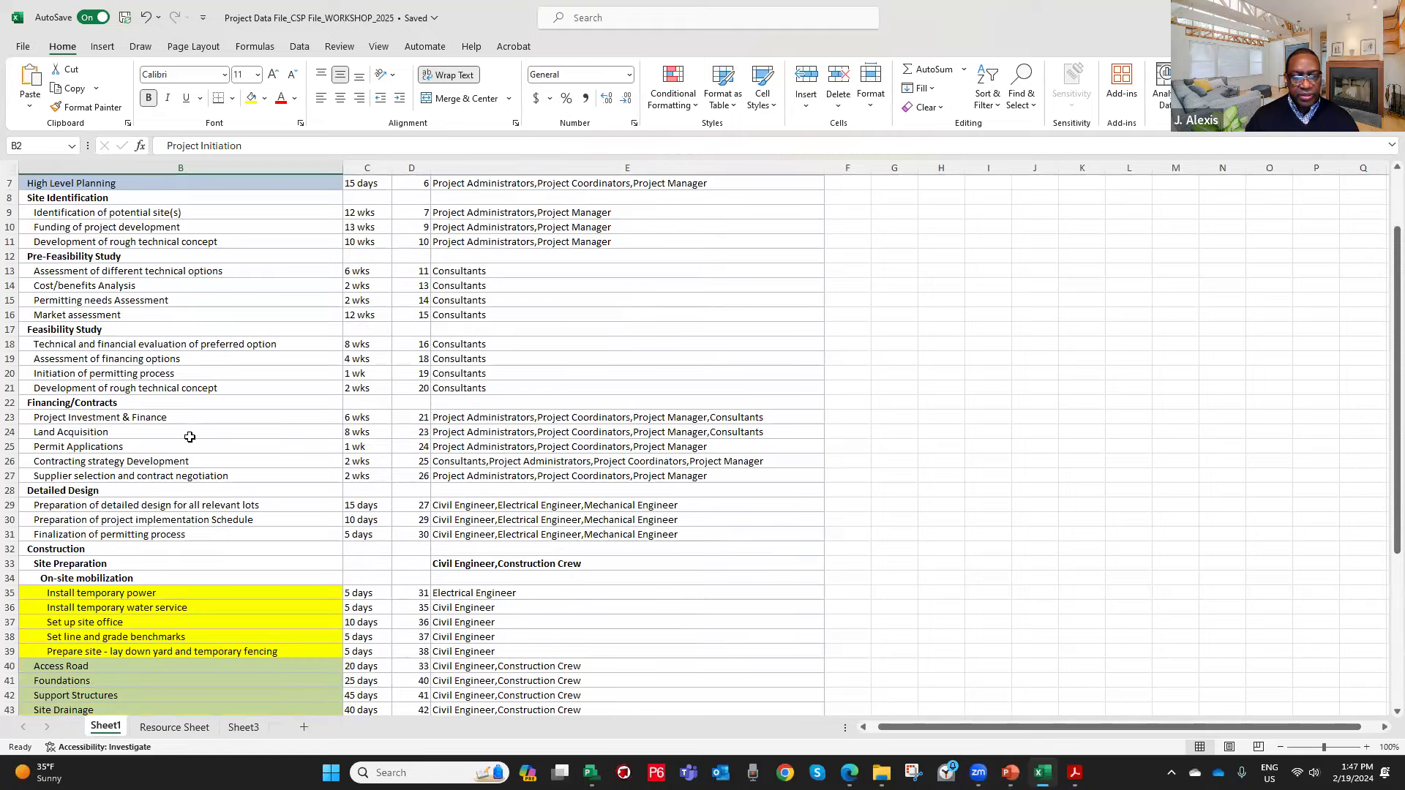
# Copy the task names in B1:B60 on Sheet1, from Concentrating Solar Power Plant through Project Complete.
pyautogui.scroll(-3, 186, 407)
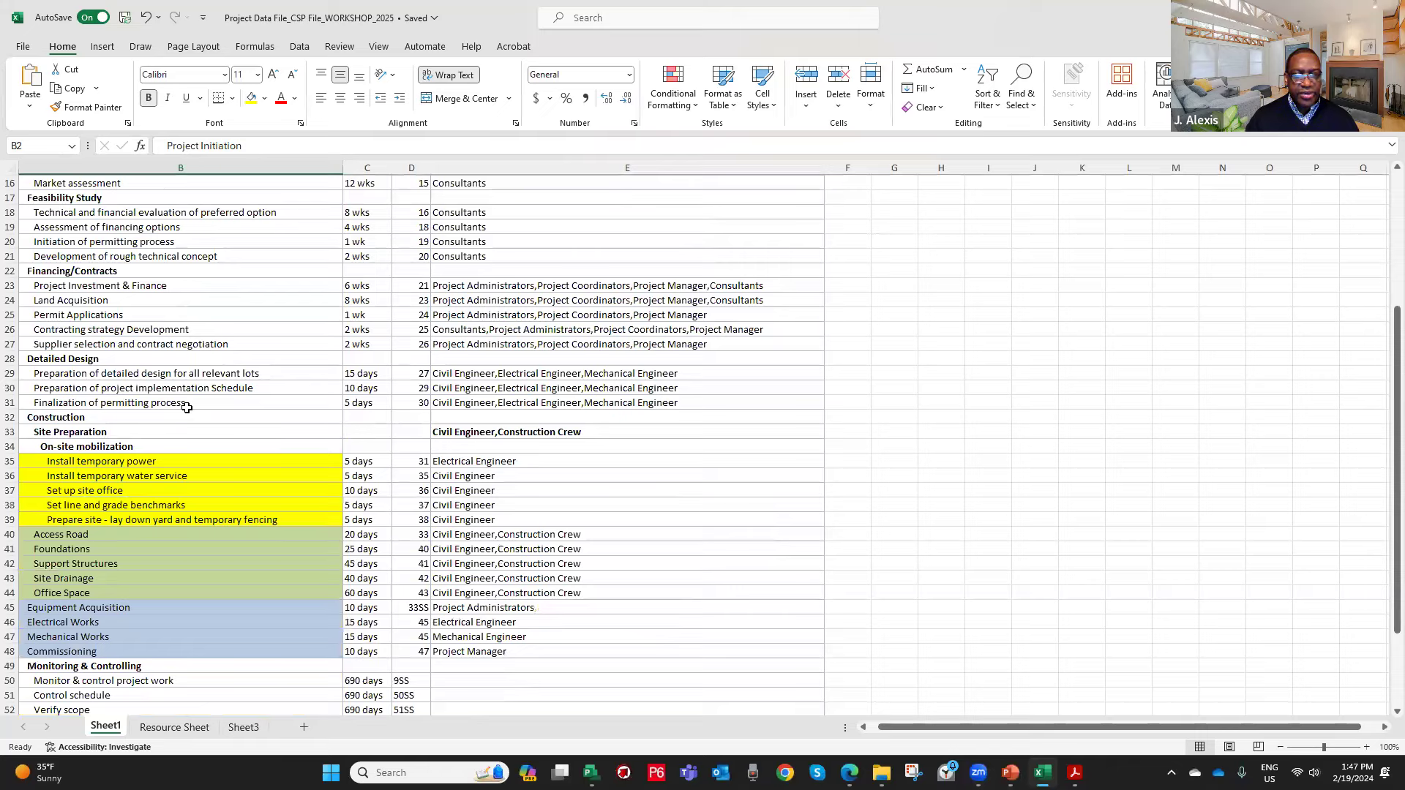
pyautogui.click(89, 466)
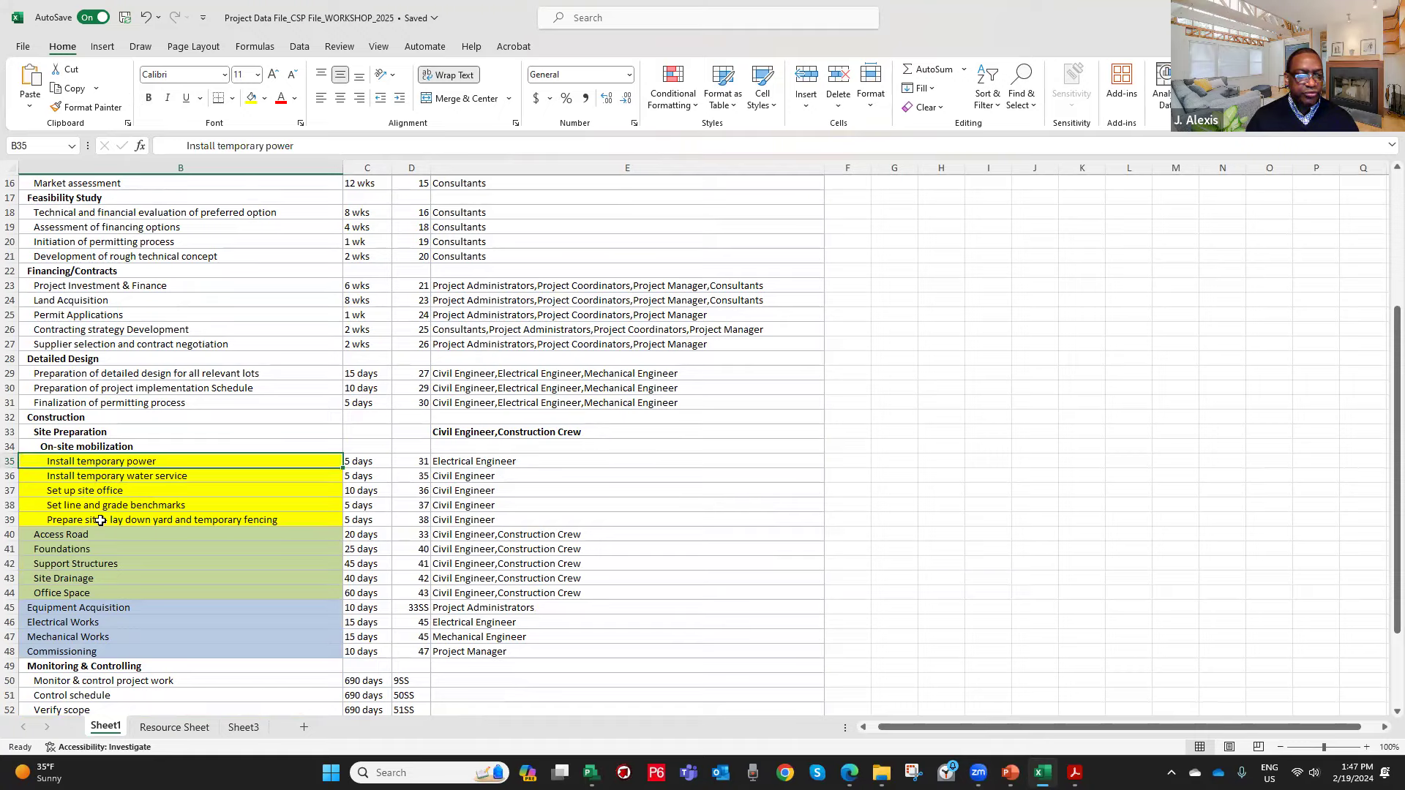
pyautogui.scroll(5, 172, 450)
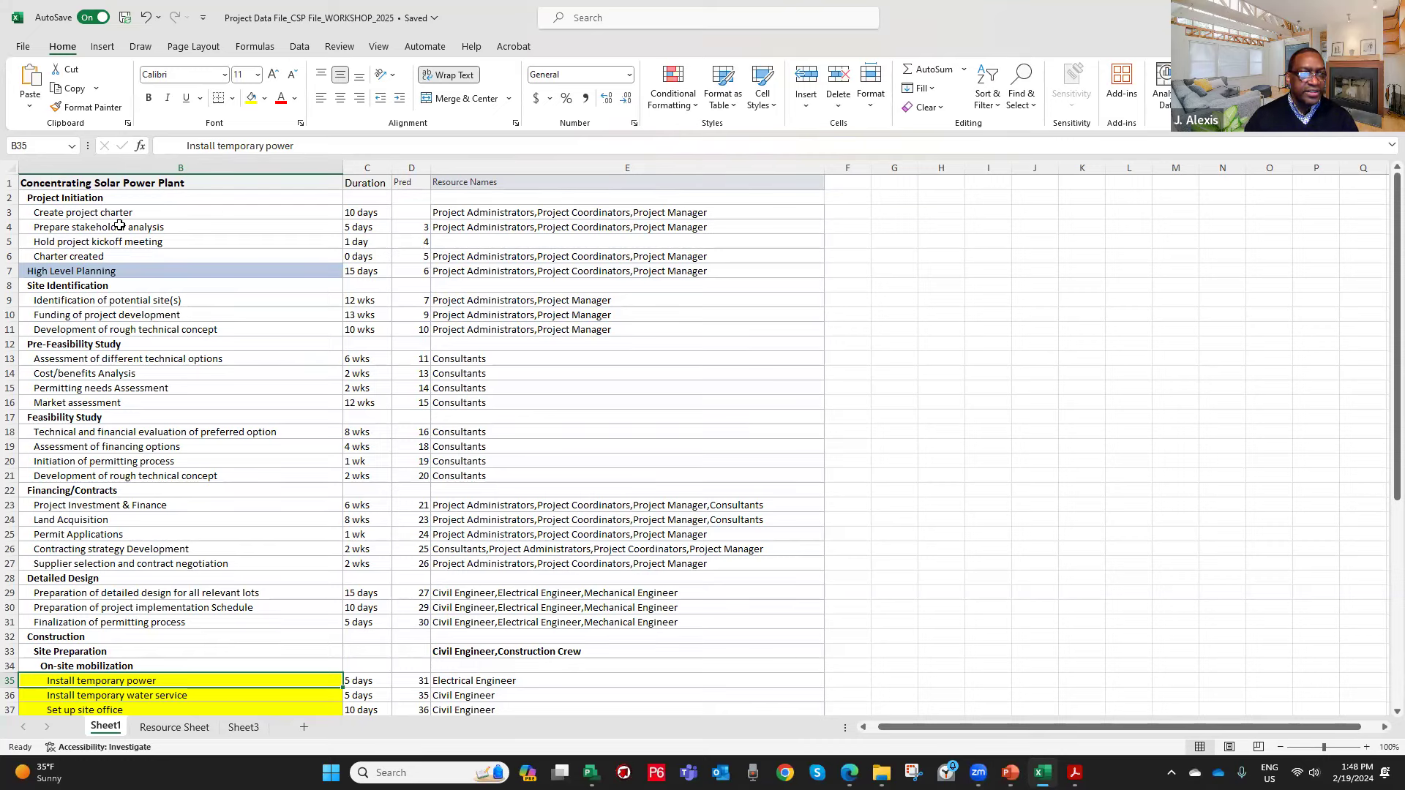
pyautogui.click(134, 185)
pyautogui.moveTo(133, 231); pyautogui.dragTo(133, 569)
pyautogui.scroll(-13, 139, 520)
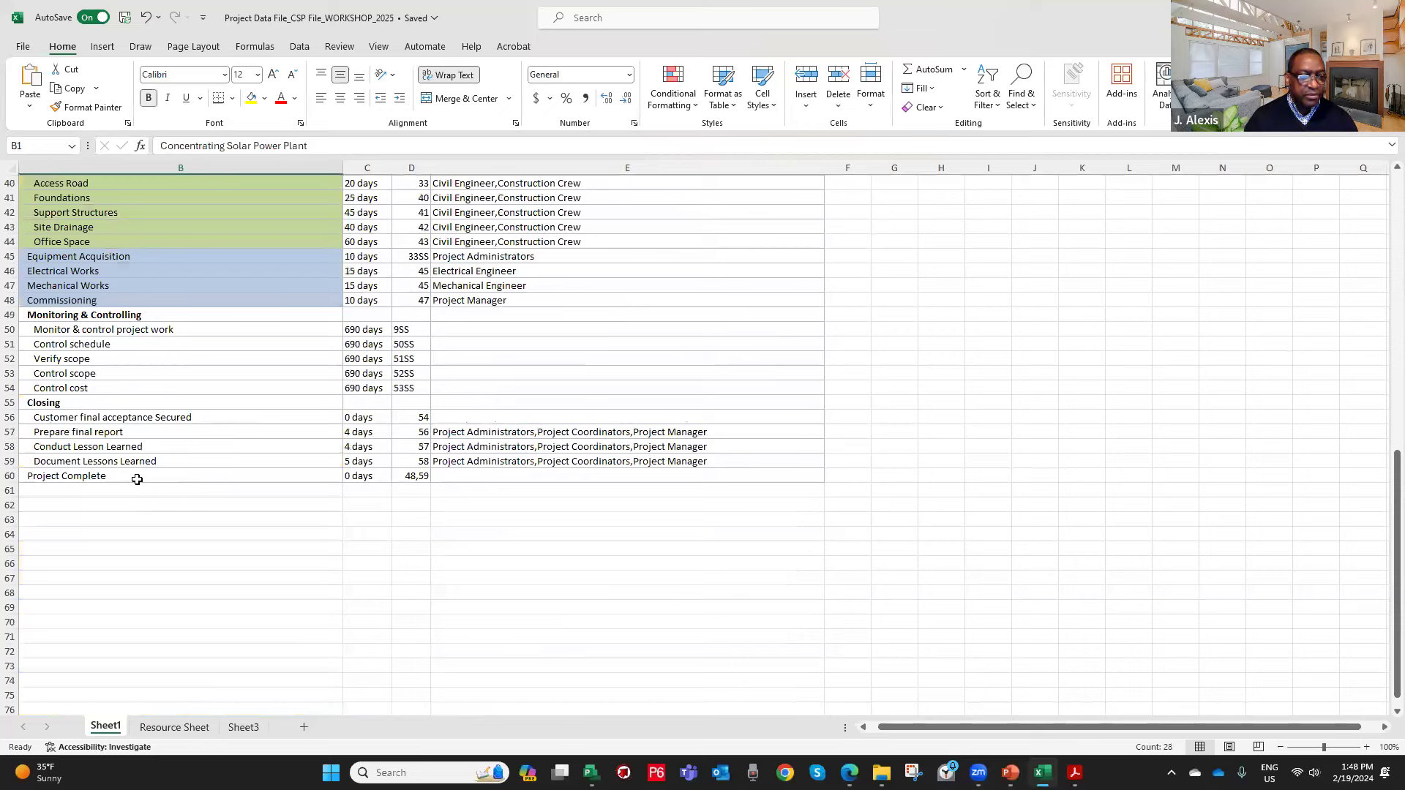
pyautogui.keyDown('shift'); pyautogui.click(134, 476); pyautogui.keyUp('shift')
pyautogui.rightClick(209, 341)
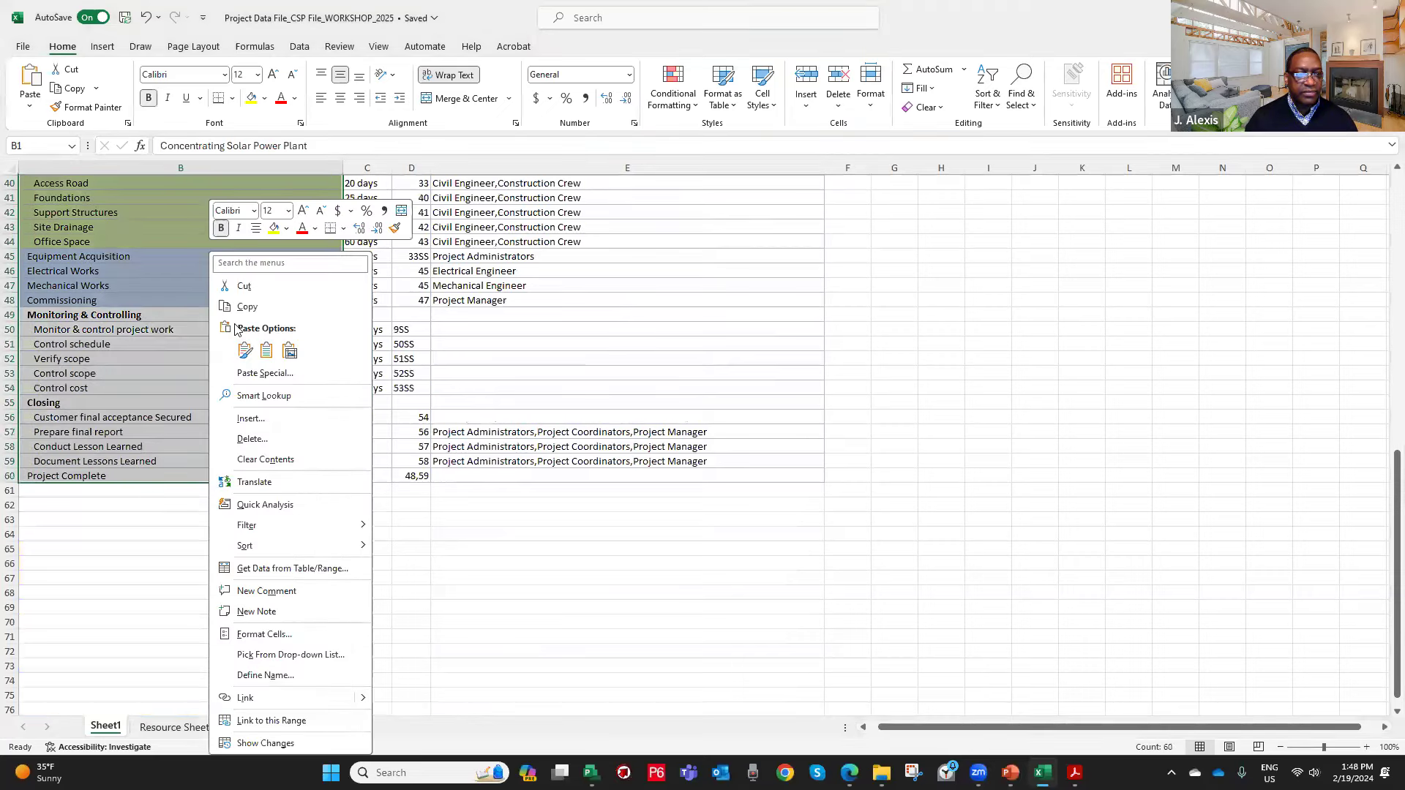
pyautogui.click(235, 311)
pyautogui.scroll(13, 212, 344)
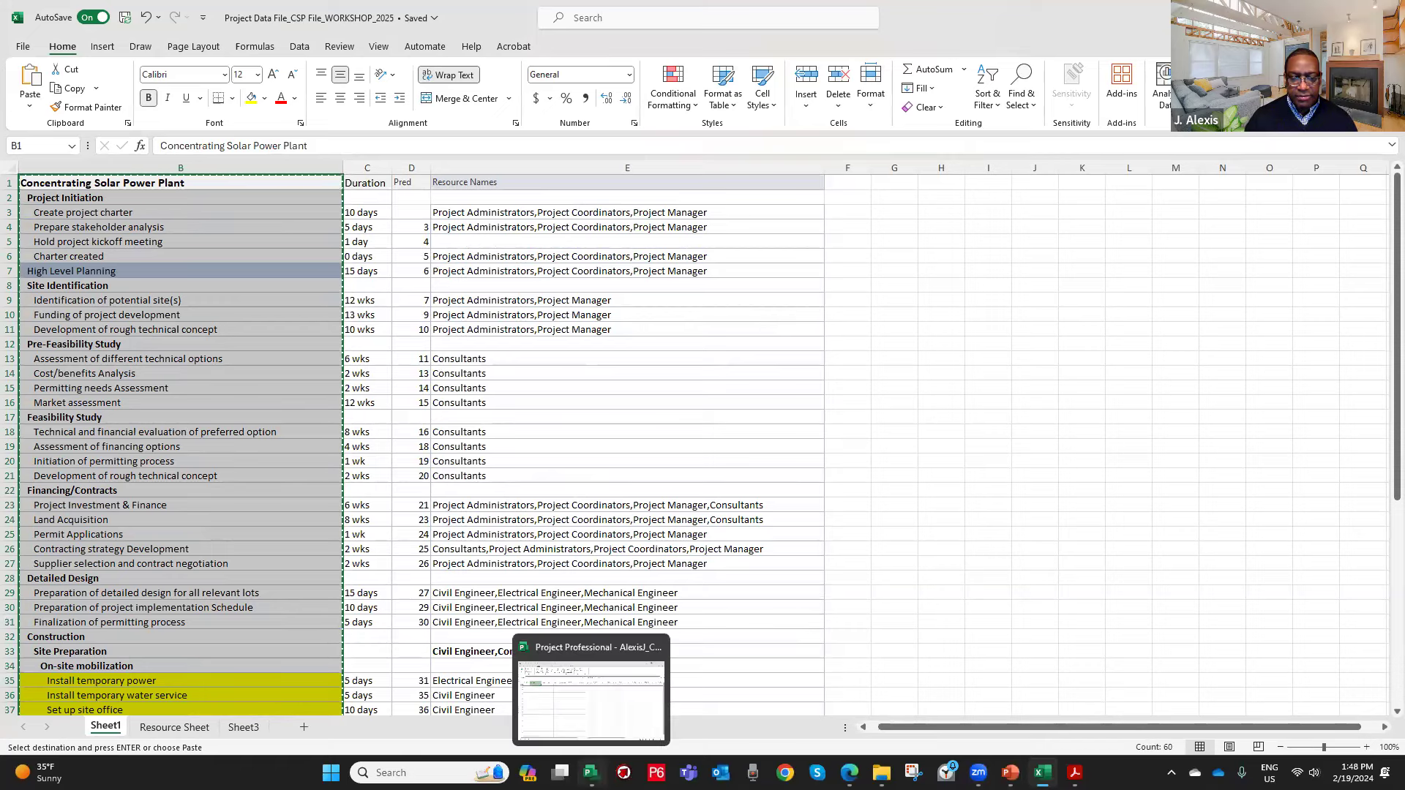
# Switch to Microsoft Project, paste the copied task names into the first Task Name row, and fit the column width to the names.
pyautogui.click(591, 772)
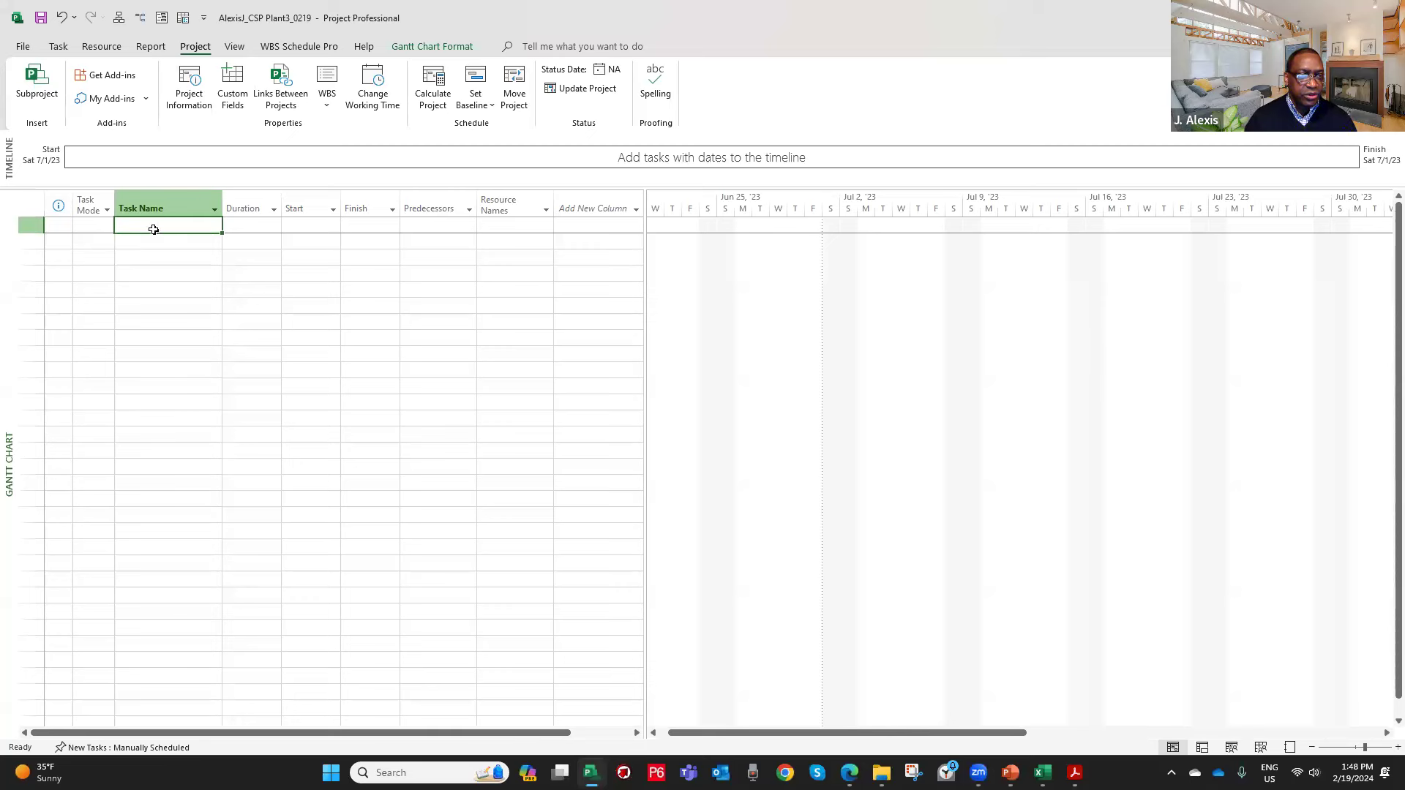
pyautogui.rightClick(155, 220)
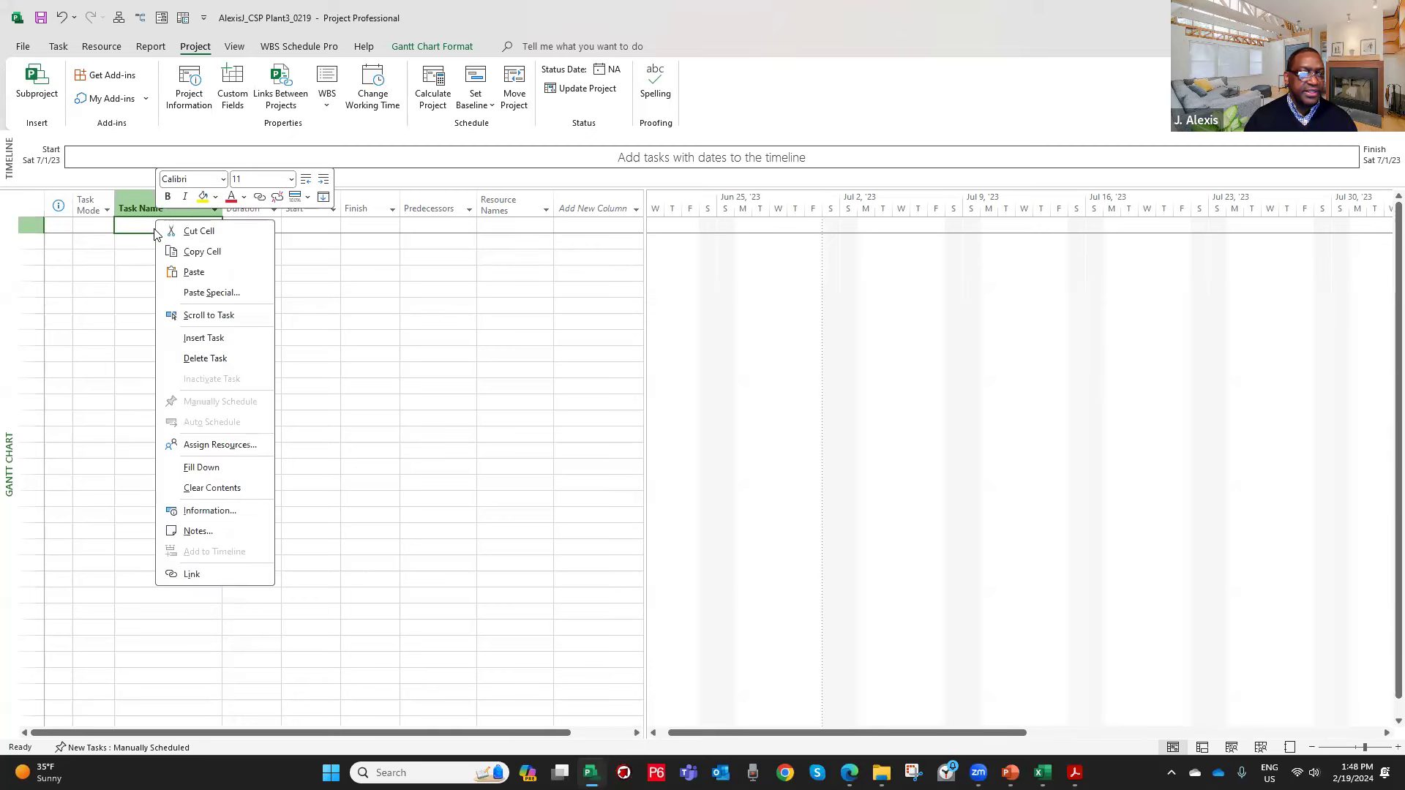
pyautogui.click(193, 272)
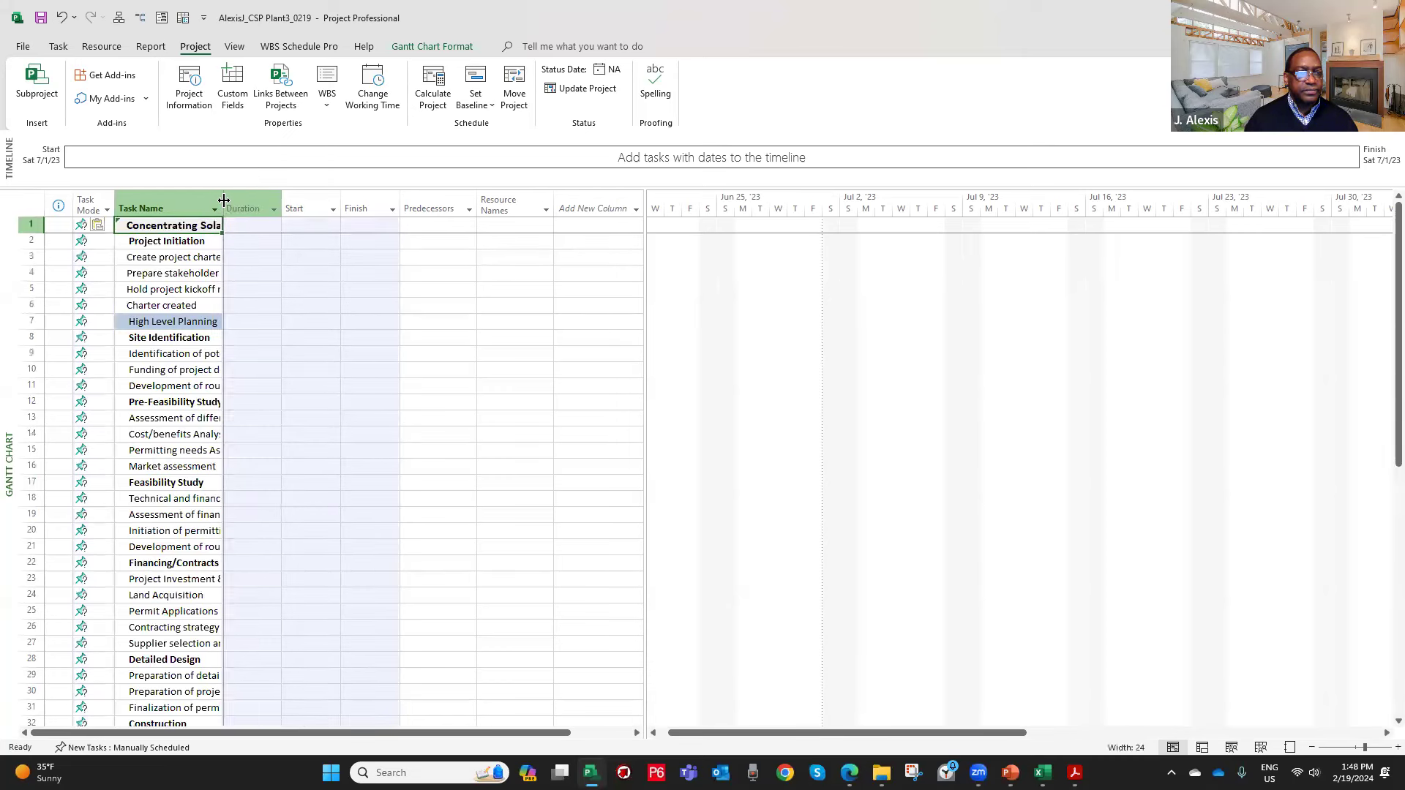
pyautogui.doubleClick(223, 202)
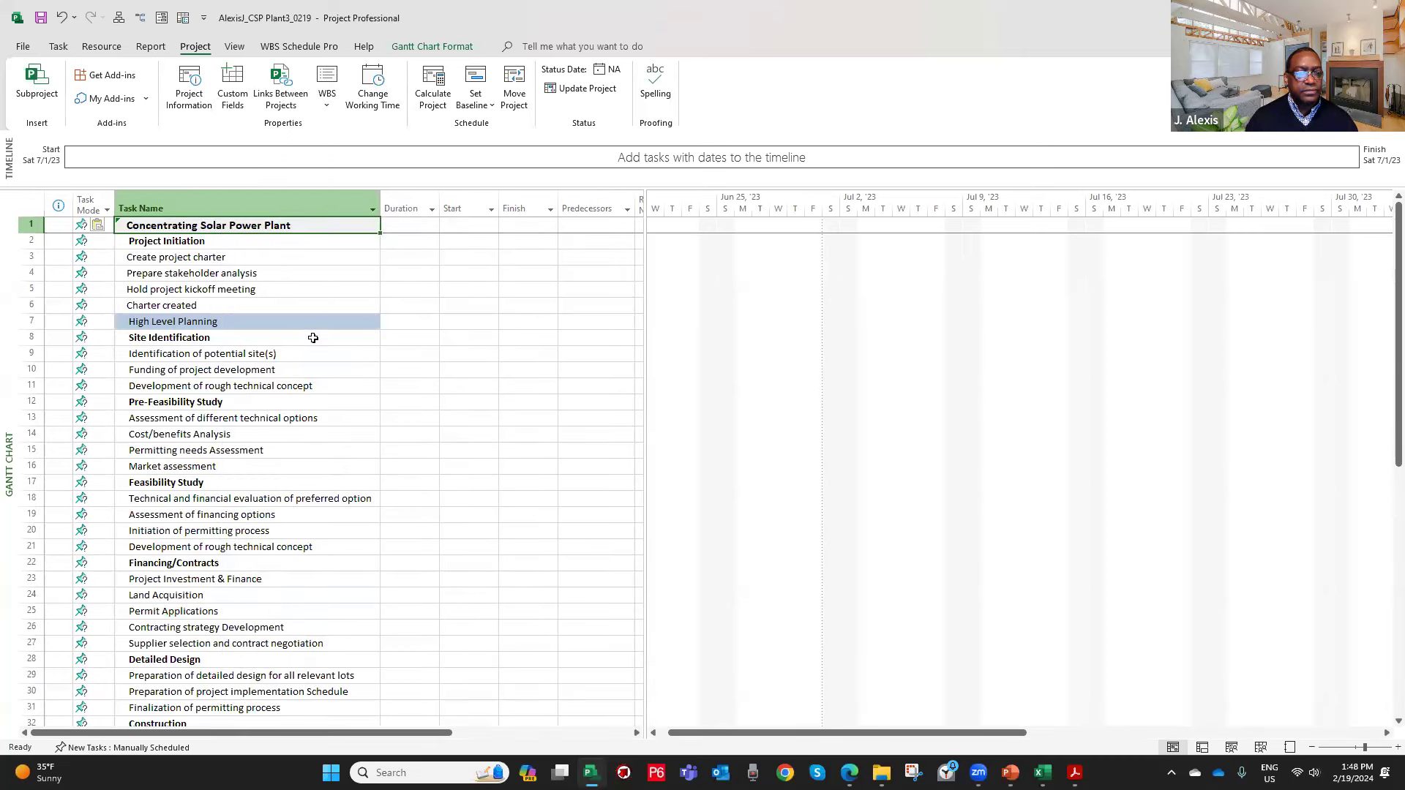
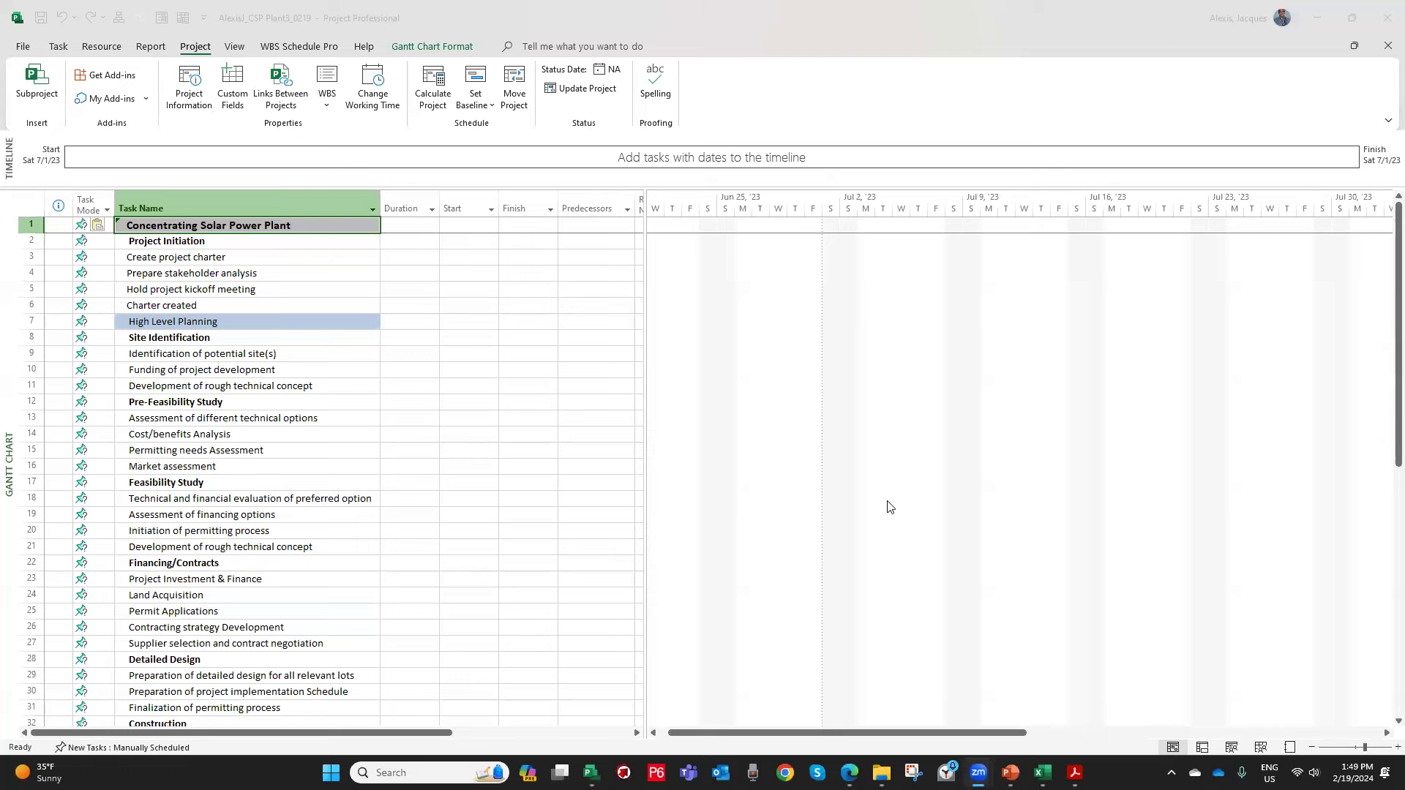
# Review the pasted task list from Concentrating Solar Power Plant down through construction, monitoring and closing to Project Complete.
pyautogui.scroll(-4, 234, 395)
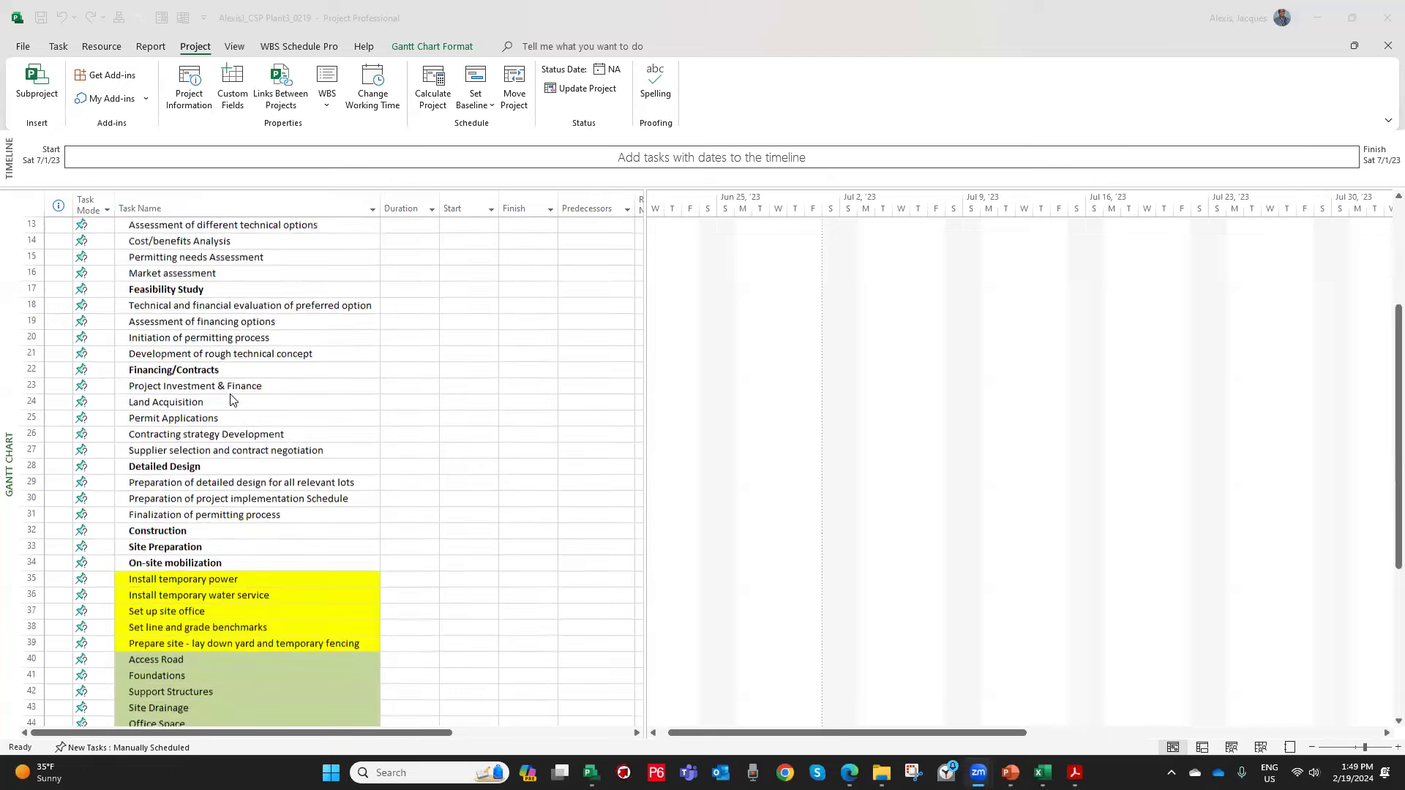
pyautogui.scroll(-12, 231, 399)
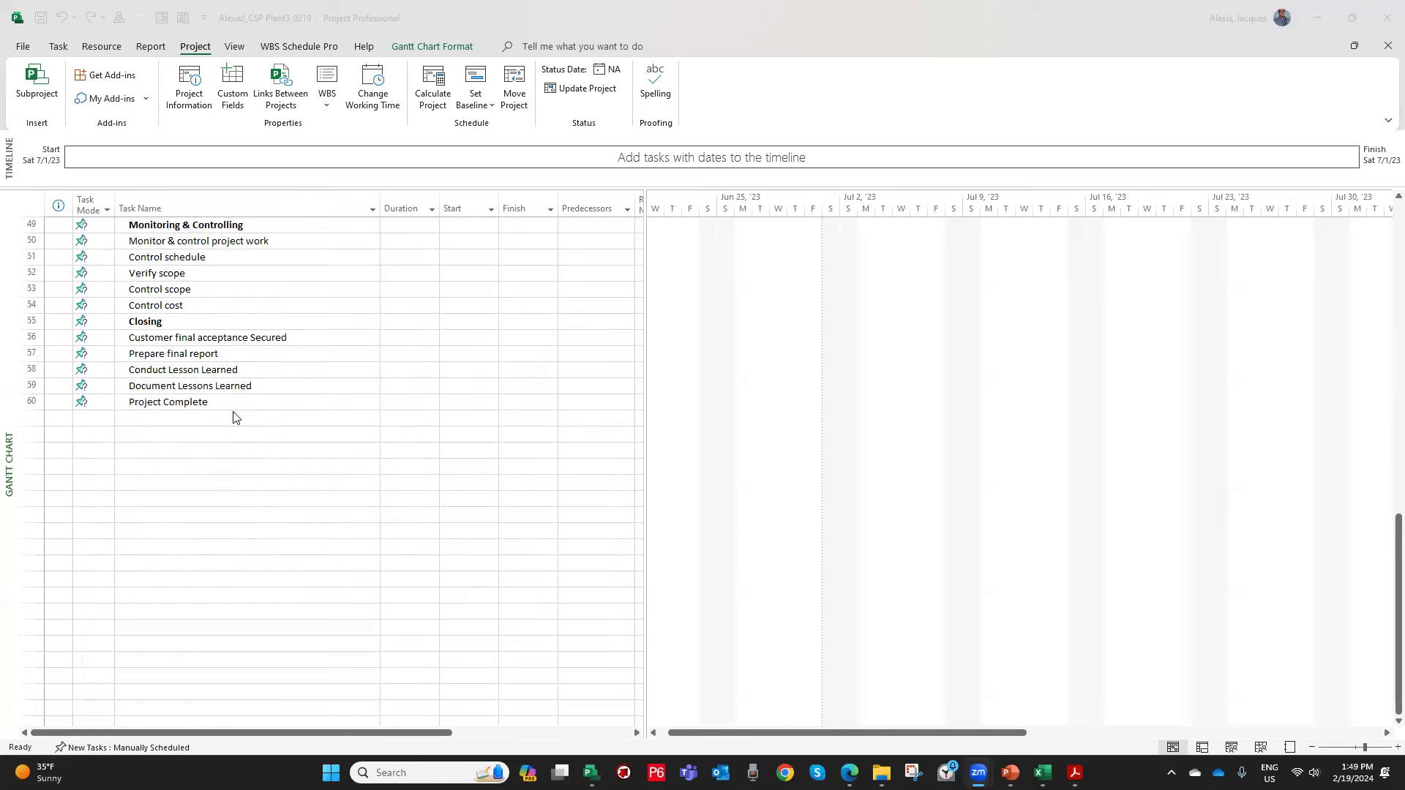
pyautogui.hotkey('ctrl', 'Home')
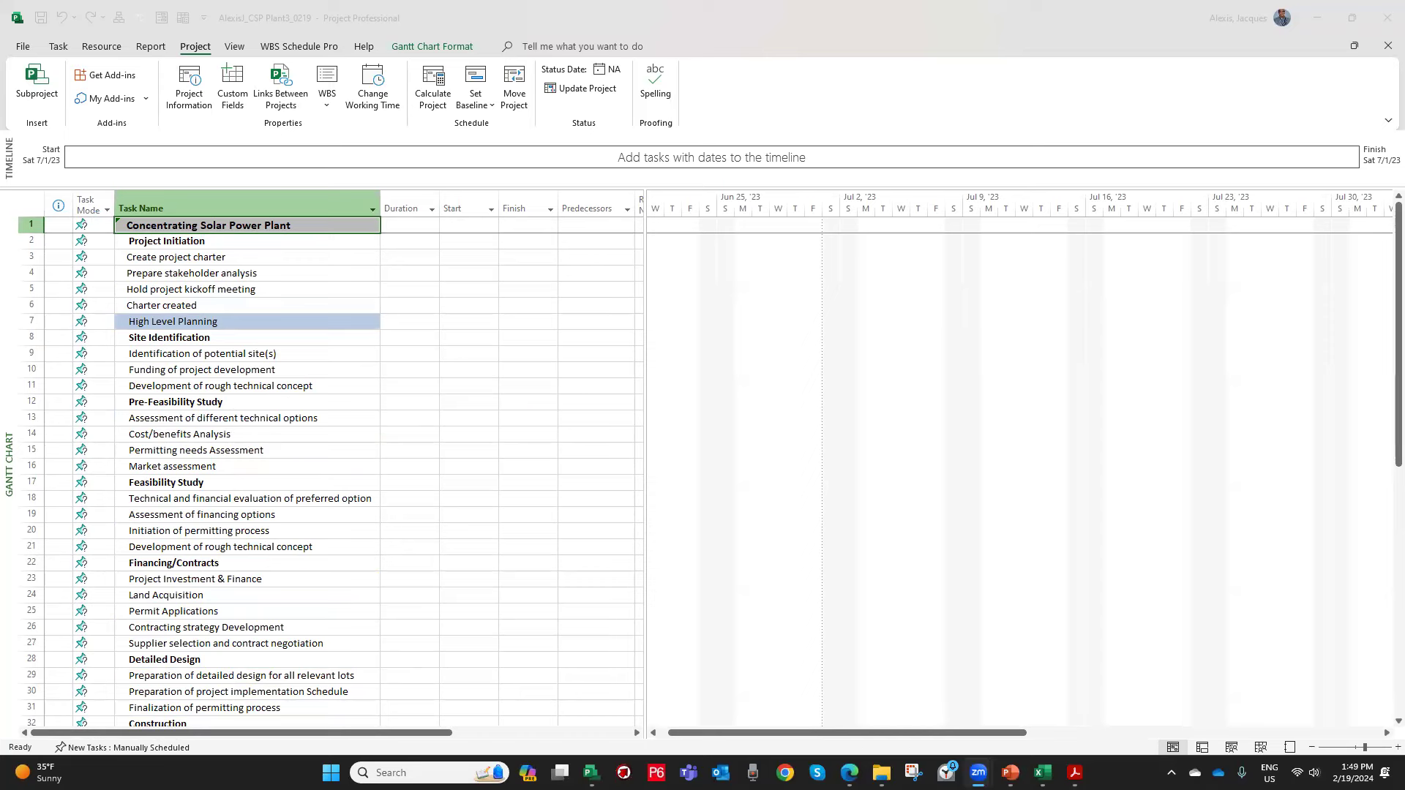
pyautogui.click(739, 767)
pyautogui.click(739, 767)
pyautogui.scroll(-2, 227, 469)
pyautogui.scroll(-11, 227, 469)
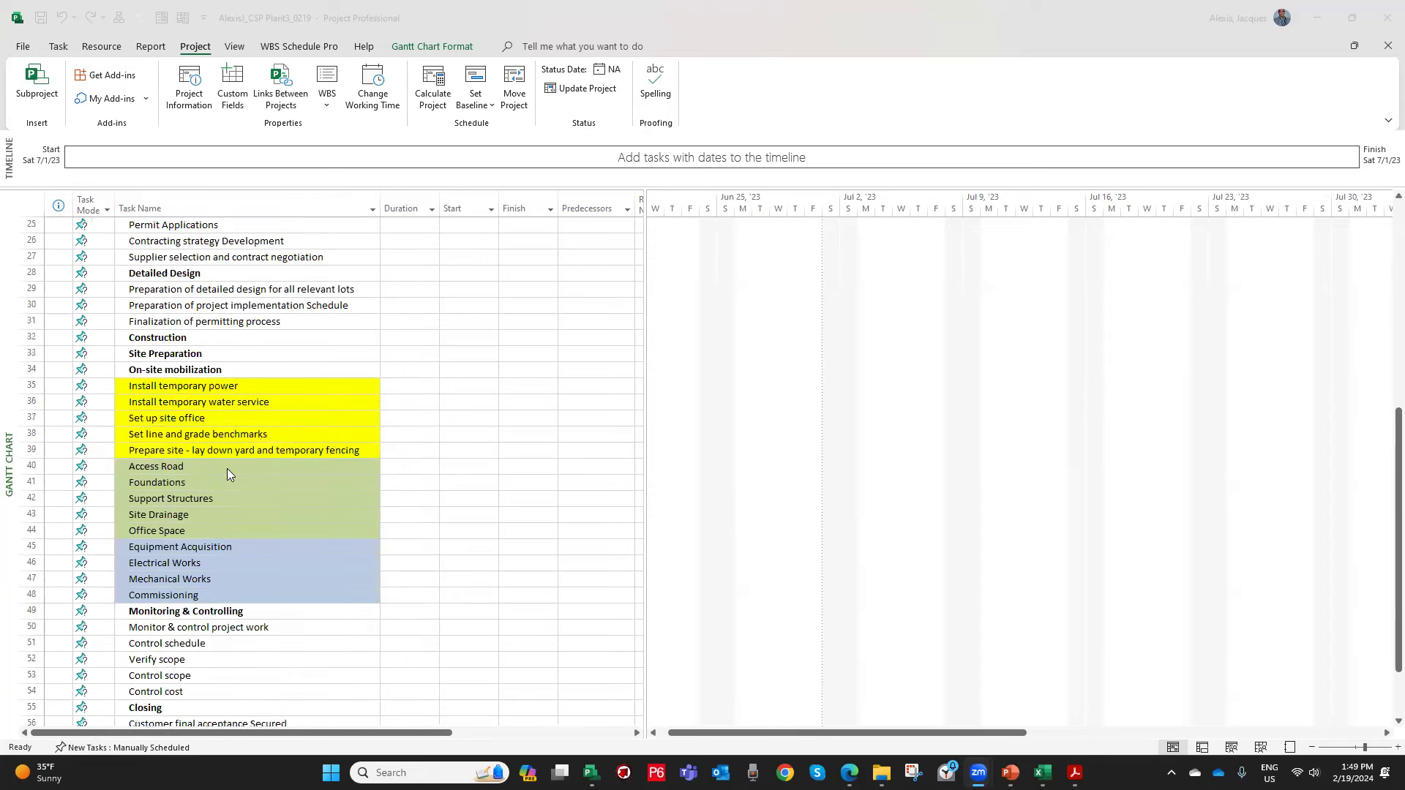
pyautogui.scroll(1, 228, 475)
pyautogui.scroll(12, 227, 476)
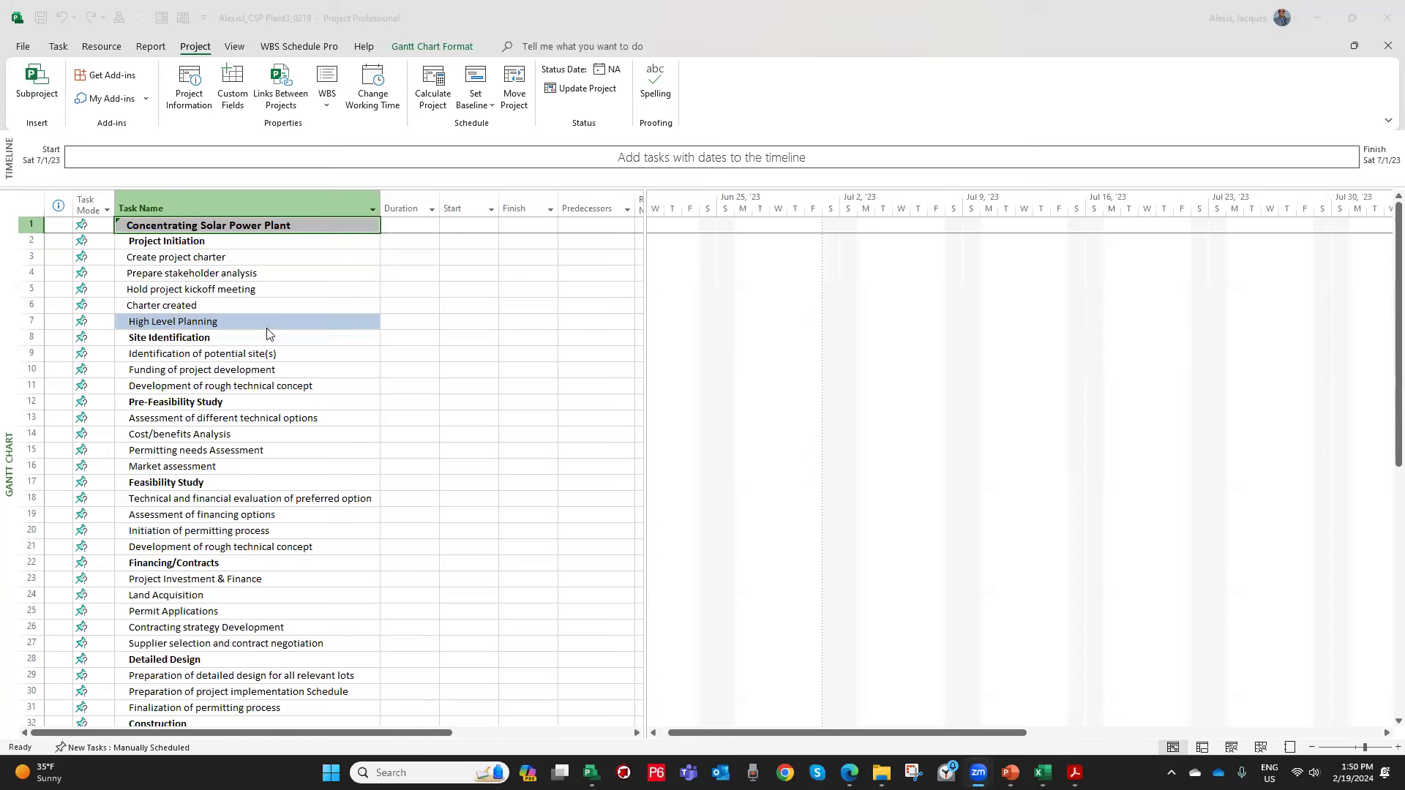
# Indent tasks 2 to 60 under Concentrating Solar Power Plant, and collapse and re-expand that summary task to check the outline.
pyautogui.click(210, 272)
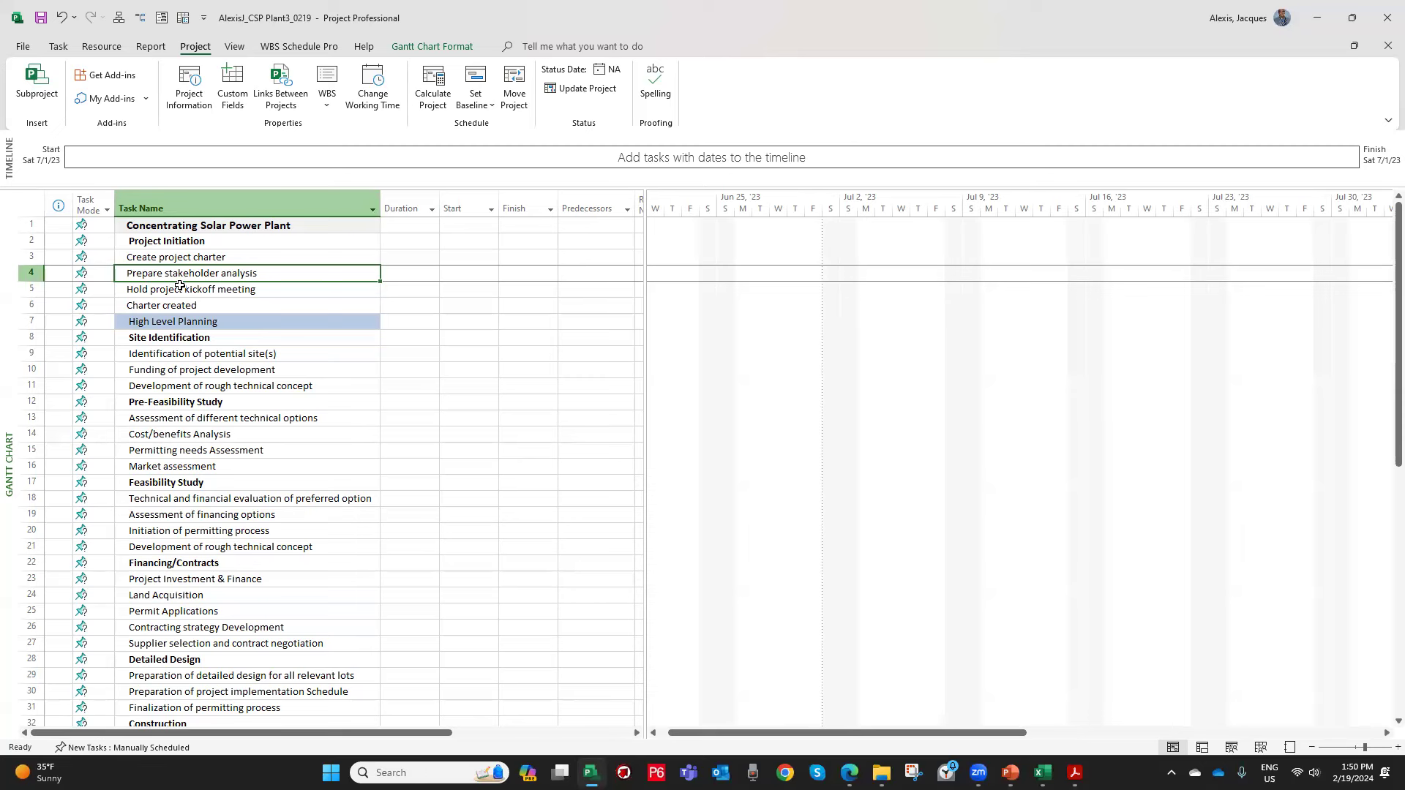
pyautogui.click(186, 240)
pyautogui.moveTo(186, 240); pyautogui.dragTo(194, 483)
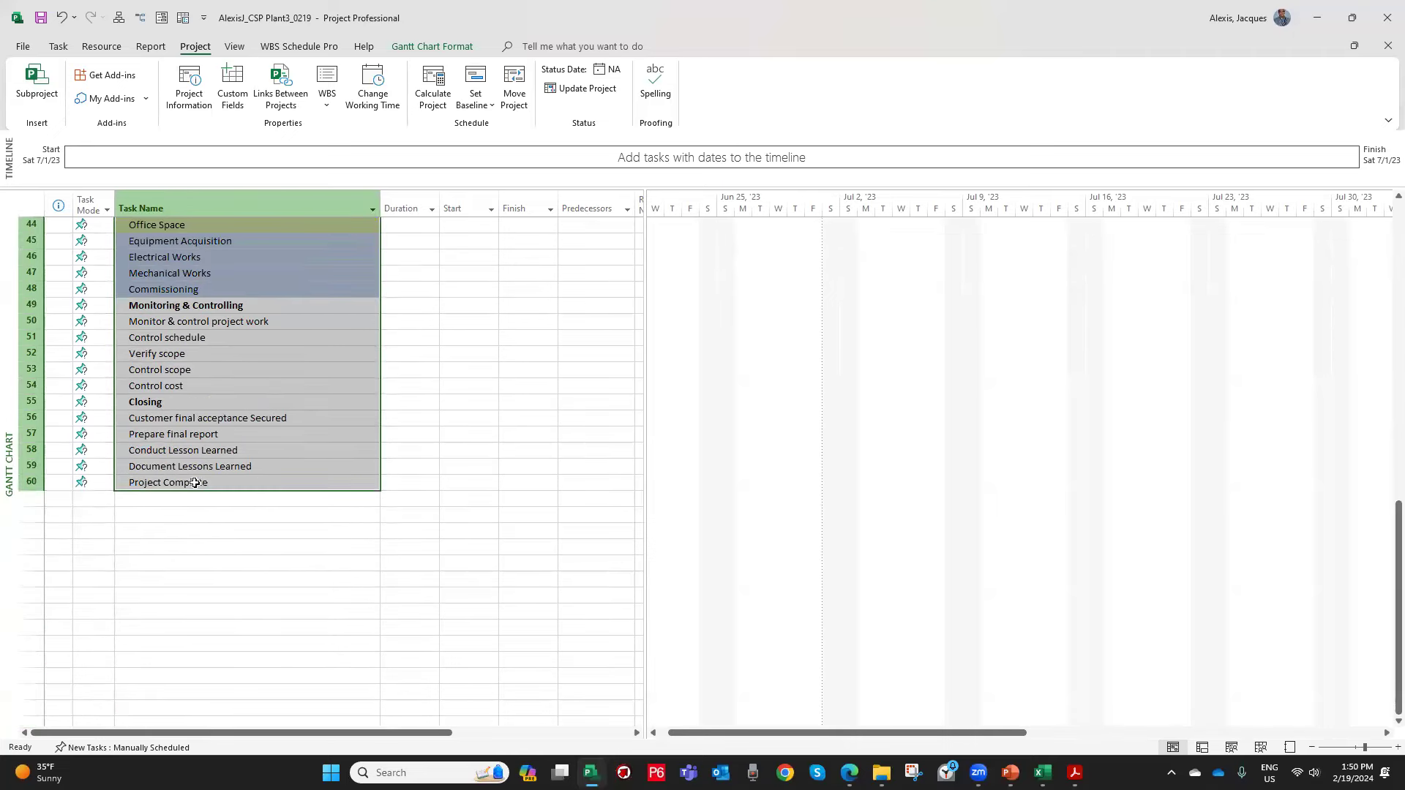
pyautogui.scroll(14, 195, 483)
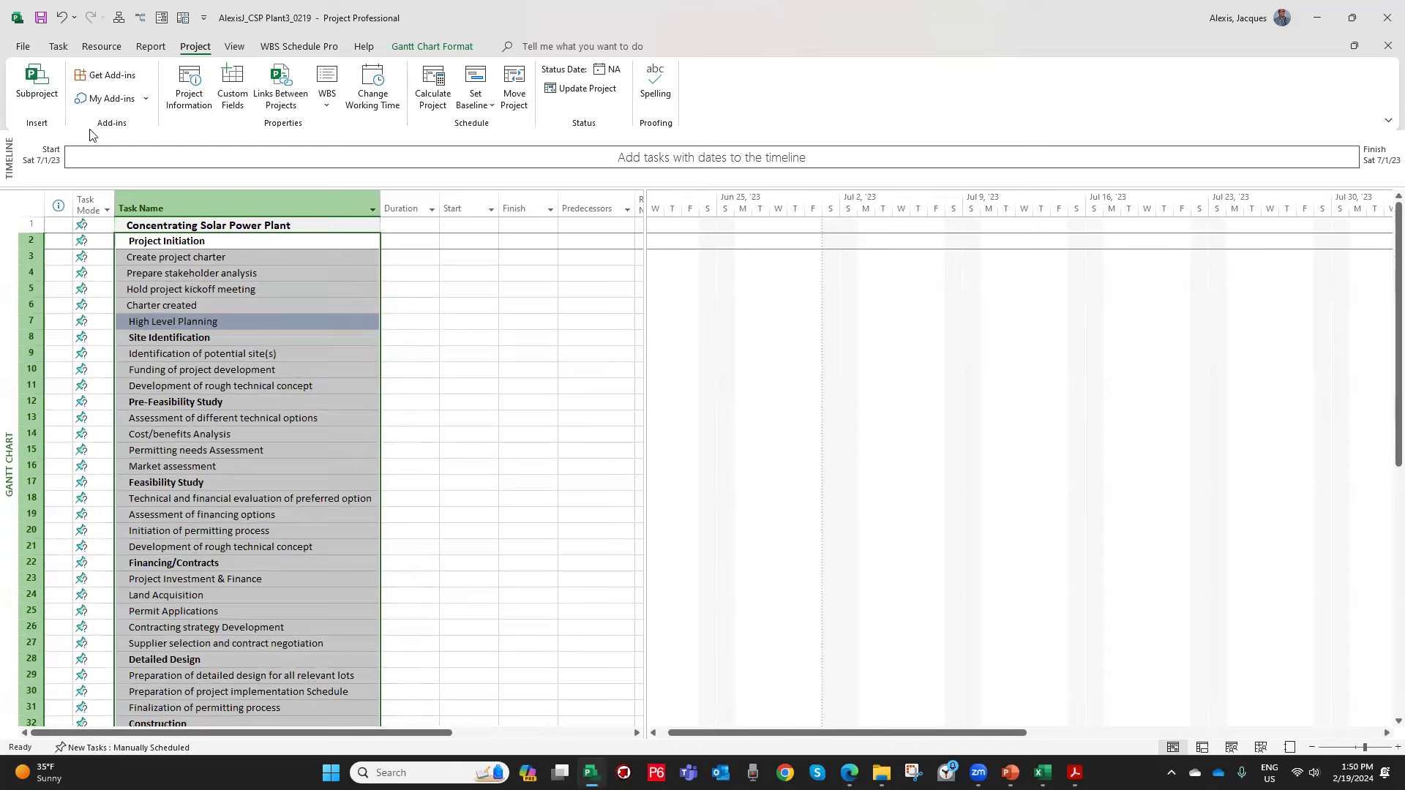
pyautogui.click(52, 47)
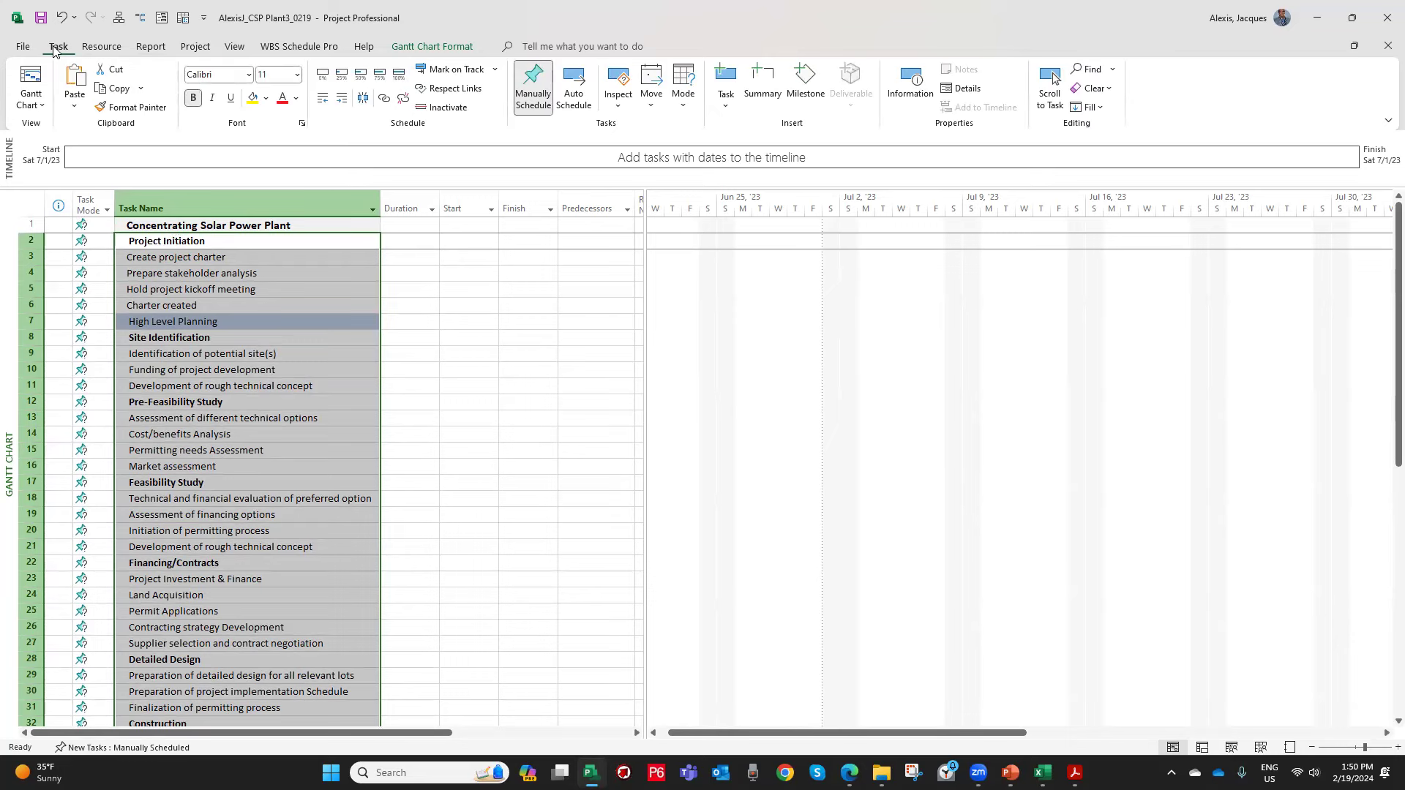
pyautogui.click(341, 104)
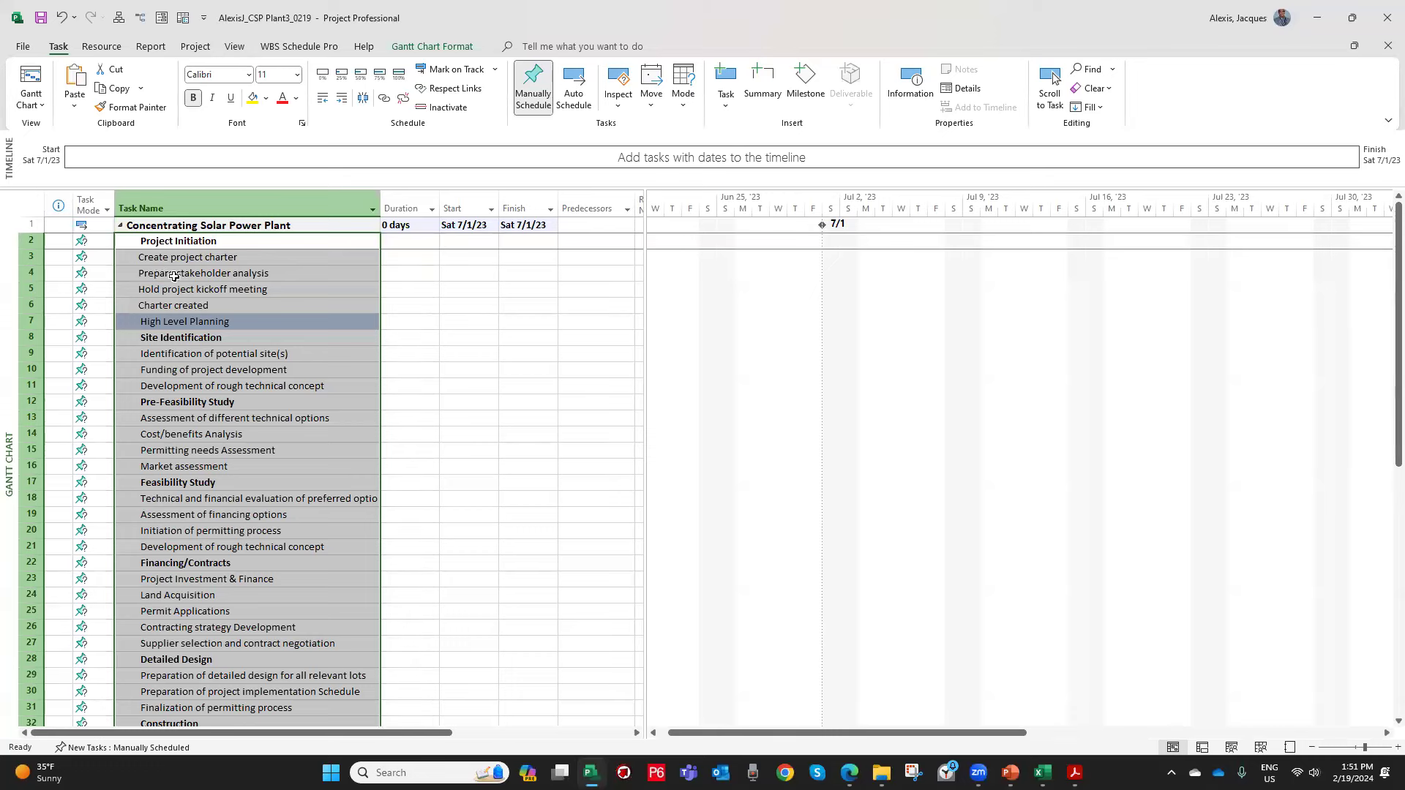
pyautogui.click(121, 227)
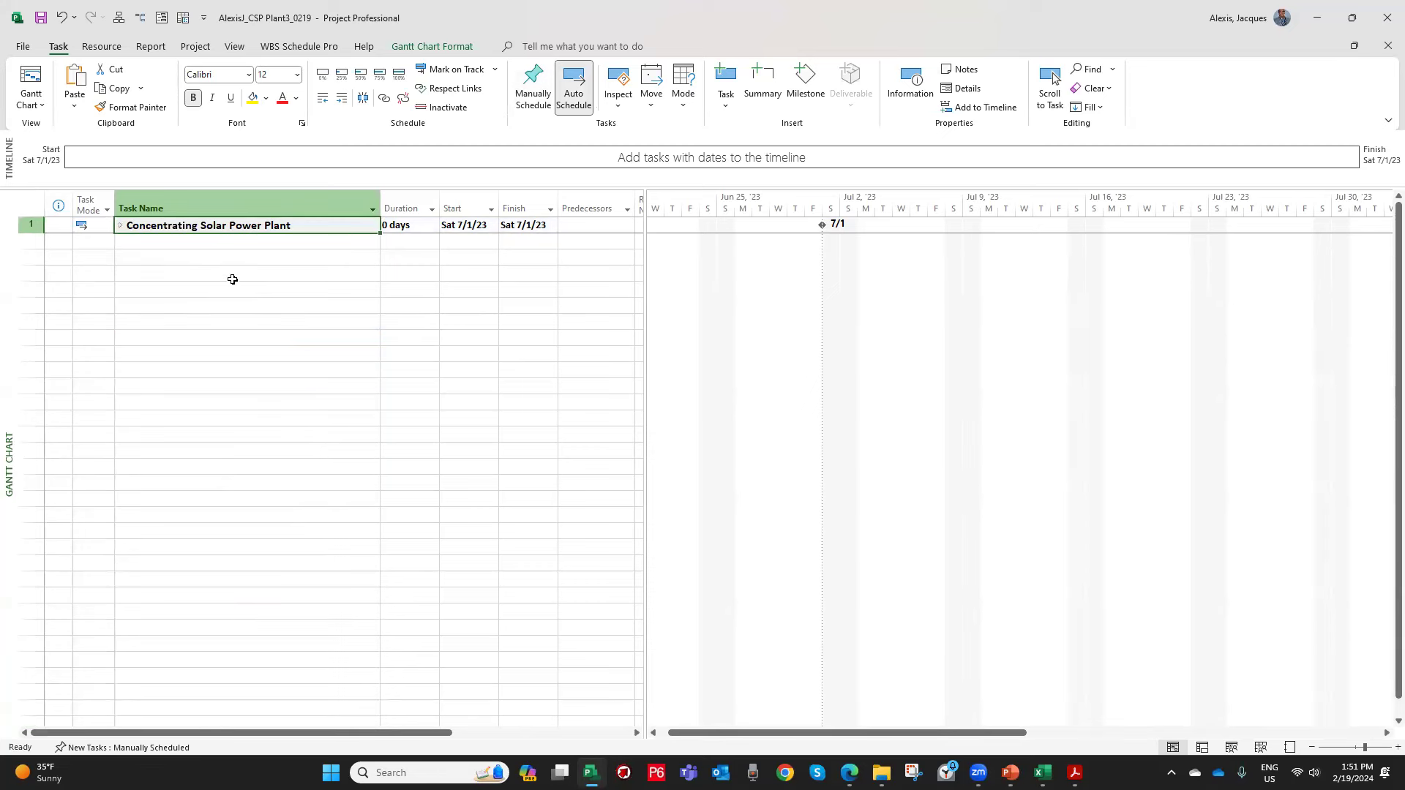
pyautogui.click(123, 225)
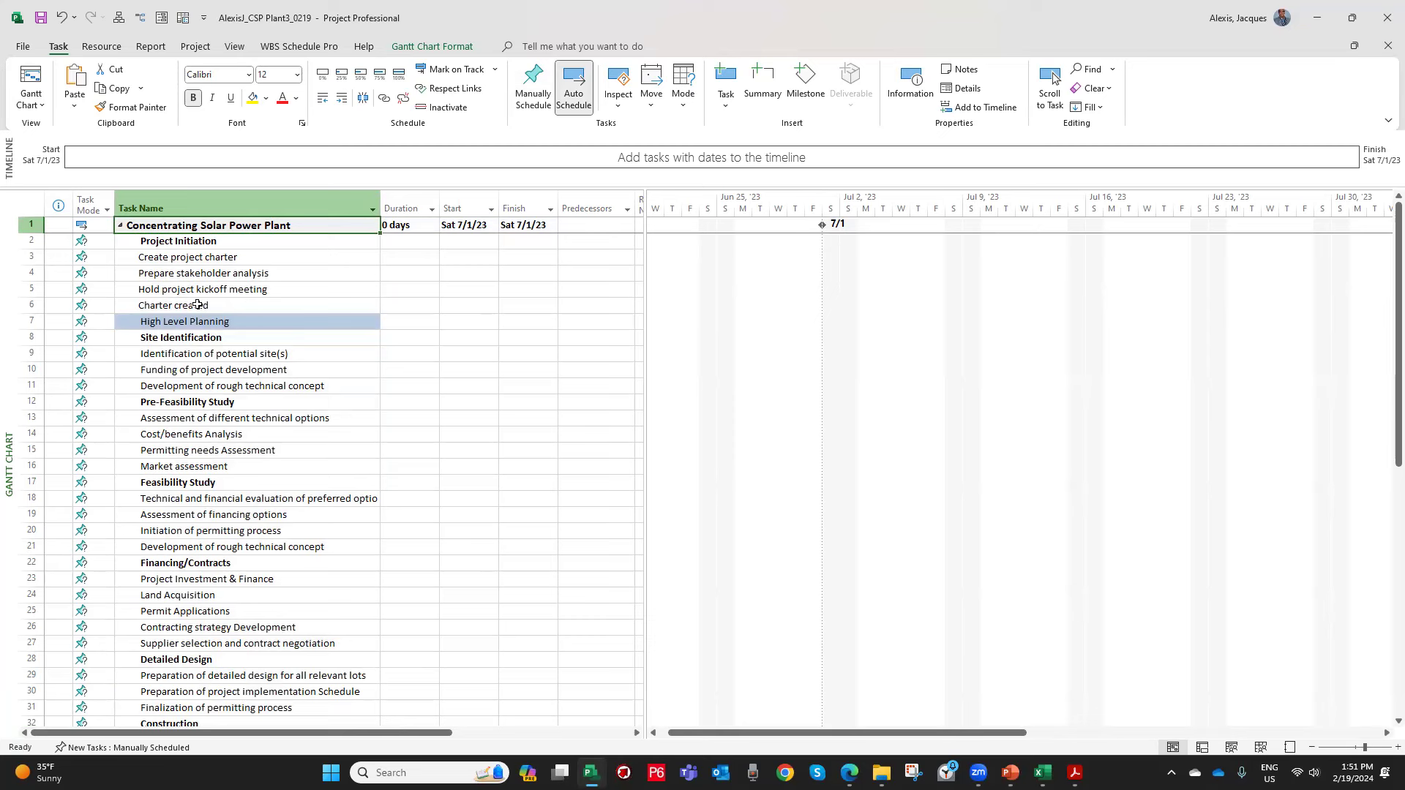
# Indent tasks 3 to 6 under Project Initiation and tasks 9 to 11 under Site Identification.
pyautogui.click(186, 259)
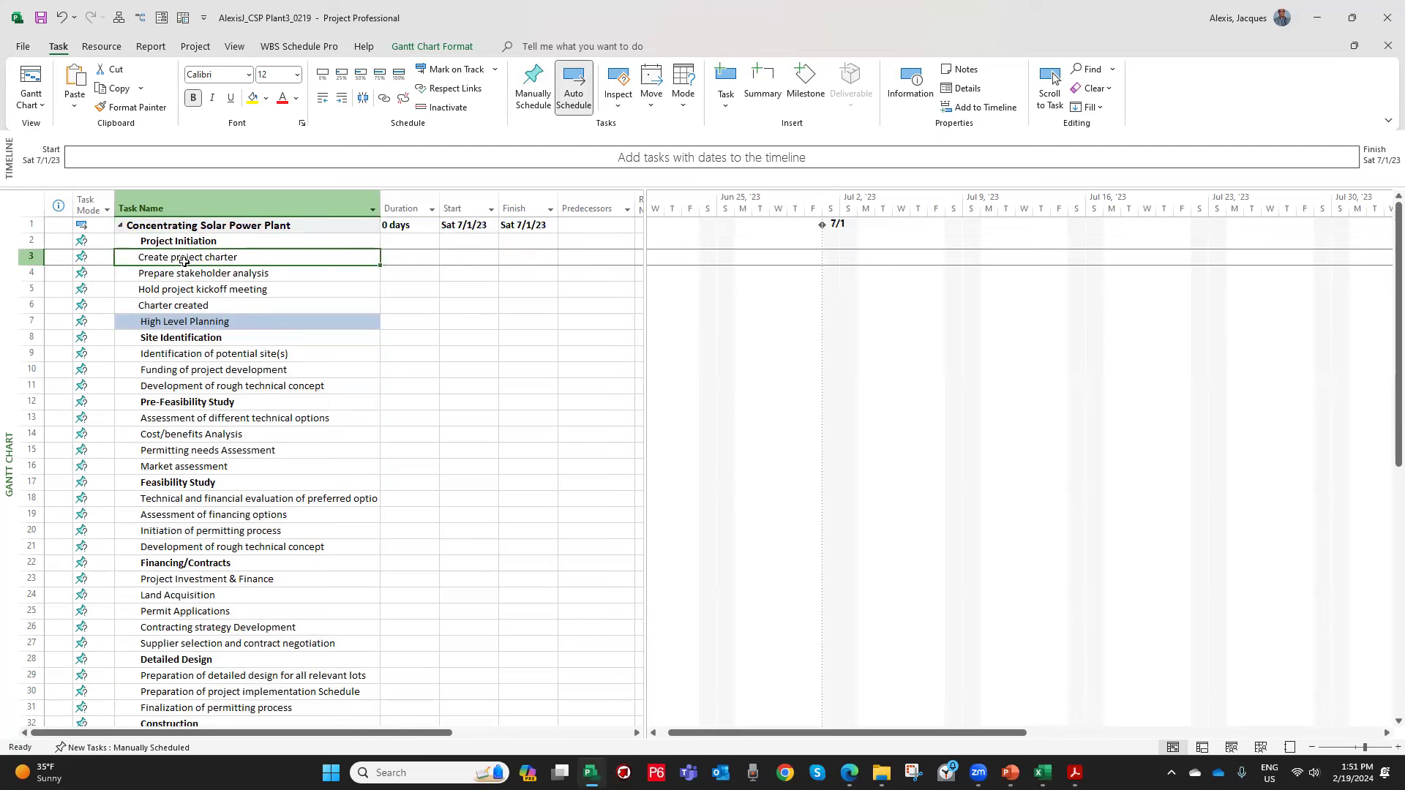
pyautogui.moveTo(184, 261); pyautogui.dragTo(197, 307)
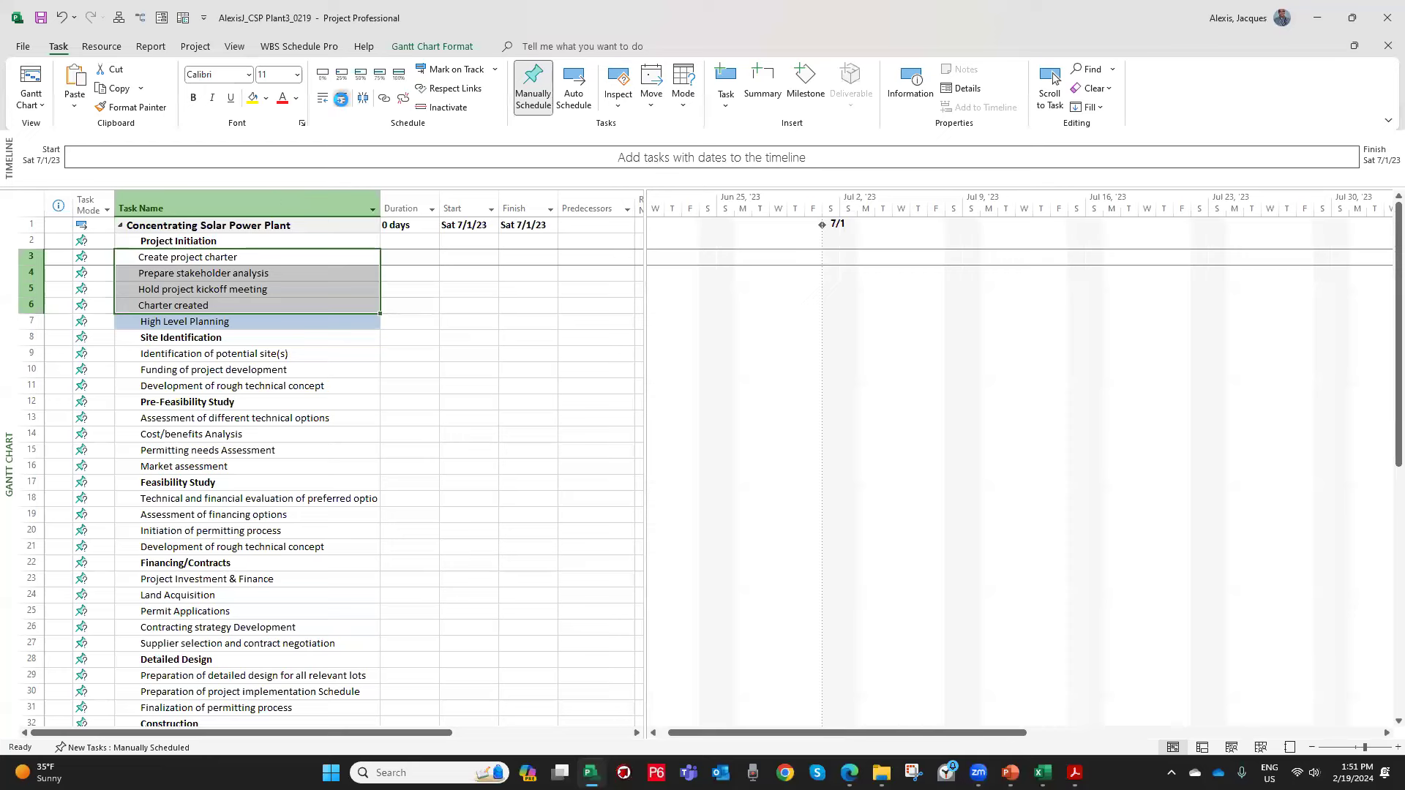
pyautogui.click(341, 97)
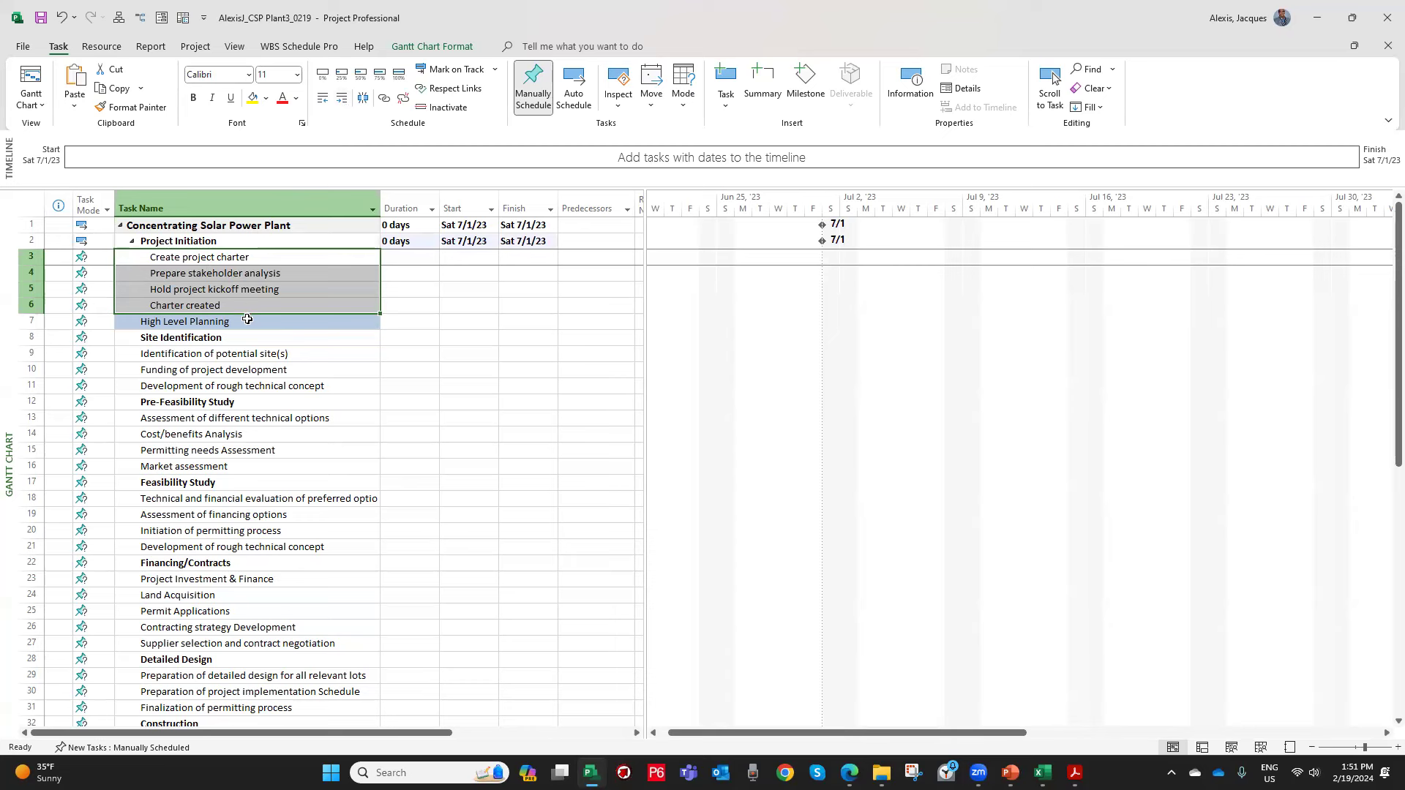
pyautogui.click(215, 354)
pyautogui.moveTo(214, 354); pyautogui.dragTo(262, 389)
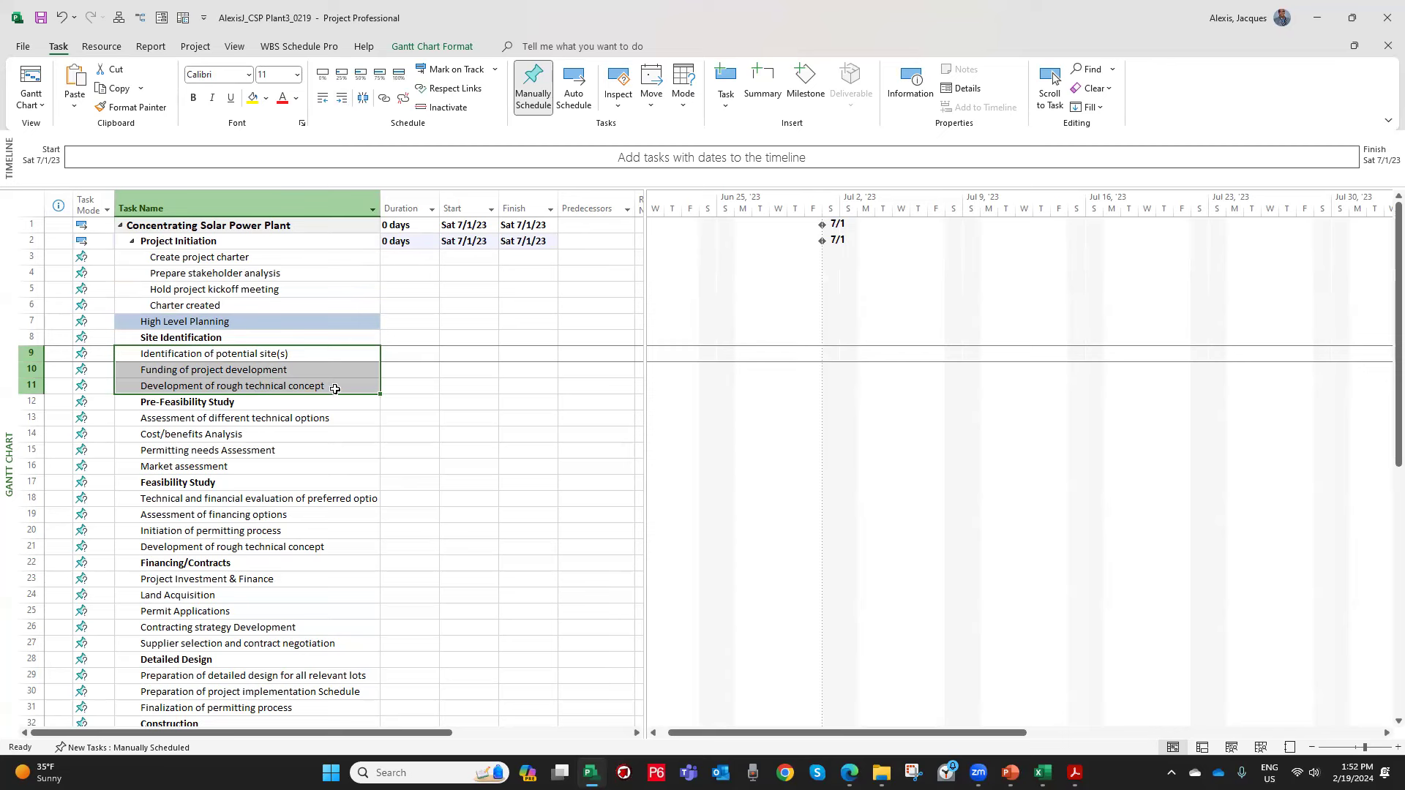
pyautogui.click(340, 101)
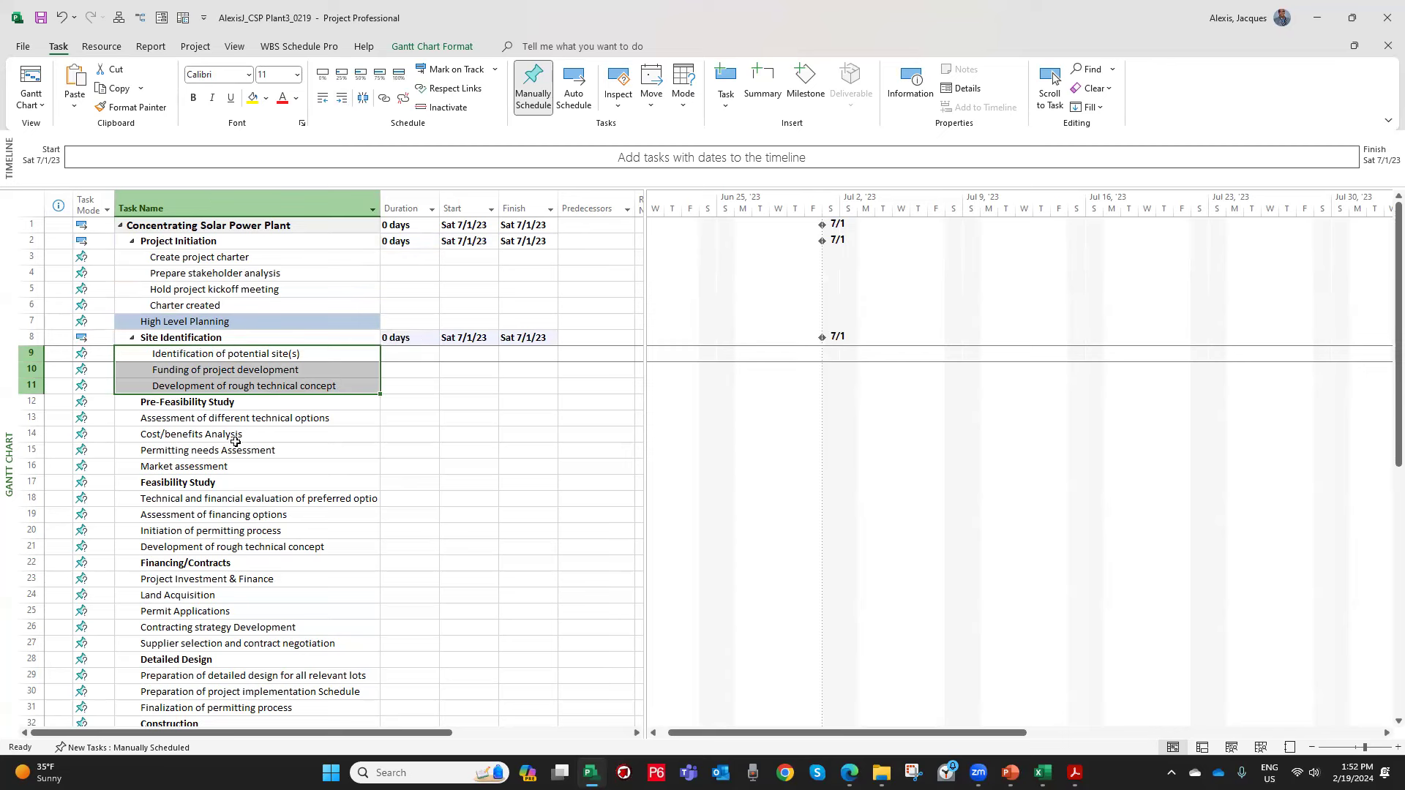
# Indent tasks 13 to 16 under Pre-Feasibility Study and tasks 18 to 21 under Feasibility Study.
pyautogui.moveTo(223, 418); pyautogui.dragTo(225, 470)
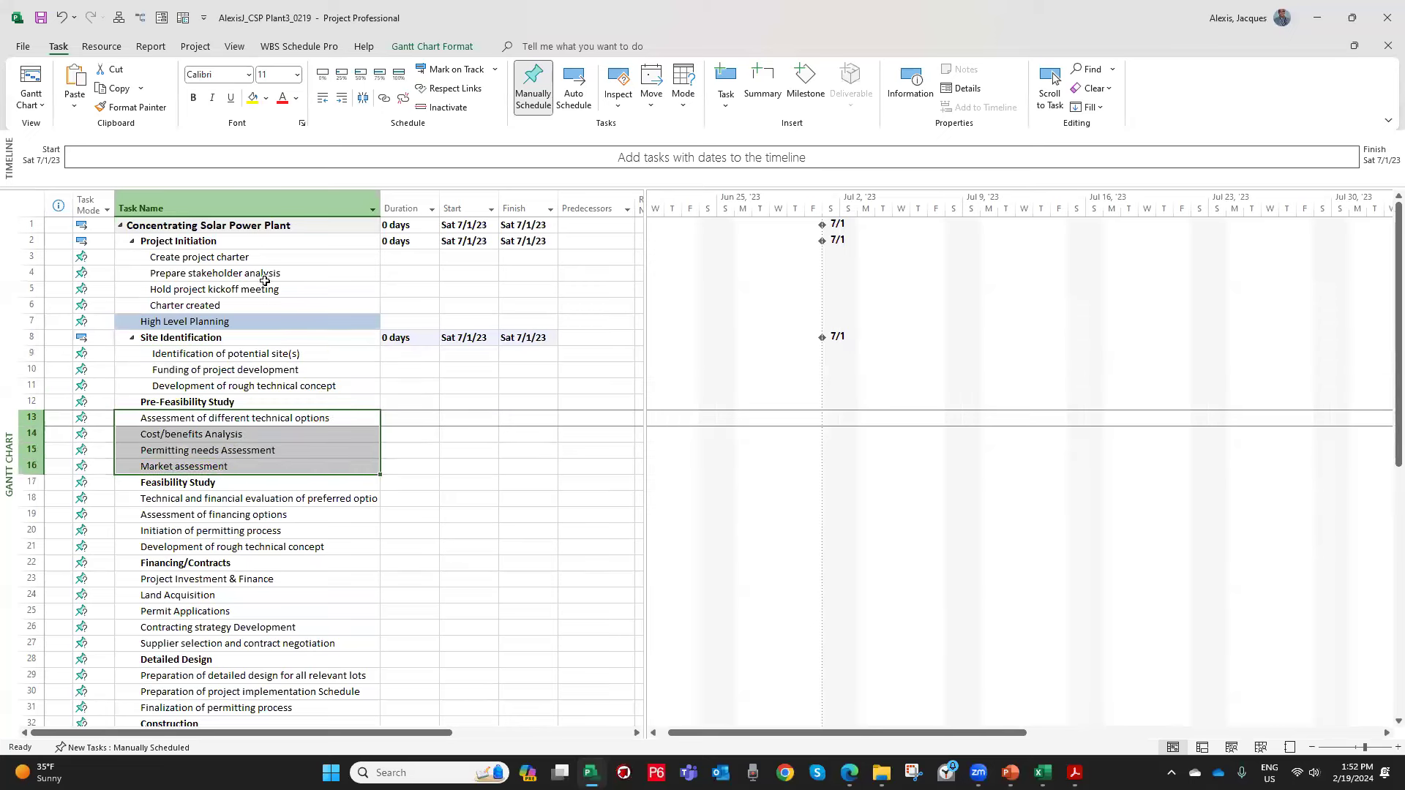
pyautogui.click(341, 98)
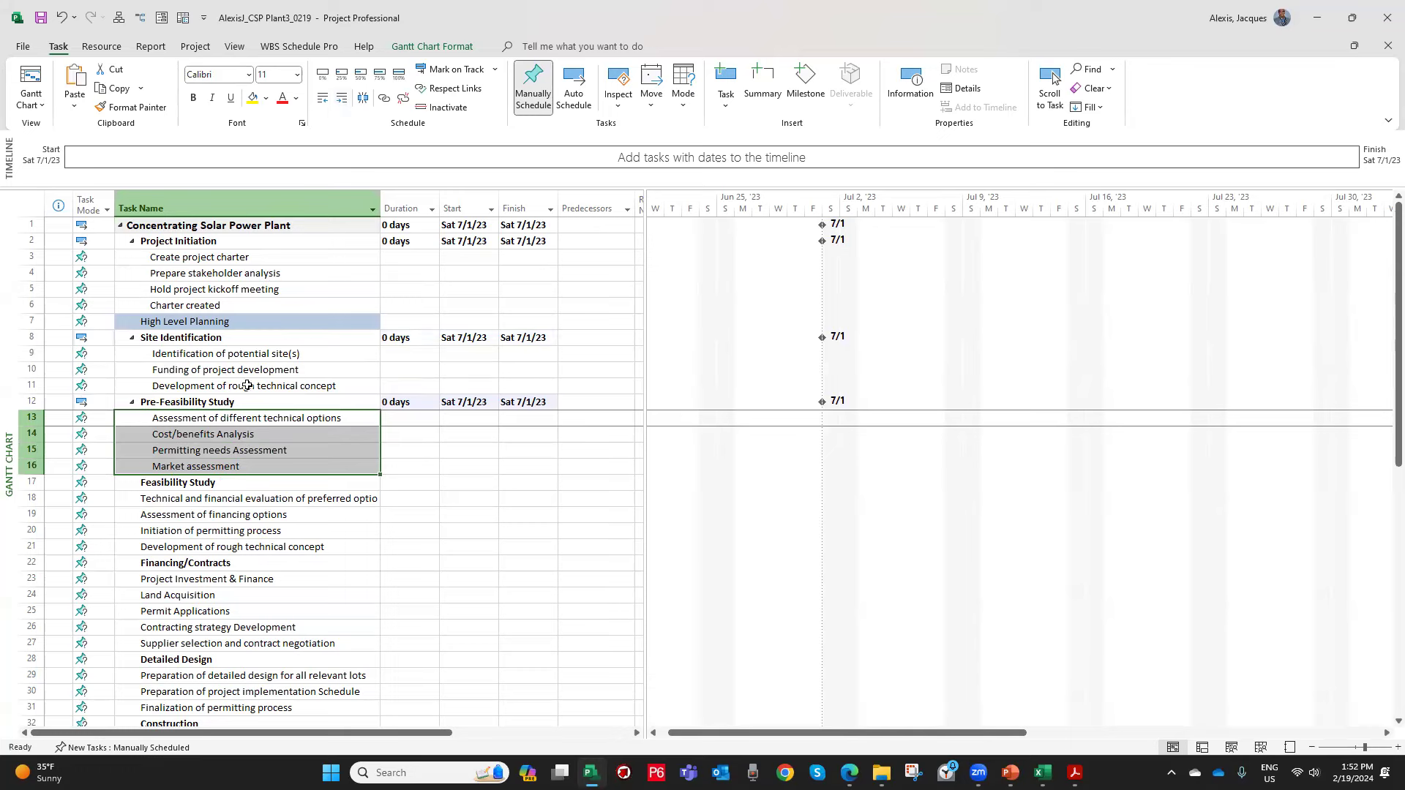
pyautogui.scroll(-4, 257, 347)
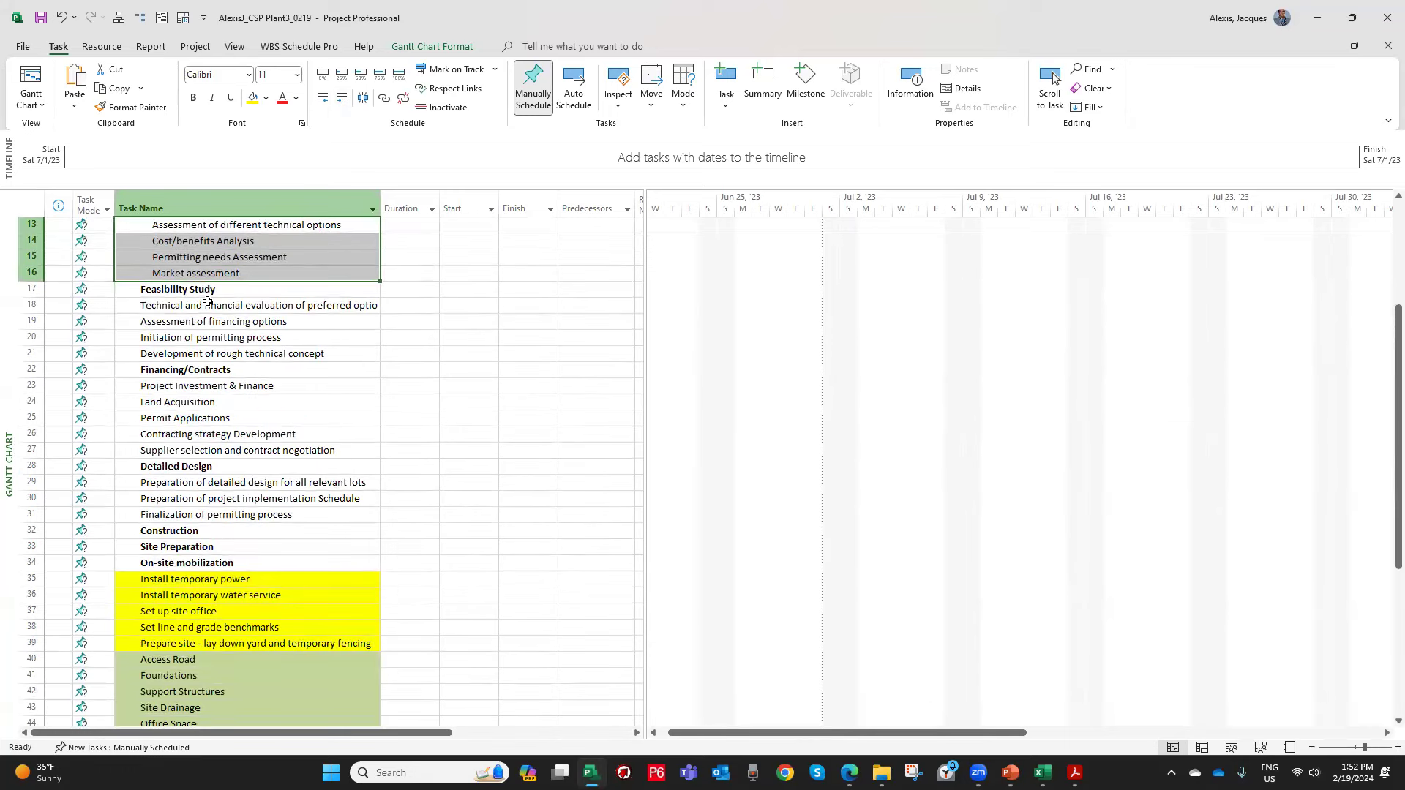
pyautogui.moveTo(205, 306); pyautogui.dragTo(208, 353)
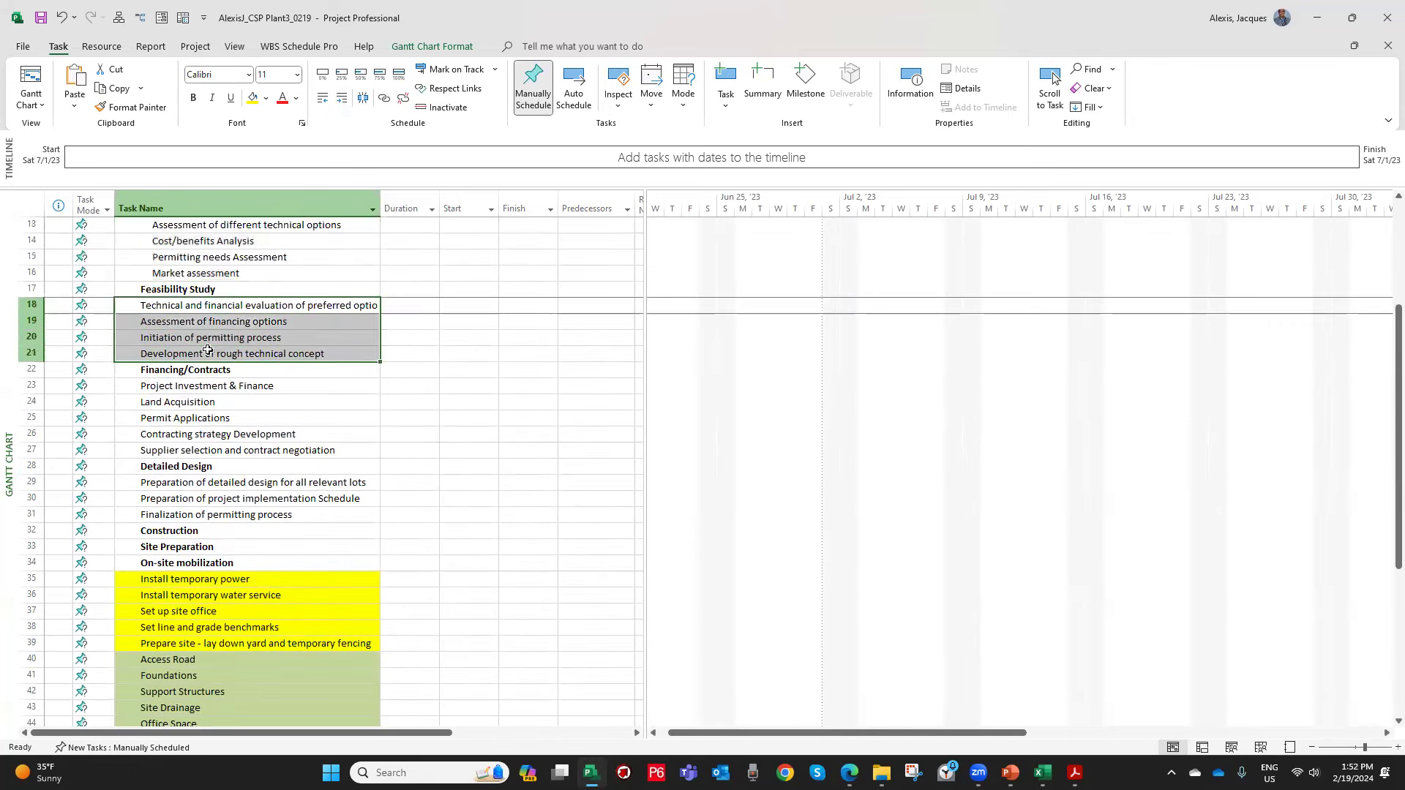
pyautogui.click(341, 100)
# Indent tasks 23 to 27 under Financing/Contracts and tasks 29 to 31 under Detailed Design.
pyautogui.scroll(-2, 278, 366)
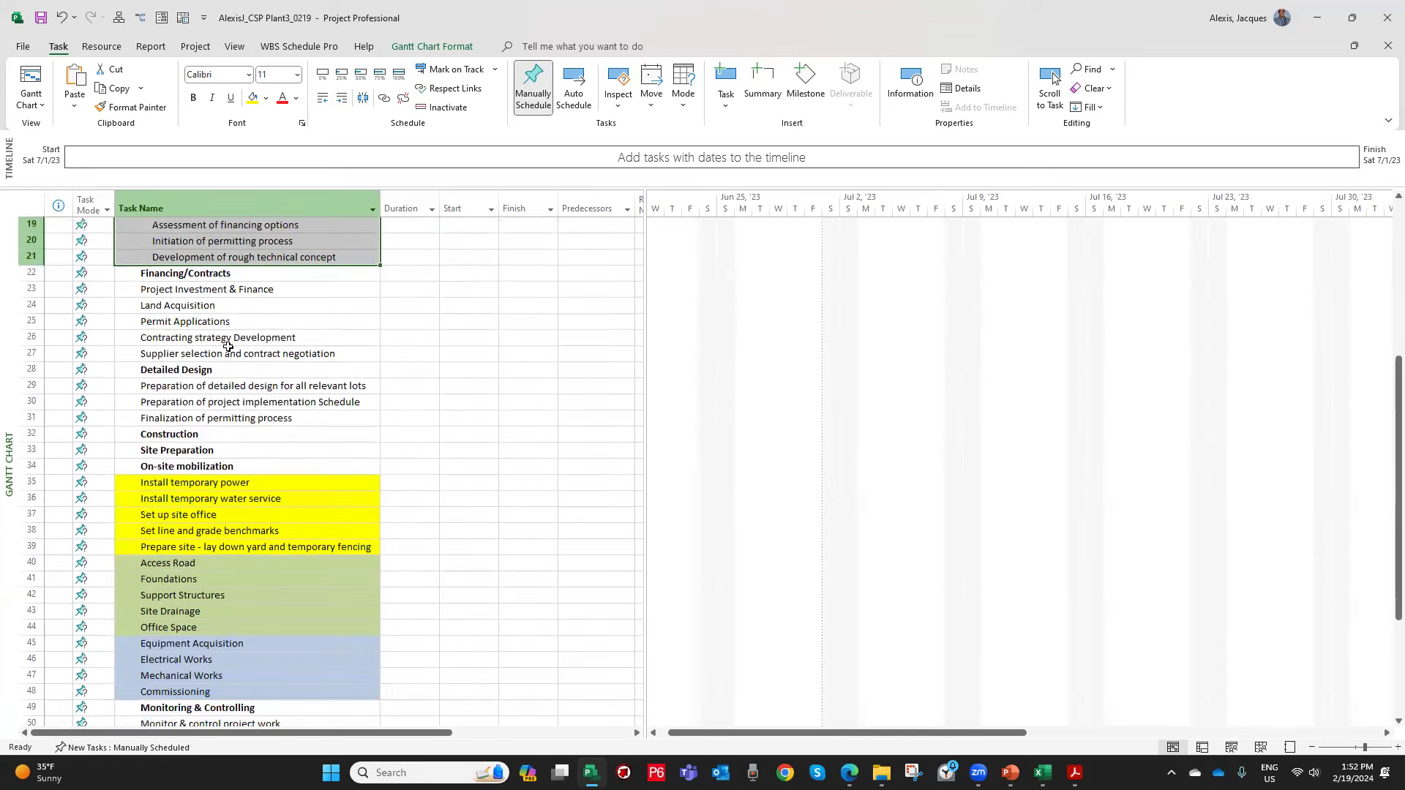
pyautogui.click(211, 289)
pyautogui.moveTo(210, 292); pyautogui.dragTo(213, 355)
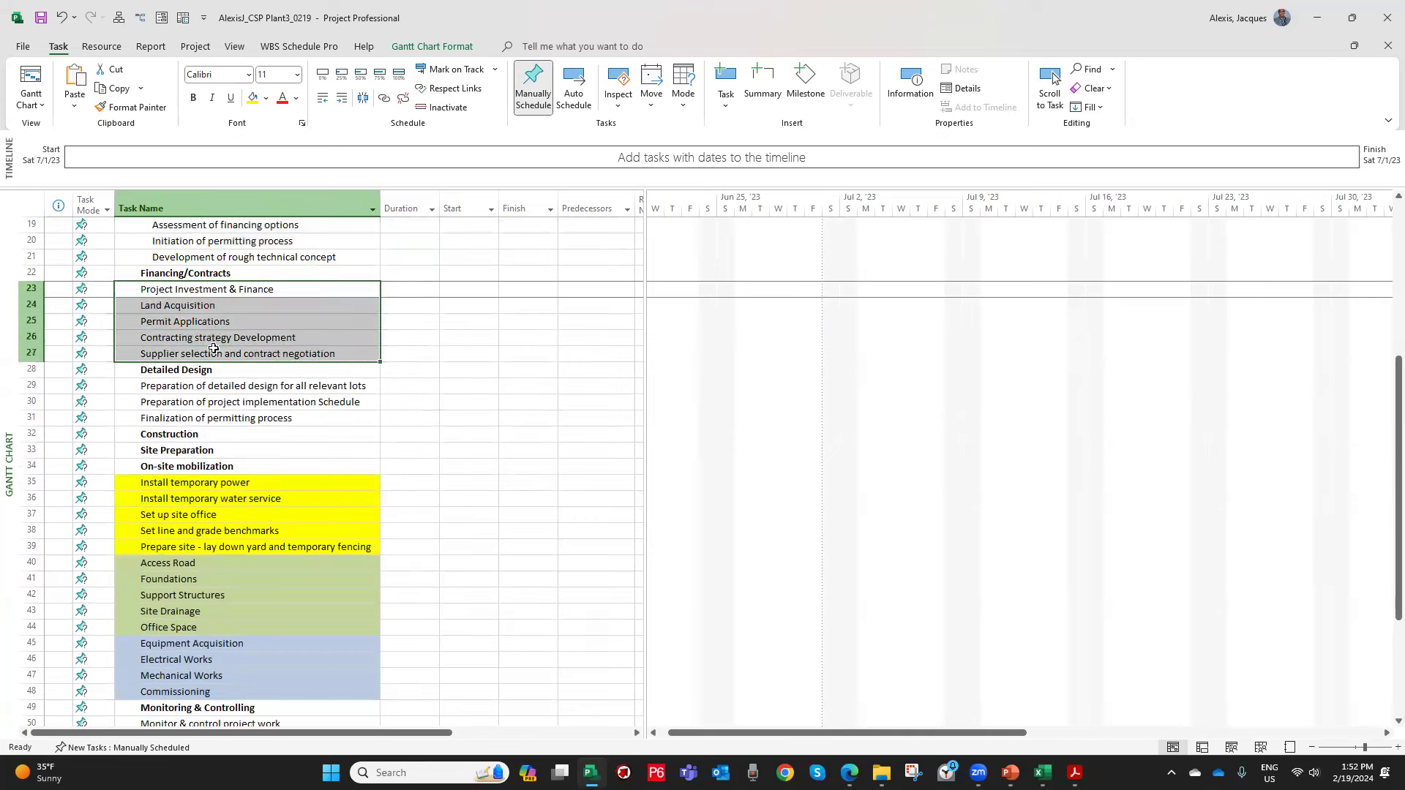
pyautogui.click(342, 98)
pyautogui.moveTo(211, 388); pyautogui.dragTo(210, 420)
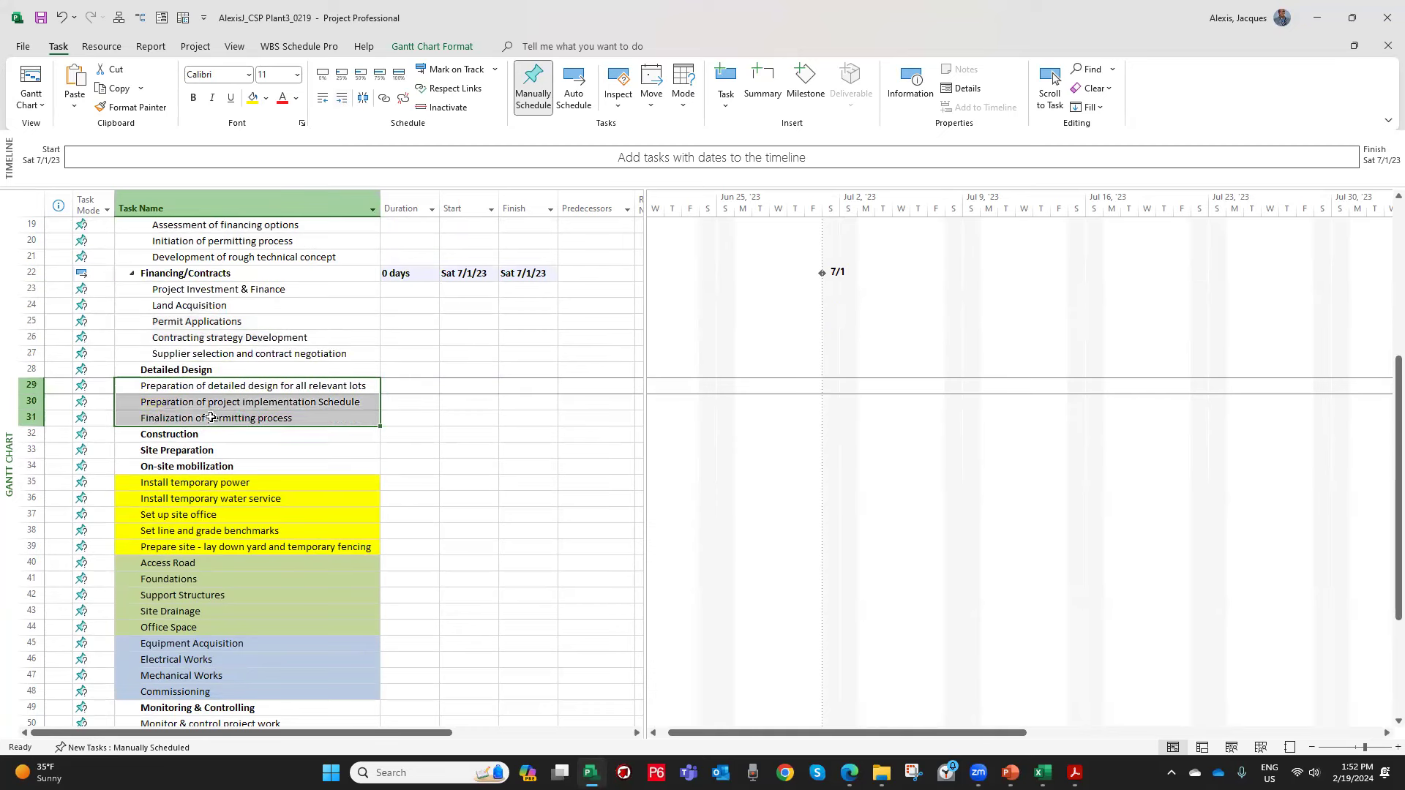
pyautogui.click(341, 99)
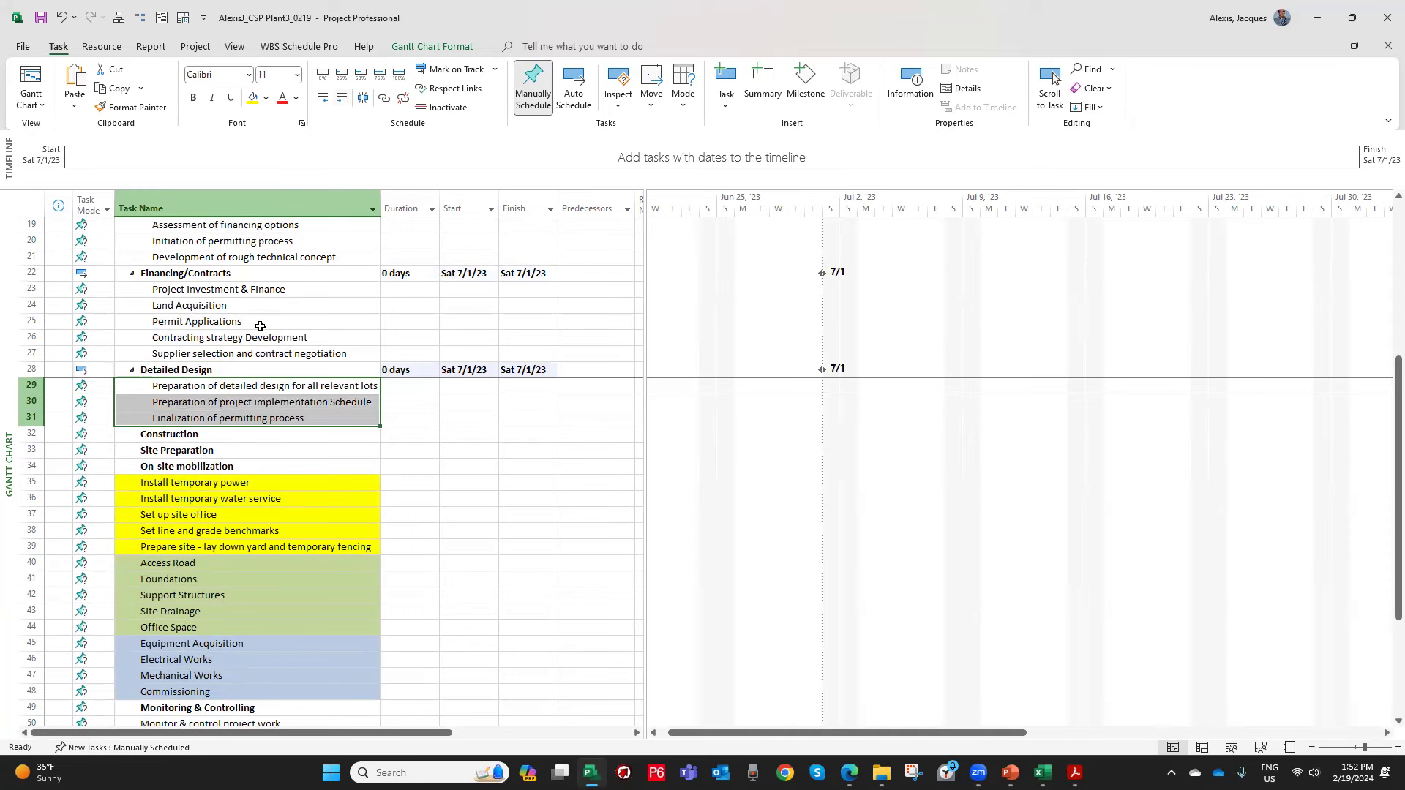
# Indent Site Preparation under Construction, and indent On-site mobilization under Site Preparation.
pyautogui.scroll(-2, 260, 326)
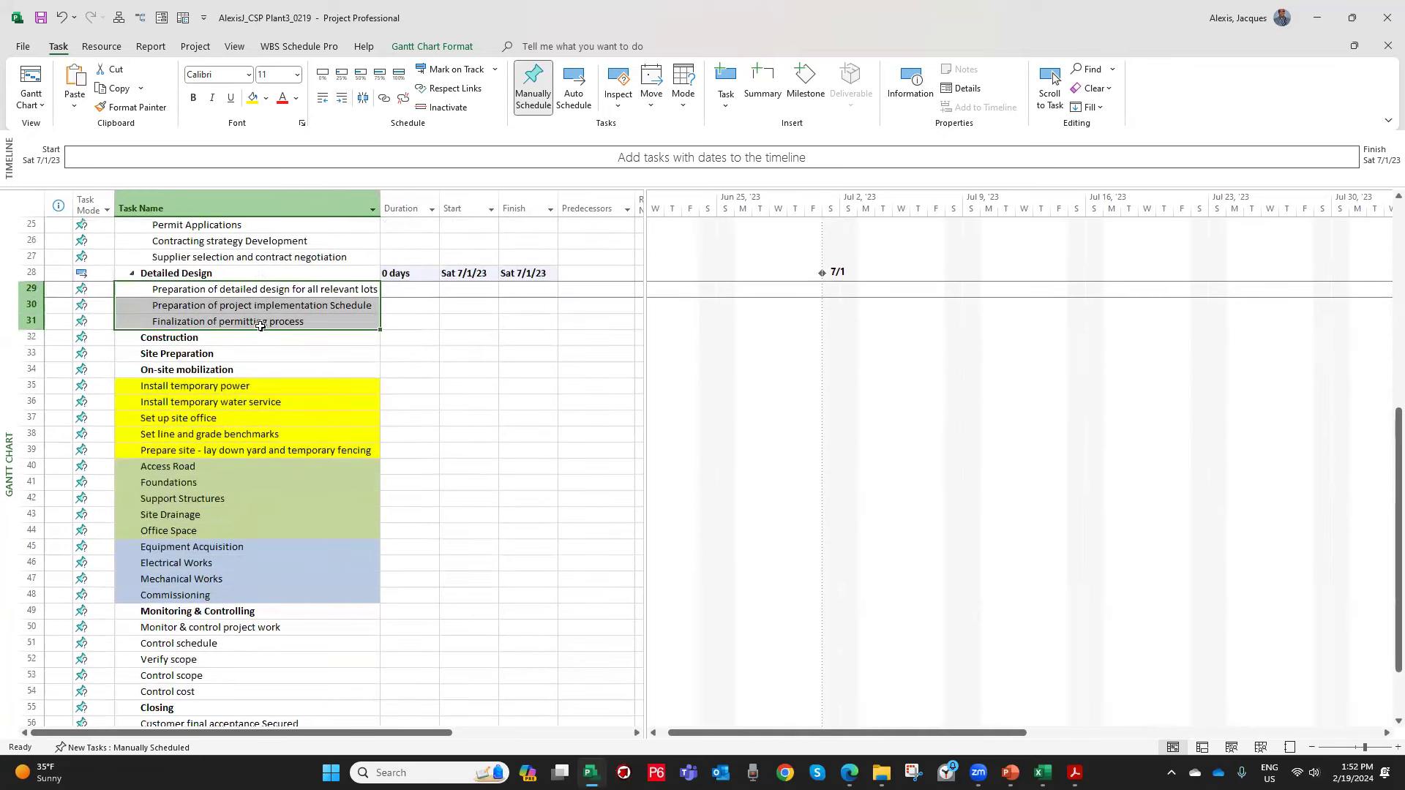
pyautogui.click(211, 356)
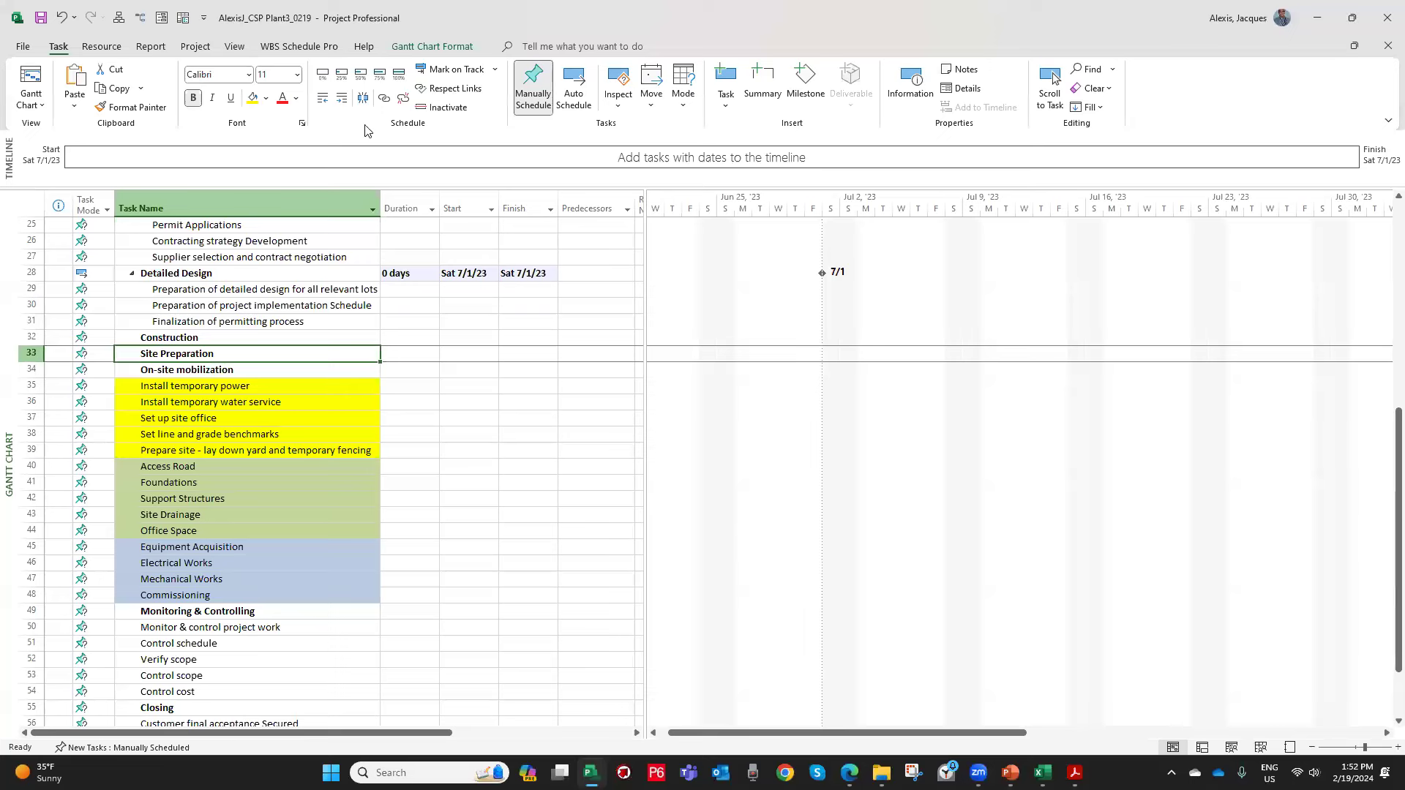
pyautogui.click(342, 103)
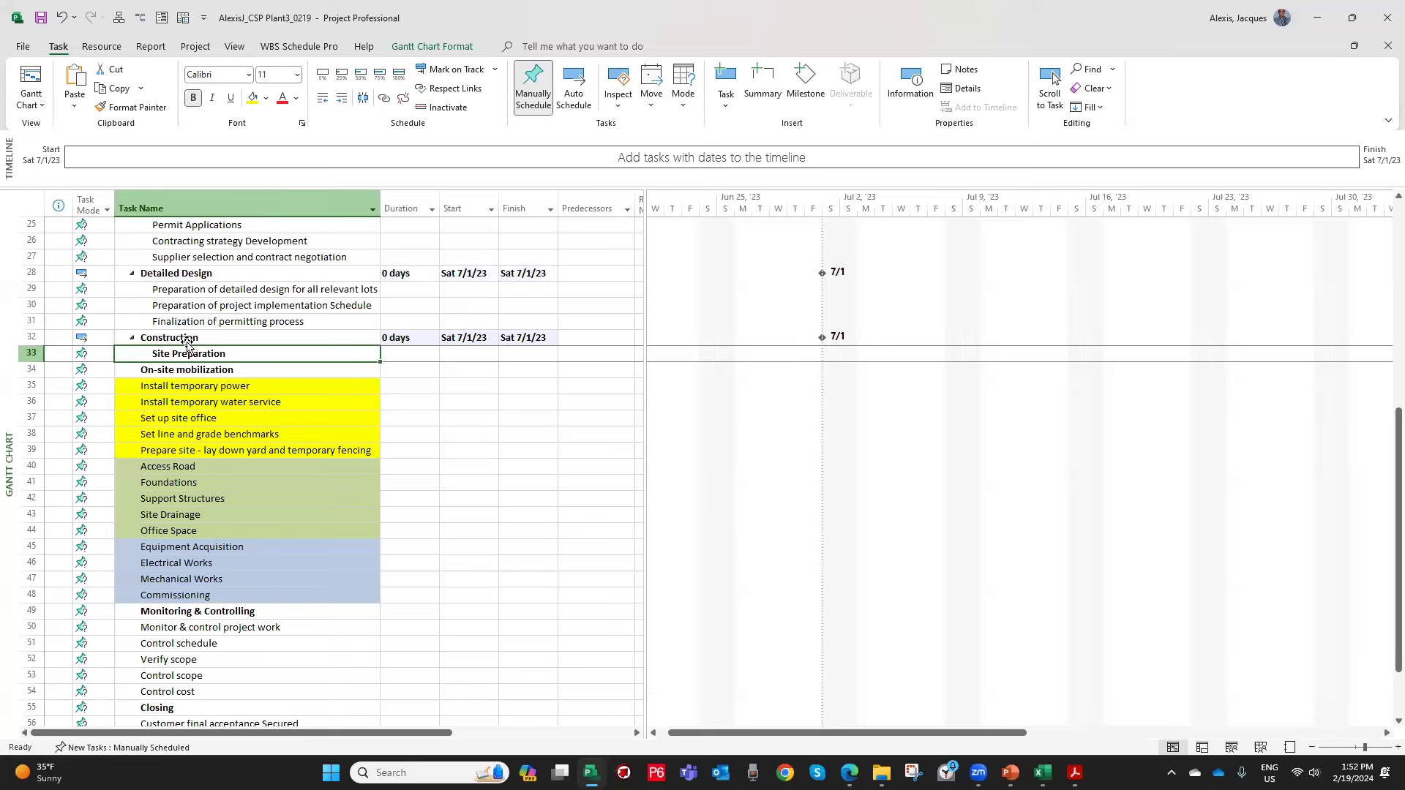
pyautogui.click(187, 371)
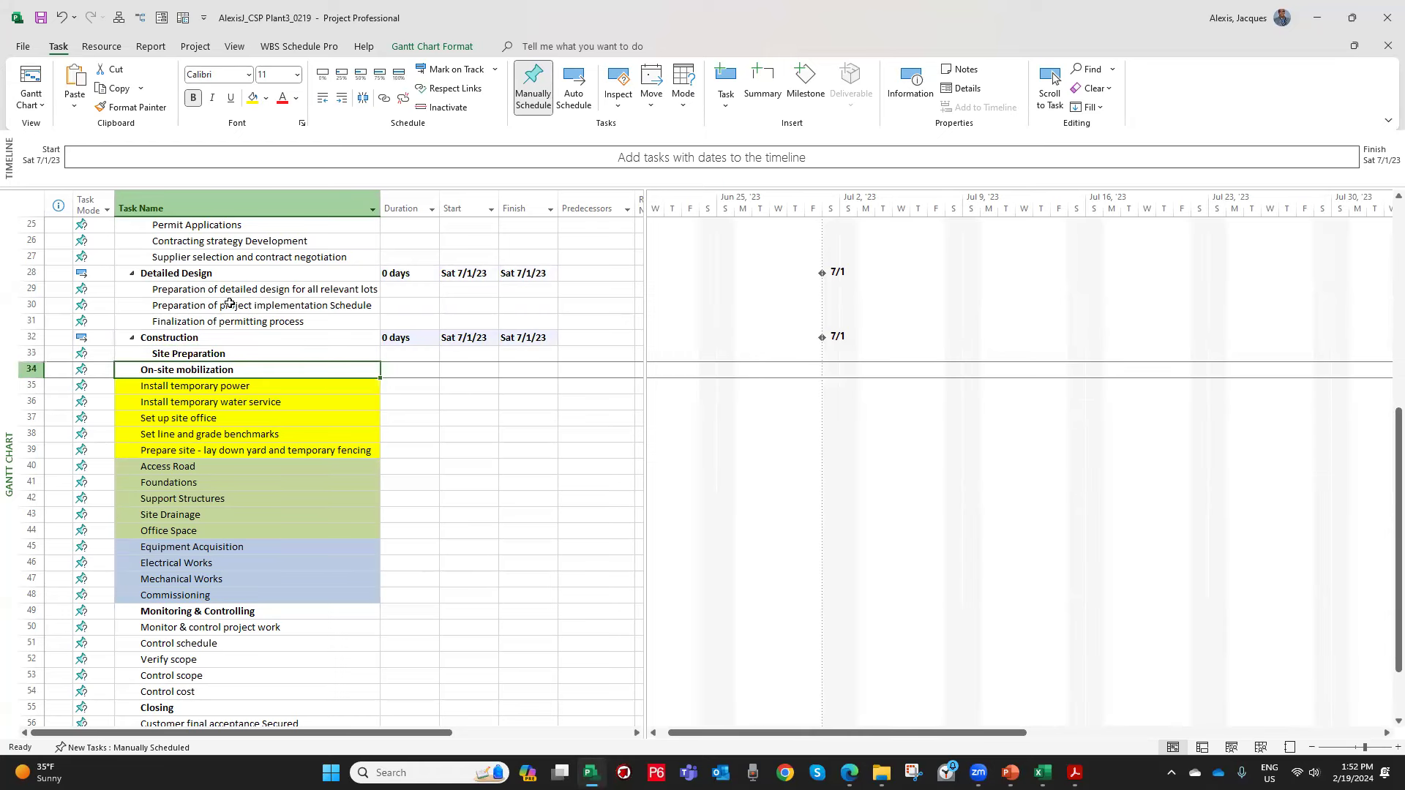
pyautogui.click(340, 101)
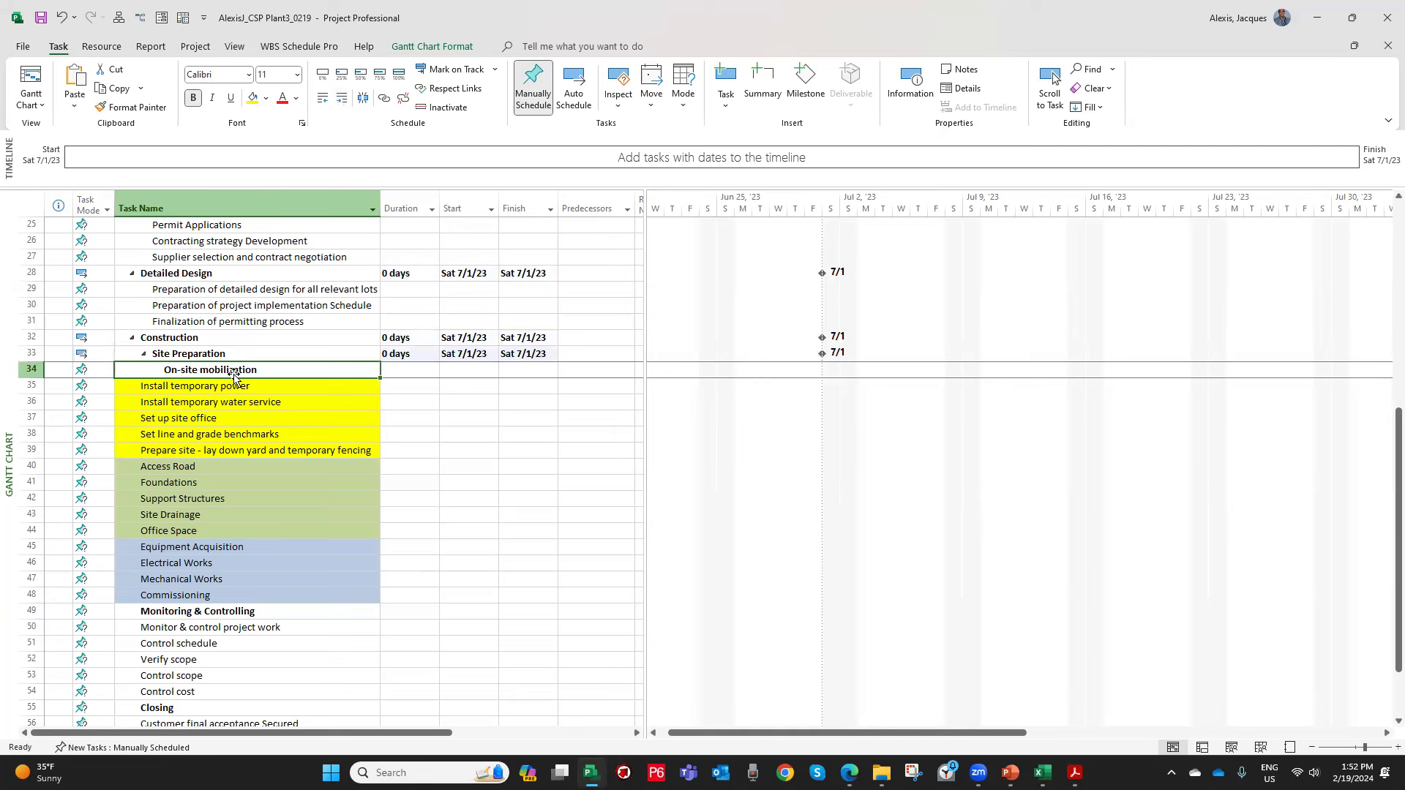
# Indent tasks 35 to 39, from Install temporary power to Prepare site, three levels so they sit under On-site mobilization.
pyautogui.moveTo(221, 382); pyautogui.dragTo(208, 451)
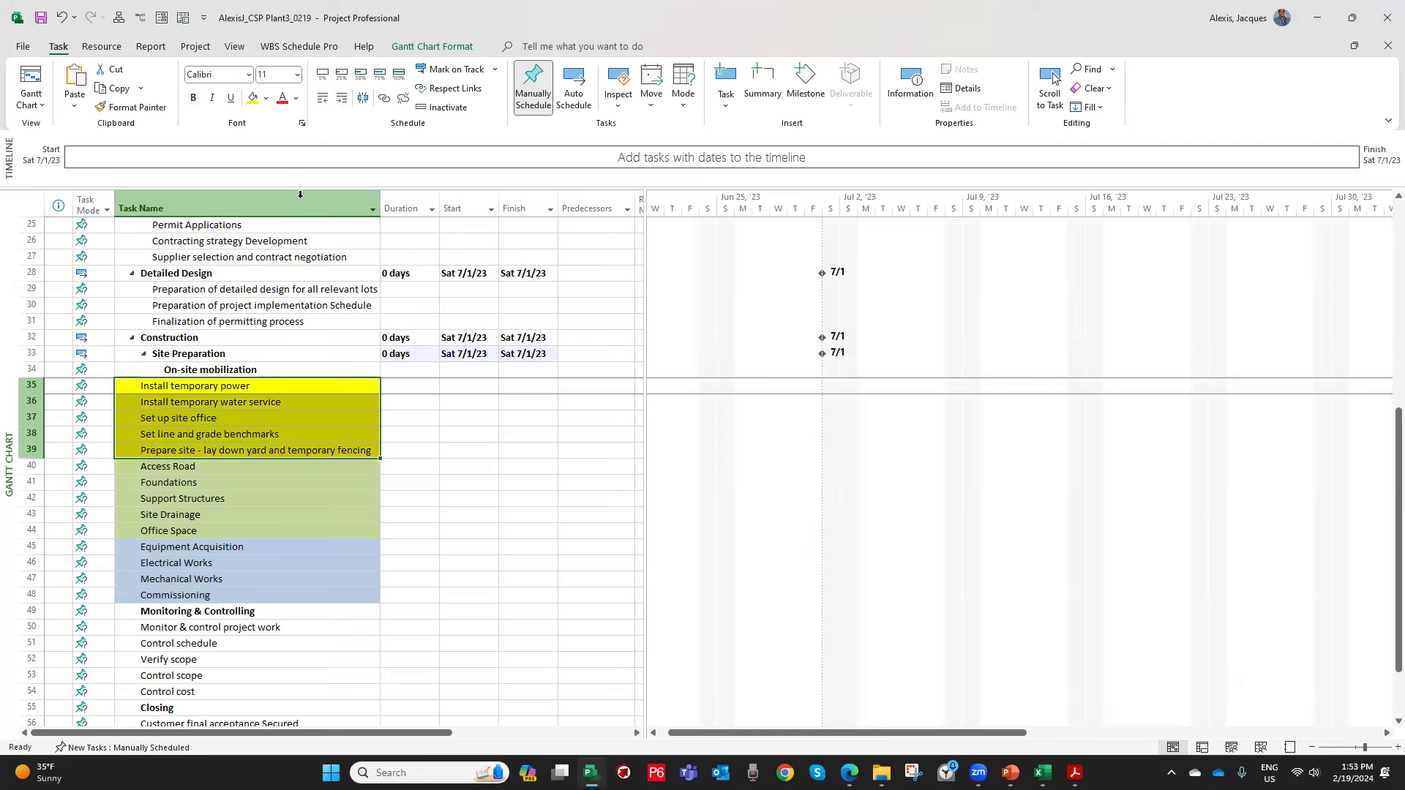
pyautogui.click(341, 107)
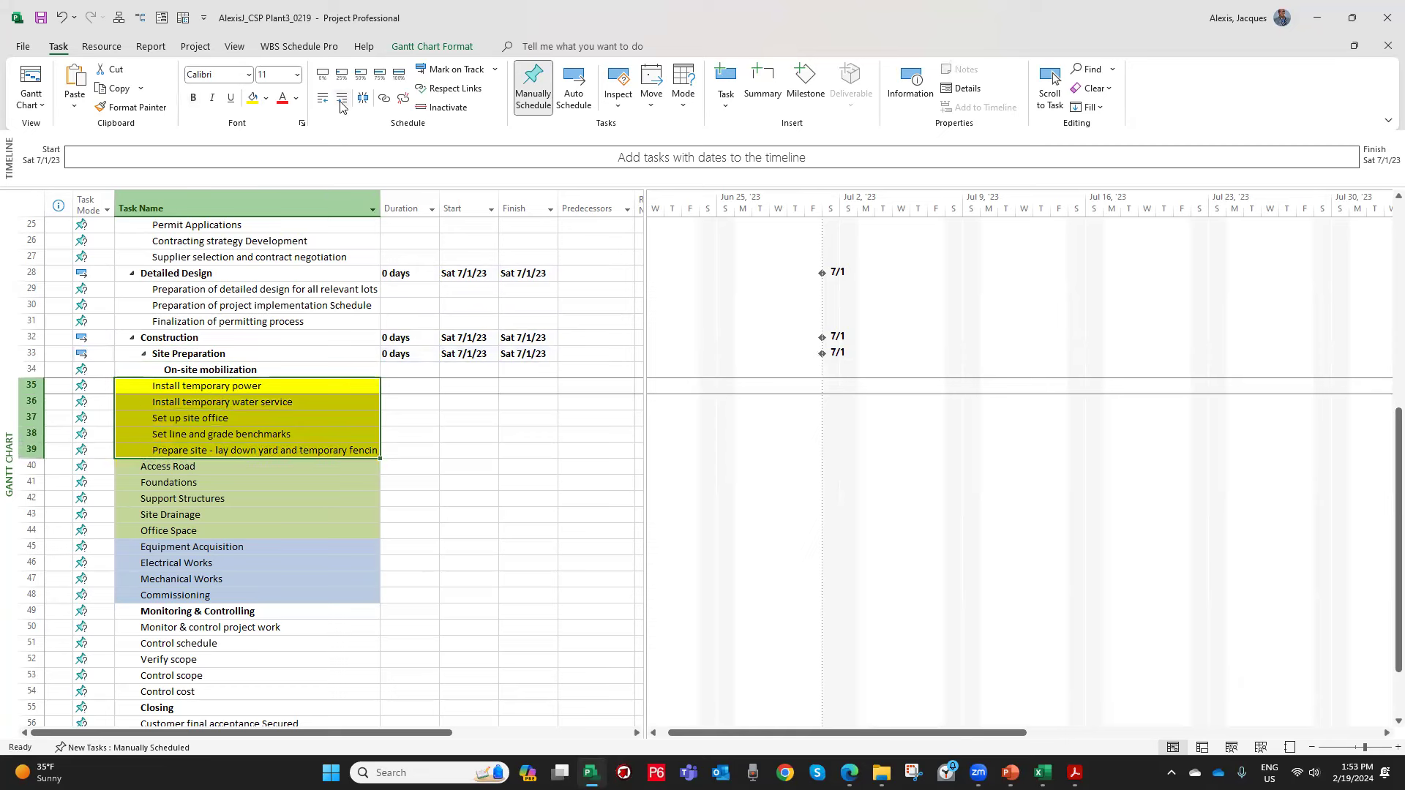
pyautogui.click(341, 107)
pyautogui.click(341, 107)
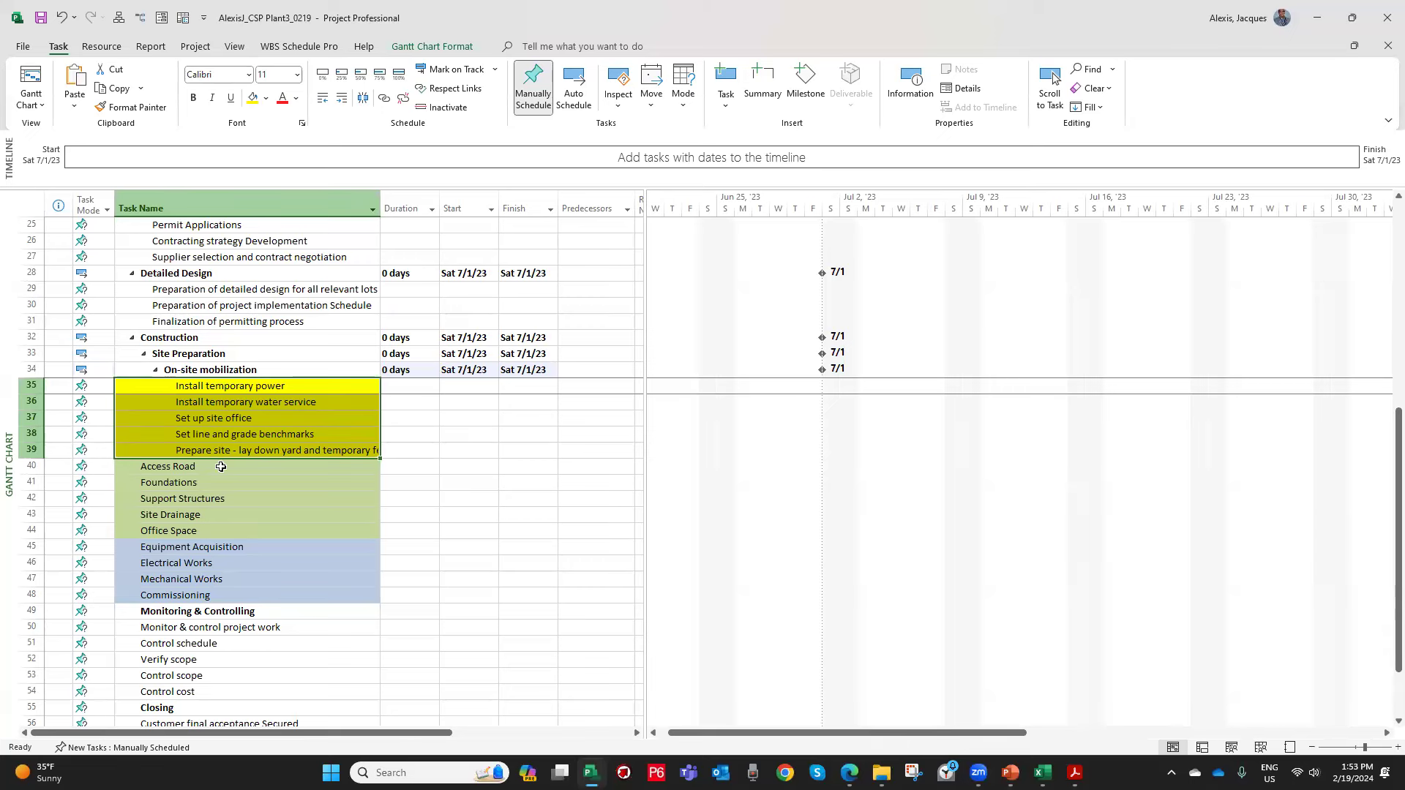
# Indent tasks 40 to 48, from Access Road to Commissioning, one level so they sit directly under Construction.
pyautogui.click(217, 469)
pyautogui.moveTo(218, 469); pyautogui.dragTo(199, 592)
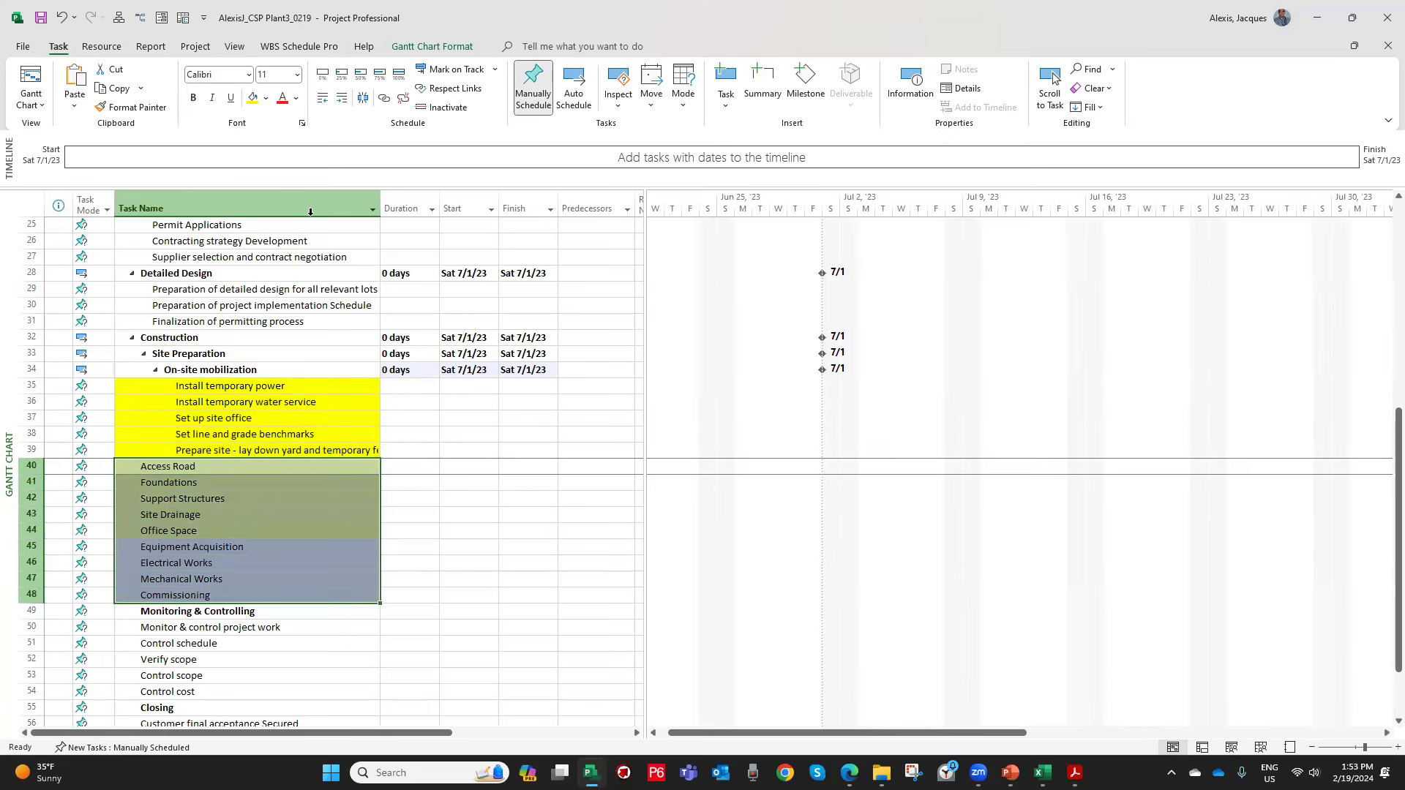
pyautogui.click(340, 101)
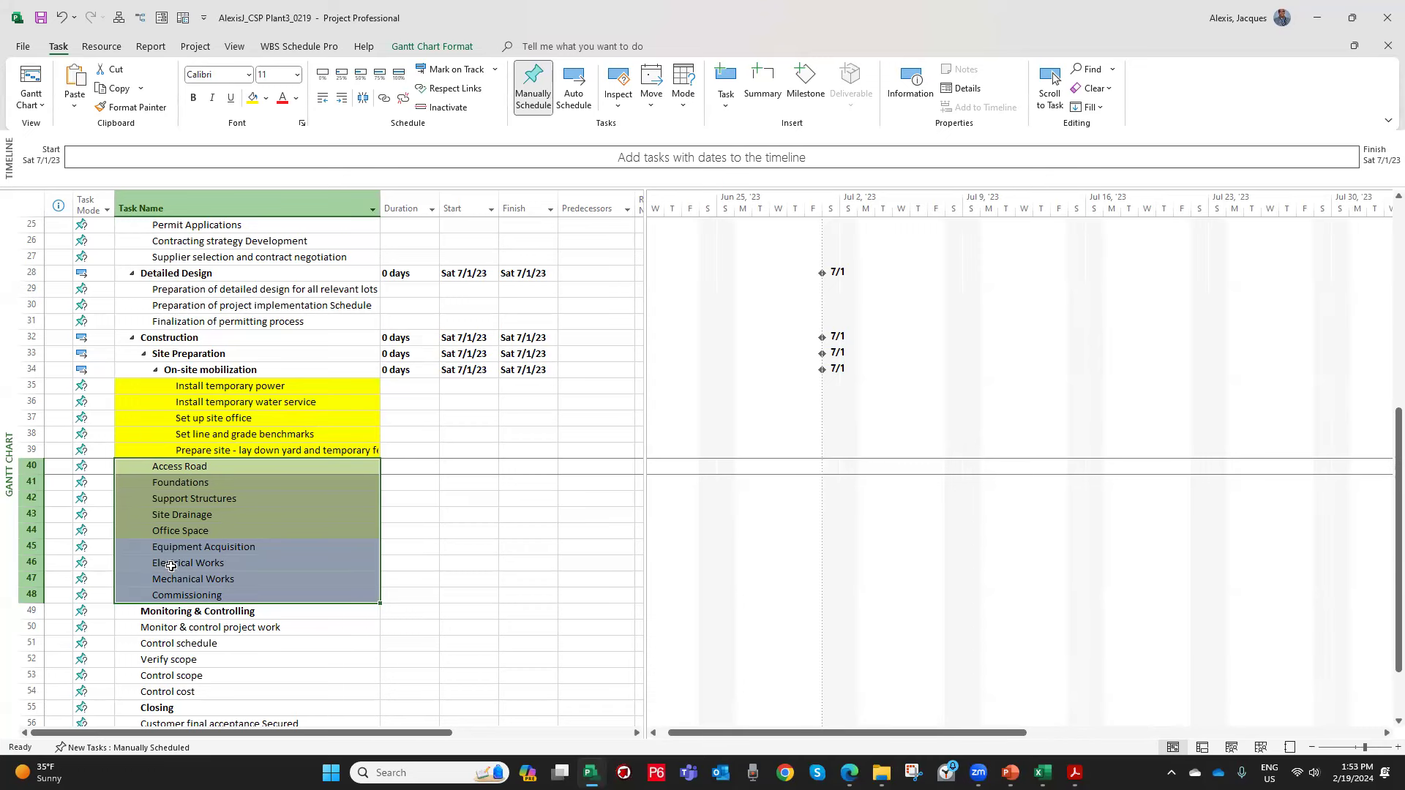
# Indent tasks 50 to 54 under Monitoring & Controlling and tasks 56 to 59 under Closing.
pyautogui.scroll(-2, 208, 561)
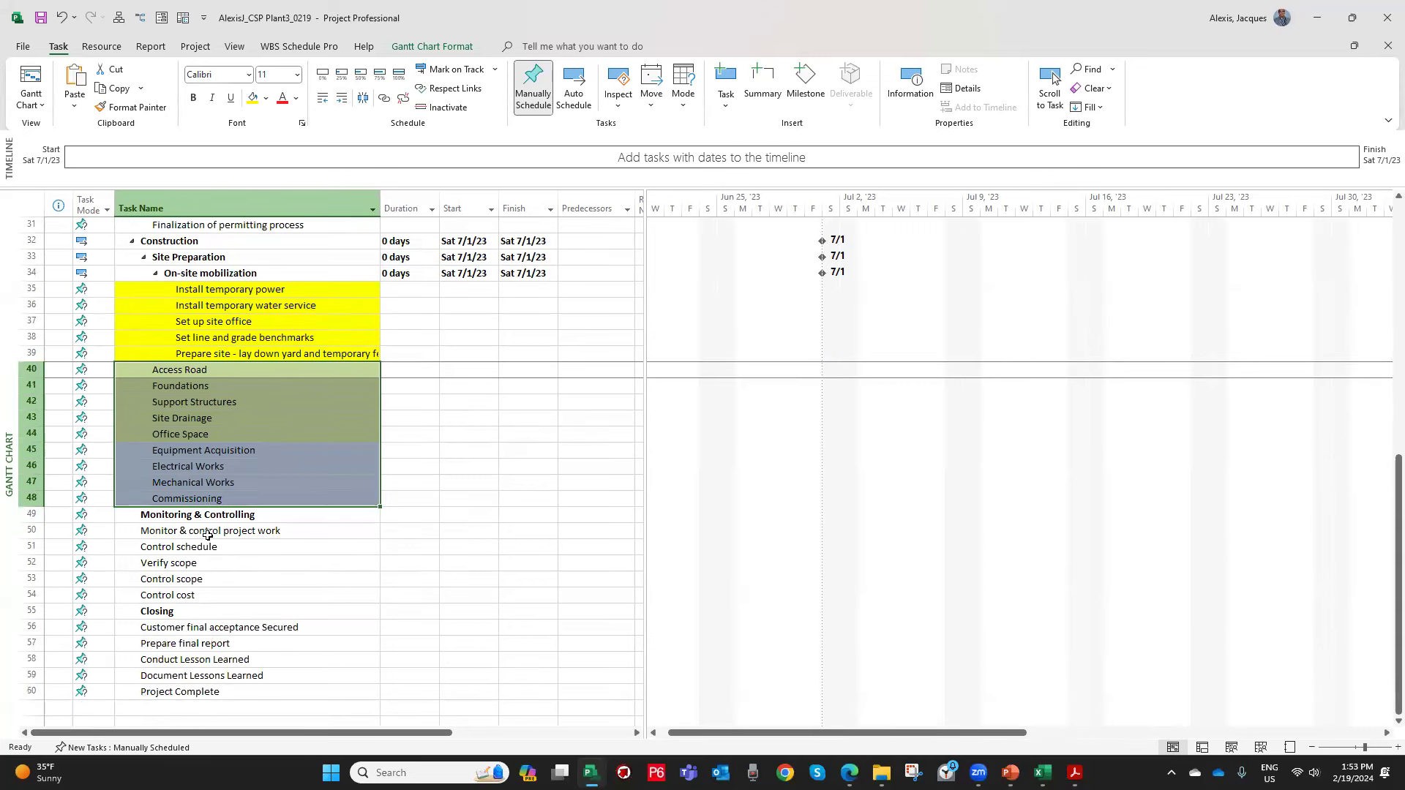
pyautogui.click(208, 533)
pyautogui.moveTo(208, 533); pyautogui.dragTo(192, 594)
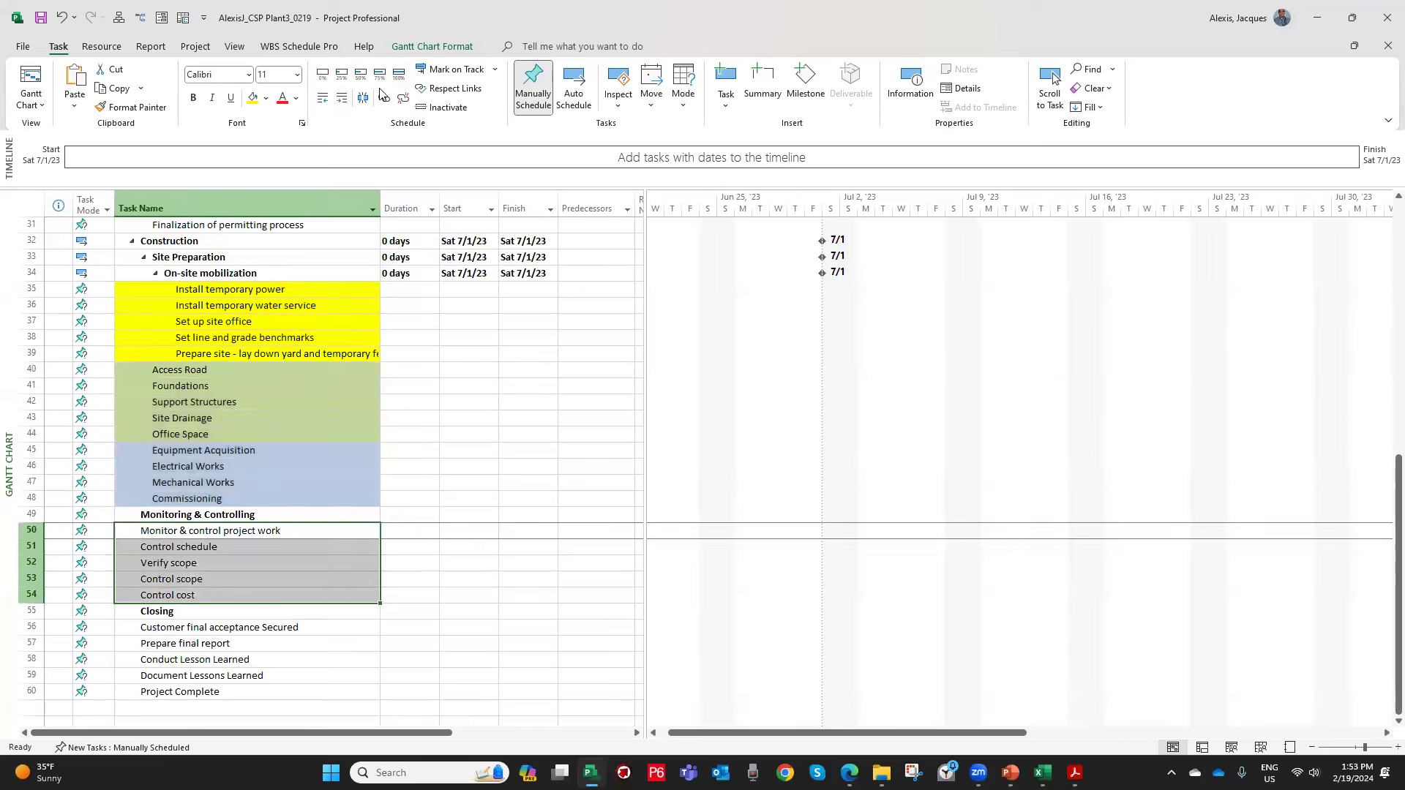
pyautogui.click(340, 101)
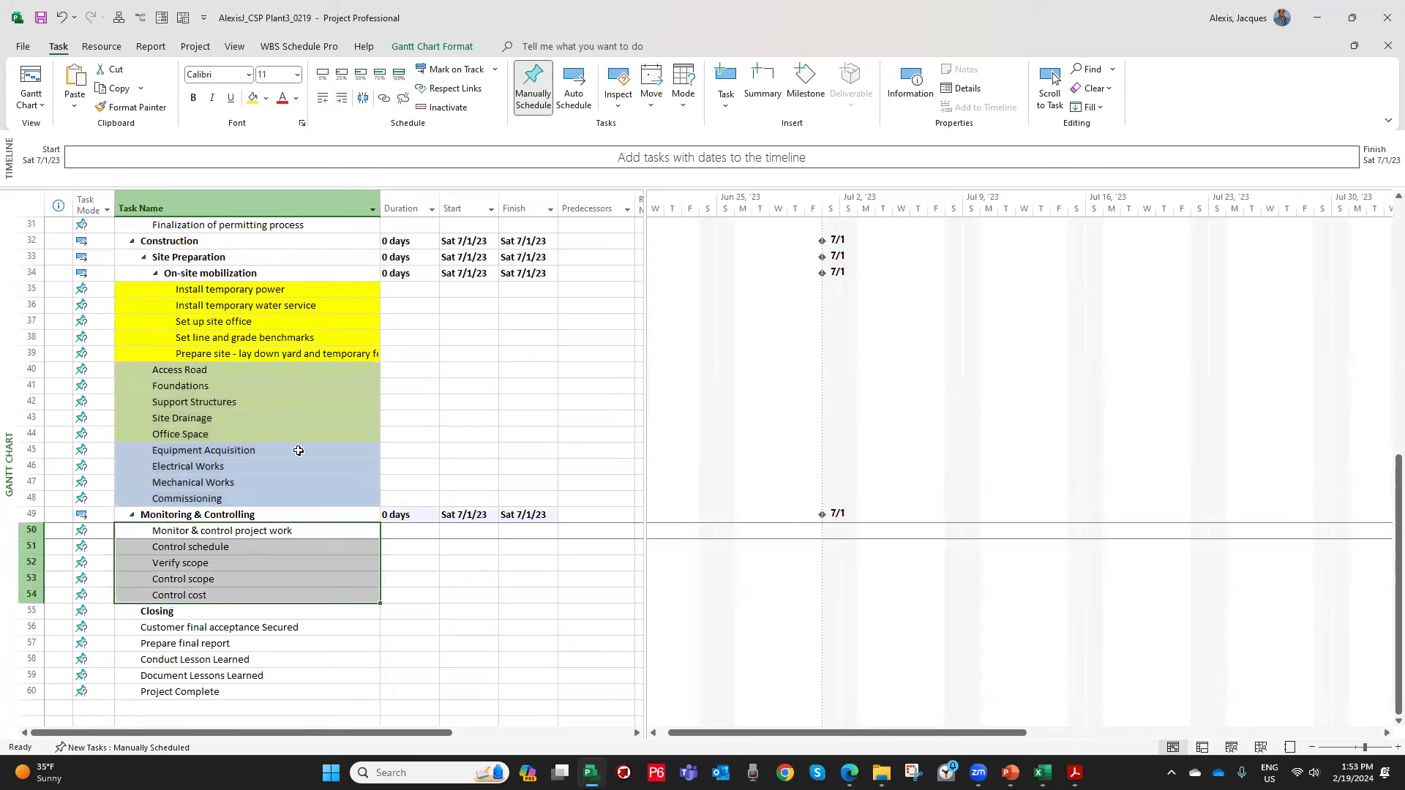
pyautogui.scroll(-2, 299, 512)
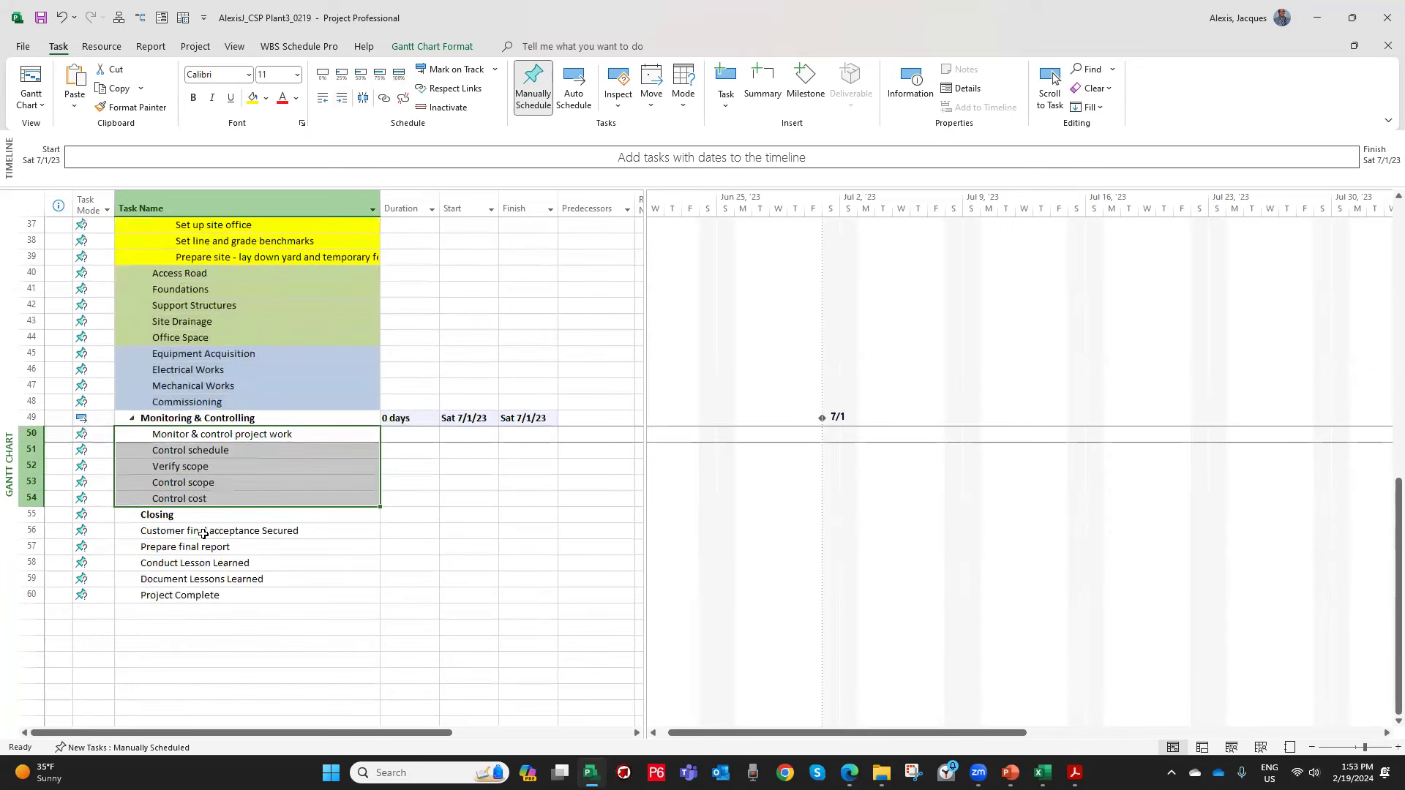
pyautogui.click(204, 534)
pyautogui.moveTo(203, 533); pyautogui.dragTo(200, 578)
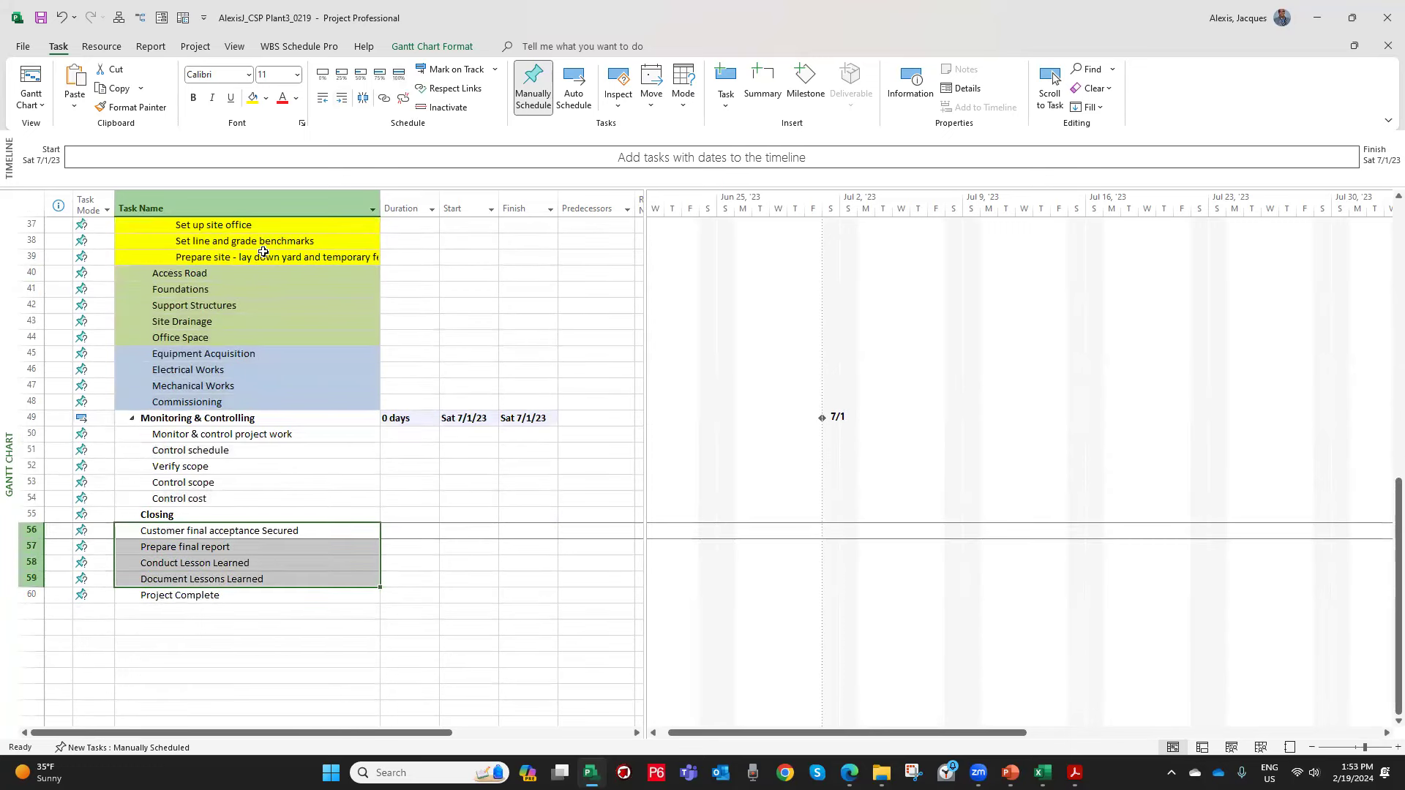
pyautogui.click(341, 99)
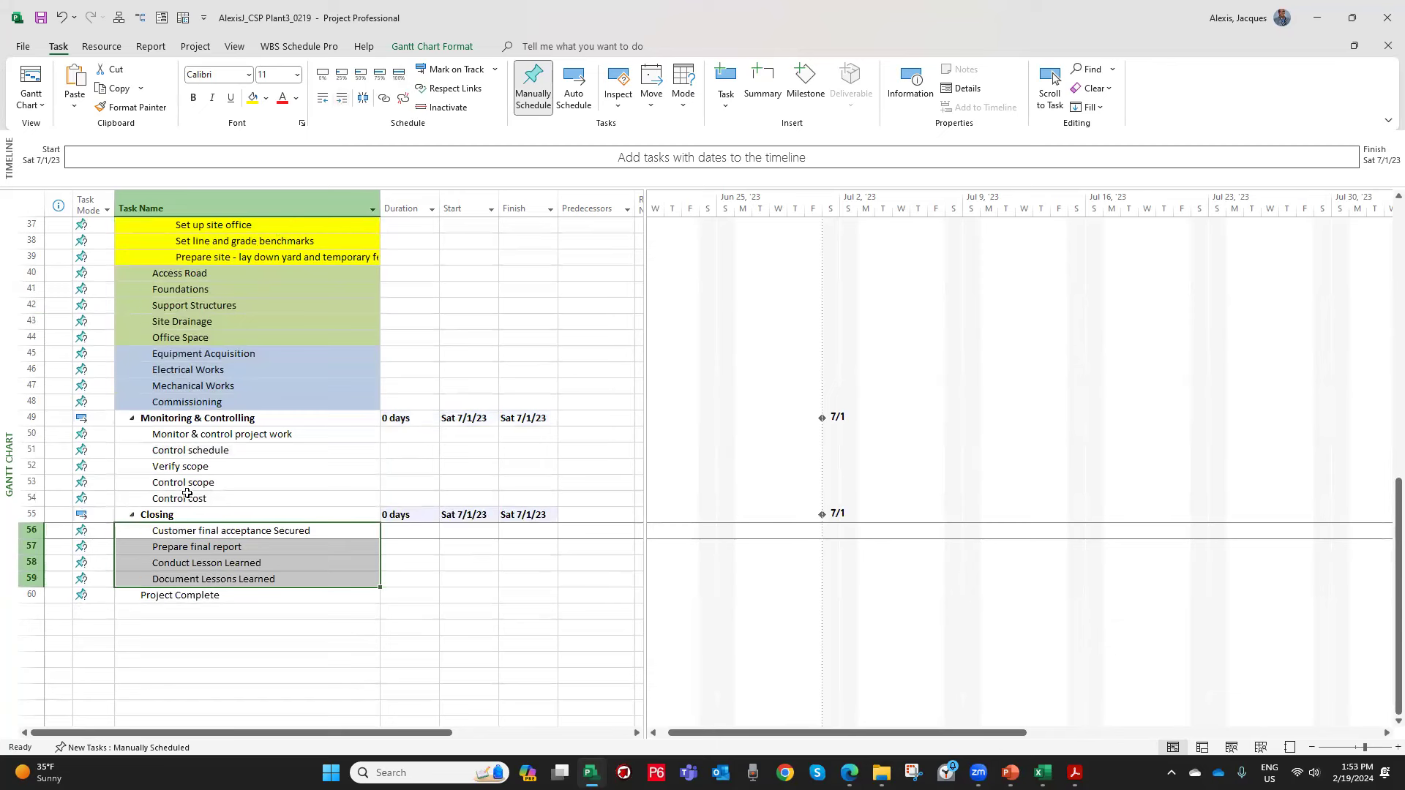
# Review the indented outline from Concentrating Solar Power Plant to Project Complete, checking tasks 40 to 48 under Construction.
pyautogui.click(186, 597)
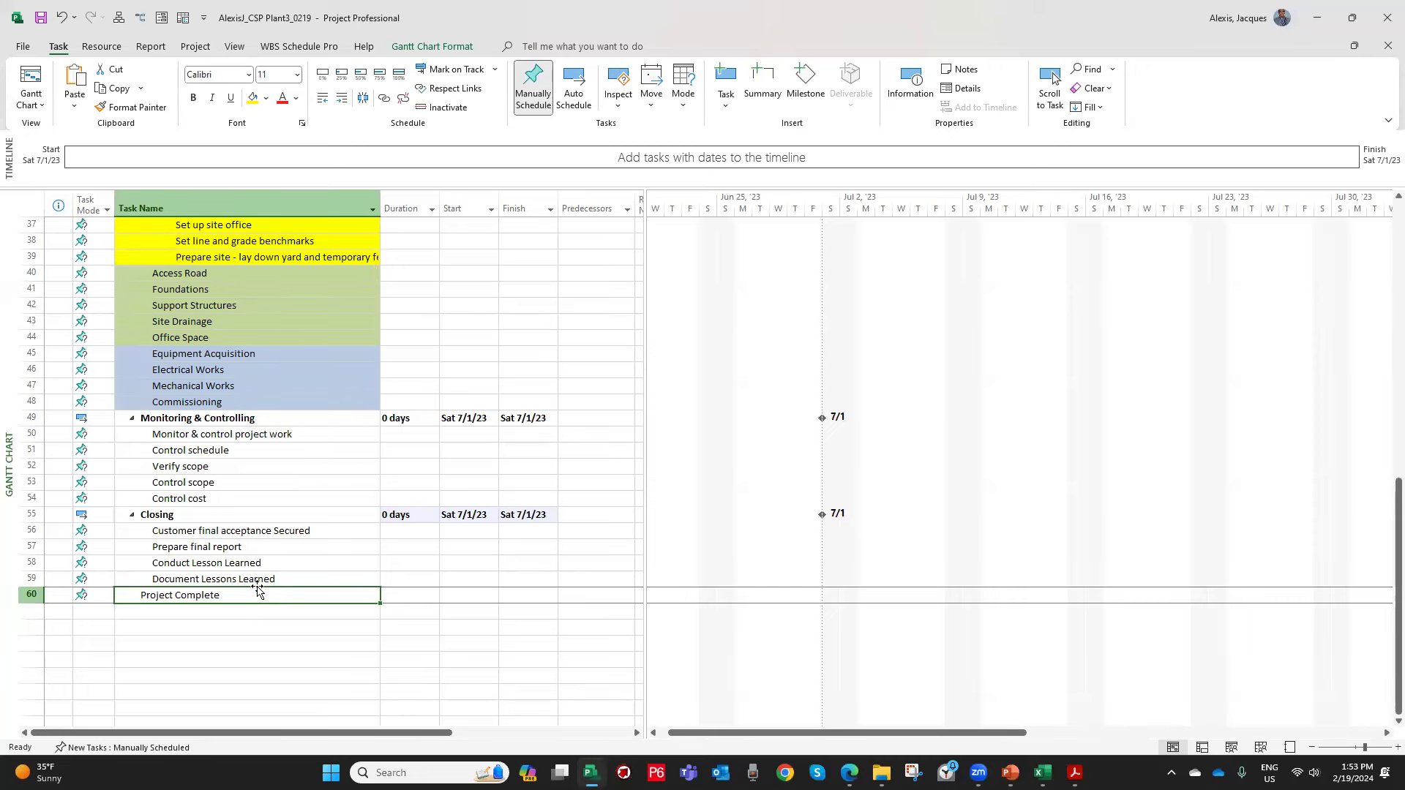
pyautogui.scroll(3, 258, 589)
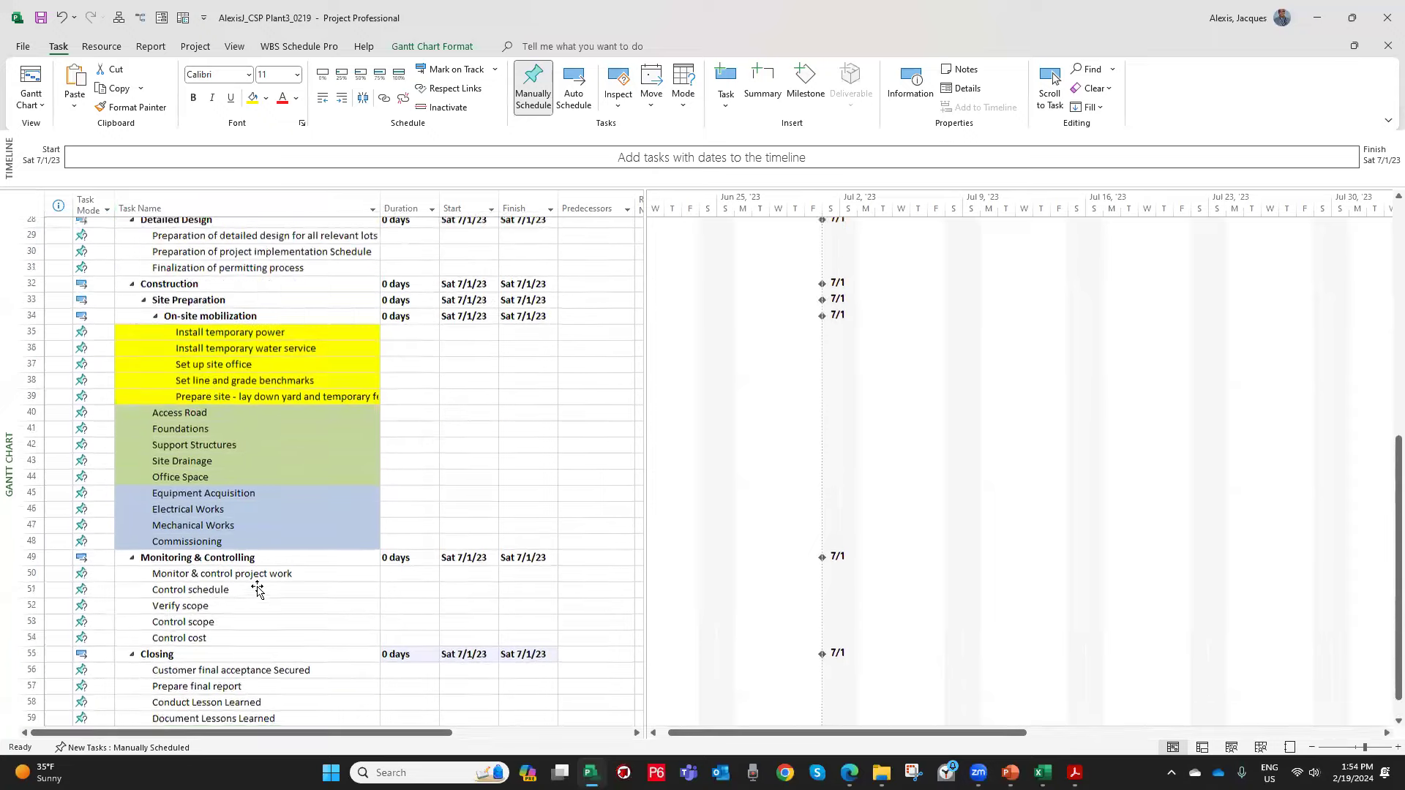
pyautogui.scroll(9, 258, 590)
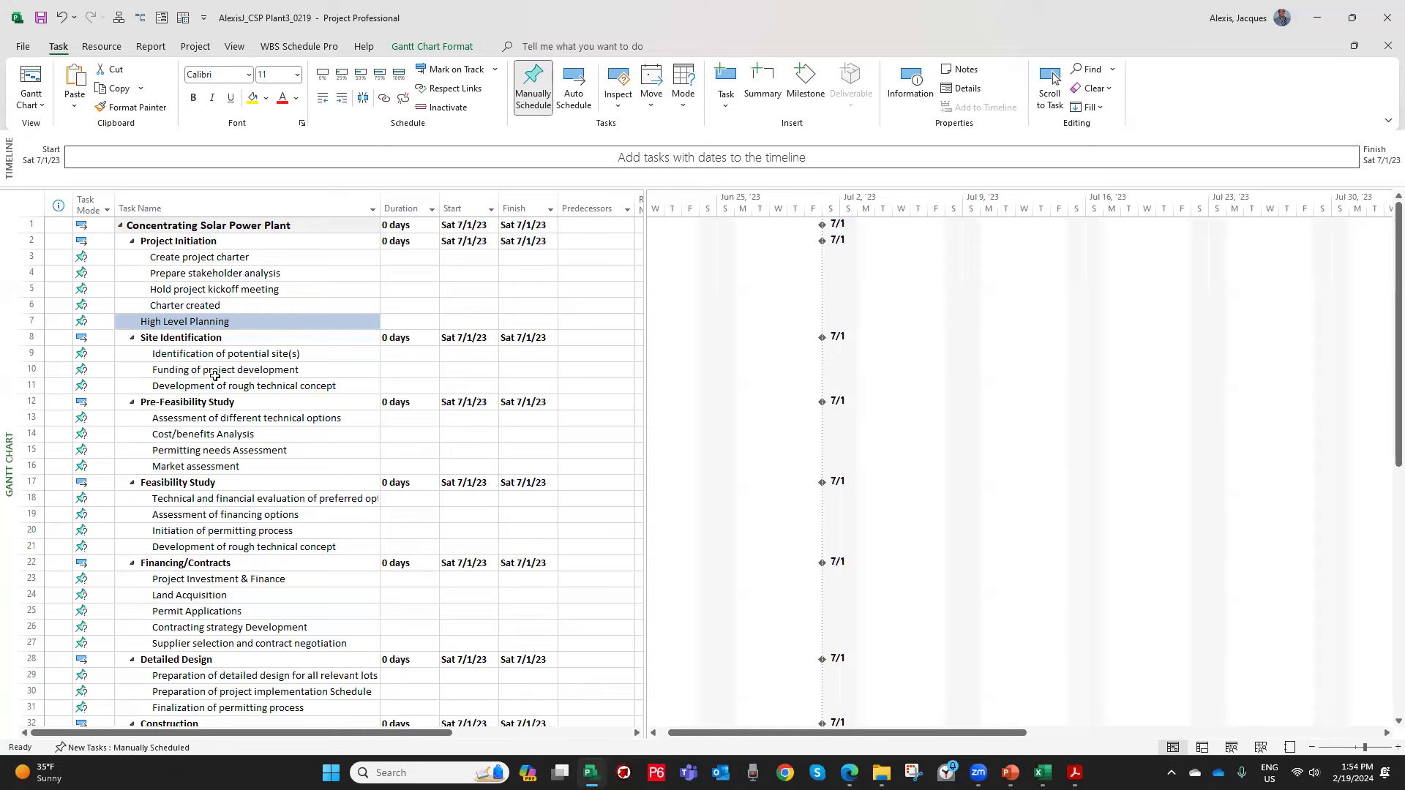
pyautogui.scroll(-8, 252, 429)
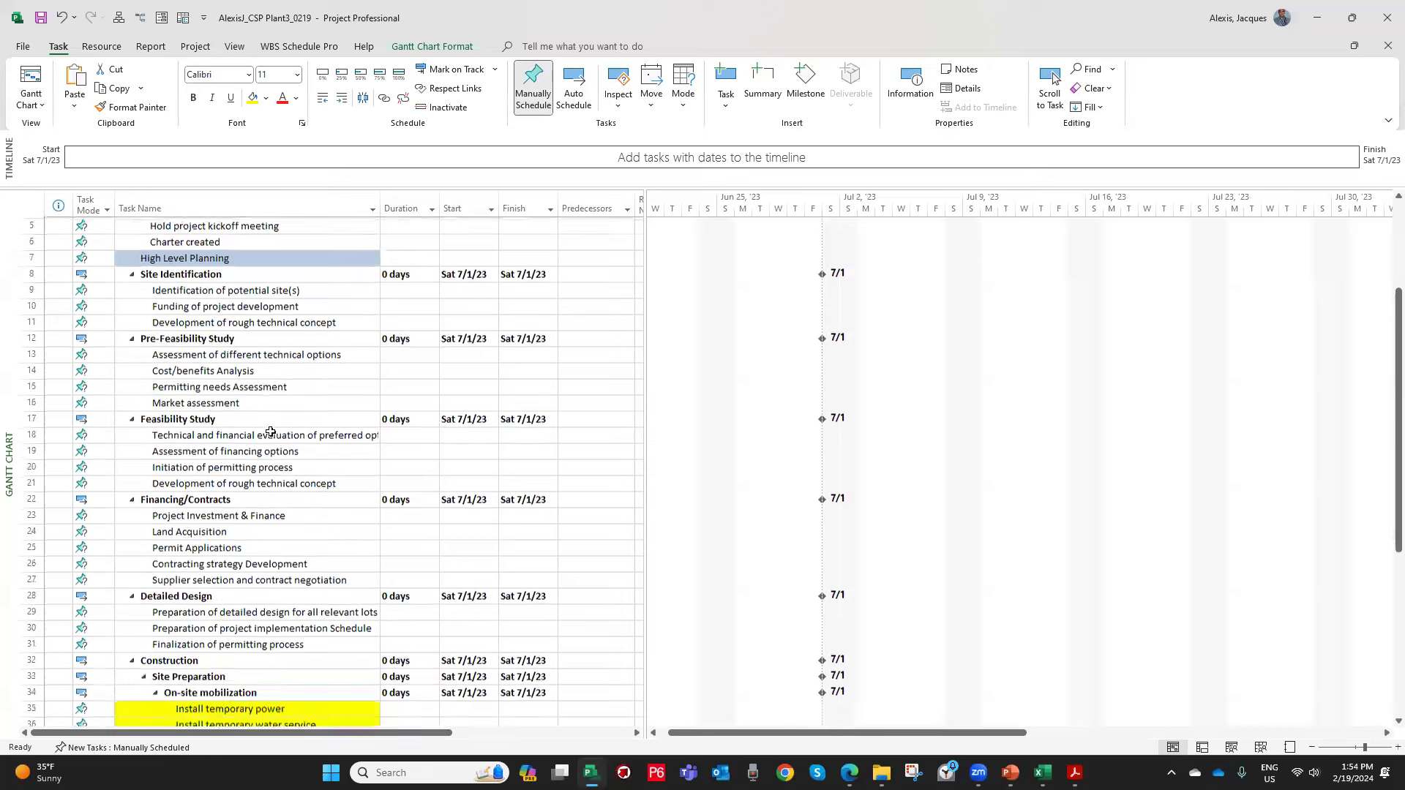
pyautogui.moveTo(211, 467); pyautogui.dragTo(206, 592)
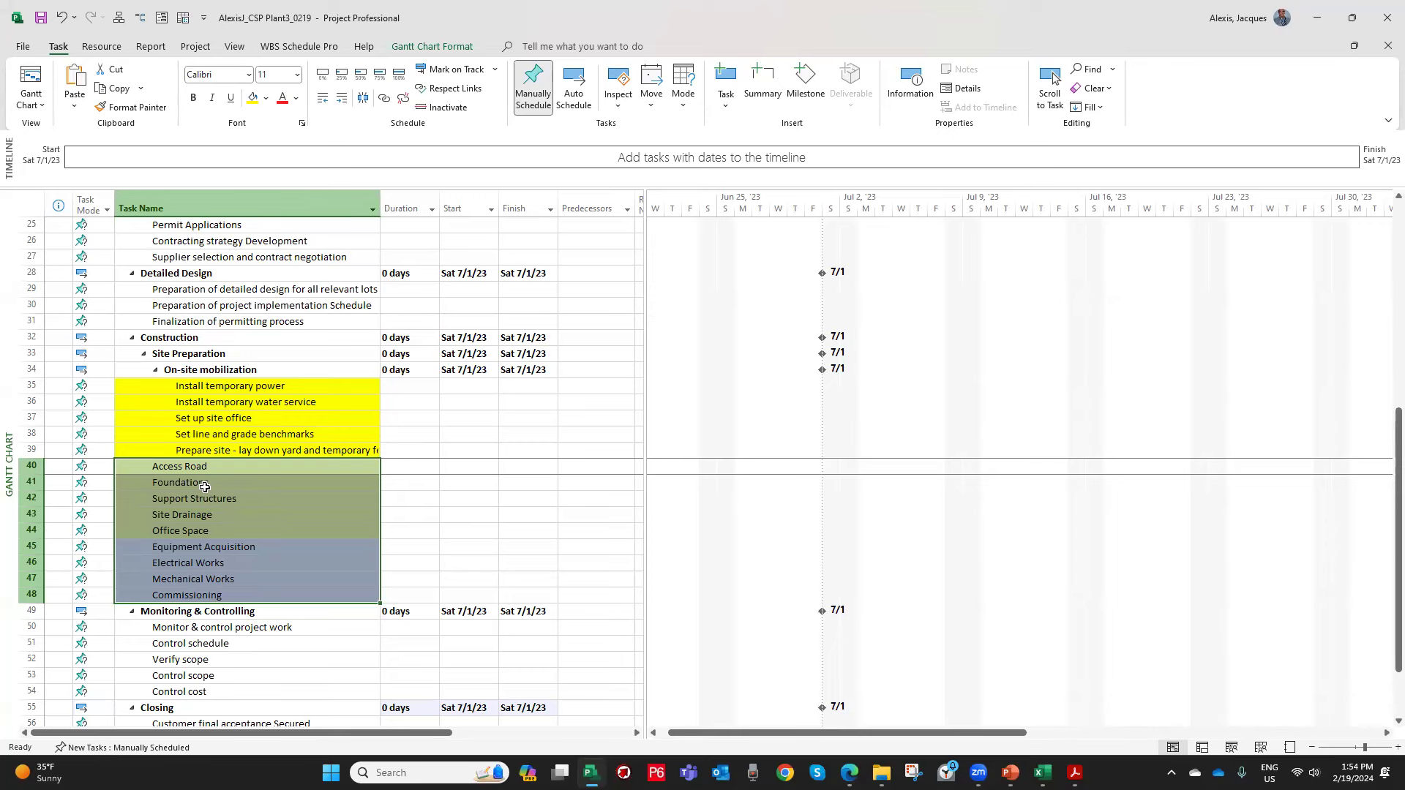
pyautogui.scroll(-5, 204, 484)
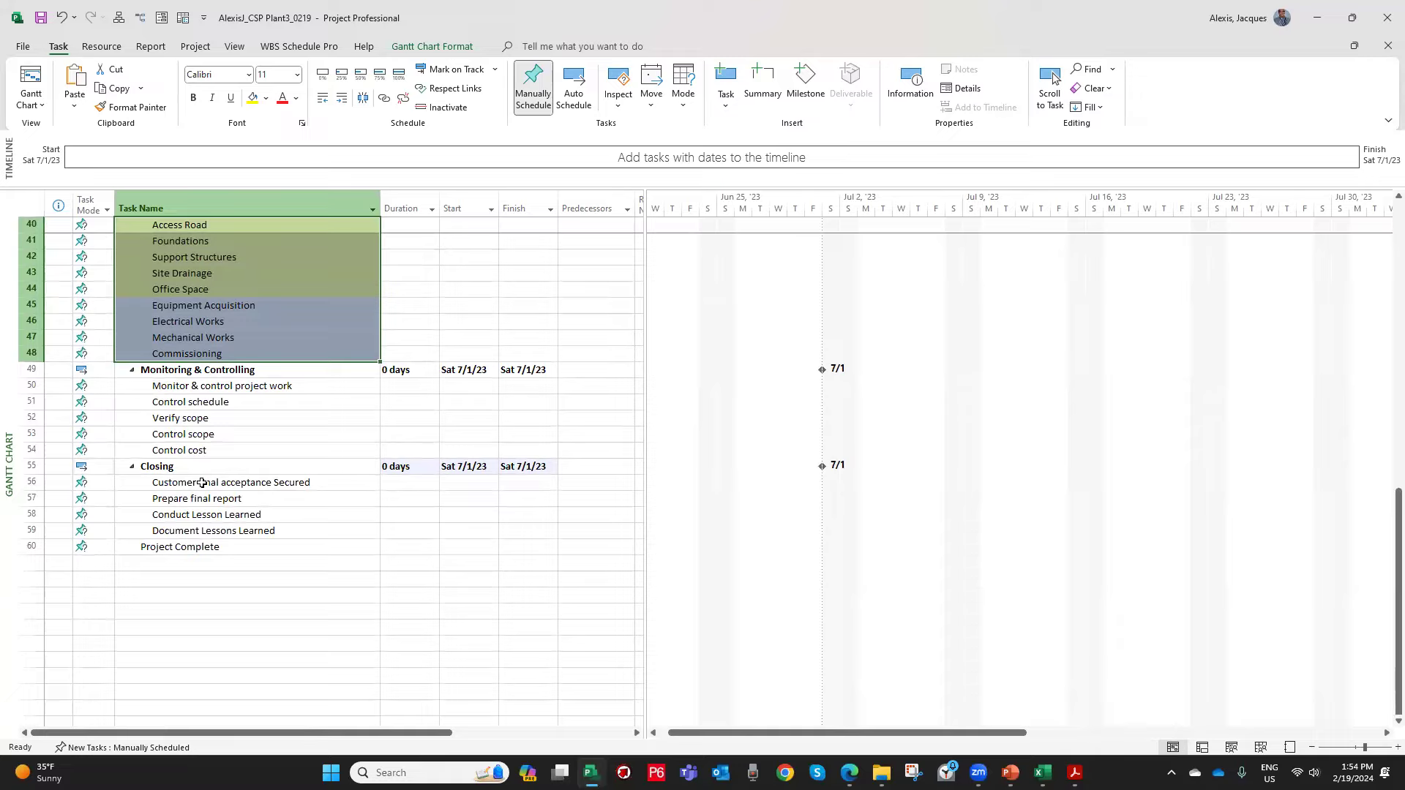
pyautogui.scroll(5, 202, 483)
pyautogui.scroll(8, 202, 483)
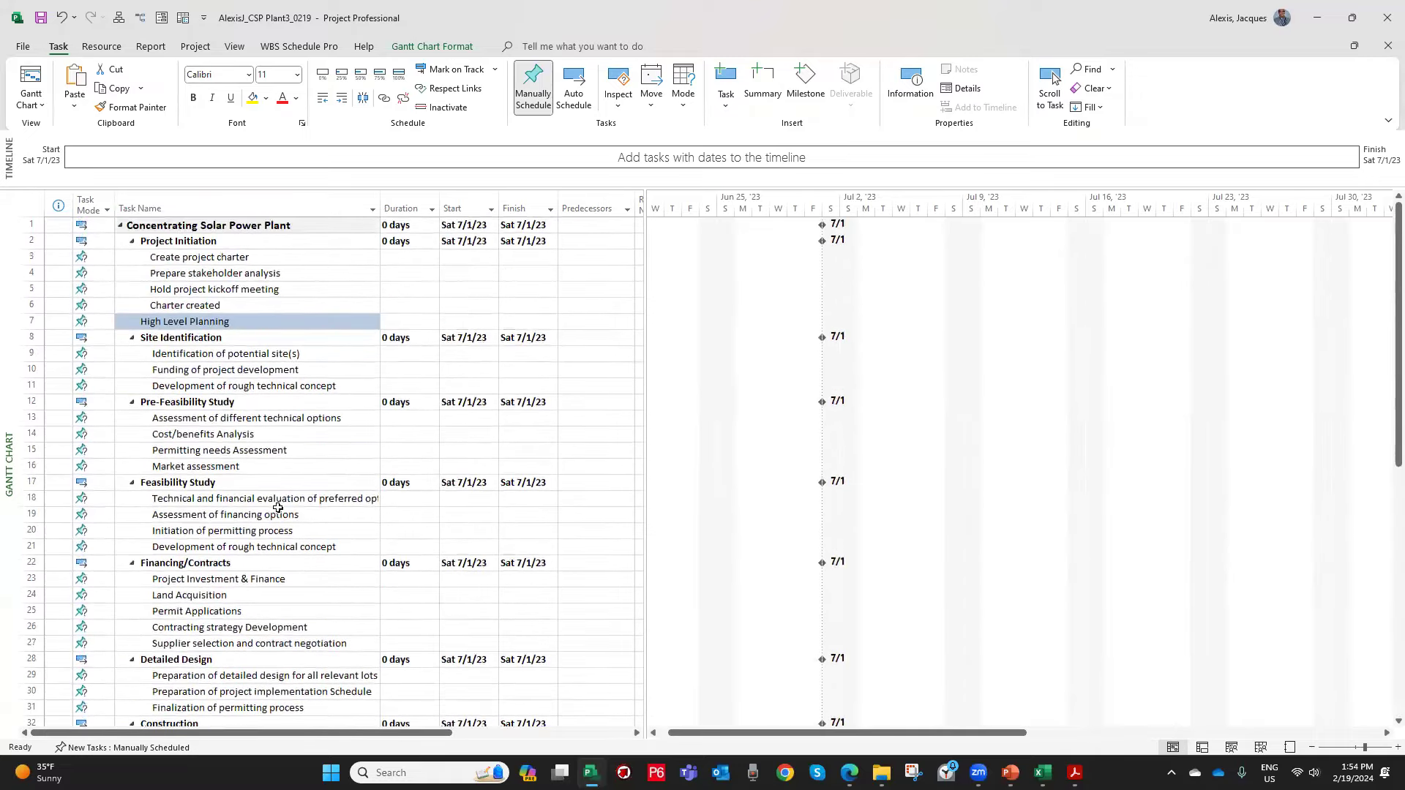
pyautogui.scroll(-3, 622, 594)
pyautogui.scroll(-8, 234, 463)
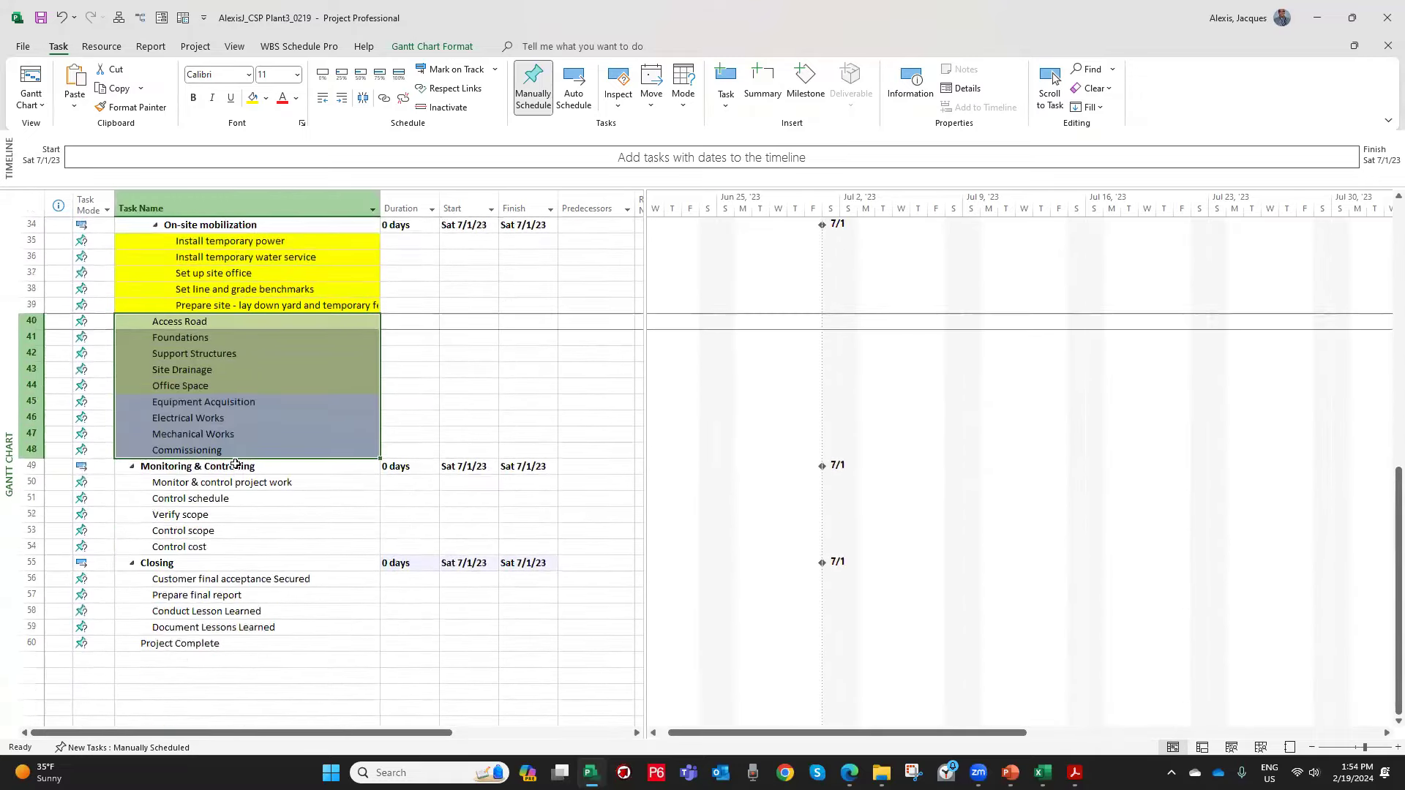
pyautogui.scroll(3, 235, 463)
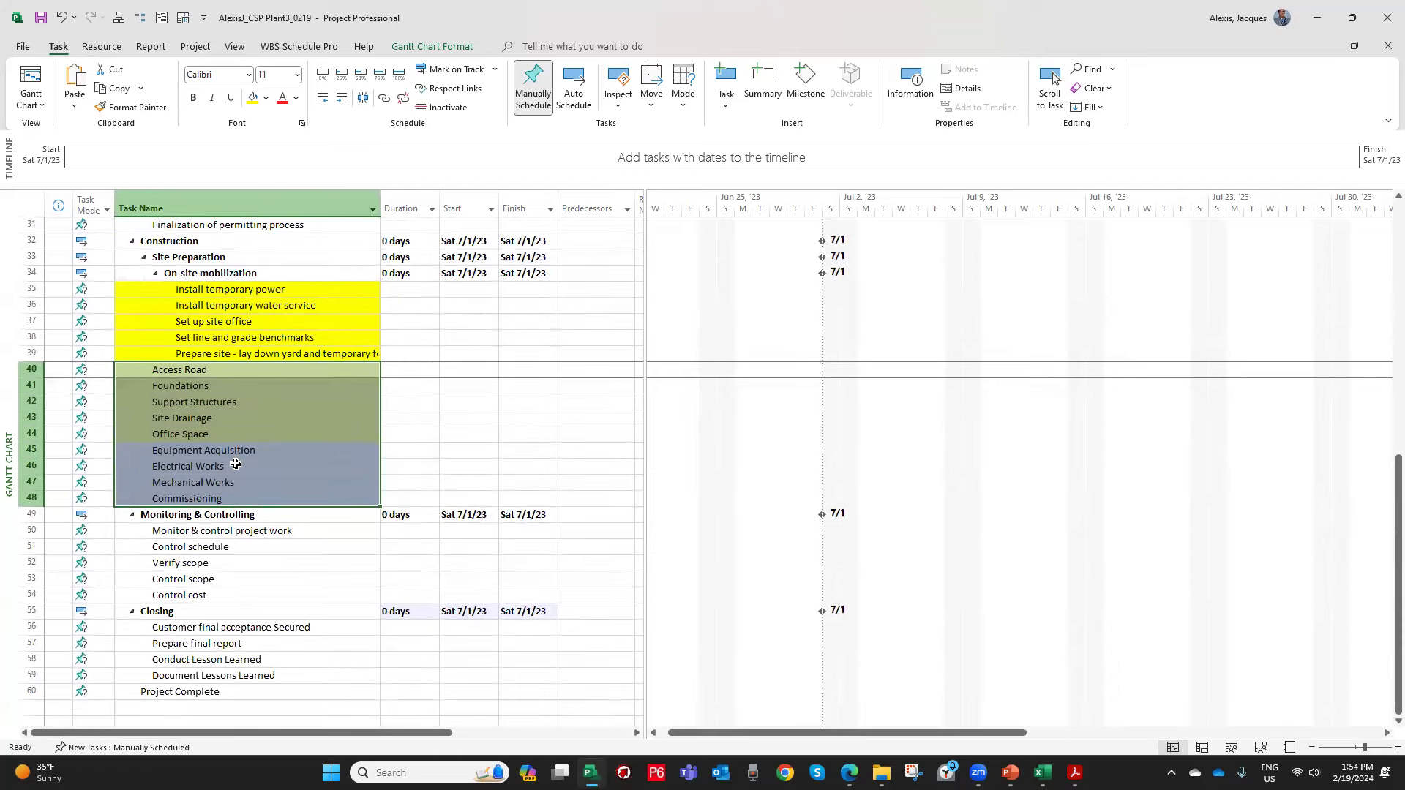
pyautogui.scroll(9, 234, 463)
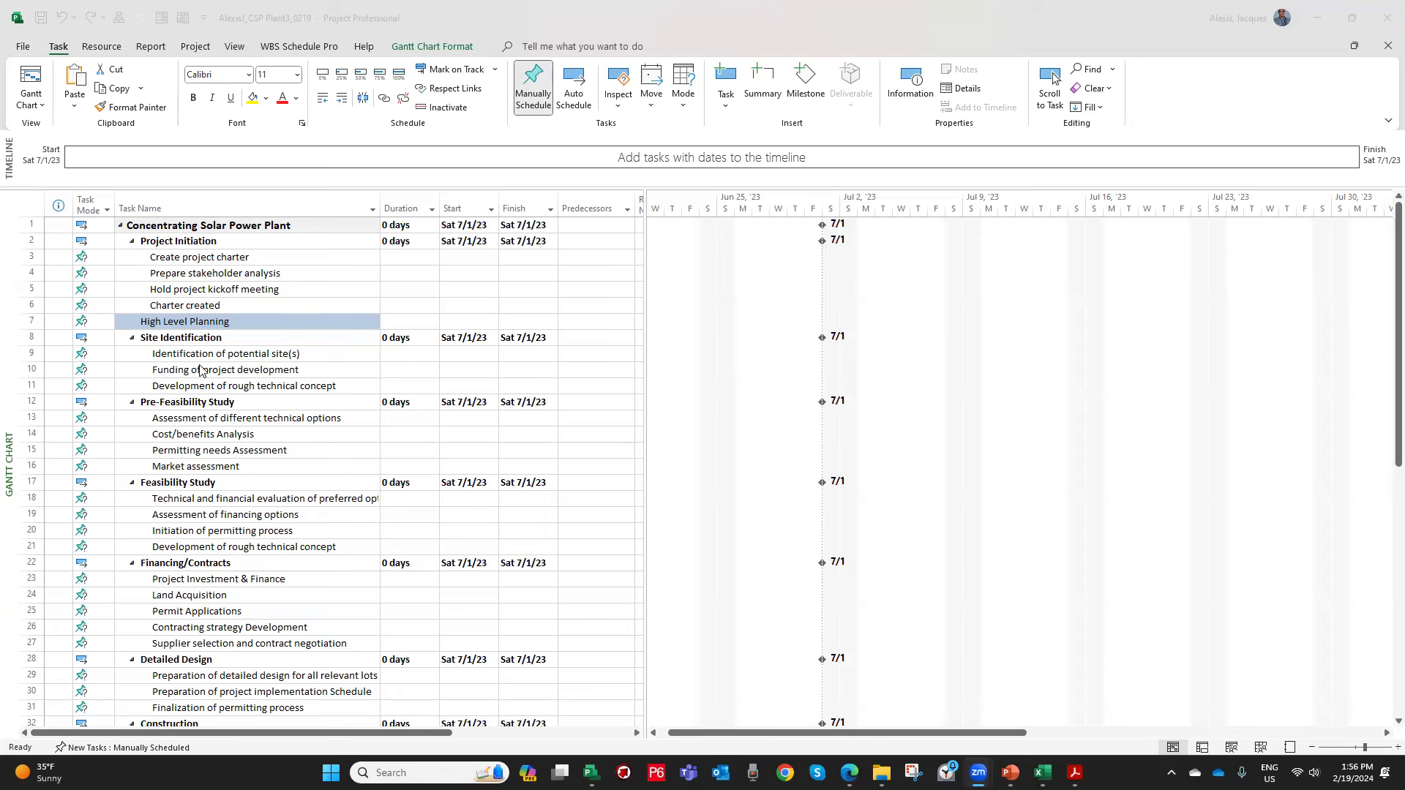
# Collapse and re-expand the Concentrating Solar Power Plant summary task to check the outline.
pyautogui.click(195, 423)
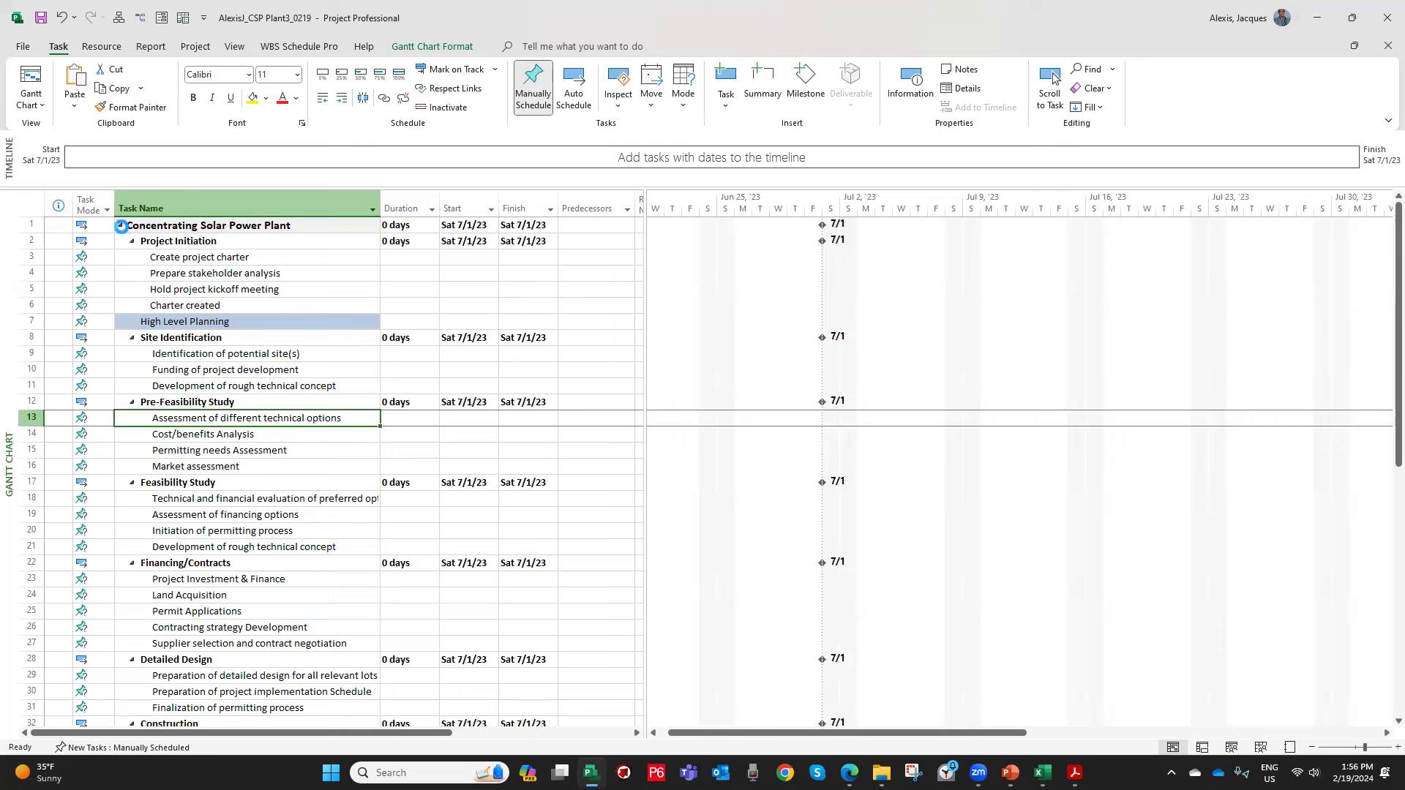
pyautogui.click(122, 226)
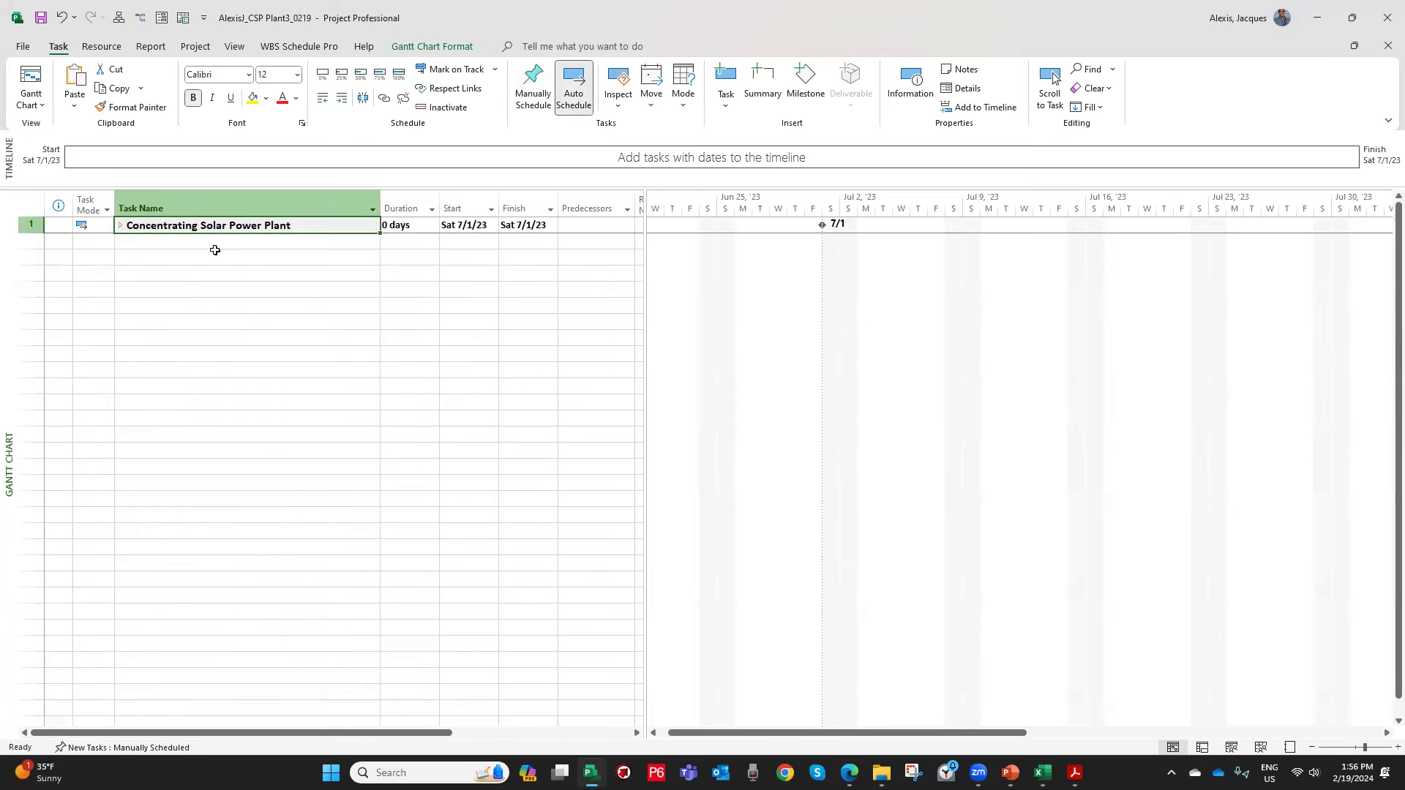
pyautogui.click(121, 226)
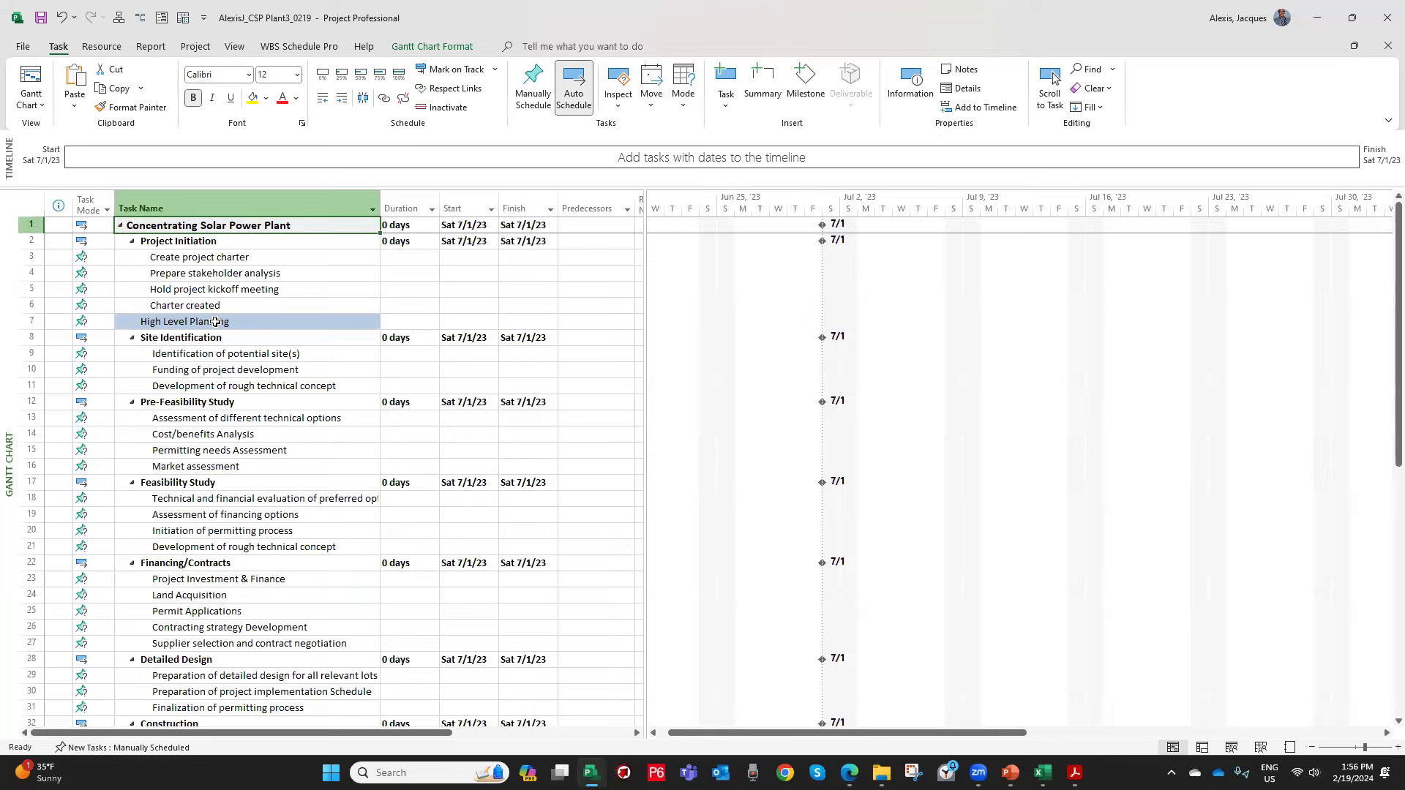
# Select tasks 2 to 60 under Concentrating Solar Power Plant, and tasks 3 to 6 under Project Initiation, to examine their indent levels.
pyautogui.click(165, 244)
pyautogui.moveTo(166, 244); pyautogui.dragTo(229, 564)
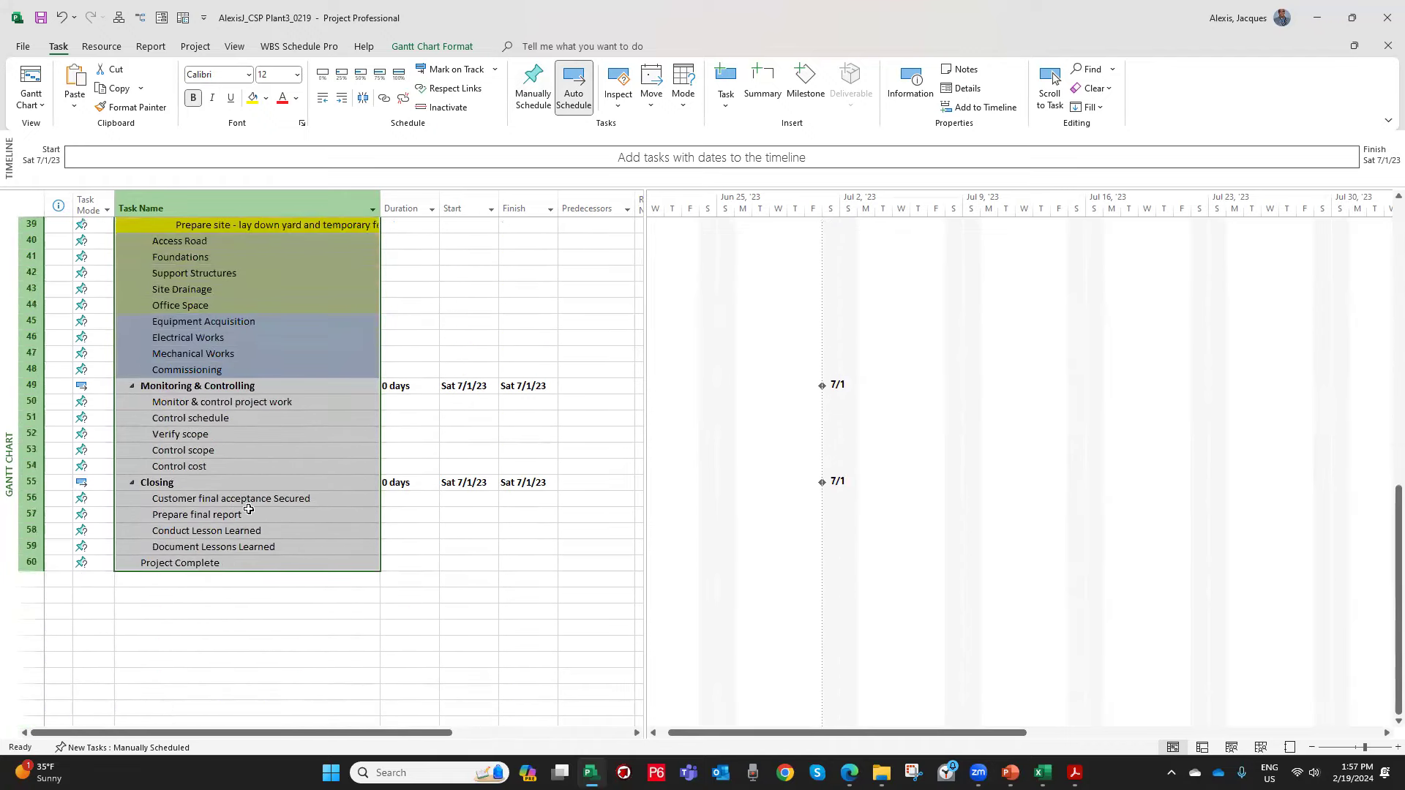
pyautogui.scroll(13, 249, 508)
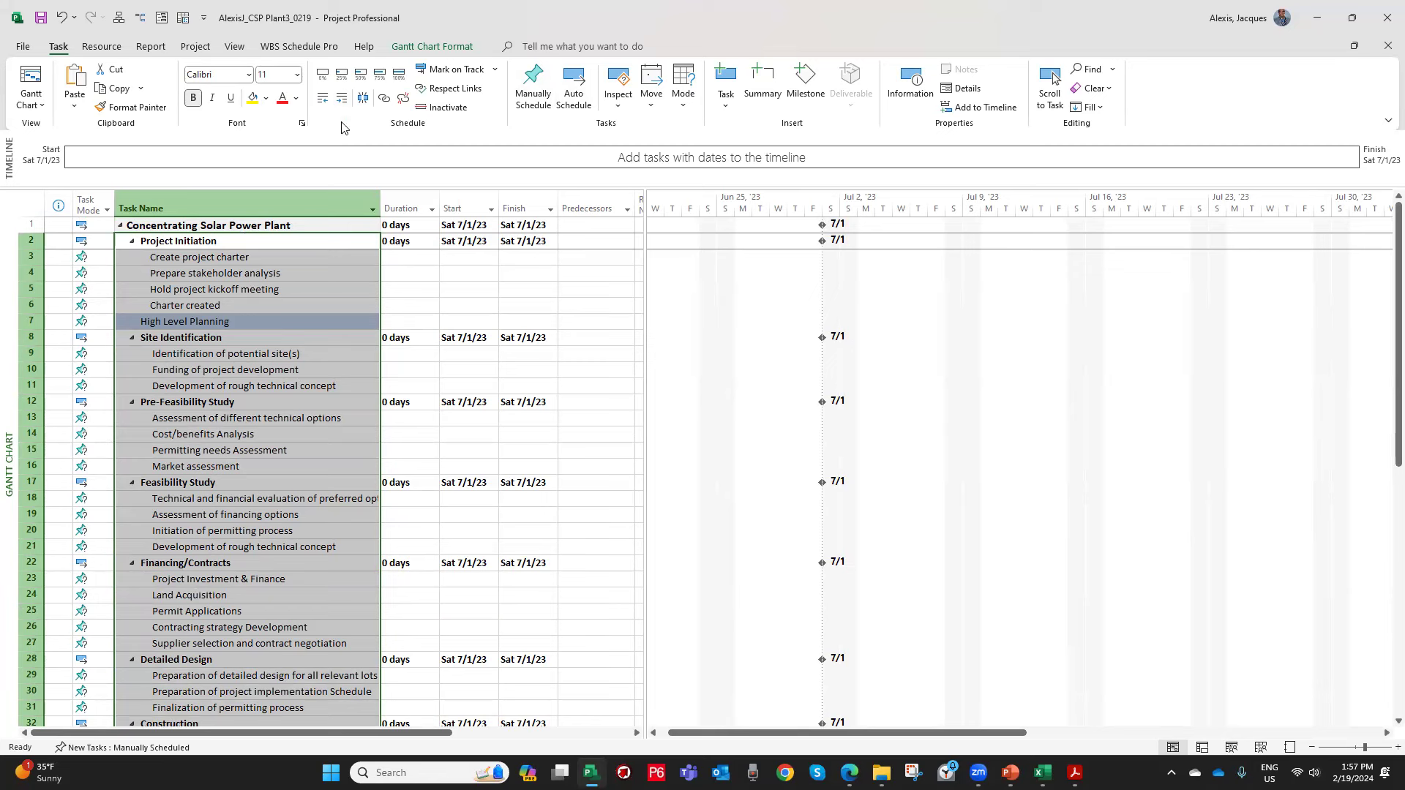
pyautogui.moveTo(187, 257); pyautogui.dragTo(192, 304)
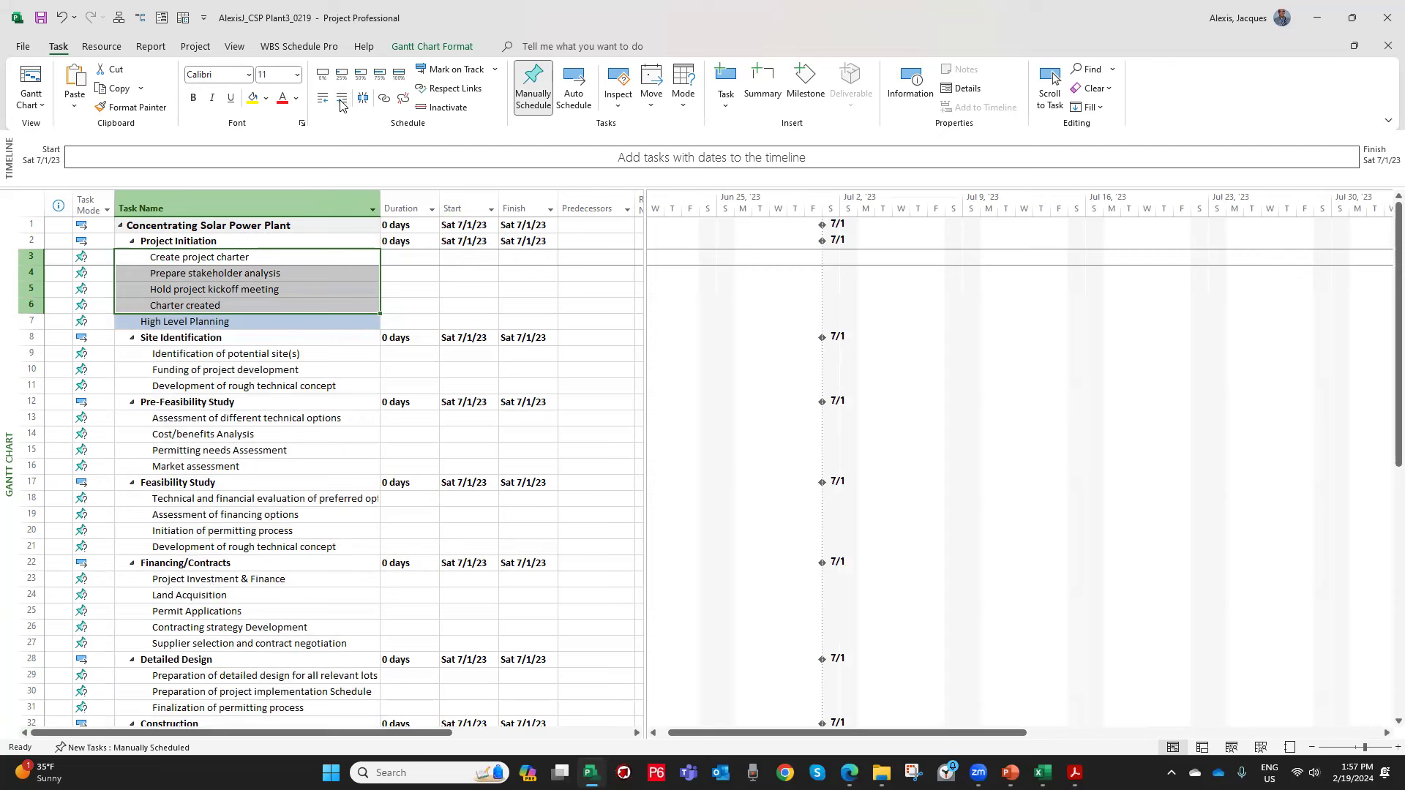
# Review the outline levels of all phases from Project Initiation through Construction and Closing to Project Complete.
pyautogui.click(234, 447)
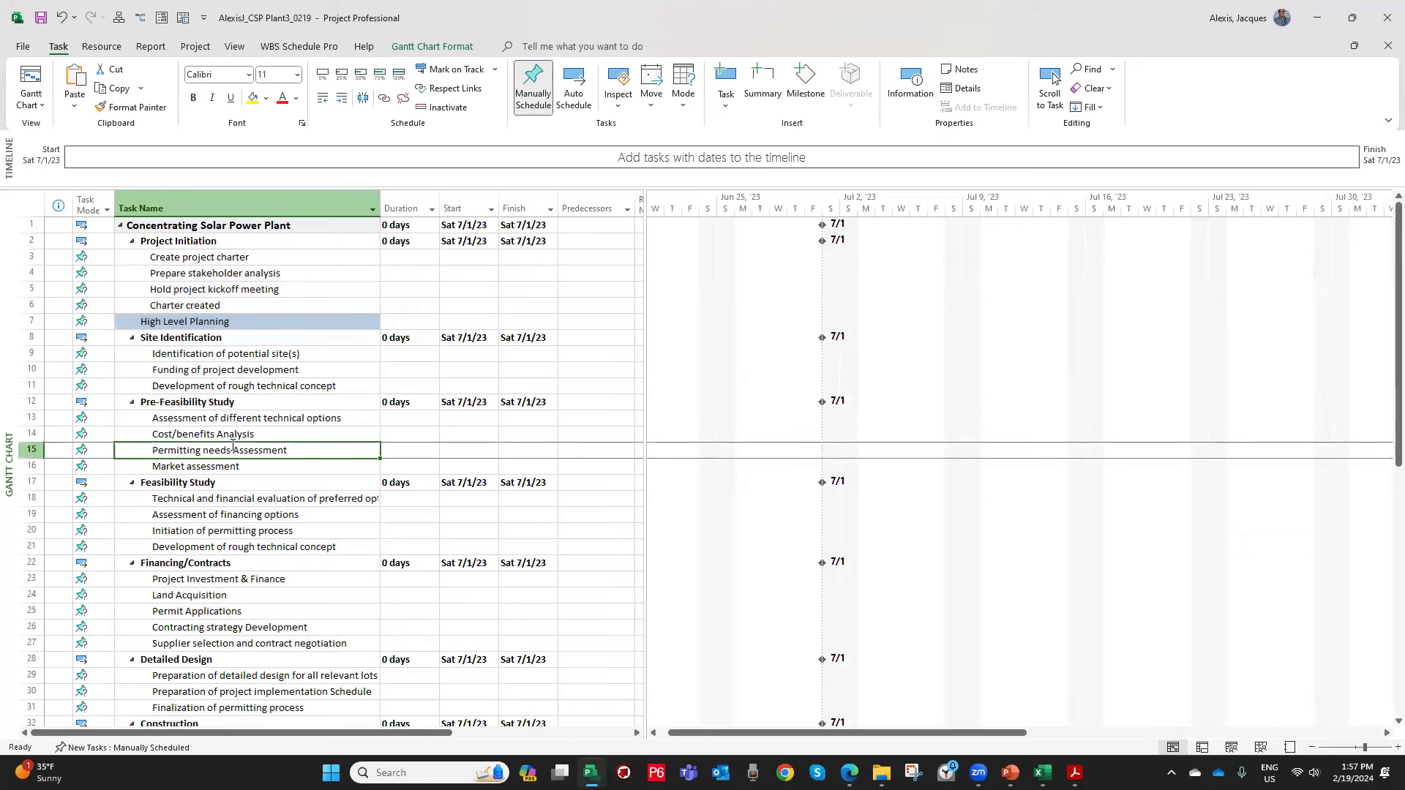
pyautogui.scroll(-6, 232, 445)
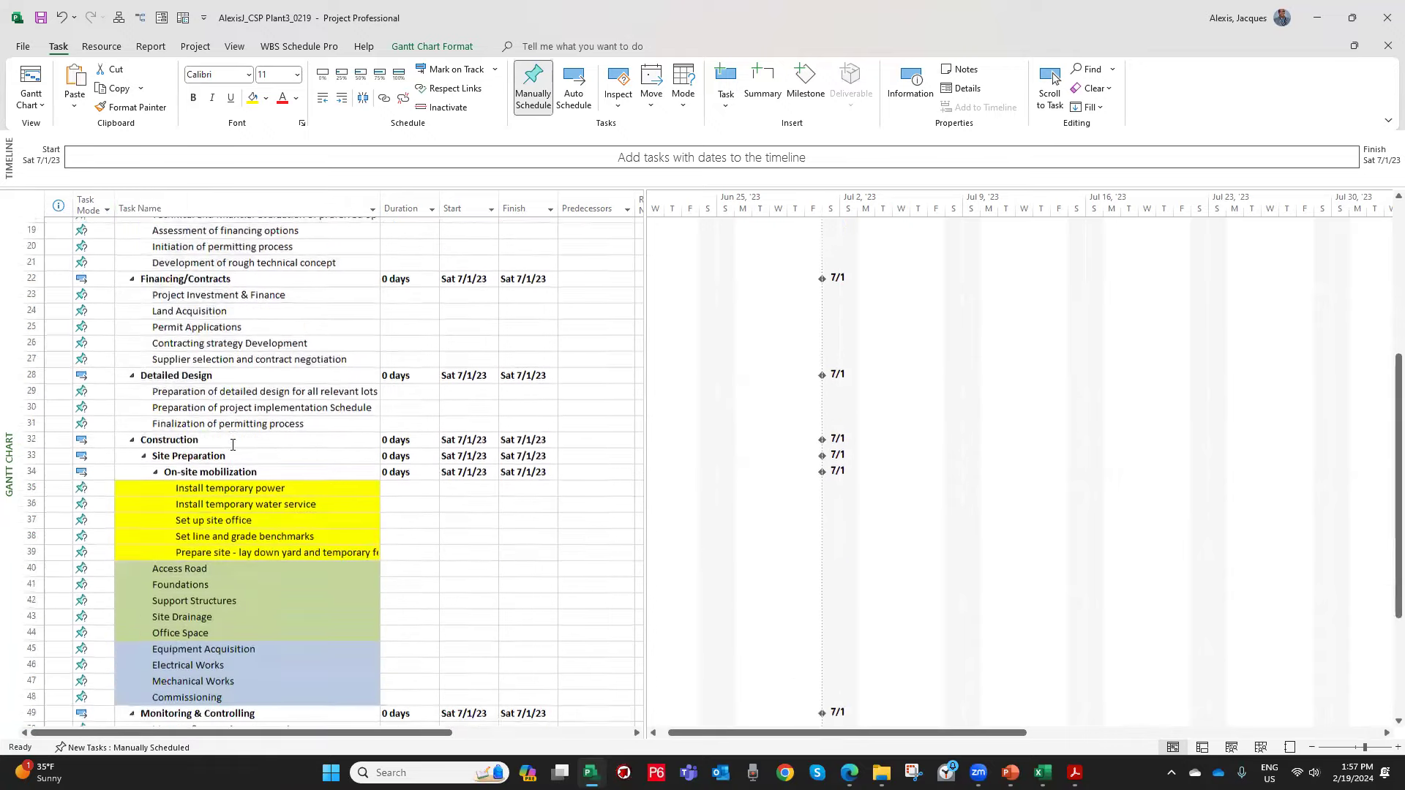
pyautogui.scroll(-5, 233, 444)
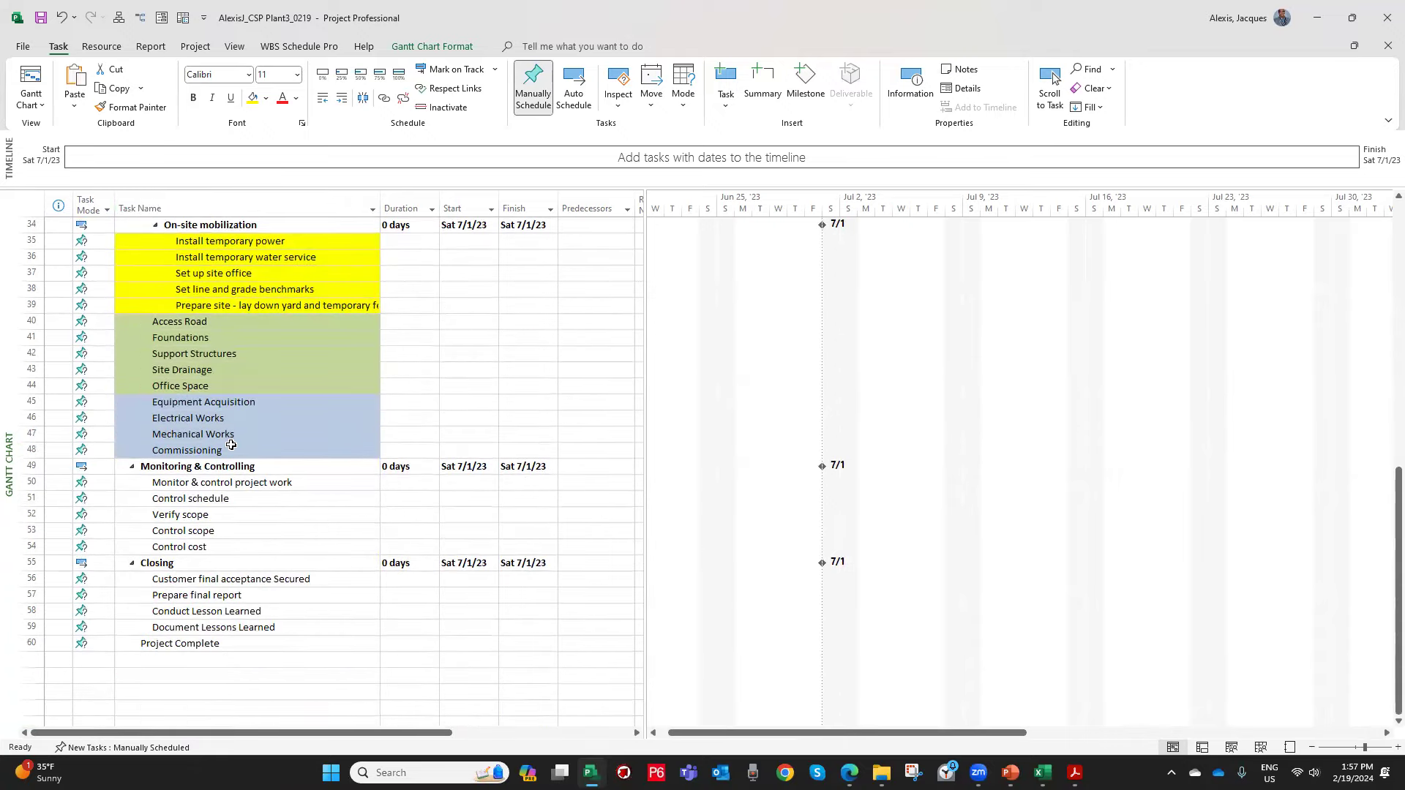
pyautogui.scroll(7, 232, 445)
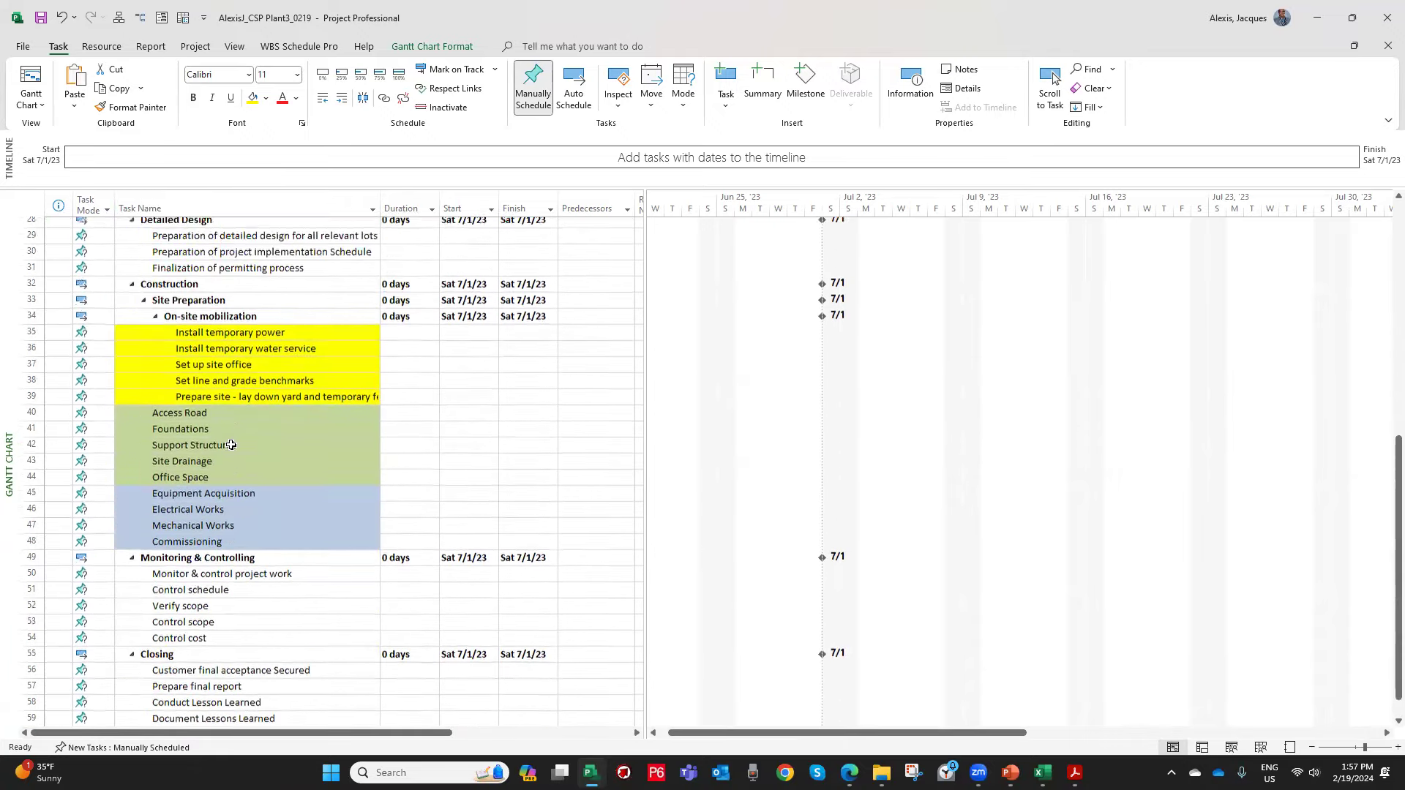
pyautogui.scroll(4, 231, 445)
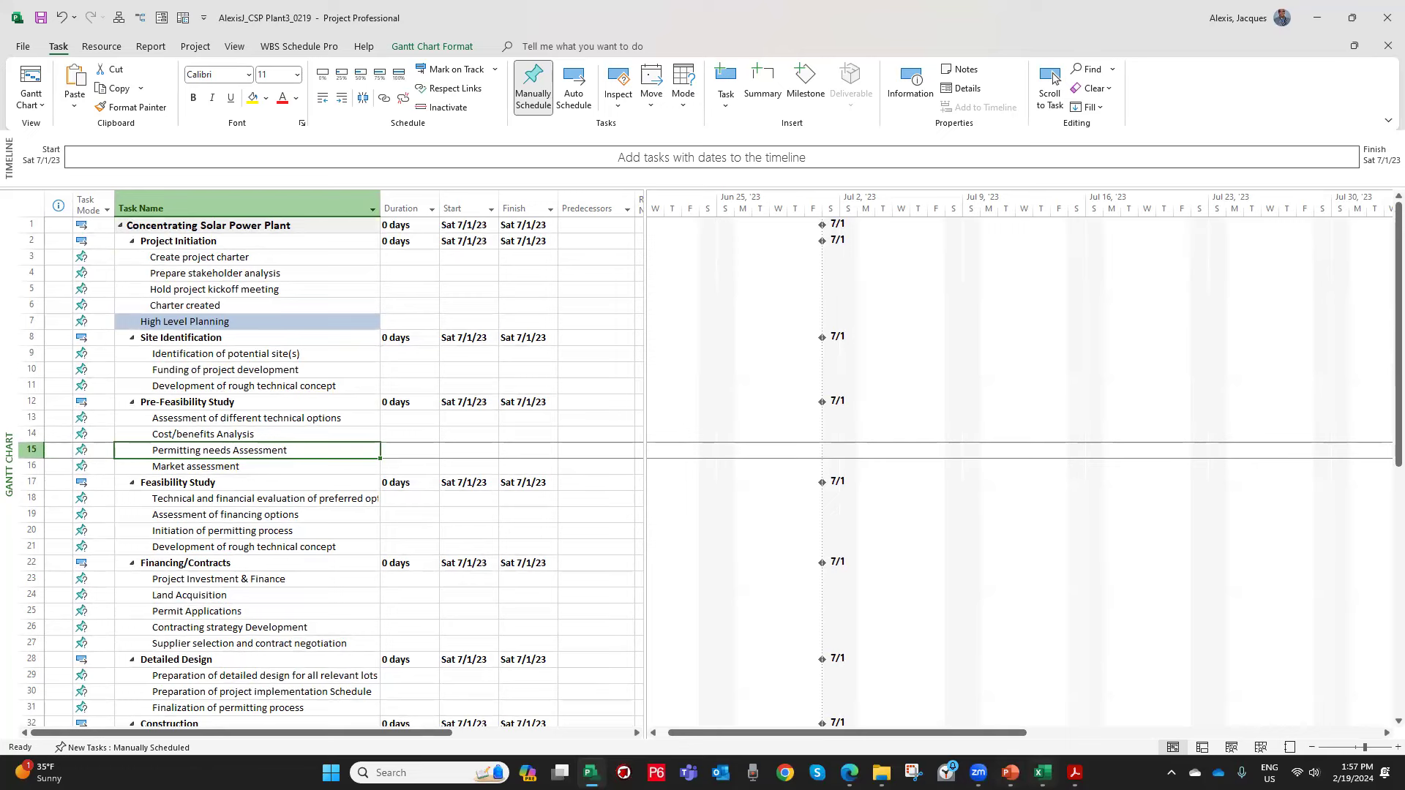
pyautogui.scroll(-14, 297, 549)
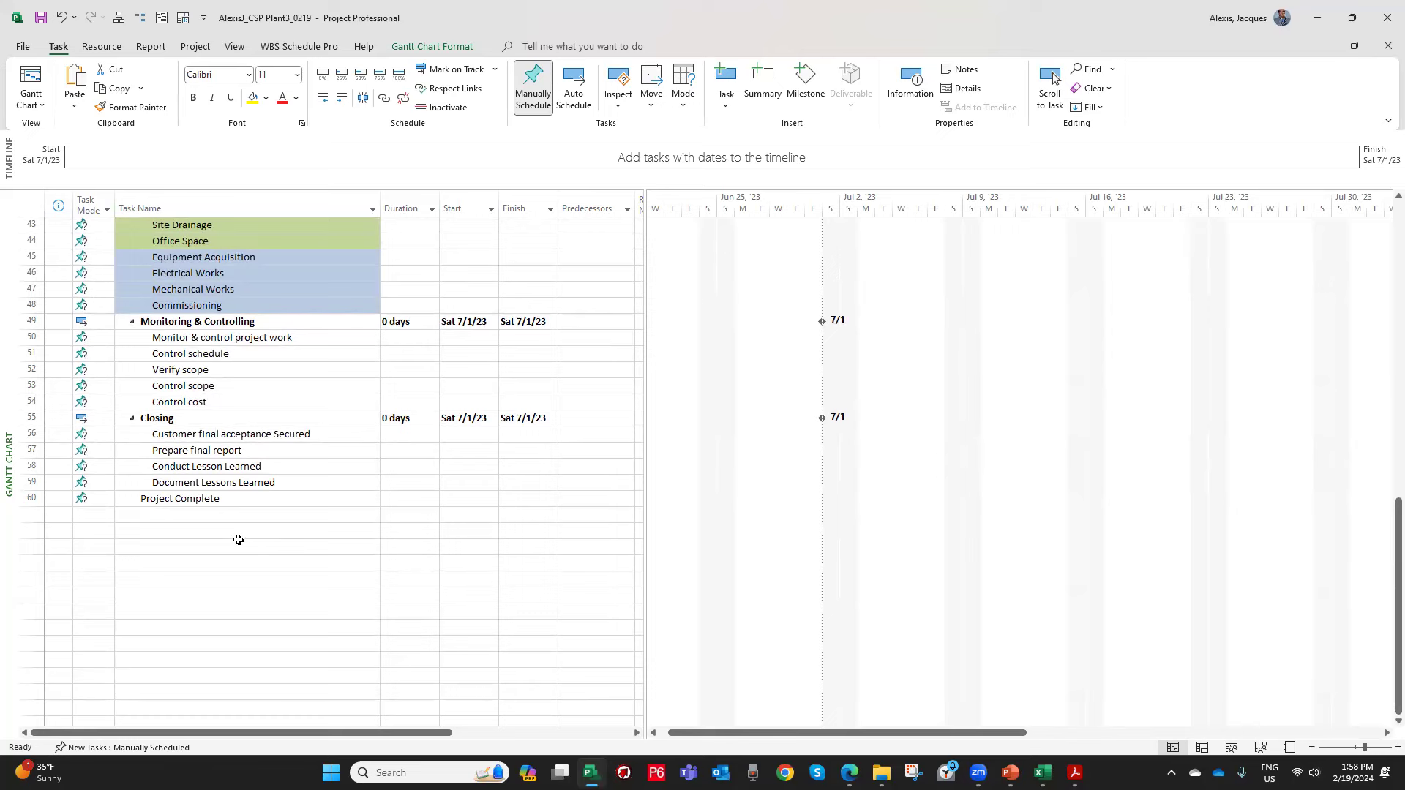
pyautogui.scroll(5, 238, 539)
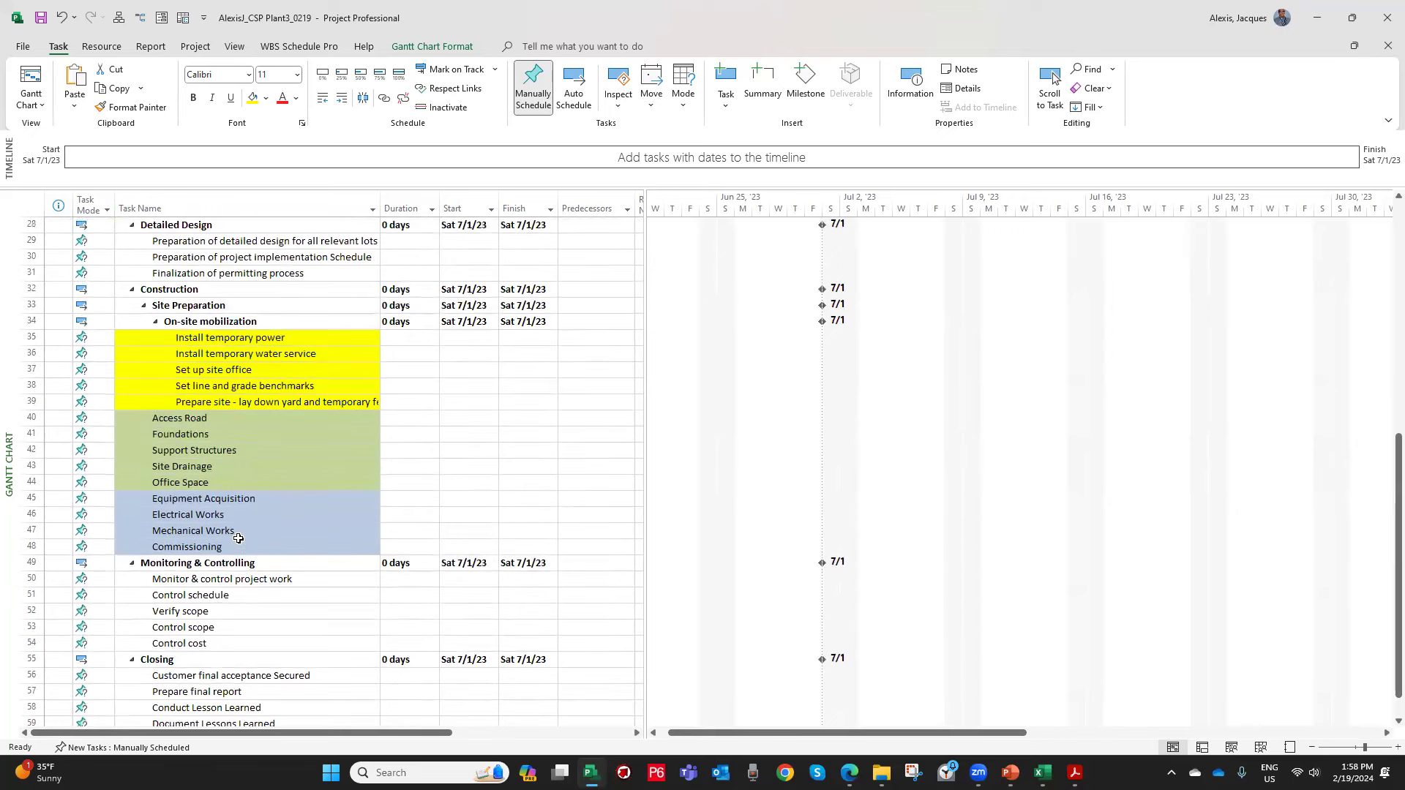
# Check the Site Preparation and On-site mobilization levels under Construction, collapsing and re-expanding Site Preparation.
pyautogui.click(189, 303)
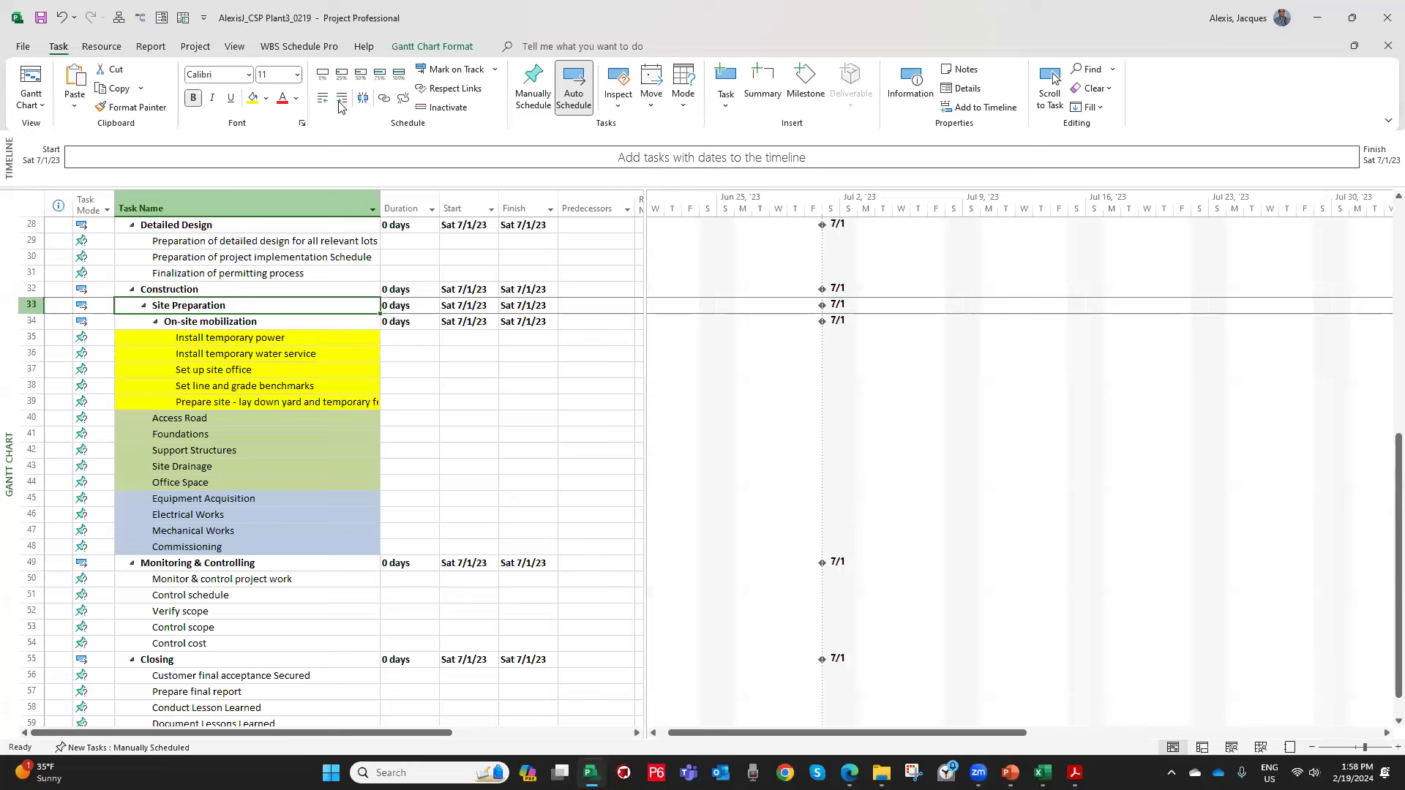
pyautogui.click(196, 325)
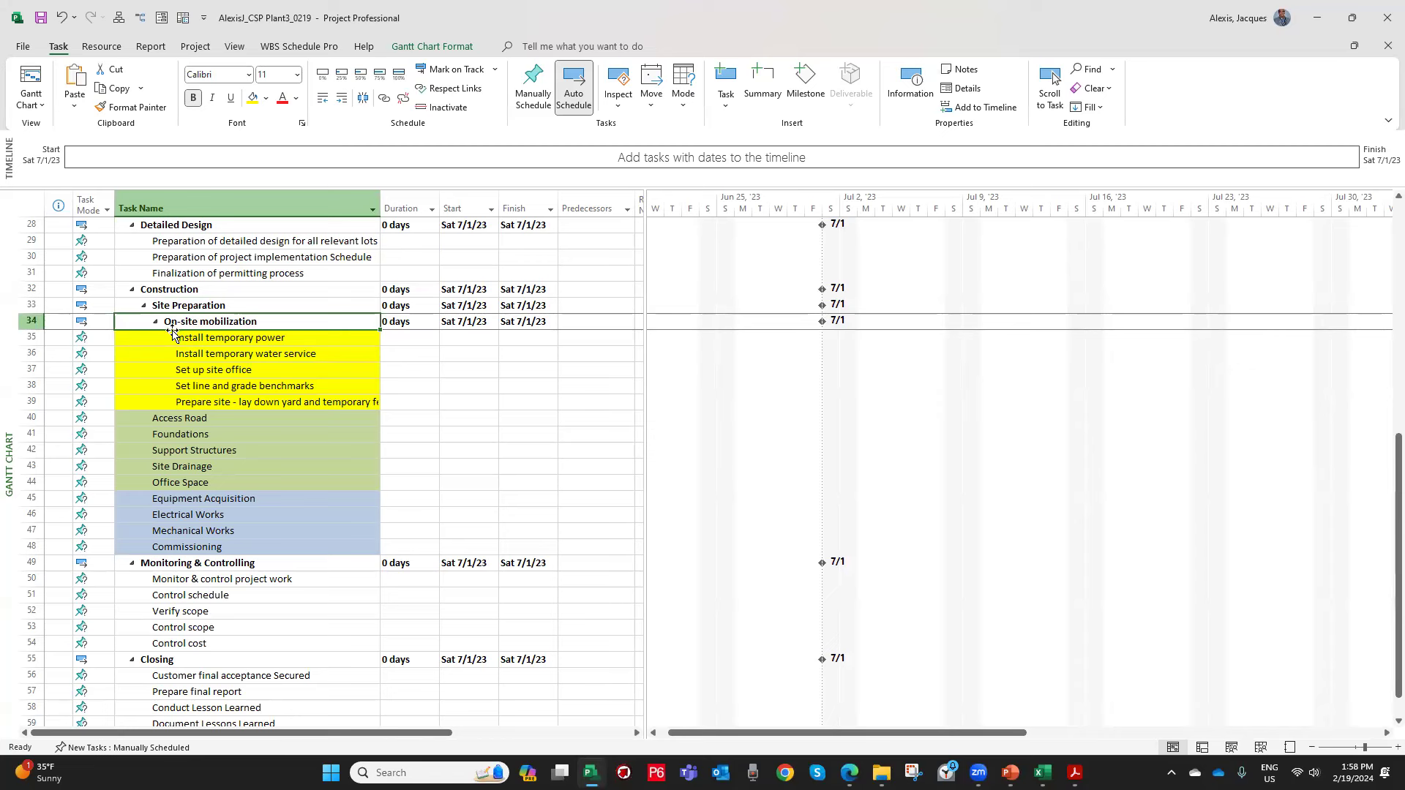
pyautogui.click(143, 307)
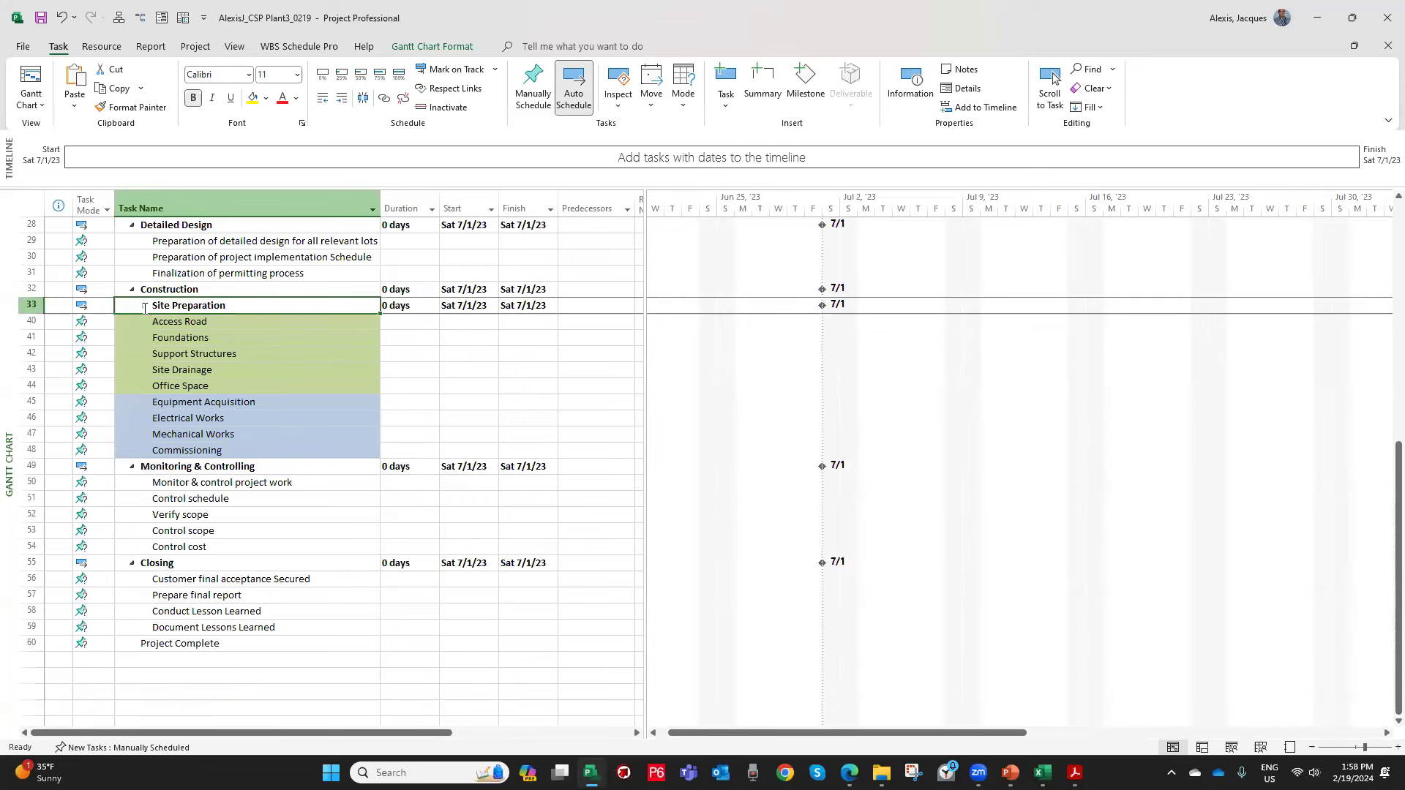
pyautogui.click(145, 307)
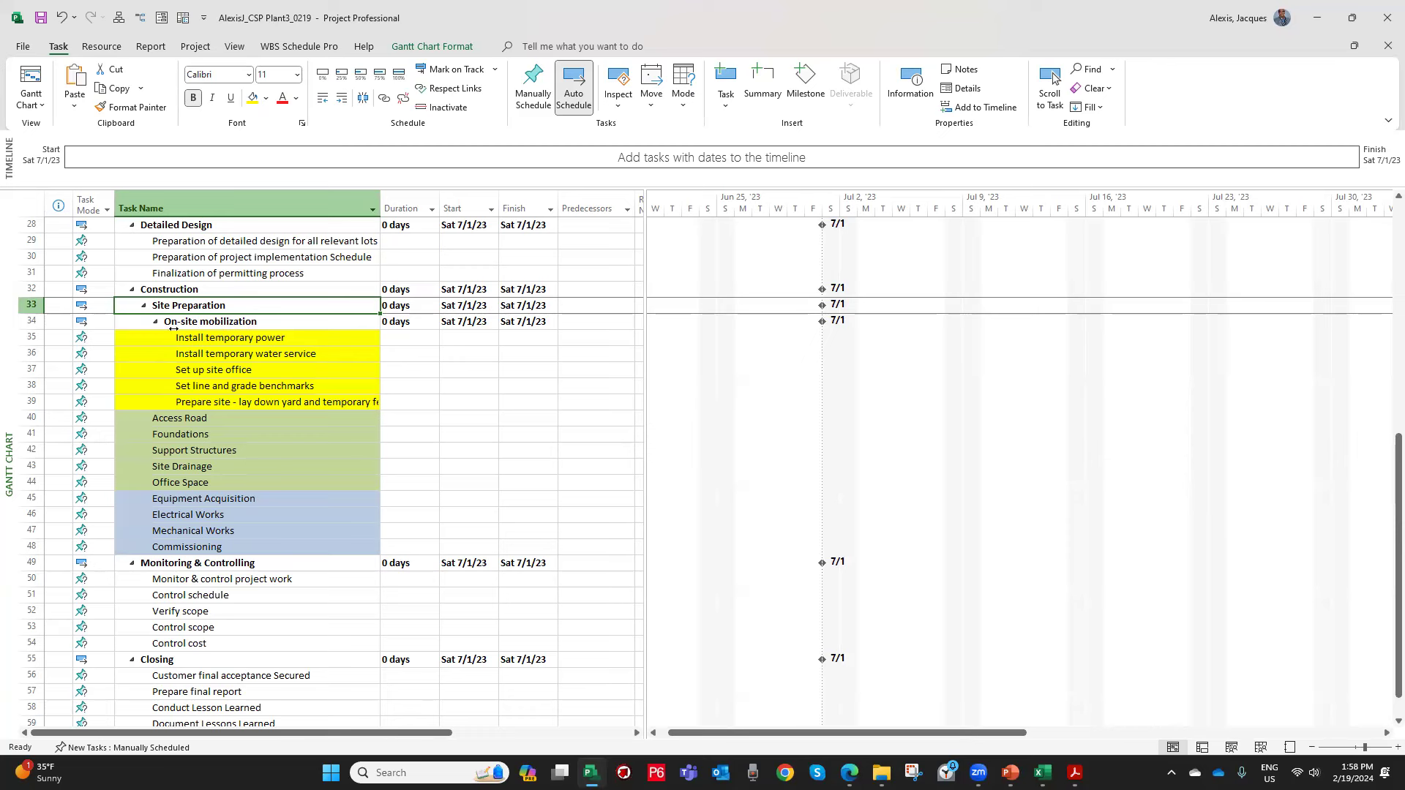
# Examine tasks 35 to 39 under On-site mobilization, collapsing and re-expanding that summary task and its parent Site Preparation.
pyautogui.moveTo(194, 335); pyautogui.dragTo(215, 400)
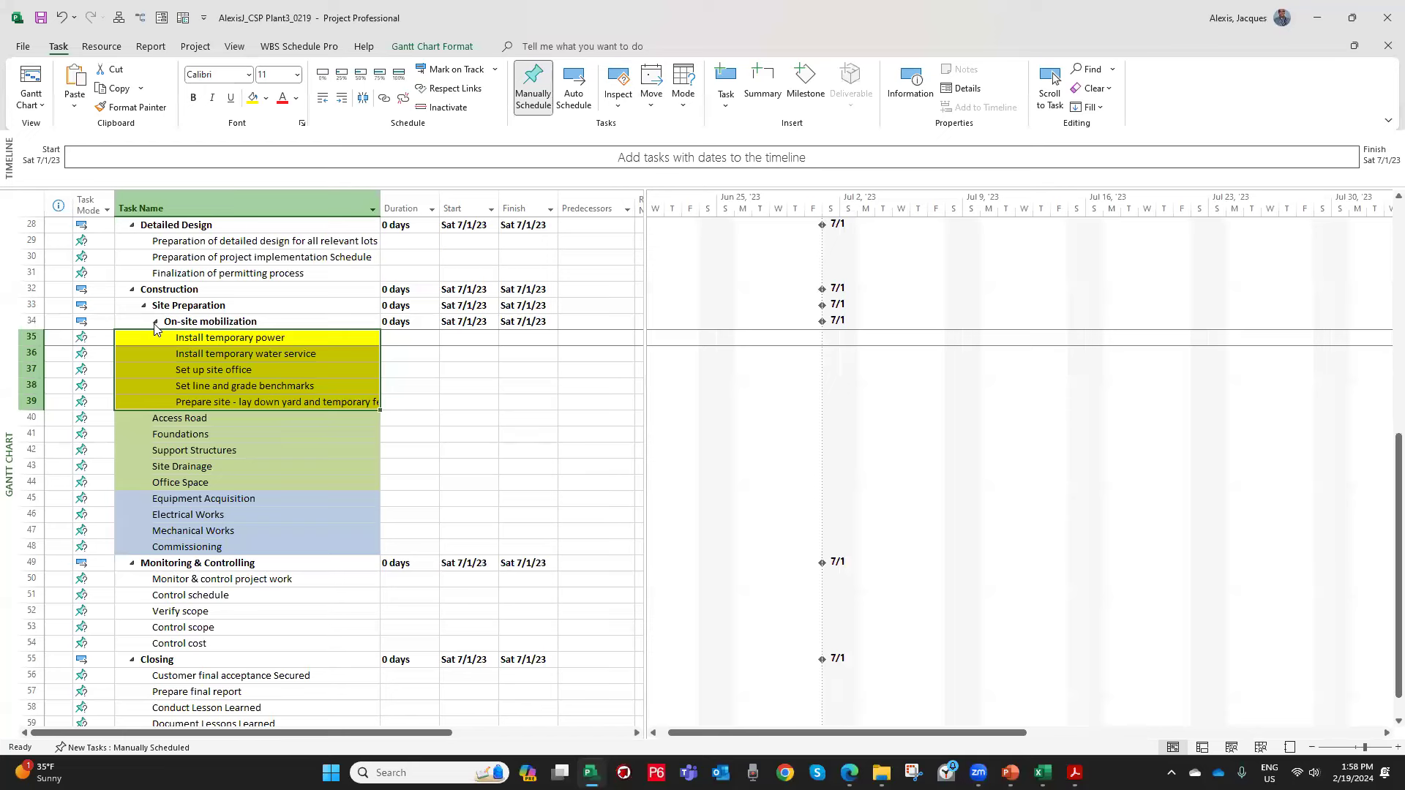
pyautogui.click(156, 323)
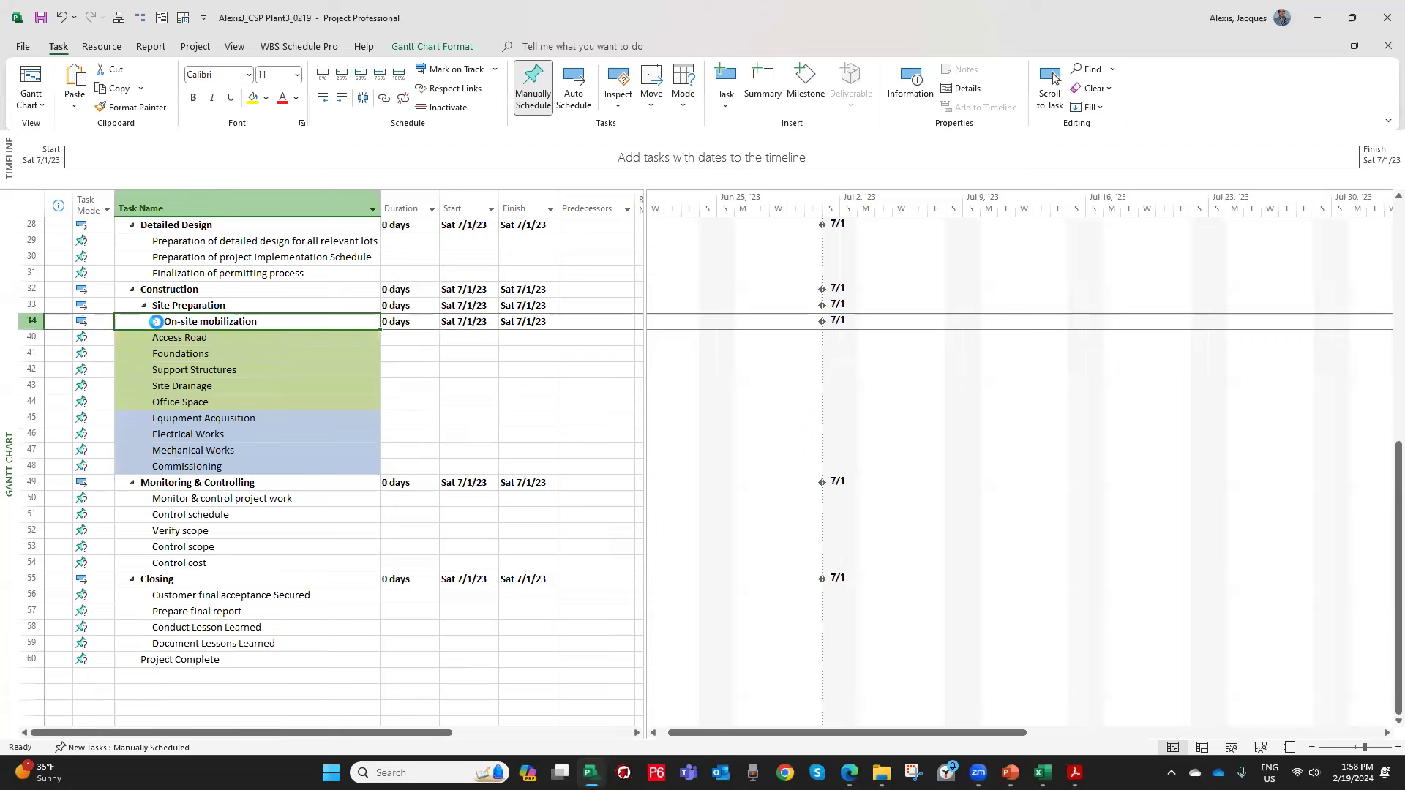
pyautogui.click(155, 323)
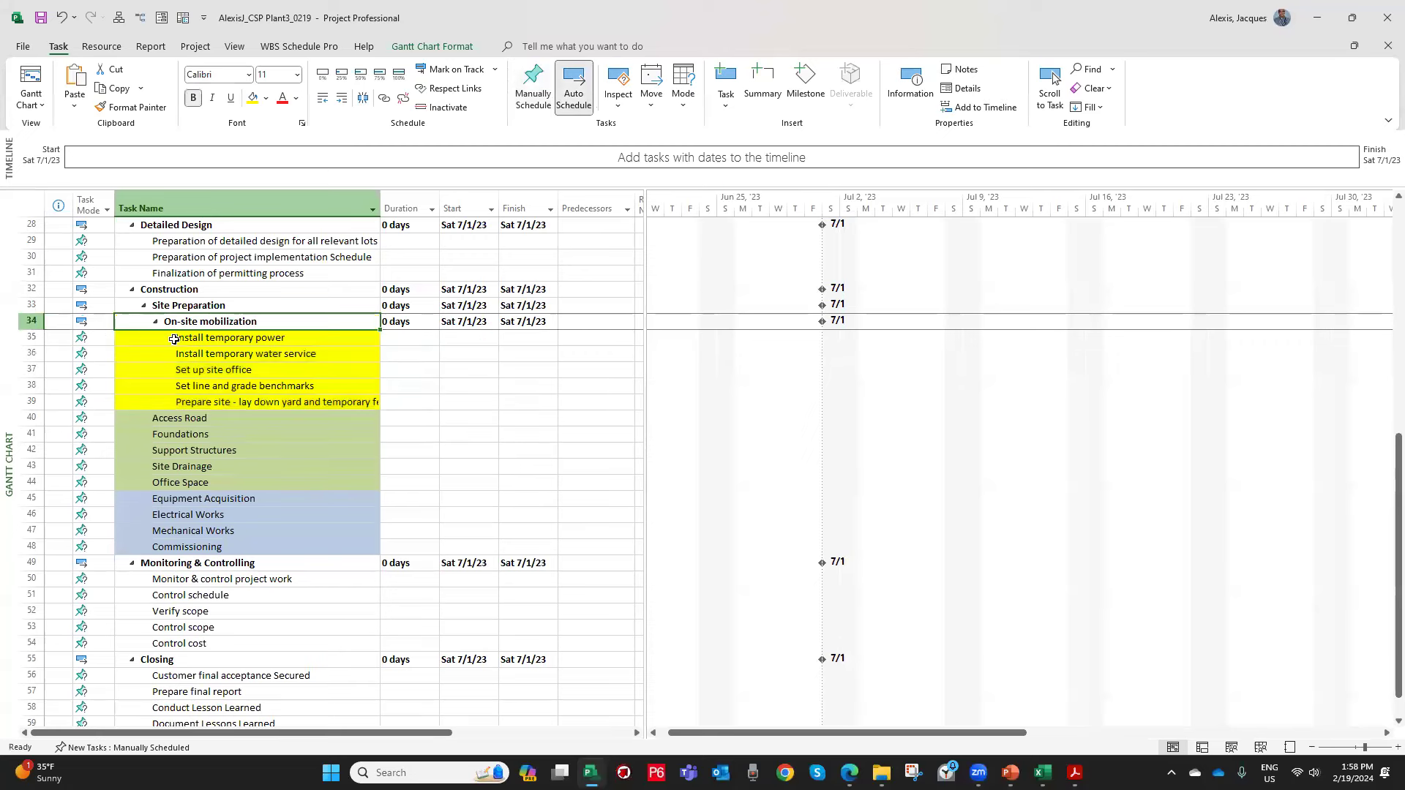
pyautogui.click(143, 307)
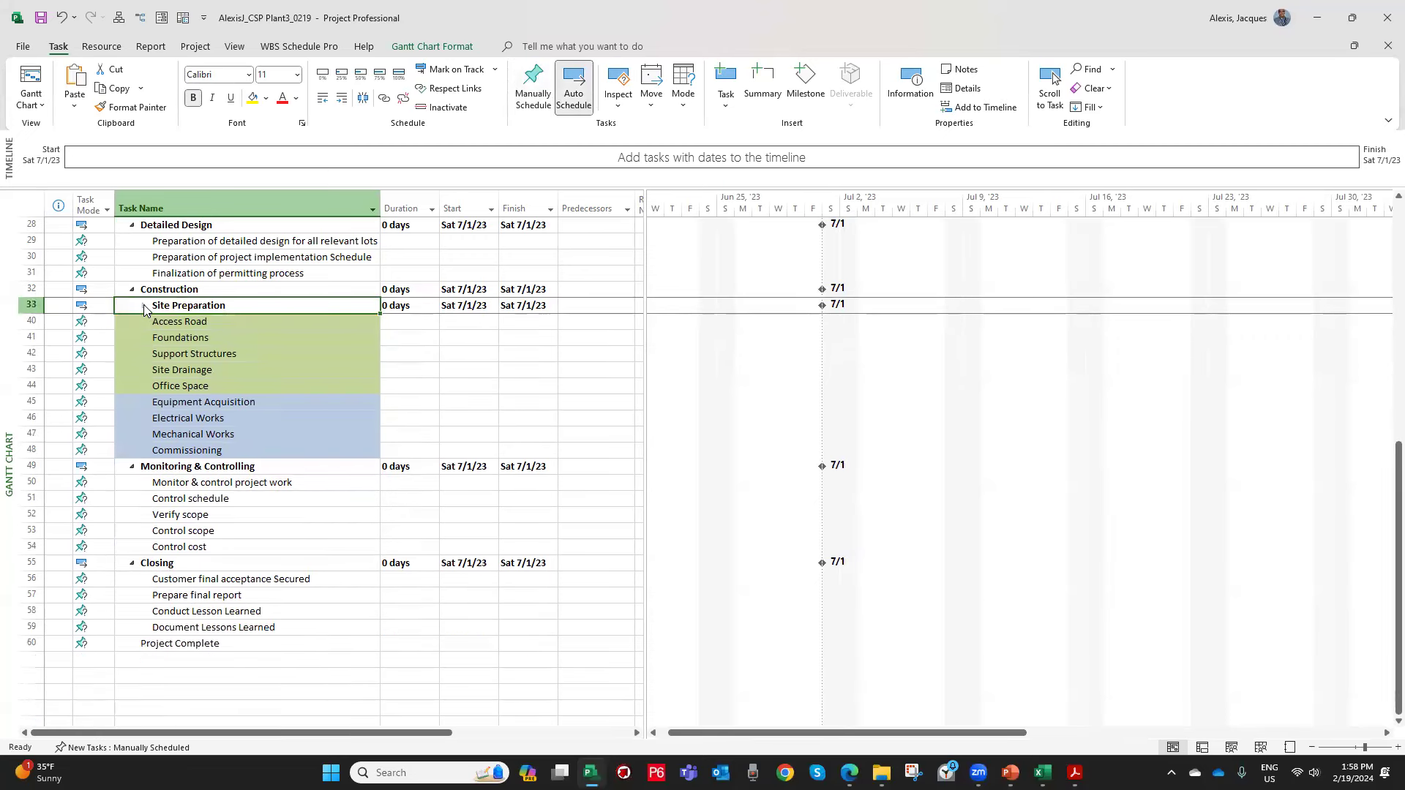
pyautogui.click(144, 305)
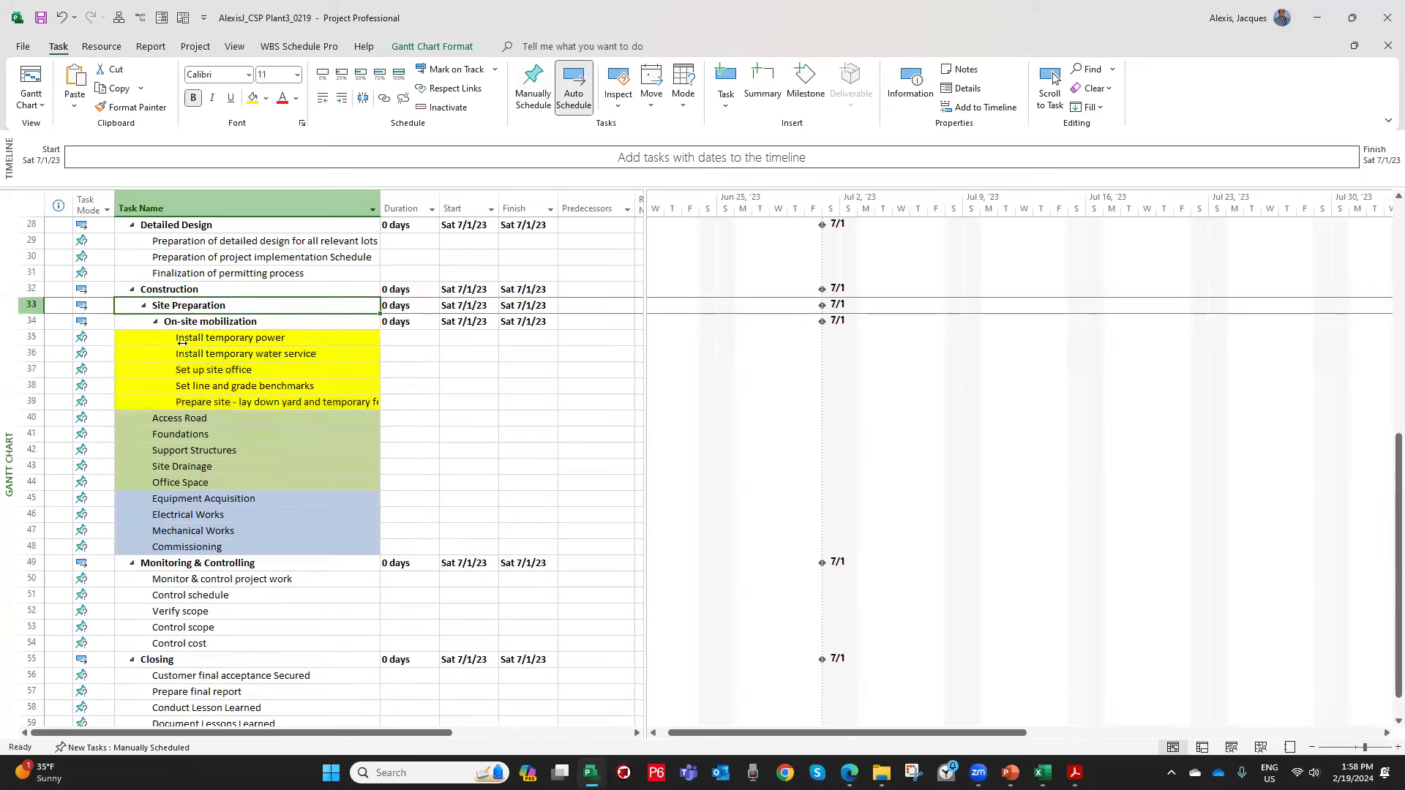
# Collapse and re-expand Site Preparation and Construction to check their nesting, leaving the Construction phase collapsed.
pyautogui.click(144, 306)
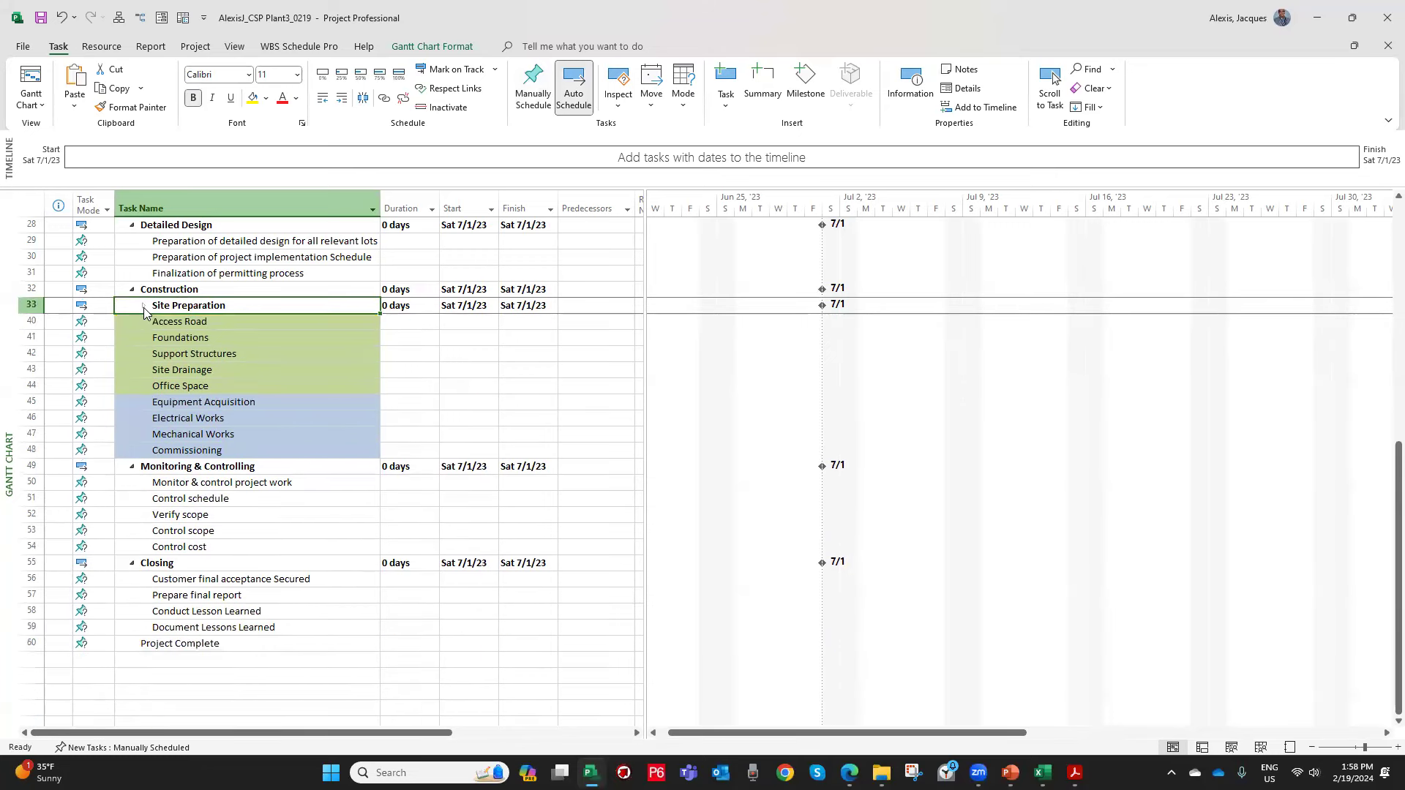
pyautogui.click(131, 289)
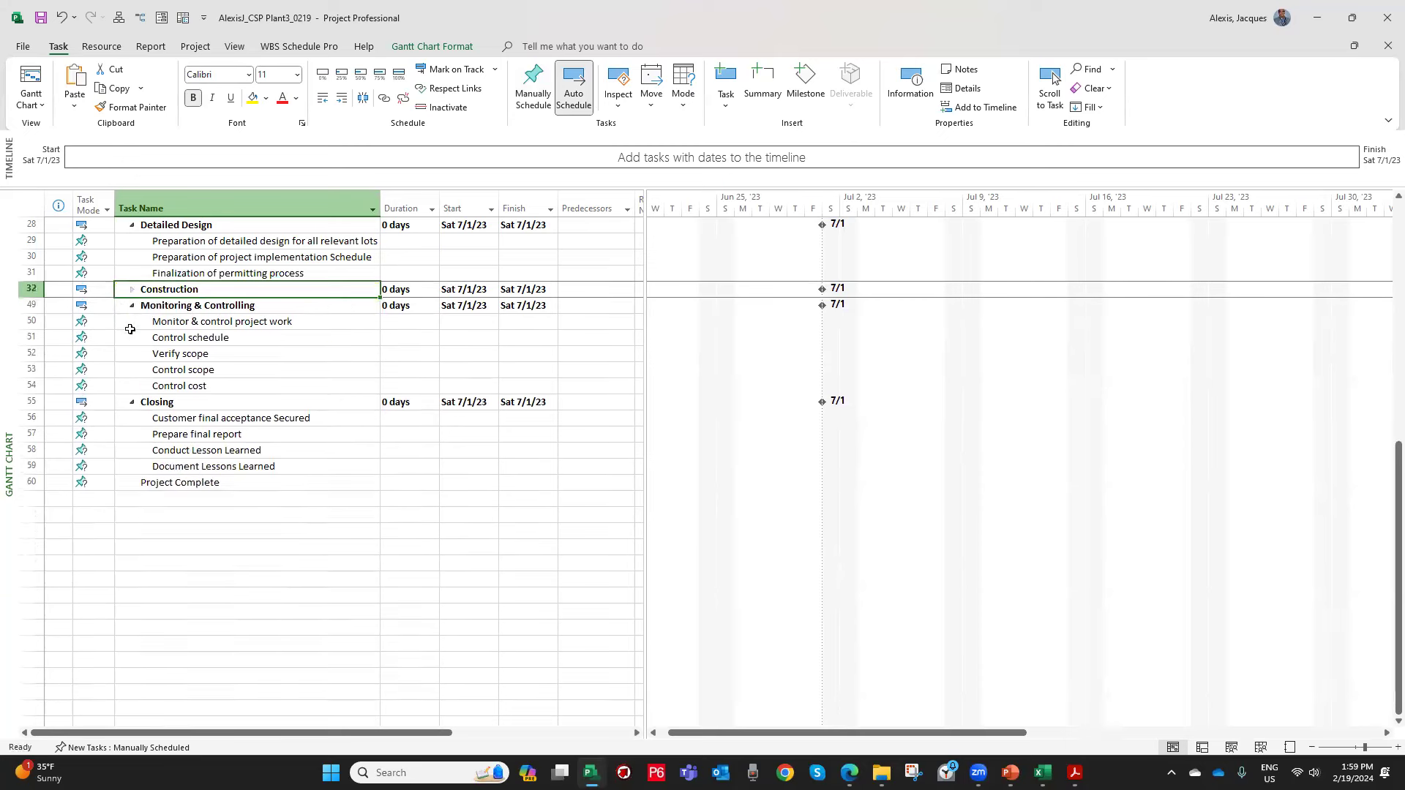
pyautogui.click(133, 291)
pyautogui.click(145, 306)
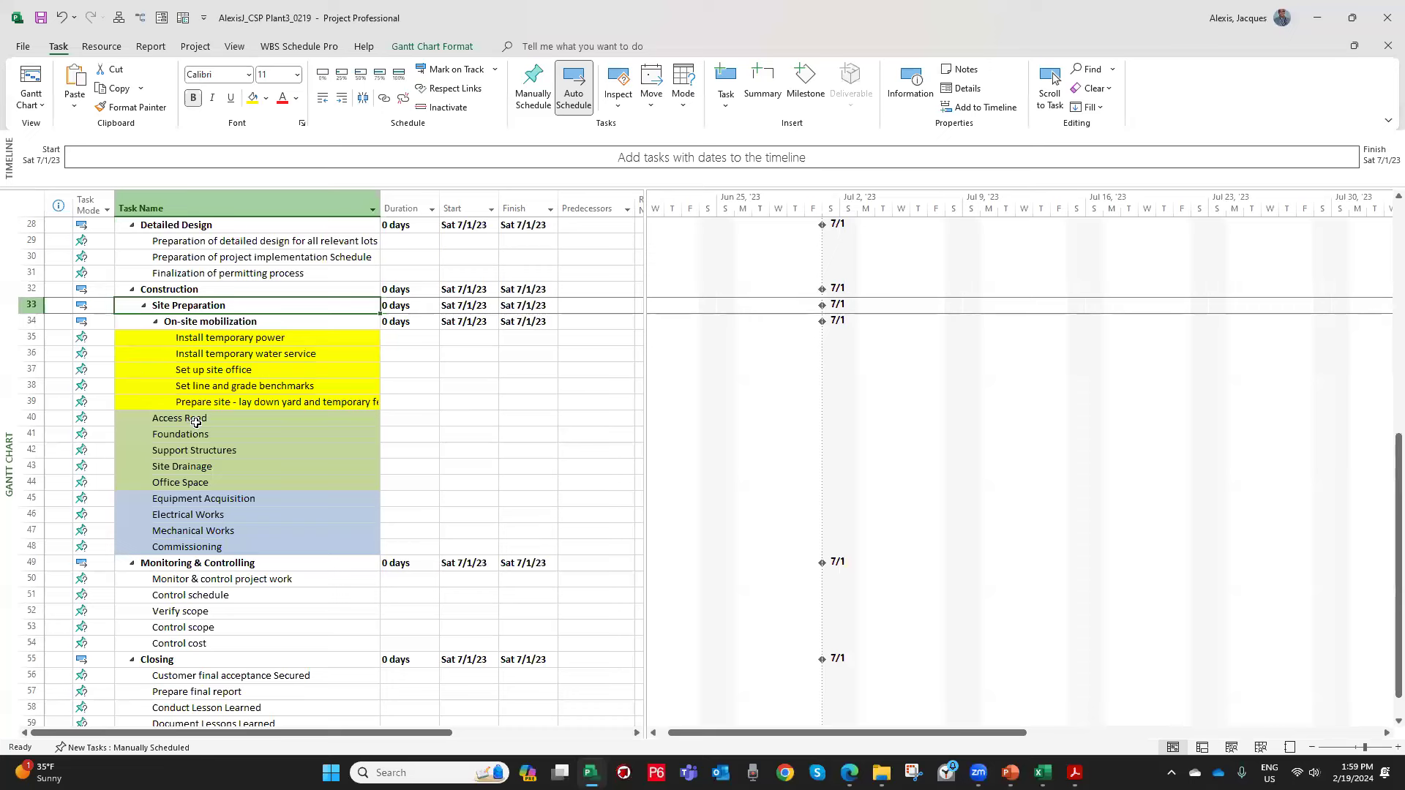
pyautogui.click(131, 290)
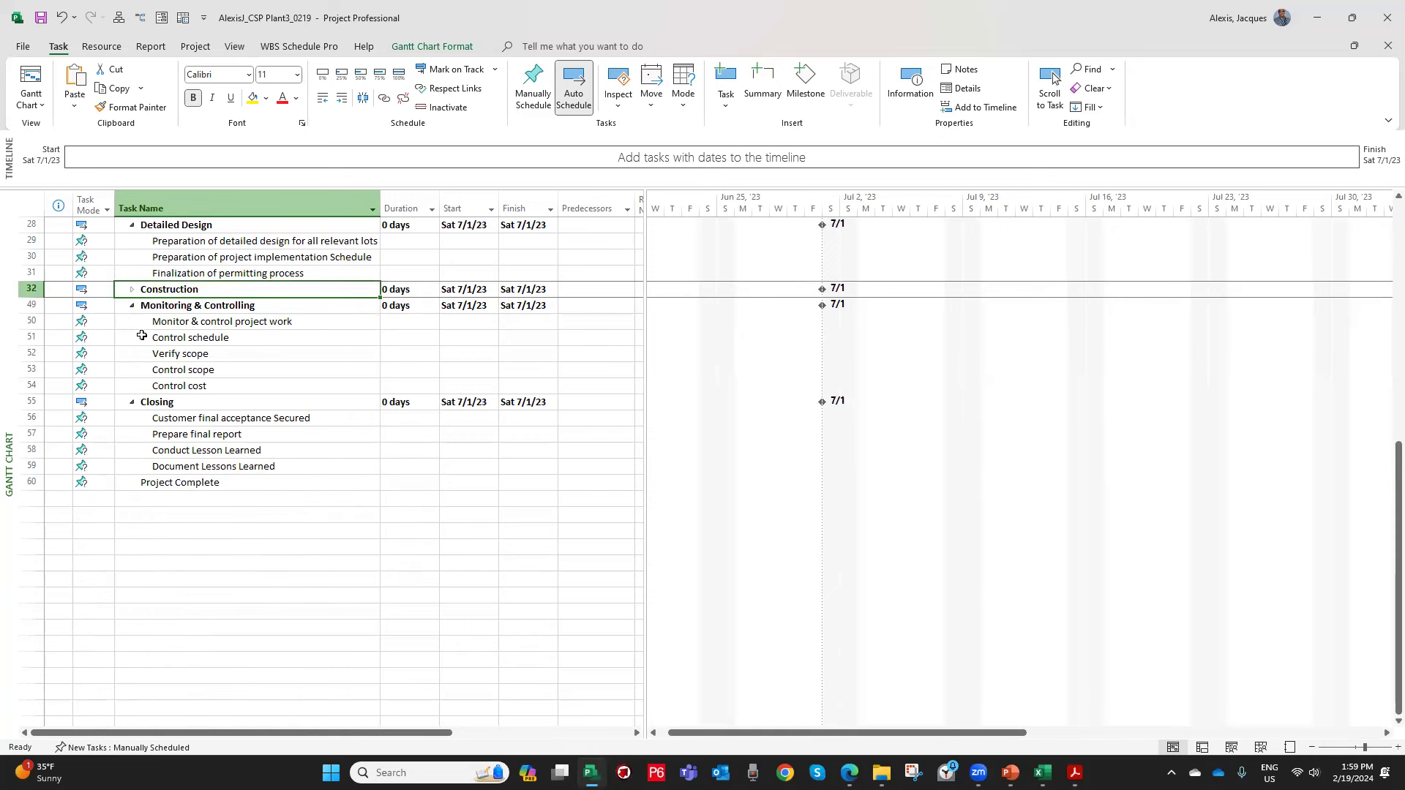
# Expand Construction and outdent Site Preparation and On-site mobilization to the same level as Construction.
pyautogui.click(132, 290)
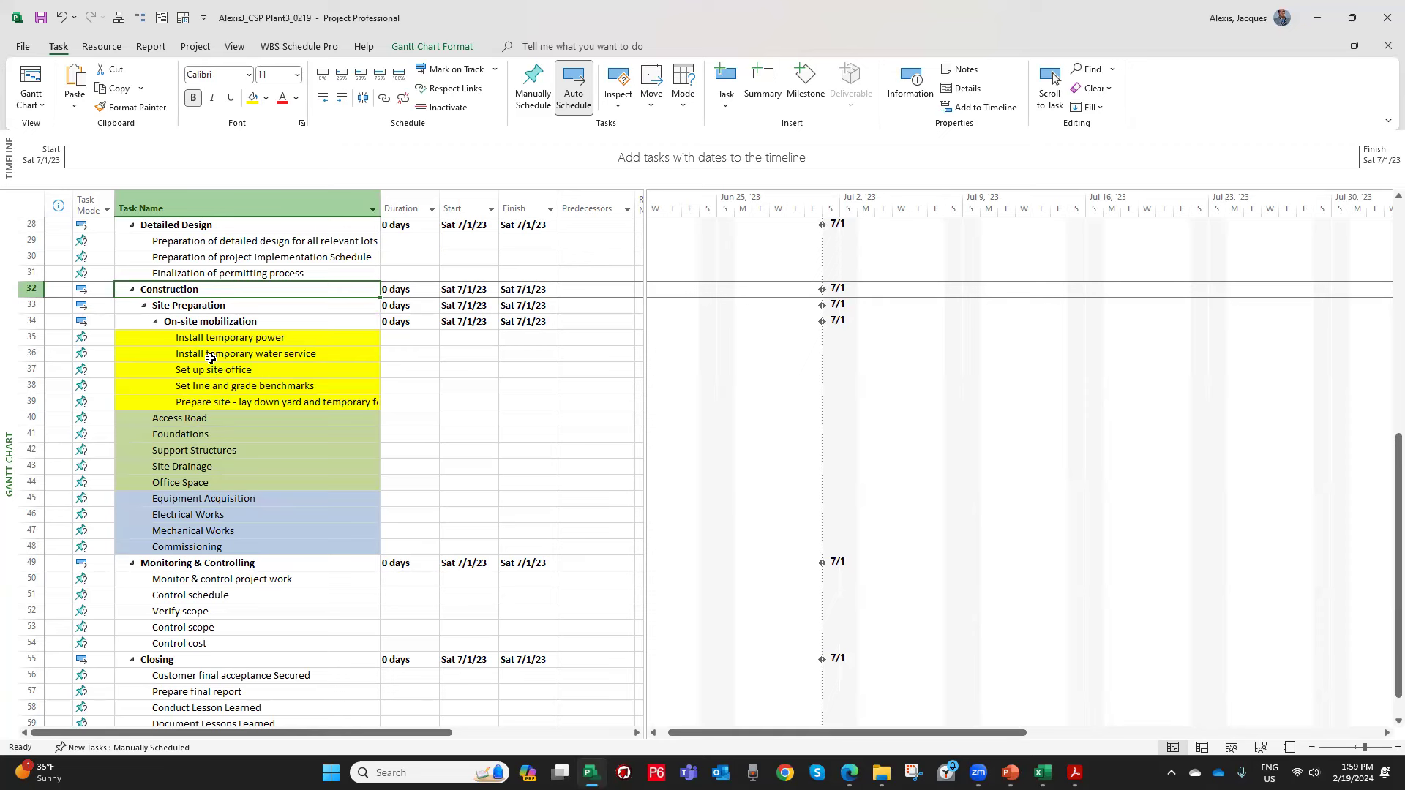
pyautogui.click(202, 307)
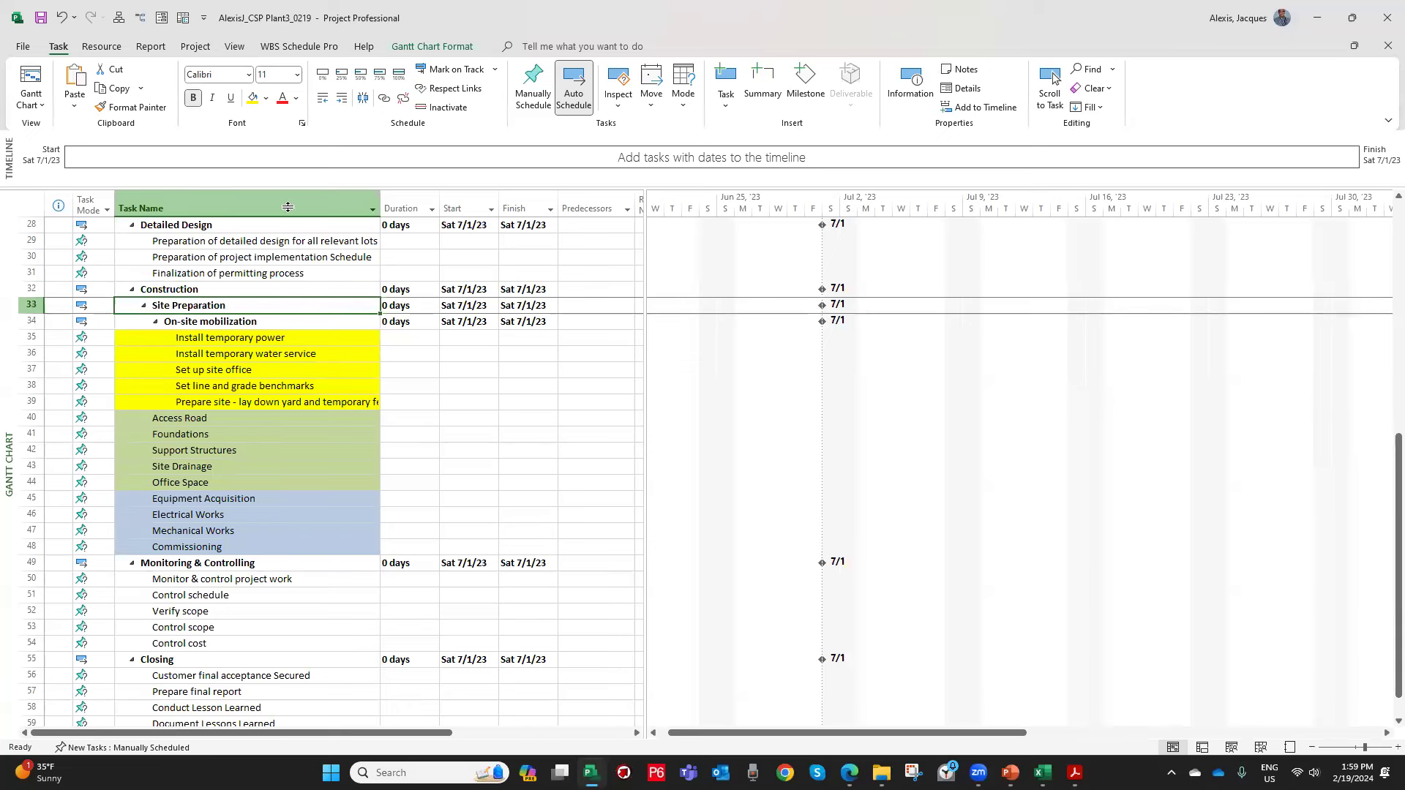
pyautogui.click(326, 106)
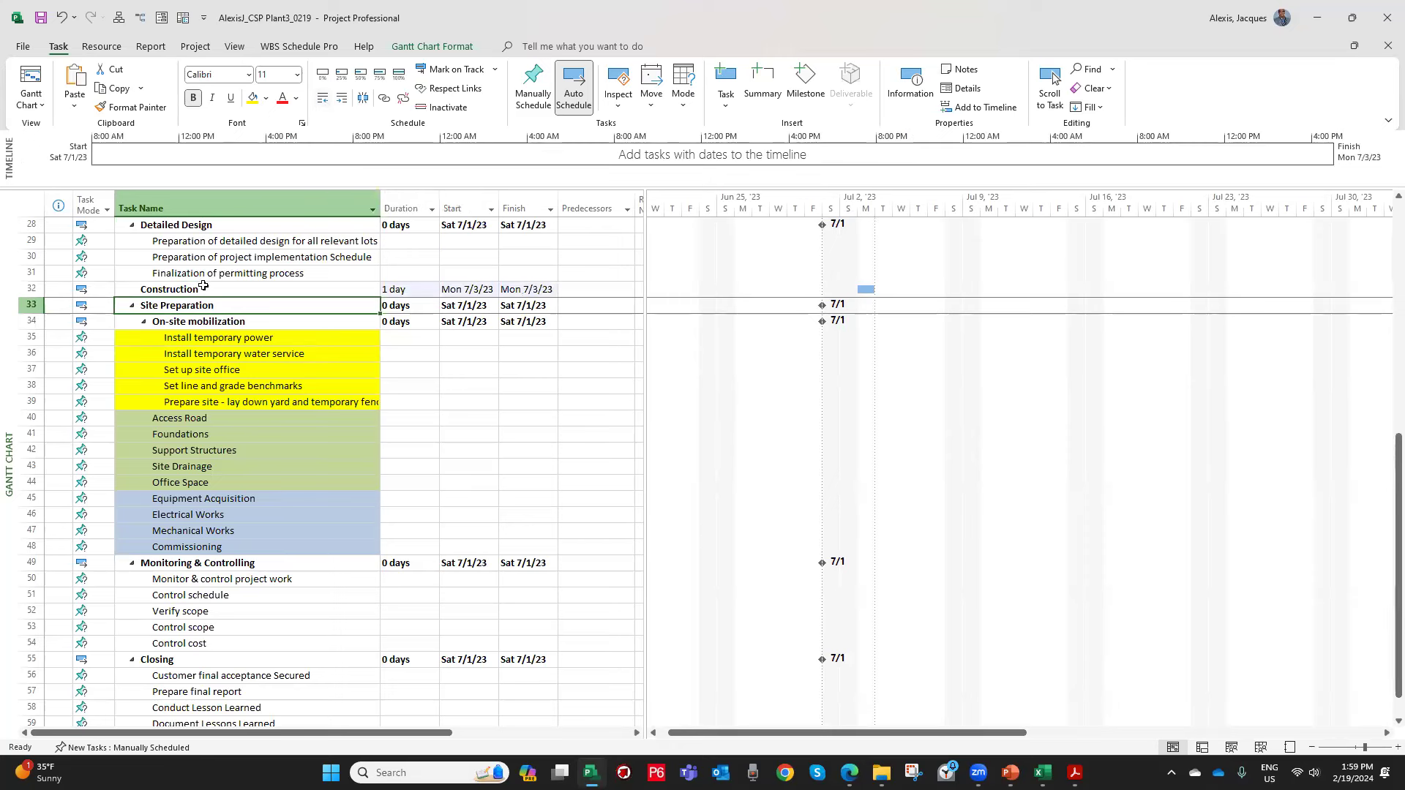
pyautogui.click(182, 322)
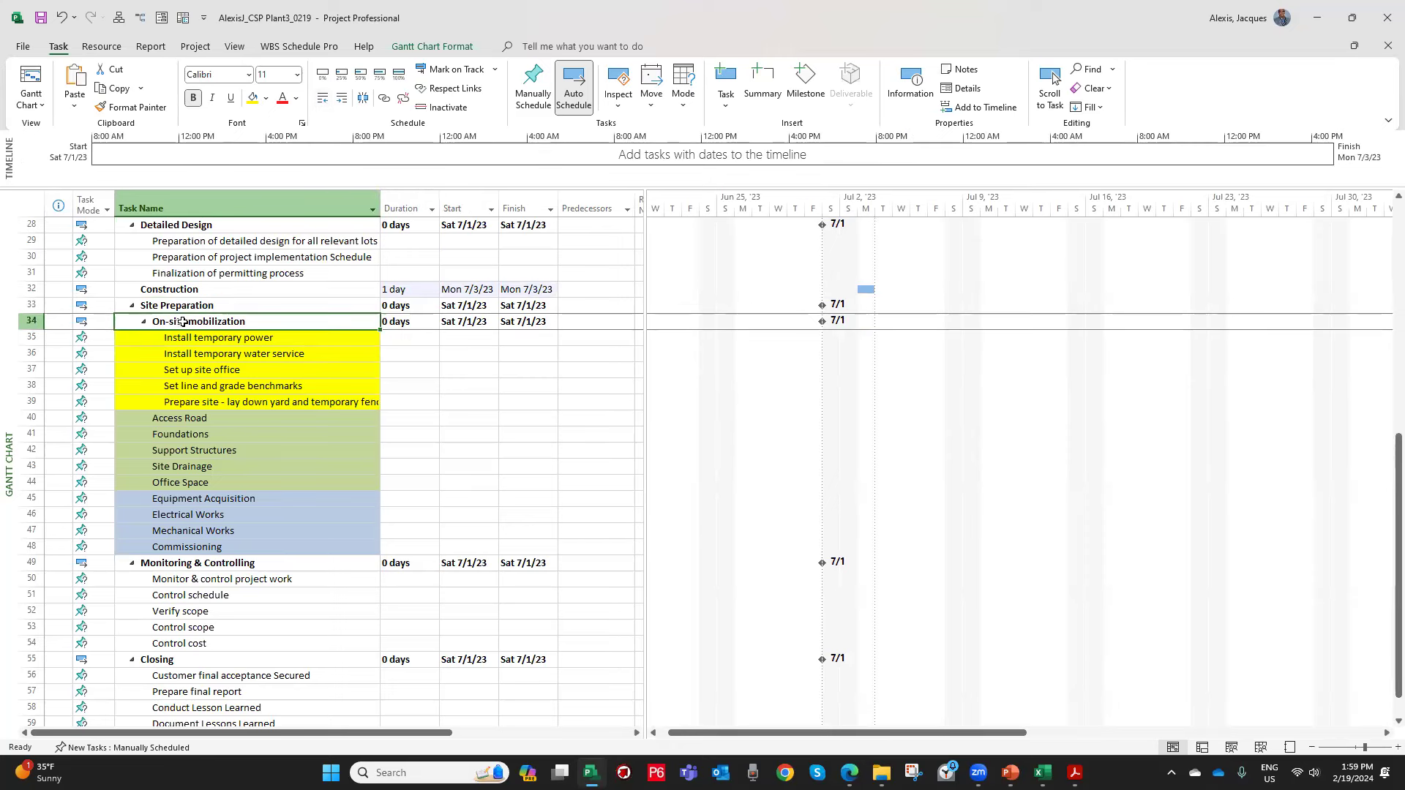
pyautogui.click(325, 102)
# Outdent the five yellow tasks, from Install temporary power through Prepare site, by one level.
pyautogui.moveTo(206, 335); pyautogui.dragTo(214, 404)
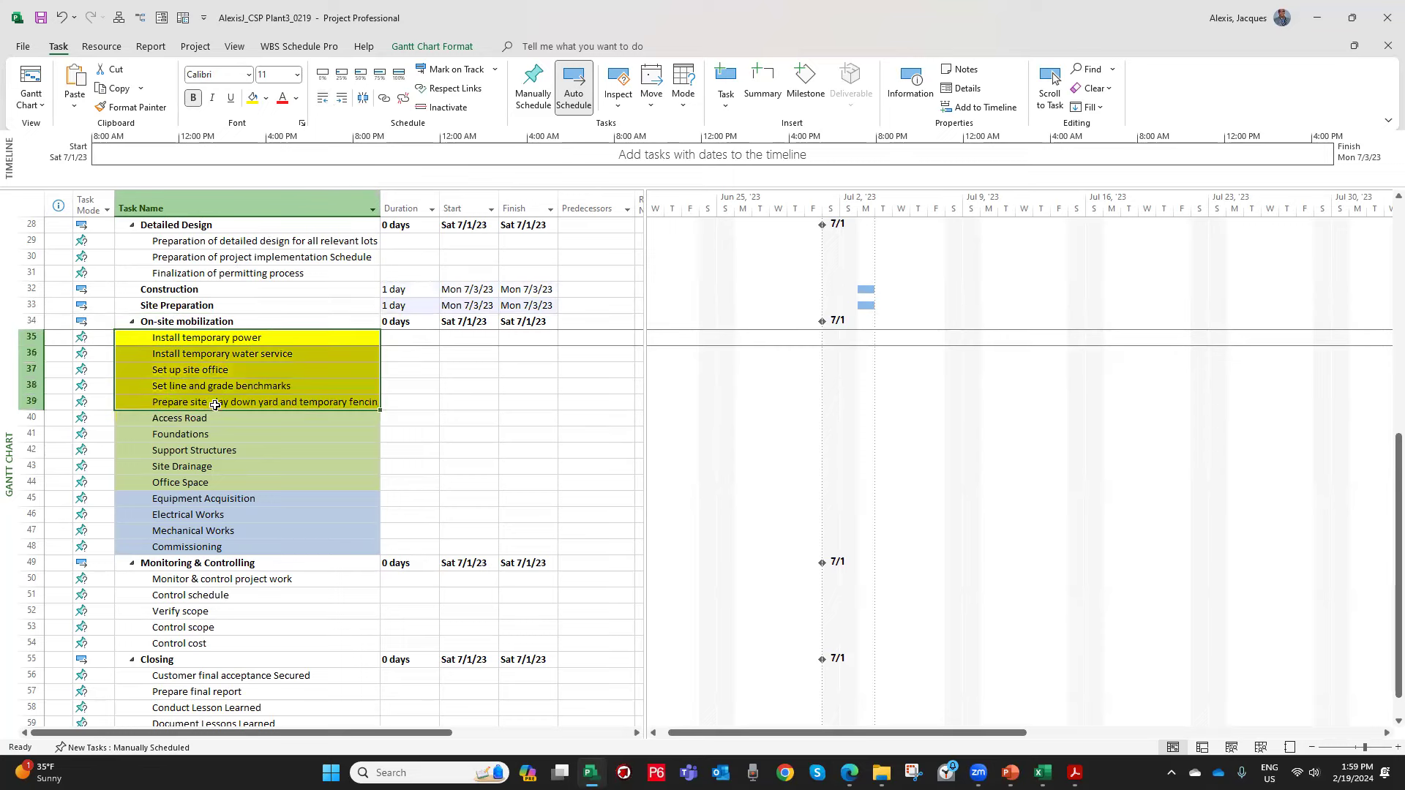
pyautogui.click(323, 97)
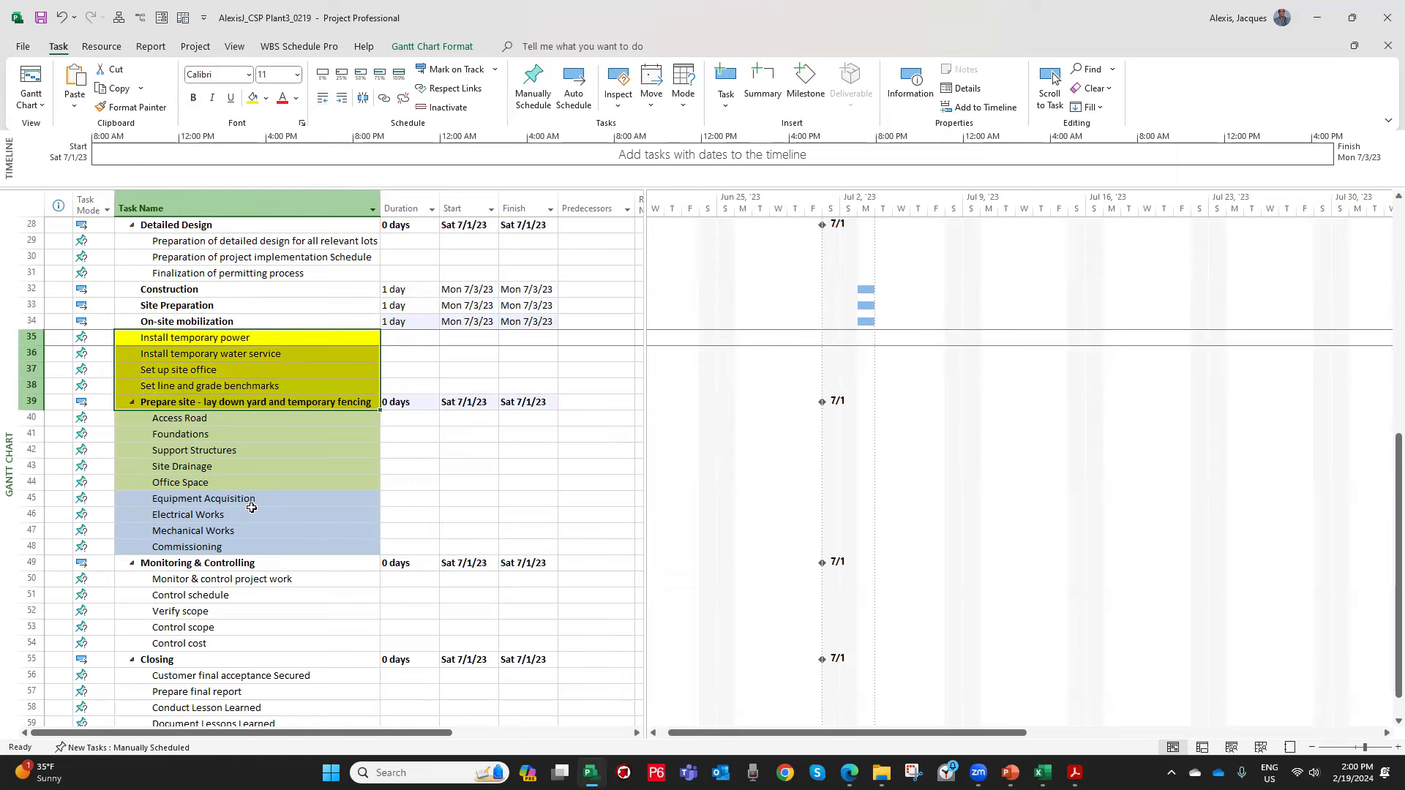
pyautogui.click(194, 370)
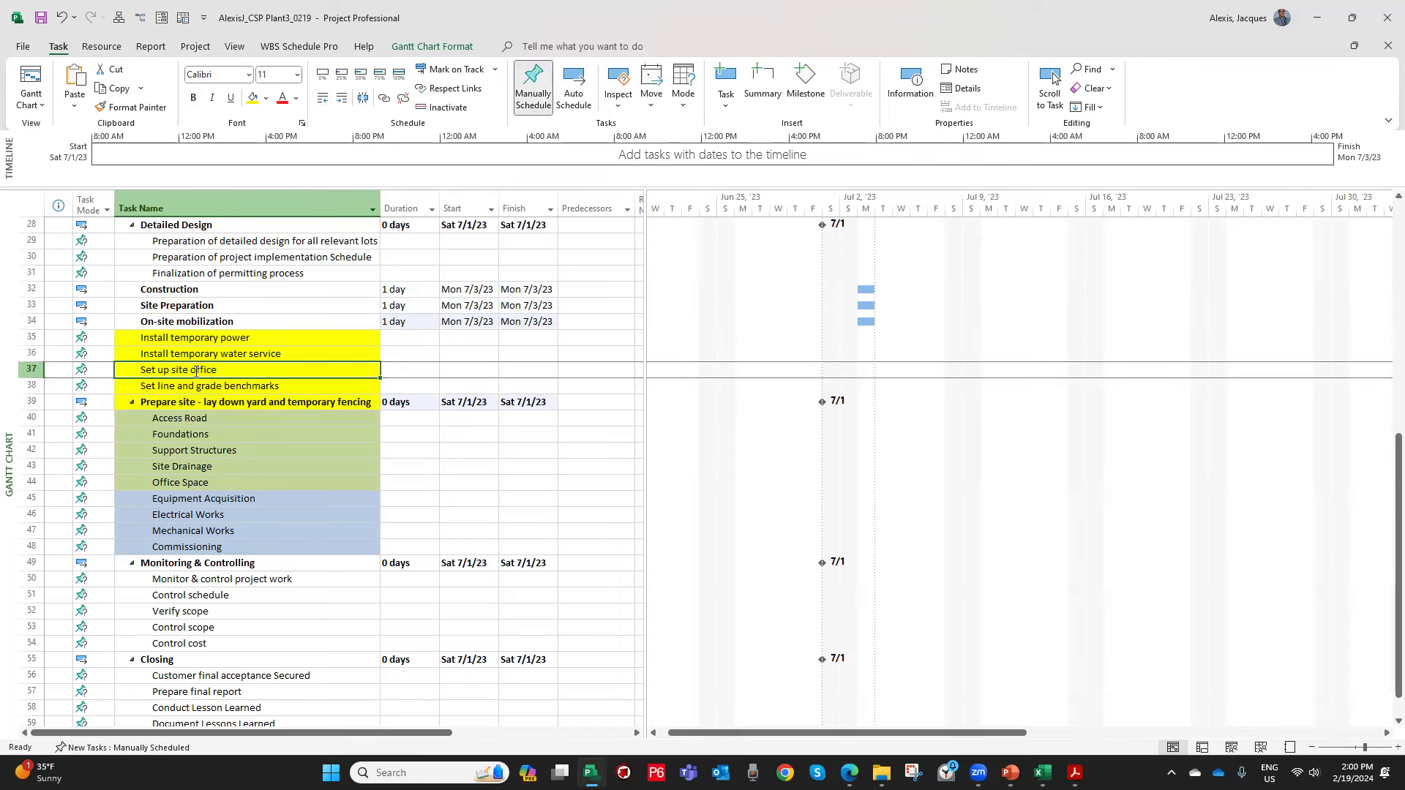
pyautogui.scroll(2, 194, 379)
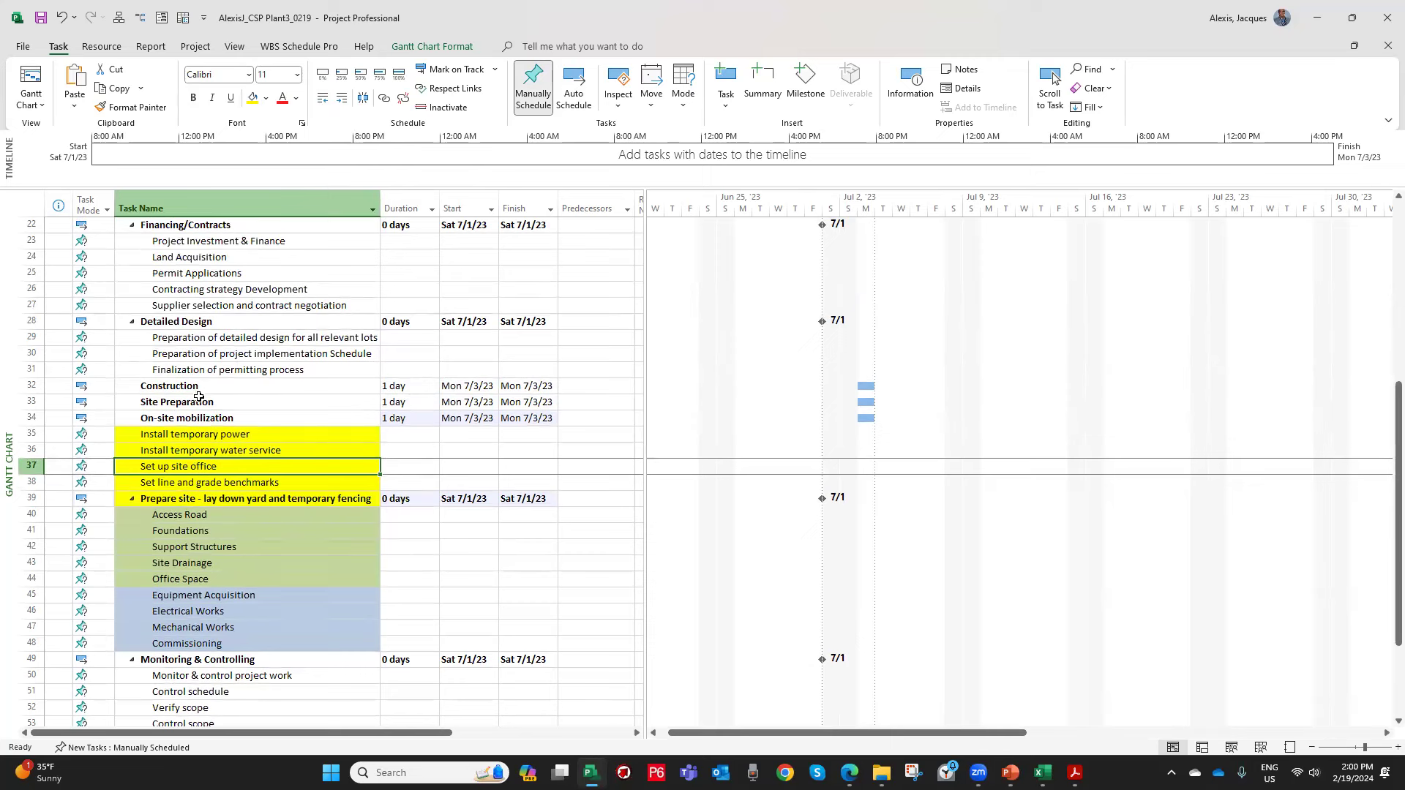
pyautogui.scroll(-1, 201, 433)
pyautogui.click(184, 450)
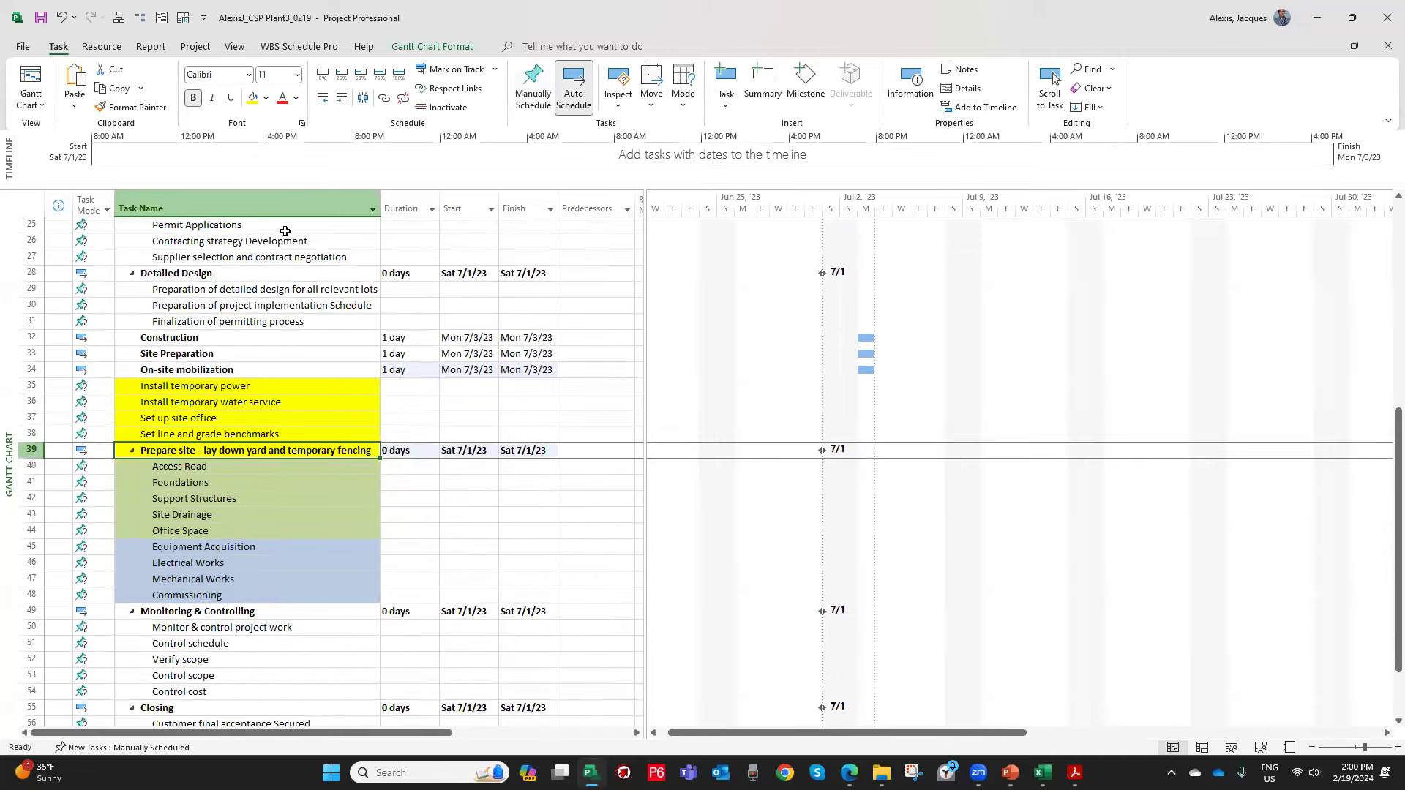
pyautogui.click(338, 101)
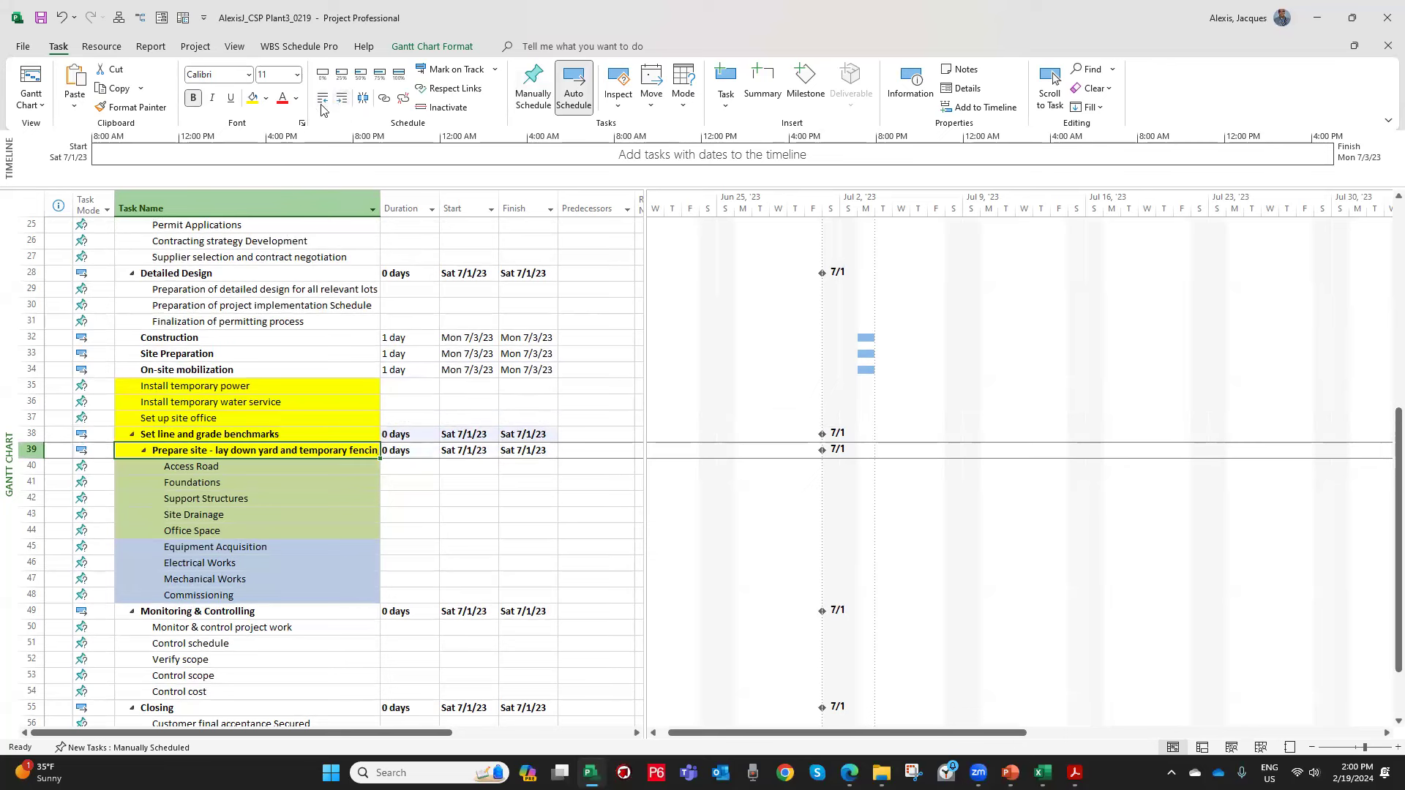
pyautogui.click(321, 100)
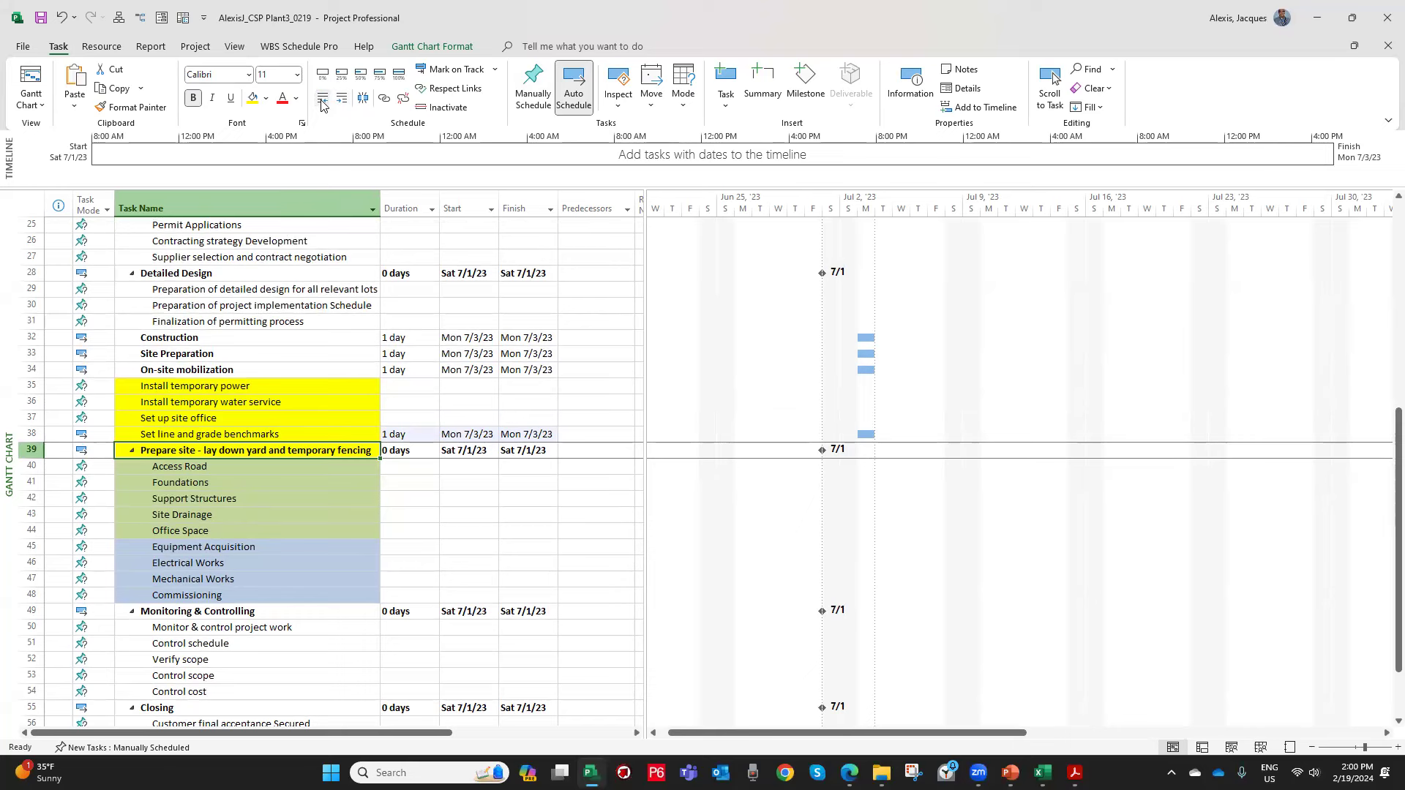
# Outdent the tasks from Access Road through Commissioning to the same level as Construction.
pyautogui.moveTo(207, 466); pyautogui.dragTo(209, 594)
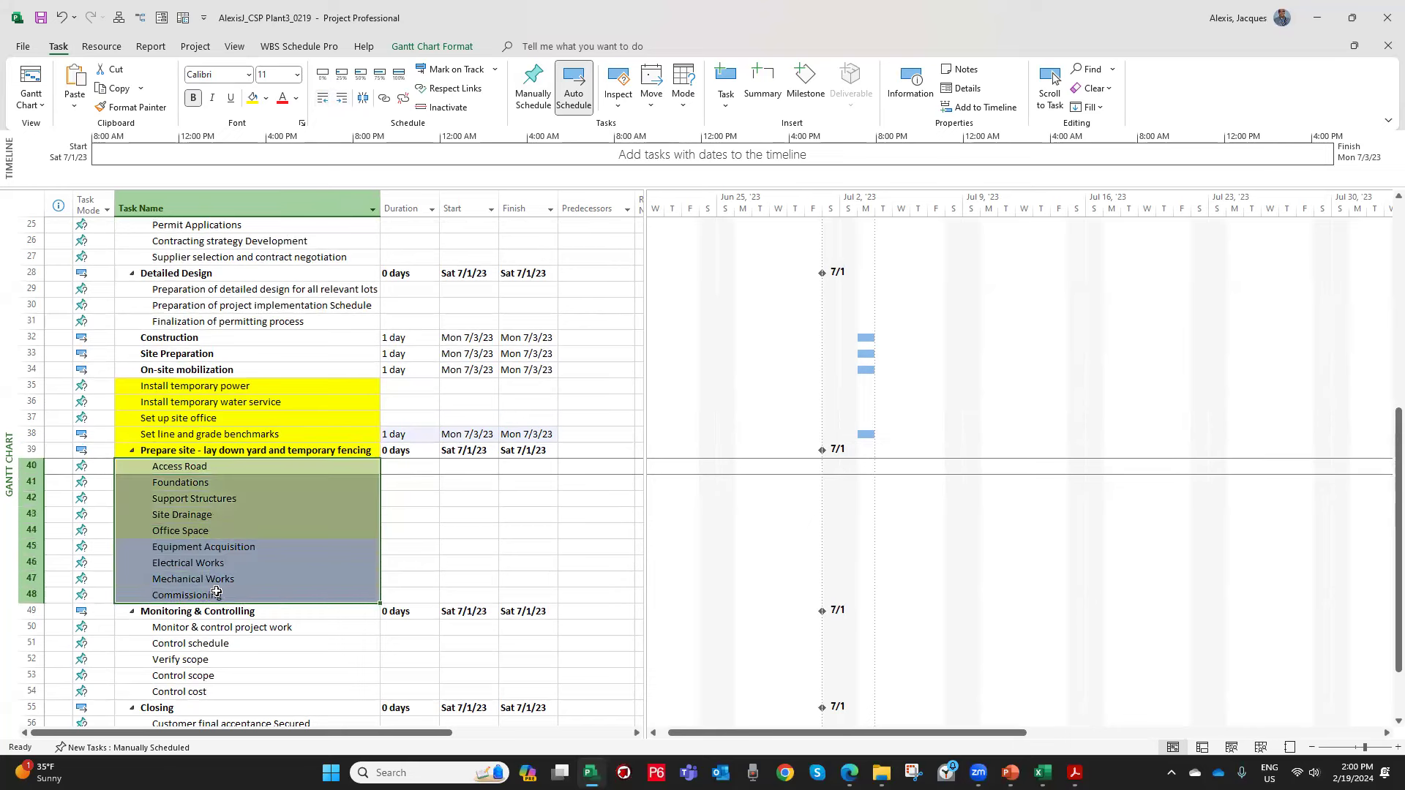
pyautogui.click(325, 104)
pyautogui.click(217, 423)
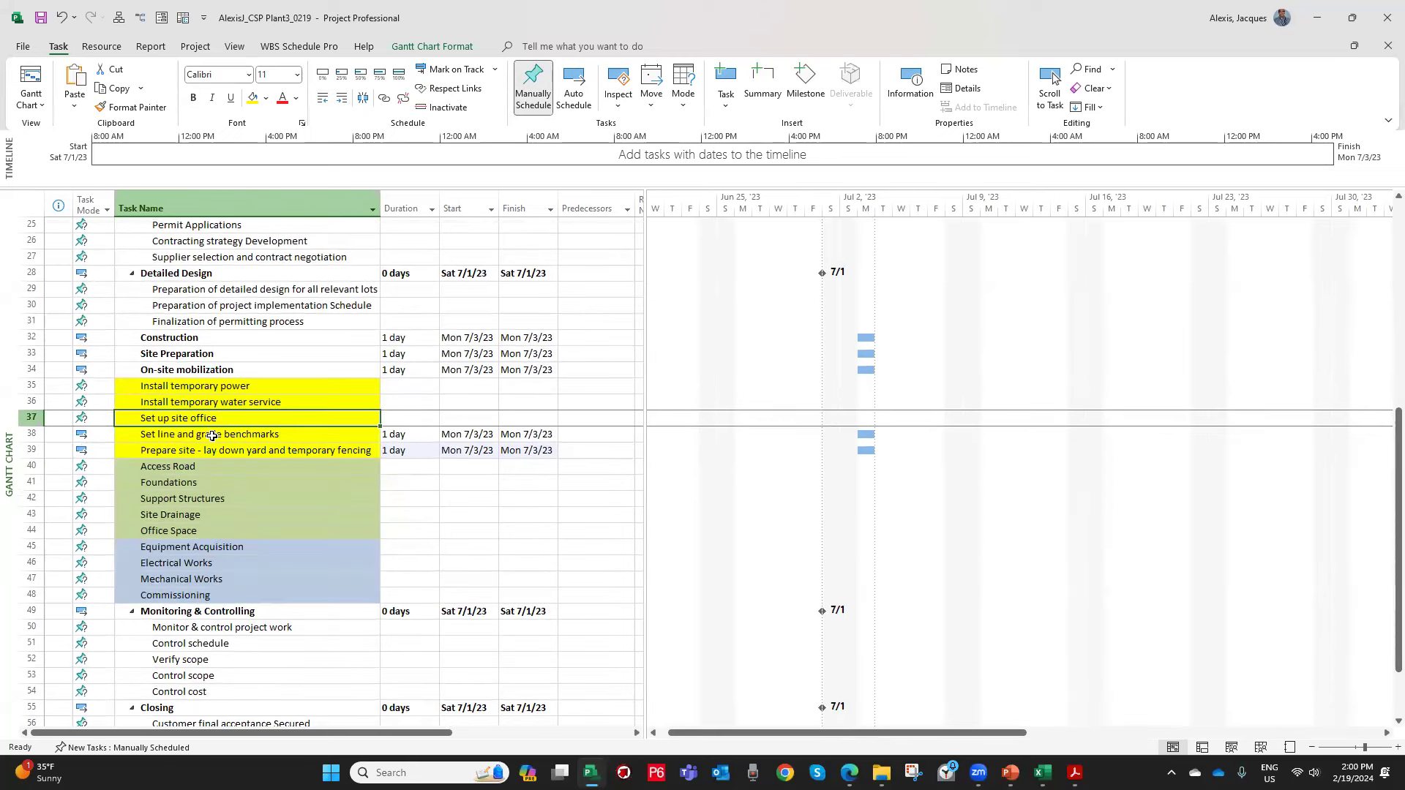
pyautogui.click(252, 482)
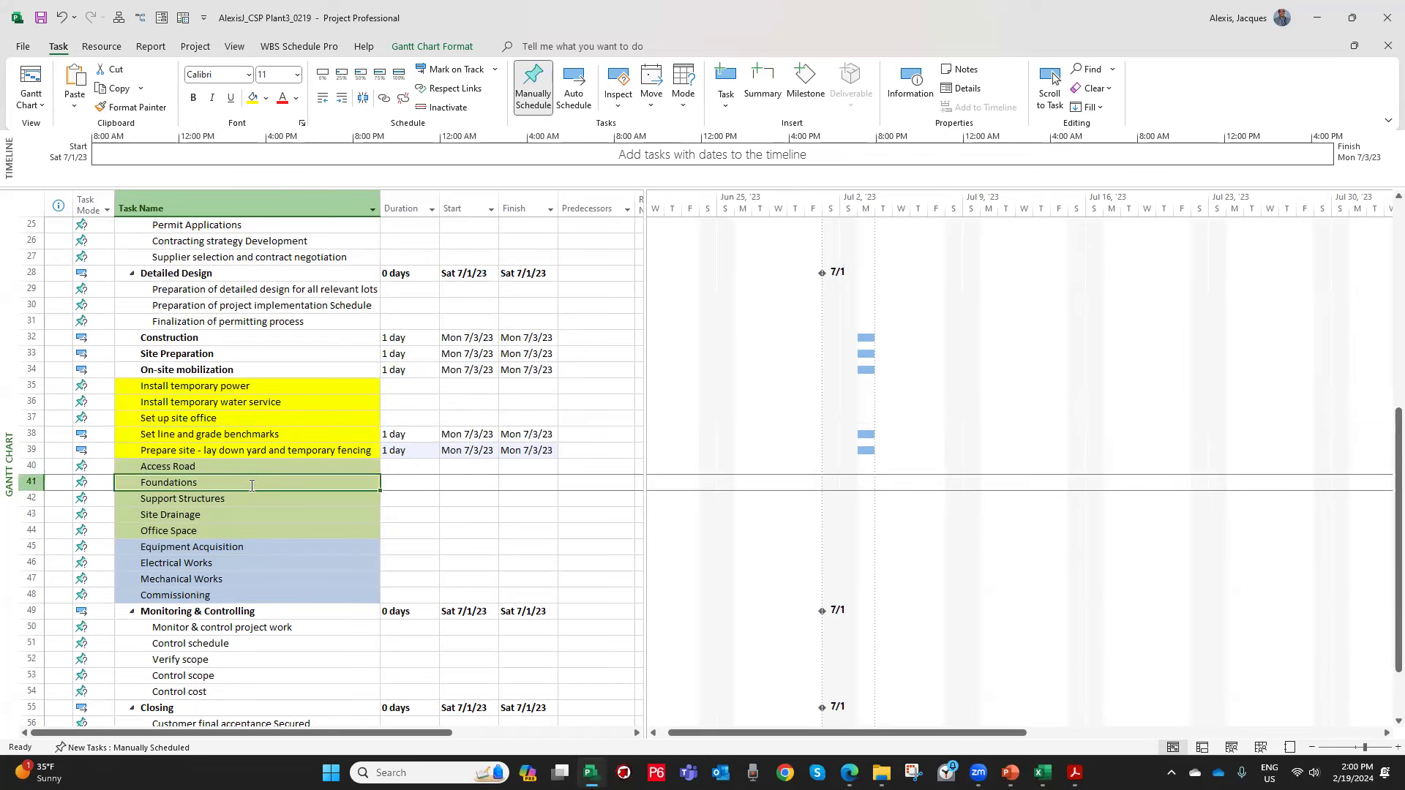
# Indent Site Preparation one level under Construction and On-site mobilization two levels so it sits under Site Preparation.
pyautogui.click(176, 355)
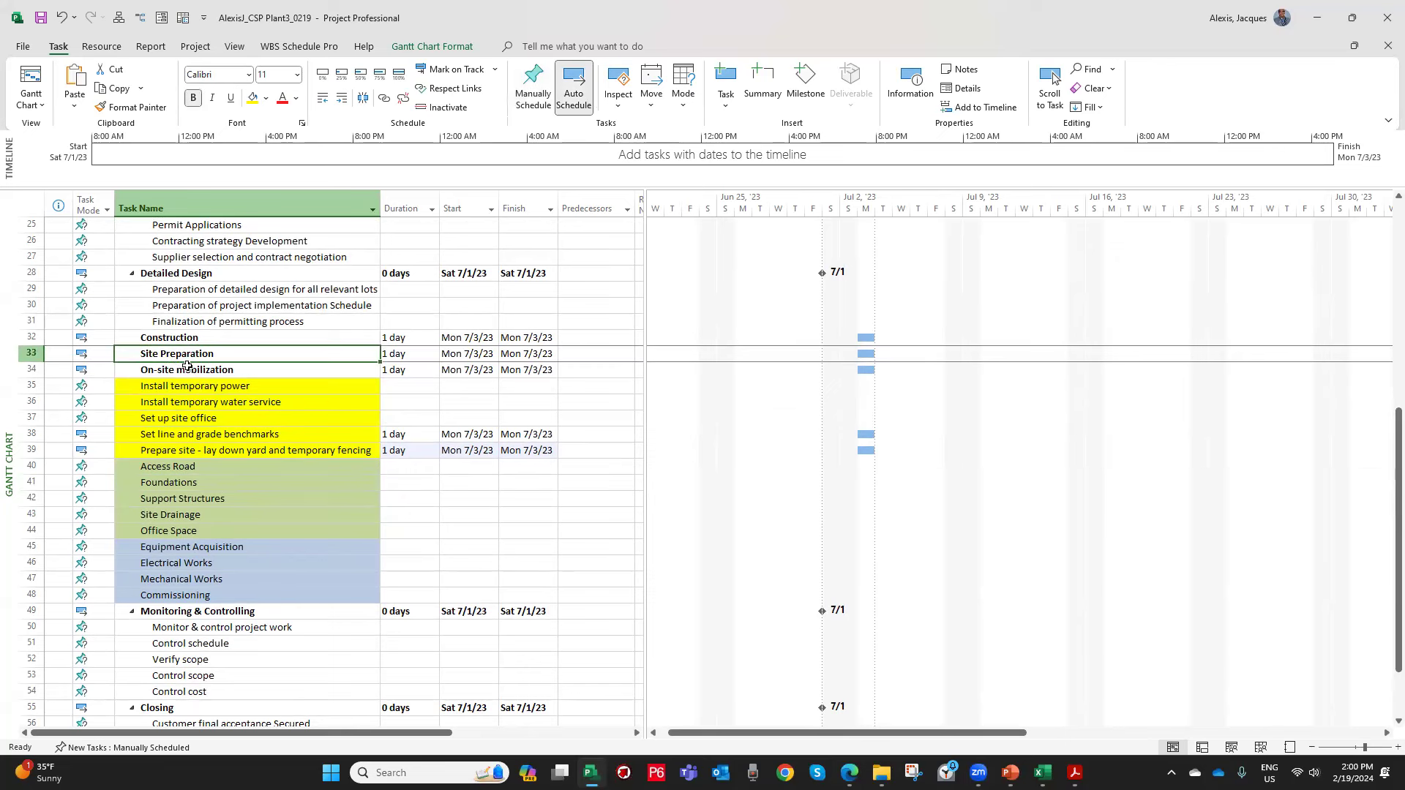
pyautogui.click(341, 98)
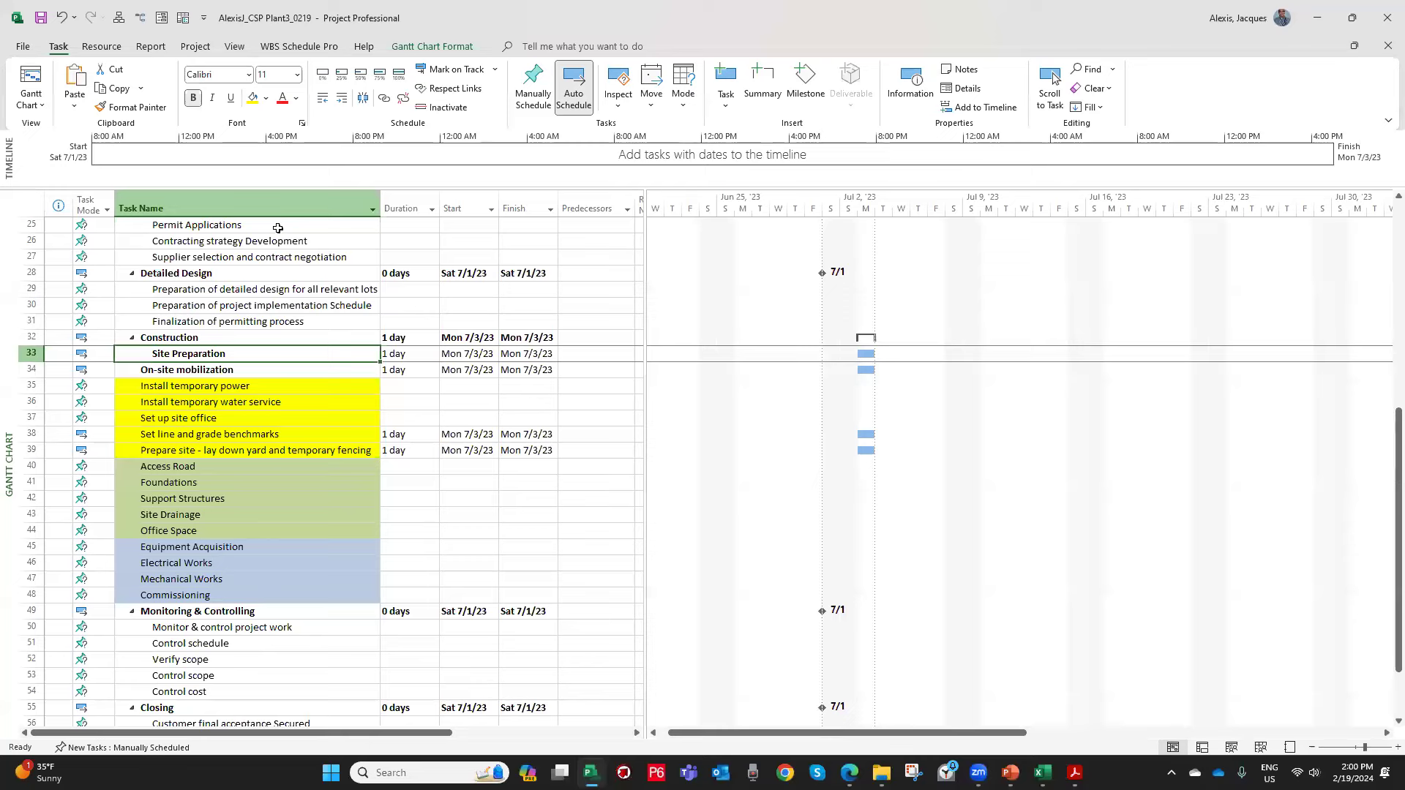
pyautogui.click(174, 366)
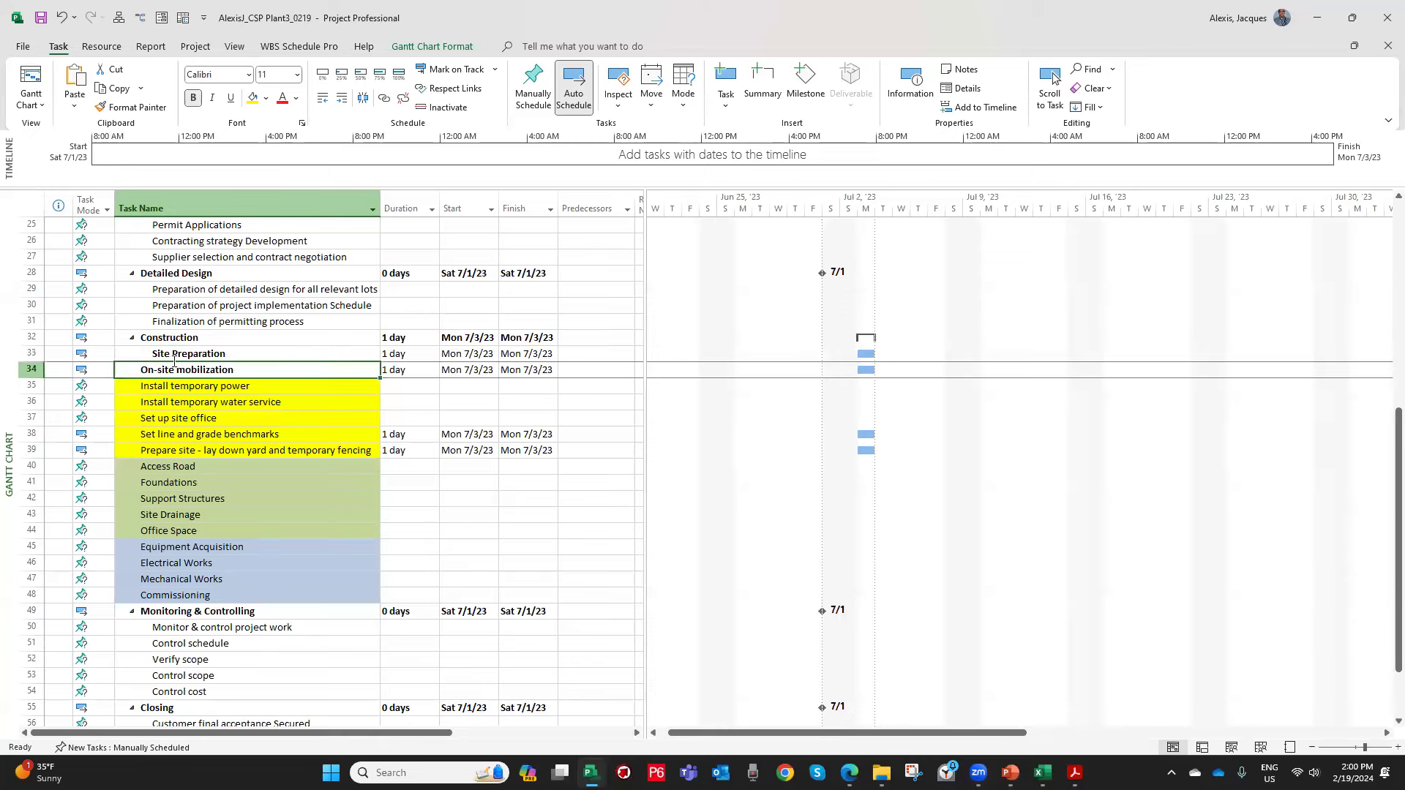
pyautogui.click(340, 101)
pyautogui.click(340, 100)
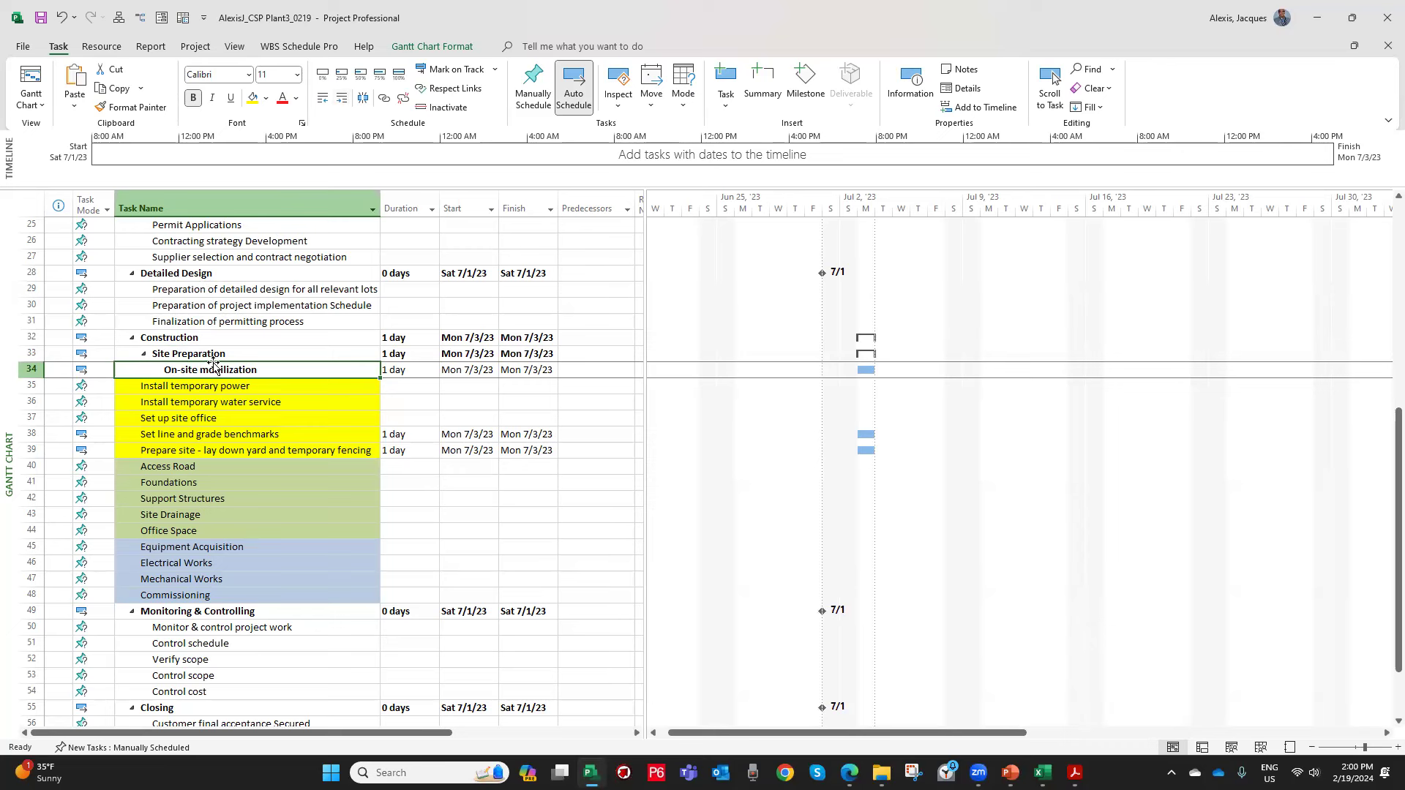
# Indent the five yellow tasks, Install temporary power through Prepare site, three levels so they sit under On-site mobilization.
pyautogui.moveTo(206, 388); pyautogui.dragTo(209, 449)
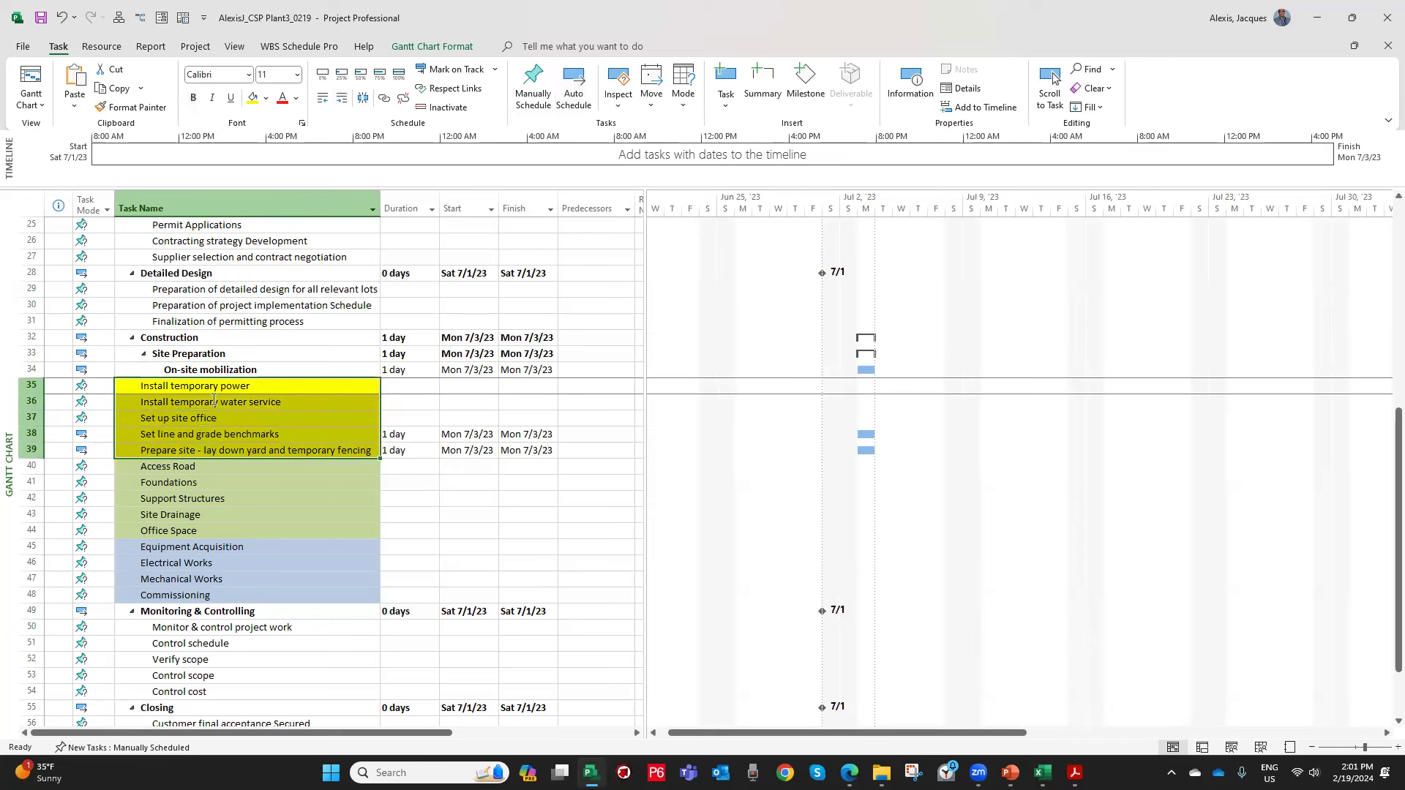
pyautogui.click(341, 98)
pyautogui.click(341, 99)
pyautogui.click(341, 98)
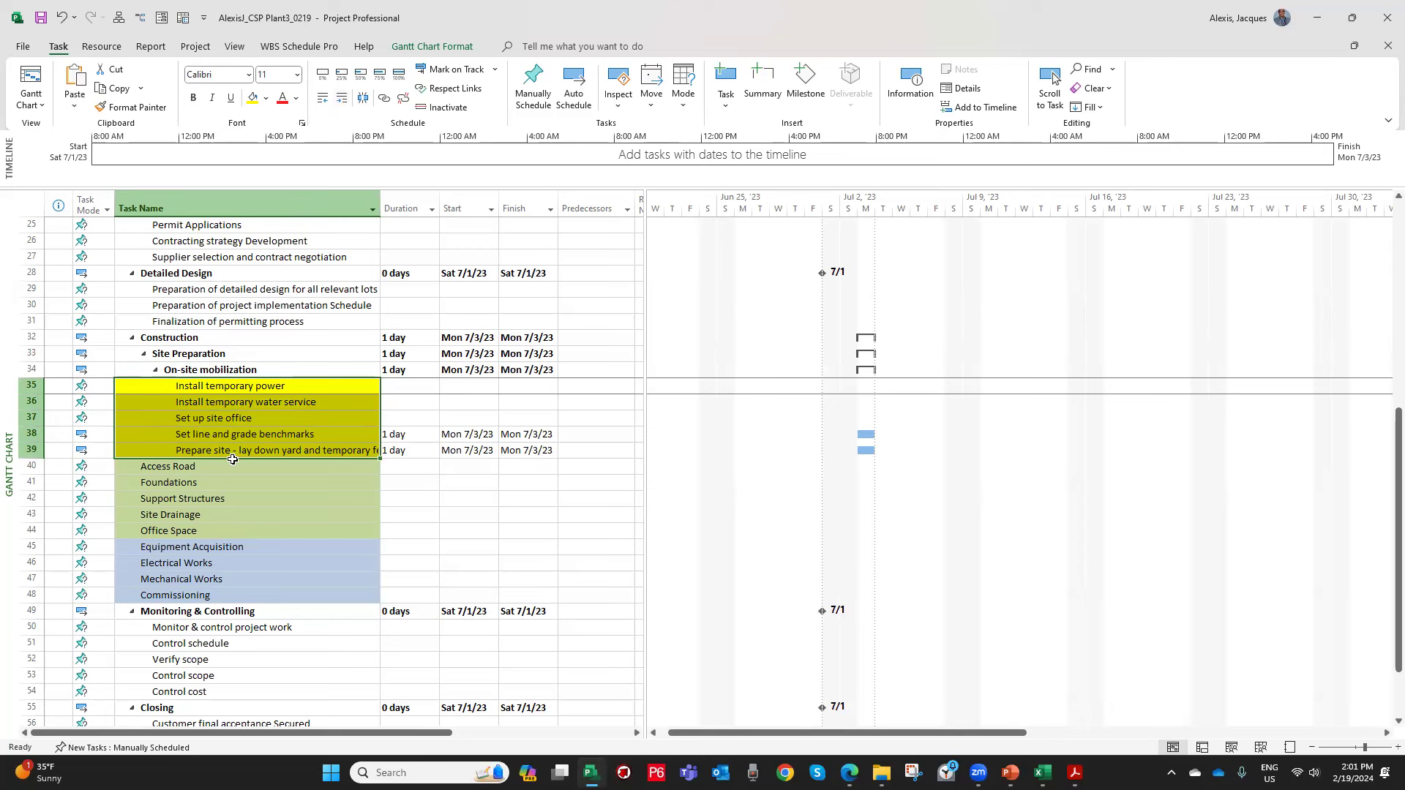
pyautogui.moveTo(196, 341); pyautogui.dragTo(205, 450)
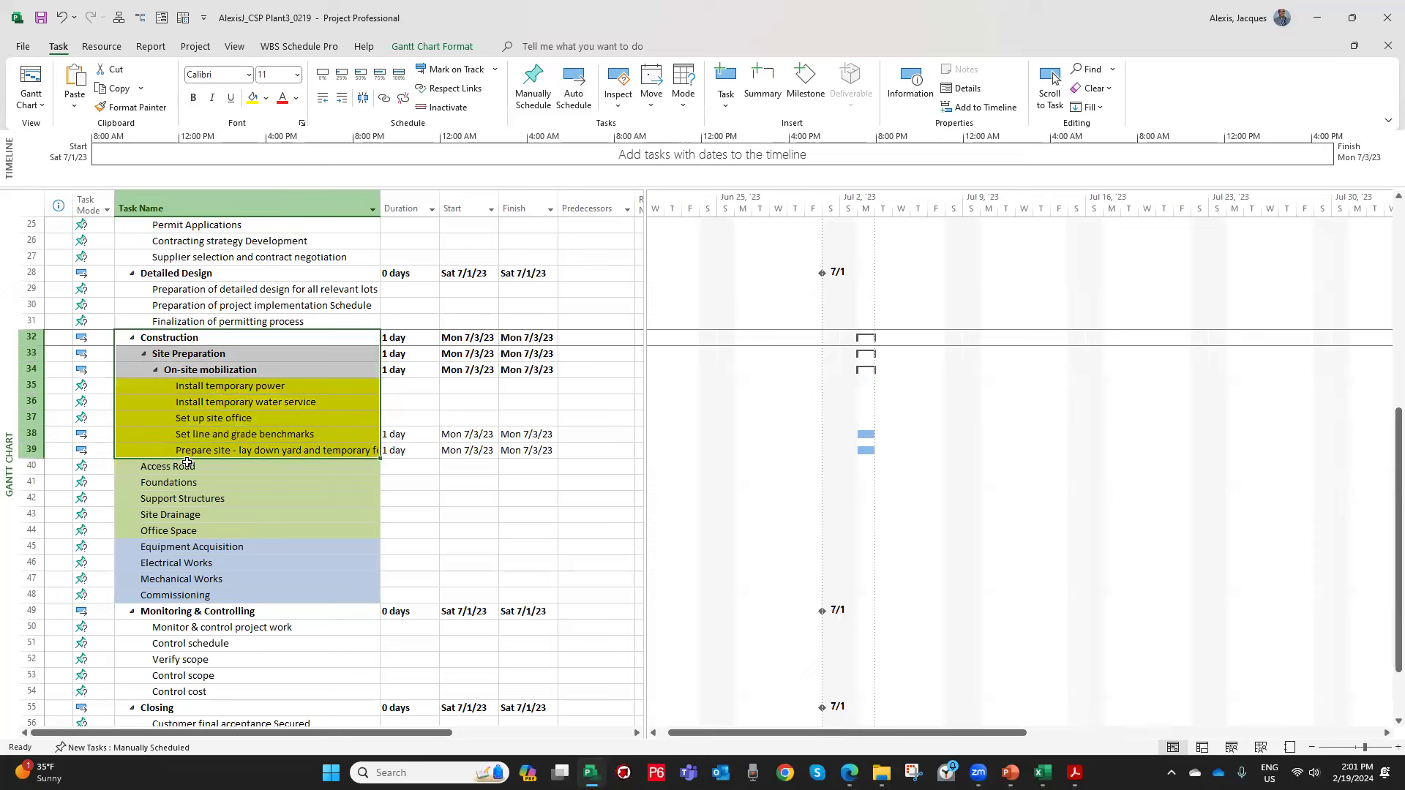
# Indent the tasks from Access Road through Commissioning one level under the collapsed Construction summary, and expand Construction again.
pyautogui.click(185, 469)
pyautogui.moveTo(185, 469); pyautogui.dragTo(187, 591)
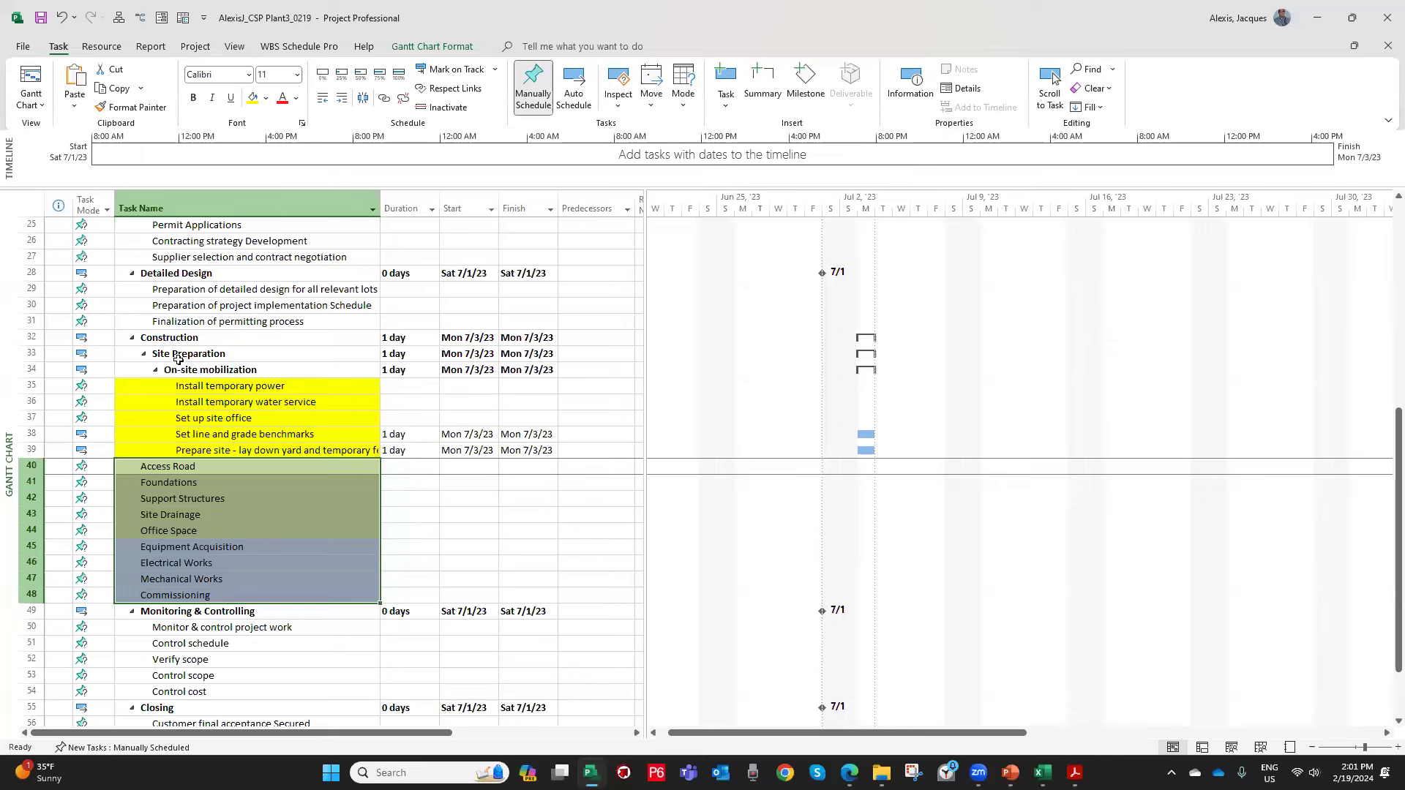
pyautogui.click(131, 339)
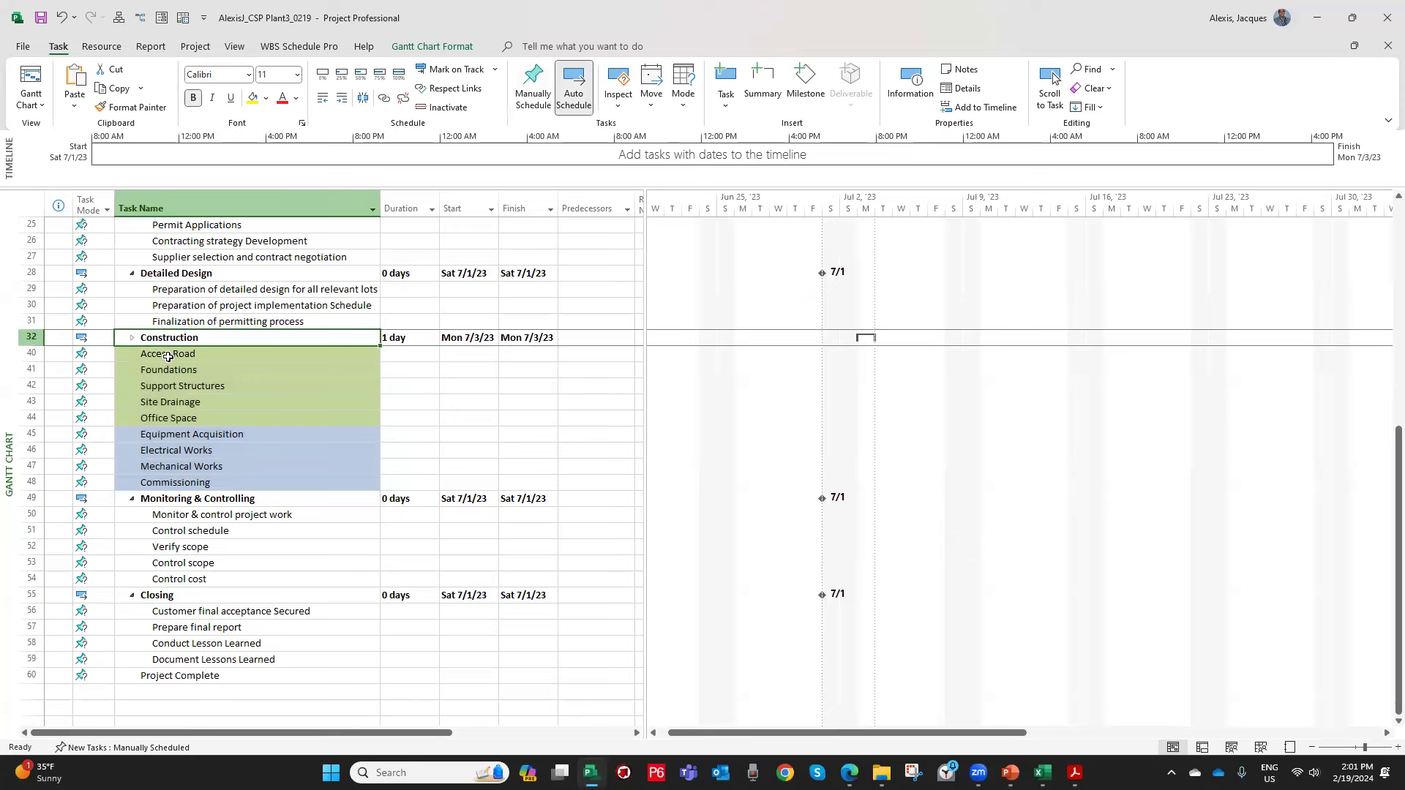
pyautogui.click(167, 356)
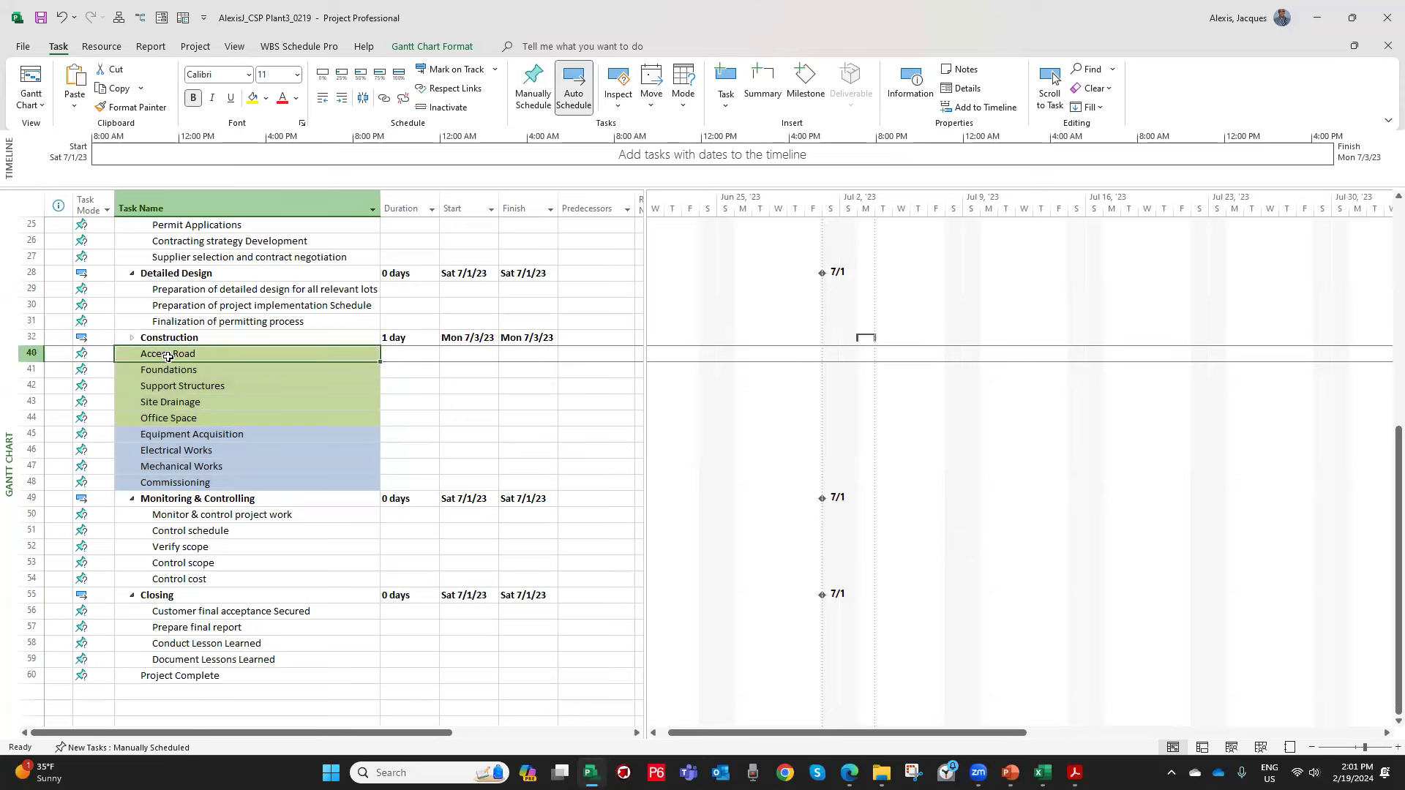
pyautogui.moveTo(167, 357); pyautogui.dragTo(162, 483)
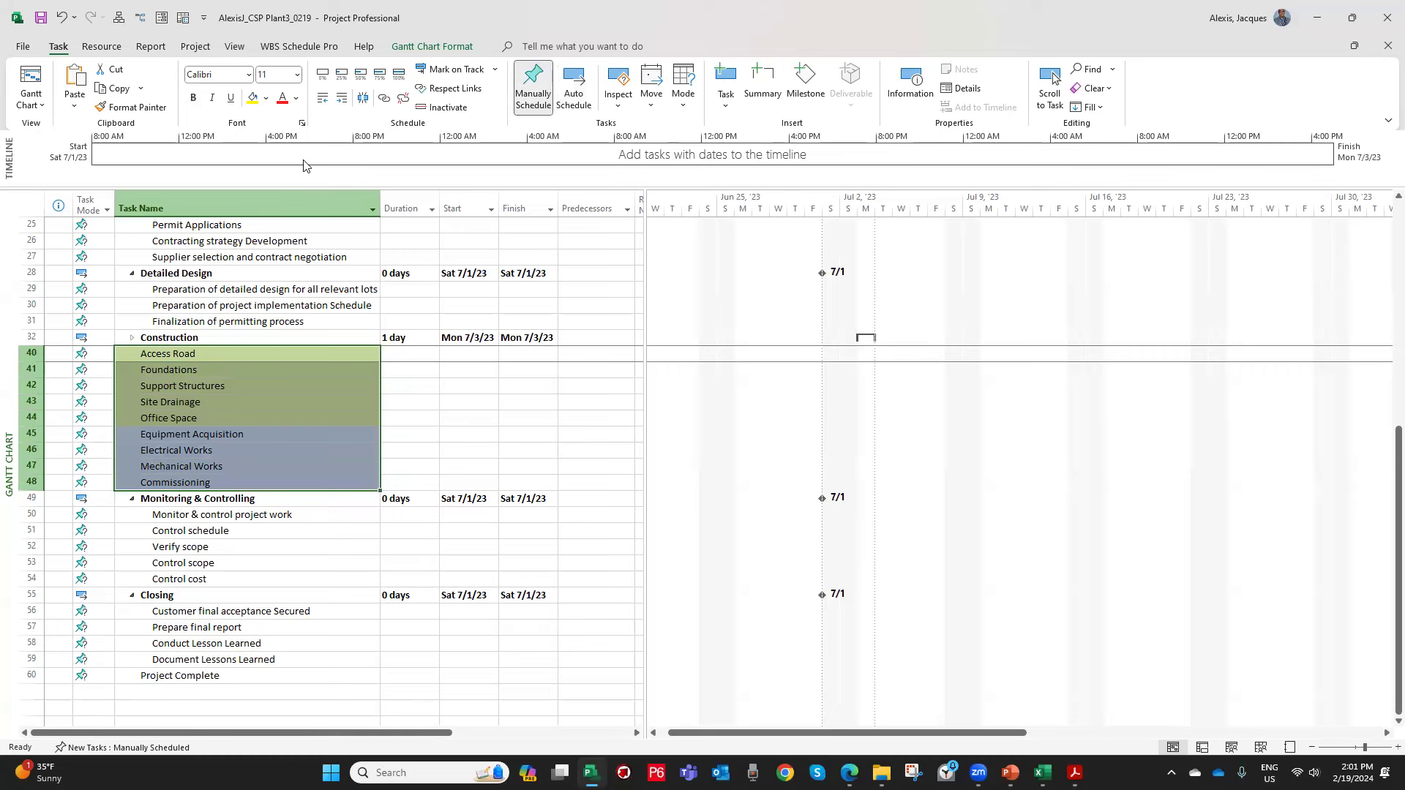
pyautogui.click(342, 98)
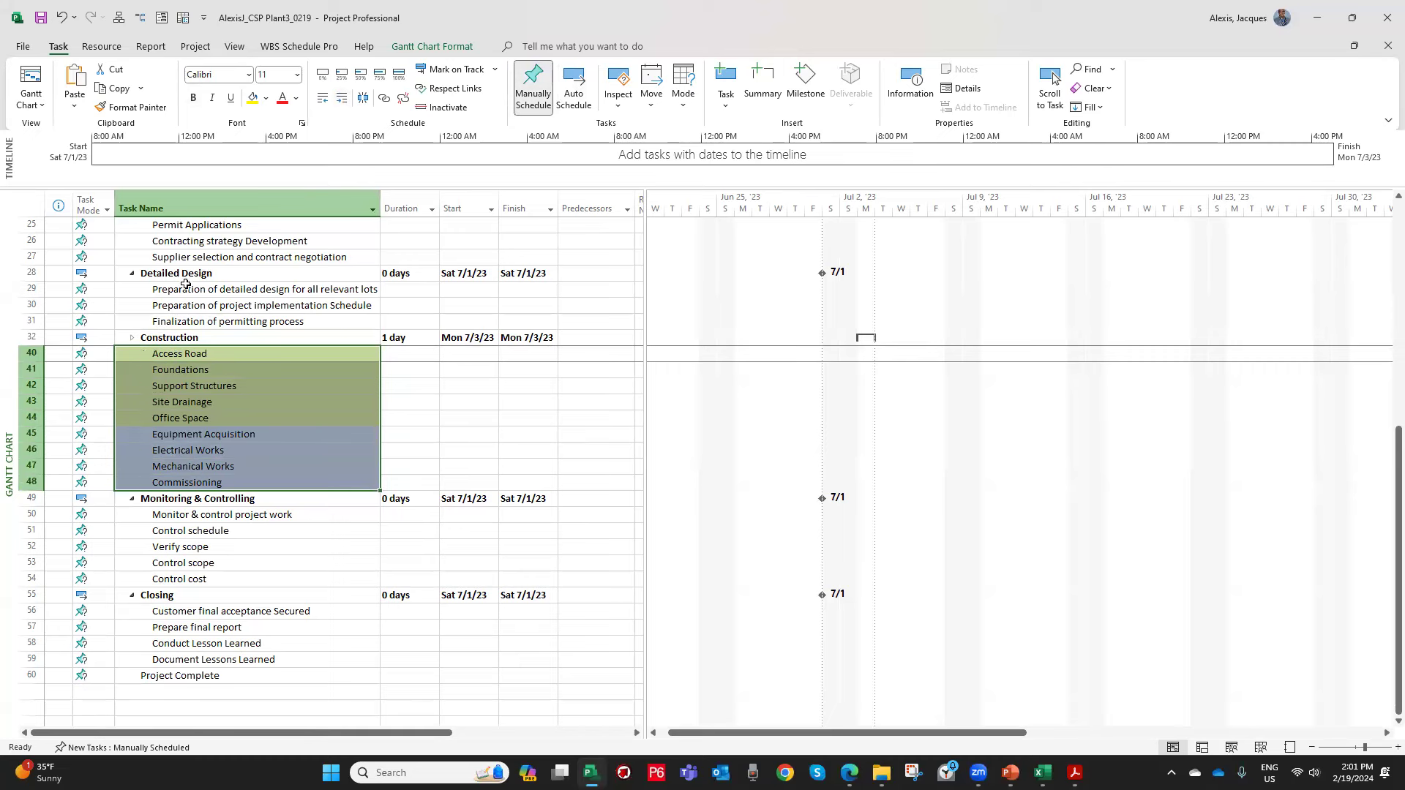
pyautogui.click(132, 337)
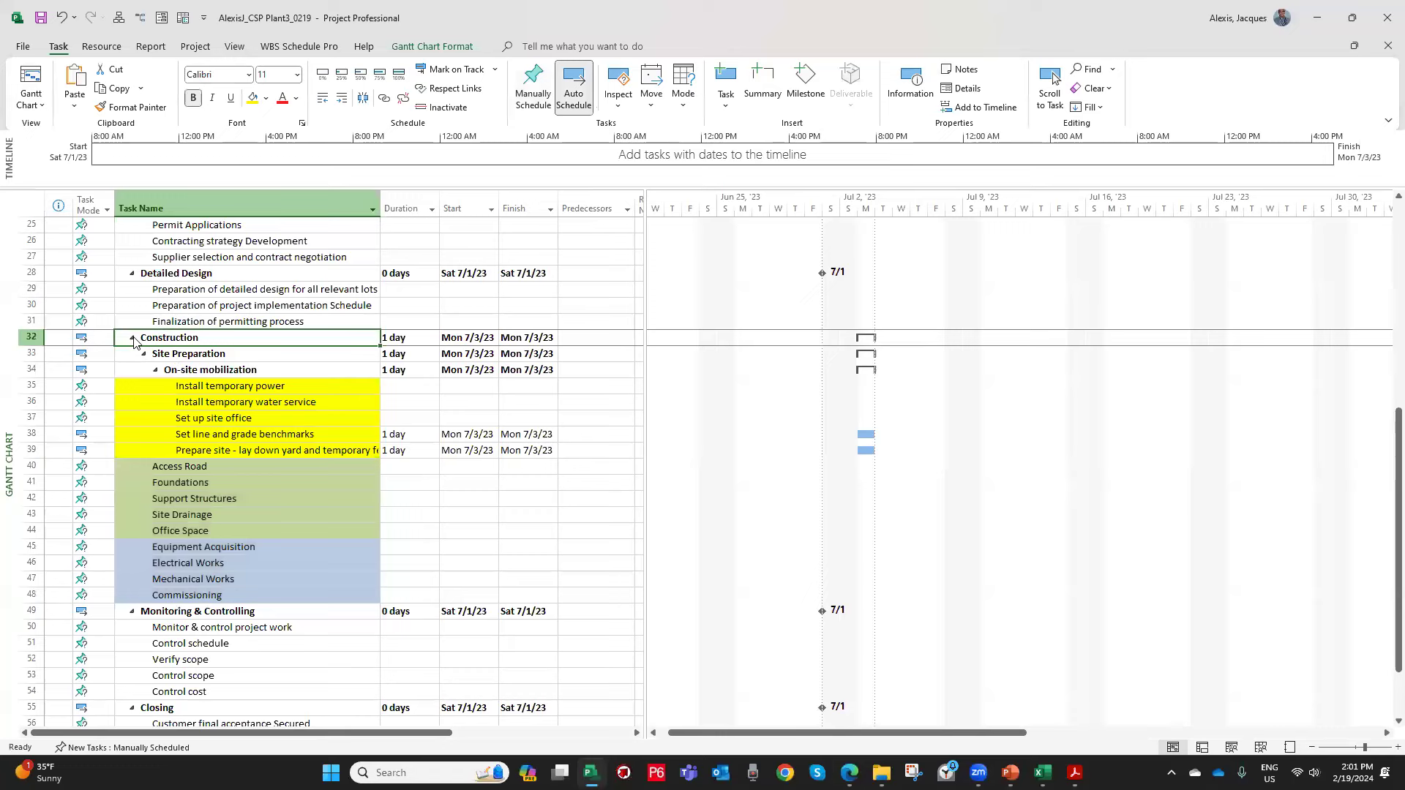
# Collapse and expand the Construction summary to check which tasks it groups.
pyautogui.click(132, 338)
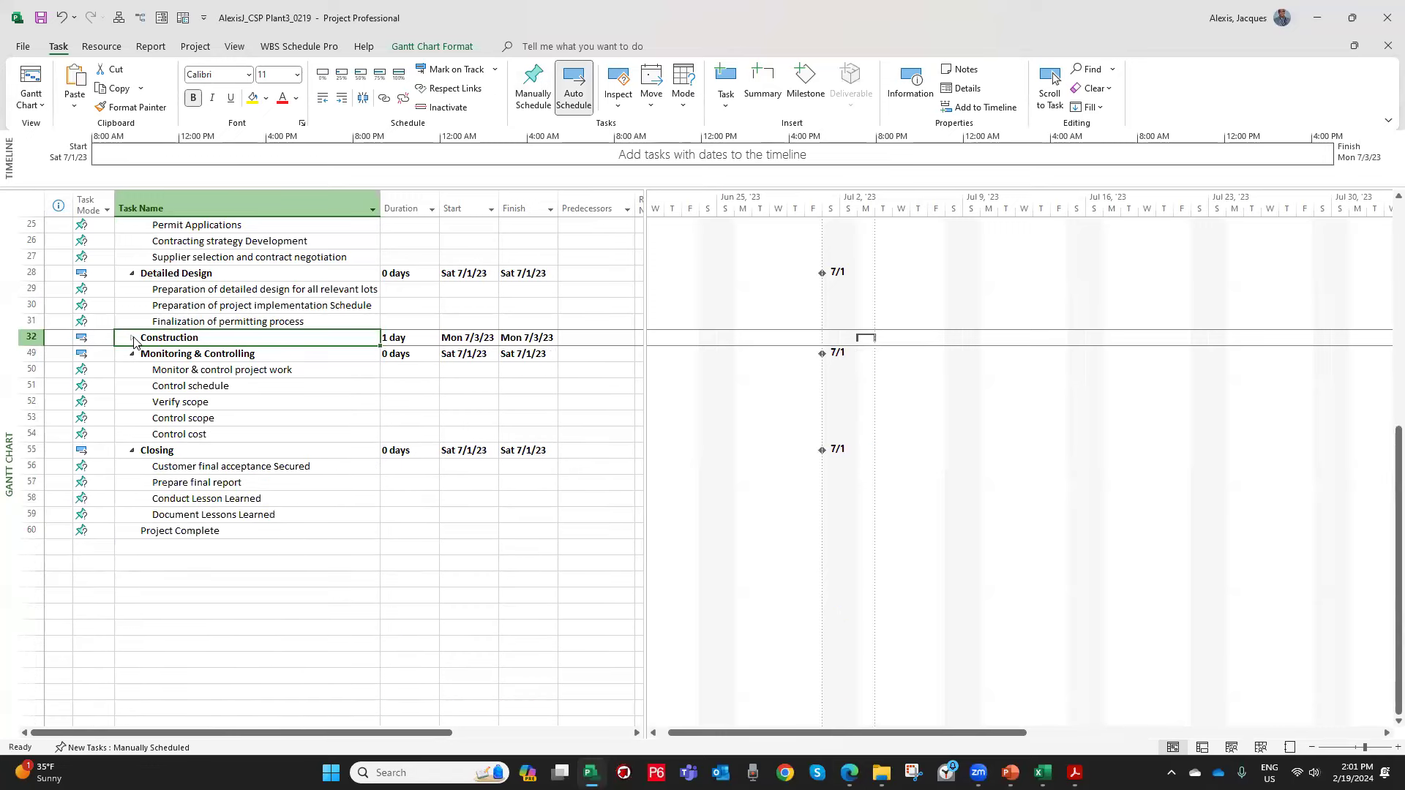
pyautogui.click(132, 337)
pyautogui.click(132, 338)
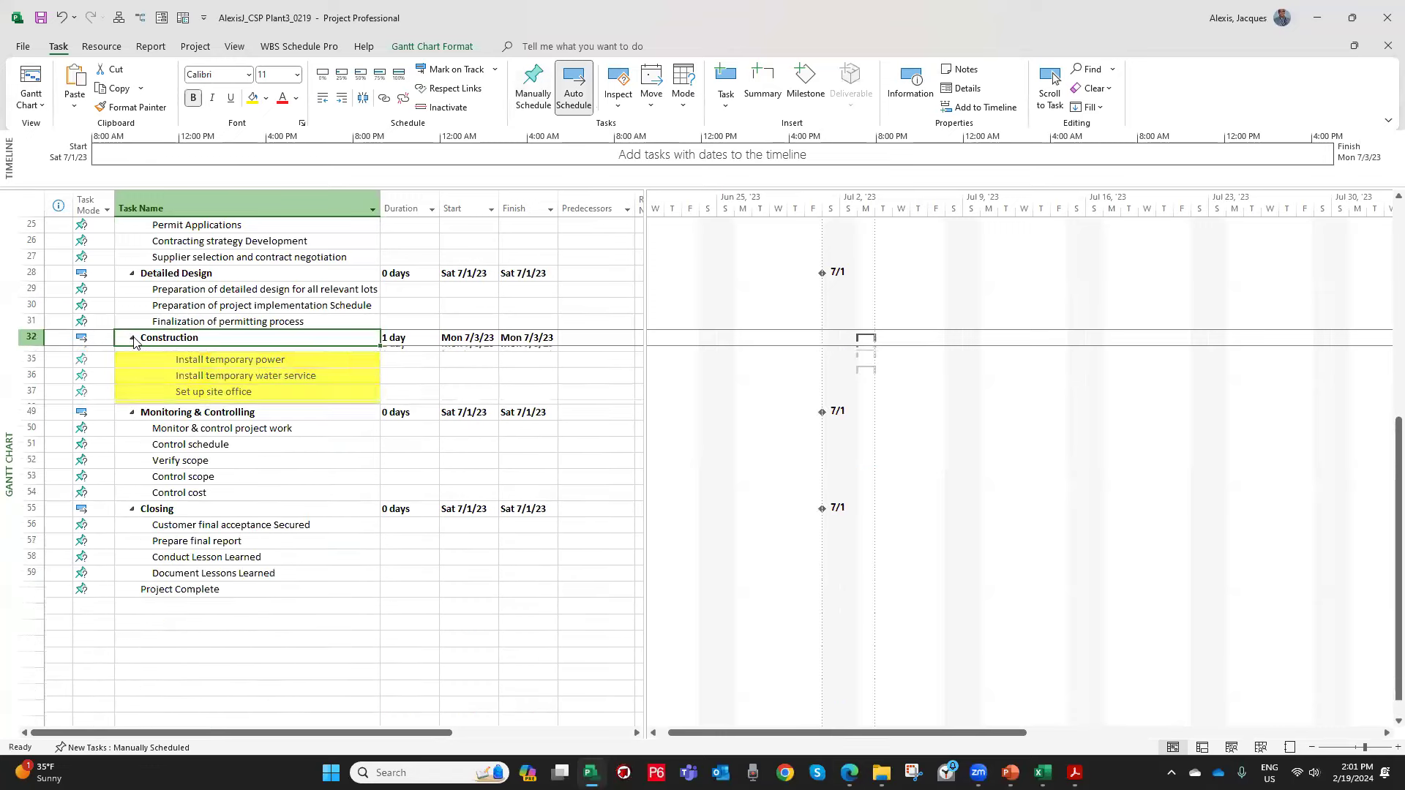
pyautogui.click(133, 337)
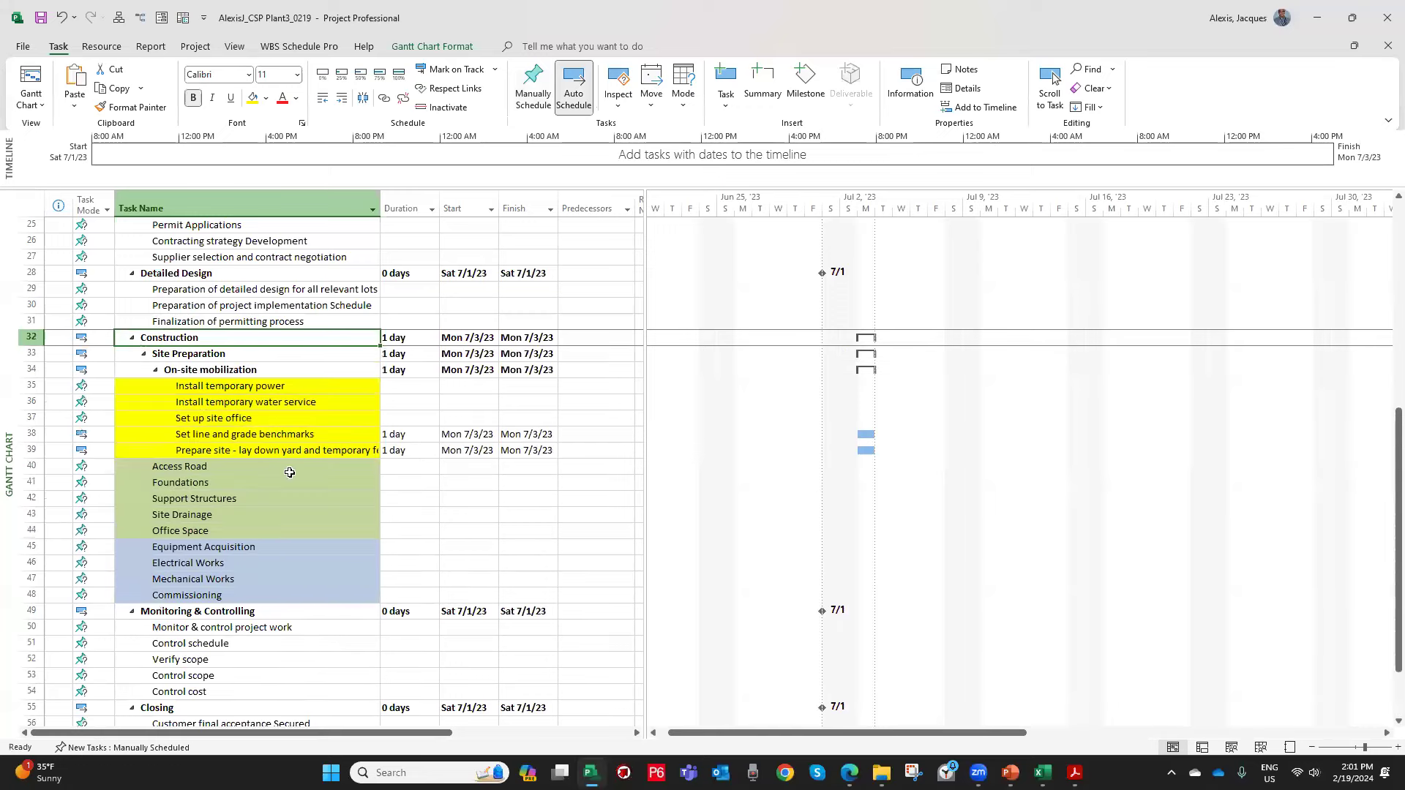
pyautogui.click(274, 448)
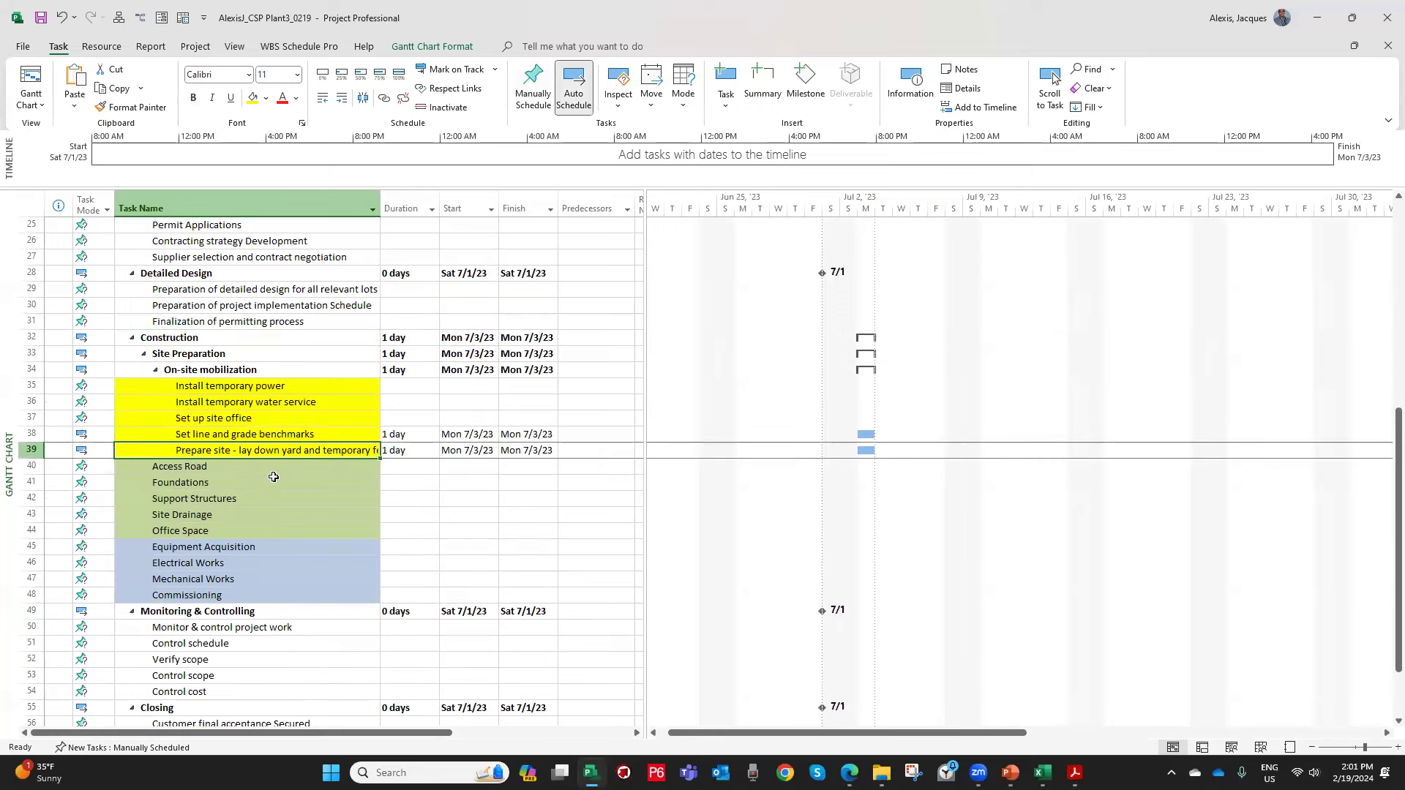
# Look over the whole task list and widen the Task Name column so the long task names fit.
pyautogui.scroll(8, 273, 476)
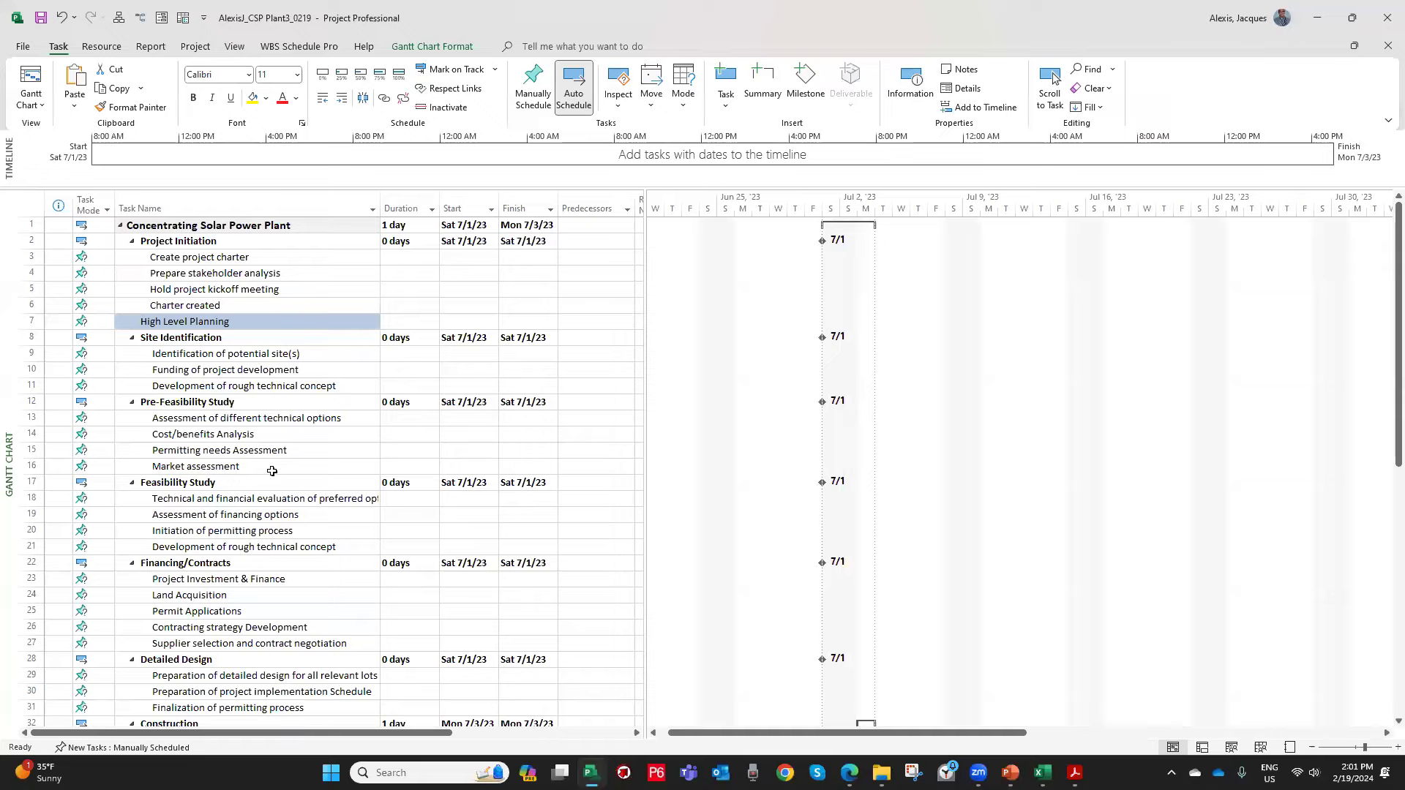
pyautogui.scroll(-13, 272, 474)
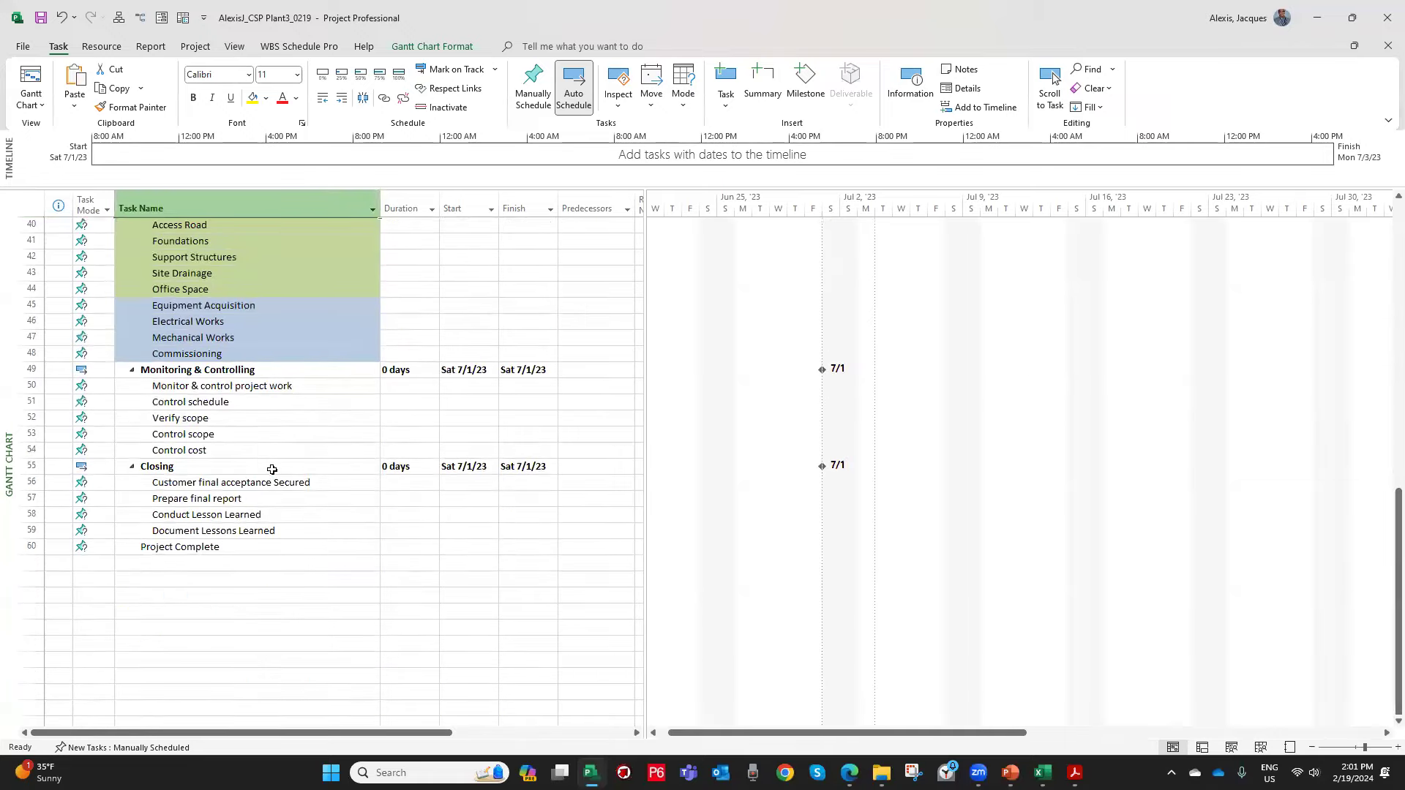
pyautogui.scroll(13, 272, 469)
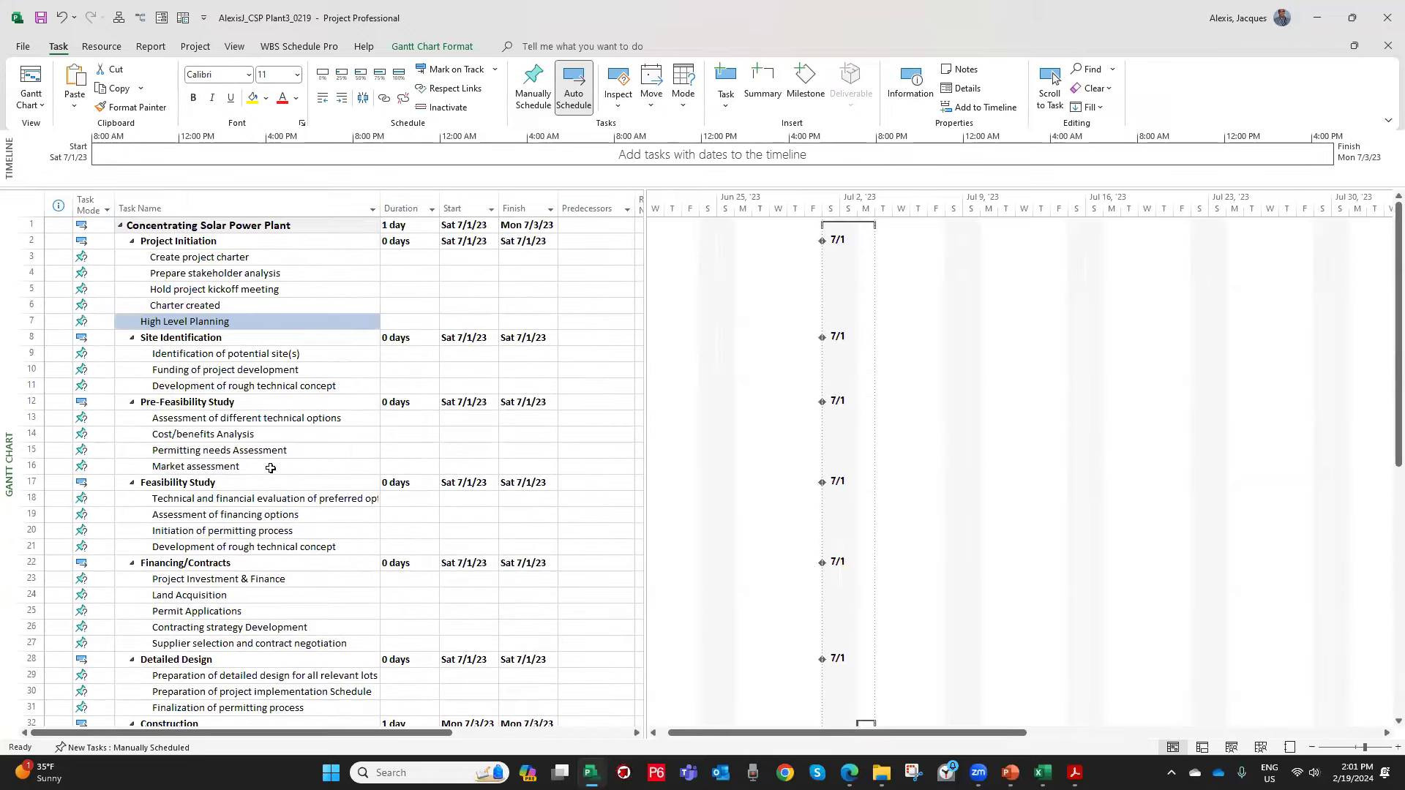
pyautogui.moveTo(379, 203); pyautogui.dragTo(411, 220)
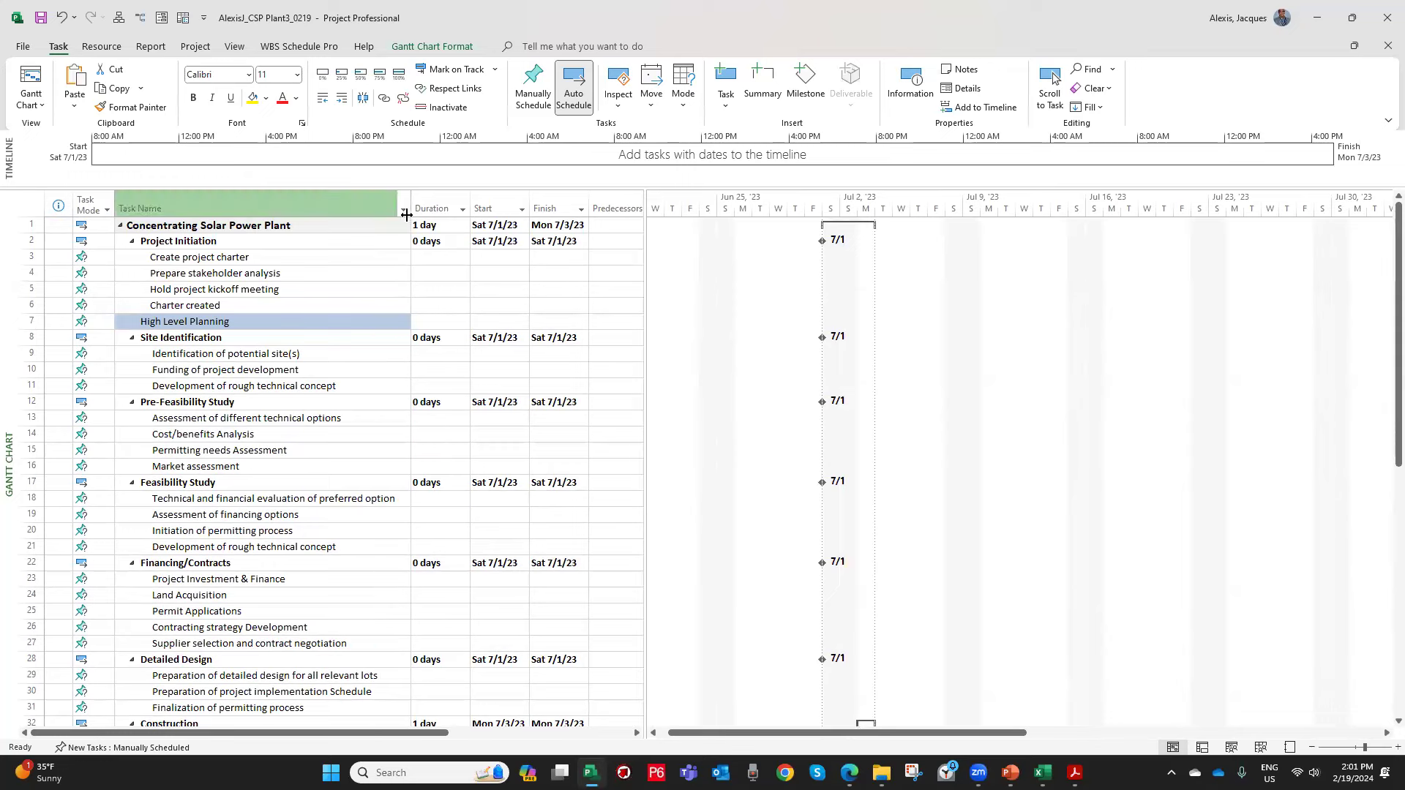
# Narrow the Task Name column slightly and select the Create project charter task.
pyautogui.moveTo(406, 196); pyautogui.dragTo(397, 196)
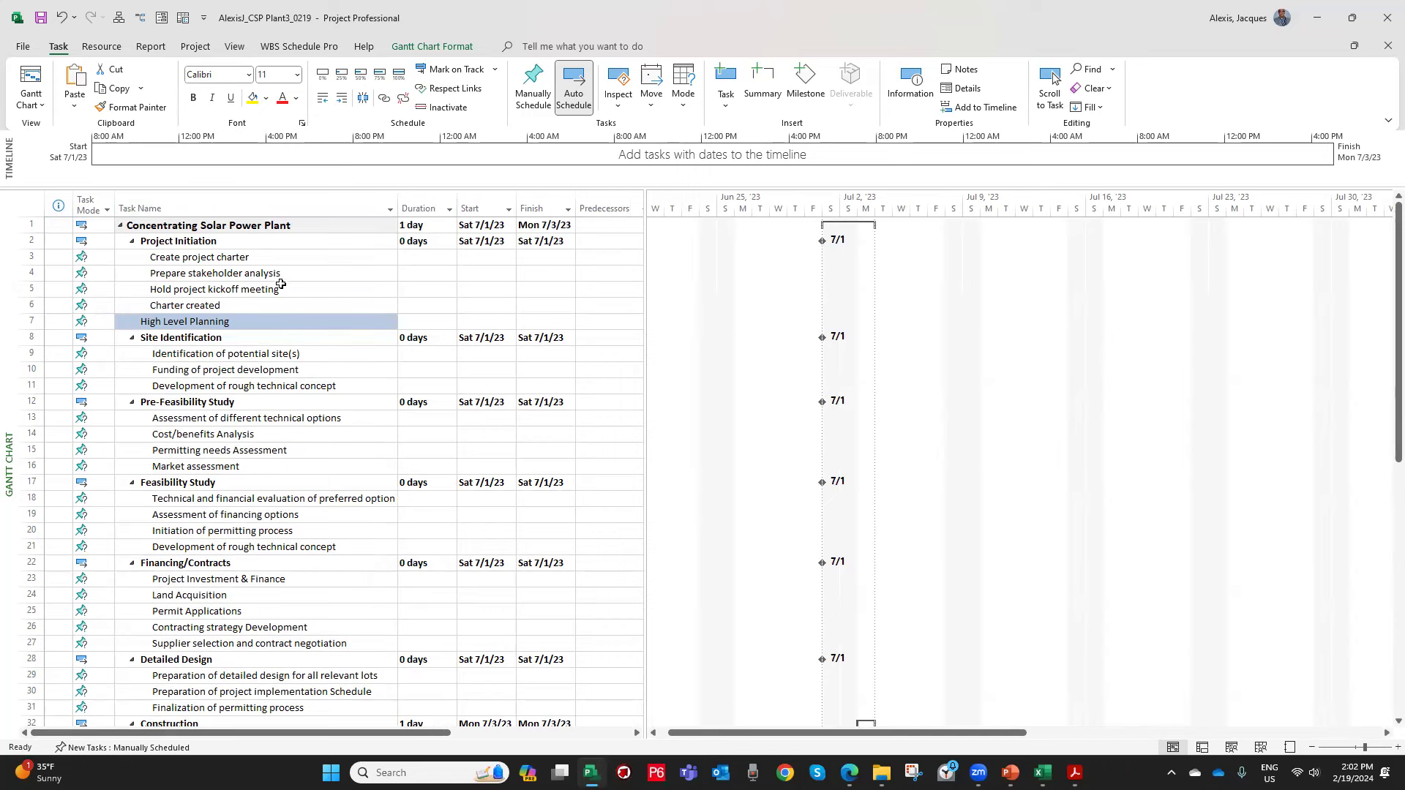
pyautogui.click(241, 258)
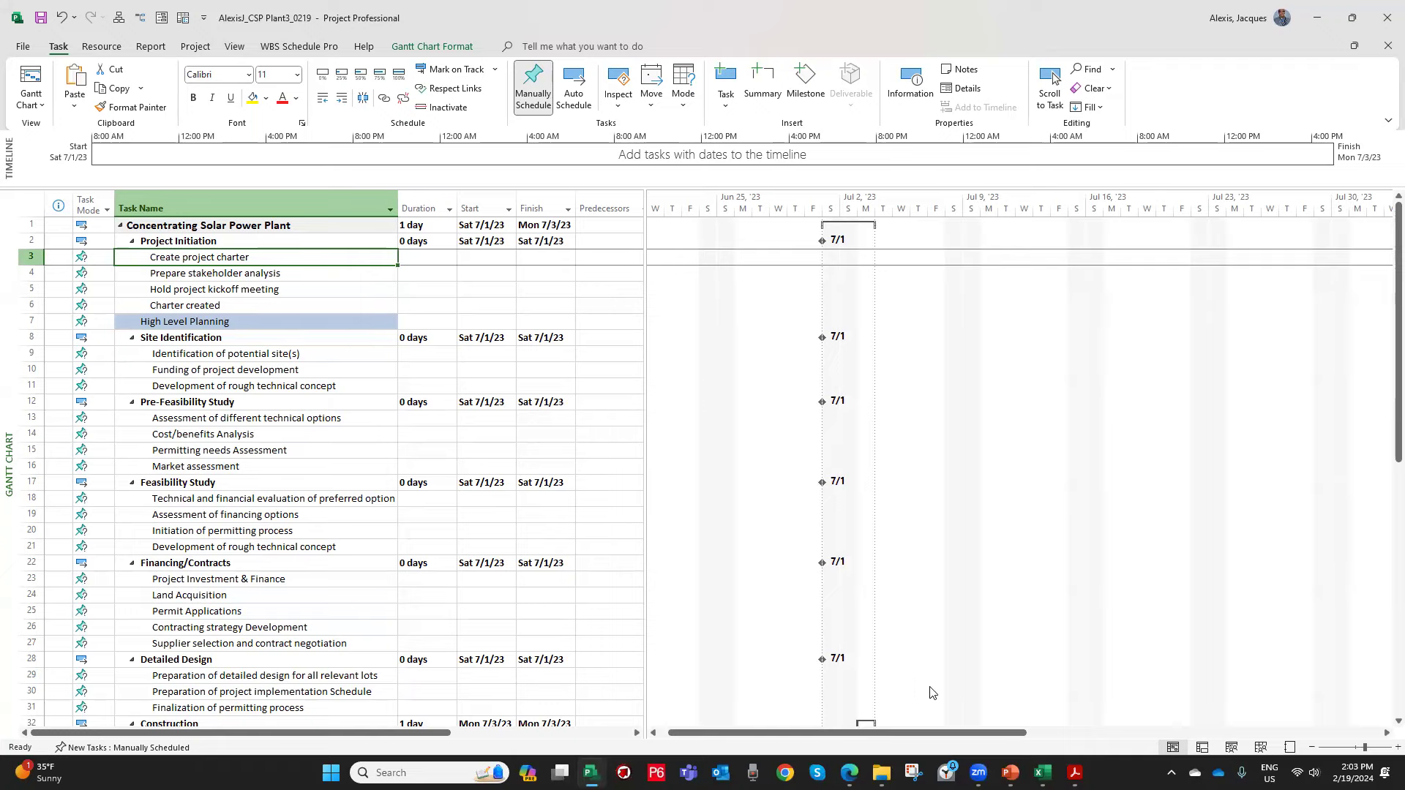
# Switch to the Excel project data workbook and copy the durations from Create project charter down to Project Complete.
pyautogui.click(1043, 773)
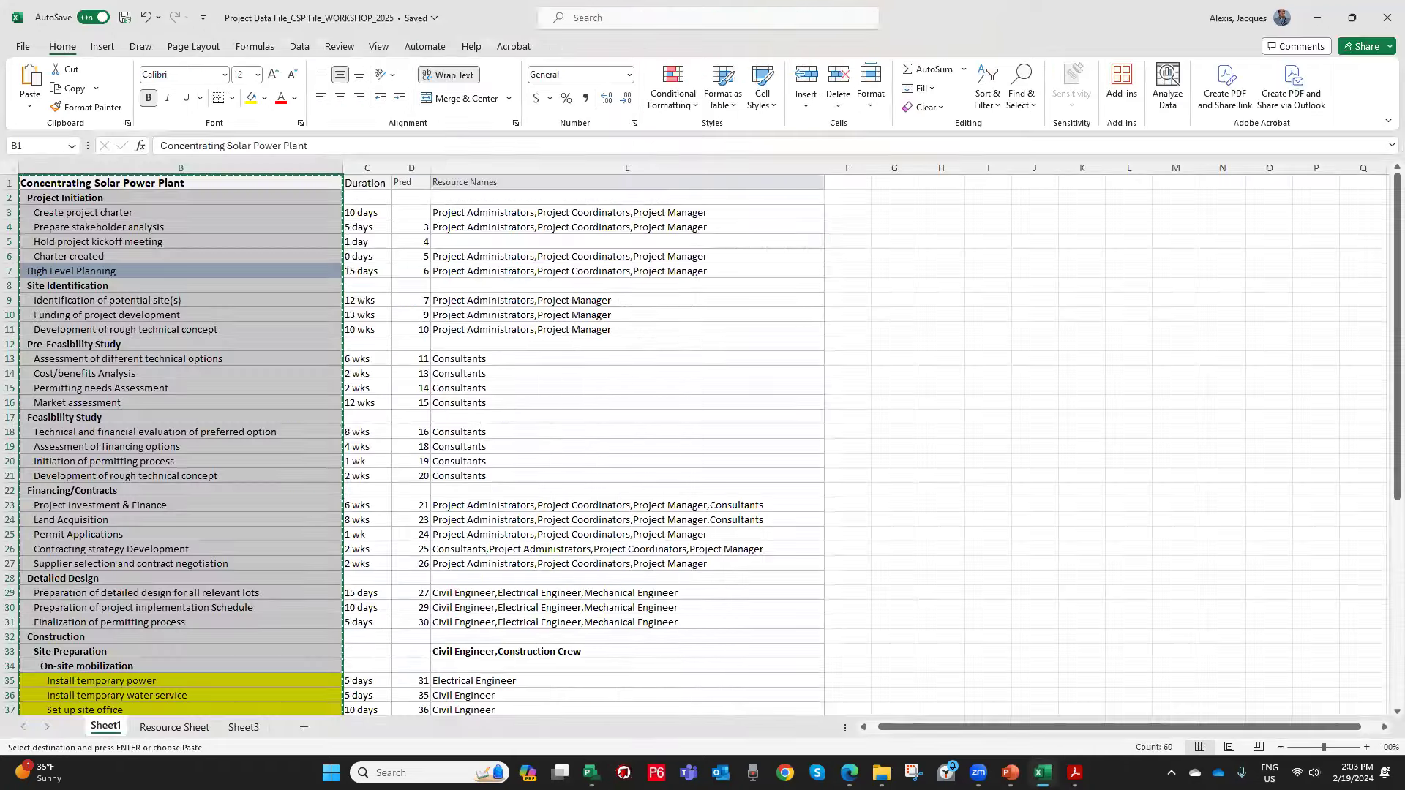
pyautogui.click(367, 215)
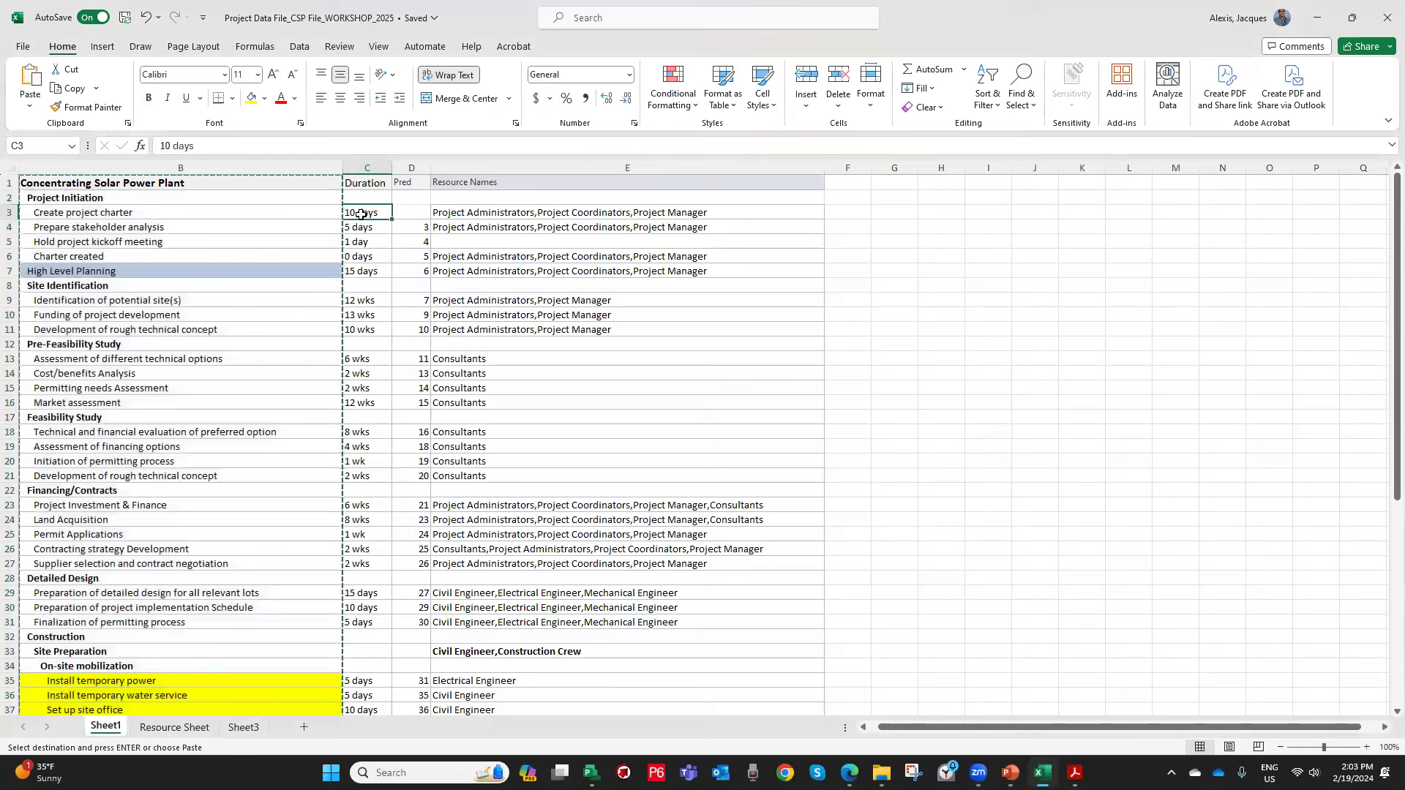
pyautogui.moveTo(360, 213)
pyautogui.mouseDown()
pyautogui.moveTo(360, 258)
pyautogui.moveTo(360, 219)
pyautogui.mouseUp()
pyautogui.moveTo(351, 285); pyautogui.dragTo(364, 662)
pyautogui.rightClick(364, 662)
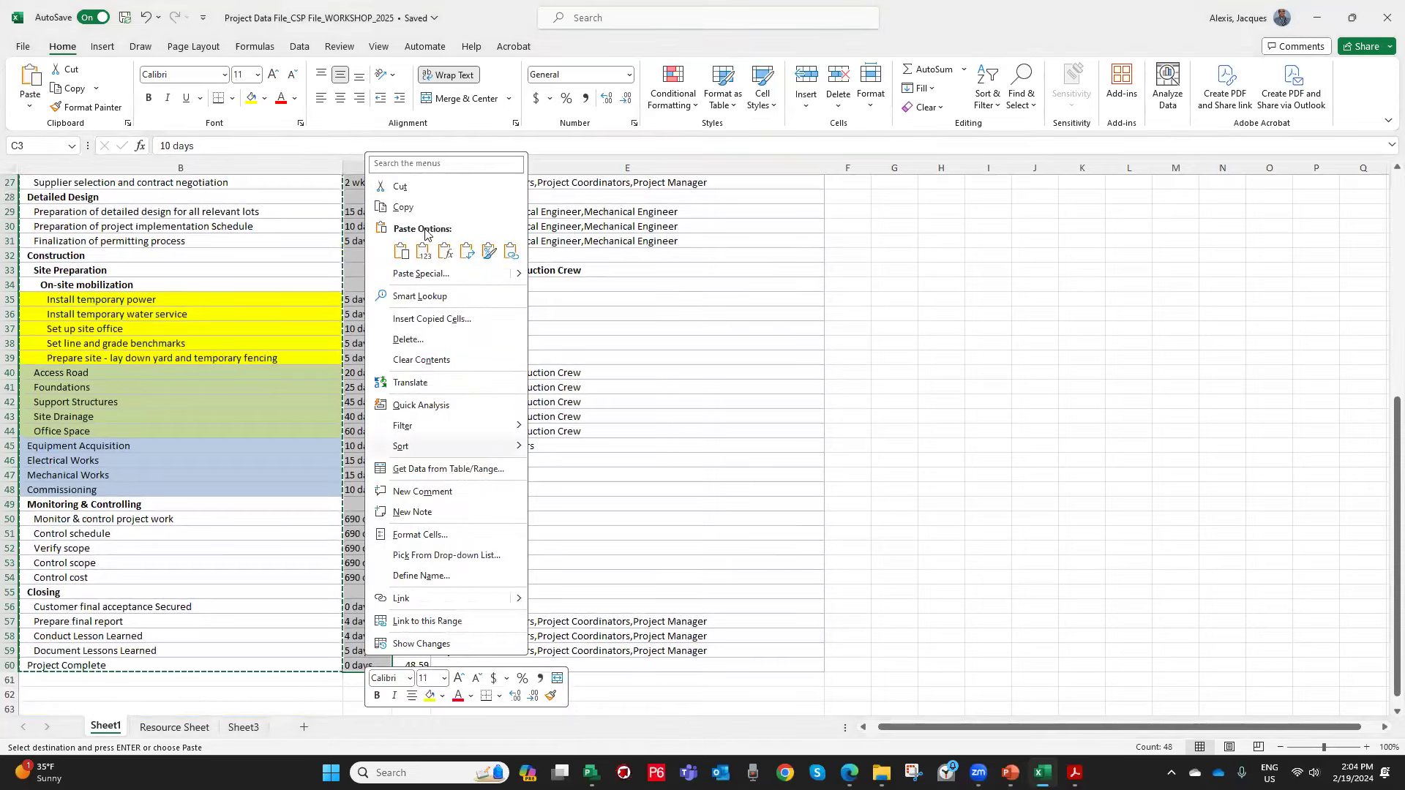
pyautogui.click(422, 211)
pyautogui.scroll(9, 515, 484)
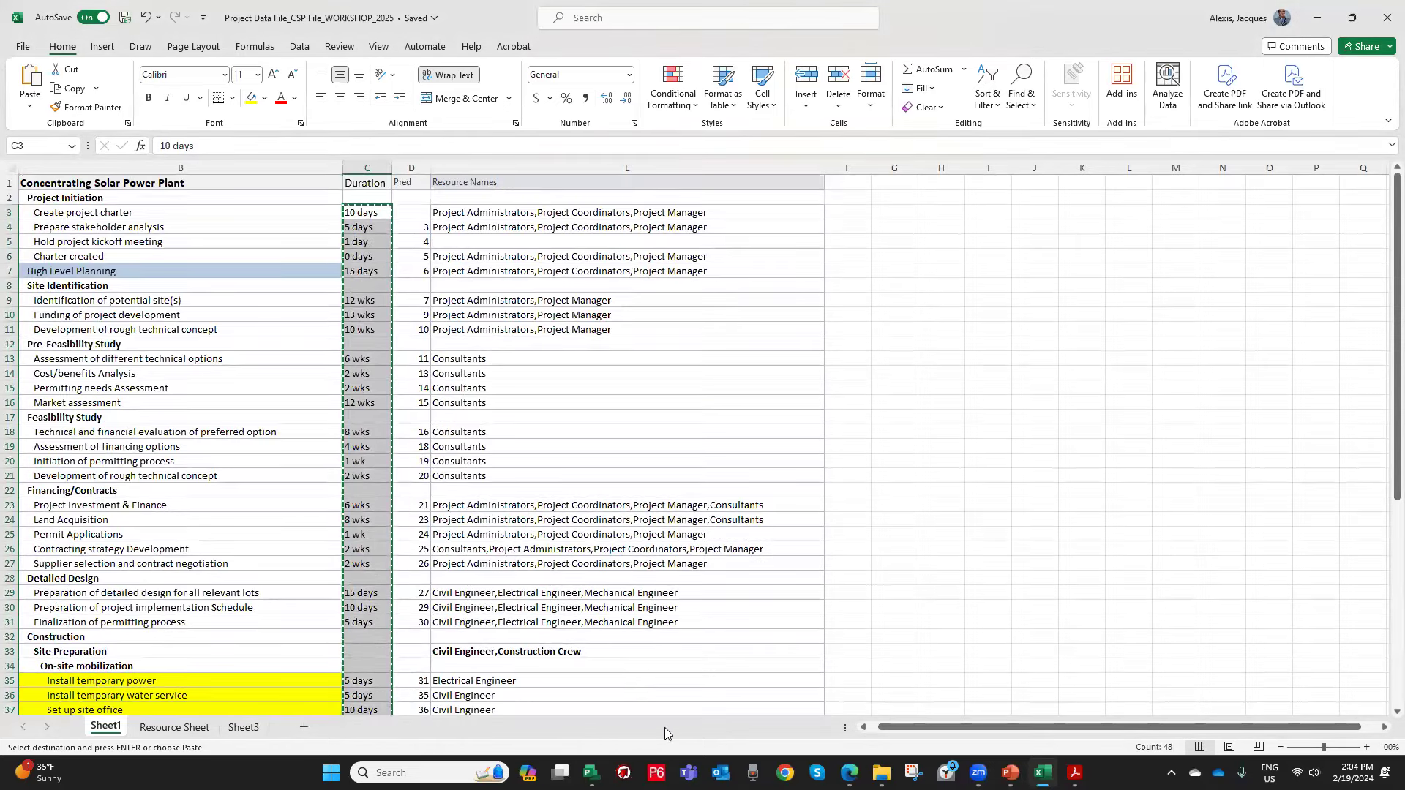
# Switch back to Project and paste the copied durations into the Duration column, starting at Create project charter.
pyautogui.click(591, 772)
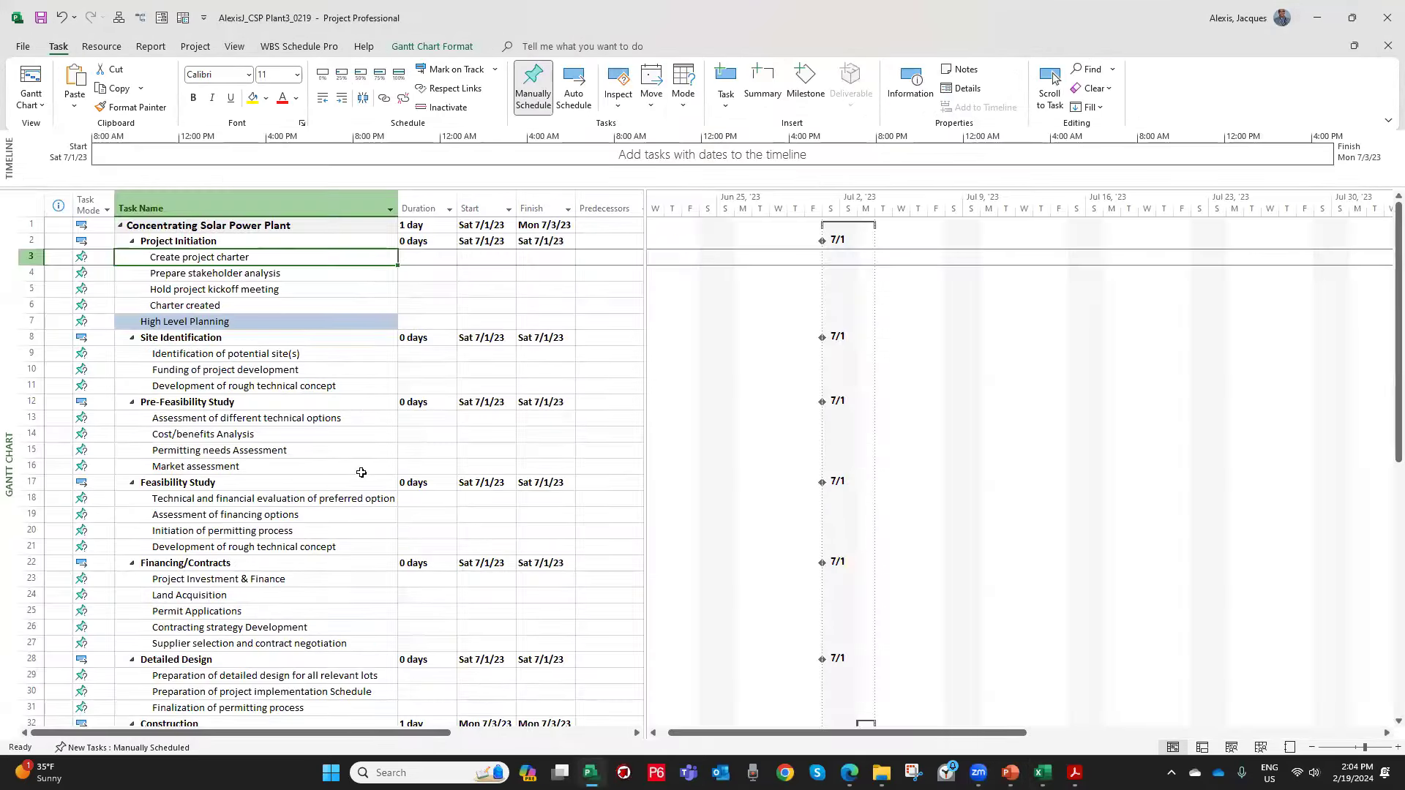
pyautogui.click(428, 259)
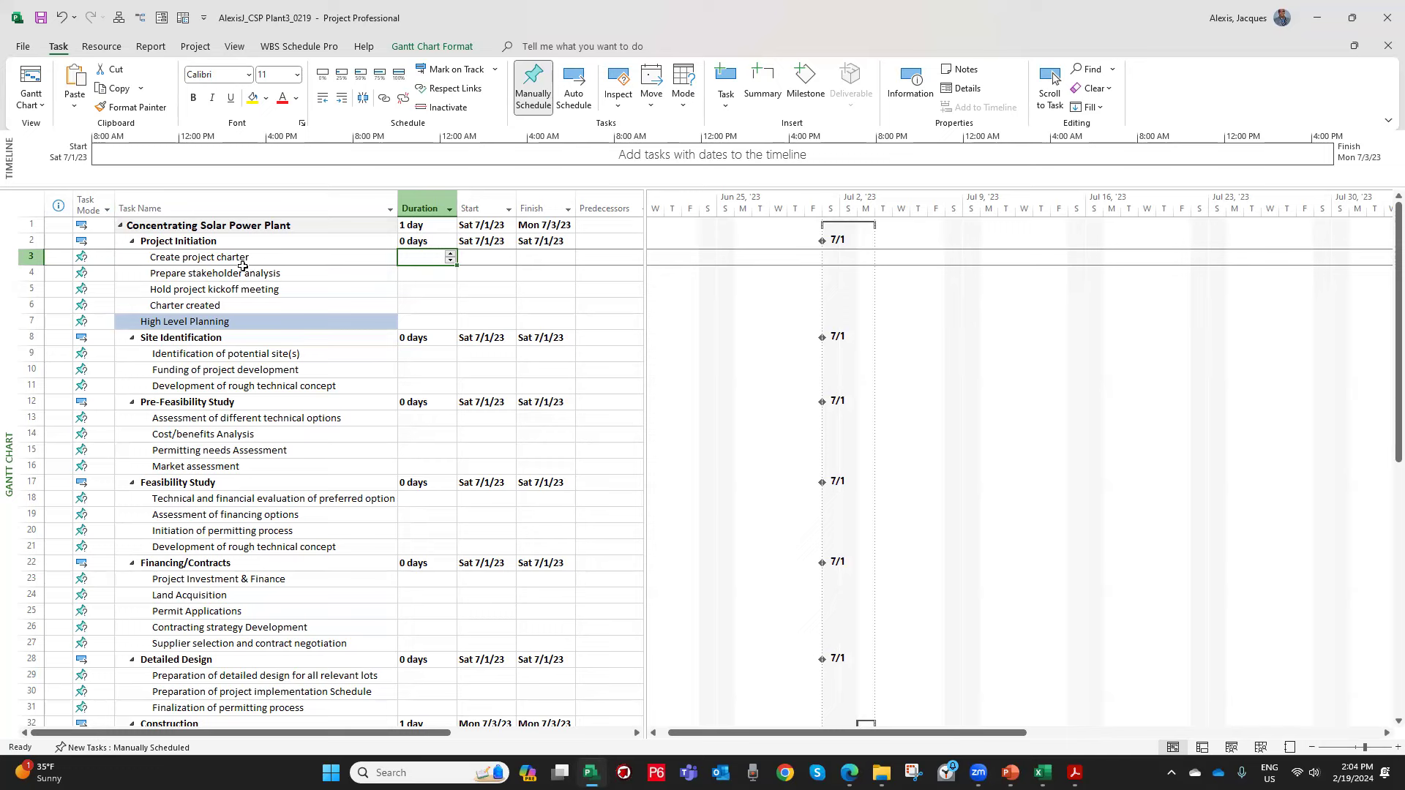
pyautogui.rightClick(420, 258)
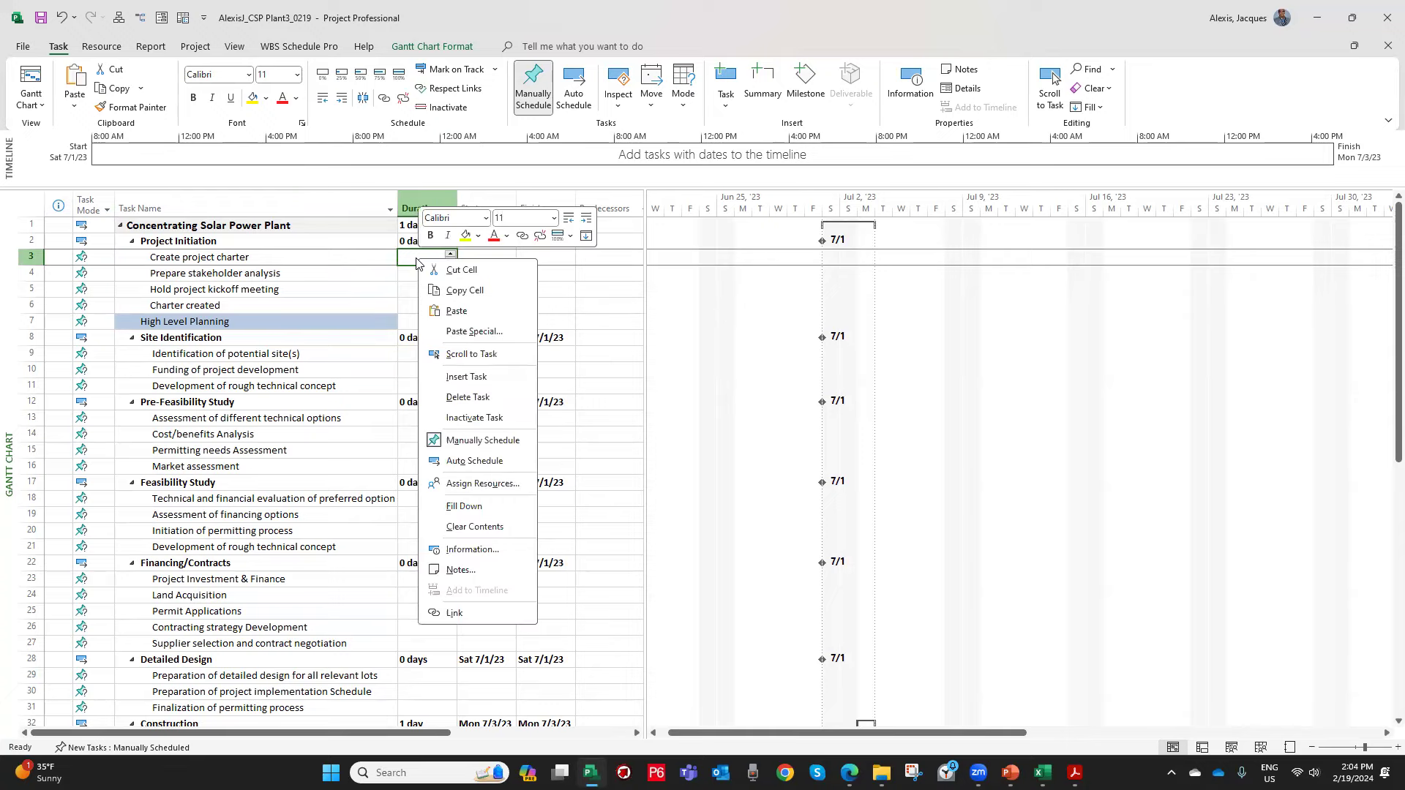
pyautogui.click(458, 312)
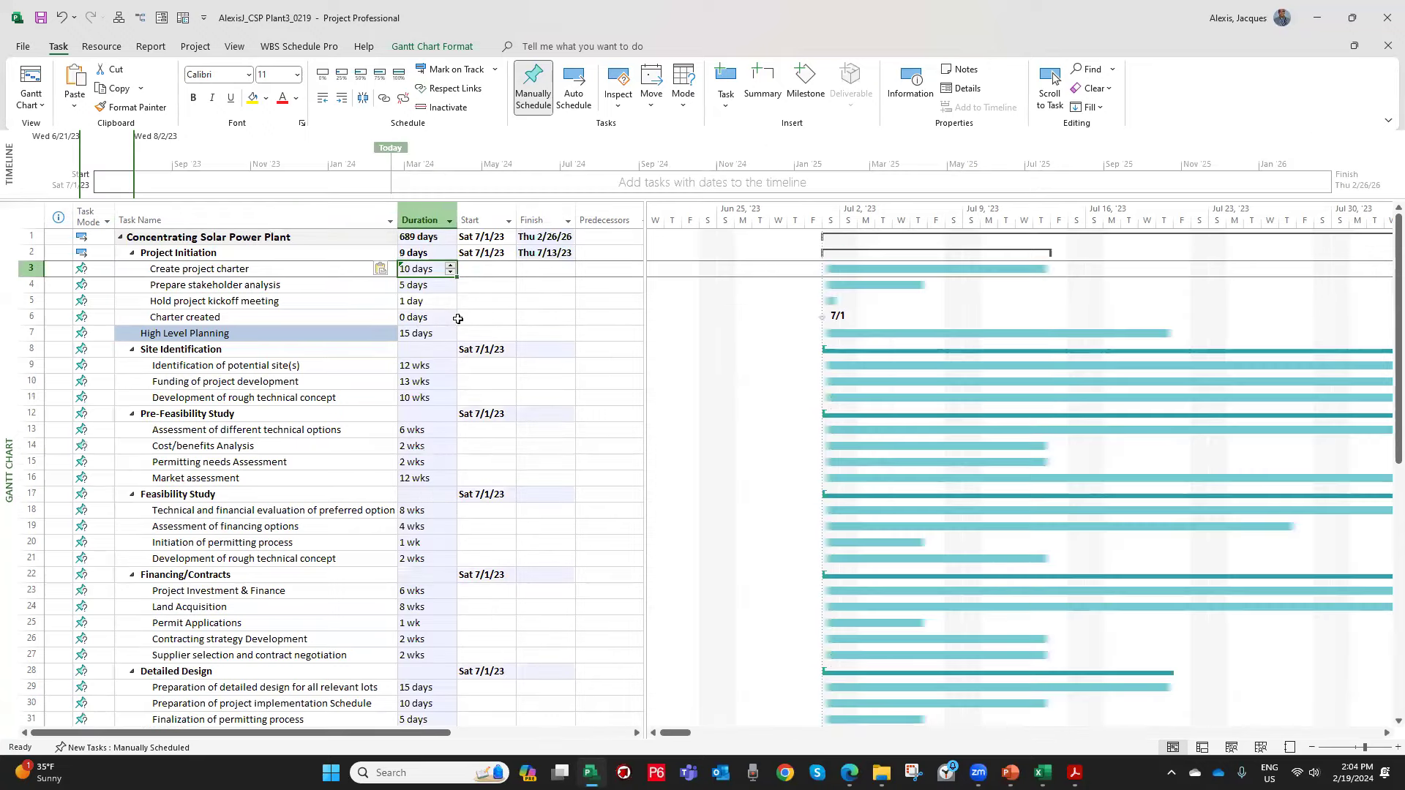
# Look through the pasted durations from Create project charter down to Project Complete.
pyautogui.click(426, 329)
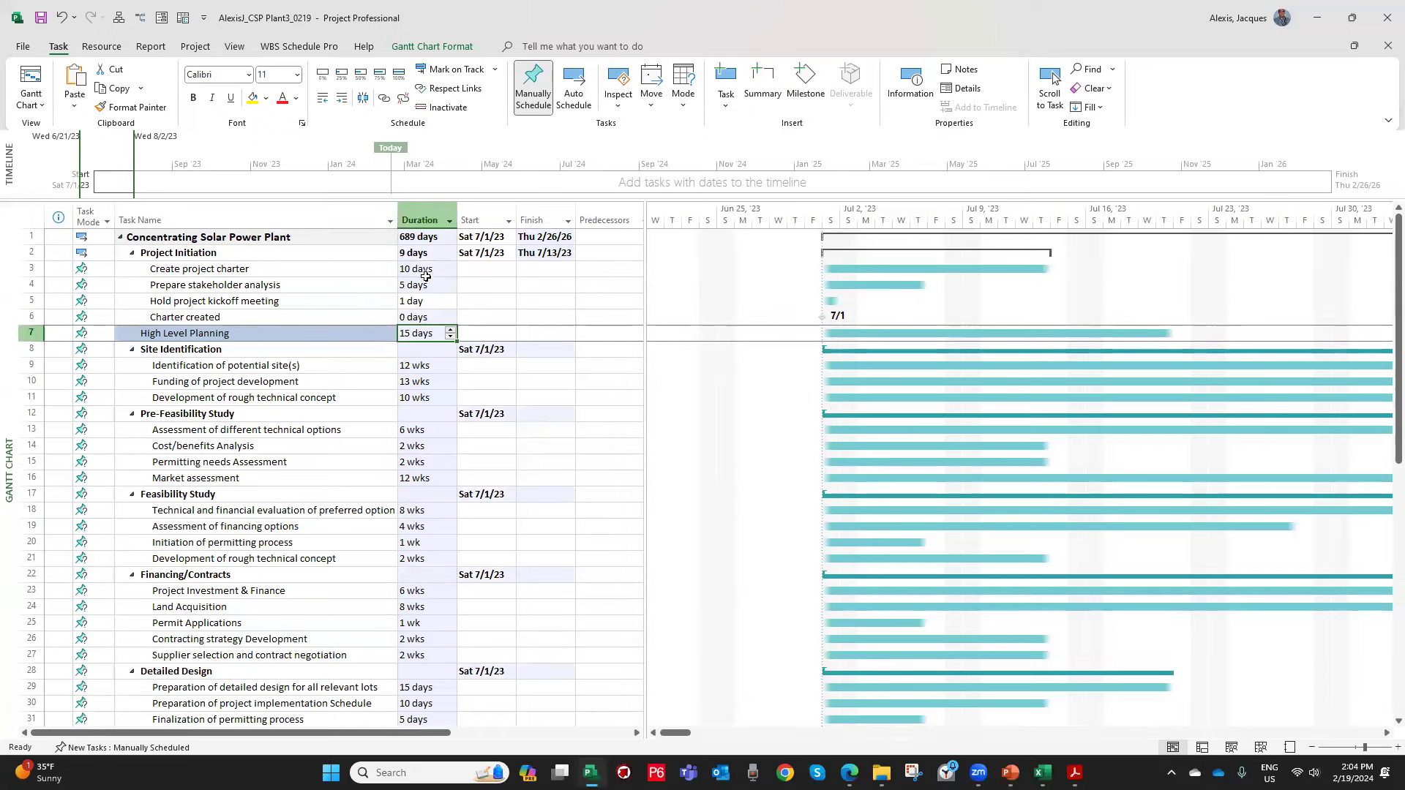
pyautogui.scroll(-4, 415, 344)
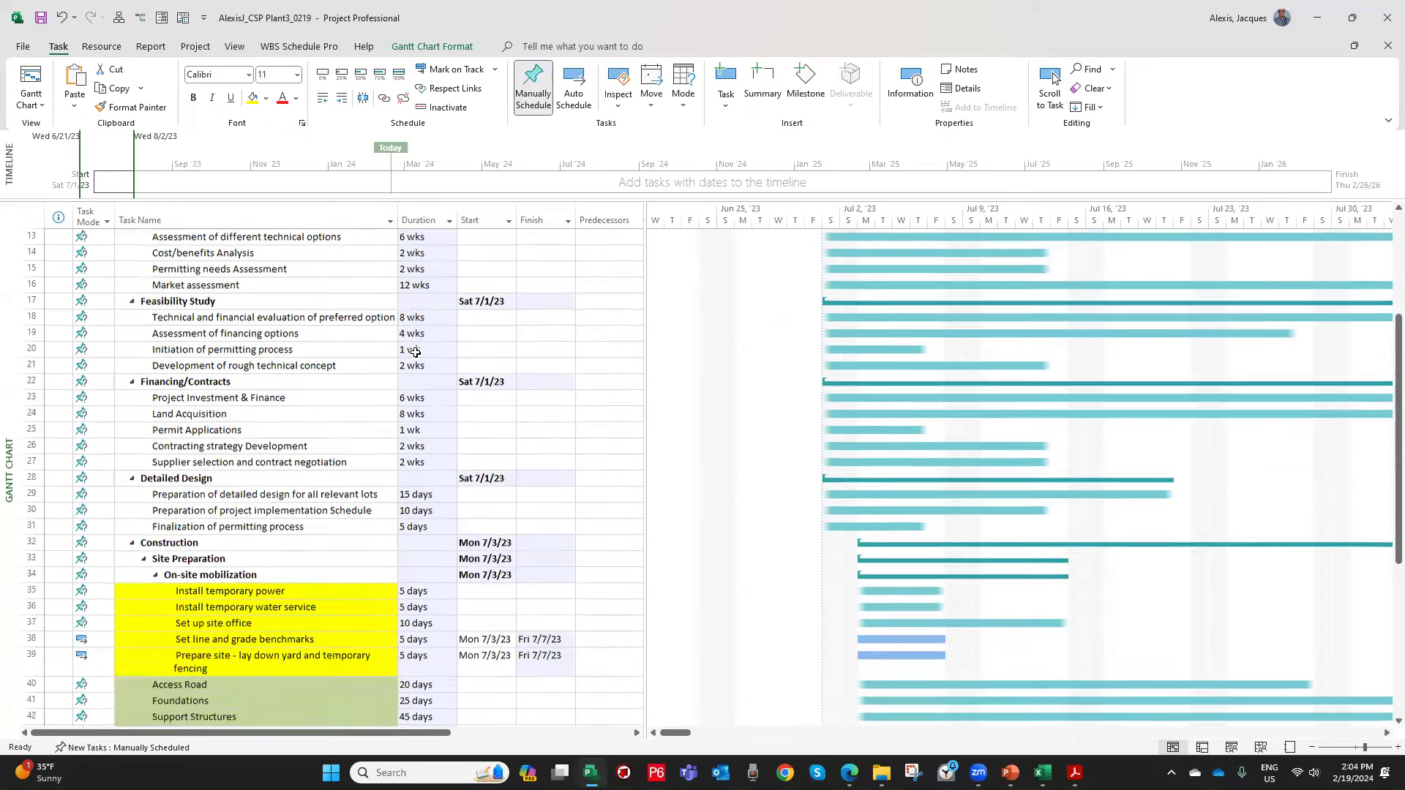
pyautogui.scroll(-10, 415, 352)
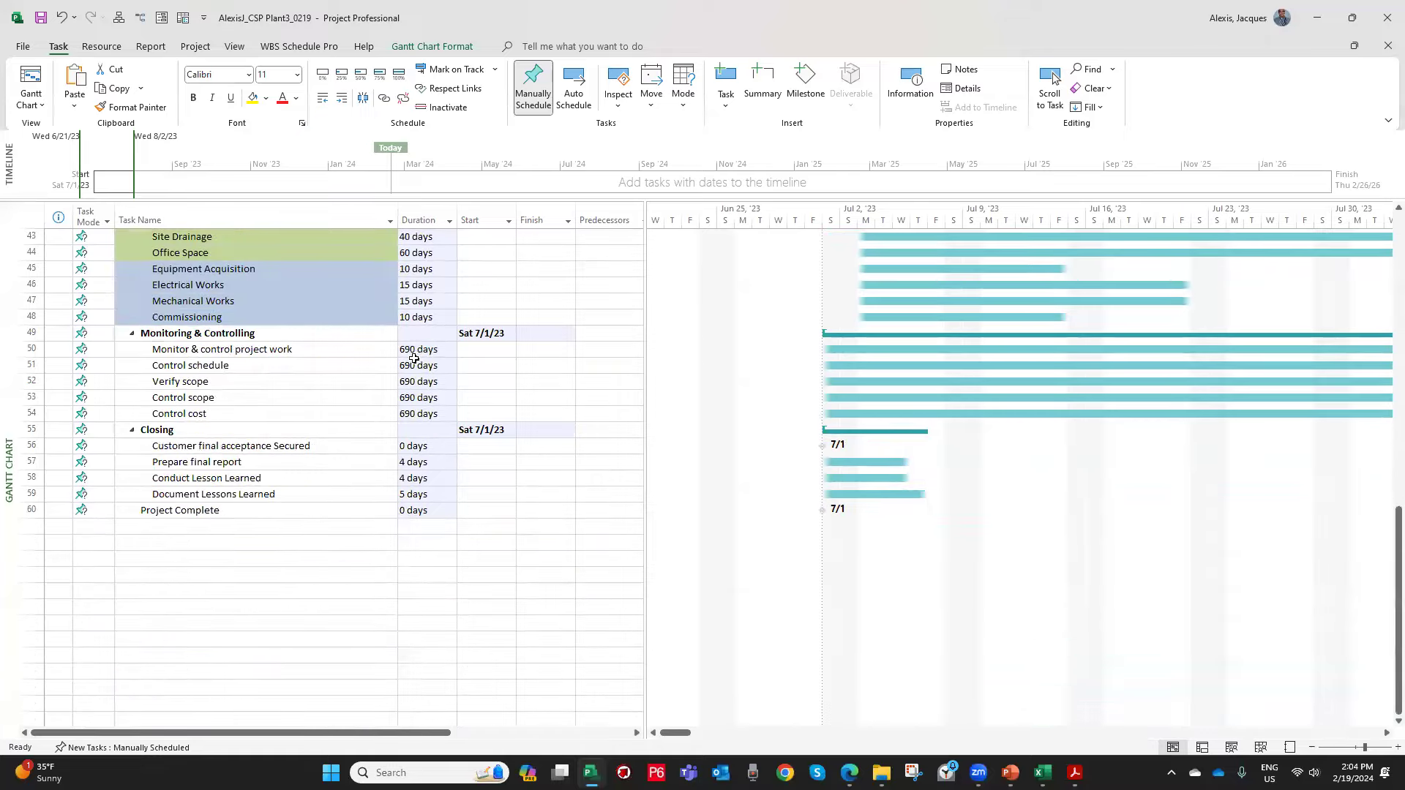
pyautogui.scroll(14, 414, 359)
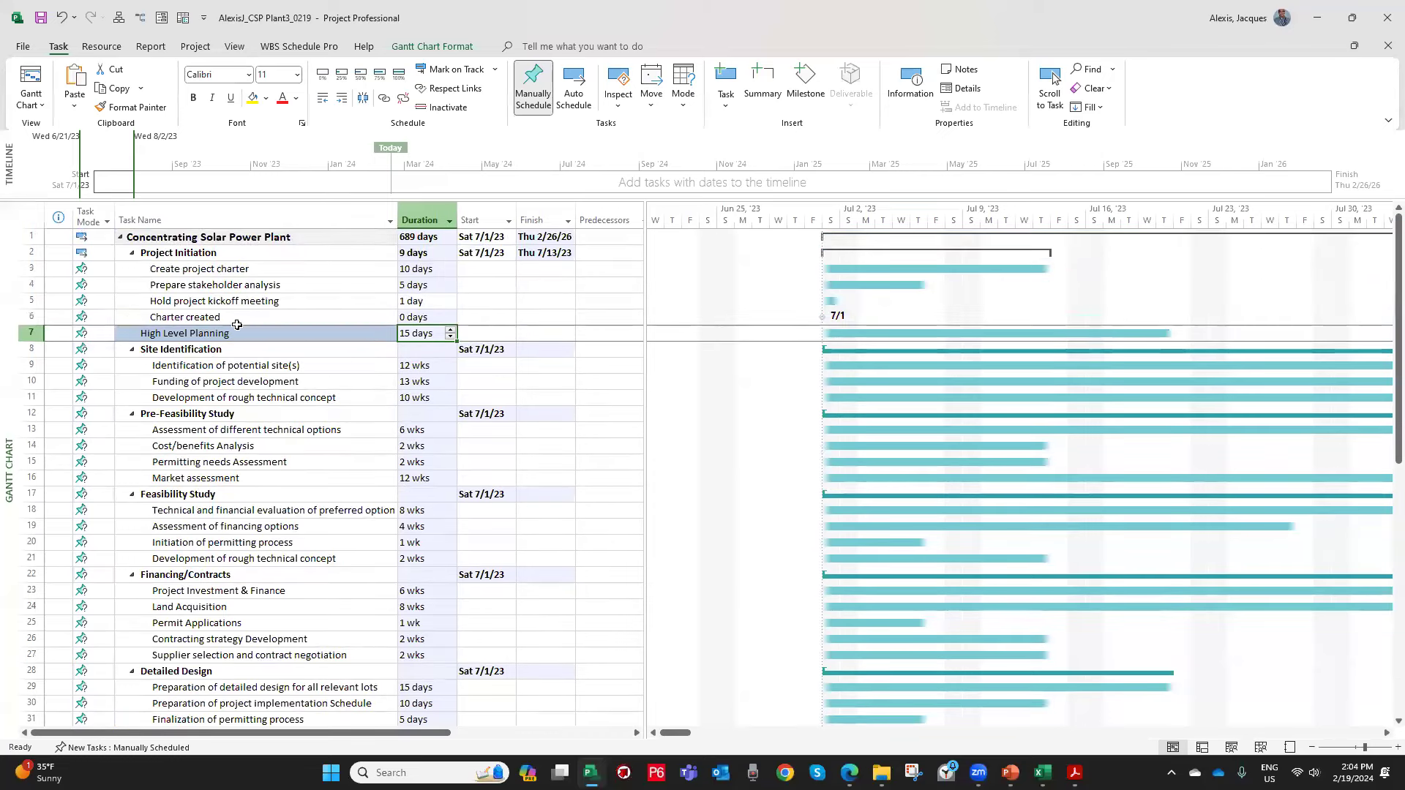
pyautogui.click(213, 304)
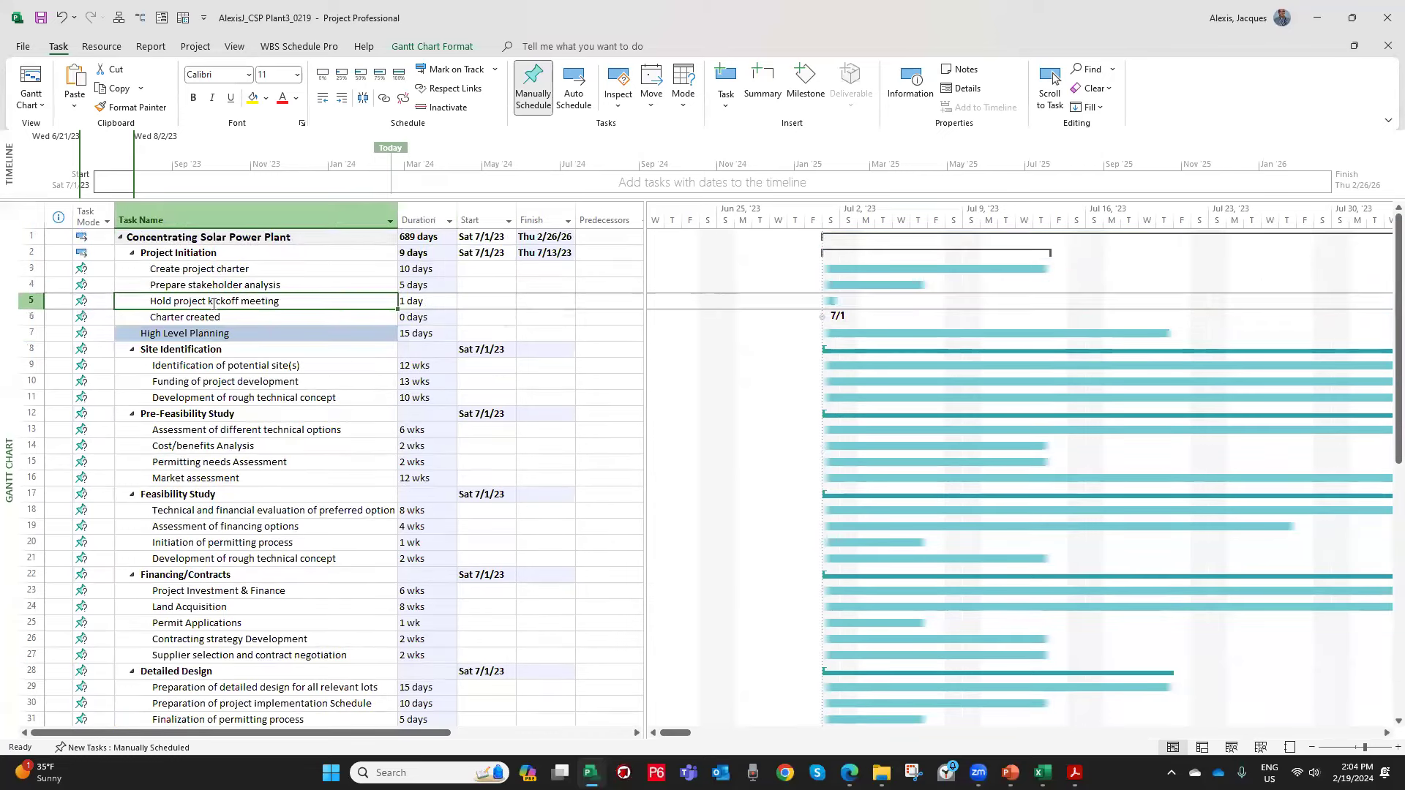
pyautogui.click(422, 283)
pyautogui.click(416, 269)
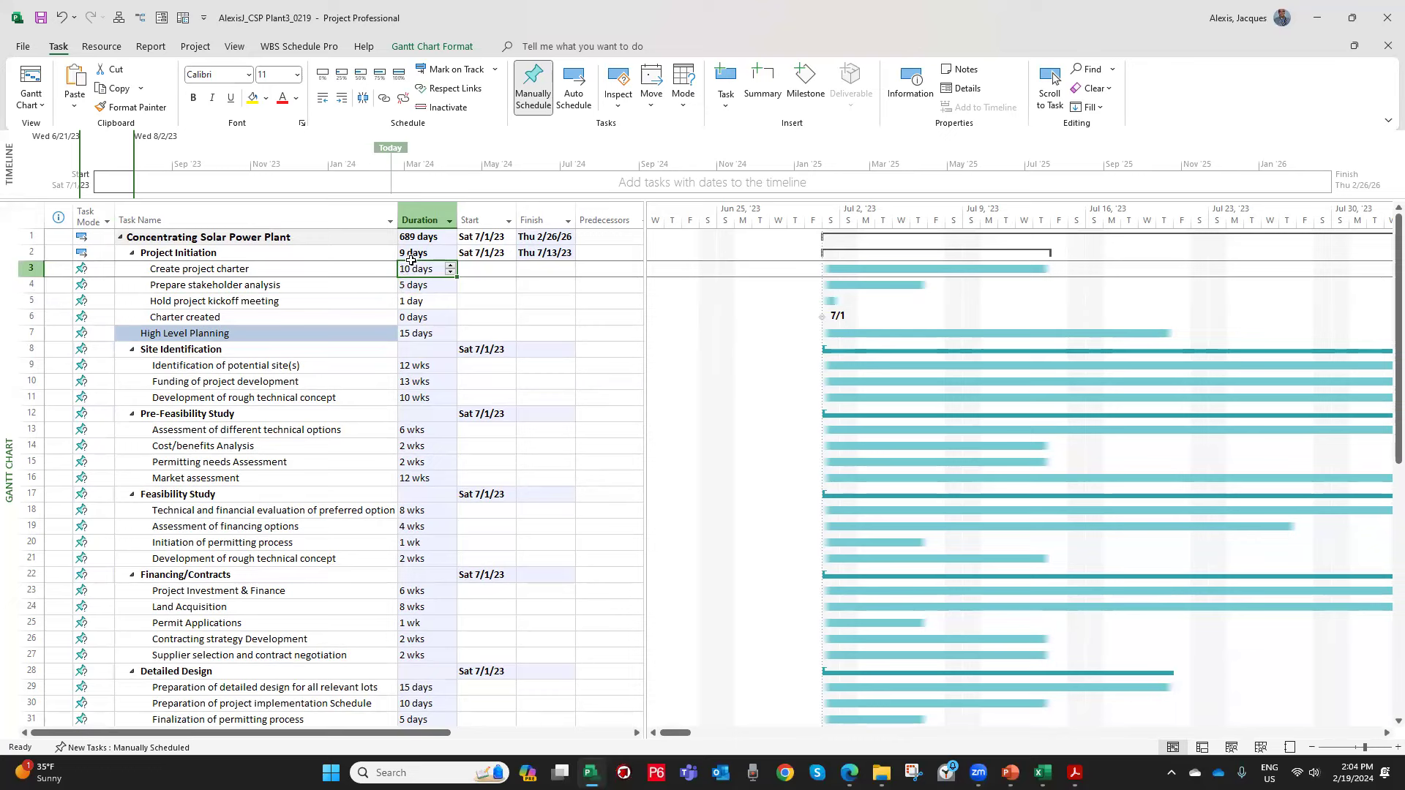
# Set every task in the schedule to Auto Schedule and check the resulting dates and Gantt bars.
pyautogui.click(147, 236)
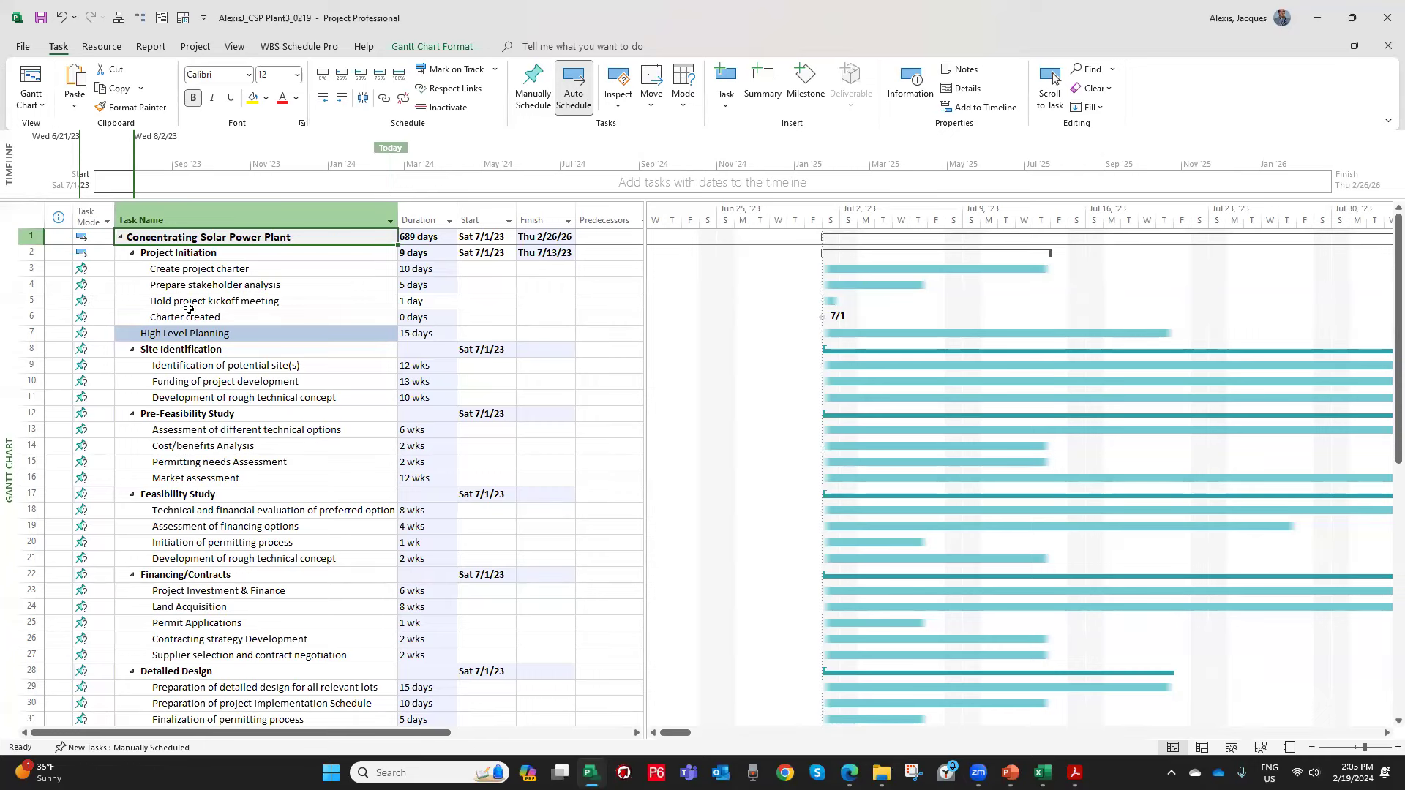
pyautogui.click(86, 214)
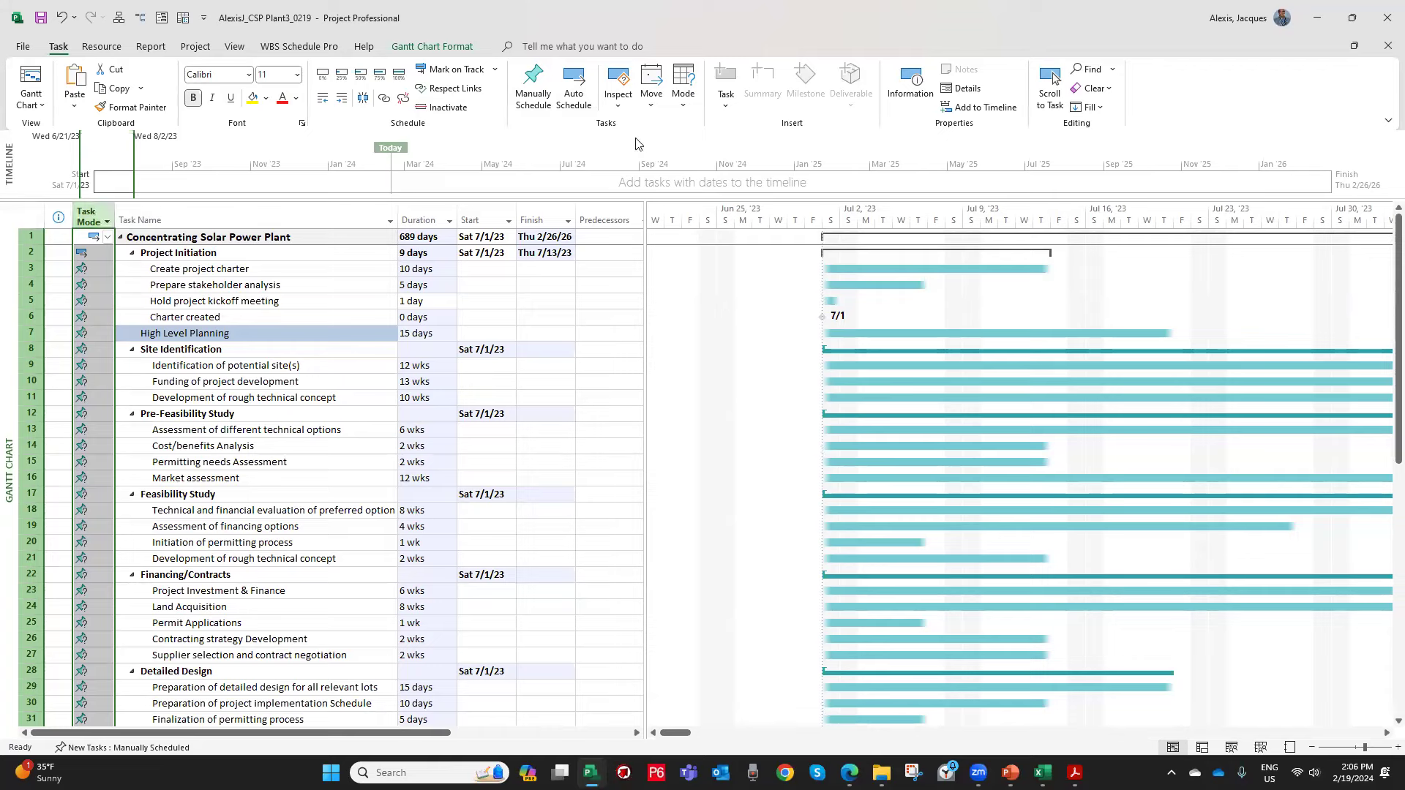
pyautogui.click(575, 82)
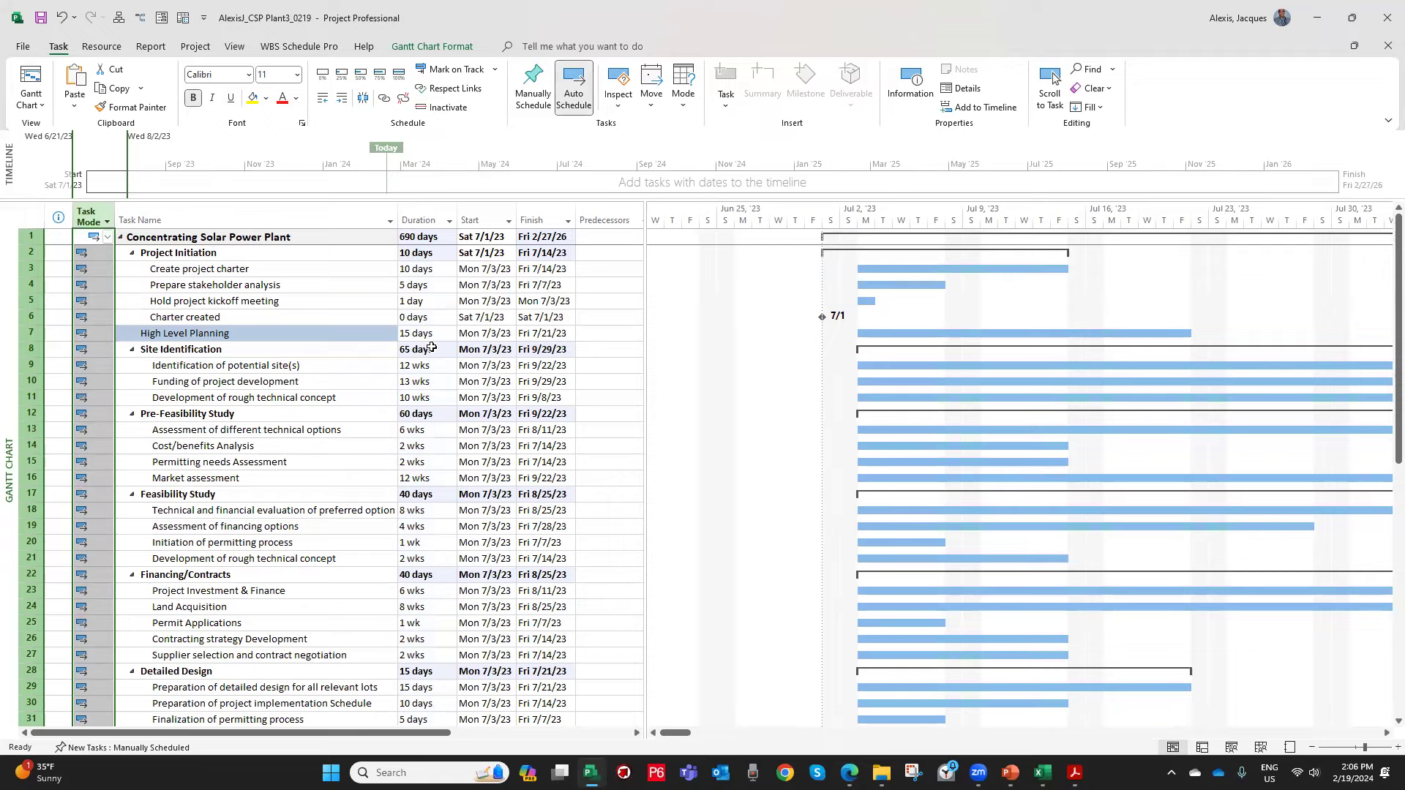
pyautogui.scroll(-10, 1046, 401)
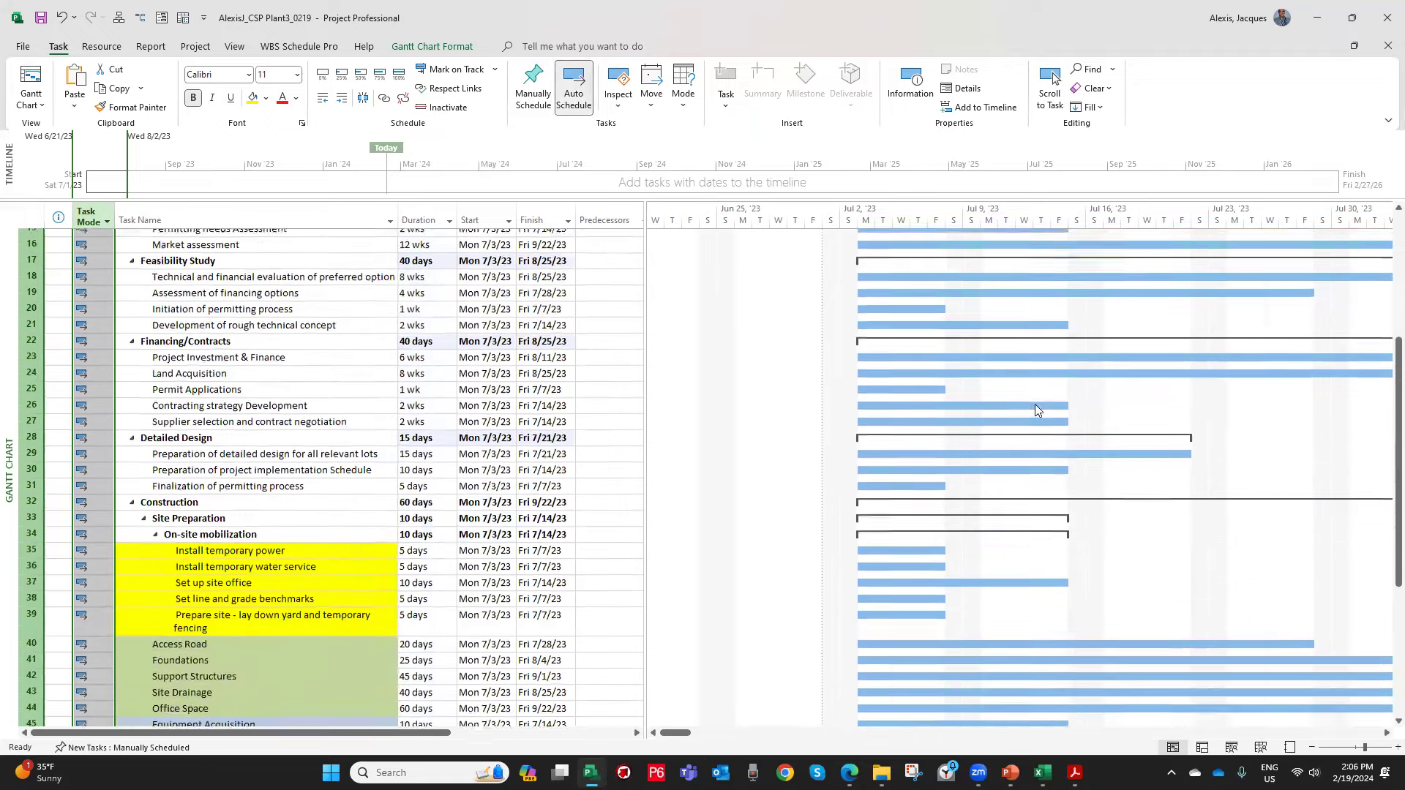
pyautogui.scroll(-5, 1036, 422)
pyautogui.scroll(15, 1032, 431)
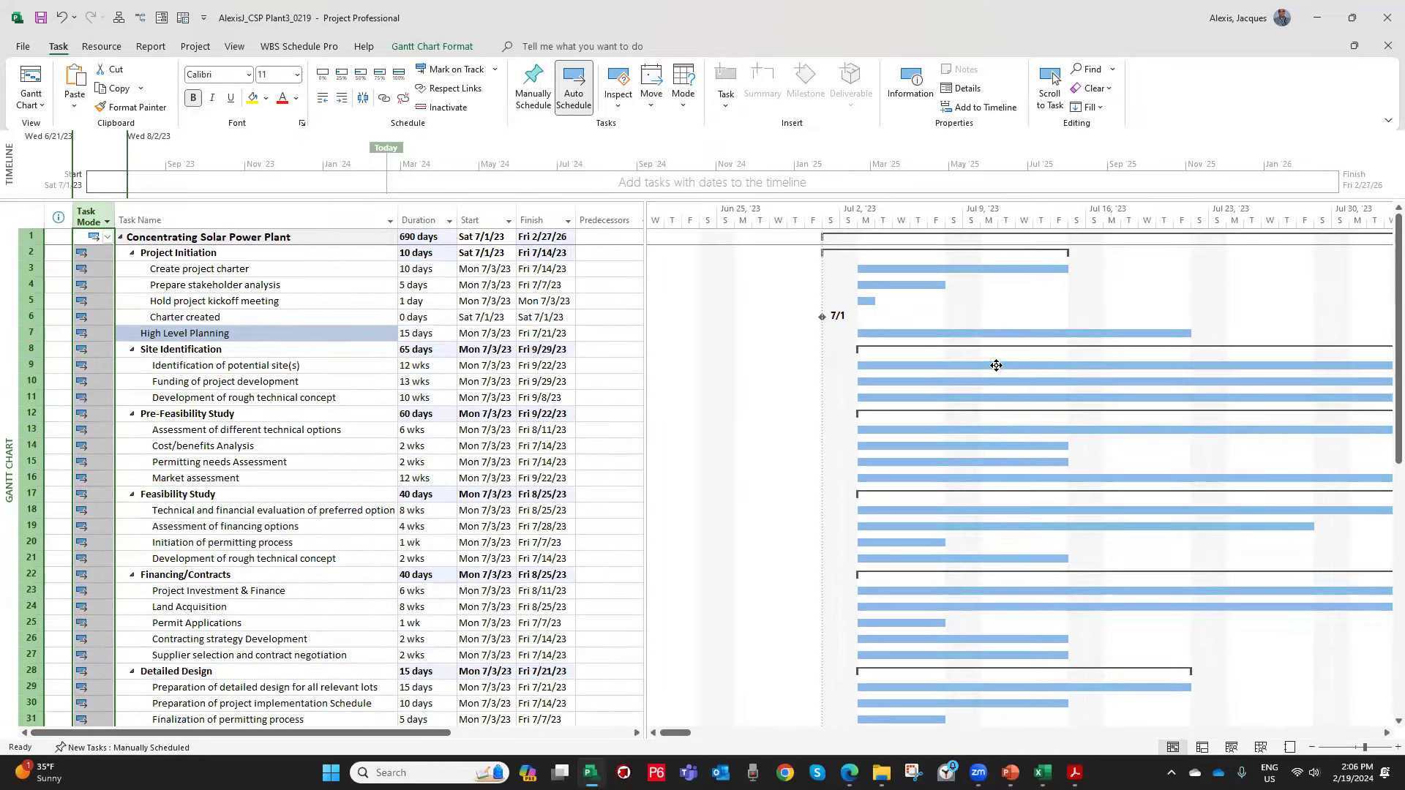
# Widen the task table beside the Gantt chart so the Predecessors and Resource Names columns are fully shown.
pyautogui.click(90, 284)
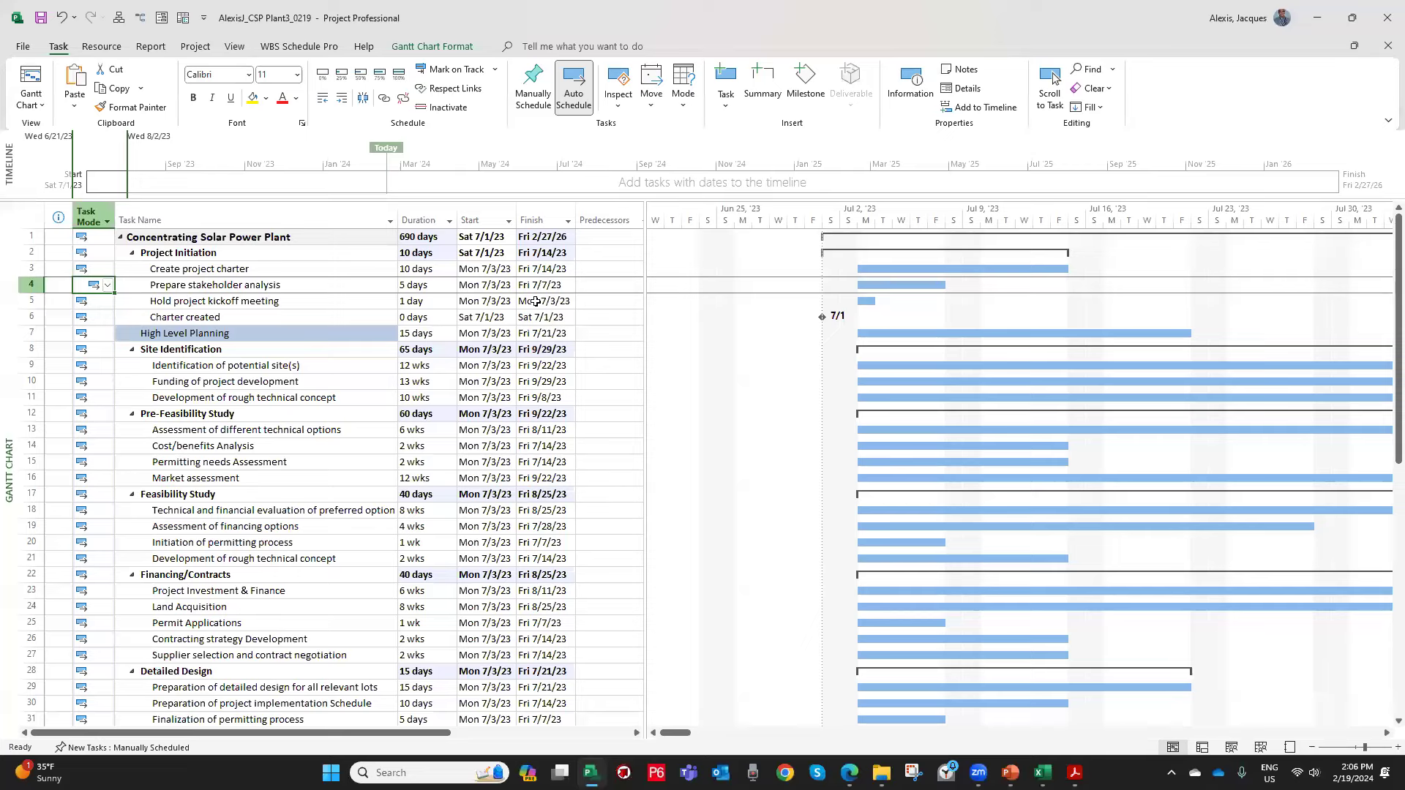
pyautogui.click(422, 237)
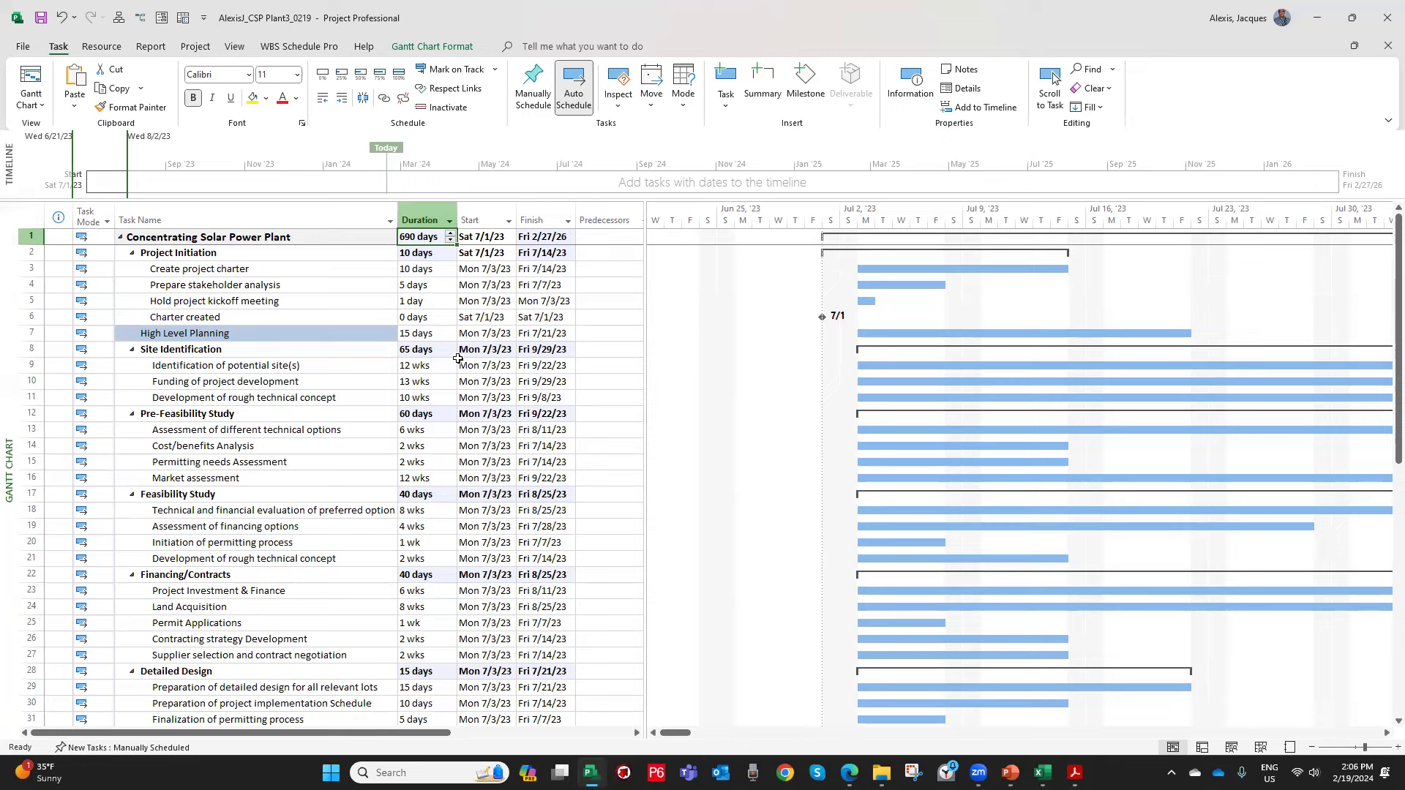
pyautogui.moveTo(646, 299); pyautogui.dragTo(732, 315)
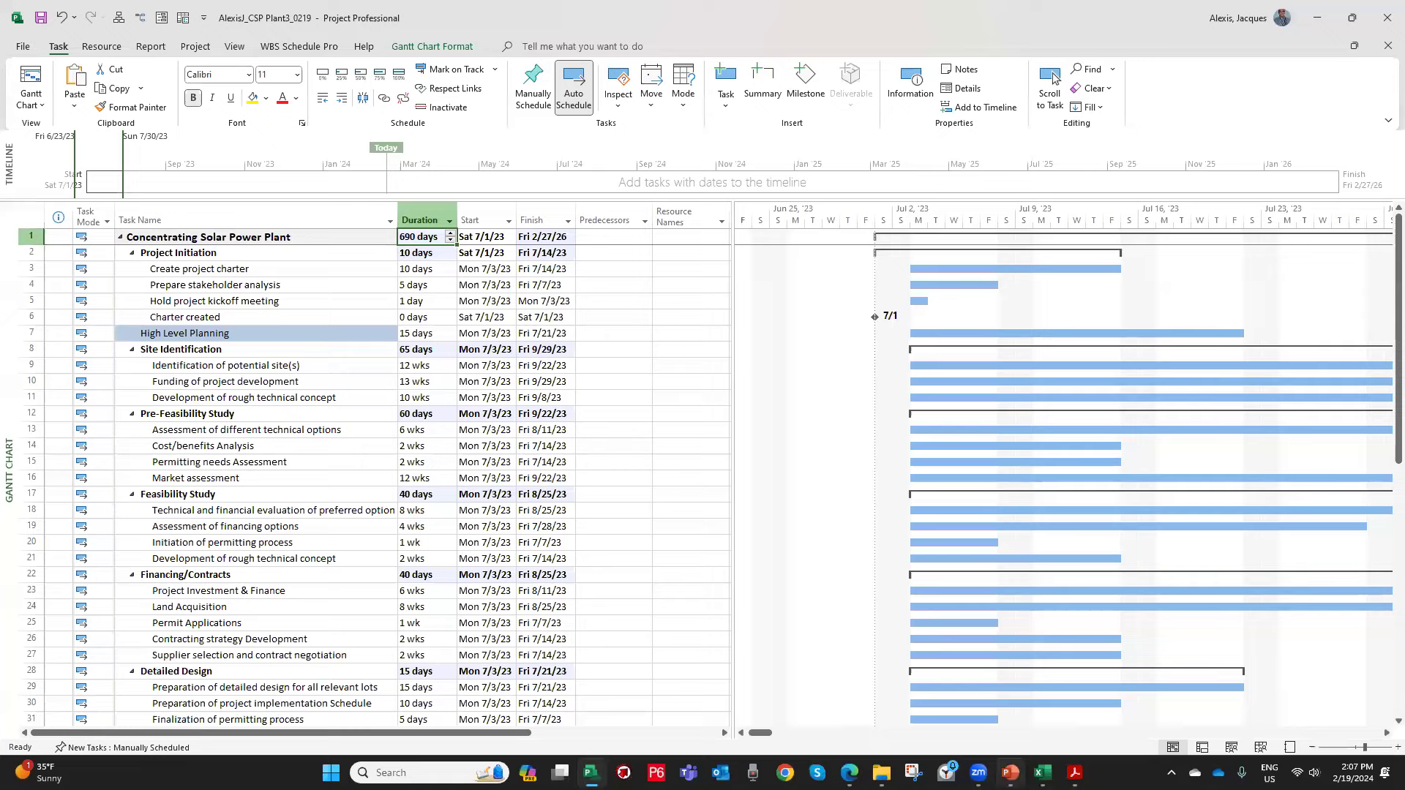
# Compare the durations in the Excel workbook with the Duration column of the schedule, from Create project charter to Project Complete.
pyautogui.moveTo(1042, 773)
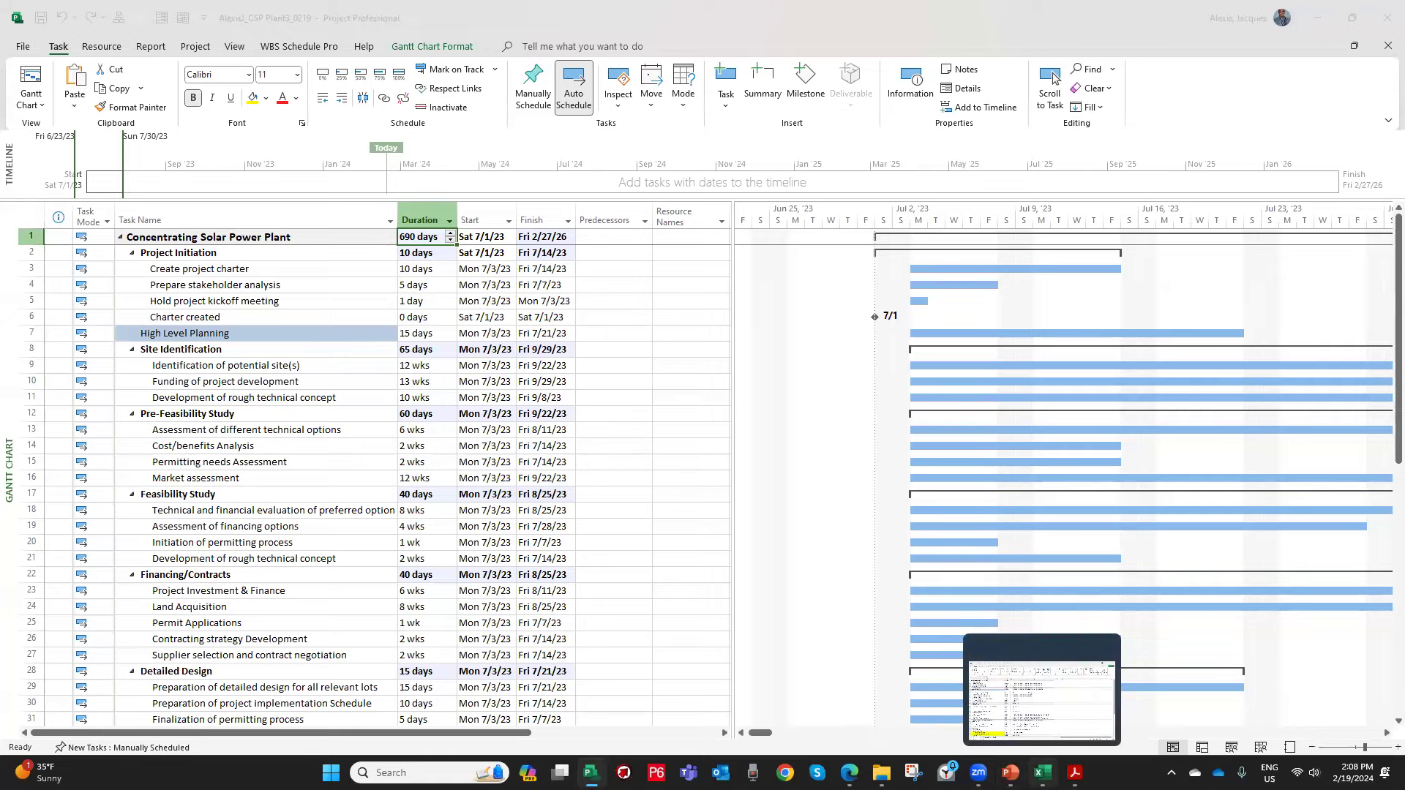
pyautogui.click(1042, 698)
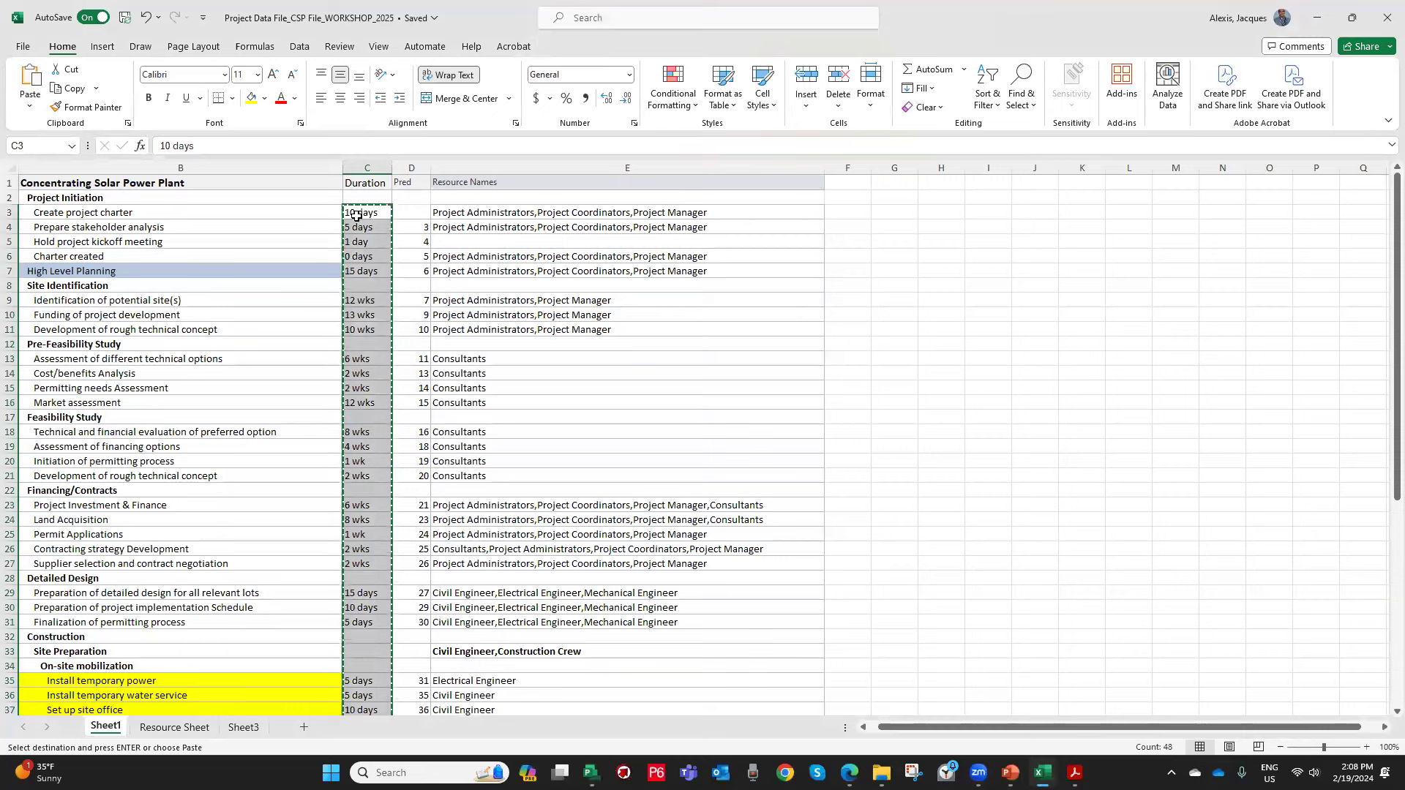
pyautogui.hotkey('alt', 'Tab')
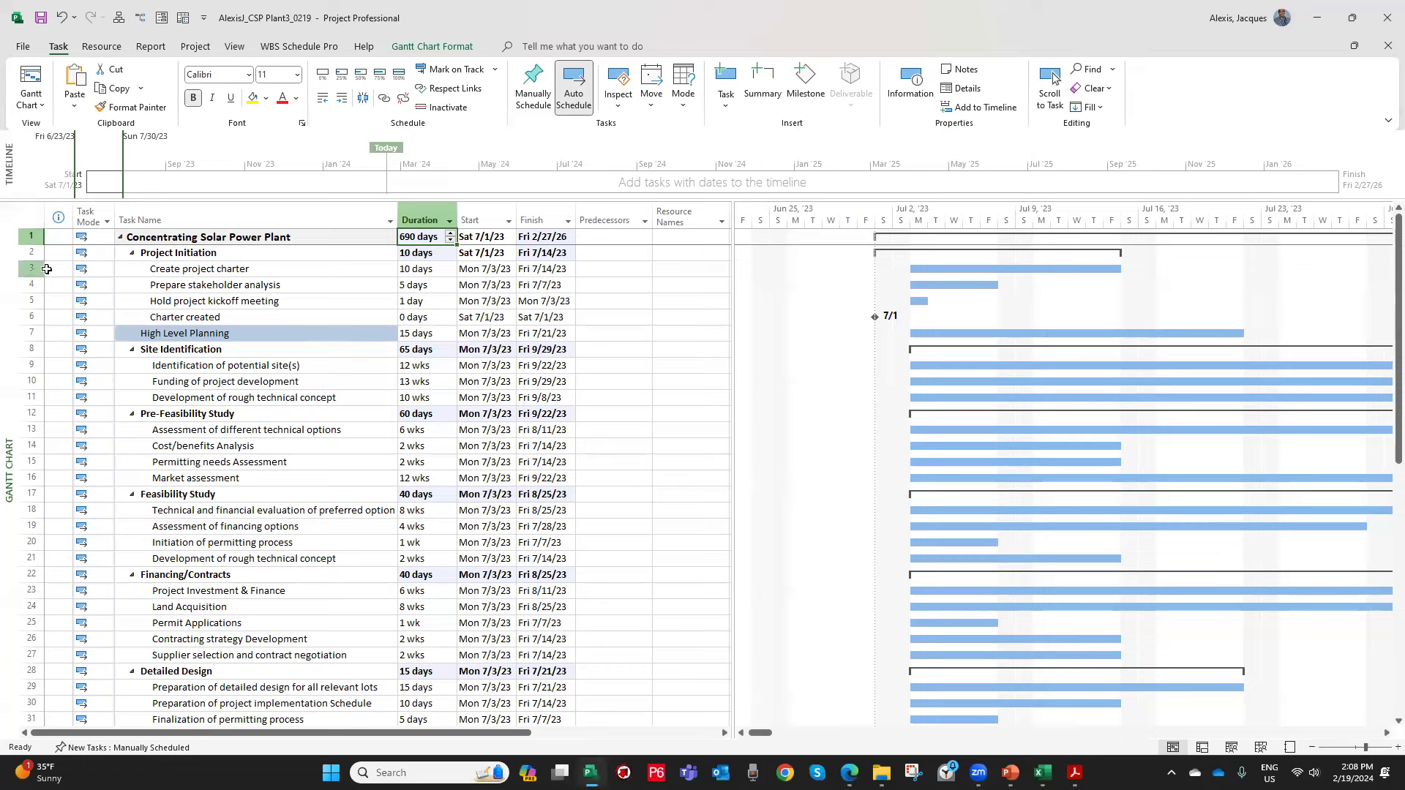
pyautogui.click(423, 268)
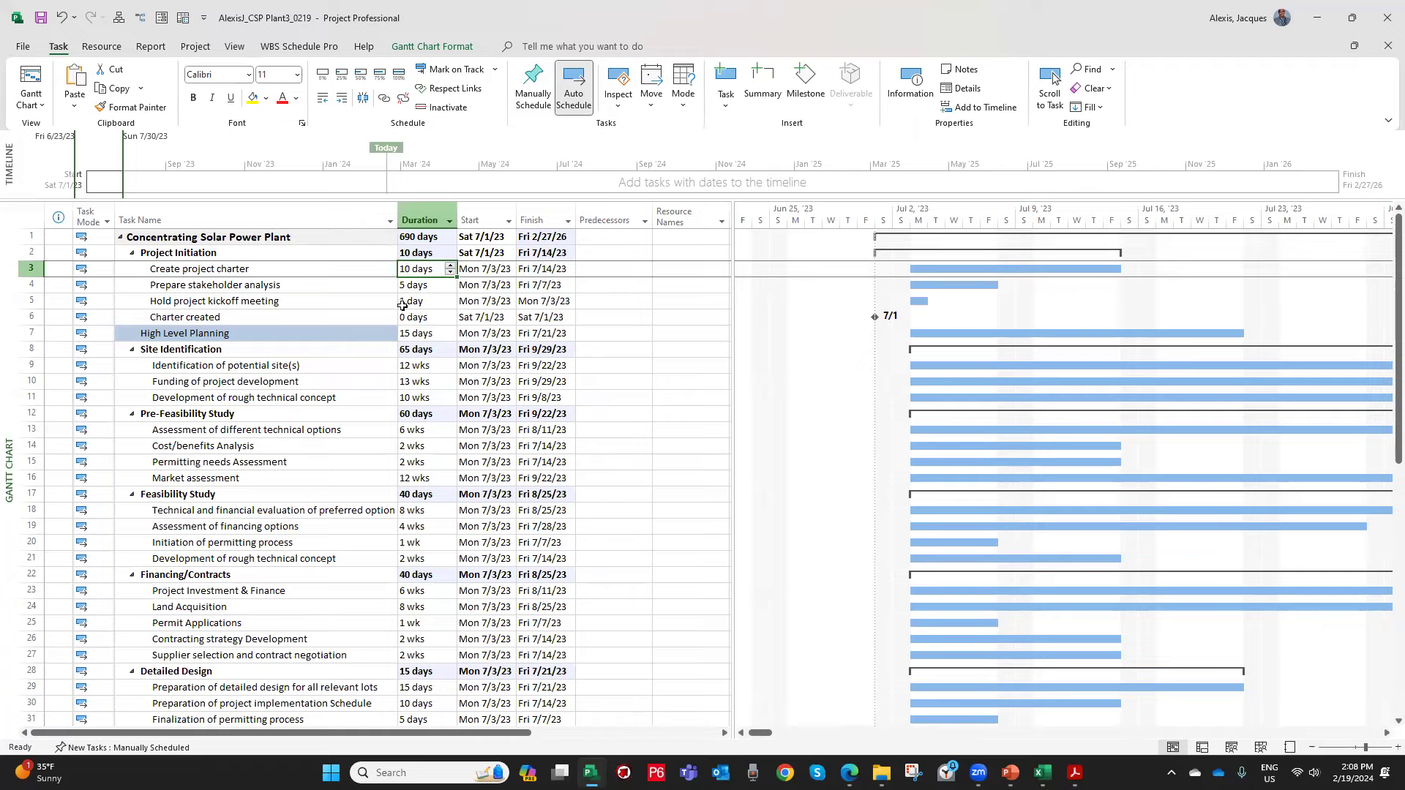
pyautogui.scroll(-1, 298, 325)
pyautogui.scroll(-10, 298, 324)
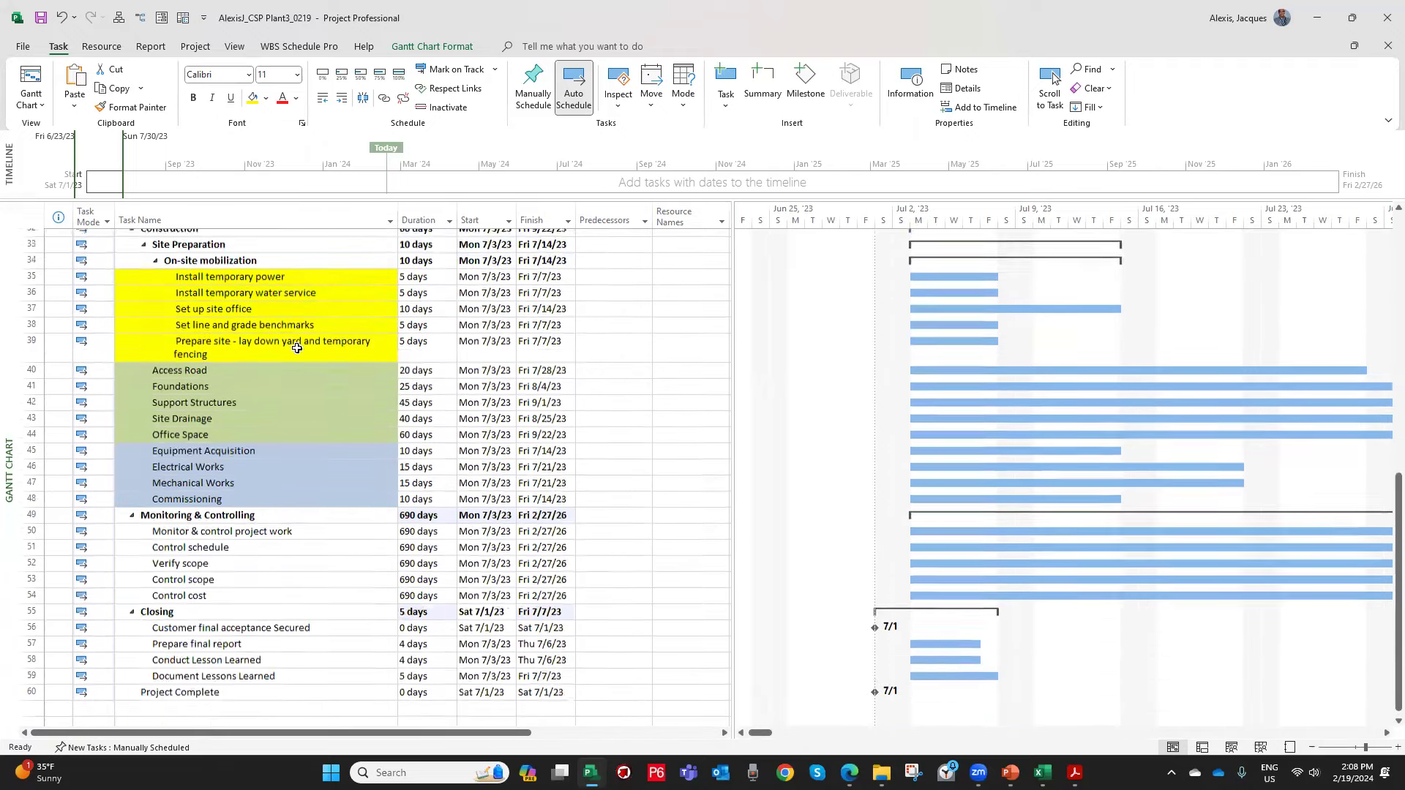
pyautogui.scroll(9, 298, 338)
pyautogui.scroll(2, 298, 347)
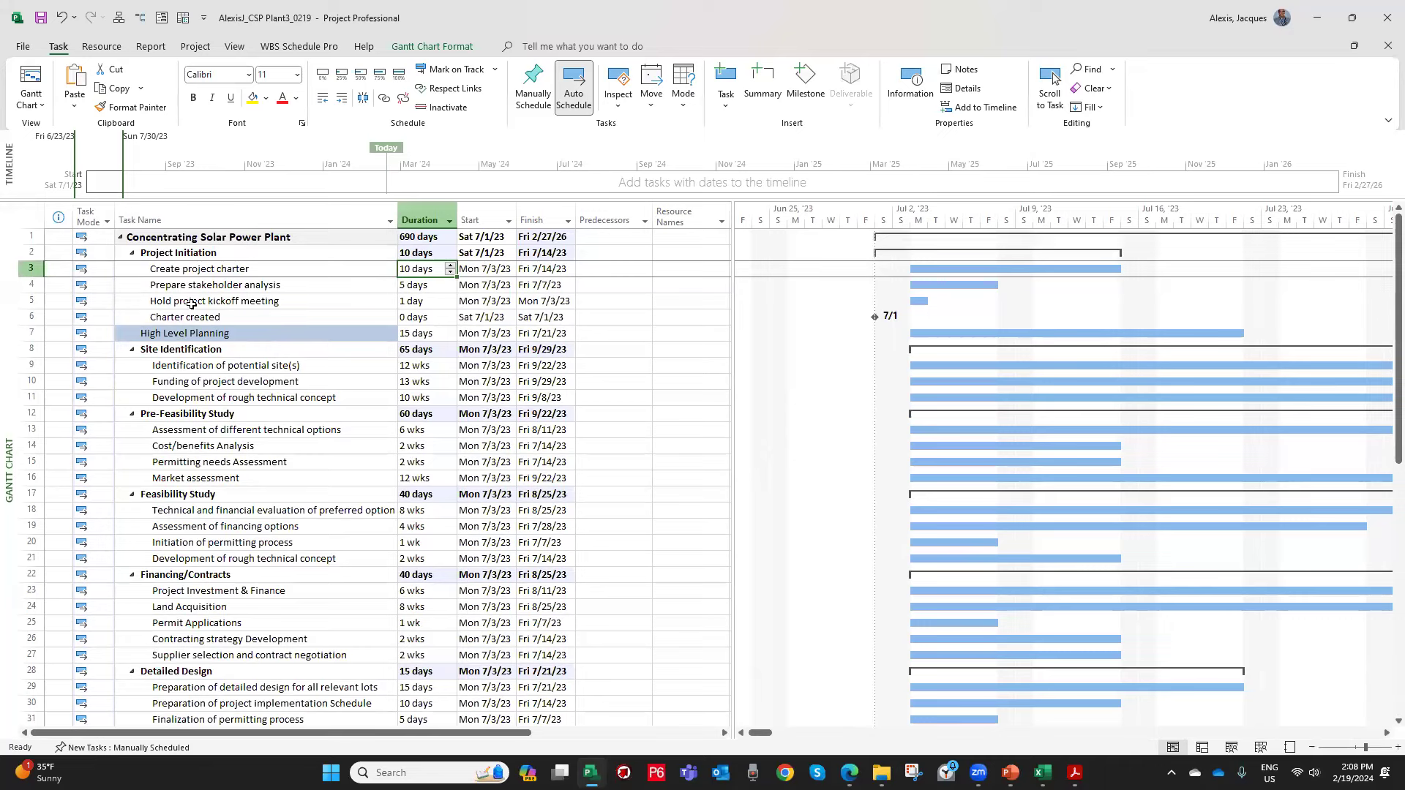
# Set the task mode of Funding of project development to Manually Scheduled.
pyautogui.click(86, 213)
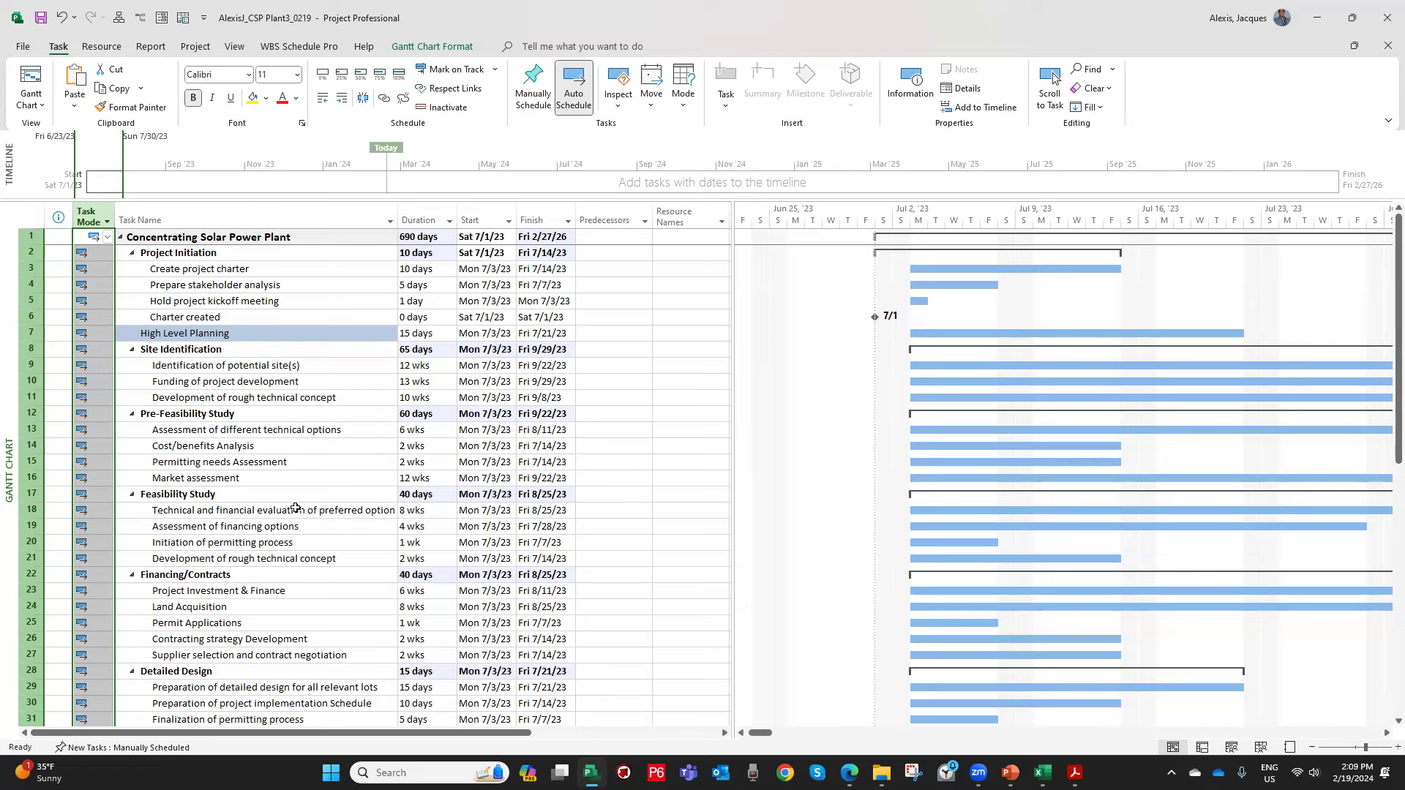
pyautogui.click(103, 383)
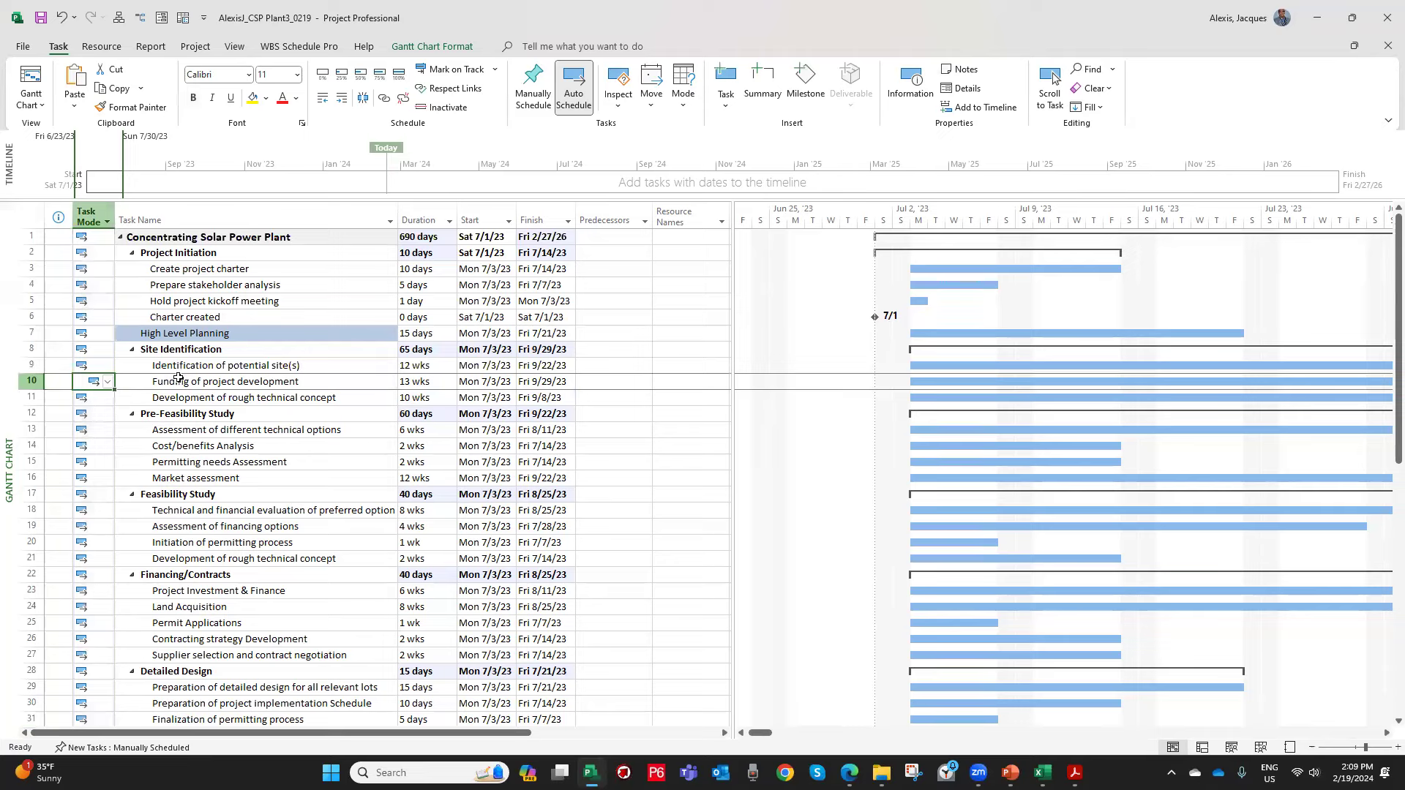
pyautogui.click(96, 400)
pyautogui.click(92, 382)
pyautogui.click(112, 387)
pyautogui.click(110, 384)
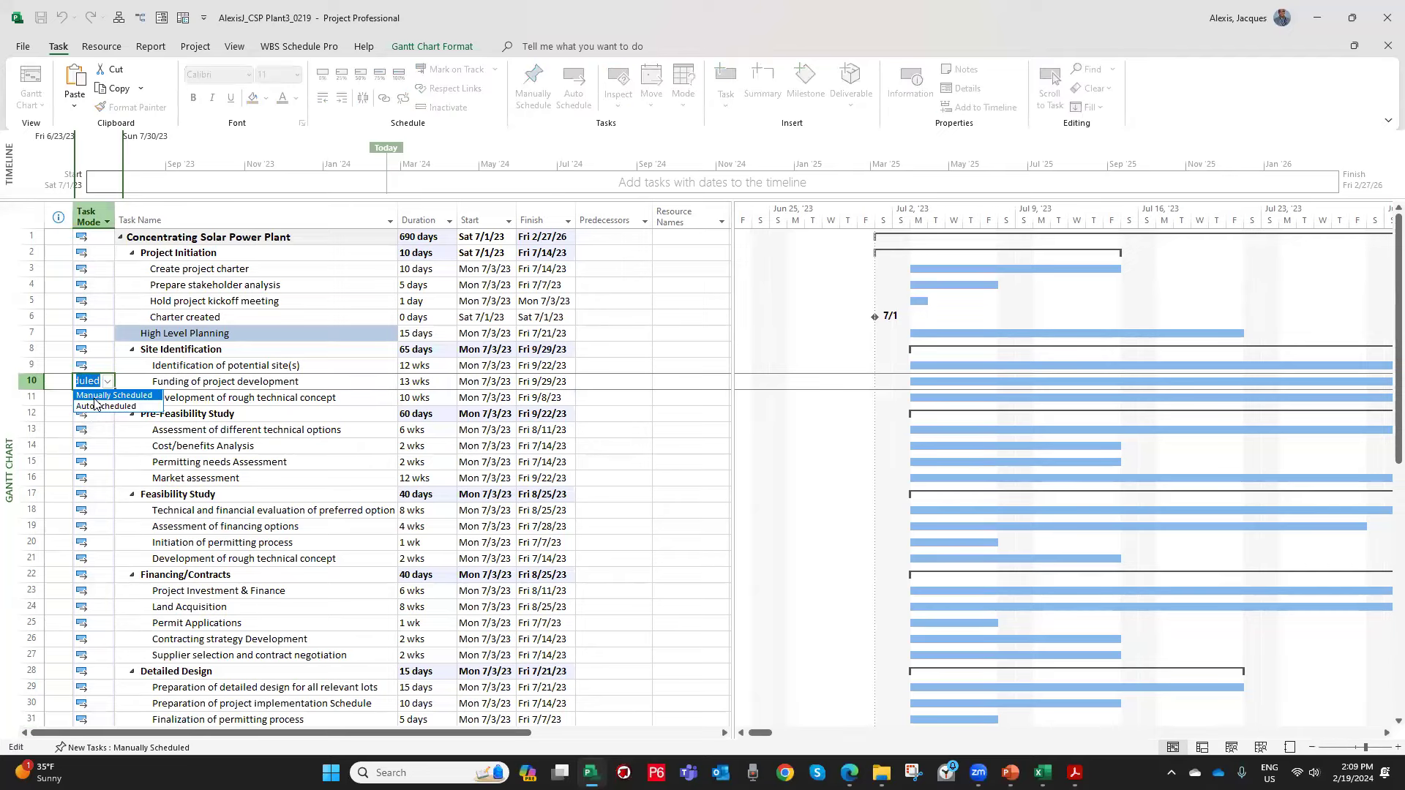
pyautogui.click(97, 396)
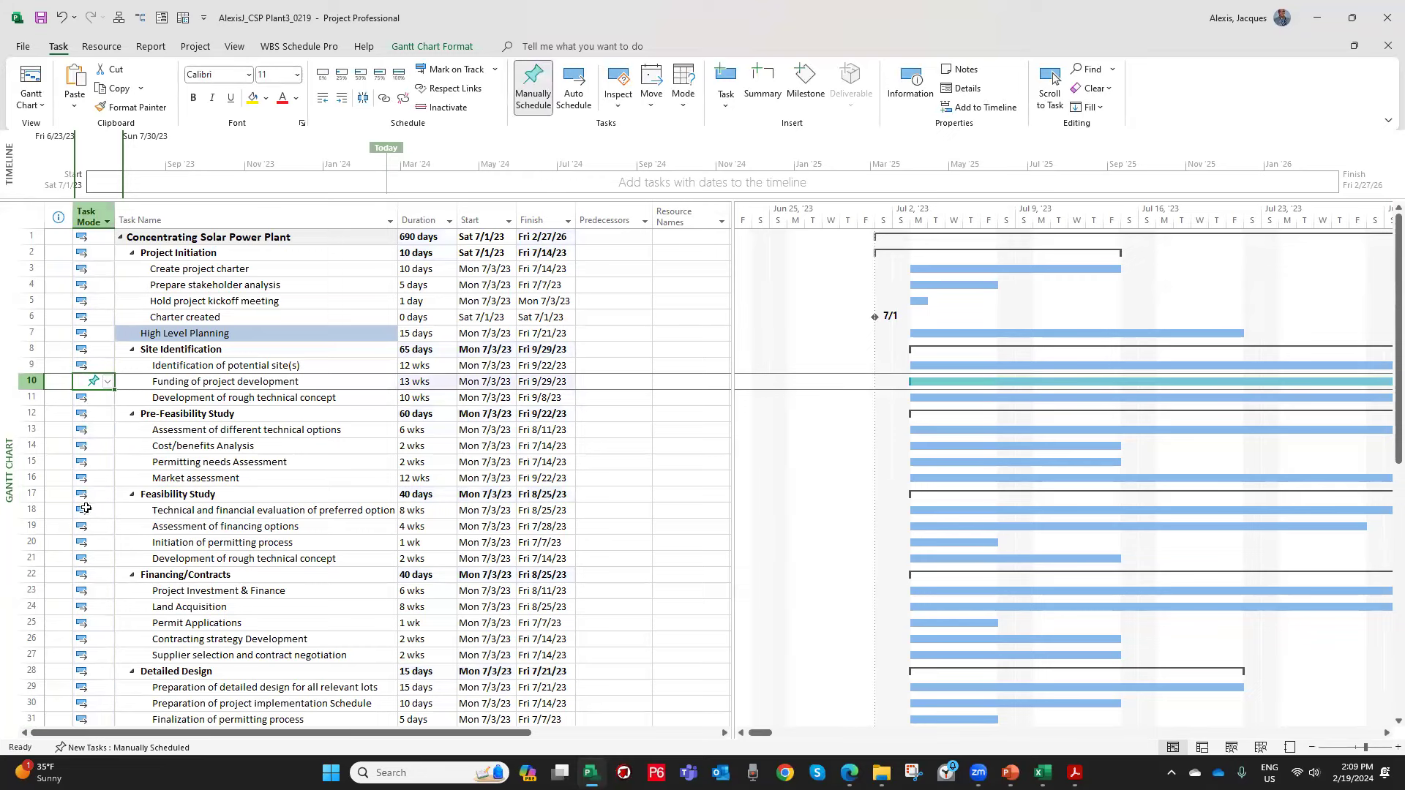
# Return the task mode of Funding of project development to Auto Scheduled.
pyautogui.click(151, 448)
pyautogui.click(103, 379)
pyautogui.click(107, 382)
pyautogui.click(103, 406)
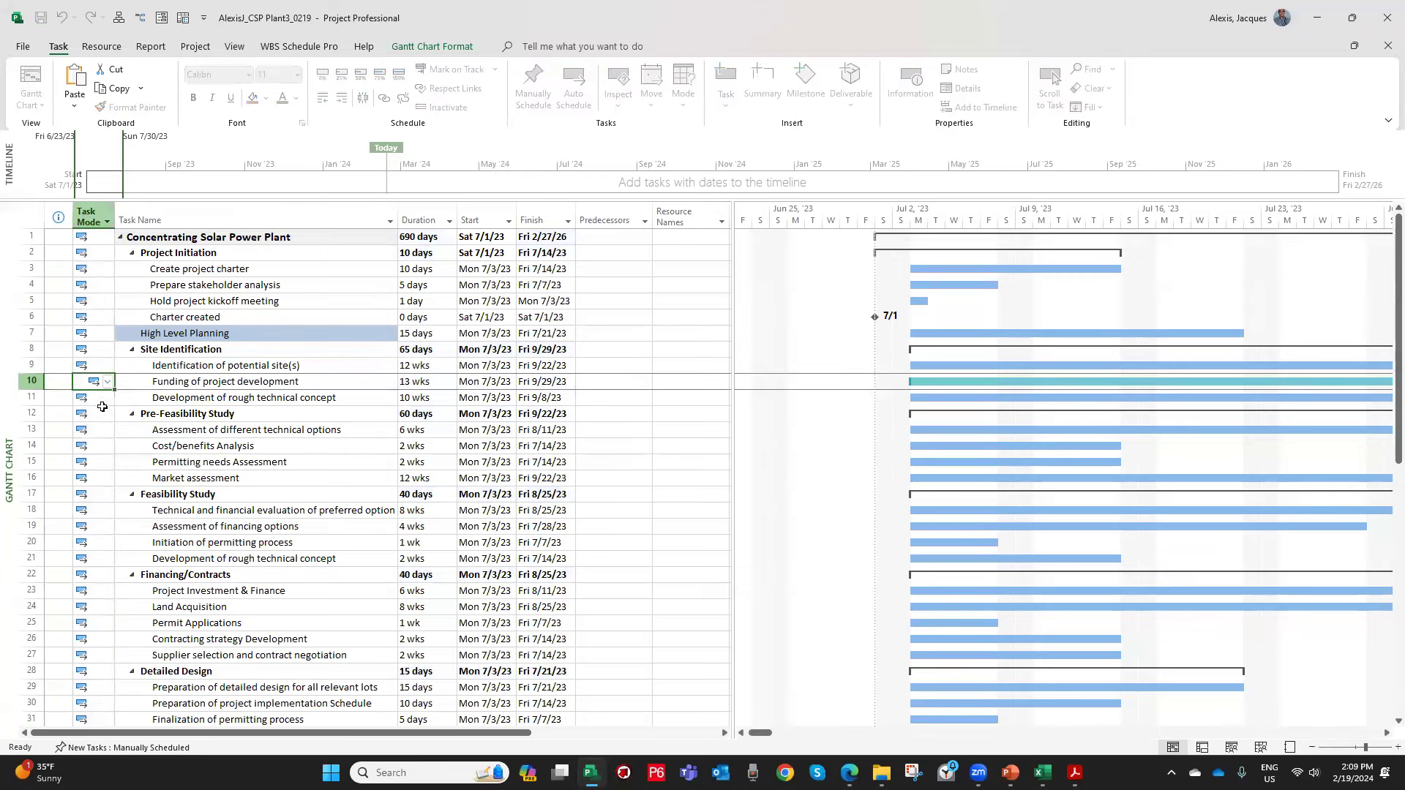
pyautogui.click(223, 410)
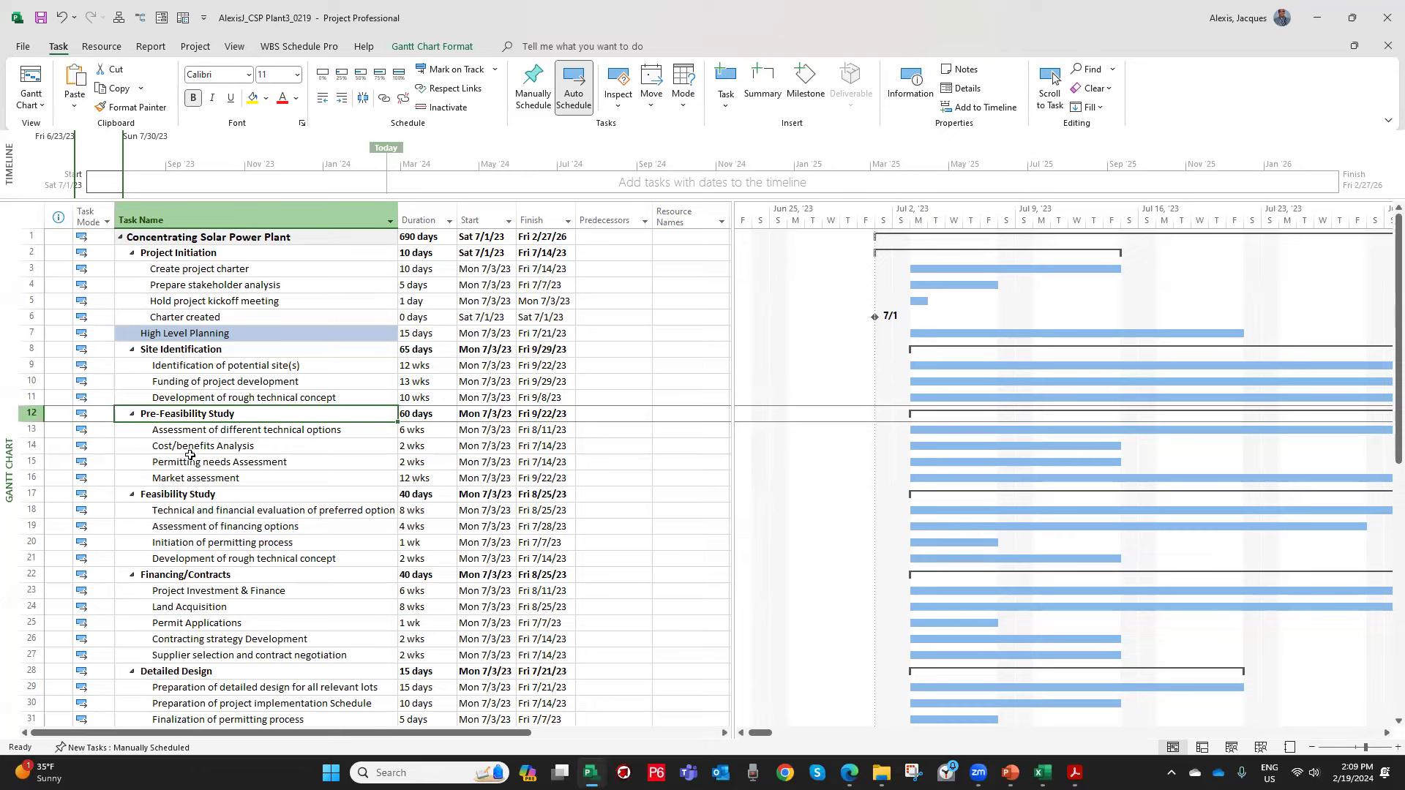
pyautogui.click(86, 453)
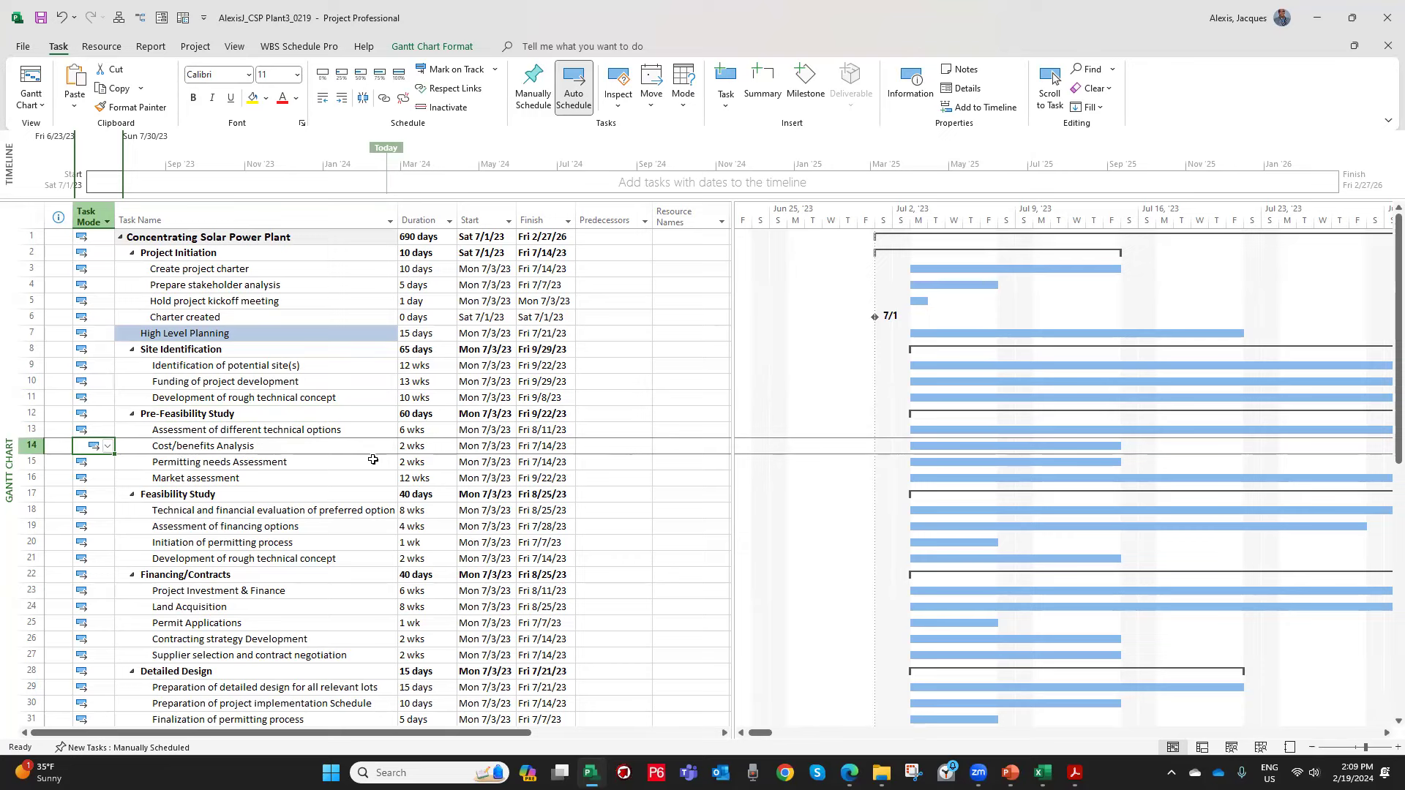
pyautogui.click(249, 452)
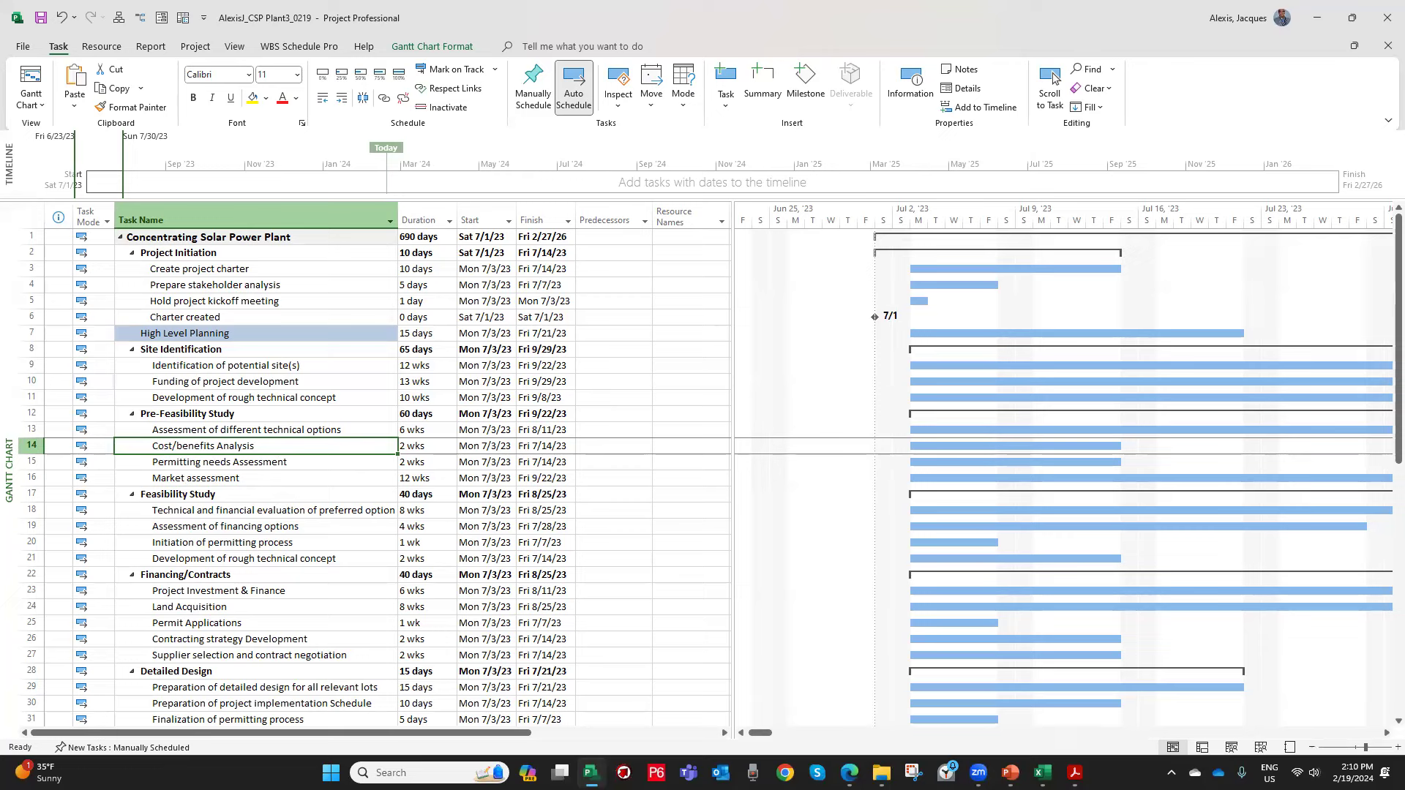
# Set the task mode of Assessment of different technical options to Manually Scheduled.
pyautogui.click(107, 432)
pyautogui.click(108, 432)
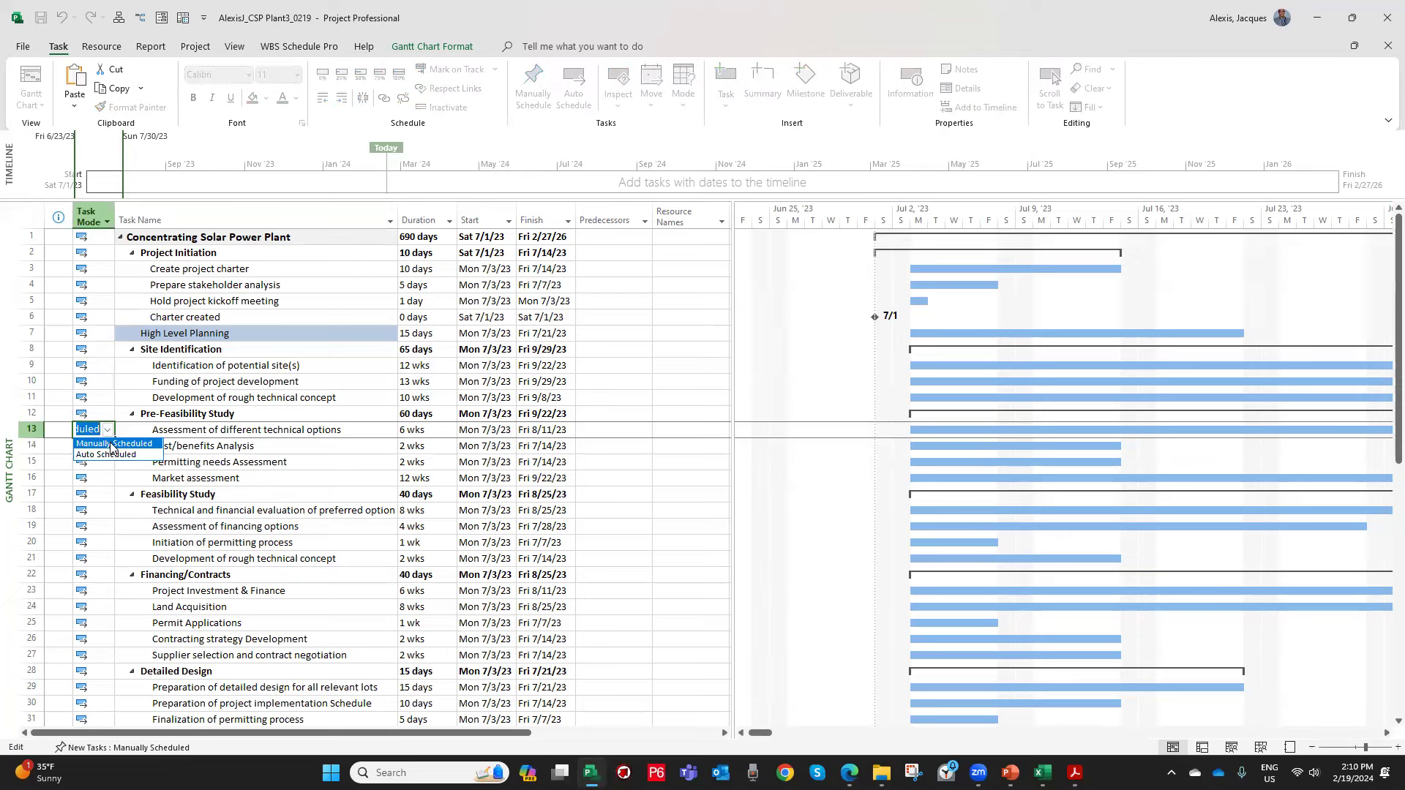
pyautogui.click(111, 444)
pyautogui.click(264, 461)
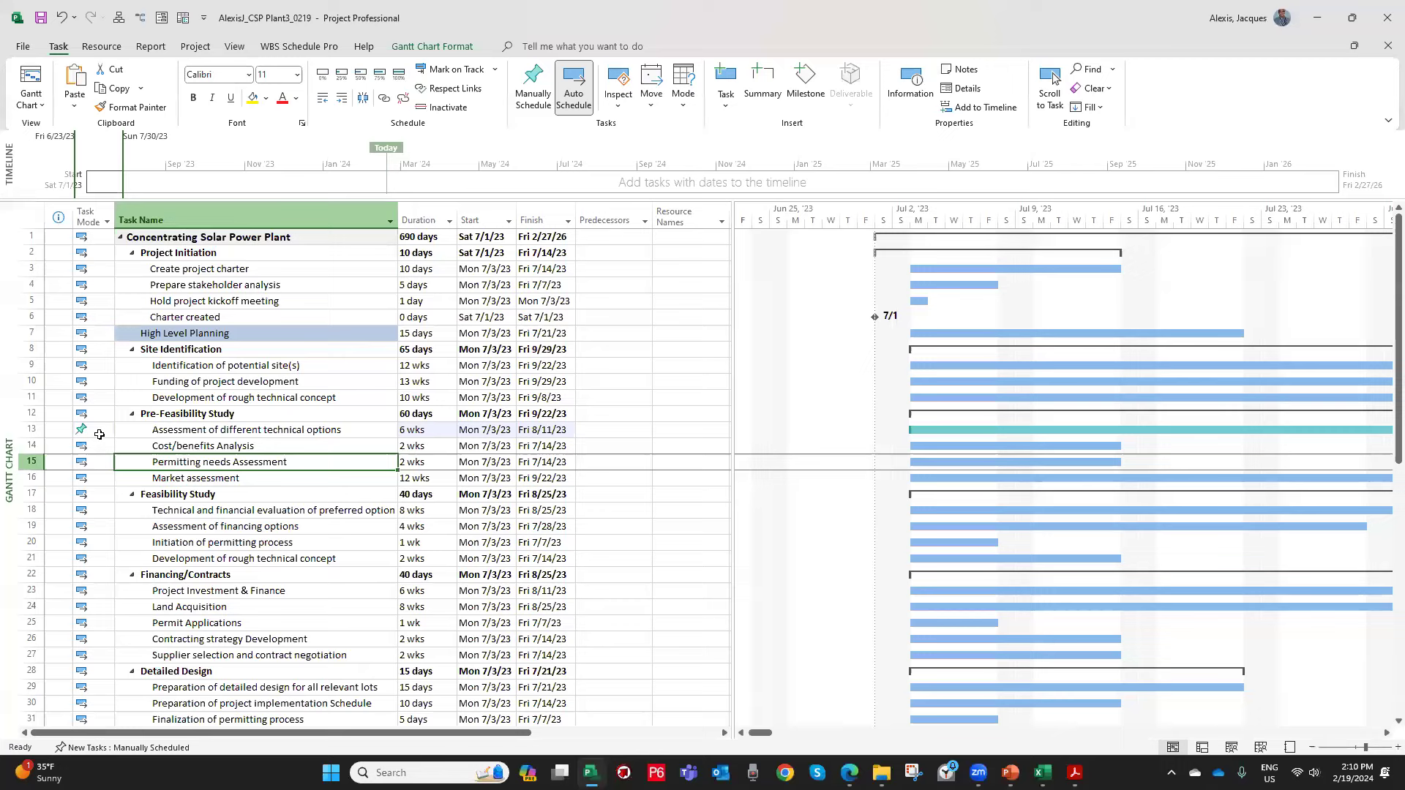
# Switch all tasks of the schedule to Manually Scheduled and return them all to Auto Scheduled.
pyautogui.click(87, 221)
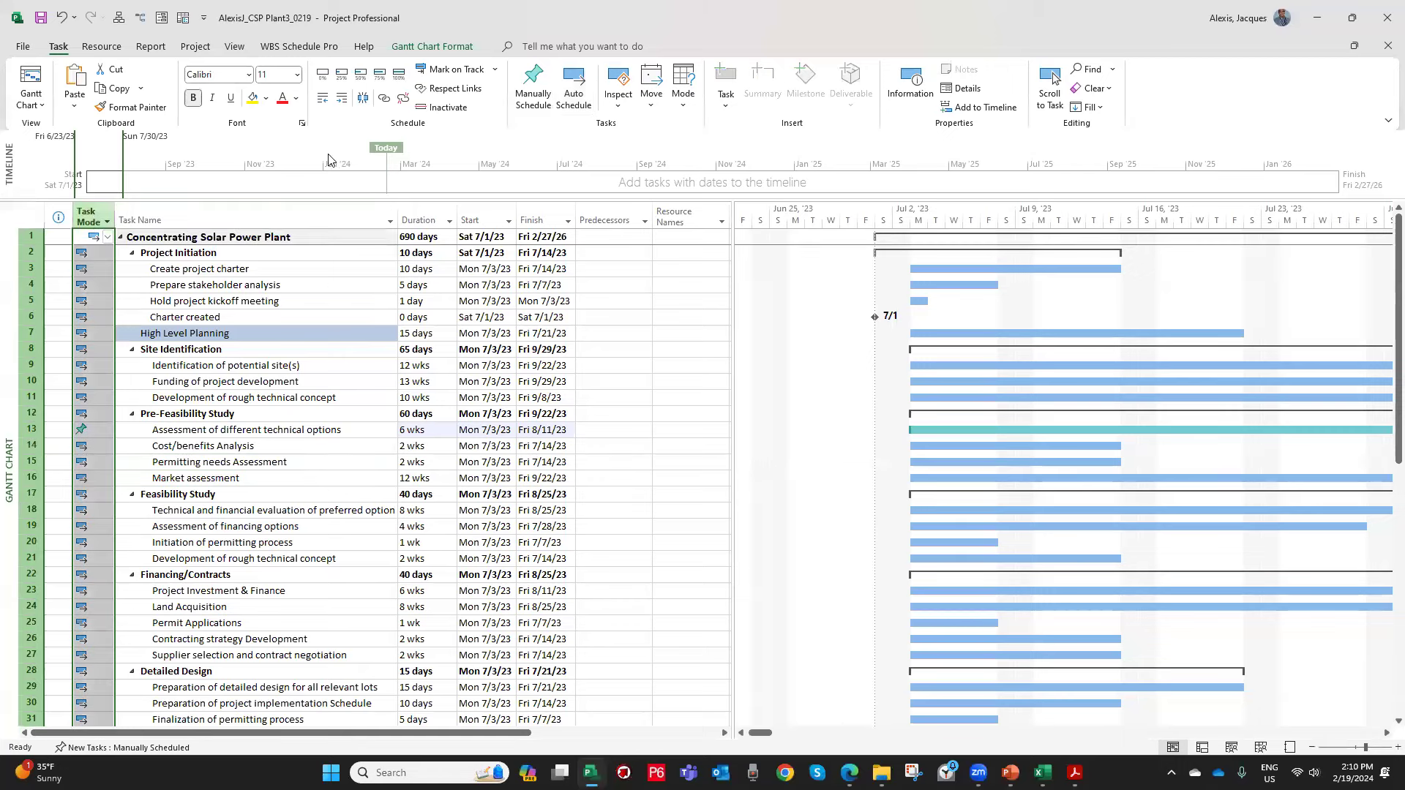
pyautogui.click(531, 94)
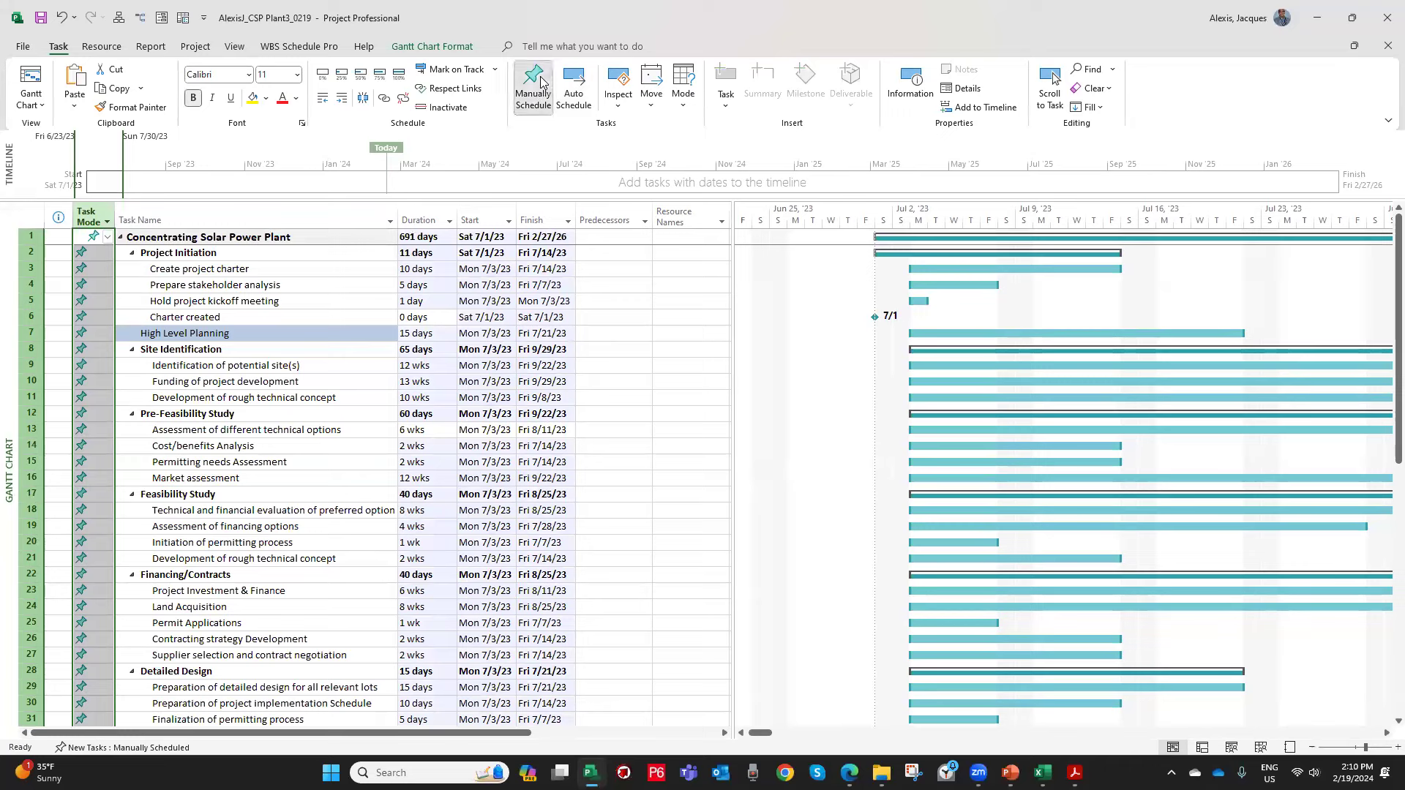
pyautogui.click(582, 82)
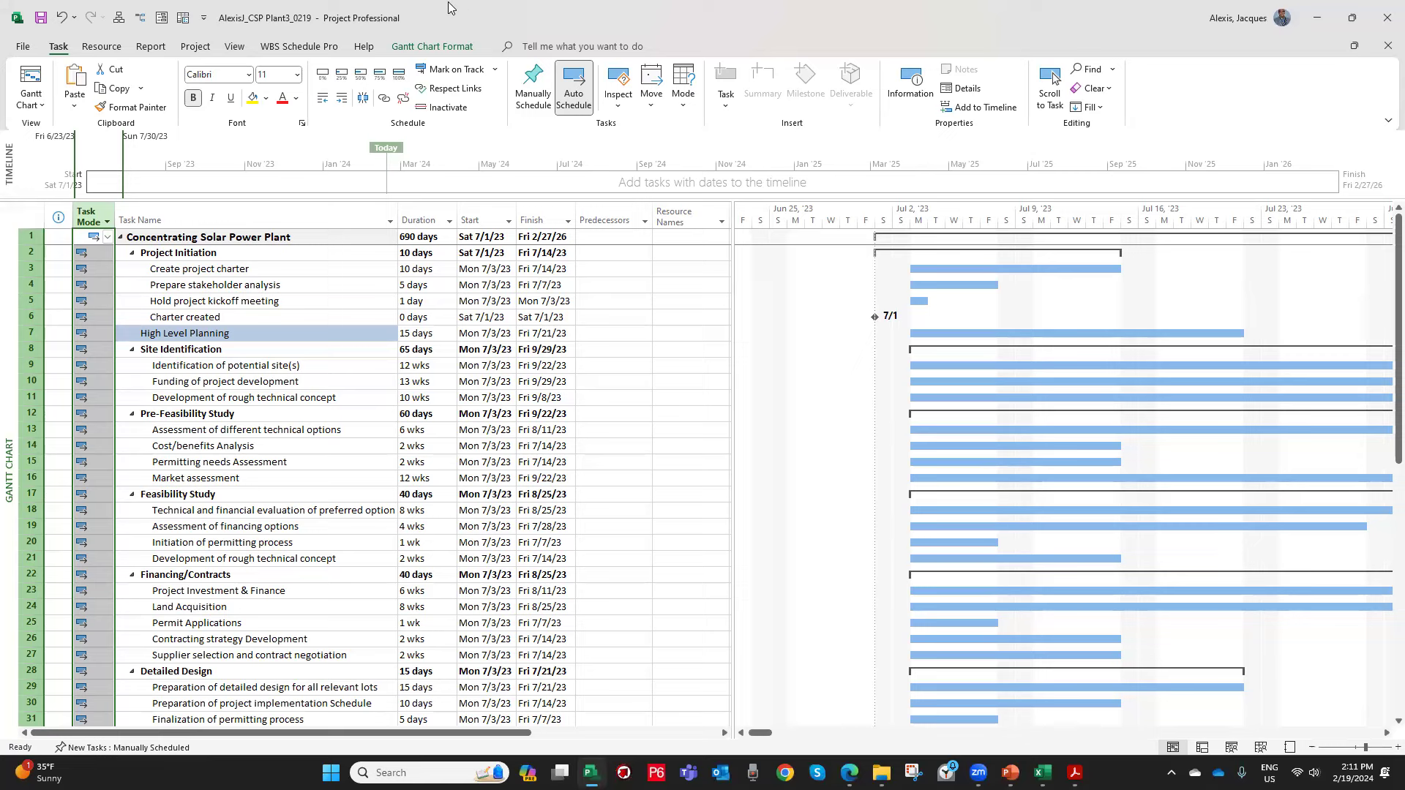
pyautogui.click(253, 268)
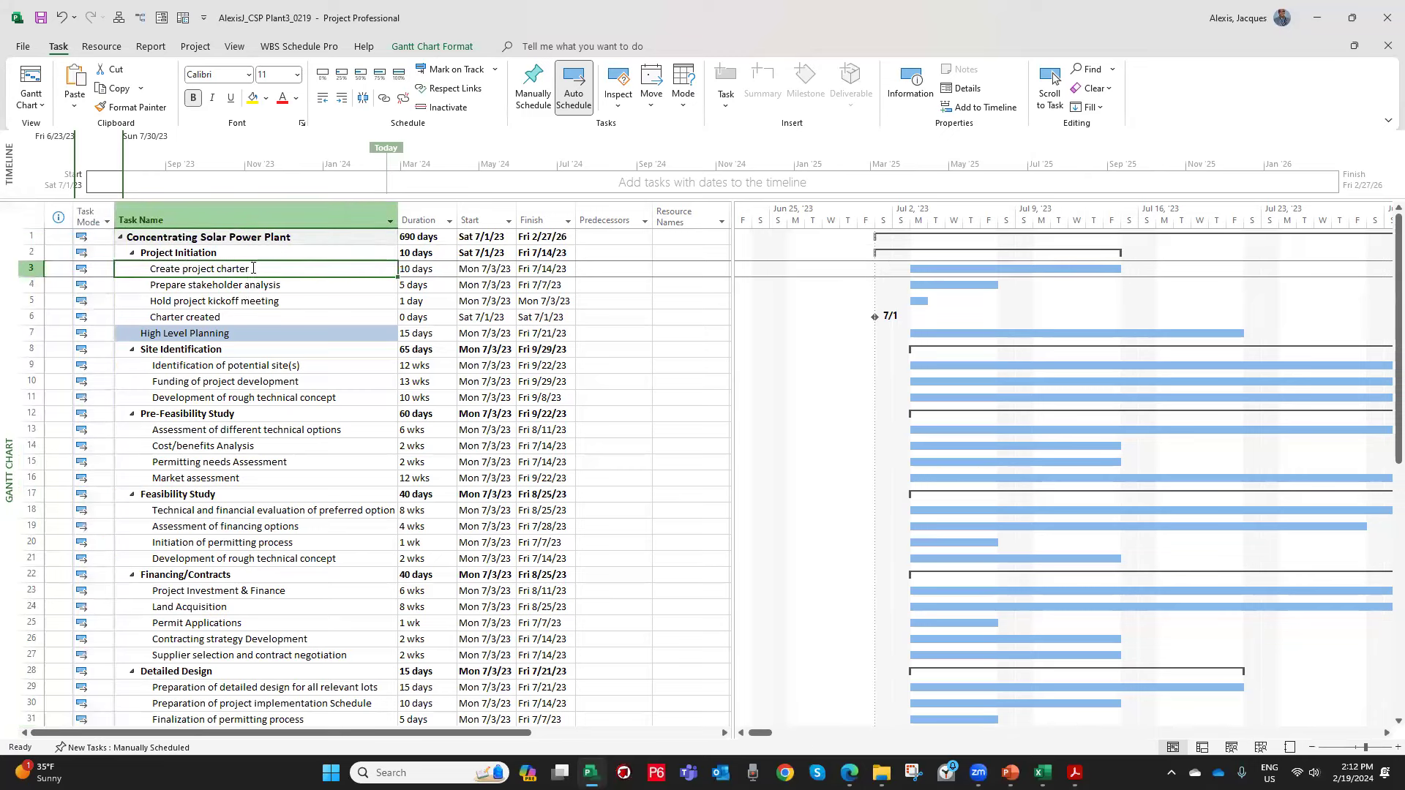
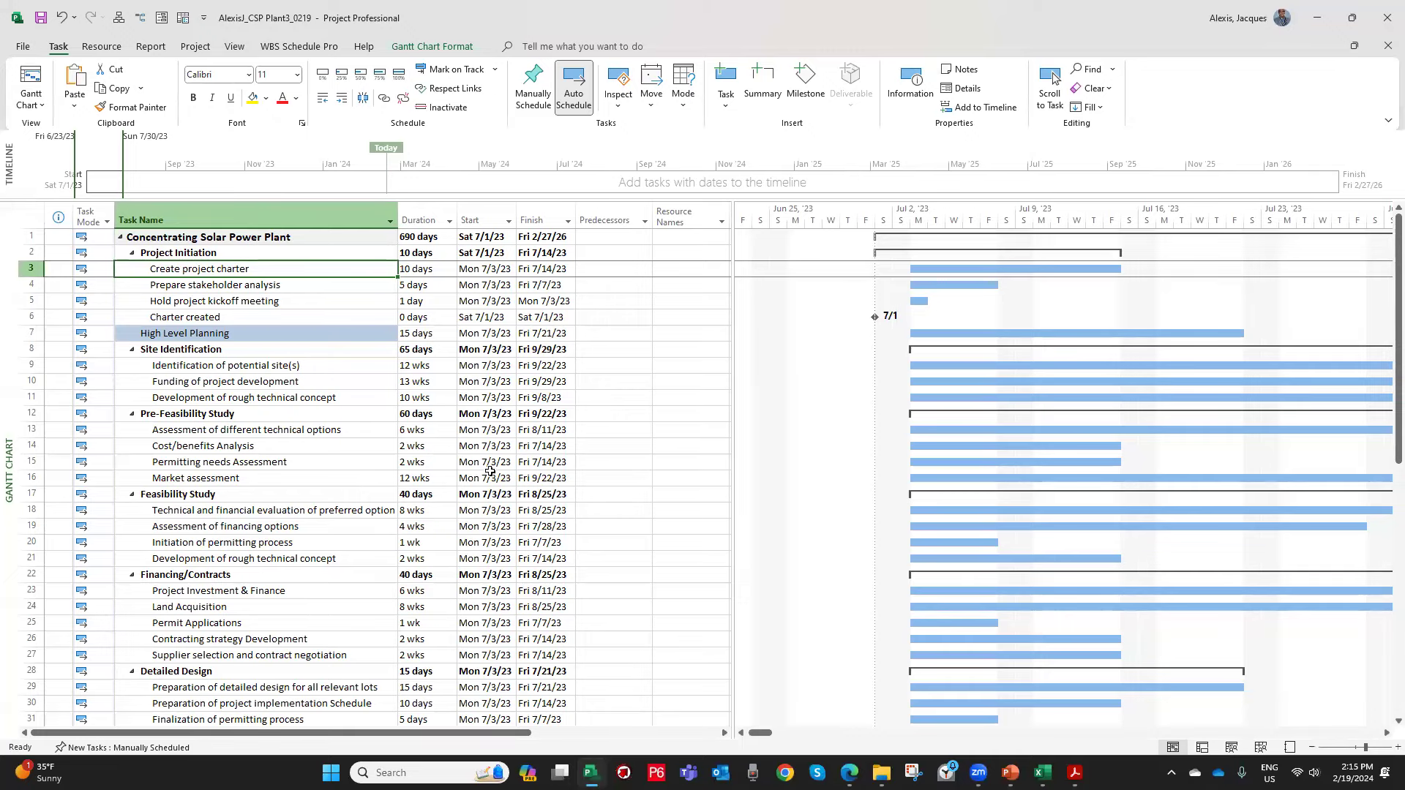
# Widen the Predecessors column of the task table slightly.
pyautogui.scroll(-1, 500, 459)
pyautogui.scroll(-14, 502, 455)
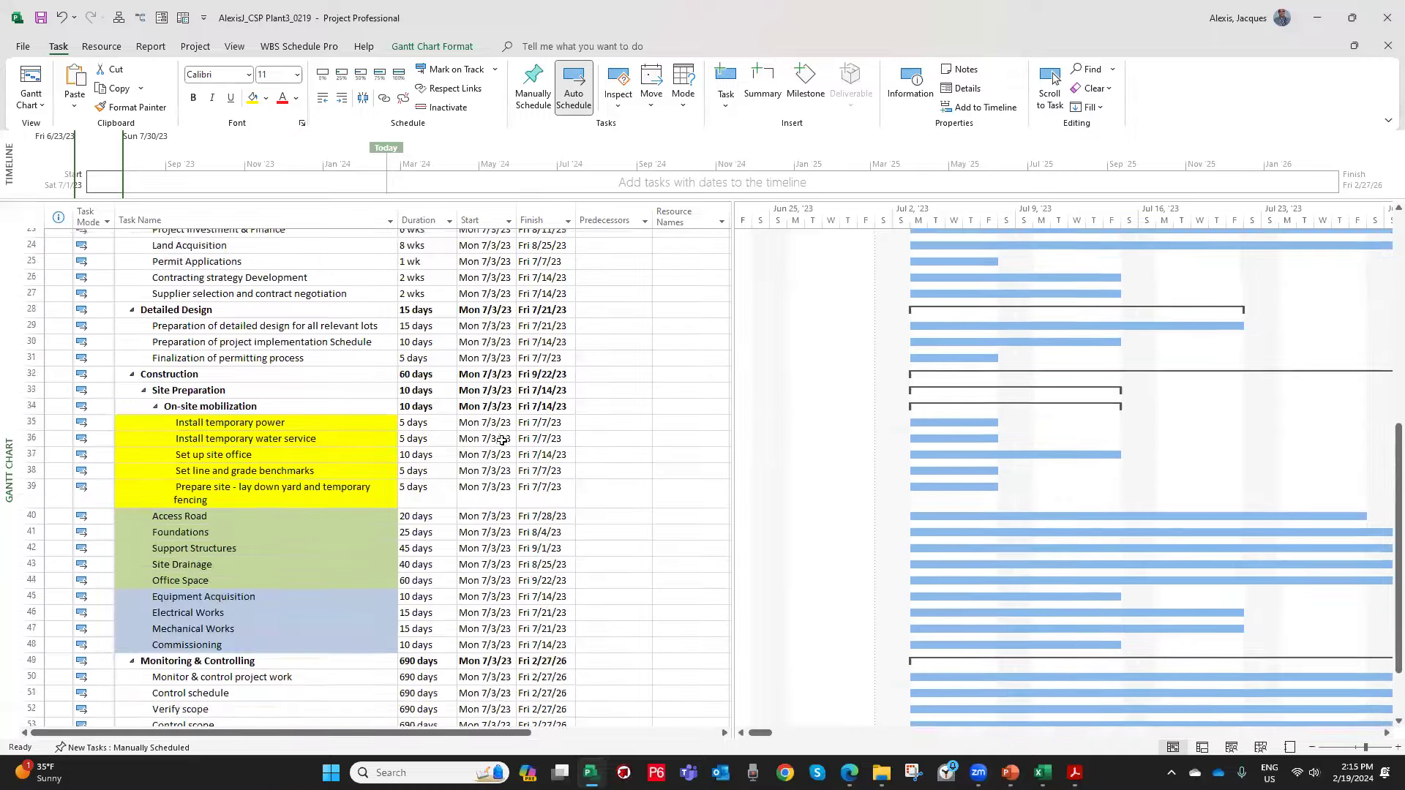
pyautogui.scroll(15, 502, 438)
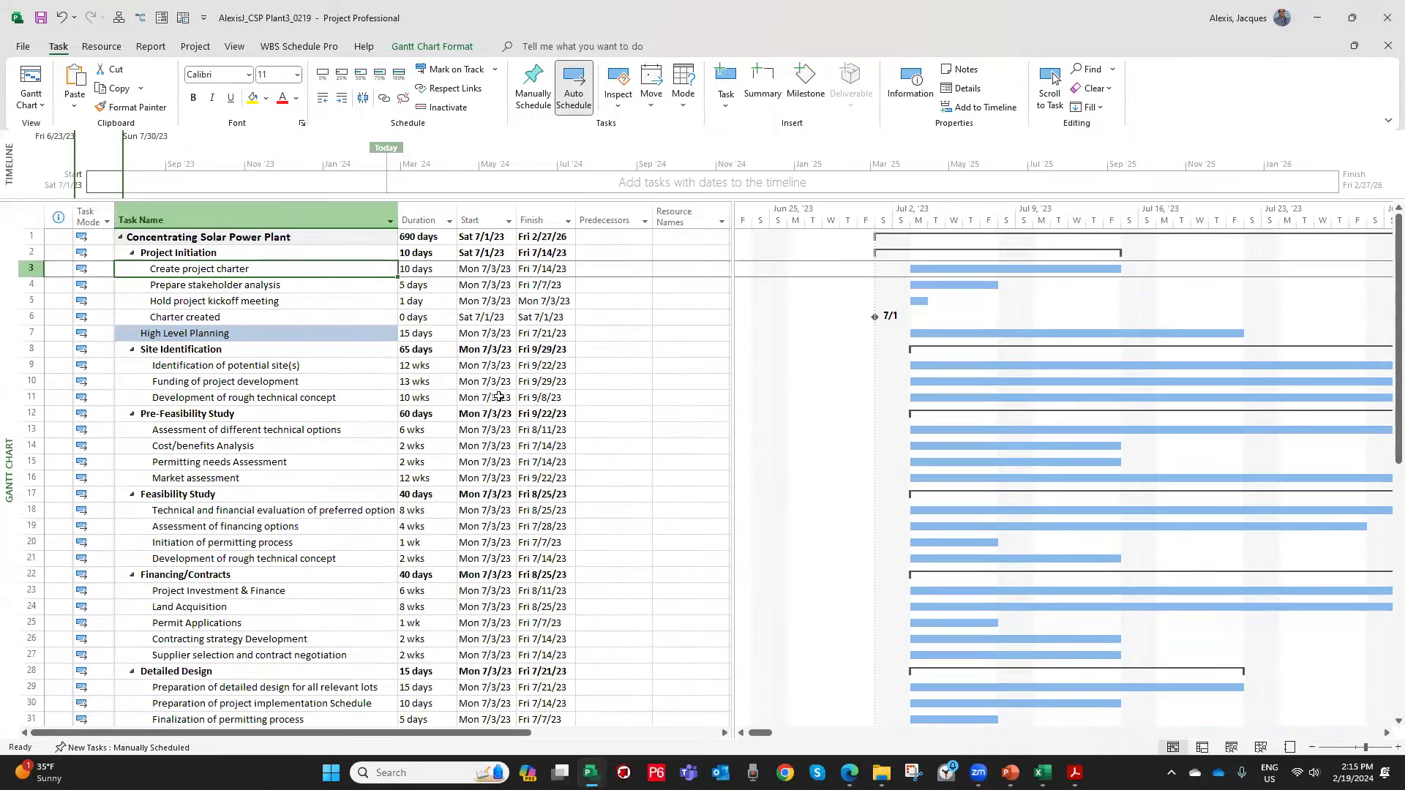
pyautogui.moveTo(650, 212)
pyautogui.mouseDown()
pyautogui.moveTo(687, 214)
pyautogui.moveTo(670, 213)
pyautogui.mouseUp()
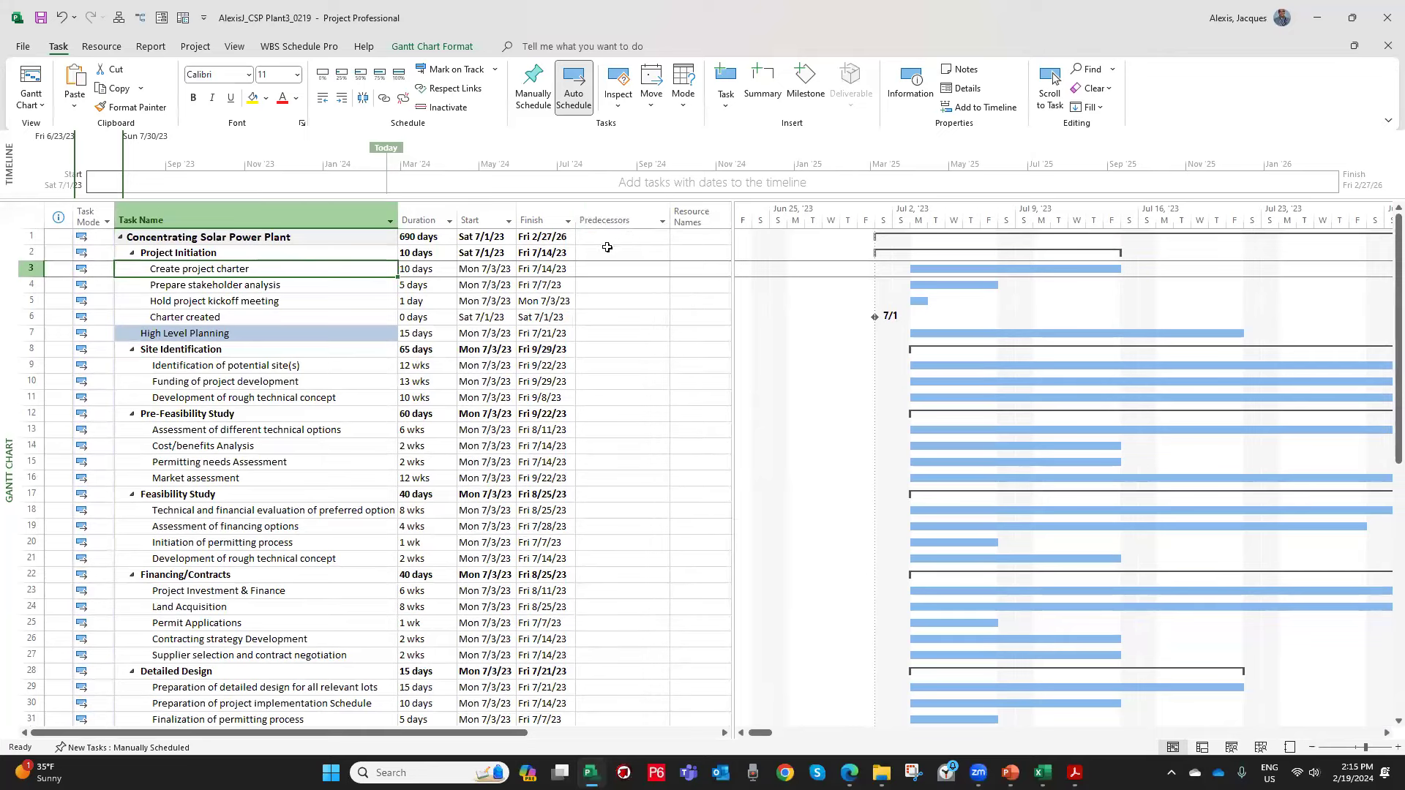
pyautogui.moveTo(669, 211); pyautogui.dragTo(661, 209)
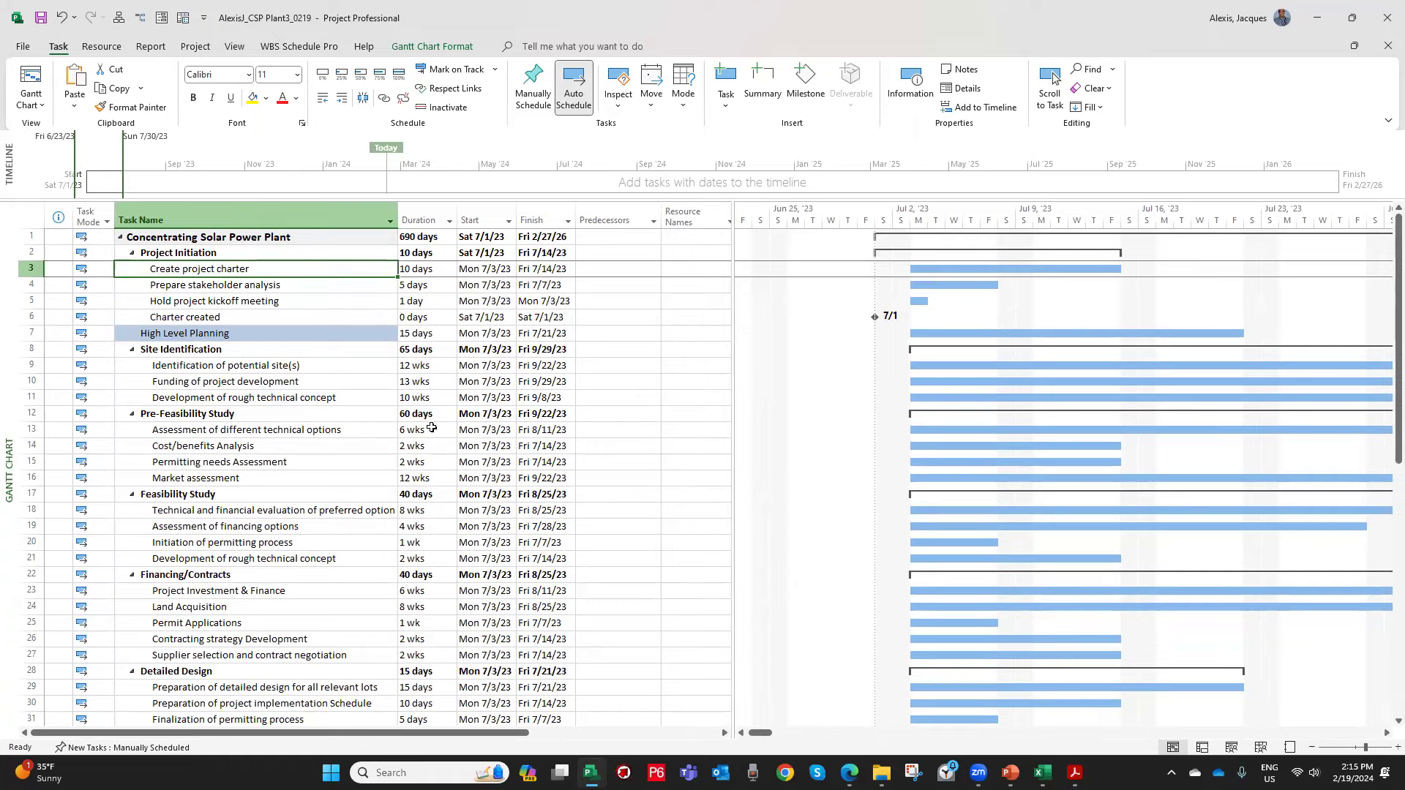
# Switch to the Excel data file and examine how the Pred values refer to task rows, starting with Prepare stakeholder analysis.
pyautogui.scroll(-6, 449, 457)
pyautogui.scroll(-6, 449, 456)
pyautogui.scroll(12, 461, 453)
pyautogui.hotkey('alt', 'Tab')
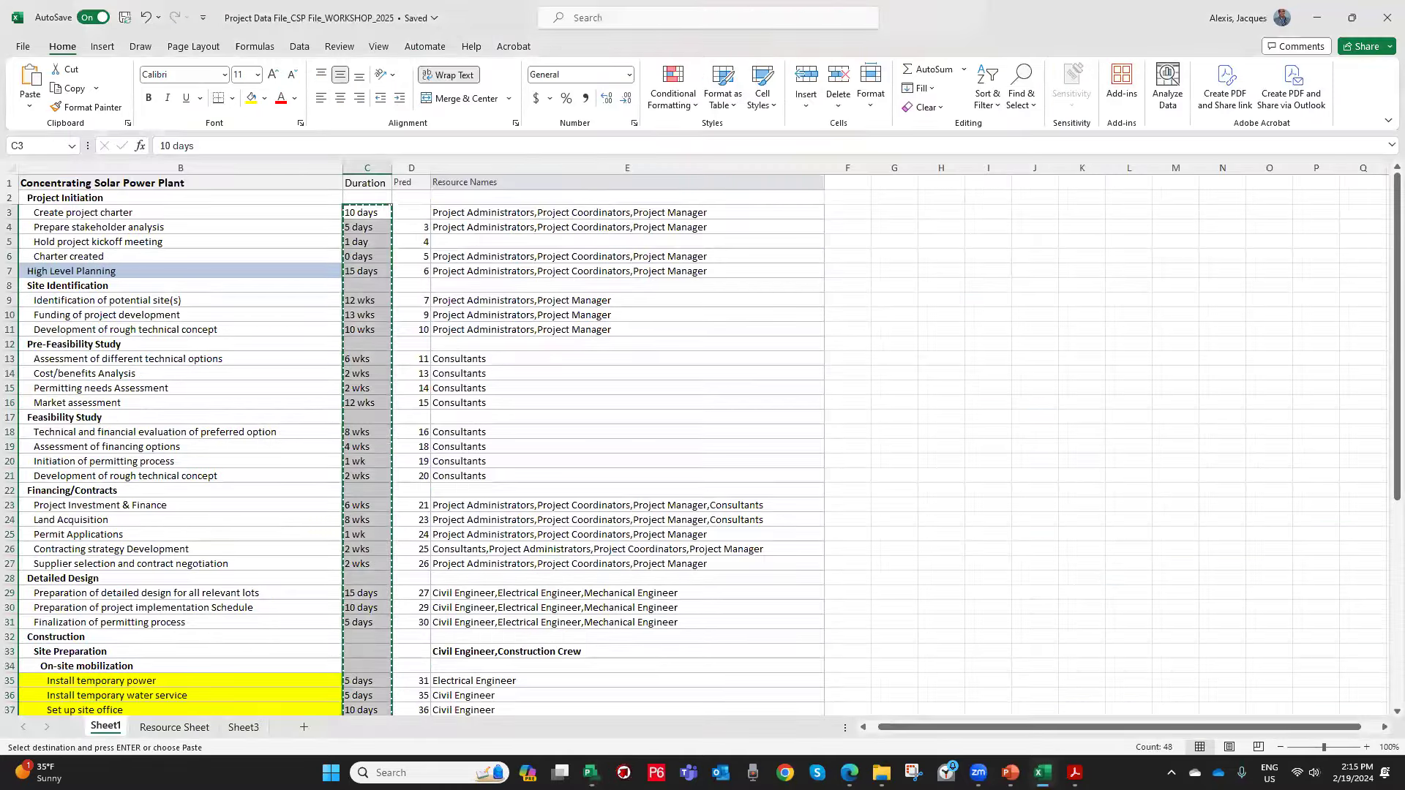
pyautogui.click(418, 229)
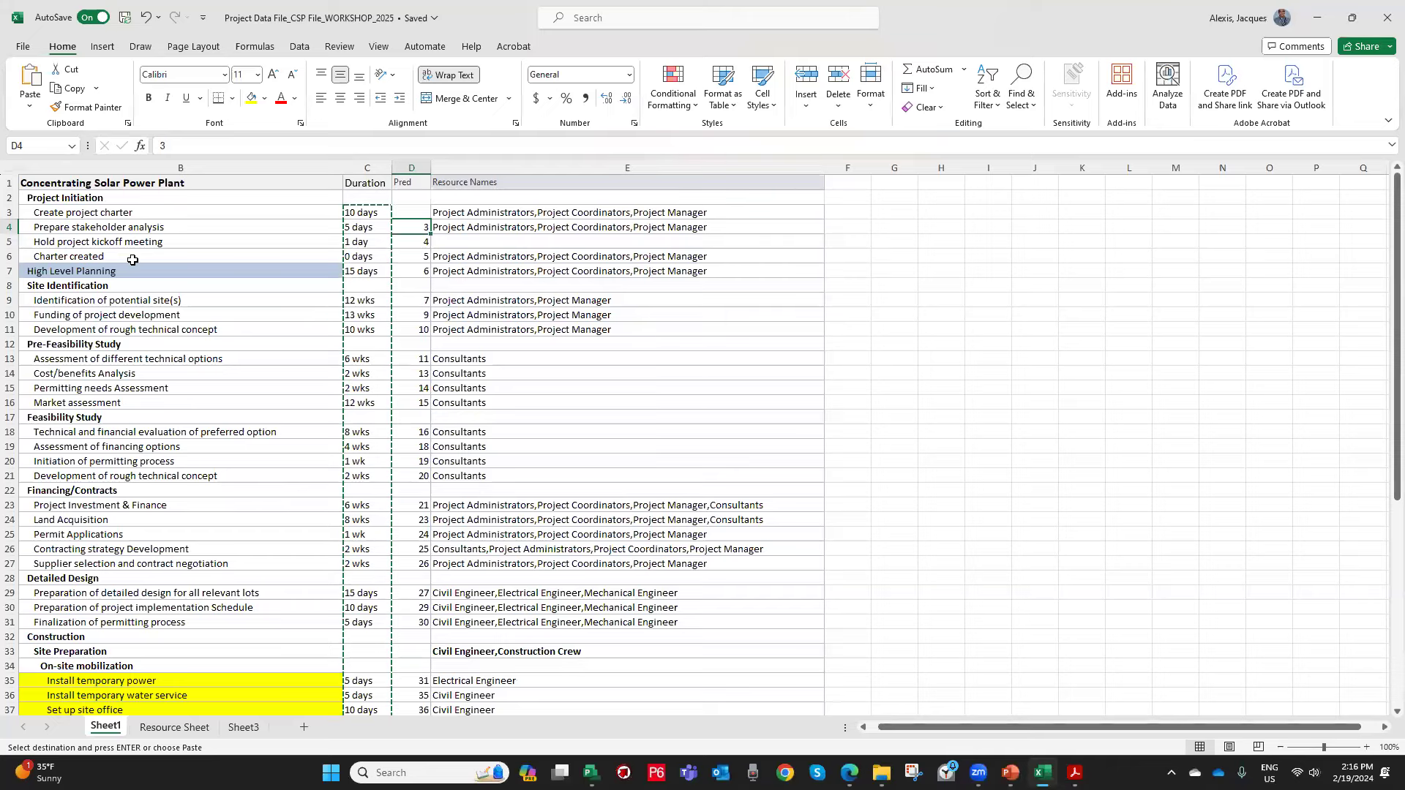
pyautogui.click(143, 222)
pyautogui.click(147, 216)
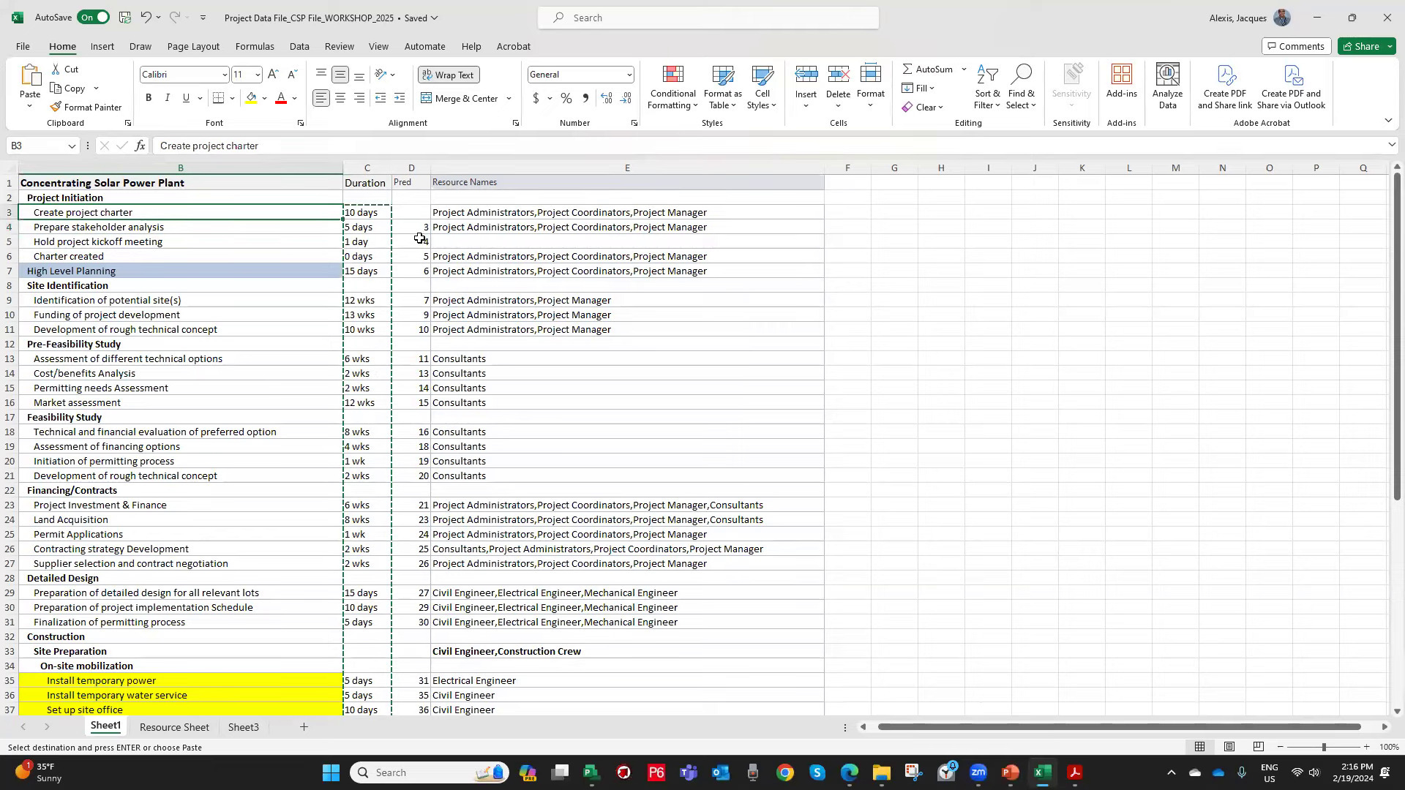
pyautogui.moveTo(416, 228)
pyautogui.mouseDown()
pyautogui.moveTo(134, 231)
pyautogui.moveTo(136, 243)
pyautogui.moveTo(446, 228)
pyautogui.moveTo(422, 224)
pyautogui.mouseUp()
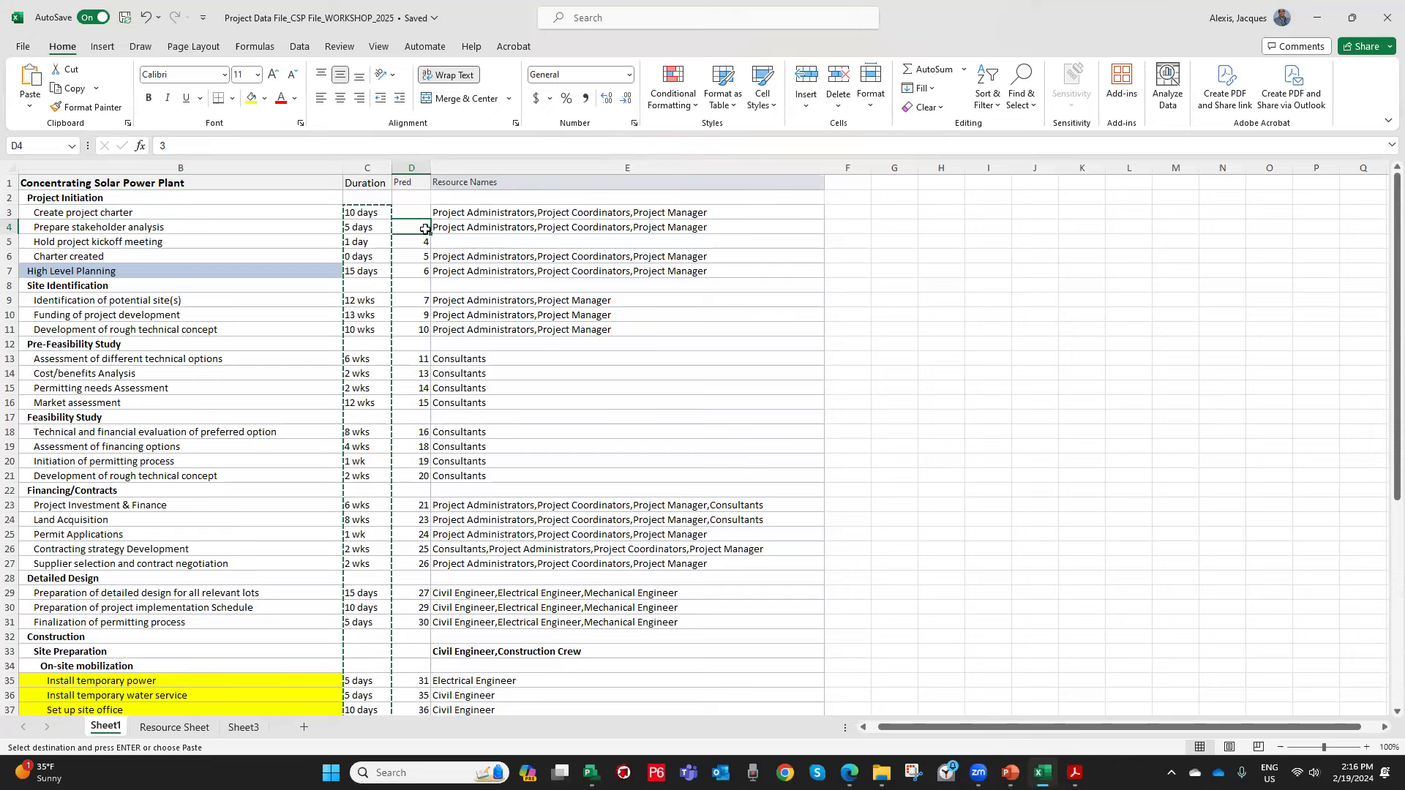
# Copy the Pred values in D4:D60 of Sheet1, from Prepare stakeholder analysis to Project Complete.
pyautogui.moveTo(413, 222)
pyautogui.mouseDown()
pyautogui.moveTo(420, 373)
pyautogui.moveTo(421, 229)
pyautogui.mouseUp()
pyautogui.moveTo(416, 236); pyautogui.dragTo(416, 664)
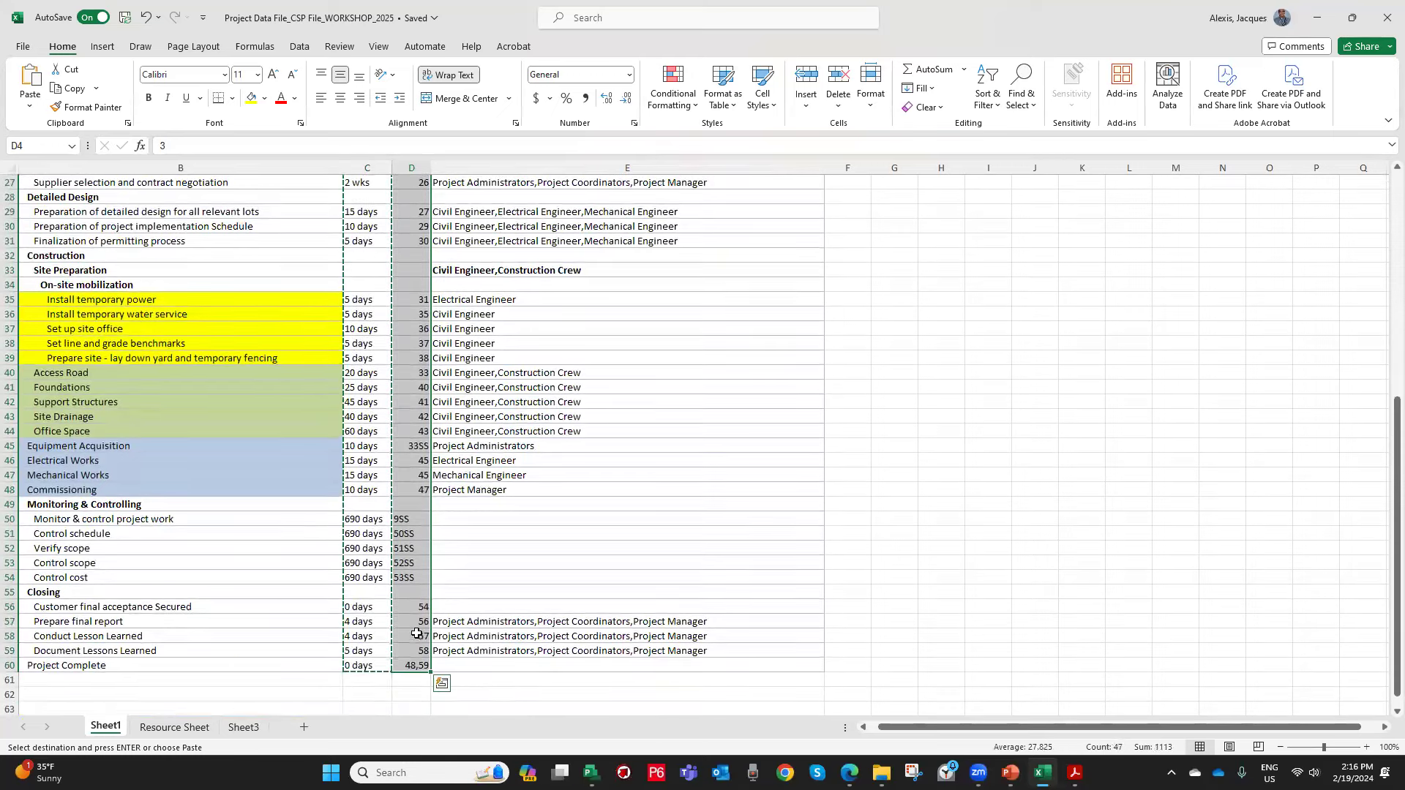
pyautogui.rightClick(416, 634)
pyautogui.click(486, 188)
pyautogui.scroll(9, 426, 405)
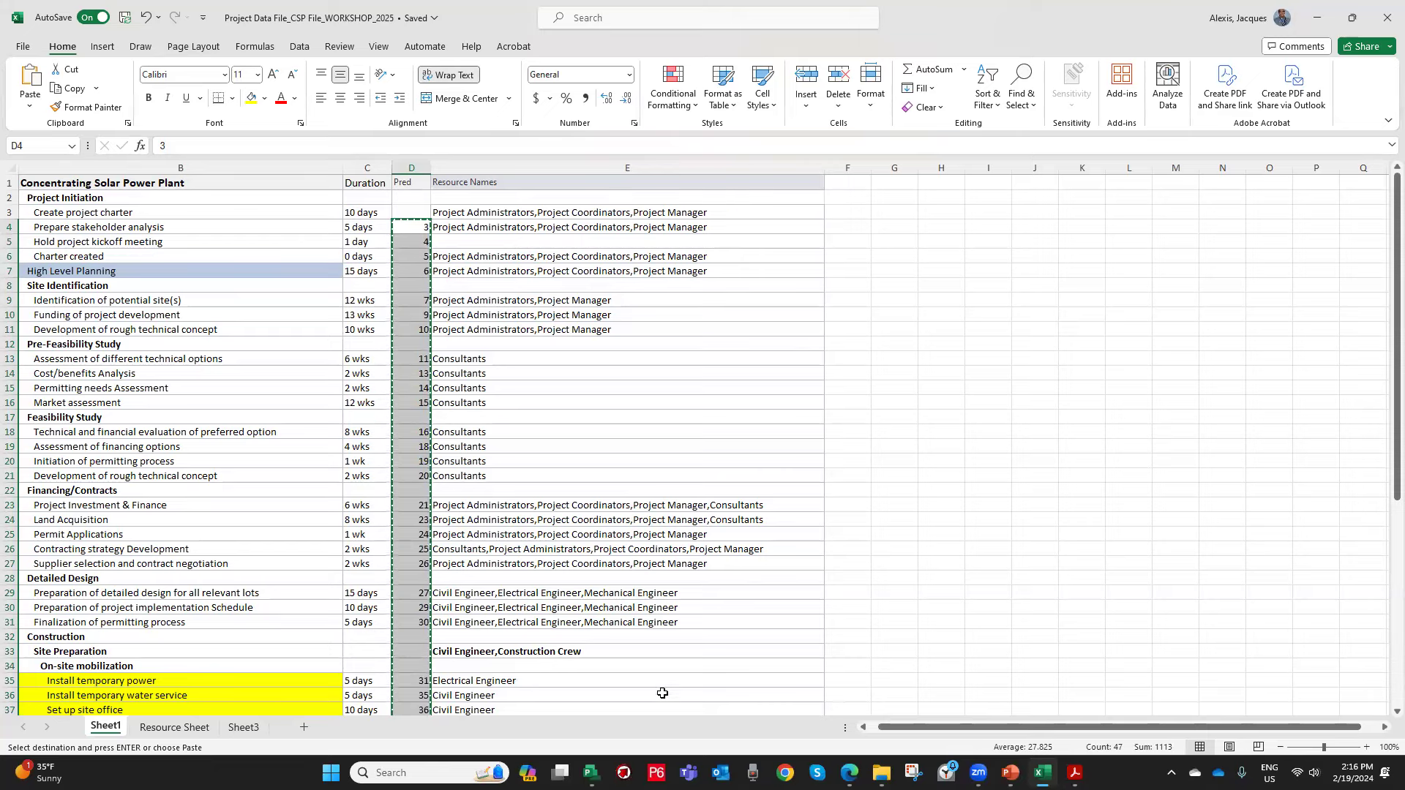
# Switch to the Project schedule and paste the copied values into the Predecessors column, starting at Prepare stakeholder analysis.
pyautogui.click(591, 772)
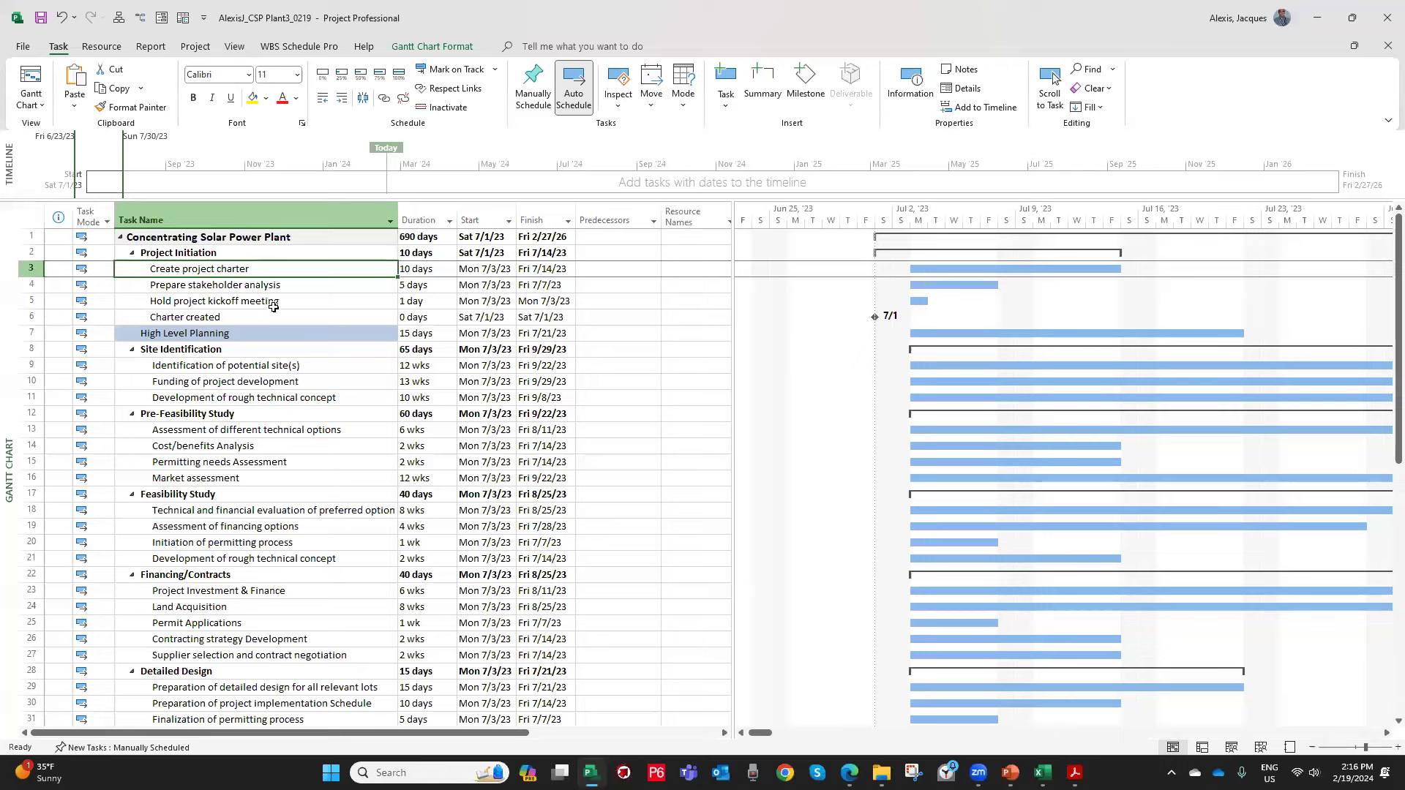
pyautogui.click(619, 287)
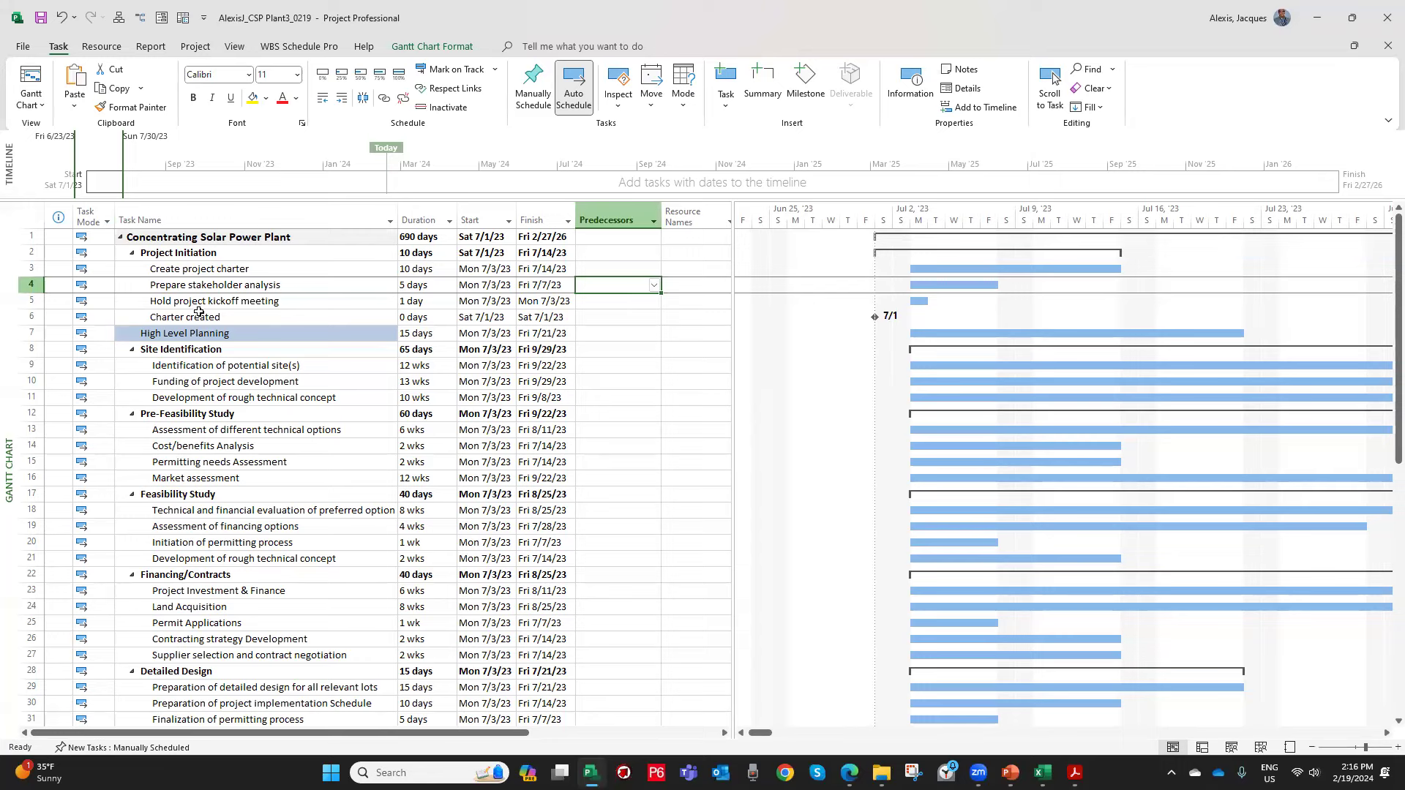
pyautogui.rightClick(603, 285)
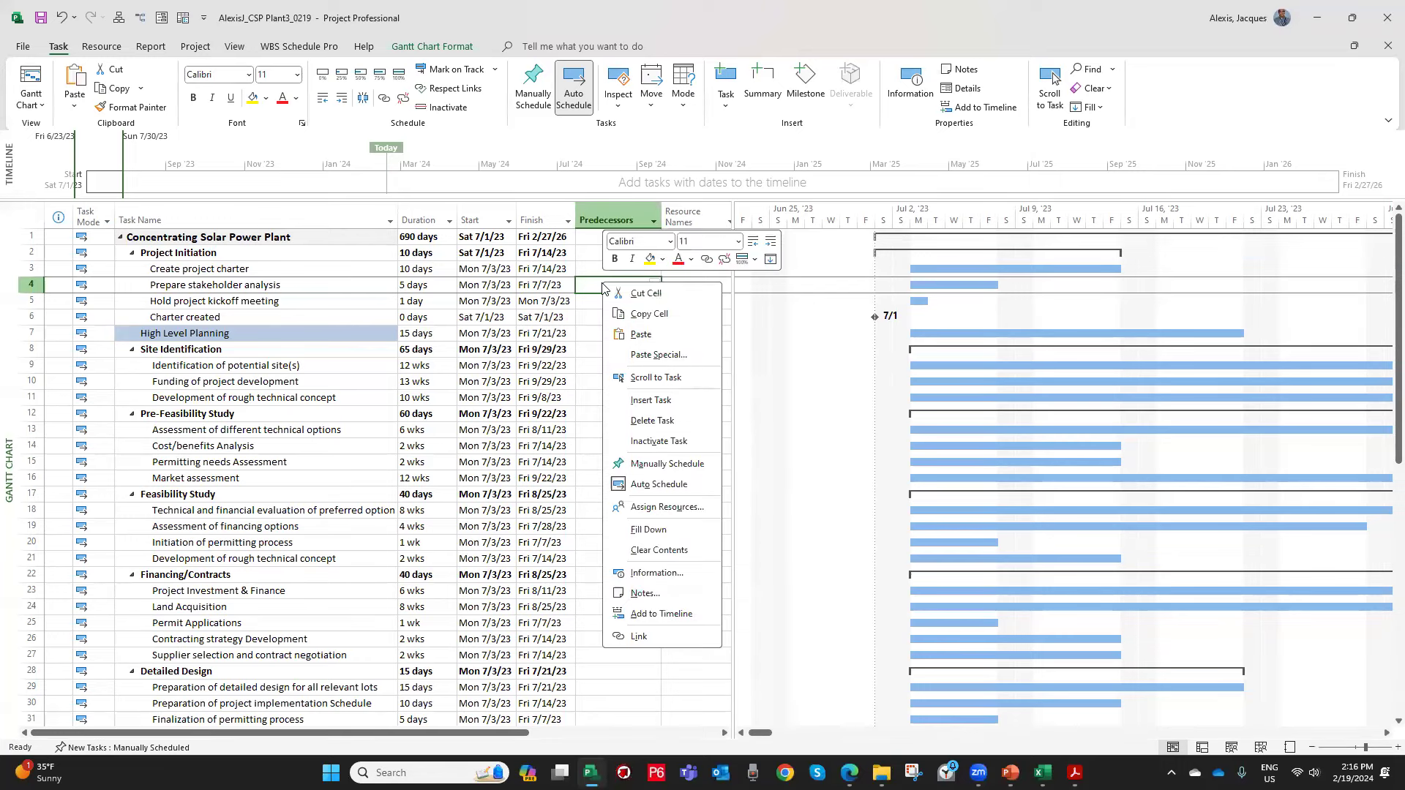
pyautogui.click(641, 333)
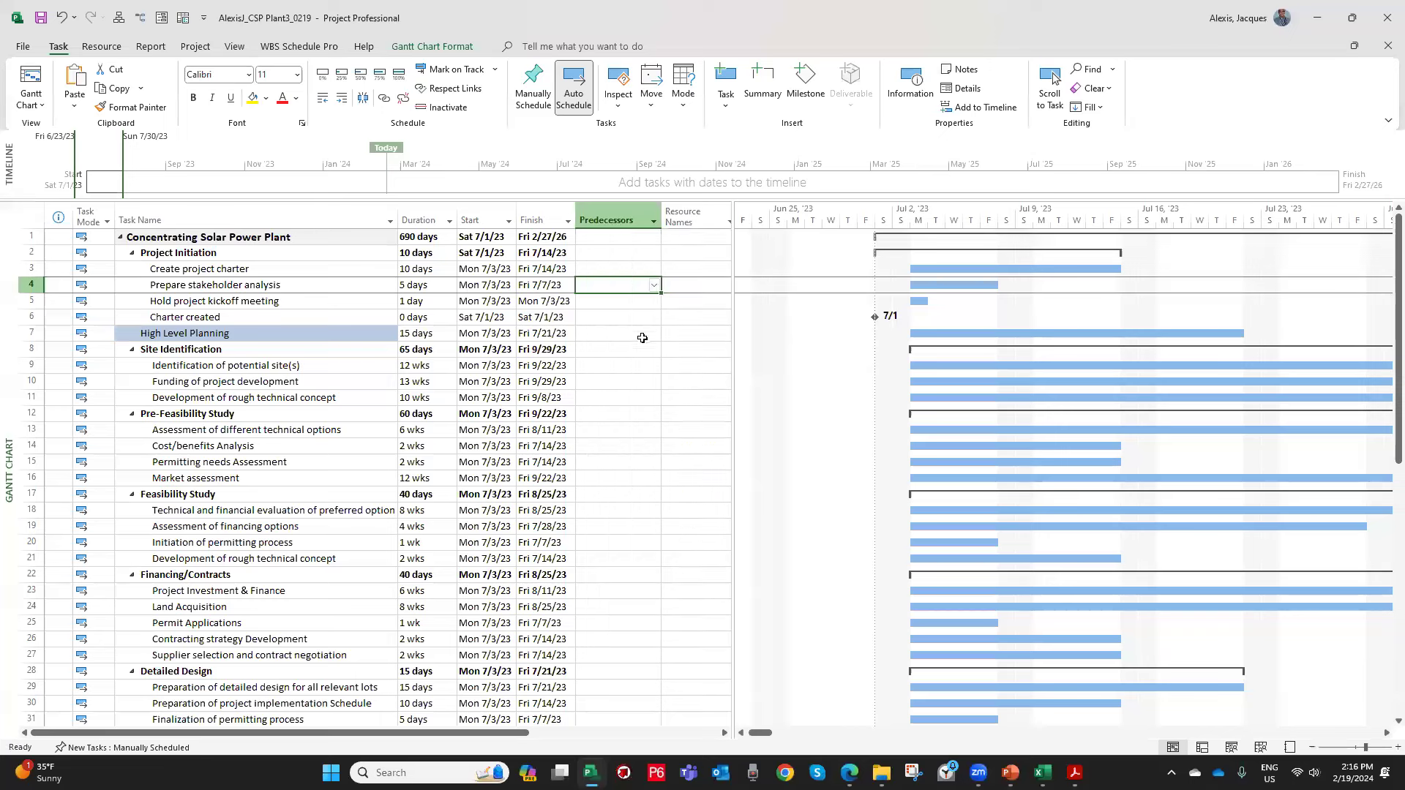
pyautogui.click(617, 362)
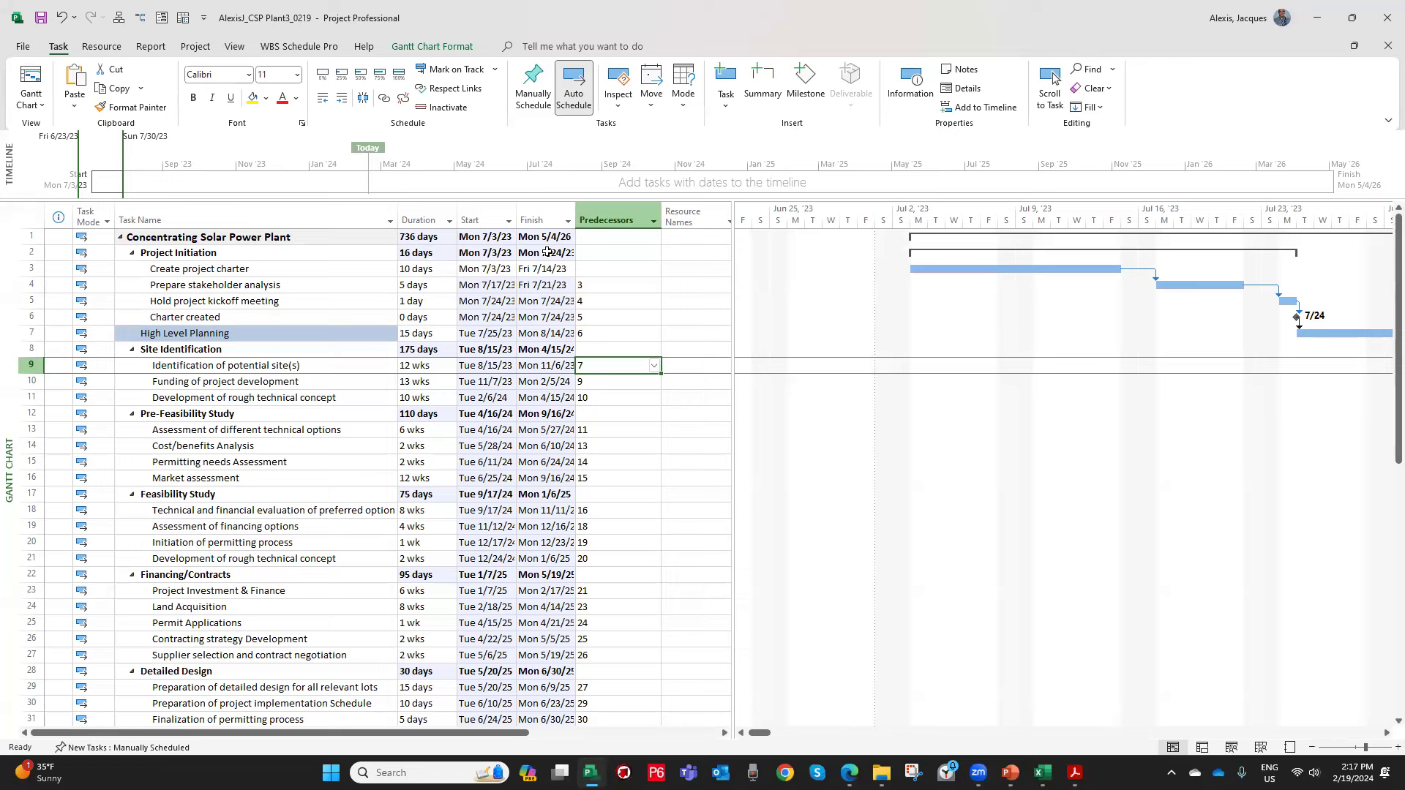
# Widen the Finish column so its dates are fully readable and narrow the Predecessors column.
pyautogui.moveTo(575, 217); pyautogui.dragTo(588, 217)
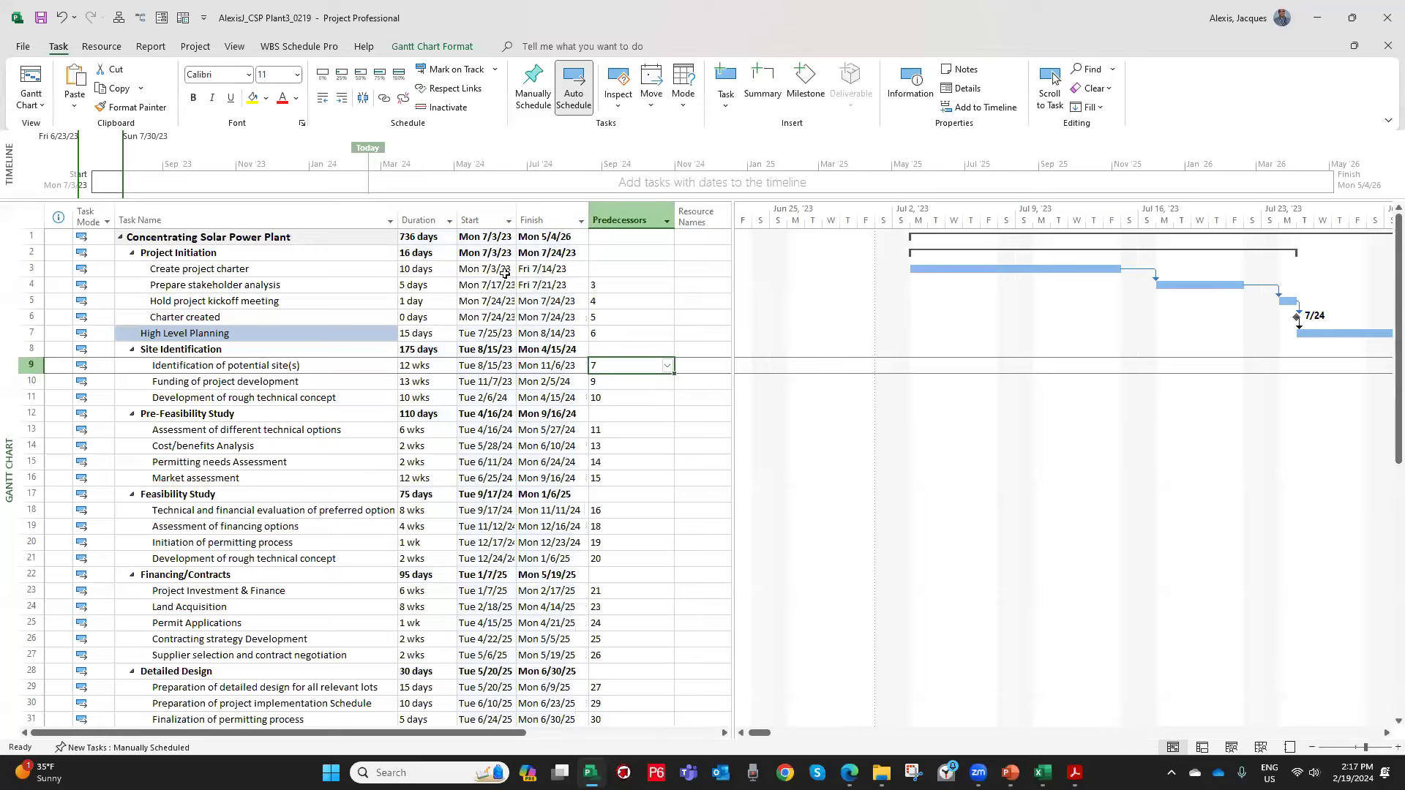
pyautogui.moveTo(672, 215); pyautogui.dragTo(652, 215)
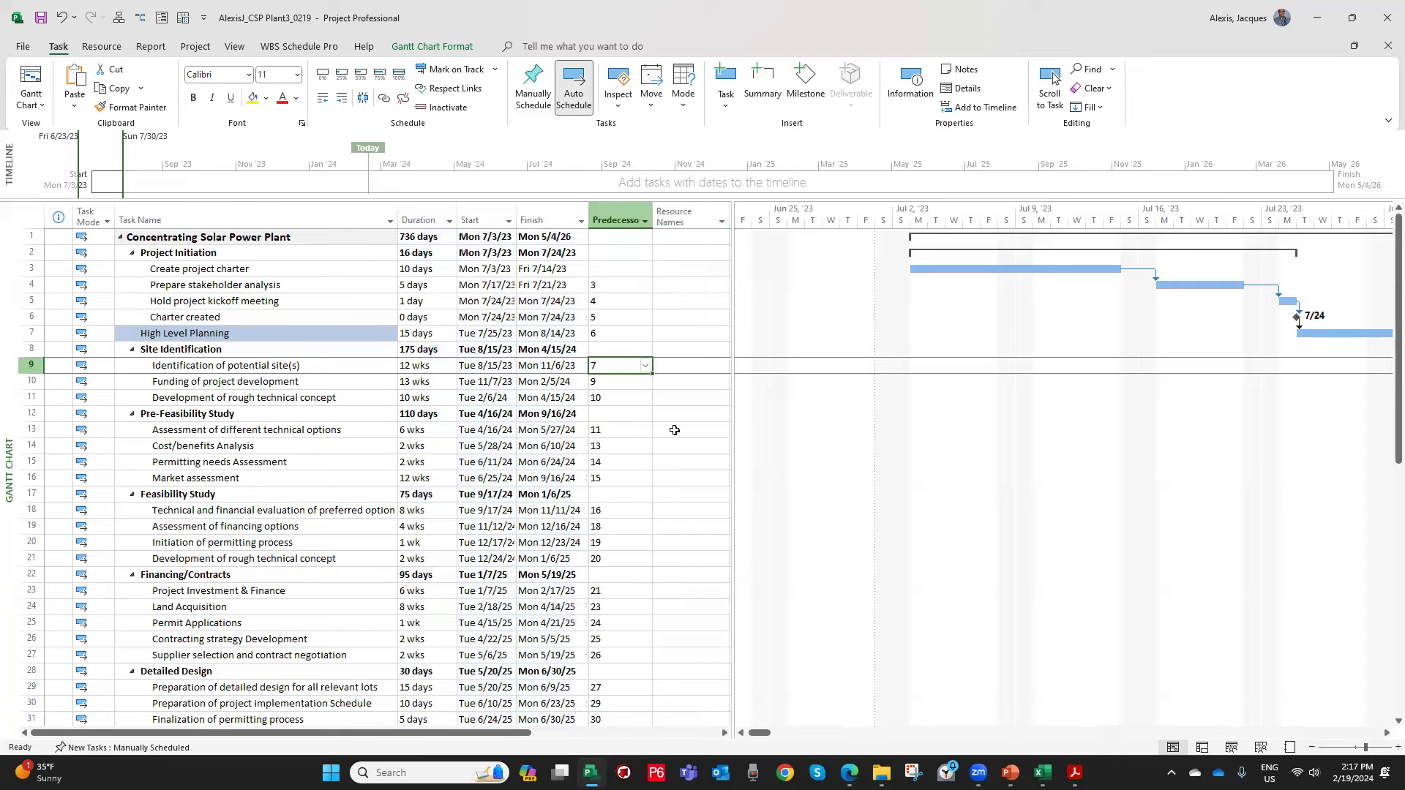
pyautogui.click(249, 463)
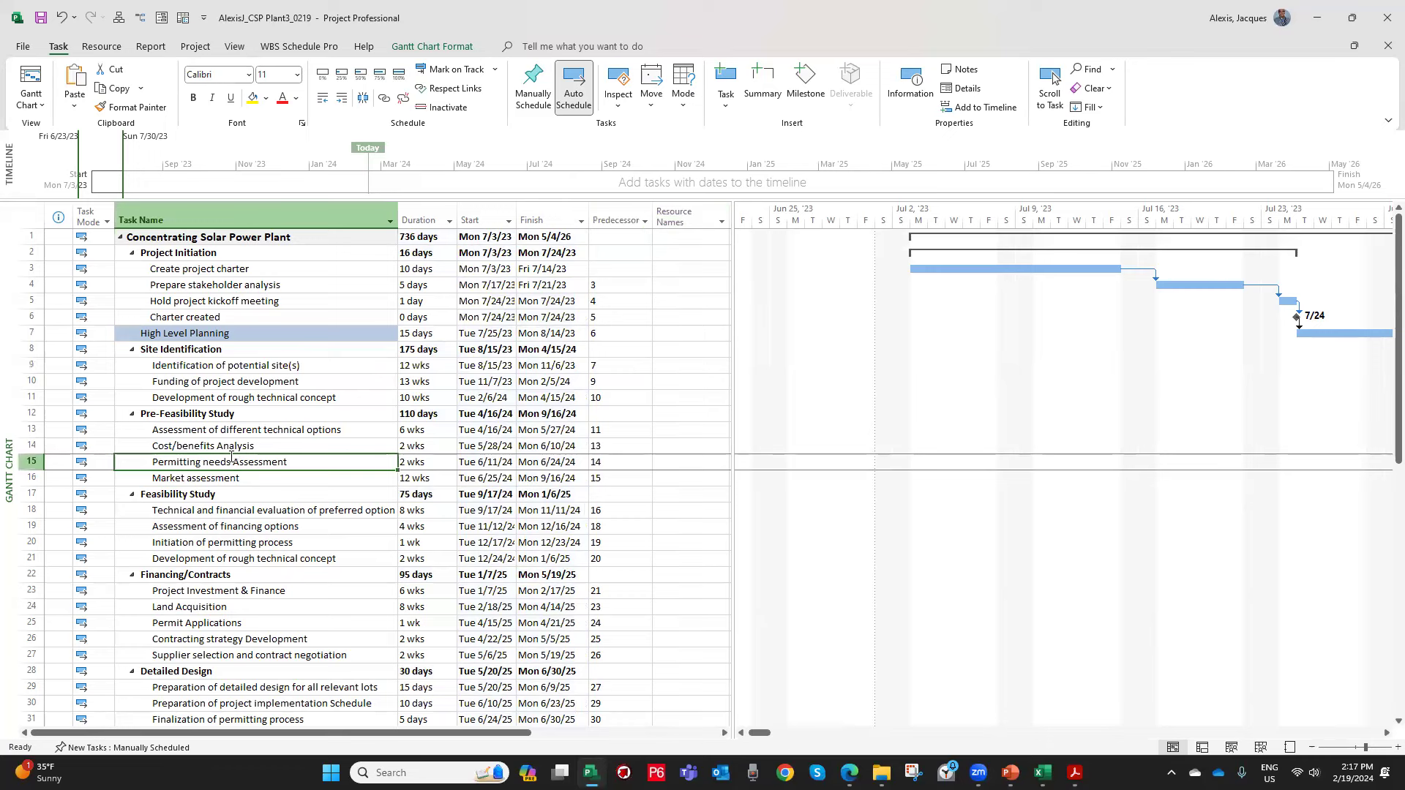
# Fit the entire project in the Gantt chart and review the linked task bars down to Project Complete.
pyautogui.click(192, 45)
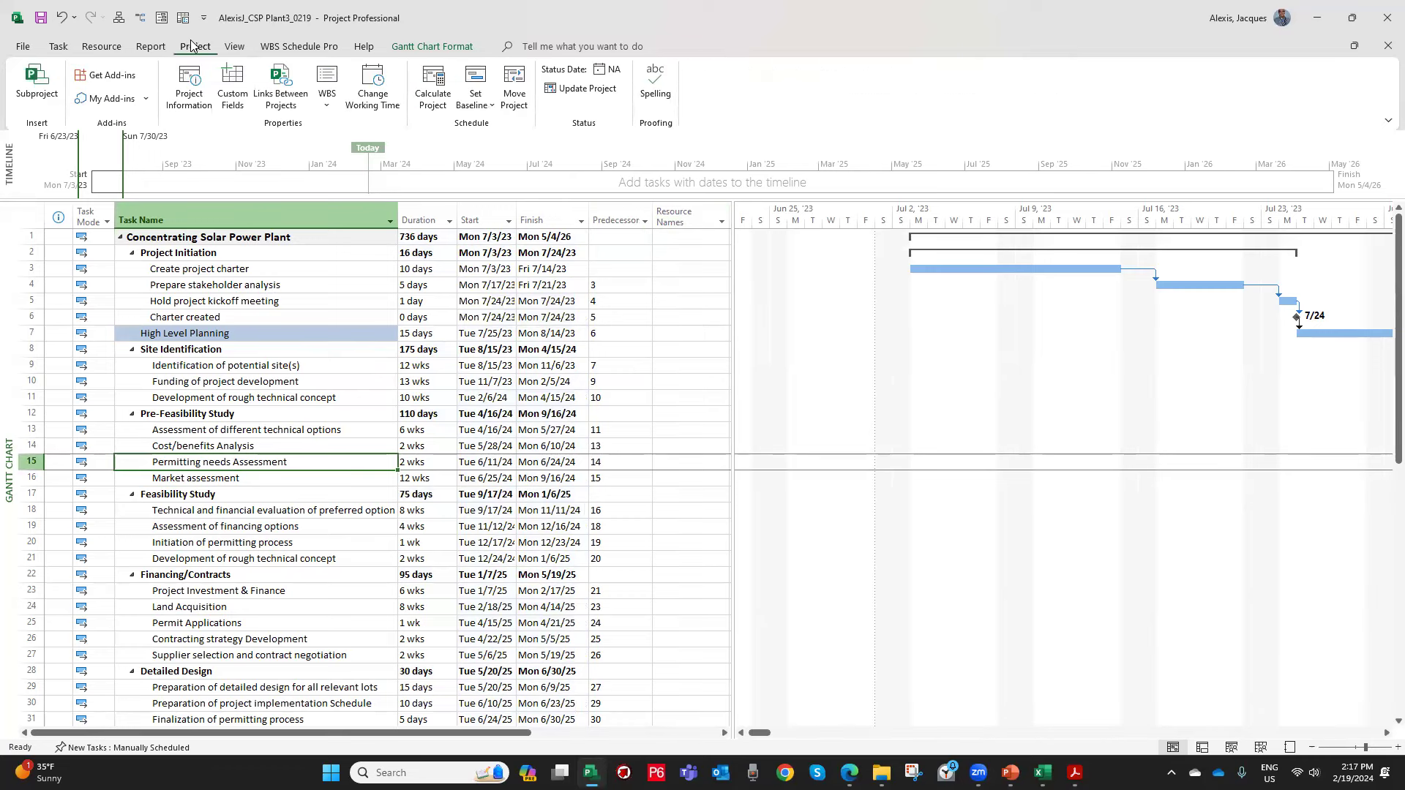
pyautogui.click(58, 47)
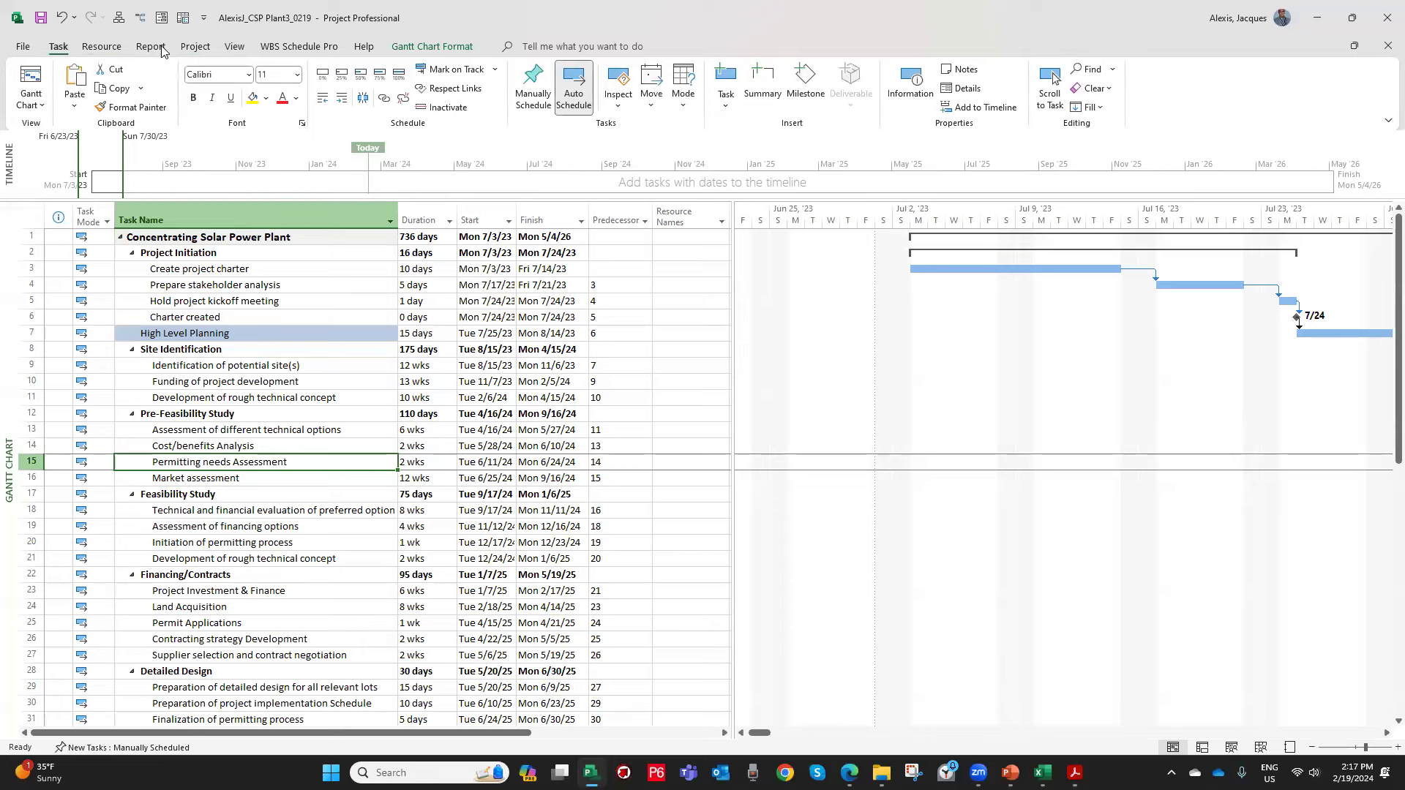
pyautogui.click(236, 46)
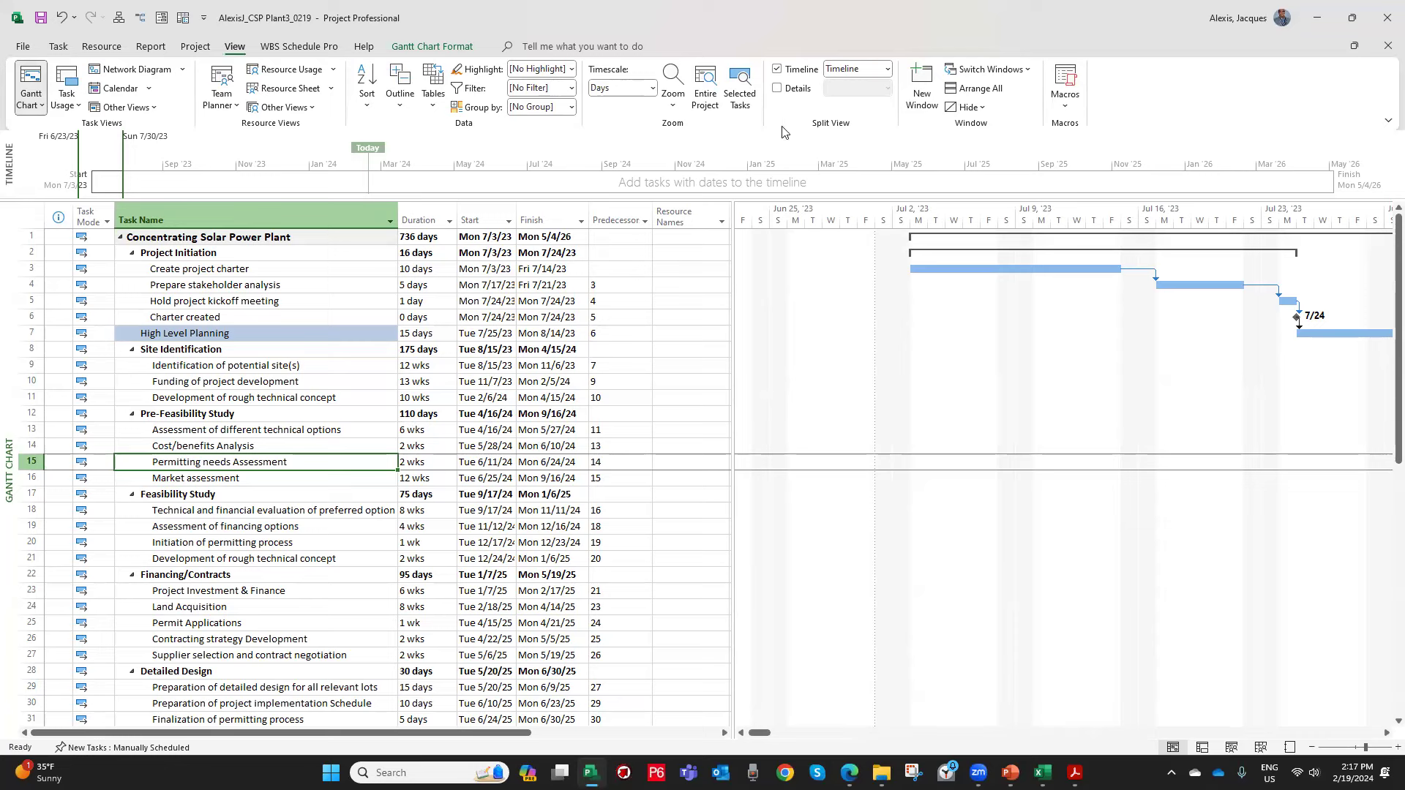
pyautogui.click(704, 82)
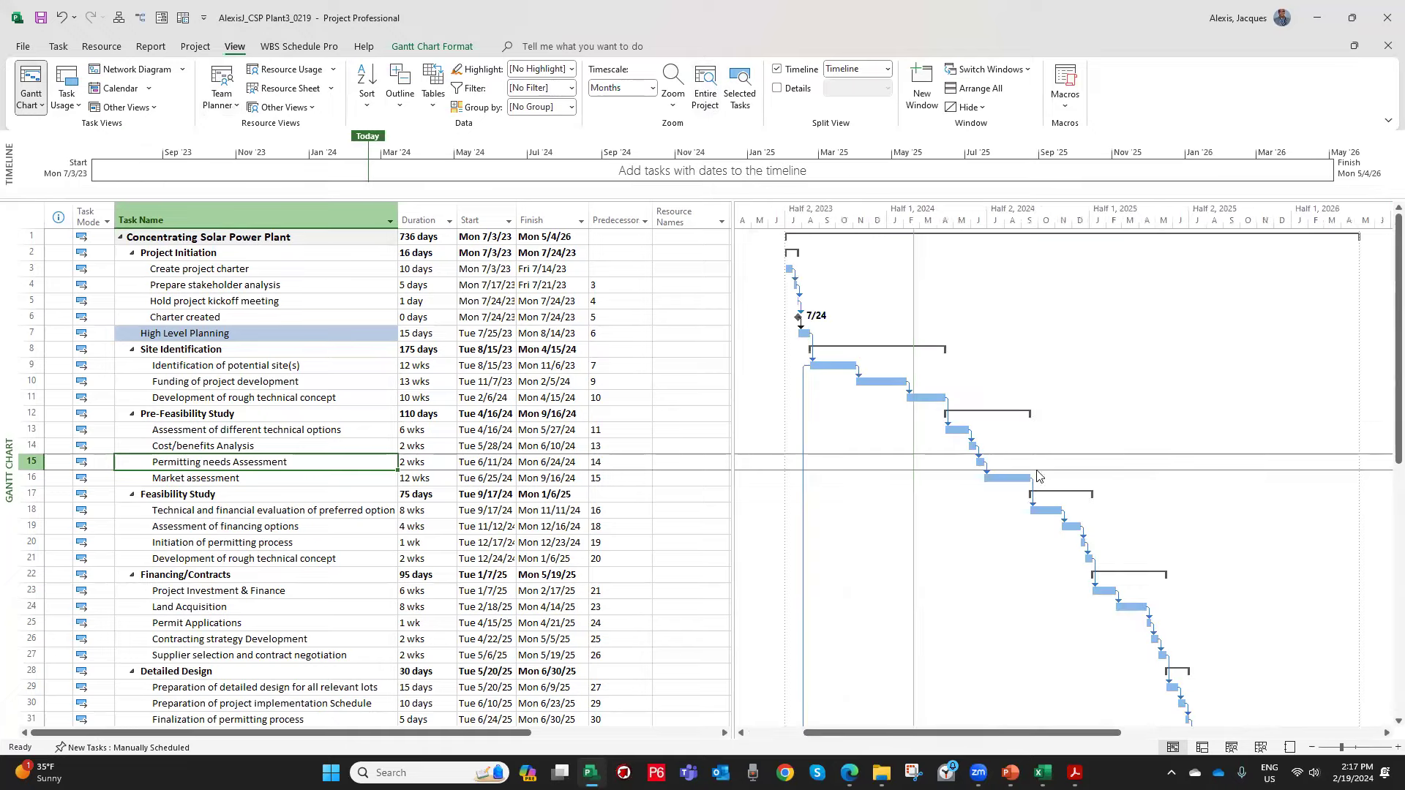
pyautogui.scroll(-8, 1021, 426)
pyautogui.scroll(-6, 1020, 427)
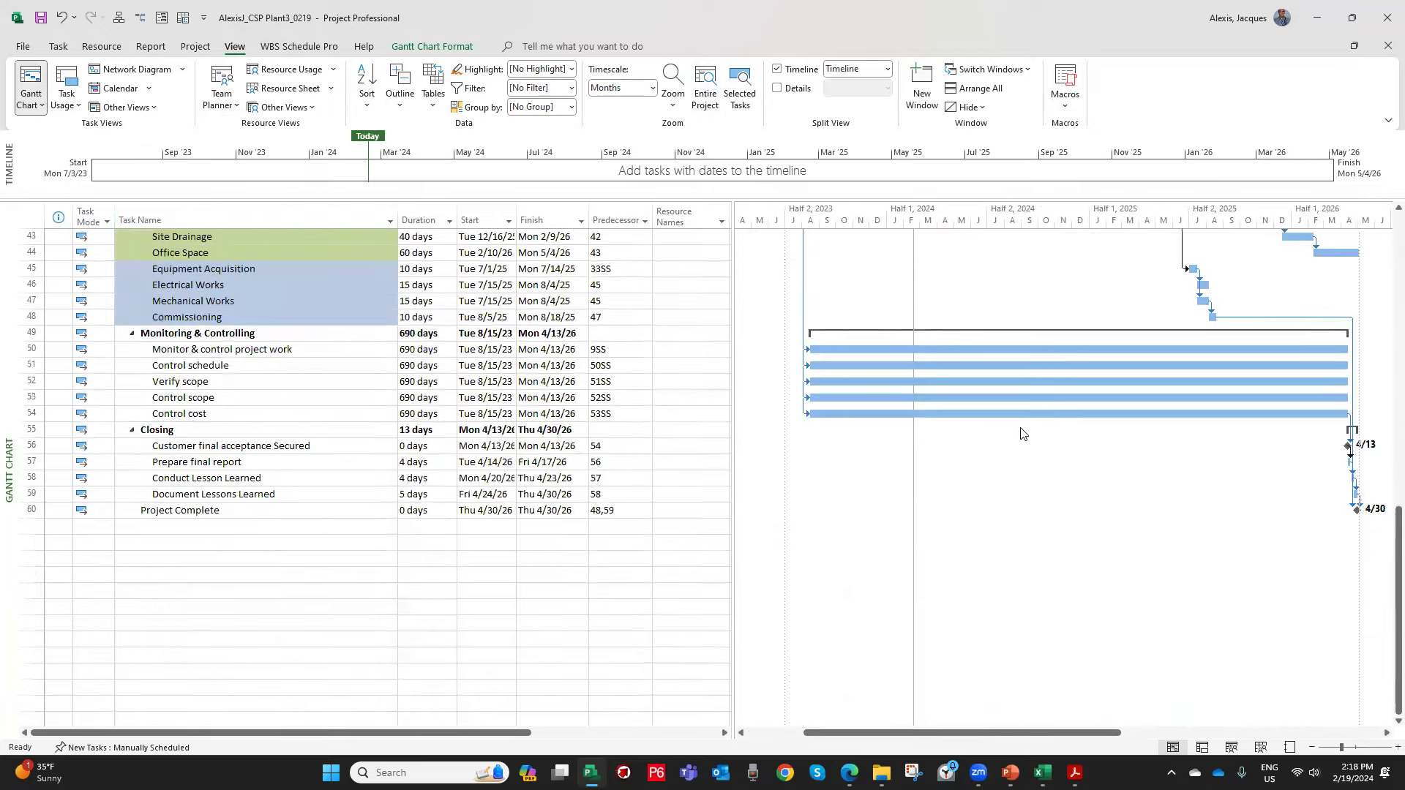
pyautogui.scroll(14, 1021, 433)
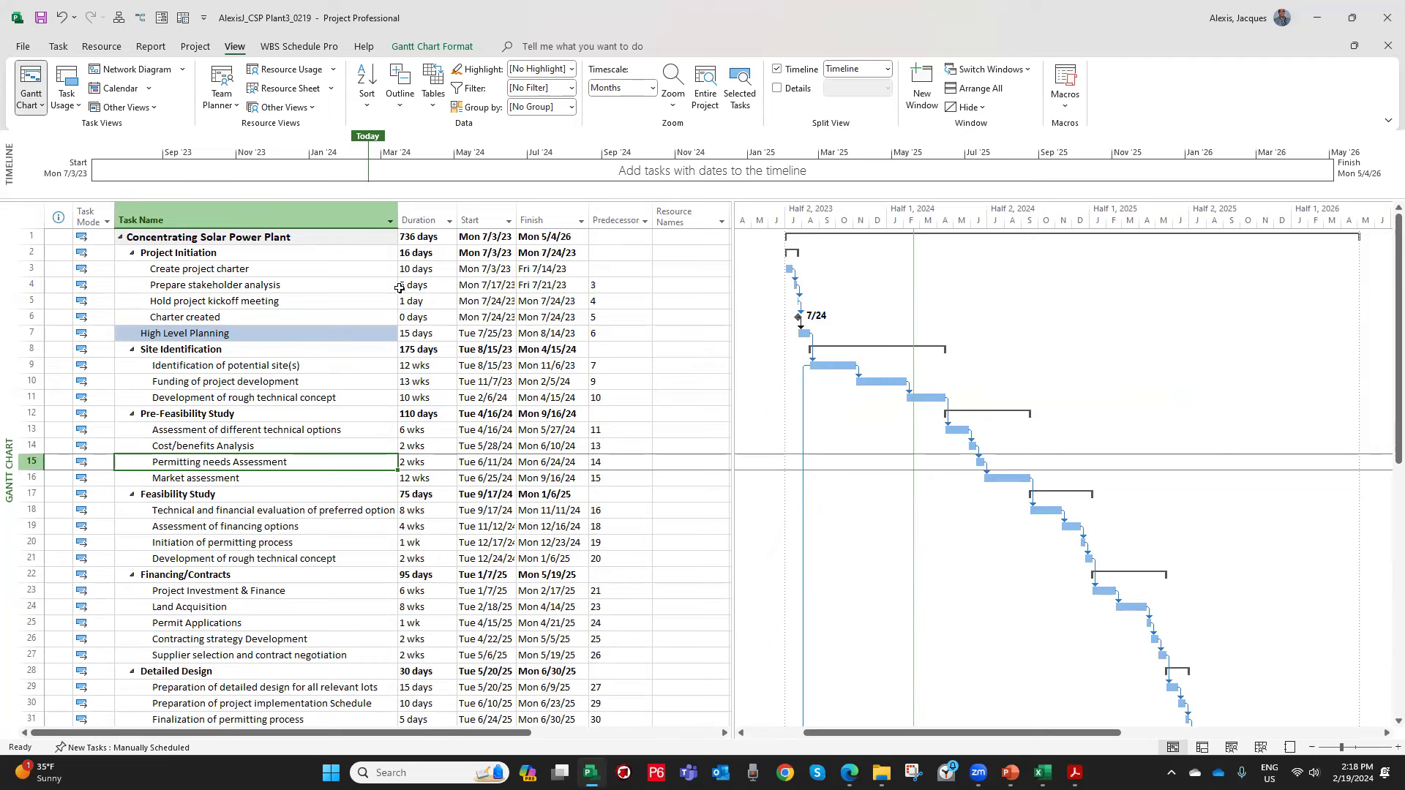
pyautogui.click(242, 287)
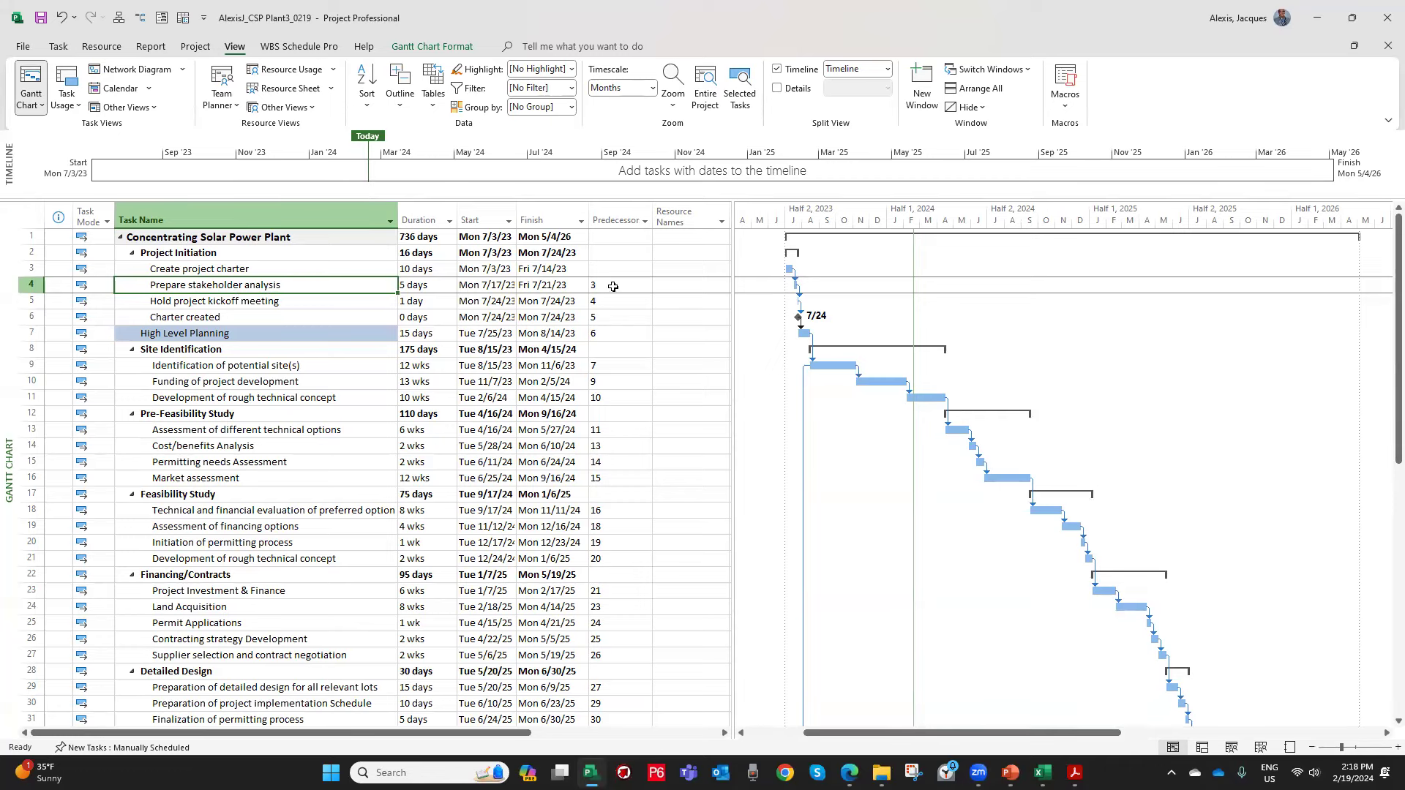
# Check the predecessor link types for Prepare stakeholder analysis in Task Information and keep Finish-to-Start (FS) from Create project charter.
pyautogui.doubleClick(304, 291)
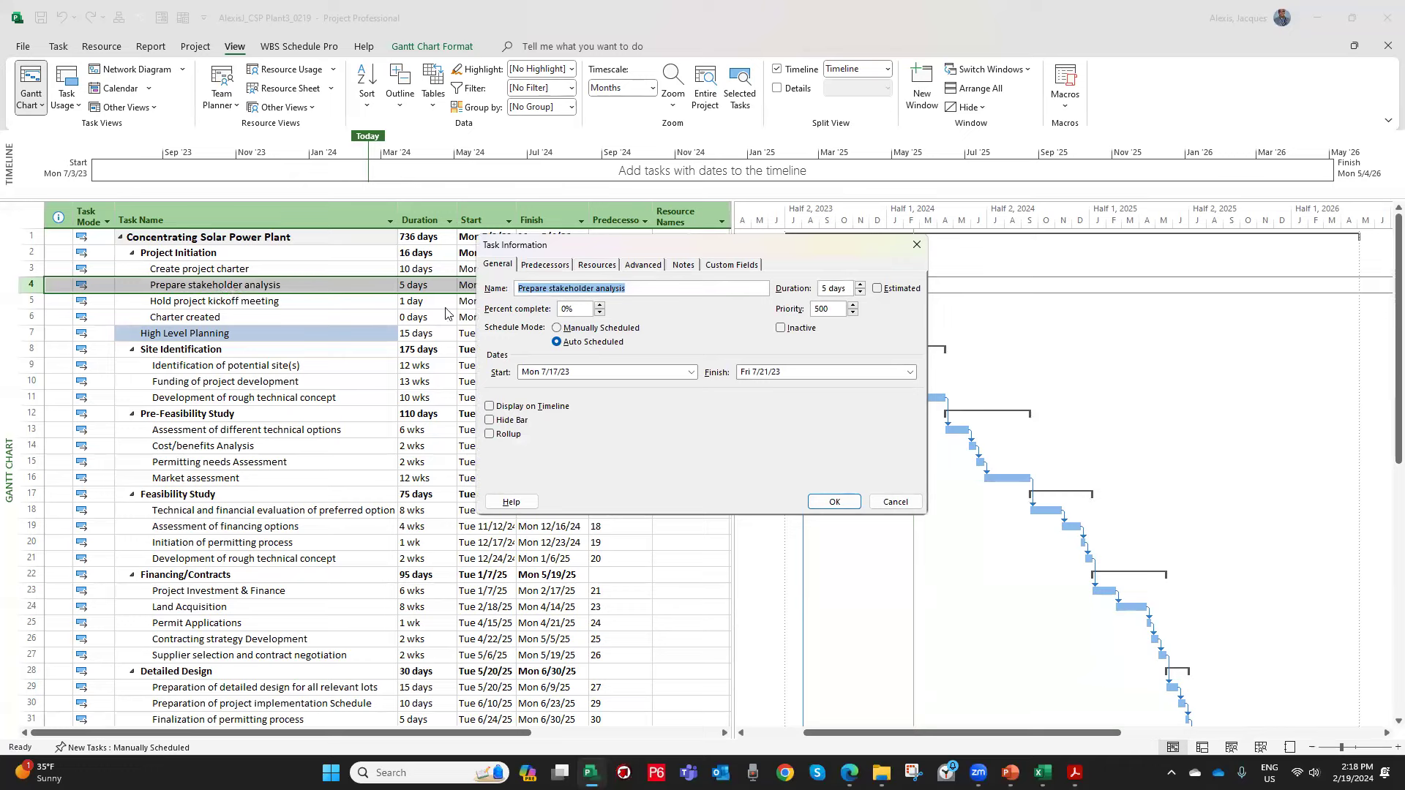
pyautogui.click(549, 268)
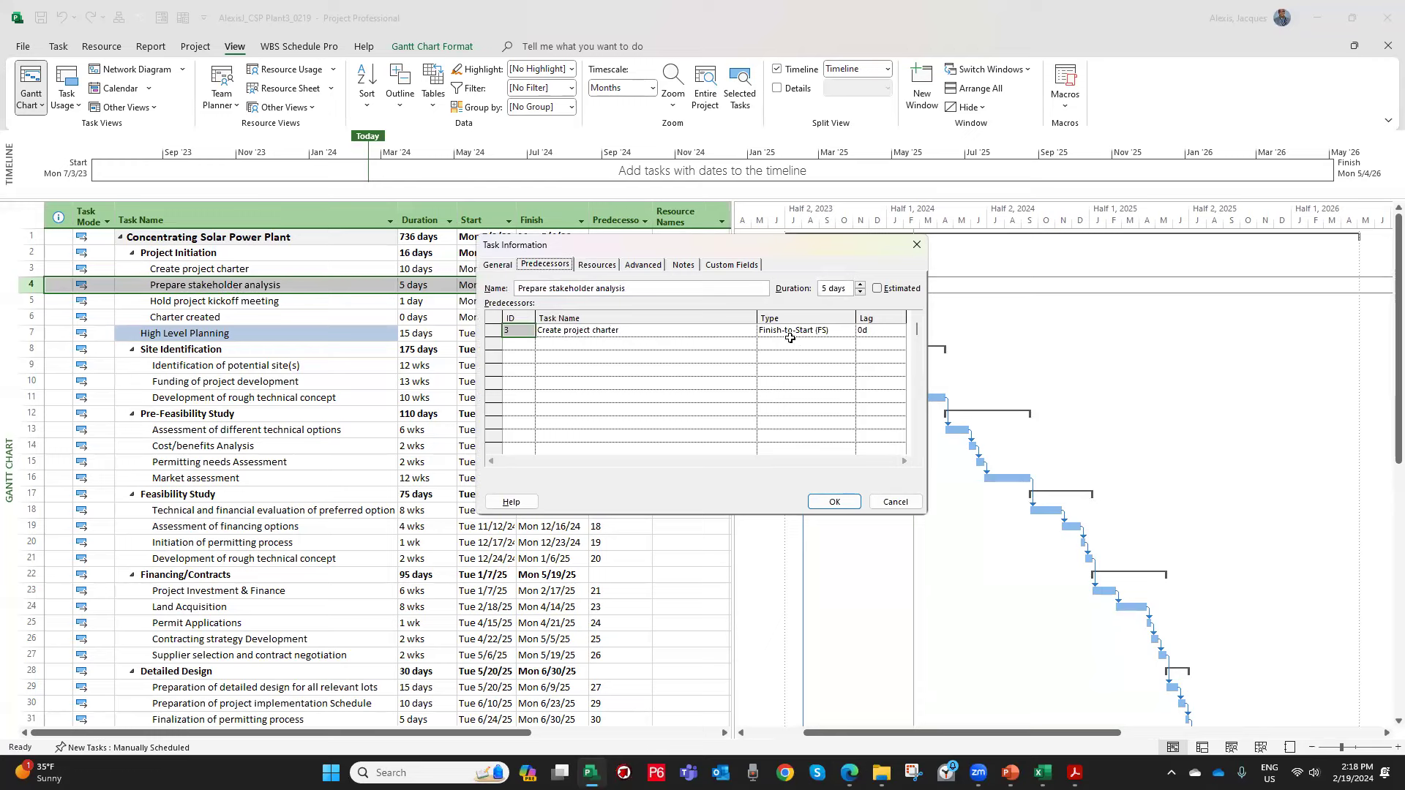
pyautogui.click(829, 333)
pyautogui.click(849, 332)
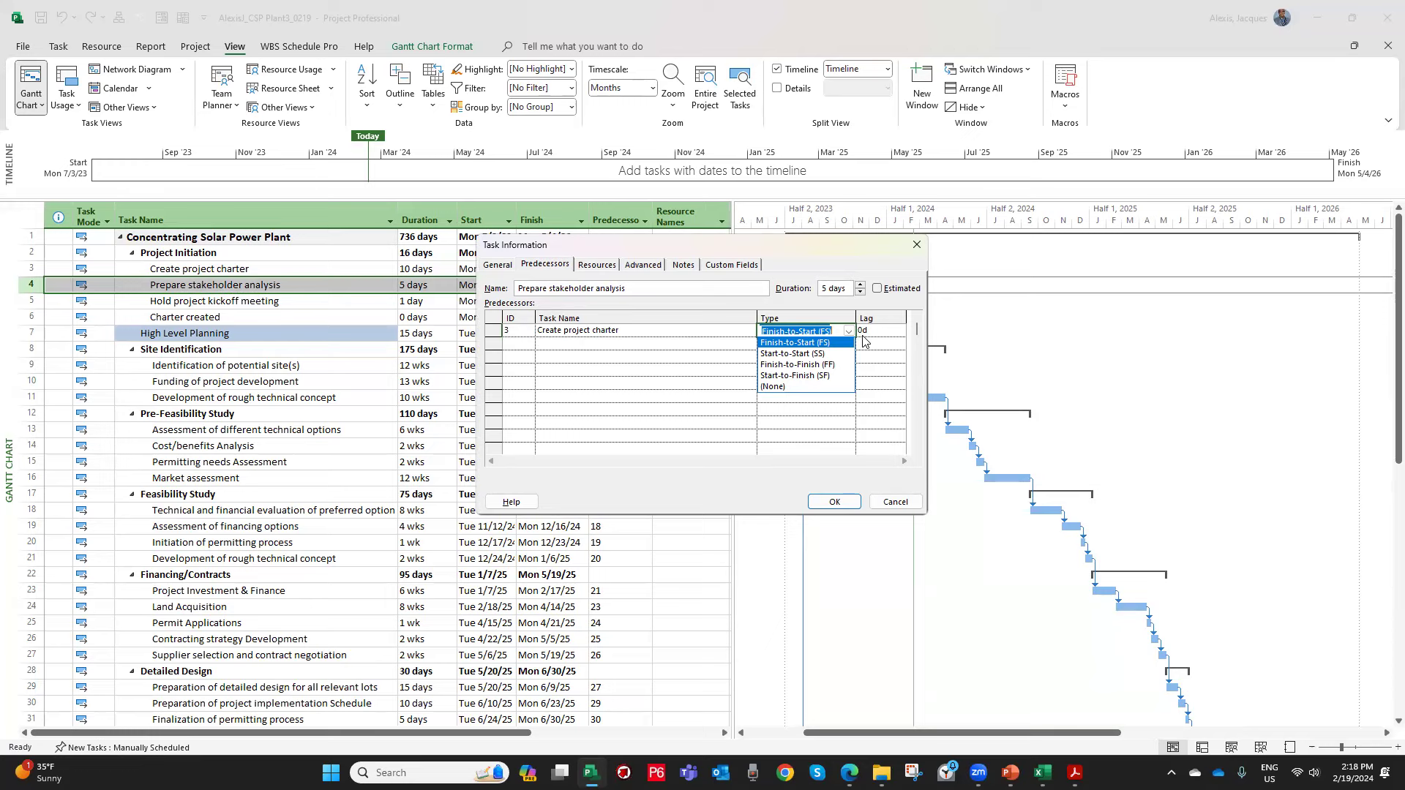
pyautogui.click(814, 342)
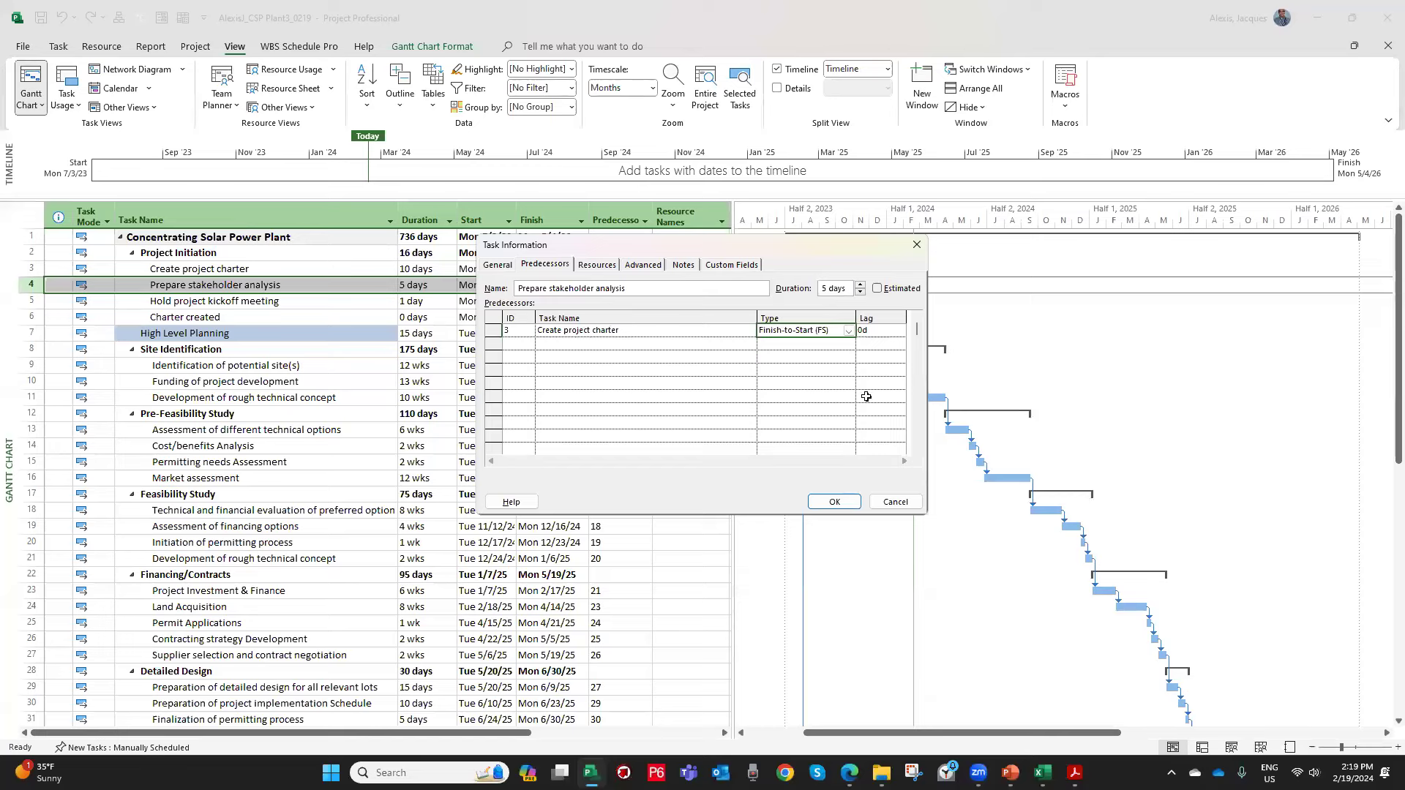
pyautogui.click(830, 500)
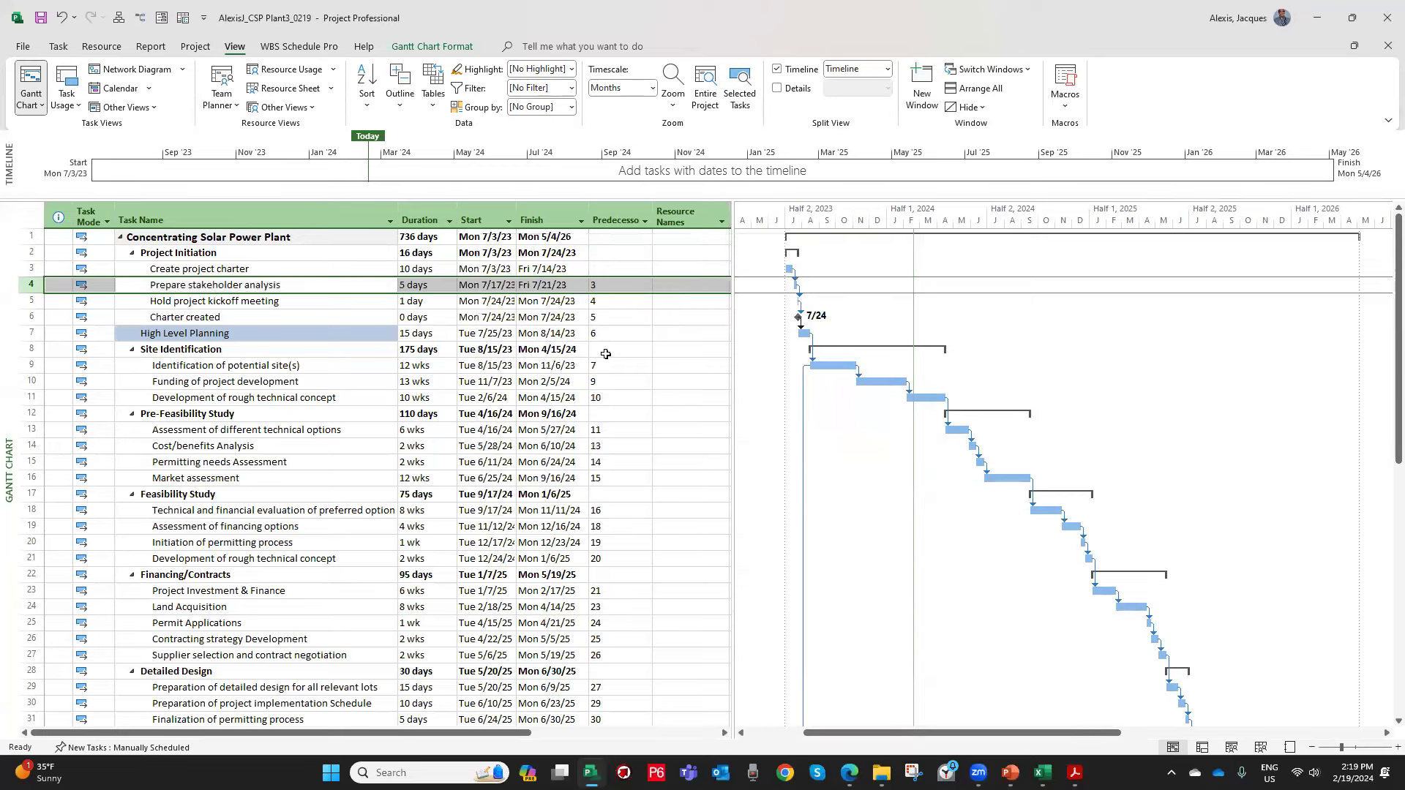
# Examine the task list and linked Gantt bars from Project Initiation down to Monitoring & Controlling.
pyautogui.scroll(-4, 814, 414)
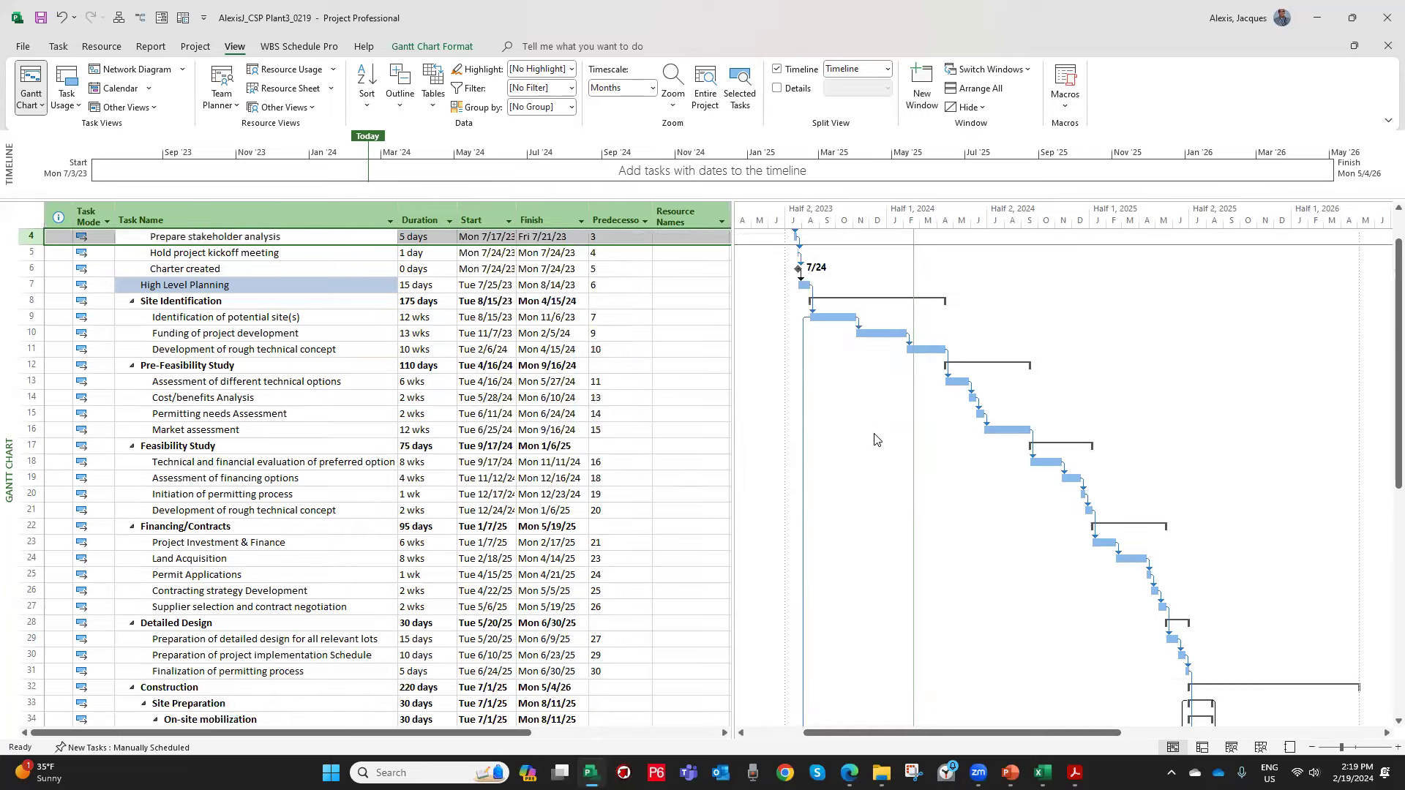
pyautogui.scroll(-1, 866, 455)
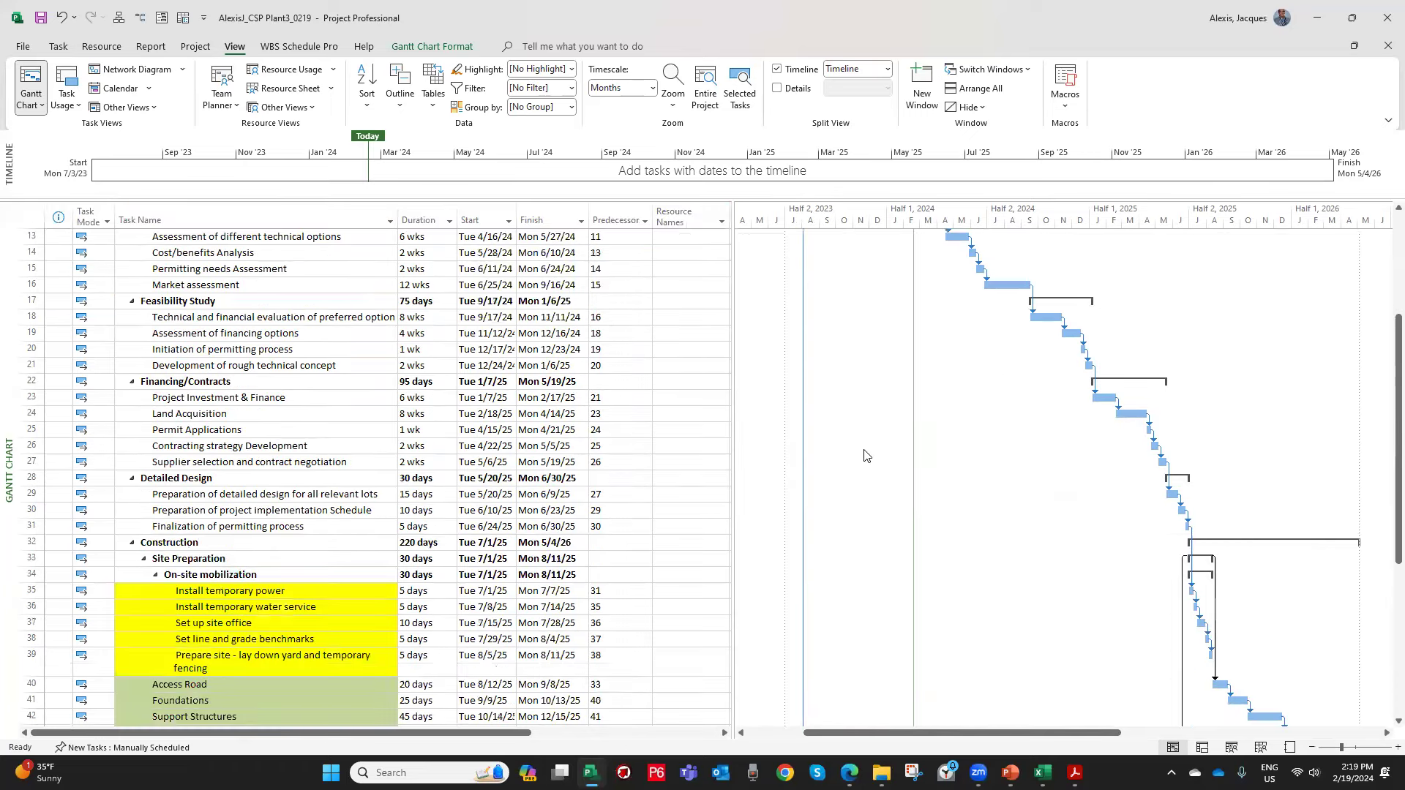
pyautogui.scroll(4, 863, 455)
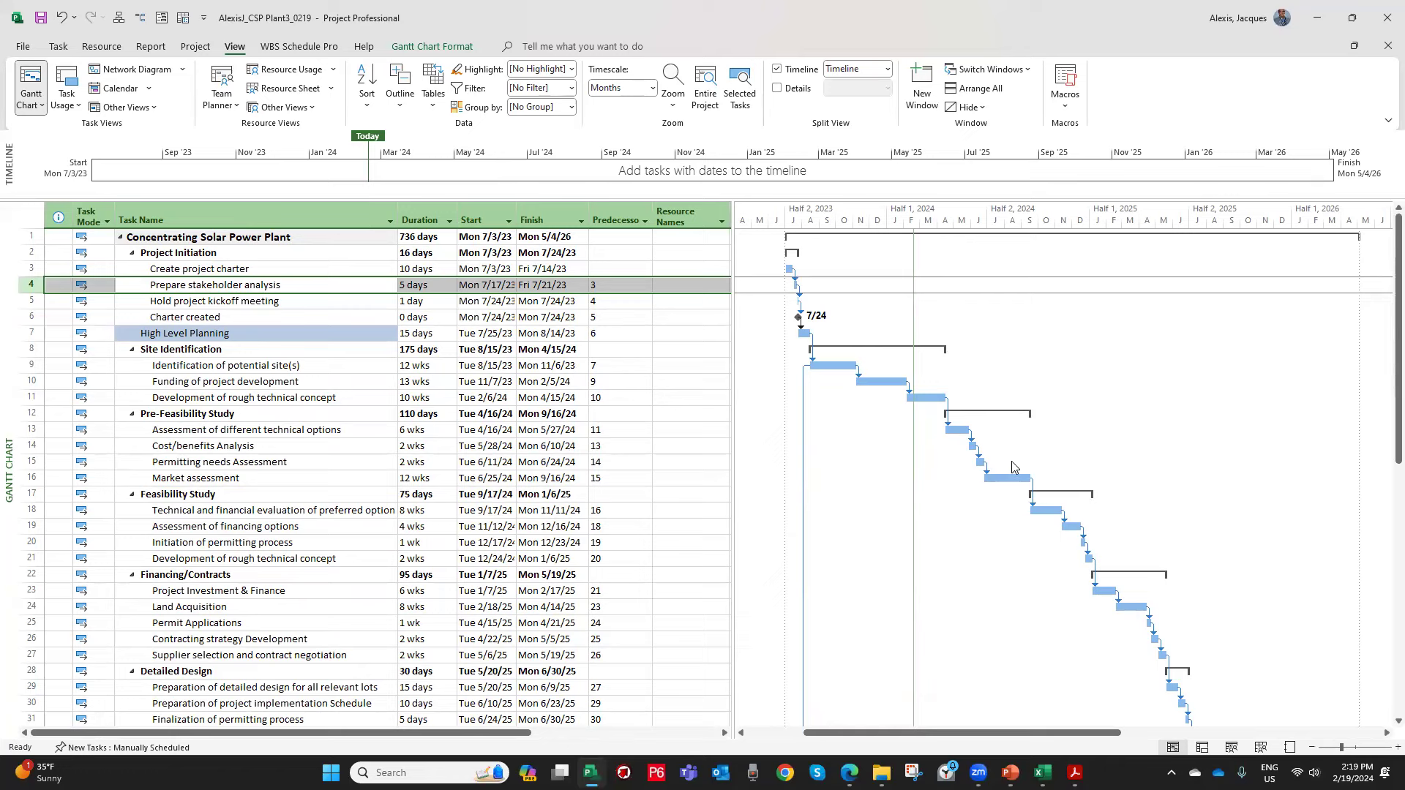
pyautogui.click(825, 700)
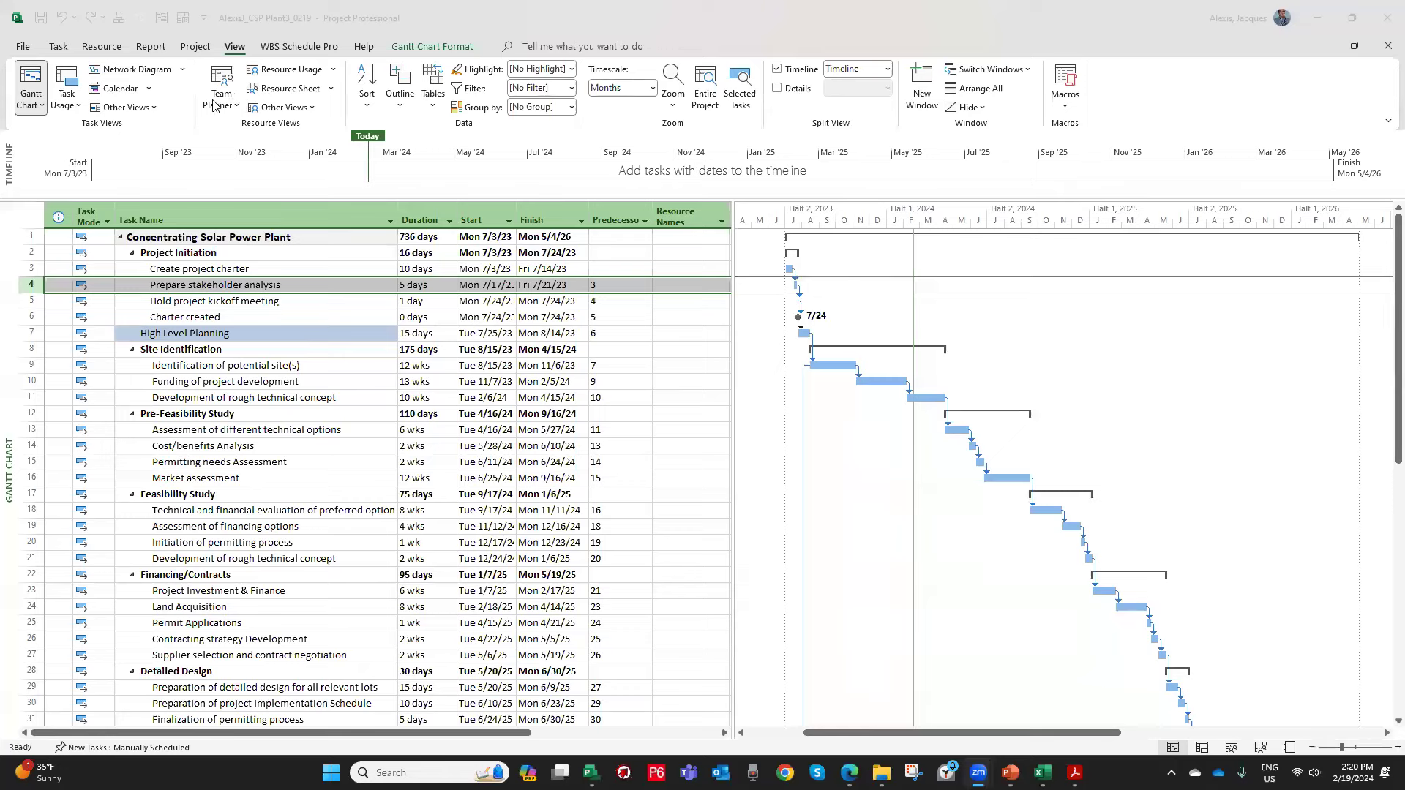
pyautogui.click(234, 48)
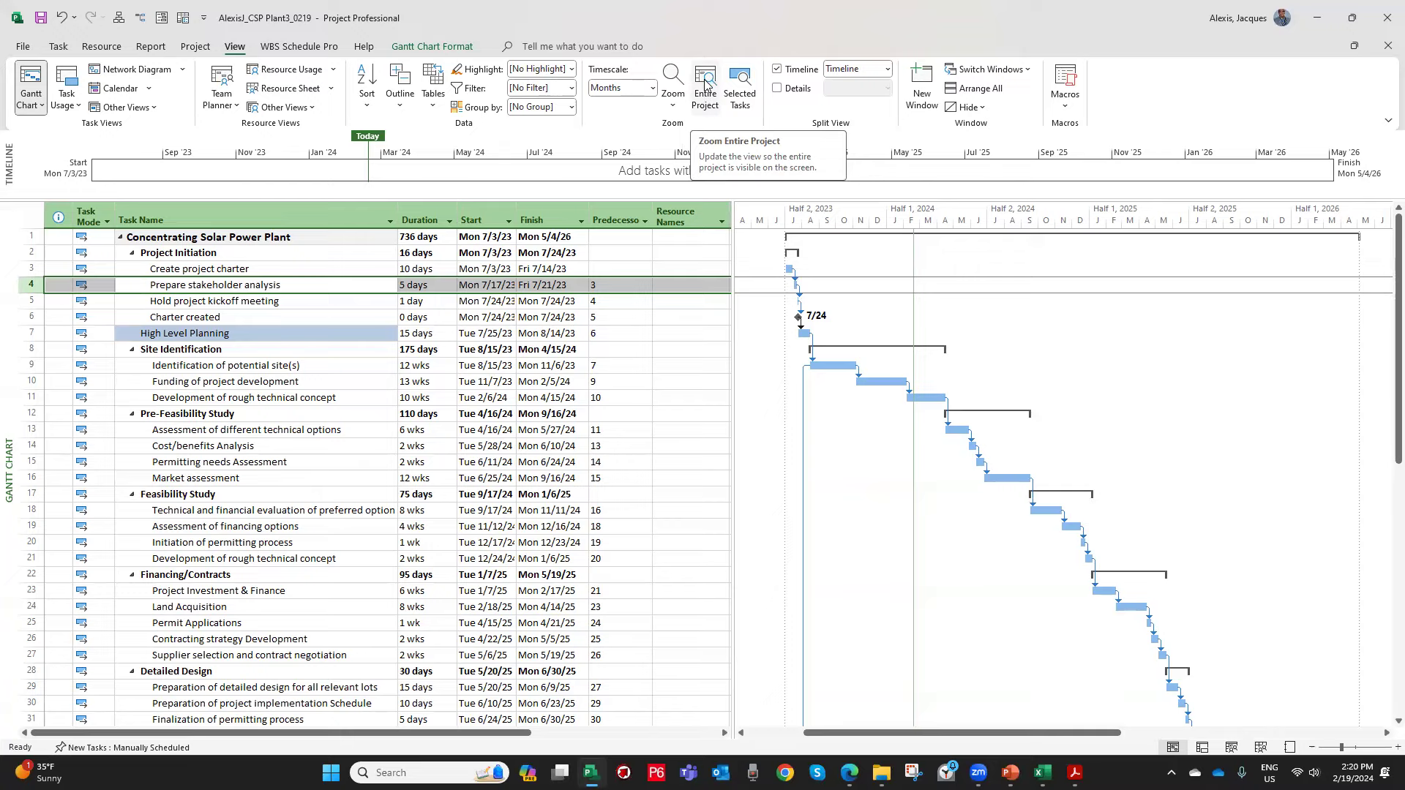
pyautogui.scroll(-9, 1039, 395)
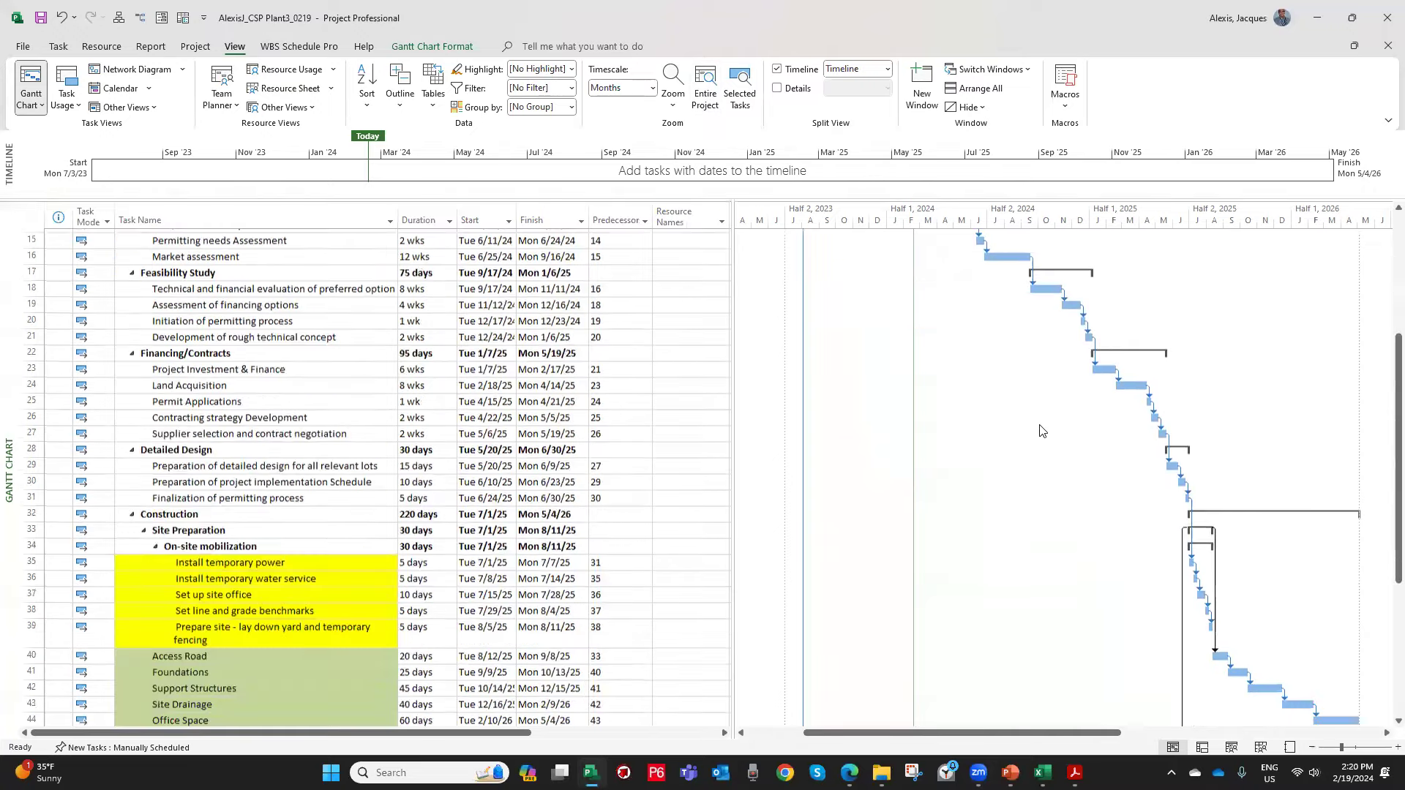
pyautogui.scroll(10, 1041, 468)
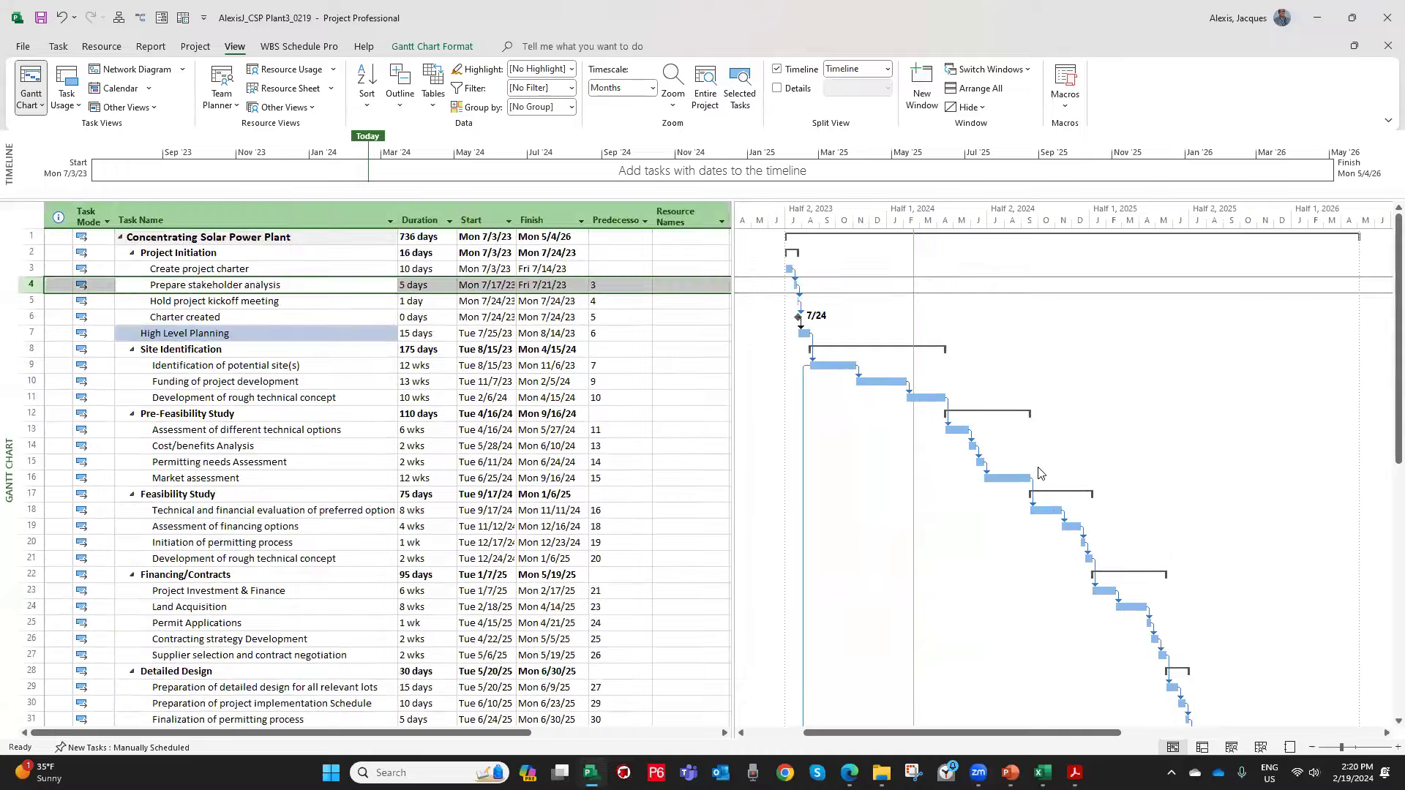
pyautogui.scroll(-12, 1039, 476)
pyautogui.scroll(11, 1037, 483)
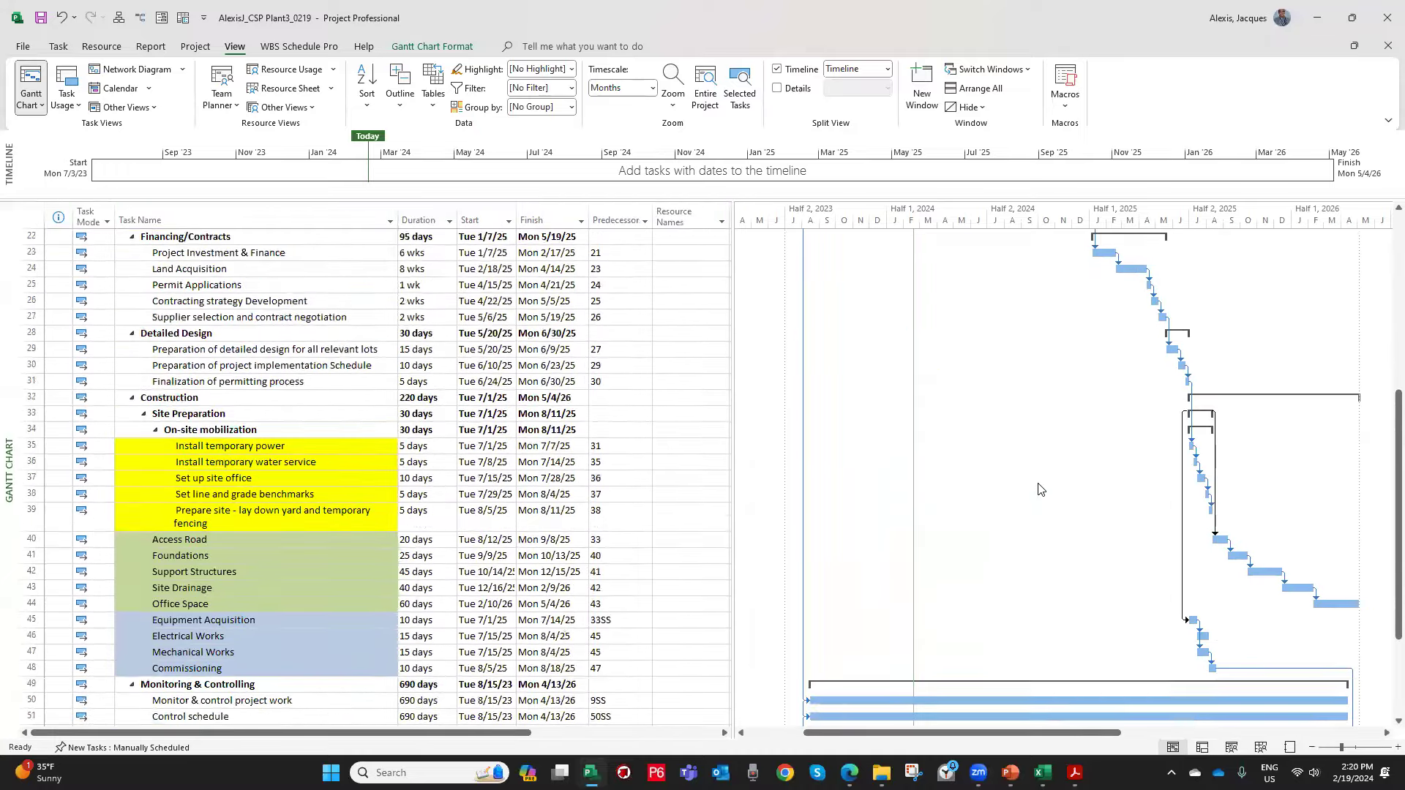
pyautogui.scroll(1, 1035, 483)
pyautogui.click(242, 371)
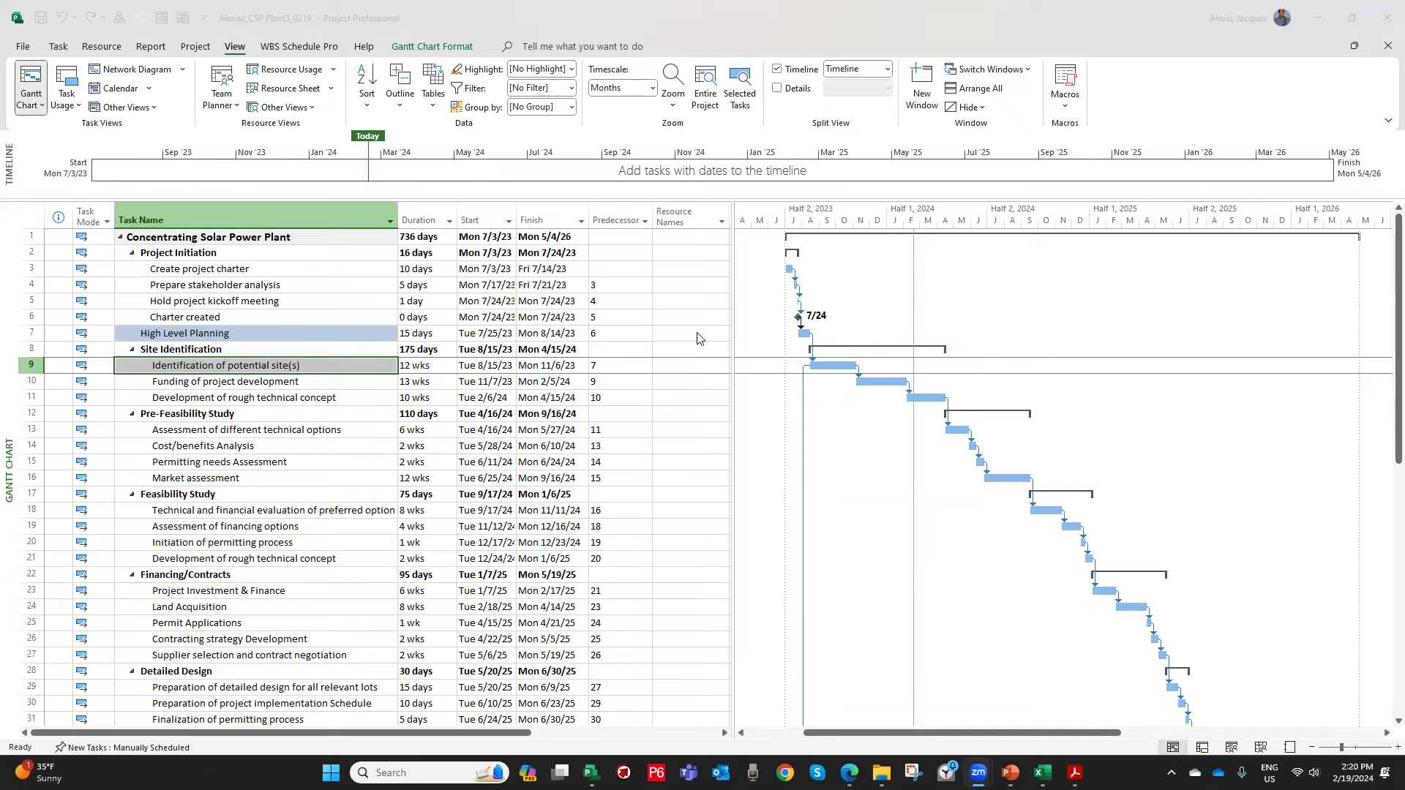
pyautogui.scroll(-9, 1013, 381)
pyautogui.scroll(8, 995, 369)
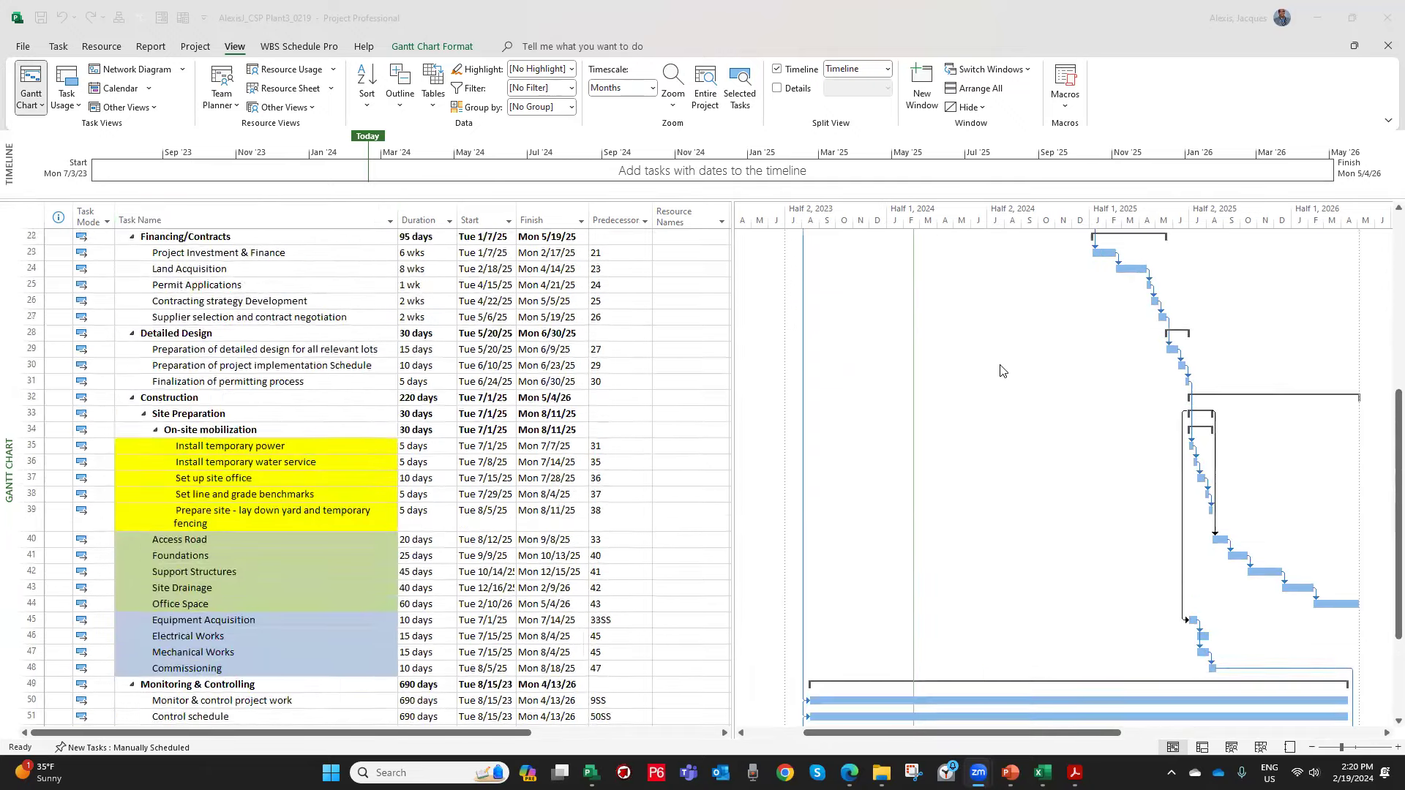
pyautogui.scroll(1, 990, 366)
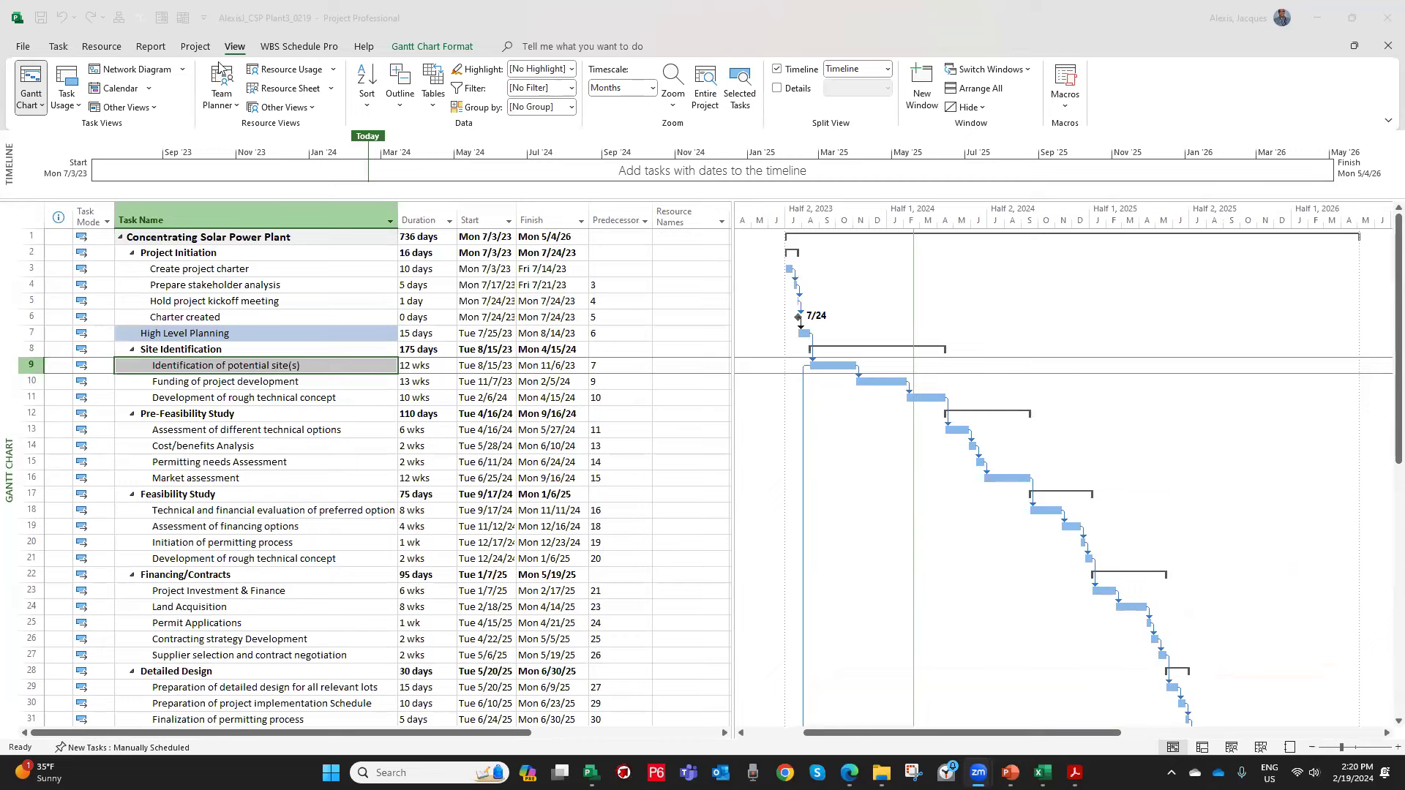
pyautogui.click(234, 48)
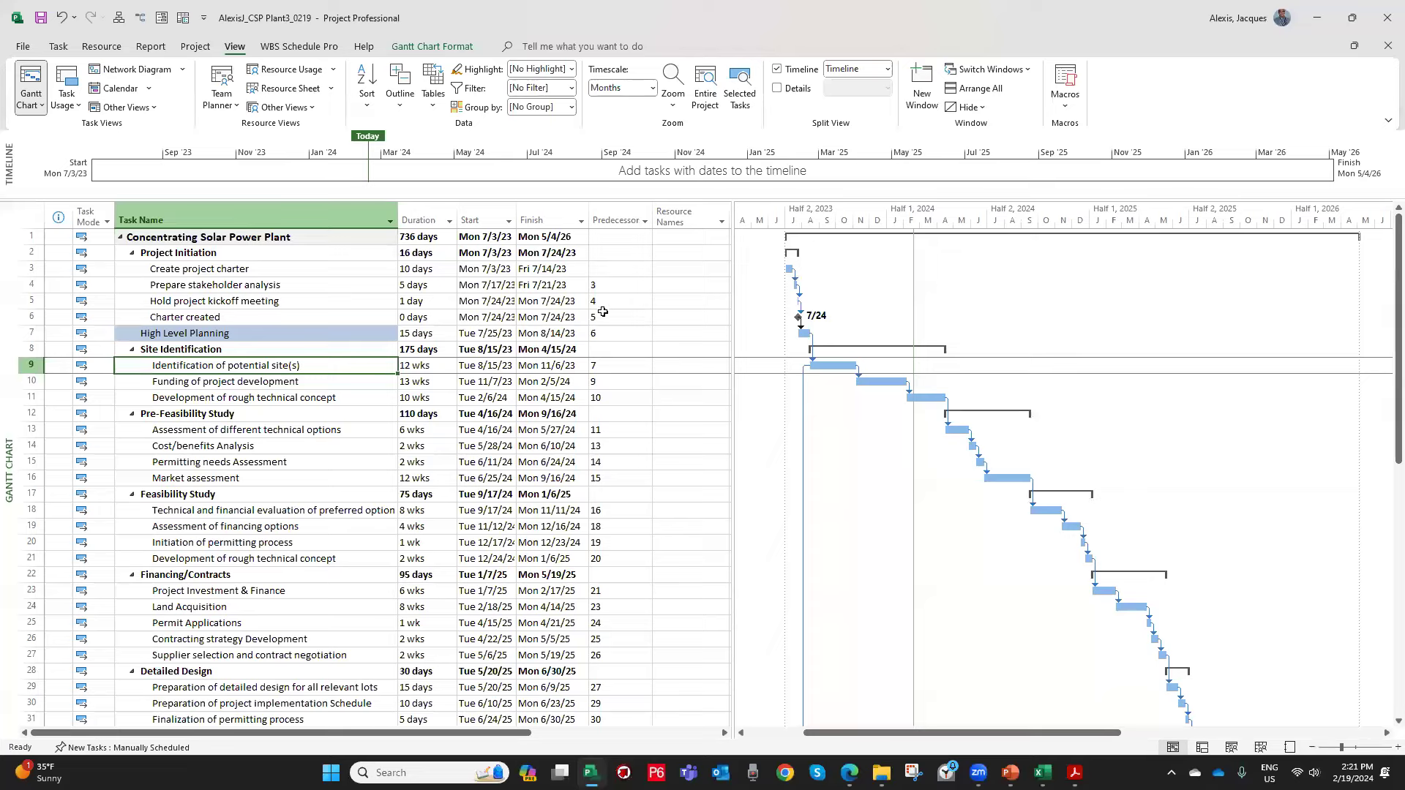
# View the predecessor details of Prepare stakeholder analysis in Task Information and close the dialog without changes.
pyautogui.click(289, 311)
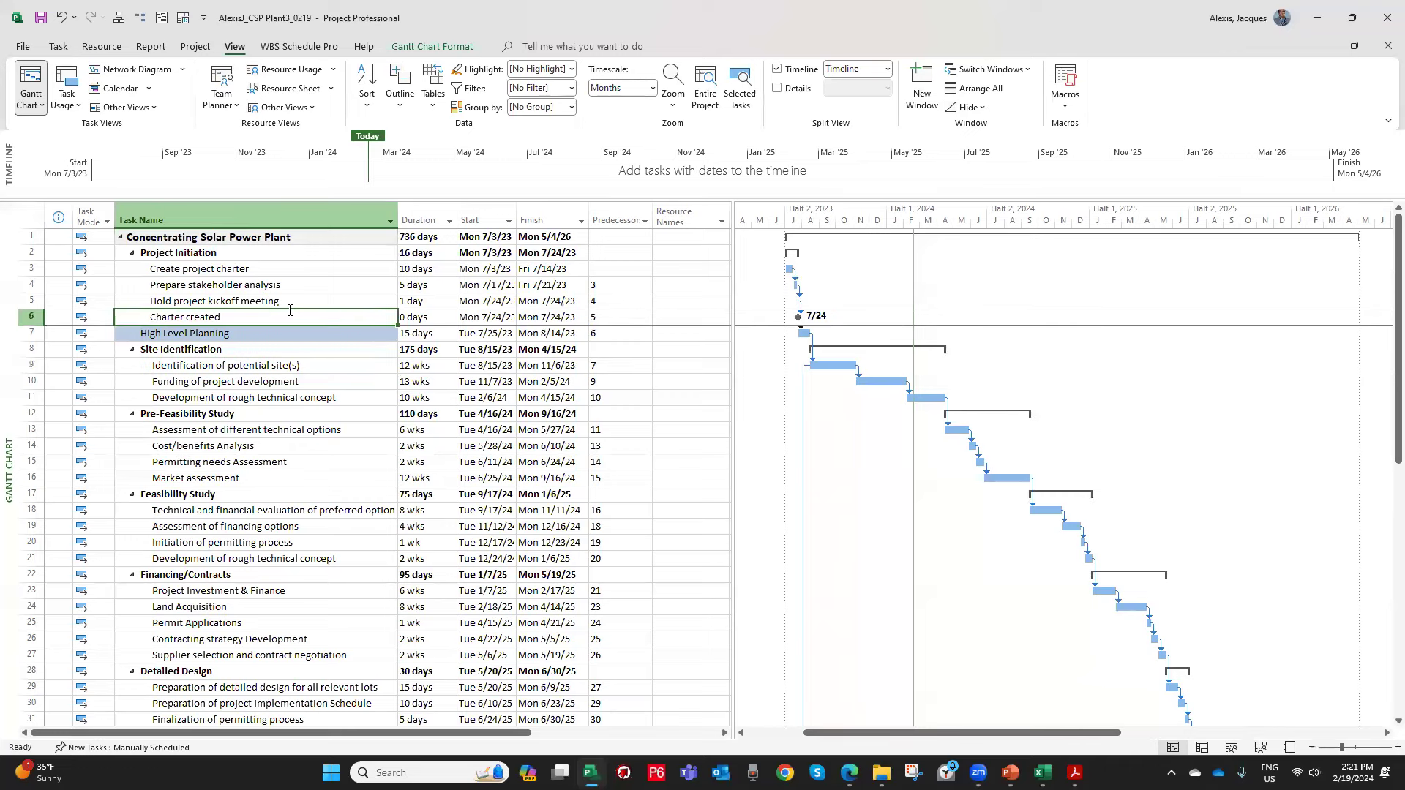
pyautogui.click(287, 302)
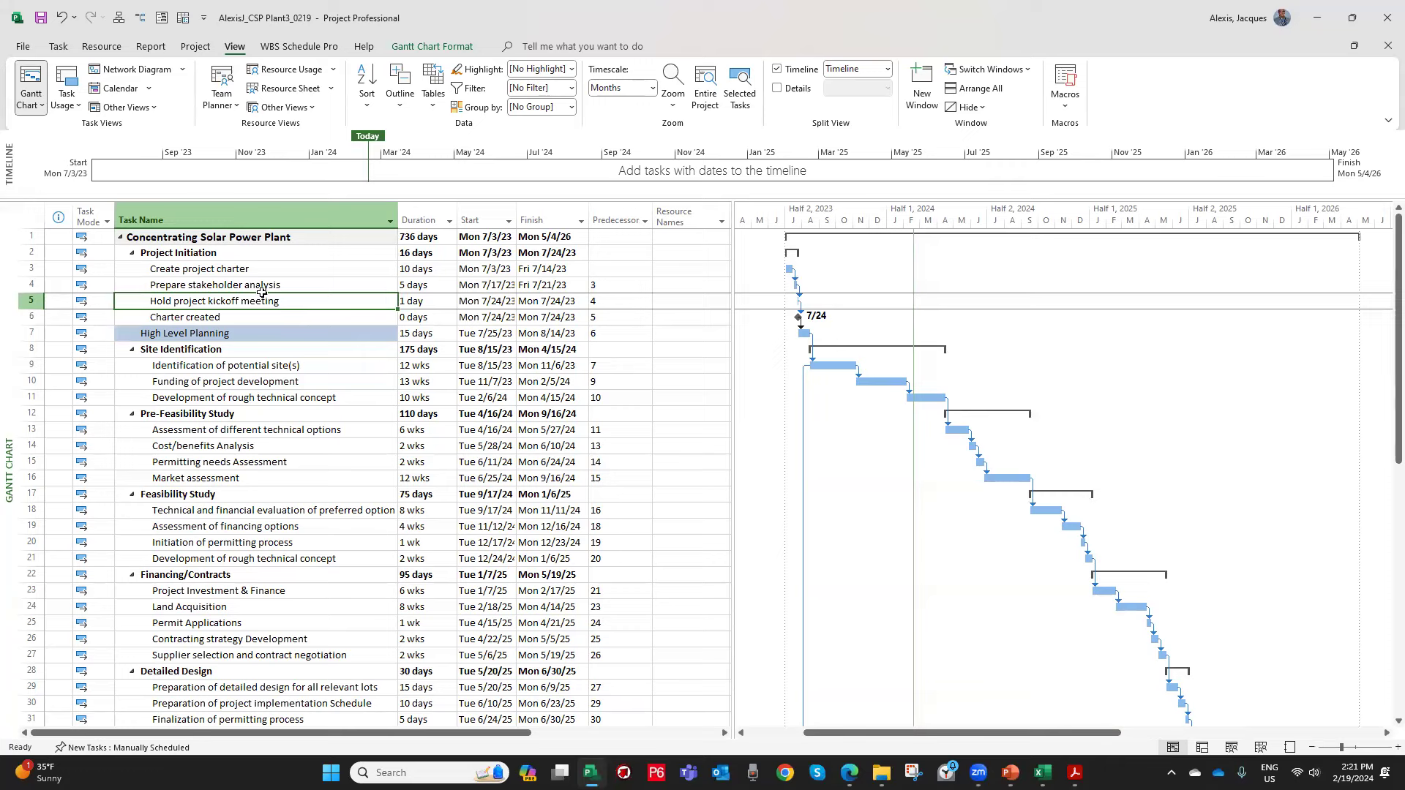
pyautogui.click(263, 288)
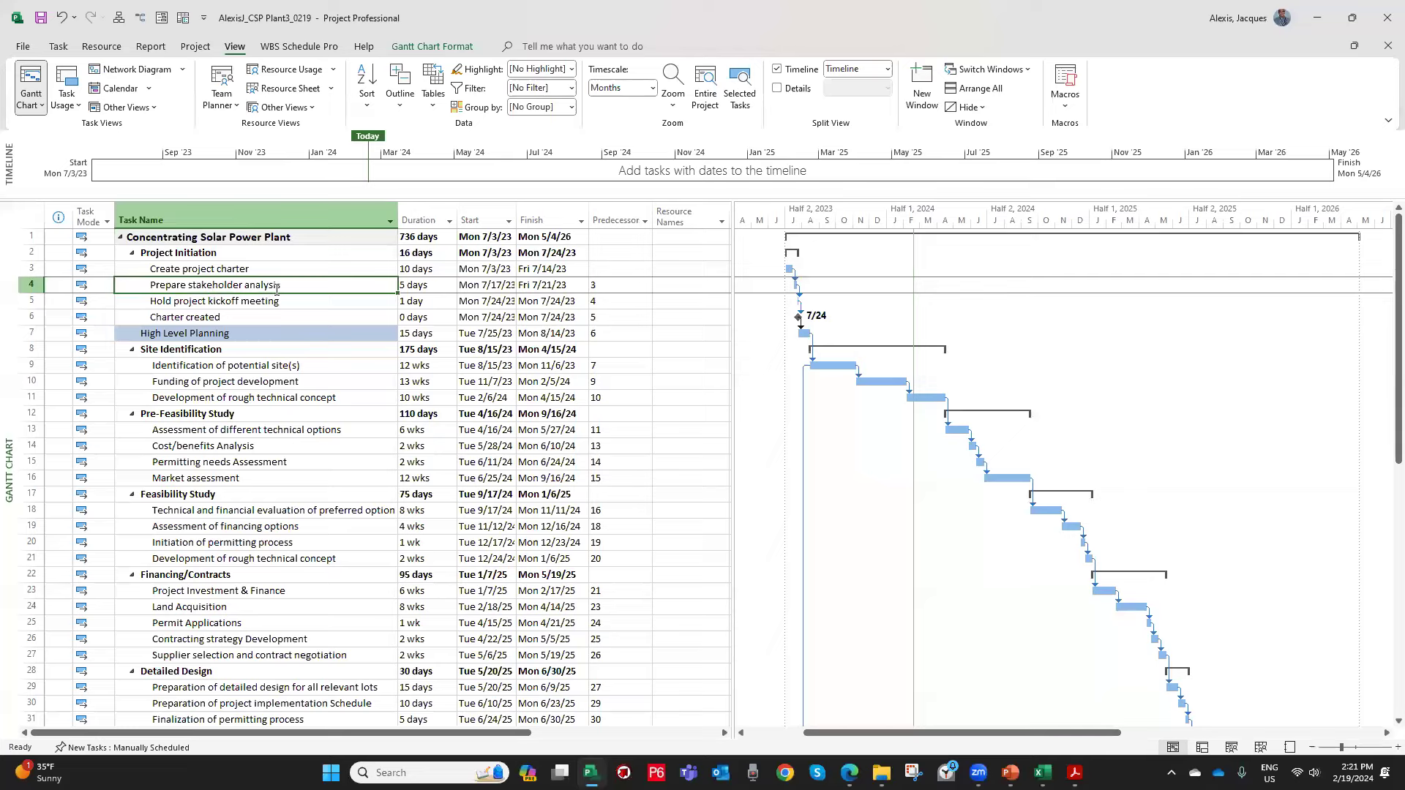
pyautogui.click(58, 47)
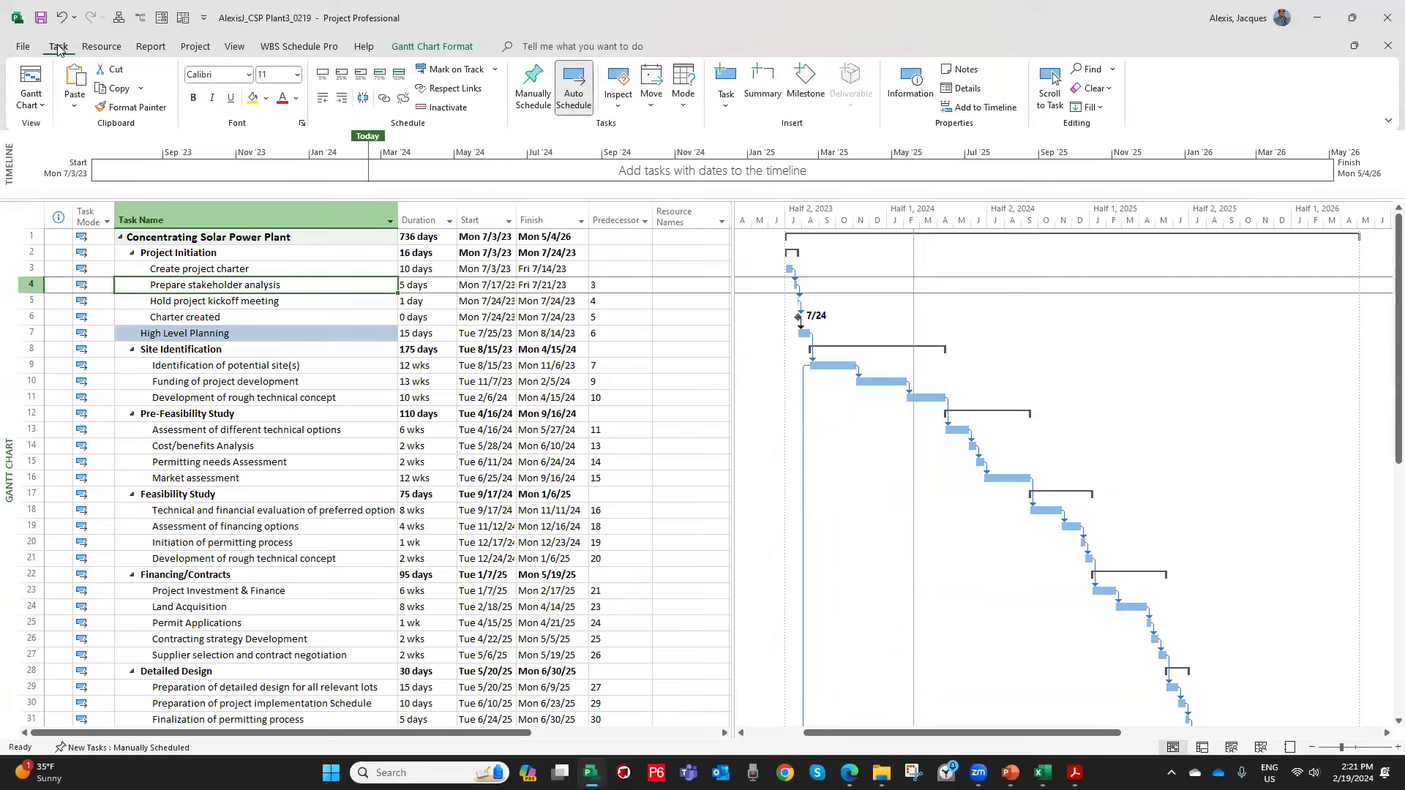
pyautogui.click(907, 87)
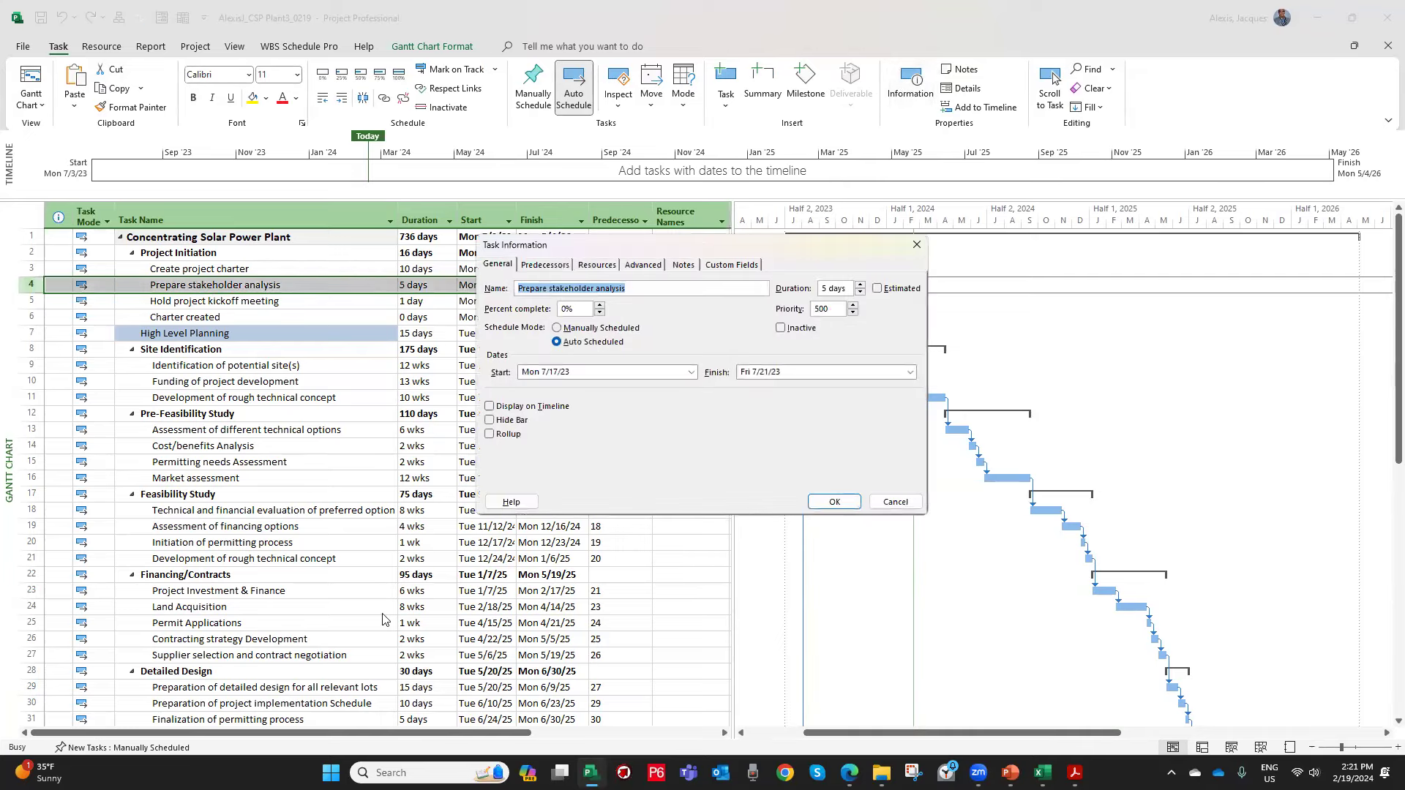
pyautogui.click(544, 269)
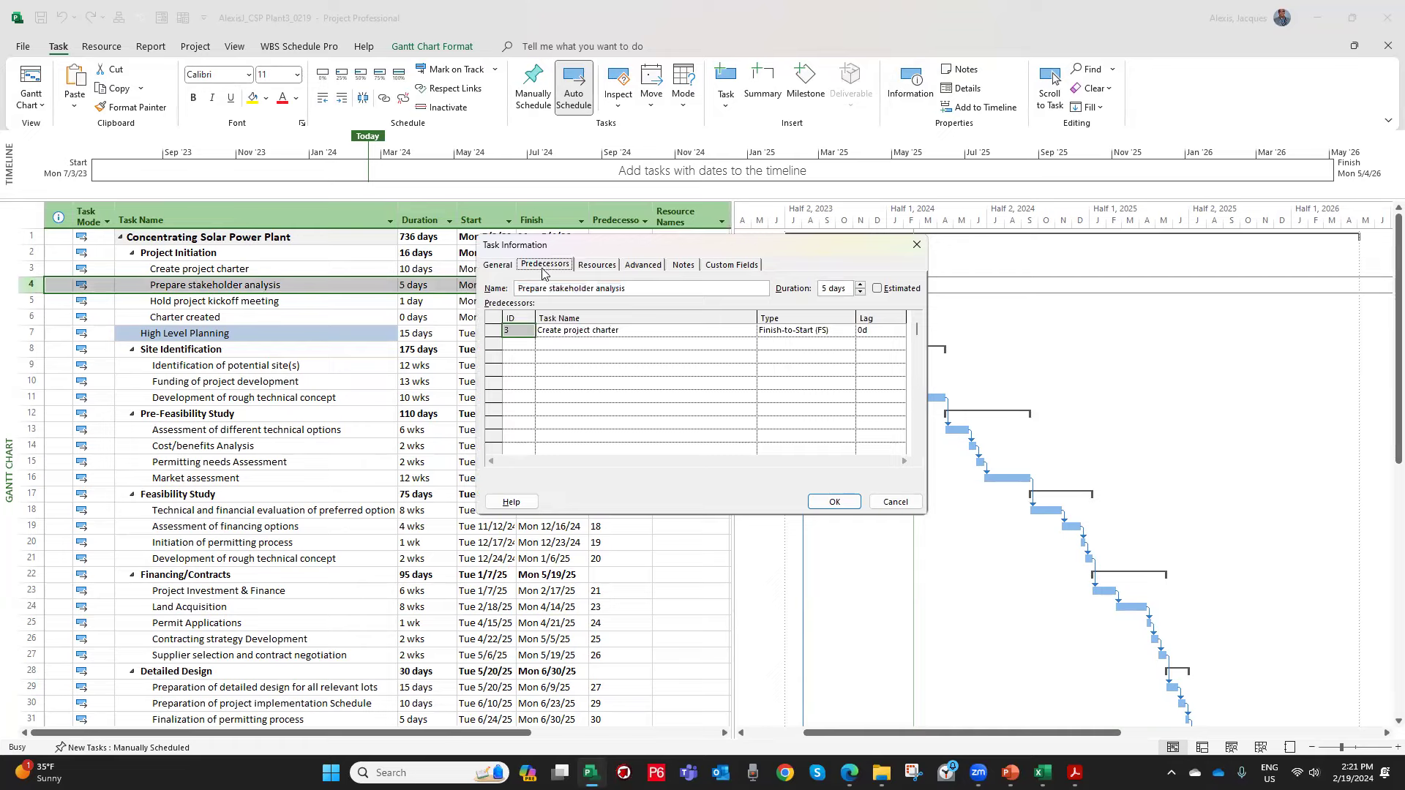
pyautogui.click(916, 246)
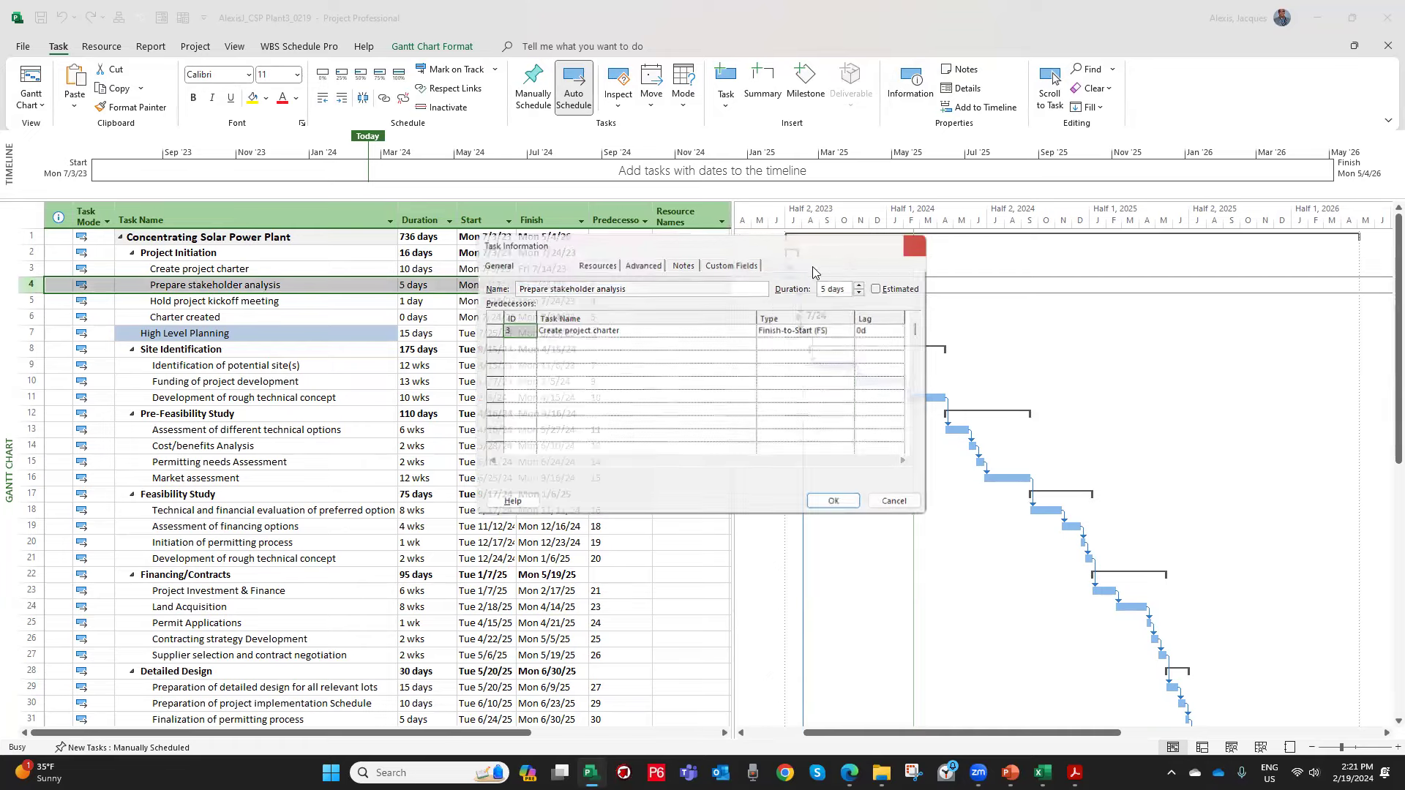
pyautogui.click(225, 301)
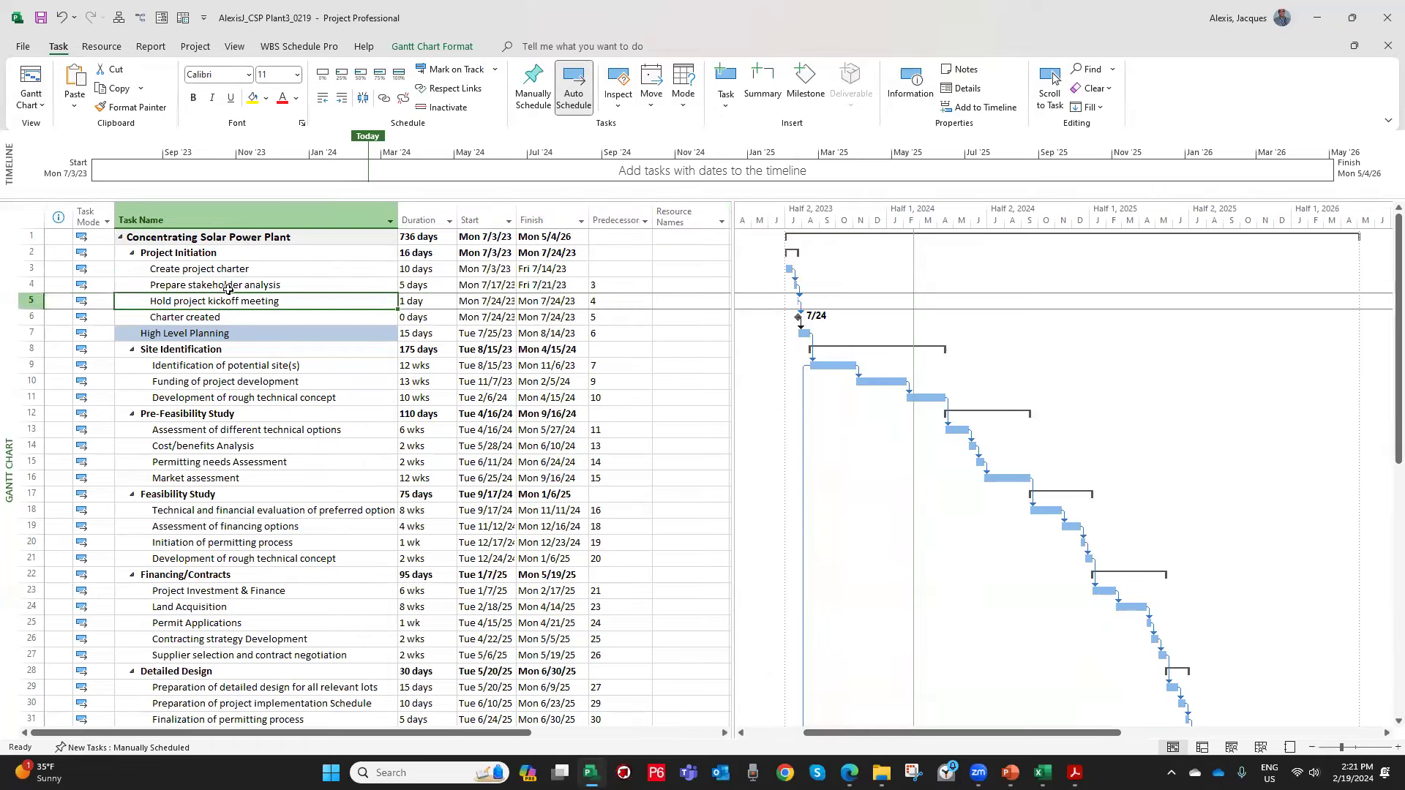
pyautogui.click(228, 287)
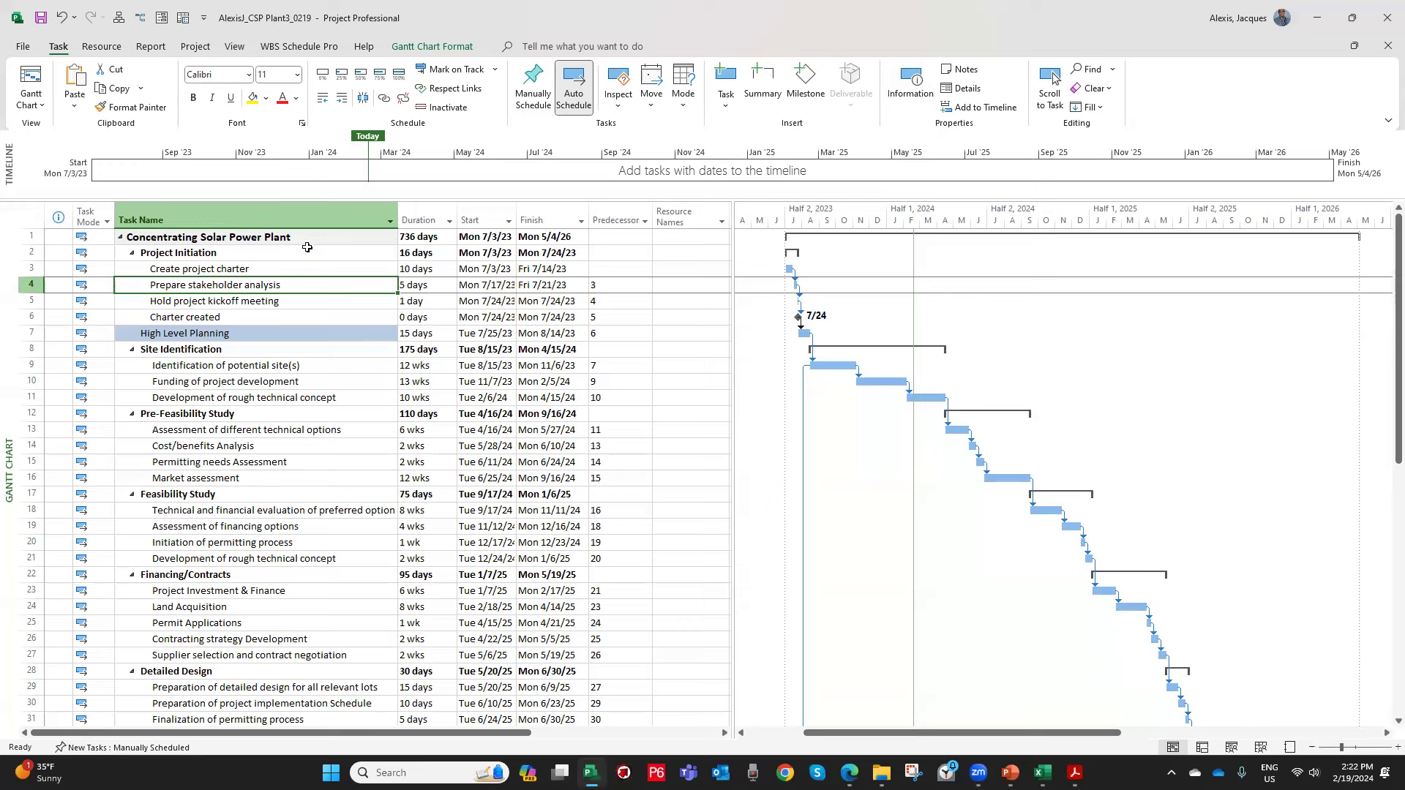
pyautogui.click(231, 305)
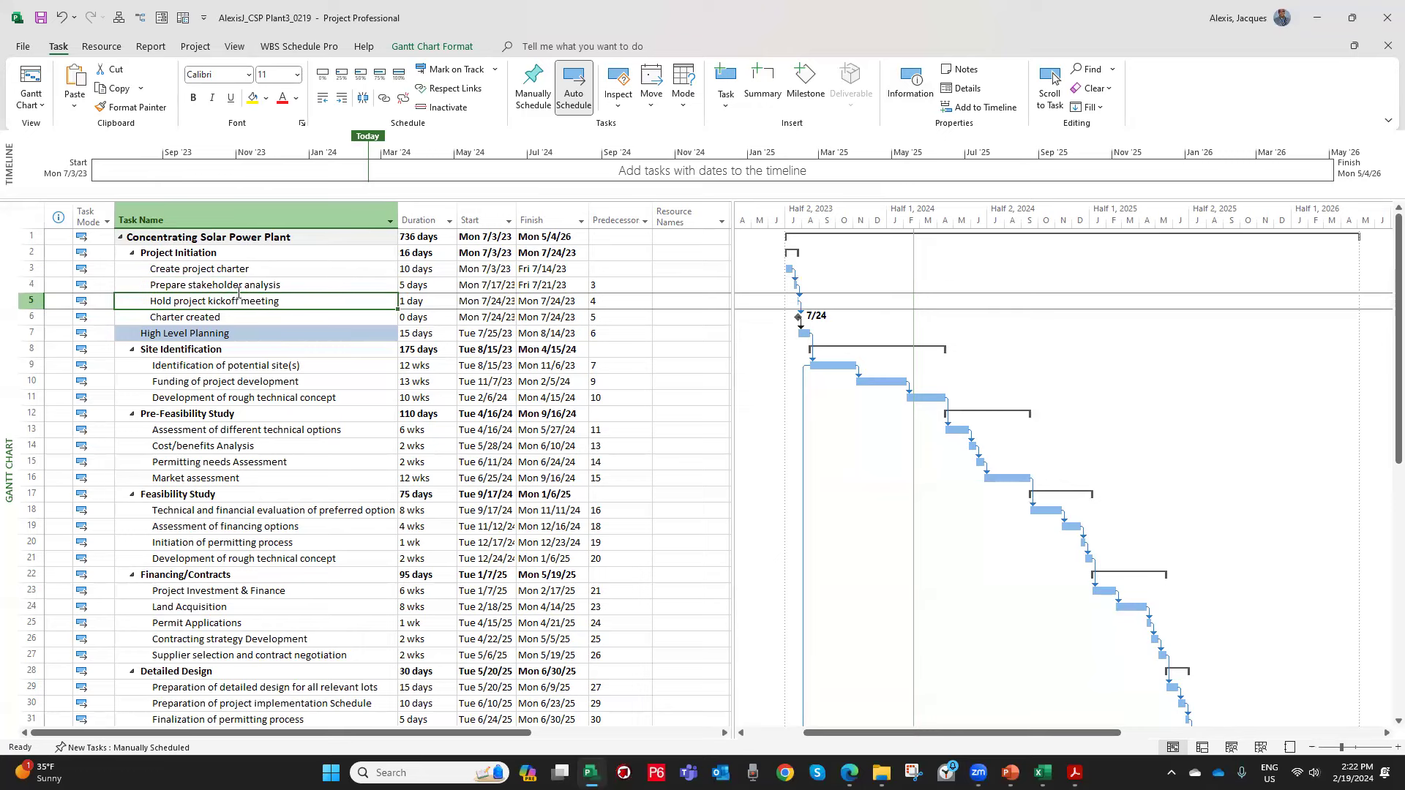
pyautogui.click(239, 288)
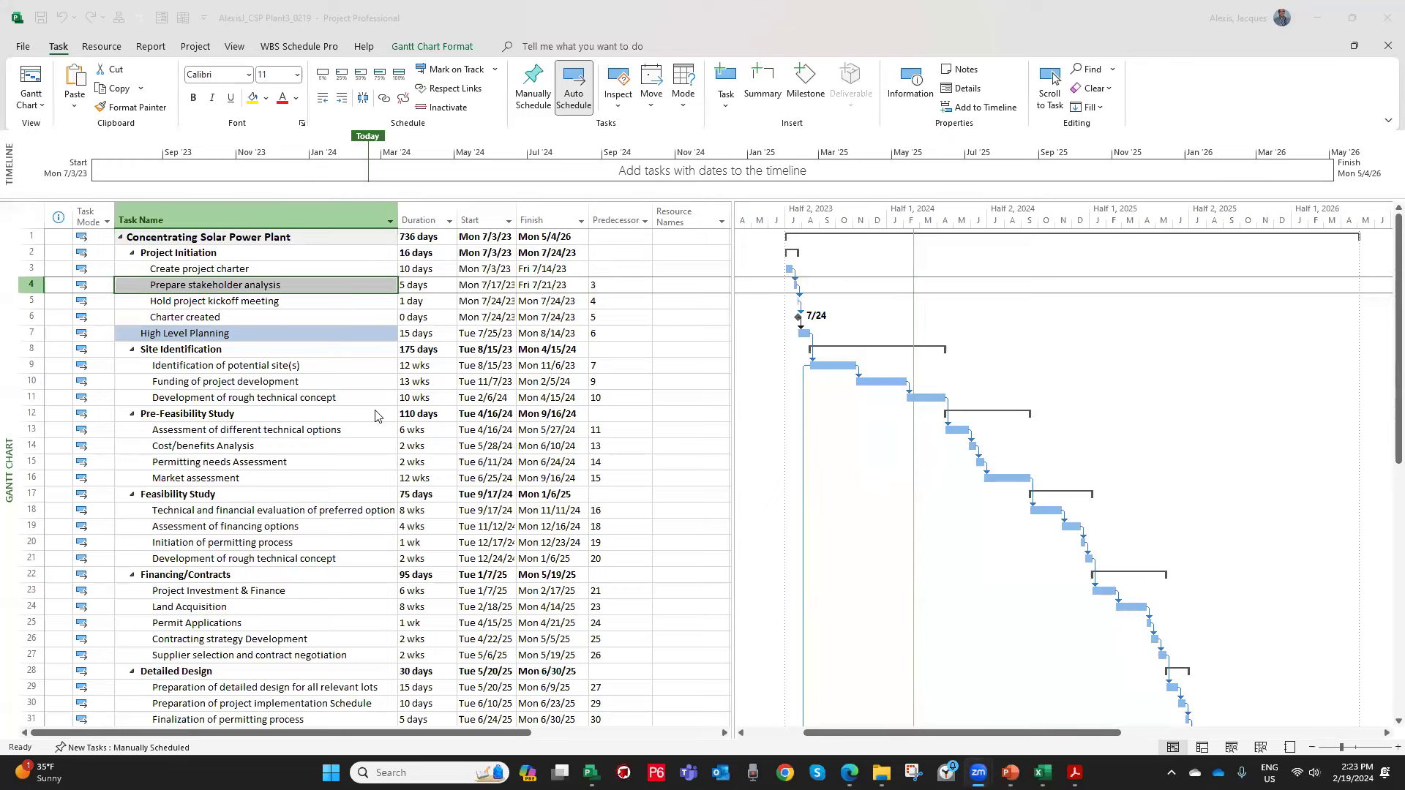
pyautogui.scroll(-5, 374, 417)
pyautogui.scroll(-10, 370, 425)
pyautogui.scroll(12, 370, 425)
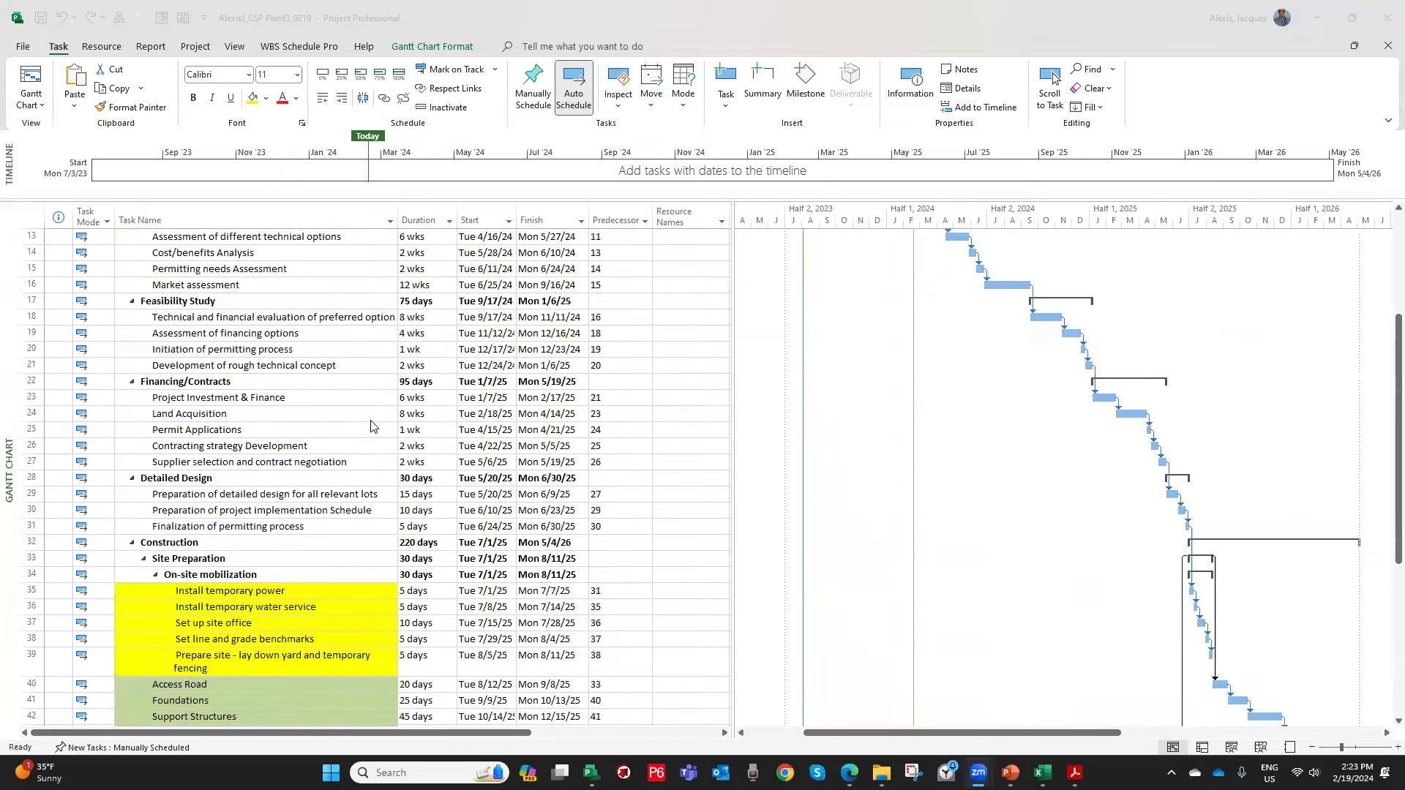
pyautogui.scroll(4, 371, 427)
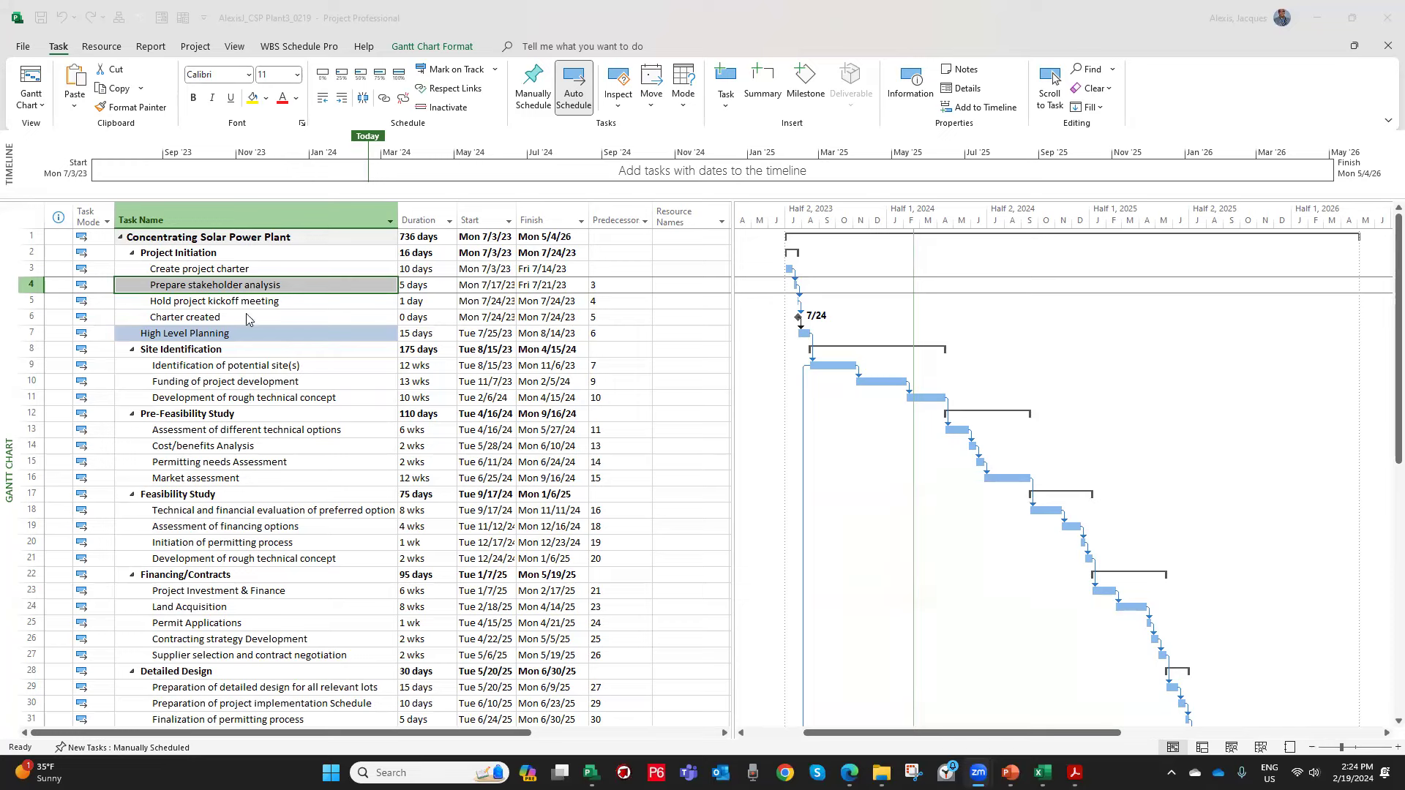
pyautogui.click(214, 302)
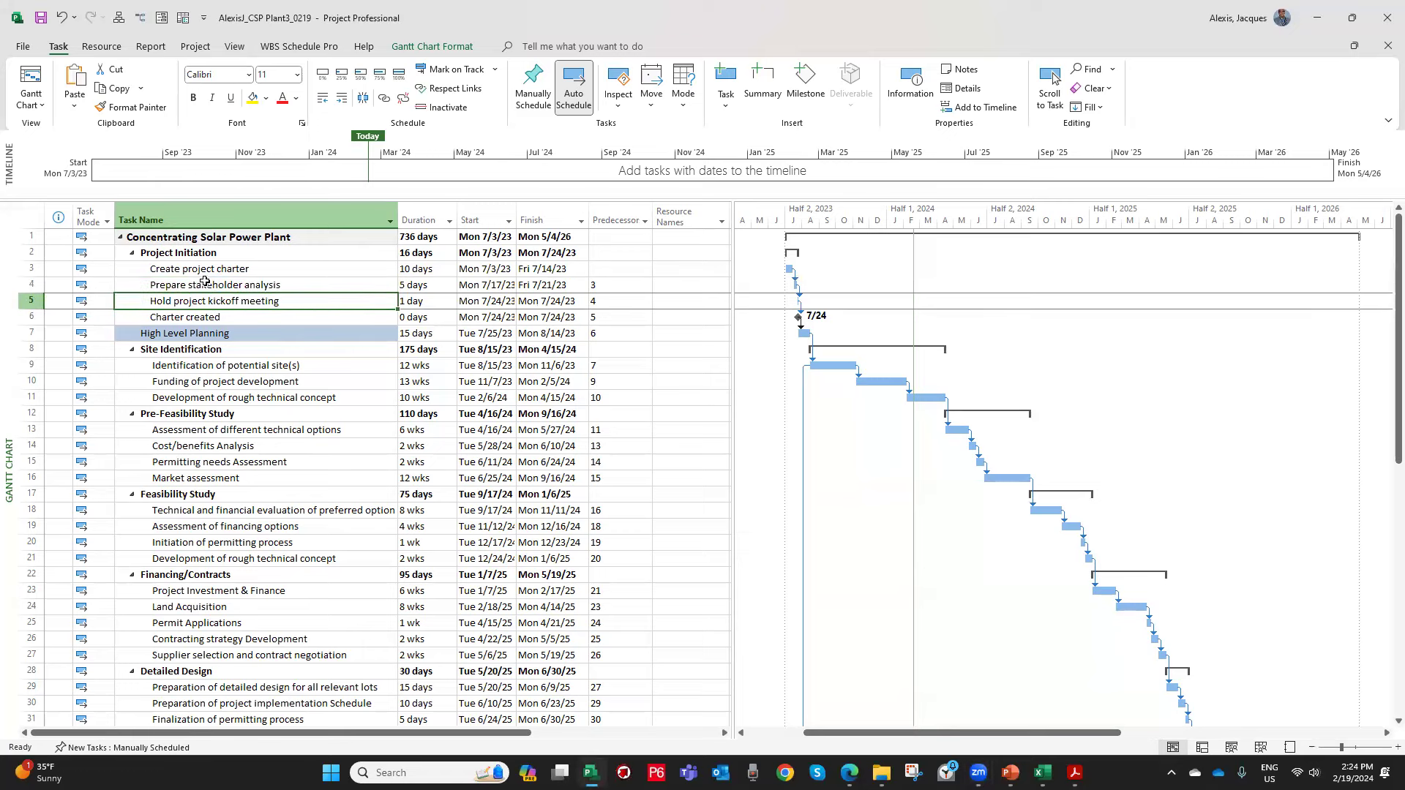
pyautogui.click(205, 269)
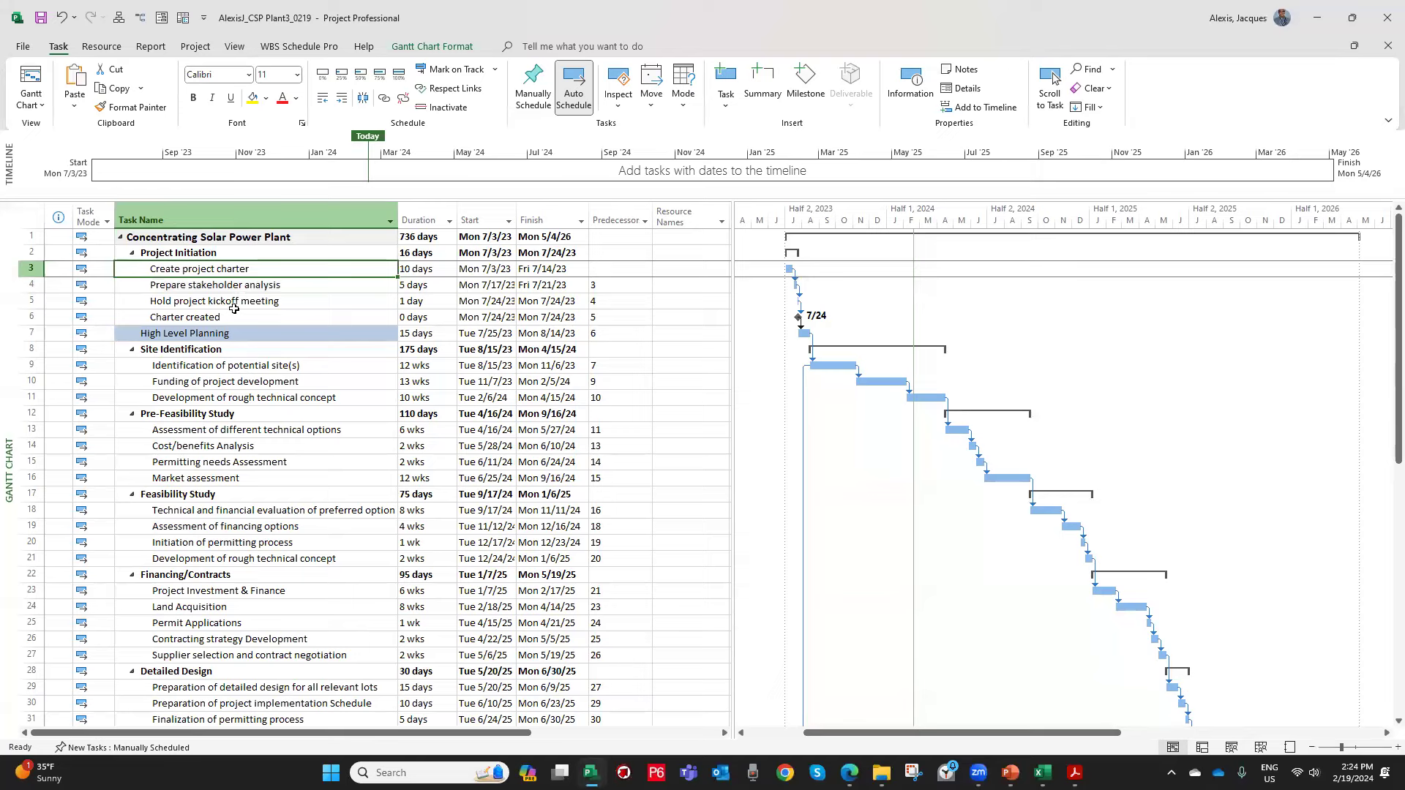
pyautogui.click(238, 285)
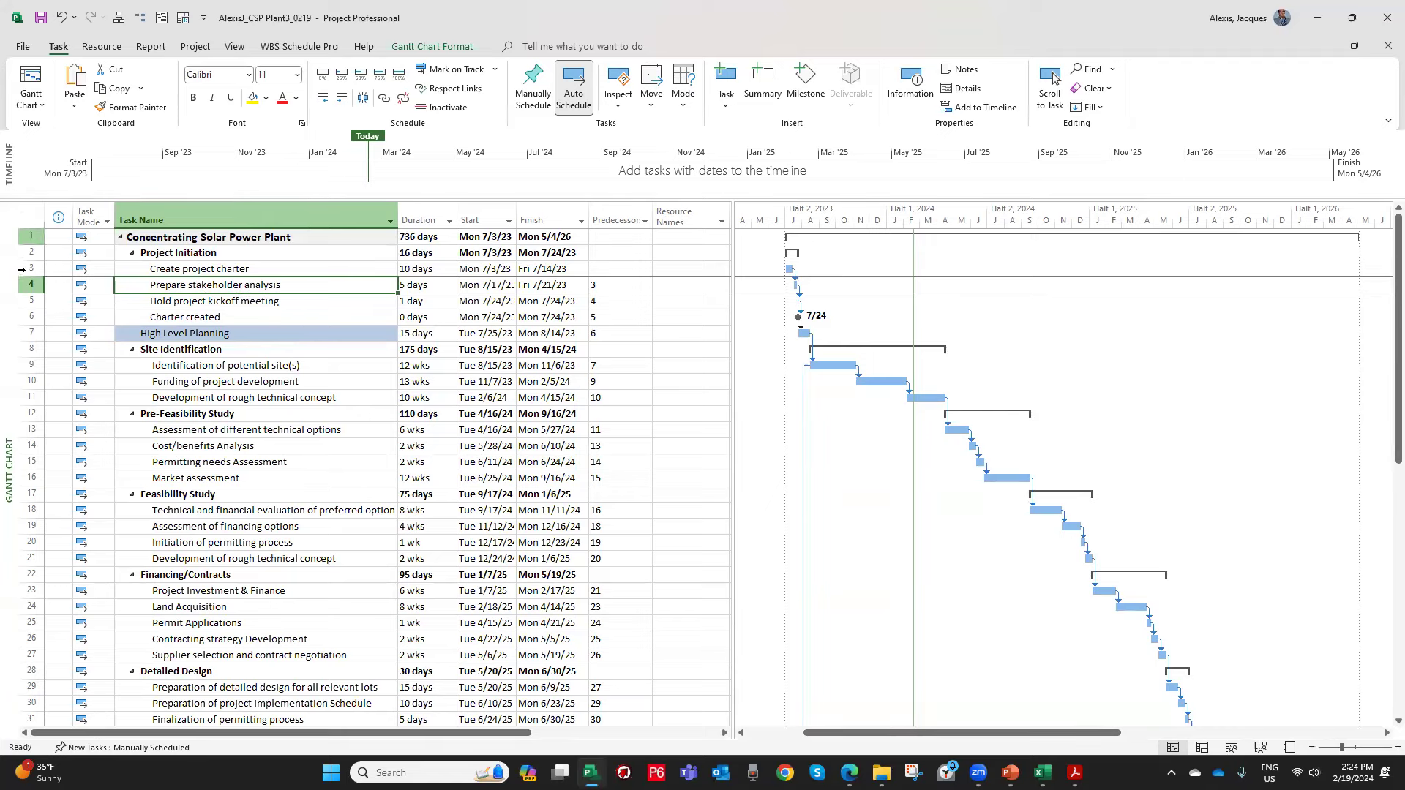
pyautogui.scroll(-3, 53, 414)
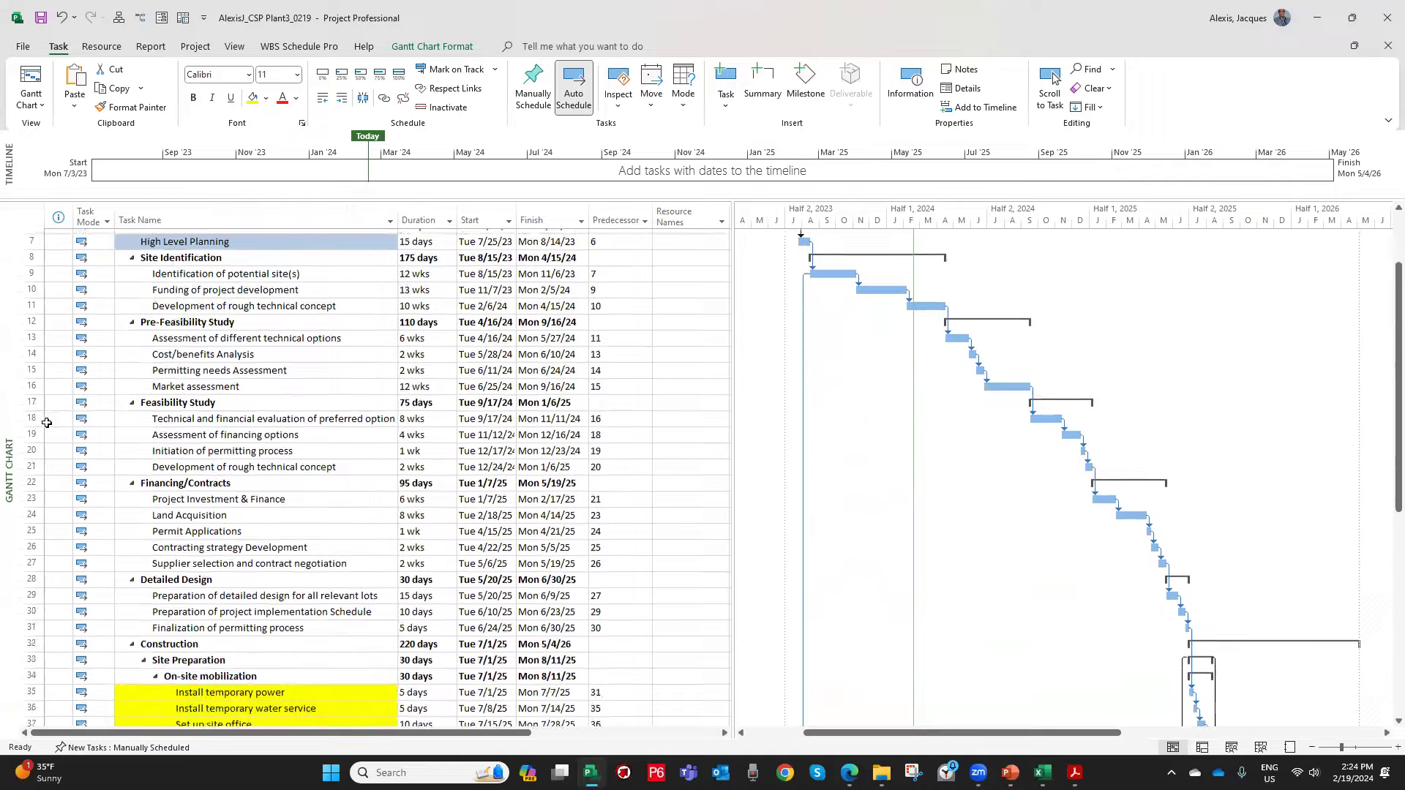
pyautogui.scroll(3, 54, 414)
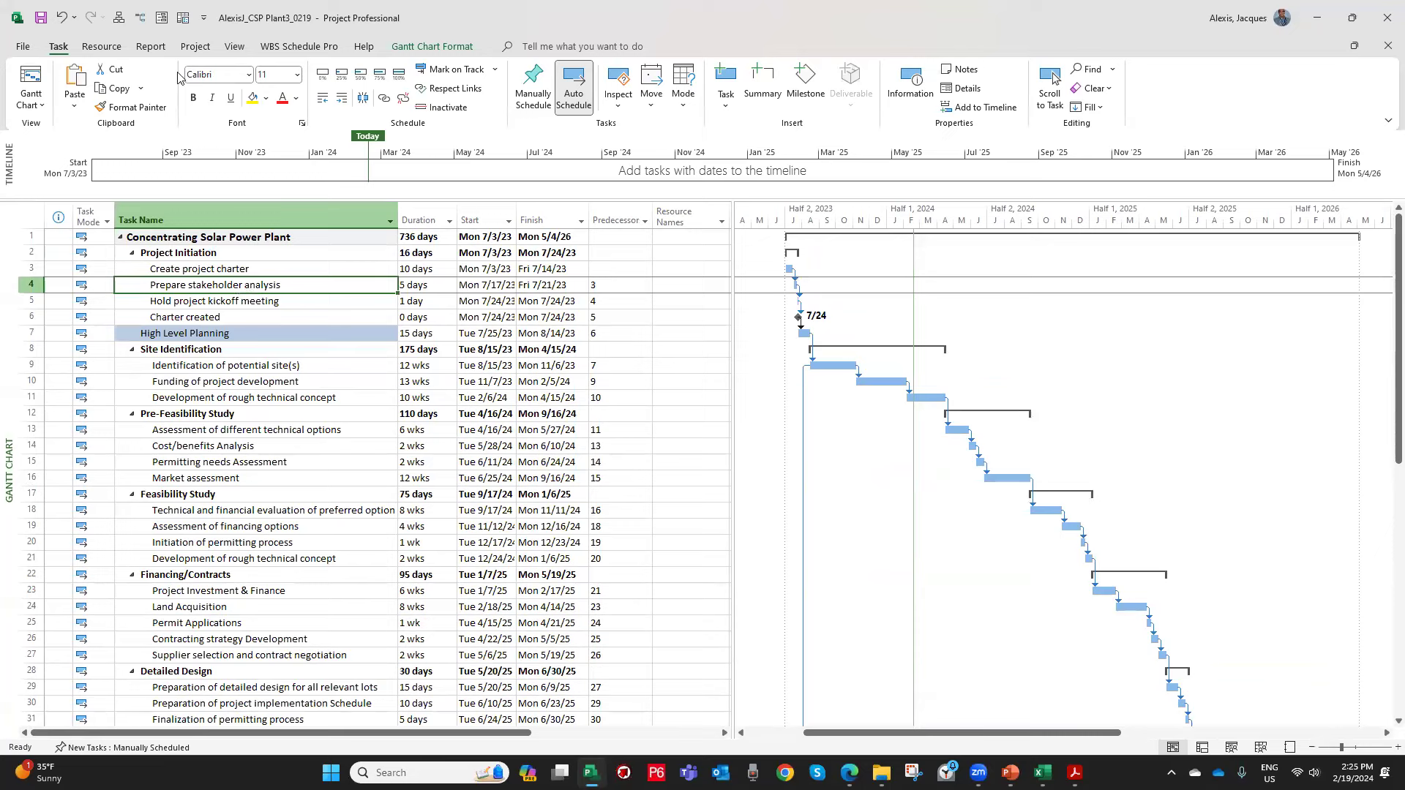
# Show outline numbers beside the task names and review the numbering down to Project Complete.
pyautogui.click(435, 49)
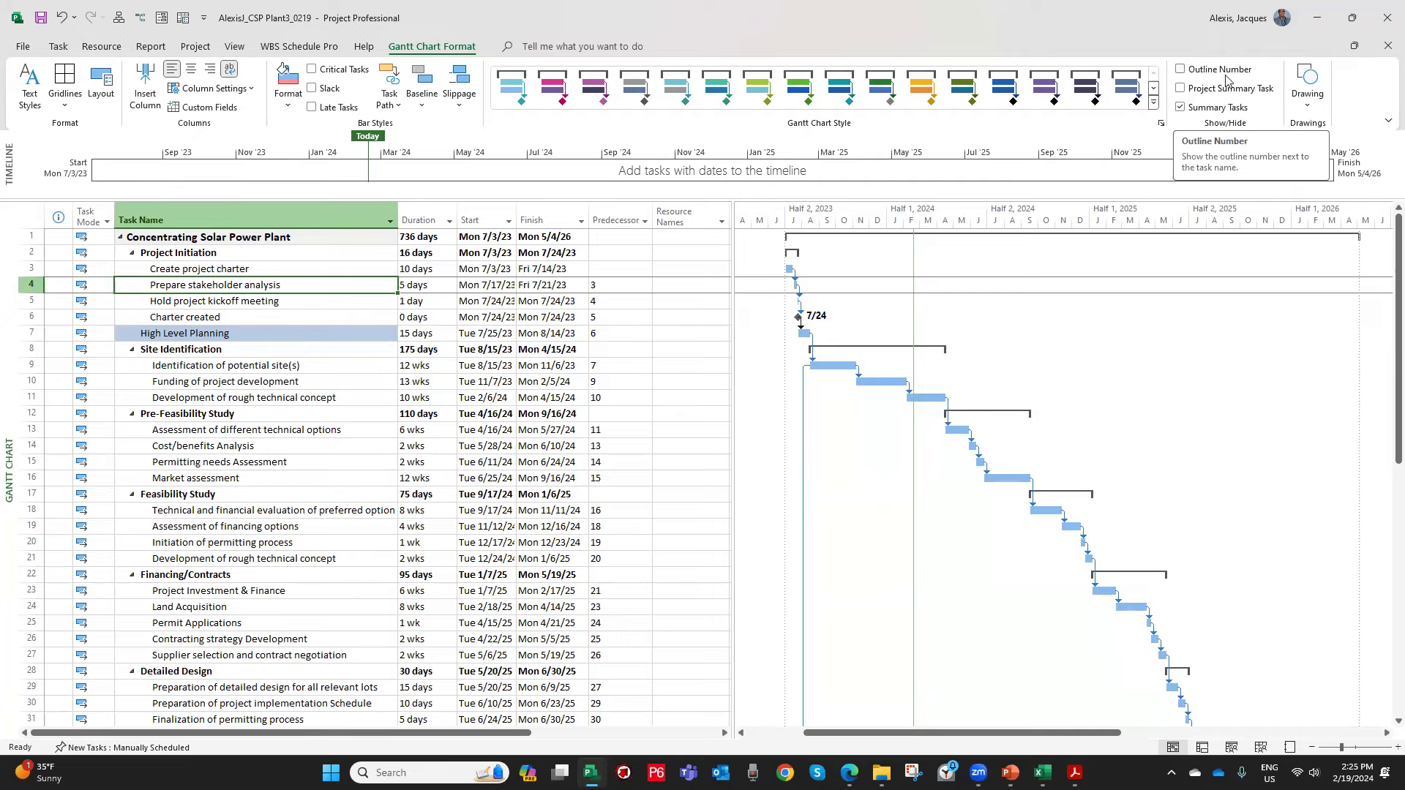
pyautogui.click(1180, 71)
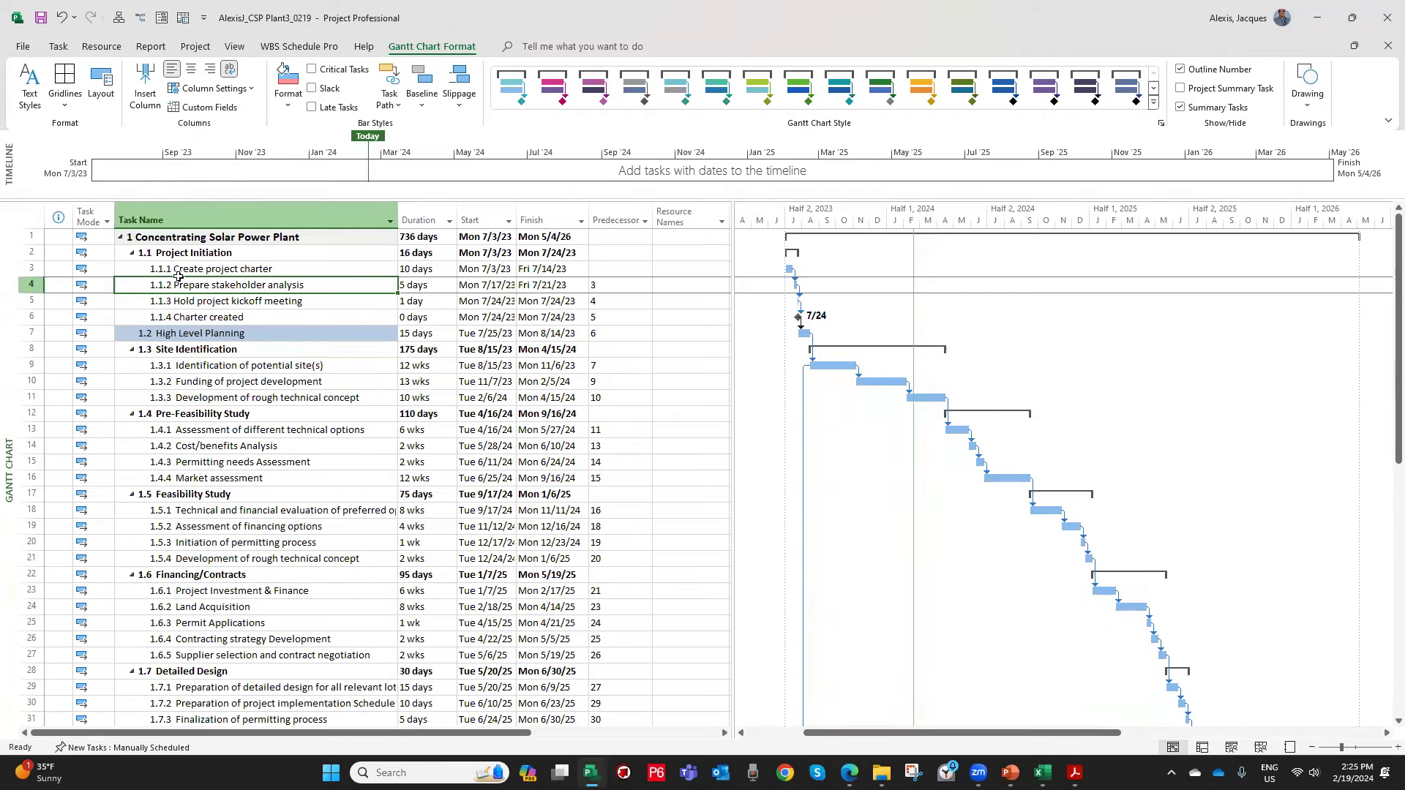
pyautogui.scroll(-2, 189, 289)
pyautogui.scroll(-7, 189, 290)
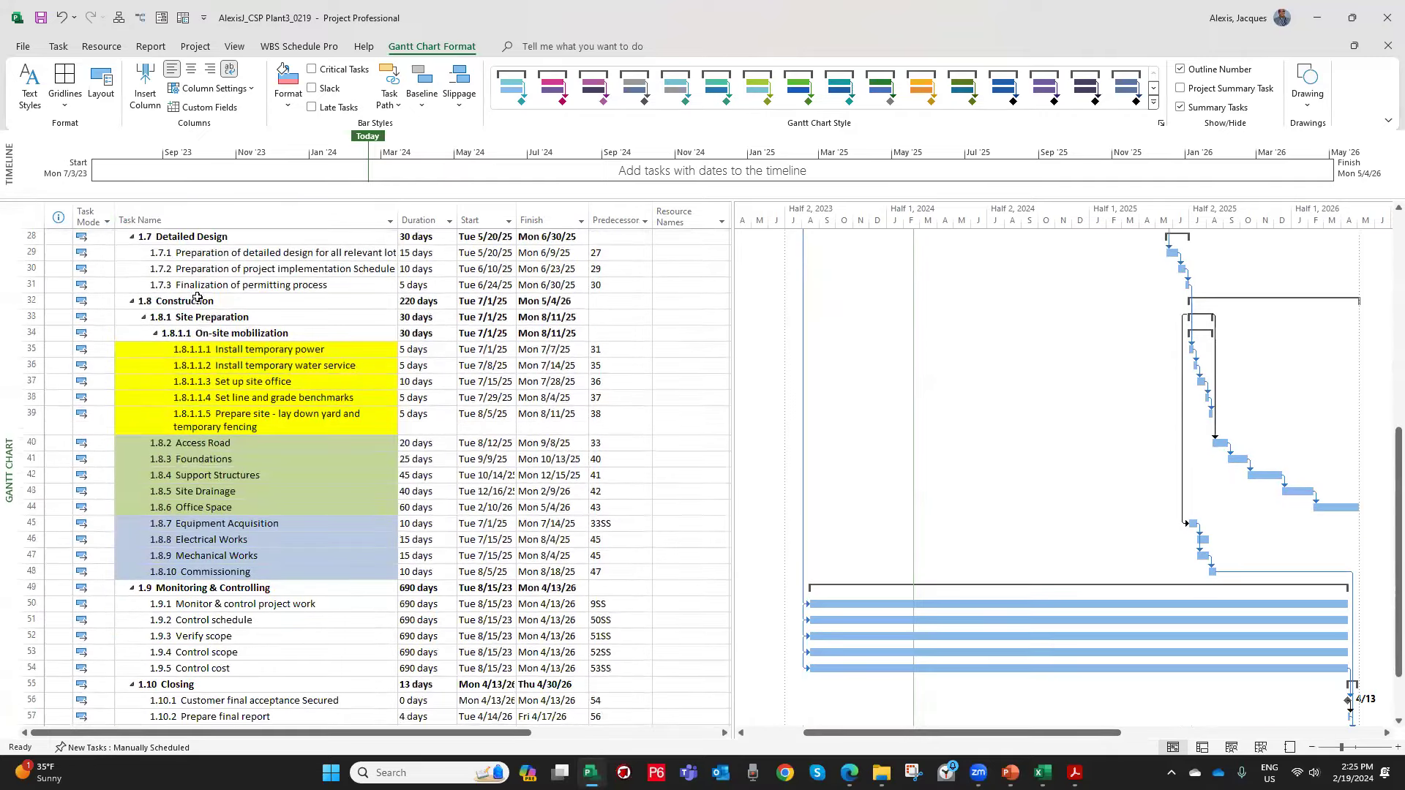
pyautogui.scroll(-1, 211, 350)
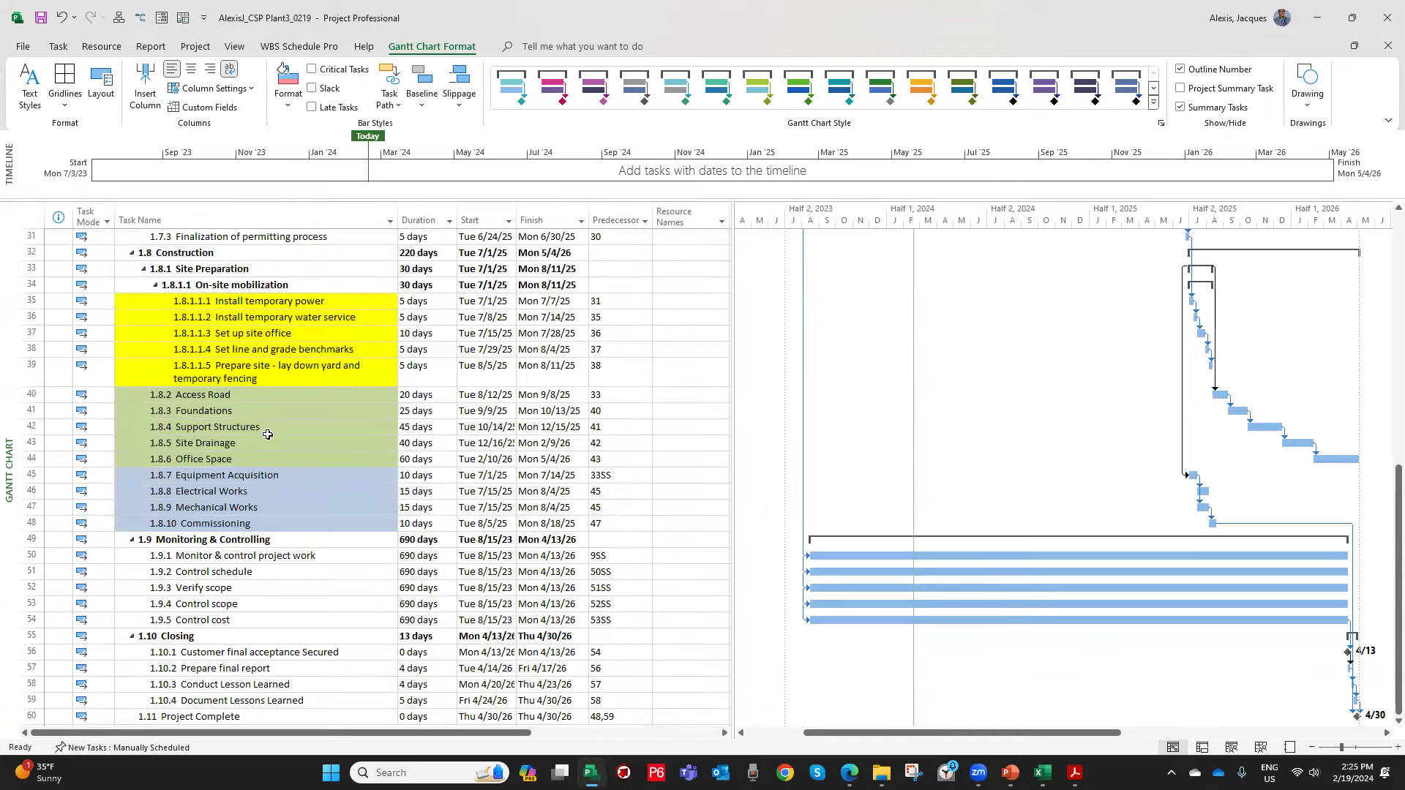
pyautogui.scroll(-2, 258, 453)
pyautogui.scroll(-3, 259, 449)
pyautogui.scroll(10, 262, 445)
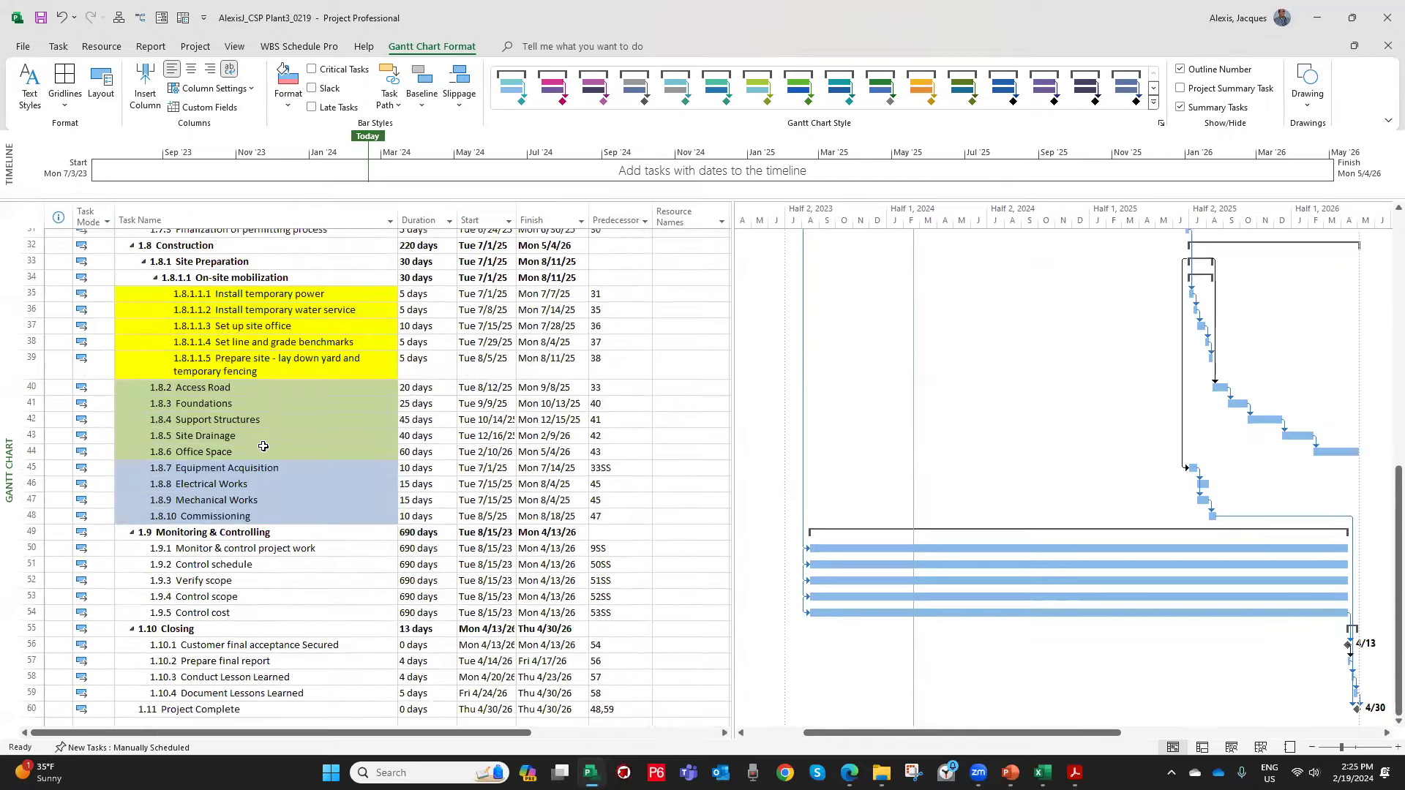
pyautogui.scroll(5, 265, 441)
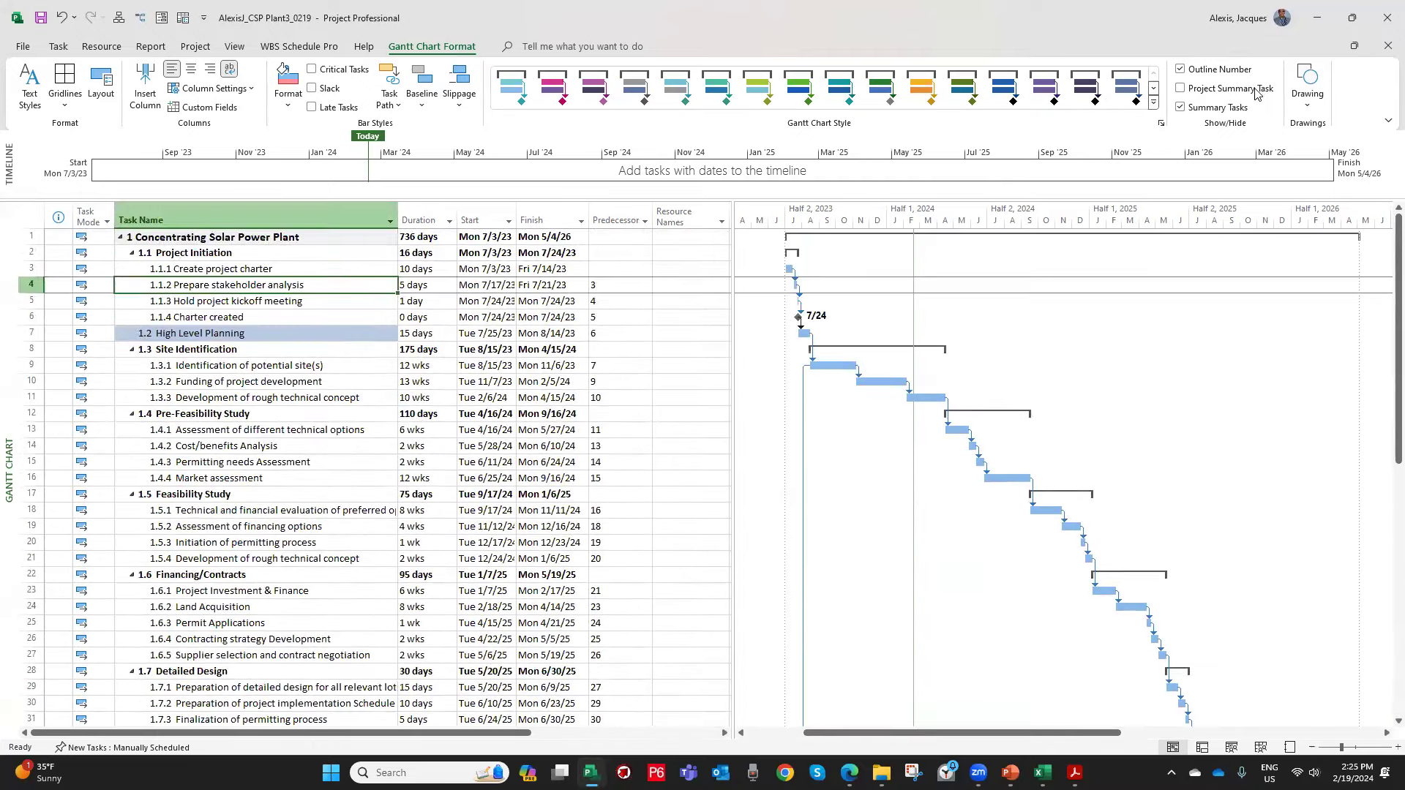
# Switch the outline numbers off and back on to compare the task list with and without numbering.
pyautogui.click(1210, 71)
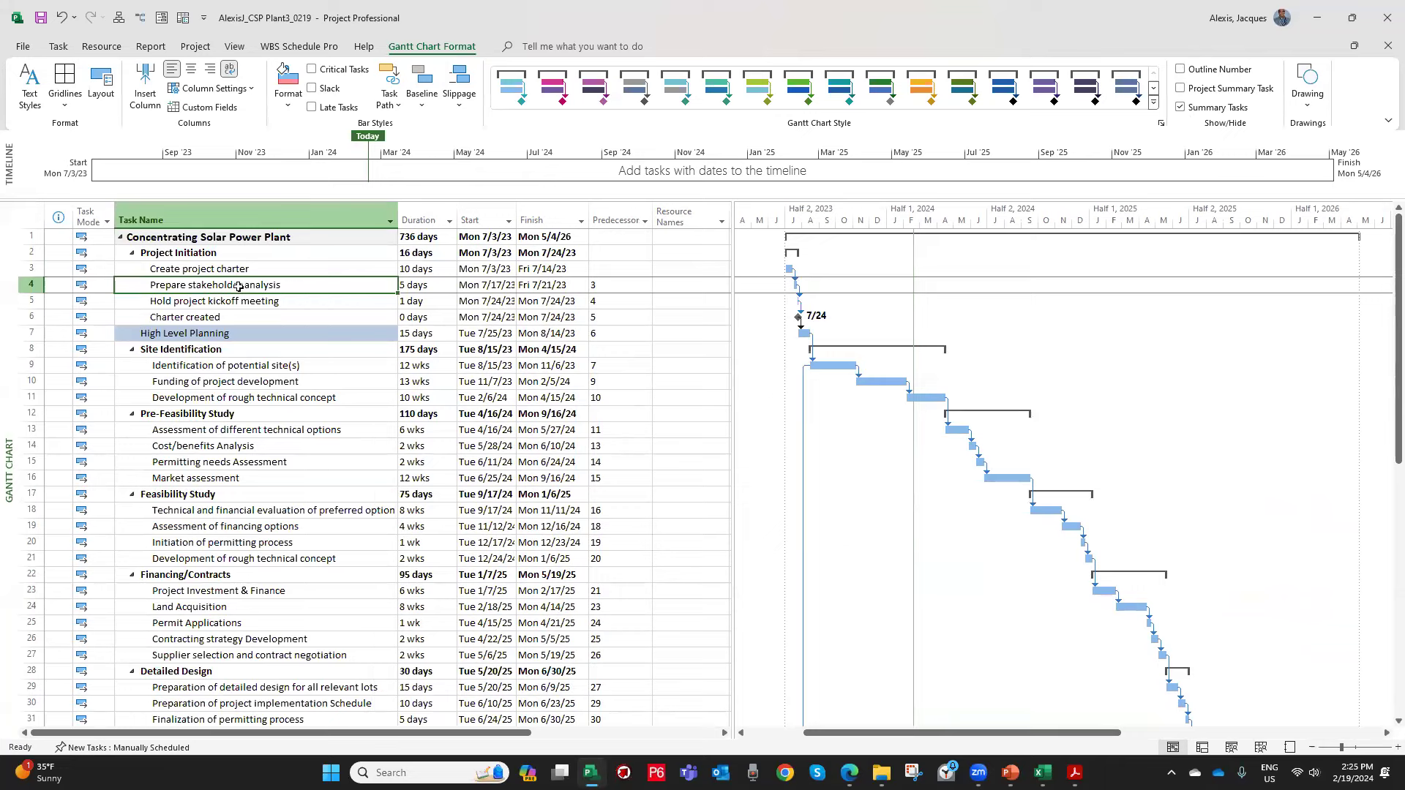
pyautogui.click(1181, 71)
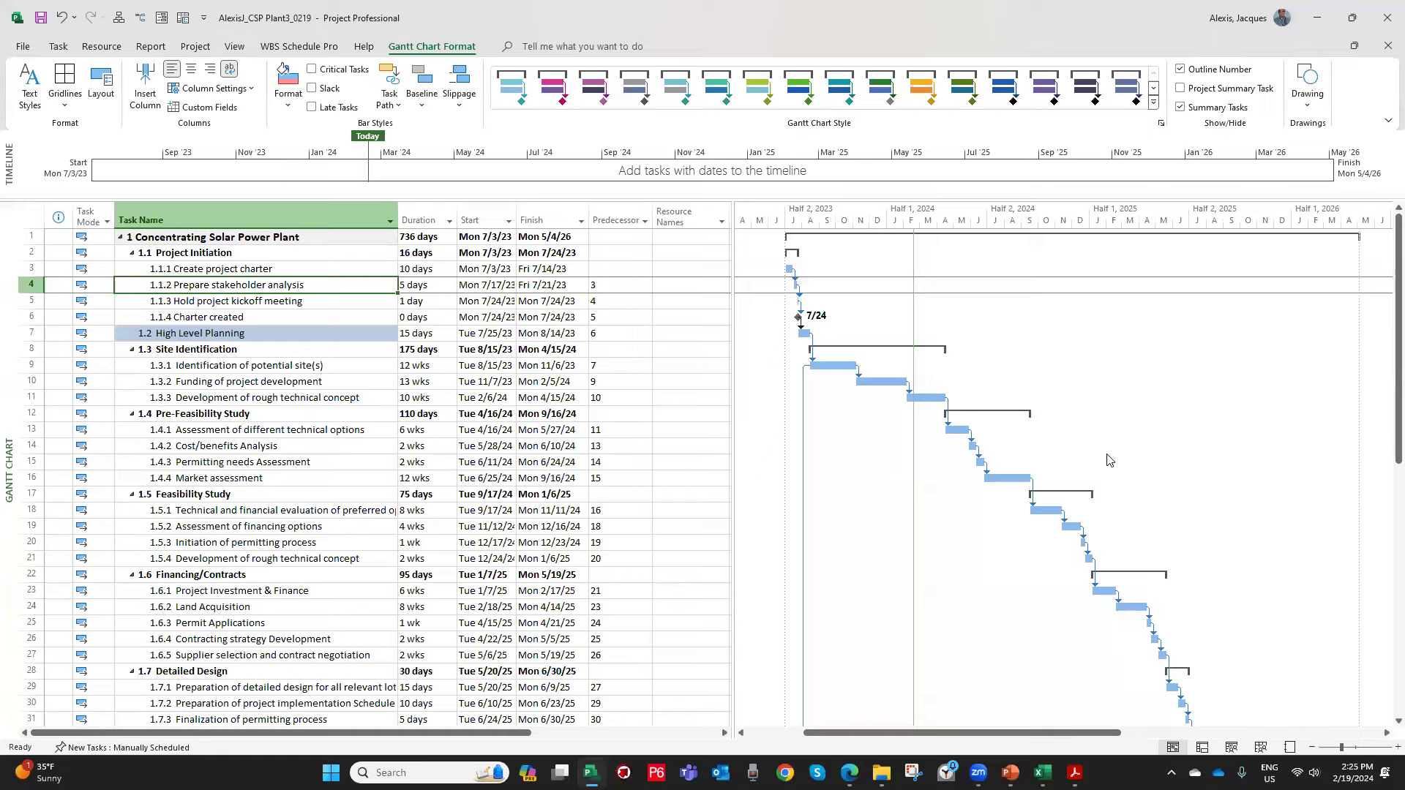
pyautogui.scroll(-15, 263, 376)
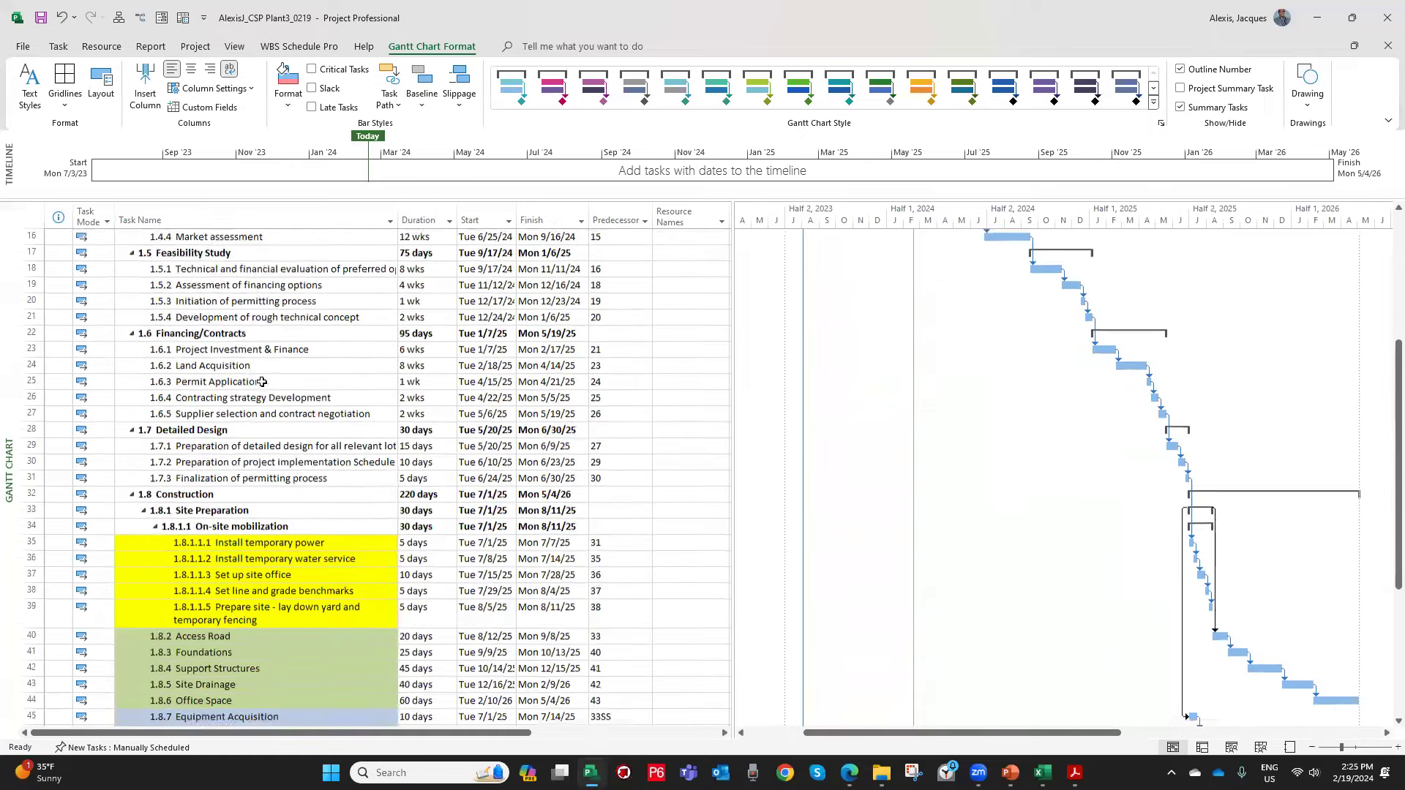
pyautogui.scroll(15, 265, 399)
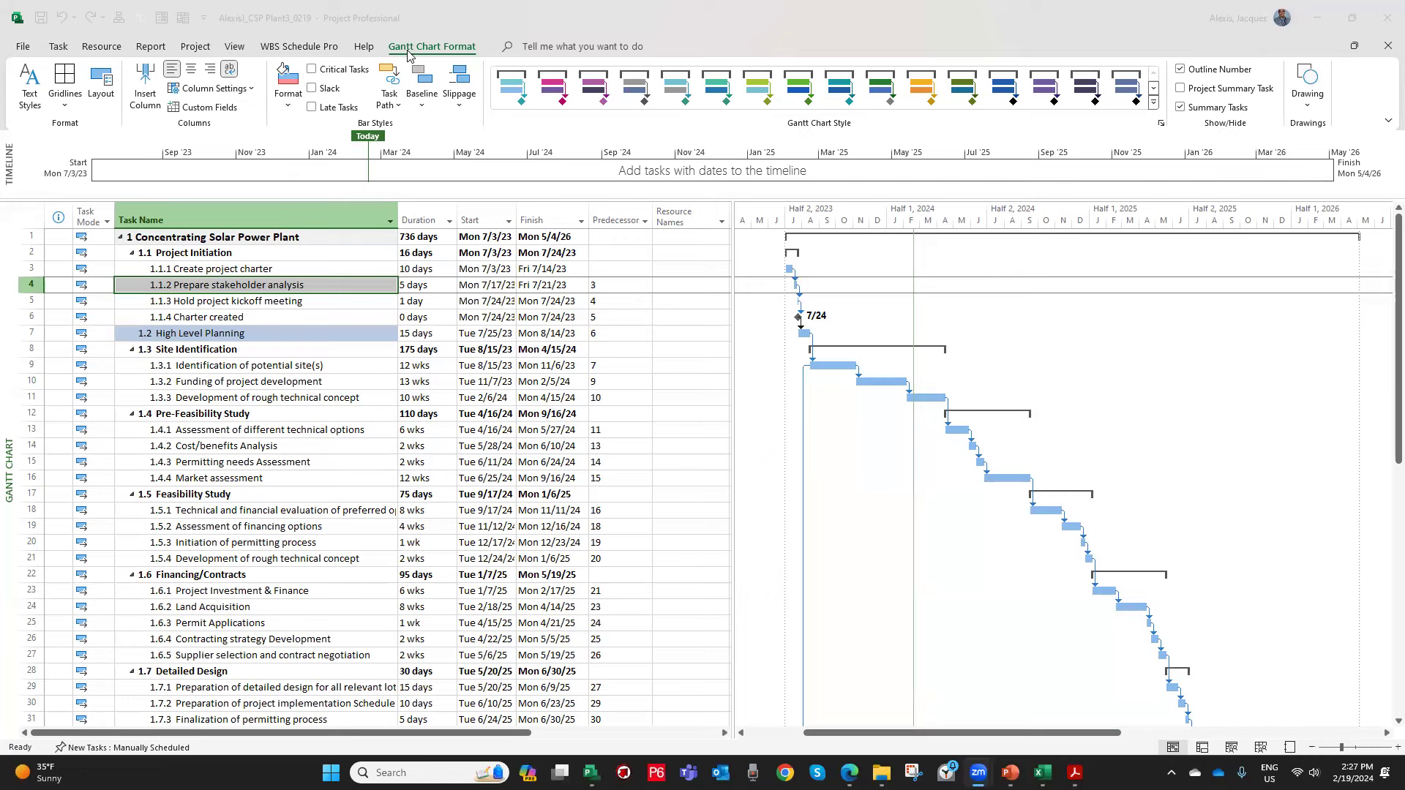
pyautogui.click(466, 47)
pyautogui.click(1181, 70)
pyautogui.click(1181, 69)
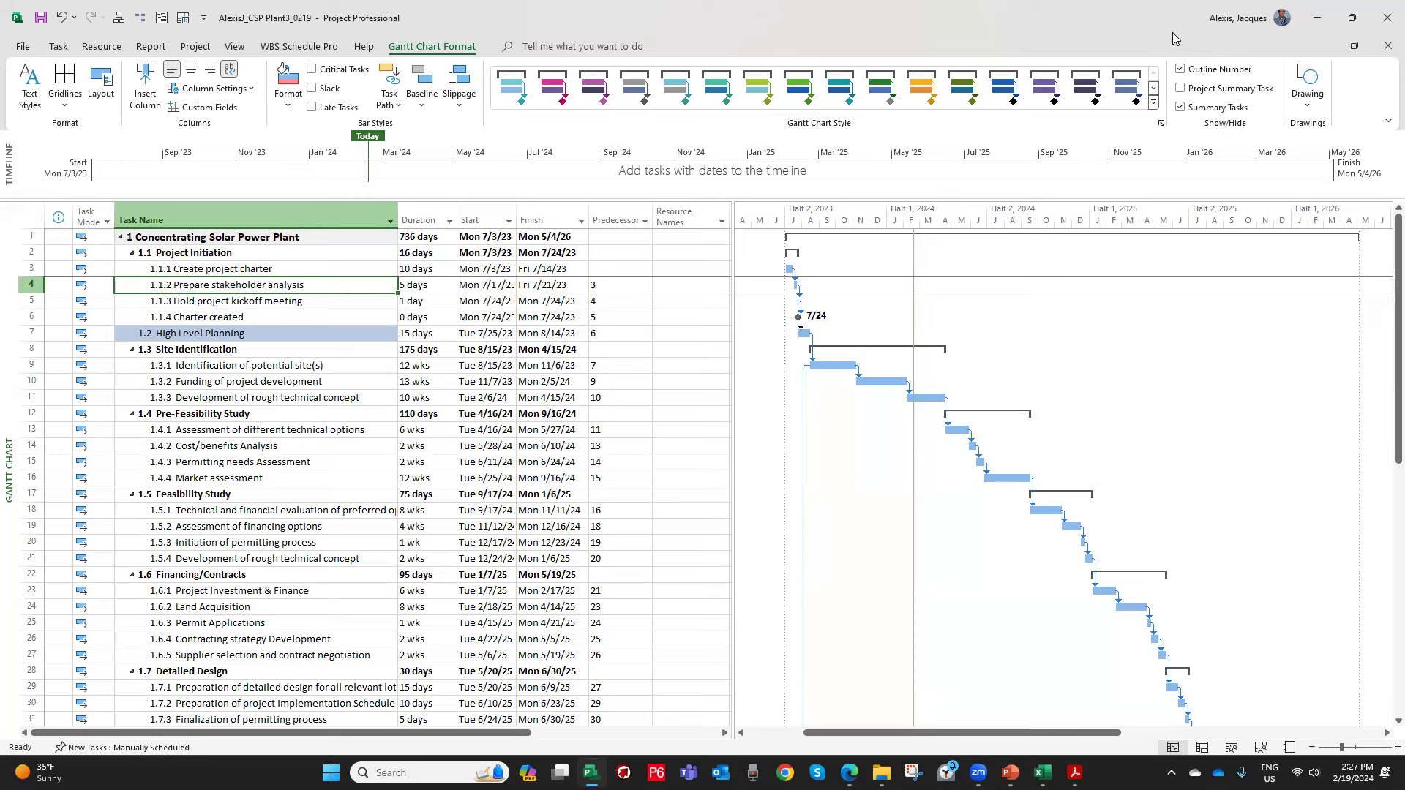
# Examine the numbered task list down to Project Complete and select the Task Mode column to check the scheduling mode.
pyautogui.click(1385, 678)
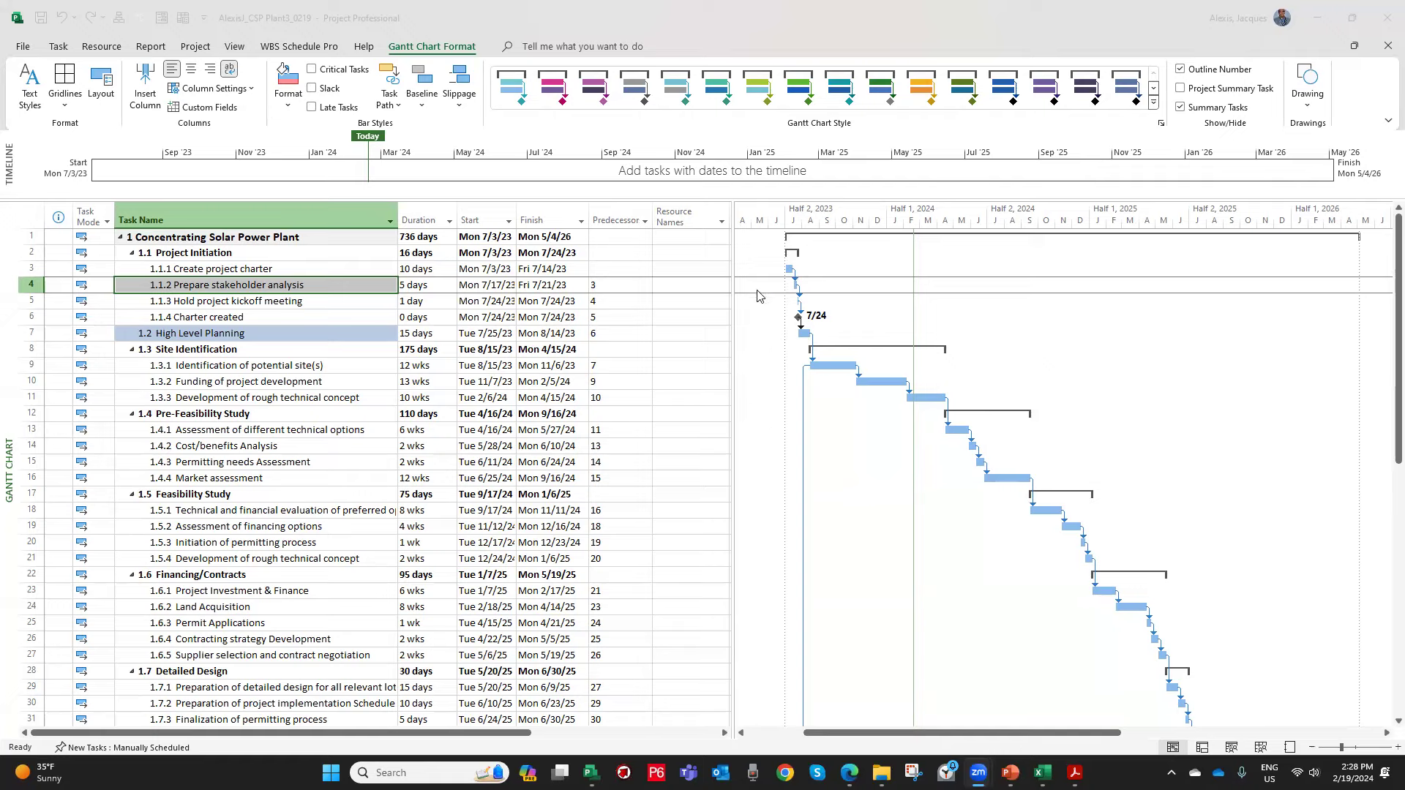
pyautogui.scroll(-6, 800, 460)
pyautogui.scroll(-6, 477, 485)
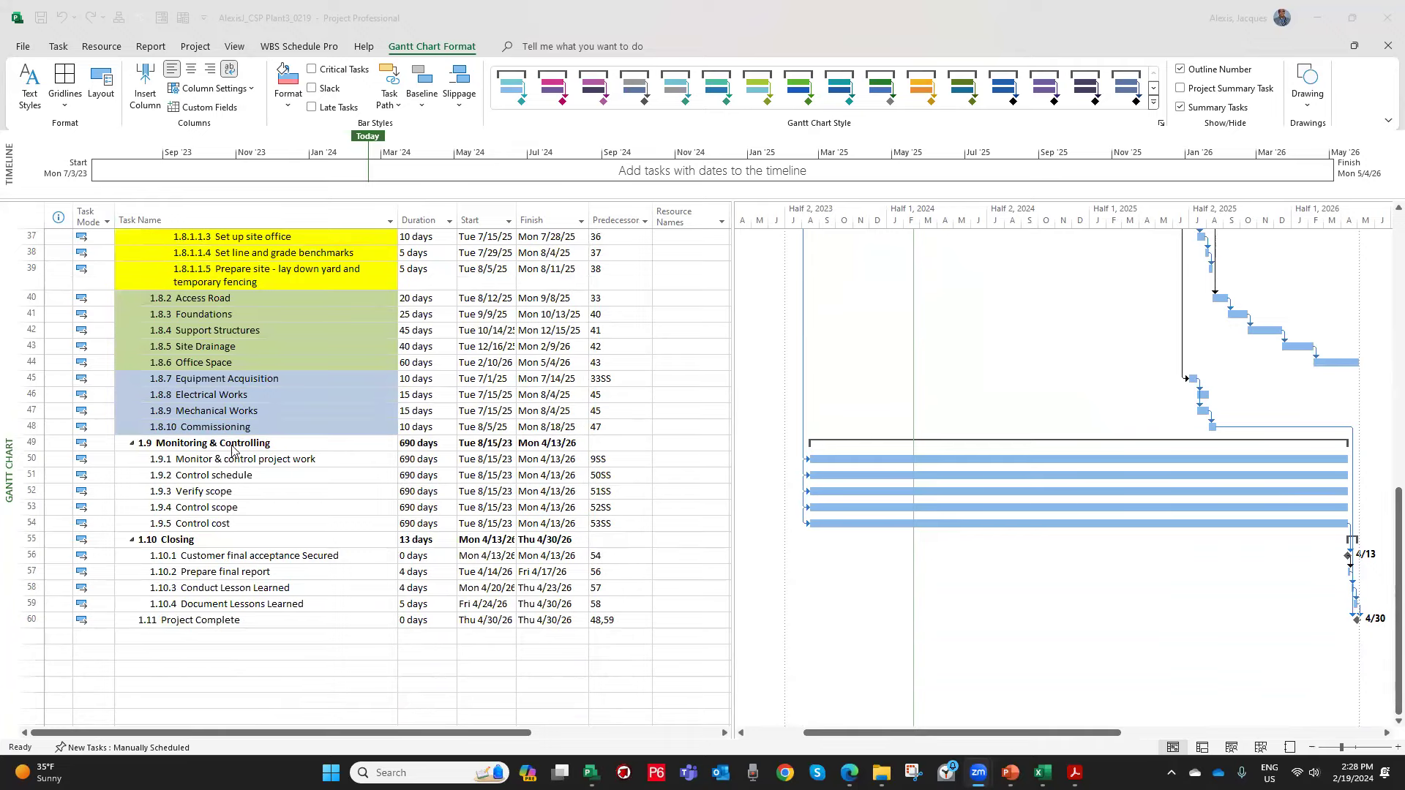
pyautogui.scroll(10, 260, 453)
pyautogui.scroll(2, 263, 452)
pyautogui.click(92, 216)
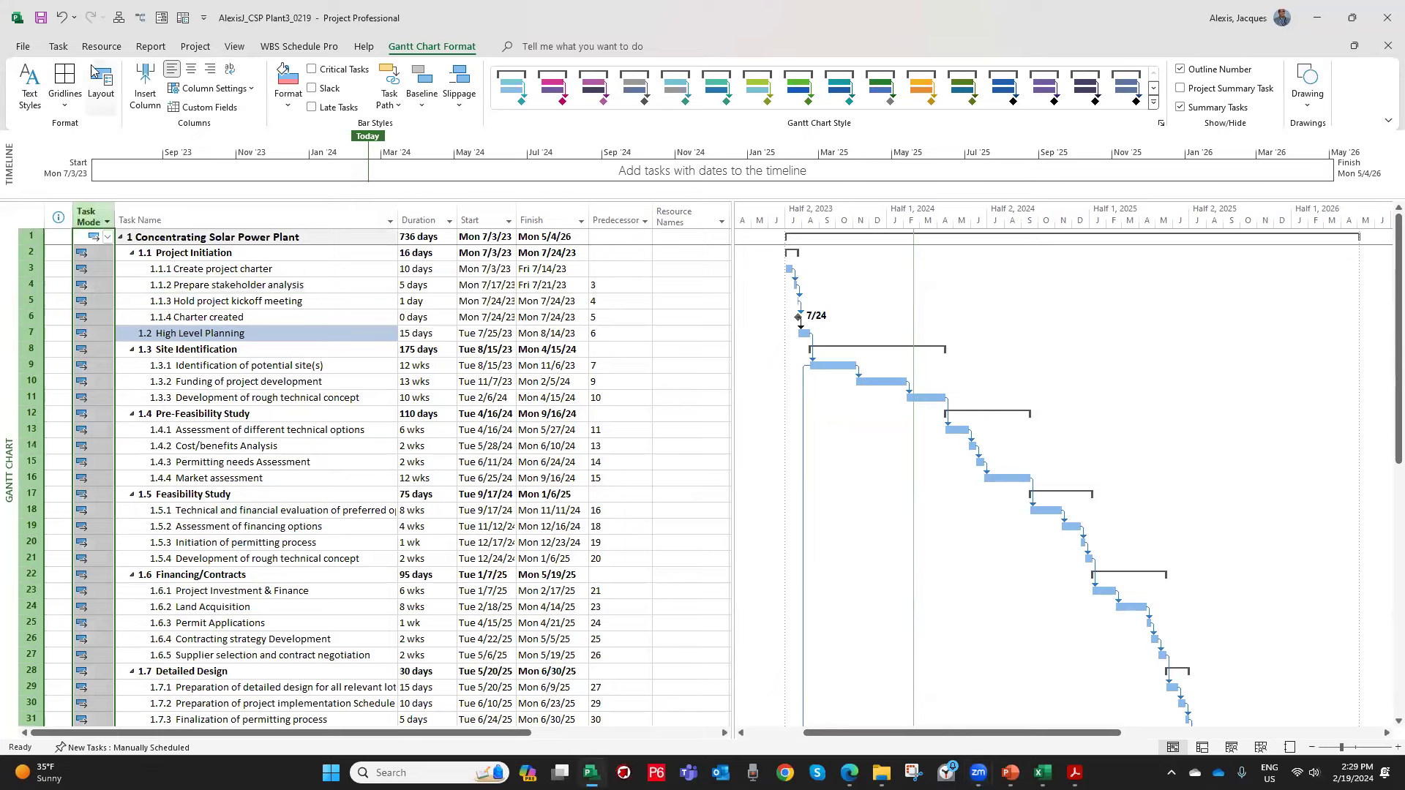
pyautogui.click(59, 46)
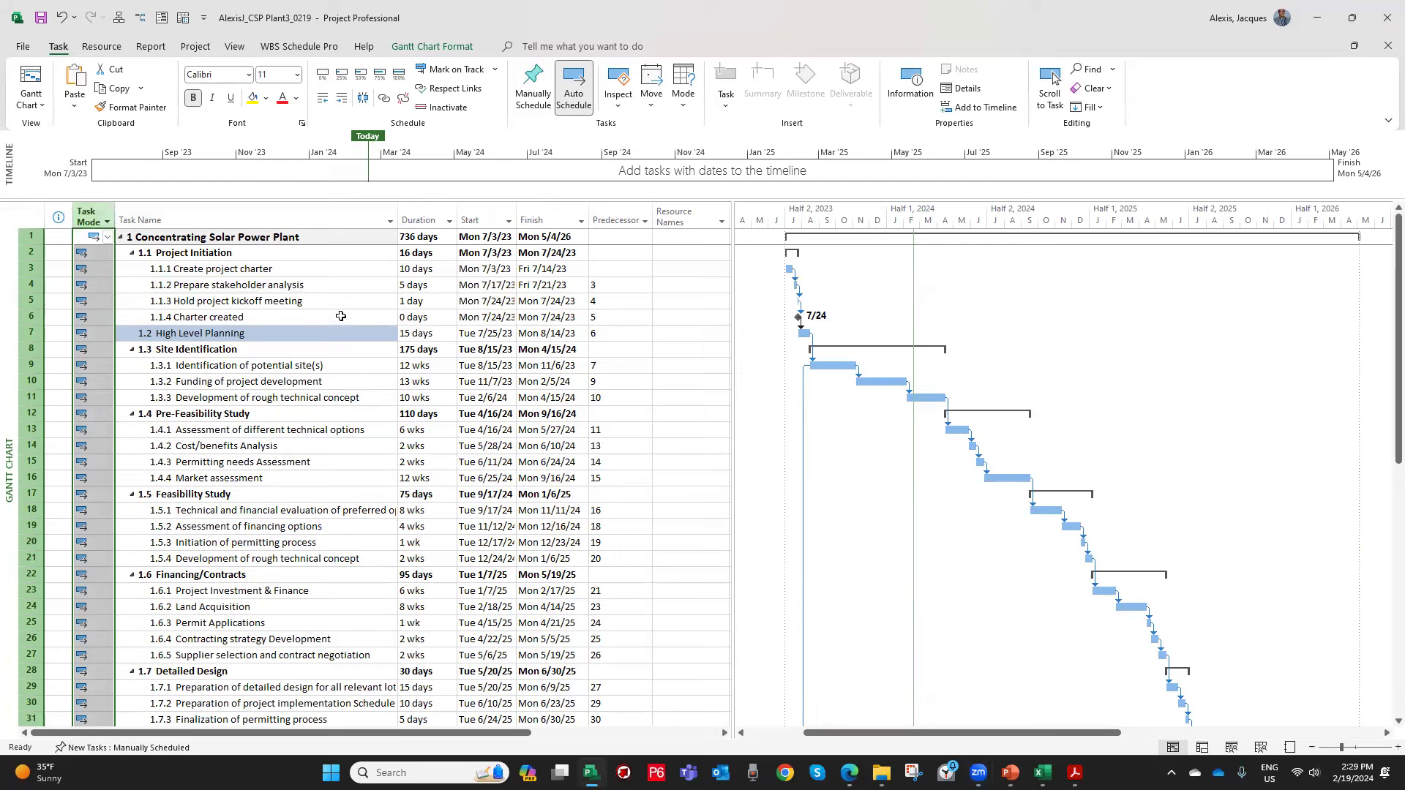
# Examine the predecessors and linked Gantt bars from Prepare stakeholder analysis down to Project Complete.
pyautogui.click(599, 286)
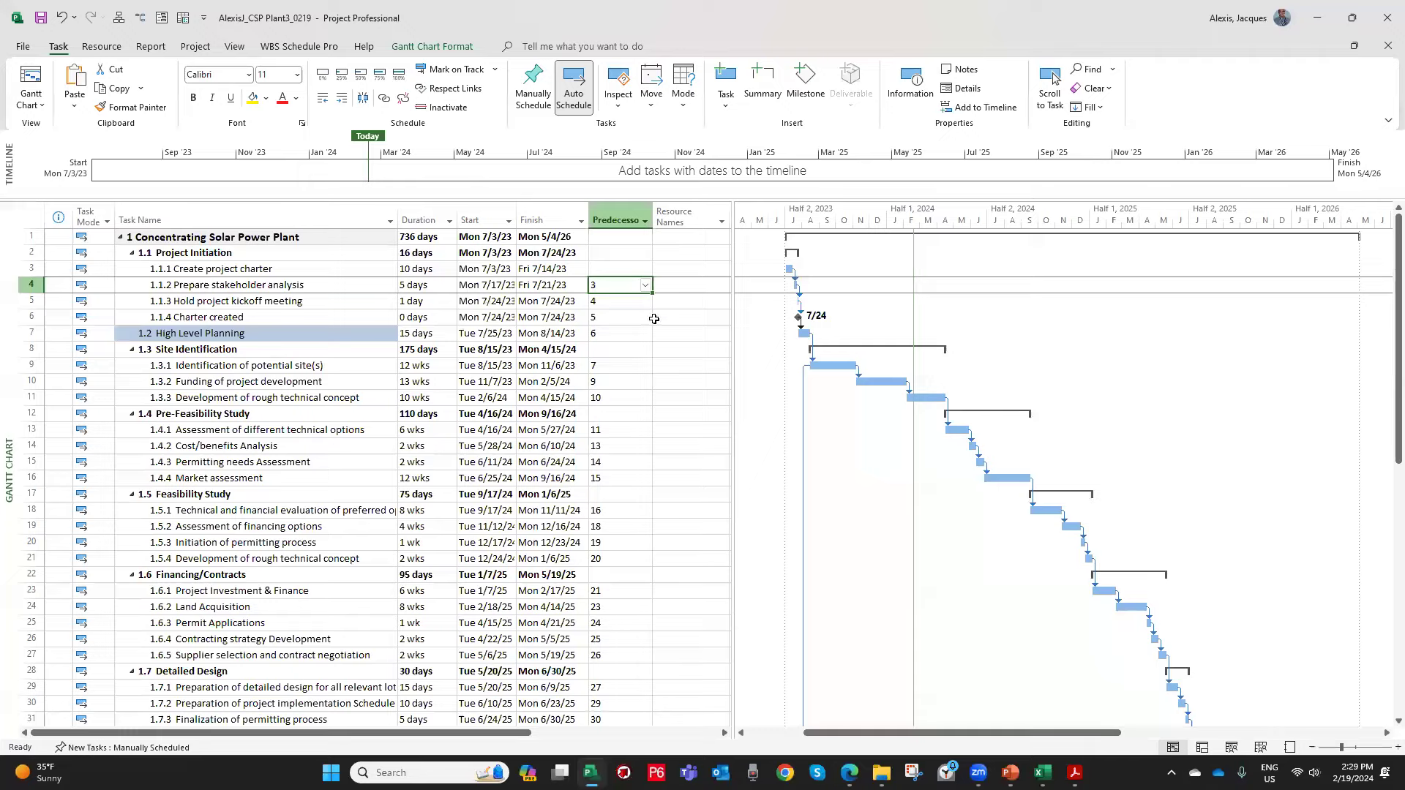
pyautogui.scroll(-3, 622, 538)
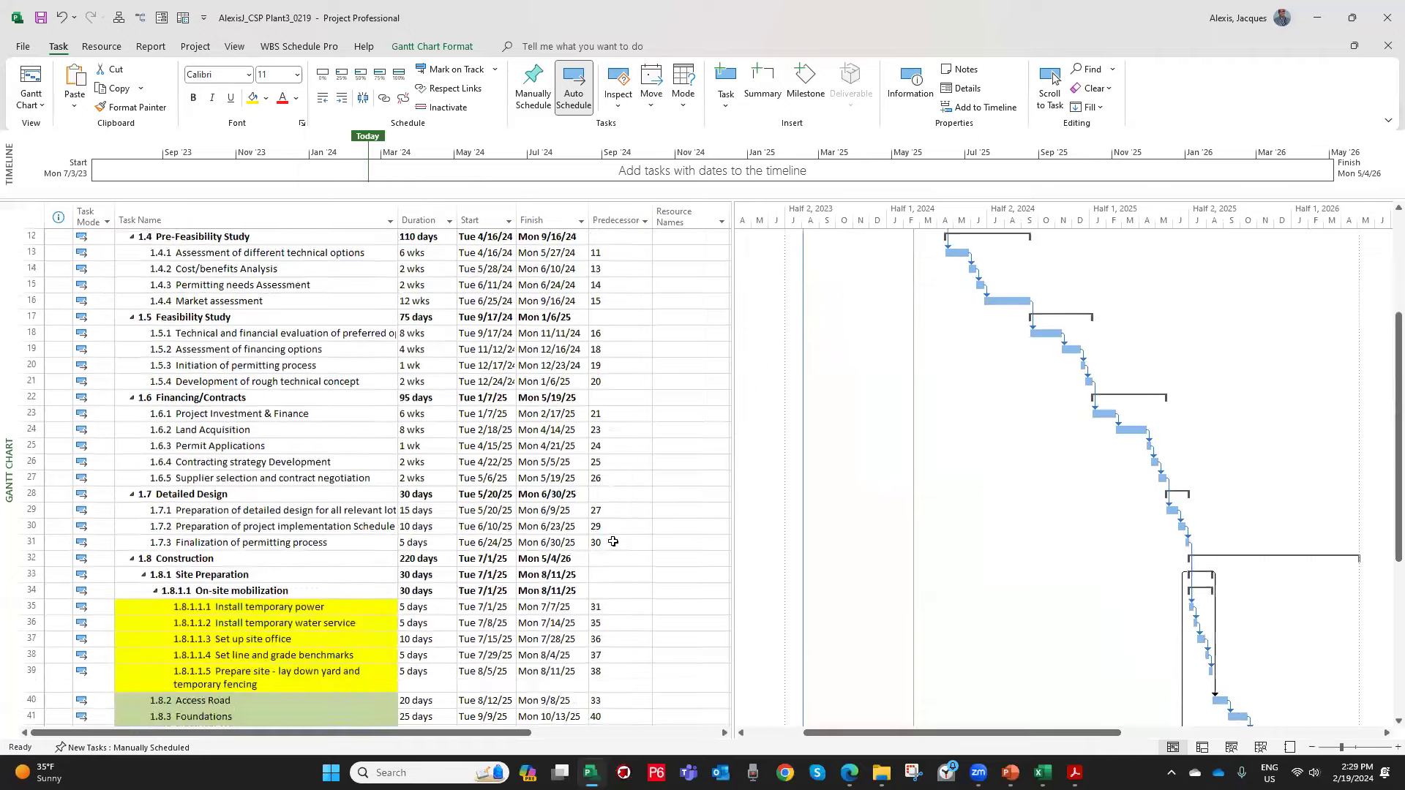
pyautogui.scroll(-12, 613, 530)
pyautogui.scroll(15, 614, 524)
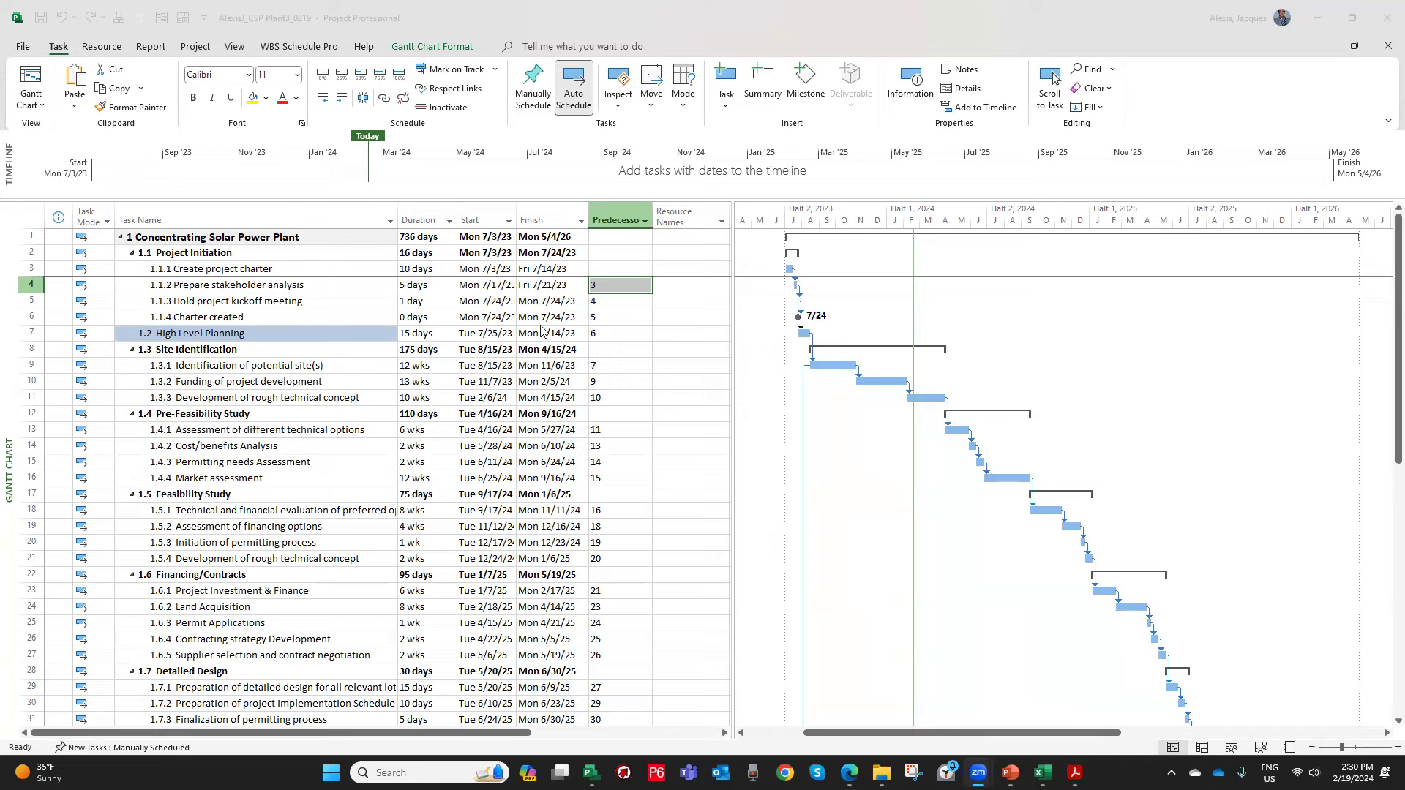
pyautogui.click(299, 306)
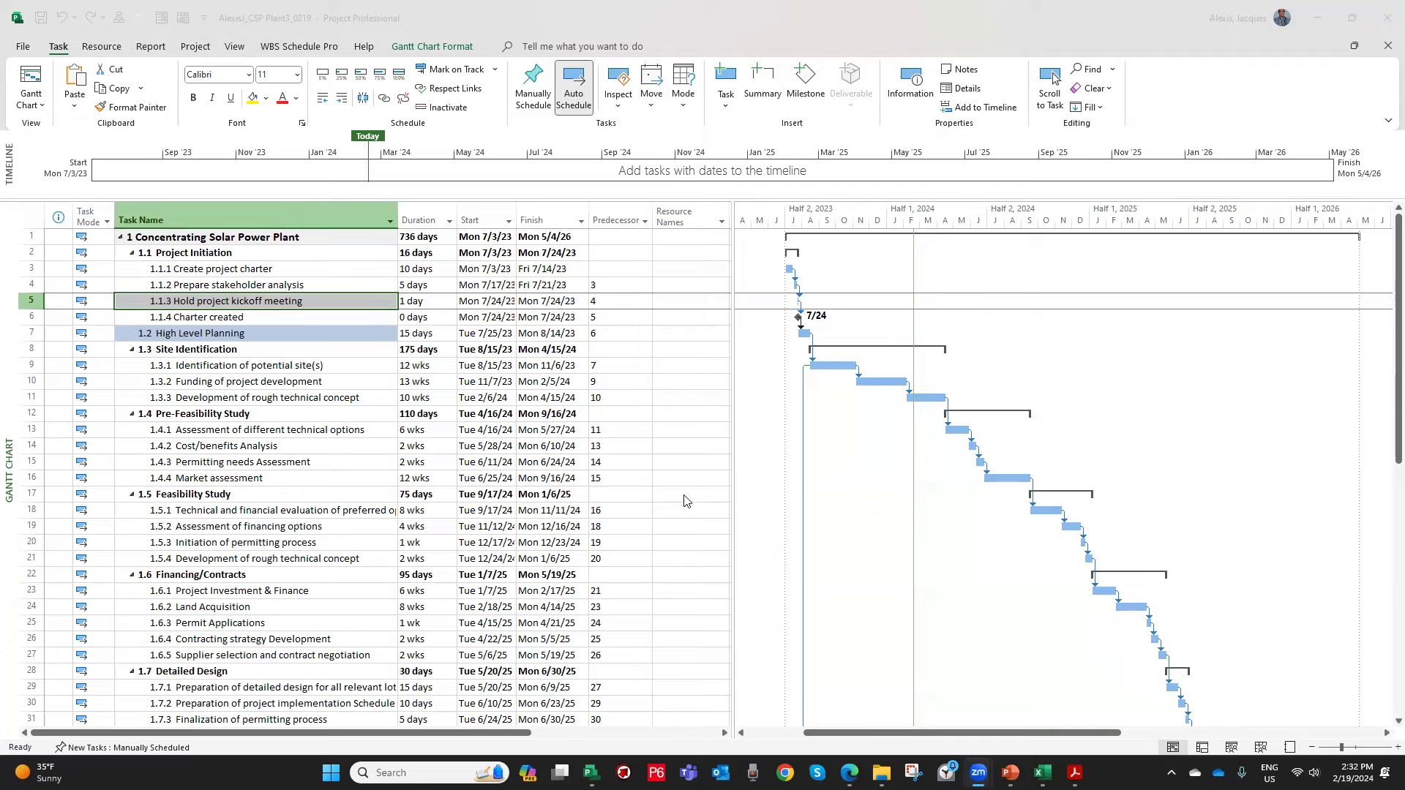
pyautogui.scroll(-11, 674, 475)
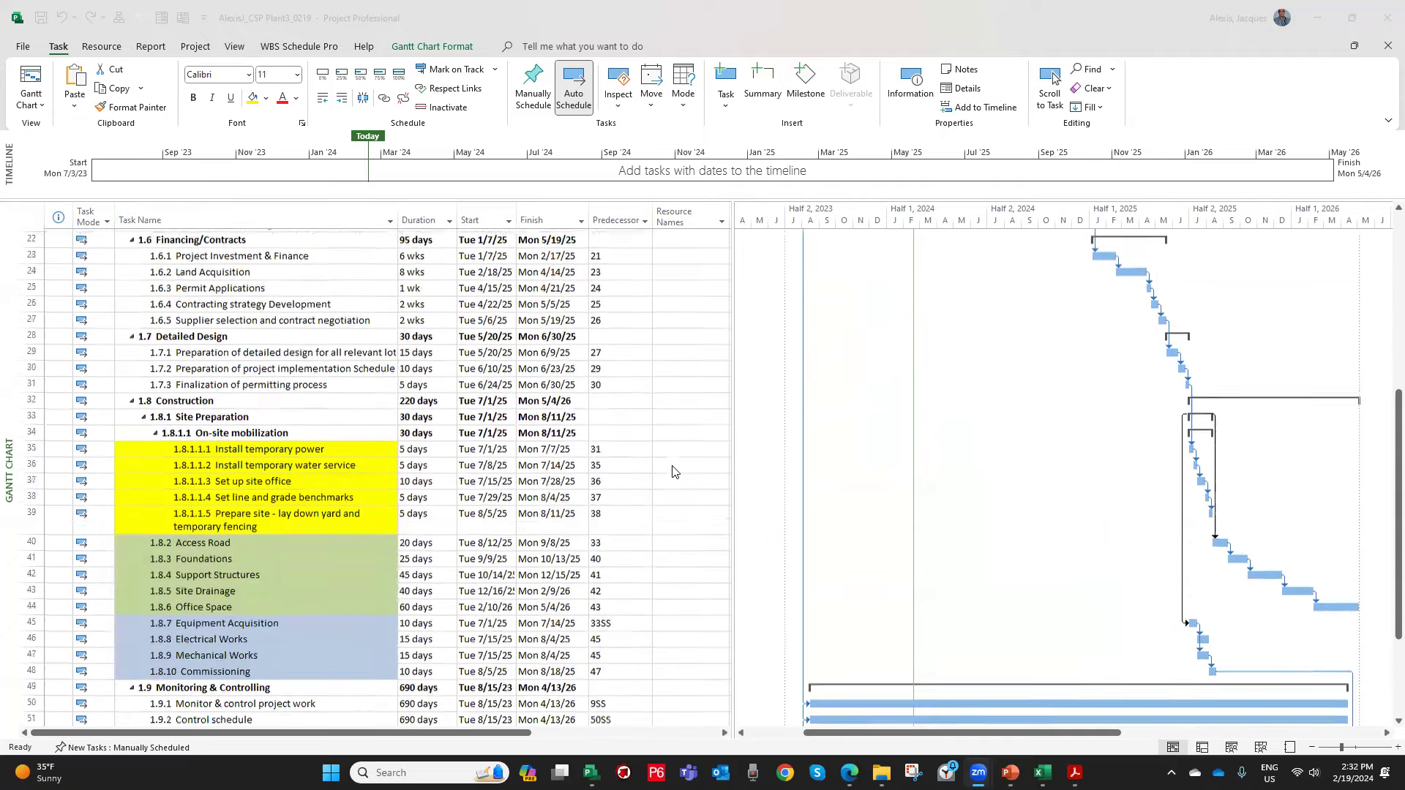
pyautogui.scroll(-1, 673, 472)
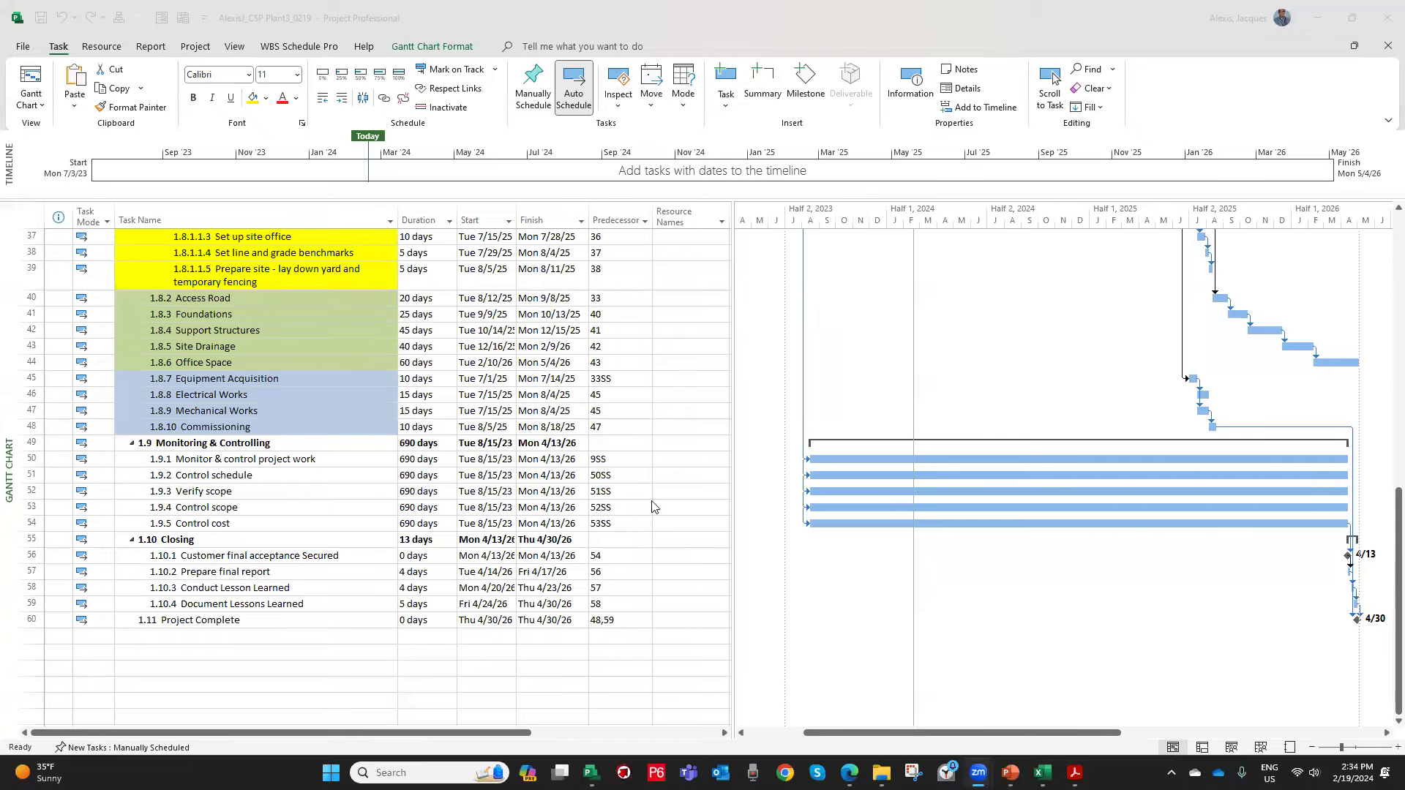
pyautogui.scroll(4, 655, 507)
pyautogui.scroll(8, 654, 507)
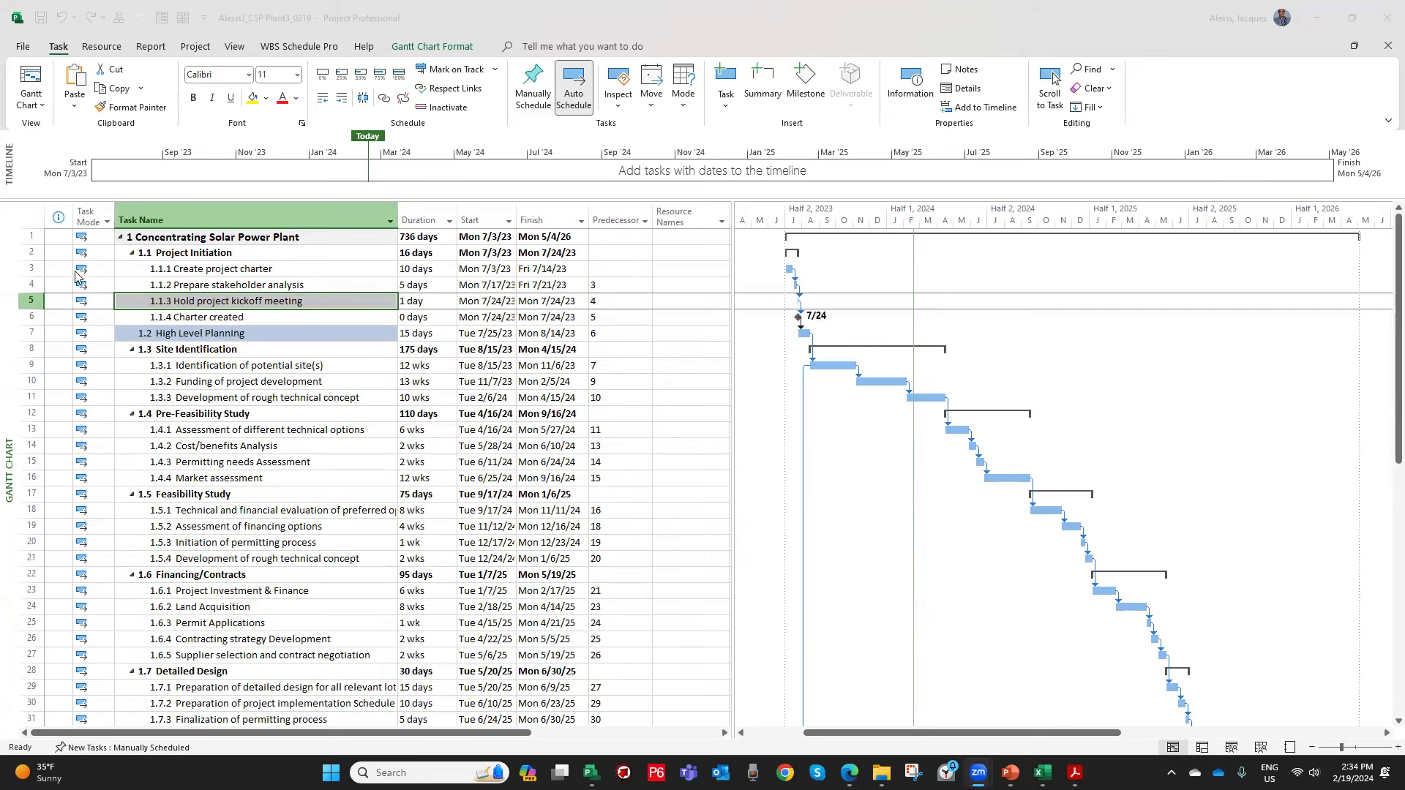
# Check the Task Mode column and select the Project Initiation tasks from Create project charter through Charter created.
pyautogui.click(90, 226)
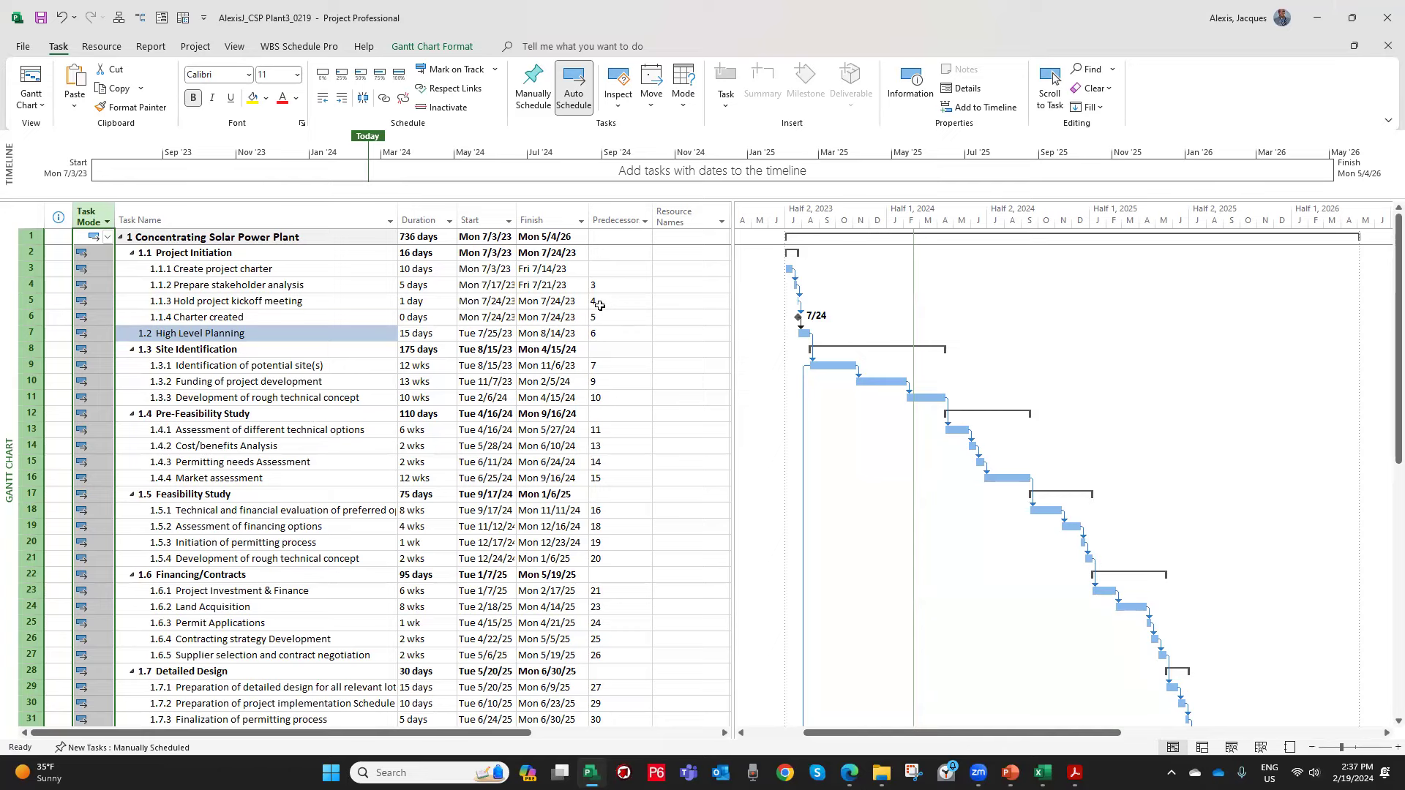
pyautogui.click(231, 274)
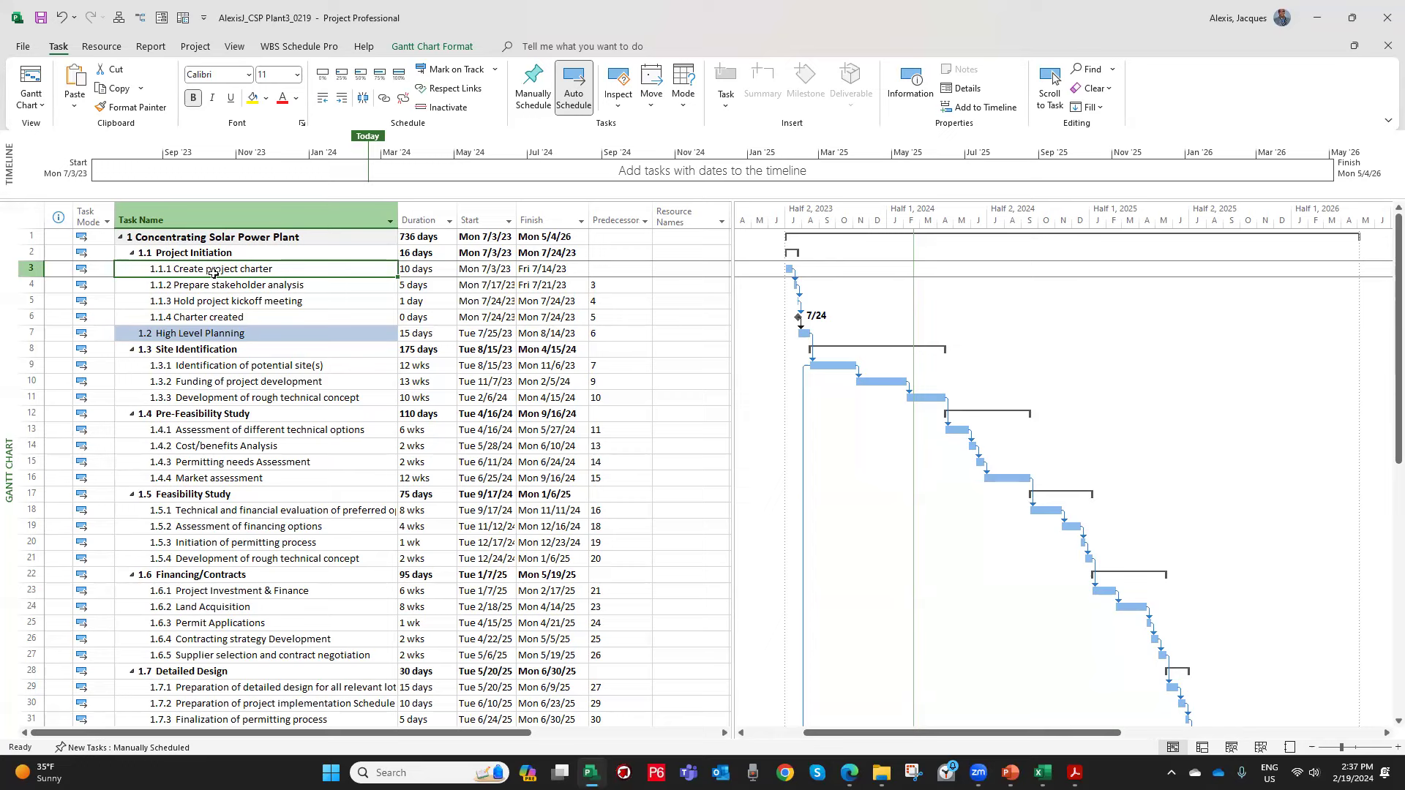
pyautogui.moveTo(212, 273); pyautogui.dragTo(262, 314)
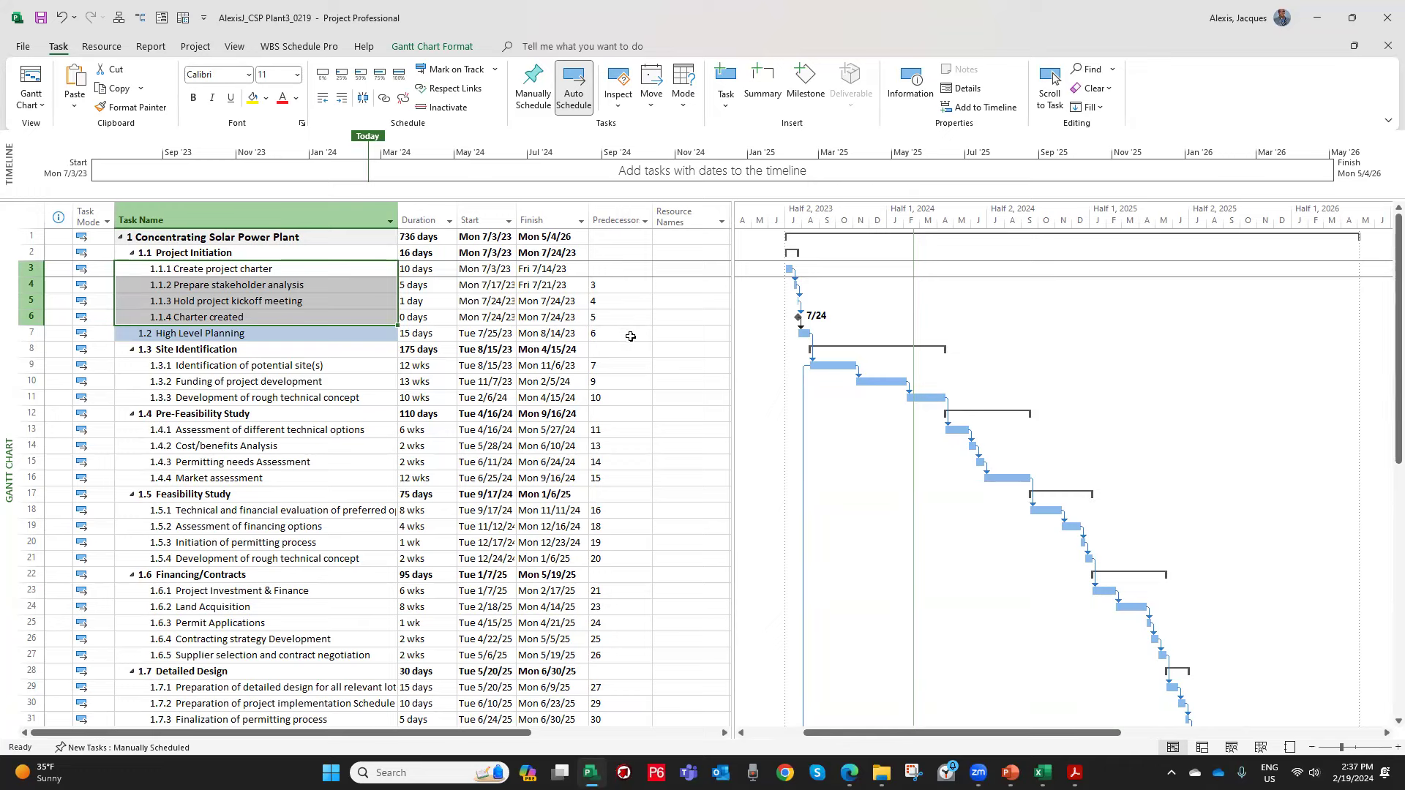
# Widen the task table to uncover Add New Column and open its list of available fields.
pyautogui.moveTo(732, 252); pyautogui.dragTo(853, 253)
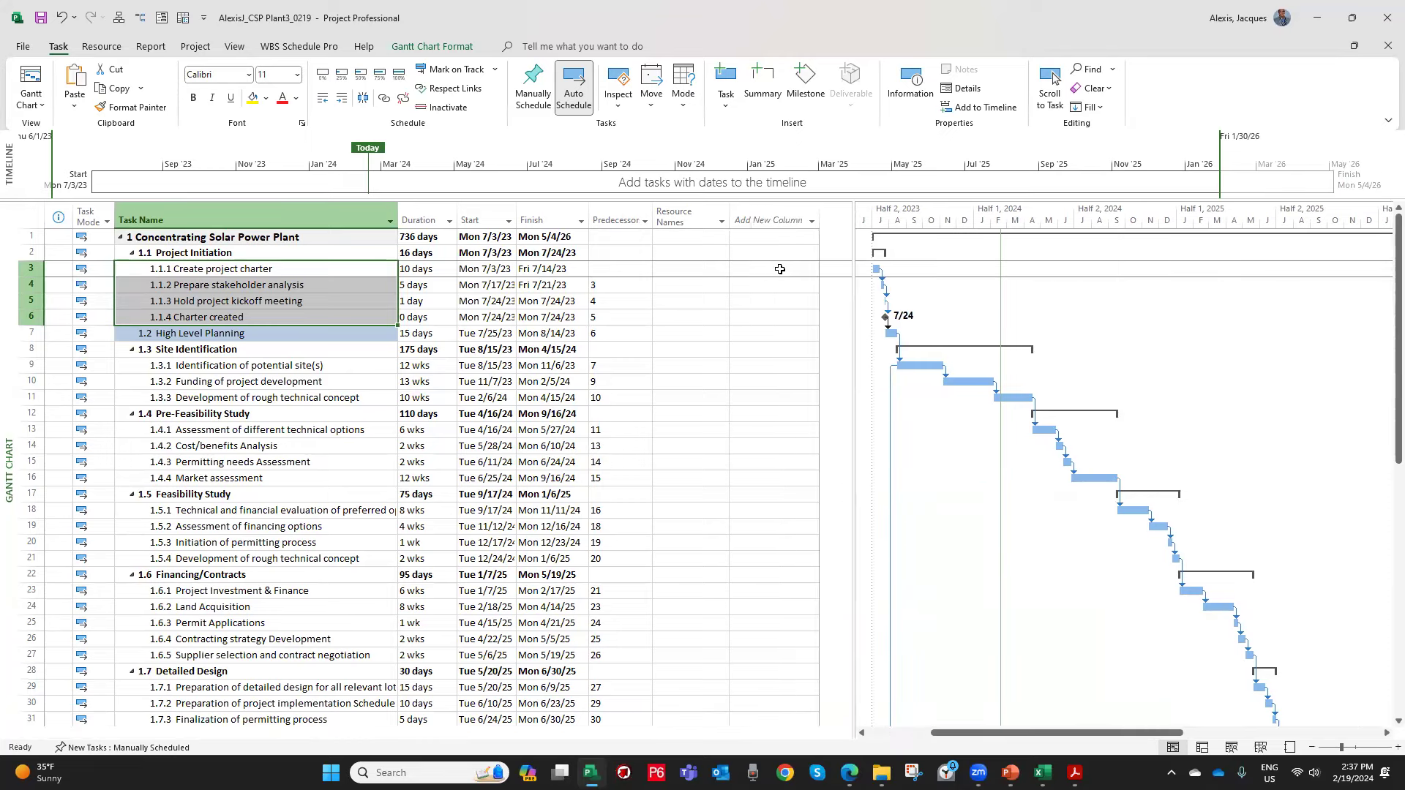
pyautogui.rightClick(738, 215)
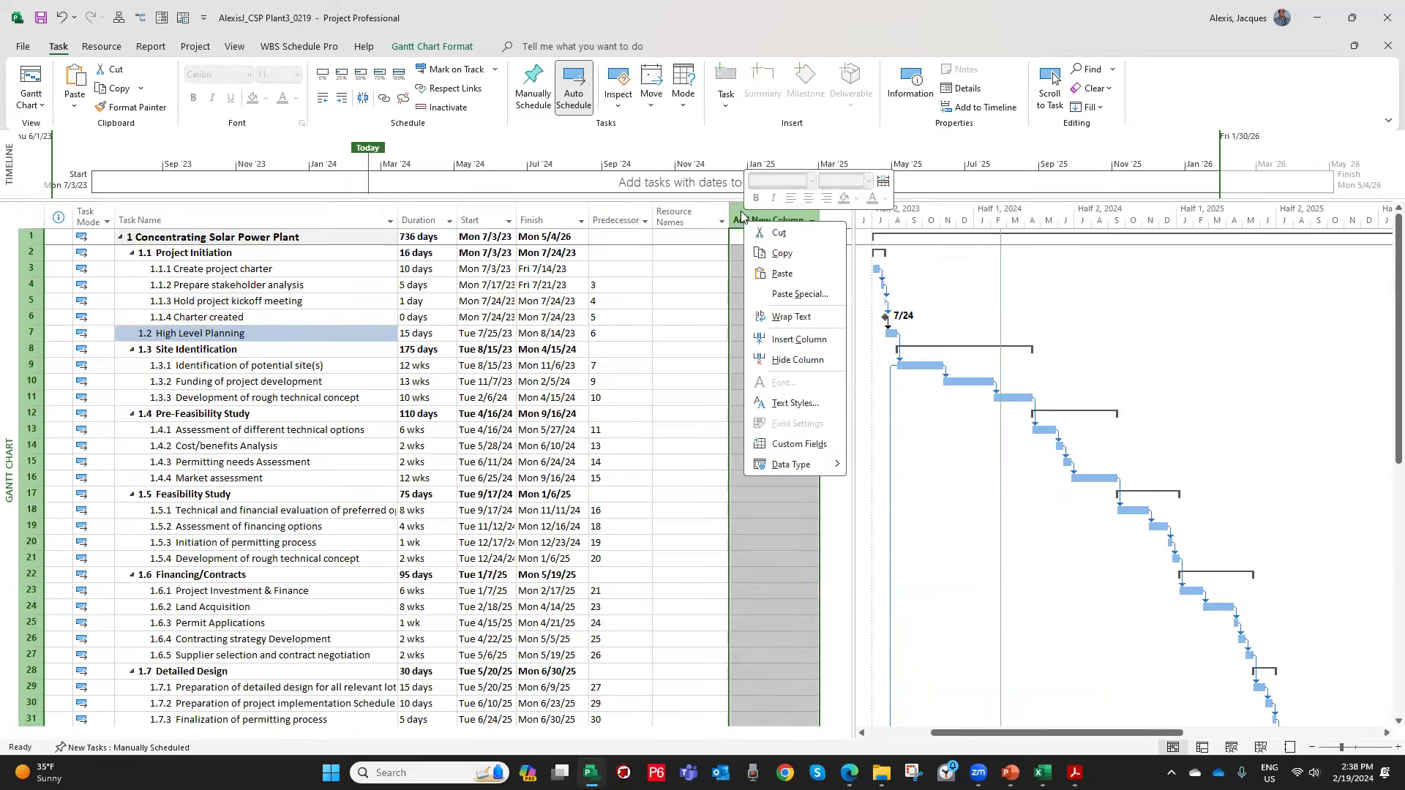
pyautogui.click(740, 138)
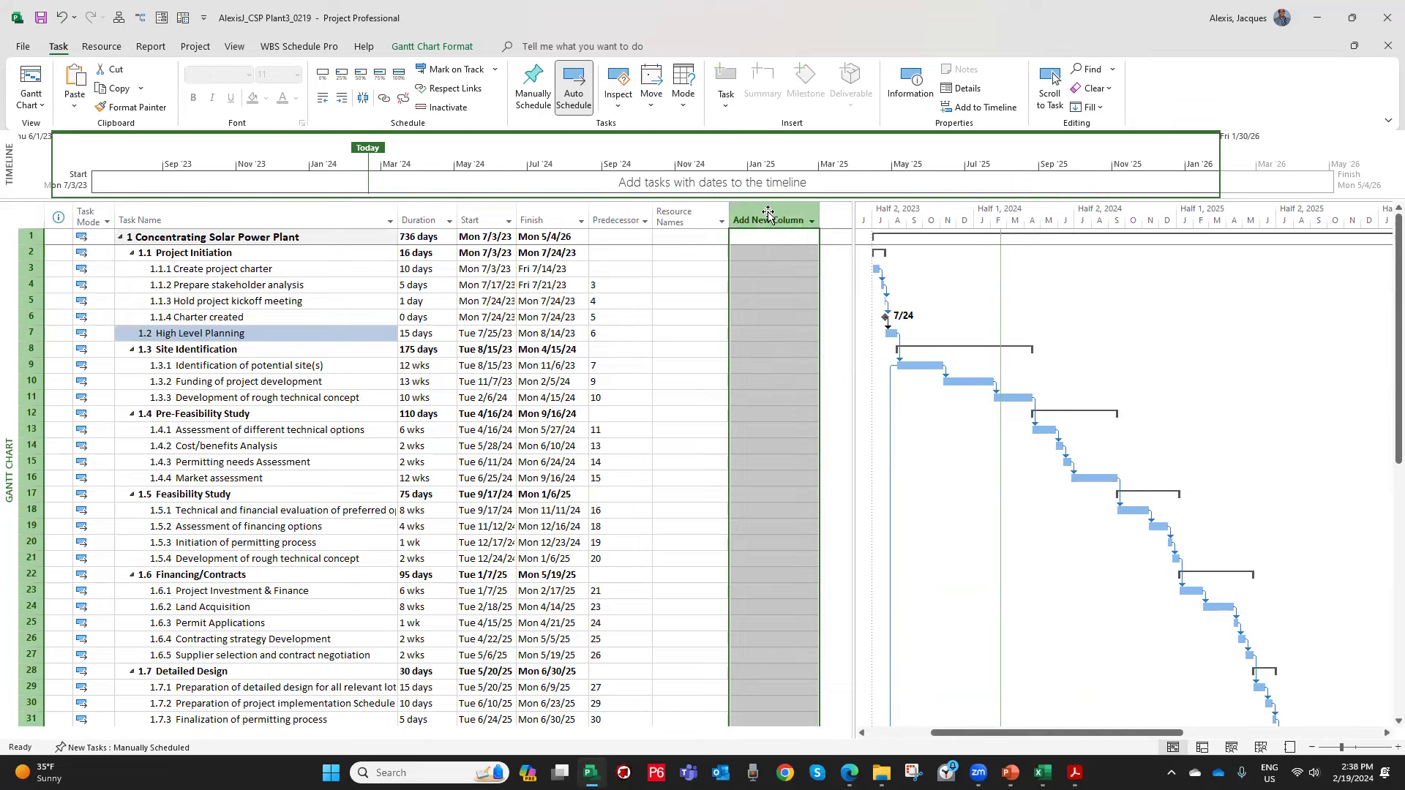
pyautogui.click(768, 213)
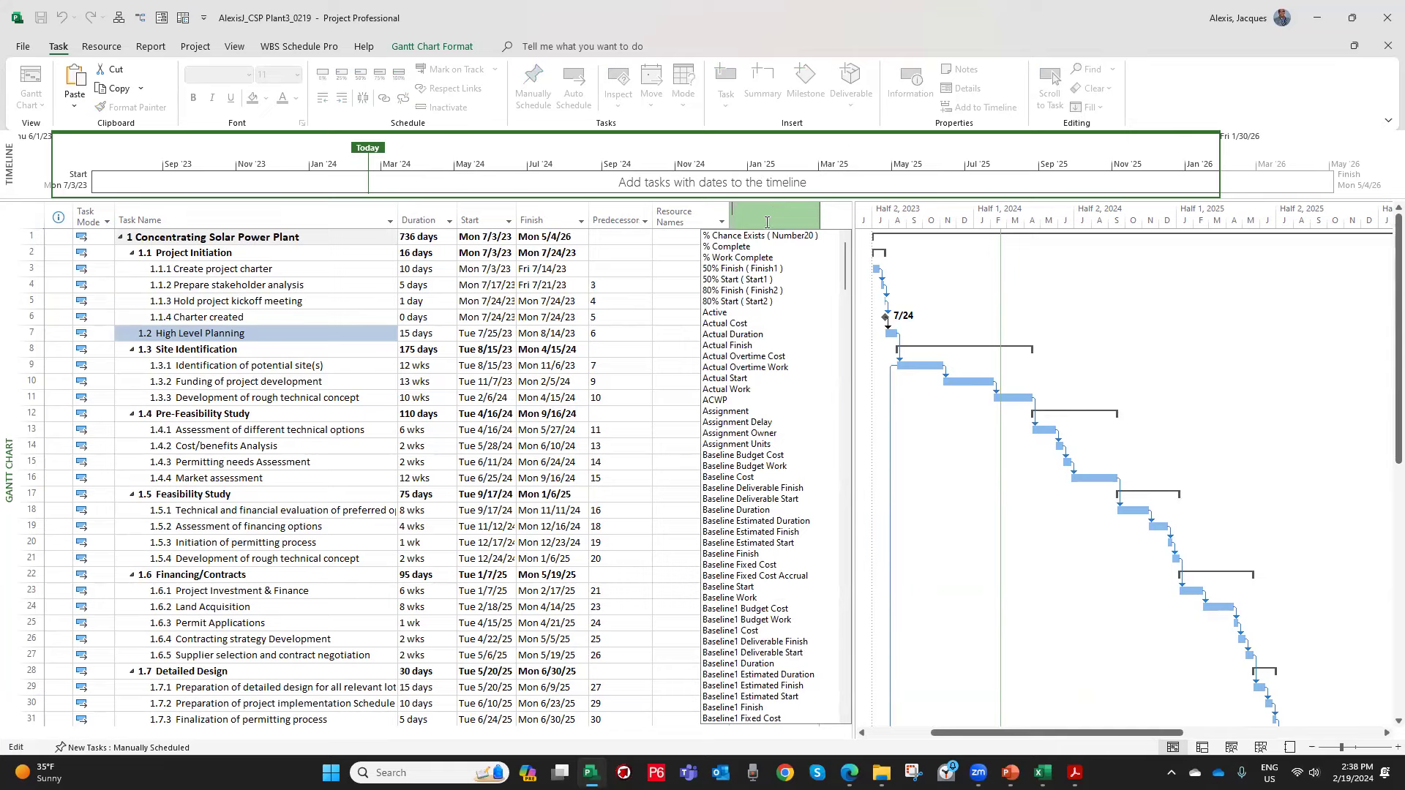
# Examine the fields available for the new column, from % Chance Exists through the Baseline, Cost, Date, Duration, Finish and Flag fields.
pyautogui.scroll(-13, 765, 324)
pyautogui.scroll(-20, 768, 412)
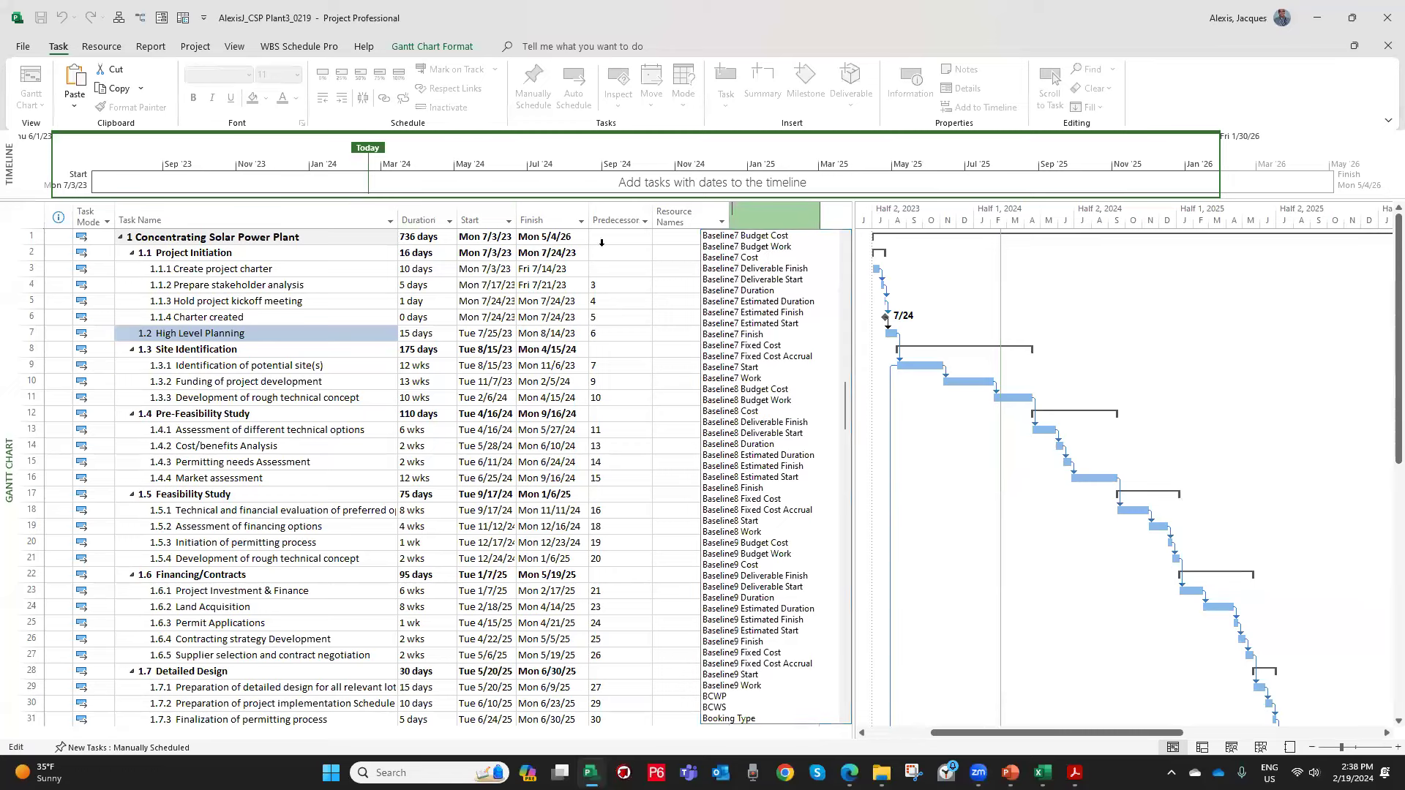
pyautogui.scroll(-4, 793, 457)
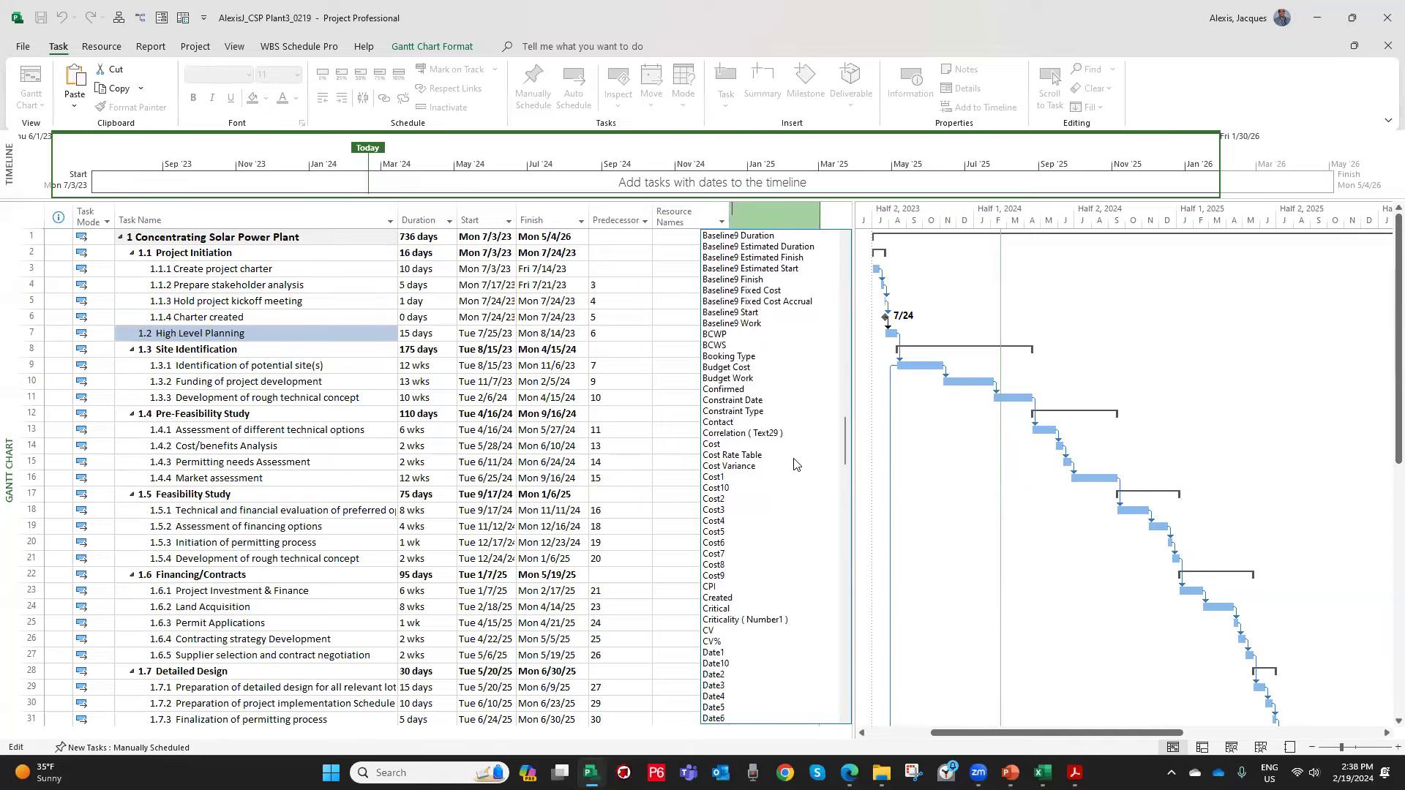
pyautogui.scroll(-9, 793, 464)
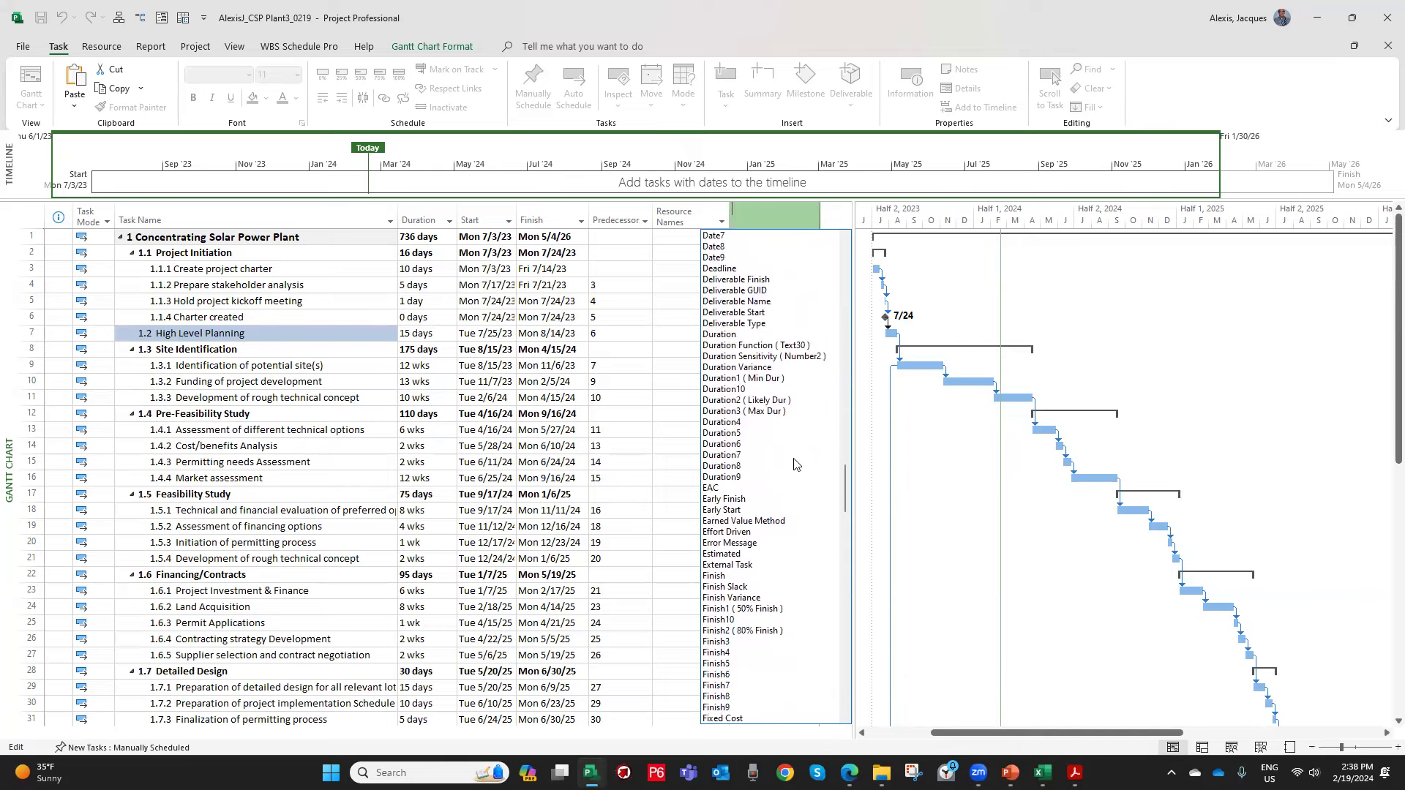
pyautogui.scroll(-4, 794, 463)
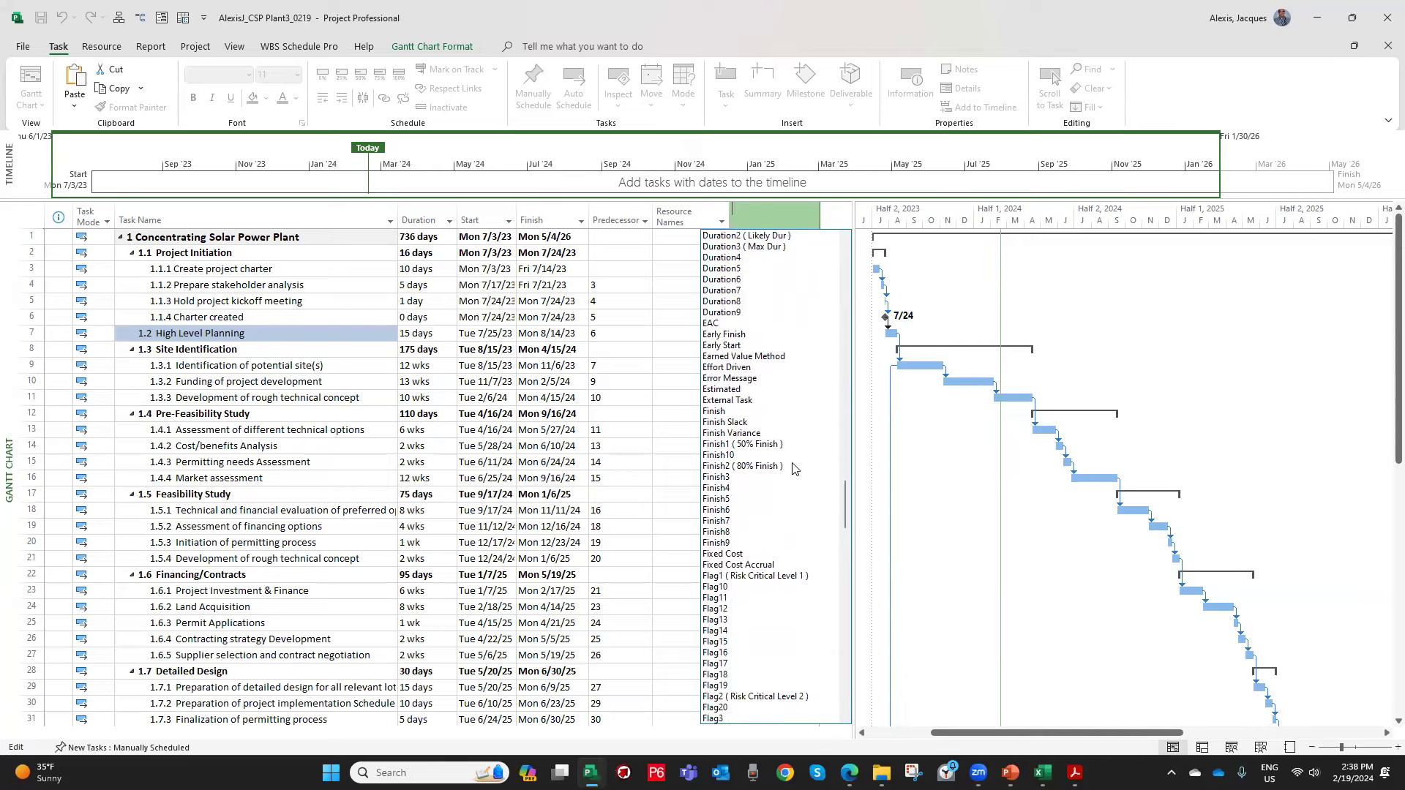
pyautogui.scroll(3, 794, 465)
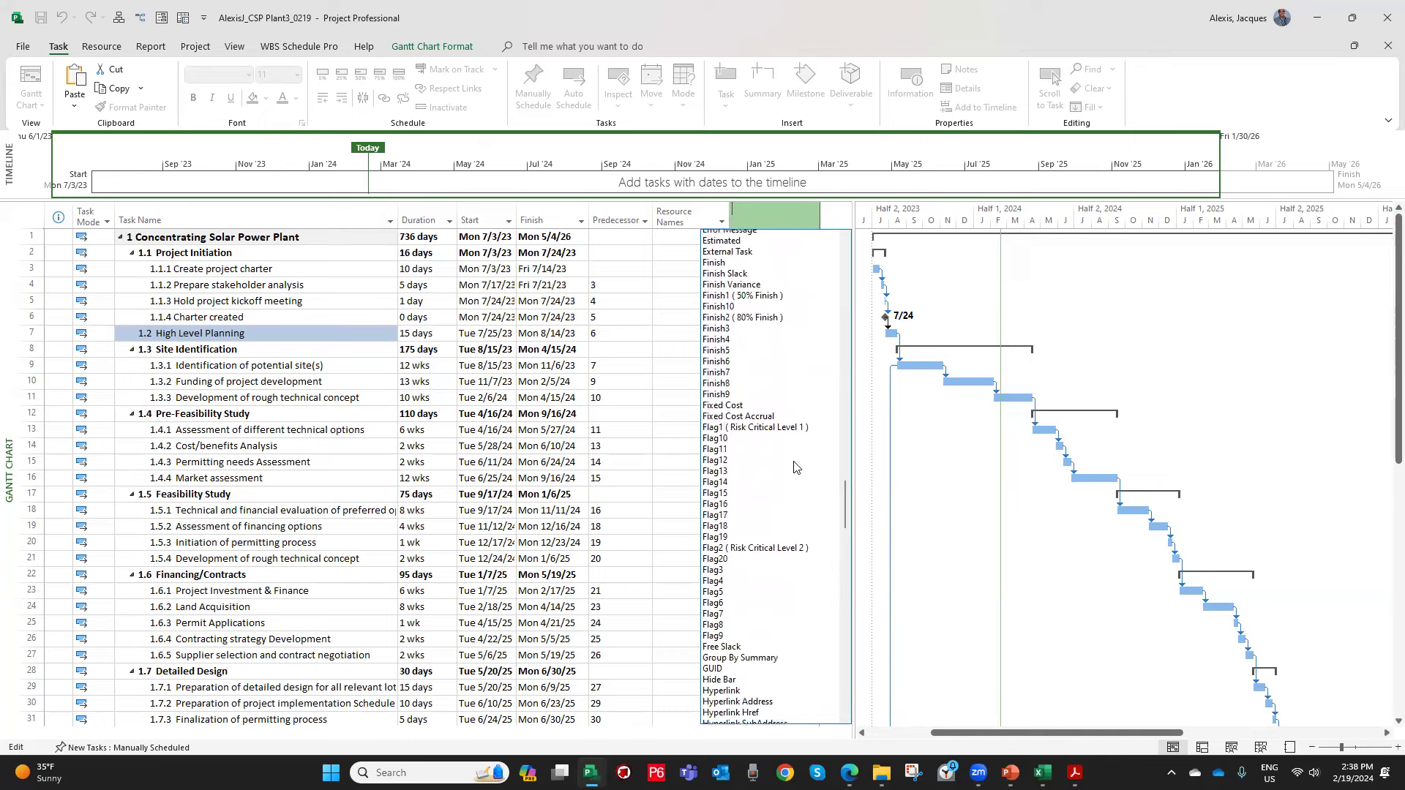
pyautogui.scroll(12, 796, 457)
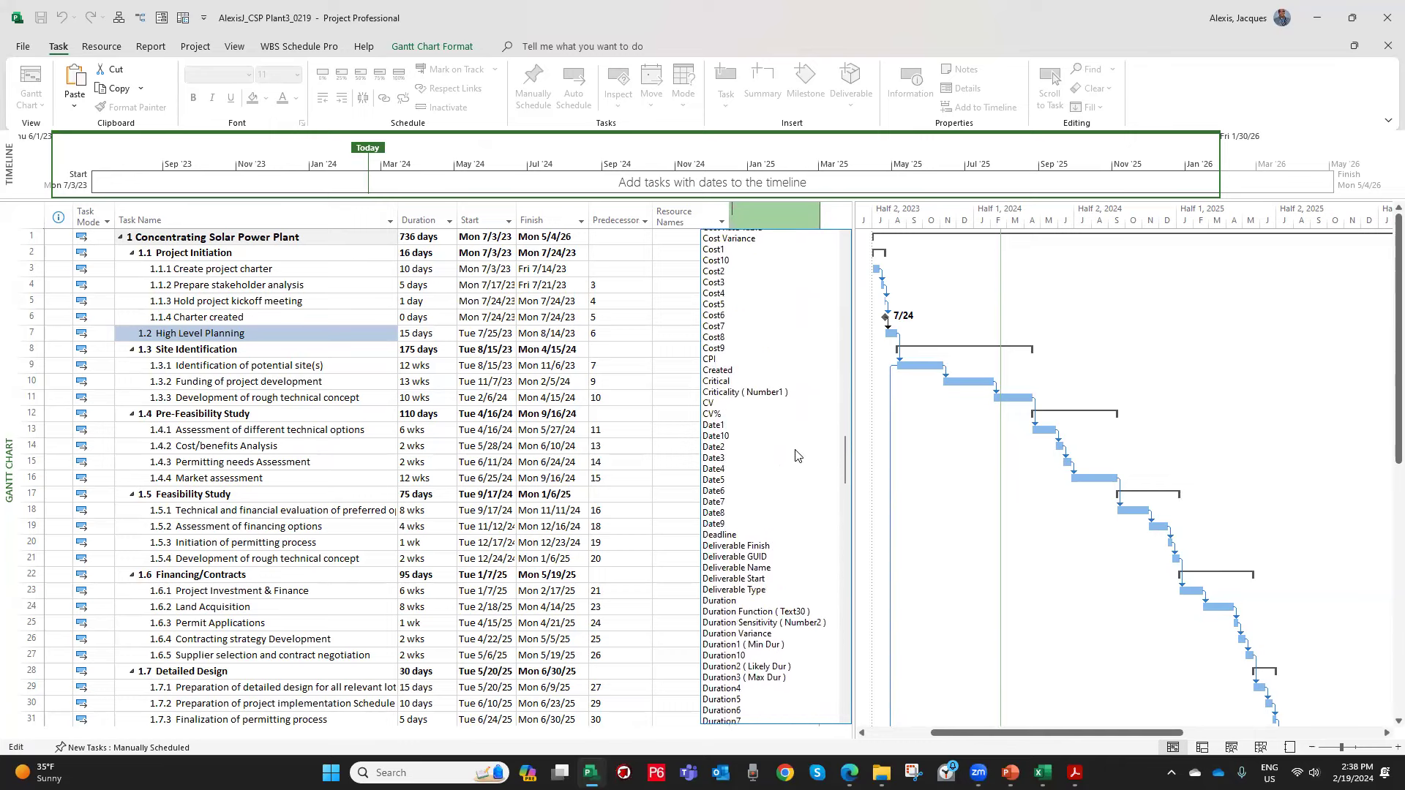
pyautogui.scroll(20, 794, 446)
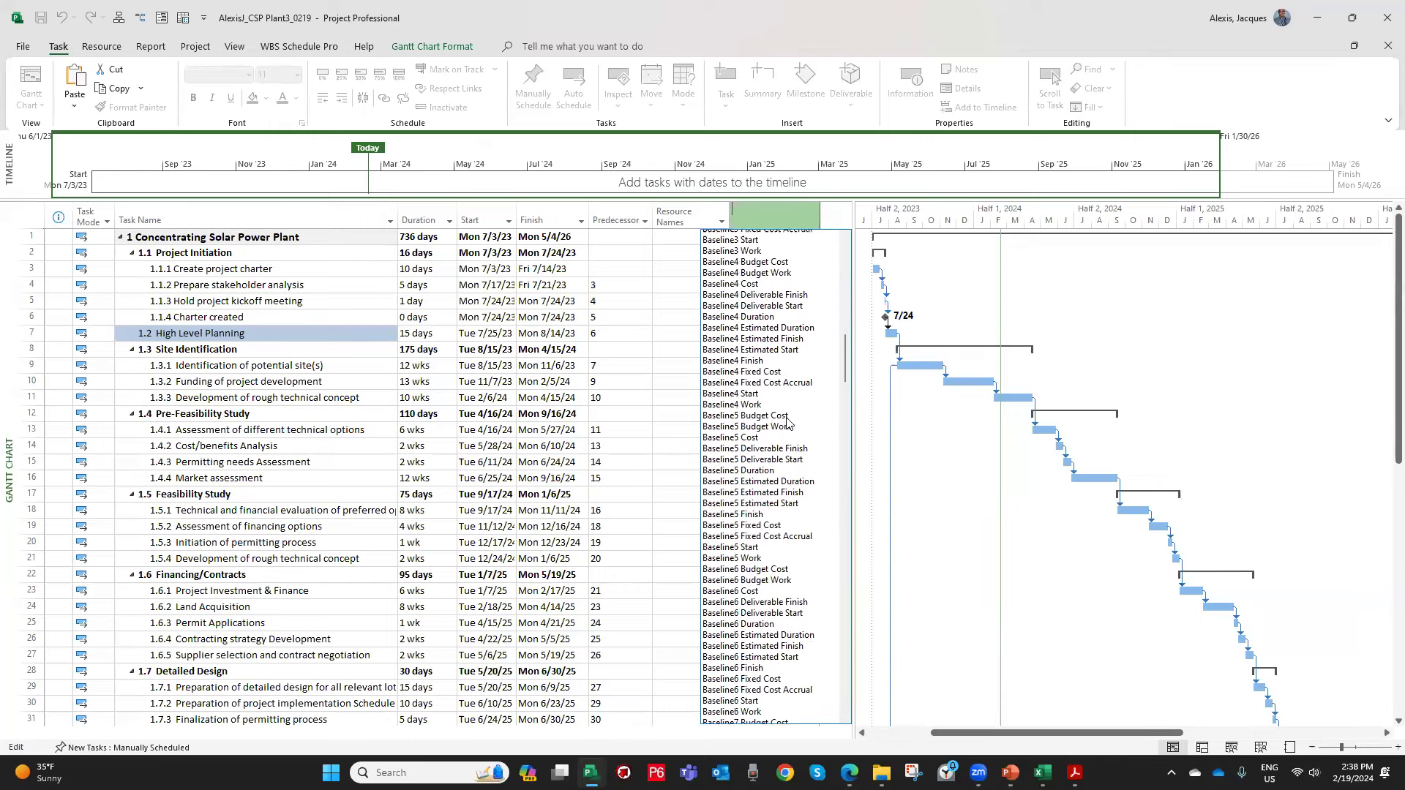
pyautogui.scroll(17, 785, 422)
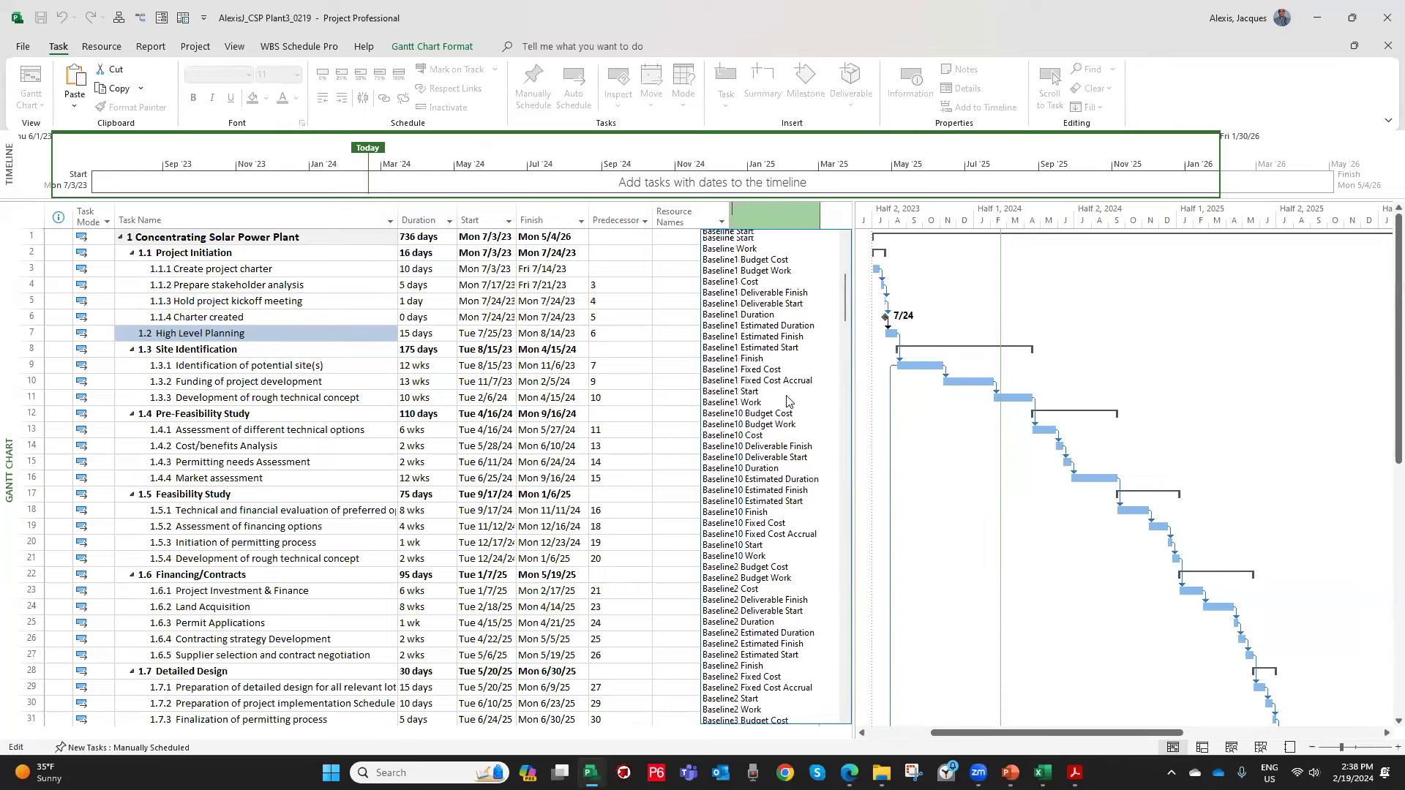
pyautogui.scroll(9, 788, 399)
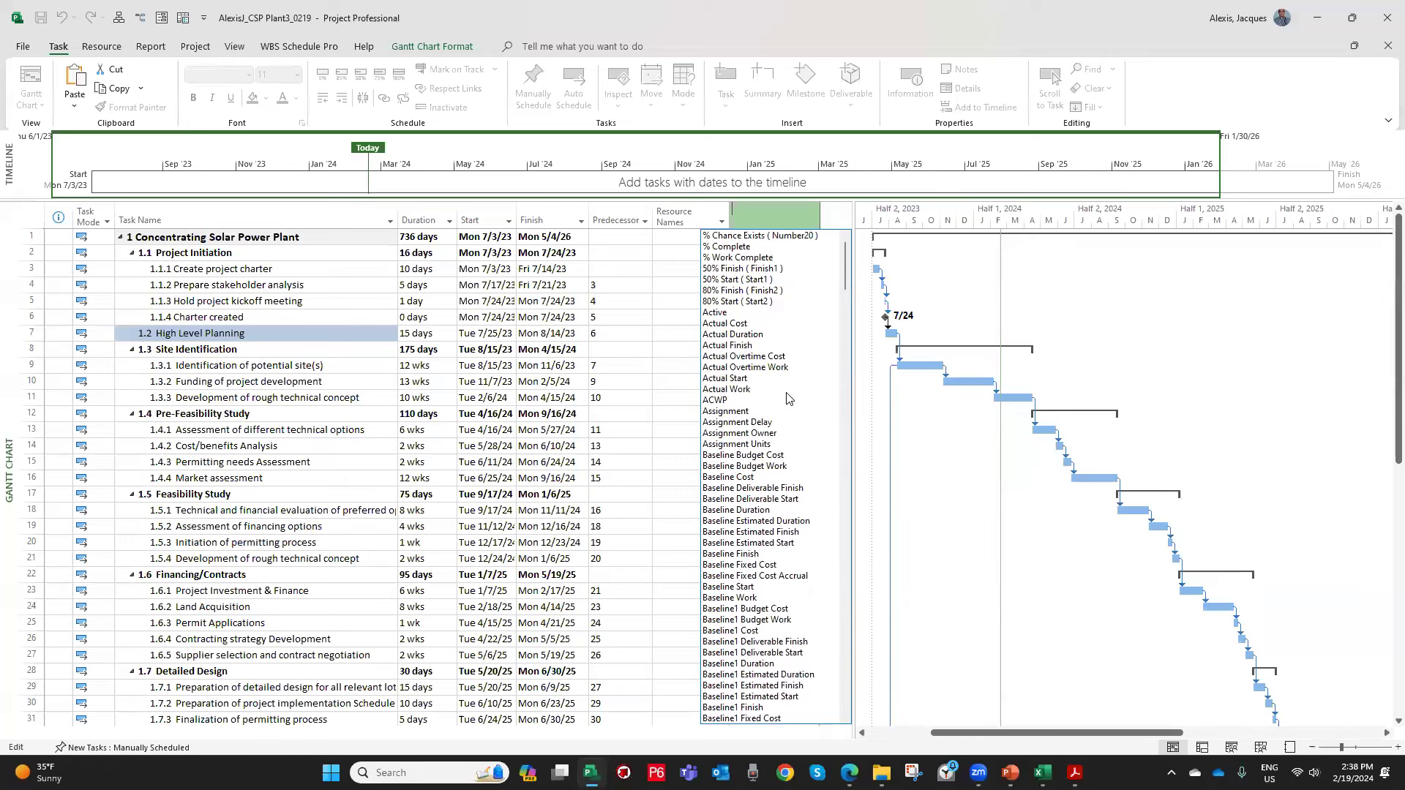
# Add an Actual Cost column after Resource Names and widen both the column and the task table.
pyautogui.click(732, 327)
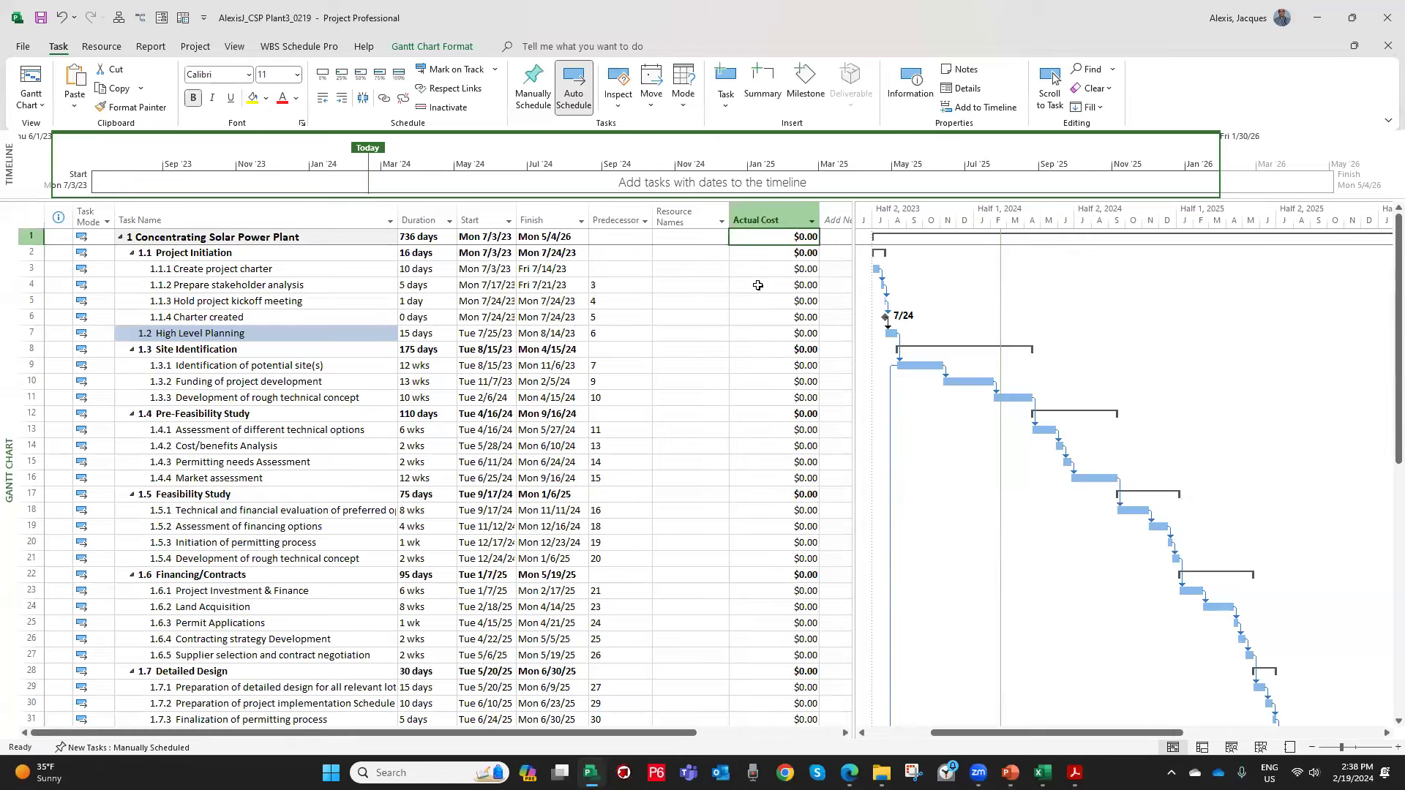
pyautogui.moveTo(818, 206); pyautogui.dragTo(829, 206)
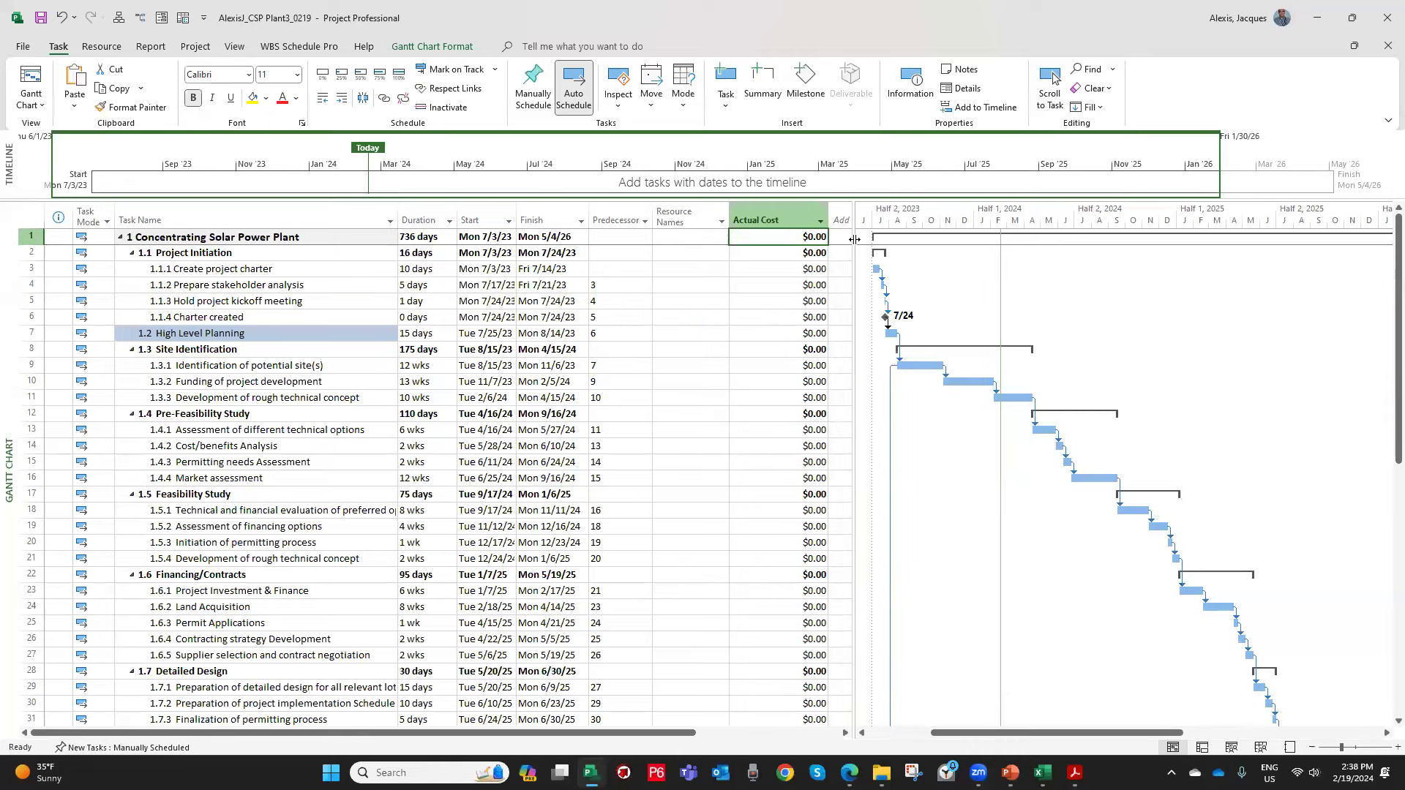
pyautogui.moveTo(886, 245); pyautogui.dragTo(893, 244)
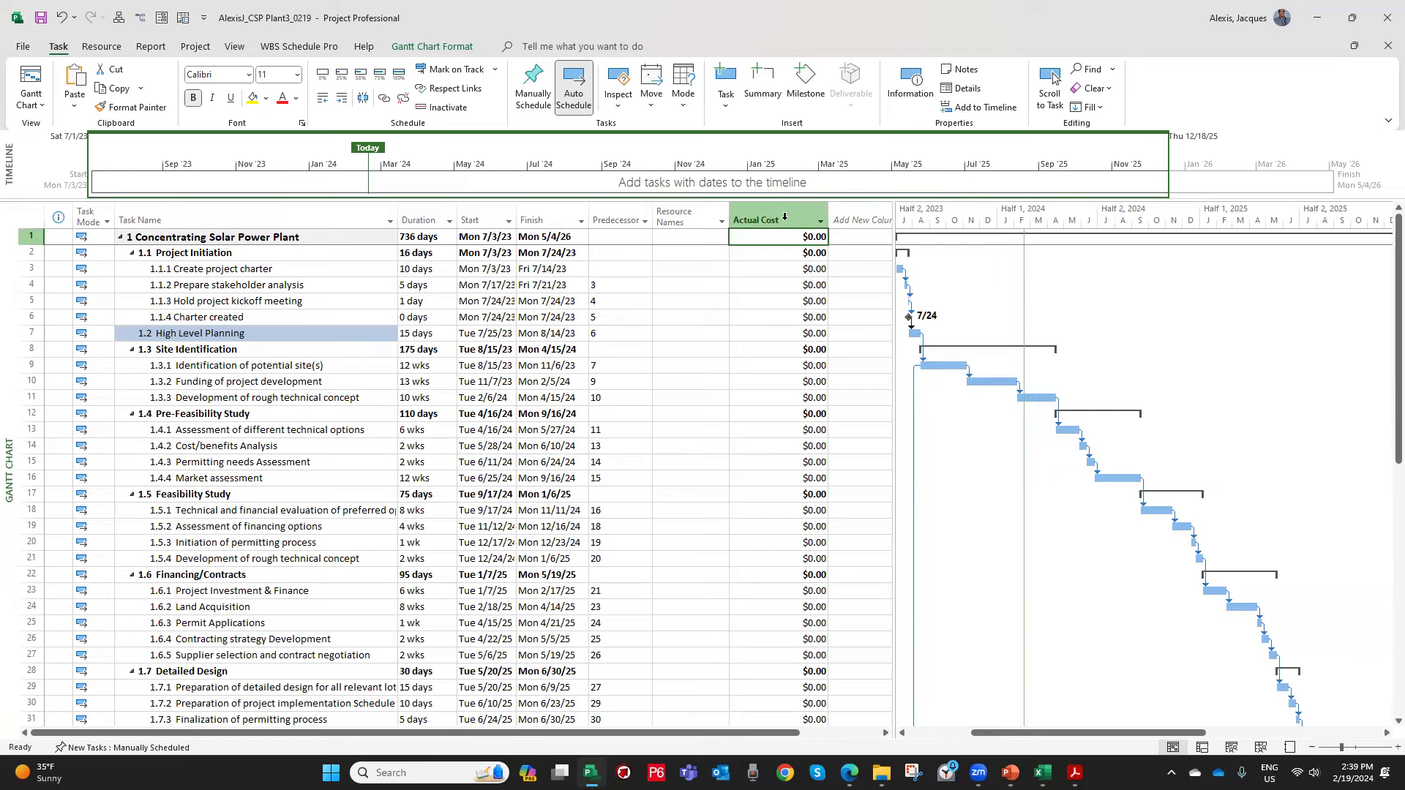
# Change the Actual Cost column's field to Cost.
pyautogui.click(784, 217)
pyautogui.click(785, 218)
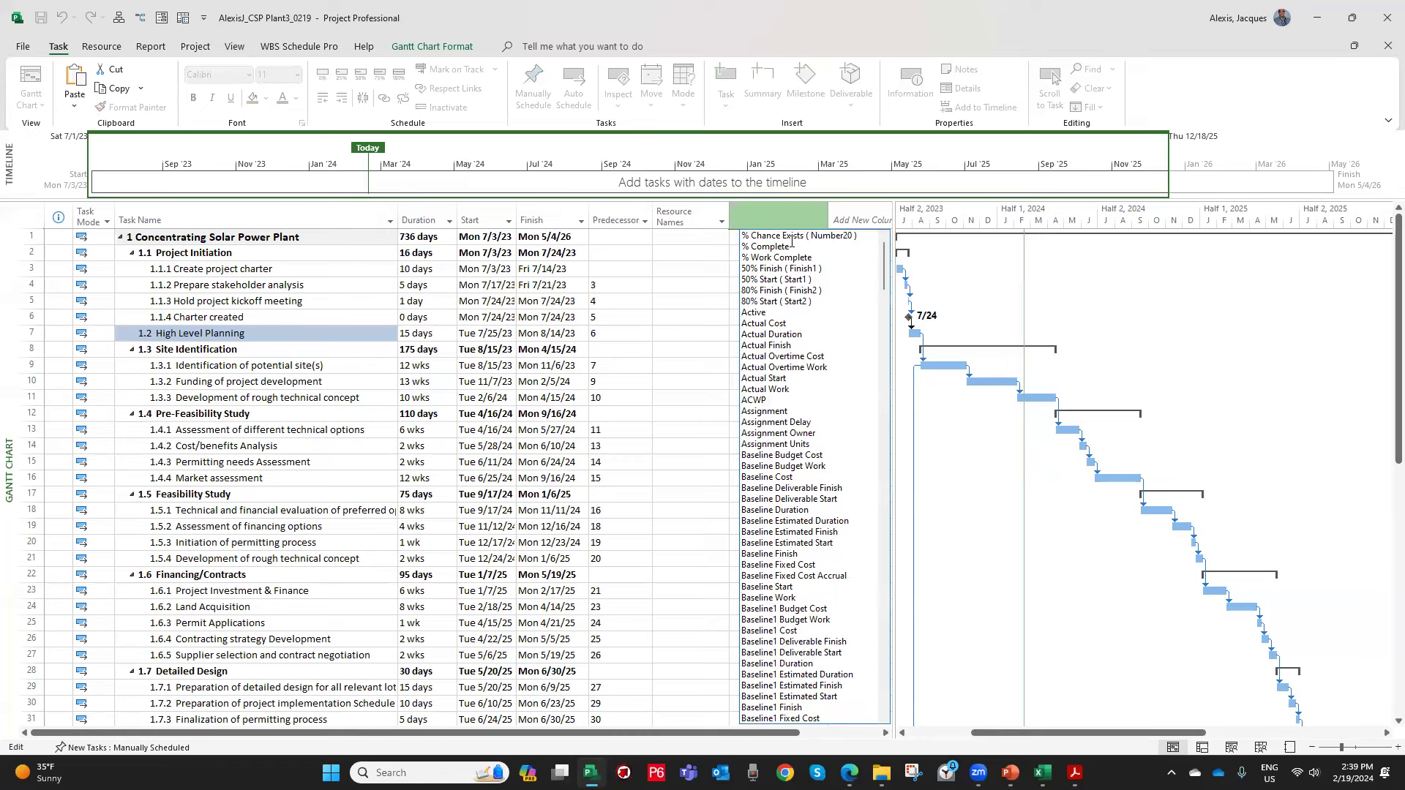
pyautogui.write('Cost')
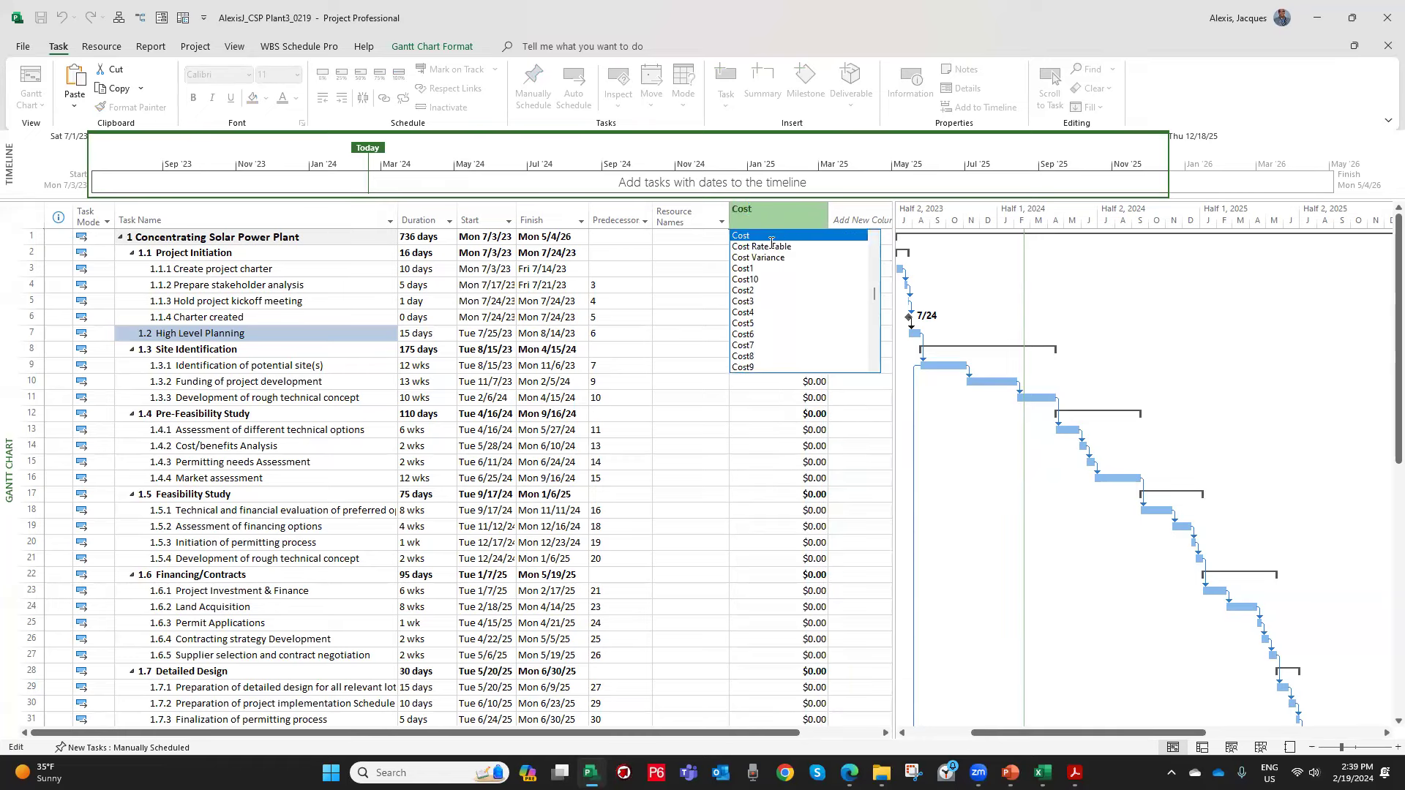
pyautogui.click(789, 237)
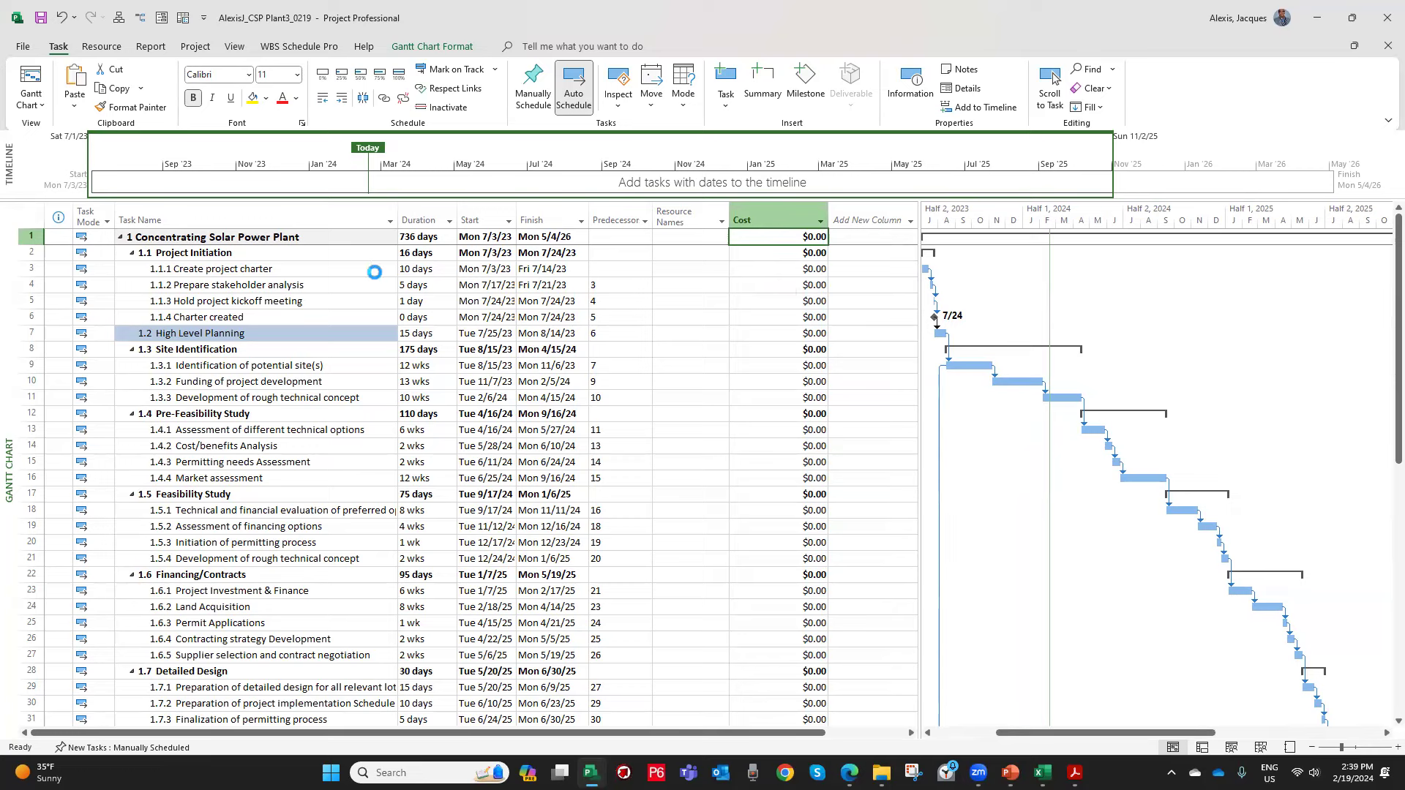
# Remove the predecessor of the task Prepare stakeholder analysis.
pyautogui.click(278, 271)
pyautogui.moveTo(278, 271); pyautogui.dragTo(280, 301)
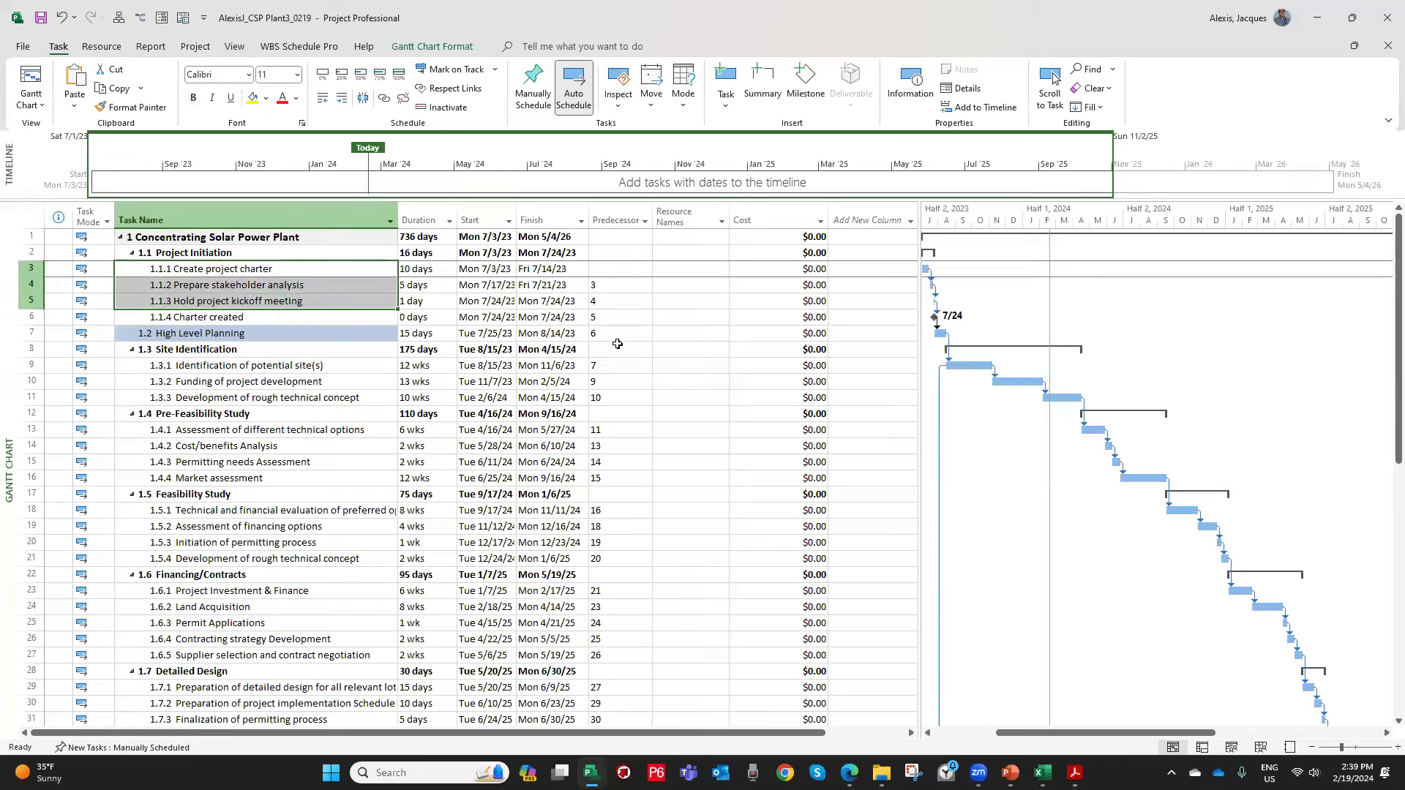
pyautogui.click(604, 288)
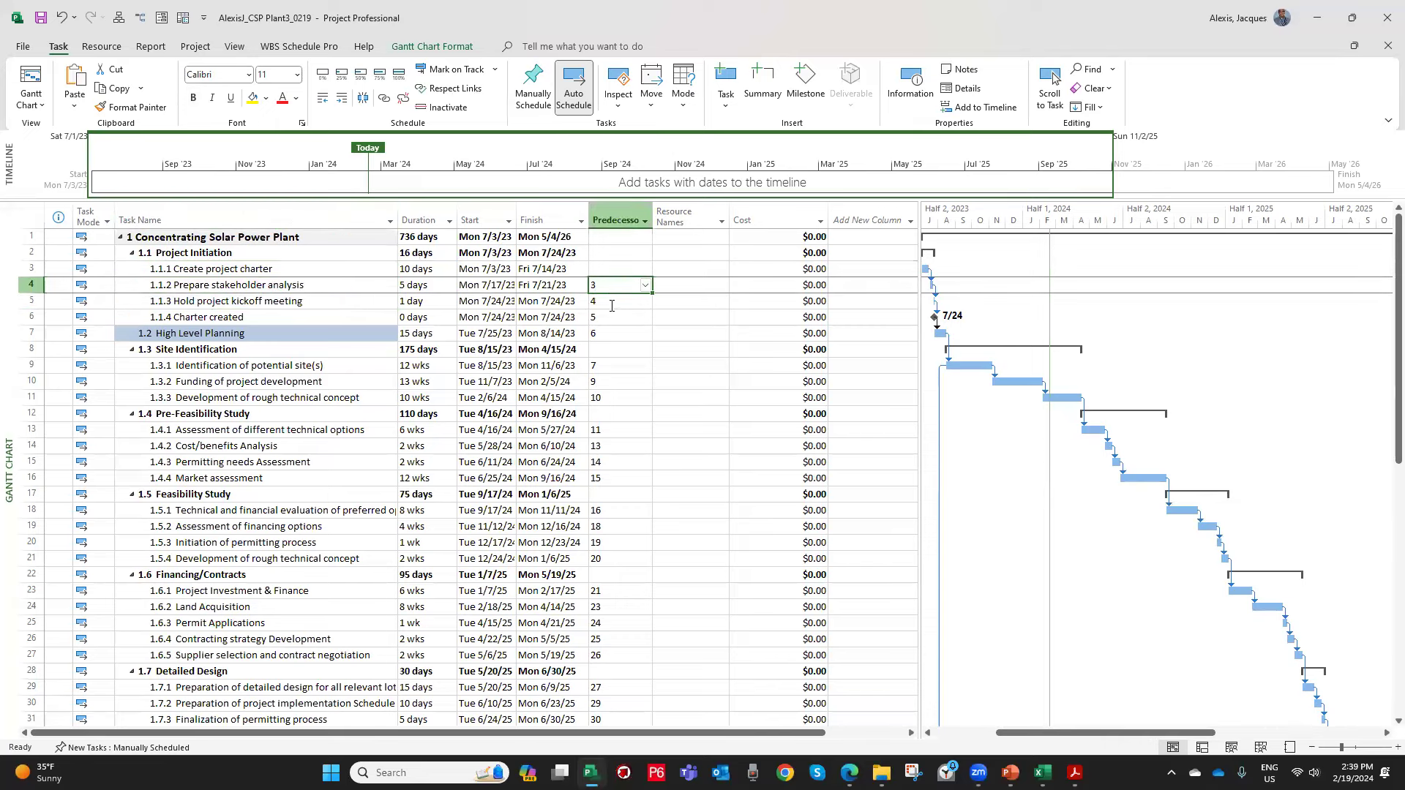
pyautogui.press('BackSpace')
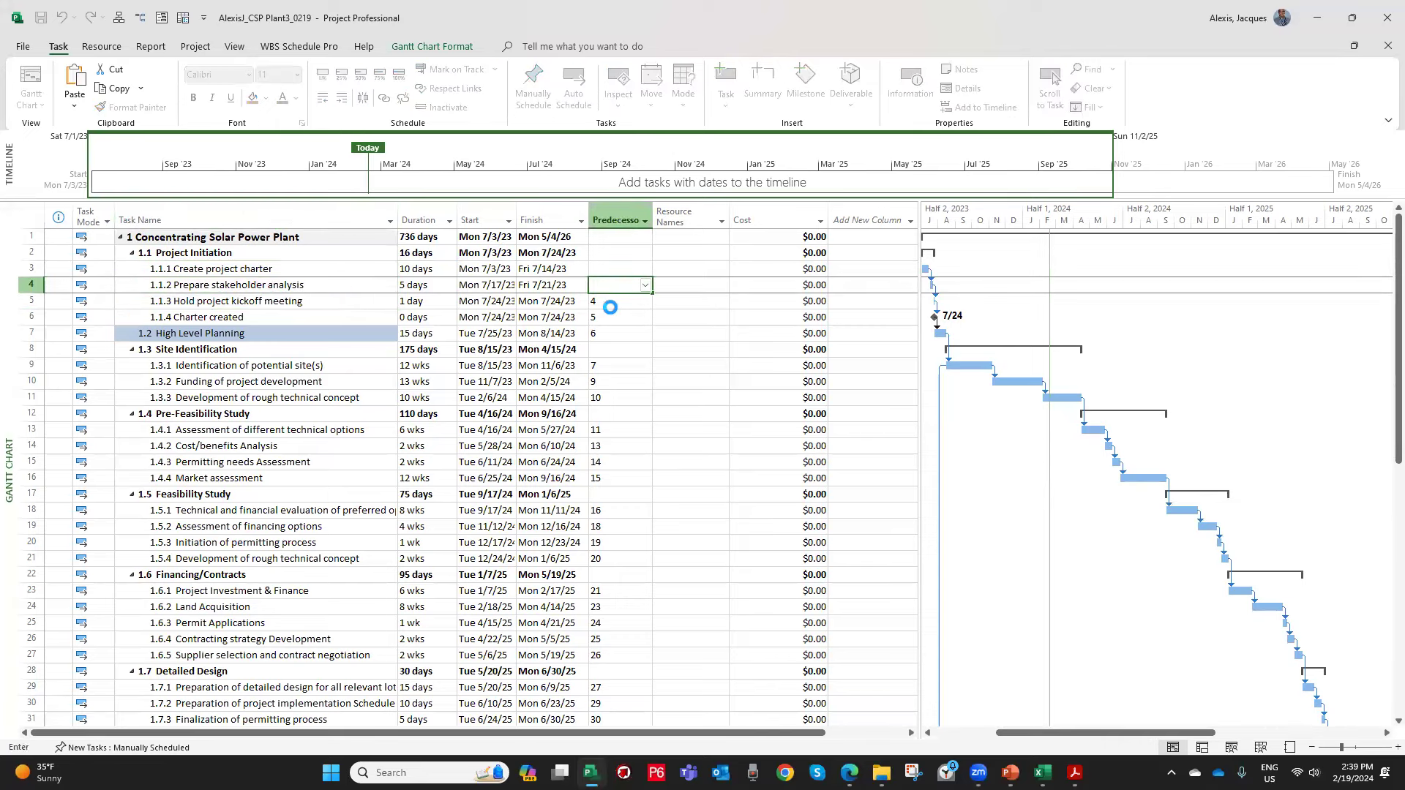
pyautogui.press('Return')
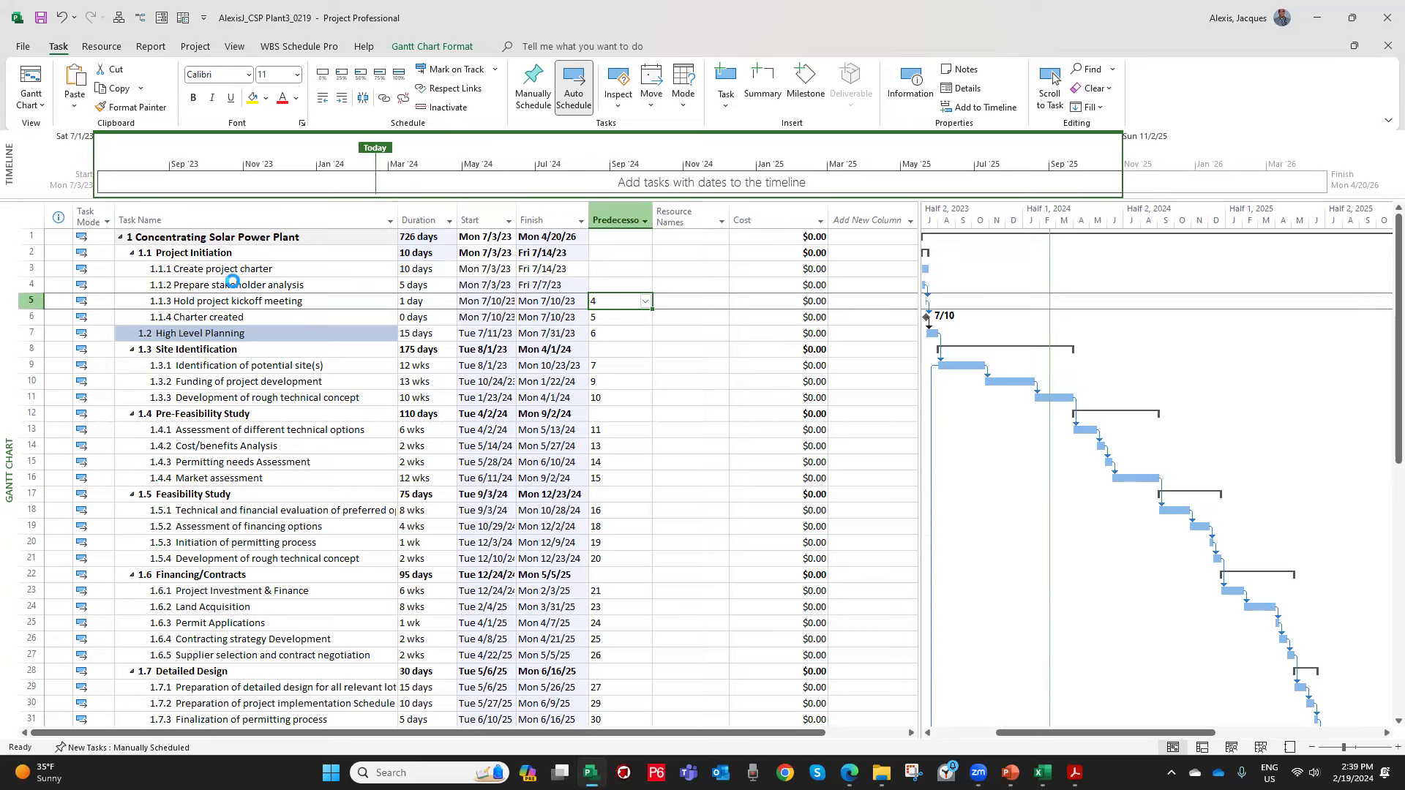
# Link Create project charter and Prepare stakeholder analysis in sequence.
pyautogui.click(224, 285)
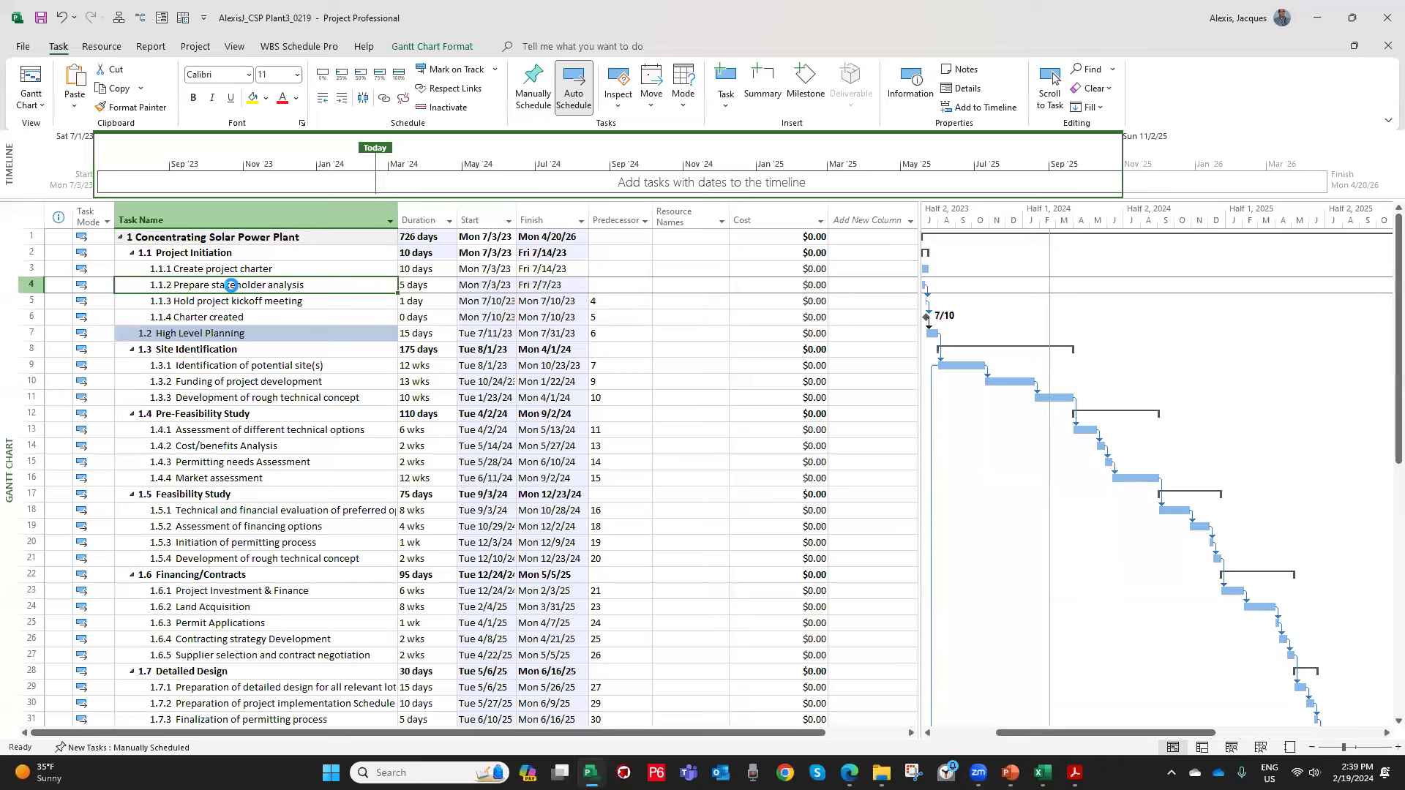
pyautogui.click(249, 269)
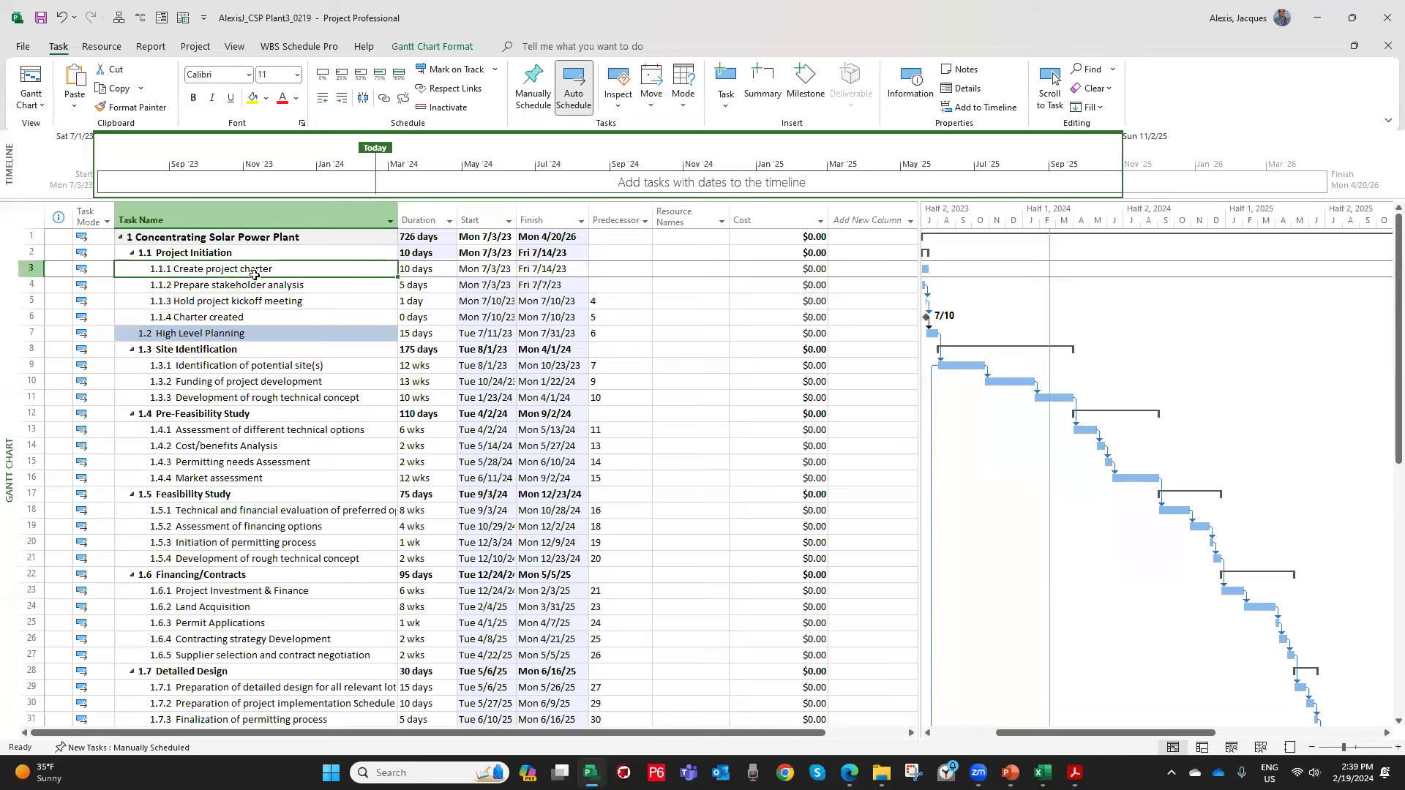
pyautogui.moveTo(250, 272); pyautogui.dragTo(254, 280)
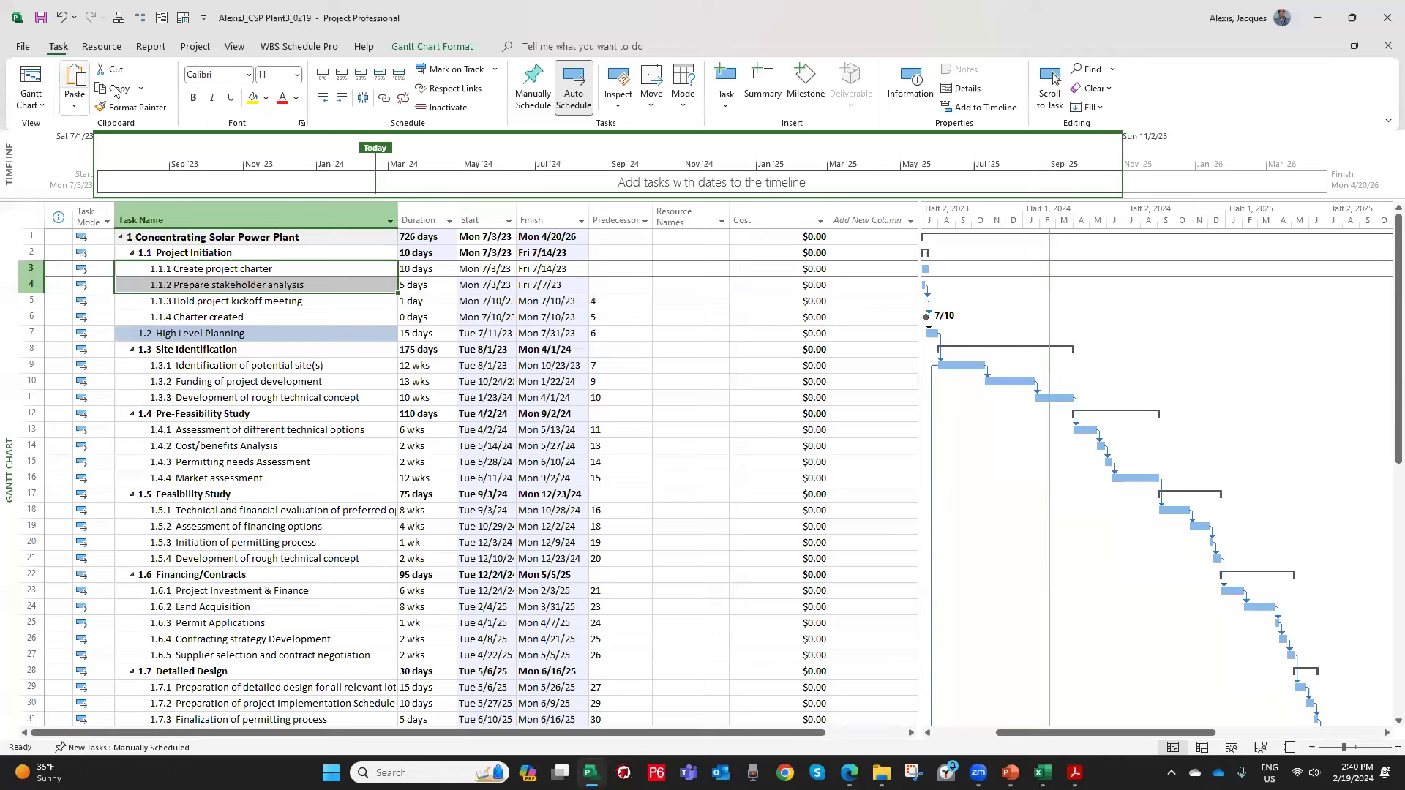
pyautogui.click(384, 105)
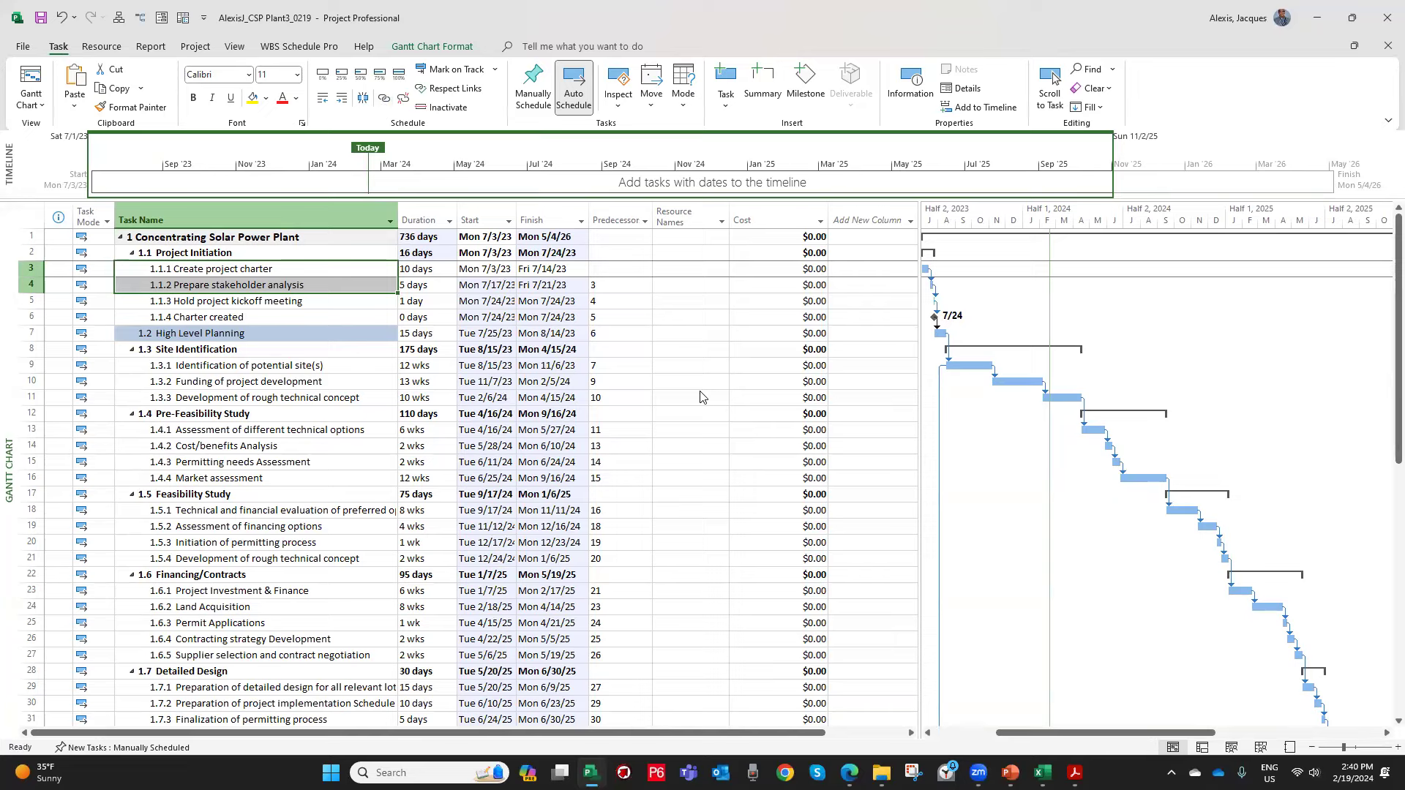
# Unlink the four Project Initiation tasks from Create project charter through Charter created, and link them in sequence again.
pyautogui.click(207, 250)
pyautogui.moveTo(208, 270); pyautogui.dragTo(214, 320)
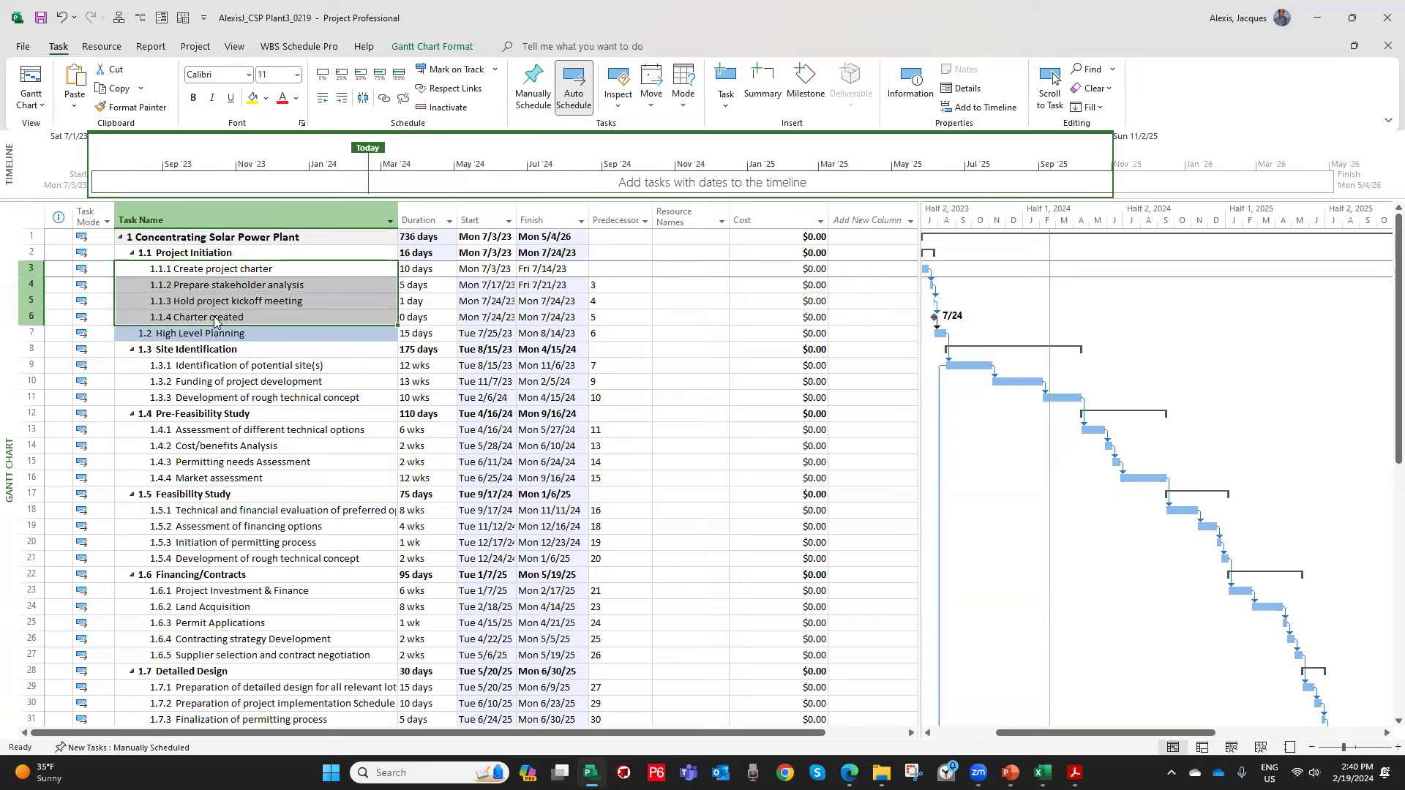
pyautogui.click(402, 100)
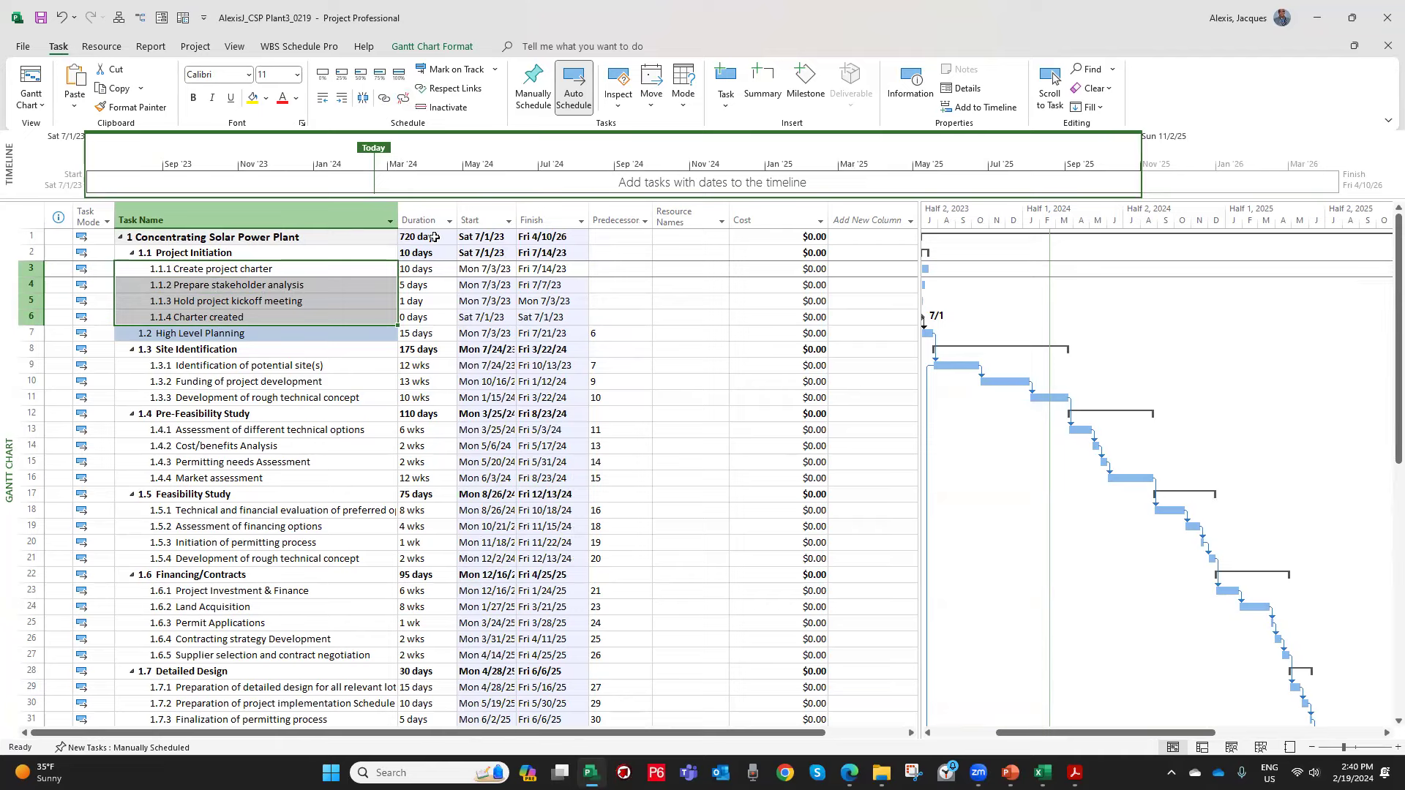
pyautogui.click(383, 97)
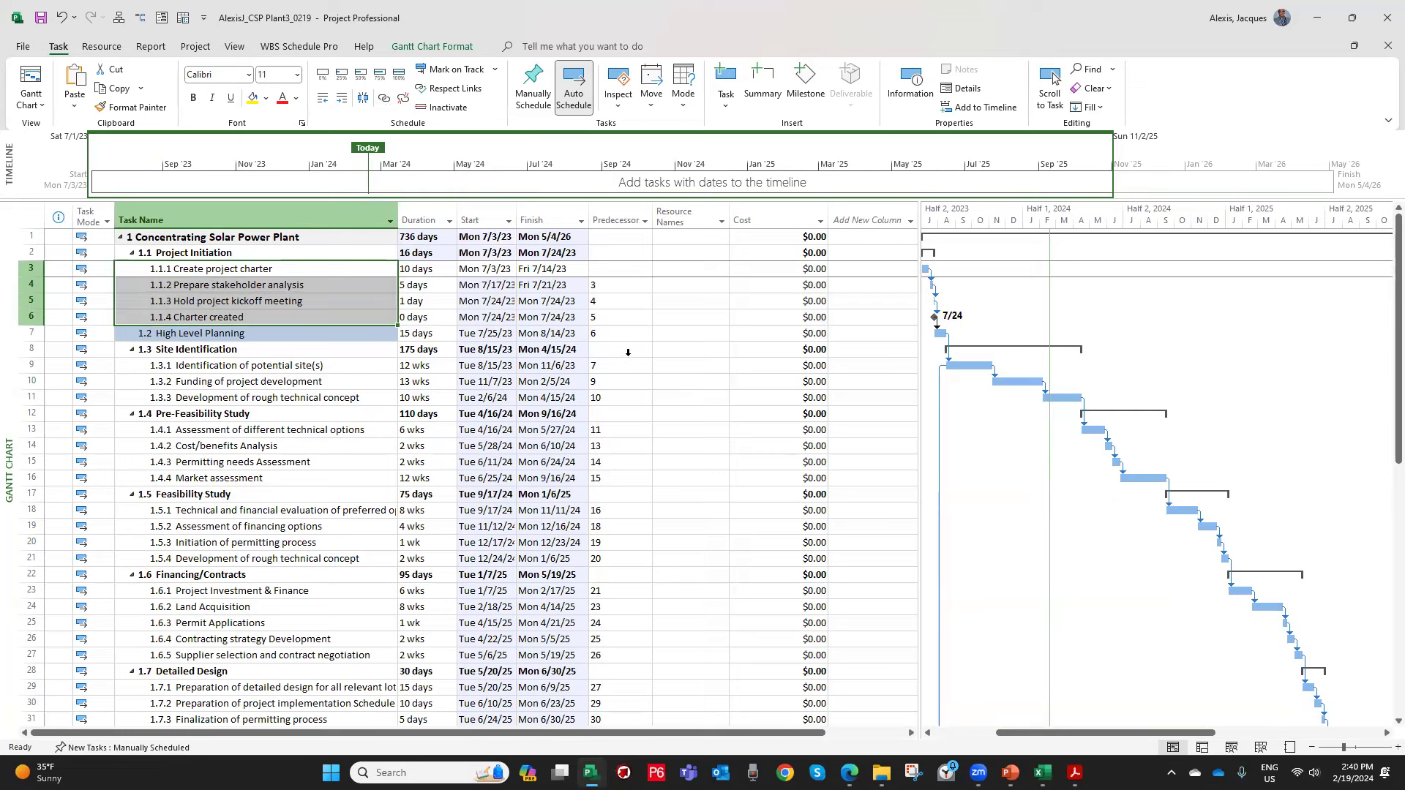
# Set the link type between Prepare stakeholder analysis and its predecessor Create project charter to Start-to-Start (SS) in the task information.
pyautogui.click(607, 301)
pyautogui.click(607, 291)
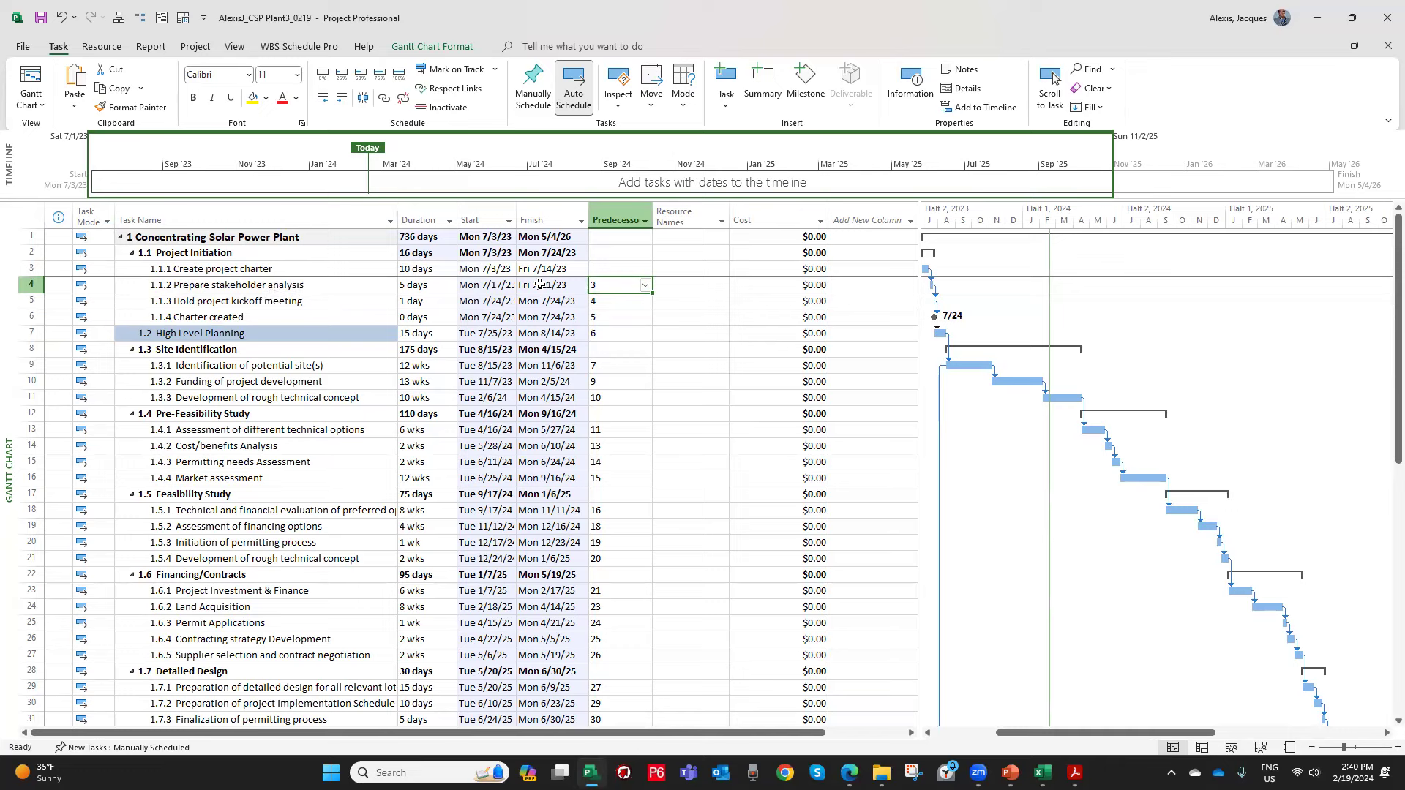
pyautogui.doubleClick(603, 284)
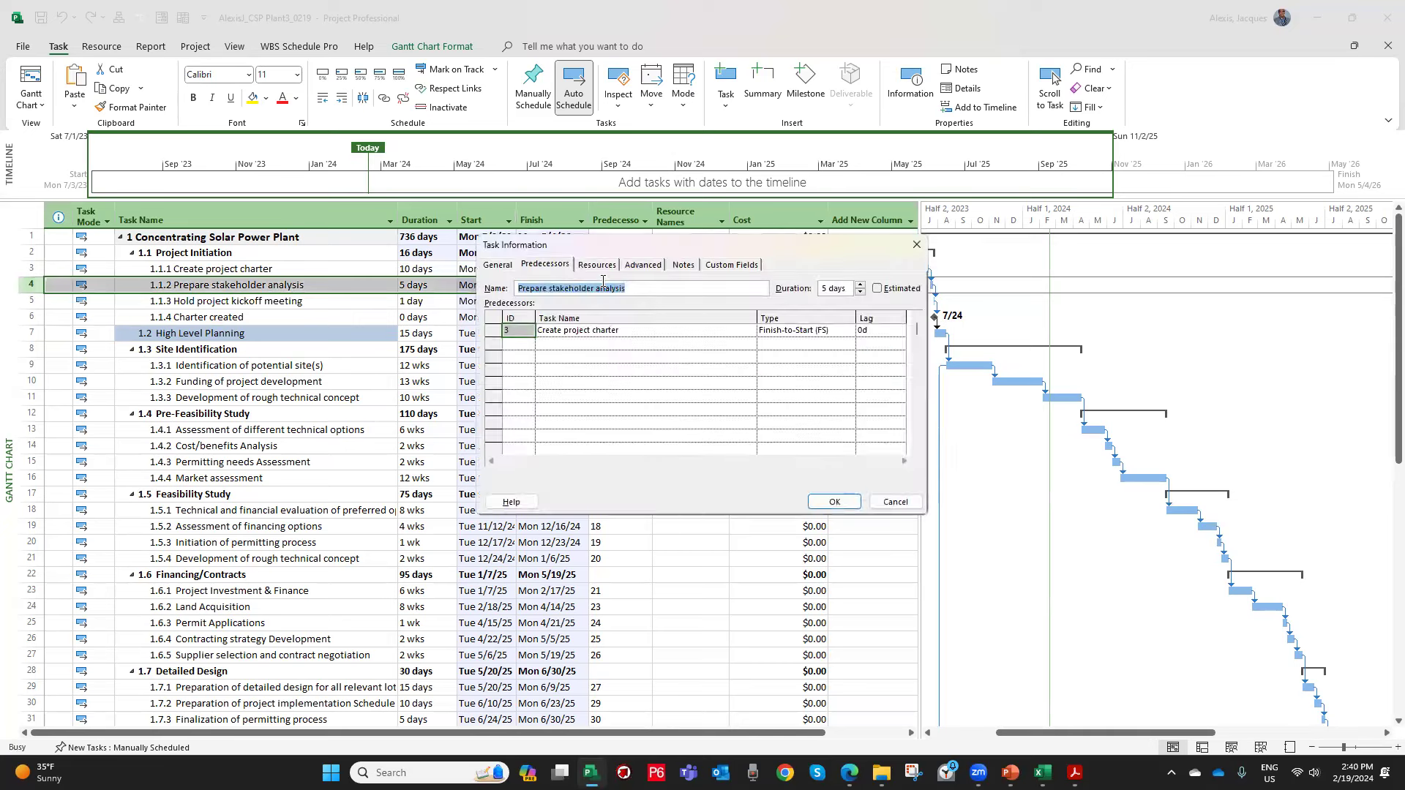
pyautogui.click(789, 330)
pyautogui.click(849, 331)
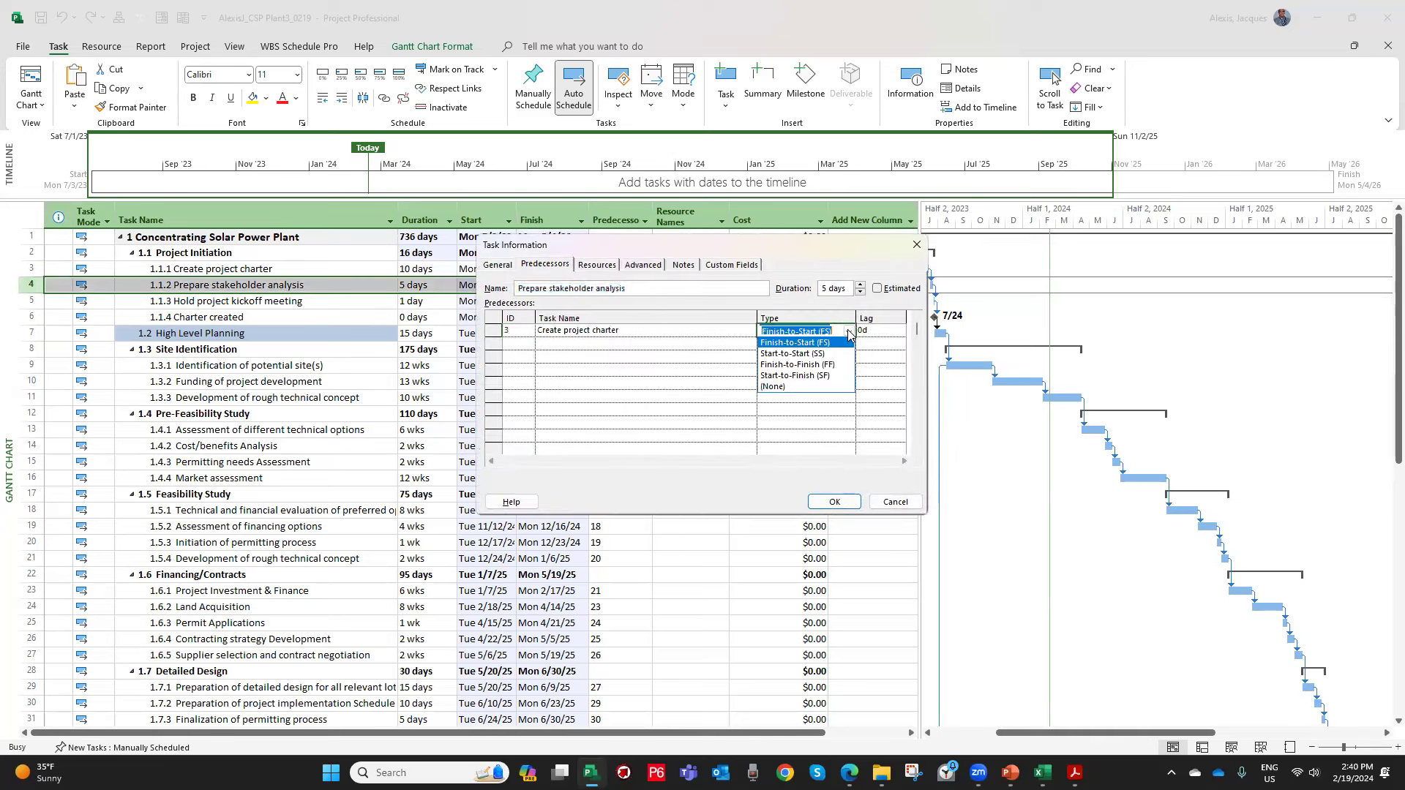
pyautogui.click(822, 351)
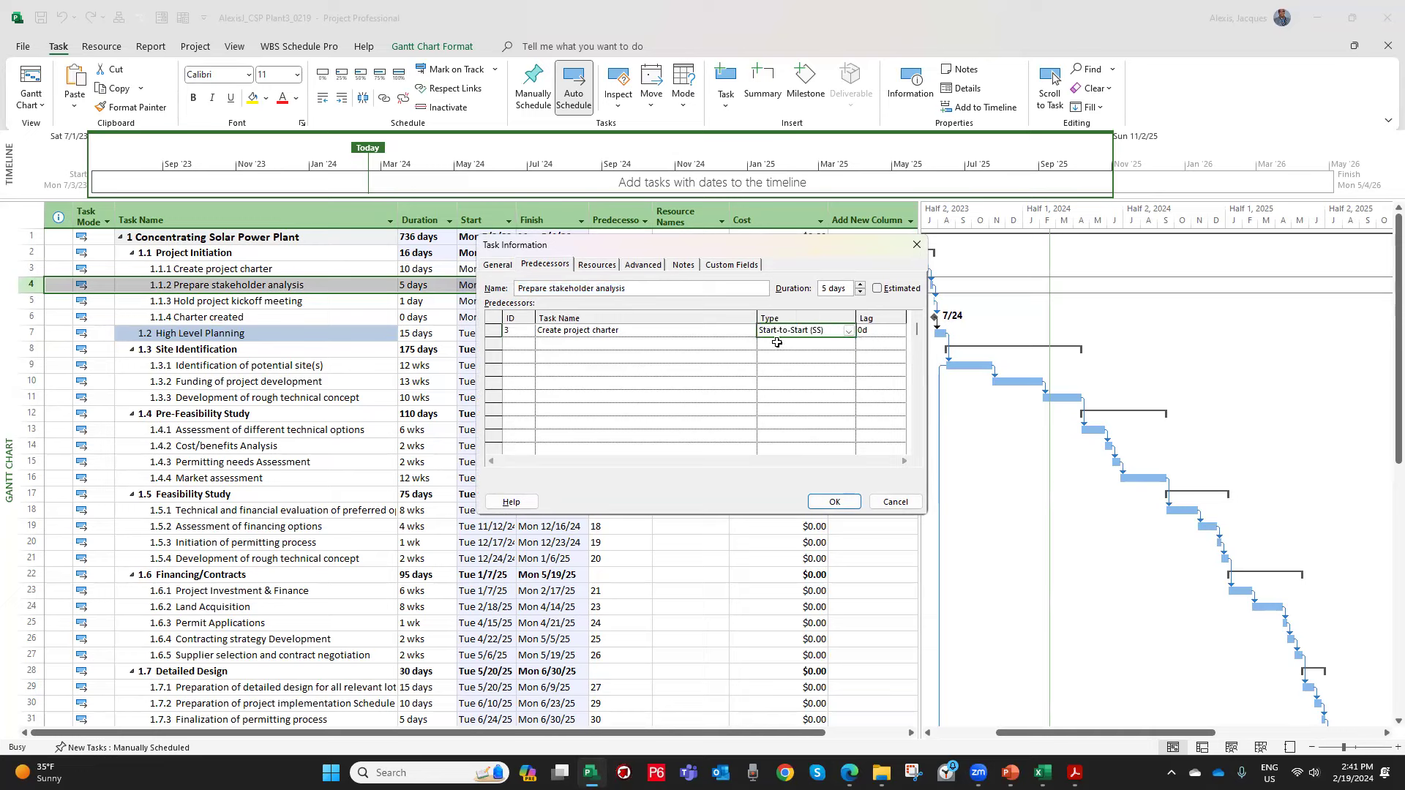
pyautogui.click(838, 502)
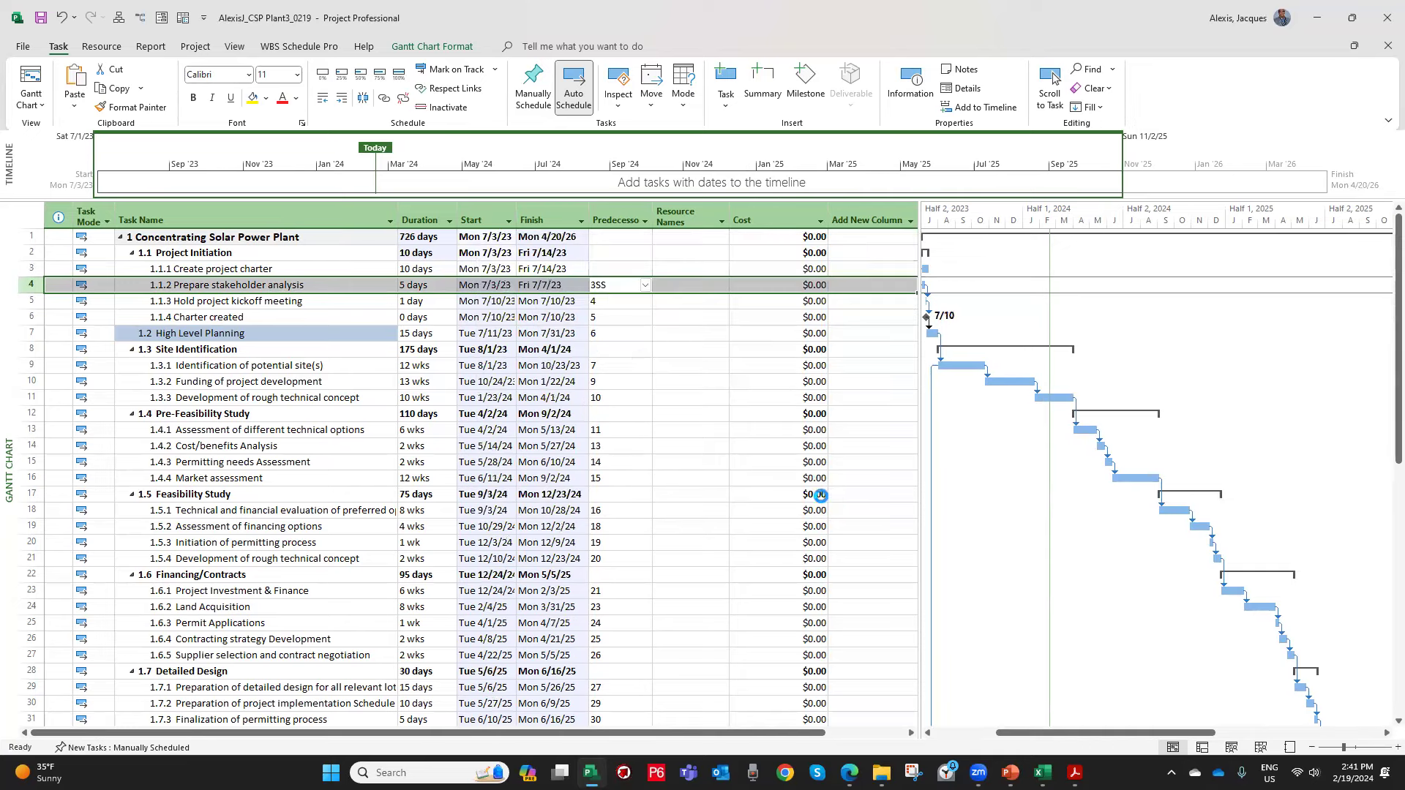
# Clear the predecessor of Prepare stakeholder analysis and enter it directly in the task table as 3SS.
pyautogui.click(597, 289)
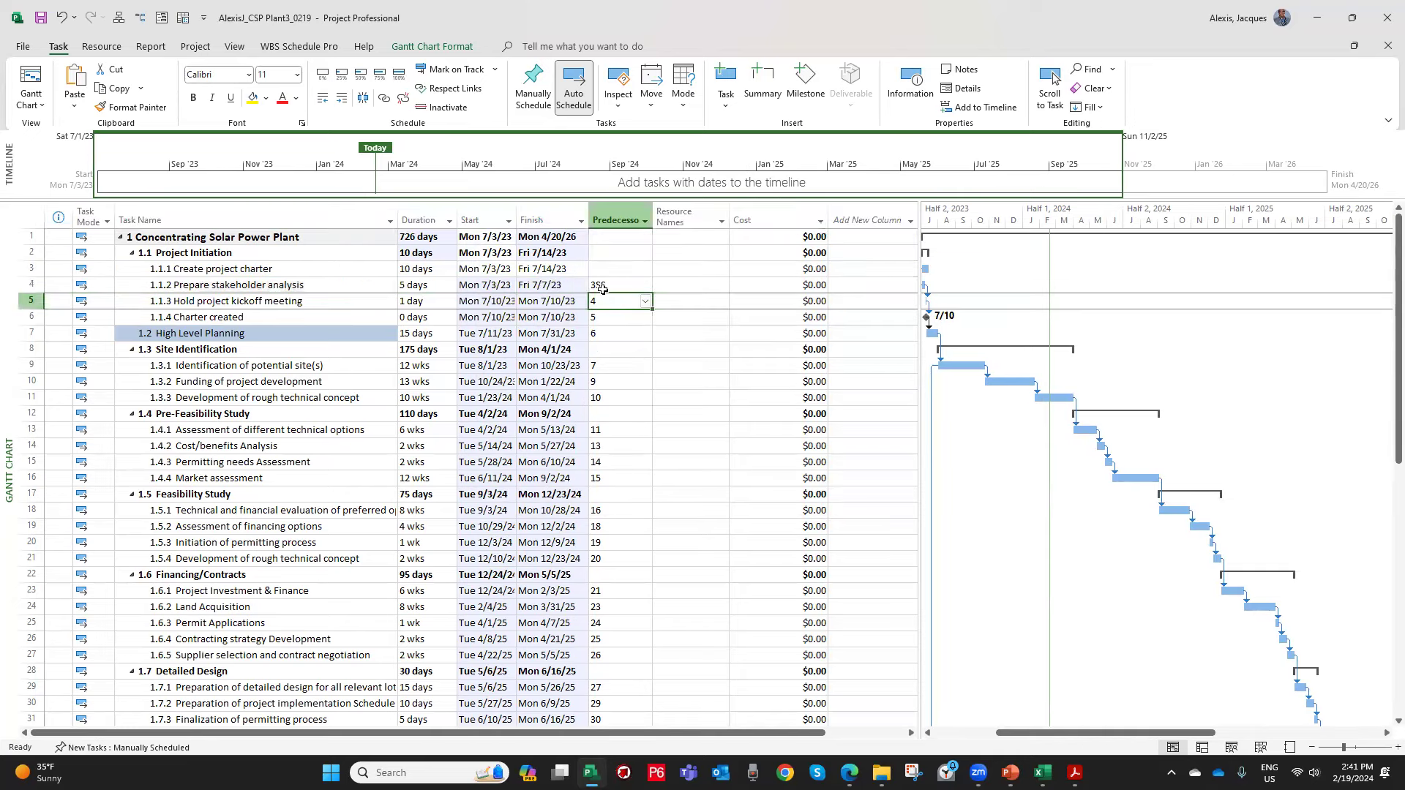
pyautogui.press('Delete')
pyautogui.click(611, 317)
pyautogui.click(613, 285)
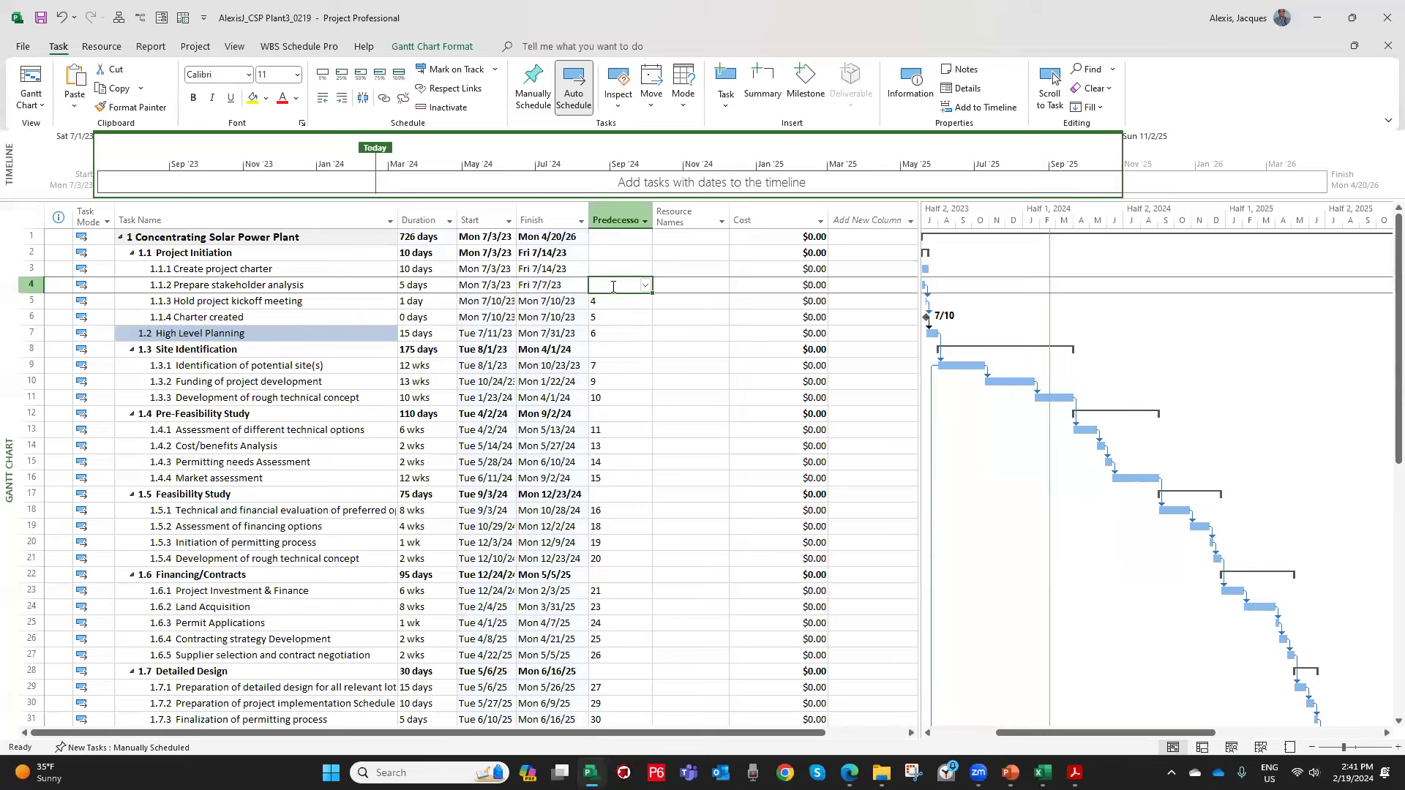
pyautogui.write('#')
pyautogui.press('BackSpace')
pyautogui.write('3')
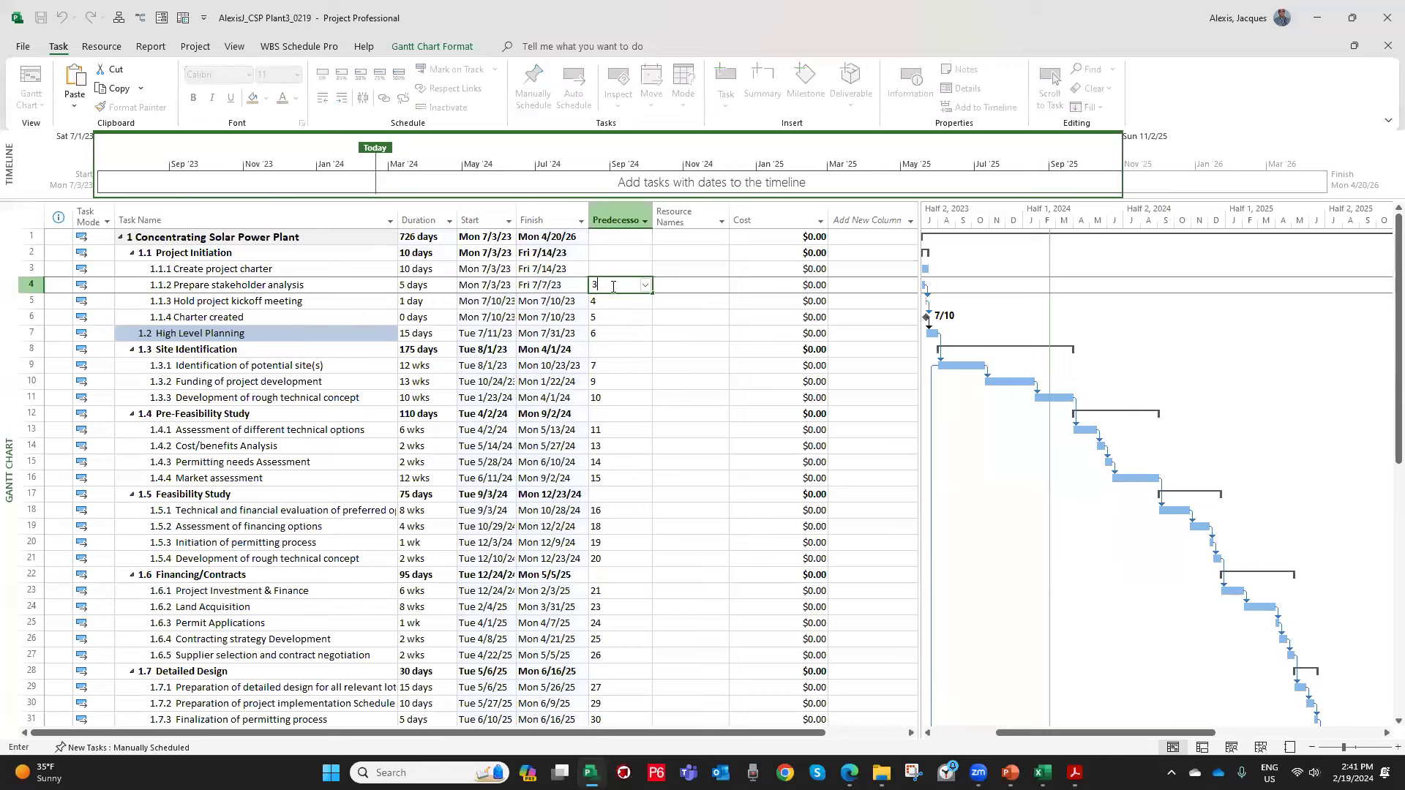
pyautogui.write('ss')
pyautogui.press('Return')
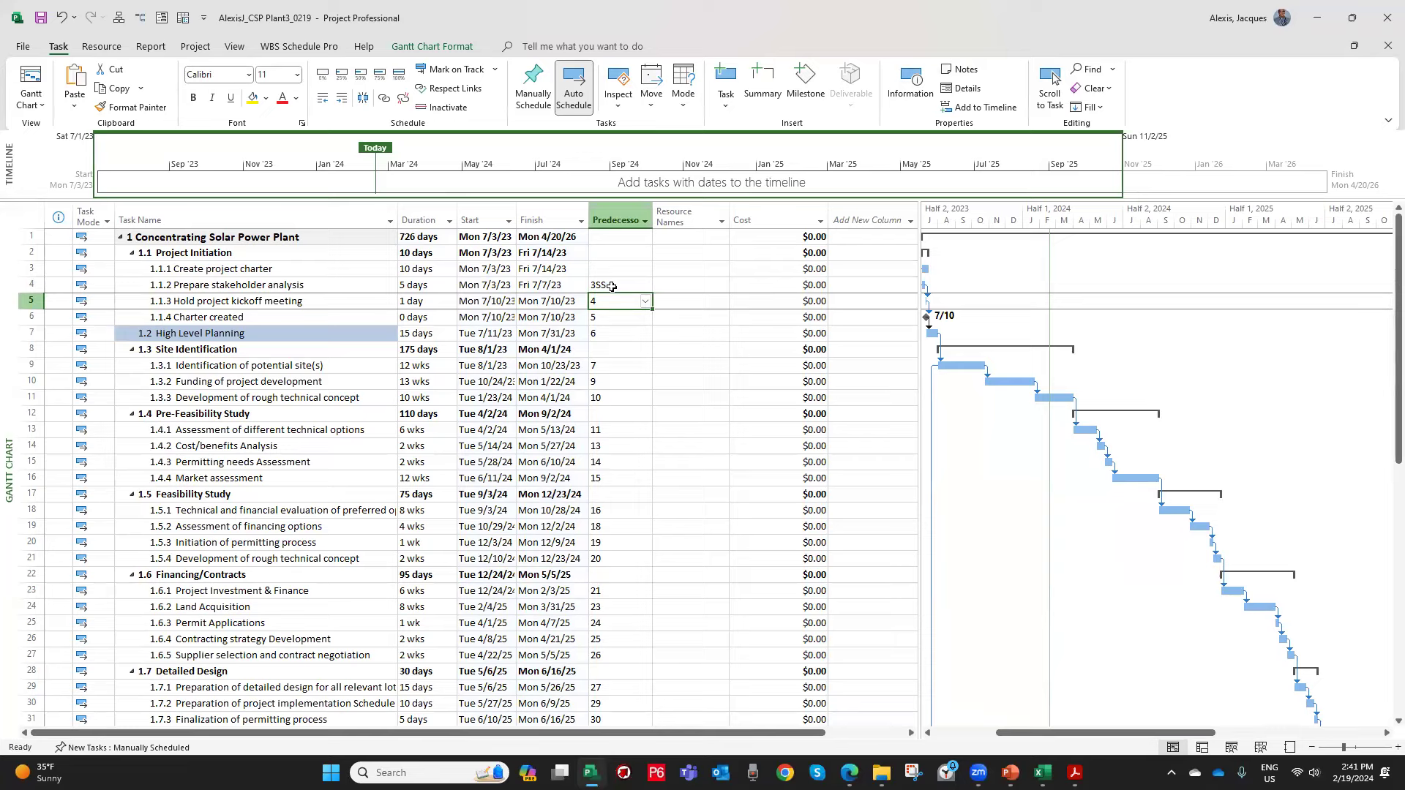
# Change the predecessor of Prepare stakeholder analysis to 3, a plain finish-to-start dependency.
pyautogui.click(610, 286)
pyautogui.write('3')
pyautogui.click(625, 331)
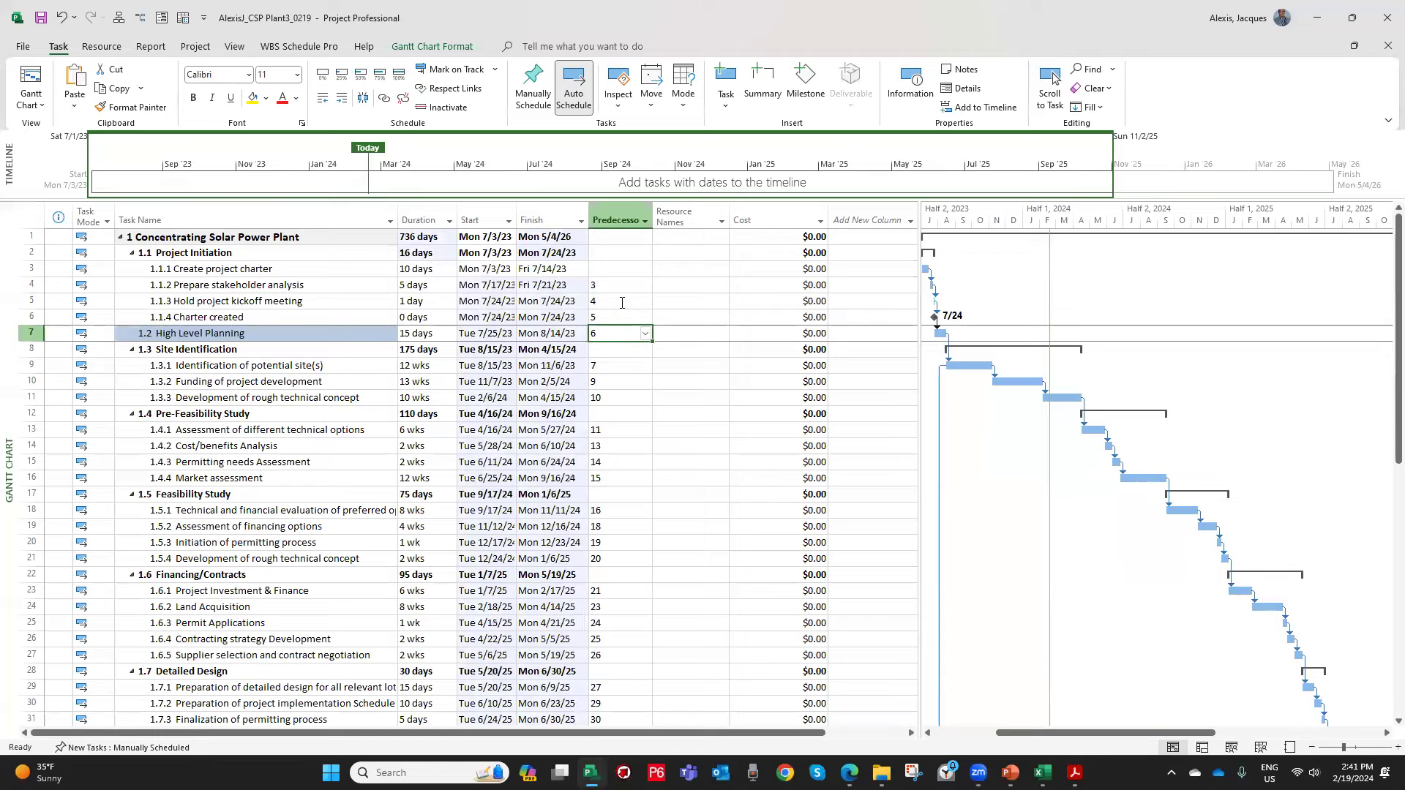
# Edit the predecessor of Prepare stakeholder analysis in the task table to 3SS.
pyautogui.click(617, 288)
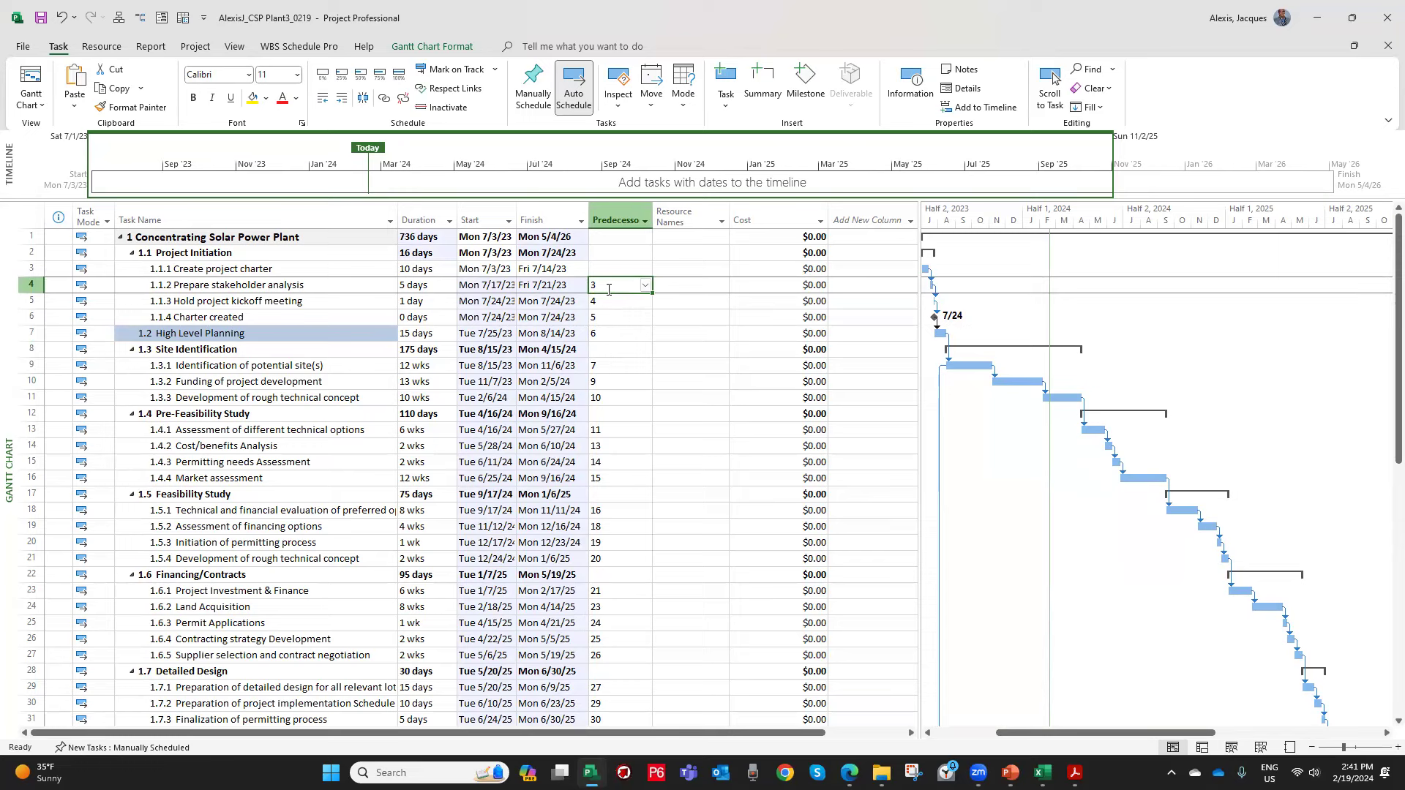
pyautogui.click(608, 290)
pyautogui.click(609, 290)
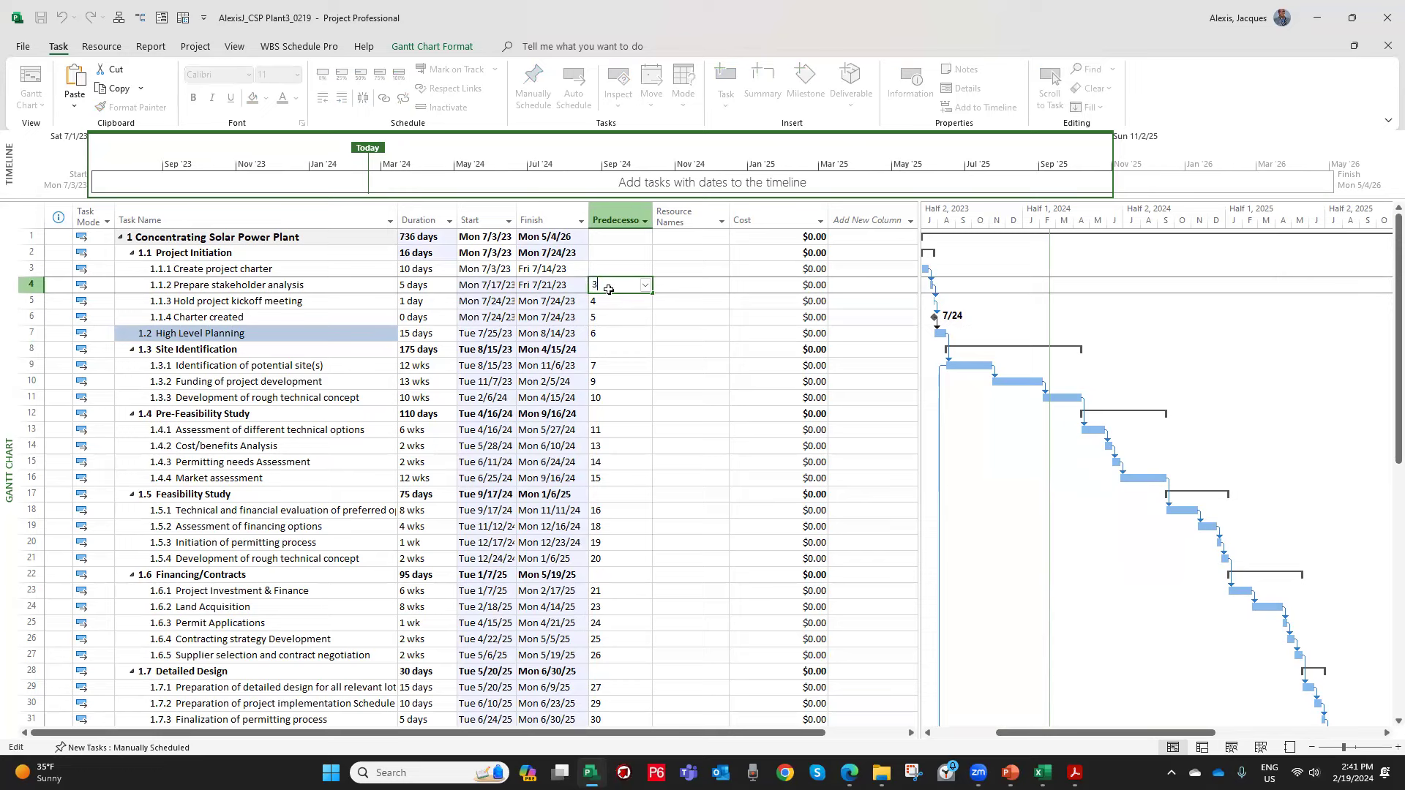
pyautogui.write('SS')
pyautogui.press('Return')
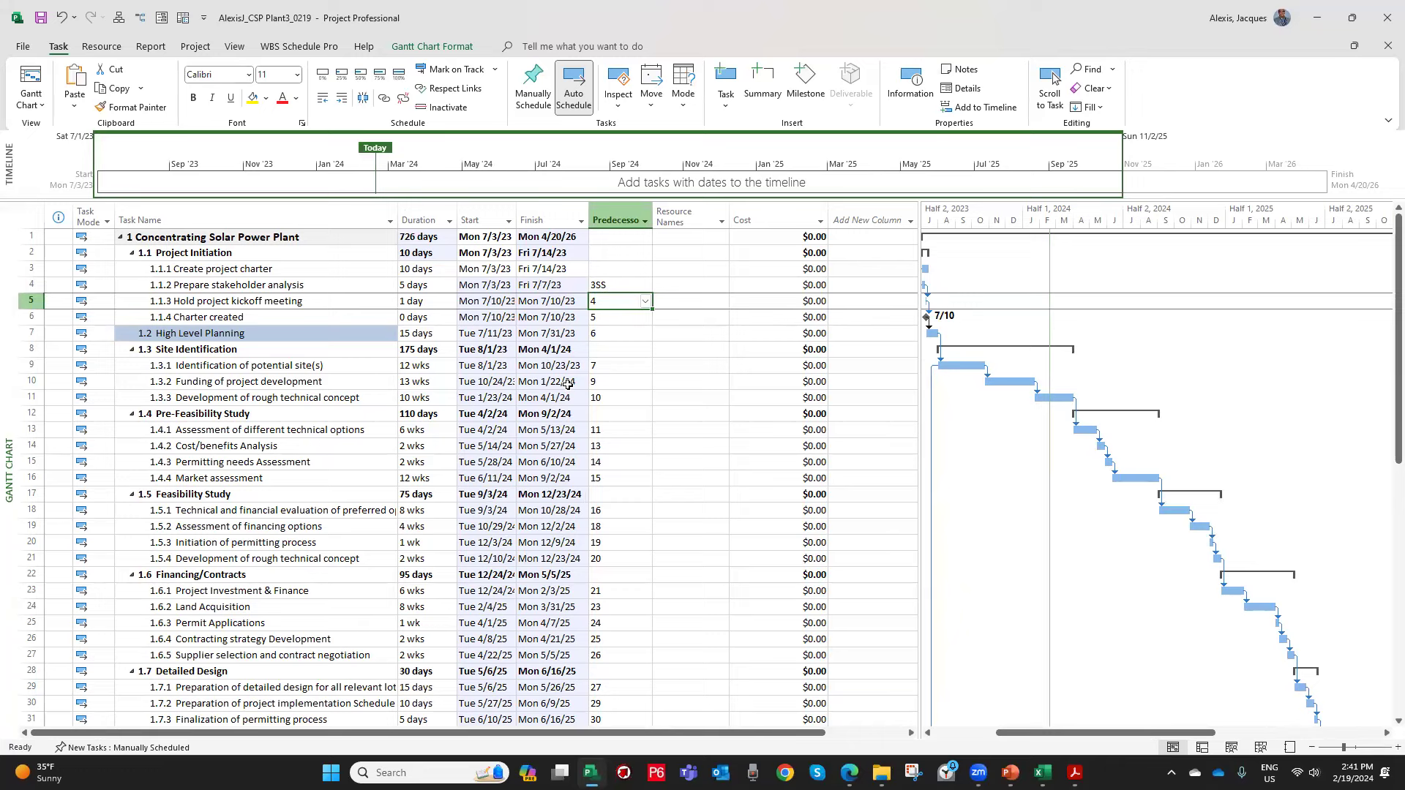
# Set the predecessor of Prepare stakeholder analysis back to 3 without the Start-to-Start suffix.
pyautogui.click(609, 287)
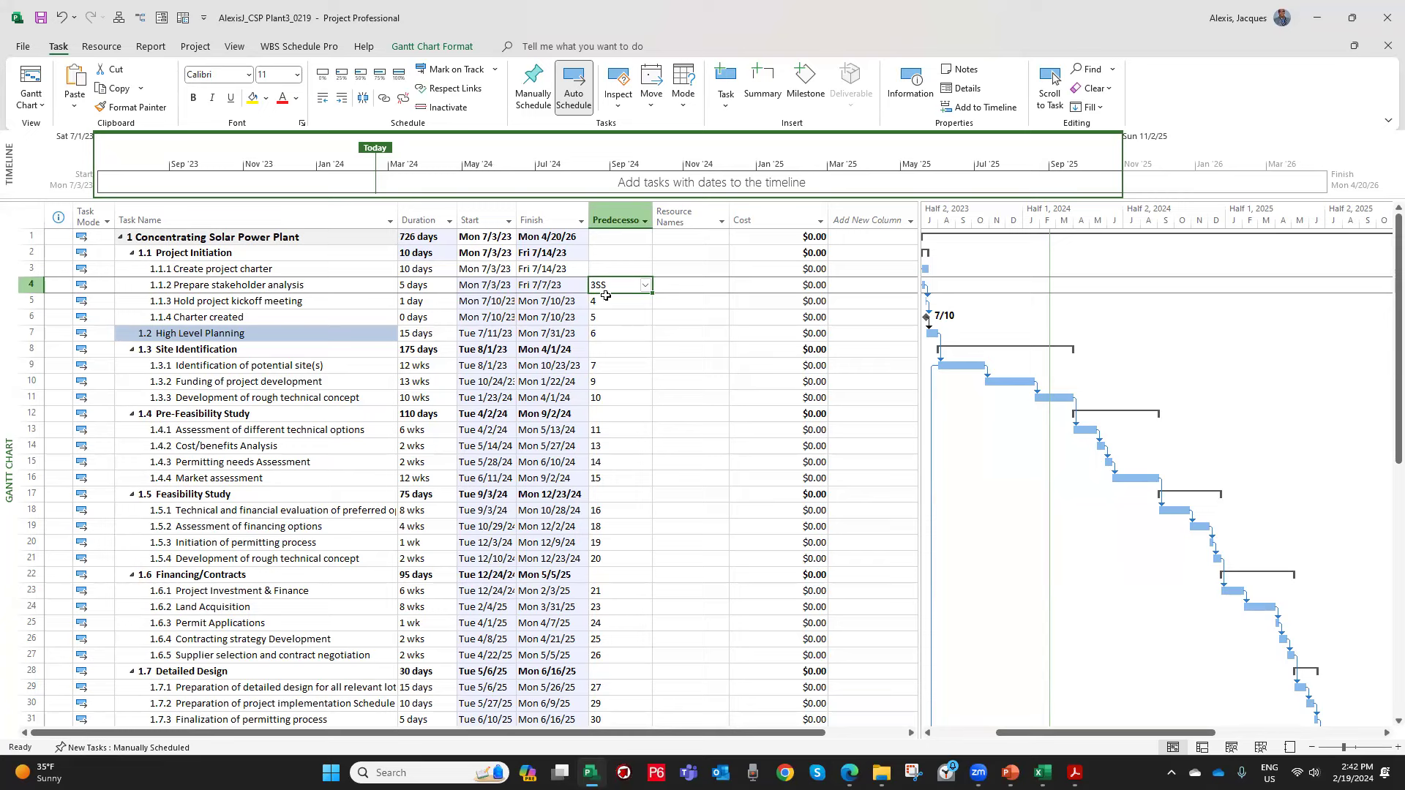
pyautogui.click(605, 295)
pyautogui.click(606, 288)
pyautogui.write('3')
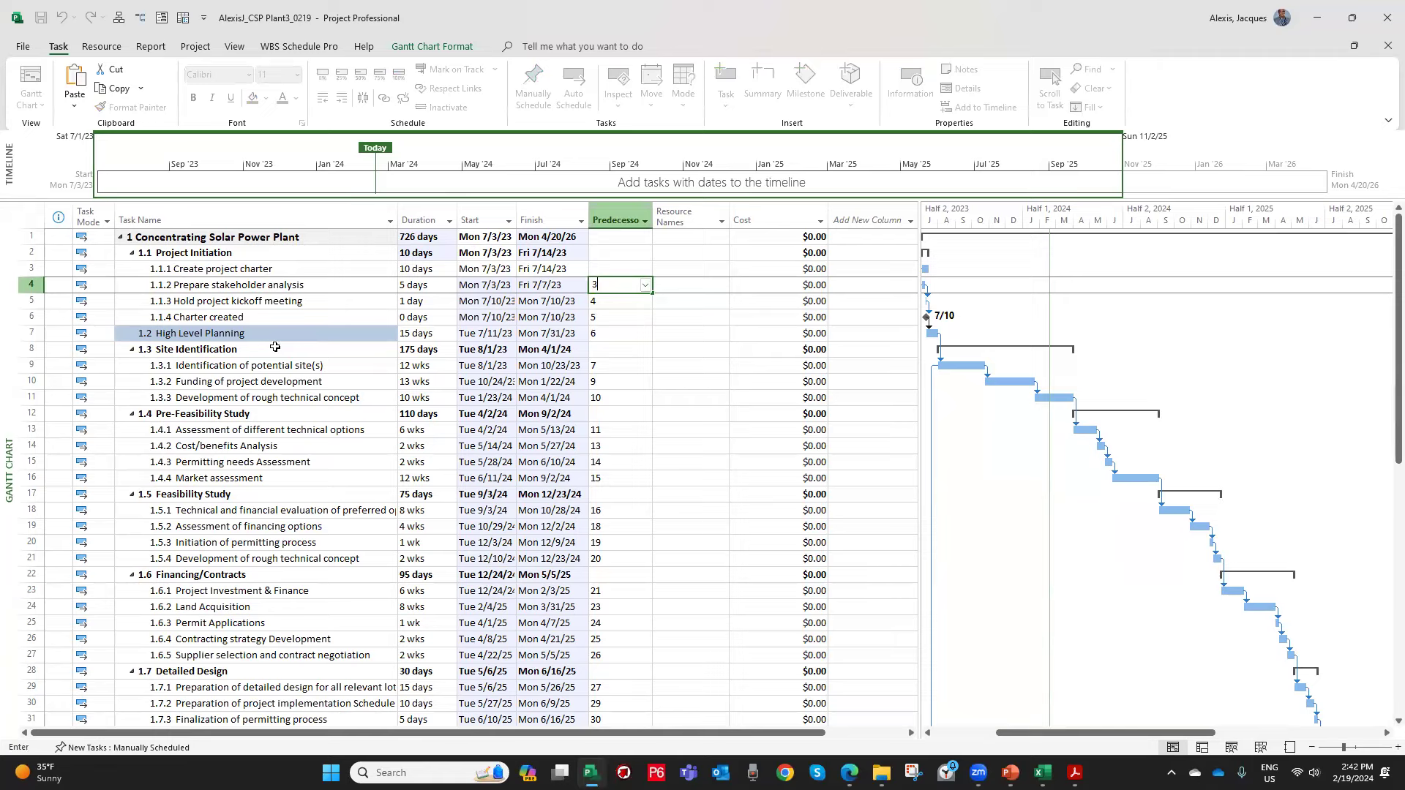
pyautogui.press('Return')
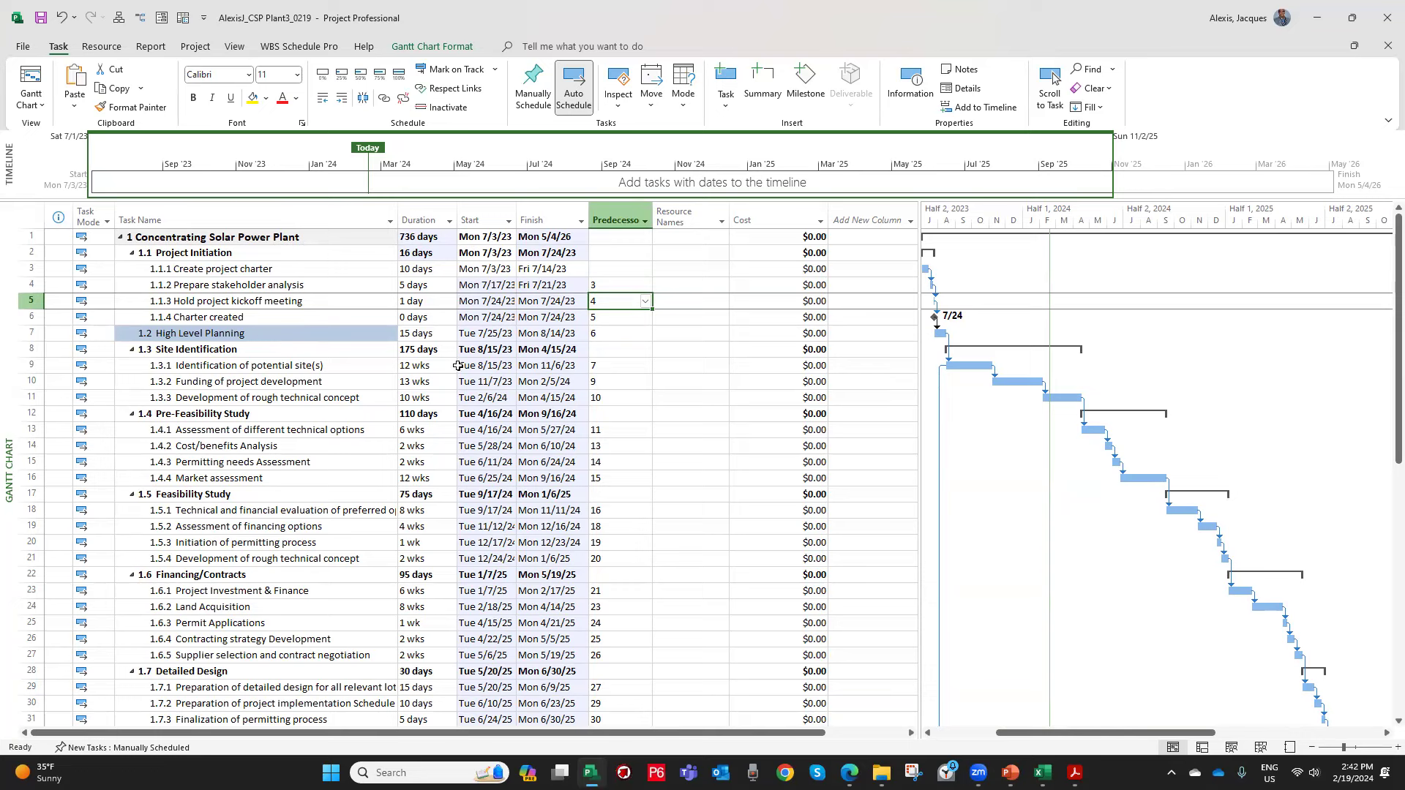
# Add a note to Hold project kickoff meeting stating who will be invited to the meeting, and preview it from the task's indicator.
pyautogui.click(285, 305)
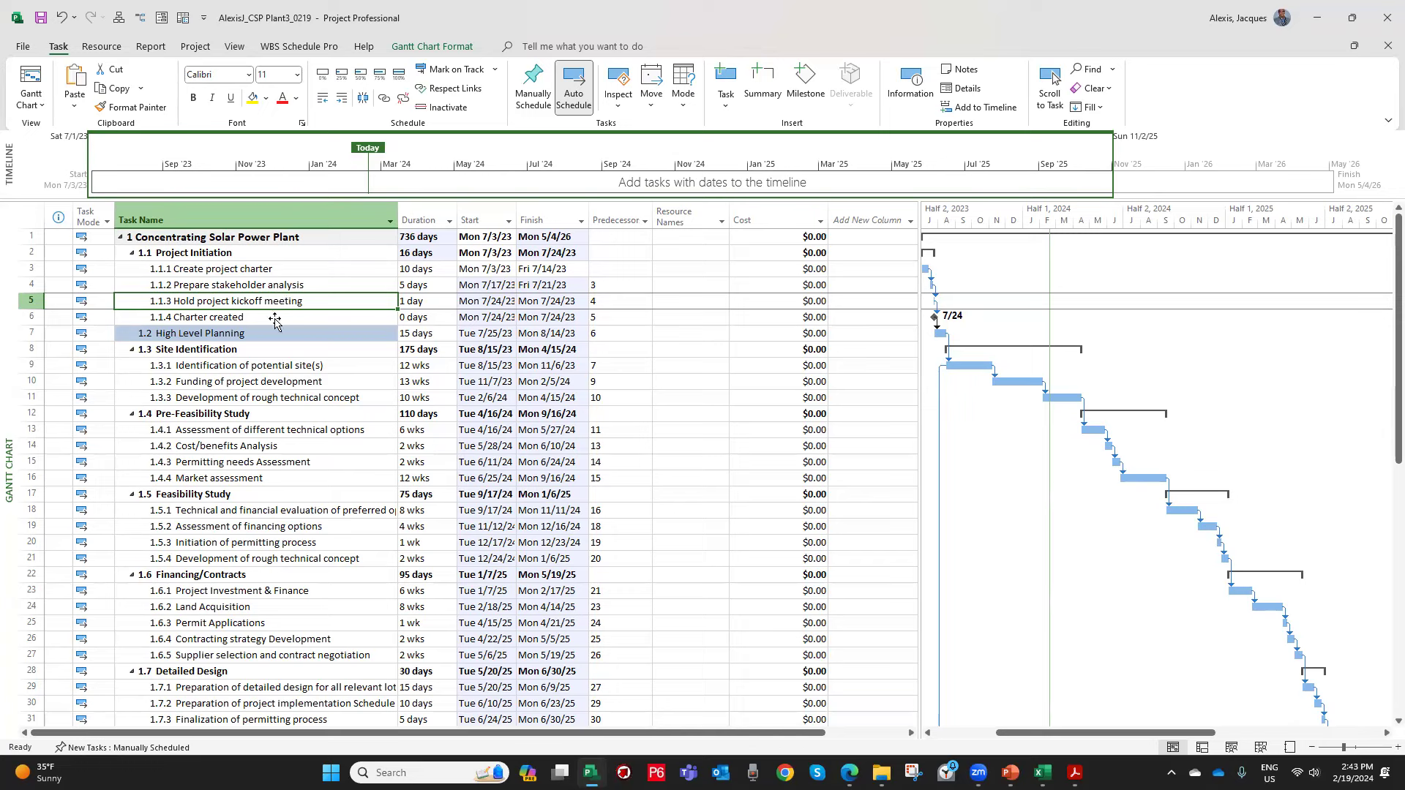
pyautogui.click(963, 73)
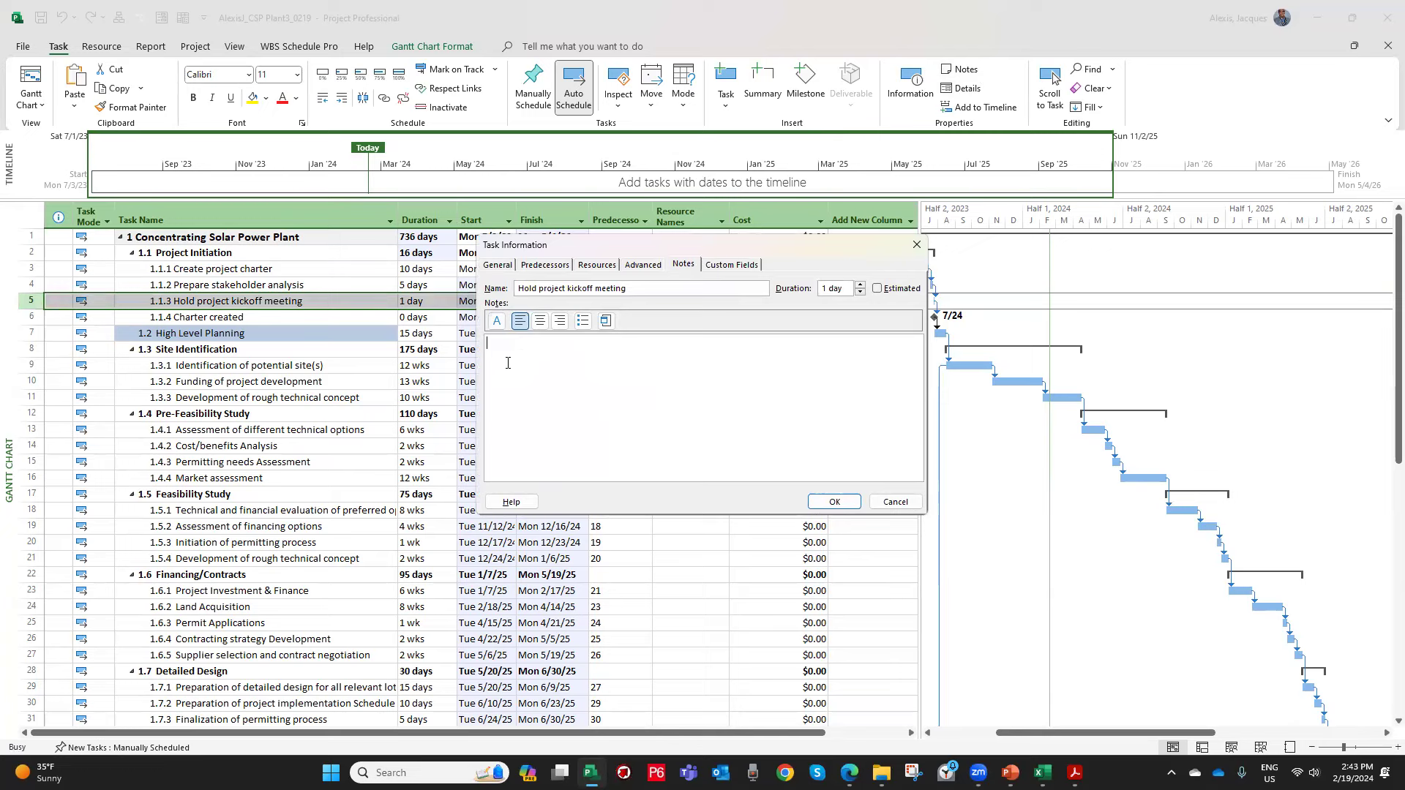
pyautogui.write('We will invite John to the meeting.')
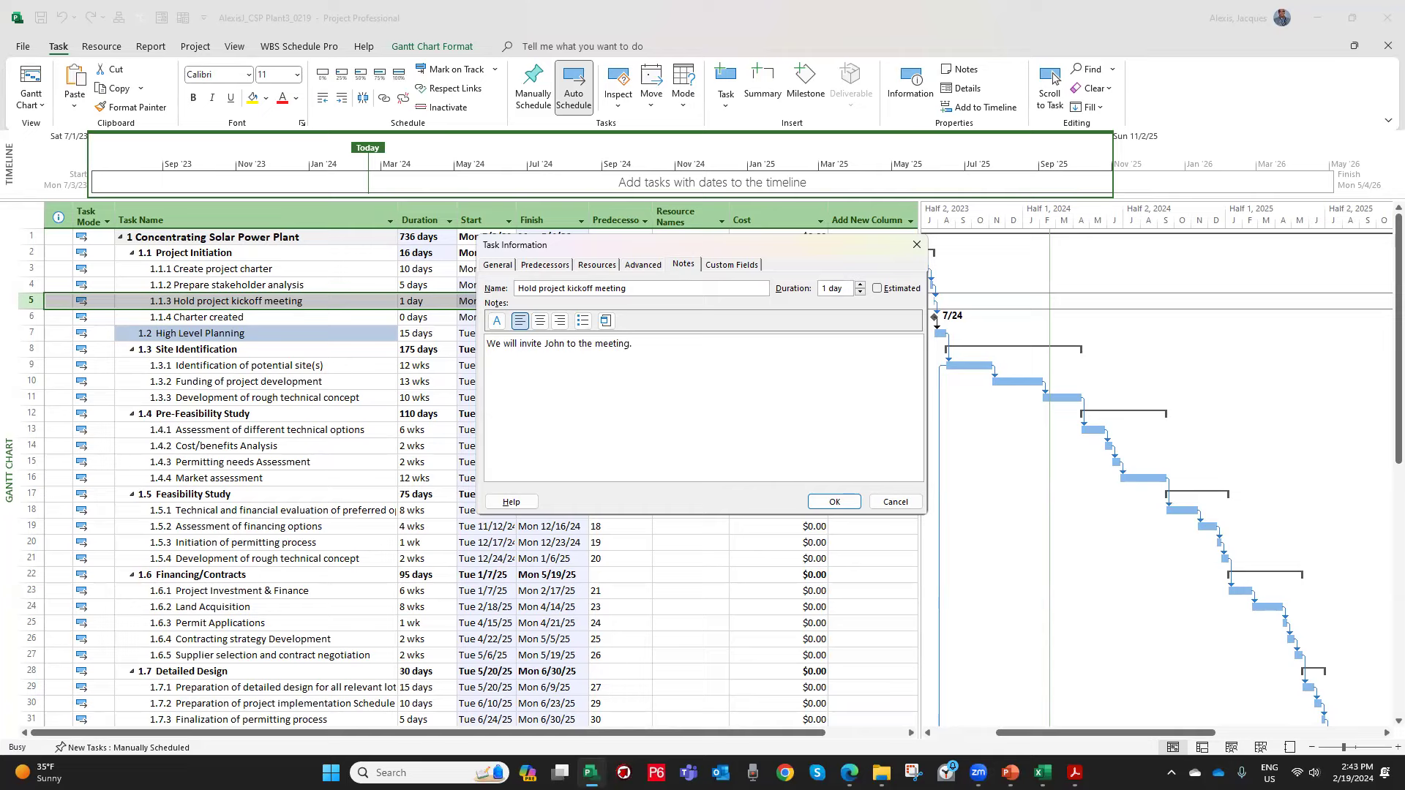
pyautogui.click(834, 502)
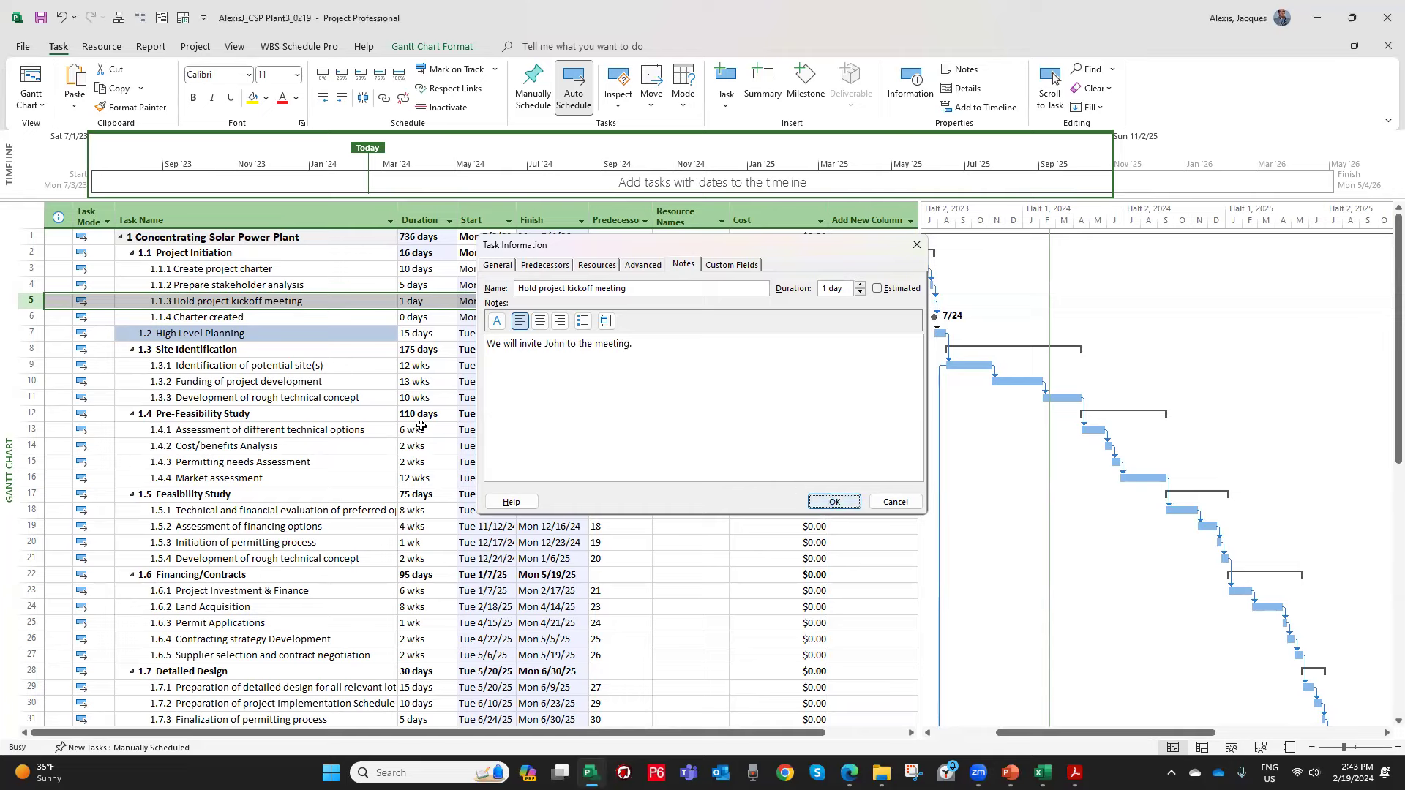
pyautogui.click(233, 304)
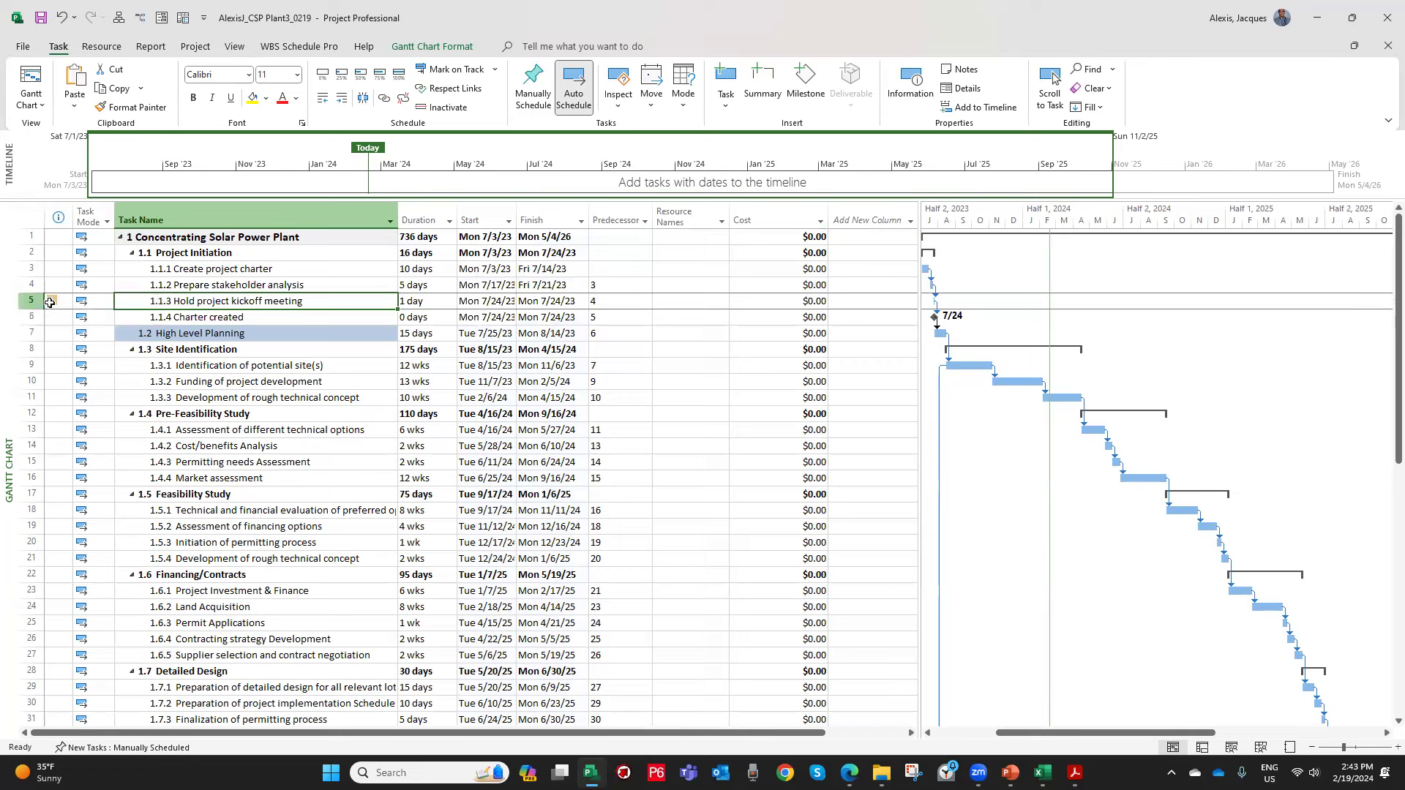
pyautogui.moveTo(50, 303)
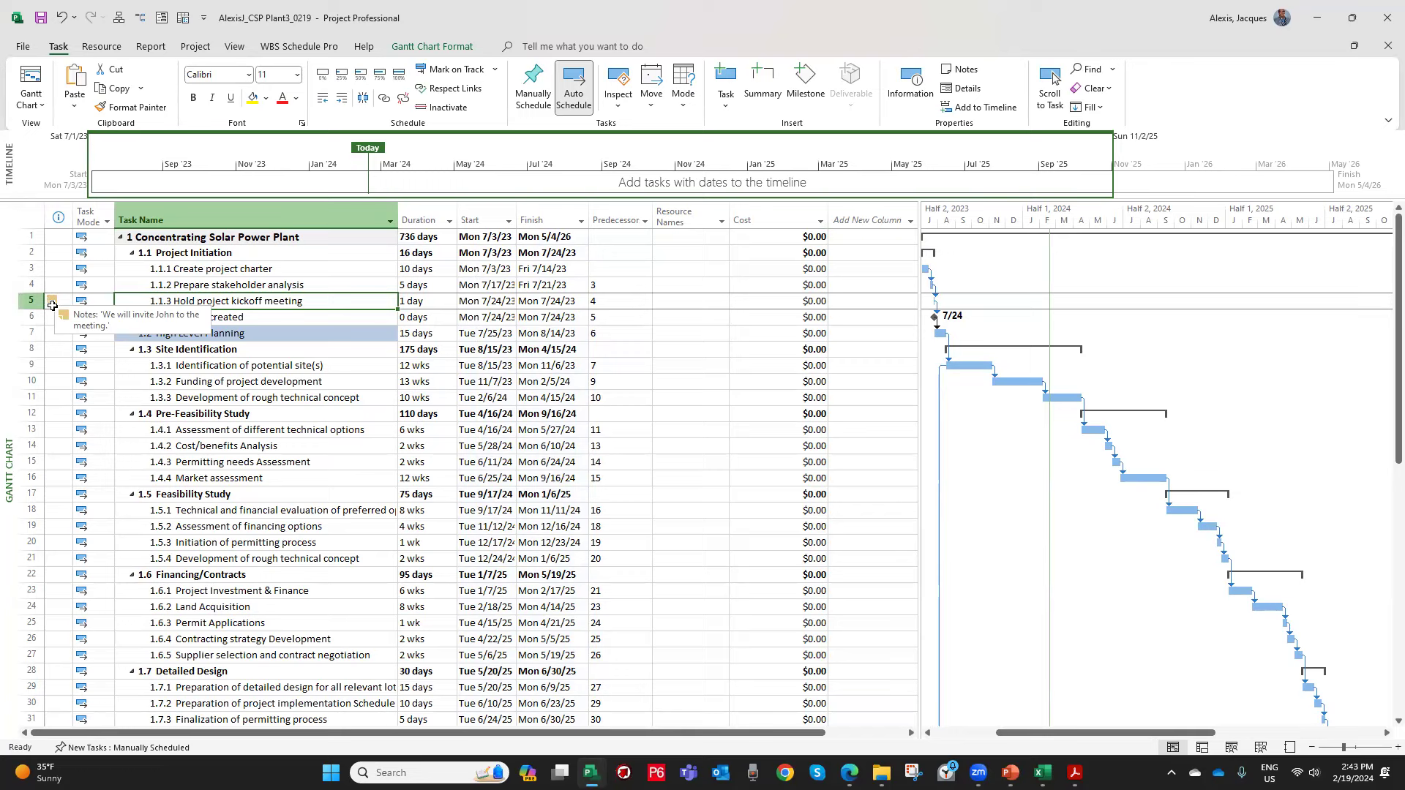
# Review the task list from the Project Initiation tasks down through Construction and Closing.
pyautogui.click(259, 319)
pyautogui.click(272, 303)
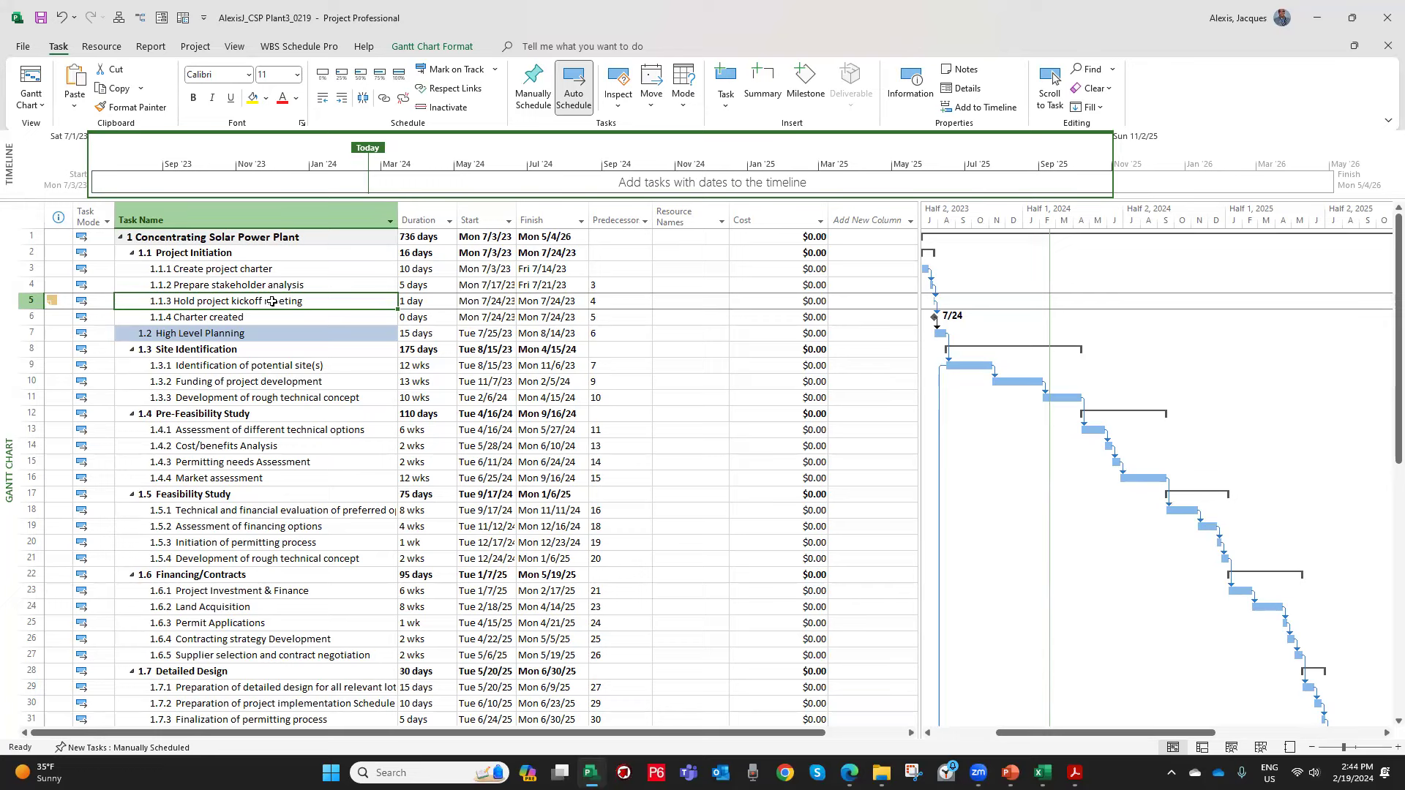
pyautogui.click(256, 316)
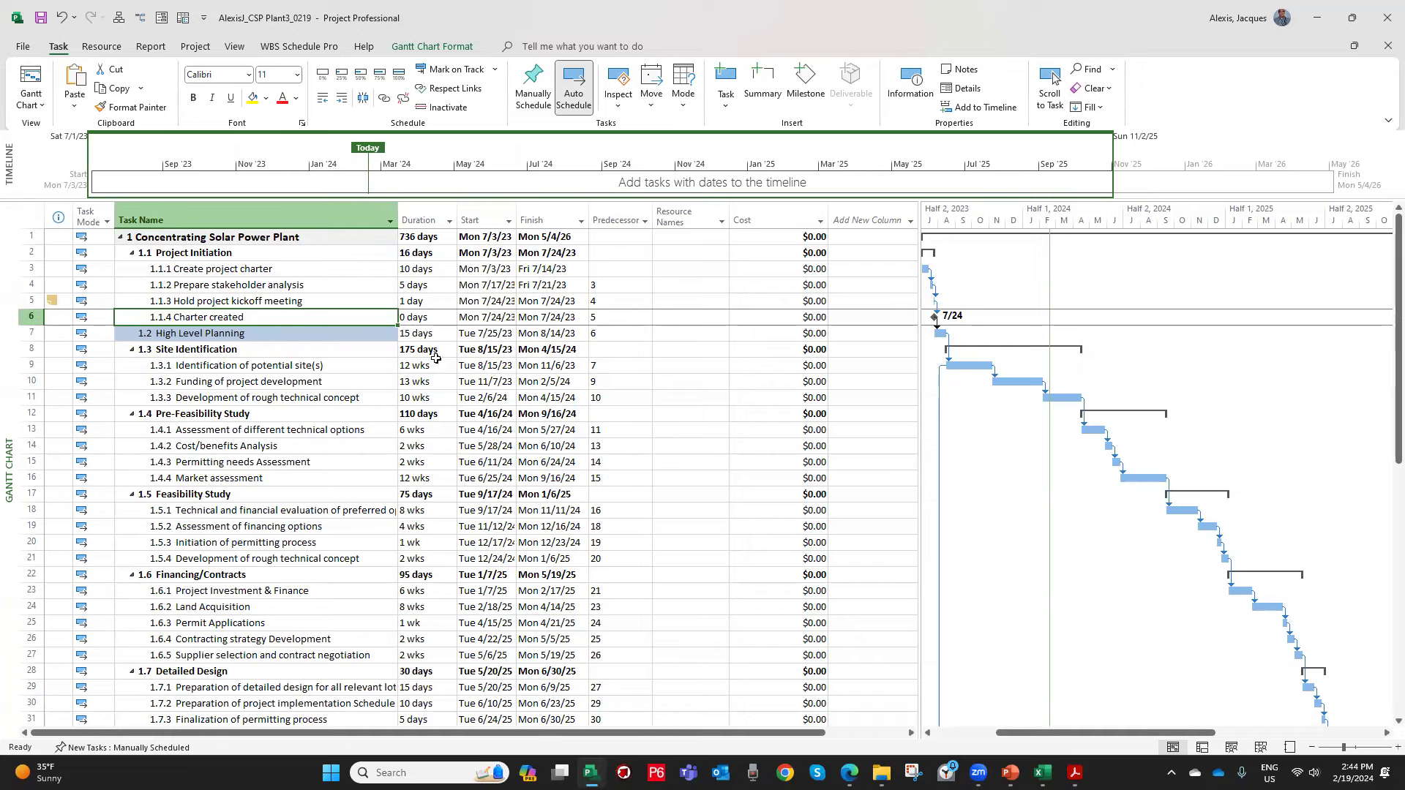
pyautogui.scroll(-1, 396, 373)
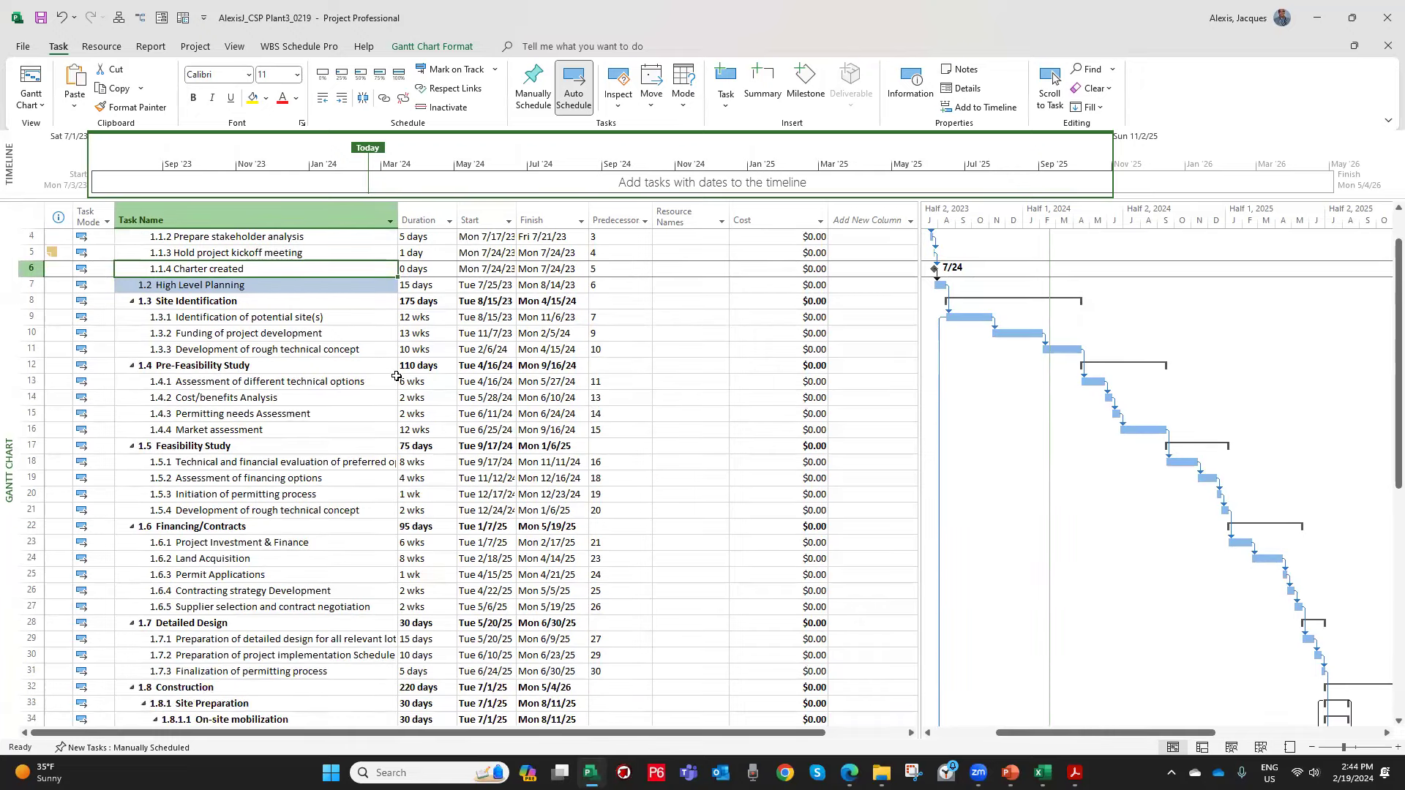
pyautogui.scroll(1, 585, 392)
pyautogui.scroll(-4, 585, 393)
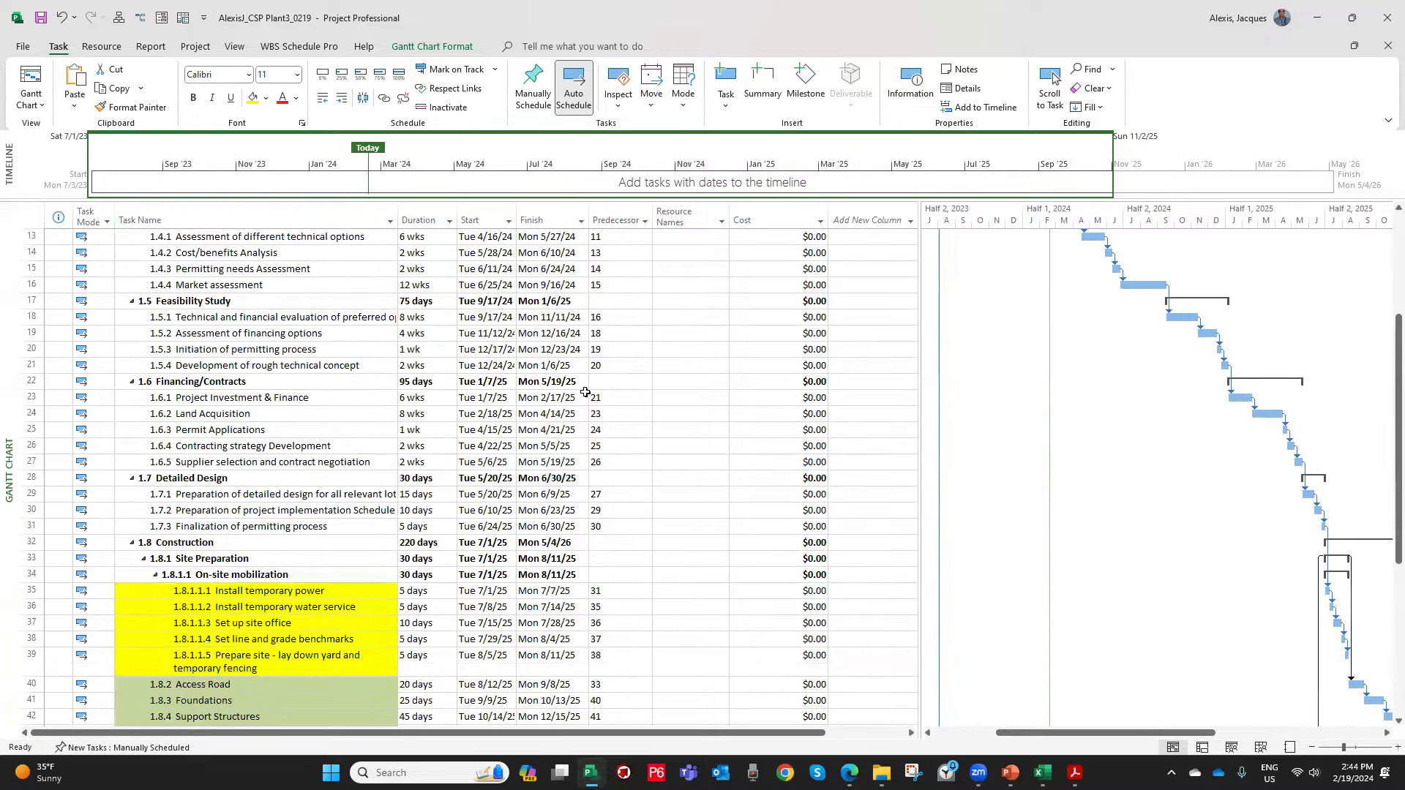
pyautogui.scroll(-5, 585, 392)
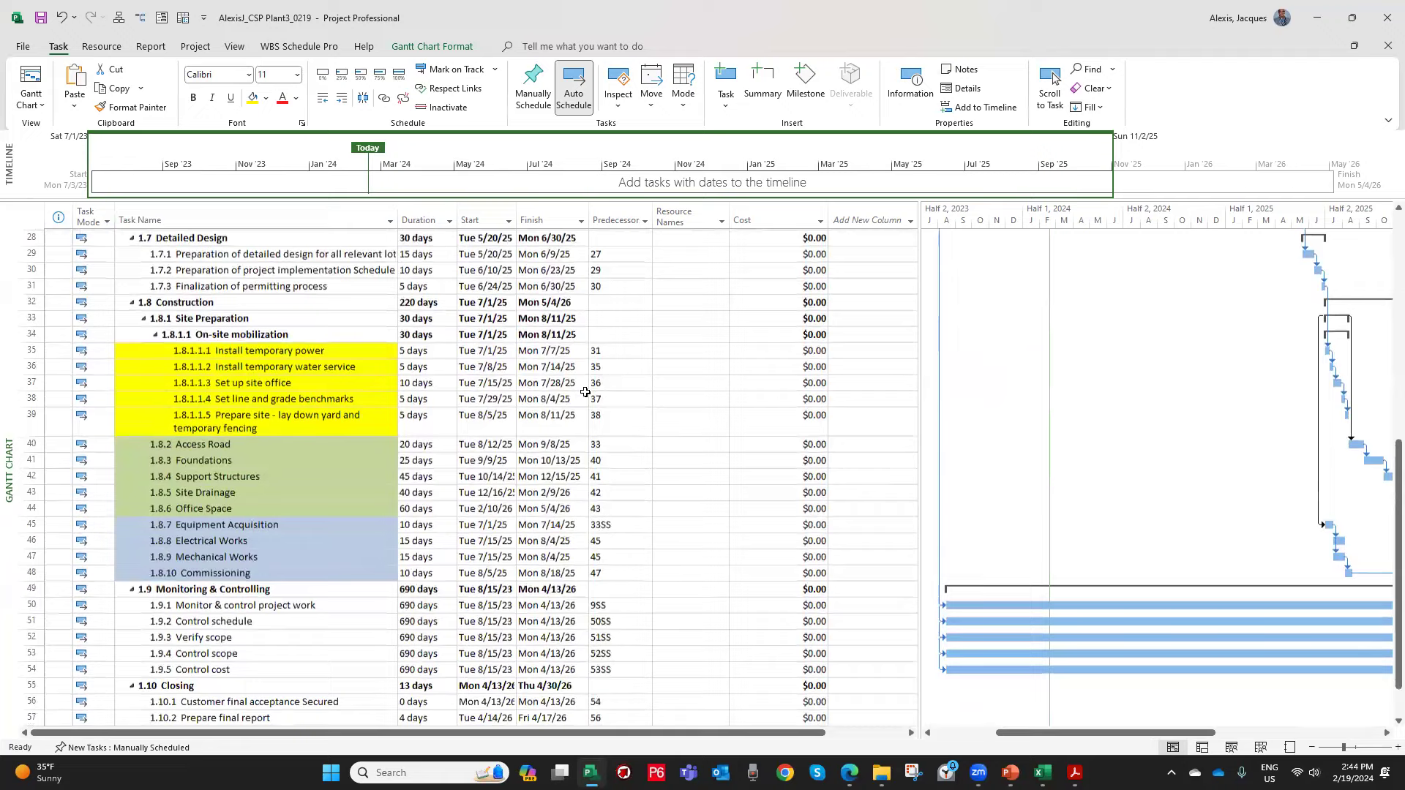
pyautogui.scroll(-3, 585, 392)
pyautogui.scroll(5, 586, 392)
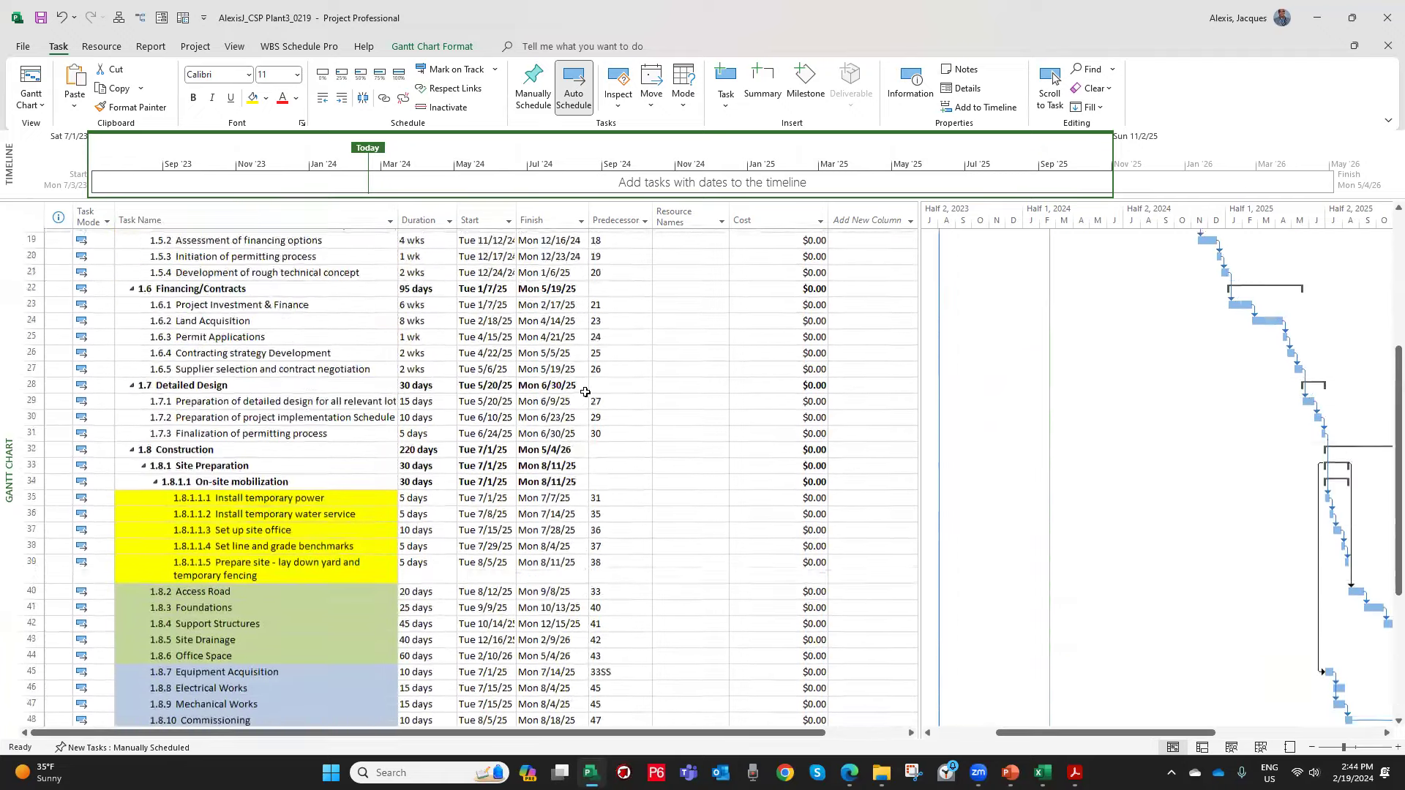
pyautogui.scroll(7, 585, 392)
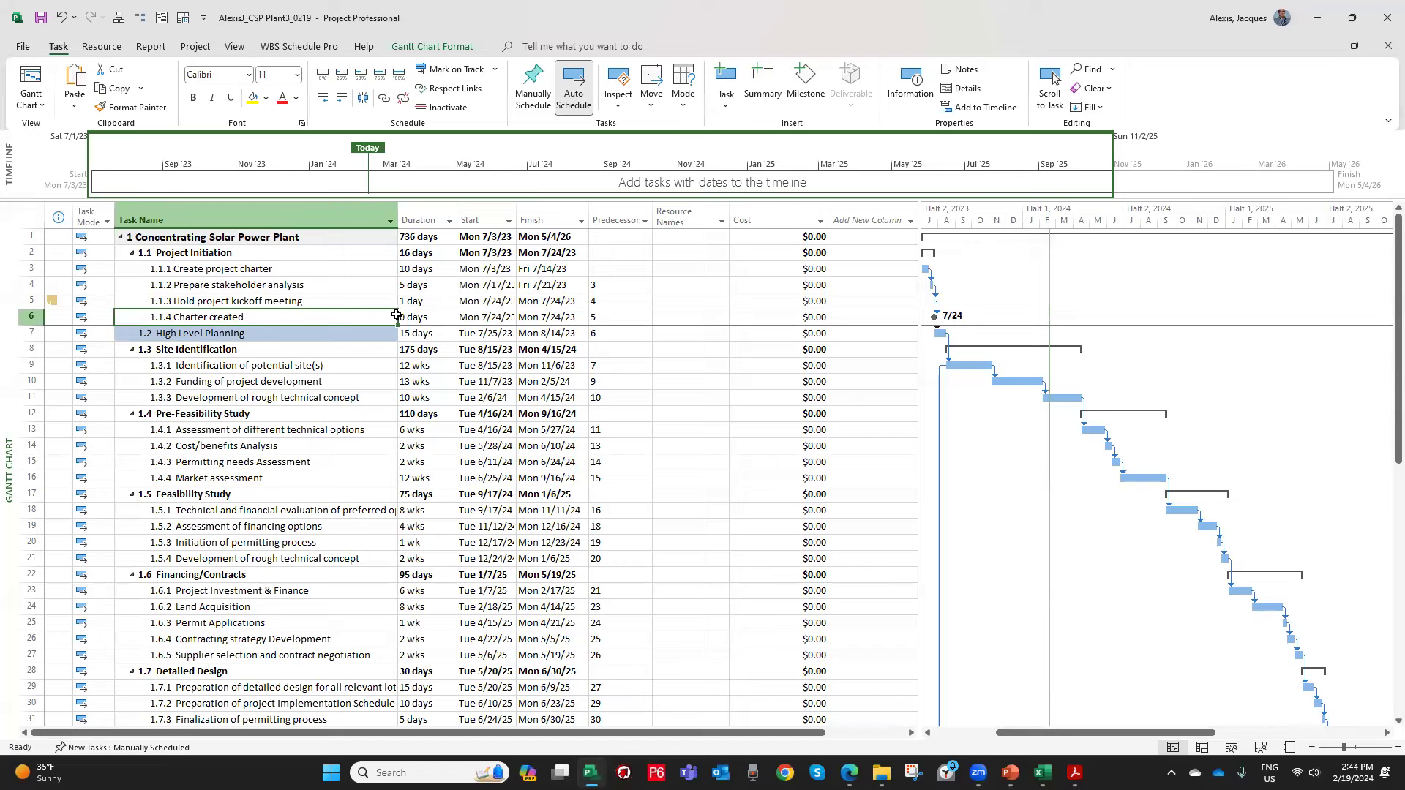
# Highlight the name and duration of the Charter created milestone with an orange background.
pyautogui.click(437, 316)
pyautogui.click(242, 348)
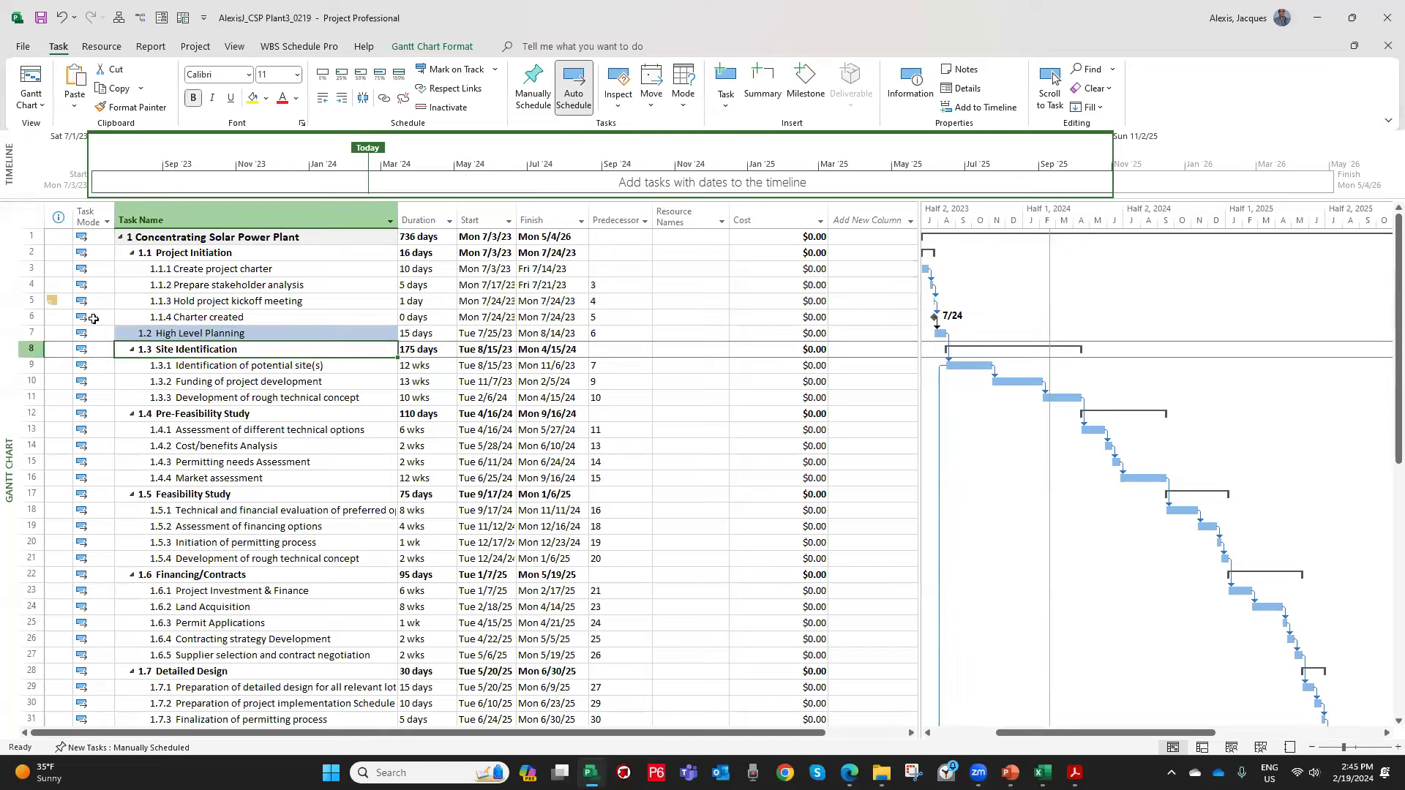
pyautogui.moveTo(111, 319); pyautogui.dragTo(425, 319)
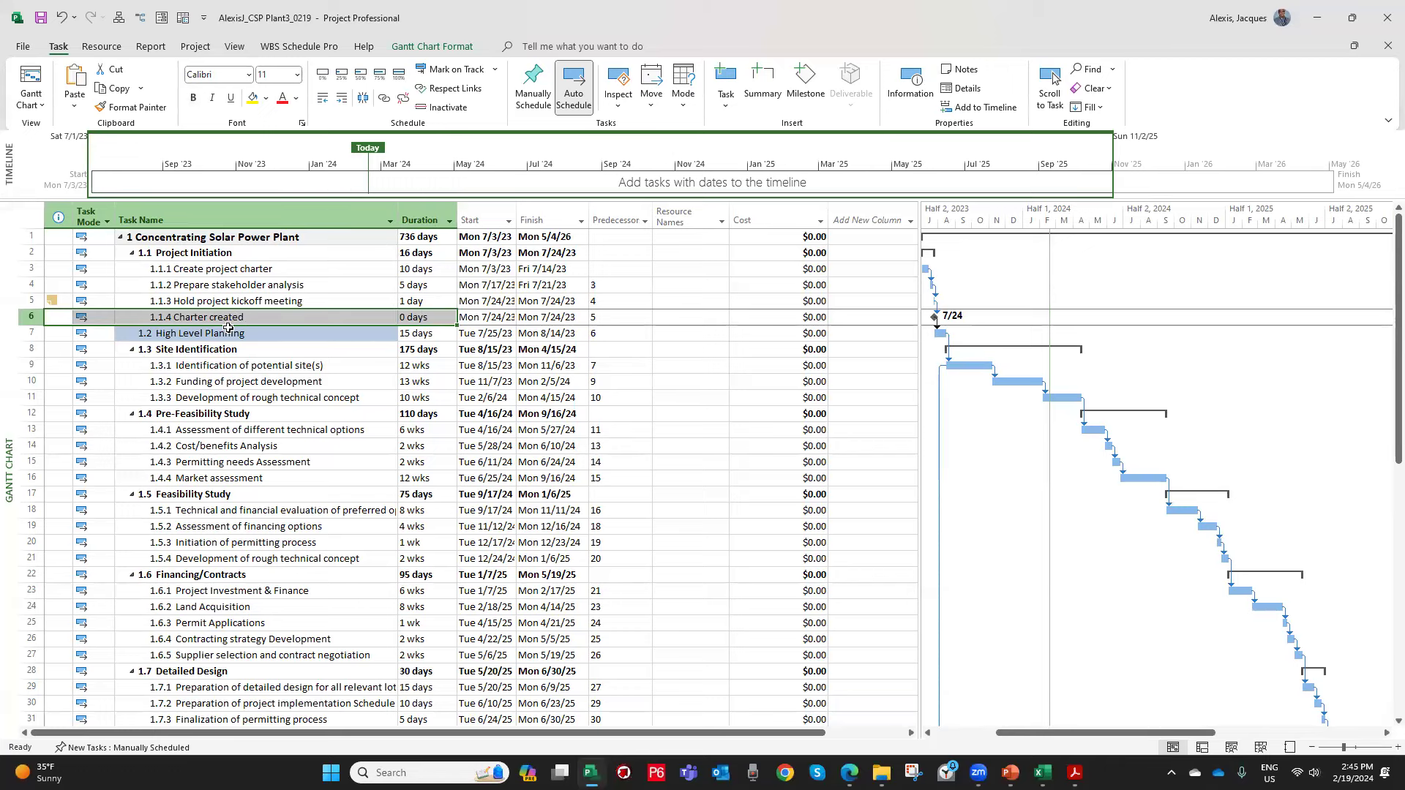
pyautogui.click(267, 101)
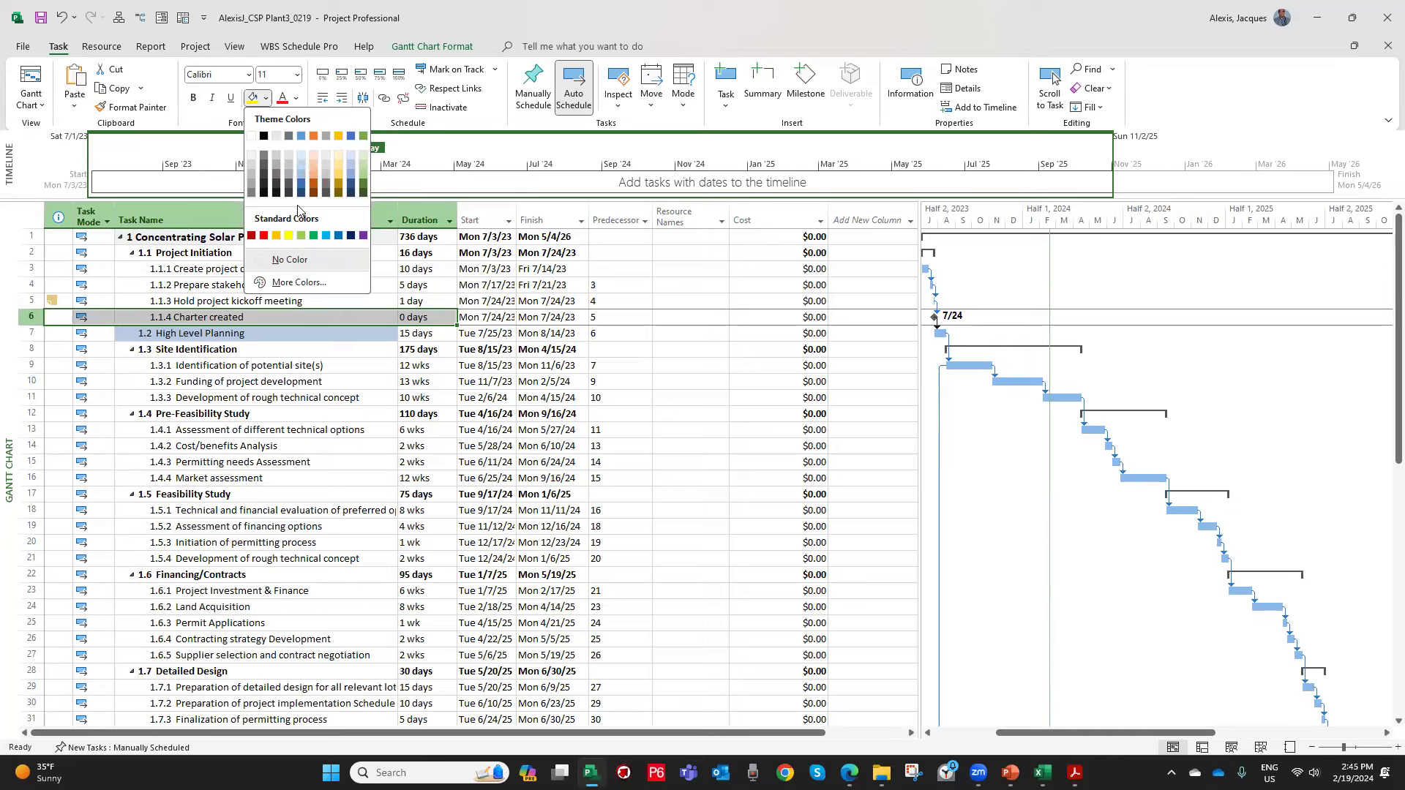
pyautogui.click(275, 236)
pyautogui.click(271, 333)
pyautogui.click(243, 364)
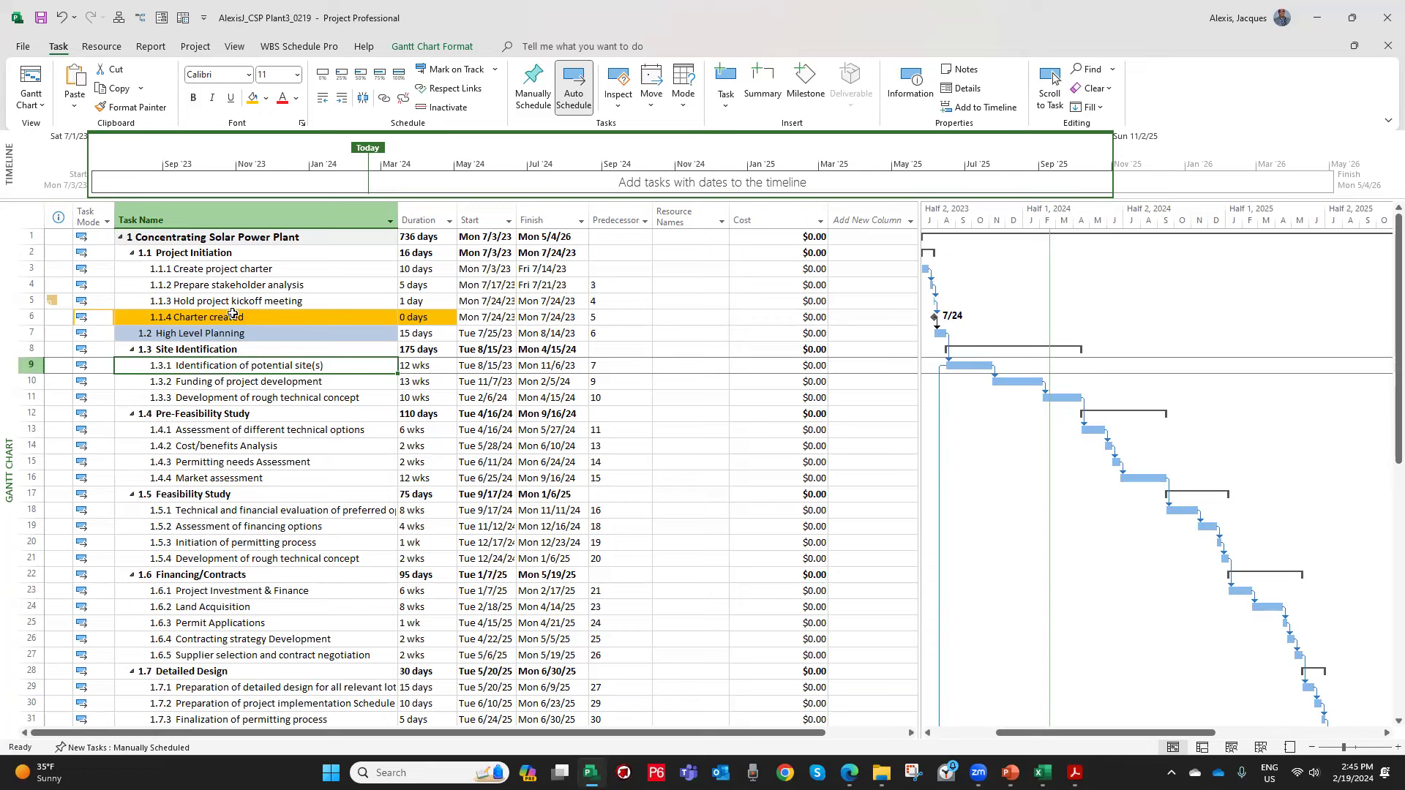
# Extend the orange background of the Charter created milestone to its start and finish dates.
pyautogui.moveTo(232, 315); pyautogui.dragTo(550, 318)
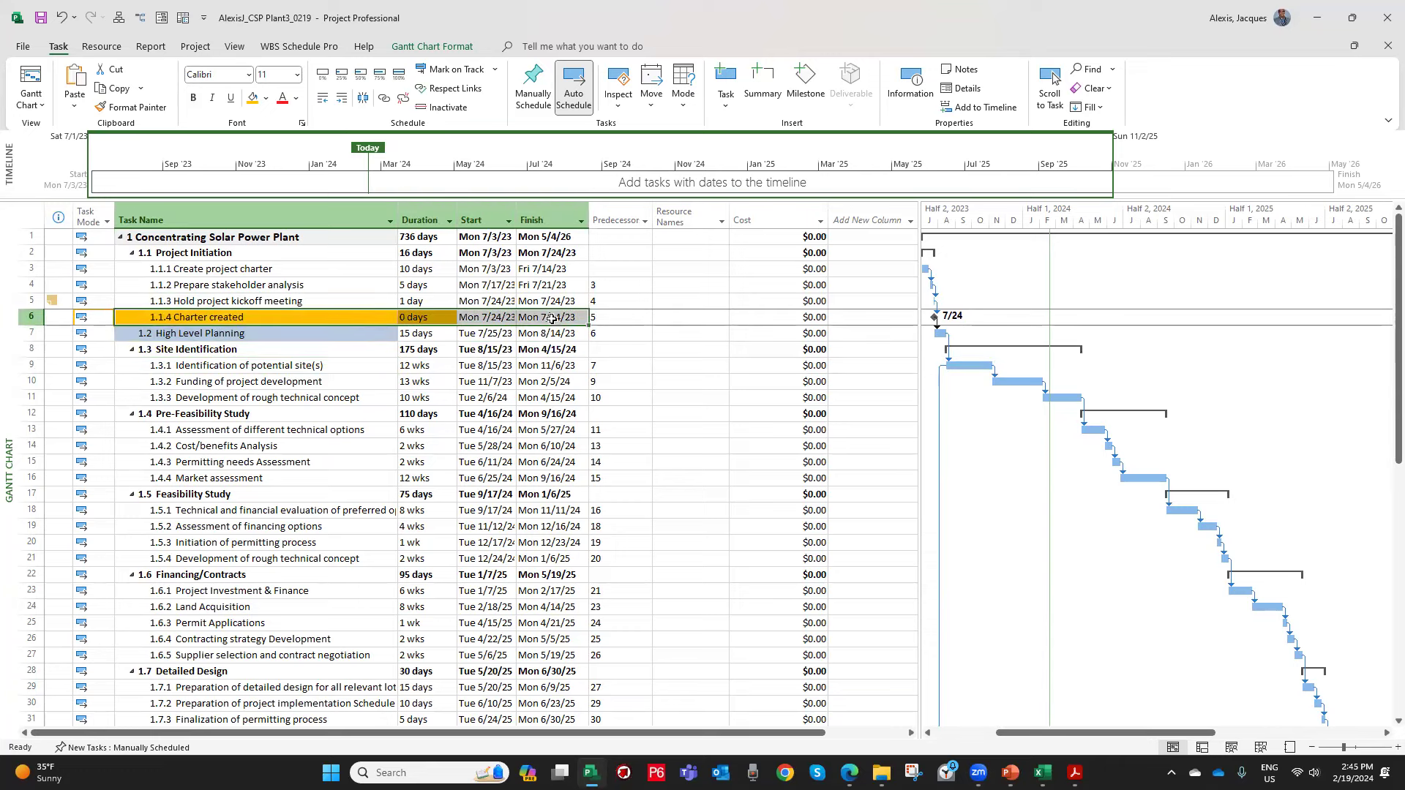
pyautogui.click(256, 101)
pyautogui.click(259, 335)
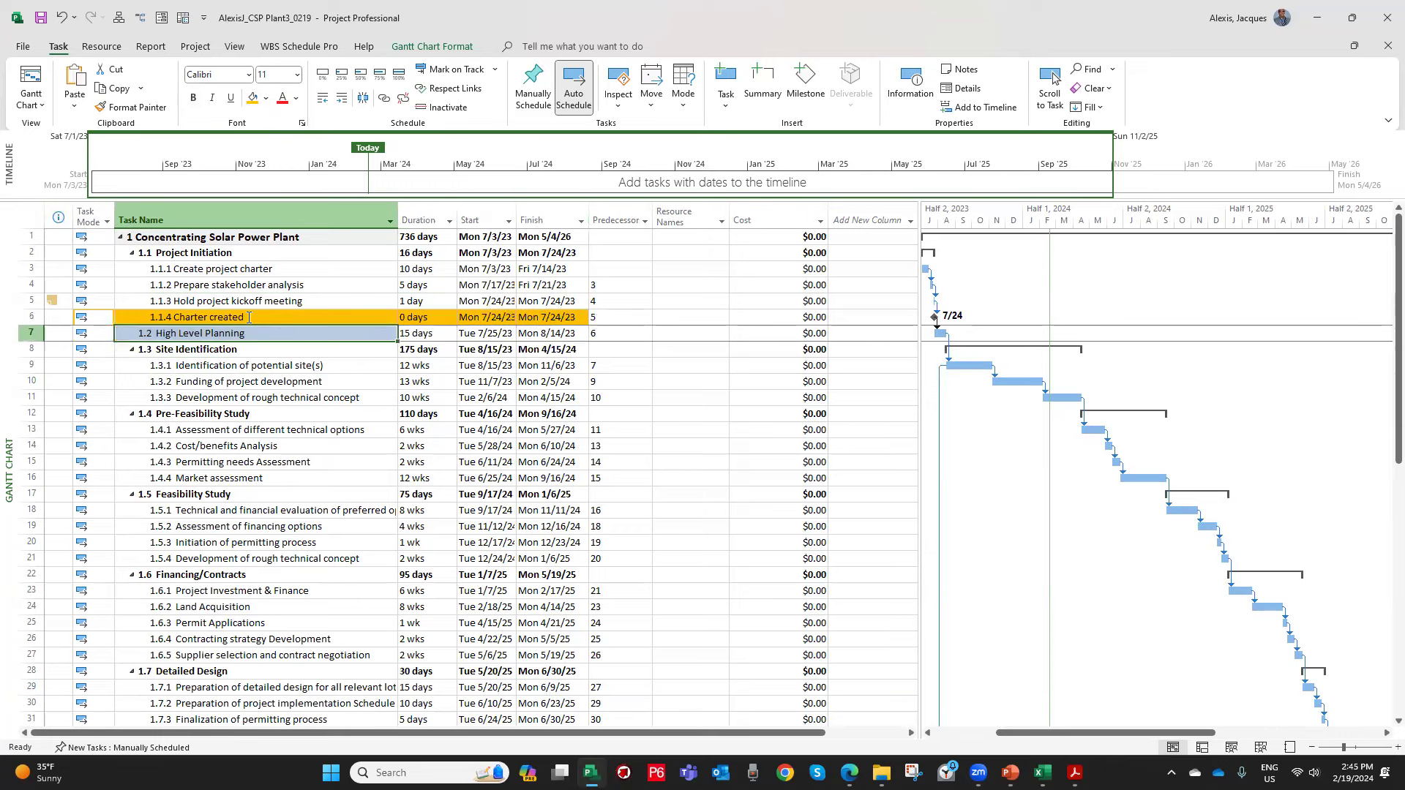
pyautogui.click(248, 316)
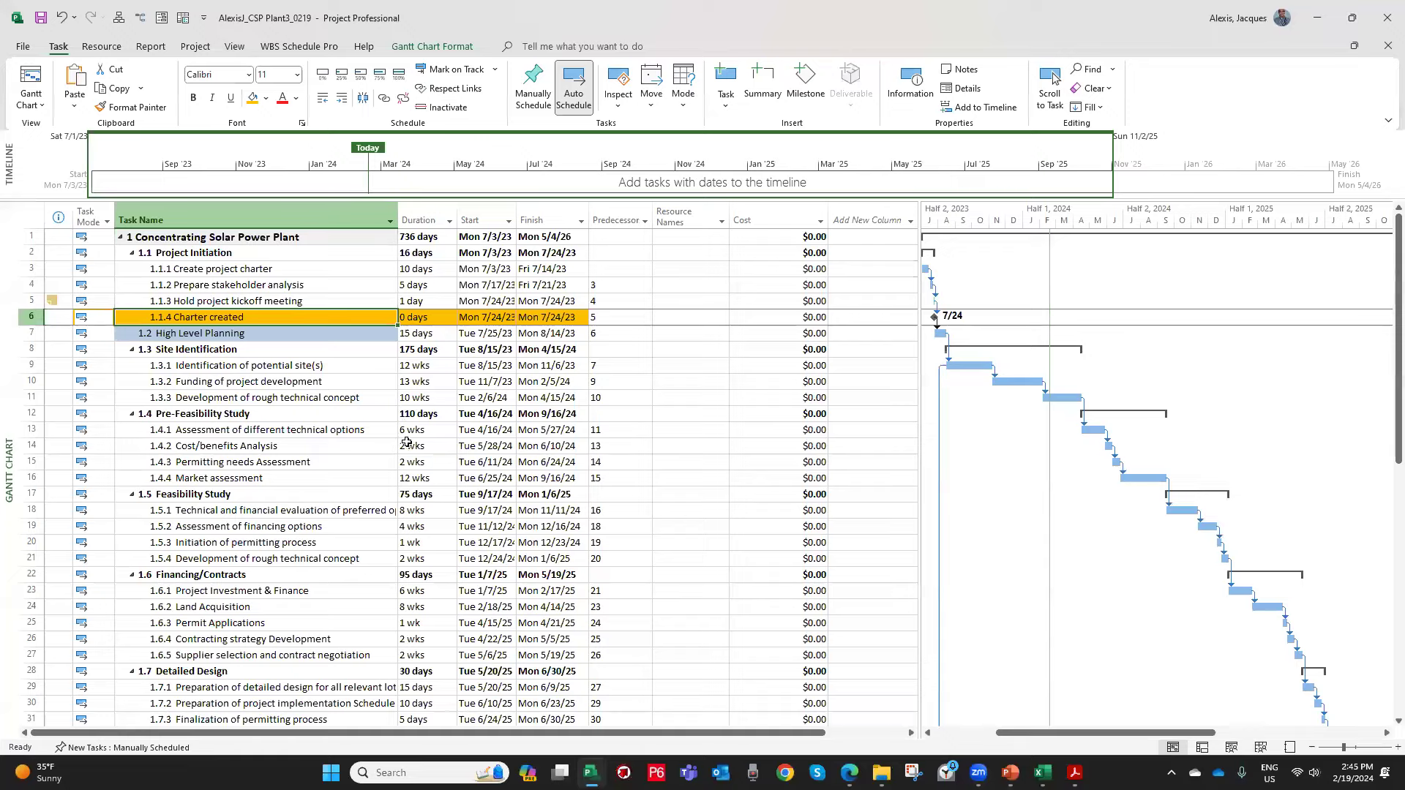
# Examine the colour-coded Construction task groups and the rest of the schedule through Project Complete.
pyautogui.scroll(-3, 407, 443)
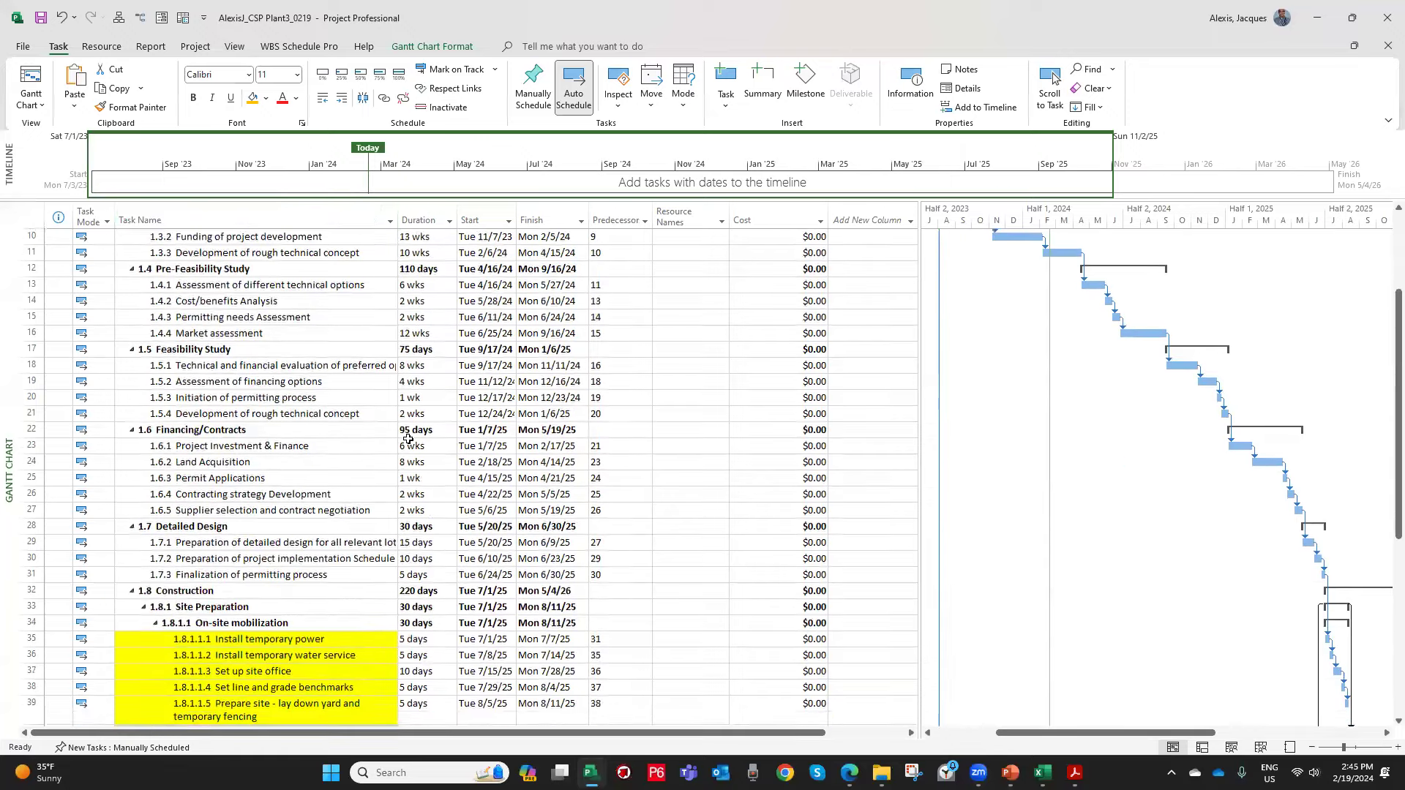
pyautogui.scroll(-7, 407, 438)
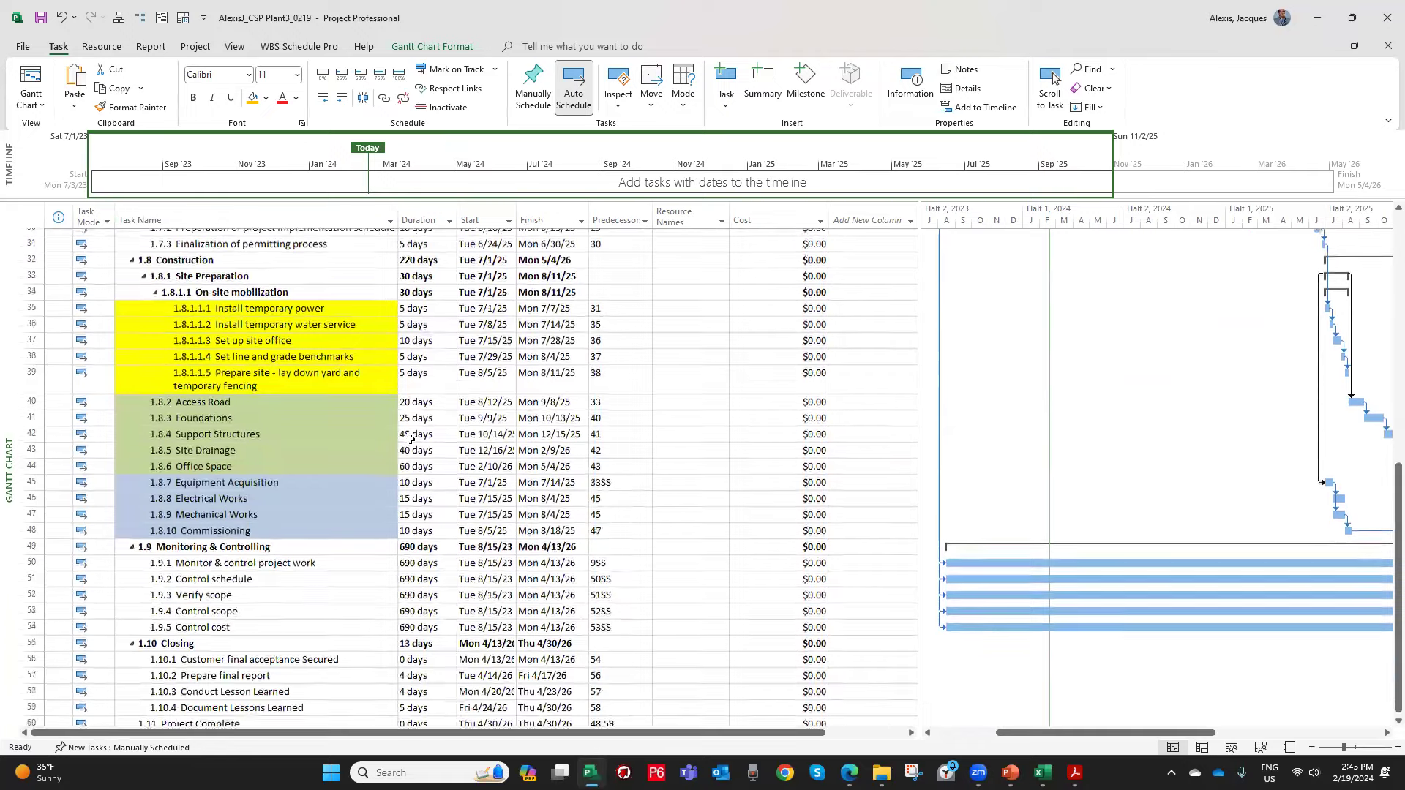
pyautogui.scroll(10, 409, 439)
pyautogui.scroll(-5, 414, 442)
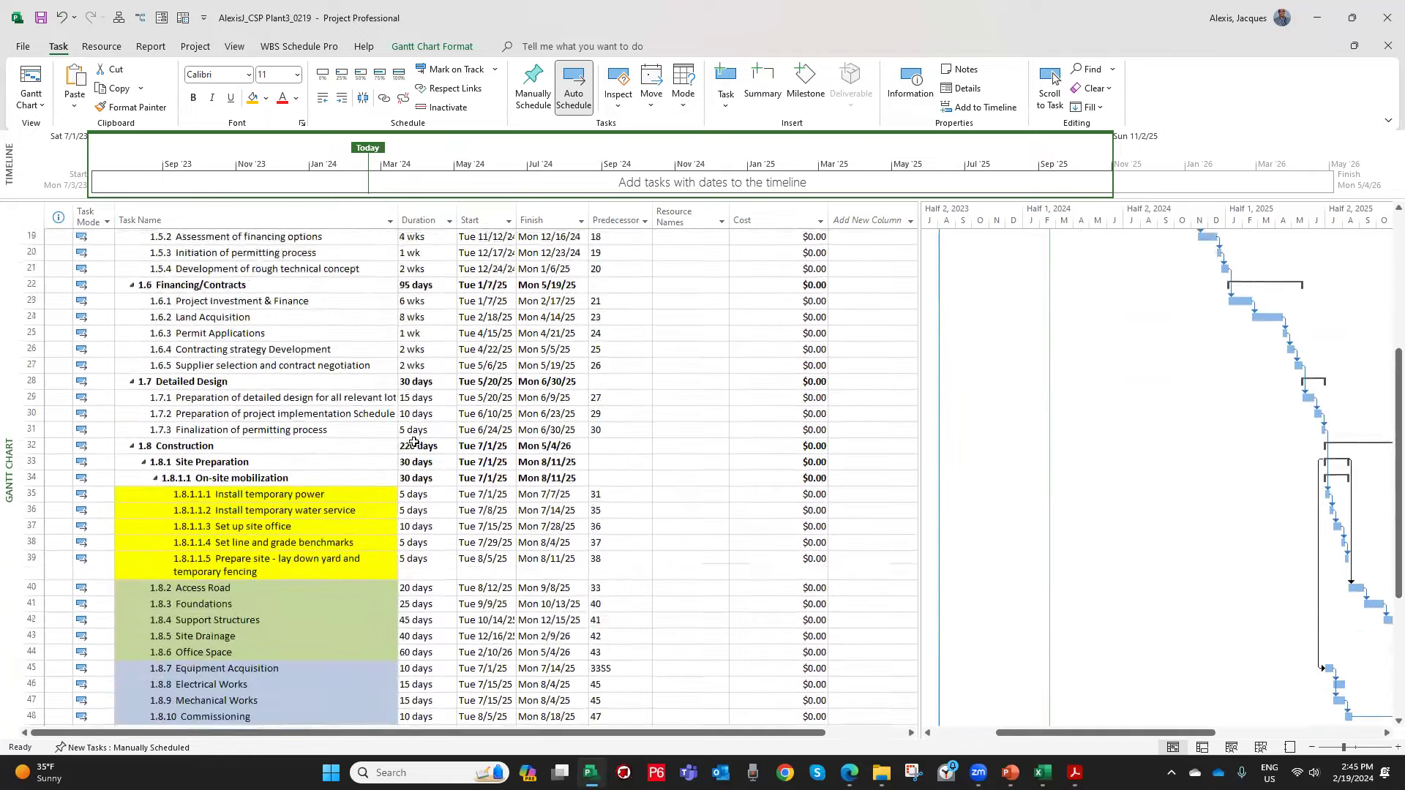
pyautogui.scroll(-3, 414, 442)
pyautogui.scroll(-2, 414, 443)
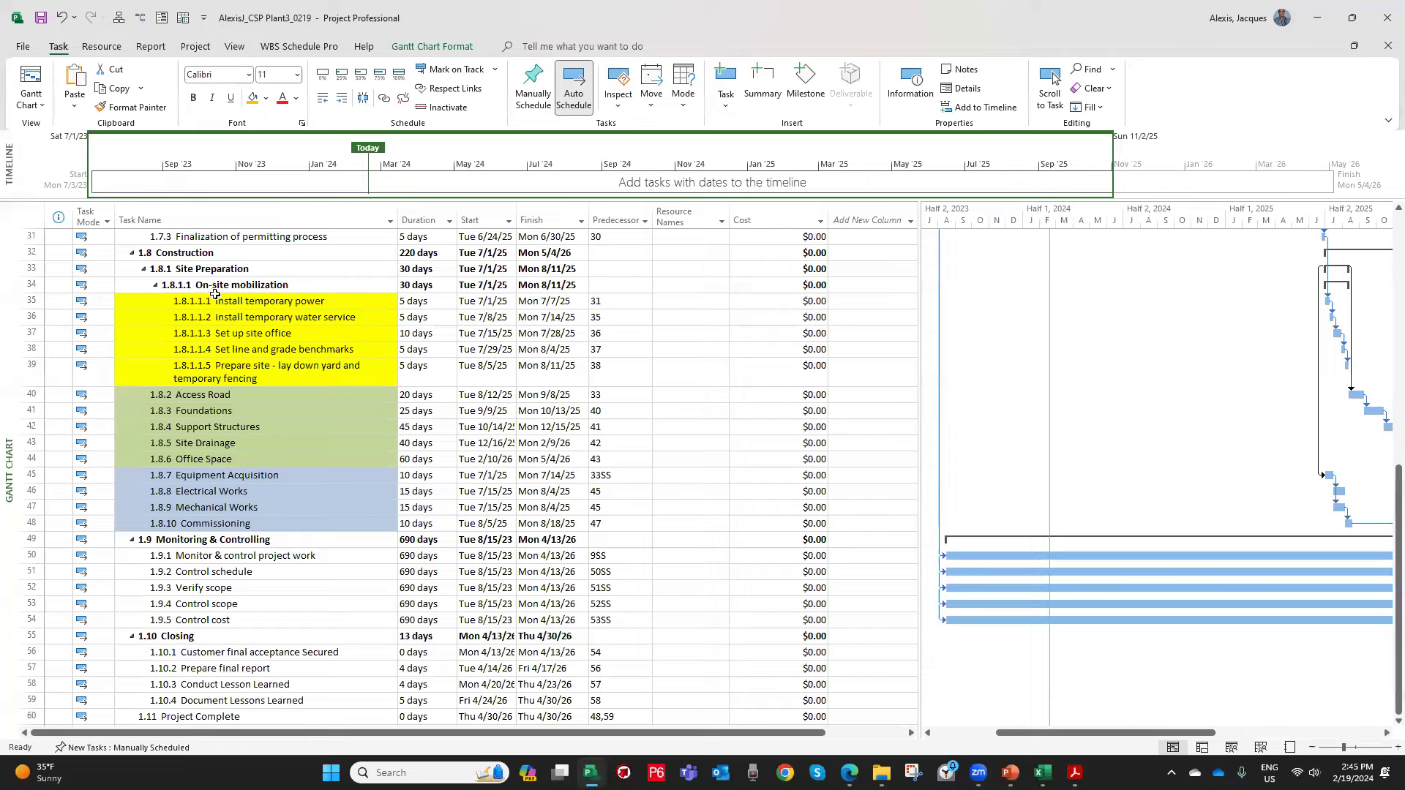
pyautogui.scroll(1, 215, 296)
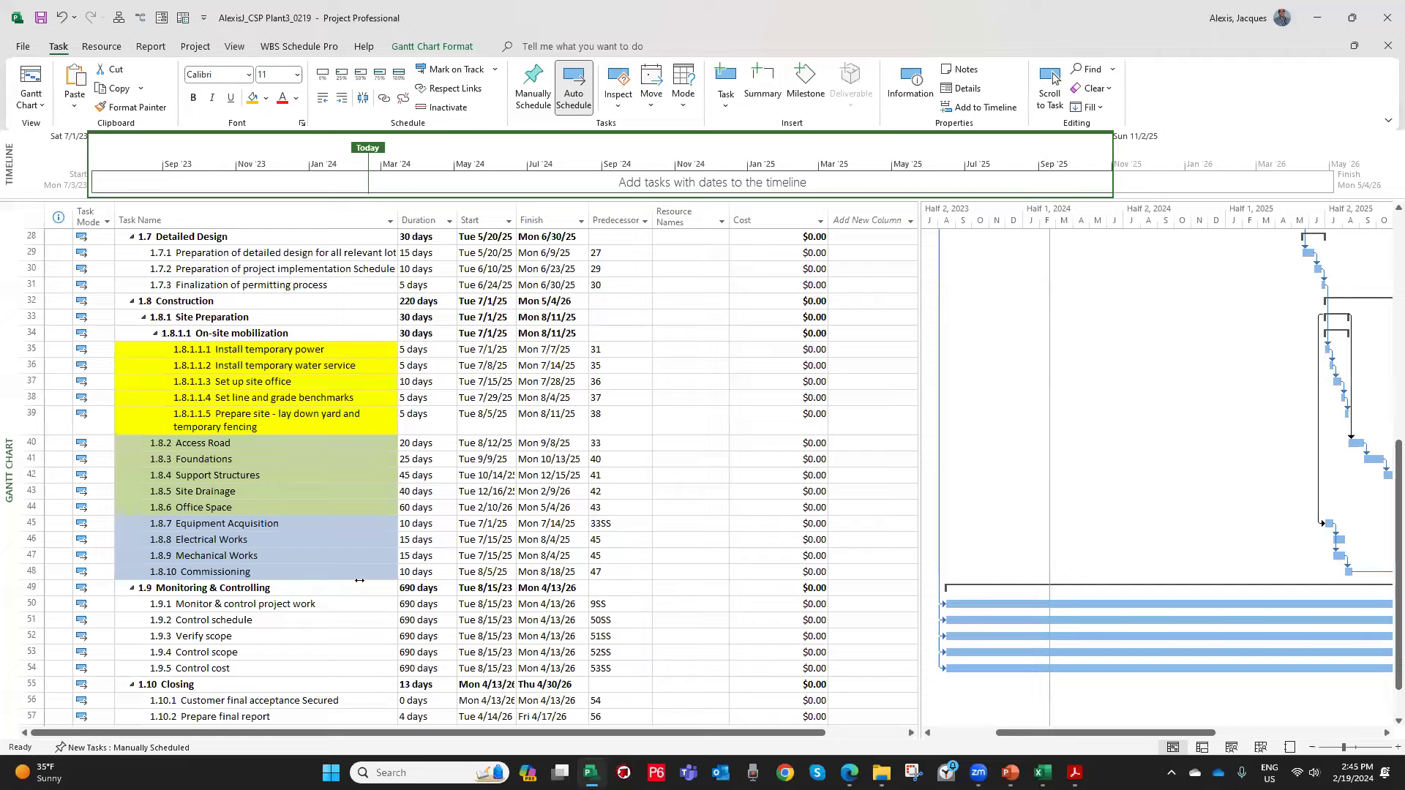
pyautogui.scroll(8, 444, 572)
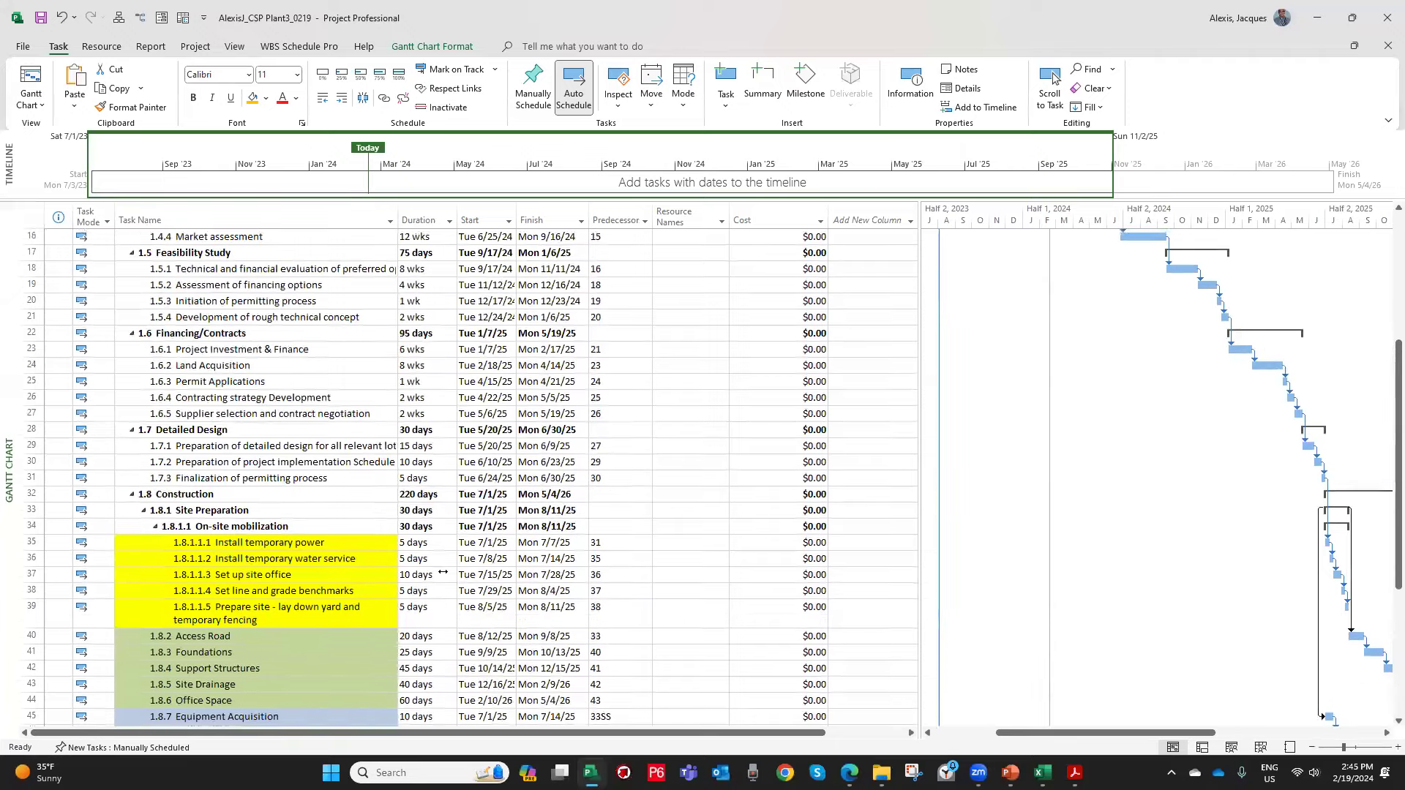
pyautogui.scroll(1, 402, 457)
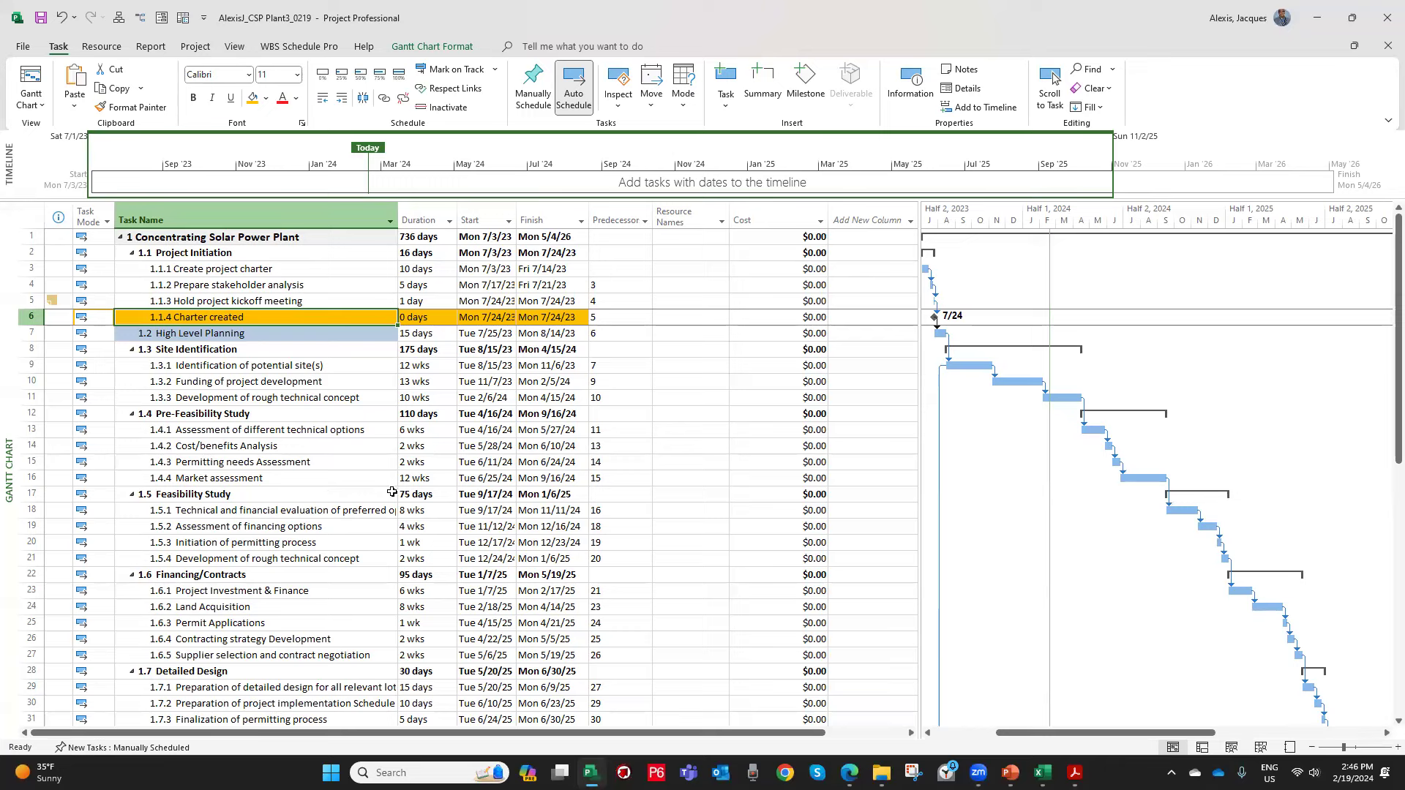
pyautogui.click(247, 321)
pyautogui.click(259, 347)
pyautogui.click(253, 316)
pyautogui.scroll(-4, 244, 415)
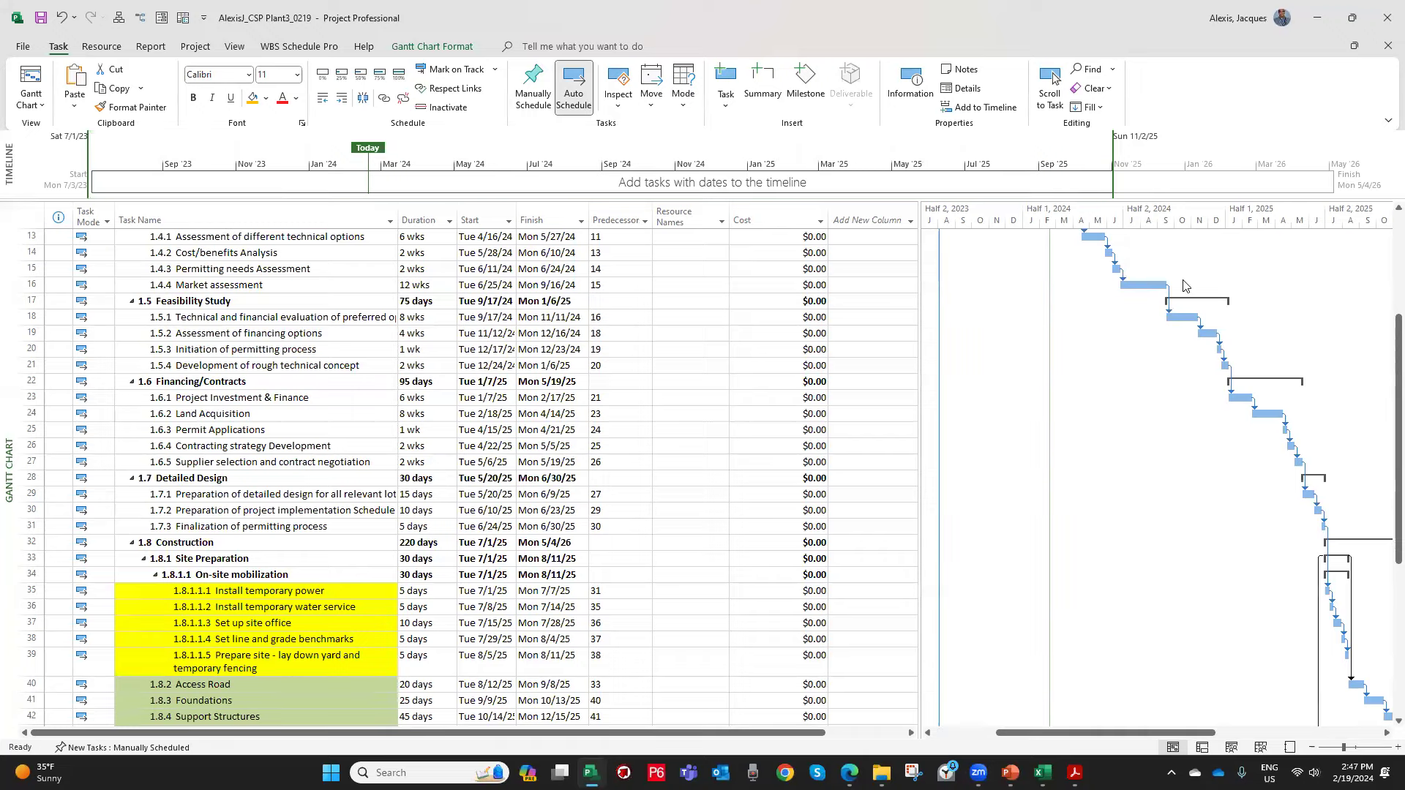
# Examine how the last Site Identification task links to the first Pre-Feasibility Study task through its predecessor entry.
pyautogui.scroll(3, 485, 385)
pyautogui.scroll(1, 485, 384)
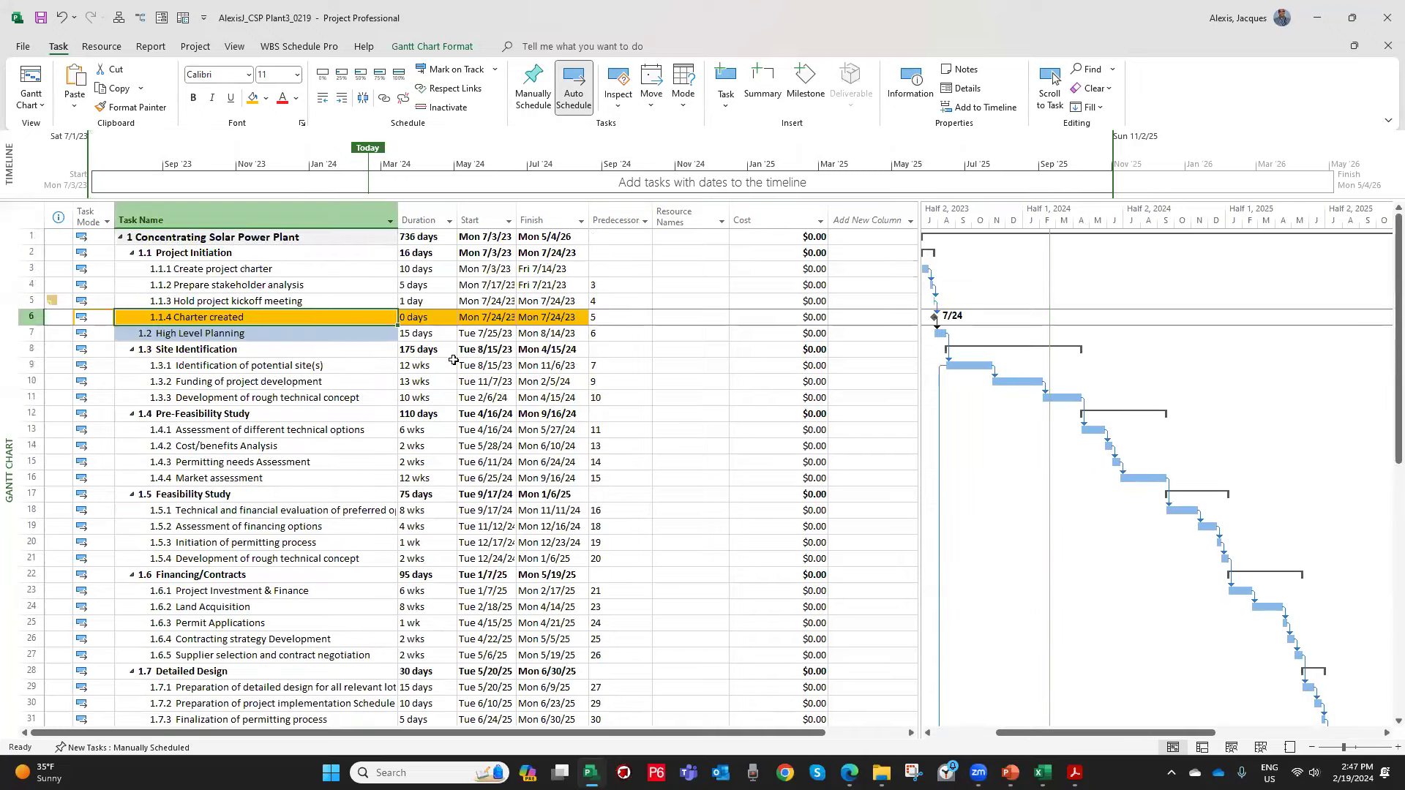
pyautogui.scroll(-1, 349, 349)
pyautogui.scroll(-1, 350, 350)
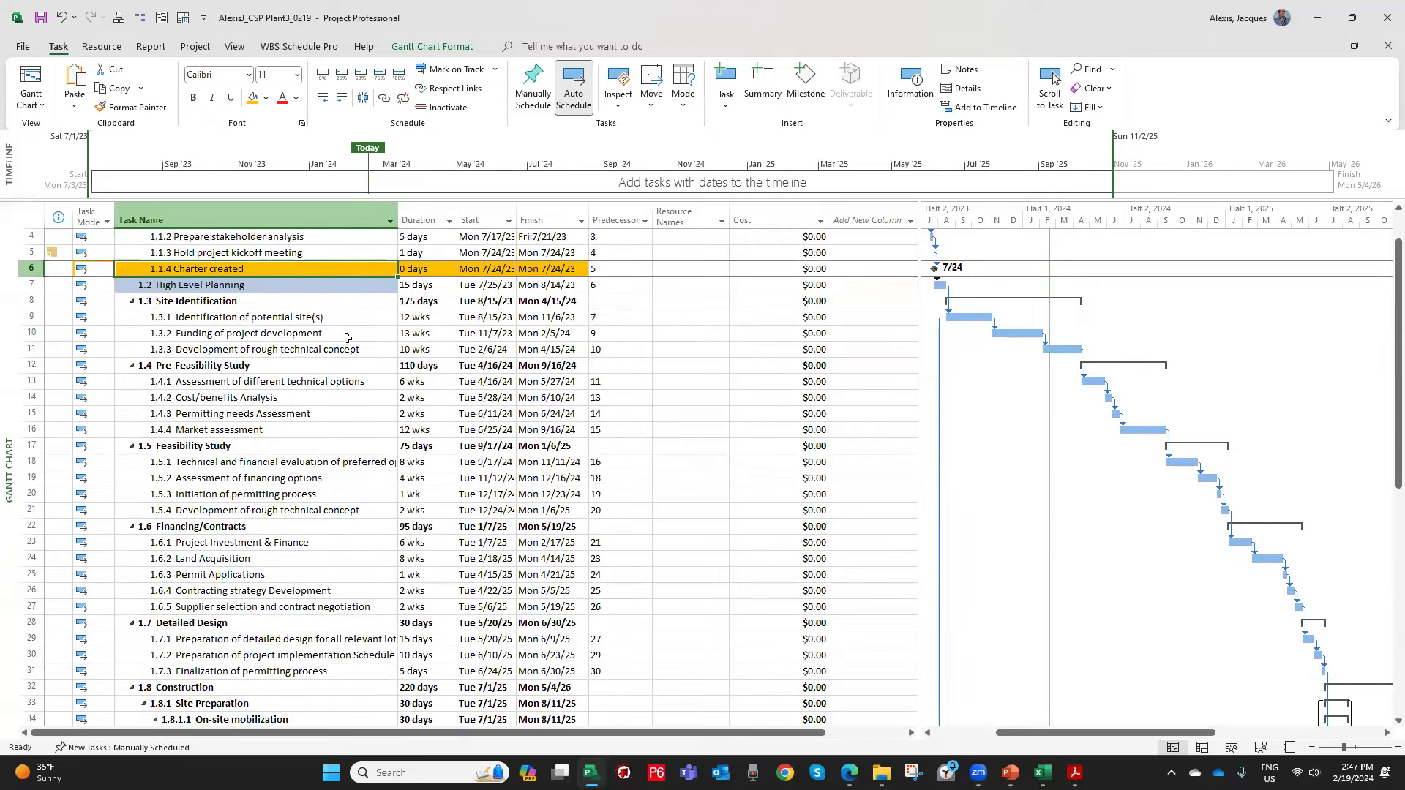
pyautogui.click(194, 300)
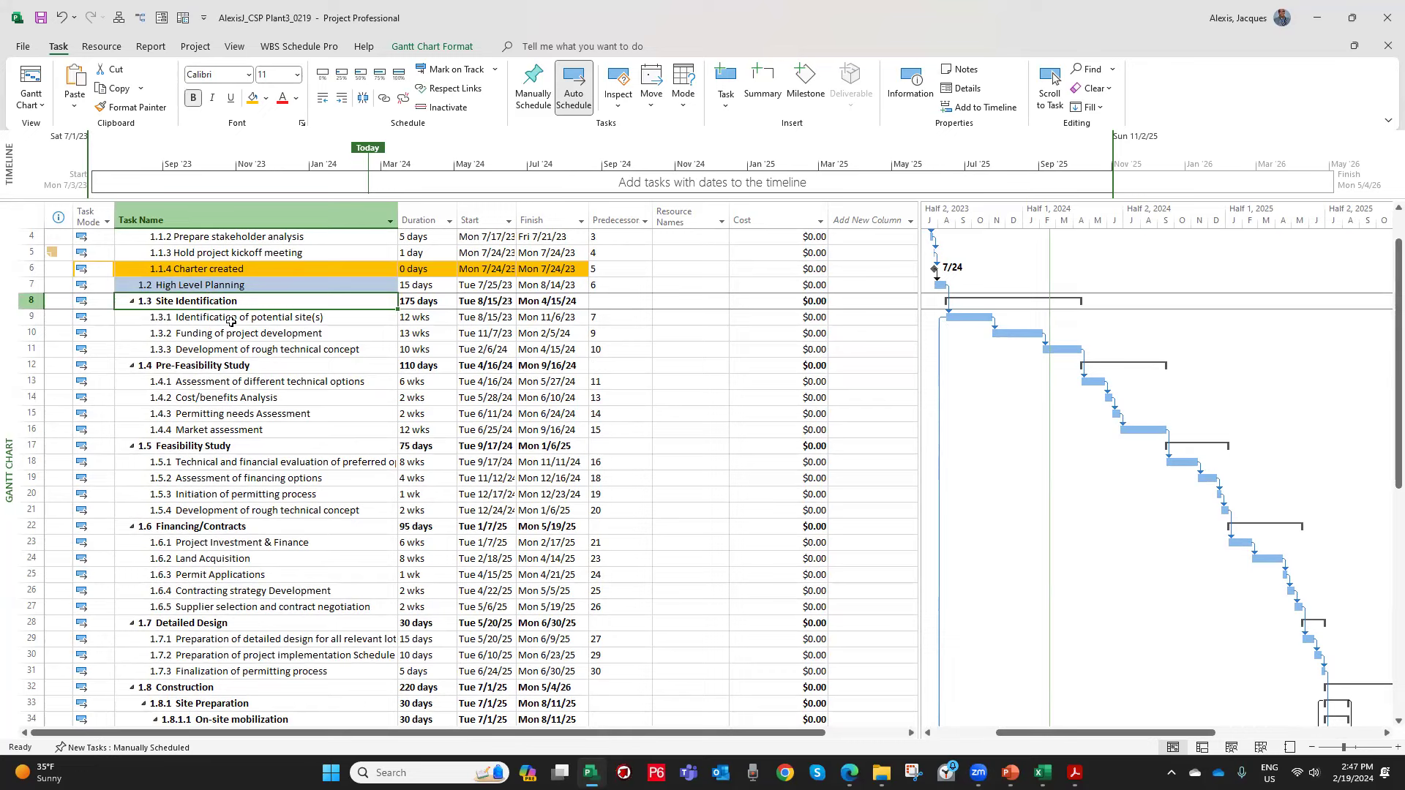
pyautogui.click(226, 367)
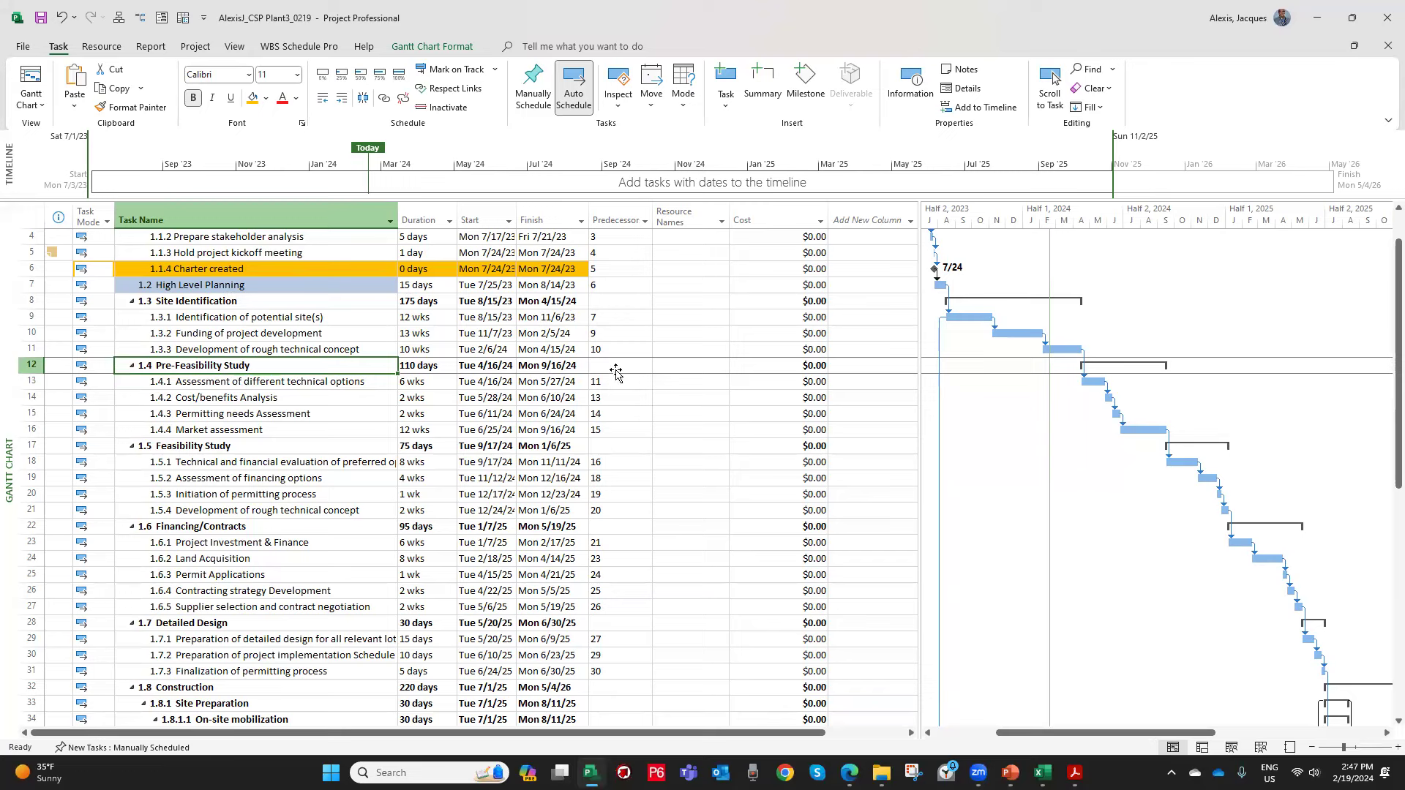
pyautogui.click(194, 301)
pyautogui.click(208, 350)
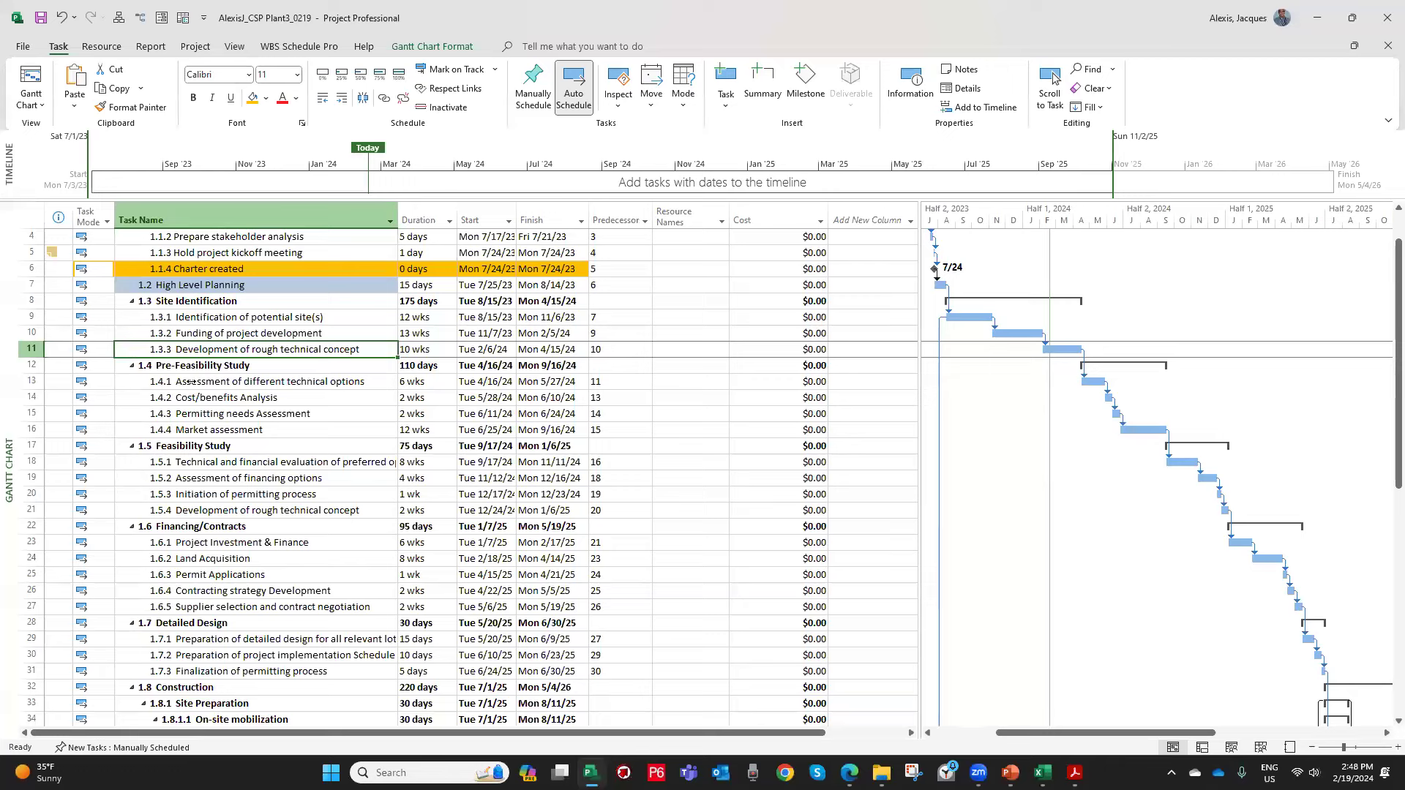
pyautogui.keyDown('ctrl'); pyautogui.click(222, 382); pyautogui.keyUp('ctrl')
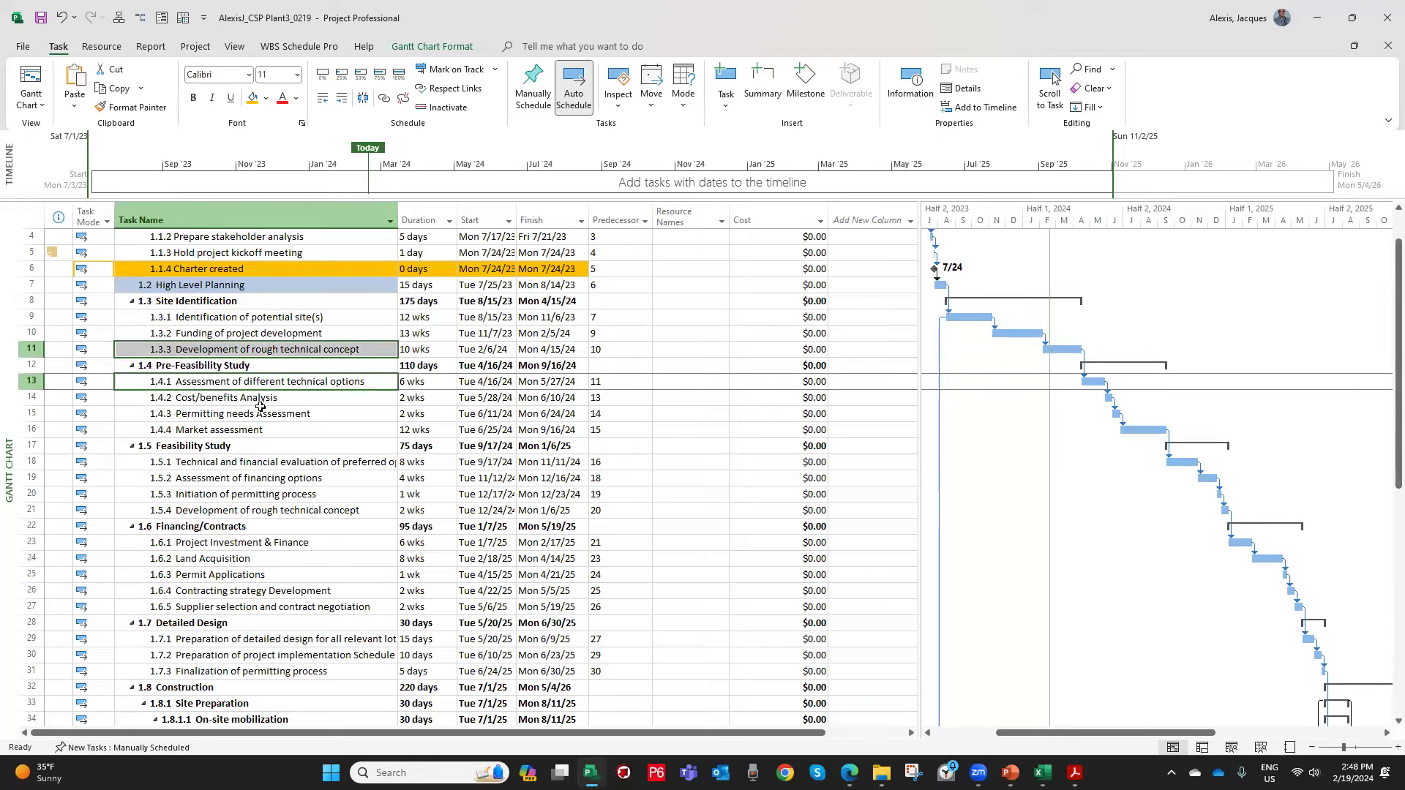
pyautogui.click(268, 349)
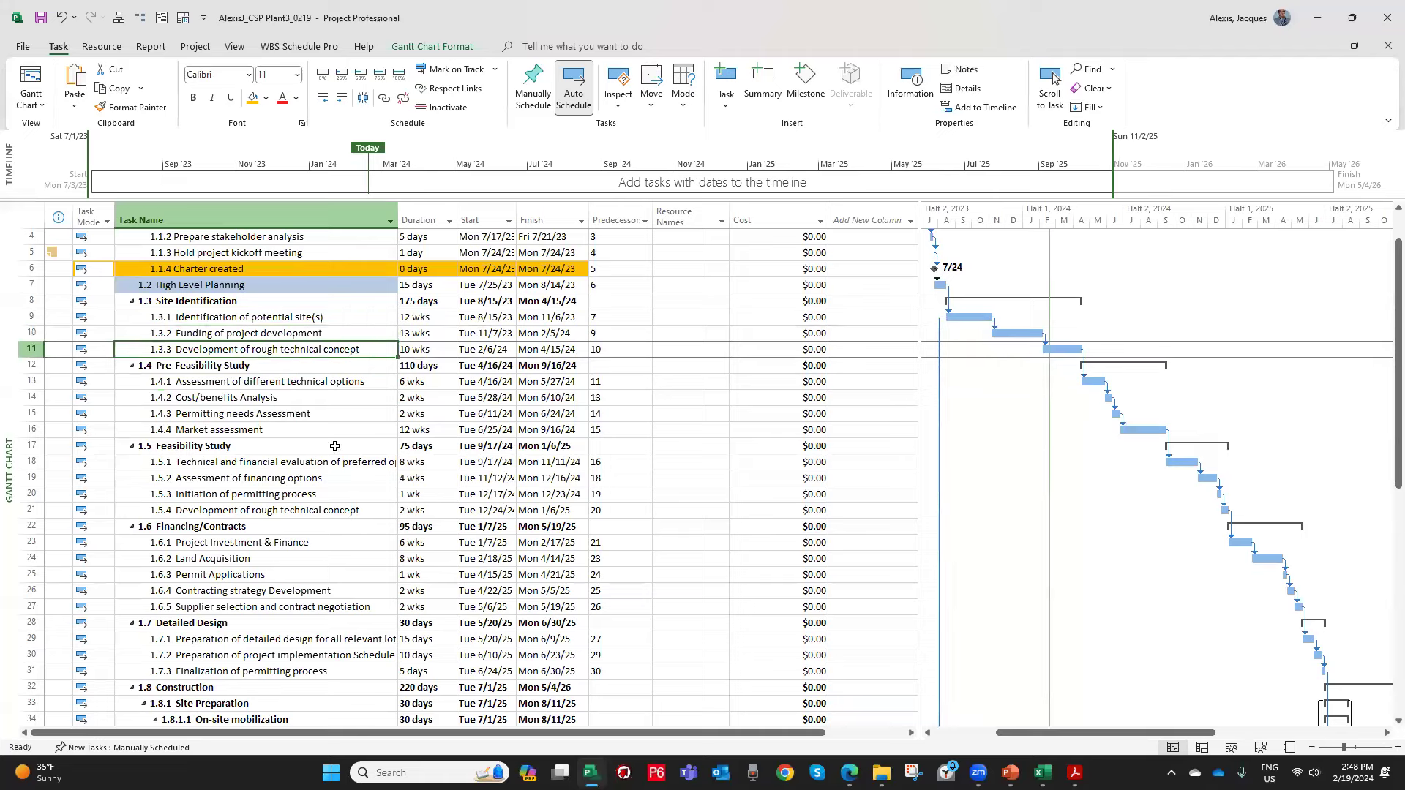
pyautogui.keyDown('ctrl'); pyautogui.click(229, 382); pyautogui.keyUp('ctrl')
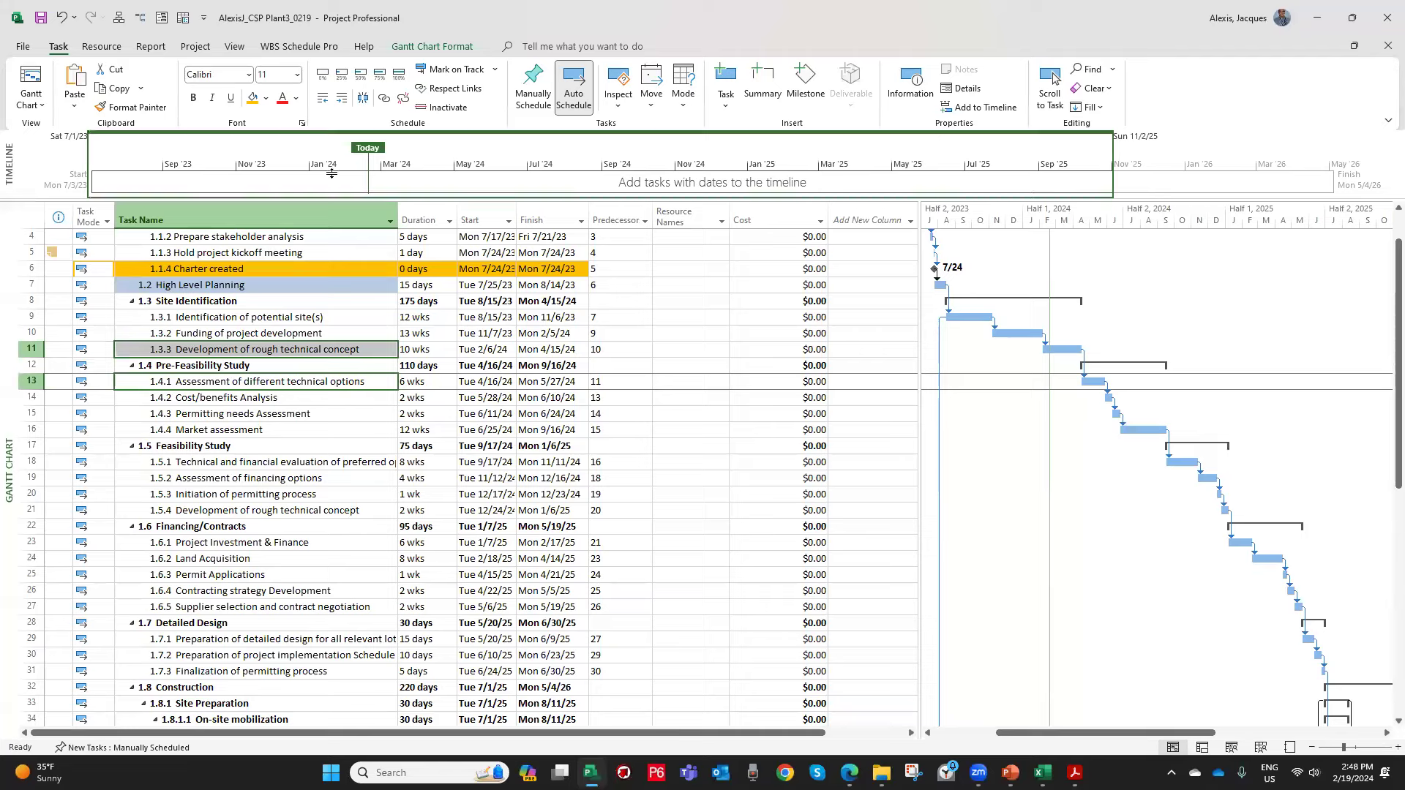
pyautogui.click(613, 383)
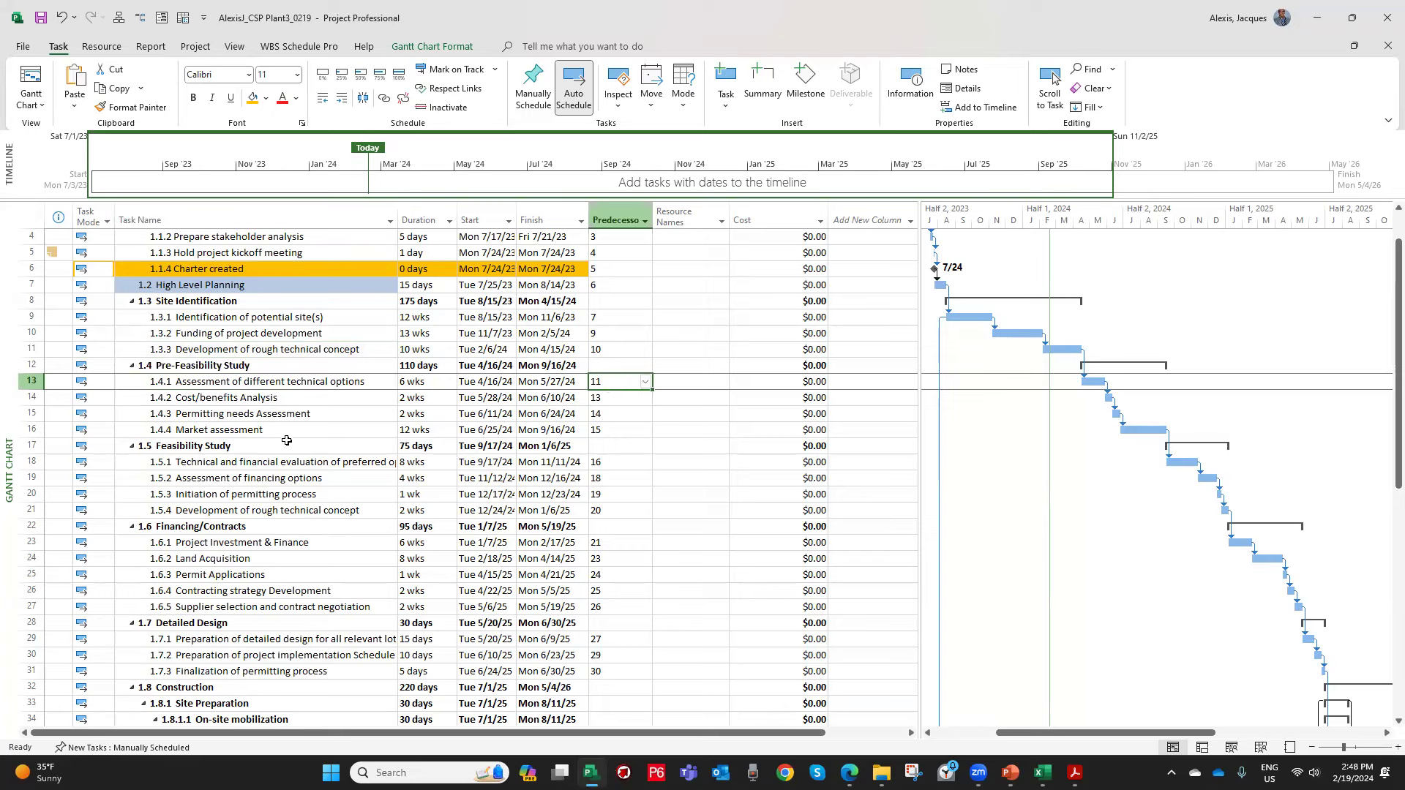
# Examine which detail tasks connect consecutive phases, from Site Identification through Financing/Contracts, including Market assessment and the technical and financial evaluation task.
pyautogui.click(256, 351)
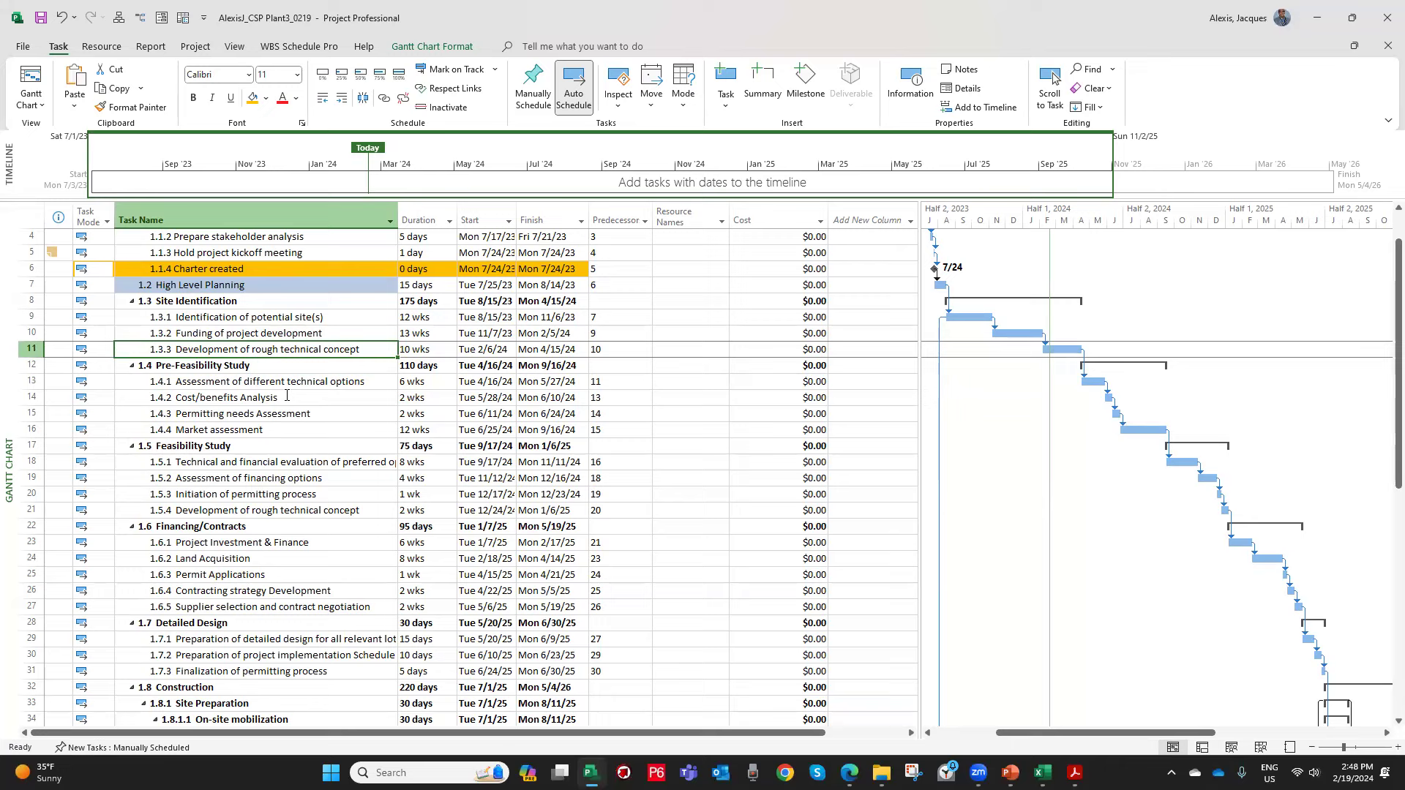
pyautogui.keyDown('ctrl'); pyautogui.click(246, 382); pyautogui.keyUp('ctrl')
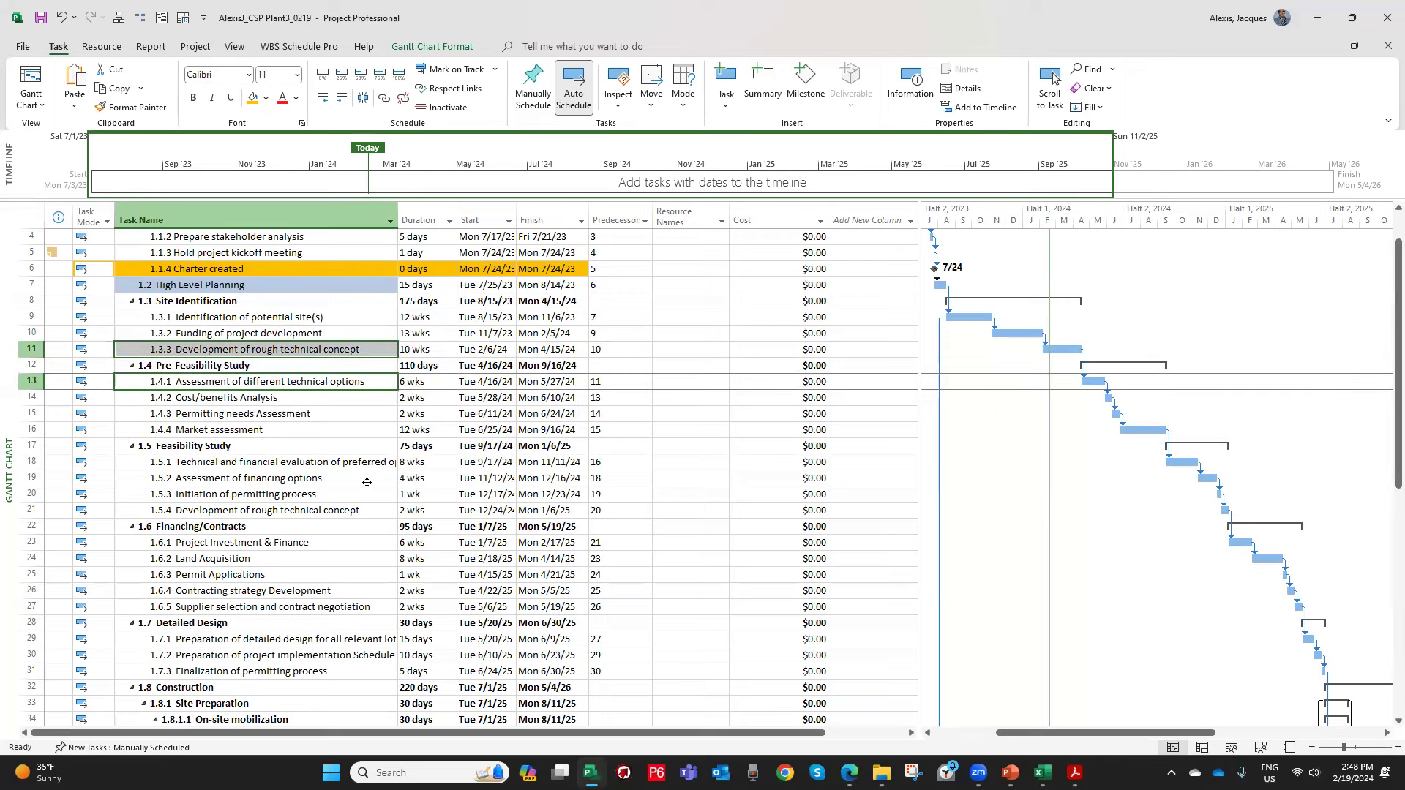
pyautogui.keyDown('ctrl'); pyautogui.click(258, 463); pyautogui.keyUp('ctrl')
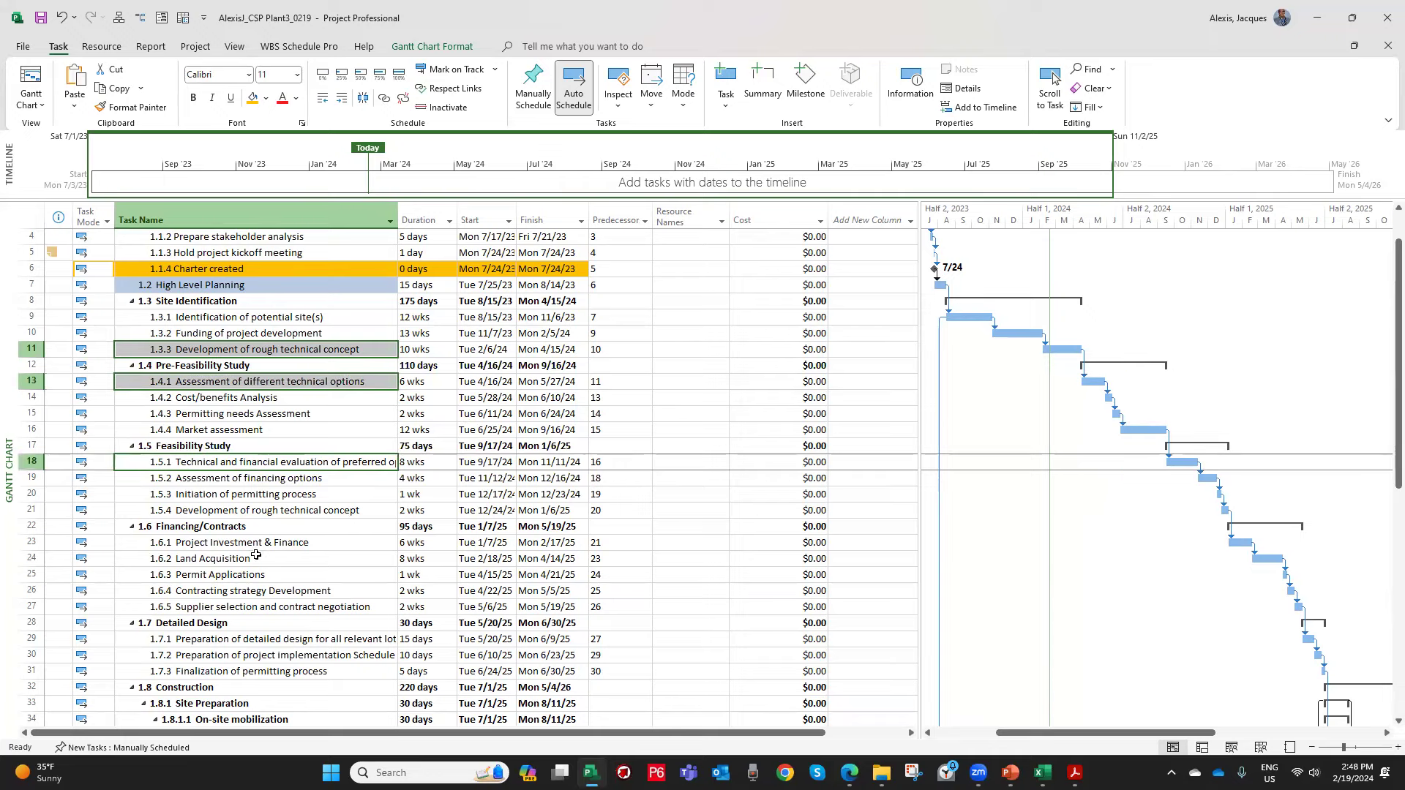
pyautogui.keyDown('ctrl'); pyautogui.click(241, 607); pyautogui.keyUp('ctrl')
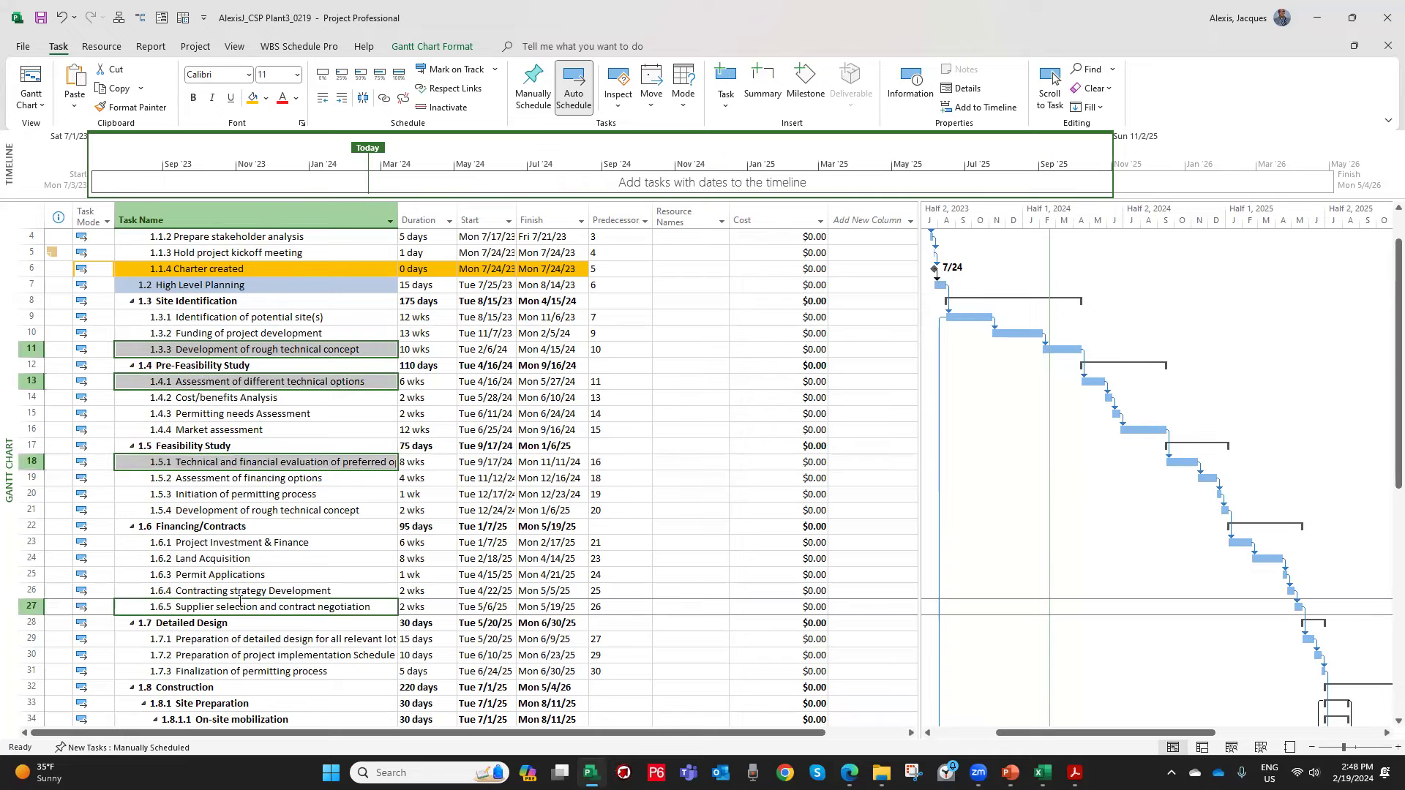
pyautogui.click(270, 334)
pyautogui.click(266, 381)
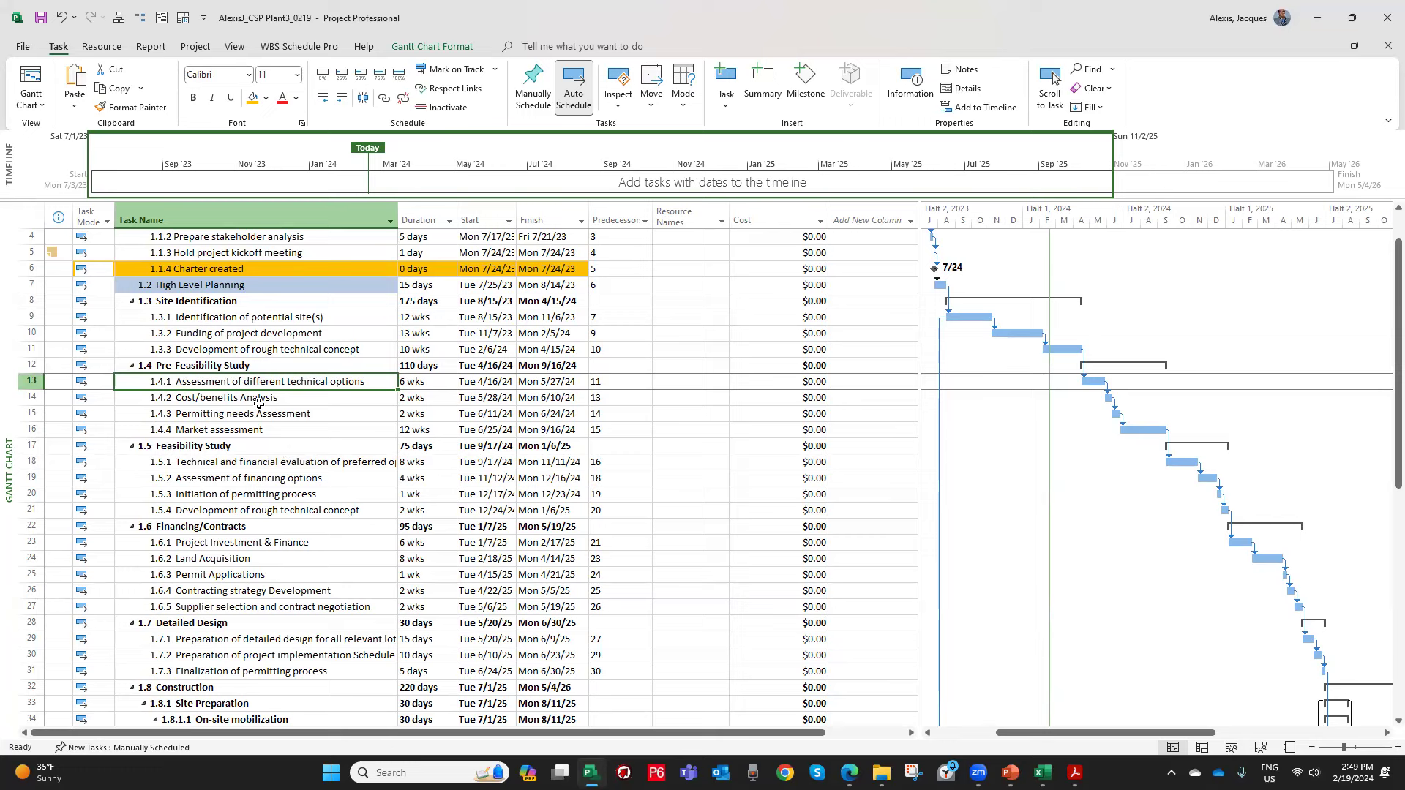
pyautogui.click(271, 352)
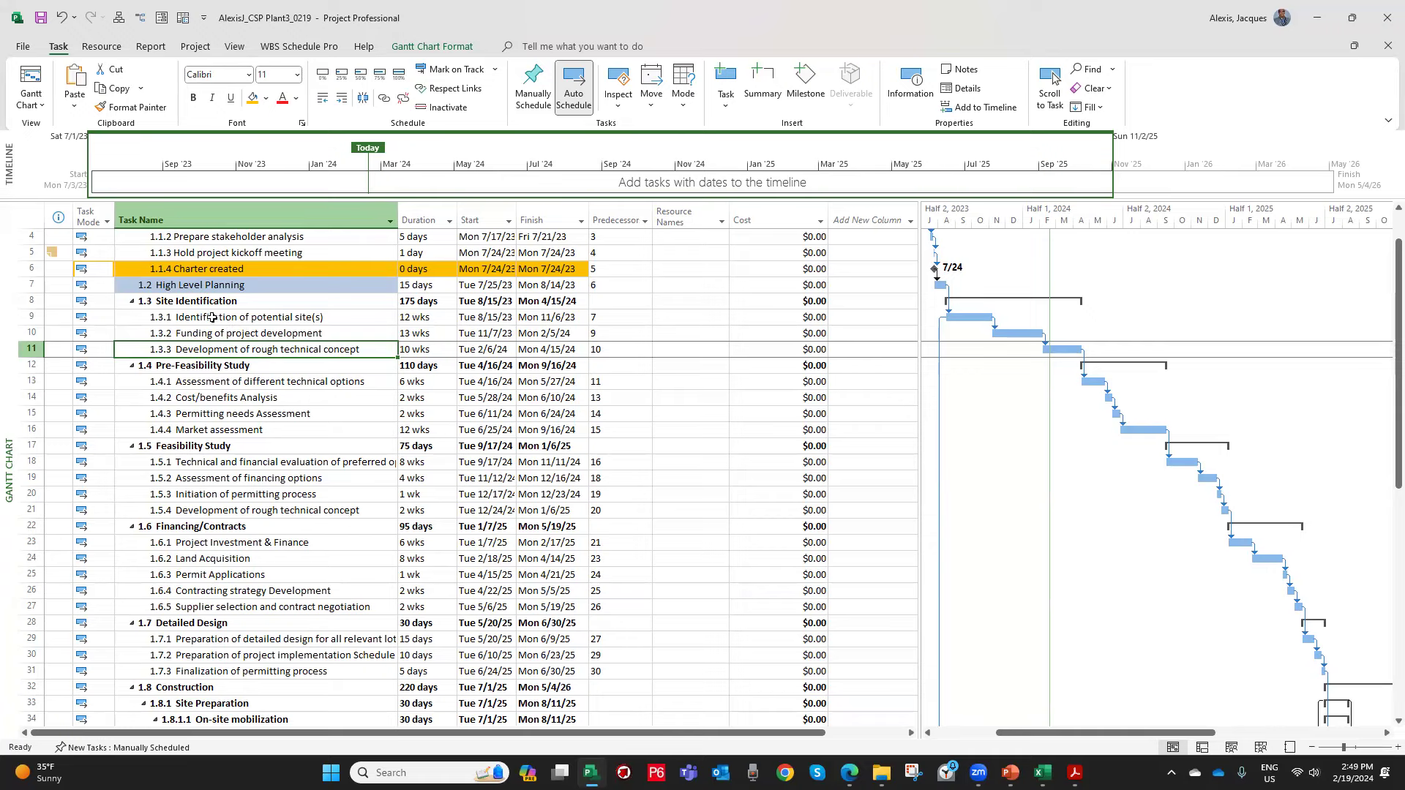
pyautogui.scroll(1, 223, 324)
pyautogui.scroll(-1, 378, 428)
pyautogui.click(264, 432)
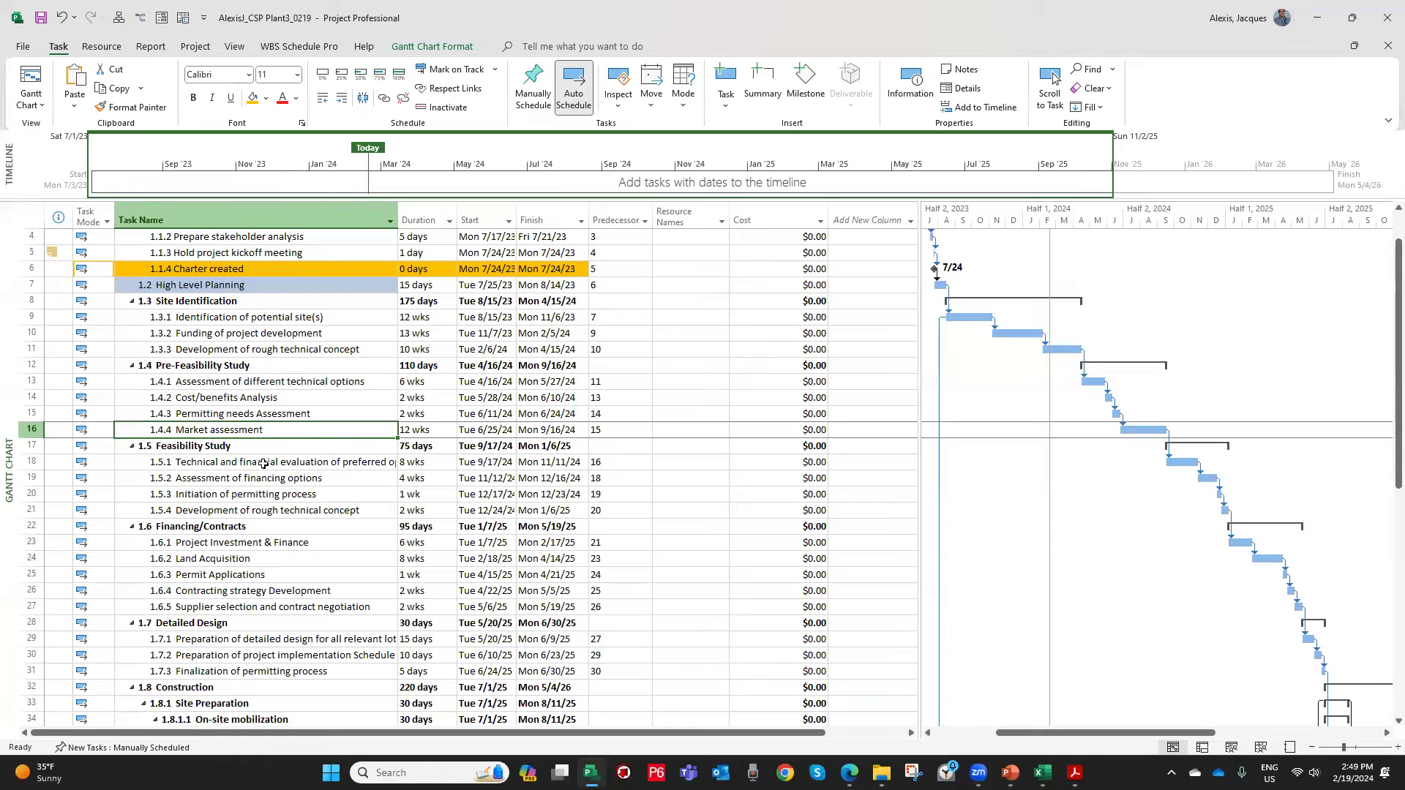
pyautogui.click(264, 463)
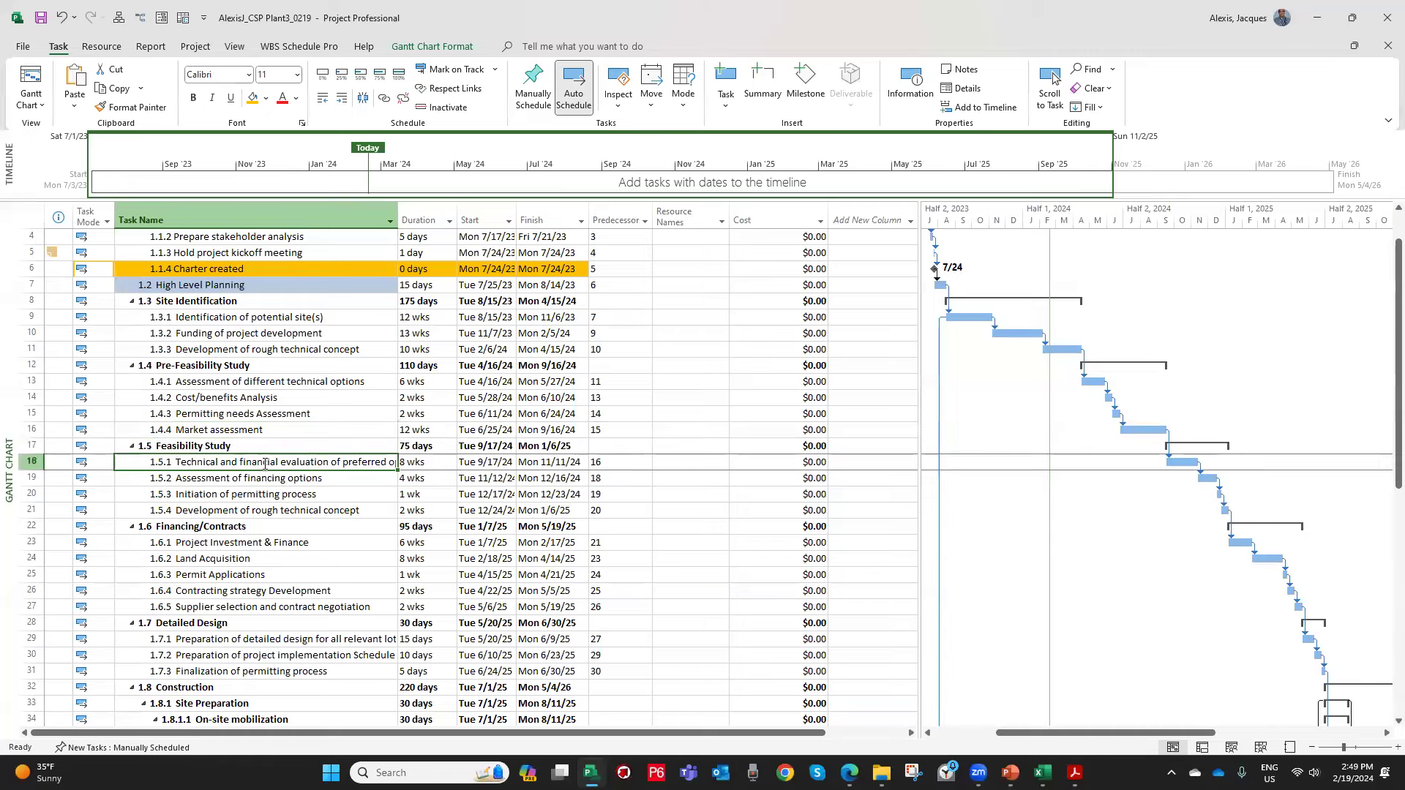
pyautogui.click(231, 431)
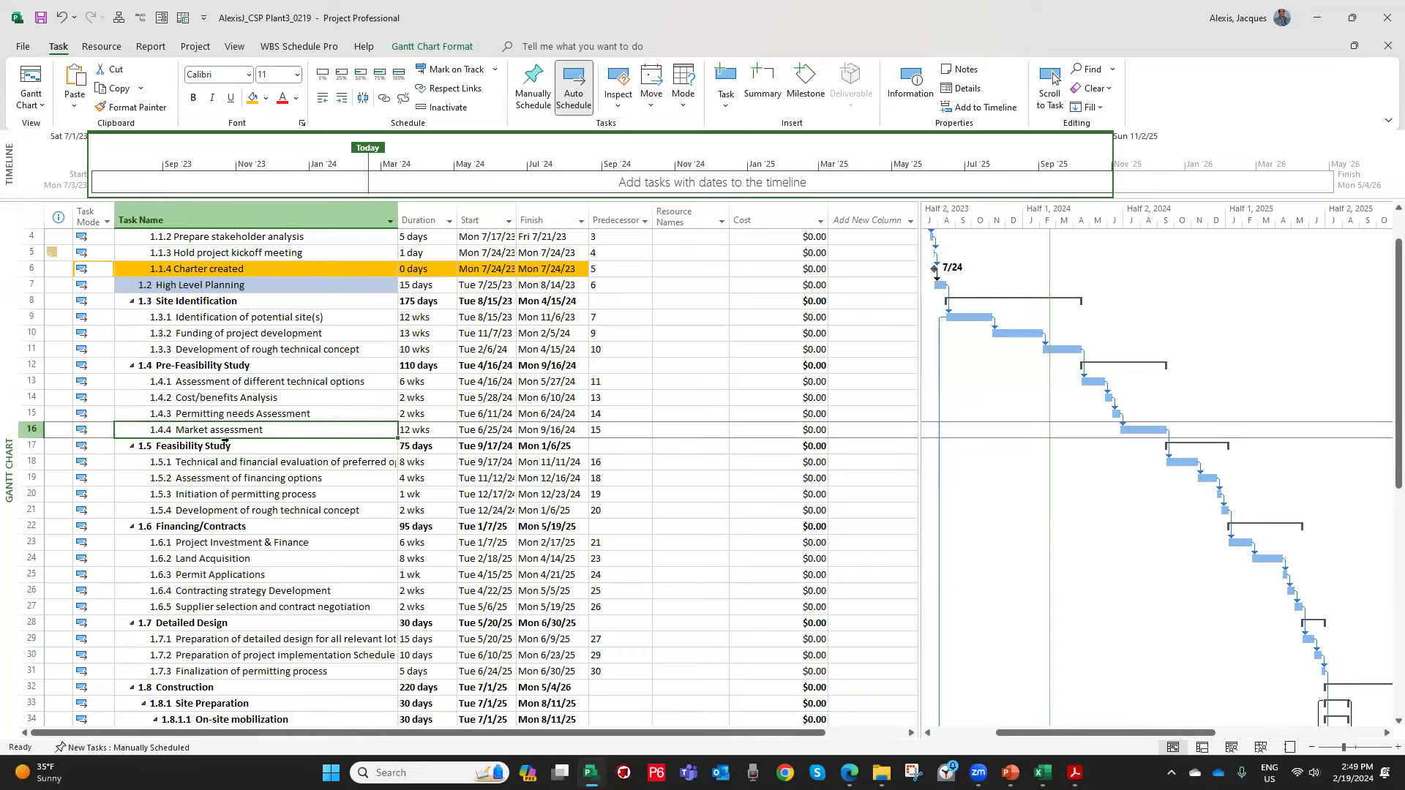
pyautogui.click(213, 463)
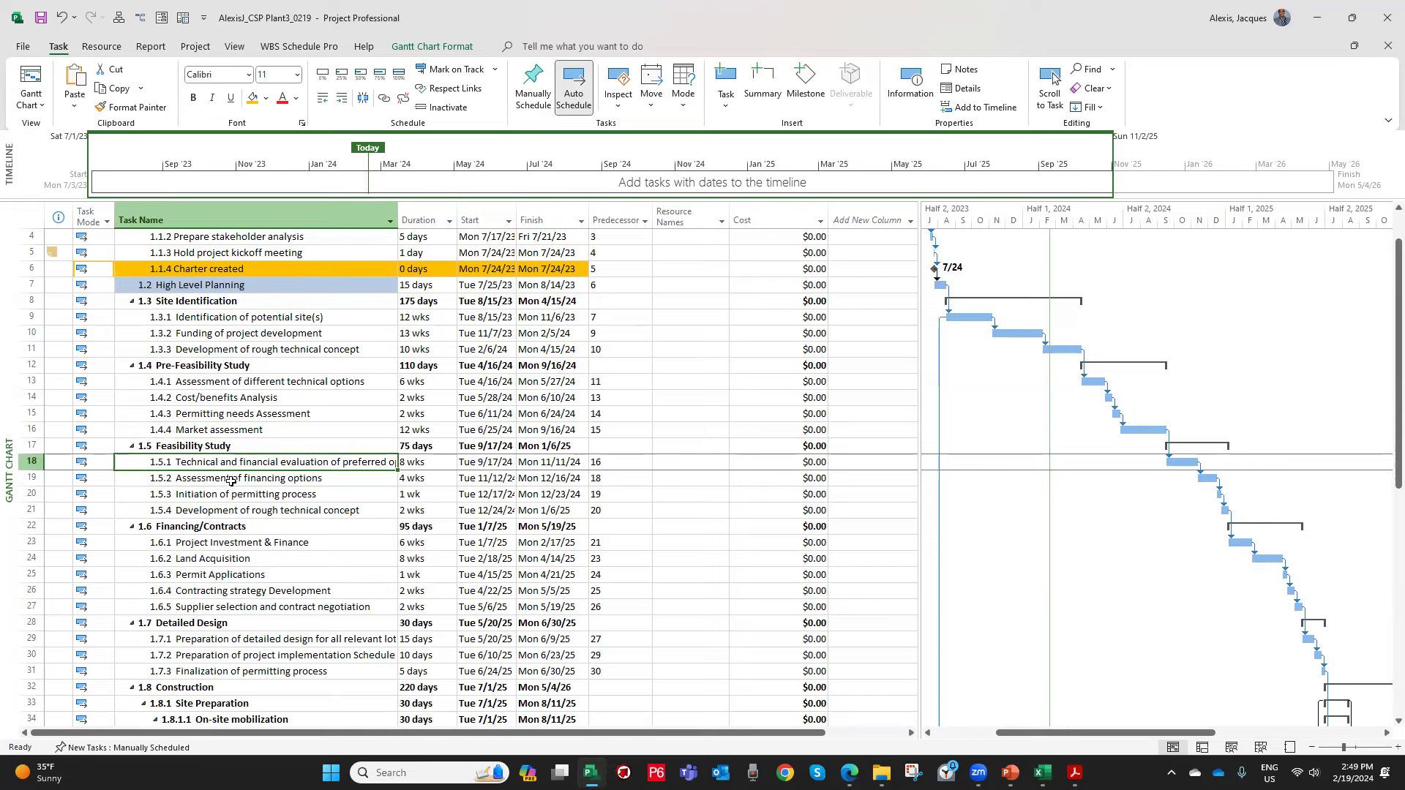
# Give the technical and financial evaluation task a 5-day lag on its Finish-to-Start predecessor Market assessment.
pyautogui.click(904, 92)
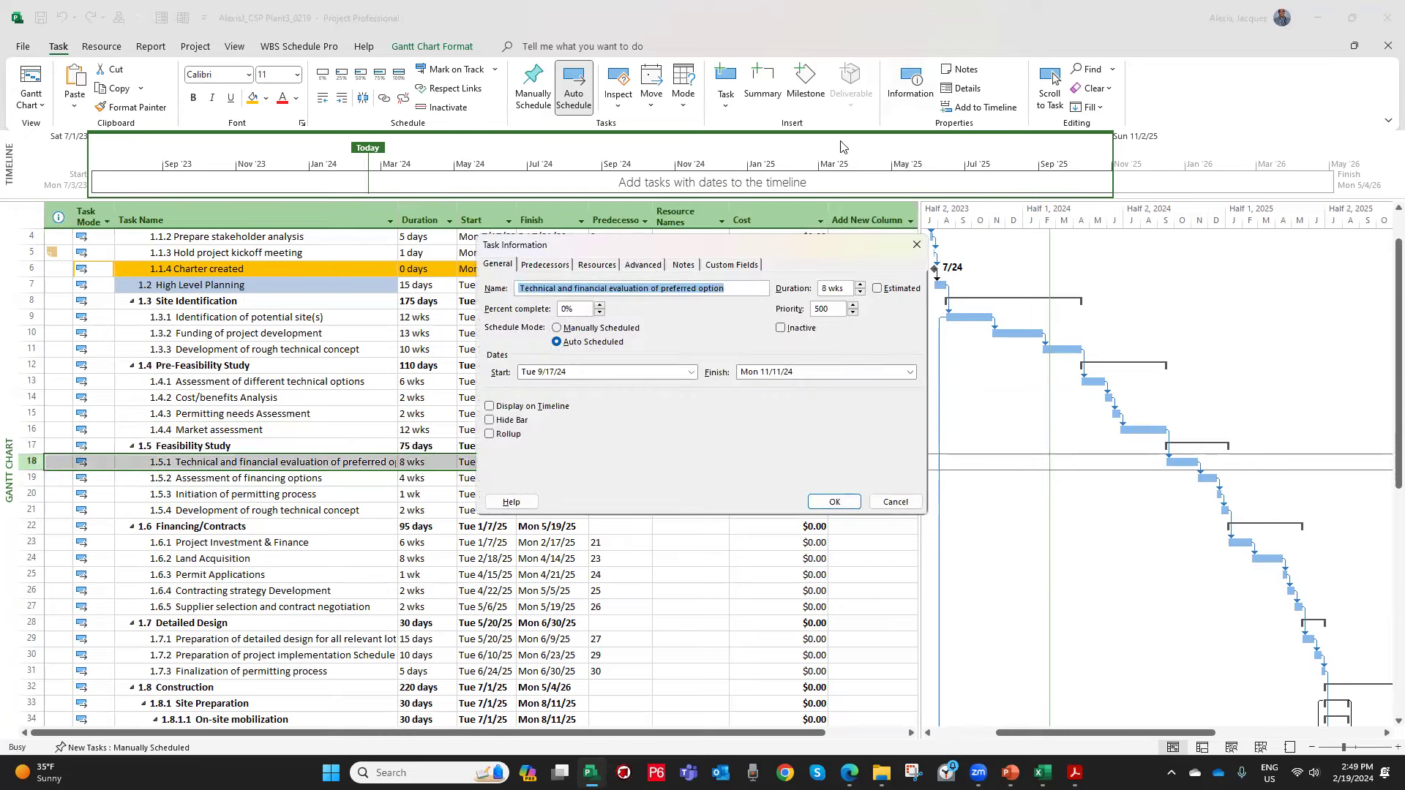
pyautogui.moveTo(725, 251); pyautogui.dragTo(625, 250)
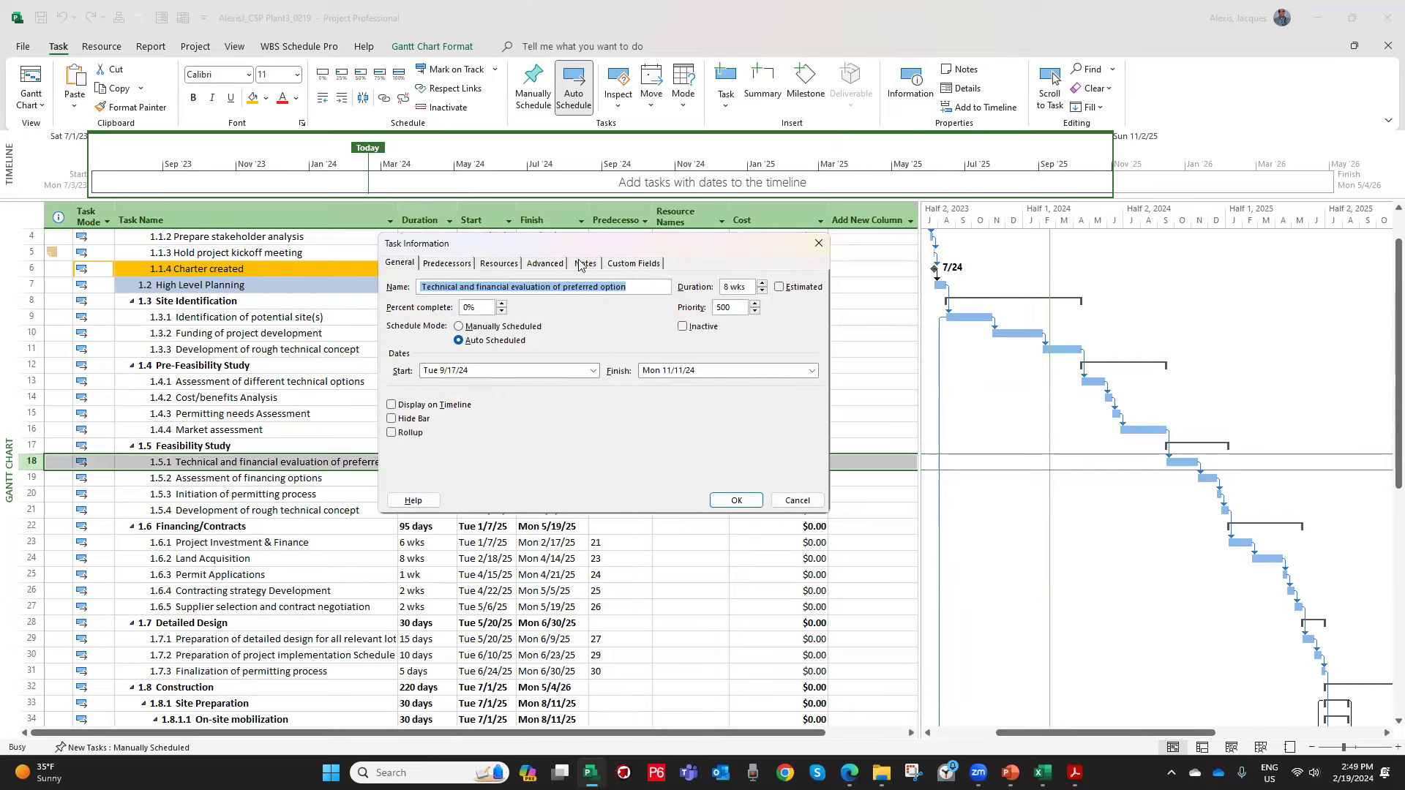
pyautogui.click(452, 264)
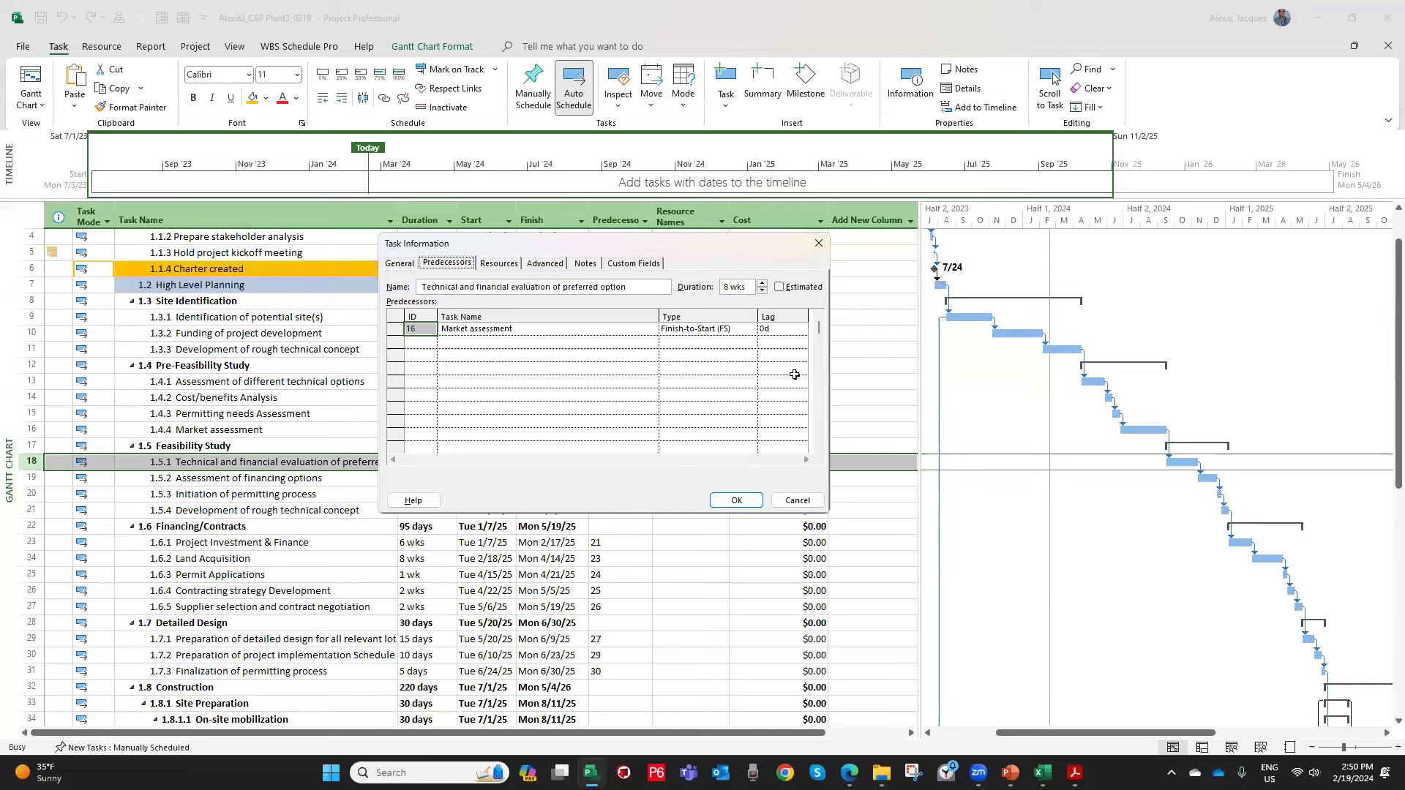
pyautogui.moveTo(636, 243); pyautogui.dragTo(687, 282)
pyautogui.click(825, 369)
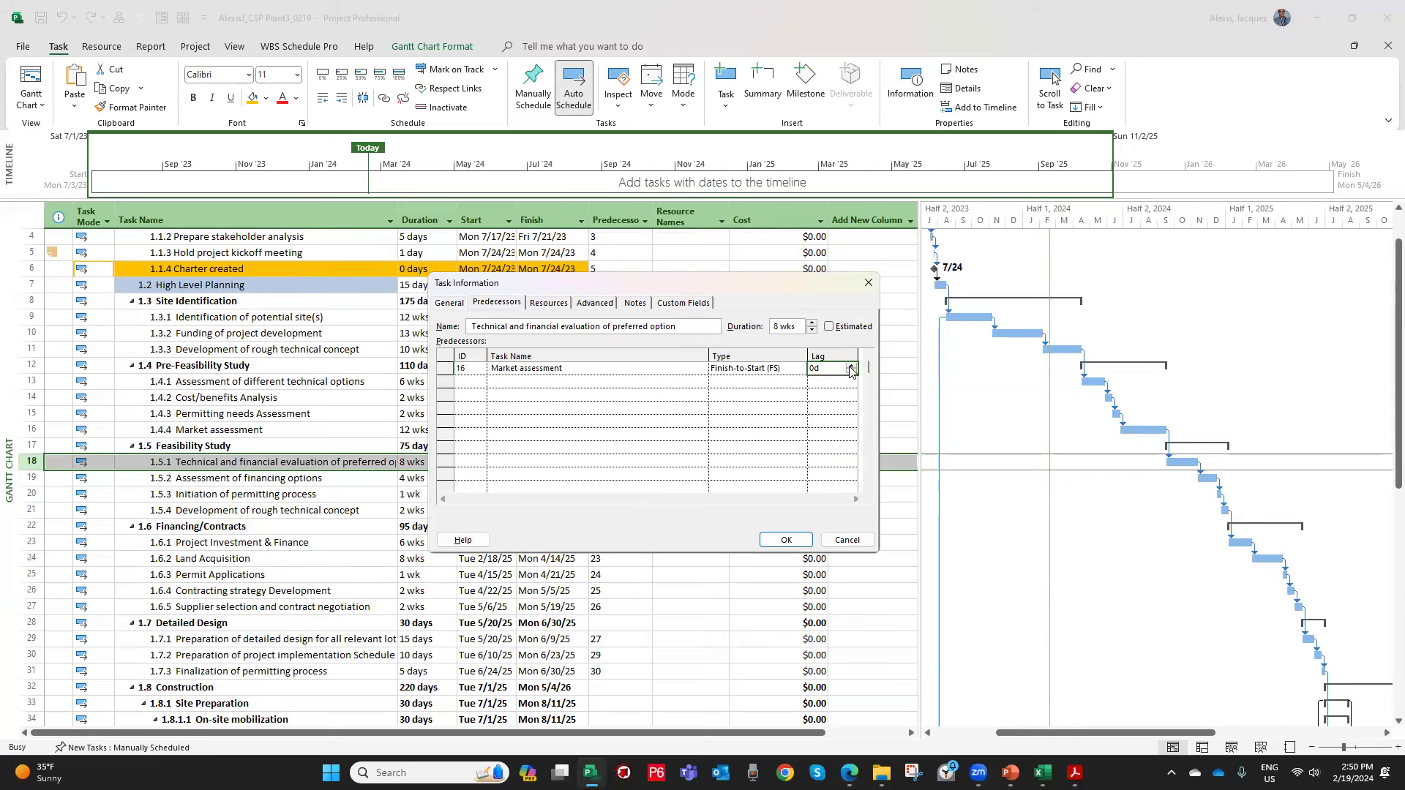
pyautogui.doubleClick(850, 366)
pyautogui.click(851, 366)
pyautogui.click(851, 366)
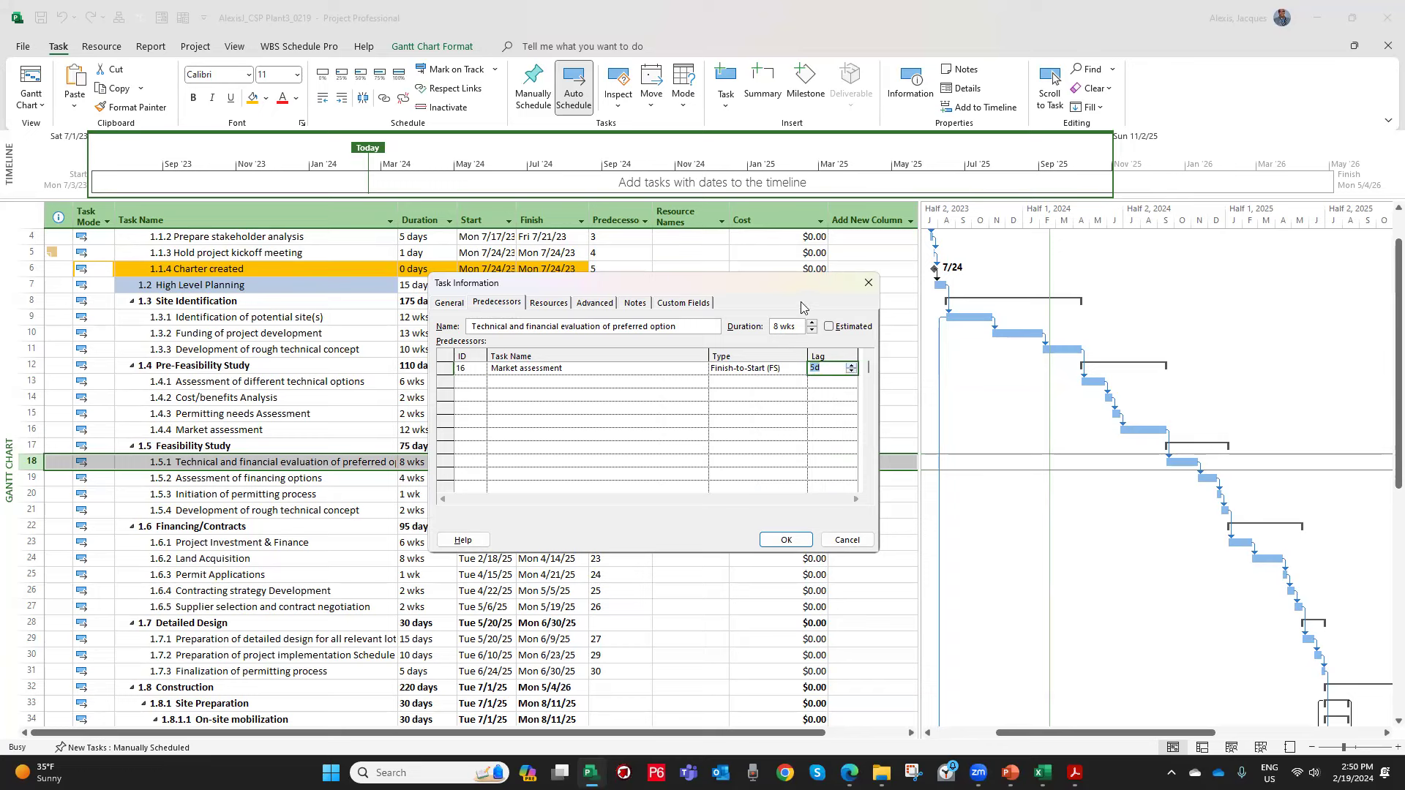
pyautogui.click(756, 272)
pyautogui.moveTo(756, 275); pyautogui.dragTo(537, 125)
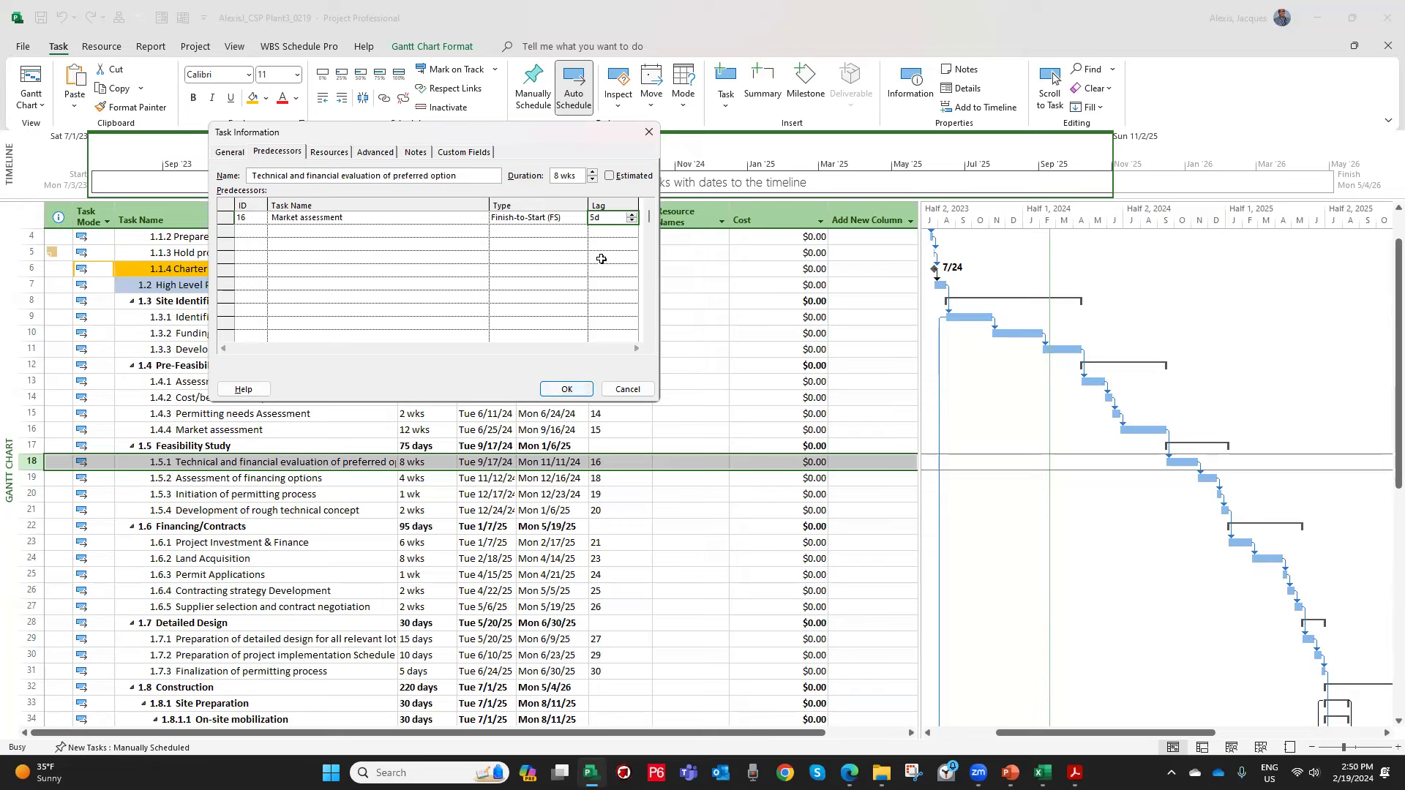
pyautogui.click(568, 391)
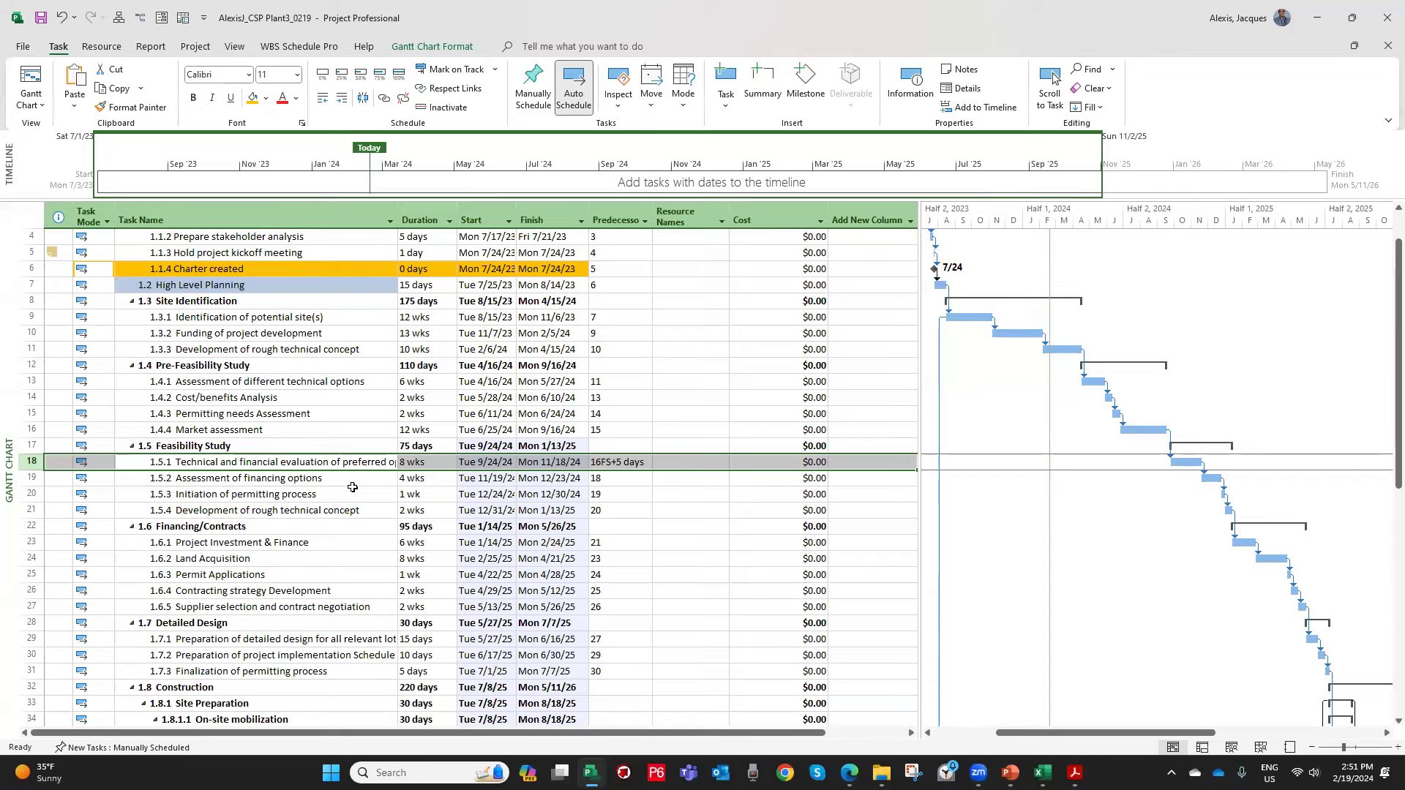
pyautogui.click(619, 462)
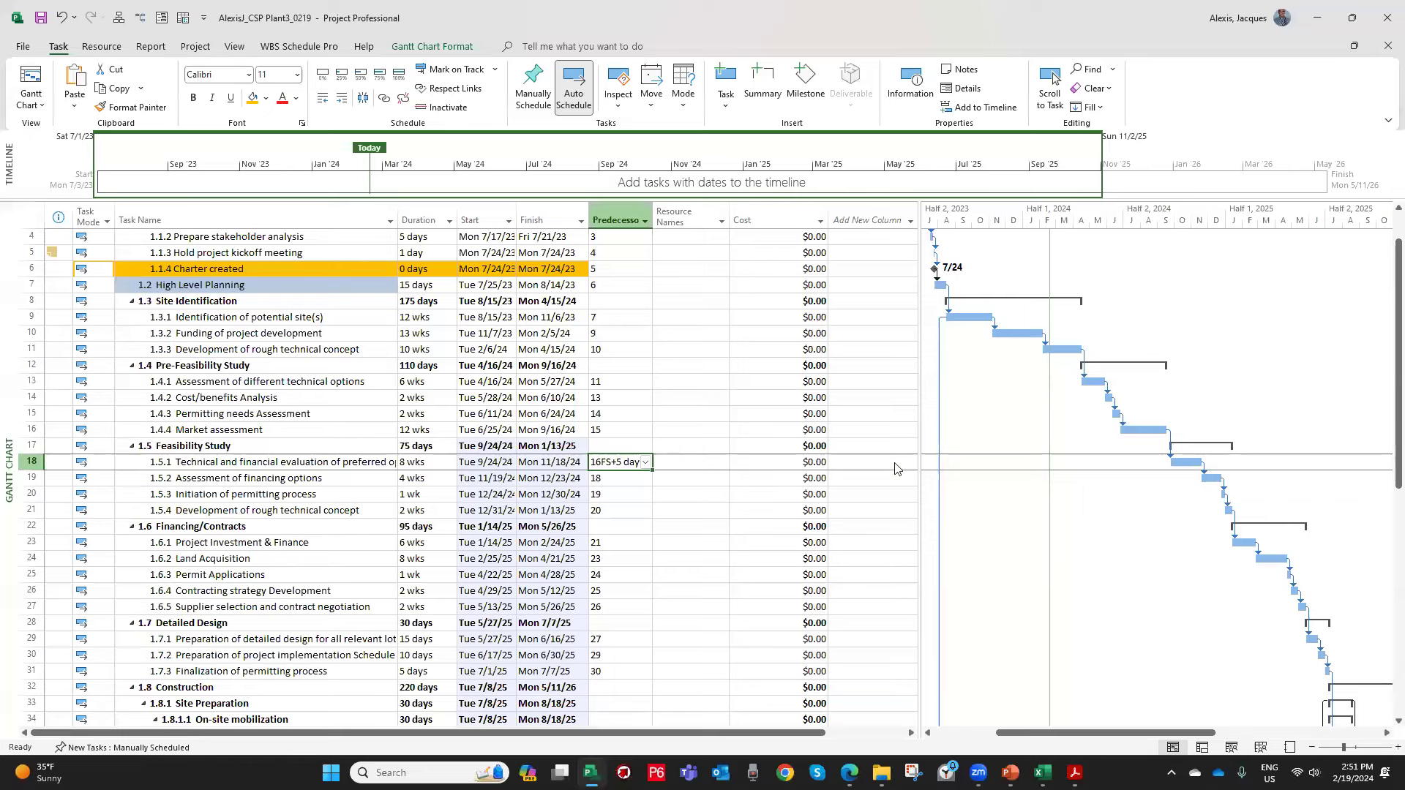
# Set the Market assessment predecessor's lag on the technical and financial evaluation task back to 0 days.
pyautogui.click(338, 463)
pyautogui.doubleClick(338, 466)
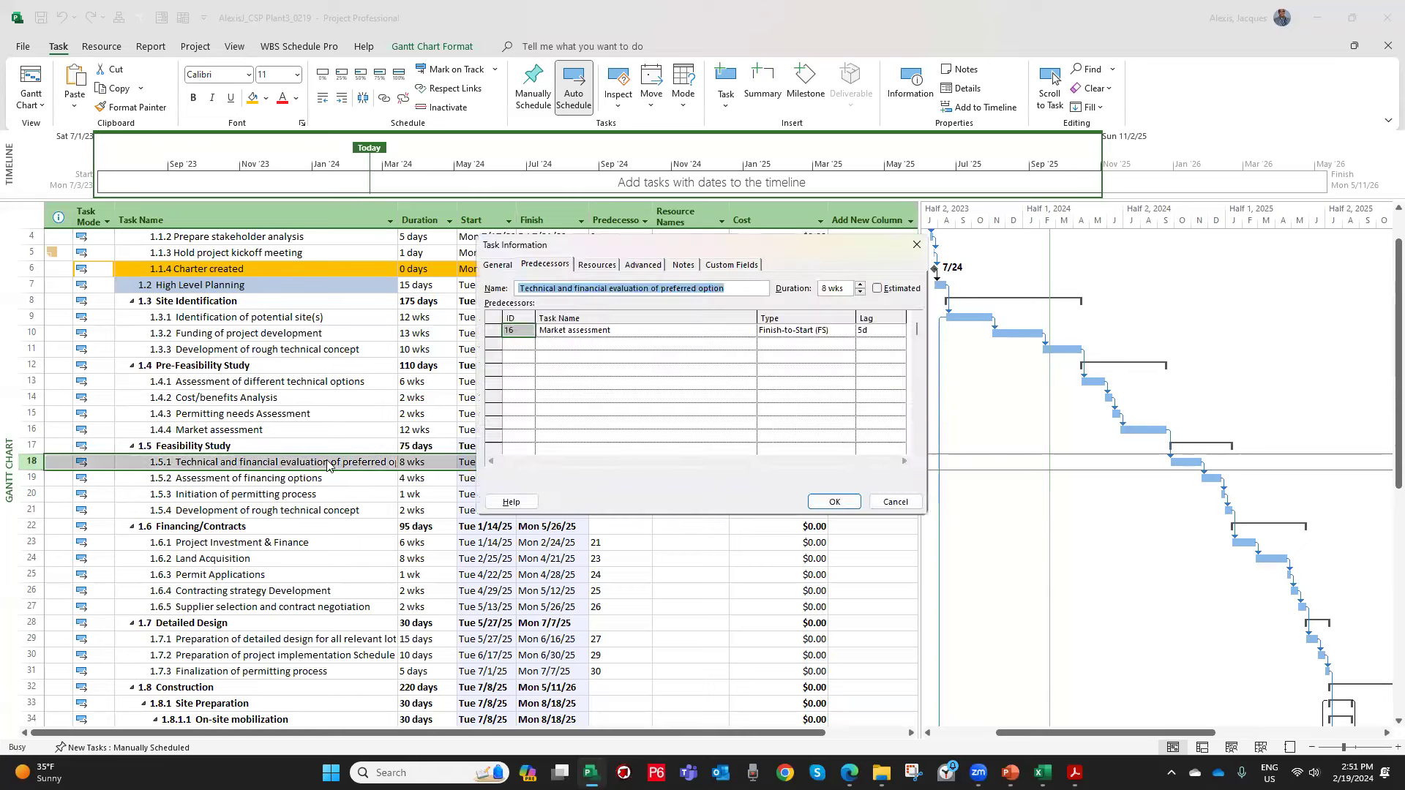
pyautogui.click(880, 331)
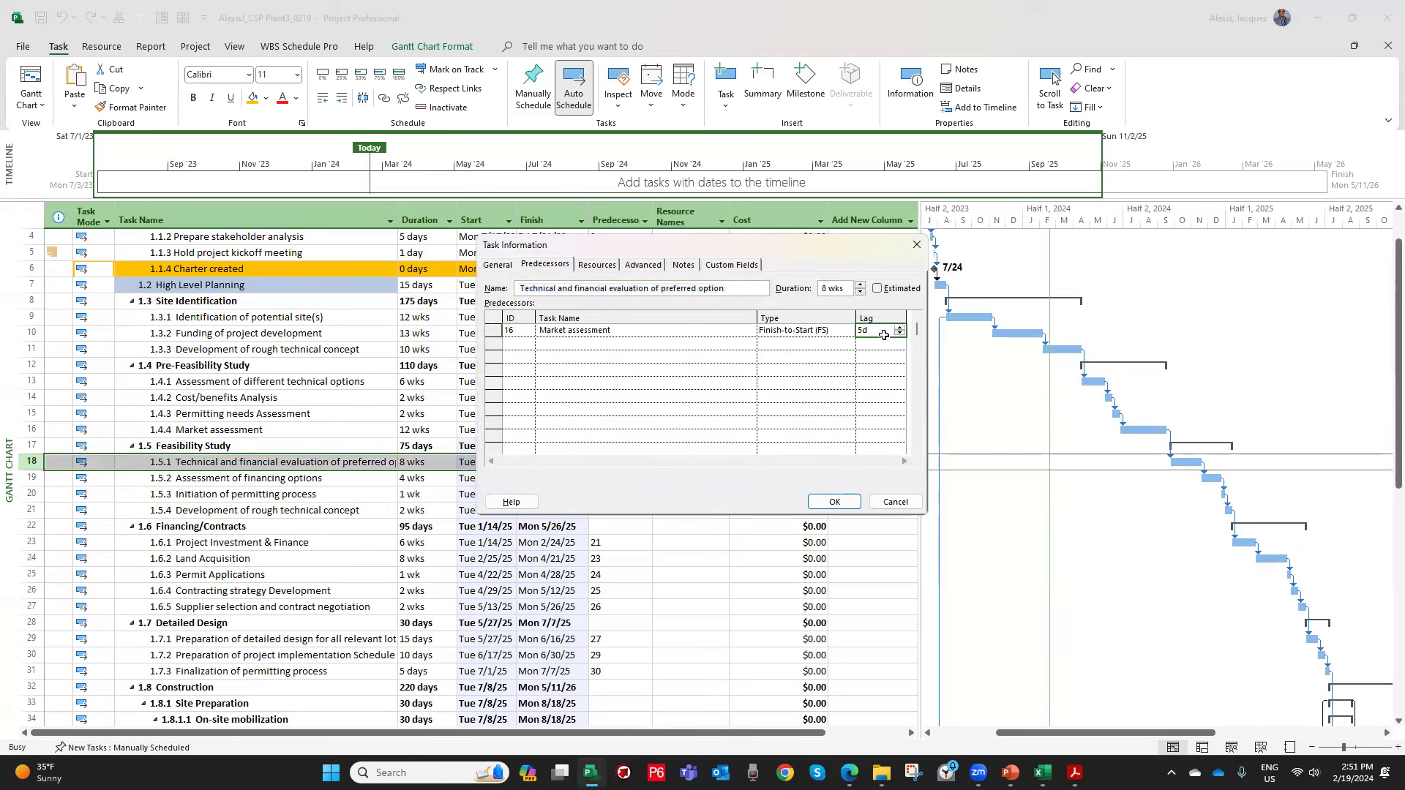
pyautogui.doubleClick(898, 333)
pyautogui.click(833, 499)
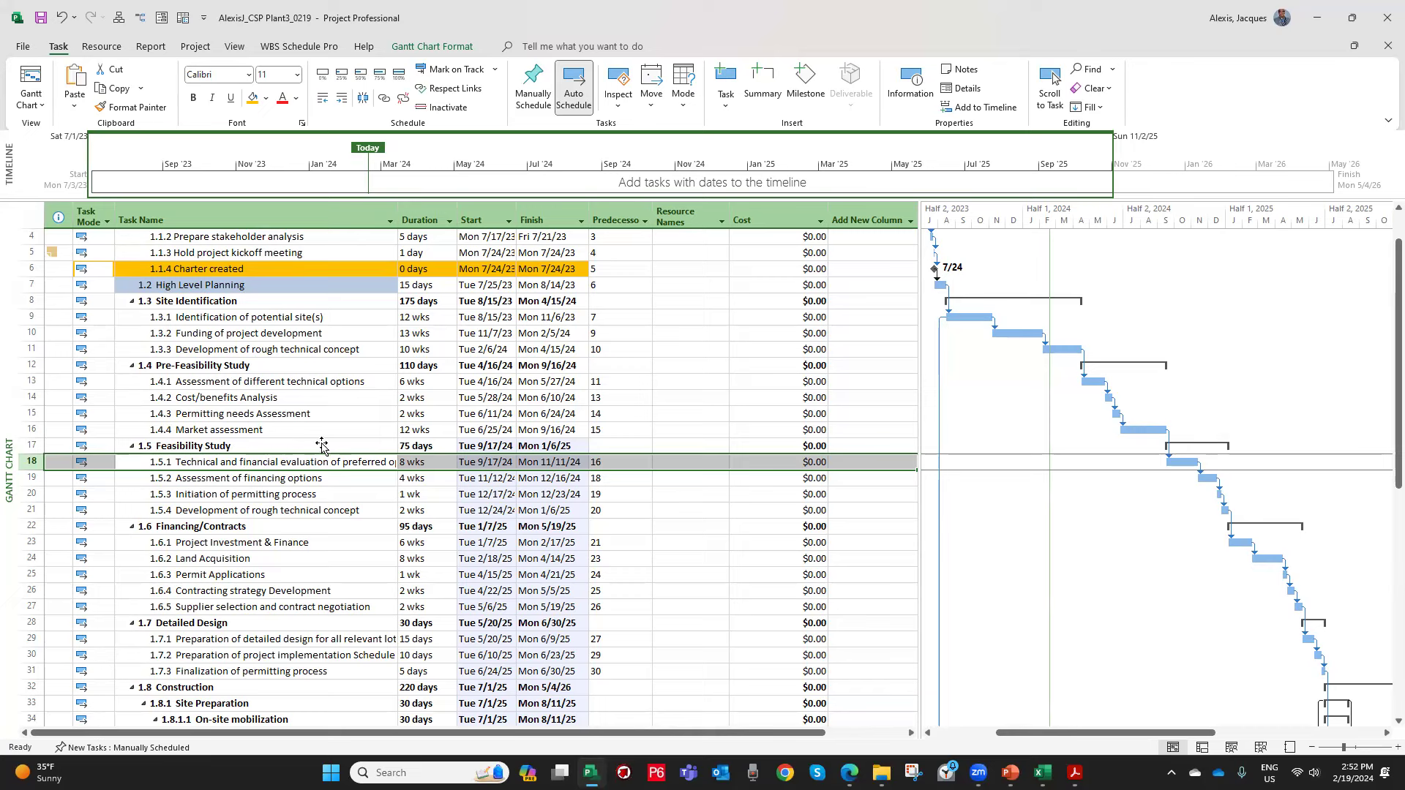
# Give the technical and financial evaluation task a 6-day lead by setting its Market assessment predecessor's lag to -6 days.
pyautogui.click(907, 83)
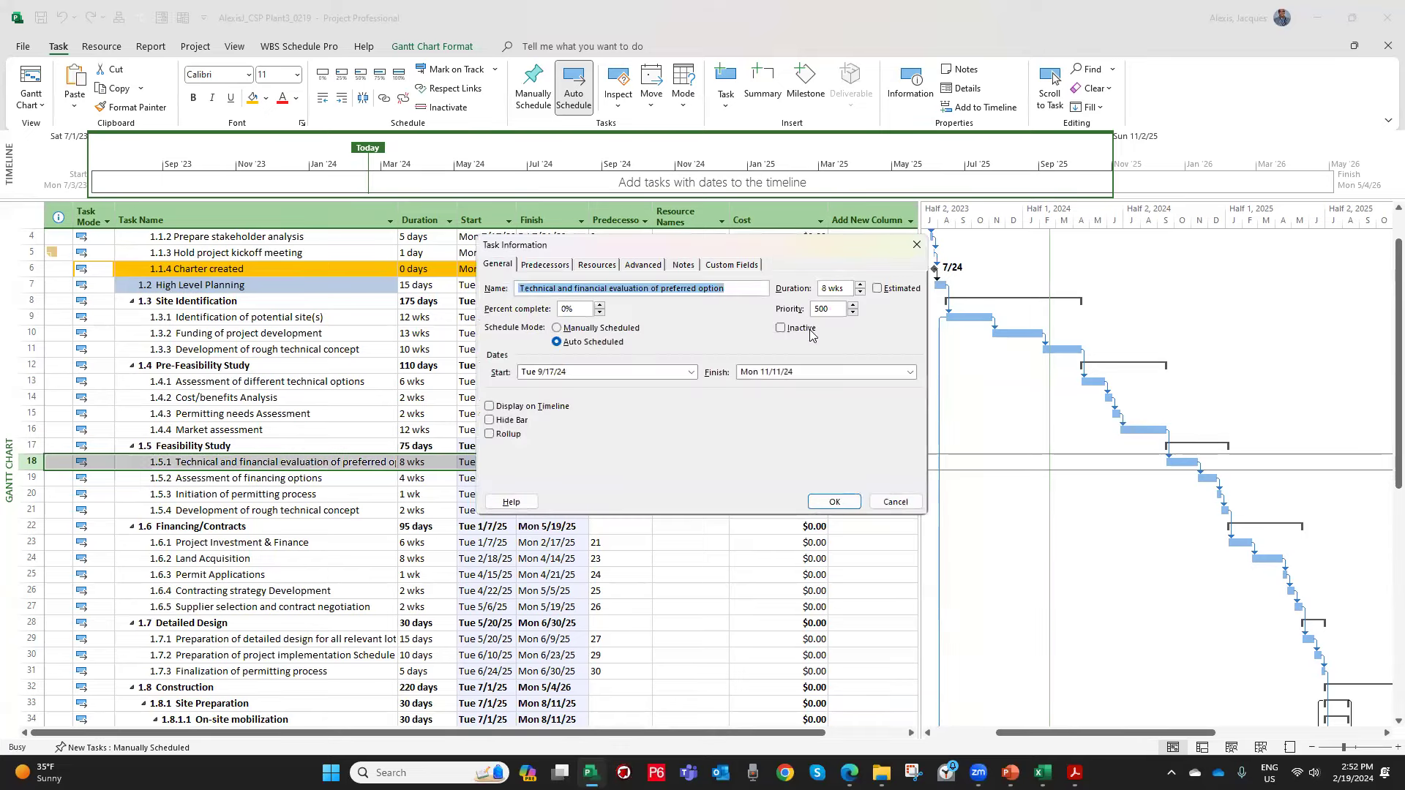
pyautogui.click(545, 265)
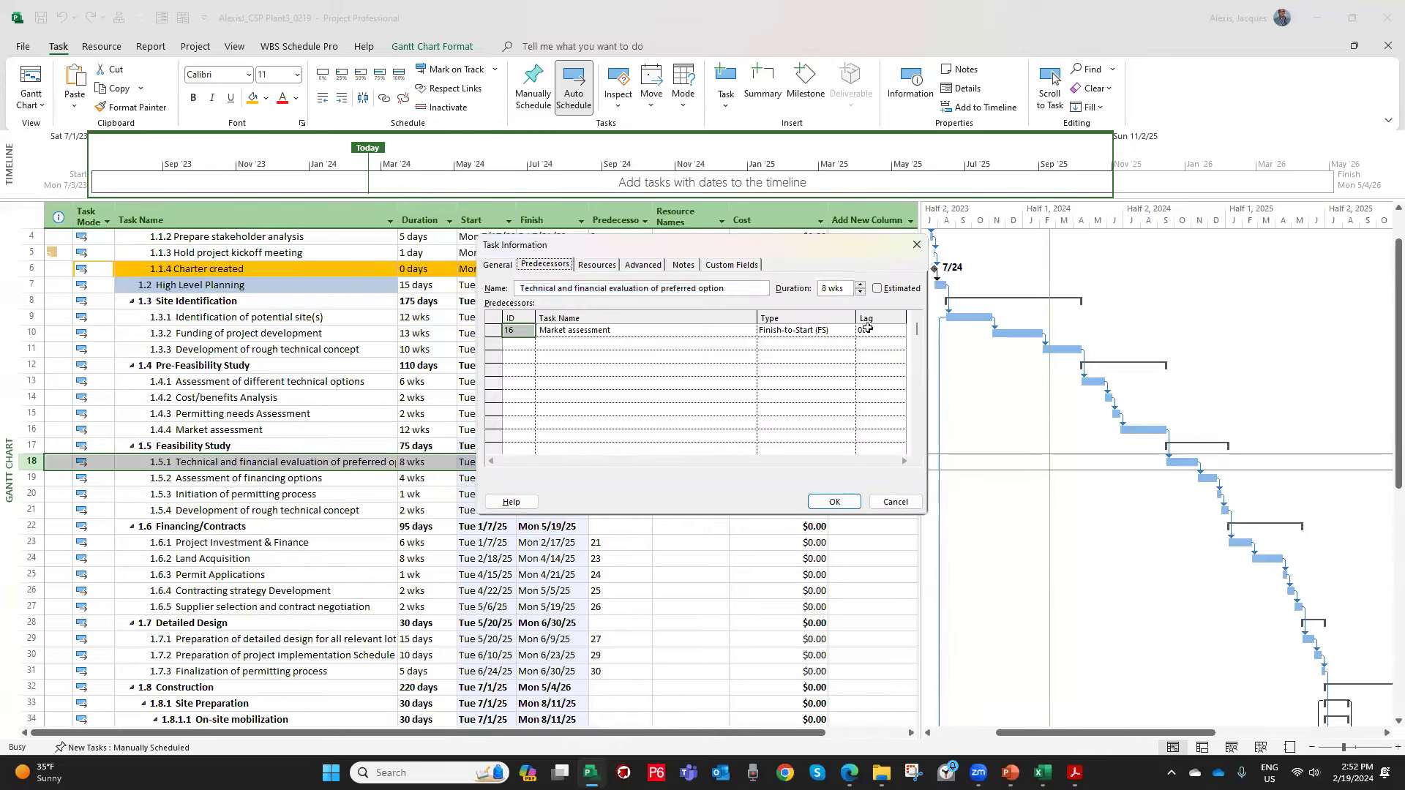
pyautogui.click(866, 328)
pyautogui.click(901, 335)
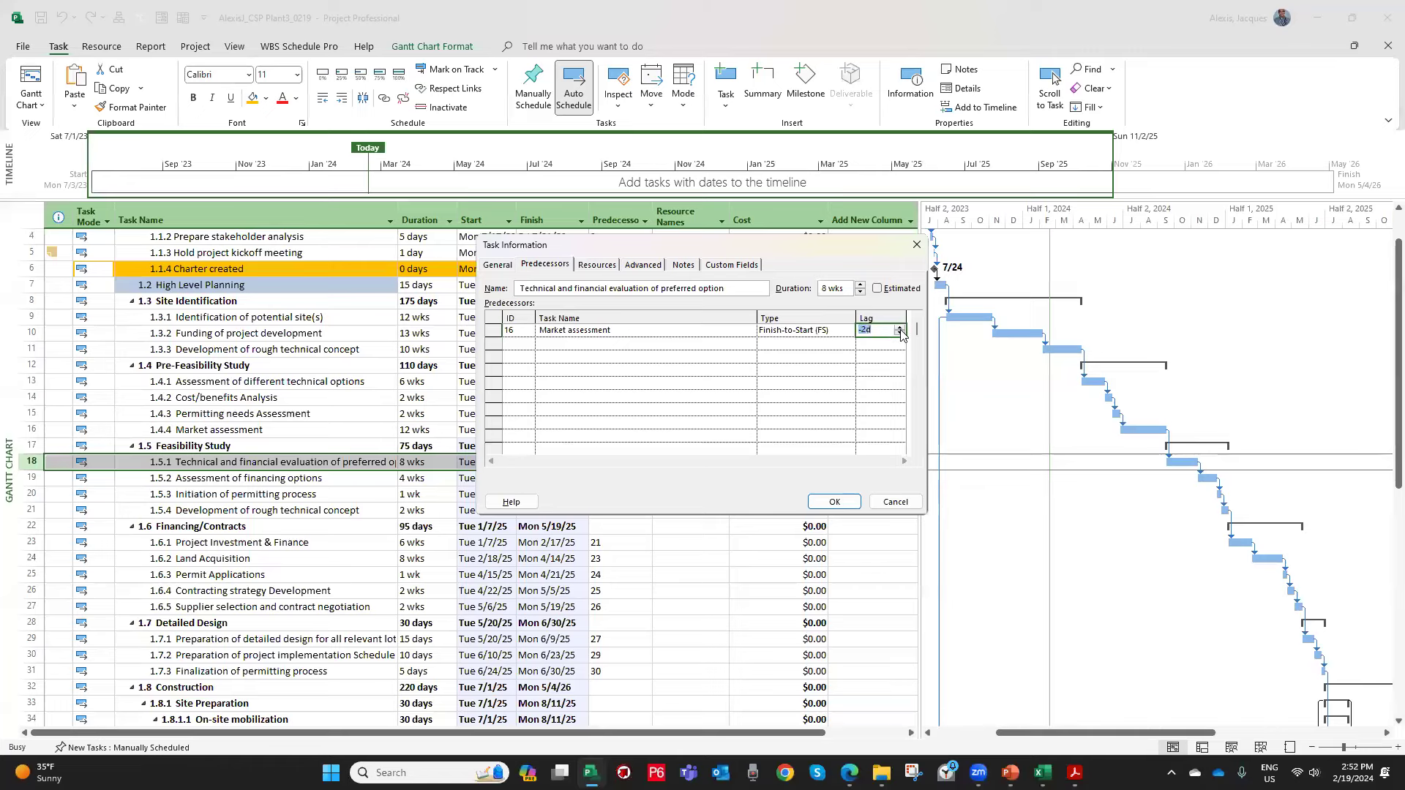
pyautogui.click(901, 334)
pyautogui.click(901, 335)
pyautogui.press('Right')
pyautogui.moveTo(783, 255); pyautogui.dragTo(917, 265)
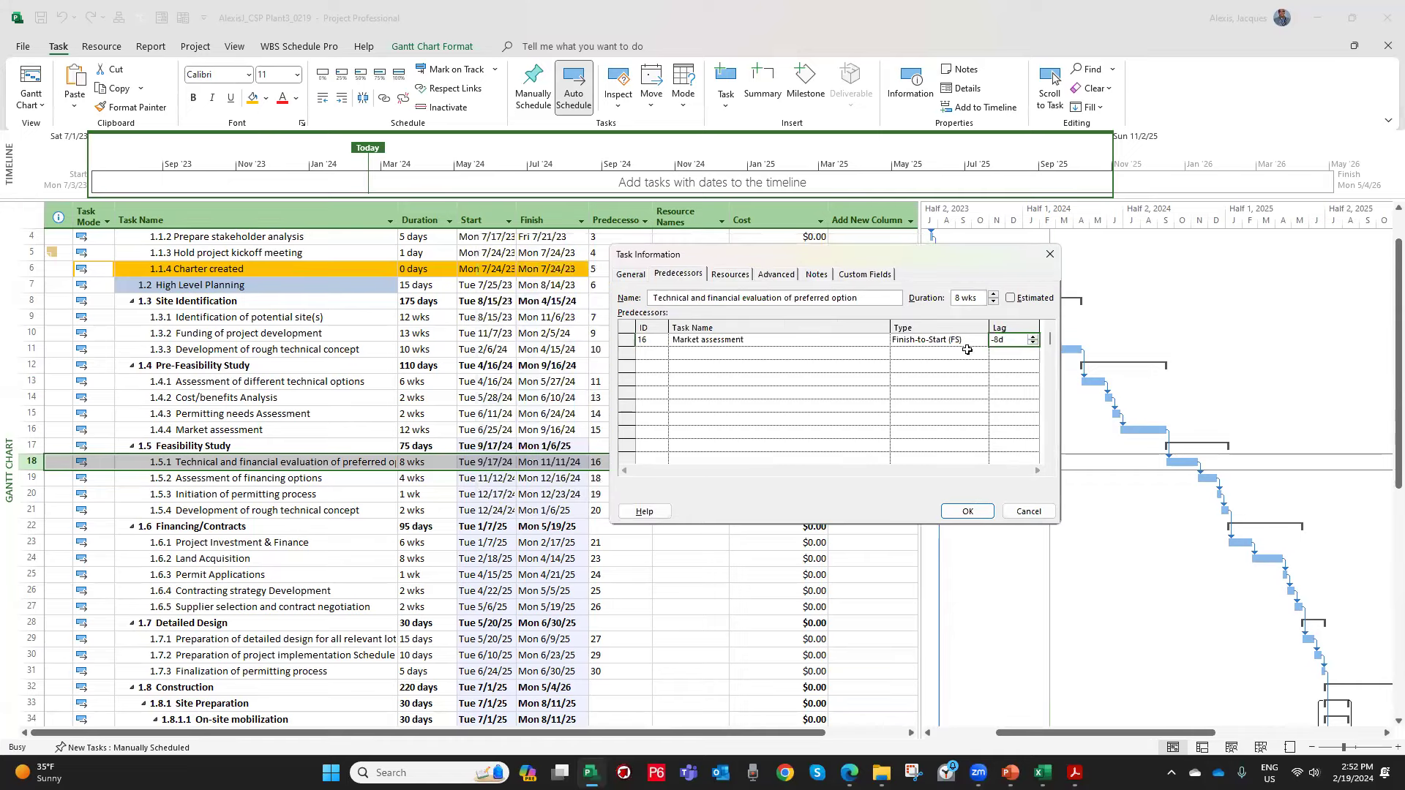
pyautogui.click(1033, 342)
pyautogui.click(1034, 342)
pyautogui.click(1033, 337)
pyautogui.click(969, 511)
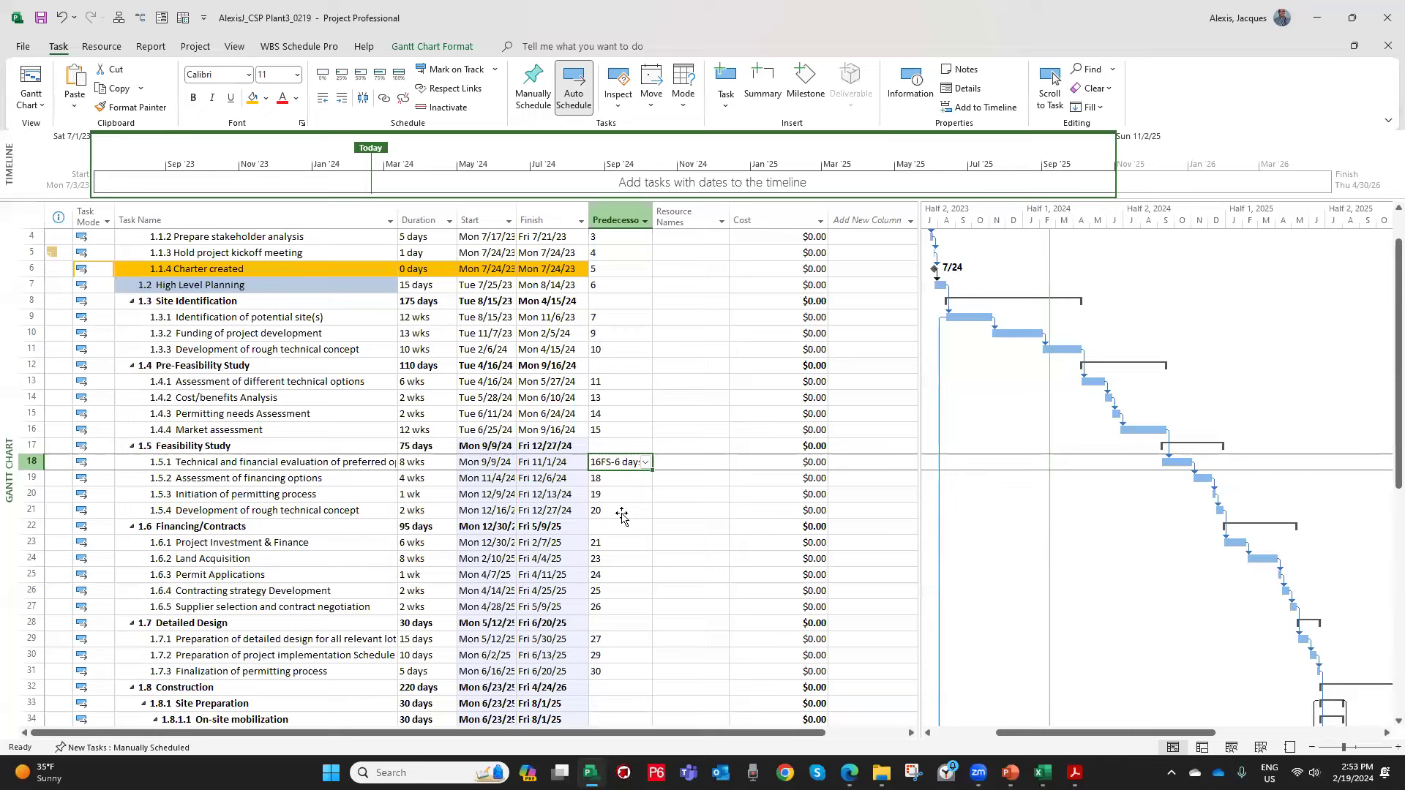
# Review the rescheduled task dates from the project summary down to the On-site mobilization tasks.
pyautogui.scroll(1, 675, 372)
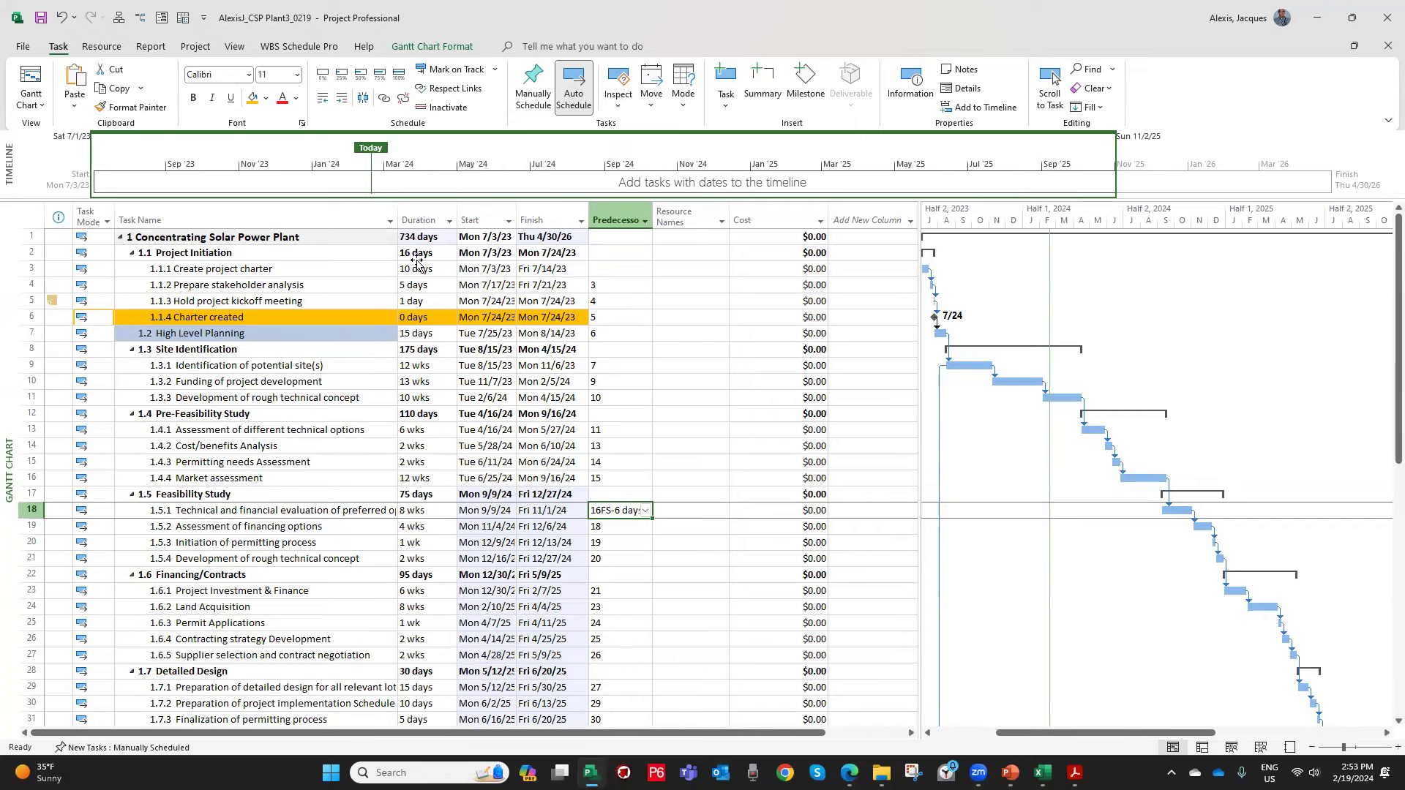
pyautogui.scroll(-3, 418, 264)
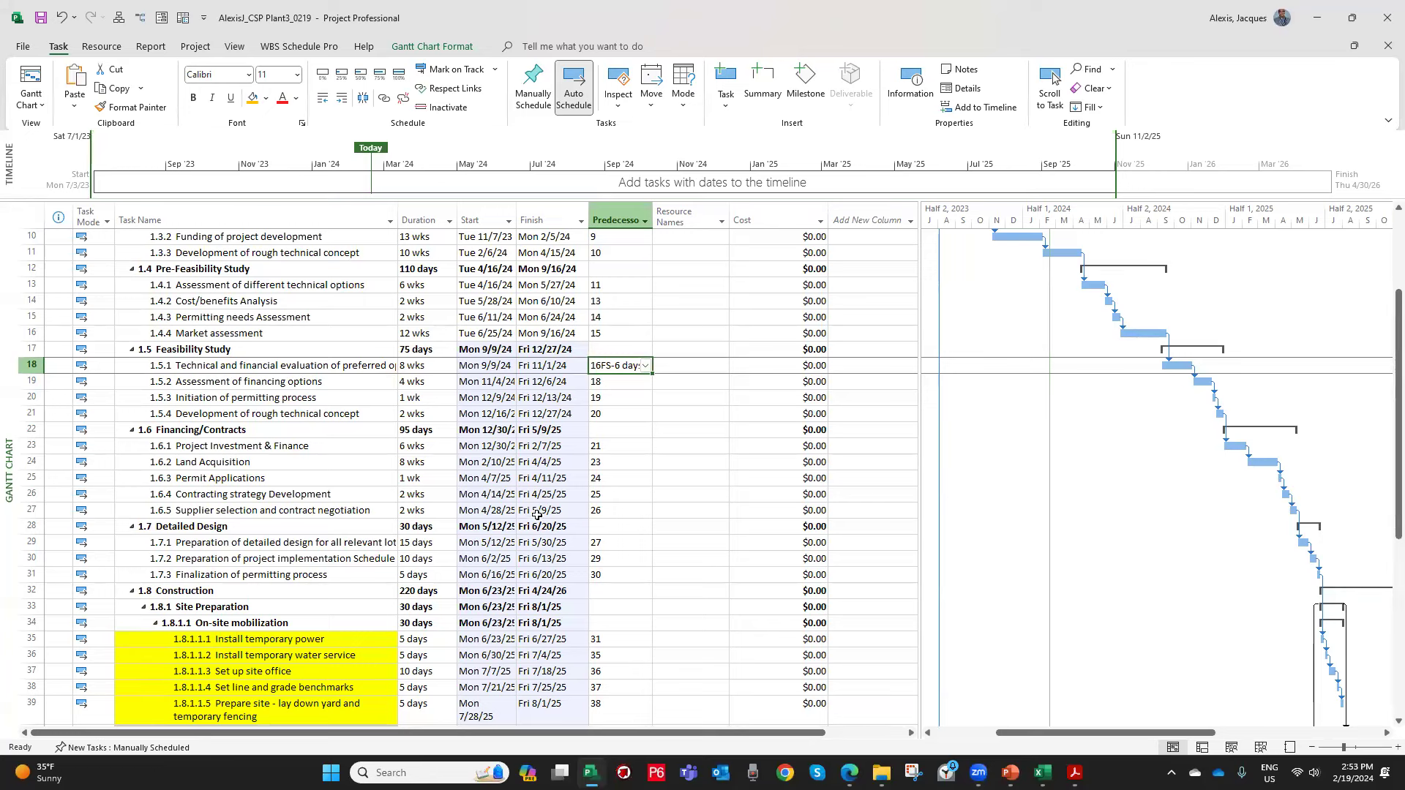
pyautogui.click(301, 401)
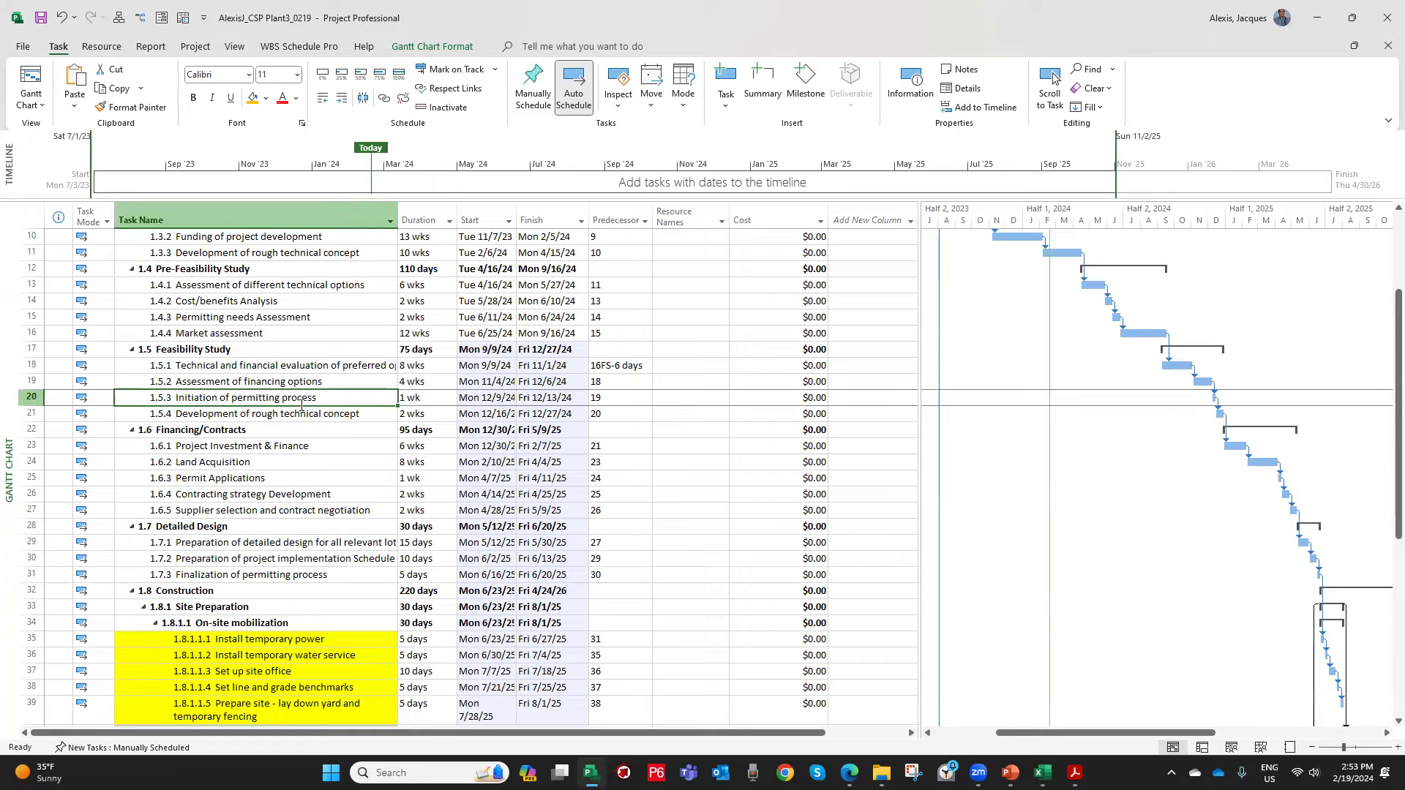
pyautogui.scroll(3, 301, 405)
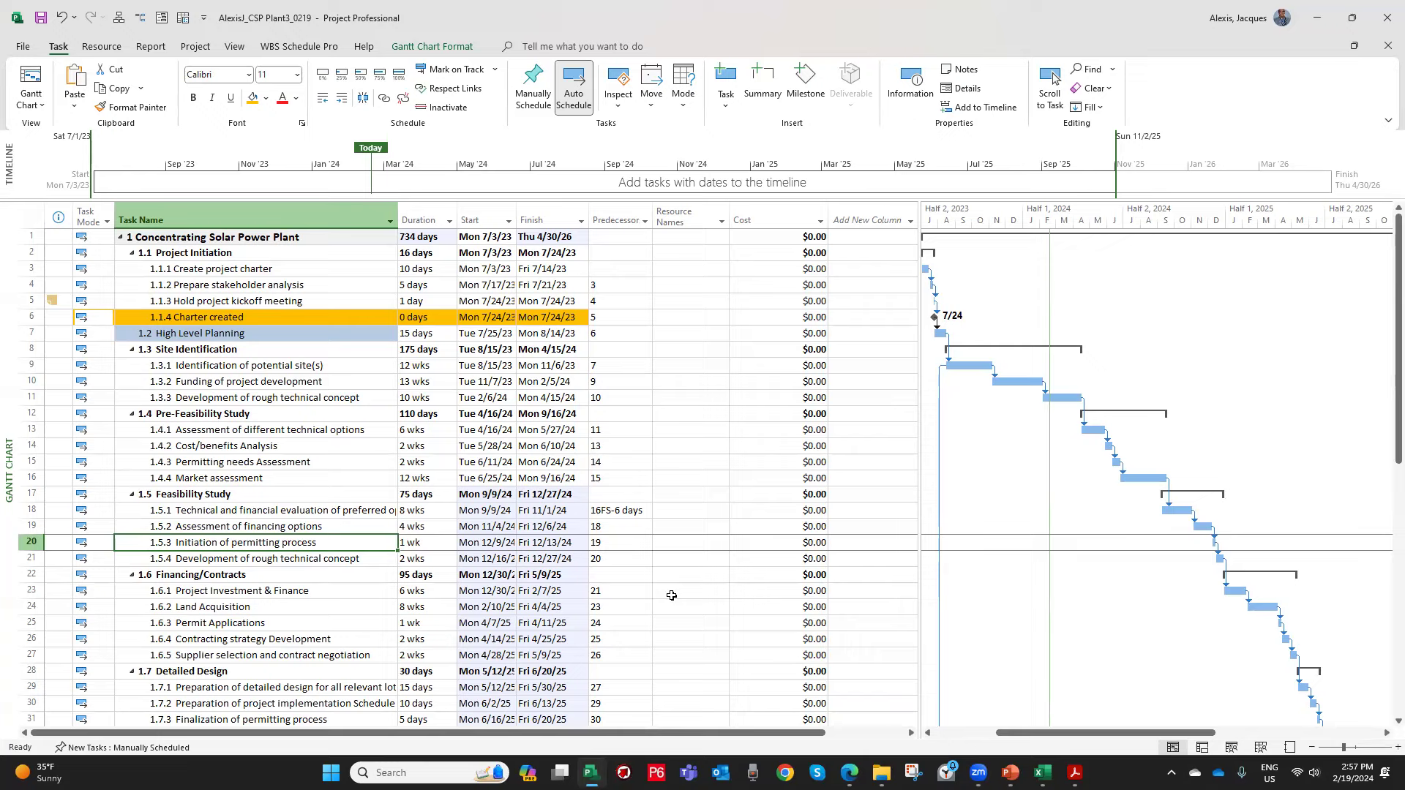
pyautogui.scroll(-3, 729, 559)
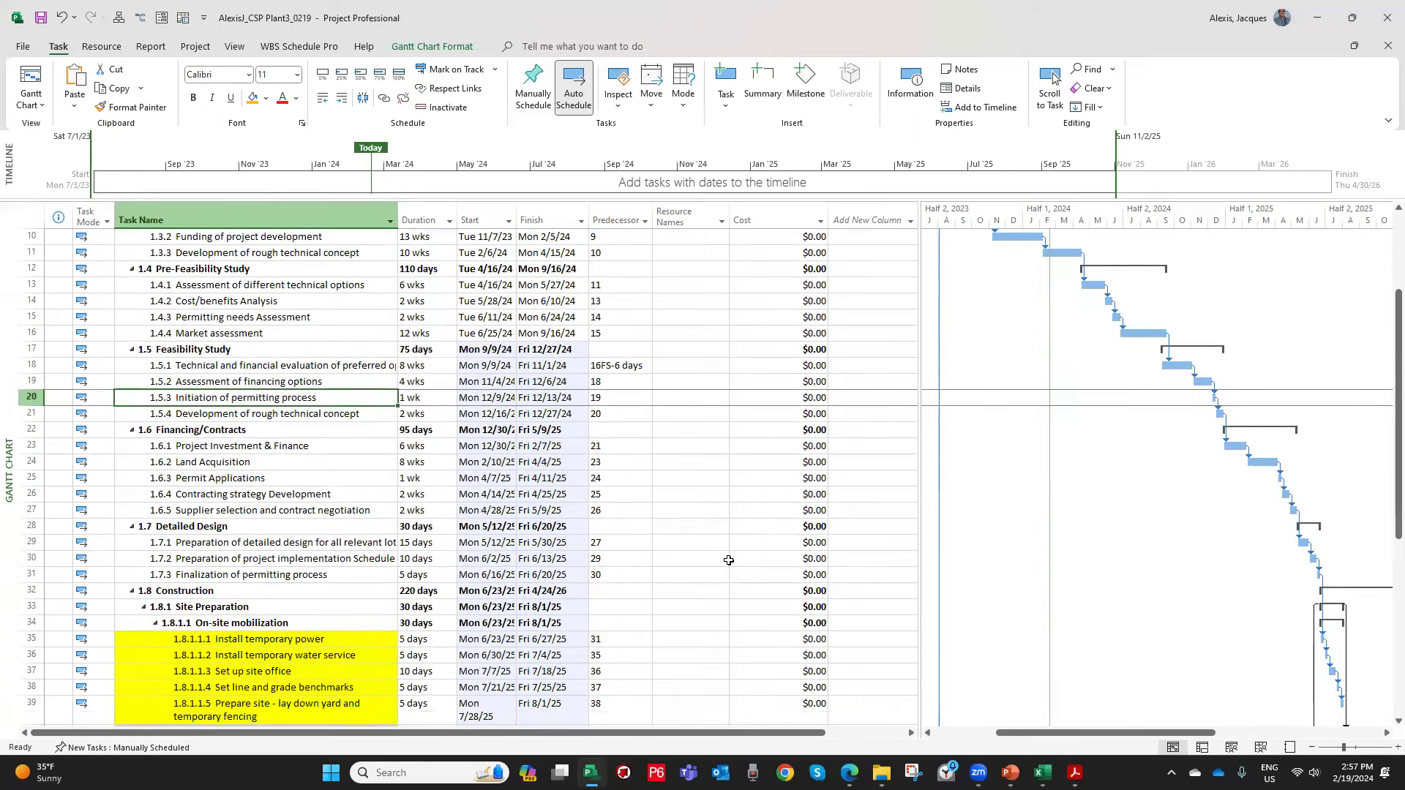
# Set the lag of the Market assessment predecessor to 0d for task 1.5.1, Technical and financial evaluation of preferred option.
pyautogui.scroll(3, 728, 560)
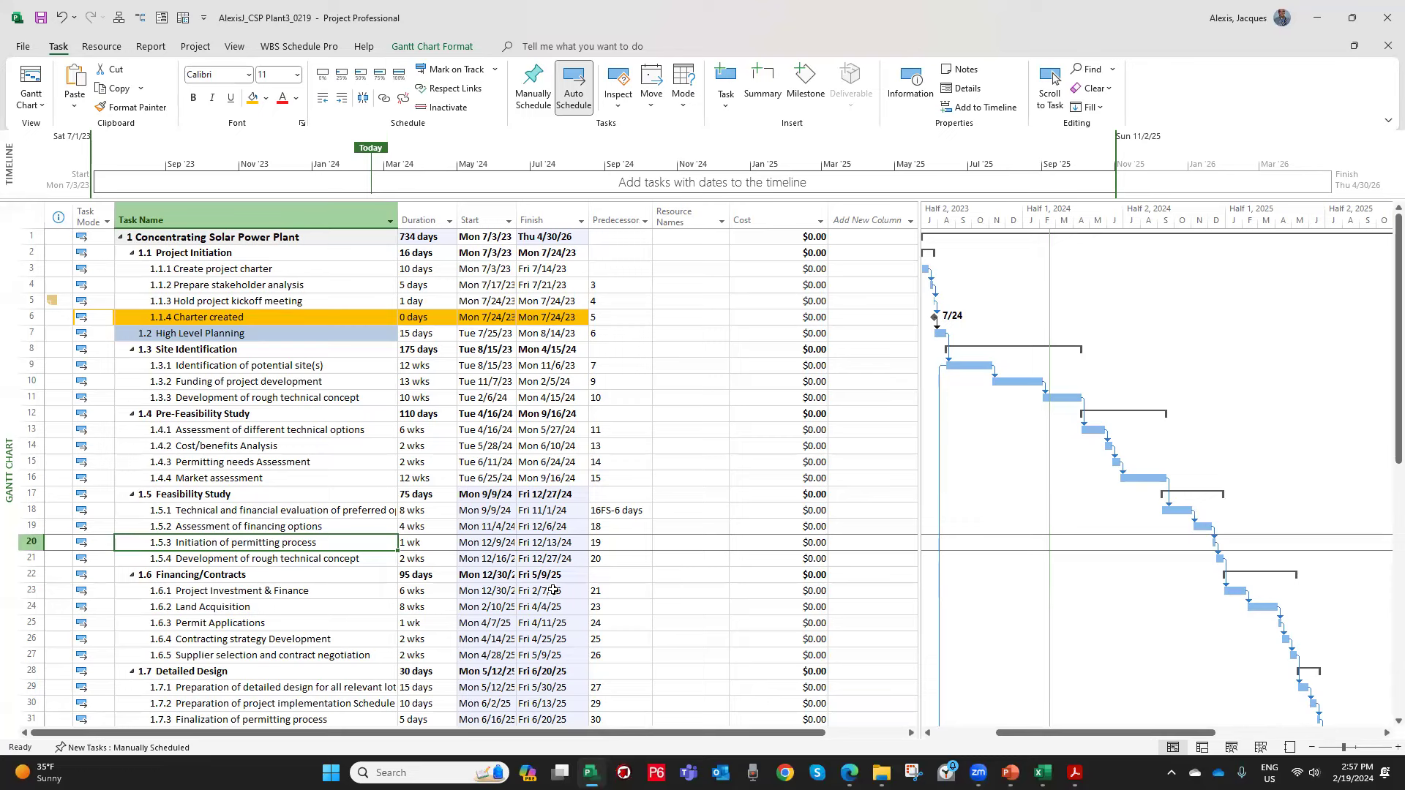
pyautogui.click(275, 482)
pyautogui.moveTo(275, 487); pyautogui.dragTo(279, 508)
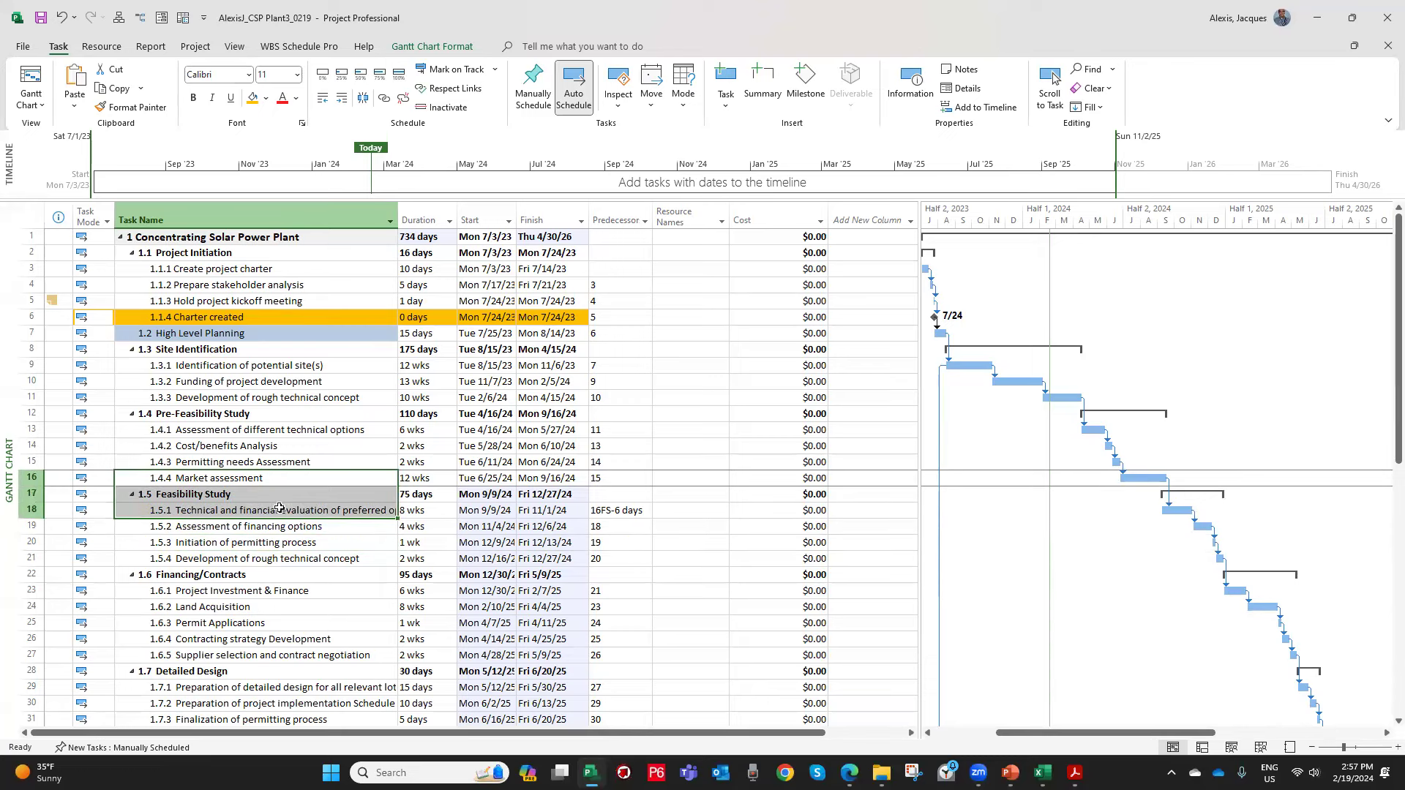
pyautogui.click(281, 480)
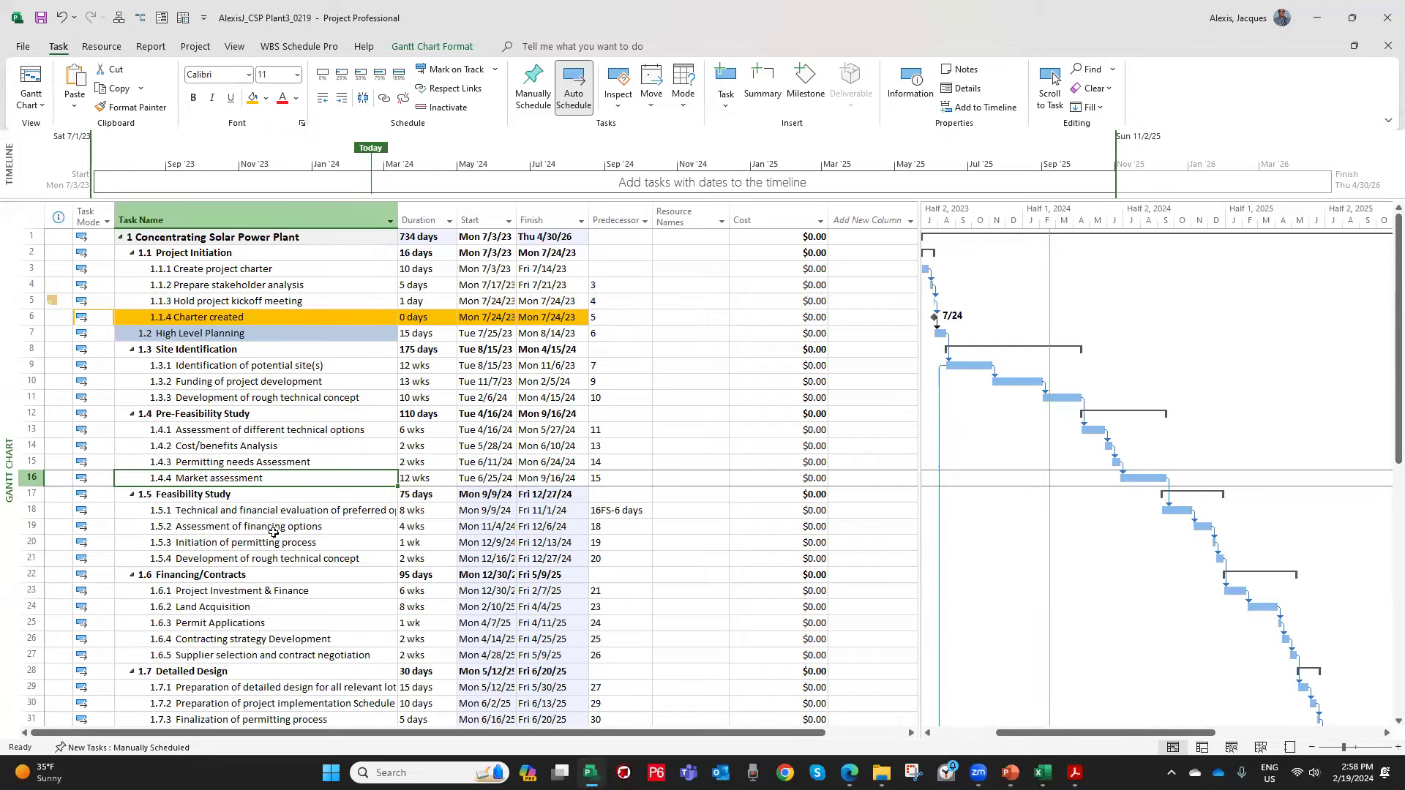
pyautogui.scroll(-2, 273, 536)
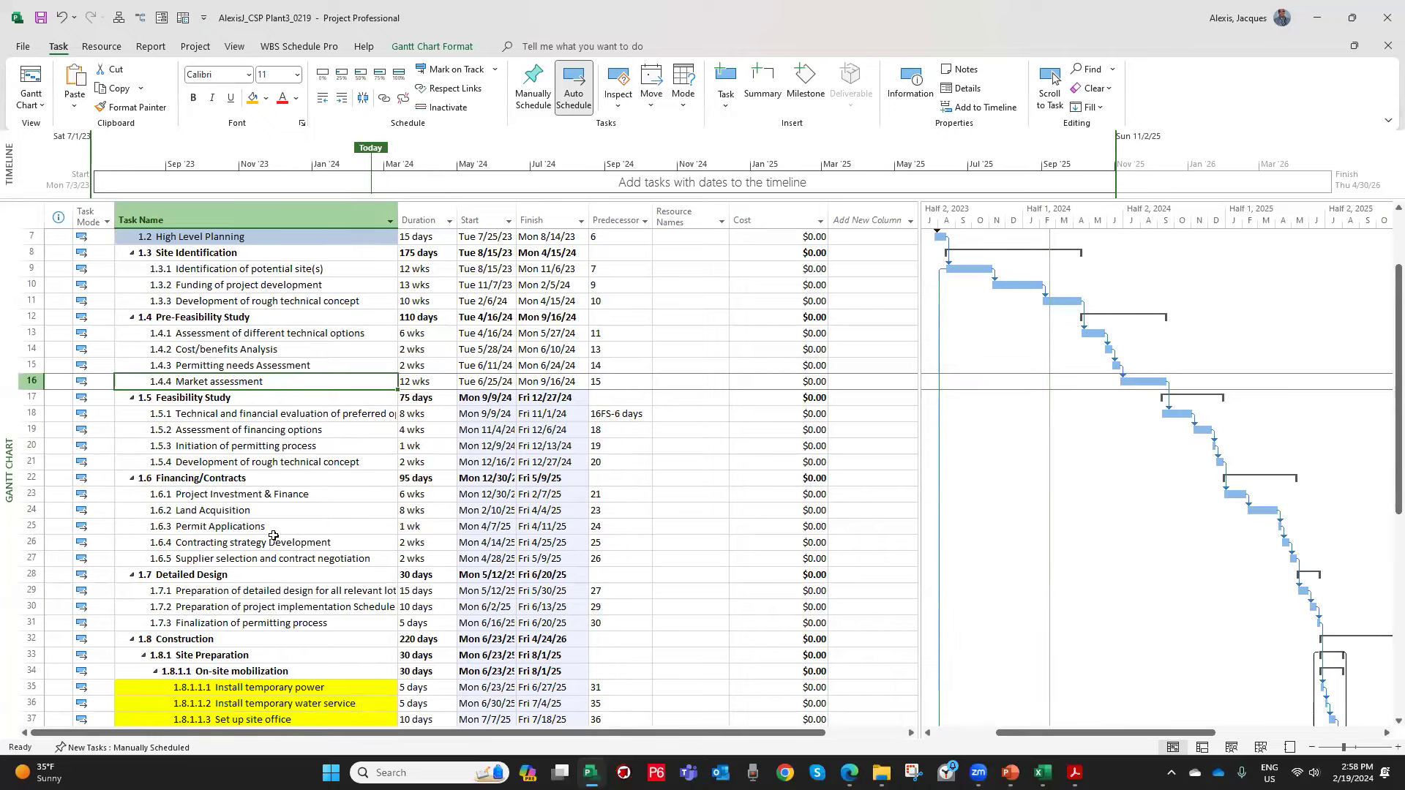
pyautogui.scroll(-2, 273, 536)
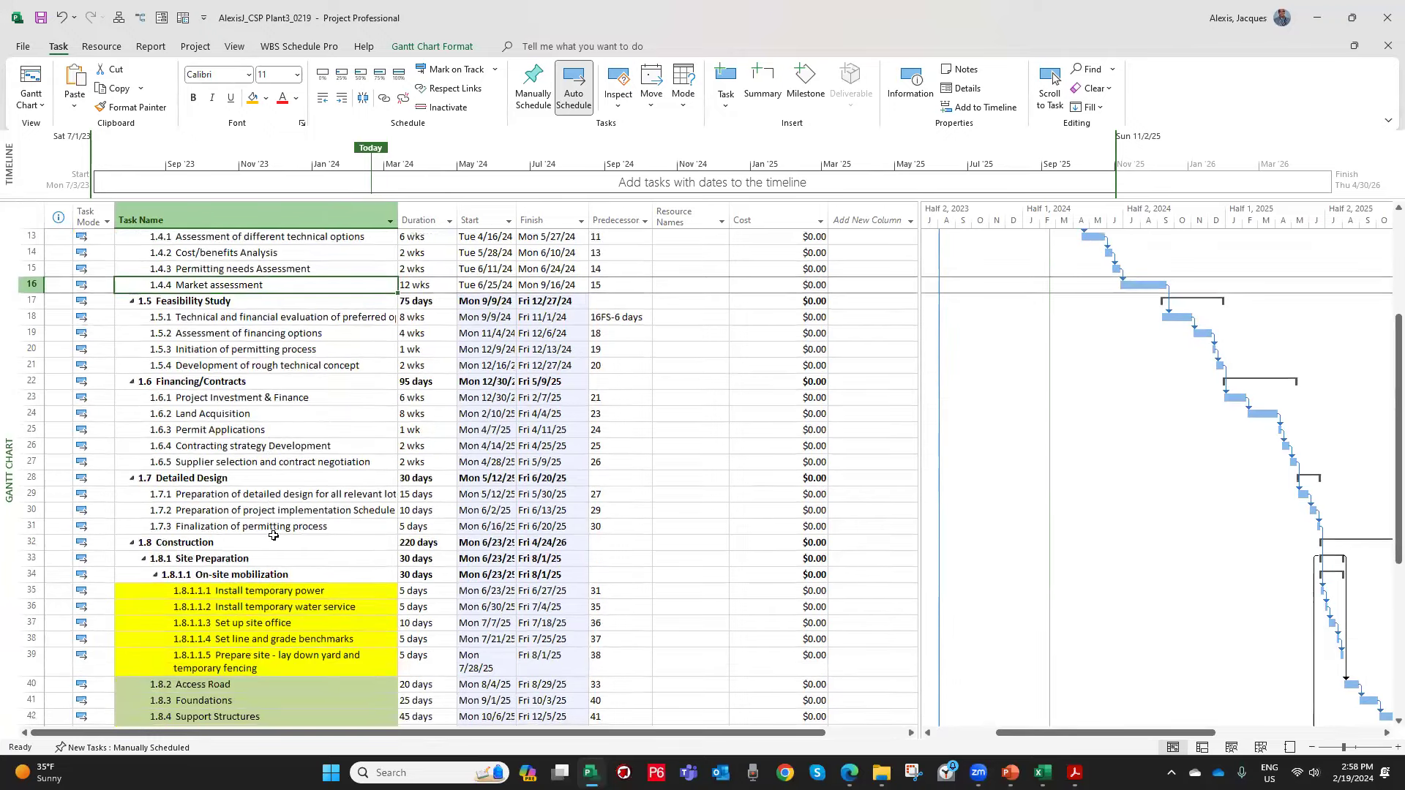
pyautogui.scroll(3, 273, 536)
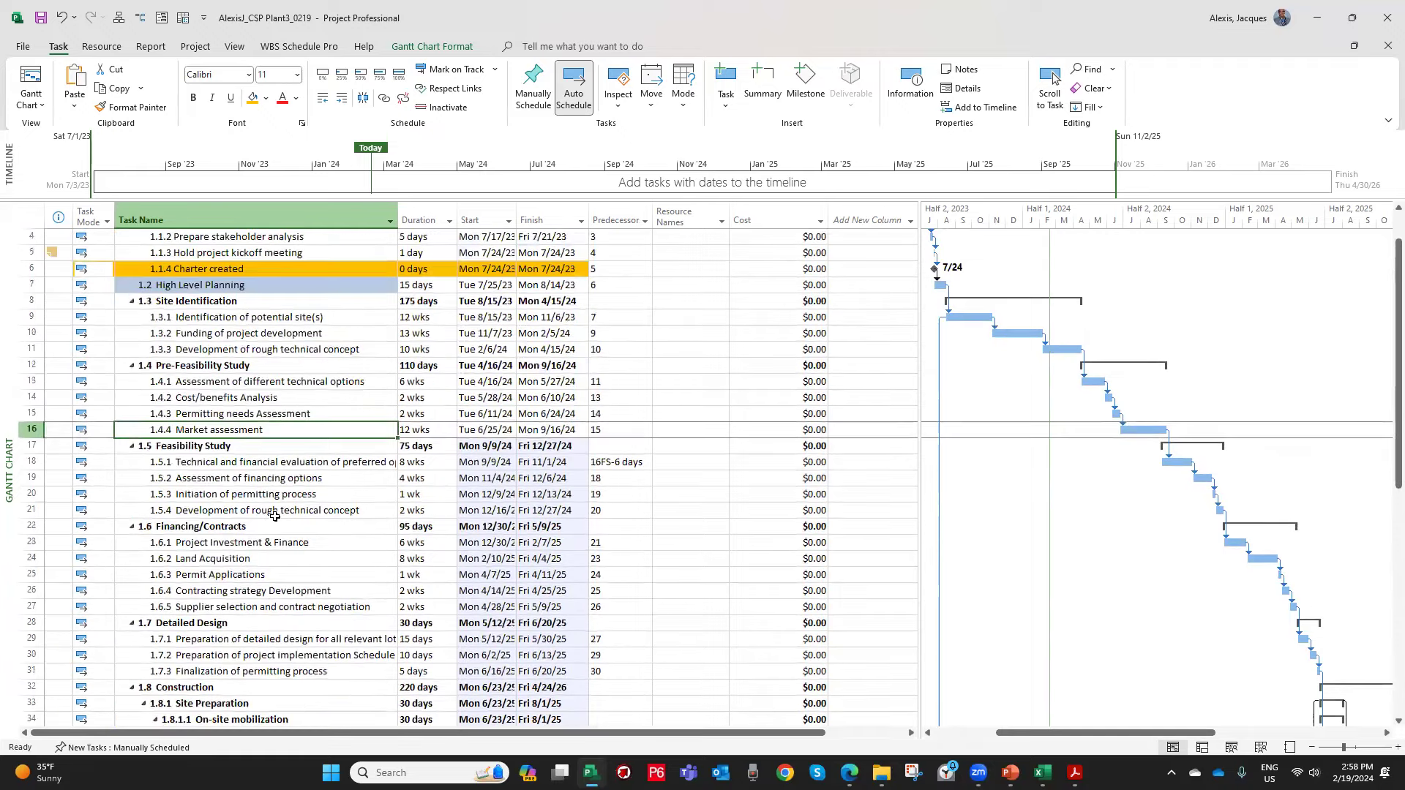
pyautogui.doubleClick(272, 466)
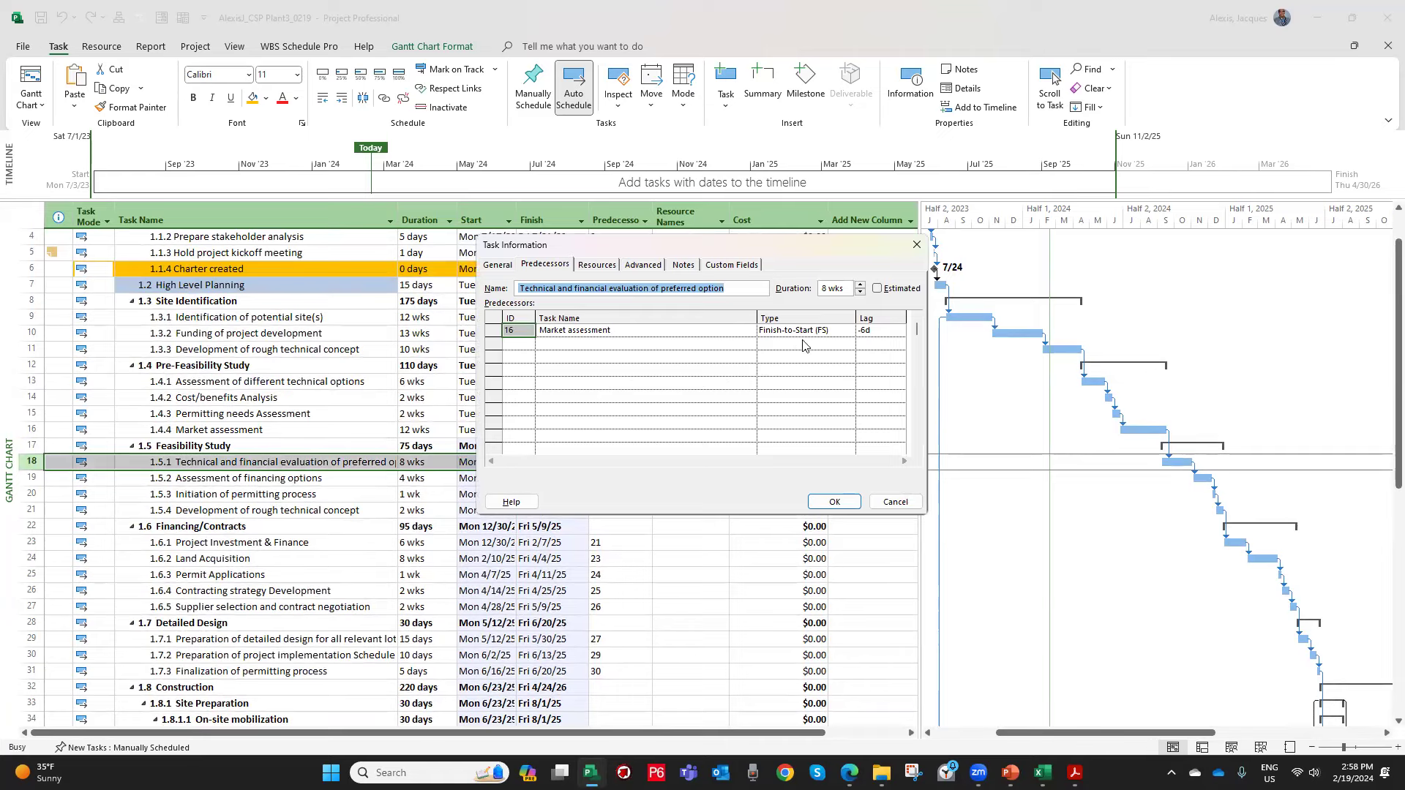
pyautogui.click(873, 330)
pyautogui.click(899, 328)
pyautogui.click(899, 327)
pyautogui.click(899, 328)
pyautogui.click(899, 328)
pyautogui.click(899, 327)
pyautogui.click(899, 328)
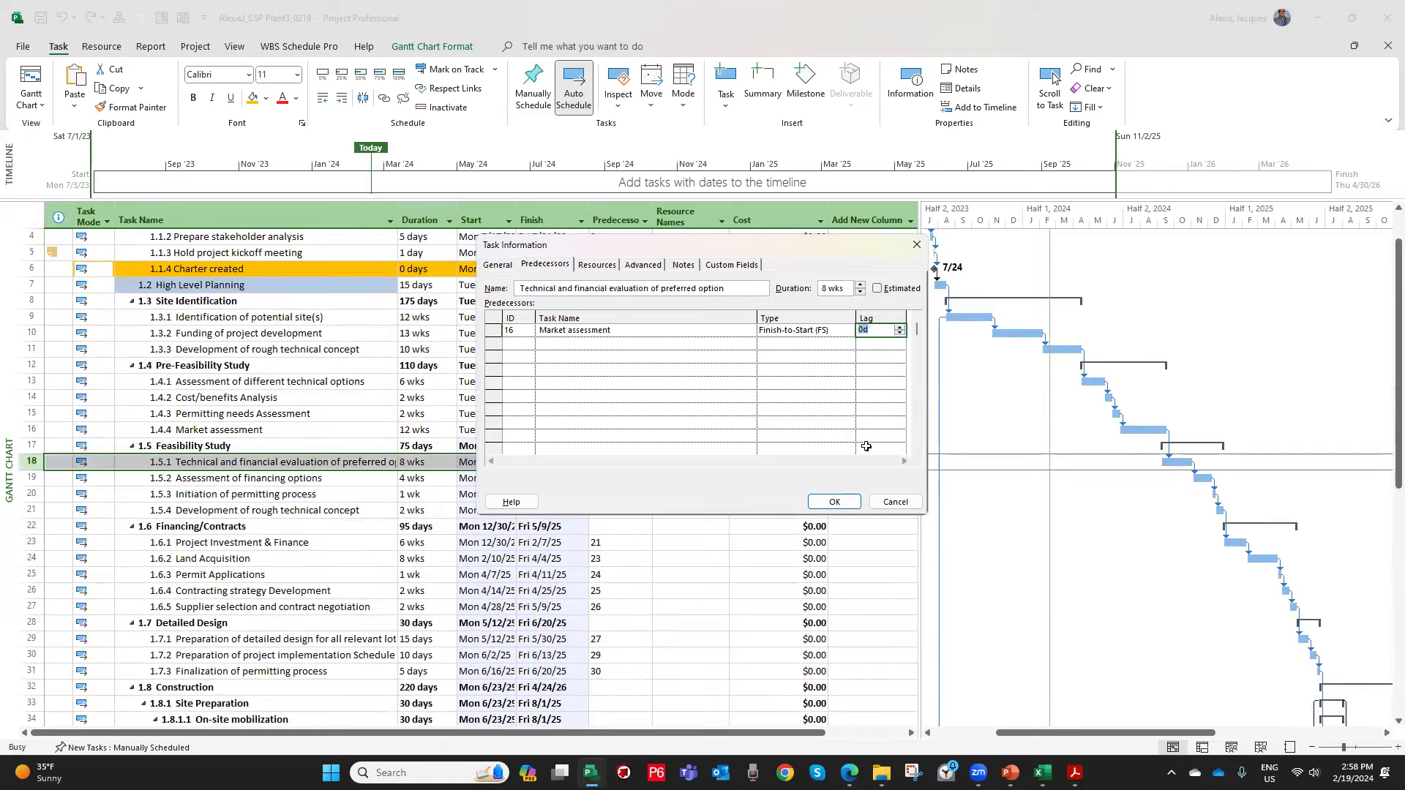
pyautogui.click(834, 502)
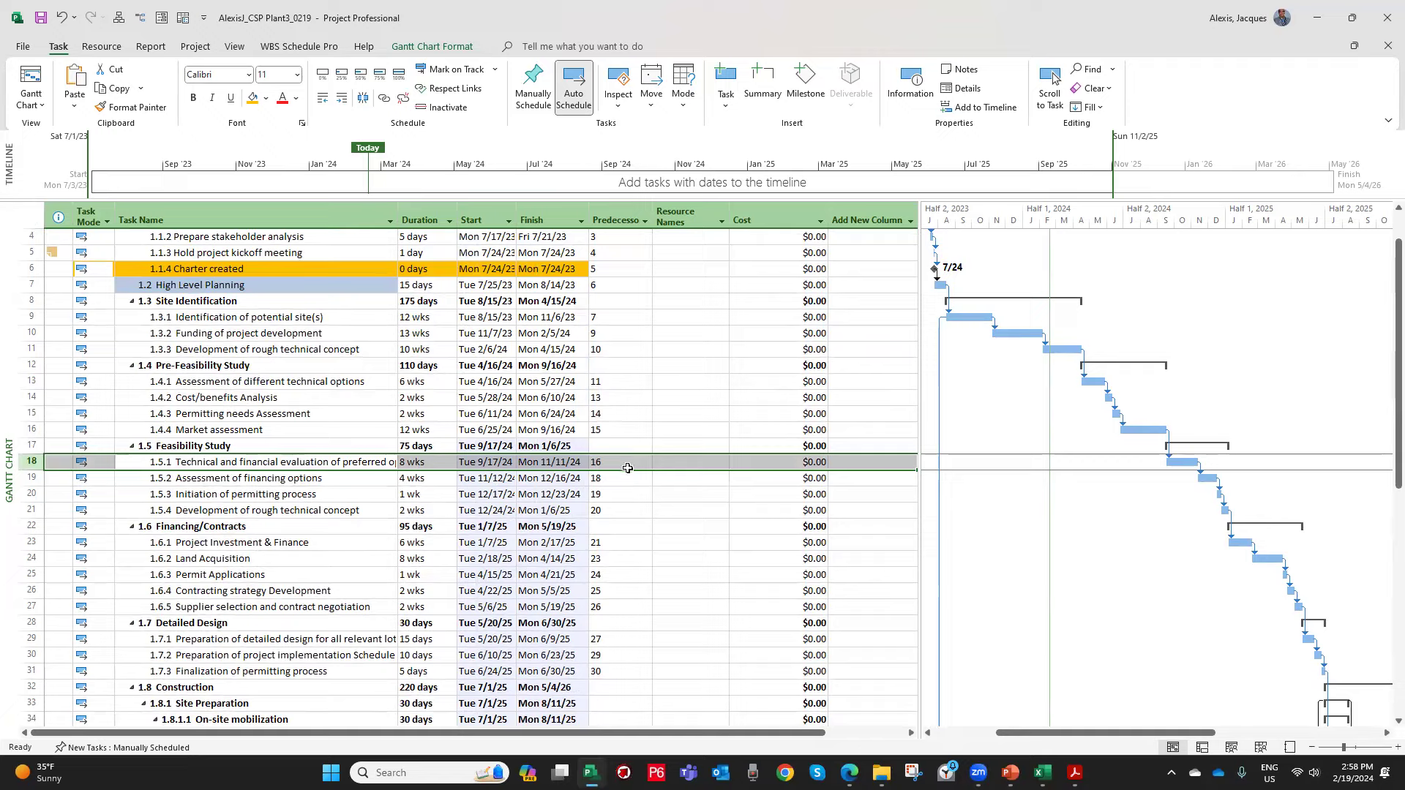
# Widen the Task Name column to fit the full name of task 1.5.1.
pyautogui.scroll(-6, 627, 468)
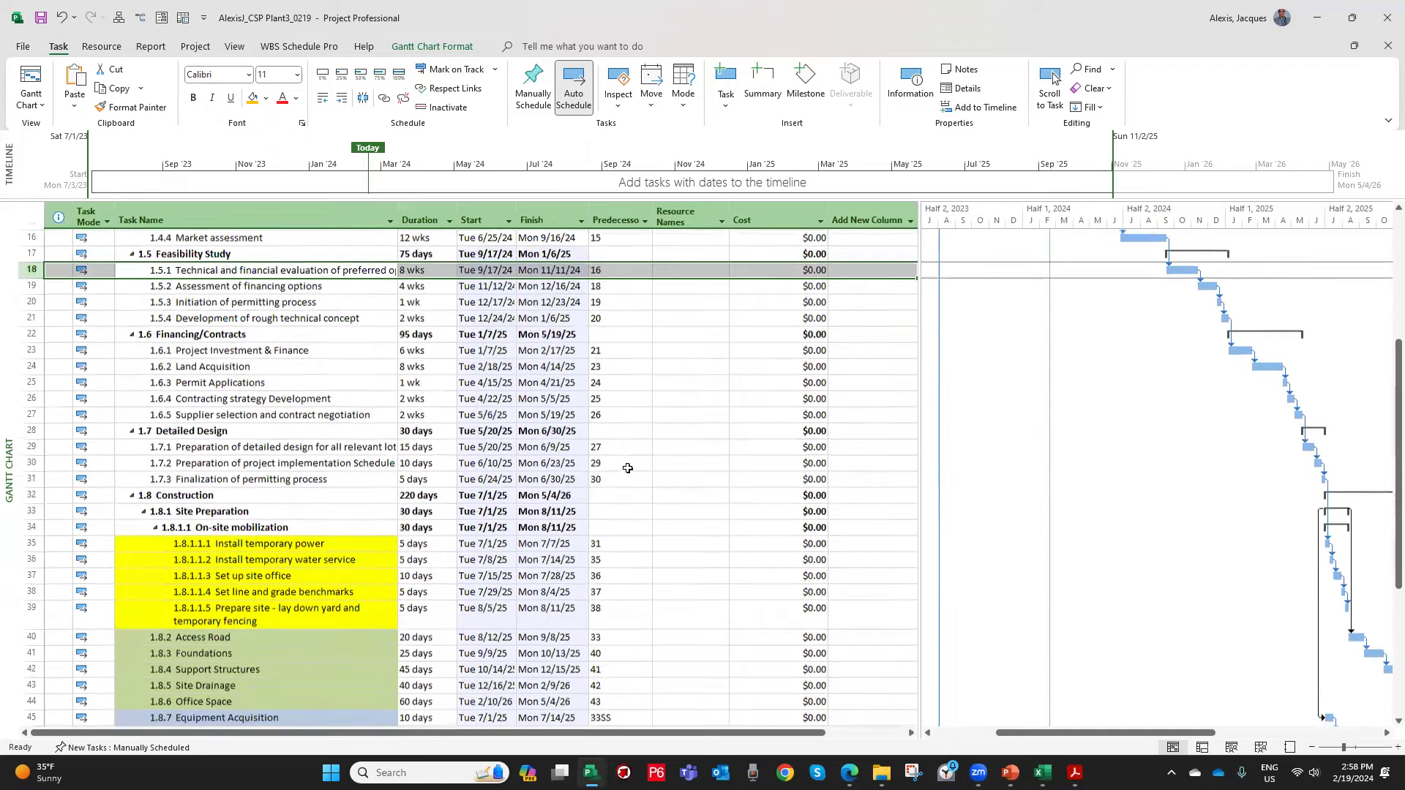
pyautogui.scroll(-3, 626, 474)
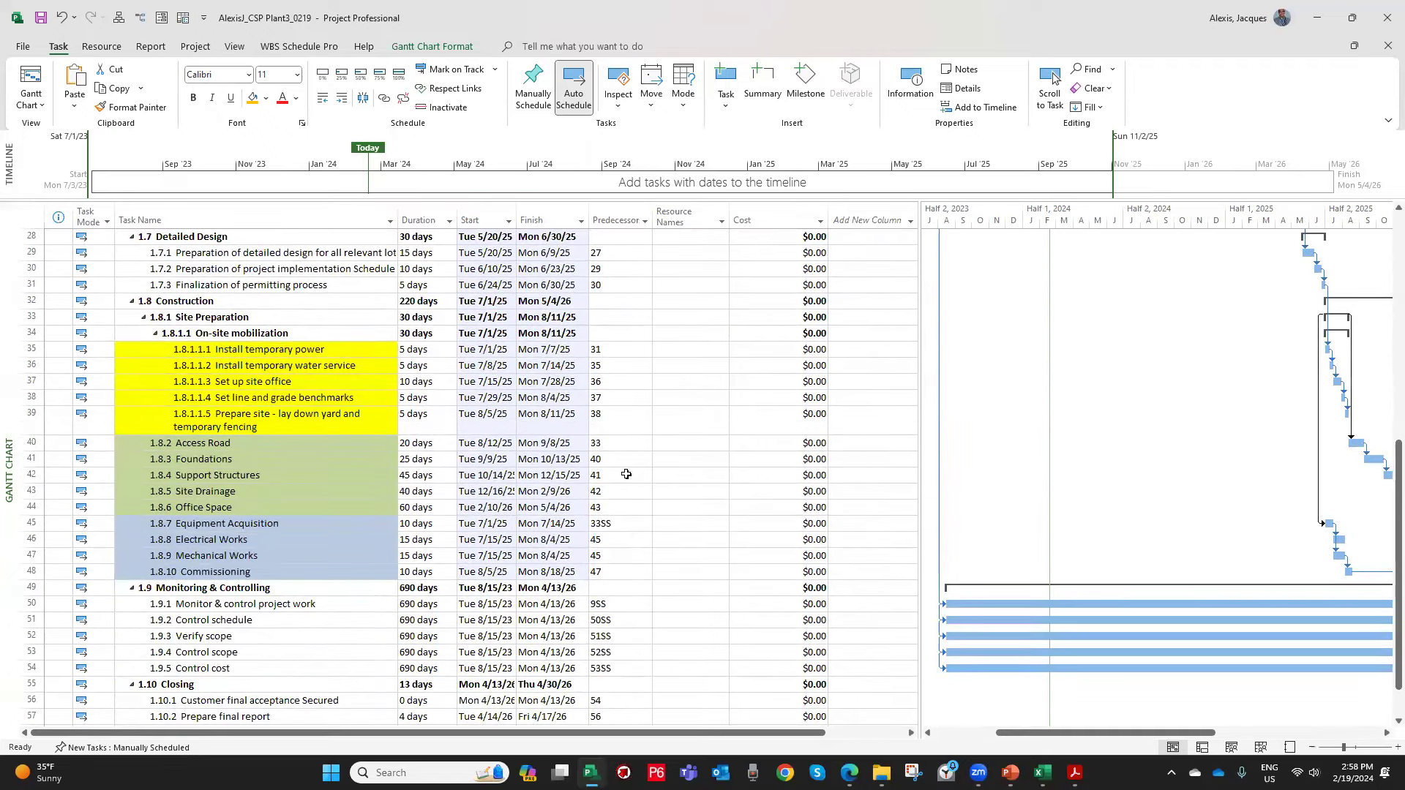
pyautogui.scroll(-1, 626, 474)
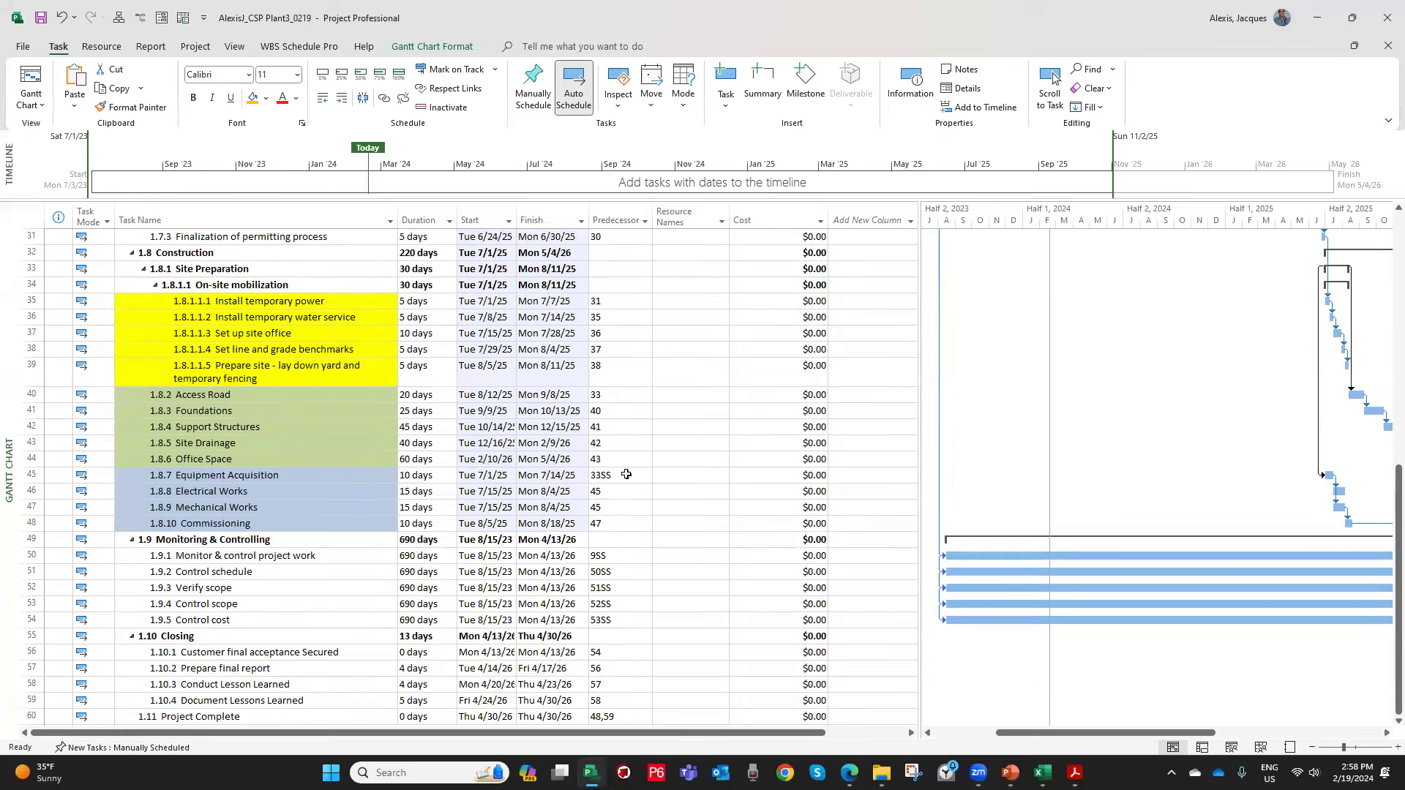
pyautogui.scroll(-1, 626, 474)
pyautogui.scroll(4, 626, 472)
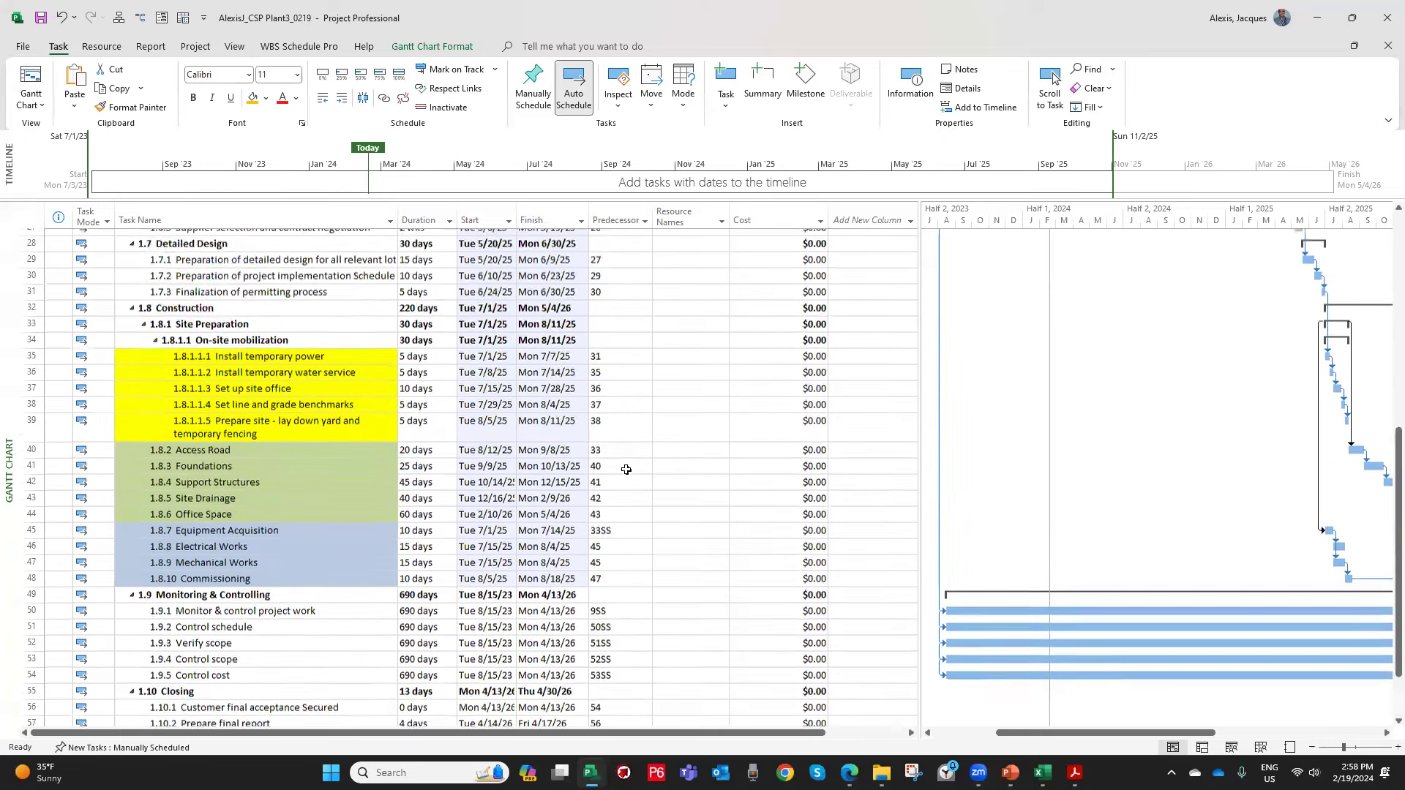
pyautogui.scroll(2, 627, 470)
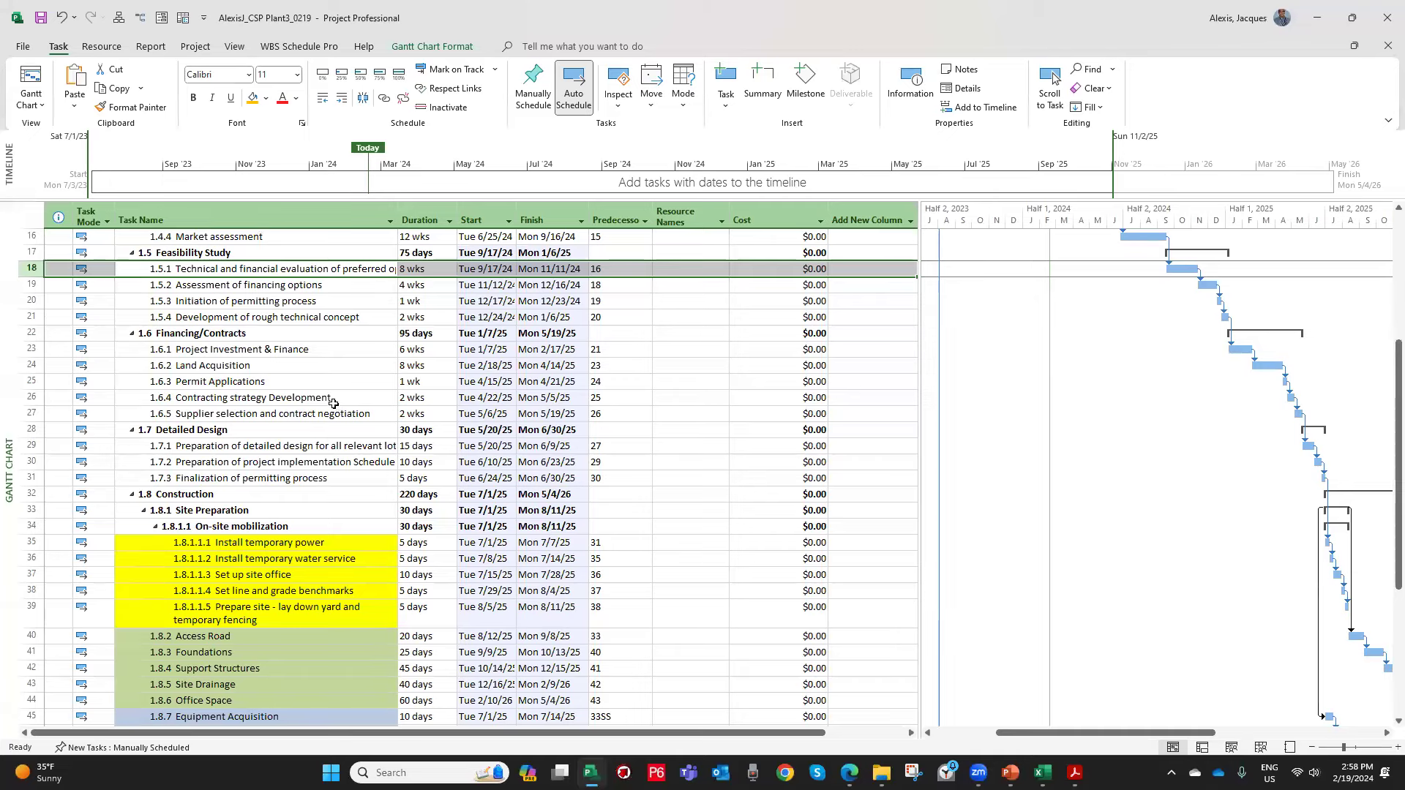
pyautogui.moveTo(396, 221); pyautogui.dragTo(419, 220)
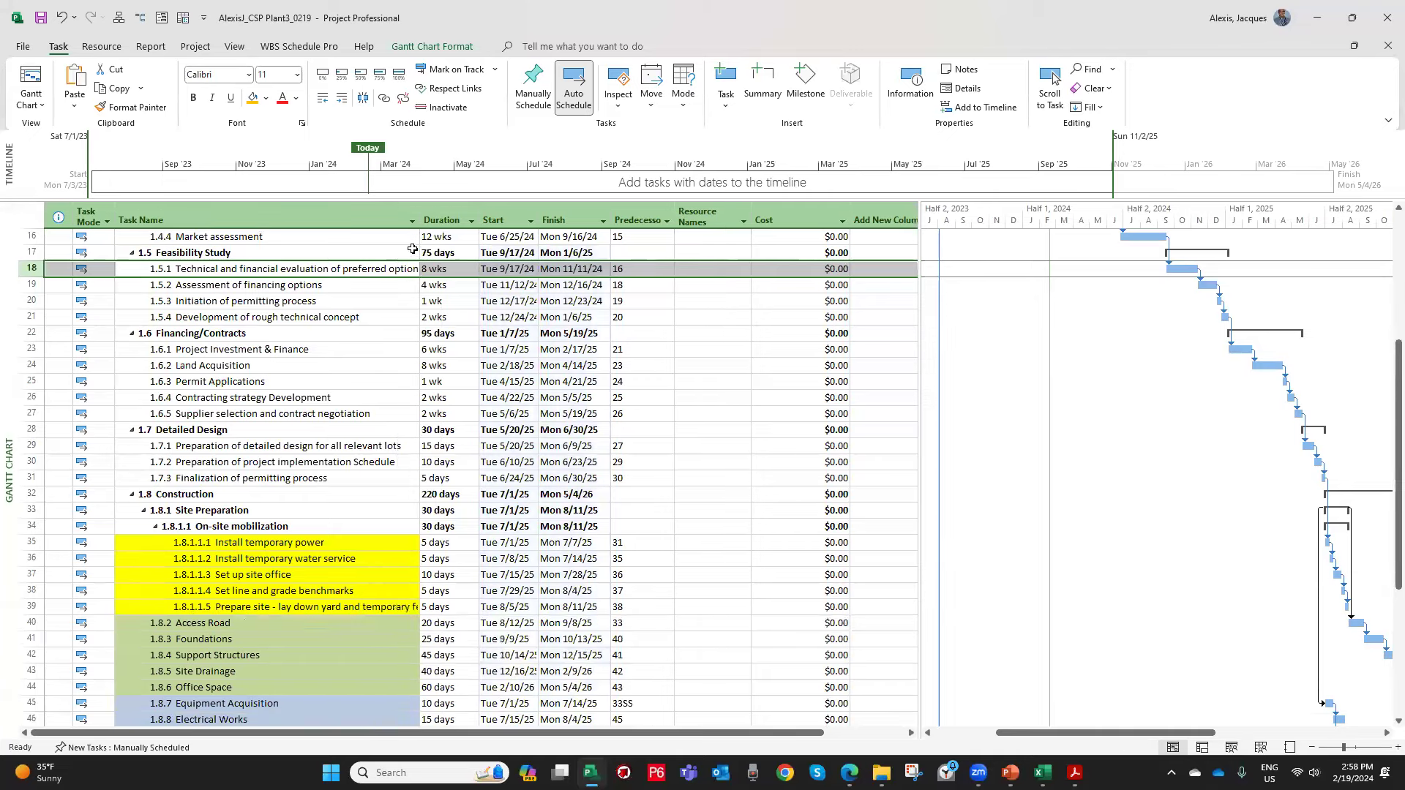
# Change the predecessor link of task 1.7.3, Finalization of permitting process, to Start-to-Start (SS) with task 30.
pyautogui.click(333, 449)
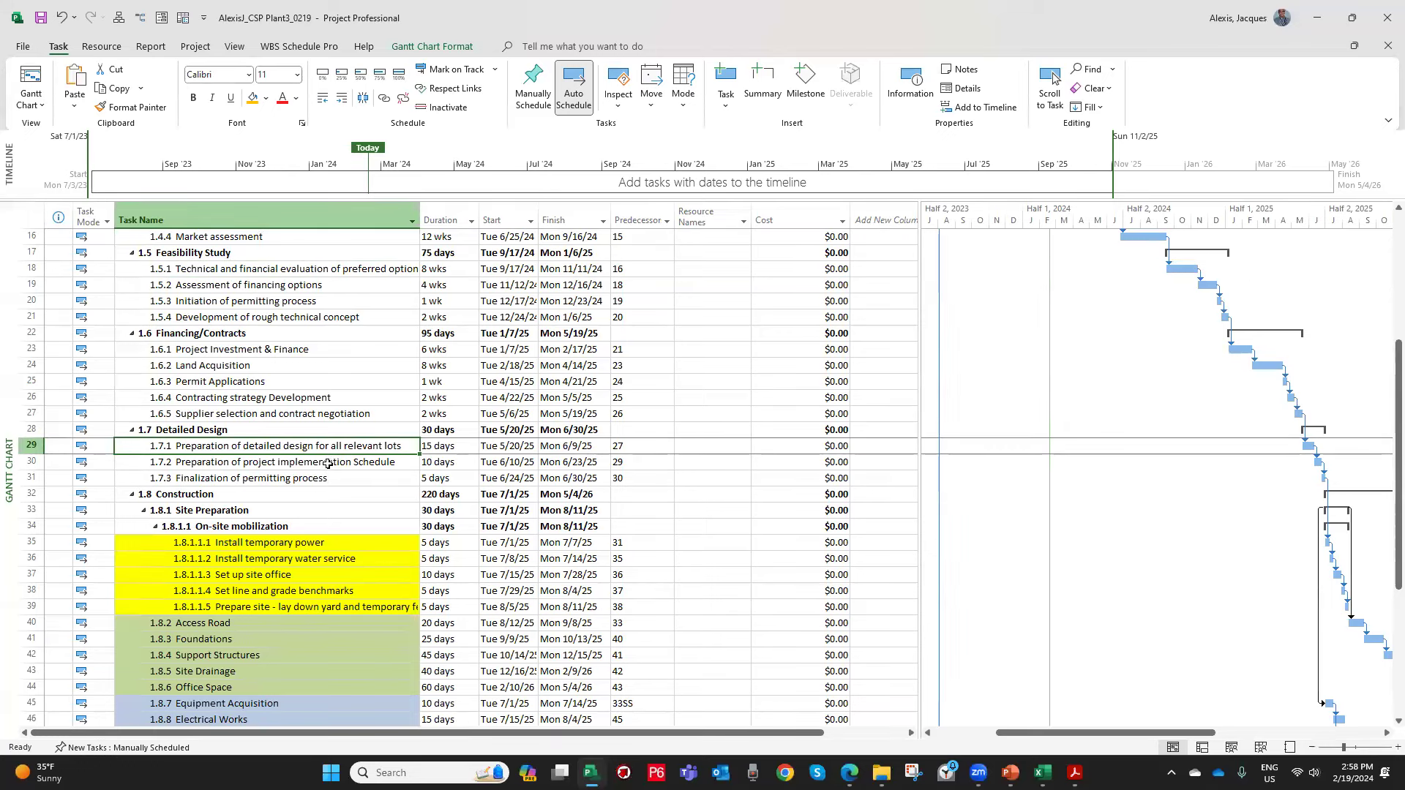
pyautogui.click(329, 463)
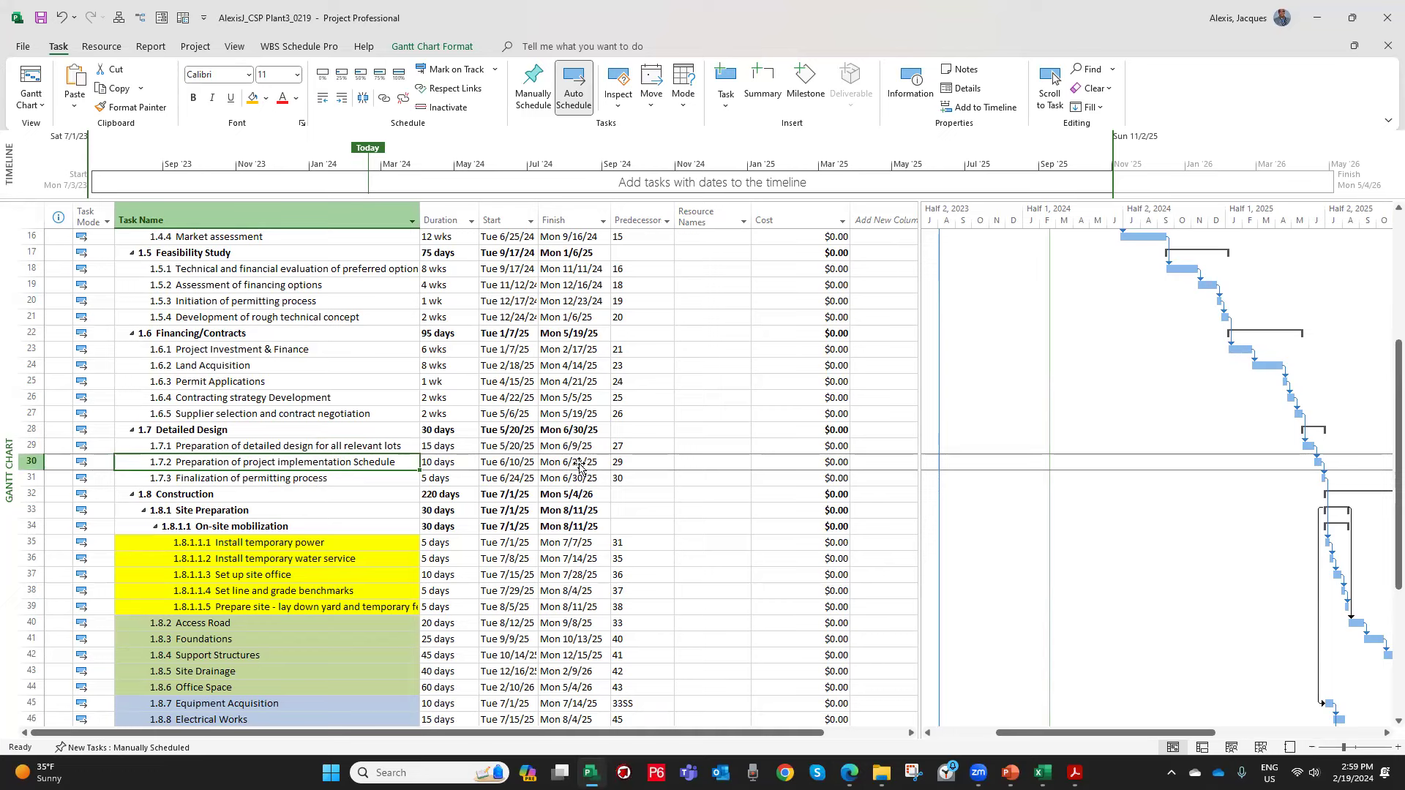
pyautogui.click(618, 463)
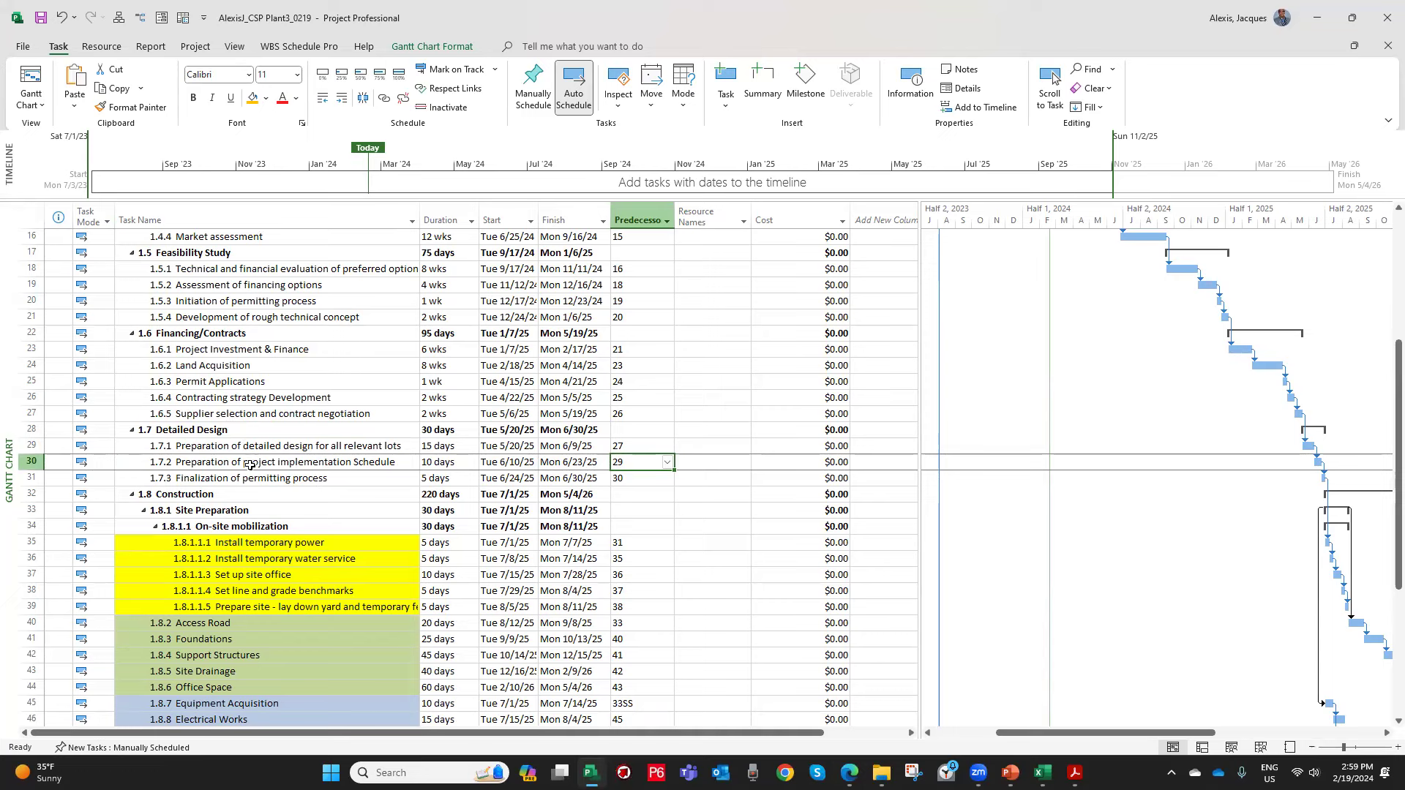
pyautogui.click(290, 480)
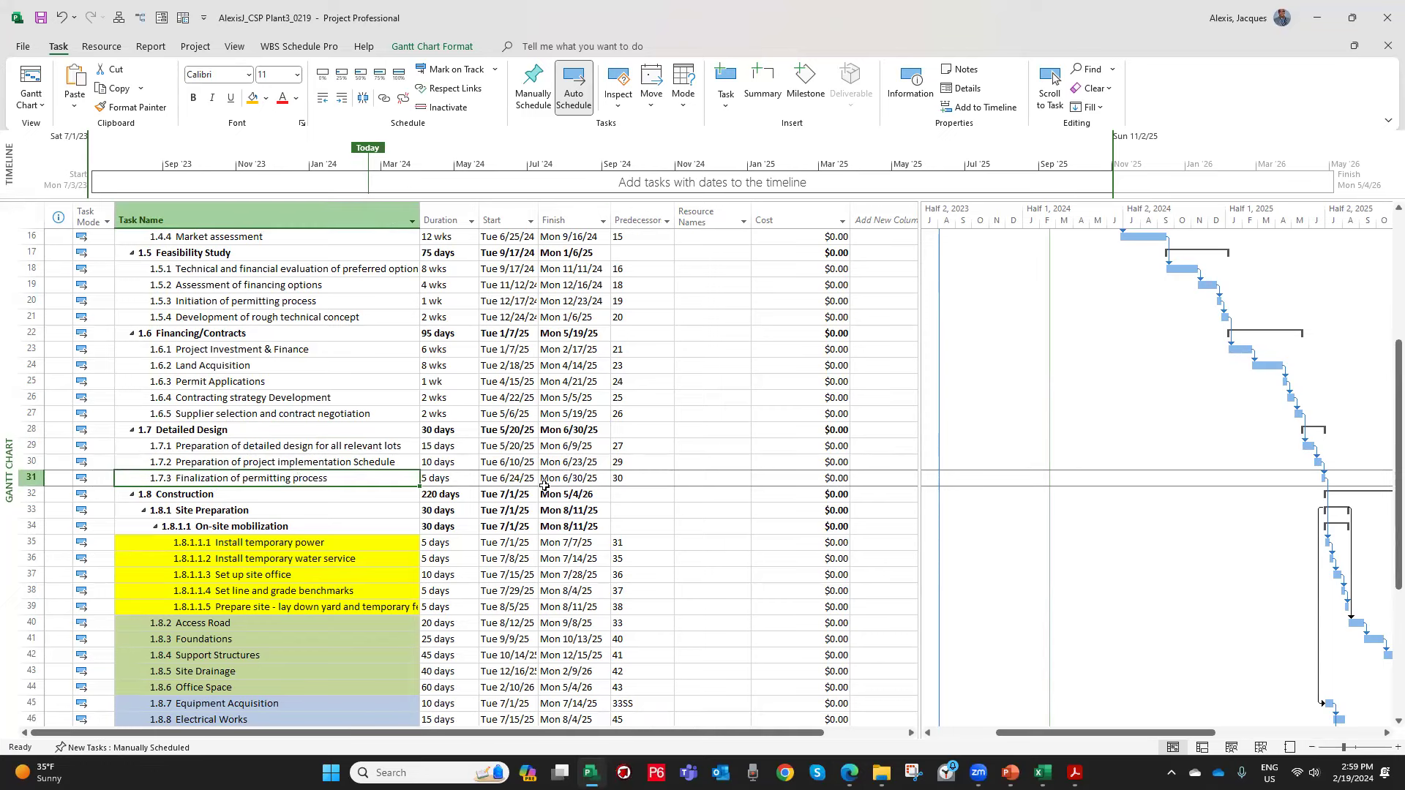
pyautogui.click(632, 478)
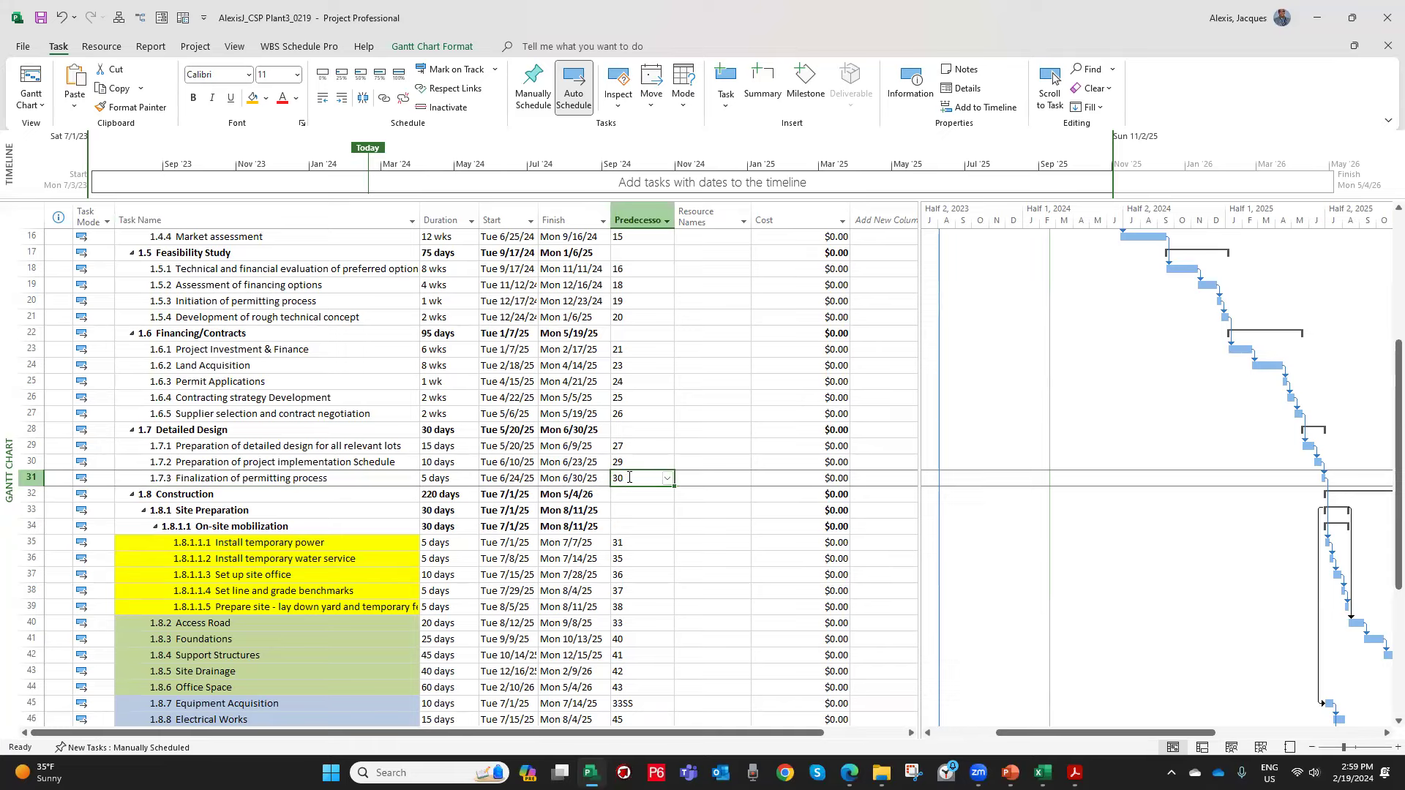
pyautogui.doubleClick(629, 478)
pyautogui.doubleClick(627, 483)
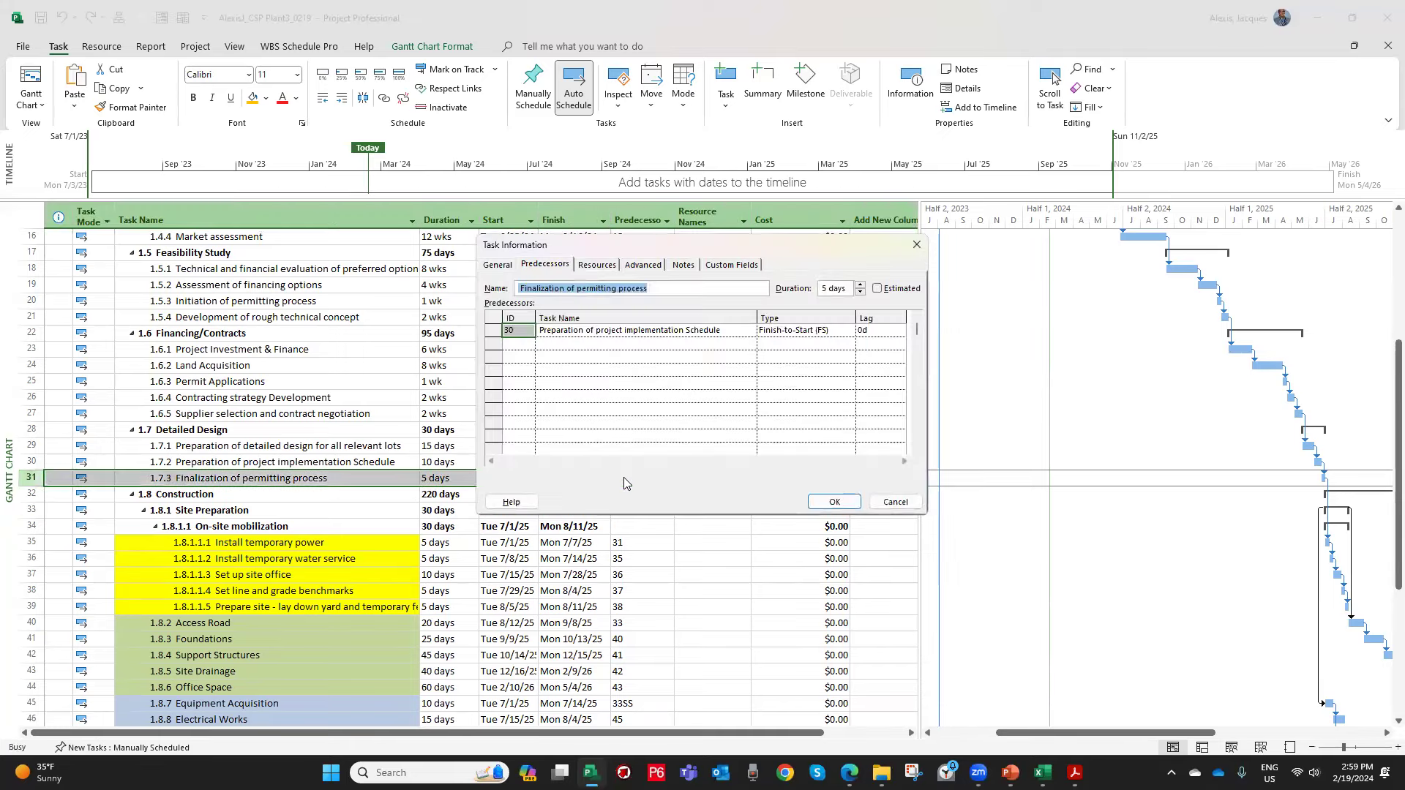
pyautogui.click(846, 331)
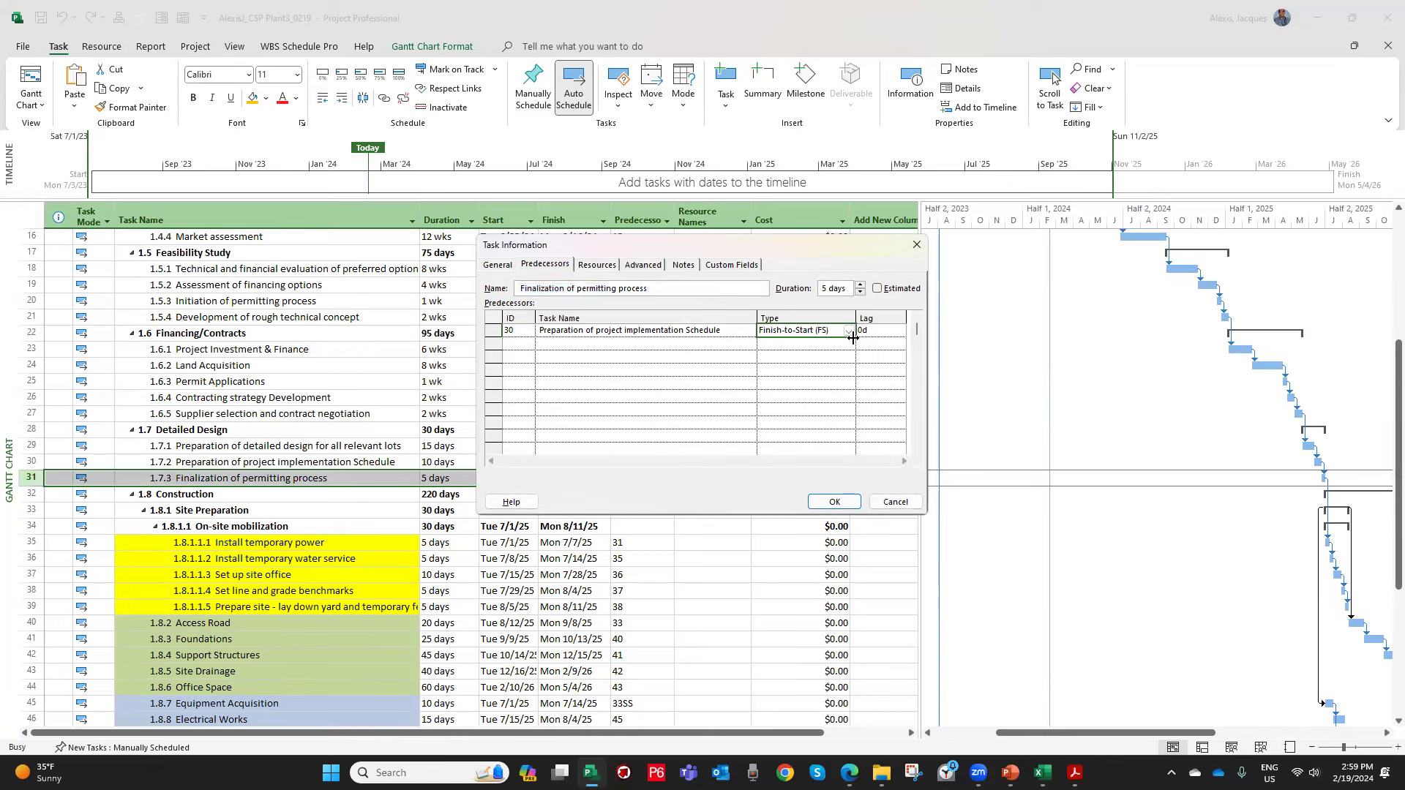
pyautogui.click(848, 332)
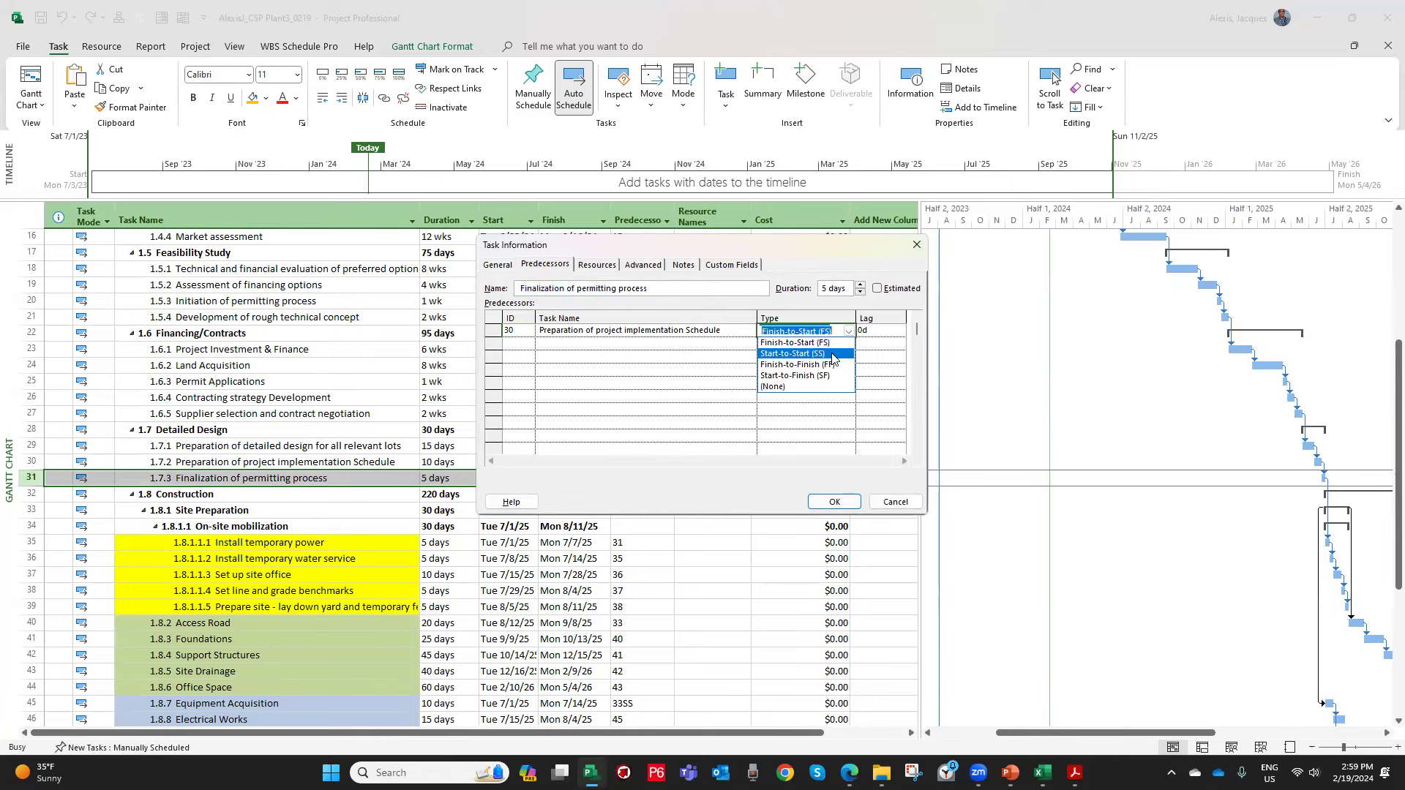
pyautogui.click(830, 354)
pyautogui.click(831, 499)
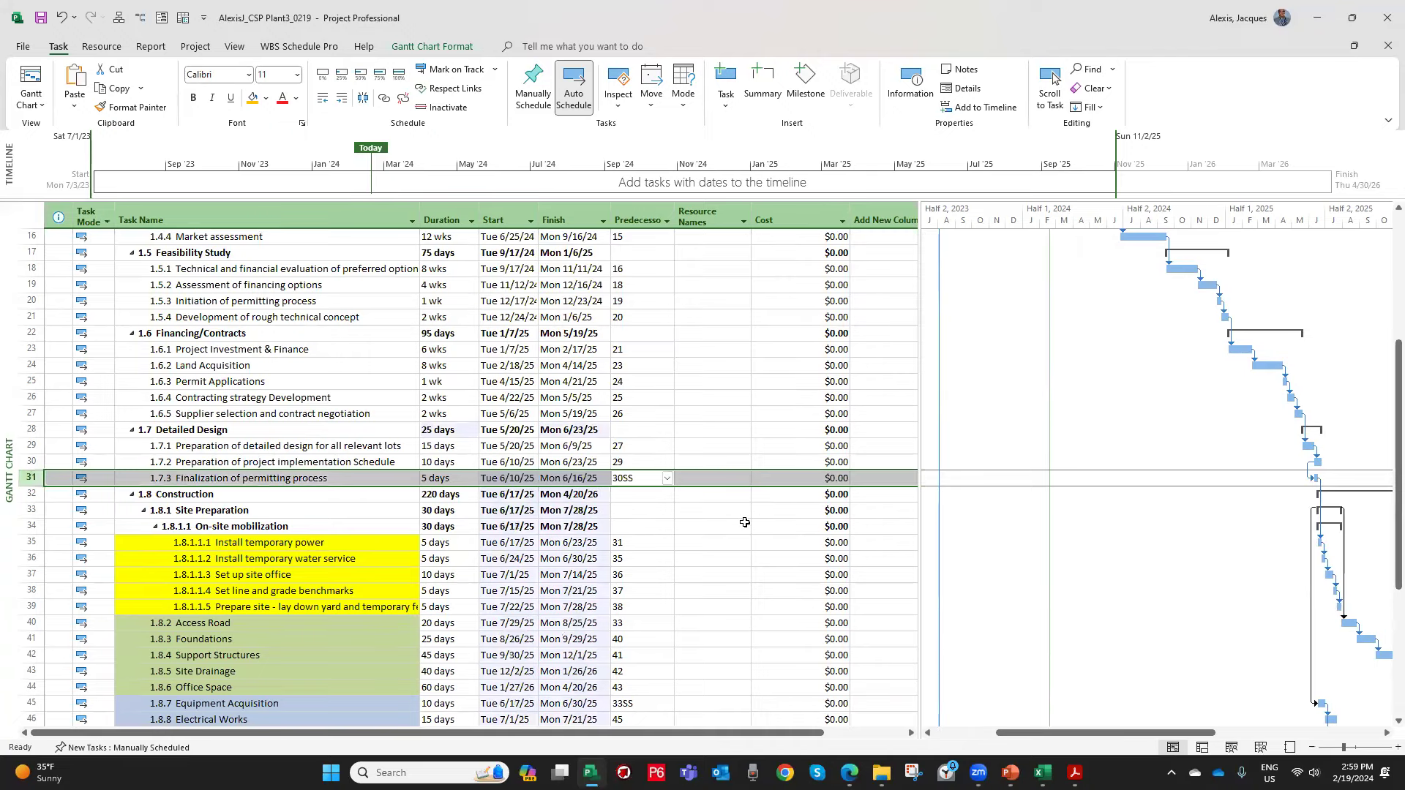
# Set the predecessor link of task 1.7.3, Finalization of permitting process, back to Finish-to-Start (FS).
pyautogui.click(305, 462)
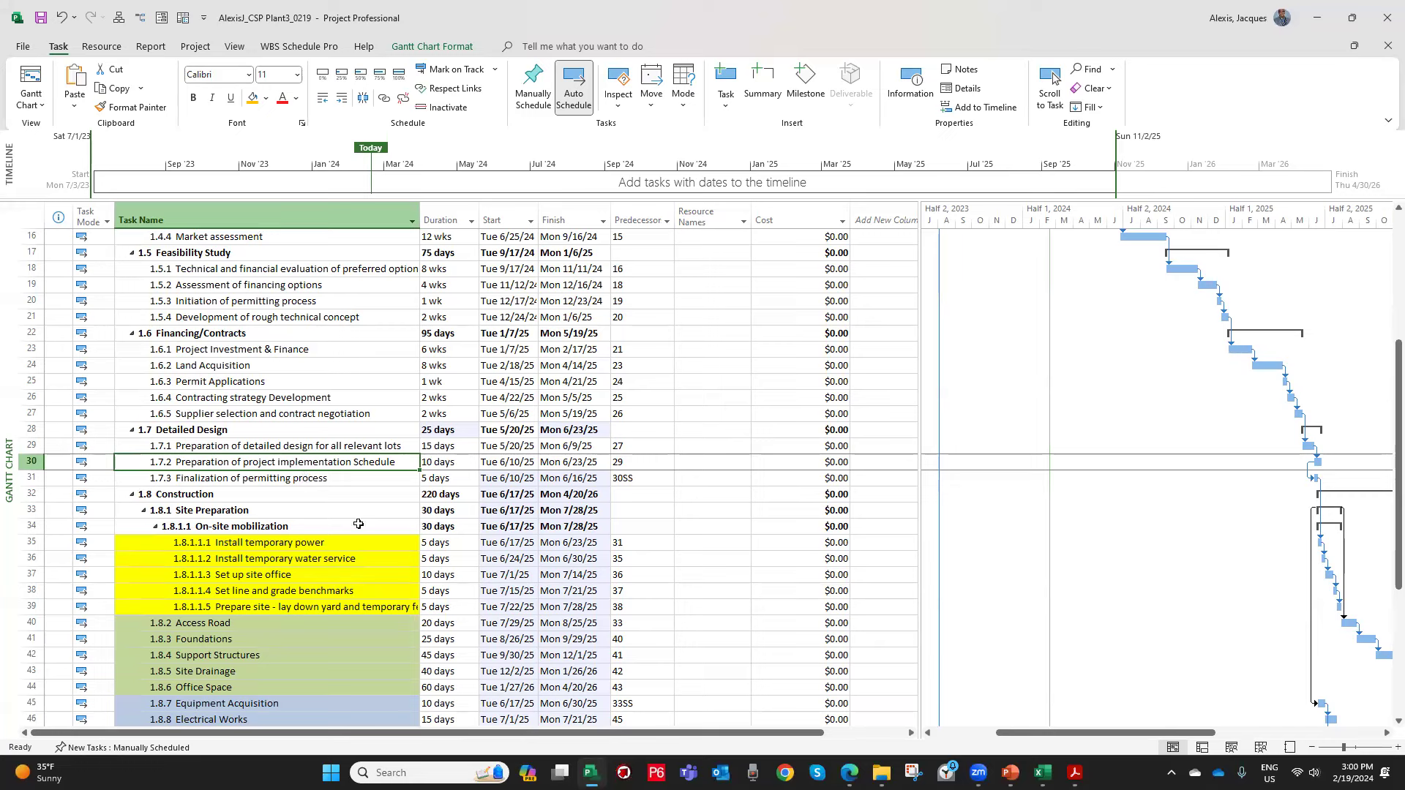
pyautogui.click(360, 476)
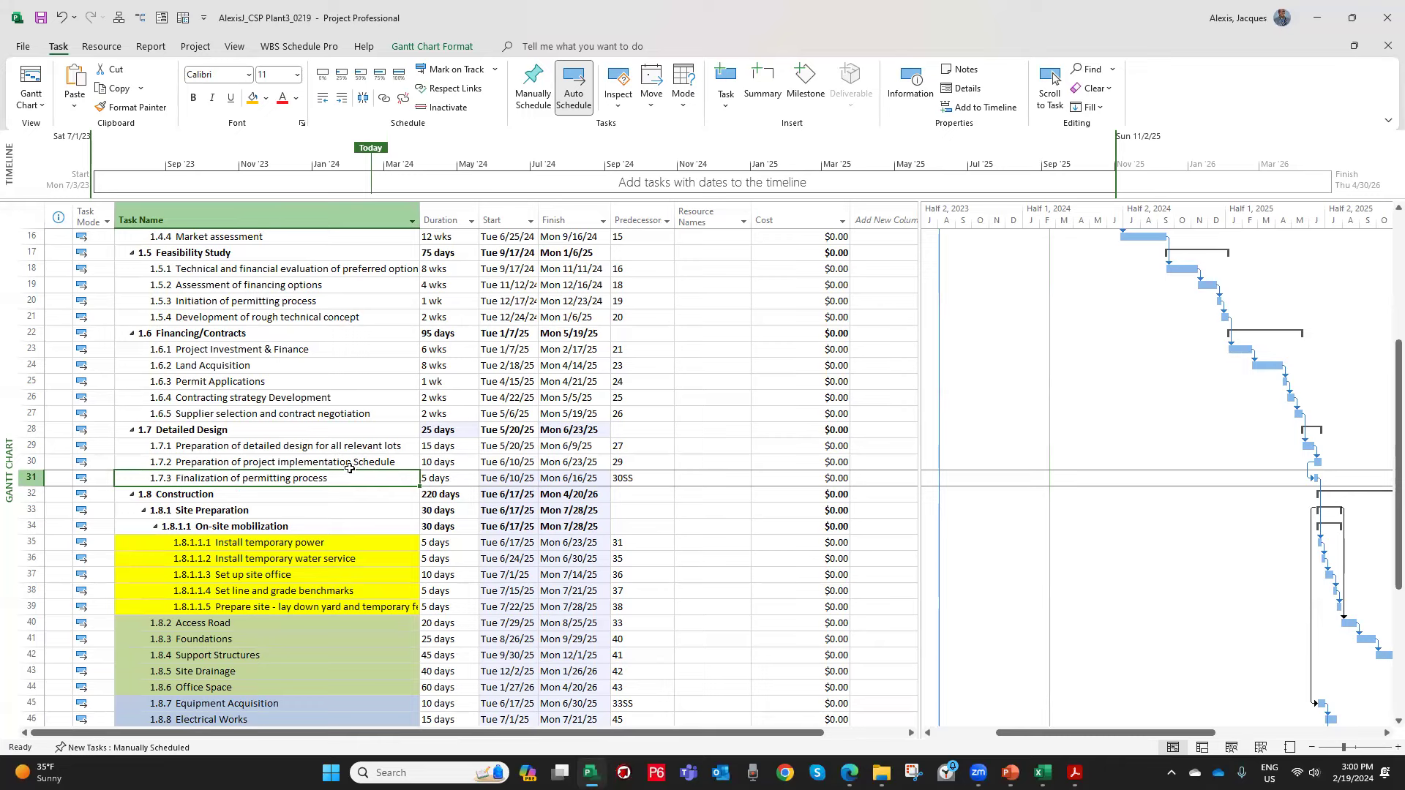
pyautogui.click(350, 463)
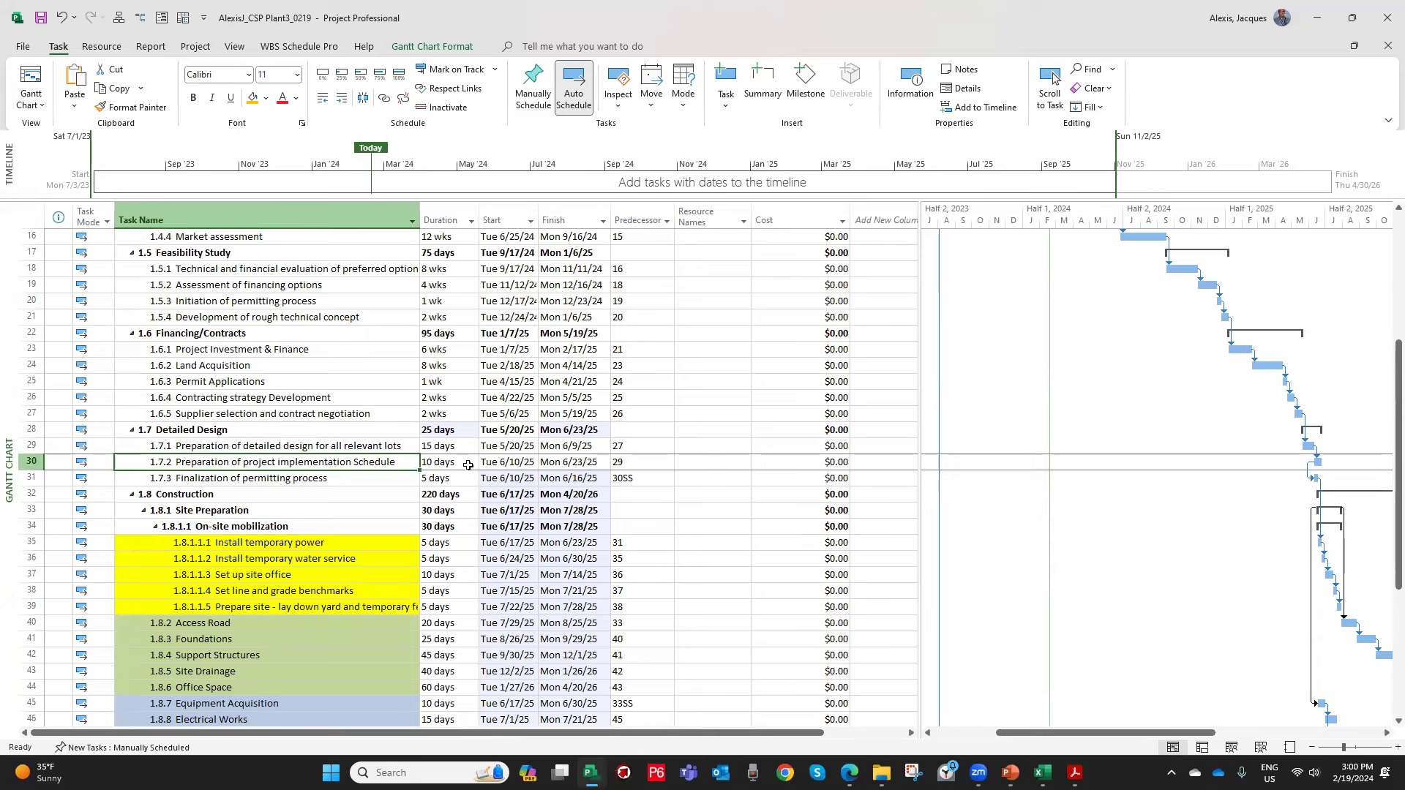
pyautogui.click(346, 480)
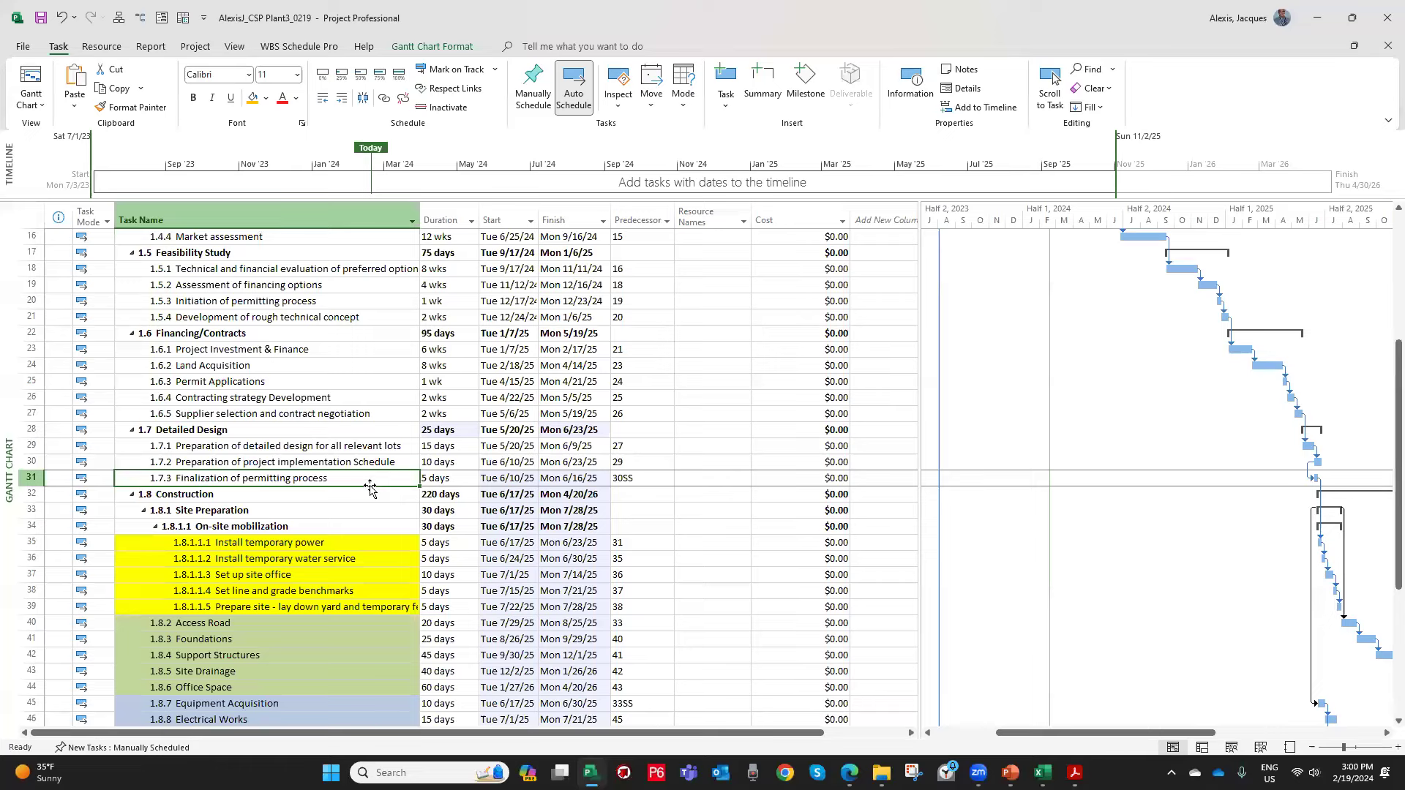
pyautogui.click(622, 478)
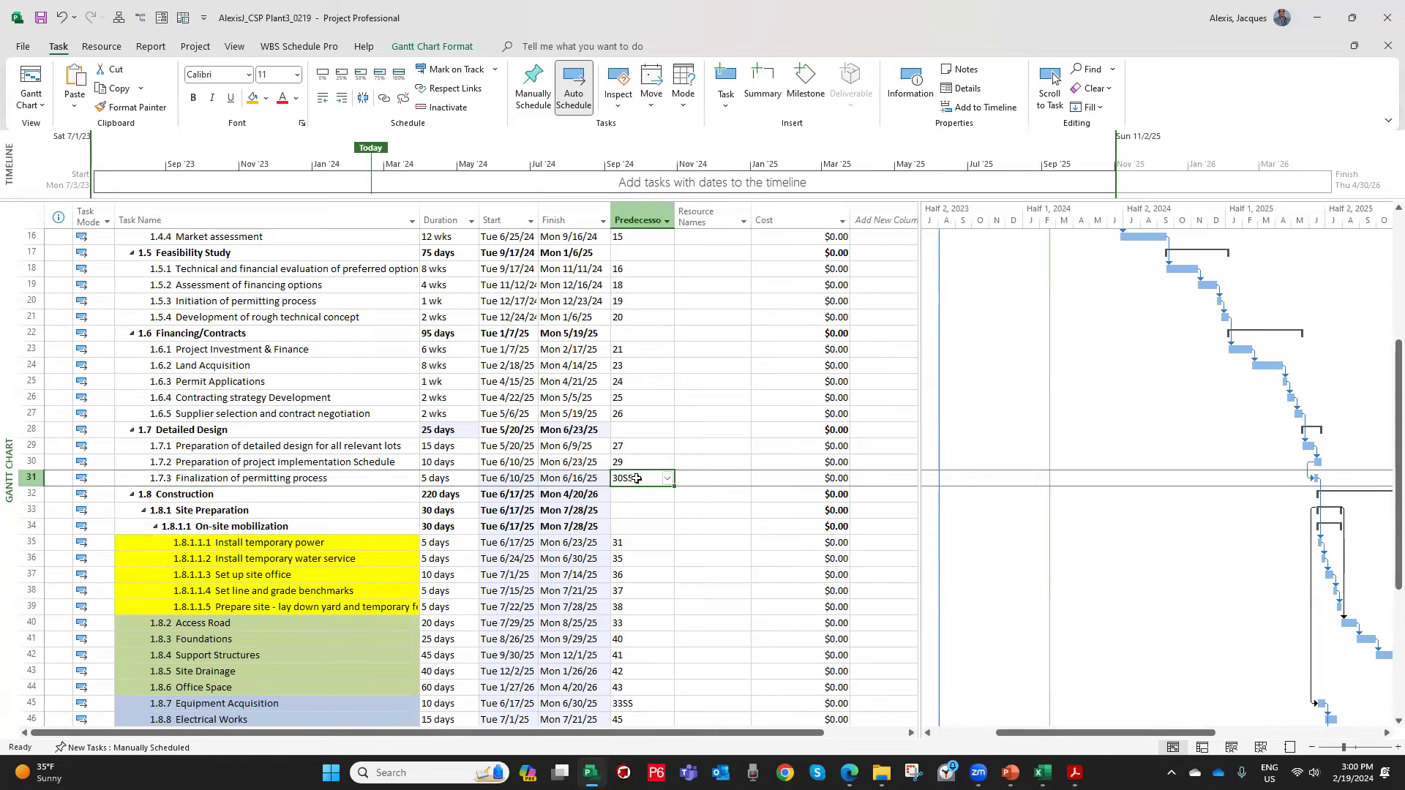
pyautogui.doubleClick(636, 478)
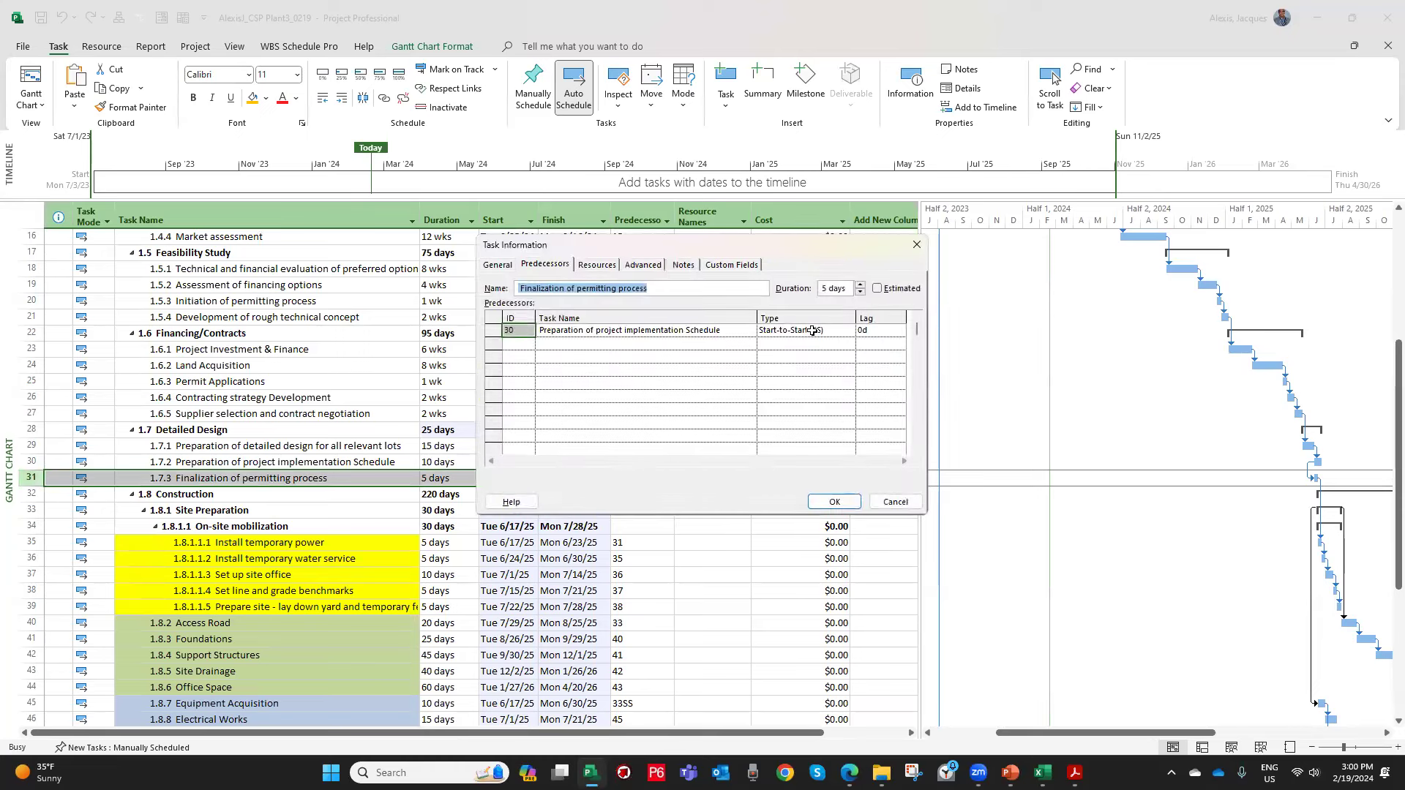
pyautogui.click(812, 330)
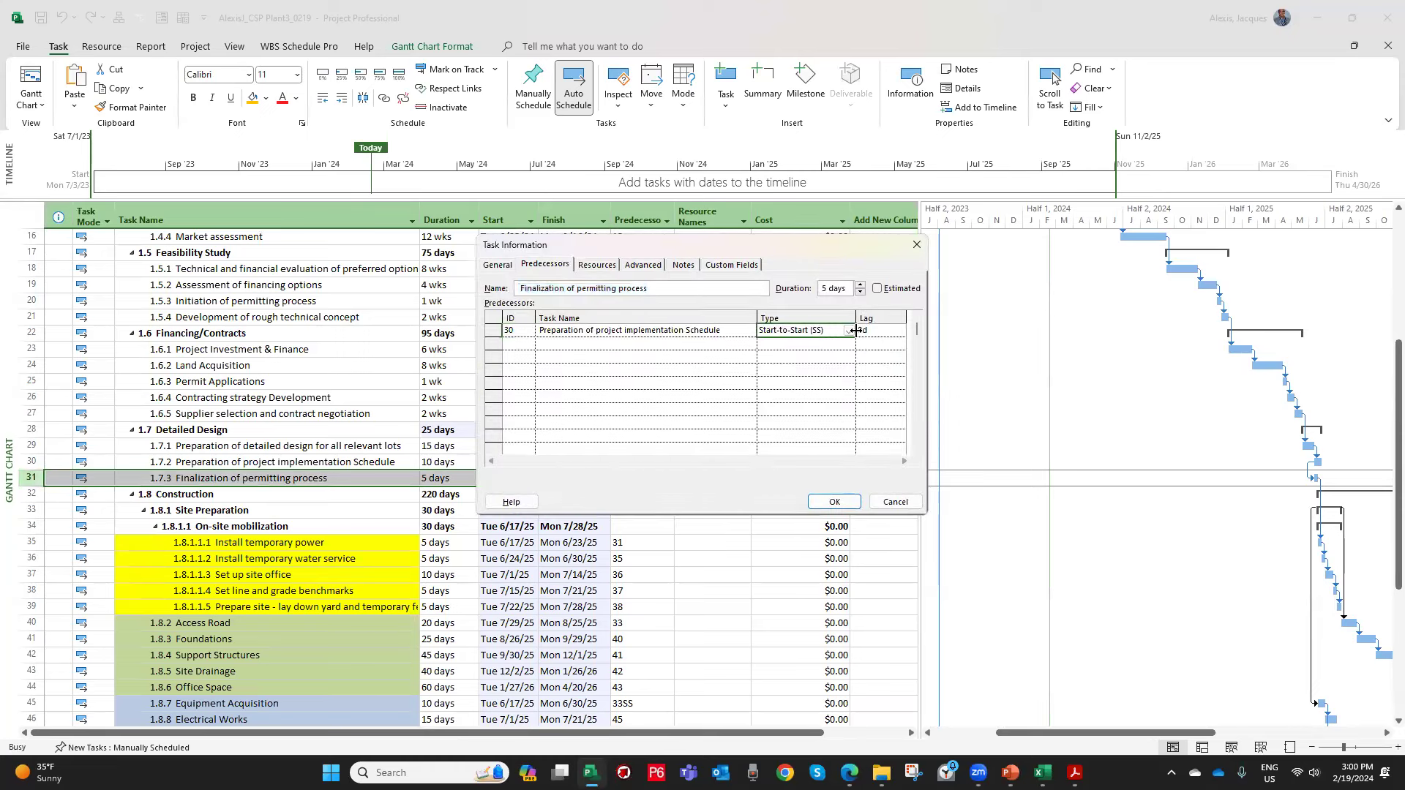
pyautogui.click(849, 330)
pyautogui.click(820, 349)
pyautogui.click(834, 502)
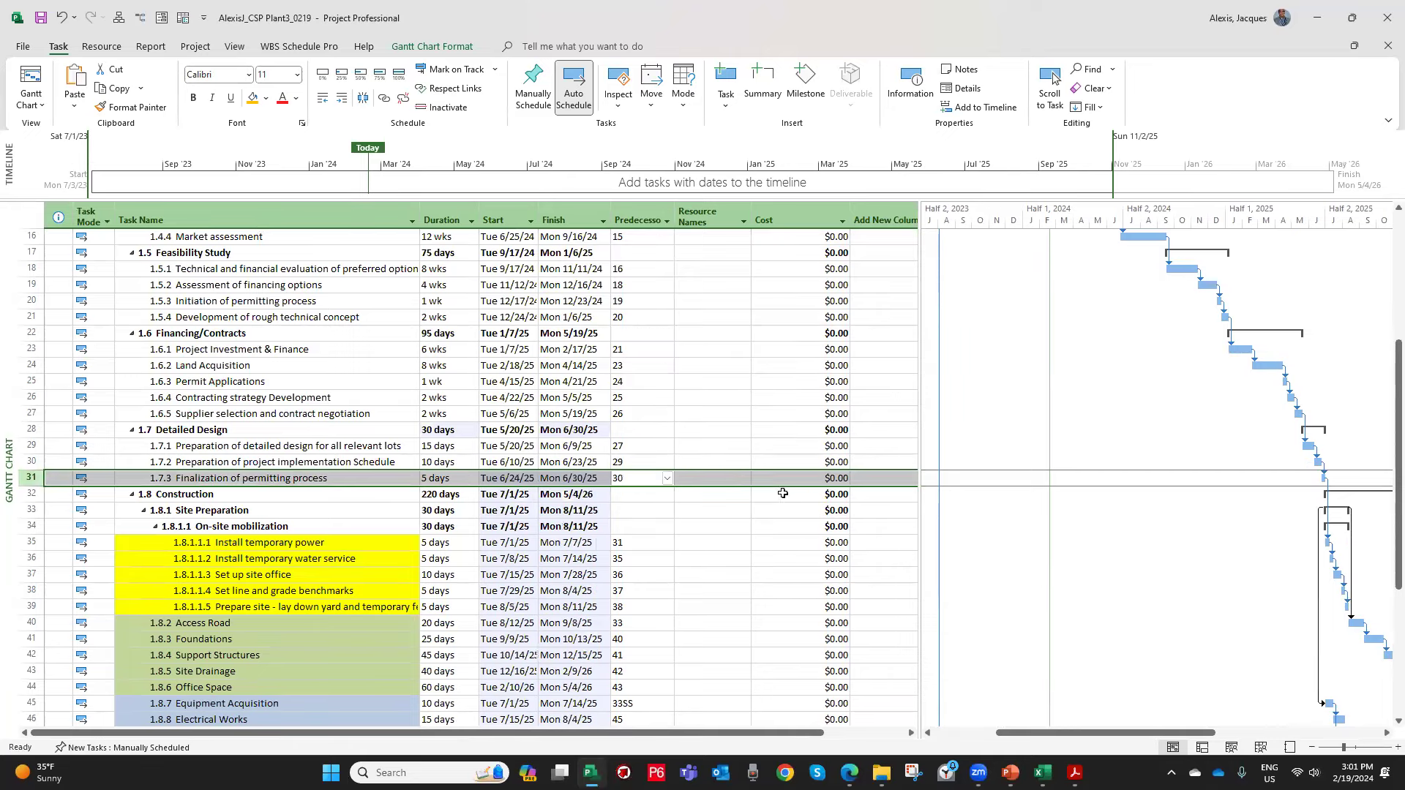
# Set the lag of the task 30 predecessor to -5 days for task 1.7.3, Finalization of permitting process, keeping the Finish-to-Start link.
pyautogui.click(333, 462)
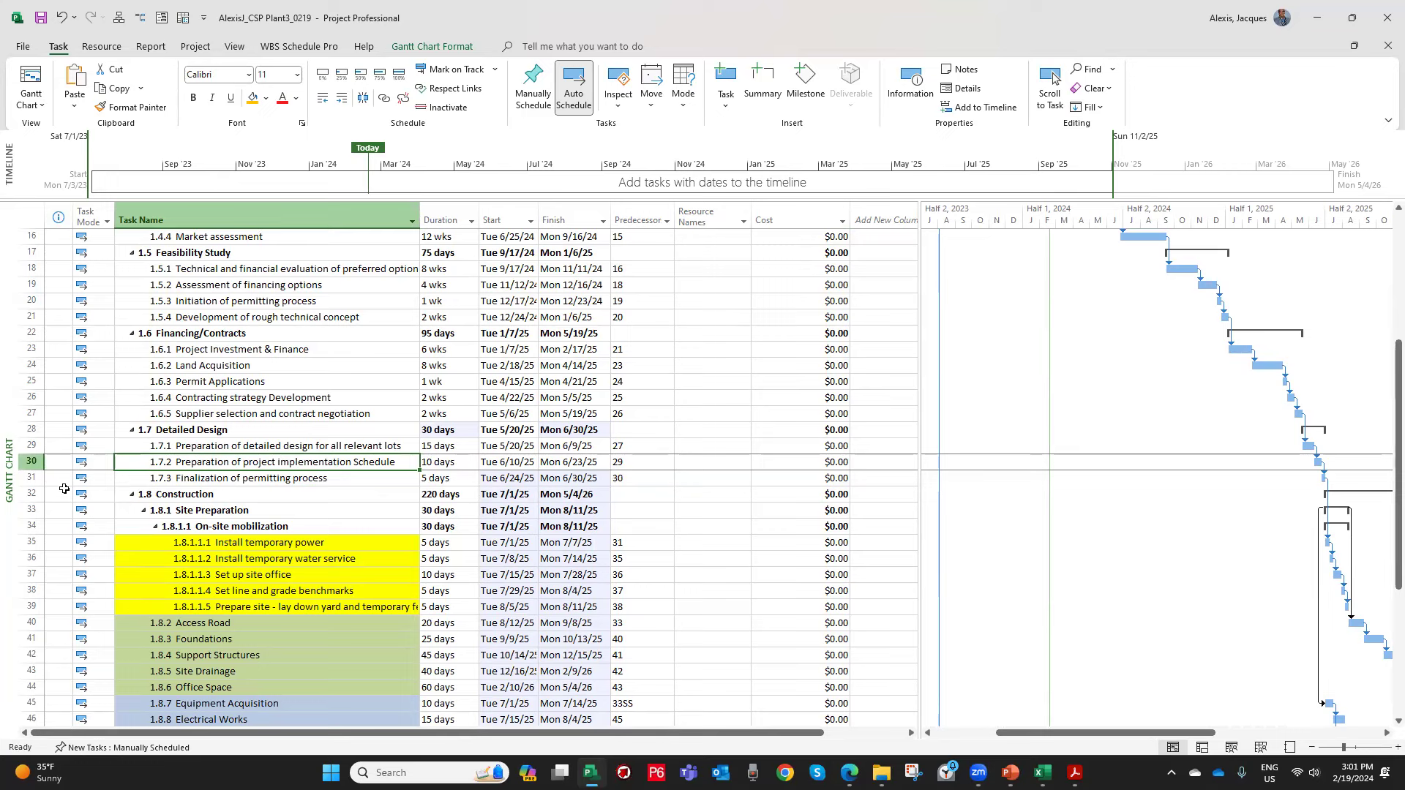
pyautogui.click(310, 480)
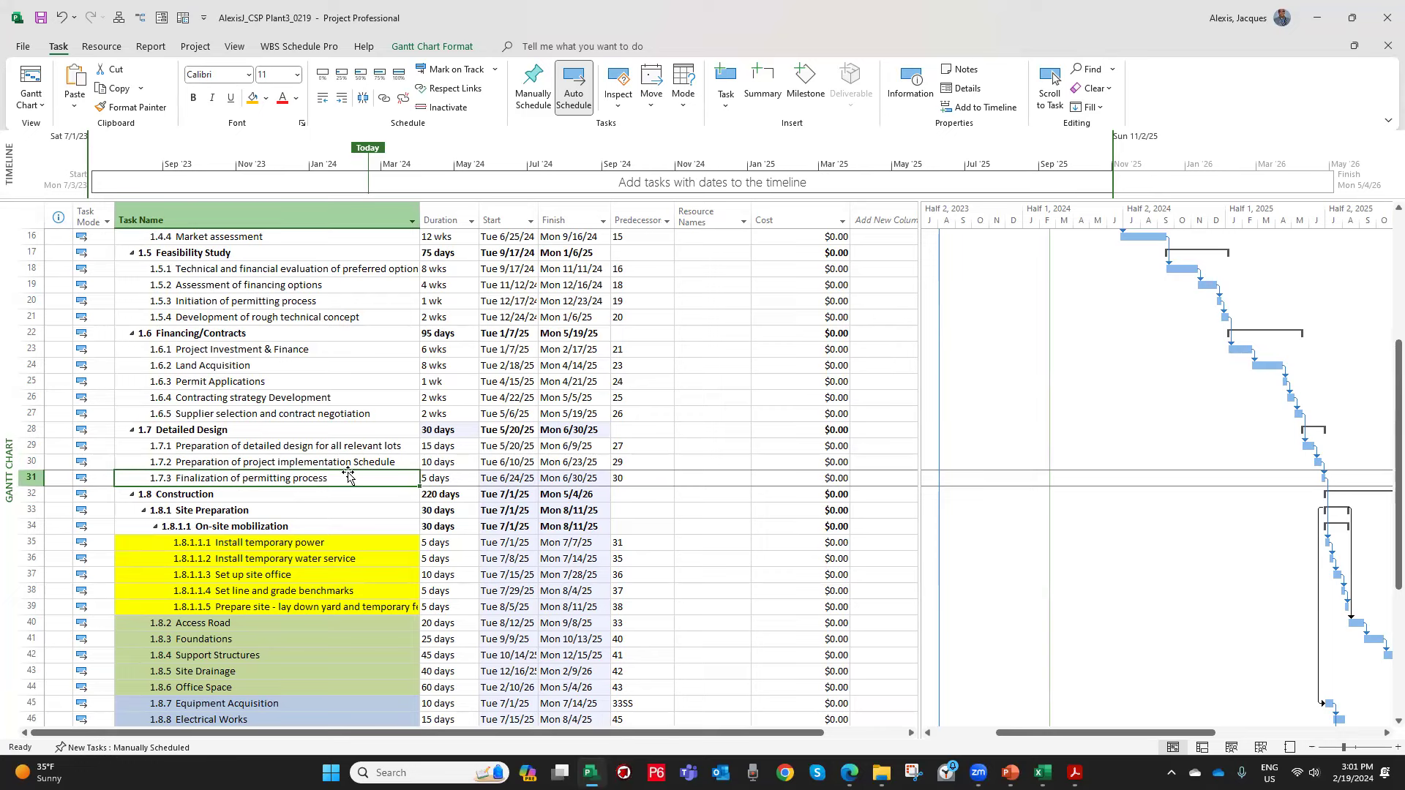
pyautogui.click(292, 466)
pyautogui.click(291, 477)
pyautogui.doubleClick(323, 480)
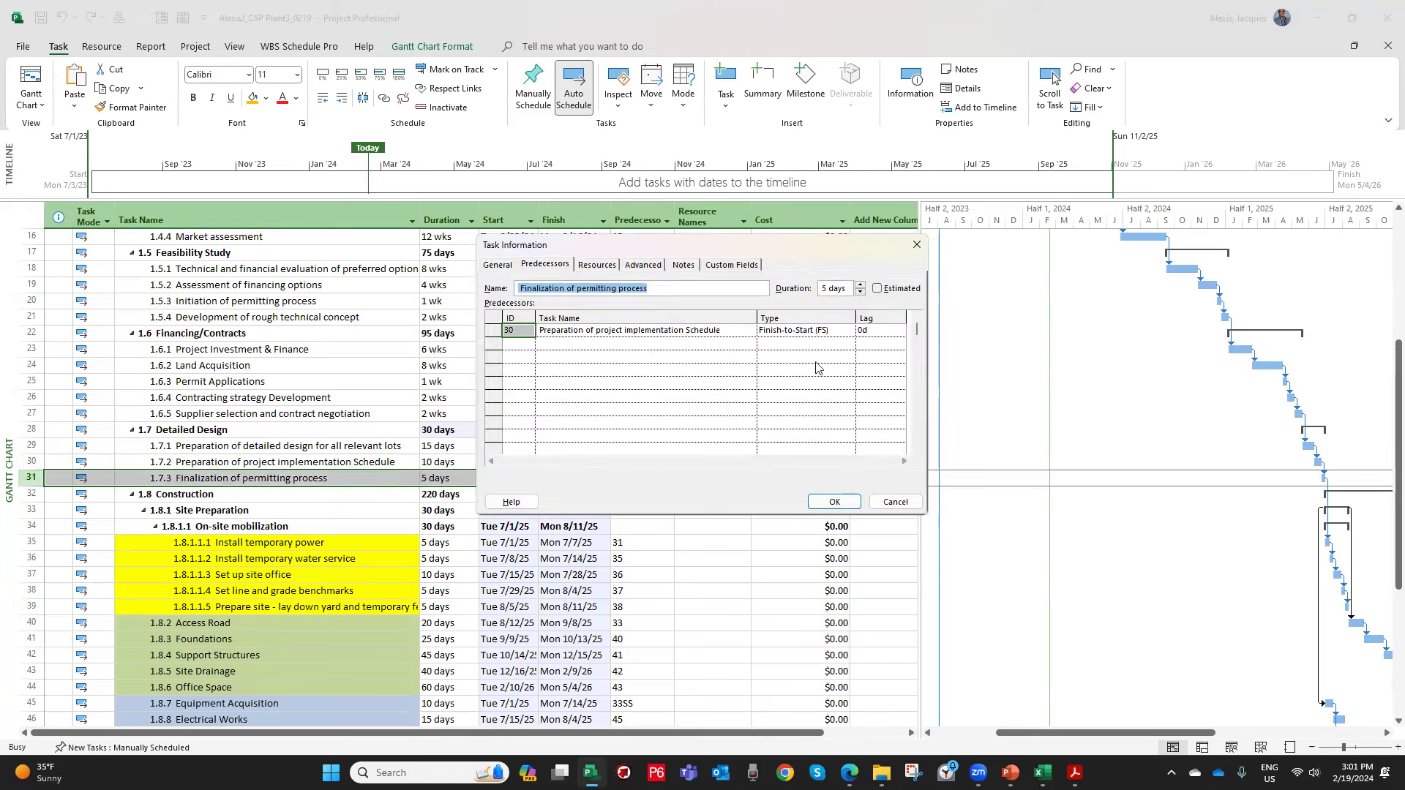
pyautogui.click(825, 330)
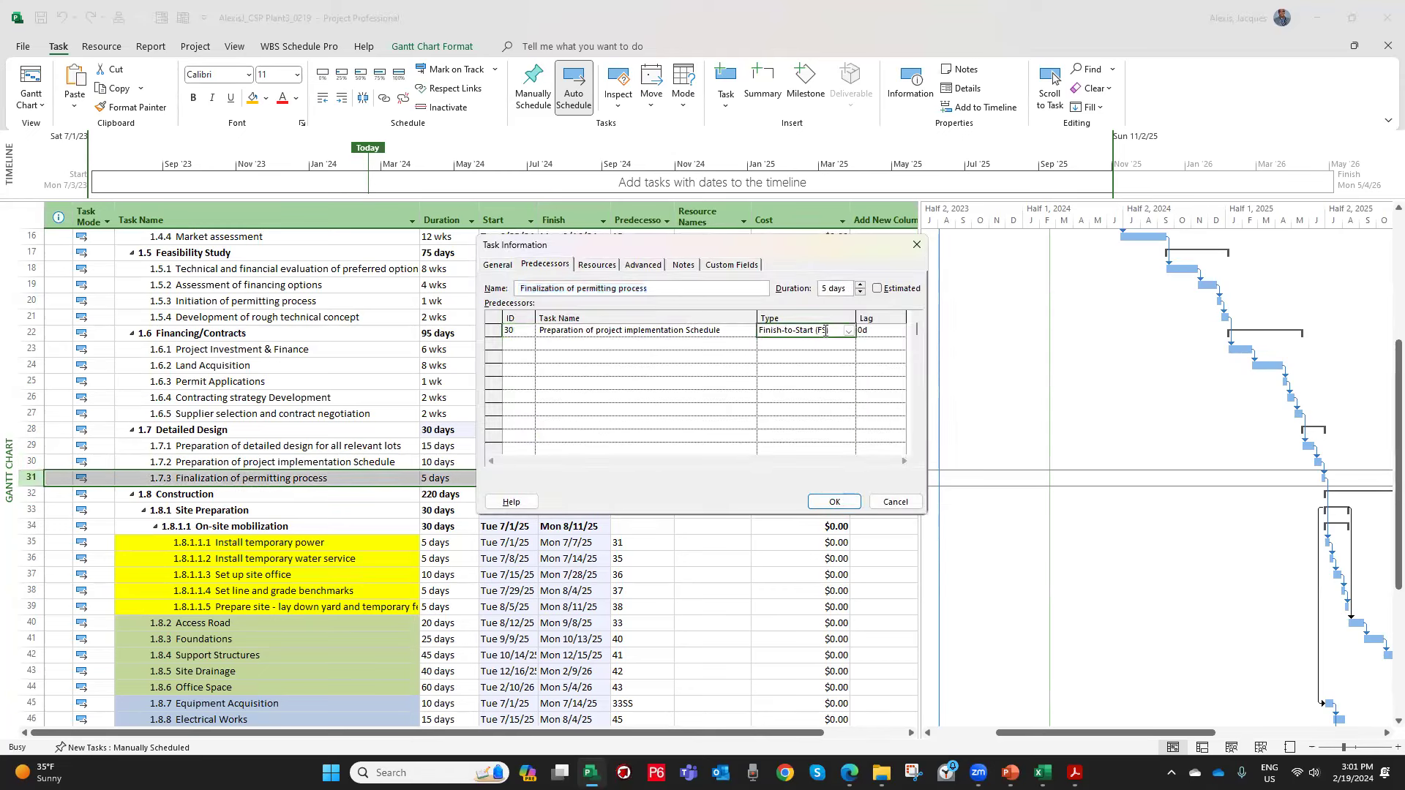
pyautogui.click(882, 330)
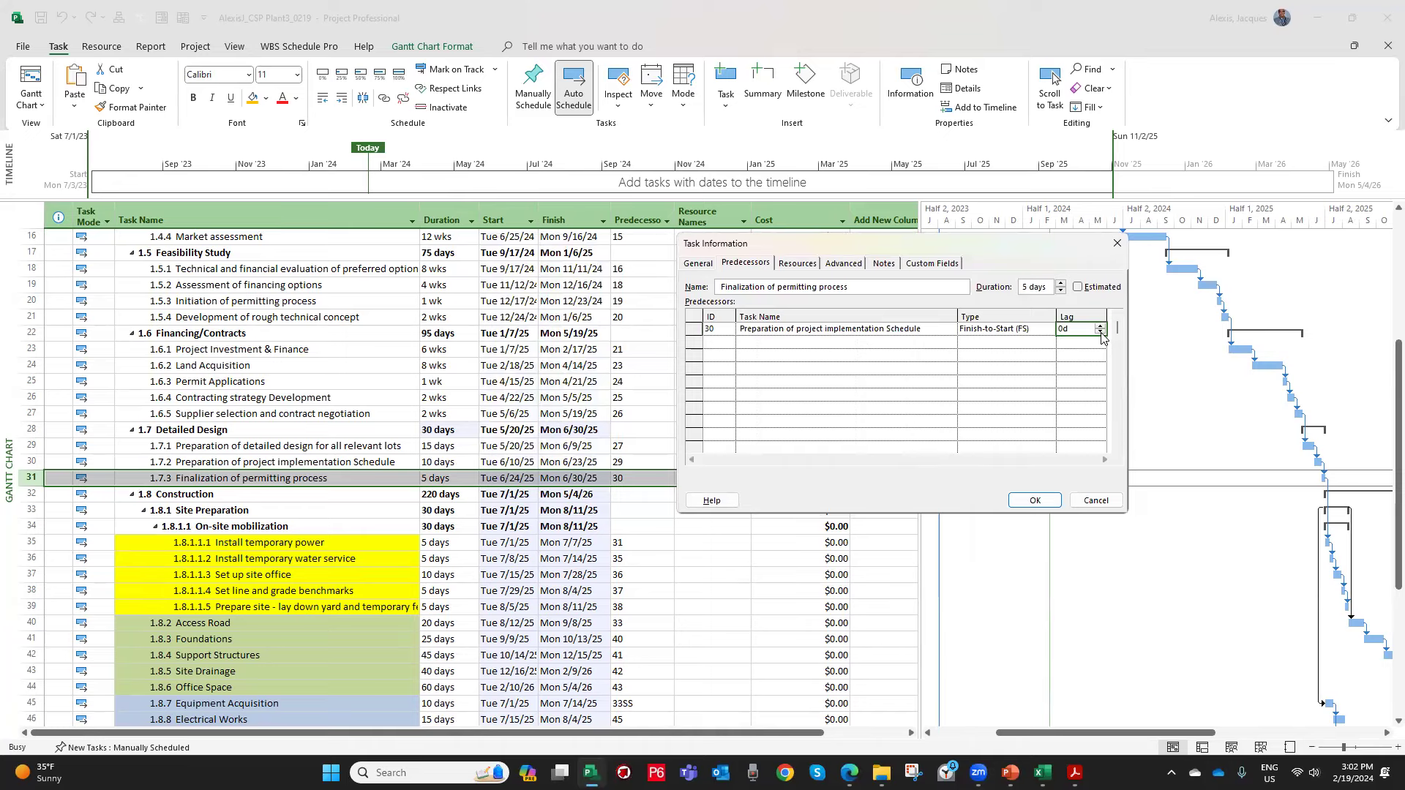
pyautogui.click(1100, 332)
pyautogui.click(1100, 332)
pyautogui.click(1049, 500)
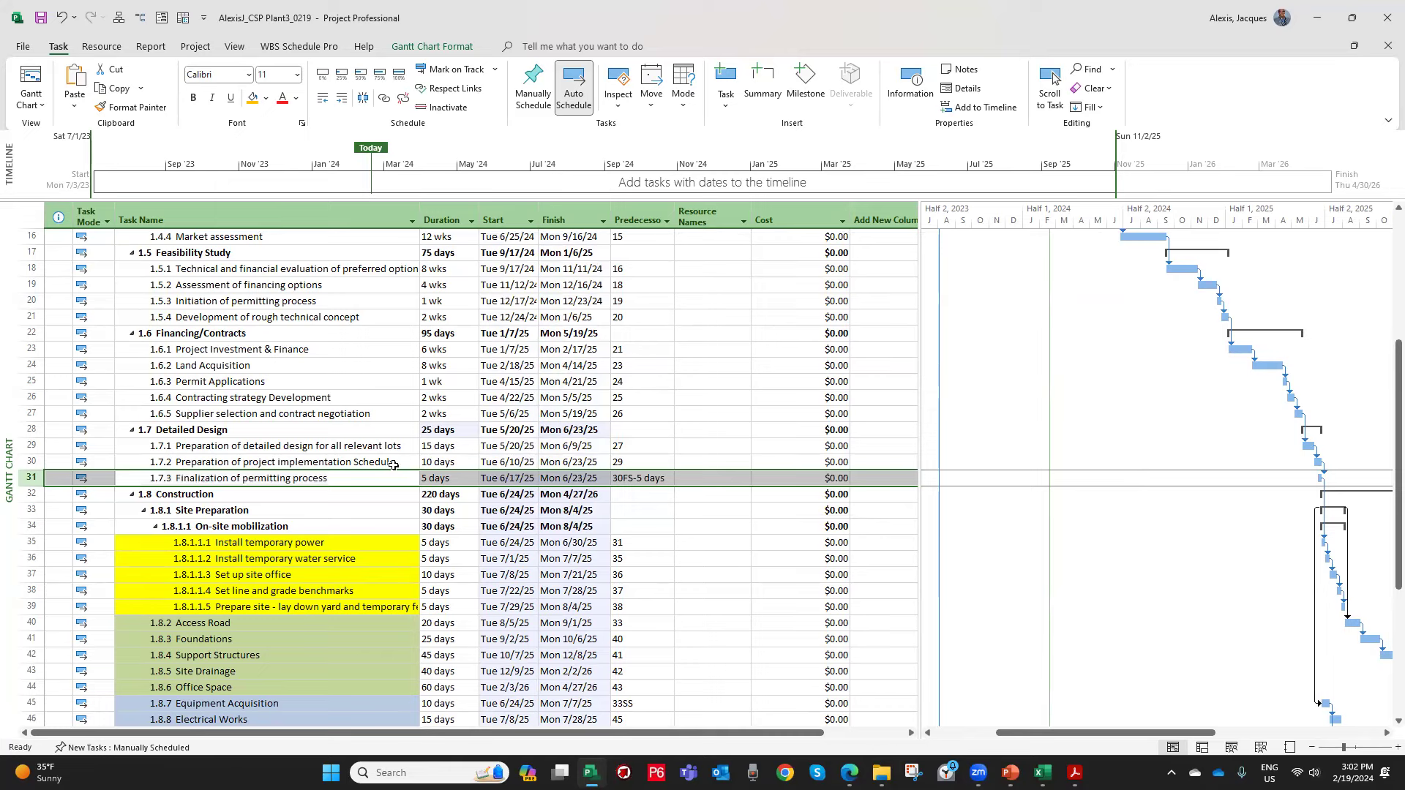
# Compare the dates of tasks 1.7.2 and 1.7.3, and examine the whole schedule from Project Initiation through Project Complete.
pyautogui.click(364, 461)
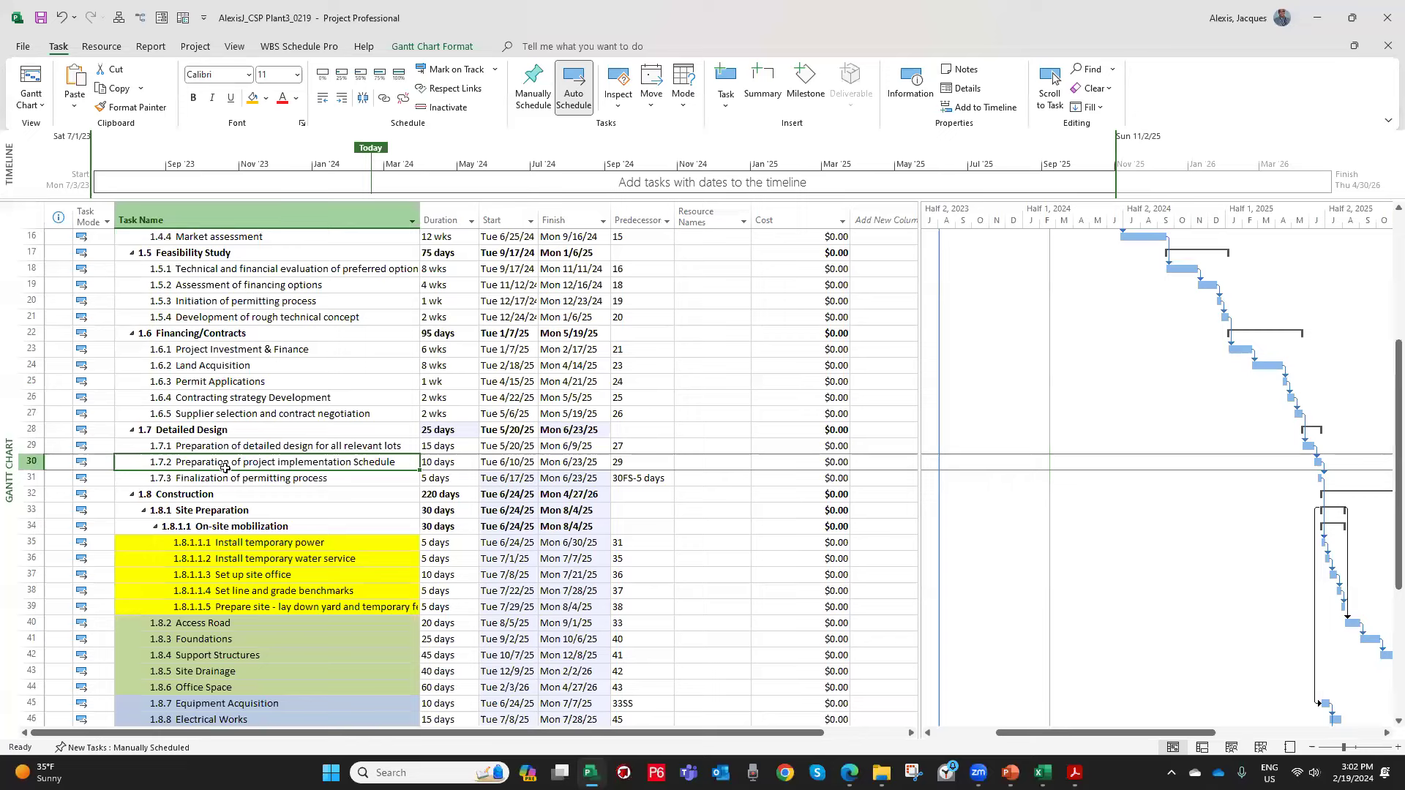
pyautogui.click(183, 480)
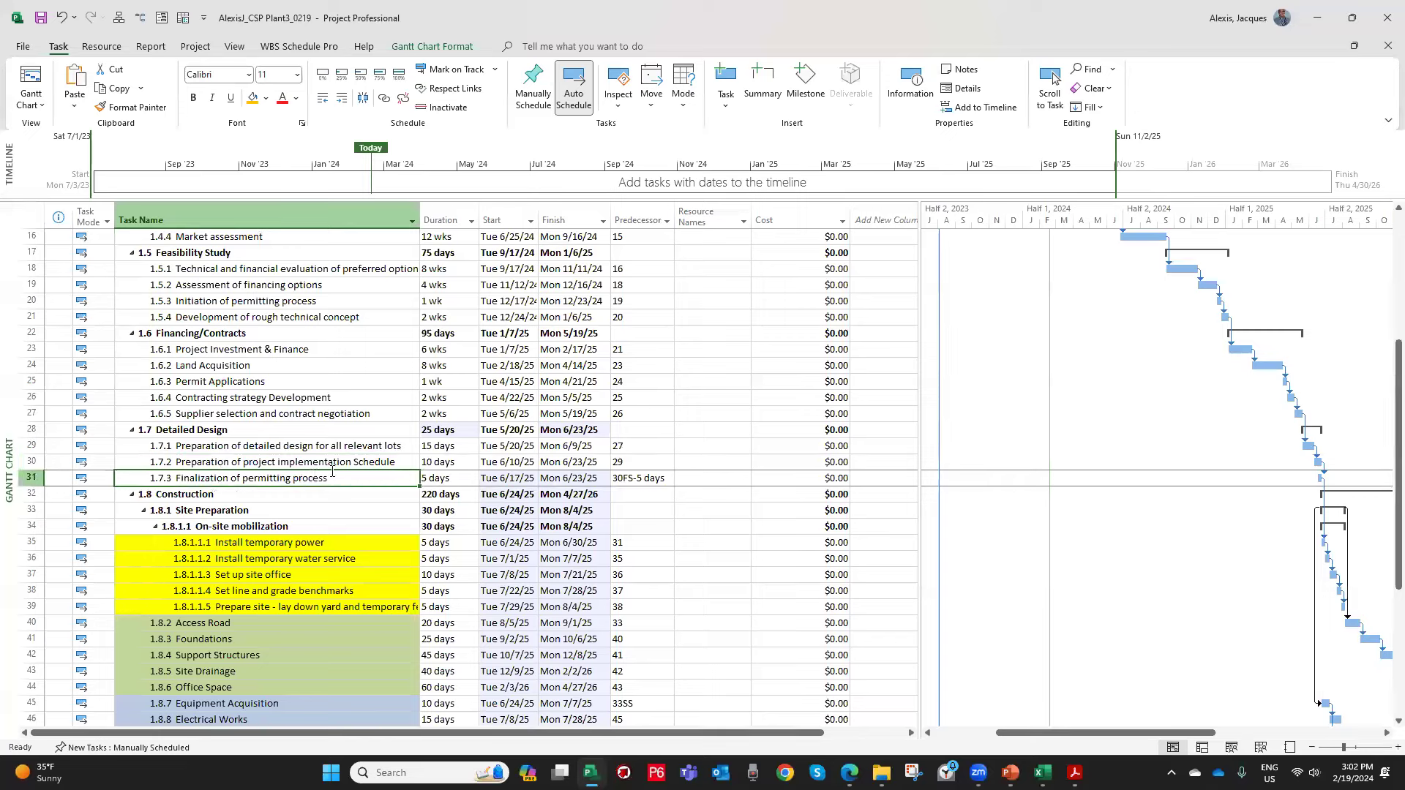
pyautogui.click(351, 462)
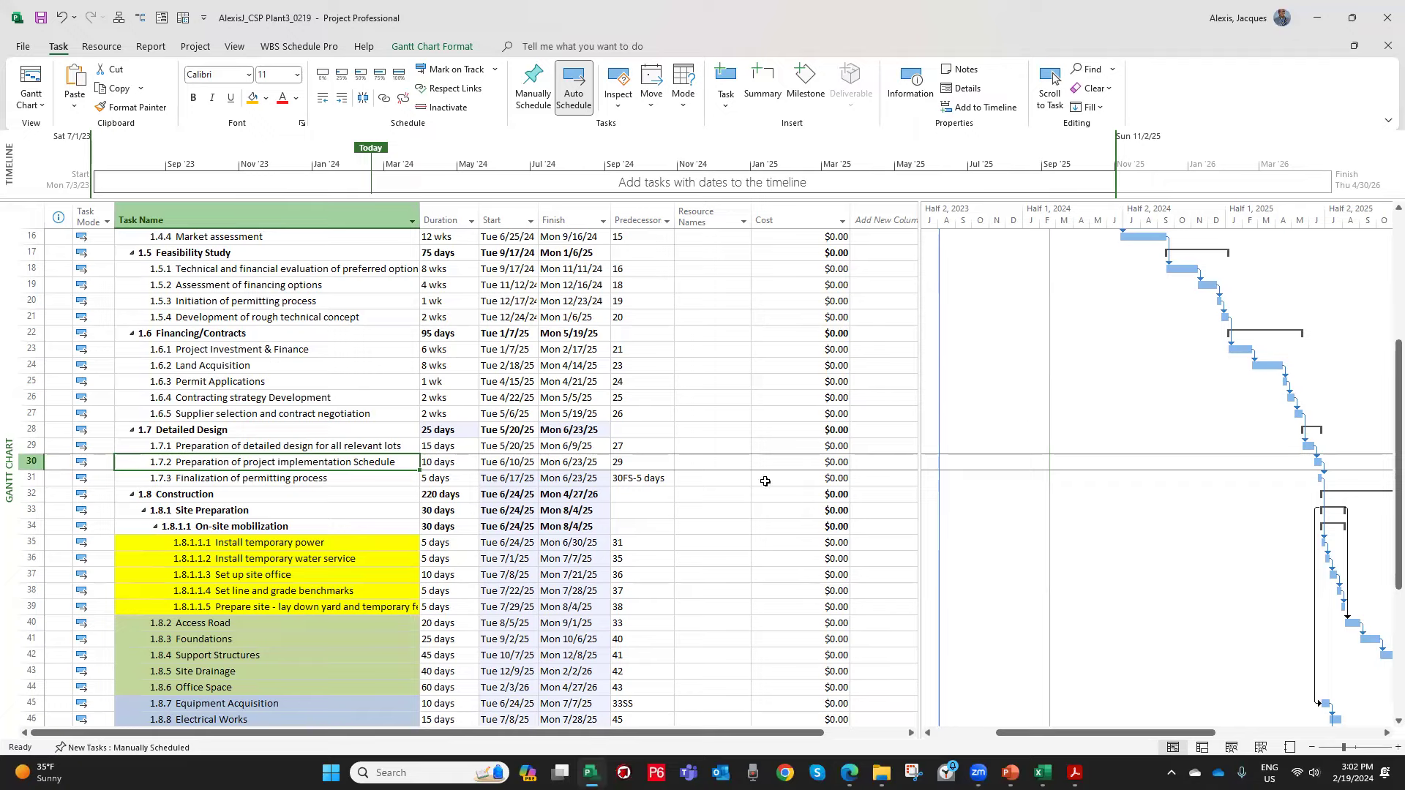
pyautogui.scroll(5, 671, 489)
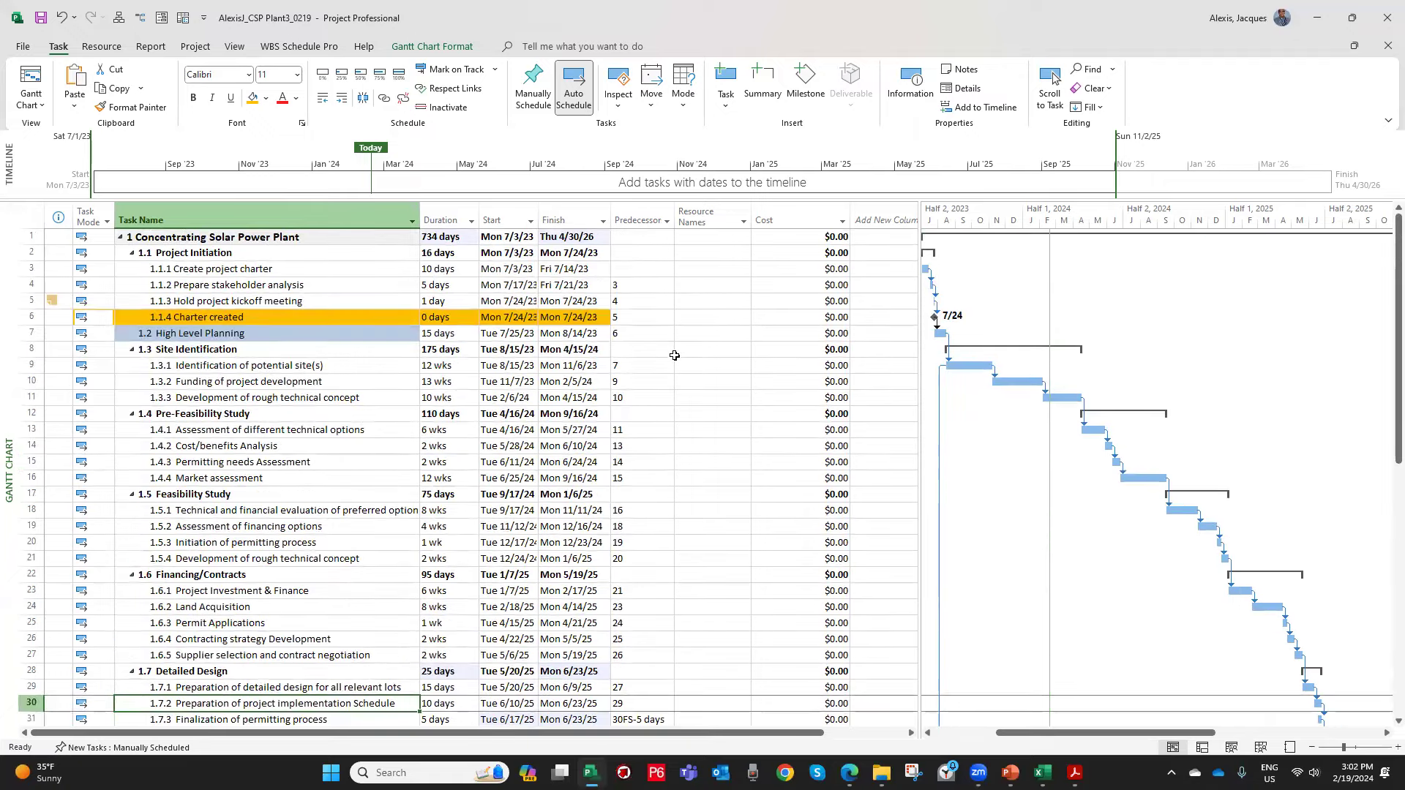
pyautogui.scroll(-4, 674, 355)
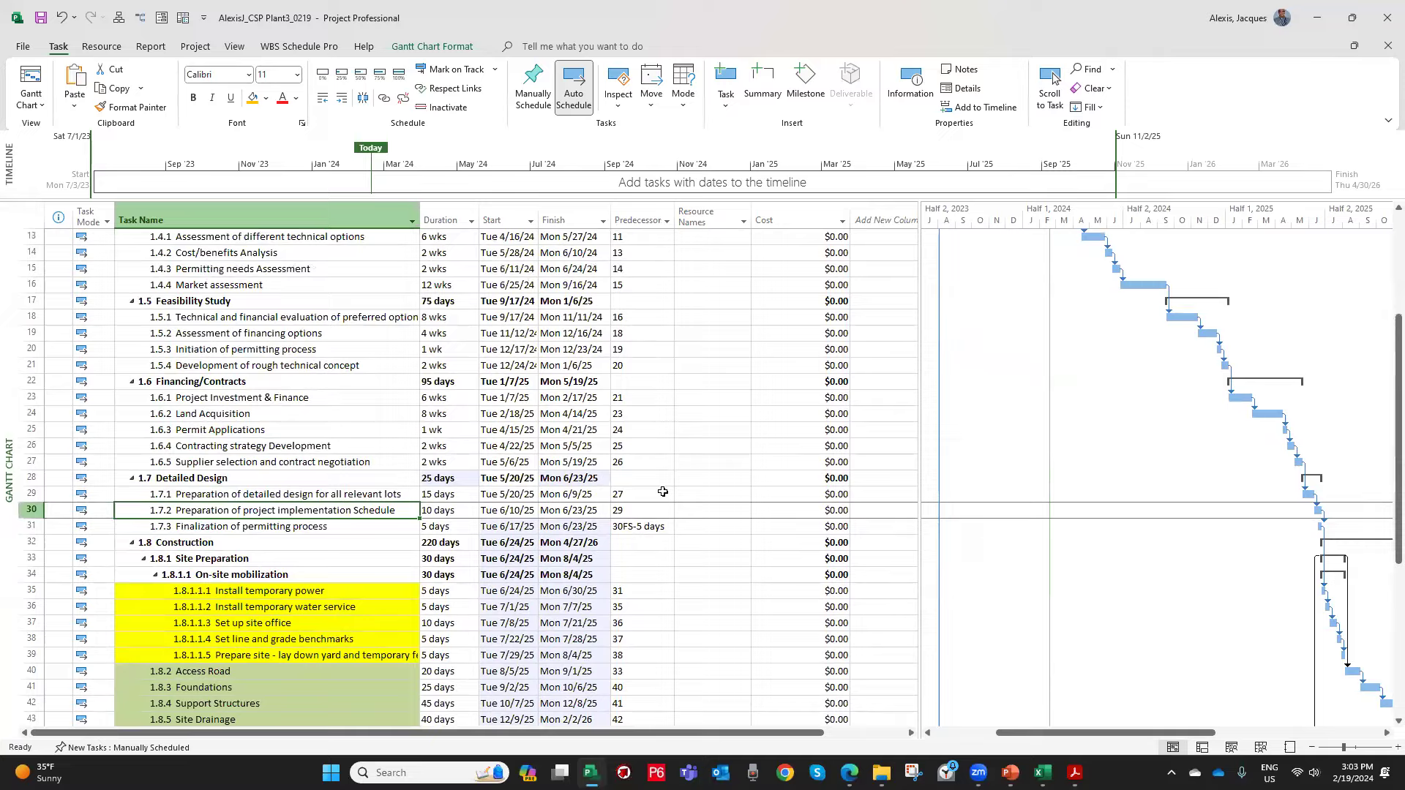
pyautogui.scroll(-2, 663, 491)
pyautogui.scroll(6, 664, 492)
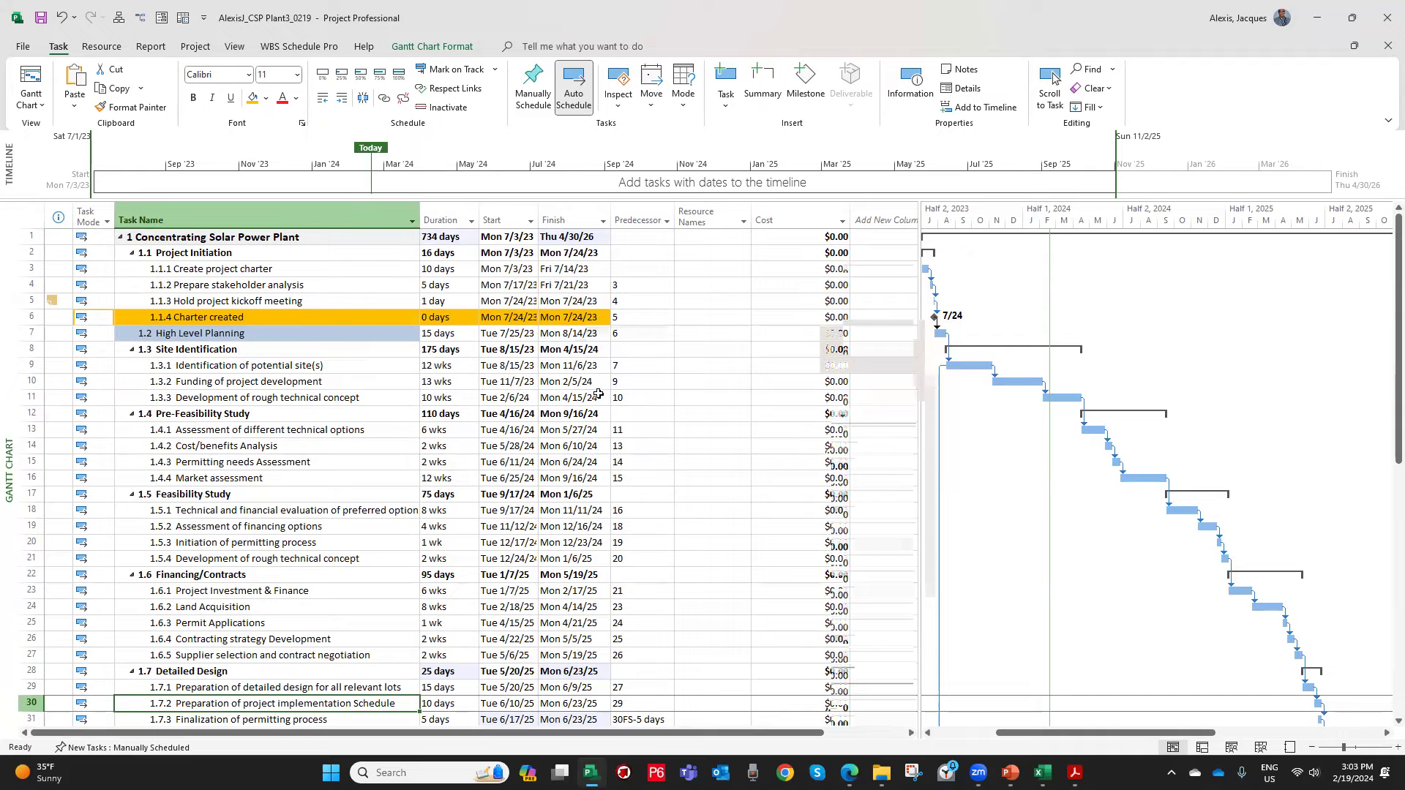
pyautogui.scroll(-6, 598, 394)
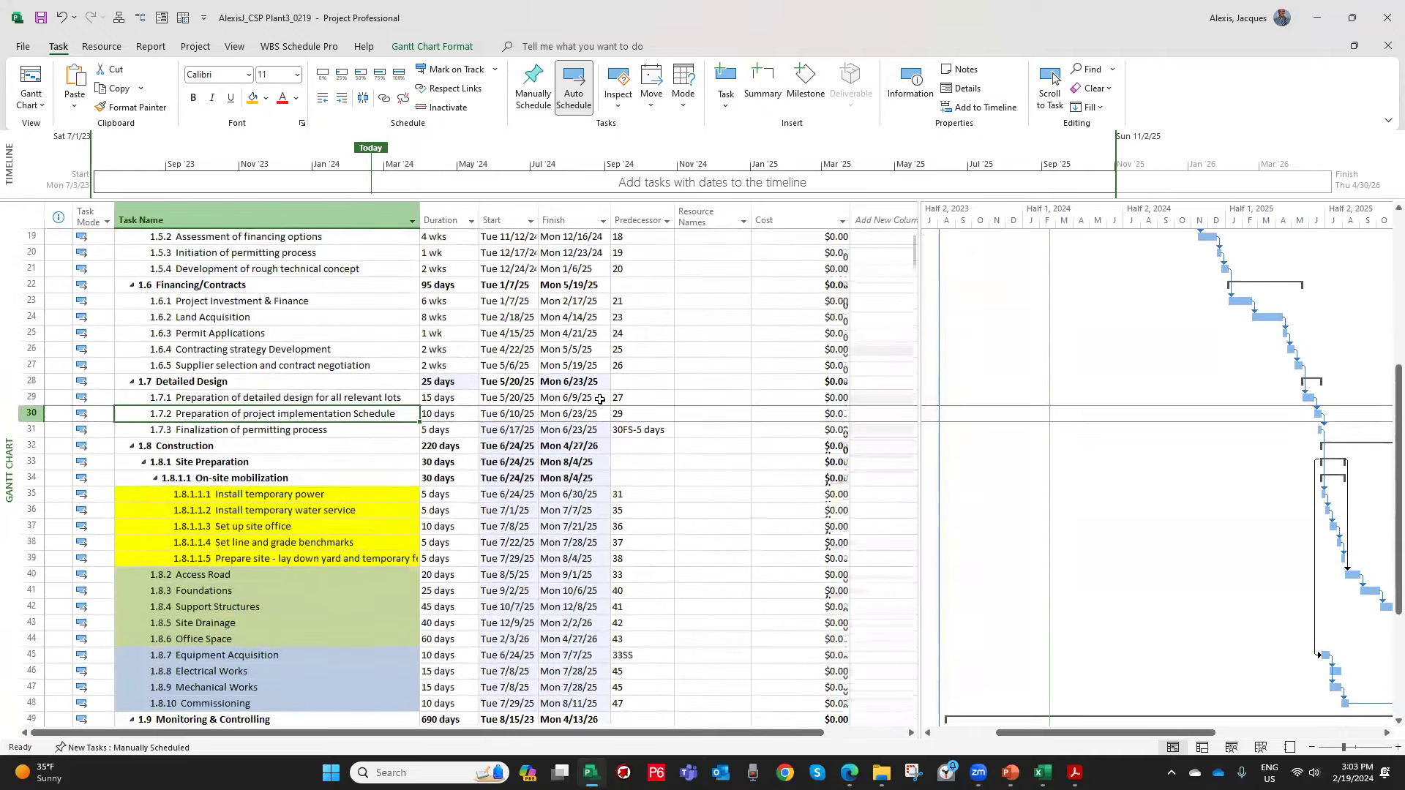
pyautogui.scroll(-6, 599, 399)
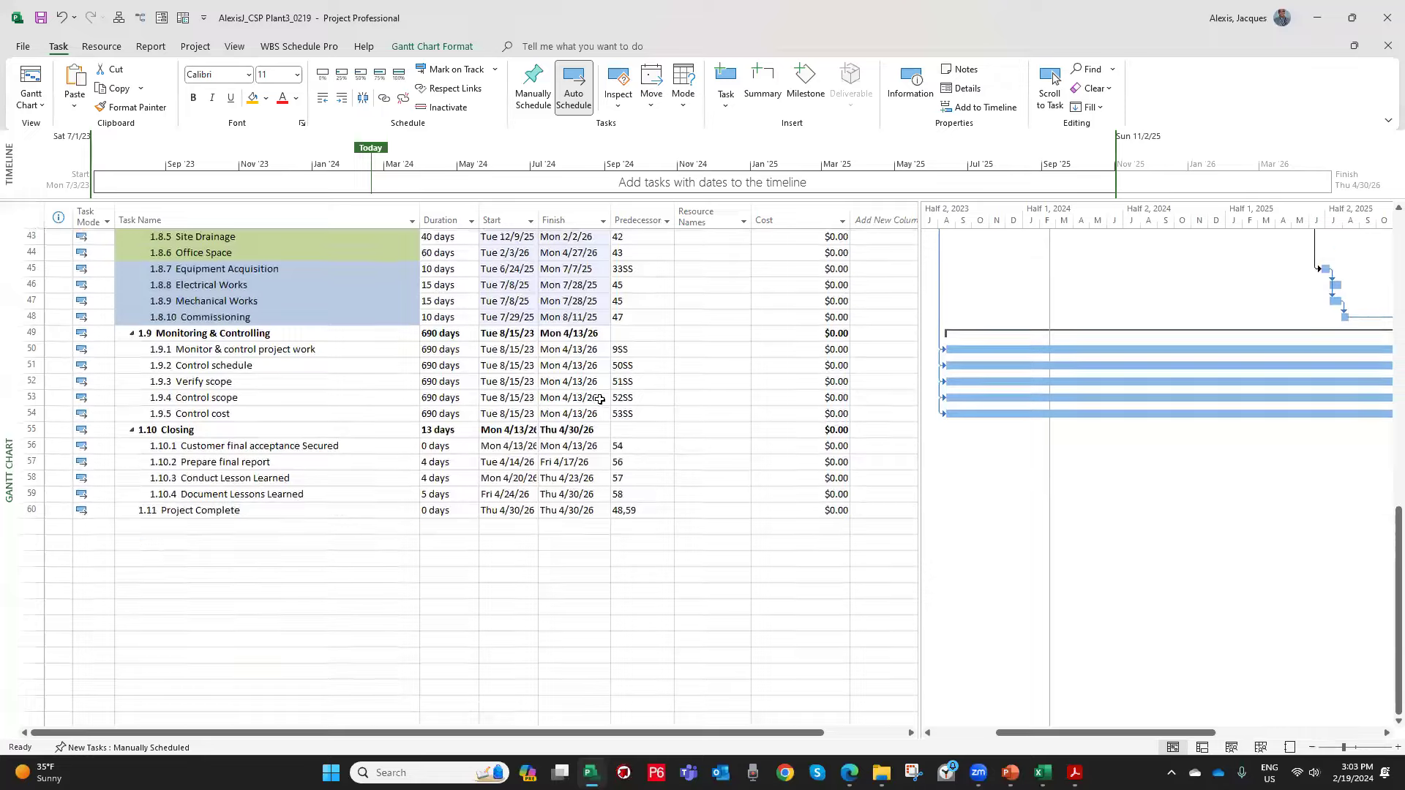
pyautogui.scroll(12, 598, 386)
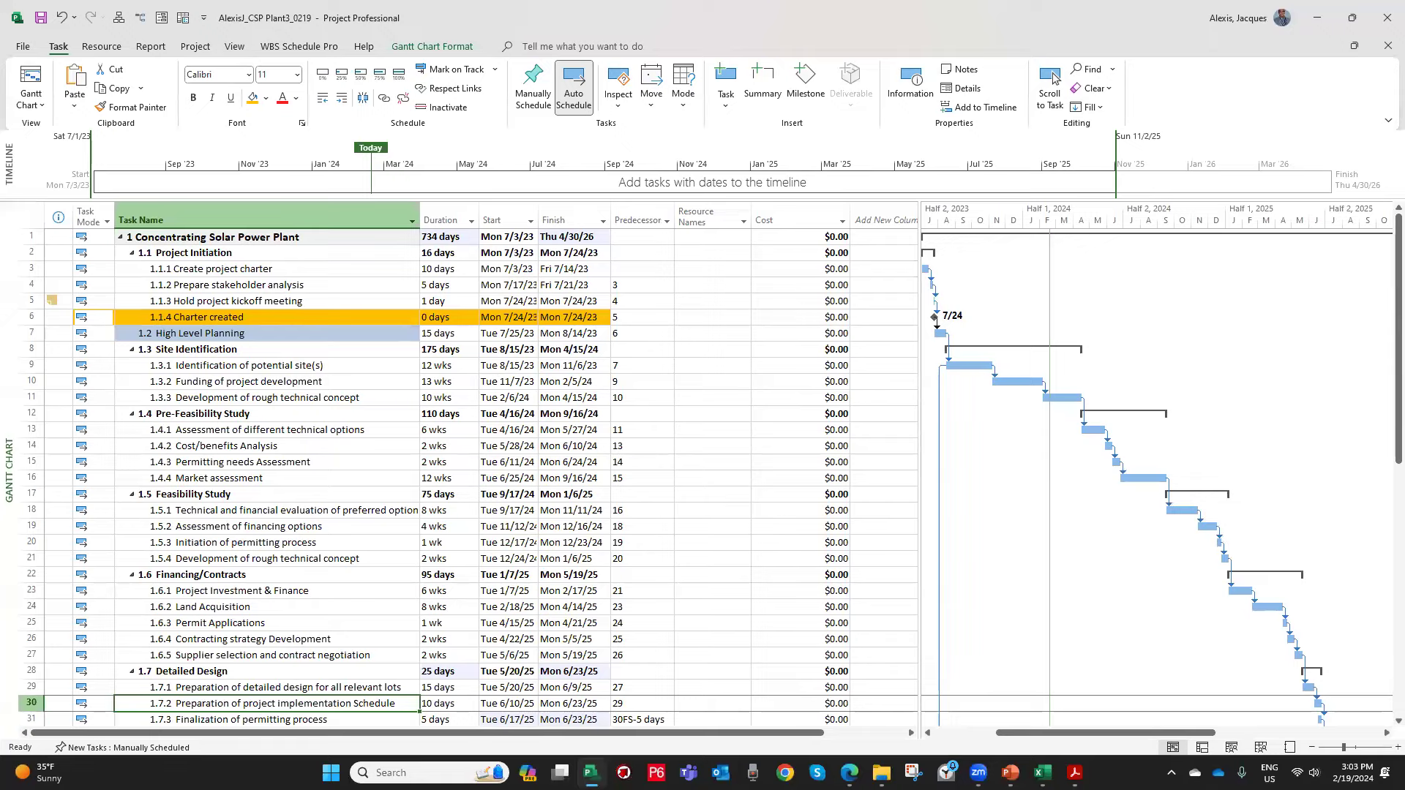
# Switch to the Project Data File_CSP File_WORKSHOP_2025 workbook in Excel and clear the resource names for Site Preparation in cell E33.
pyautogui.hotkey('alt', 'Tab')
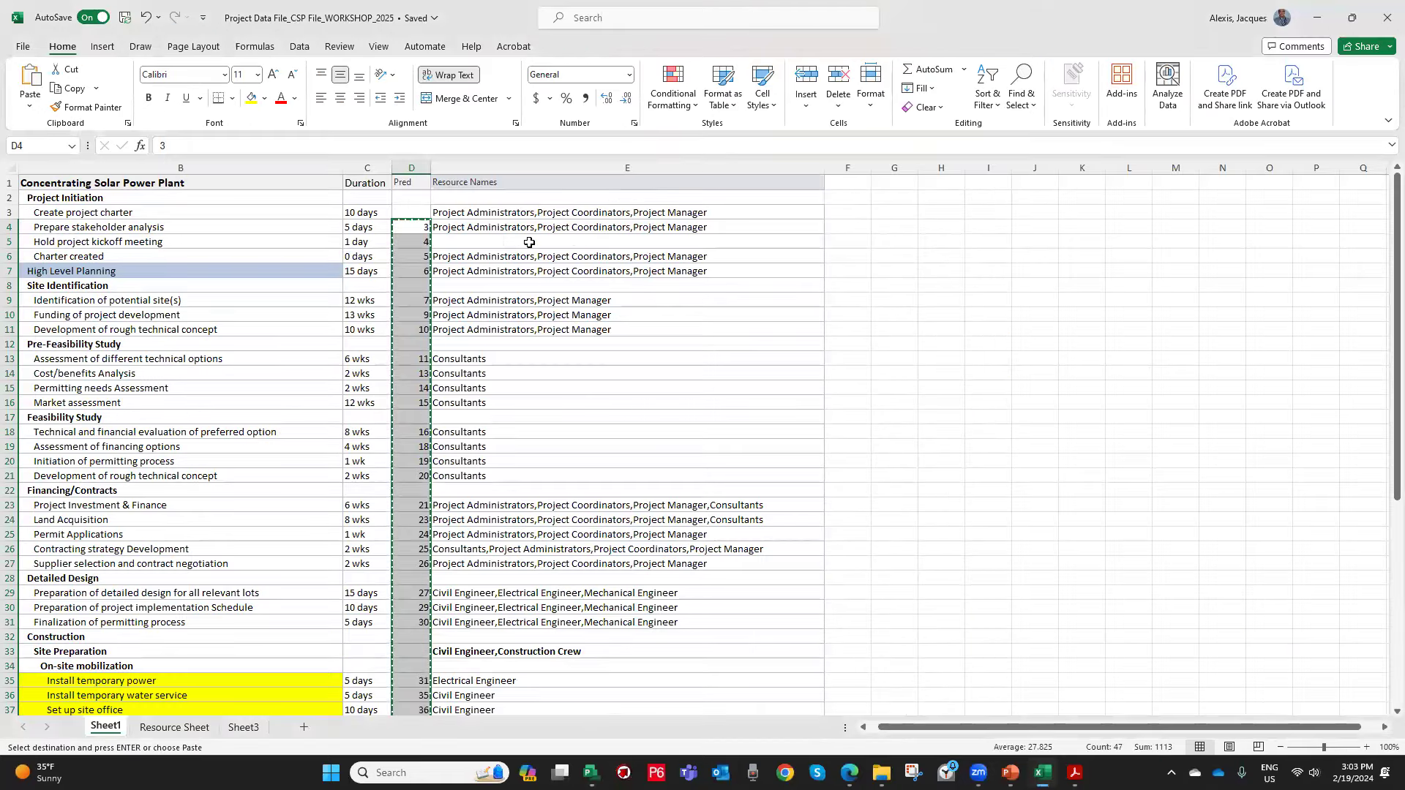
pyautogui.click(530, 213)
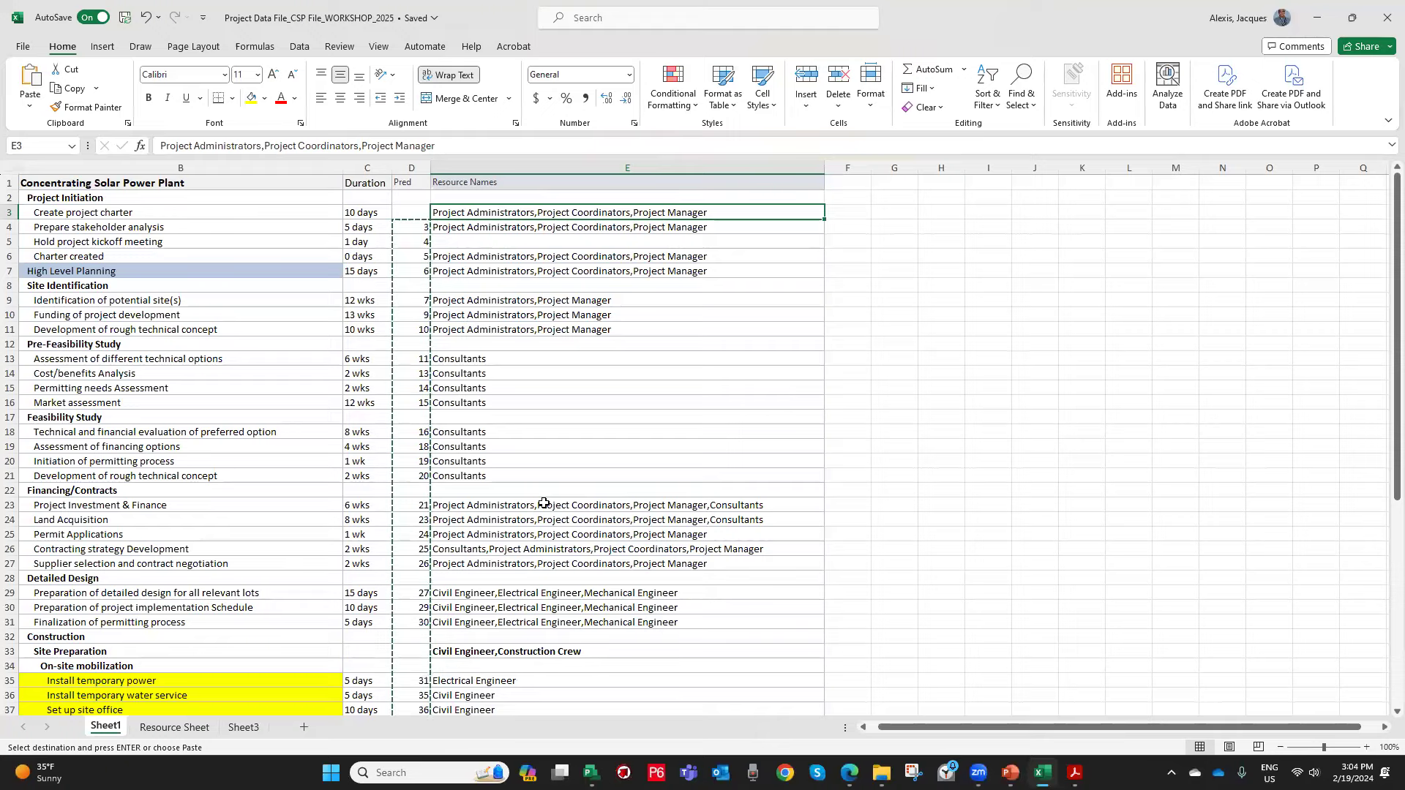
pyautogui.scroll(-5, 546, 548)
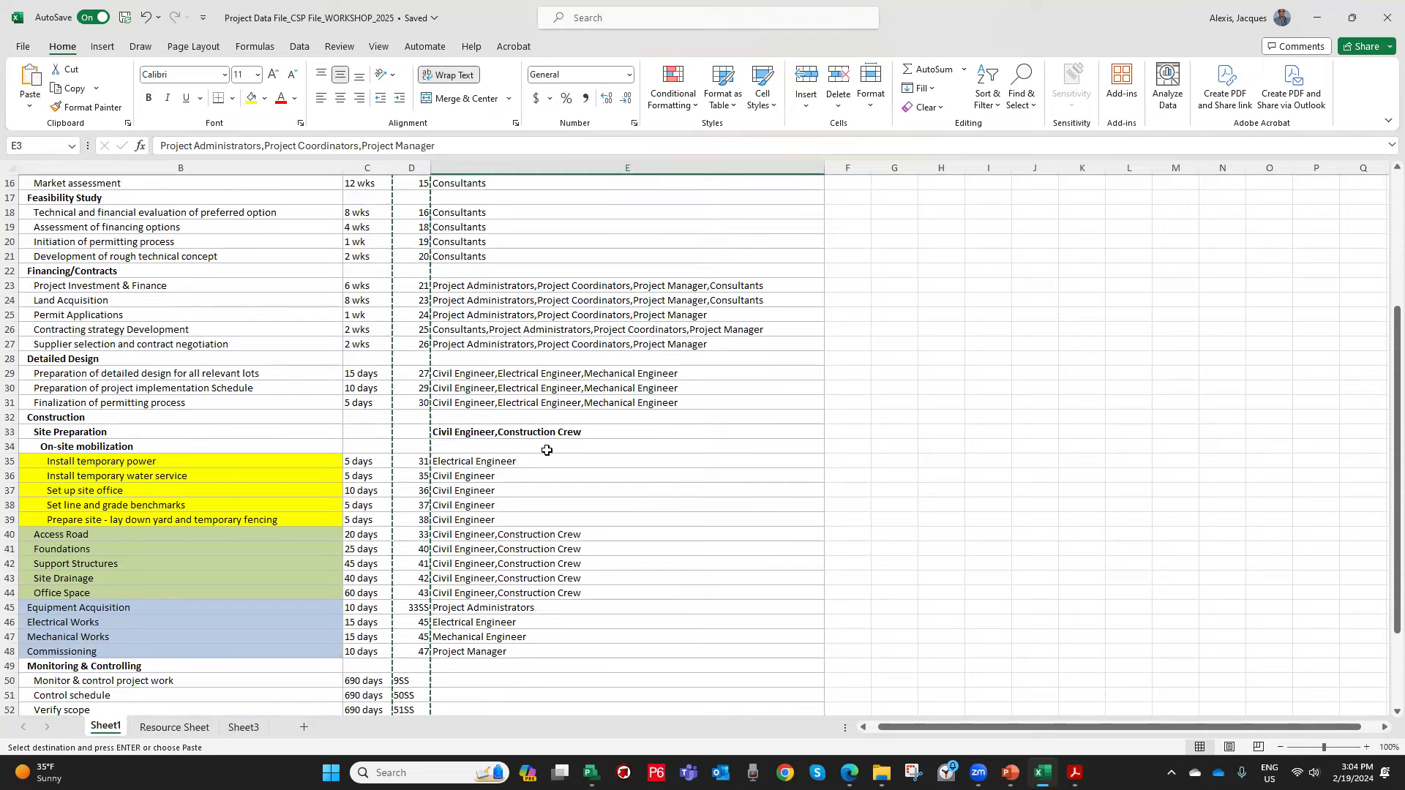
pyautogui.click(509, 436)
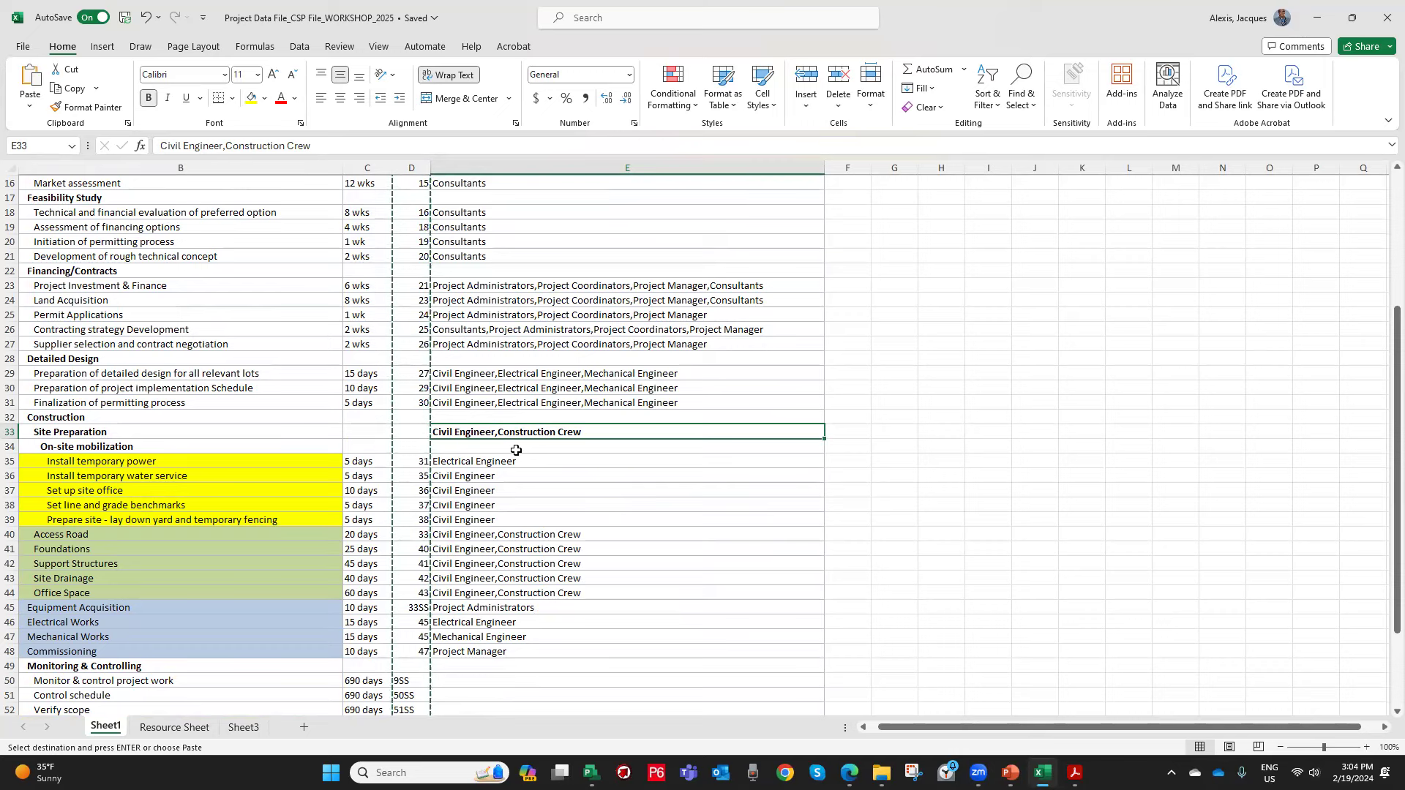
pyautogui.press('Delete')
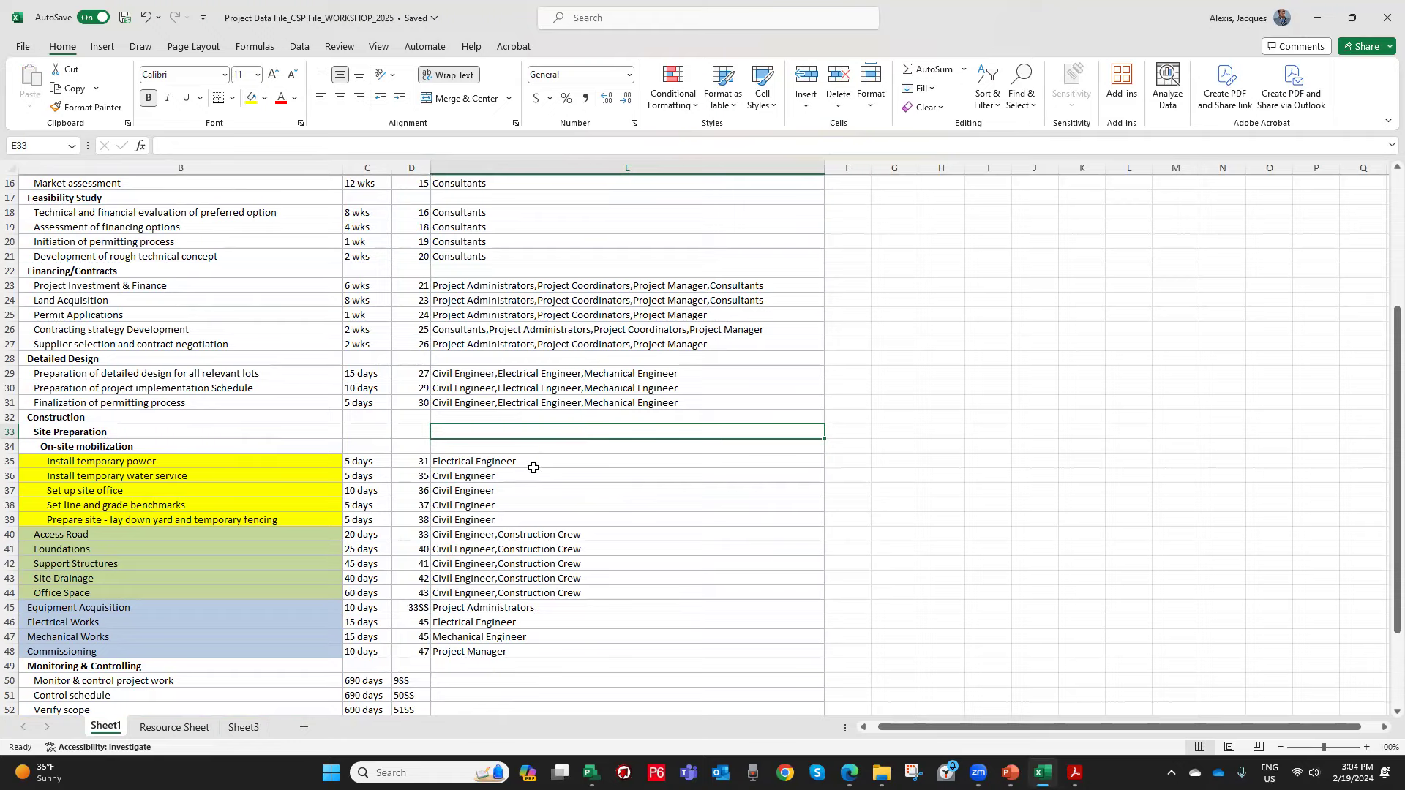
# Copy the Resource Names entries in E3:E60 of Sheet1, from Create project charter through Project Complete.
pyautogui.scroll(-7, 537, 468)
pyautogui.scroll(8, 549, 453)
pyautogui.scroll(4, 549, 439)
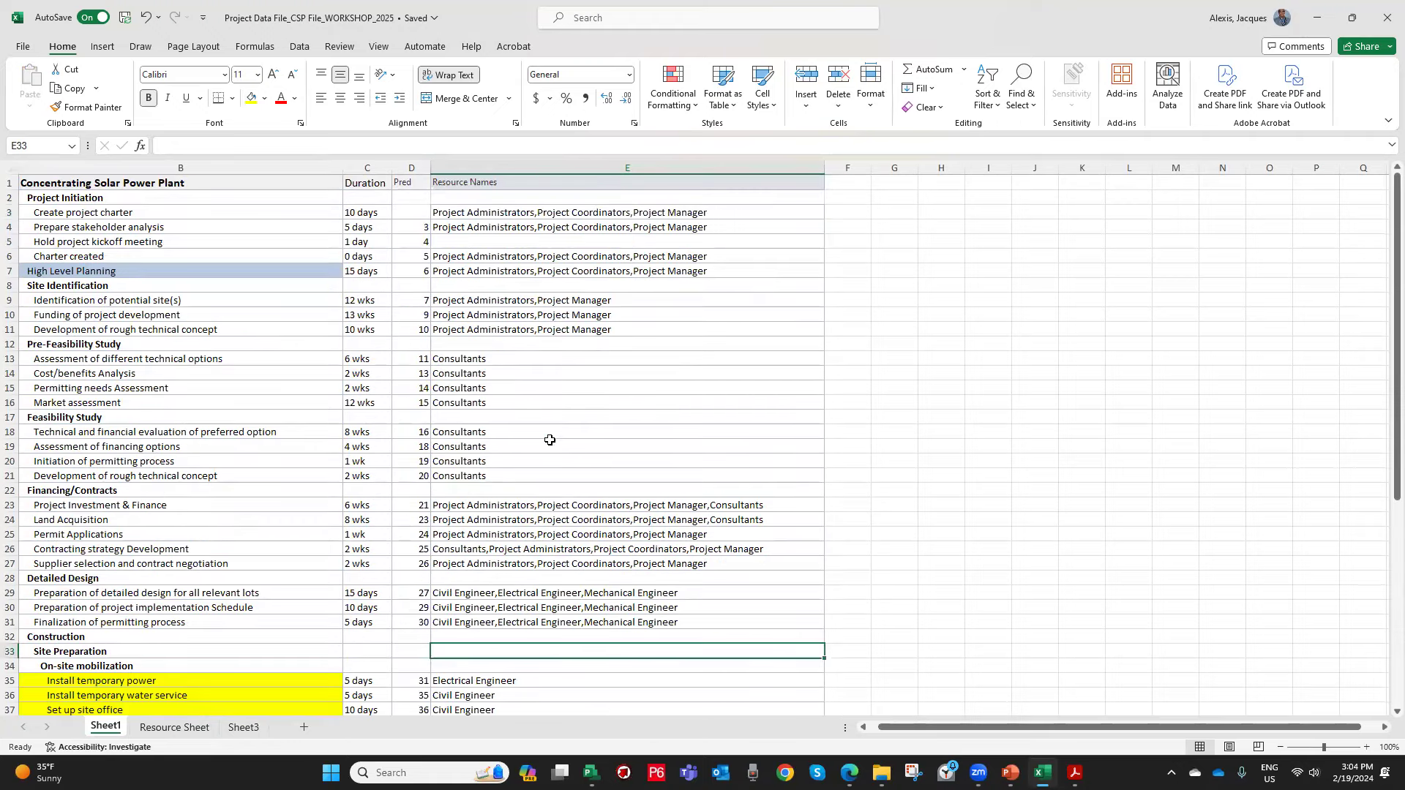
pyautogui.moveTo(539, 215); pyautogui.dragTo(566, 658)
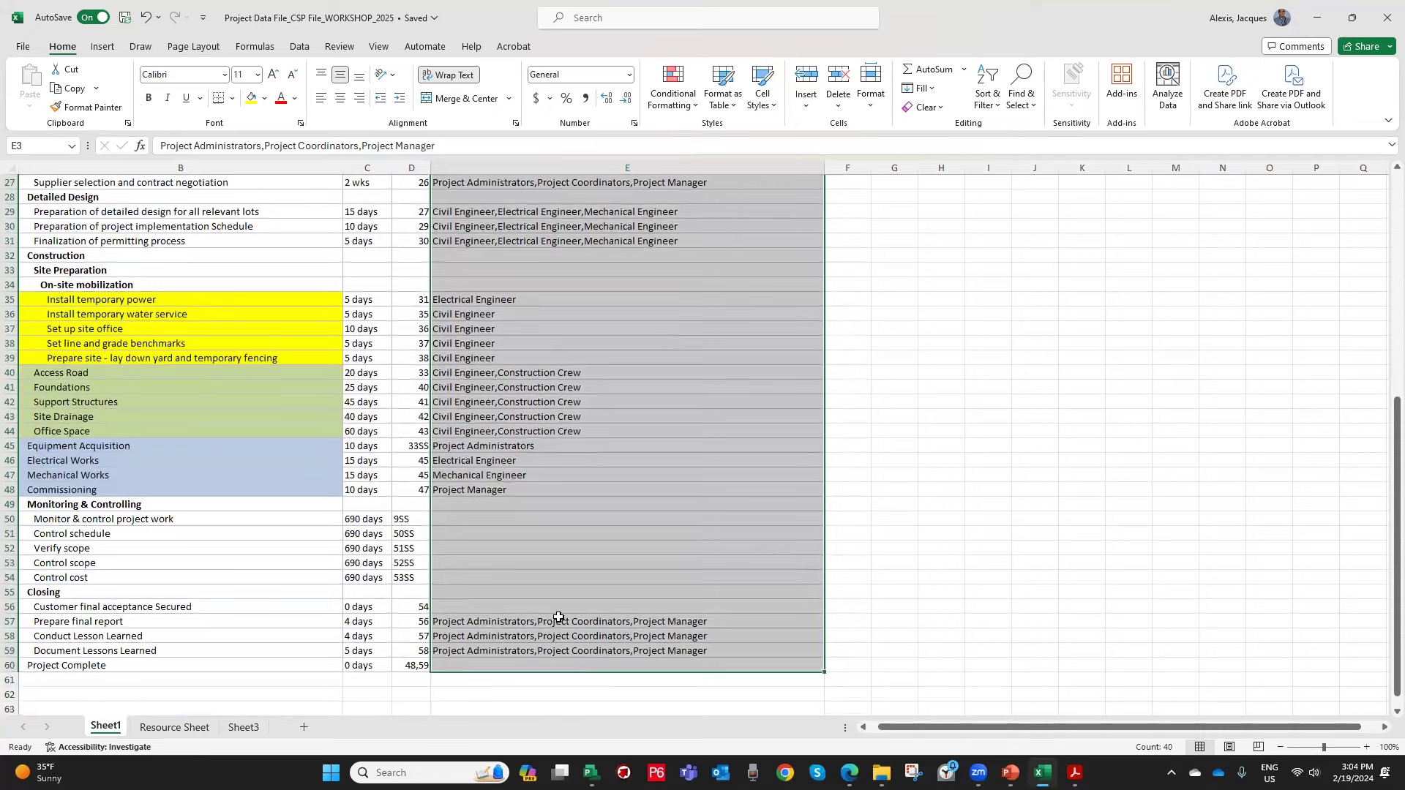
pyautogui.scroll(9, 559, 630)
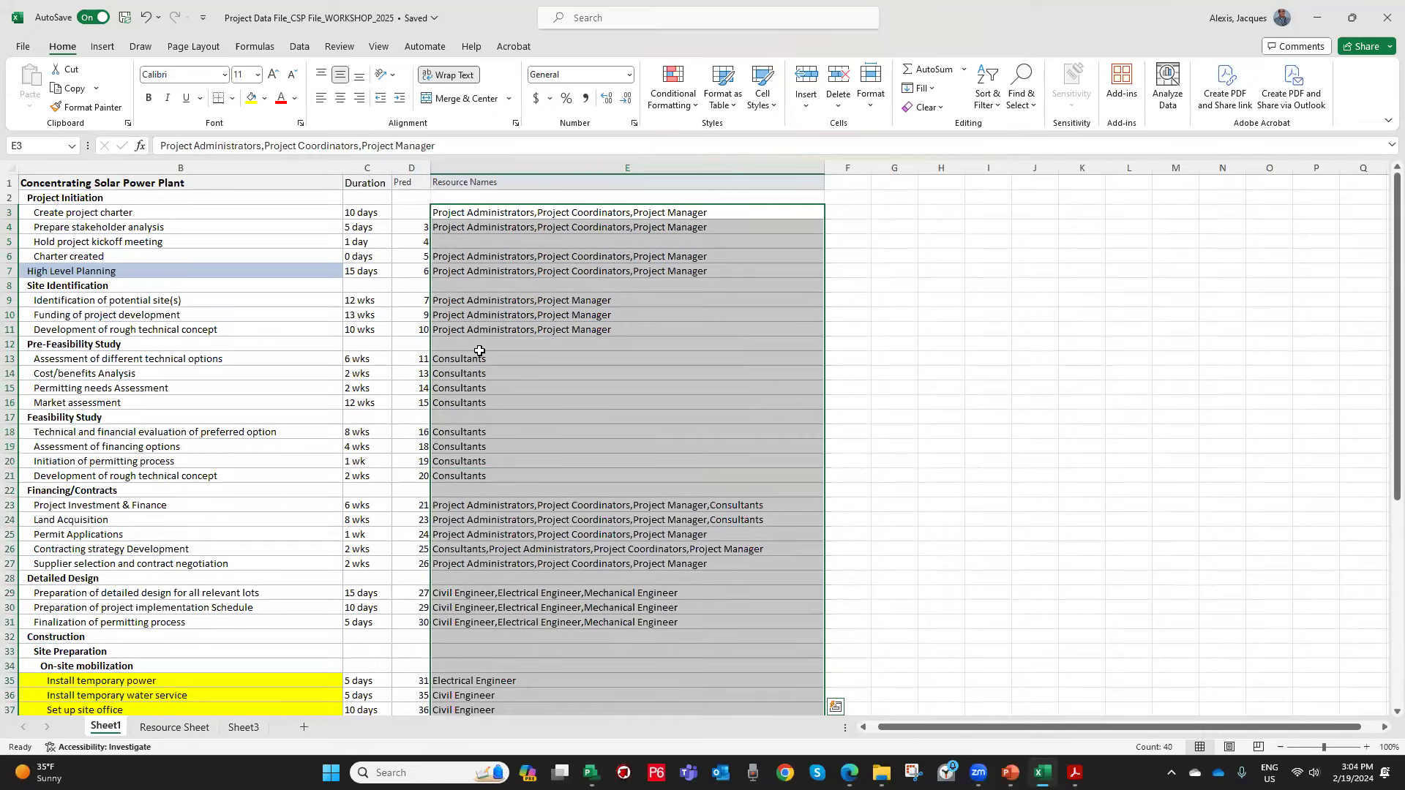
pyautogui.rightClick(535, 213)
pyautogui.click(572, 267)
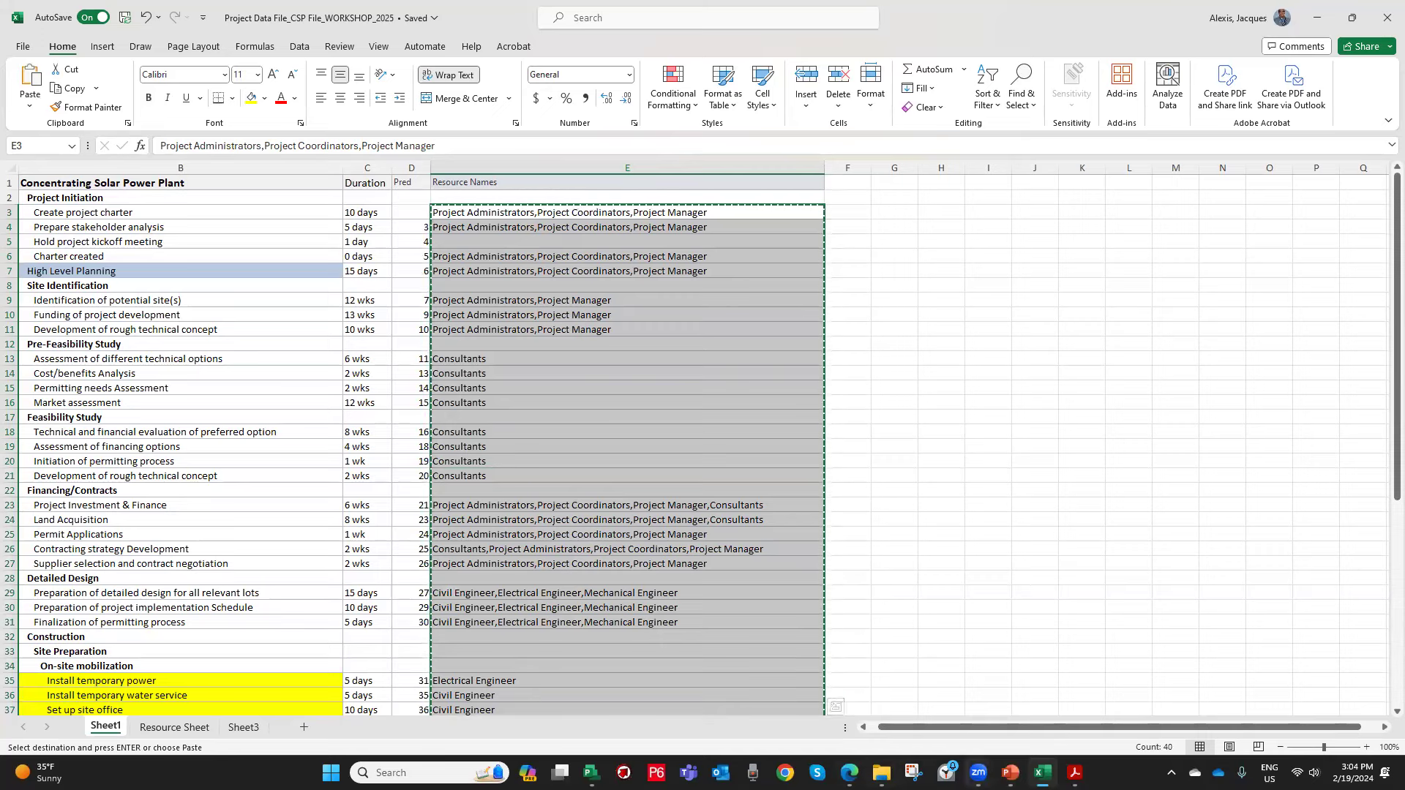
# Switch back to the AlexisJ_CSP Plant3_0219 schedule in Project and widen the Resource Names column.
pyautogui.click(592, 773)
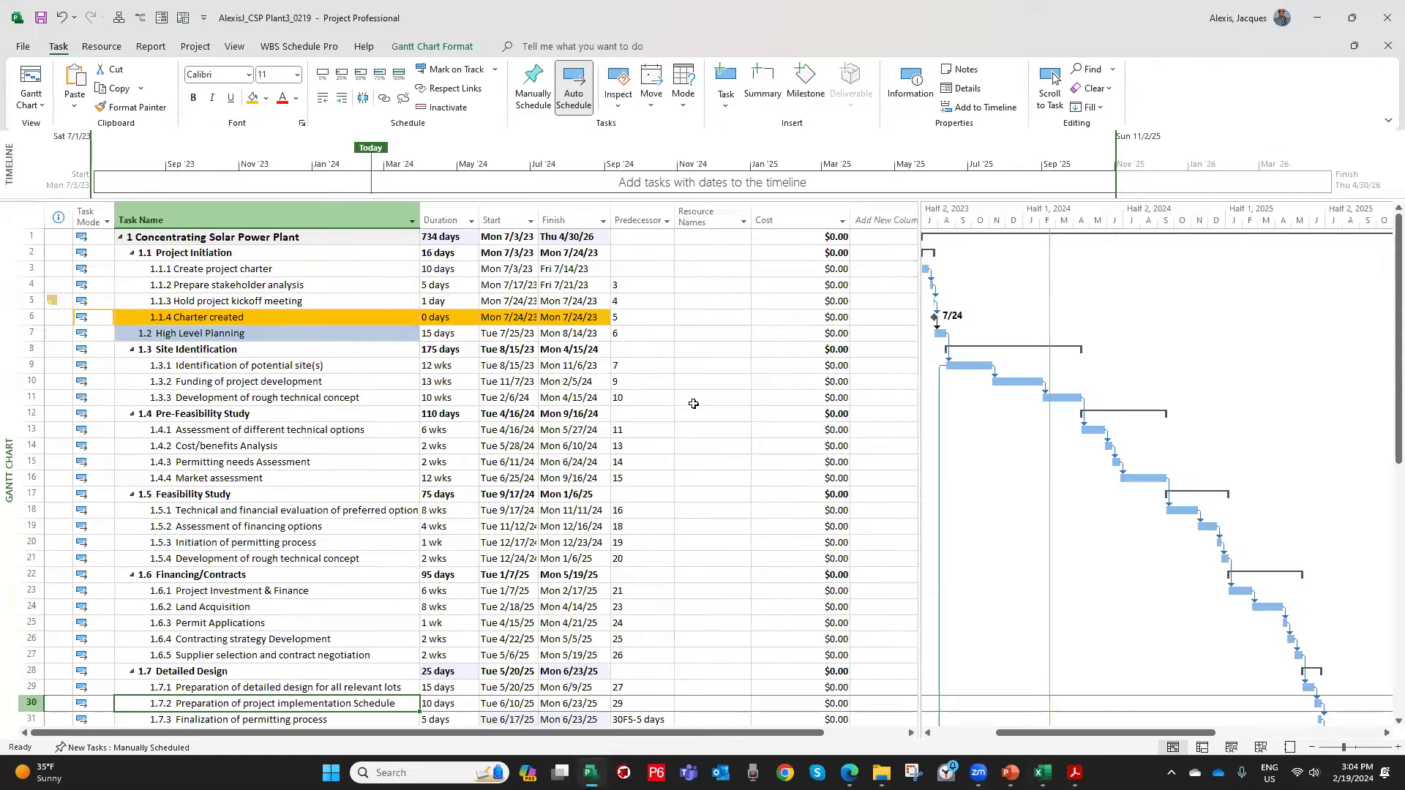
pyautogui.click(758, 219)
pyautogui.moveTo(751, 219); pyautogui.dragTo(808, 231)
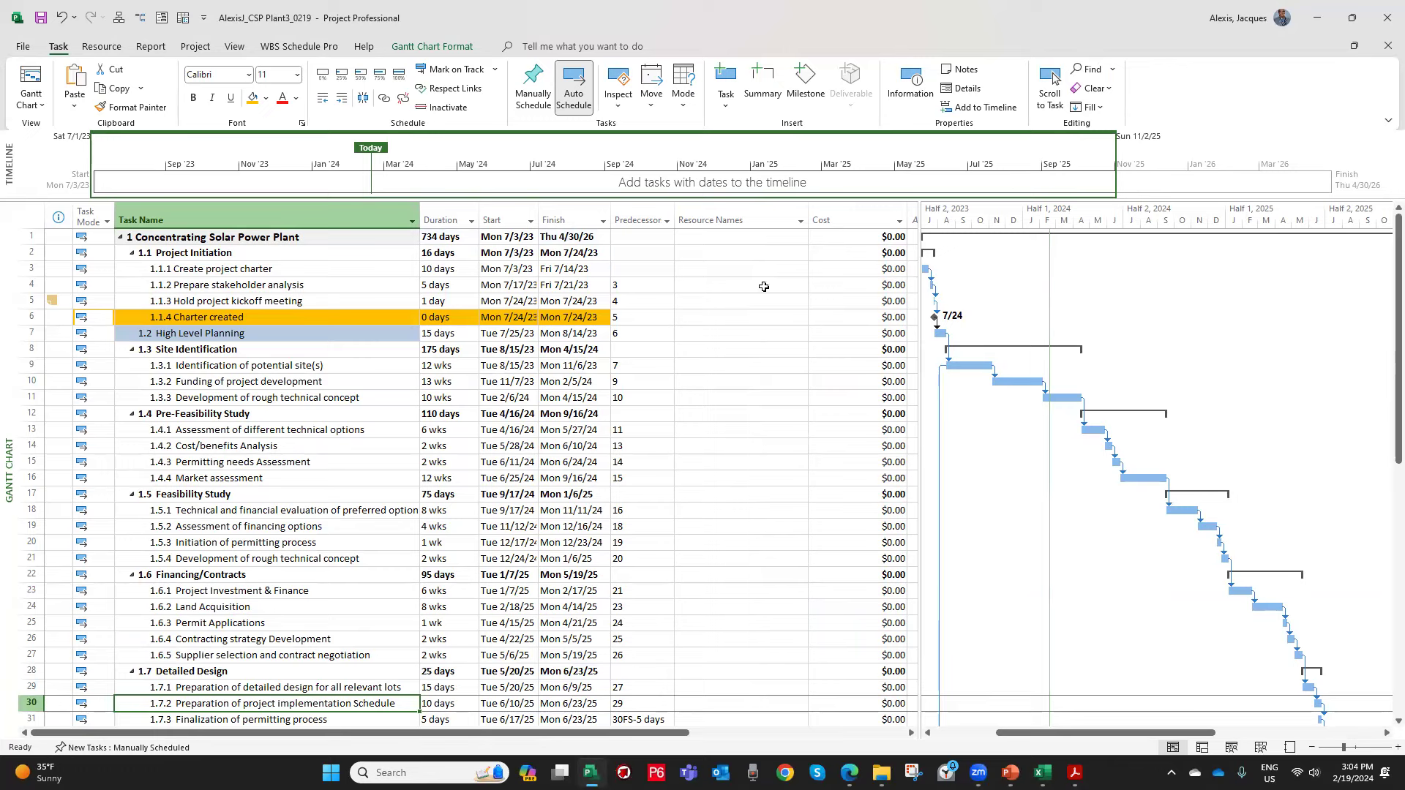
# Paste the copied resource names into the Resource Names column, starting at task 1.1.1, Create project charter.
pyautogui.click(712, 284)
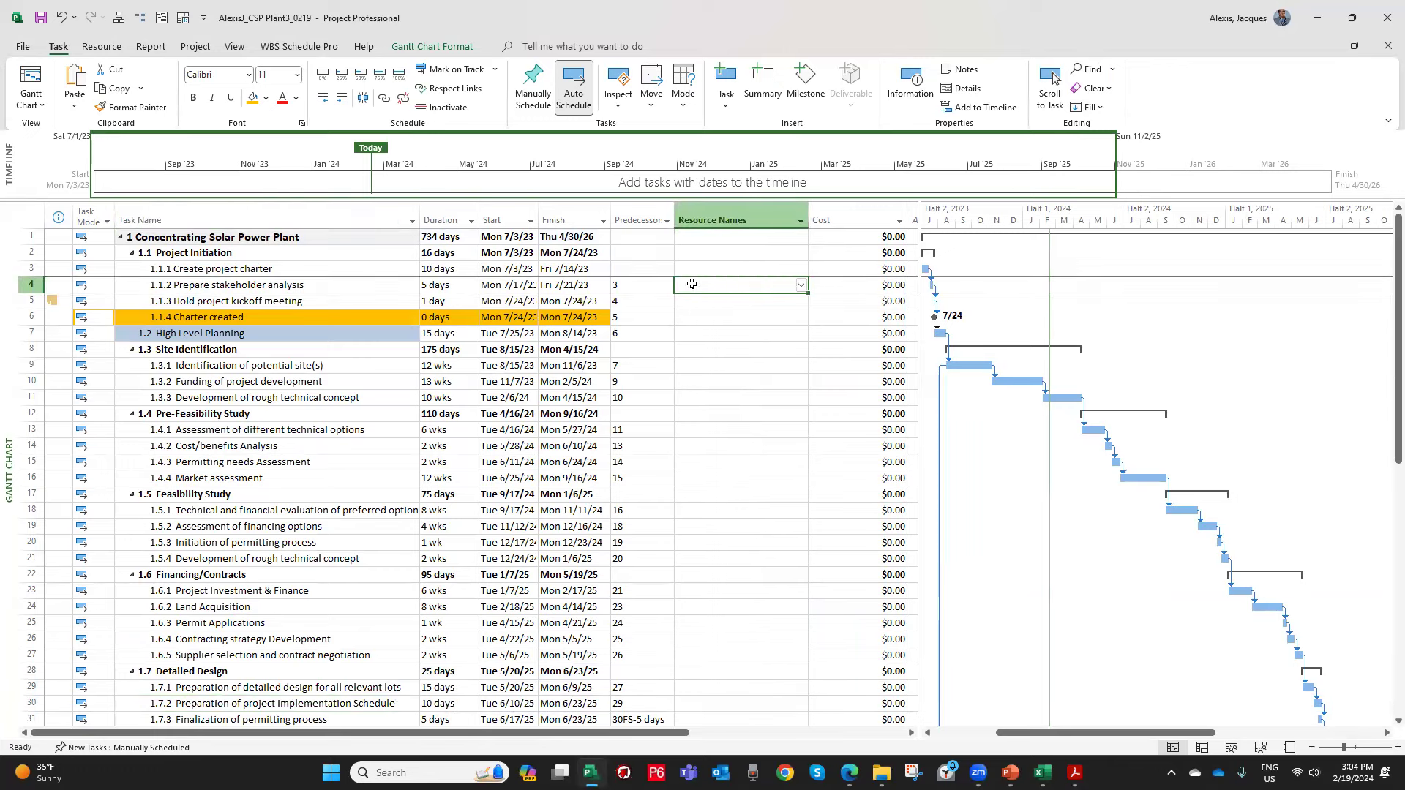
pyautogui.click(709, 266)
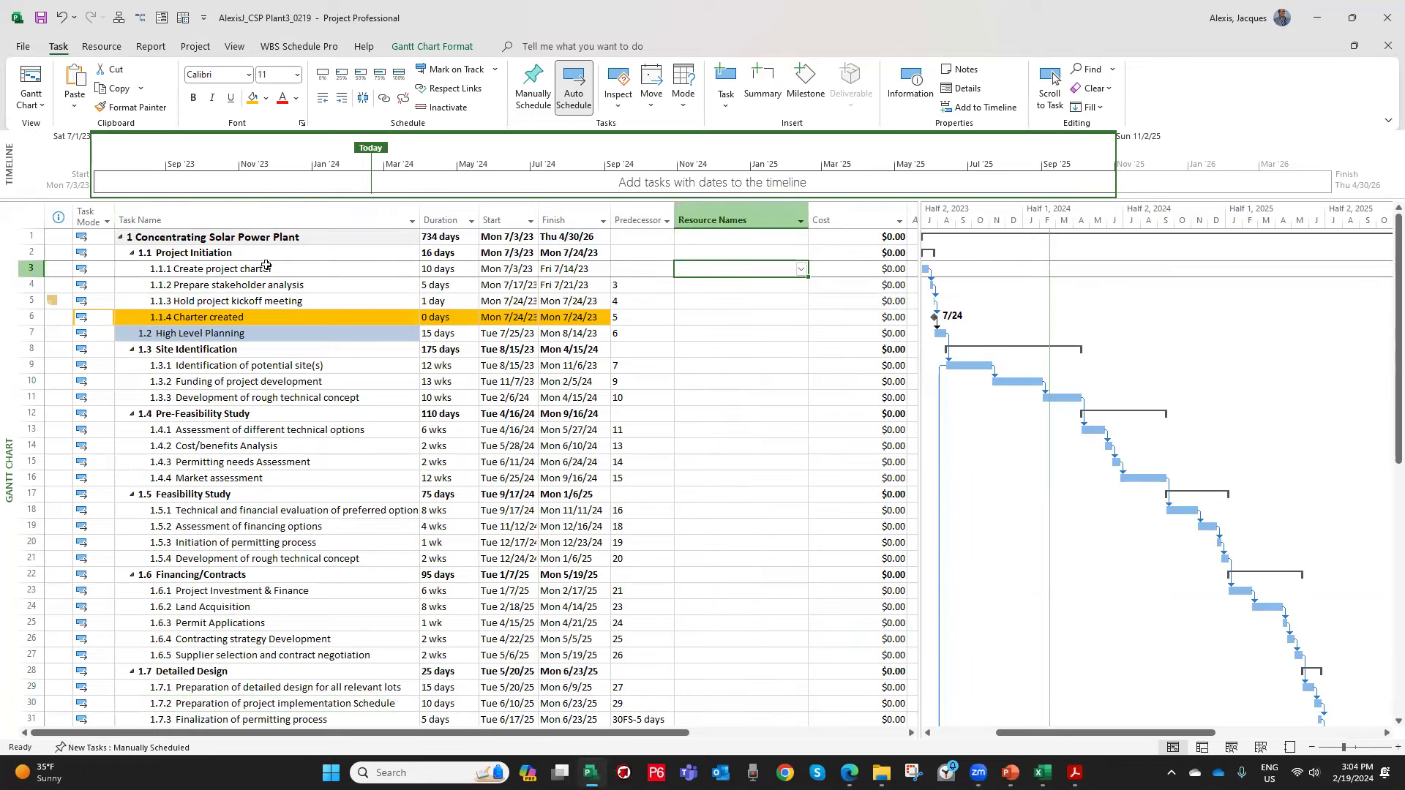
pyautogui.rightClick(717, 269)
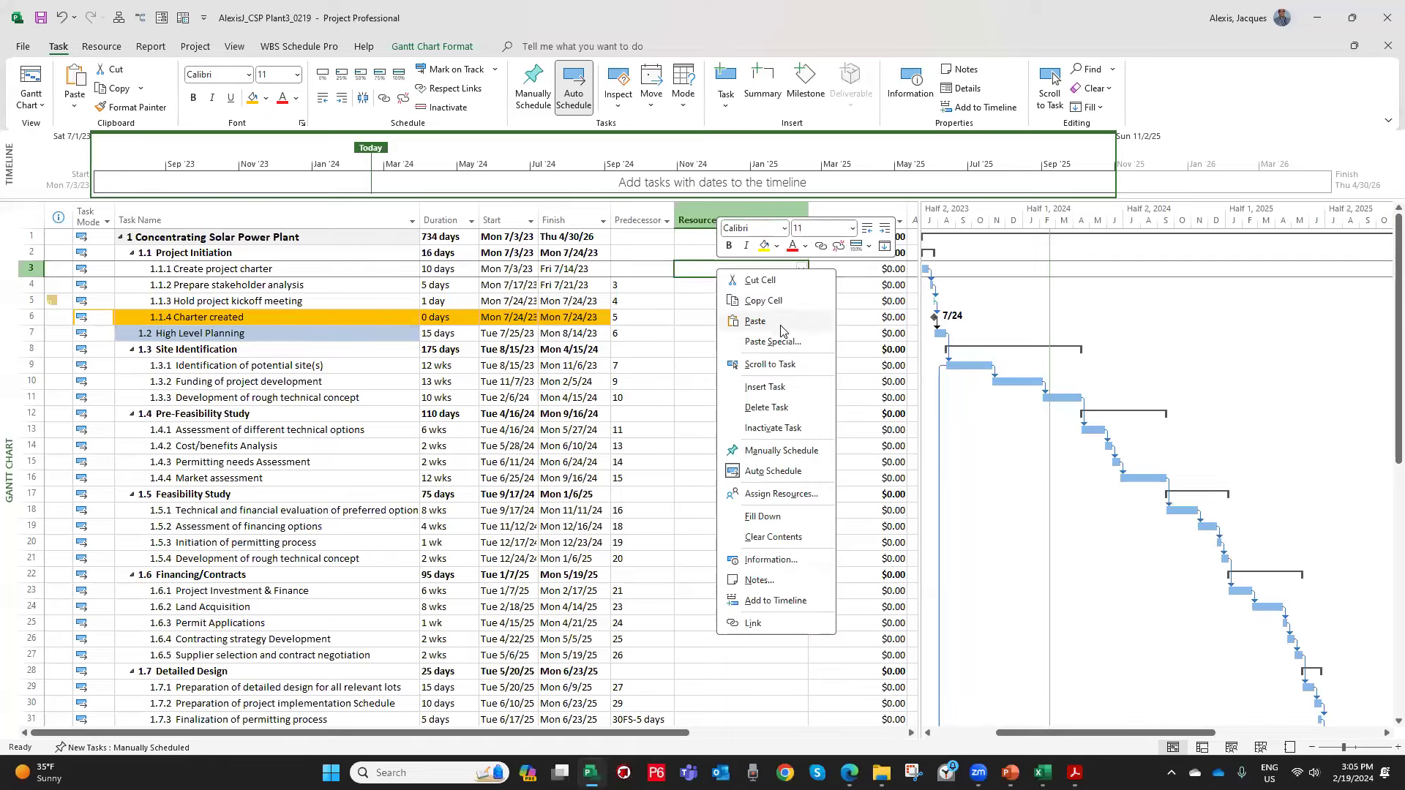
pyautogui.click(753, 322)
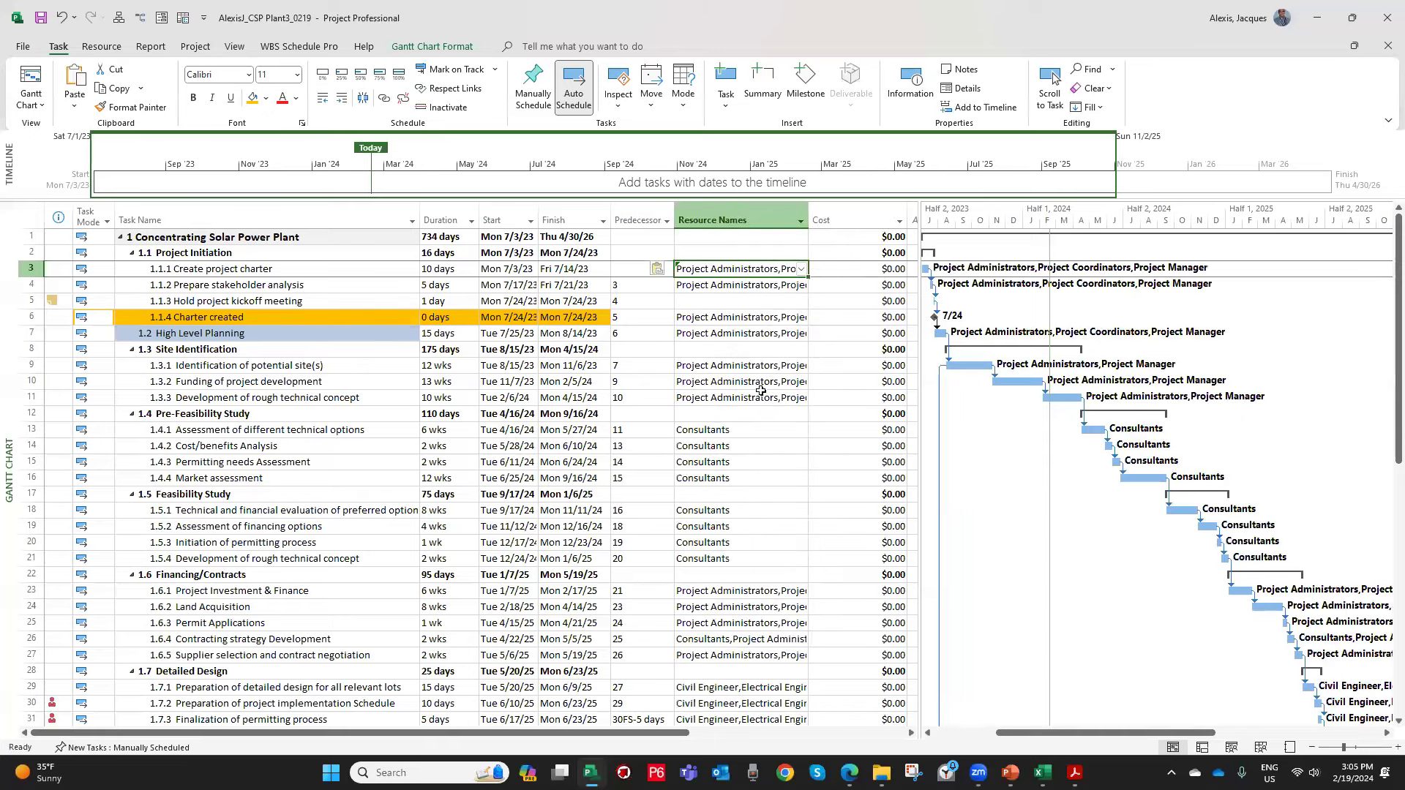
# Check the pasted resource names down to Project Complete, and widen the Resource Names column and the task table beside the Gantt bars.
pyautogui.scroll(-3, 757, 375)
pyautogui.scroll(-7, 757, 374)
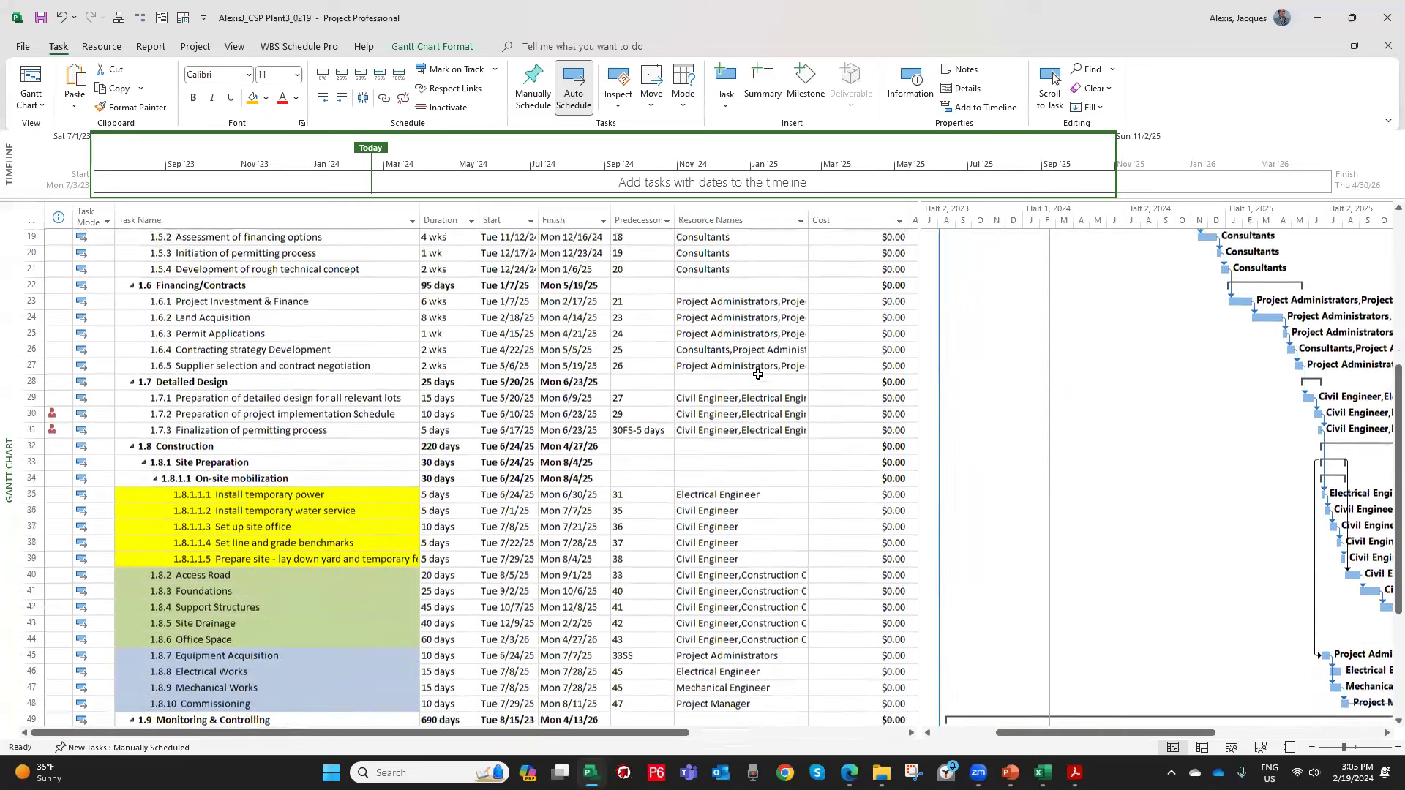
pyautogui.scroll(-3, 757, 375)
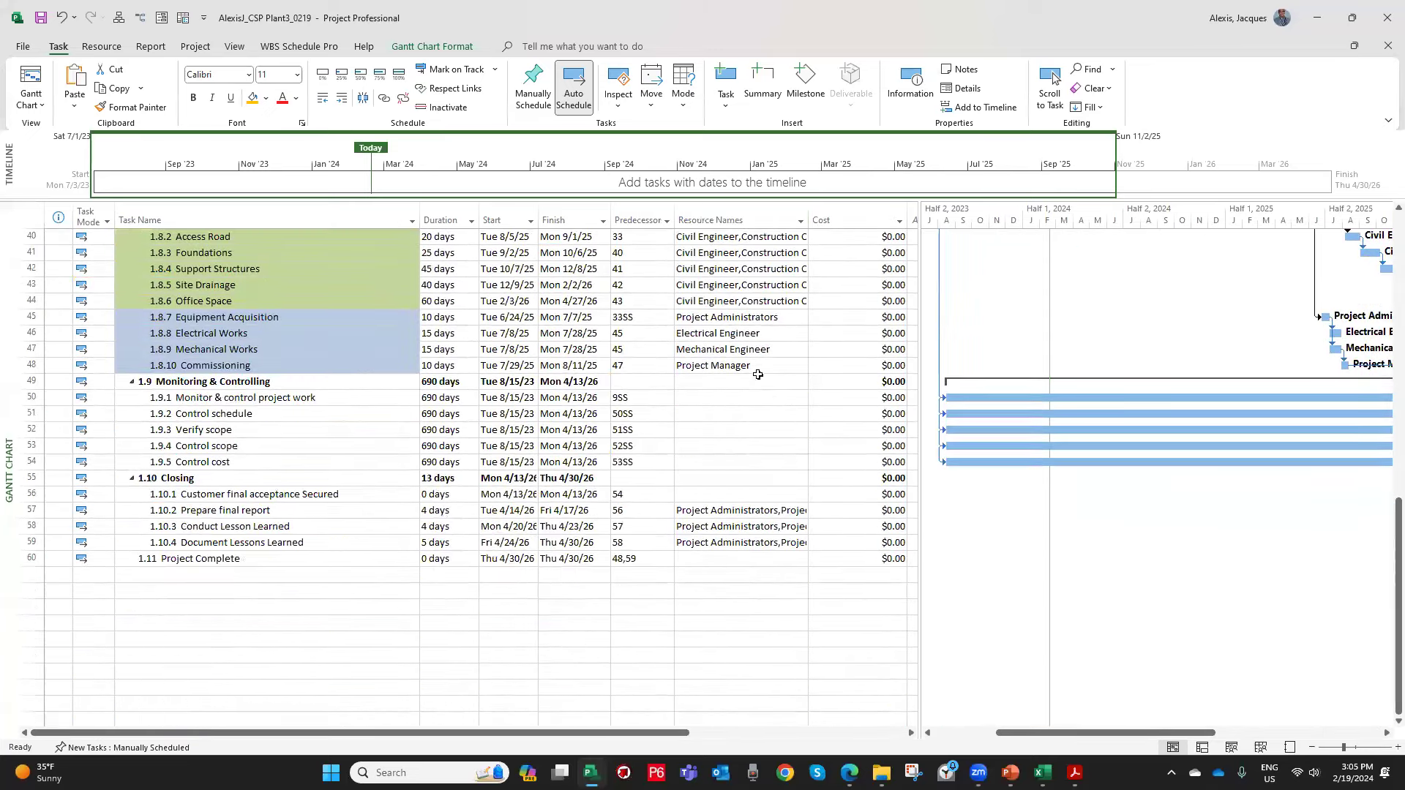
pyautogui.scroll(13, 758, 372)
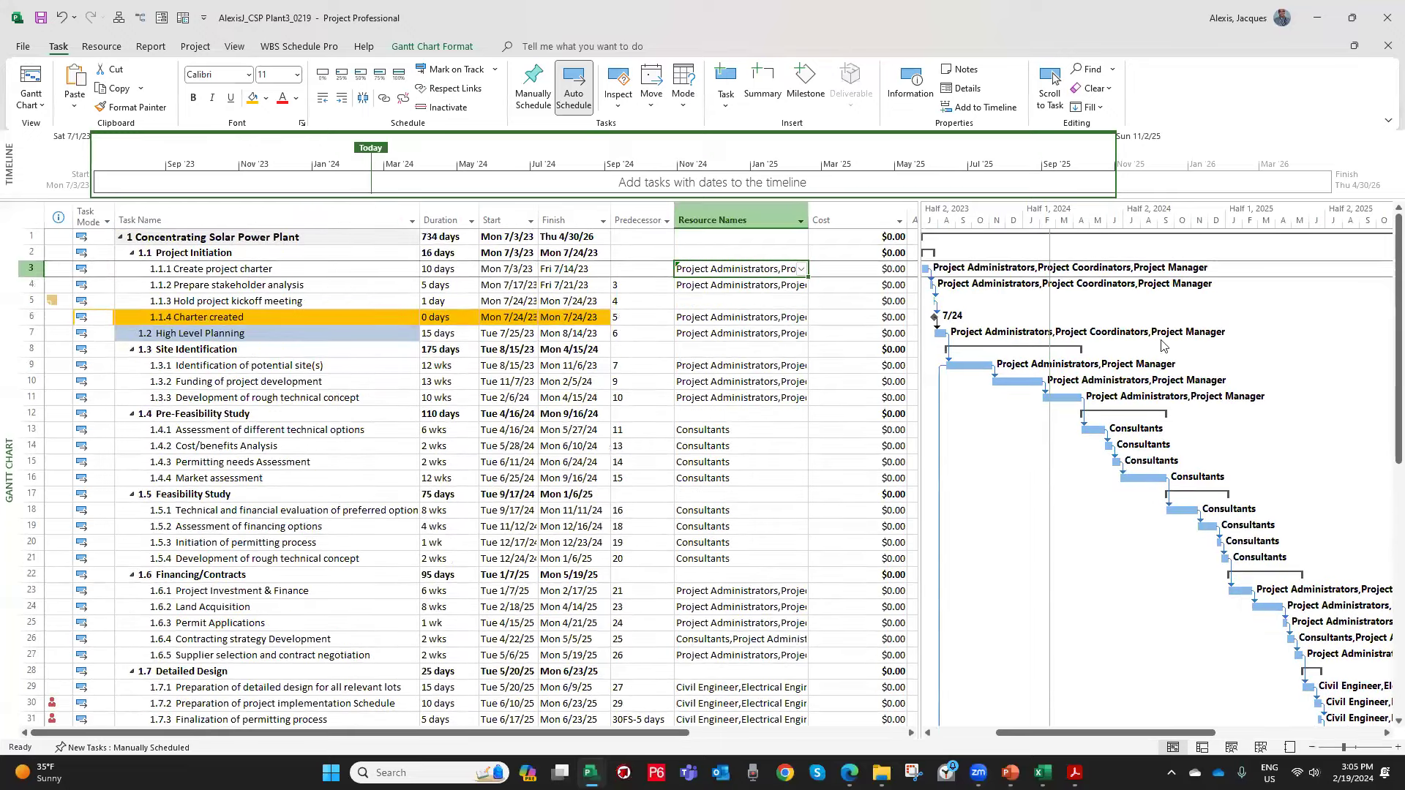
pyautogui.moveTo(809, 224); pyautogui.dragTo(874, 256)
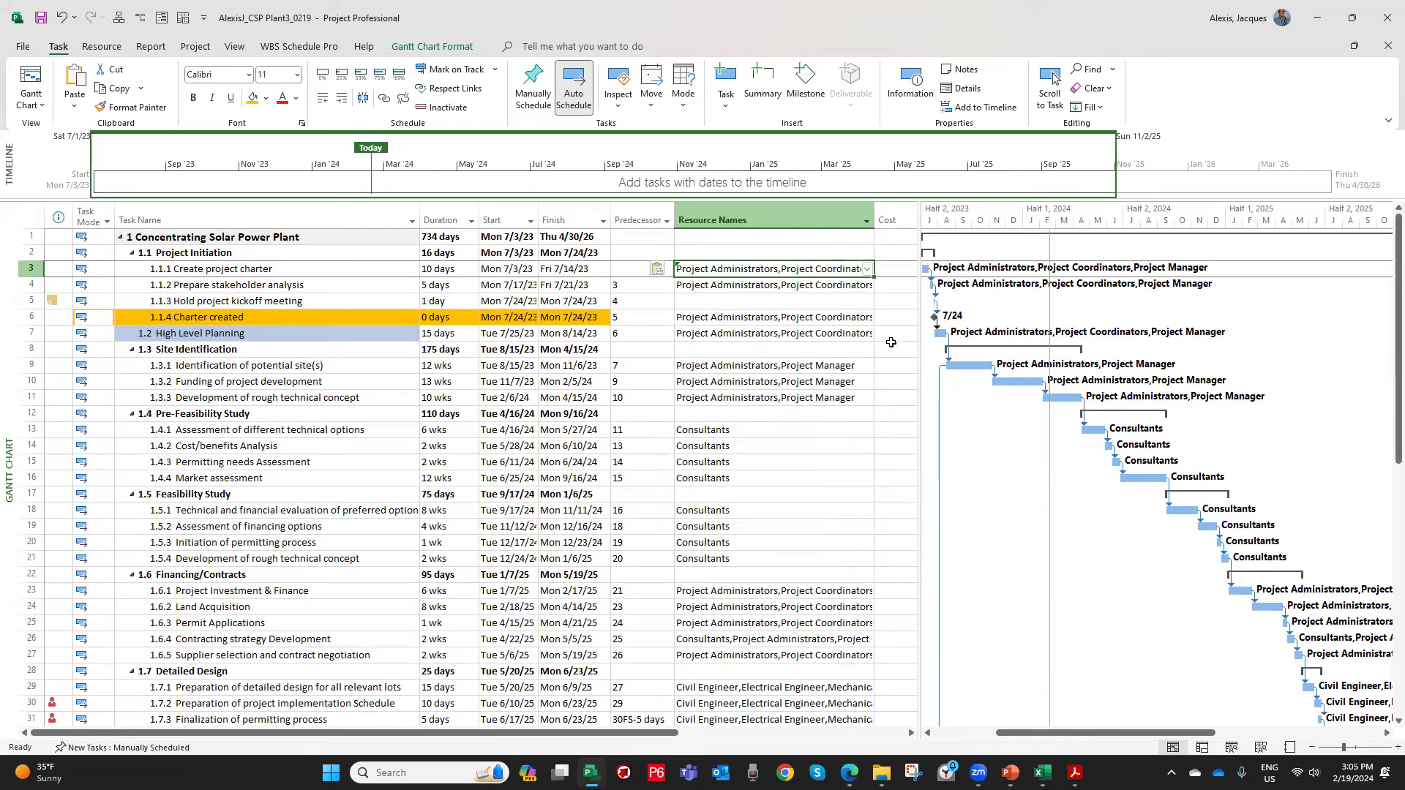
pyautogui.moveTo(919, 282); pyautogui.dragTo(995, 283)
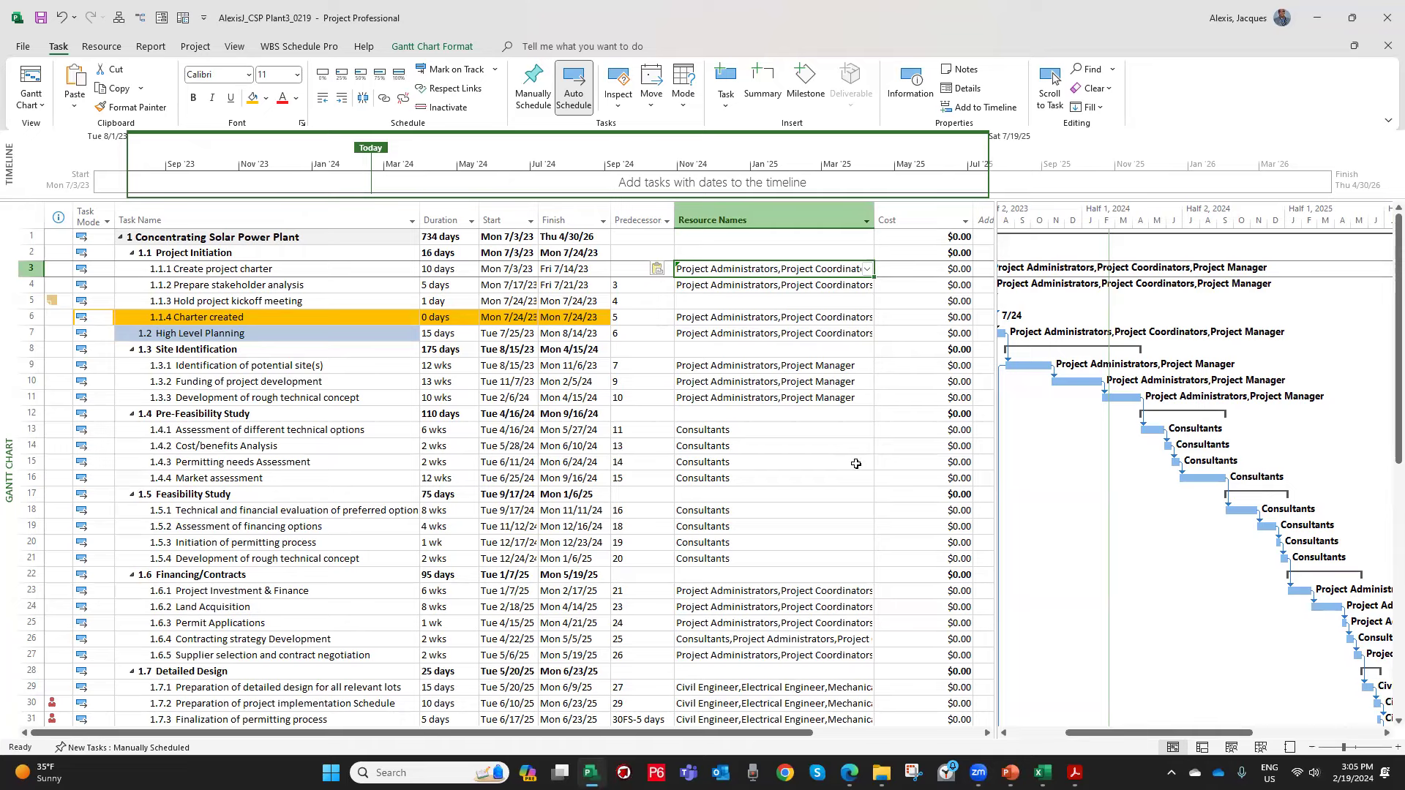
# Undo the column widening and the paste of resource names in the Gantt Chart's Resource Names column.
pyautogui.click(60, 20)
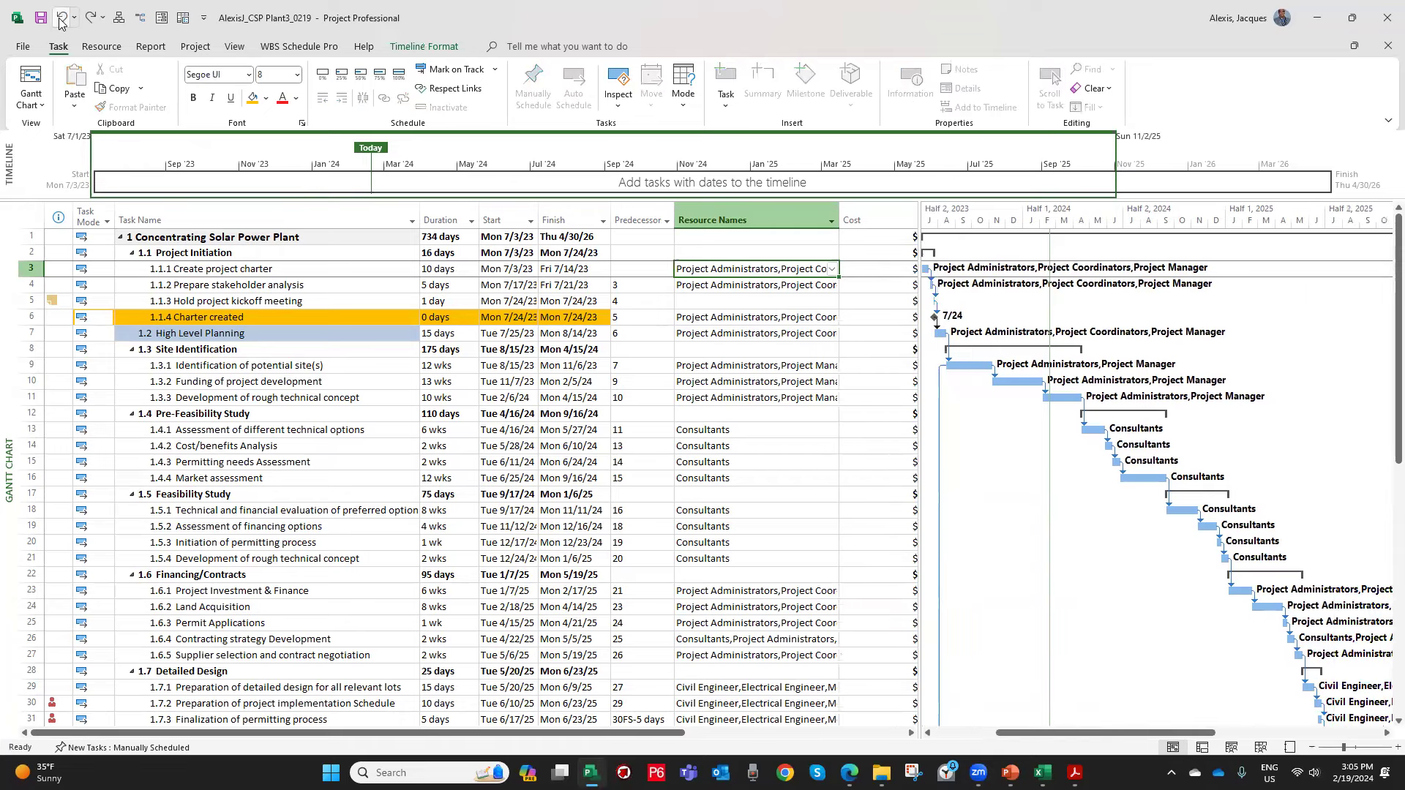
pyautogui.click(60, 21)
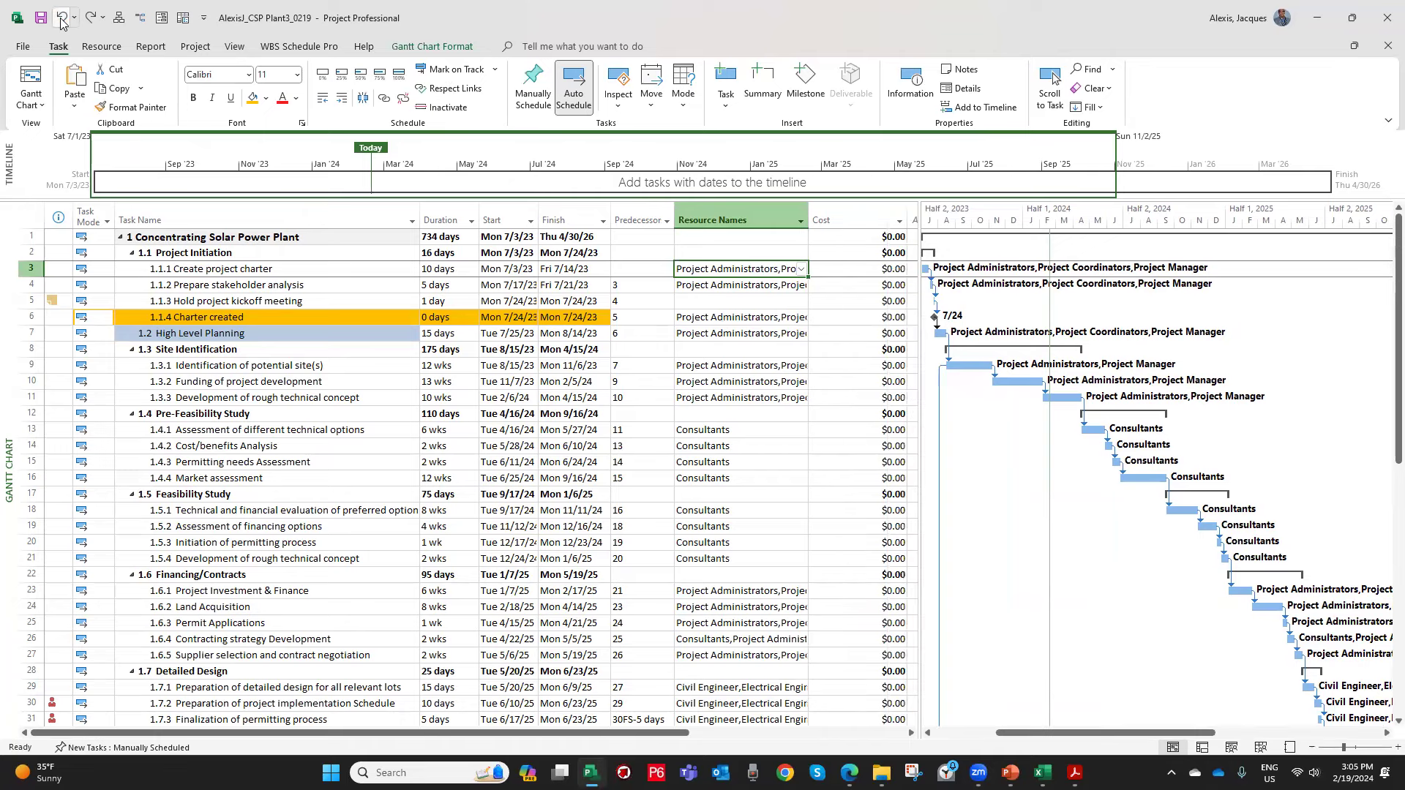
pyautogui.click(61, 20)
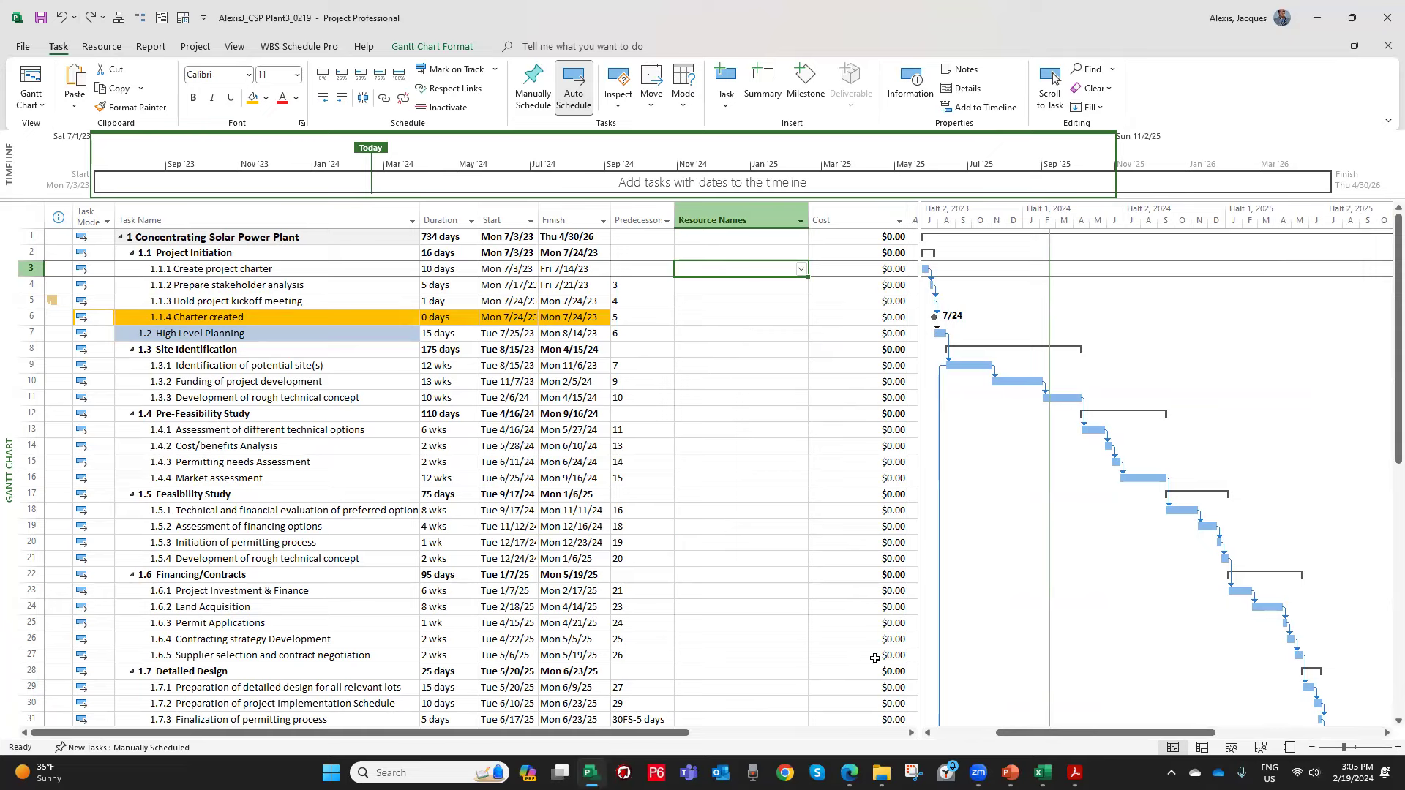
# Show the project's Resource Sheet and hide its Group column.
pyautogui.click(232, 48)
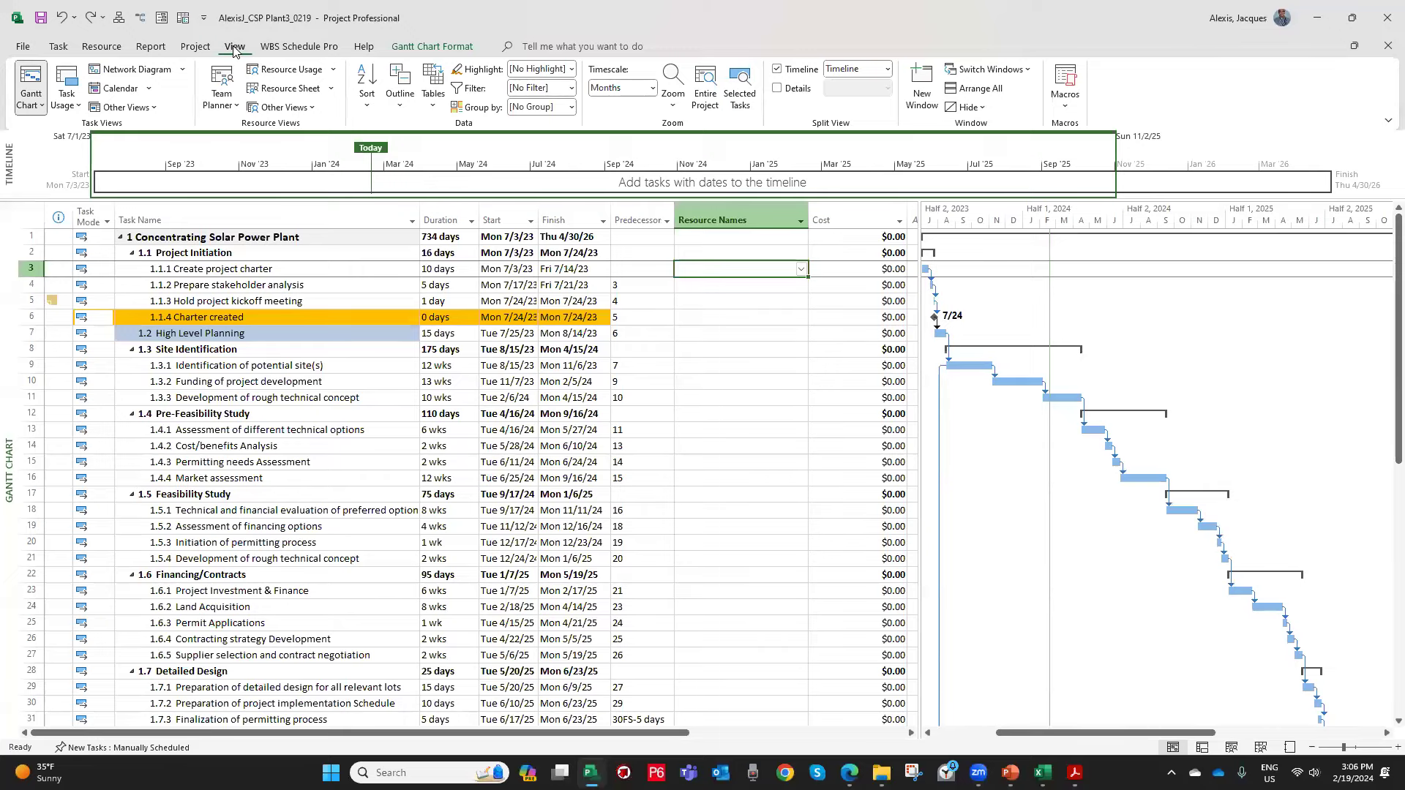
pyautogui.click(278, 89)
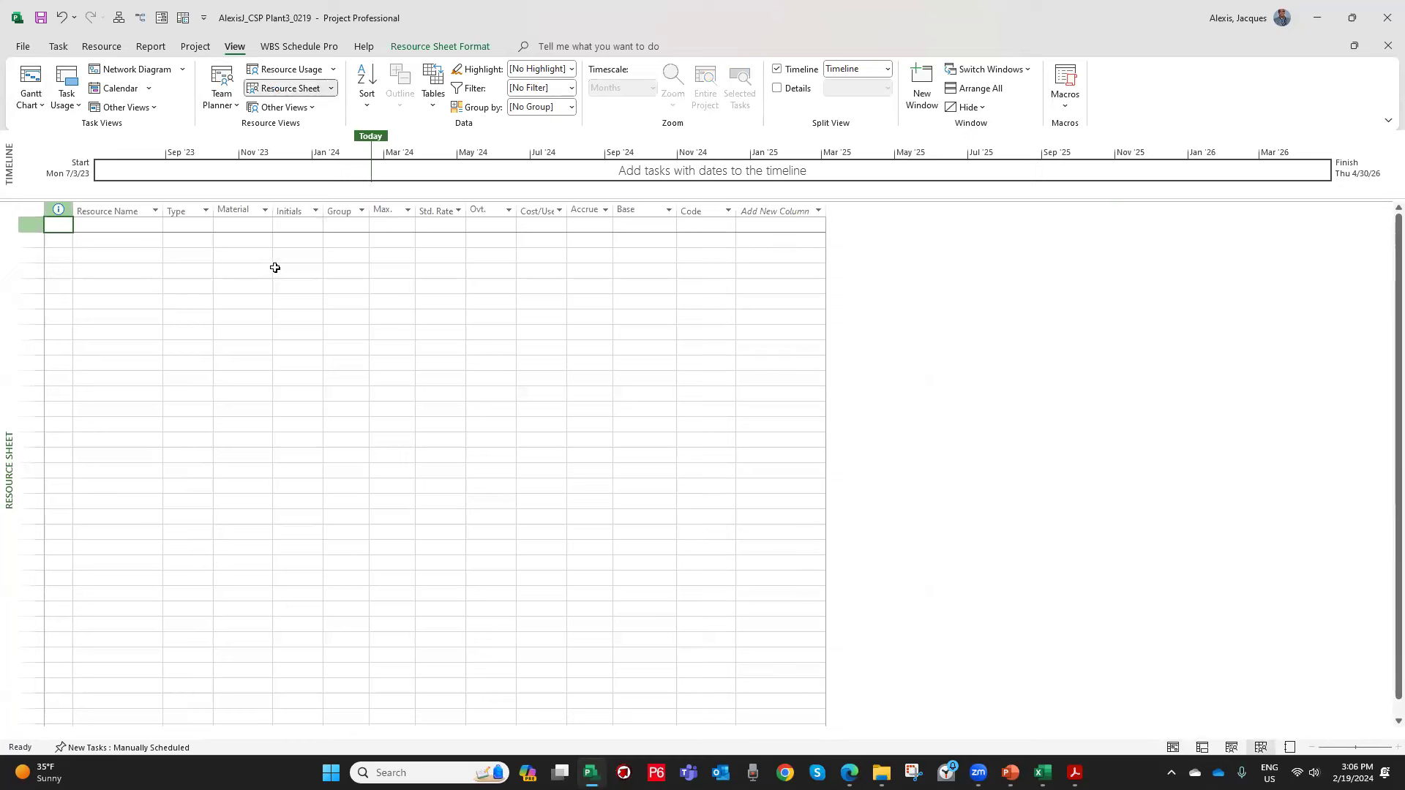
pyautogui.click(340, 204)
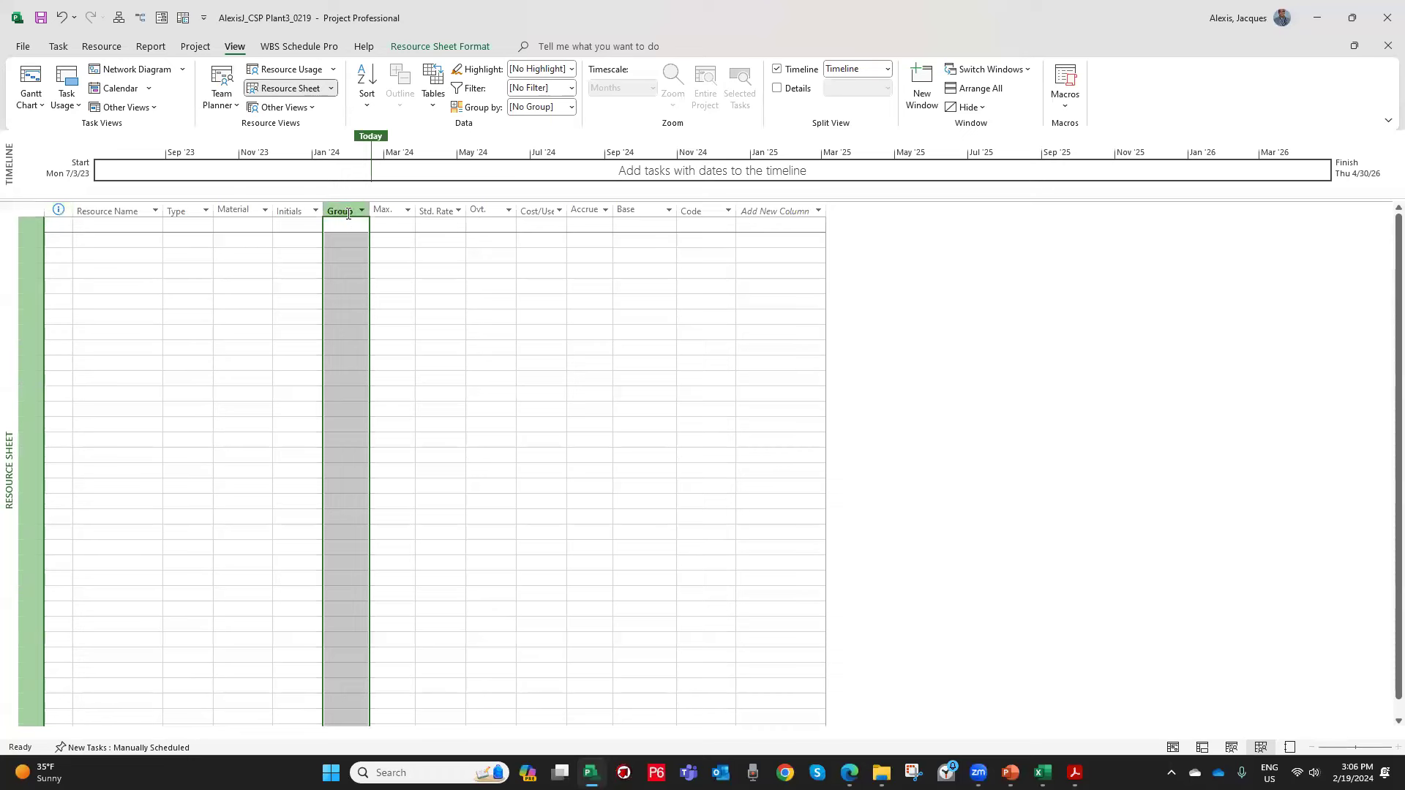
pyautogui.rightClick(346, 253)
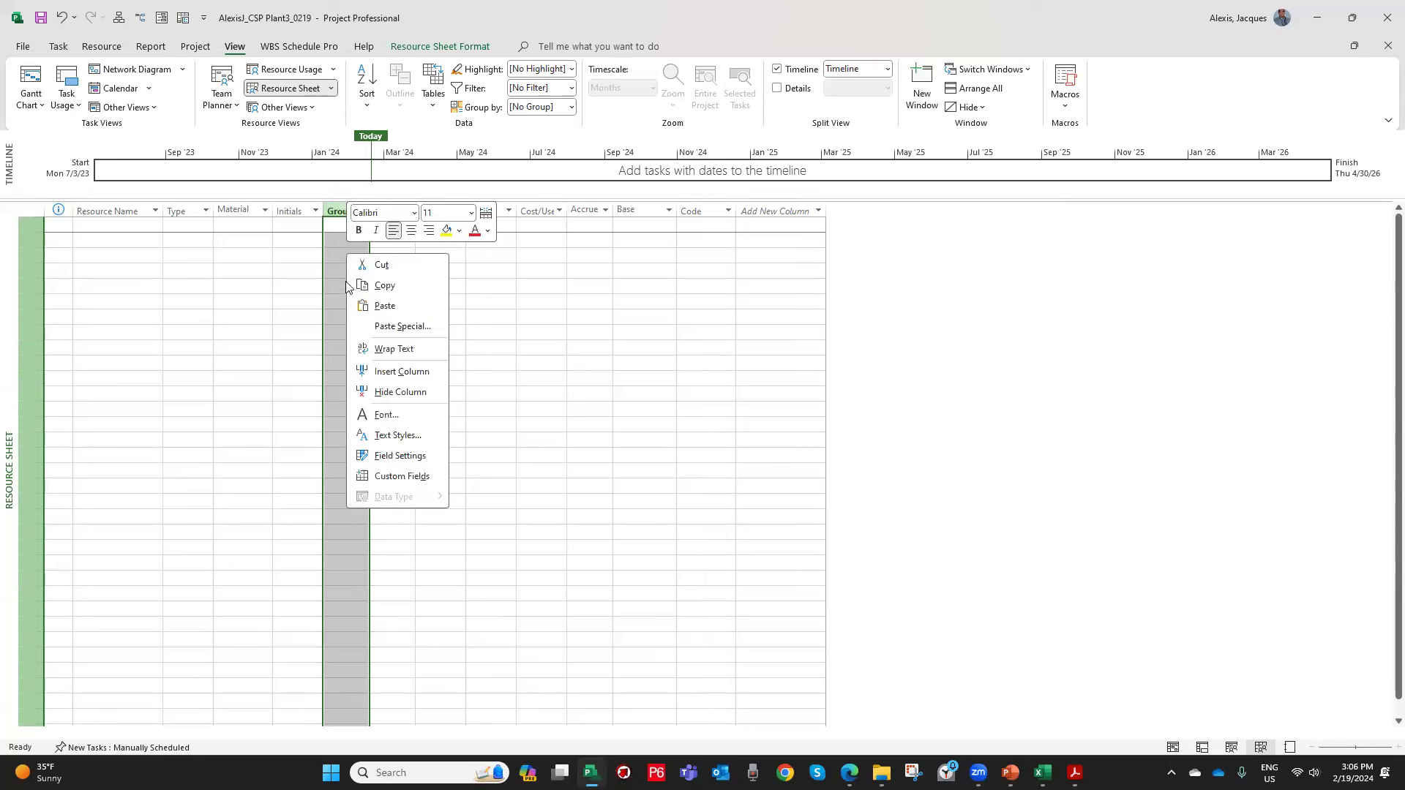
pyautogui.click(392, 393)
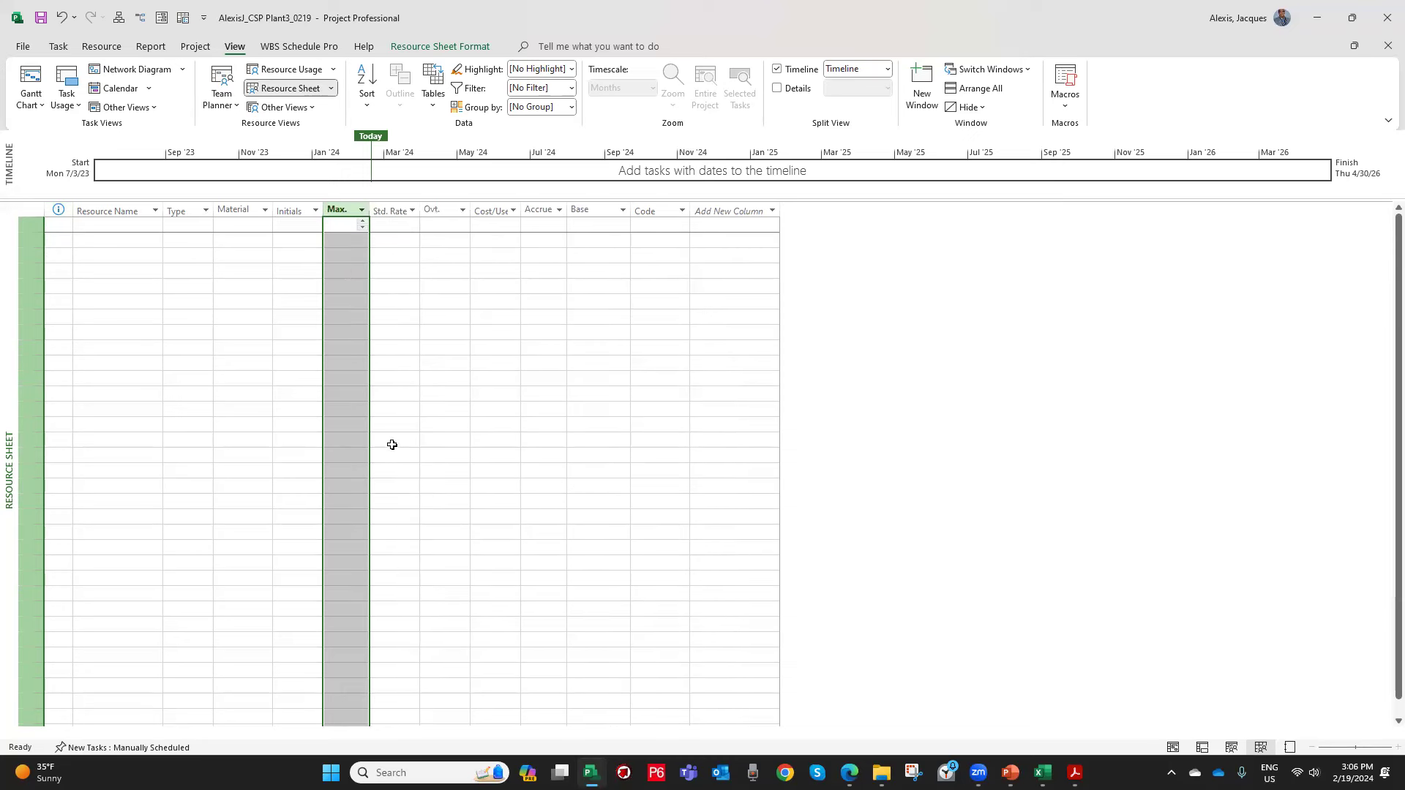
# Hide the overtime rate (Ovt.) column in the Resource Sheet.
pyautogui.click(440, 215)
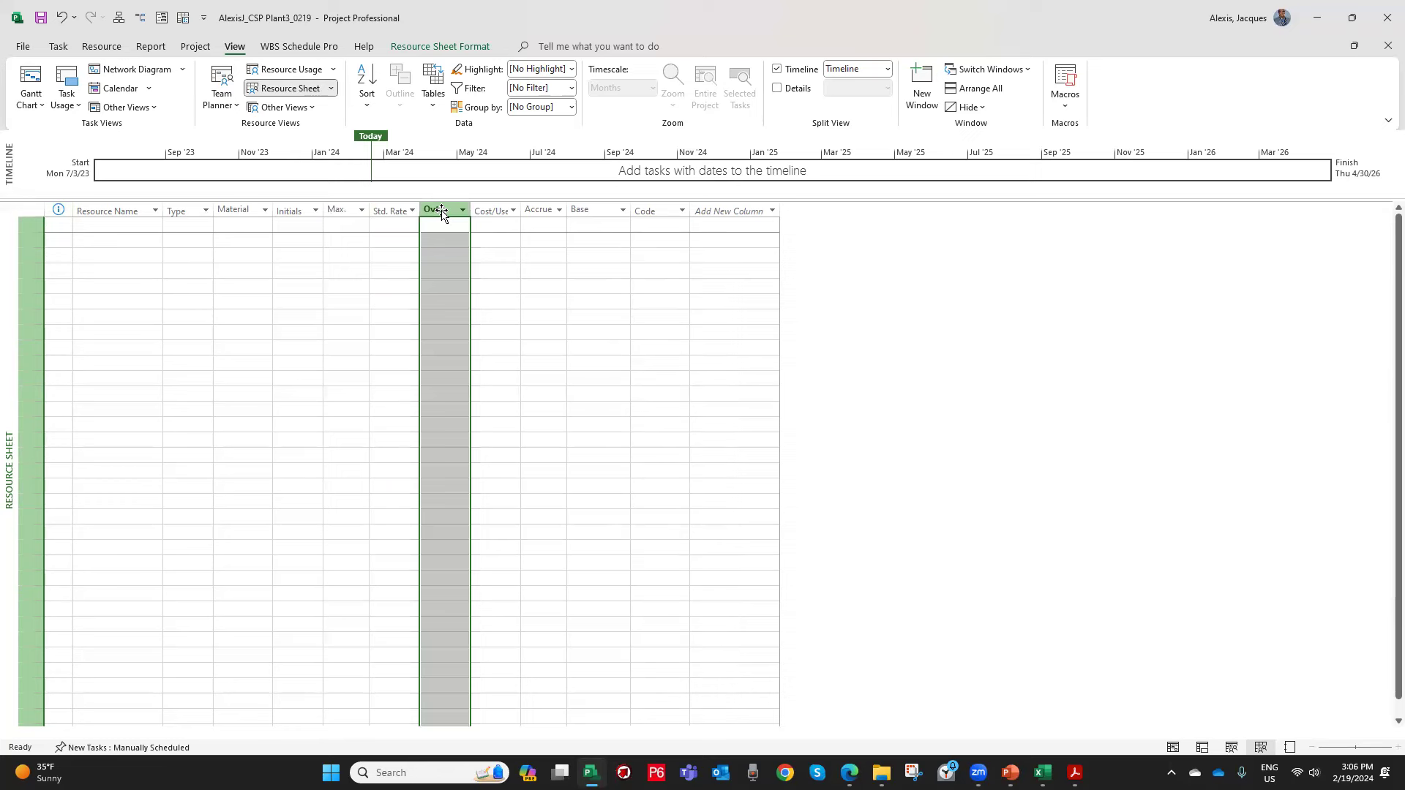
pyautogui.rightClick(441, 214)
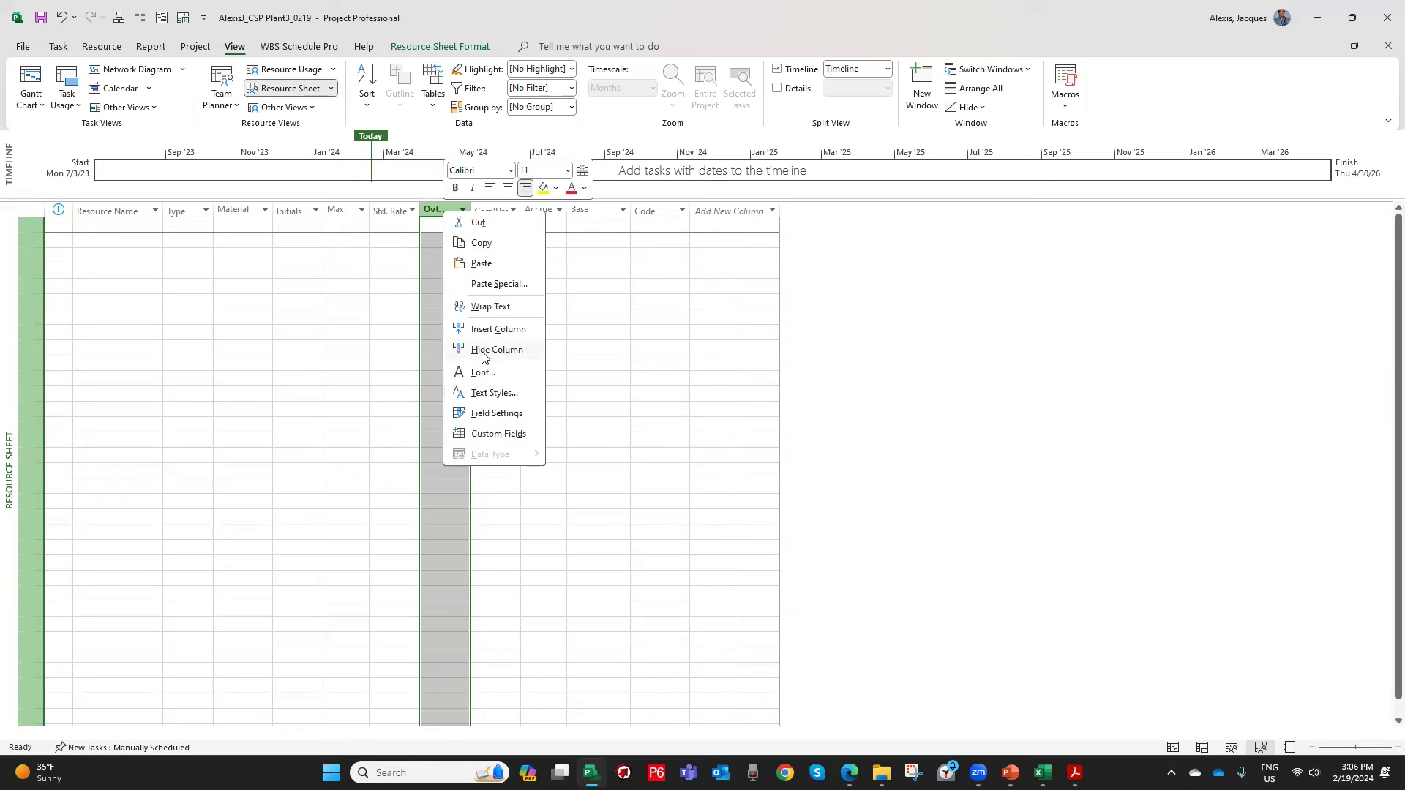
pyautogui.click(480, 351)
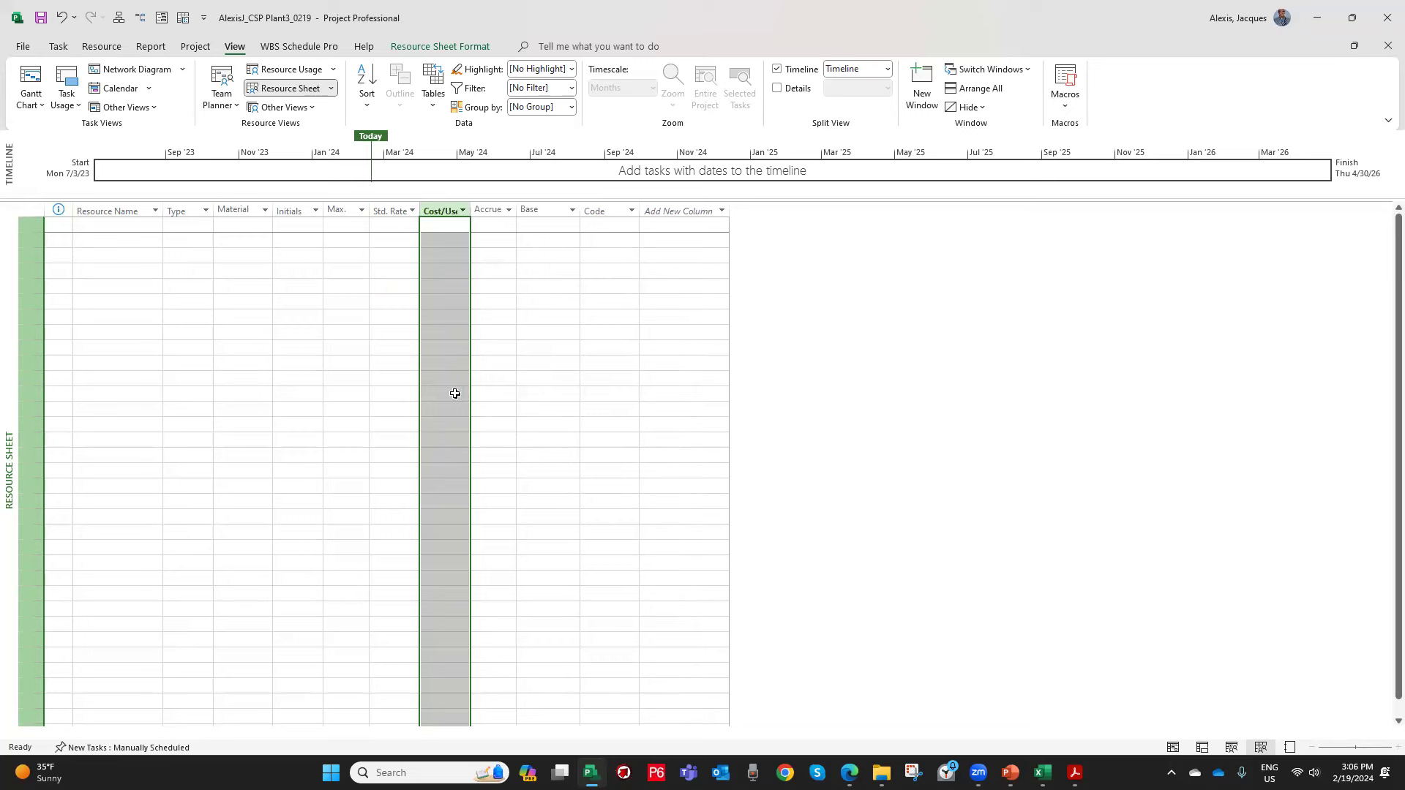
pyautogui.click(308, 329)
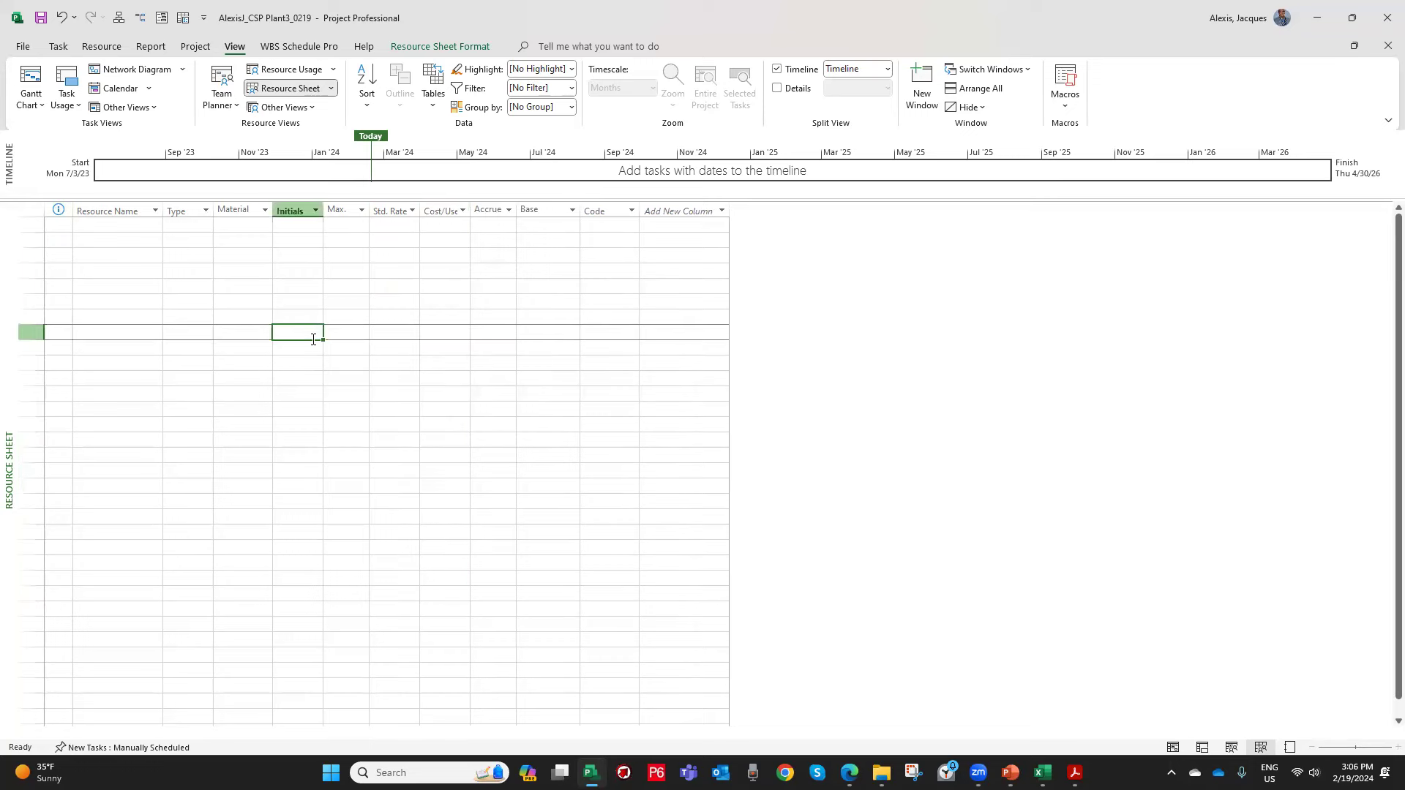
pyautogui.click(304, 271)
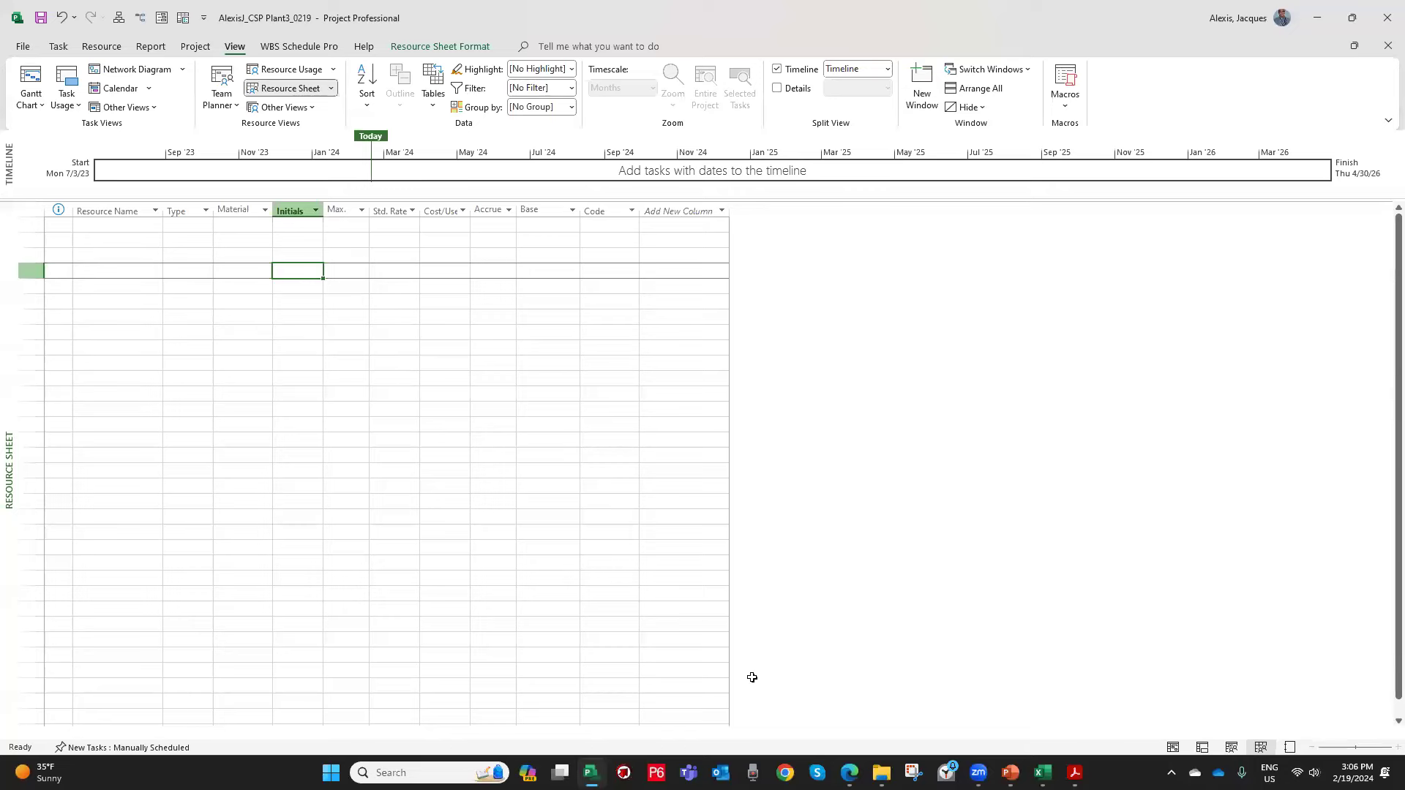
# Switch to the Excel workbook and copy the resource data in A2:H29 of its Resource Sheet, from Project Manager through Insurance.
pyautogui.click(1043, 772)
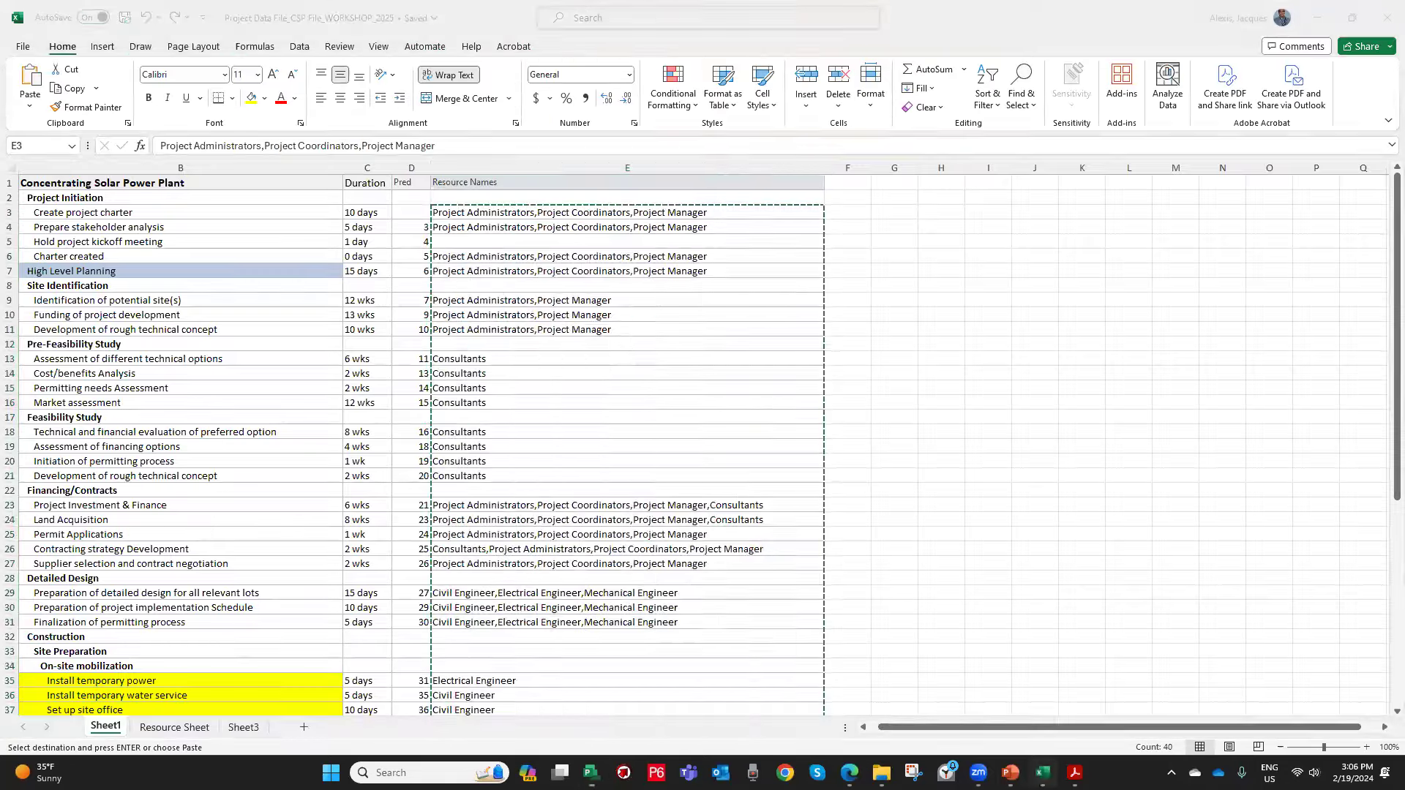
pyautogui.click(174, 726)
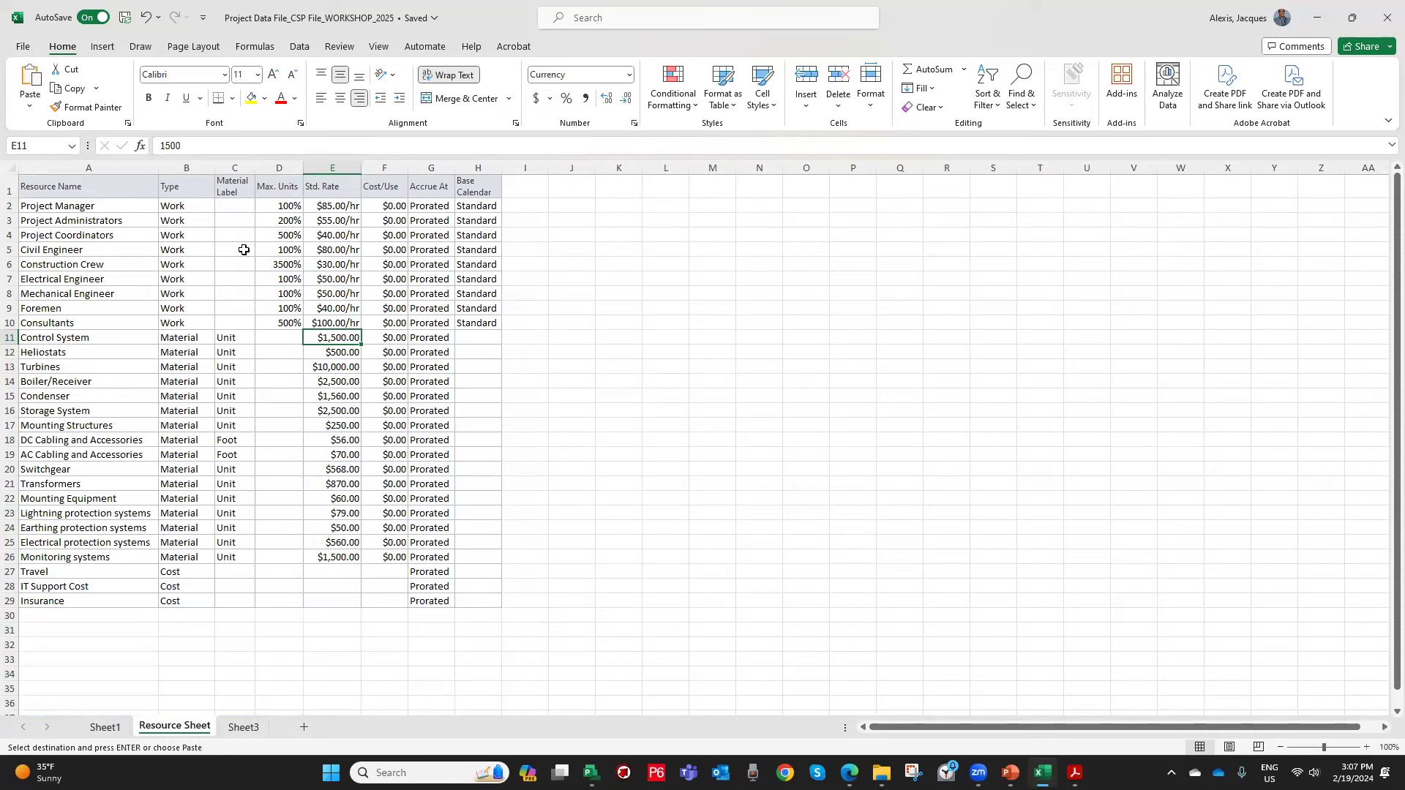
pyautogui.moveTo(45, 206); pyautogui.dragTo(492, 596)
pyautogui.hotkey('ctrl', 'v')
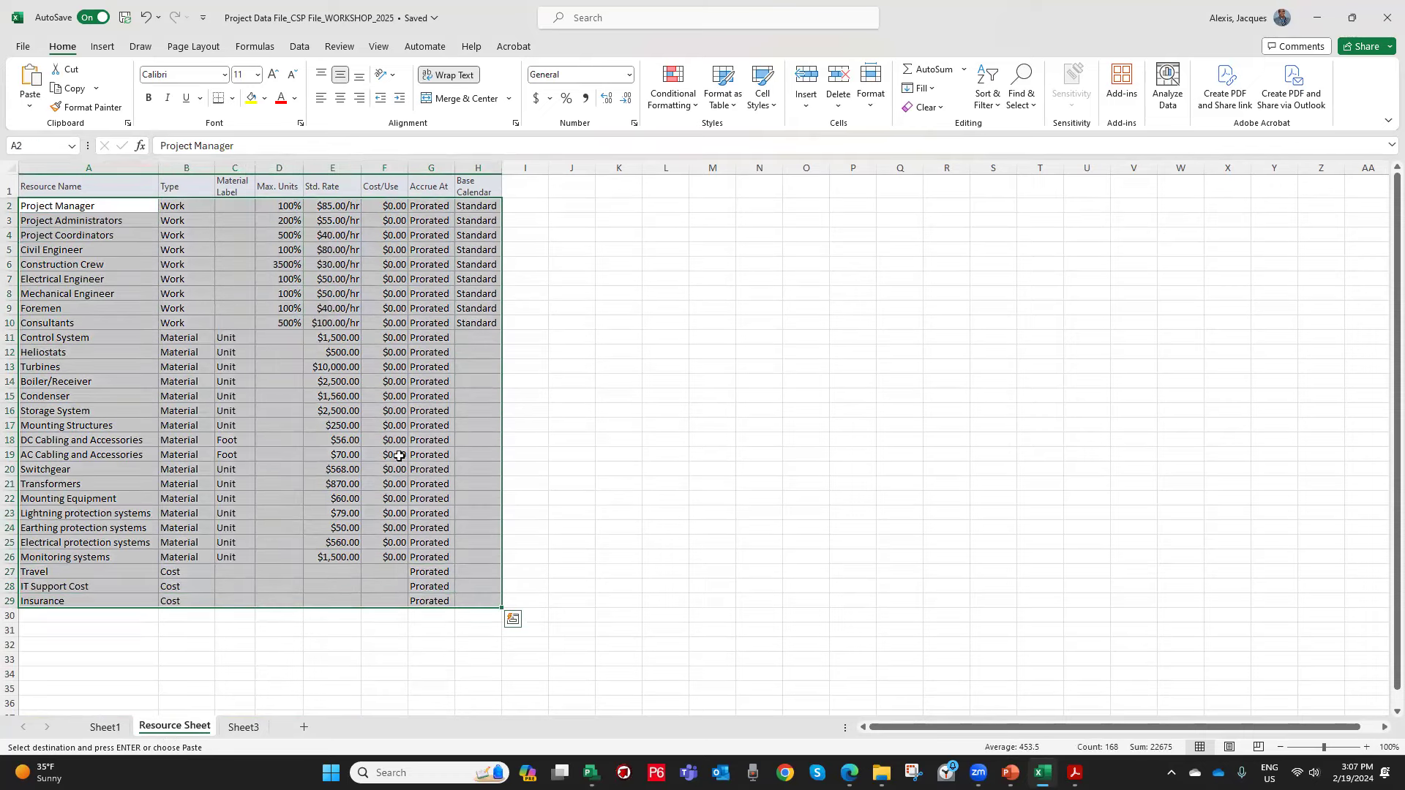
pyautogui.rightClick(399, 249)
pyautogui.click(446, 306)
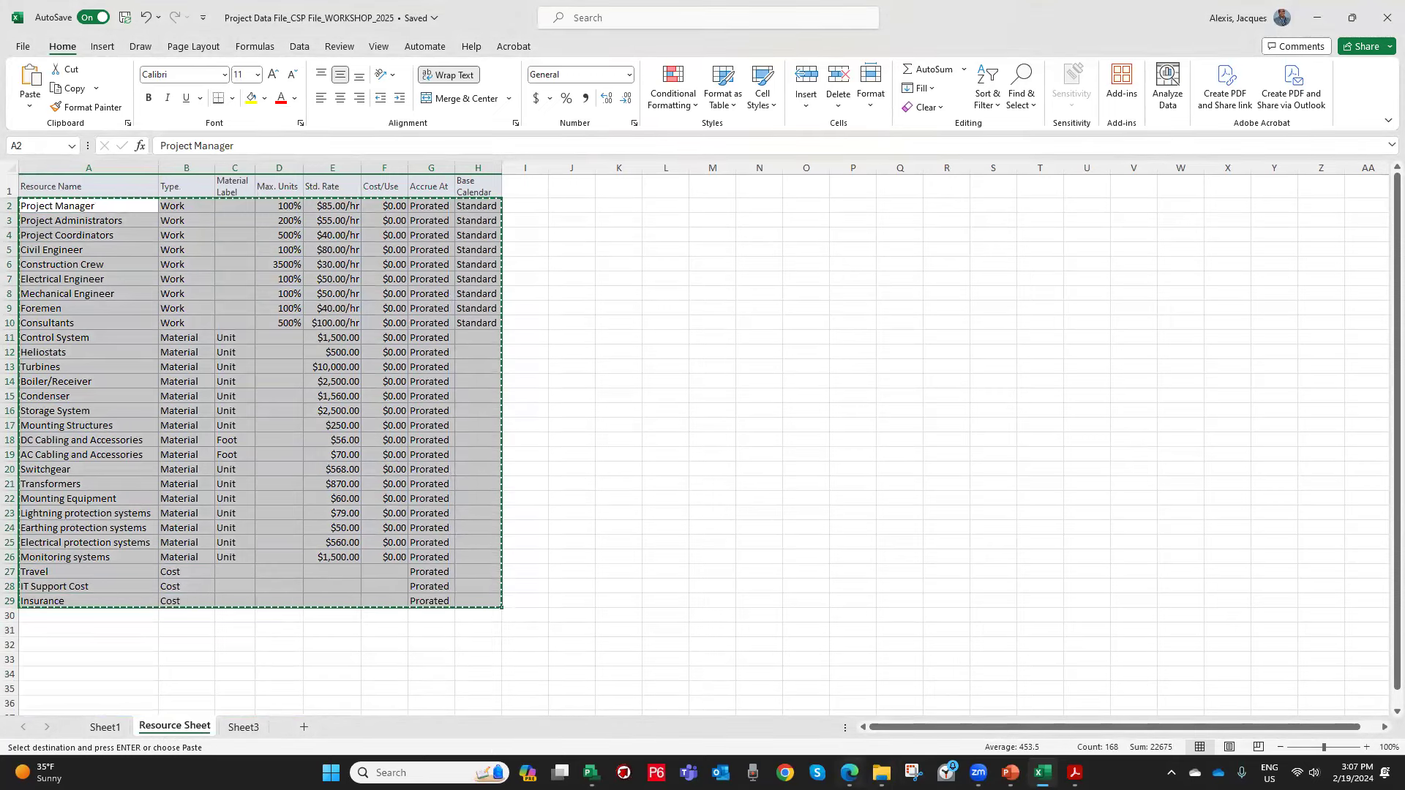
# Switch back to Project and paste the copied resource list from the first Resource Name row, continuing the paste past every column error.
pyautogui.moveTo(849, 772)
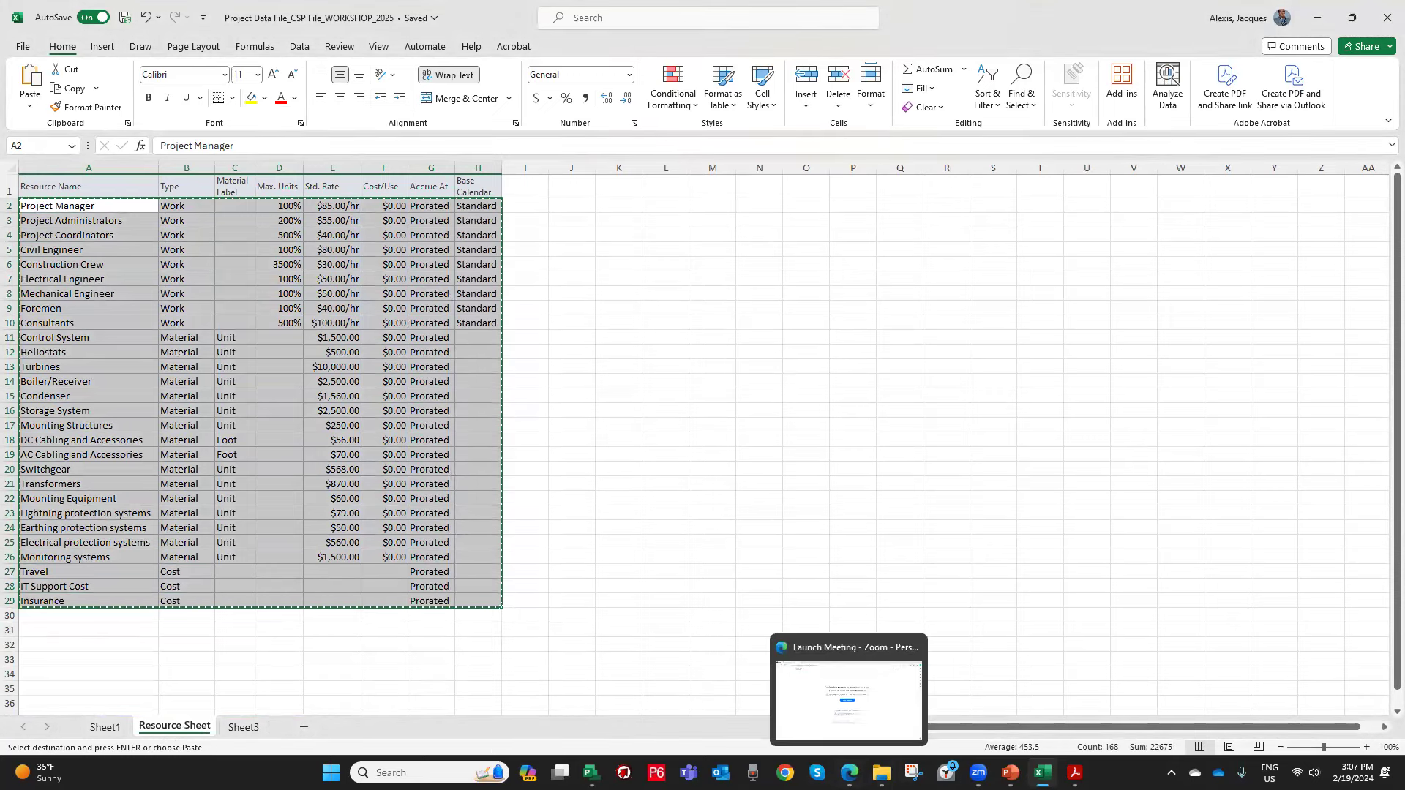
pyautogui.click(591, 773)
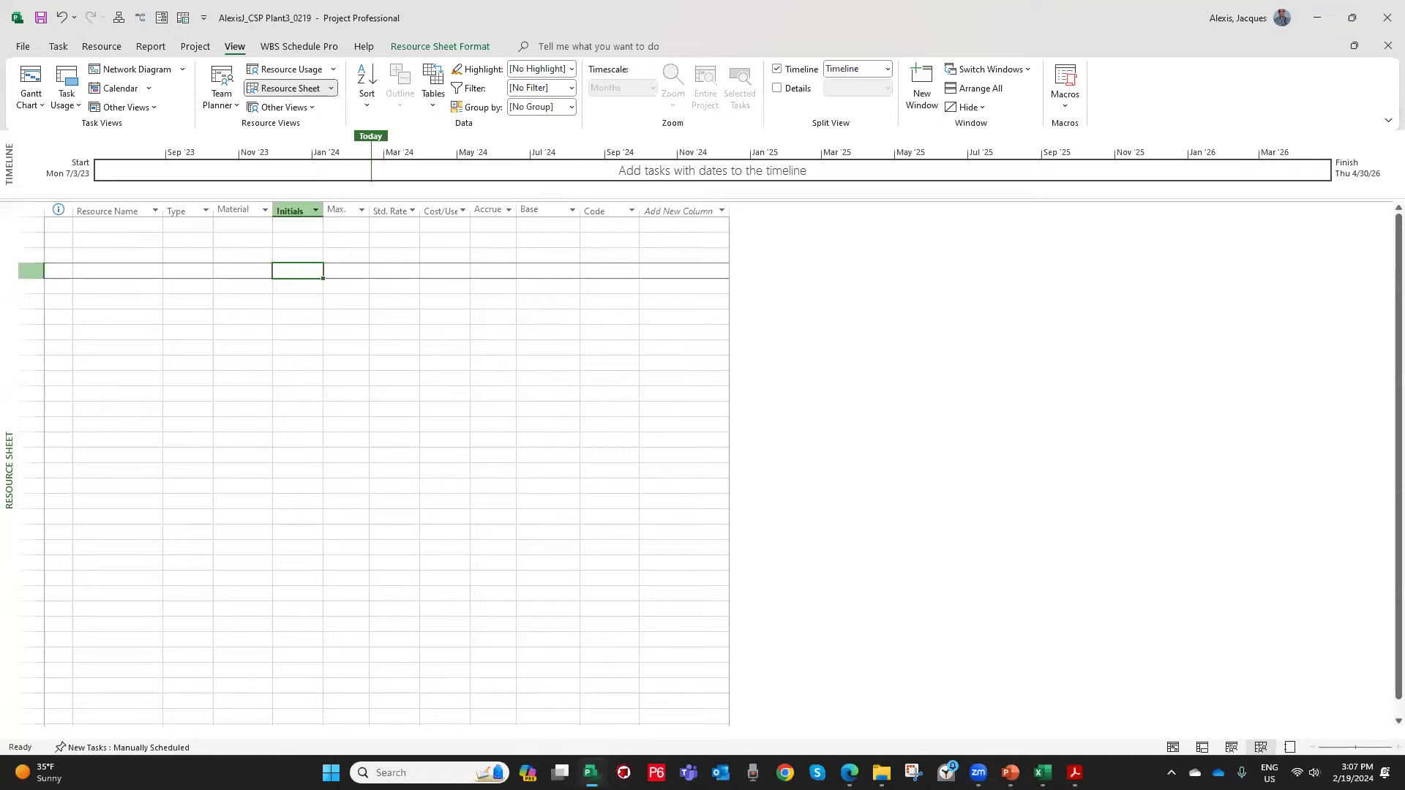
pyautogui.click(120, 224)
pyautogui.rightClick(121, 226)
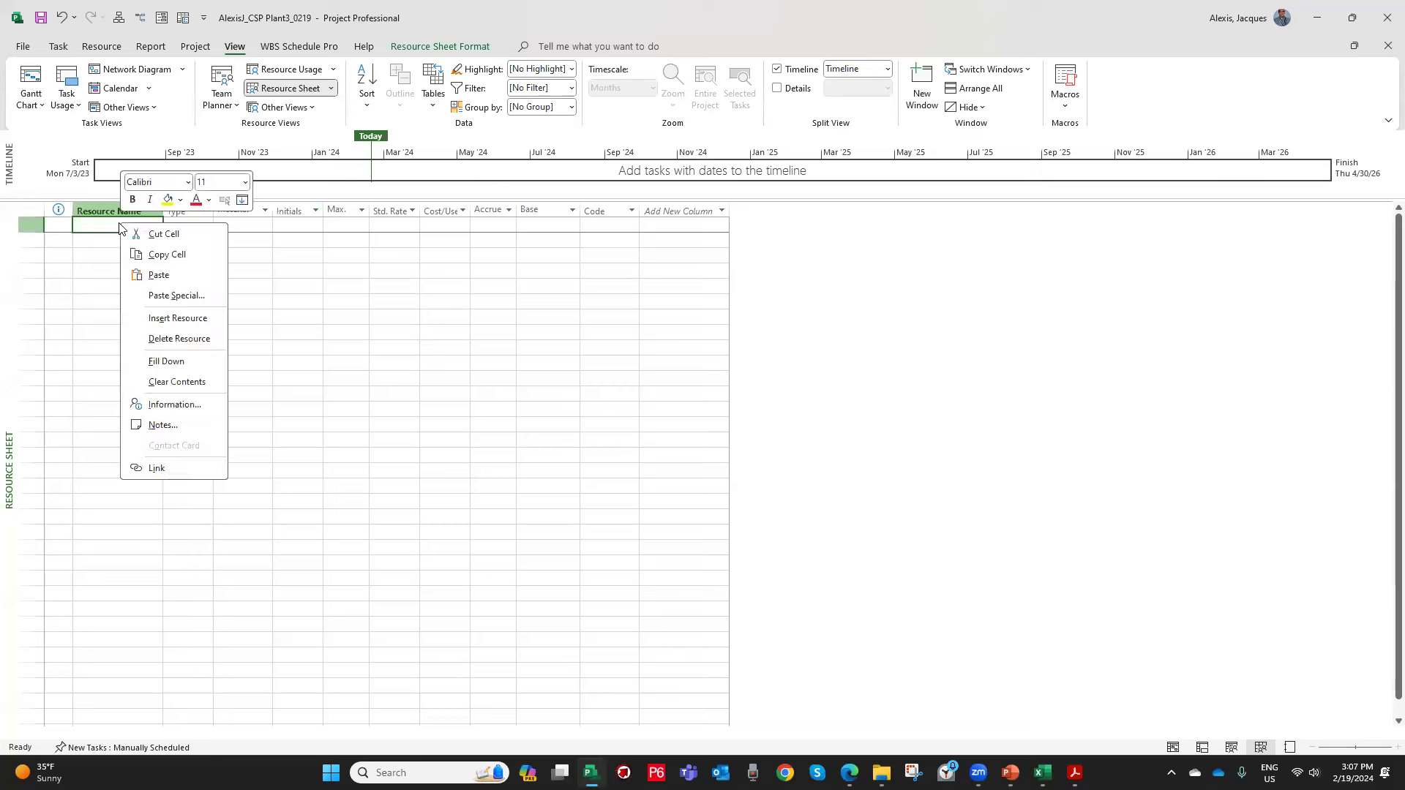
pyautogui.click(159, 275)
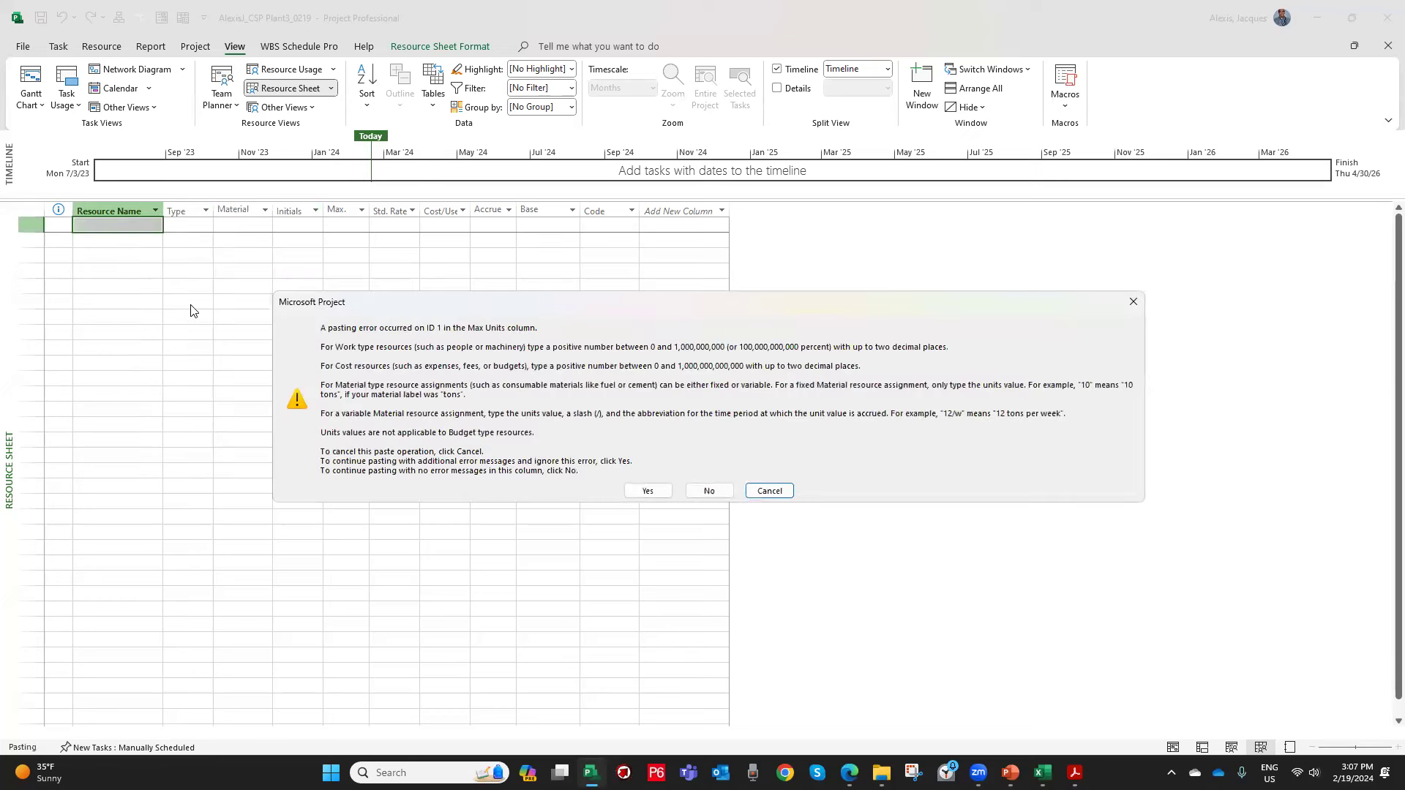
pyautogui.click(647, 491)
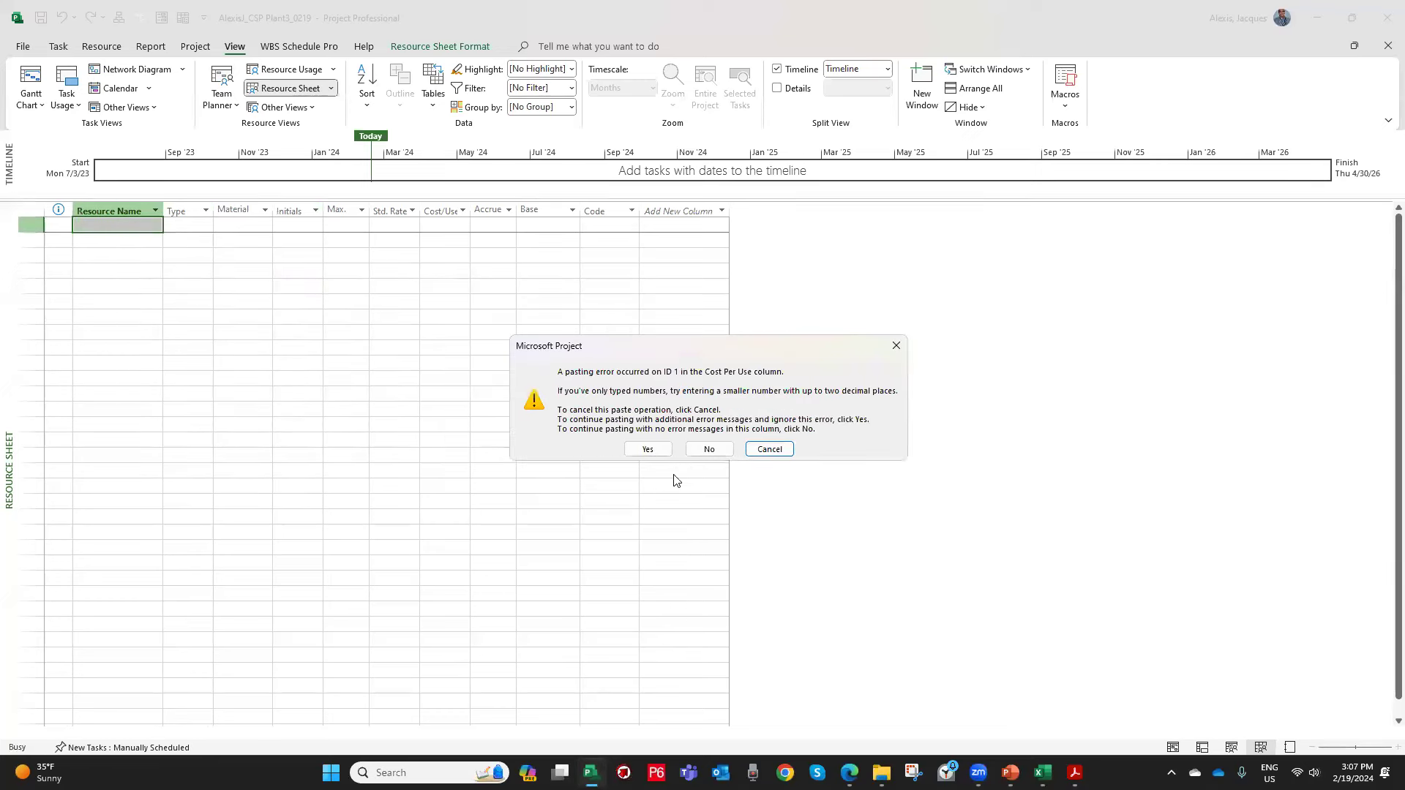
pyautogui.click(662, 448)
pyautogui.click(657, 451)
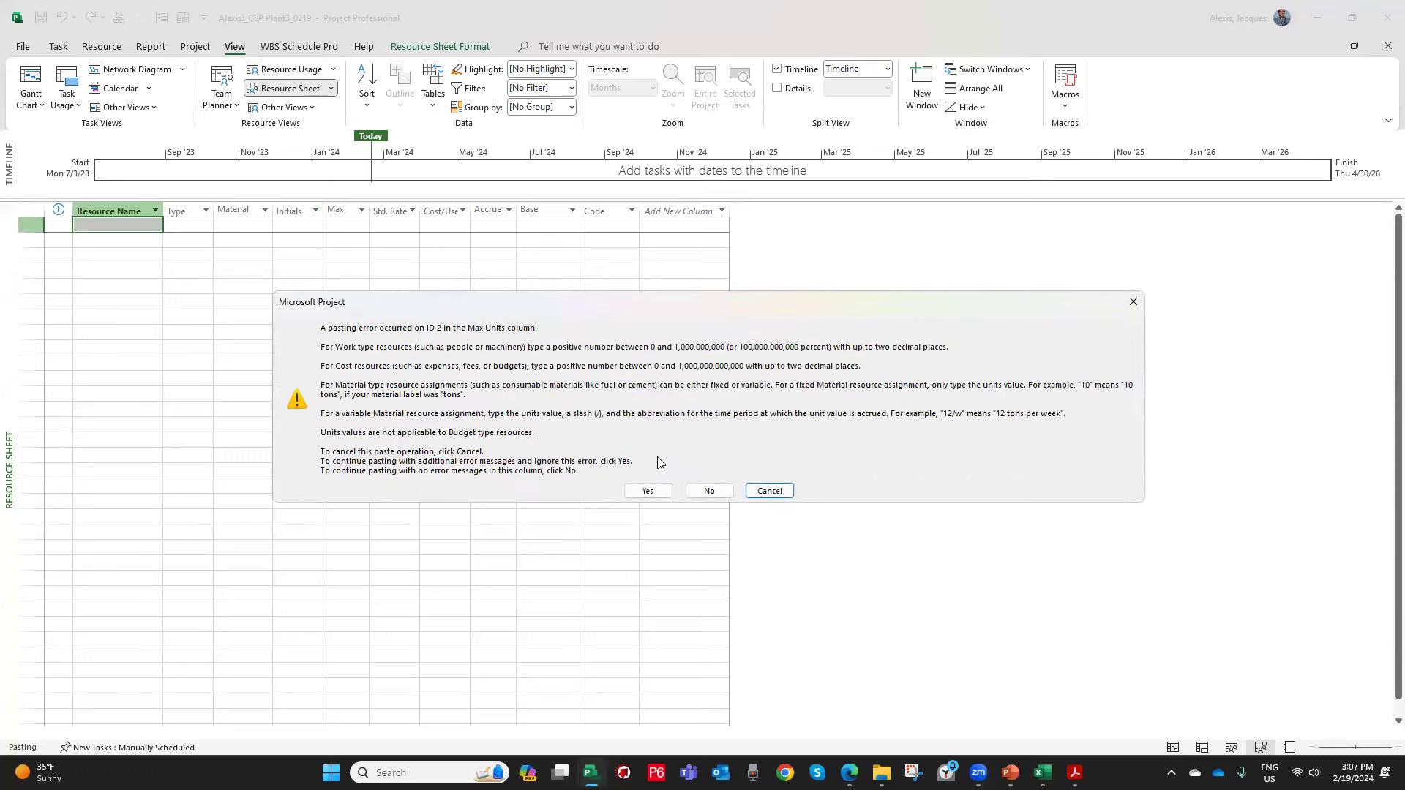
pyautogui.click(650, 490)
pyautogui.click(655, 452)
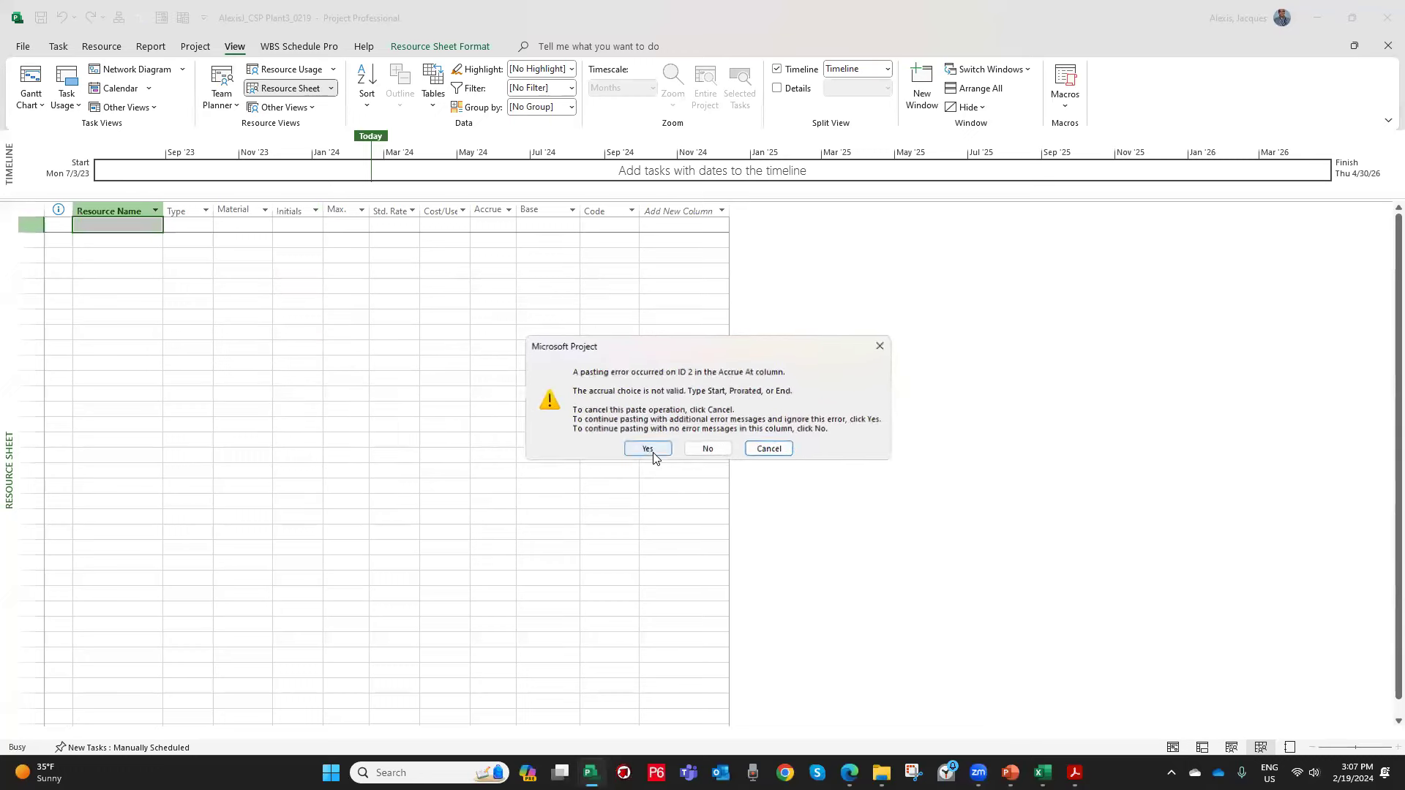
pyautogui.click(651, 451)
pyautogui.click(647, 491)
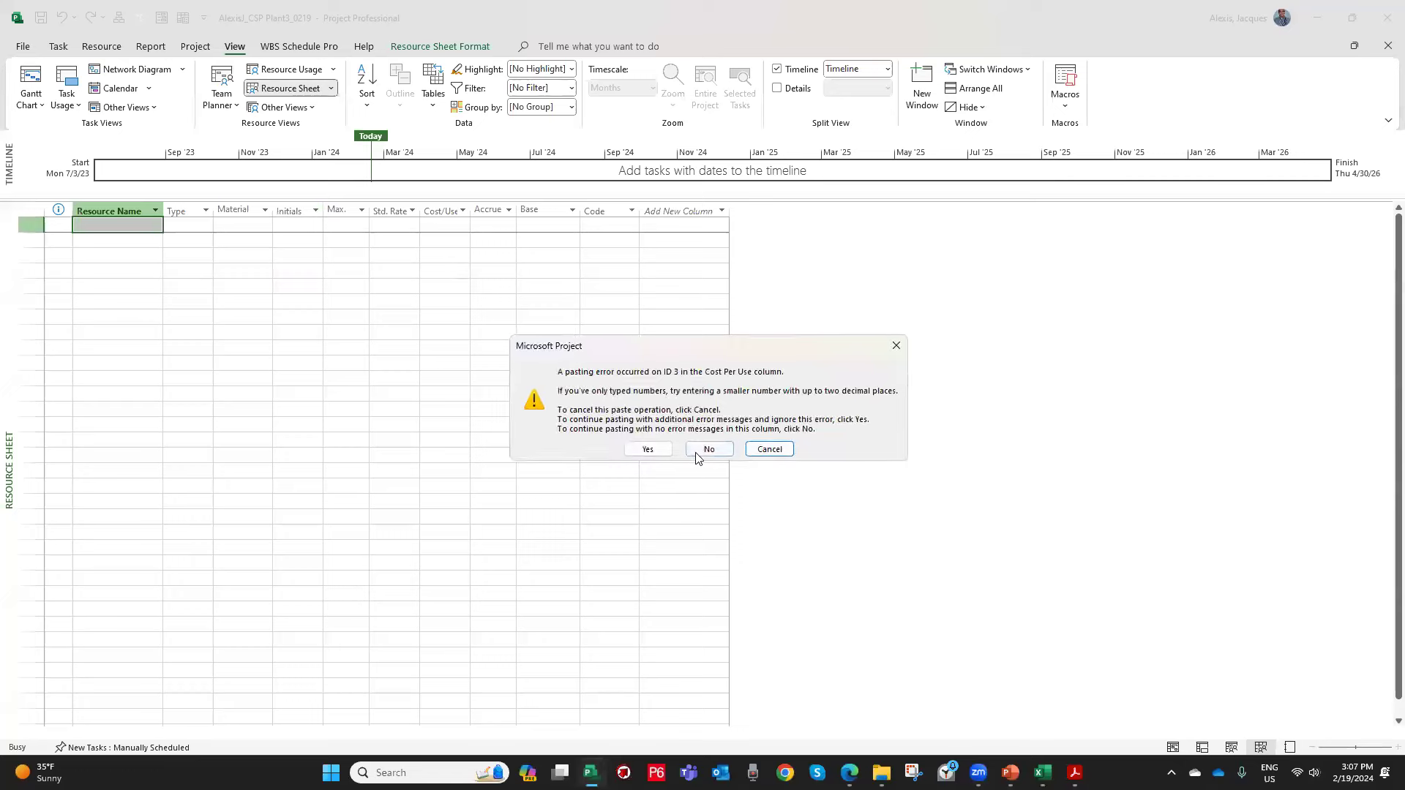
pyautogui.click(658, 451)
pyautogui.click(652, 448)
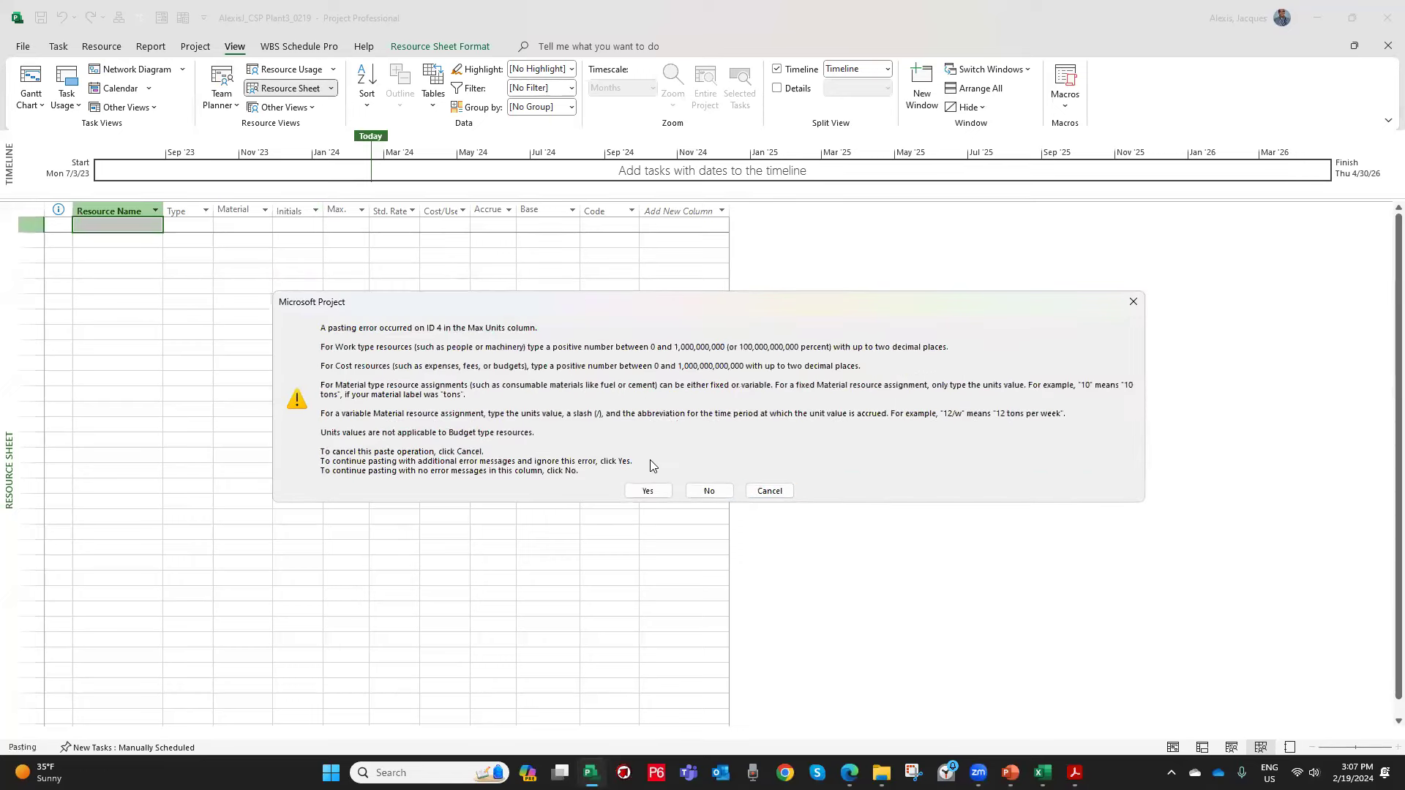
pyautogui.click(709, 491)
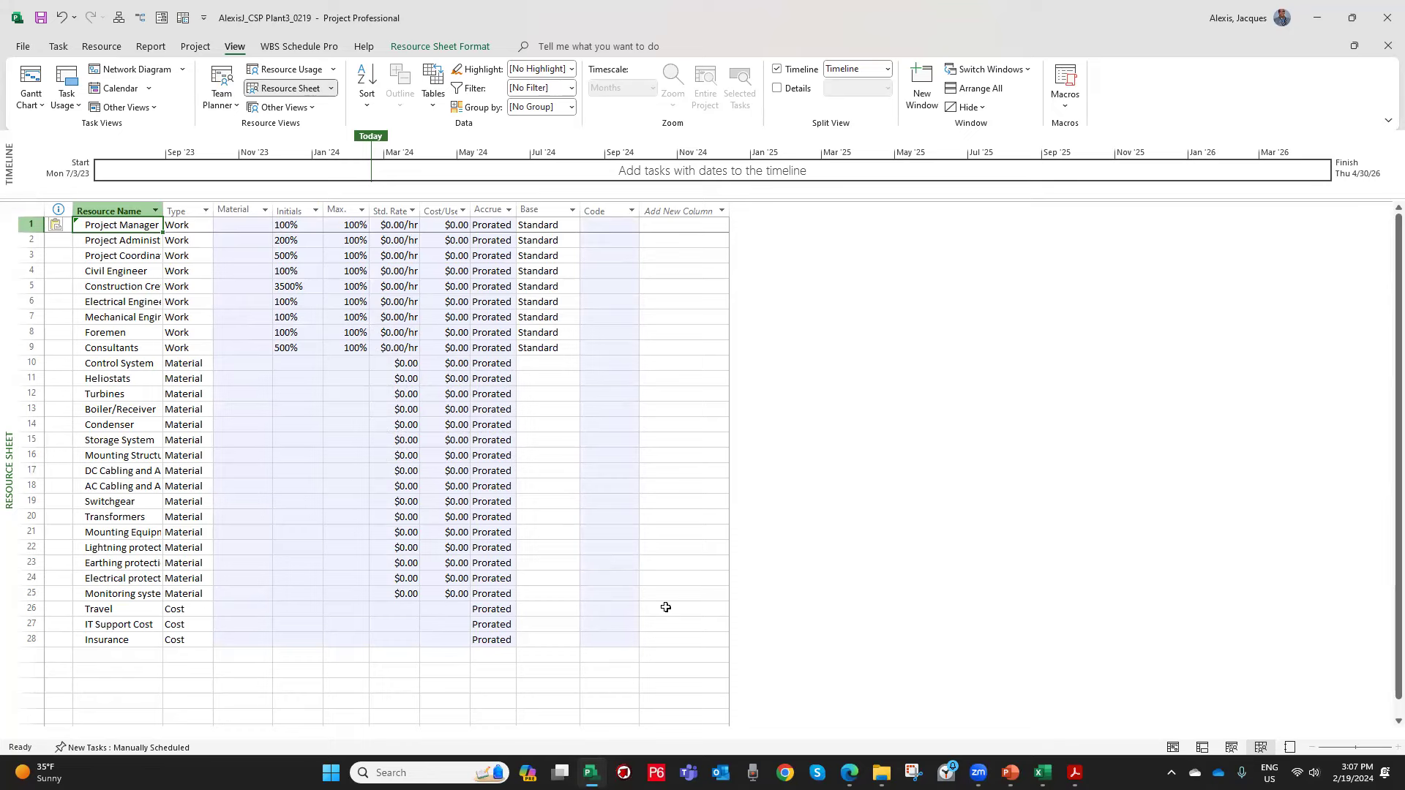
# Switch to Excel and copy the Std. Rate values in E2:E26 of the Resource Sheet, from Project Manager through Monitoring systems.
pyautogui.hotkey('alt', 'Tab')
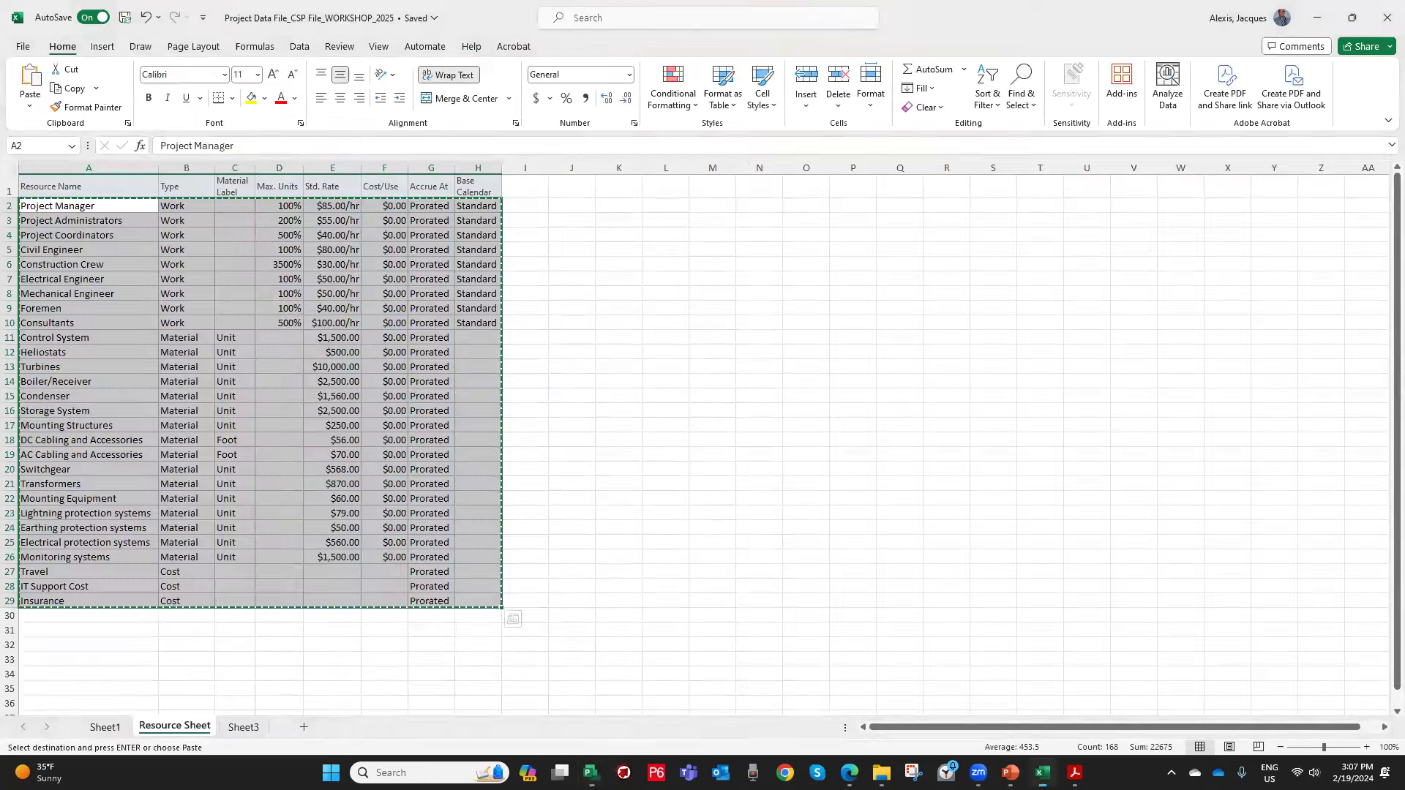
pyautogui.moveTo(328, 204); pyautogui.dragTo(336, 558)
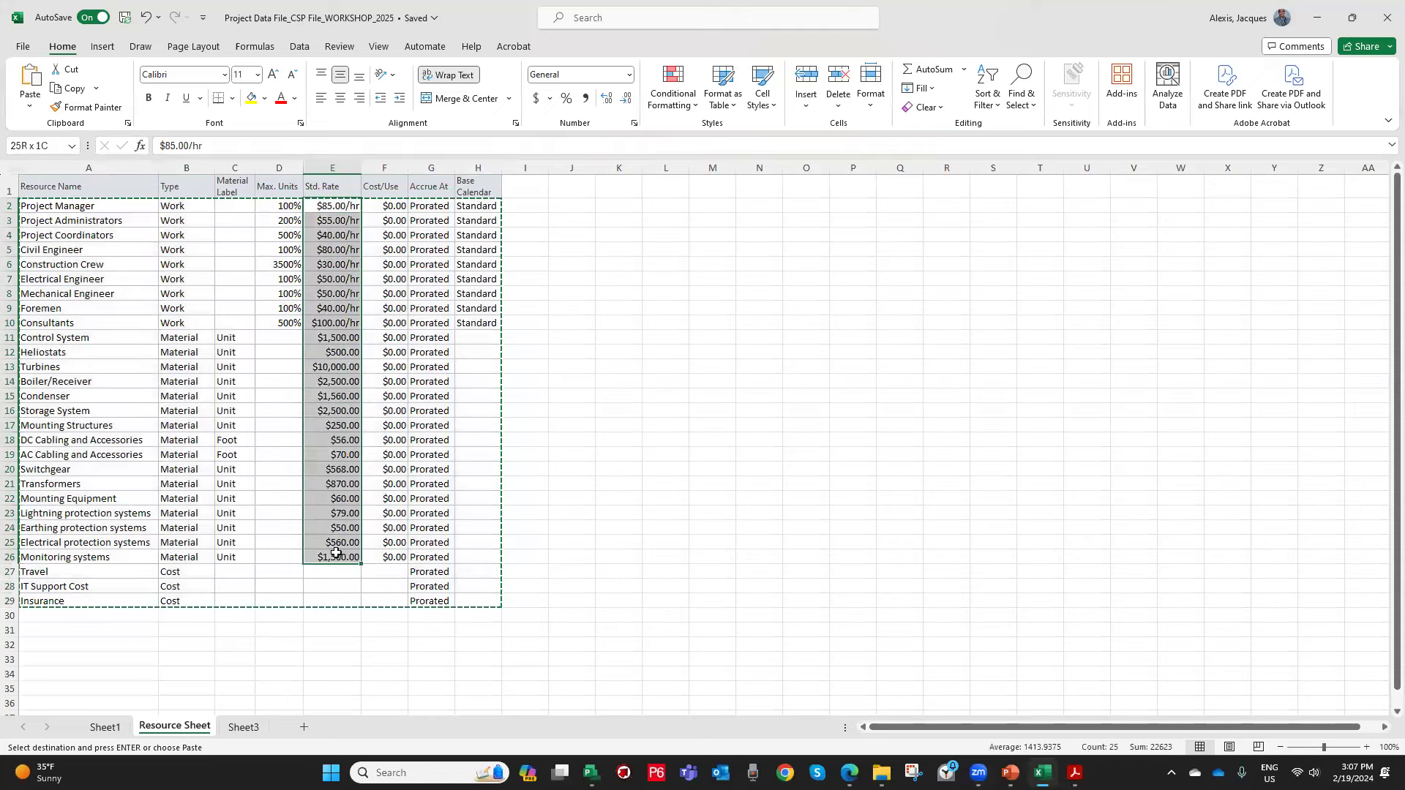
pyautogui.rightClick(334, 526)
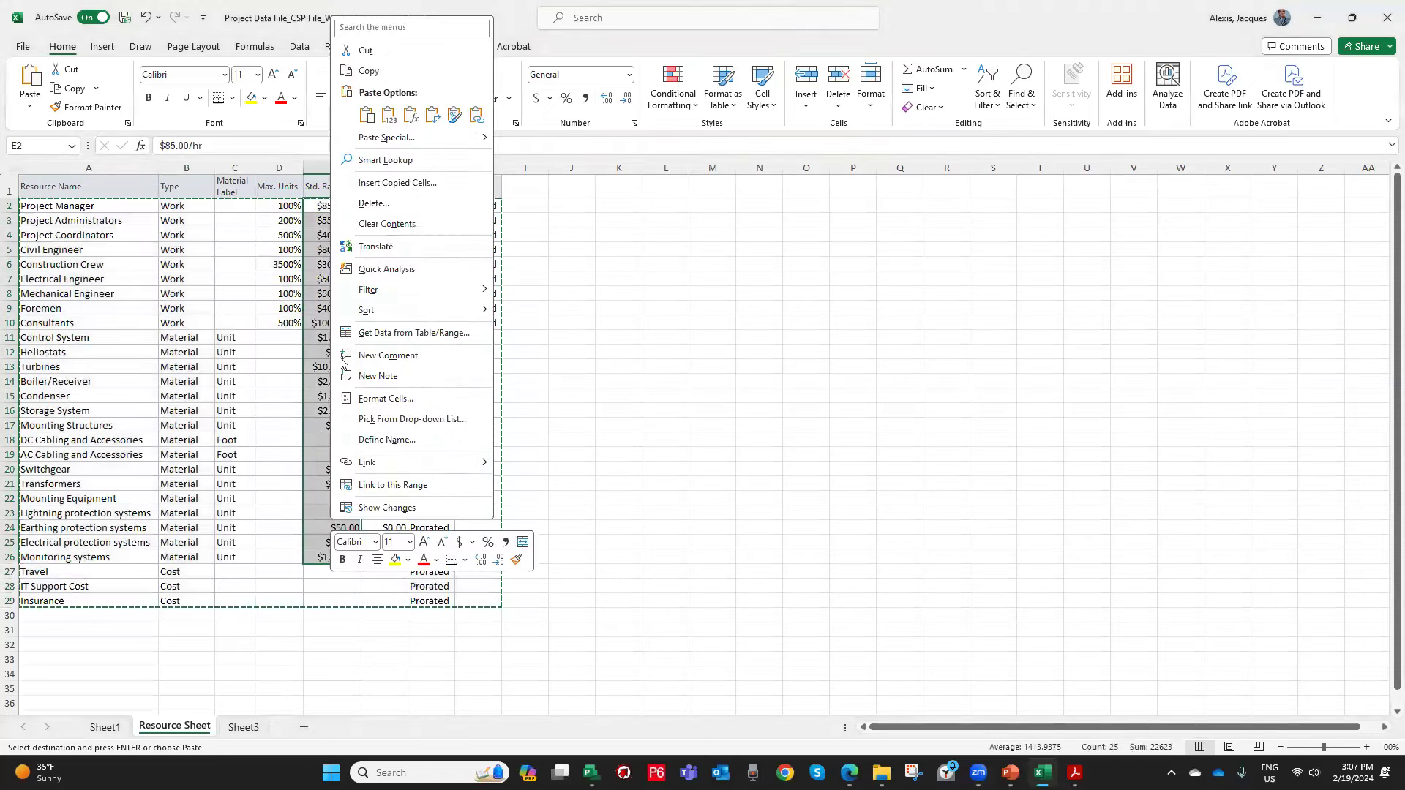
pyautogui.click(369, 72)
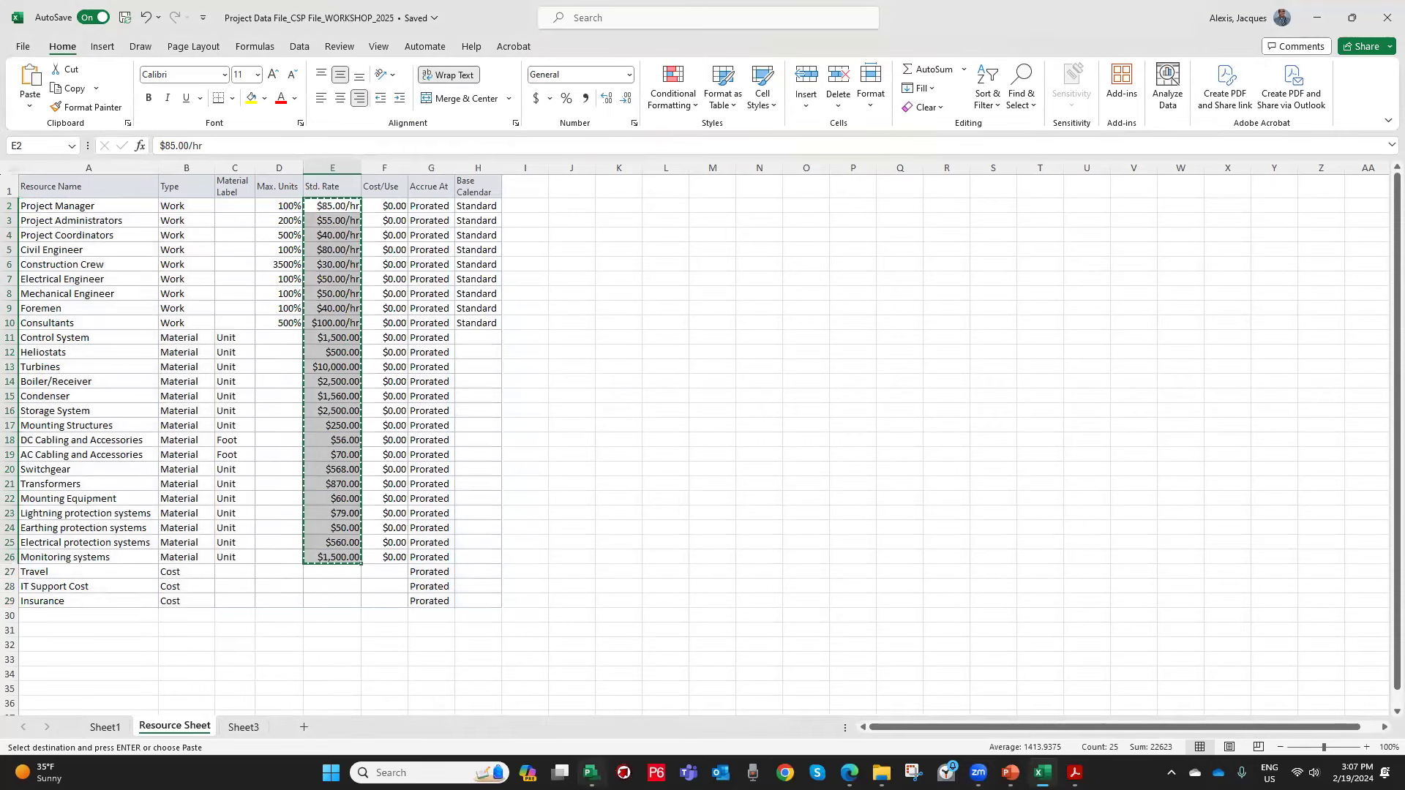
# Switch to Project and paste the copied rates into the Std. Rate column, starting at resource 1, Project Manager.
pyautogui.click(592, 745)
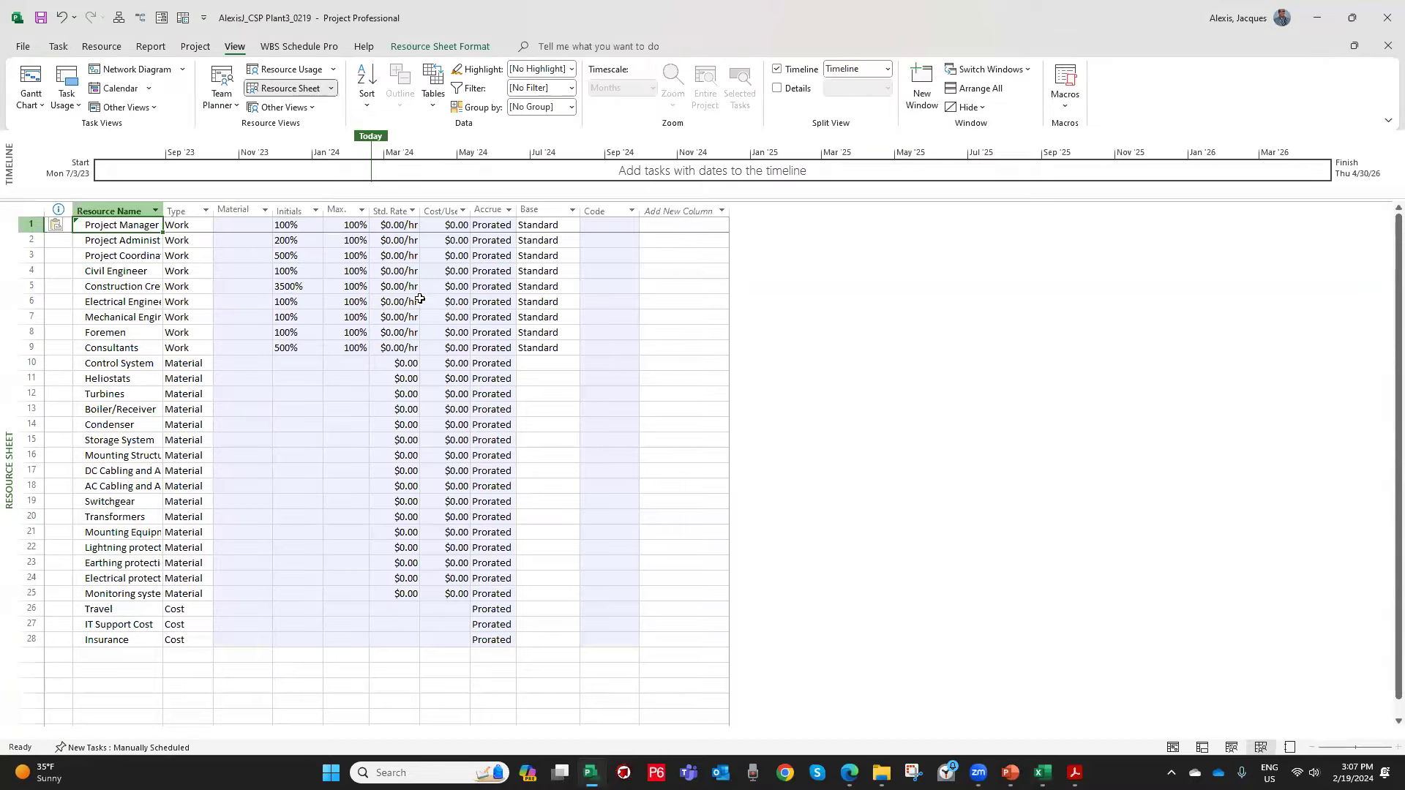
pyautogui.click(399, 226)
pyautogui.rightClick(396, 224)
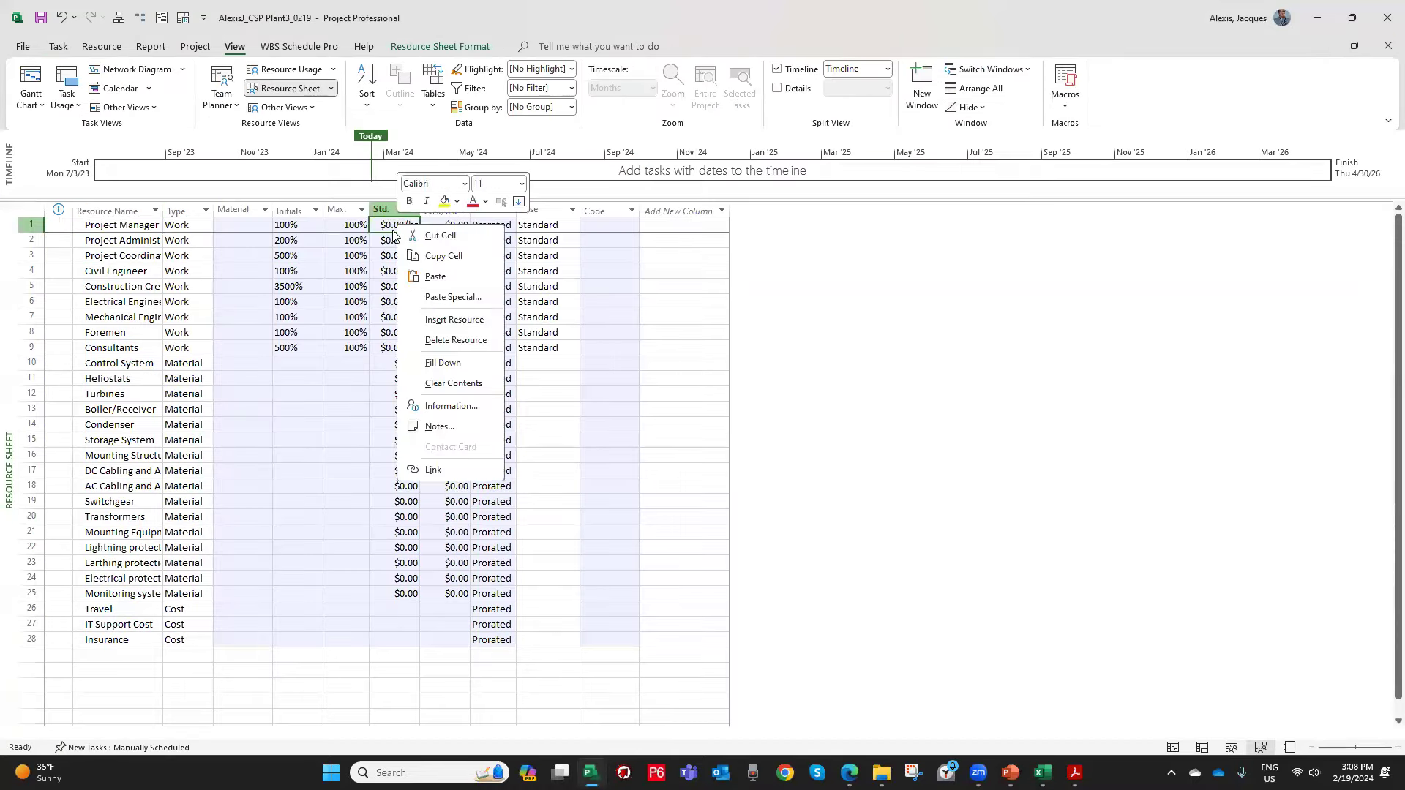
pyautogui.click(434, 279)
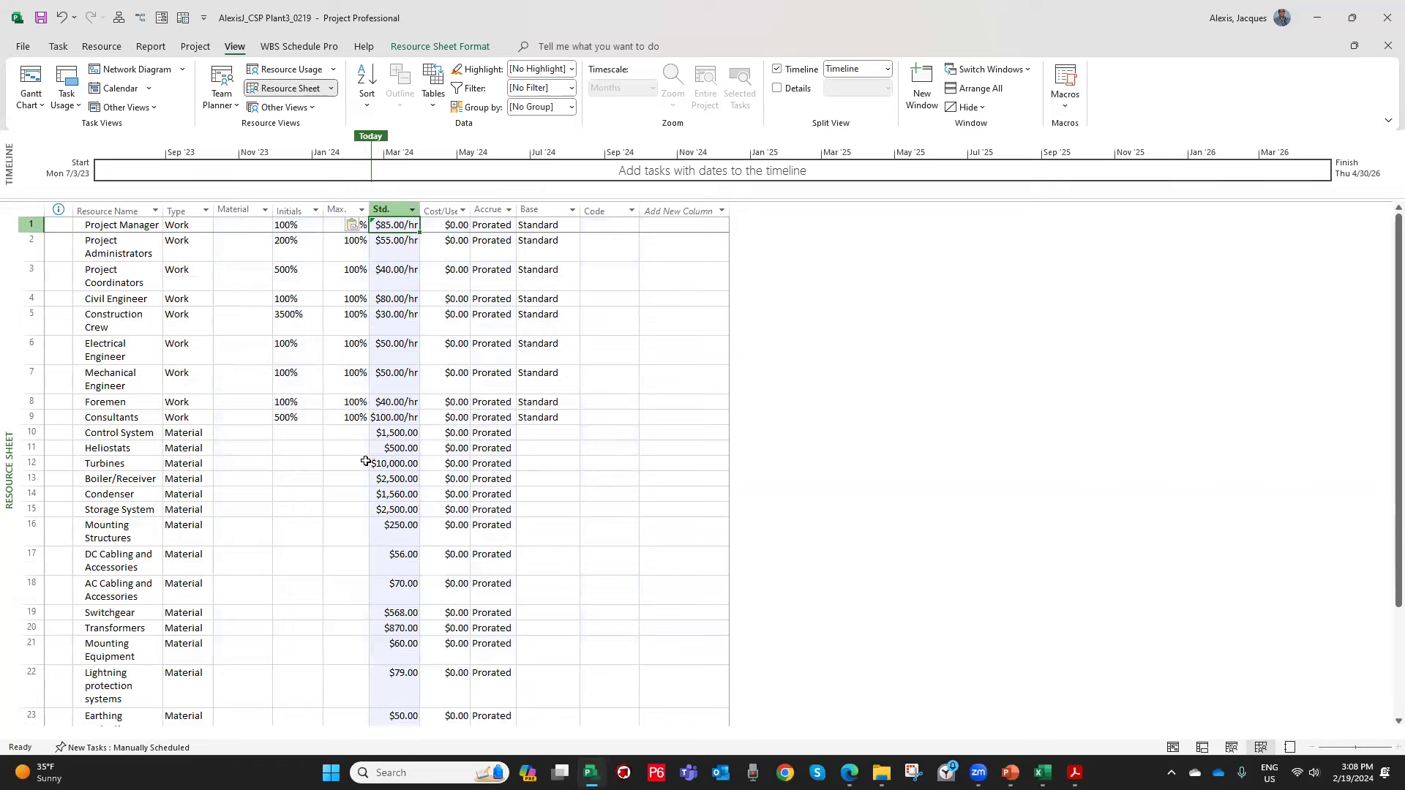
# Switch to Excel and copy the Material Label values in C11:C26 of the Resource Sheet, from Control System through Monitoring systems.
pyautogui.click(1043, 772)
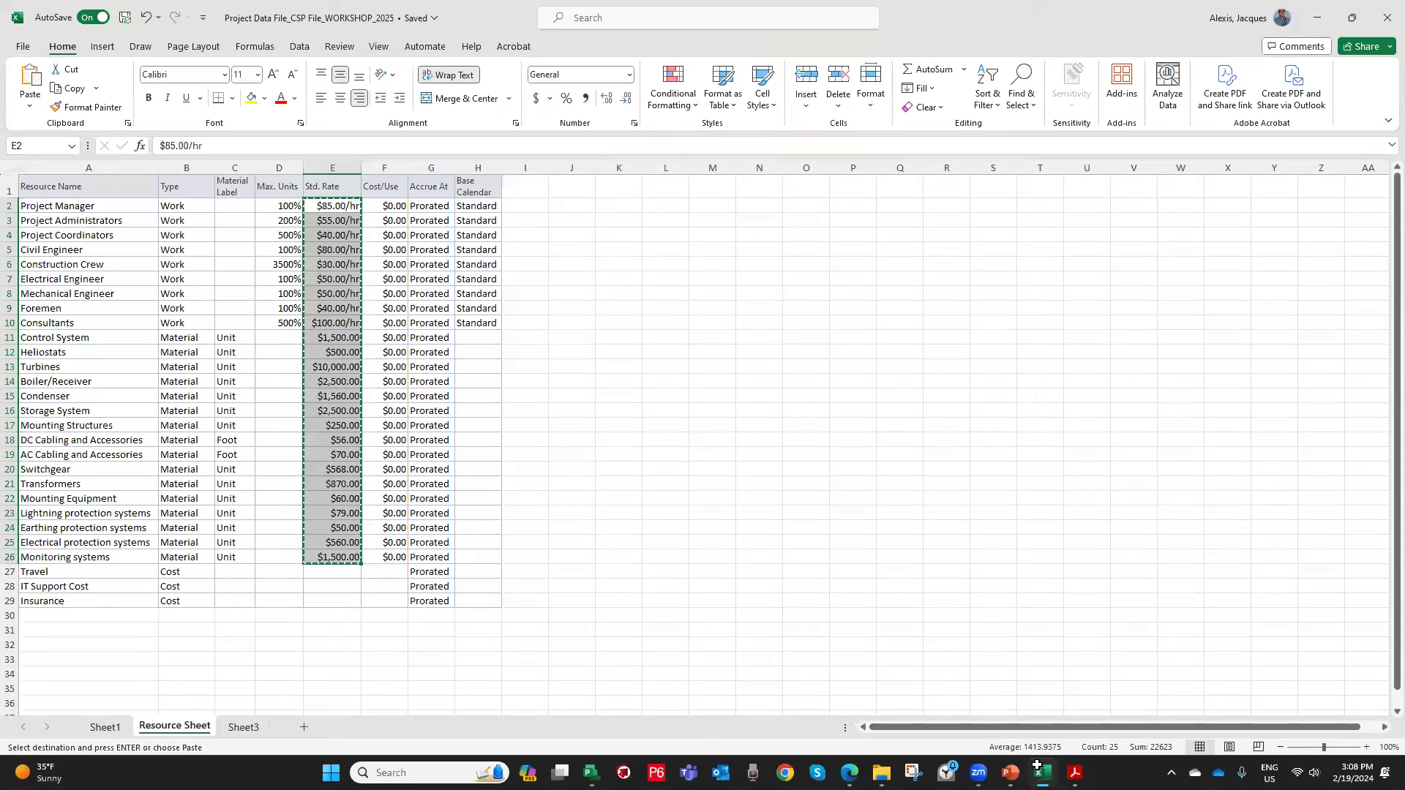
pyautogui.moveTo(226, 337); pyautogui.dragTo(229, 557)
pyautogui.rightClick(229, 555)
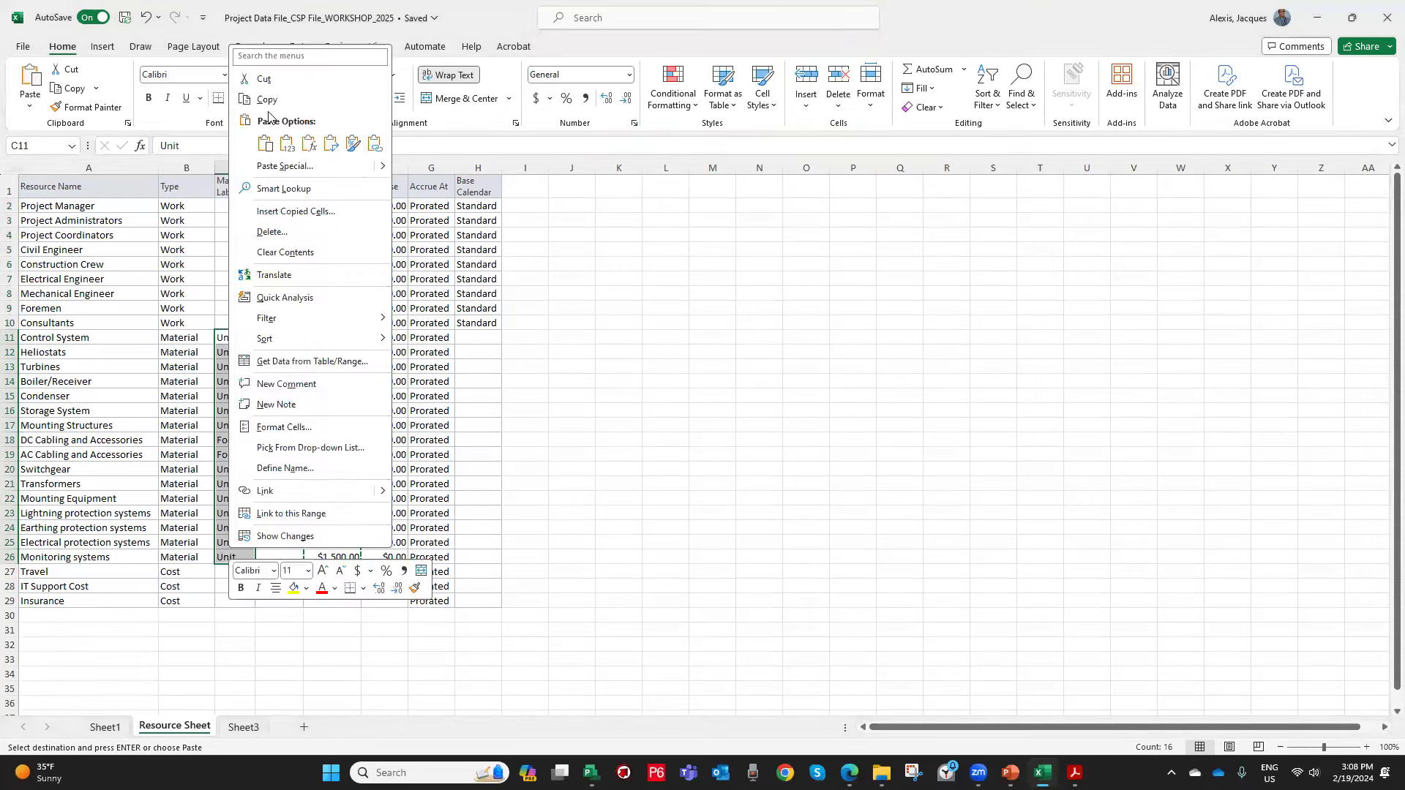
pyautogui.click(267, 100)
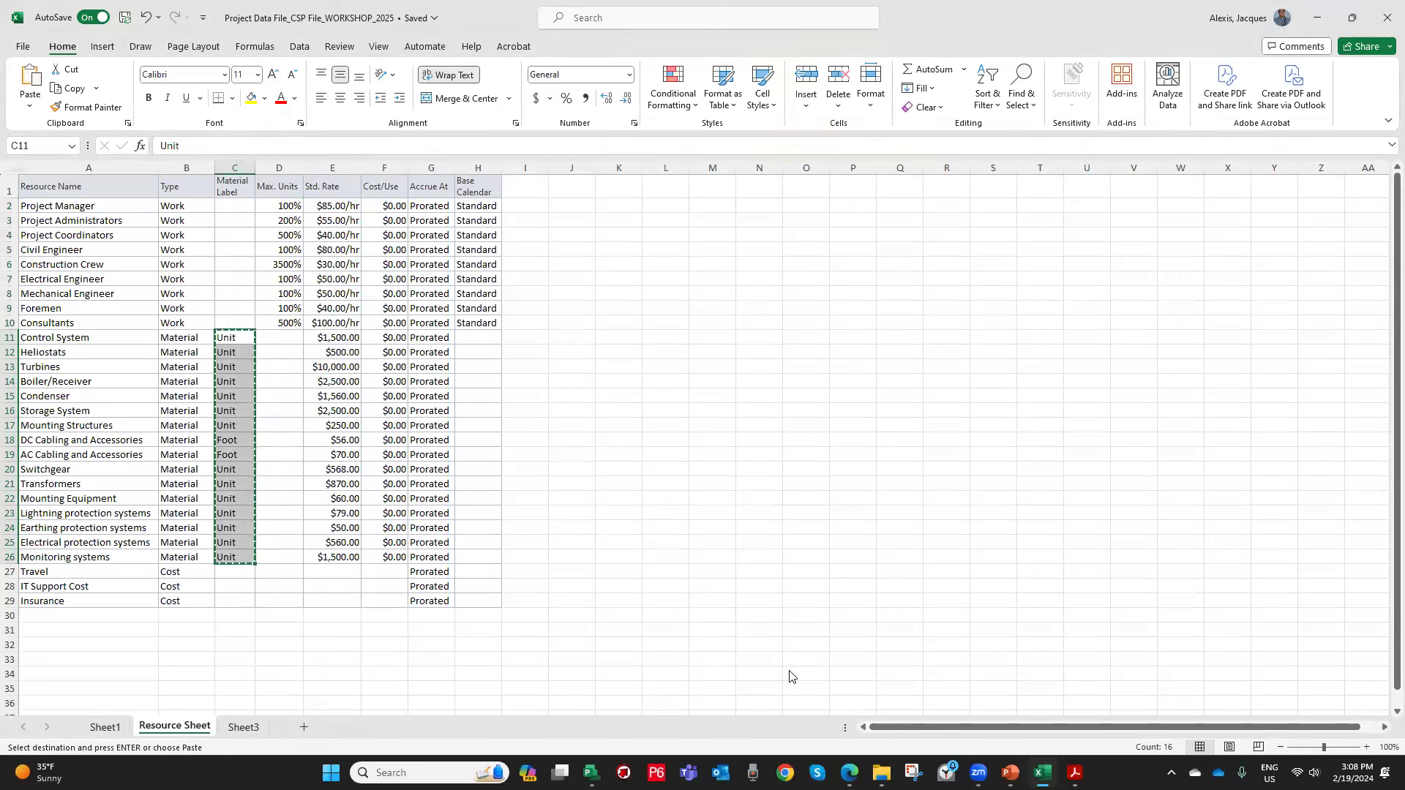
# Switch to Project and paste the copied labels into the Material column, starting at resource 10, Control System.
pyautogui.moveTo(591, 773)
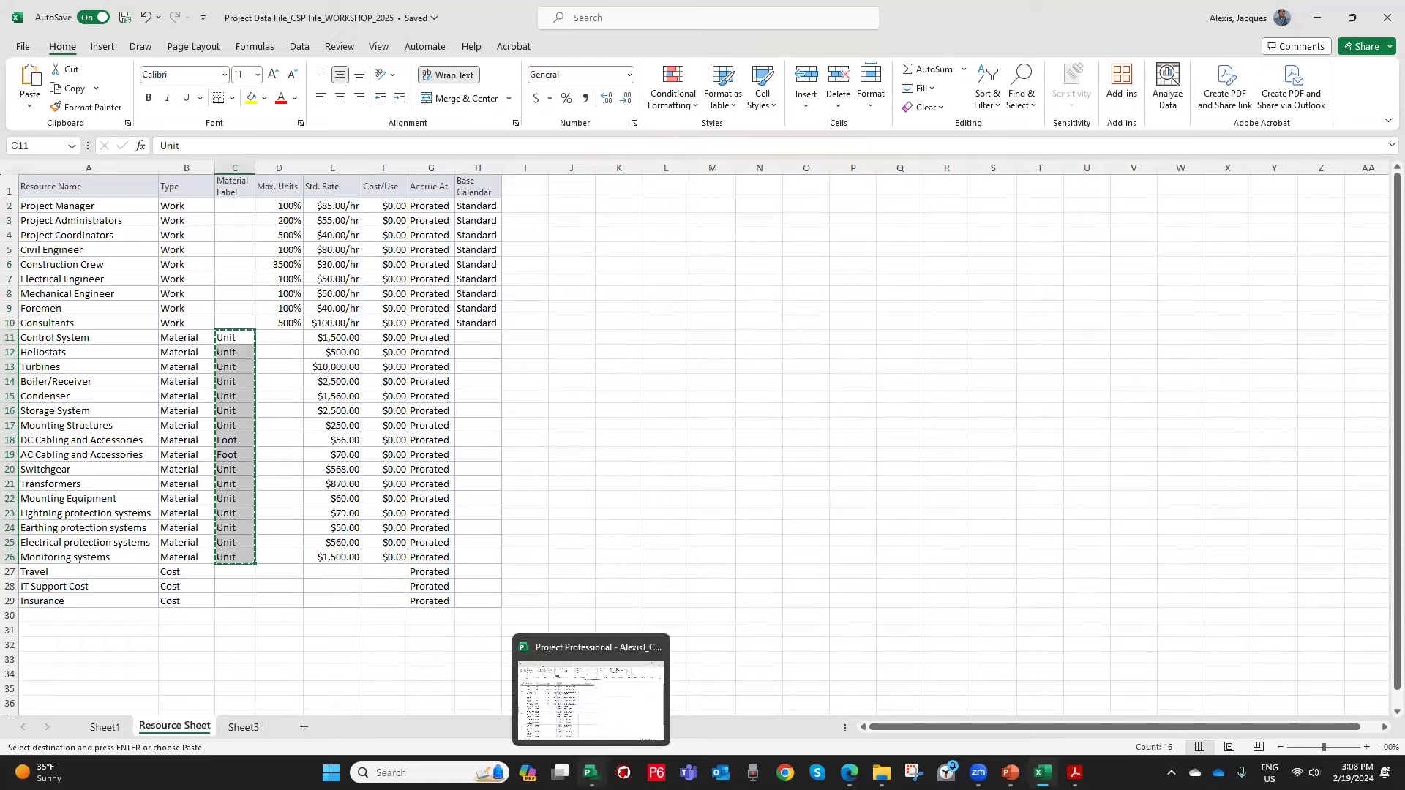
pyautogui.click(591, 698)
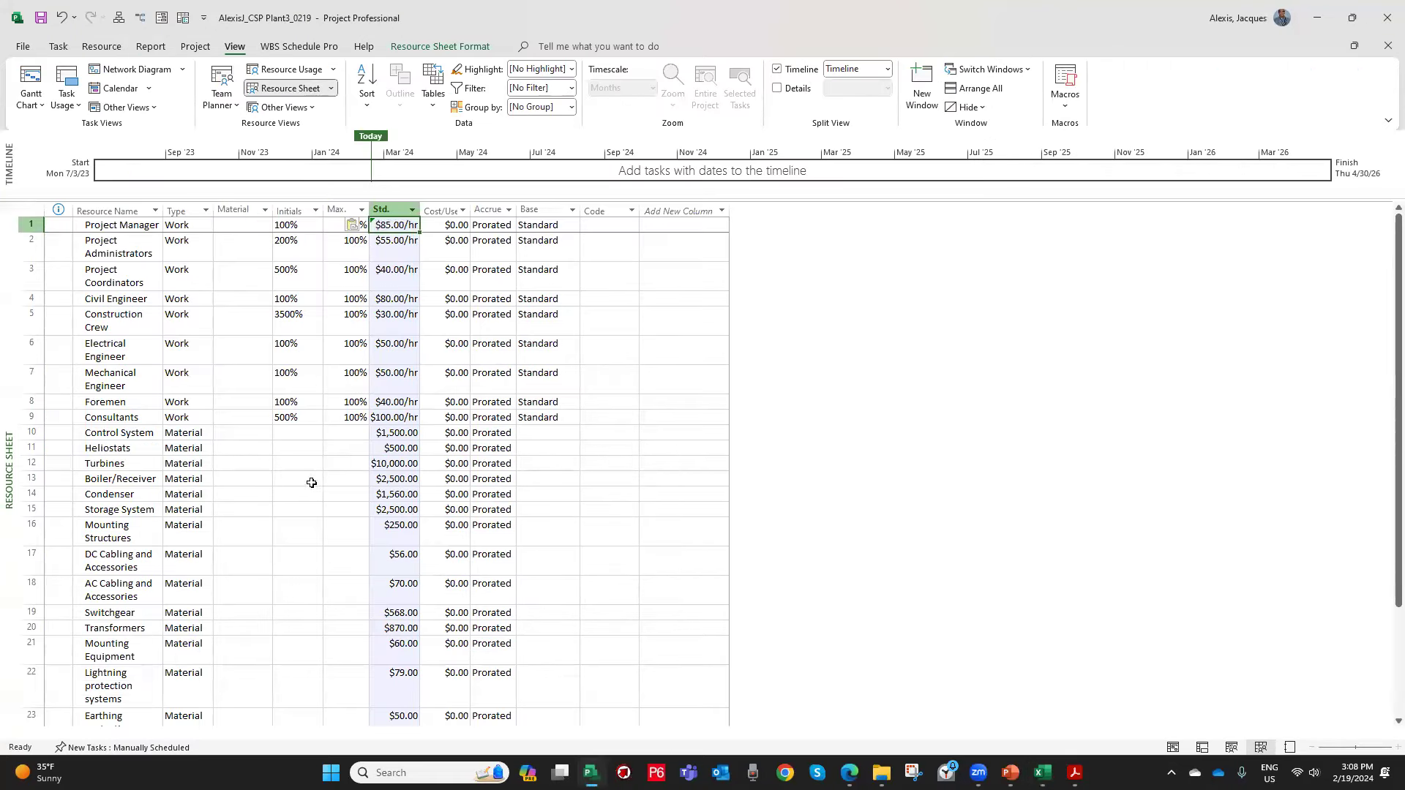
pyautogui.click(243, 433)
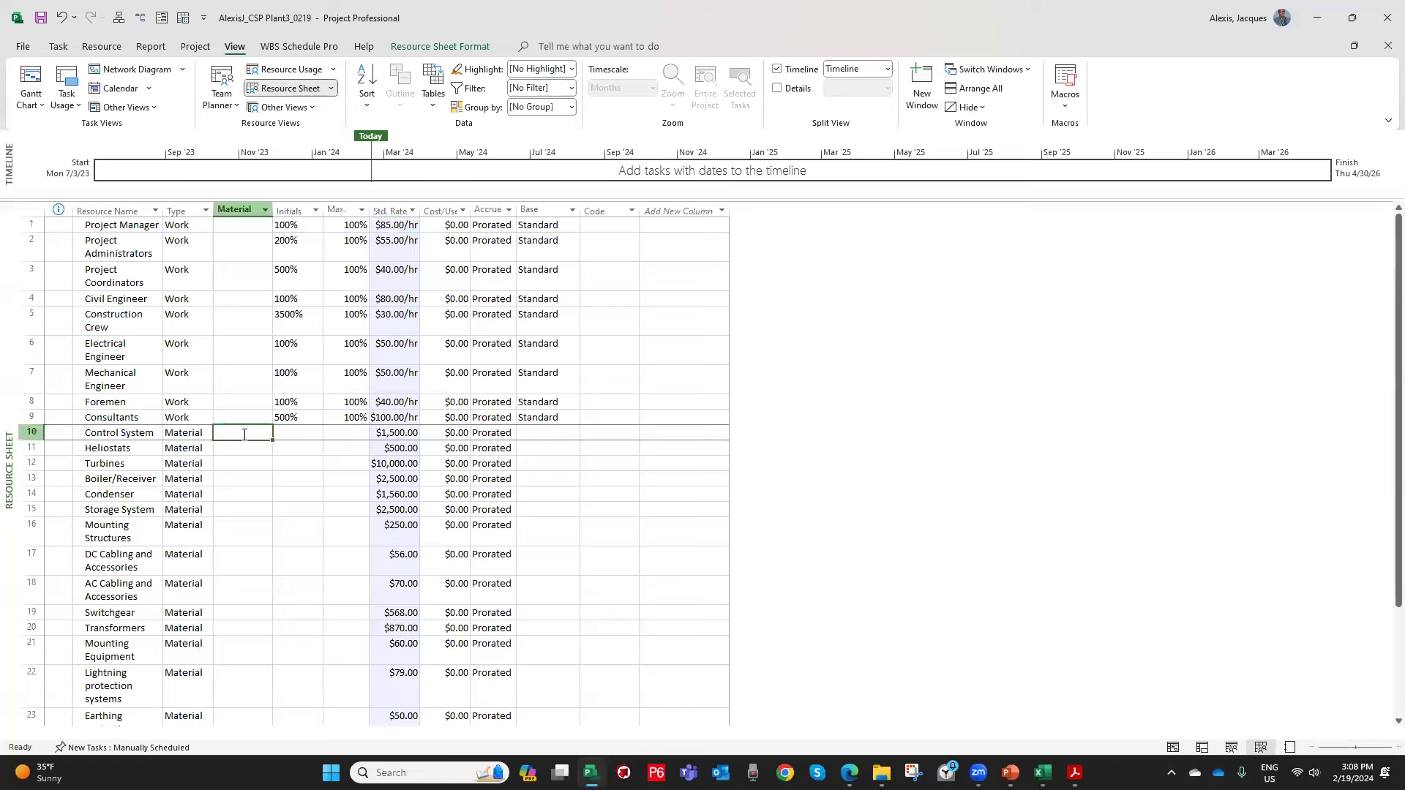
pyautogui.rightClick(245, 434)
pyautogui.click(282, 487)
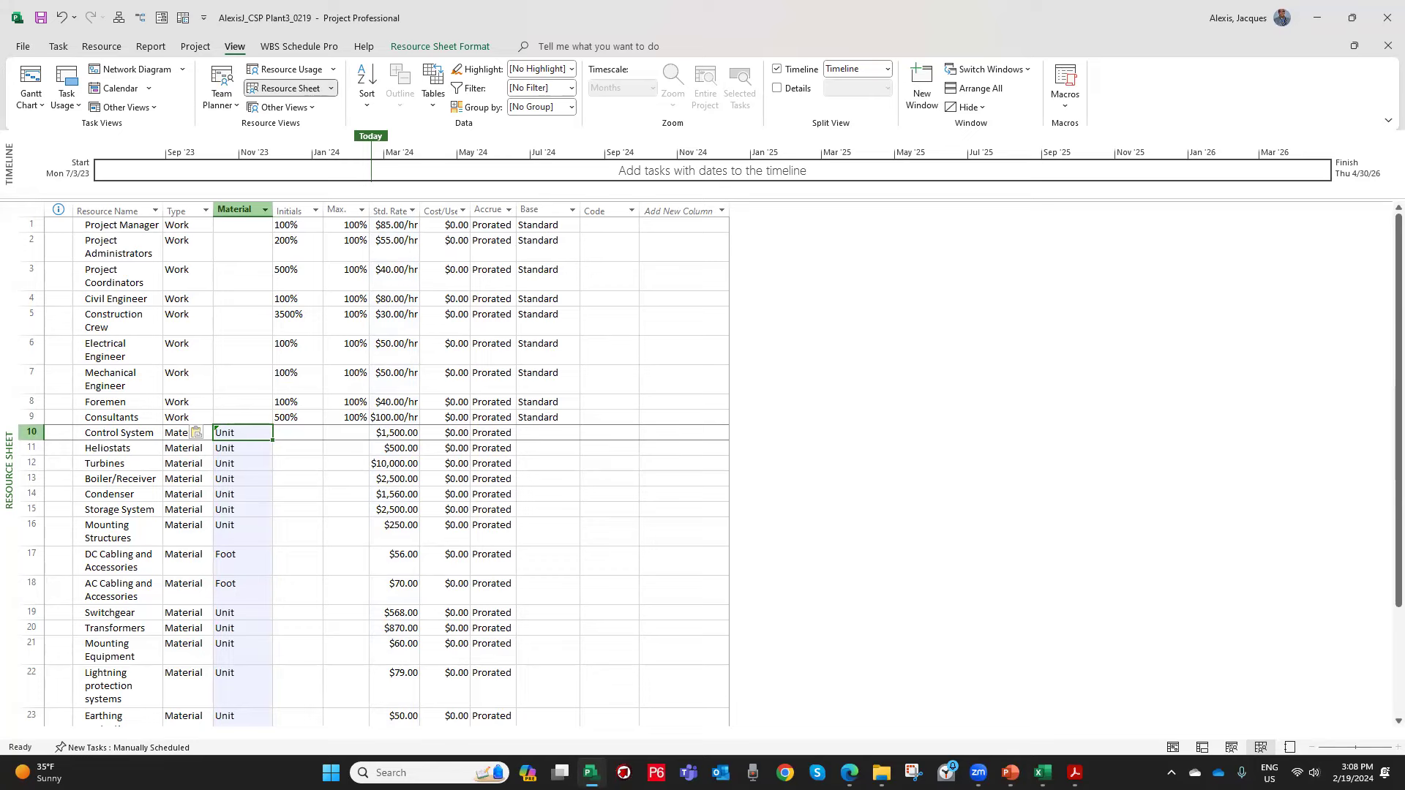
pyautogui.hotkey('alt', 'Tab')
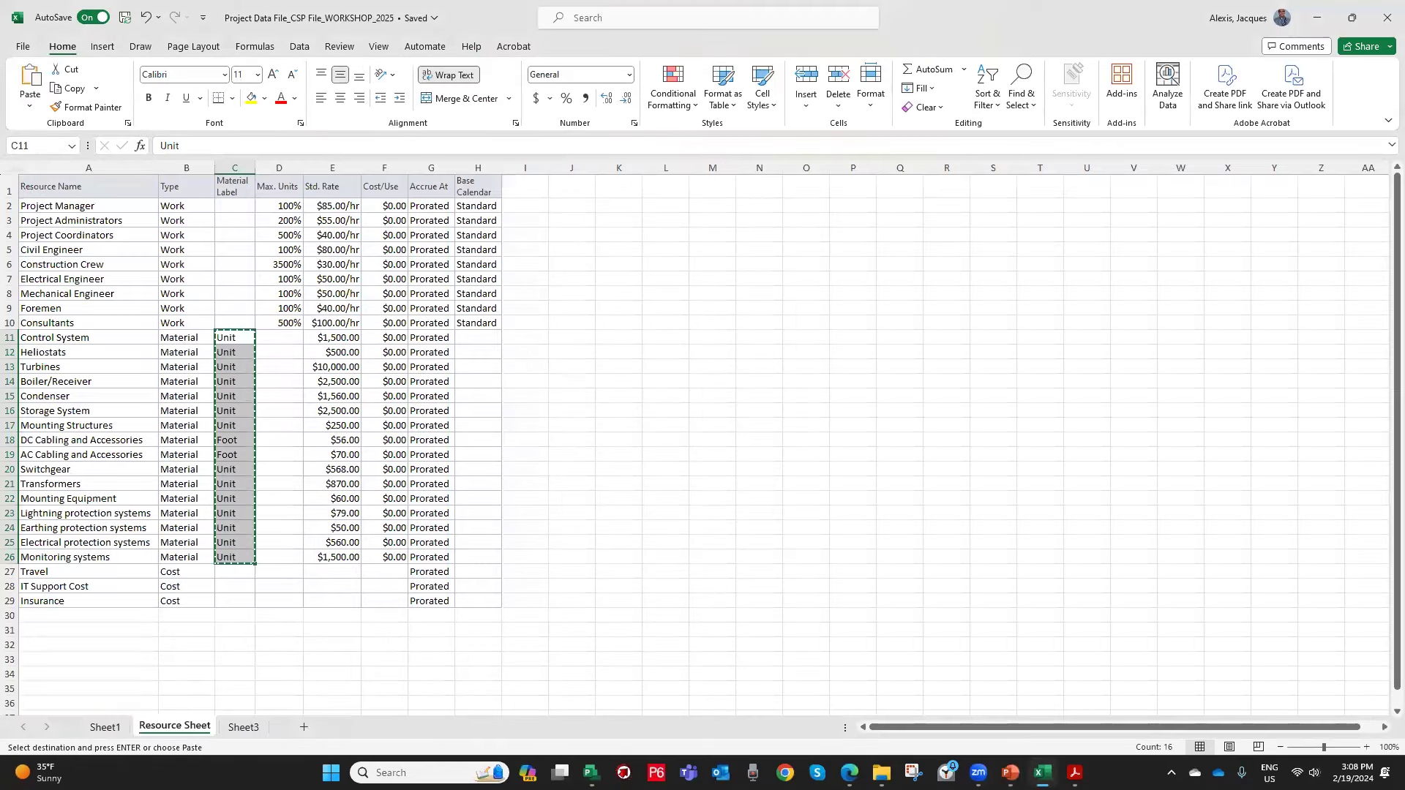
pyautogui.hotkey('alt', 'Tab')
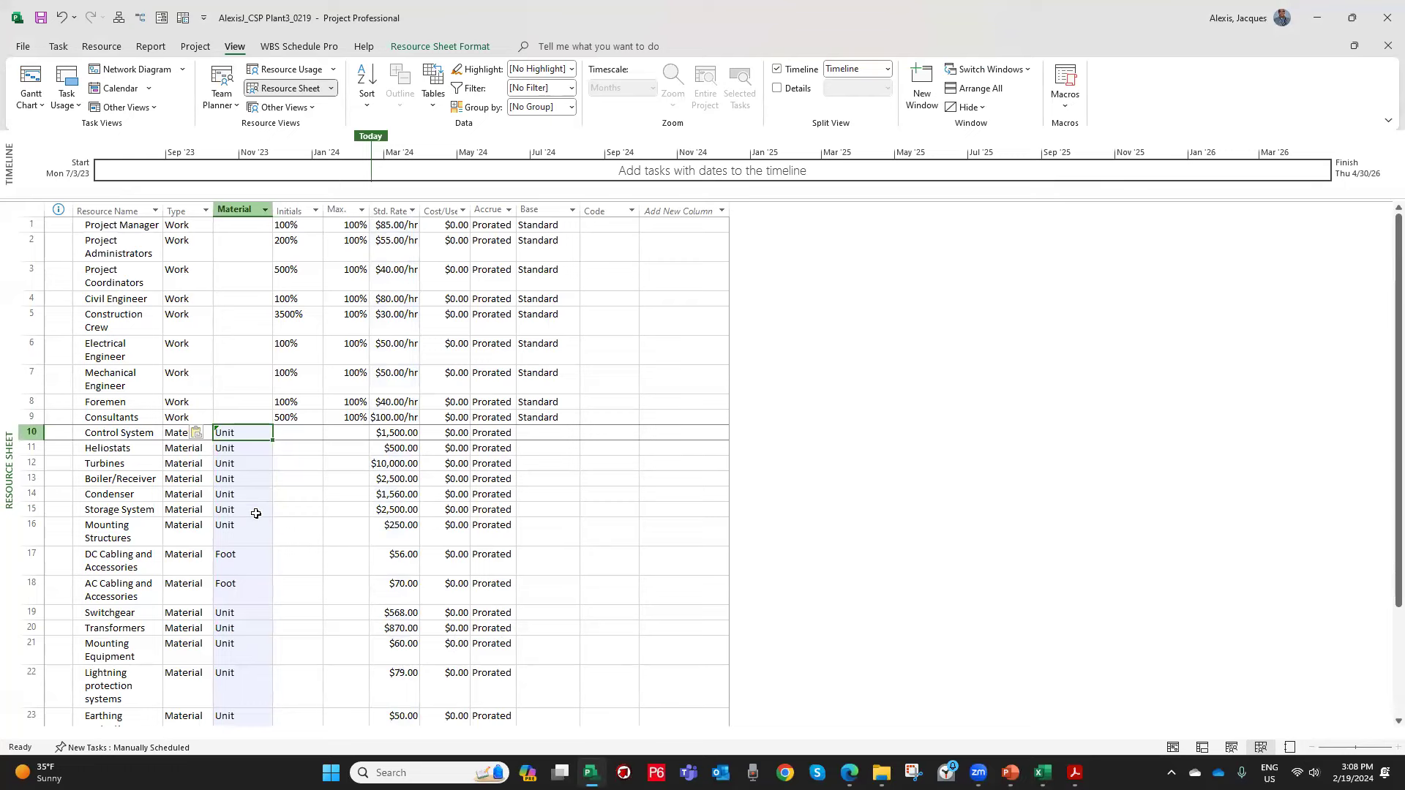
# Widen the Resource Name column of the resource sheet to fit its longest entry so each name stays on one line.
pyautogui.moveTo(162, 201); pyautogui.dragTo(162, 204)
pyautogui.doubleClick(161, 211)
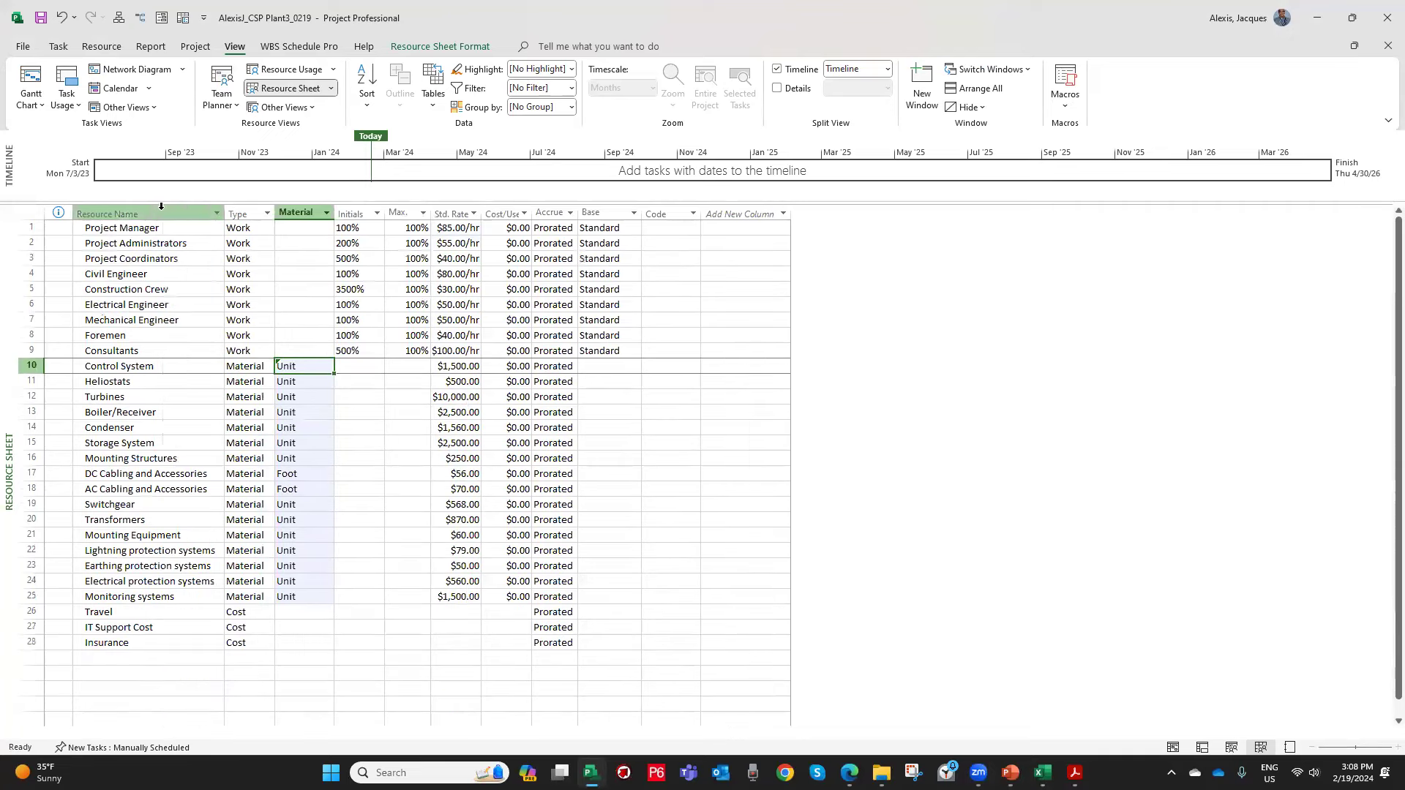
pyautogui.click(355, 412)
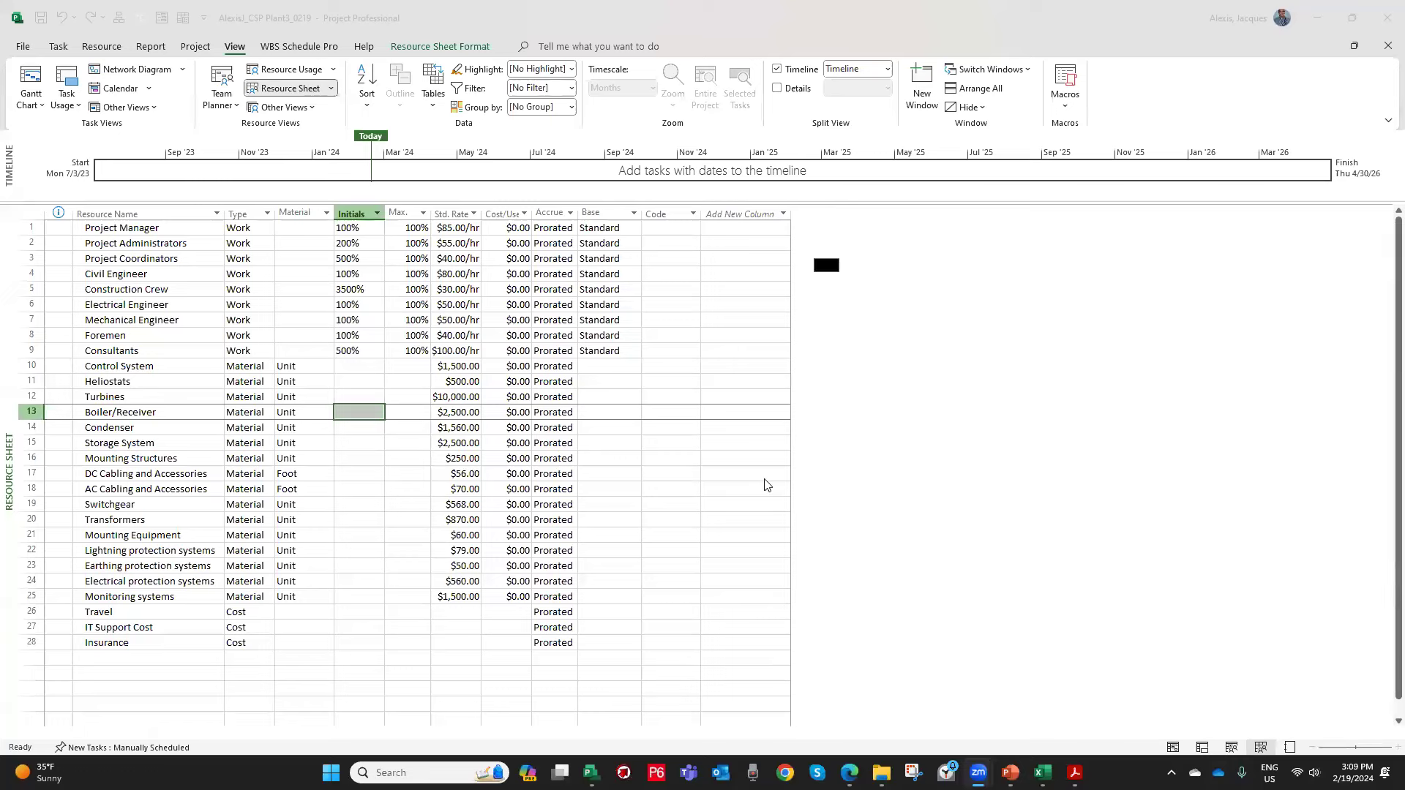
pyautogui.click(360, 476)
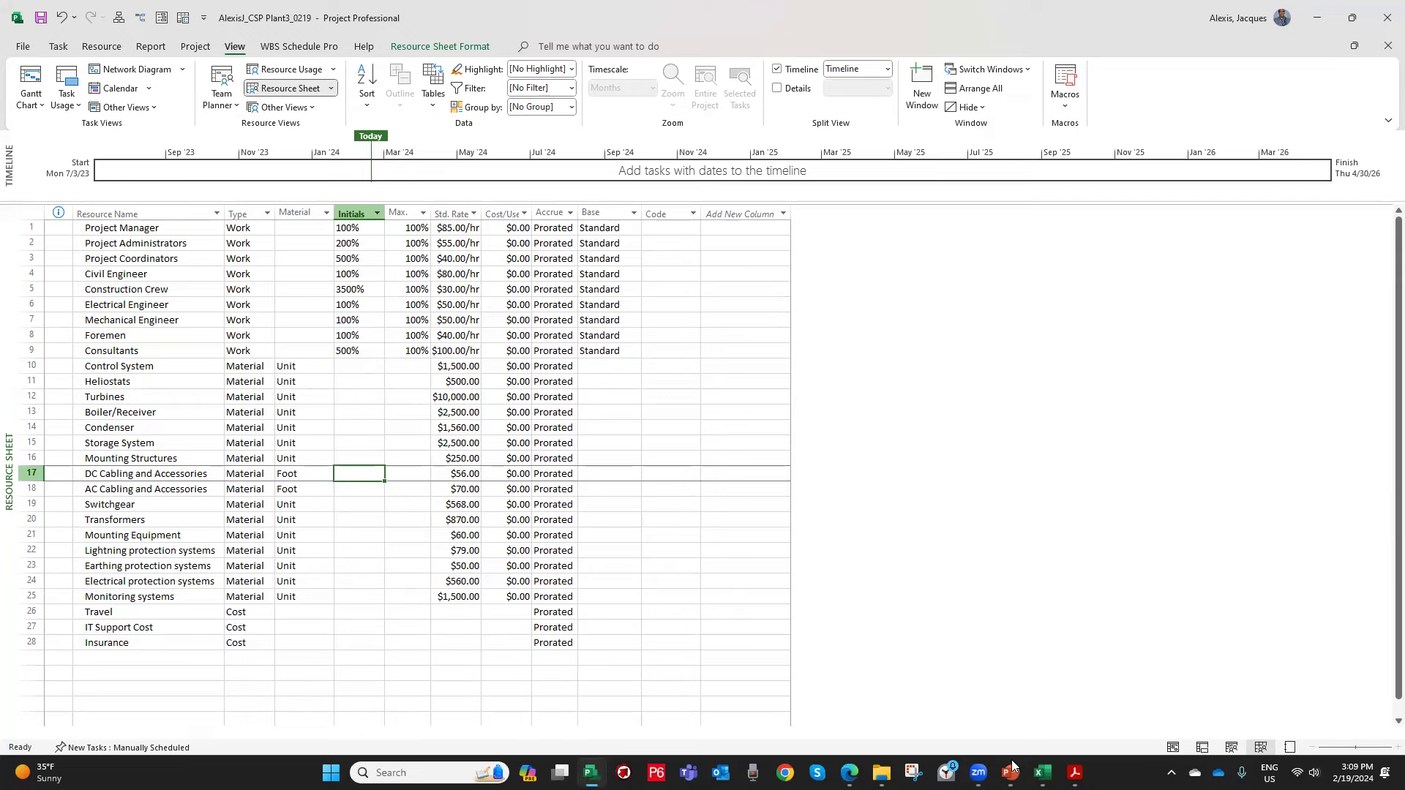
# Switch to the Excel workbook and copy the selected Resource Names range on Sheet1, starting from E3, the Create project charter row.
pyautogui.hotkey('alt', 'Tab')
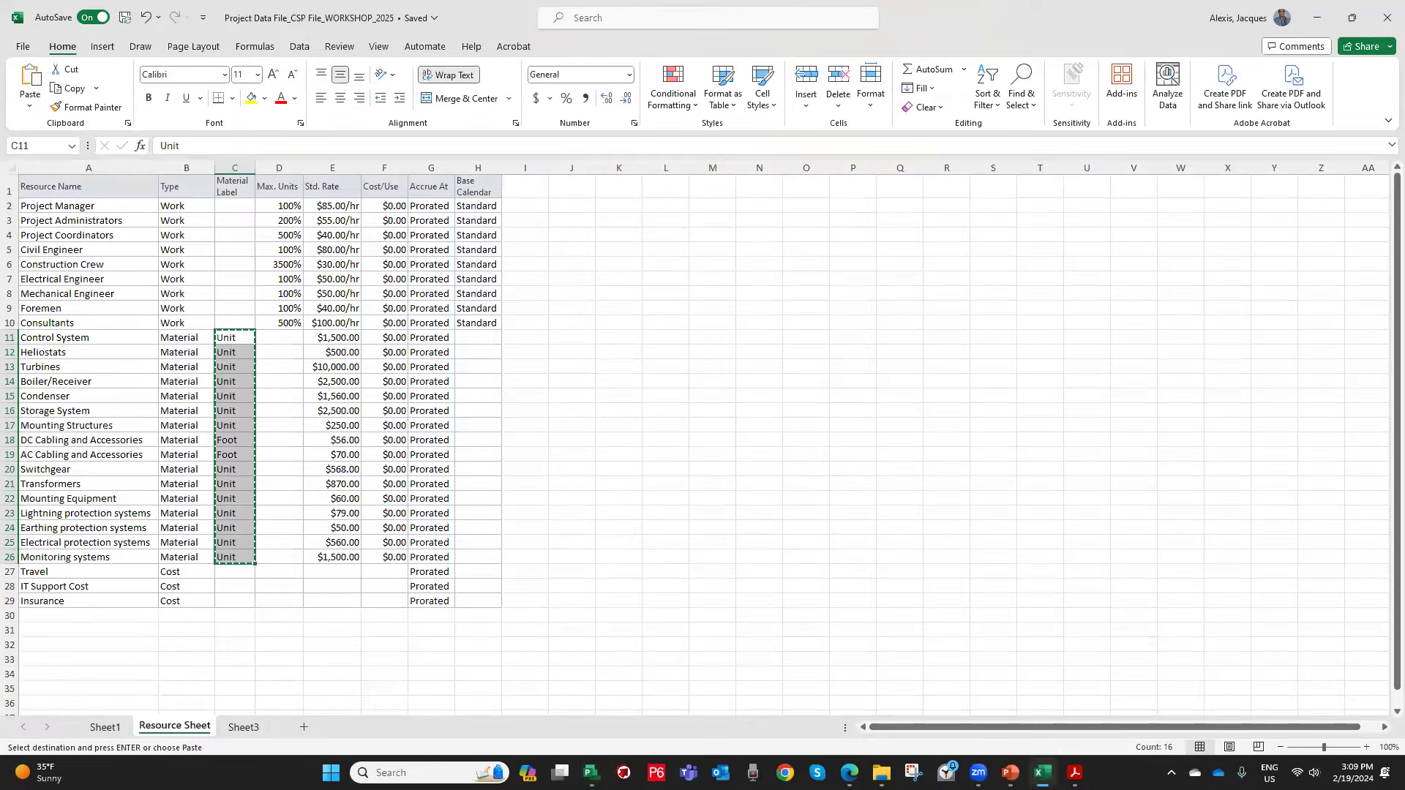
pyautogui.press('Escape')
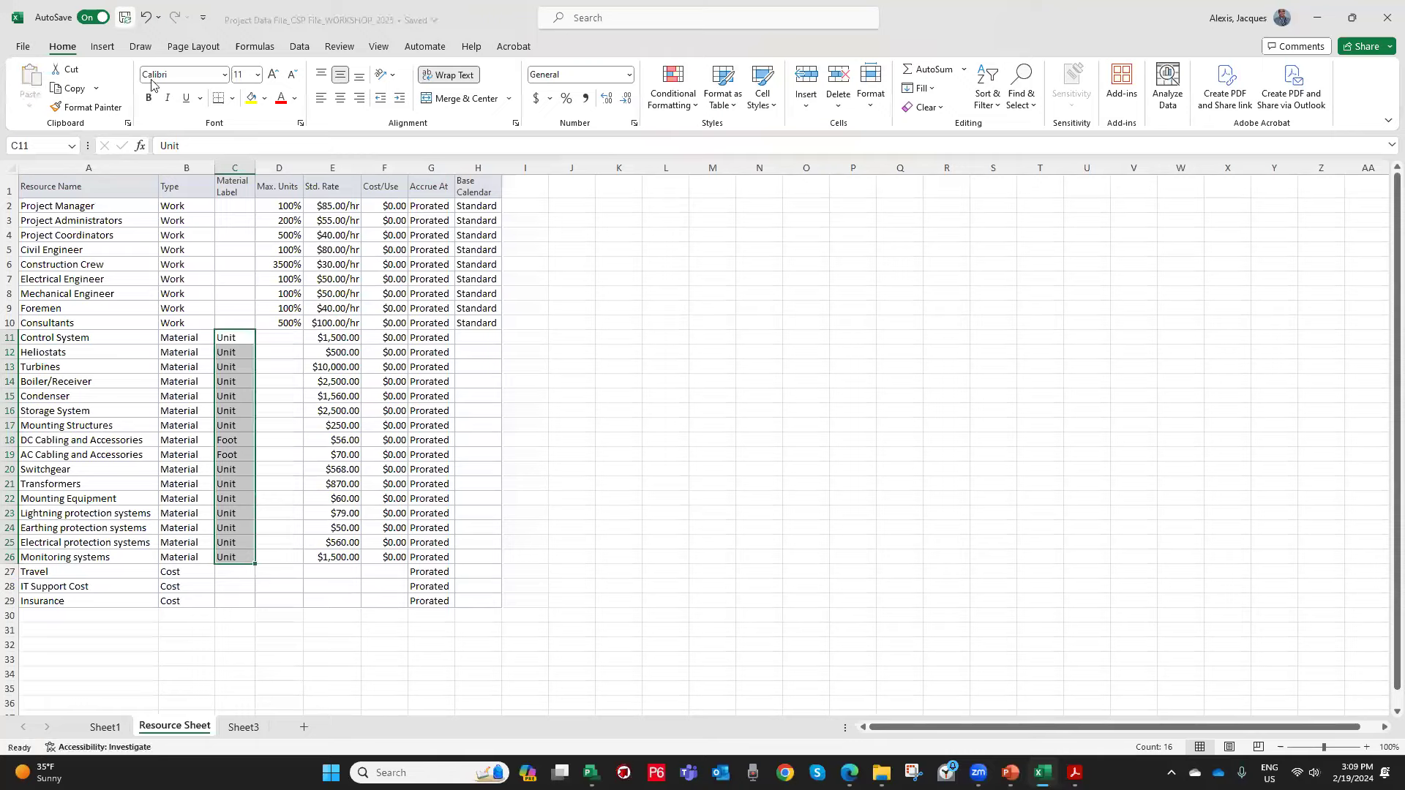
pyautogui.click(110, 727)
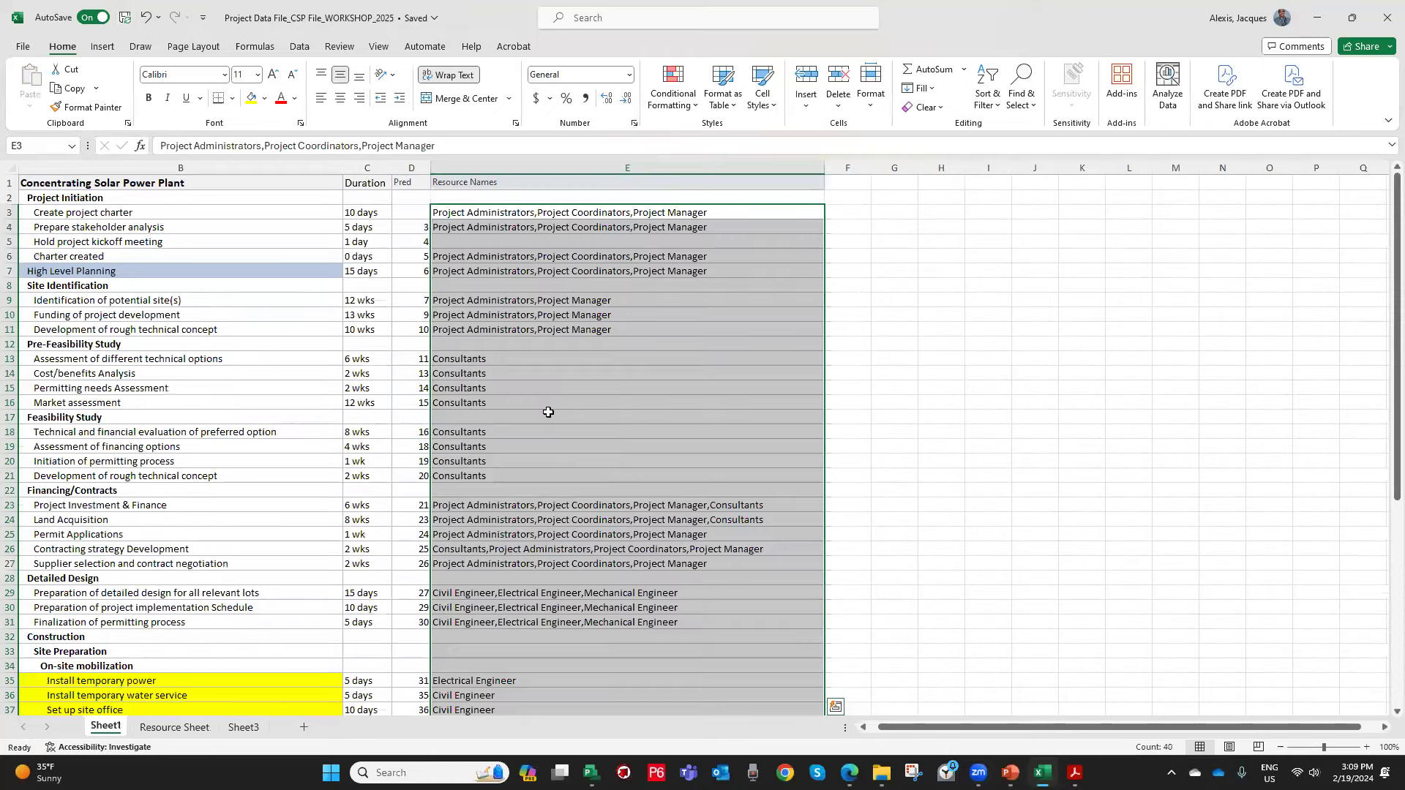
pyautogui.rightClick(576, 214)
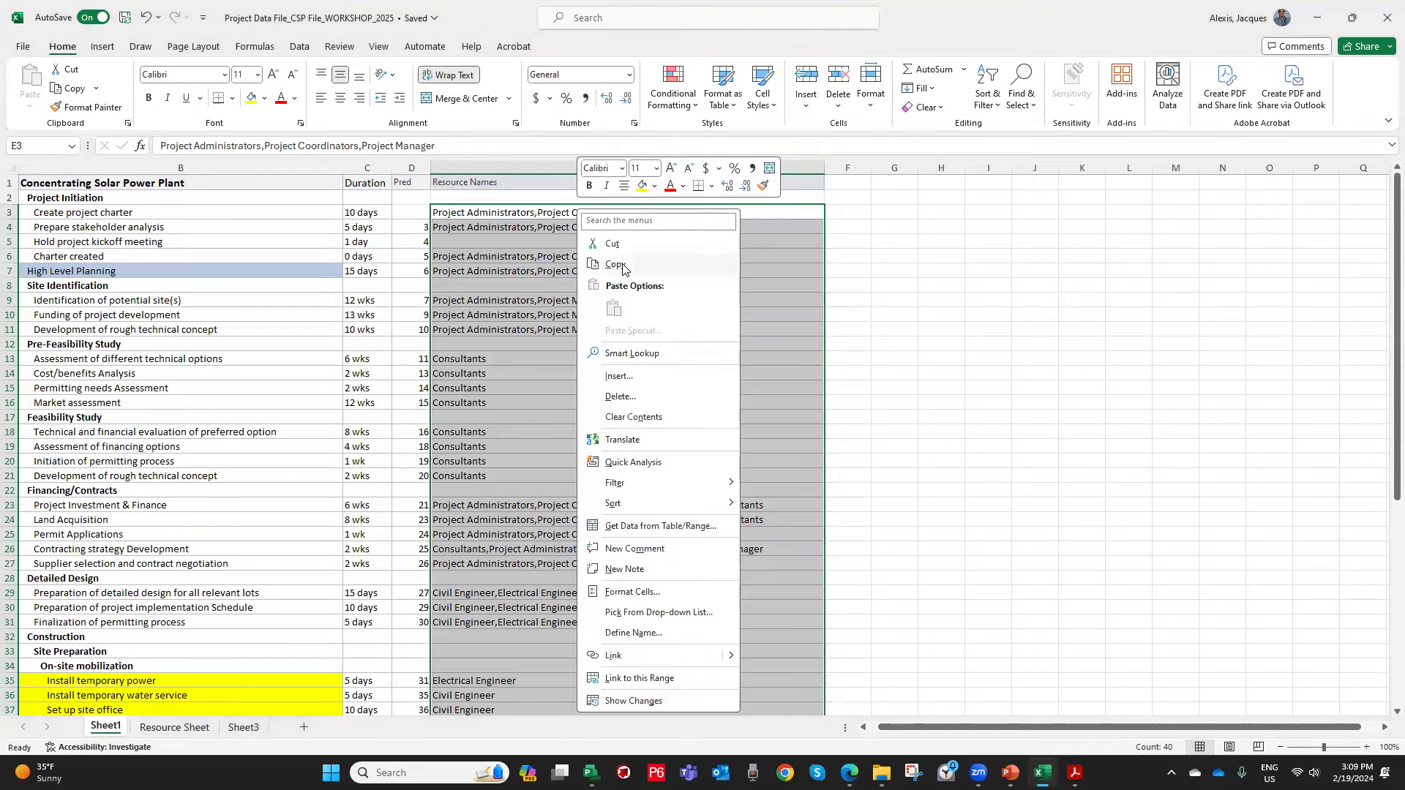
pyautogui.click(623, 270)
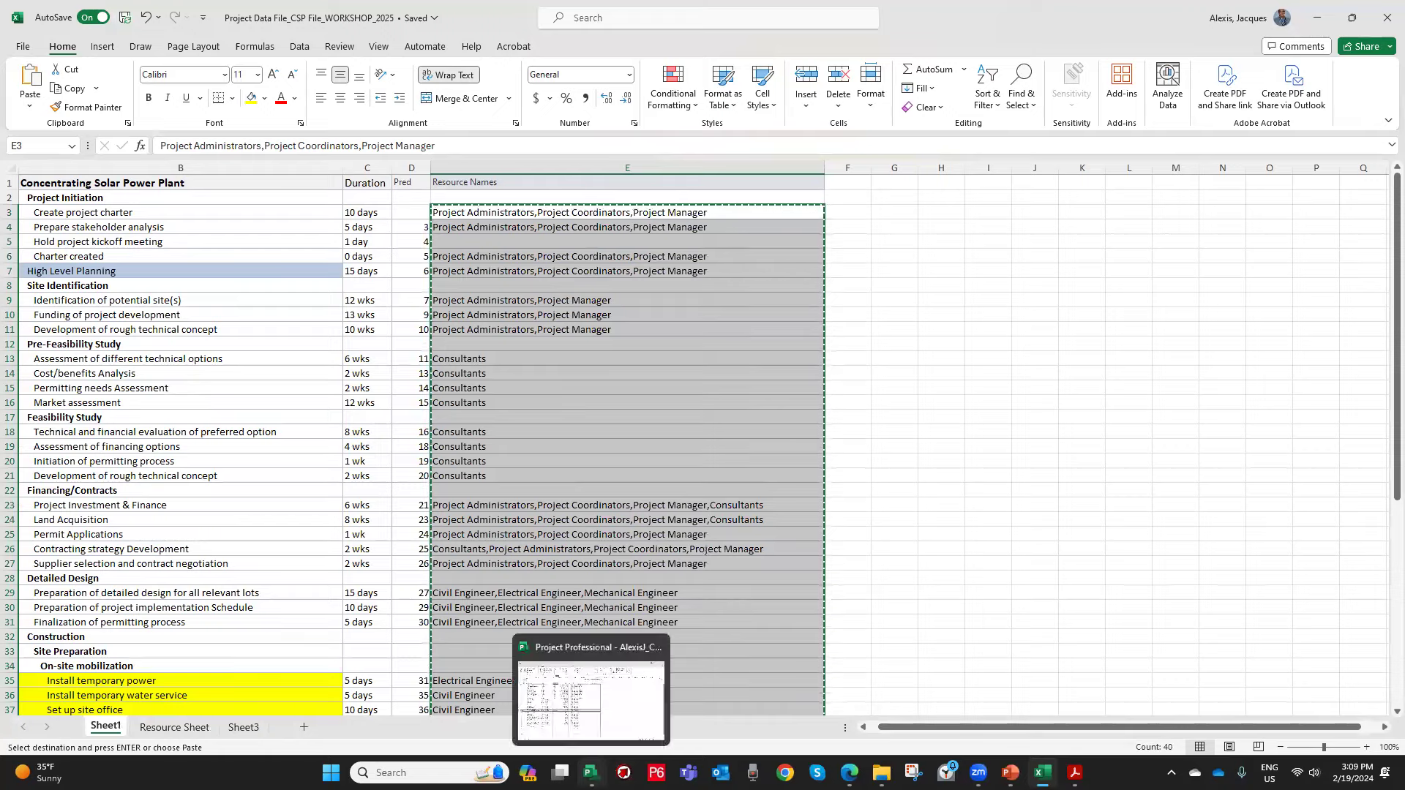
# Switch to Project, show the Gantt Chart and paste the copied assignments into Resource Names, starting at task 3, Create project charter.
pyautogui.click(591, 772)
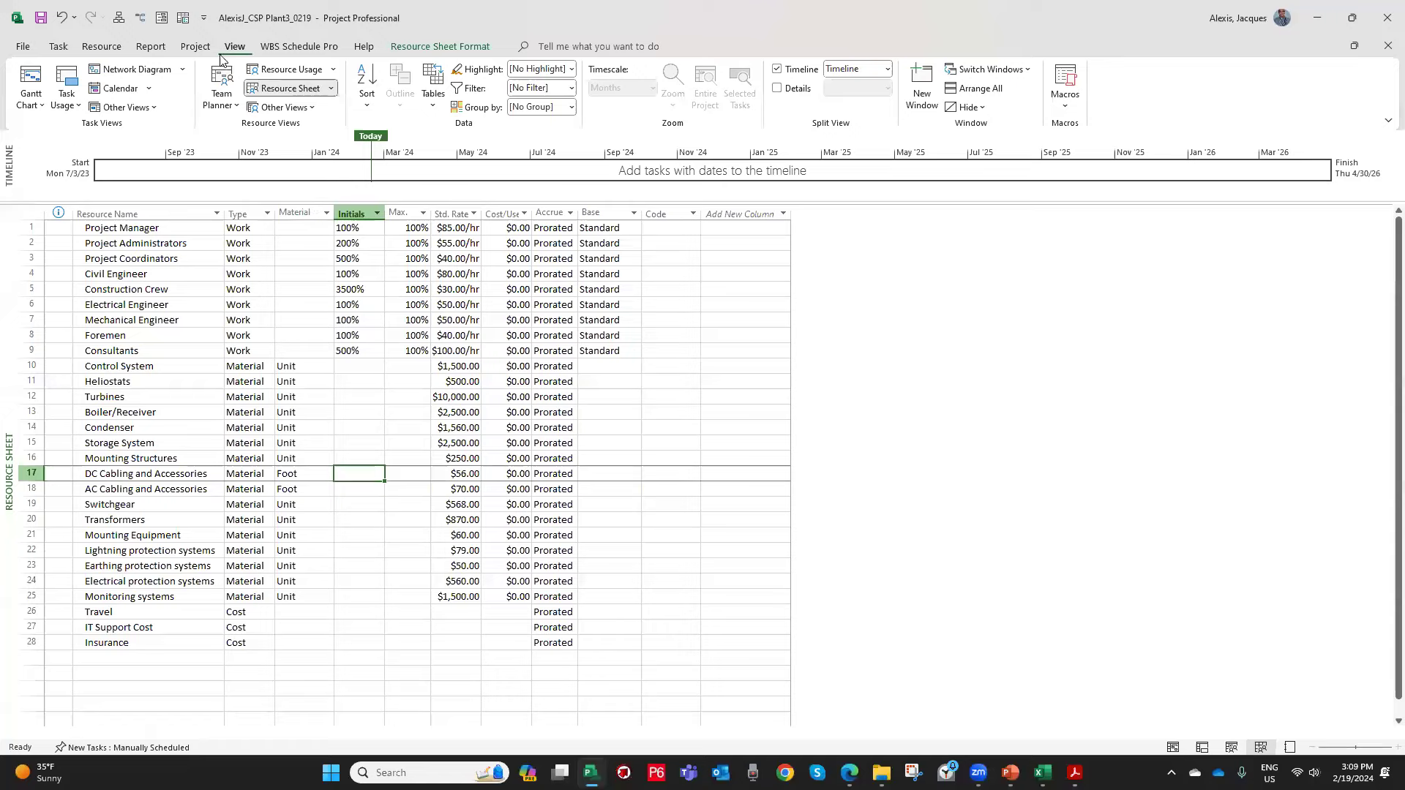
pyautogui.click(32, 76)
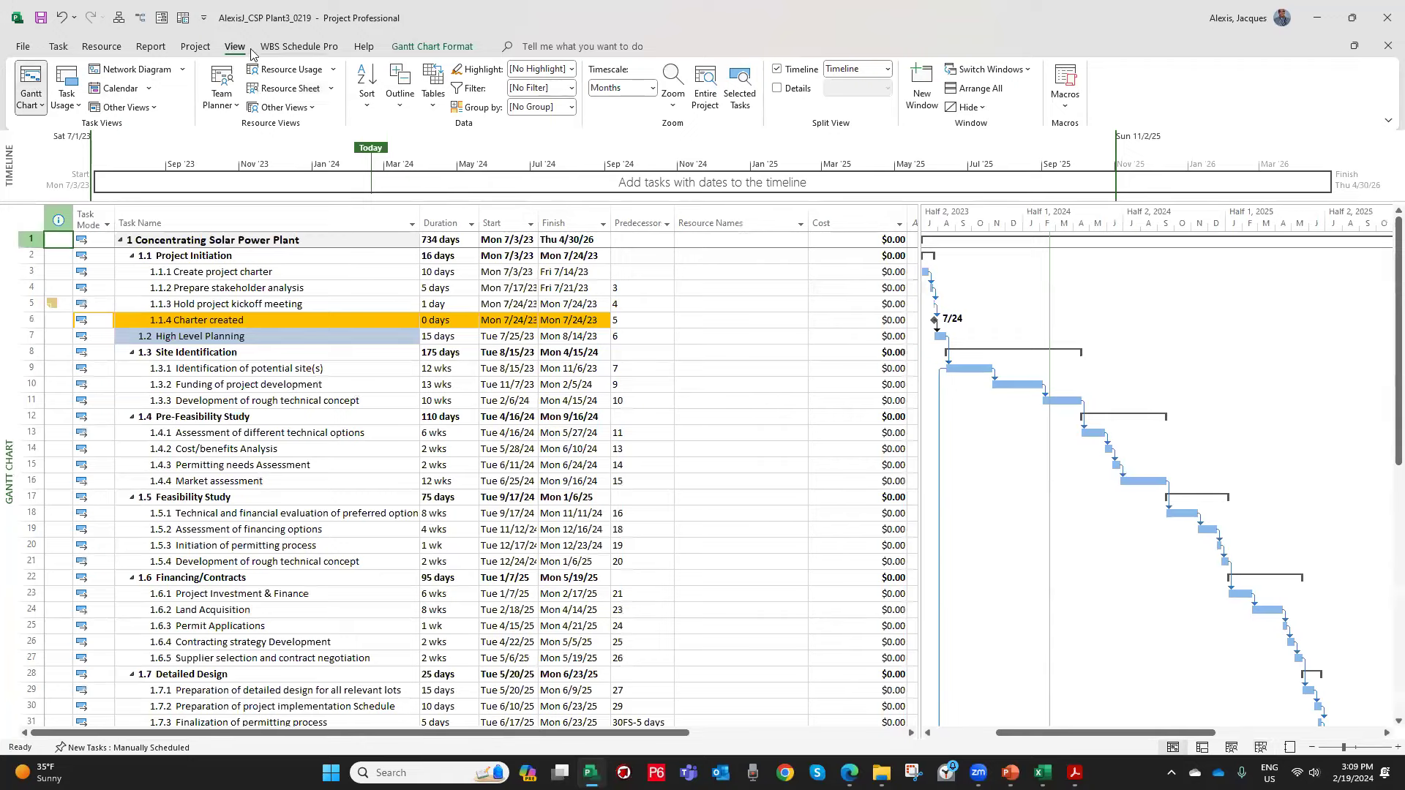
pyautogui.click(732, 272)
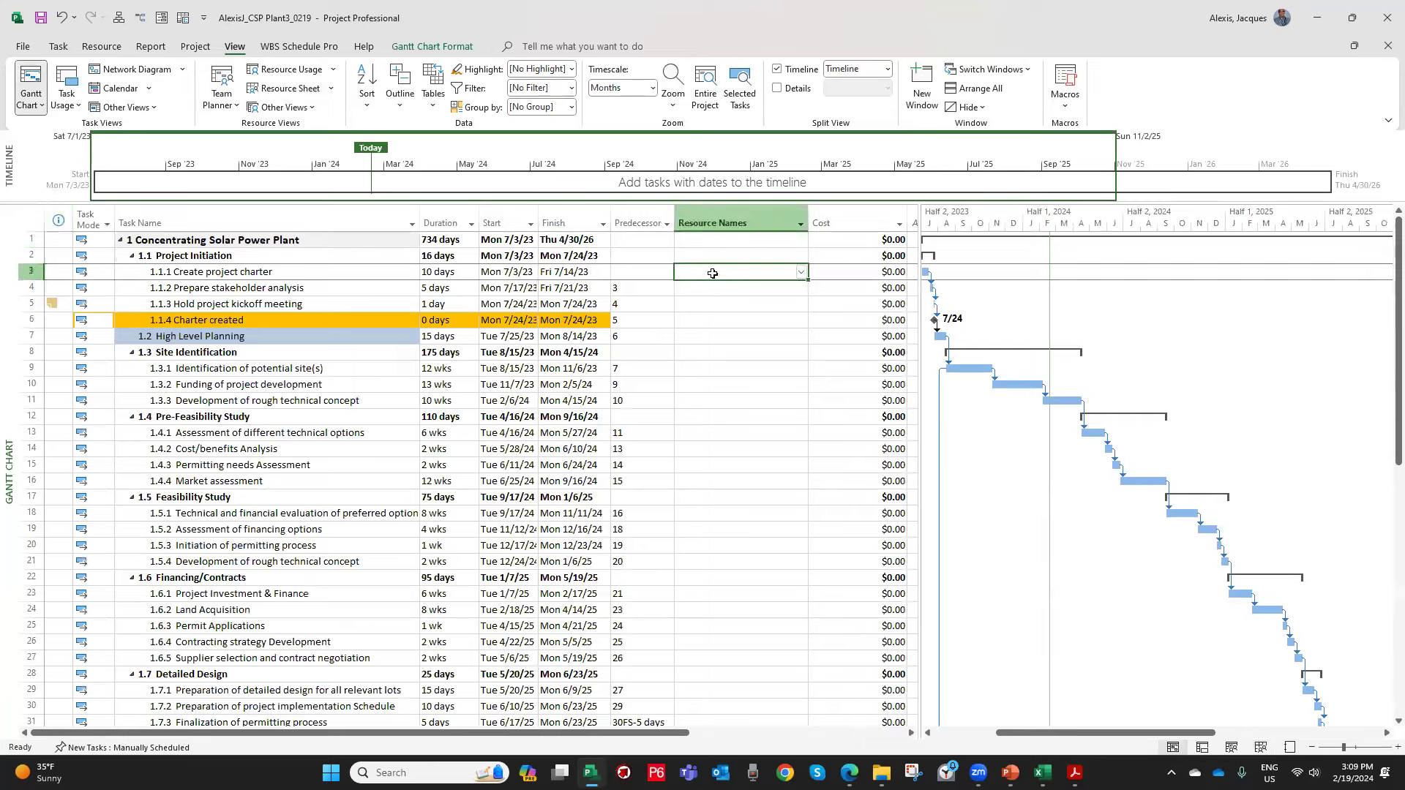
pyautogui.rightClick(733, 271)
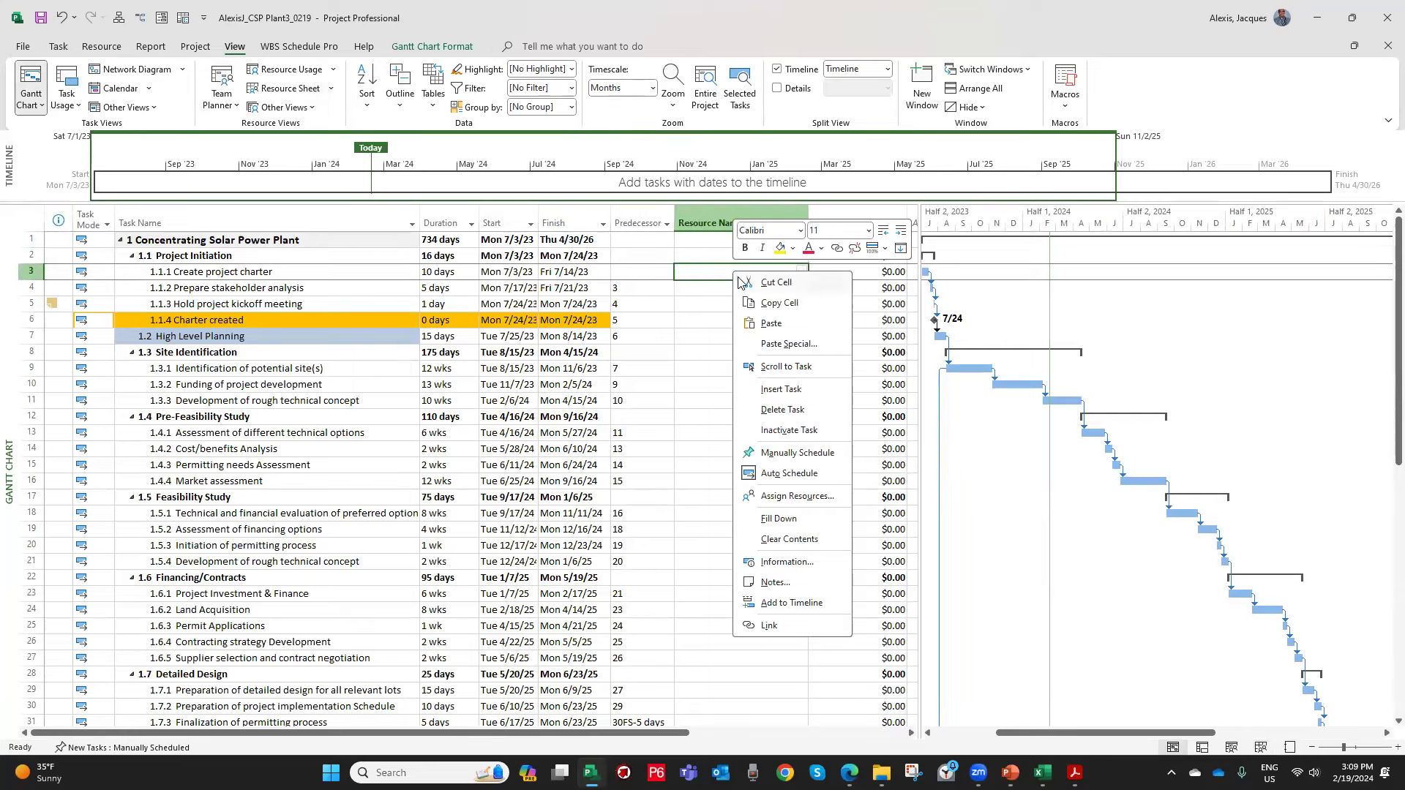
pyautogui.click(772, 324)
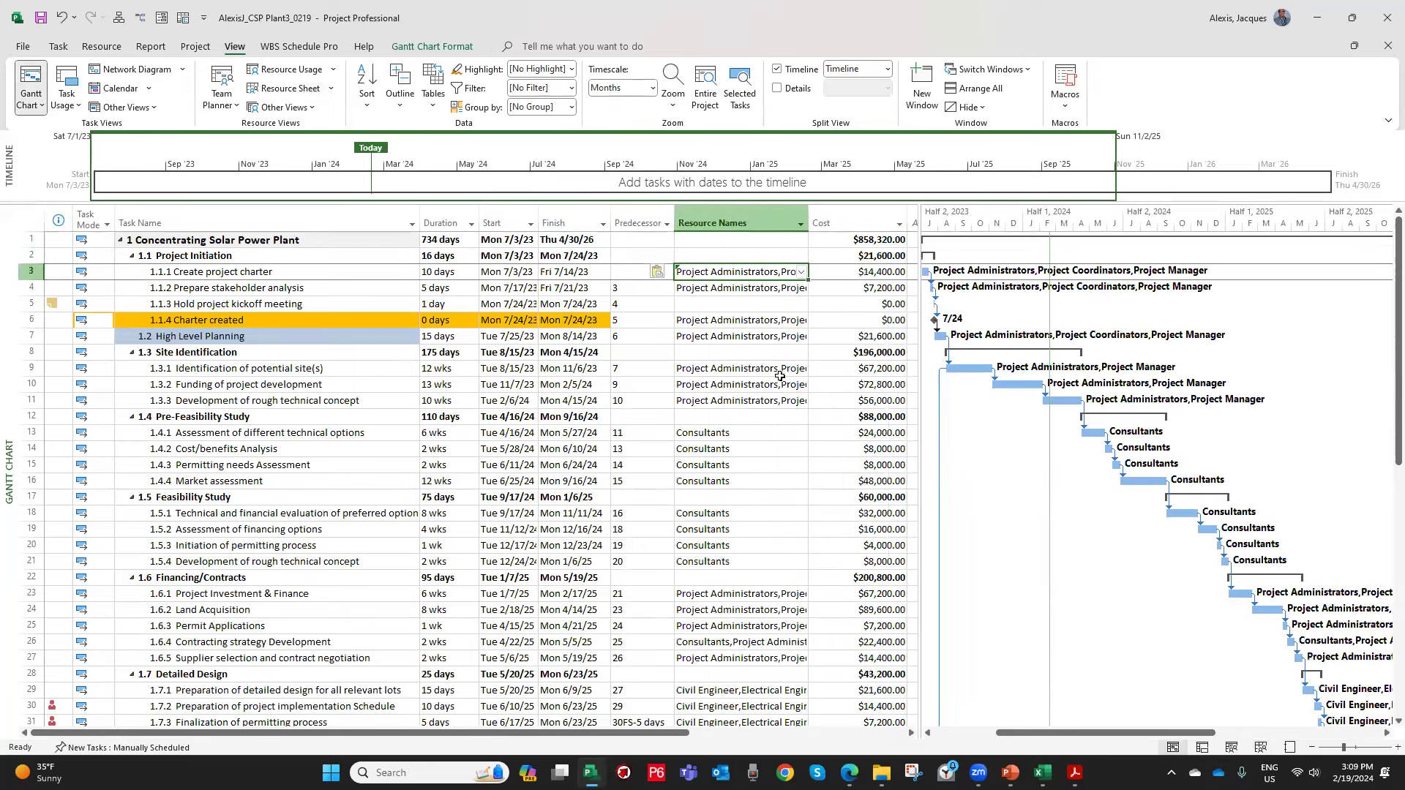
# Enlarge the task table beside the Gantt bars and slightly widen the Resource Names column.
pyautogui.moveTo(919, 267)
pyautogui.mouseDown()
pyautogui.moveTo(978, 286)
pyautogui.moveTo(974, 264)
pyautogui.moveTo(909, 264)
pyautogui.mouseUp()
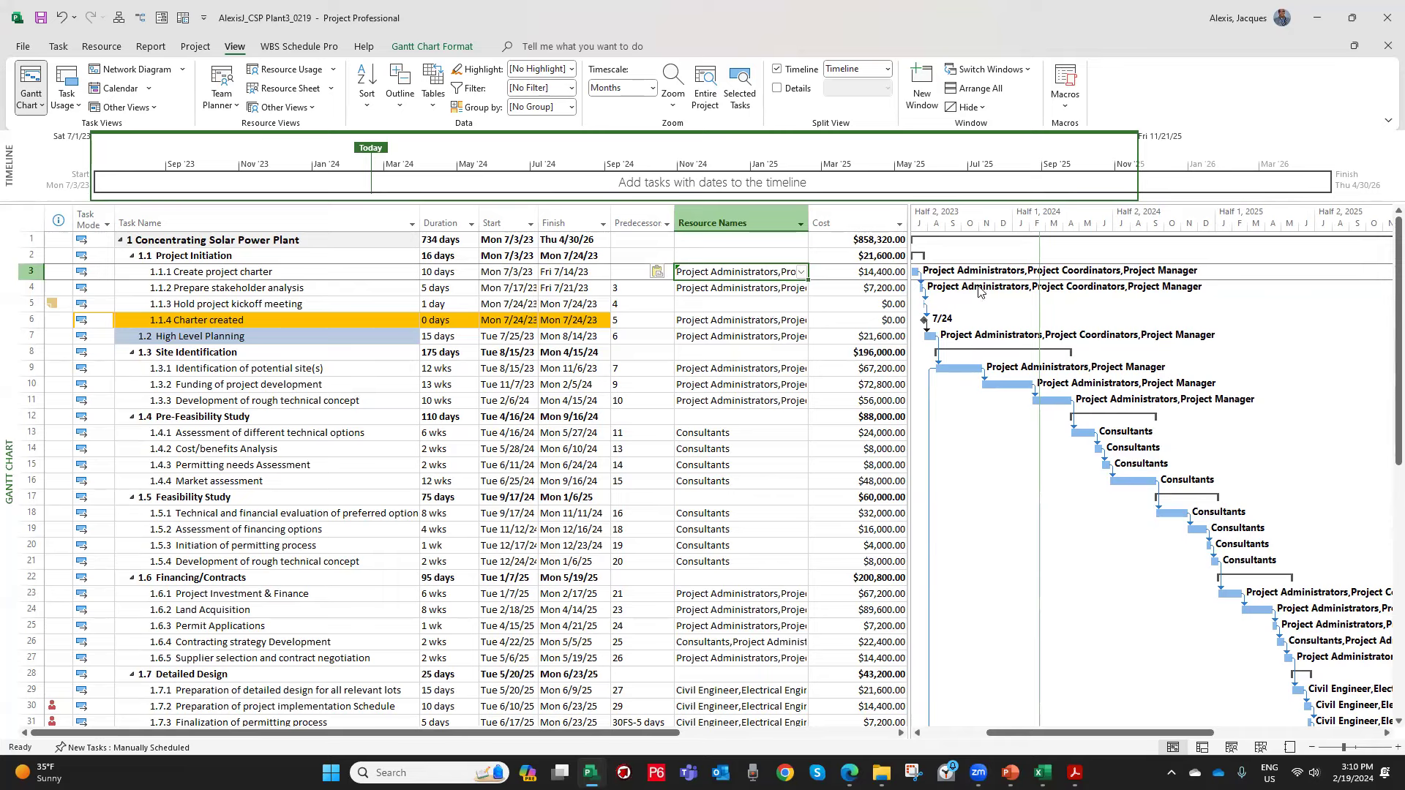
pyautogui.click(745, 324)
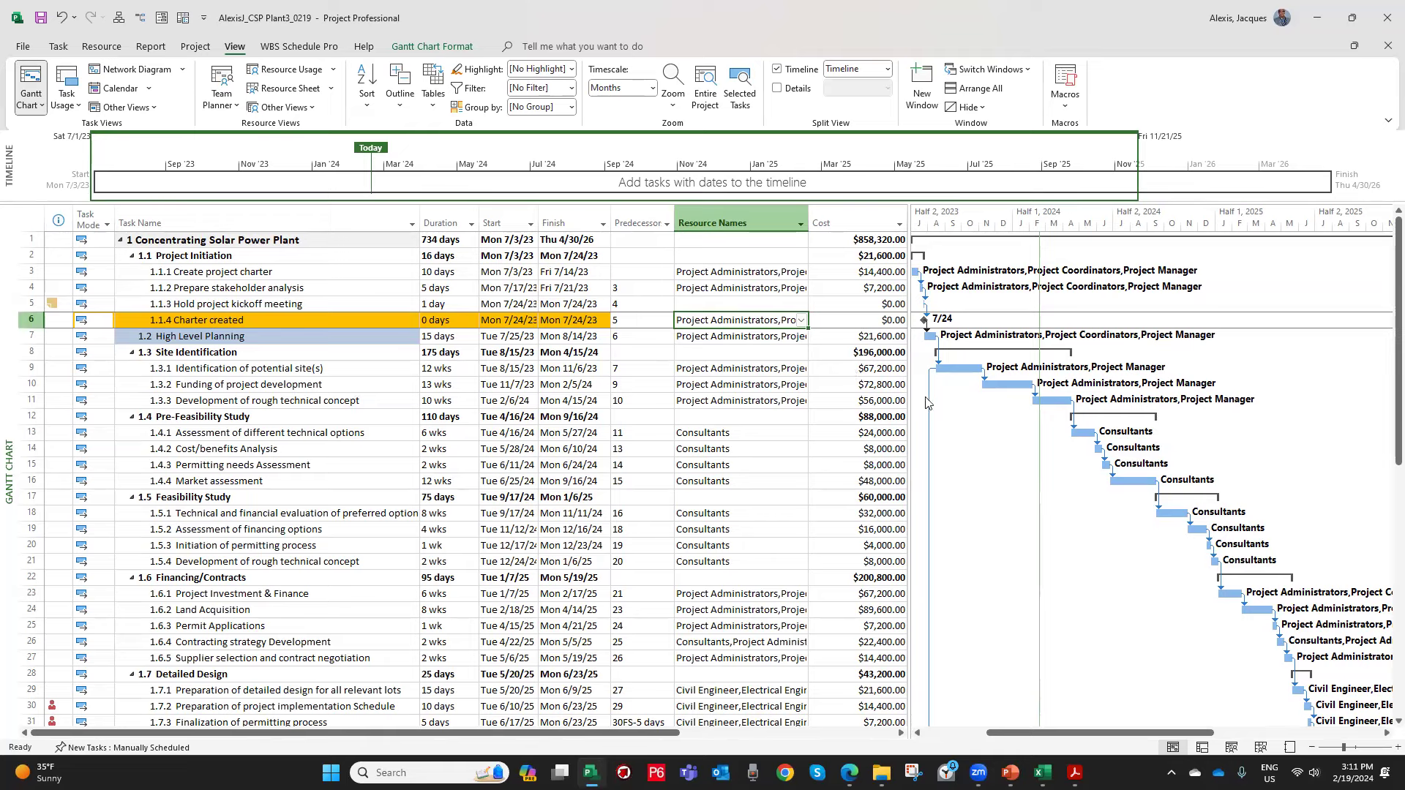
pyautogui.moveTo(930, 366)
pyautogui.mouseDown()
pyautogui.moveTo(985, 365)
pyautogui.moveTo(910, 362)
pyautogui.mouseUp()
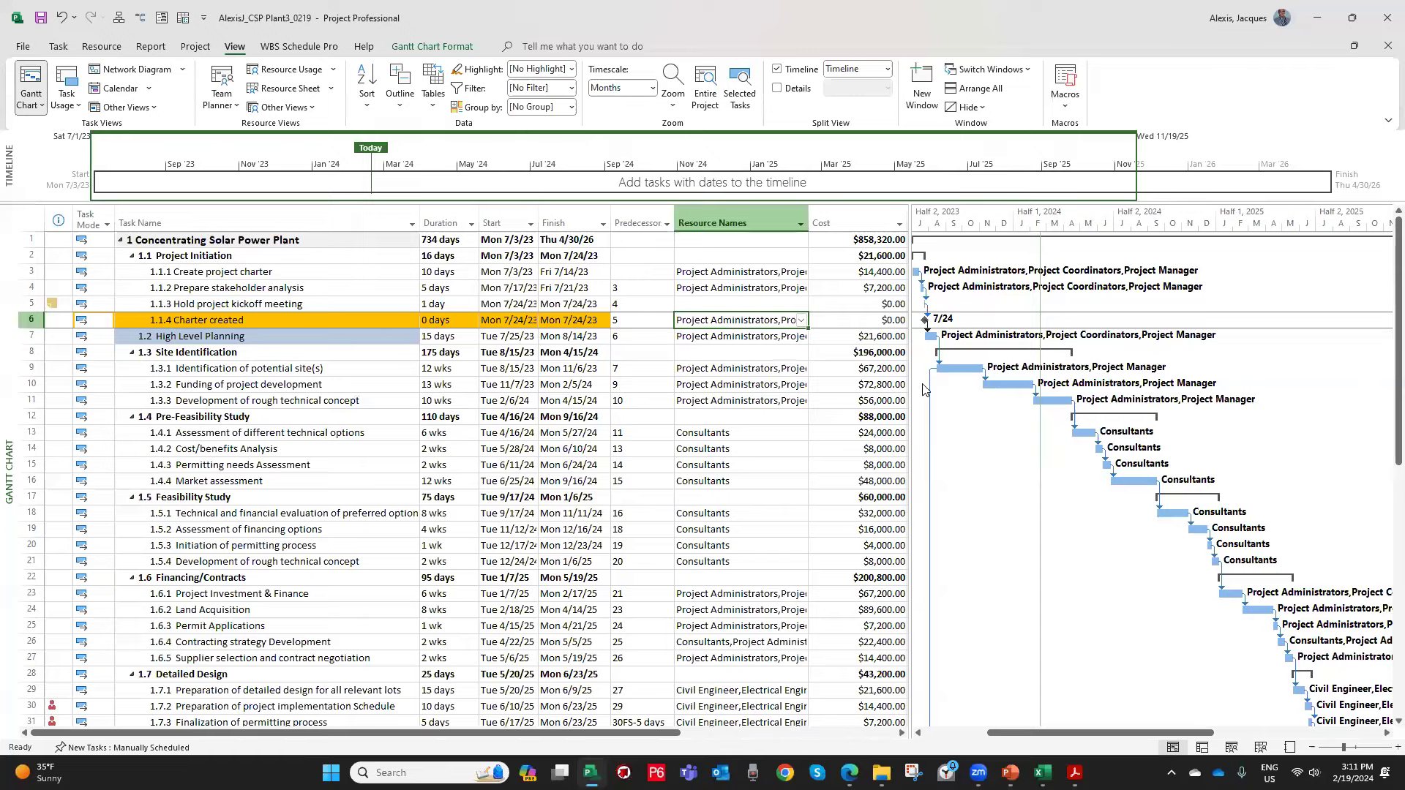
pyautogui.moveTo(910, 357); pyautogui.dragTo(949, 353)
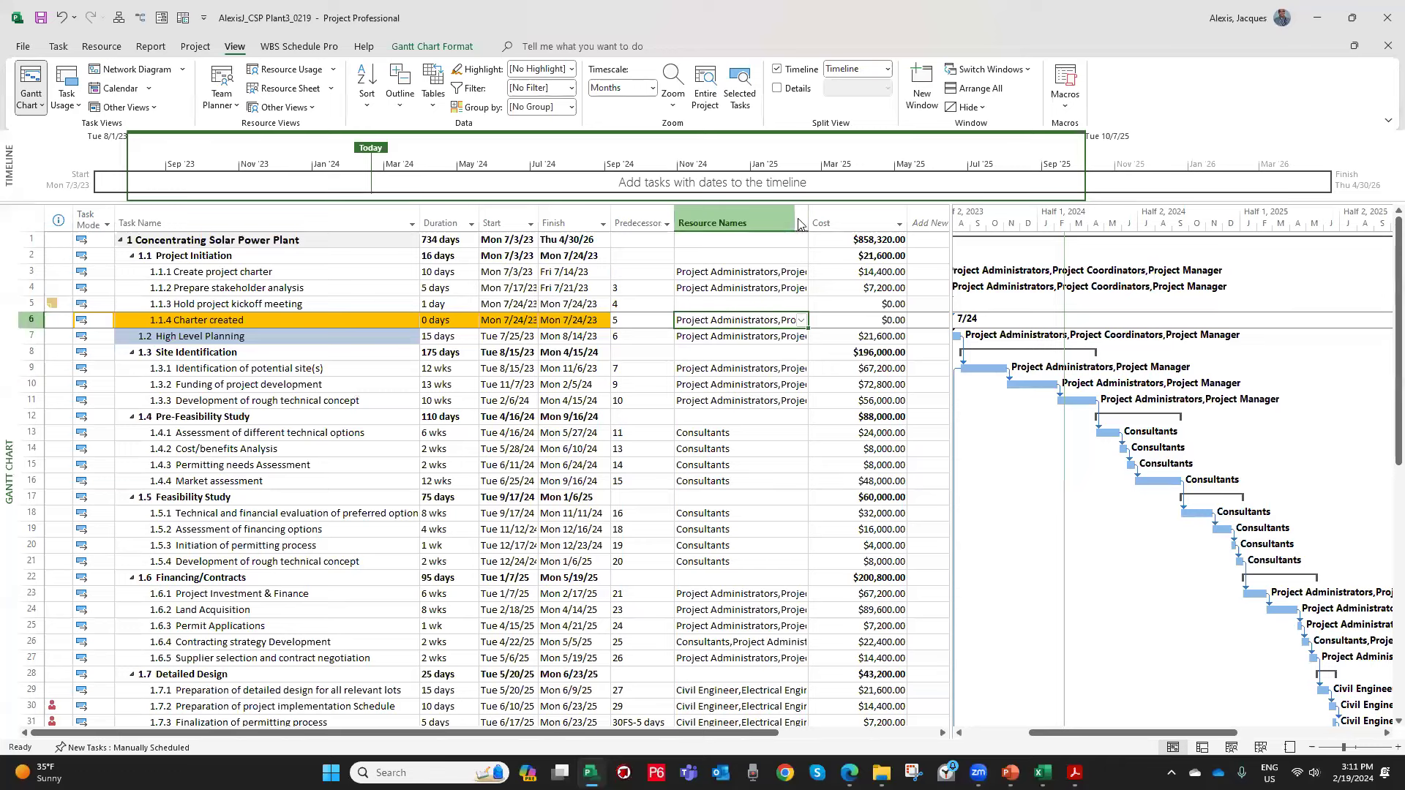
pyautogui.moveTo(810, 213); pyautogui.dragTo(827, 216)
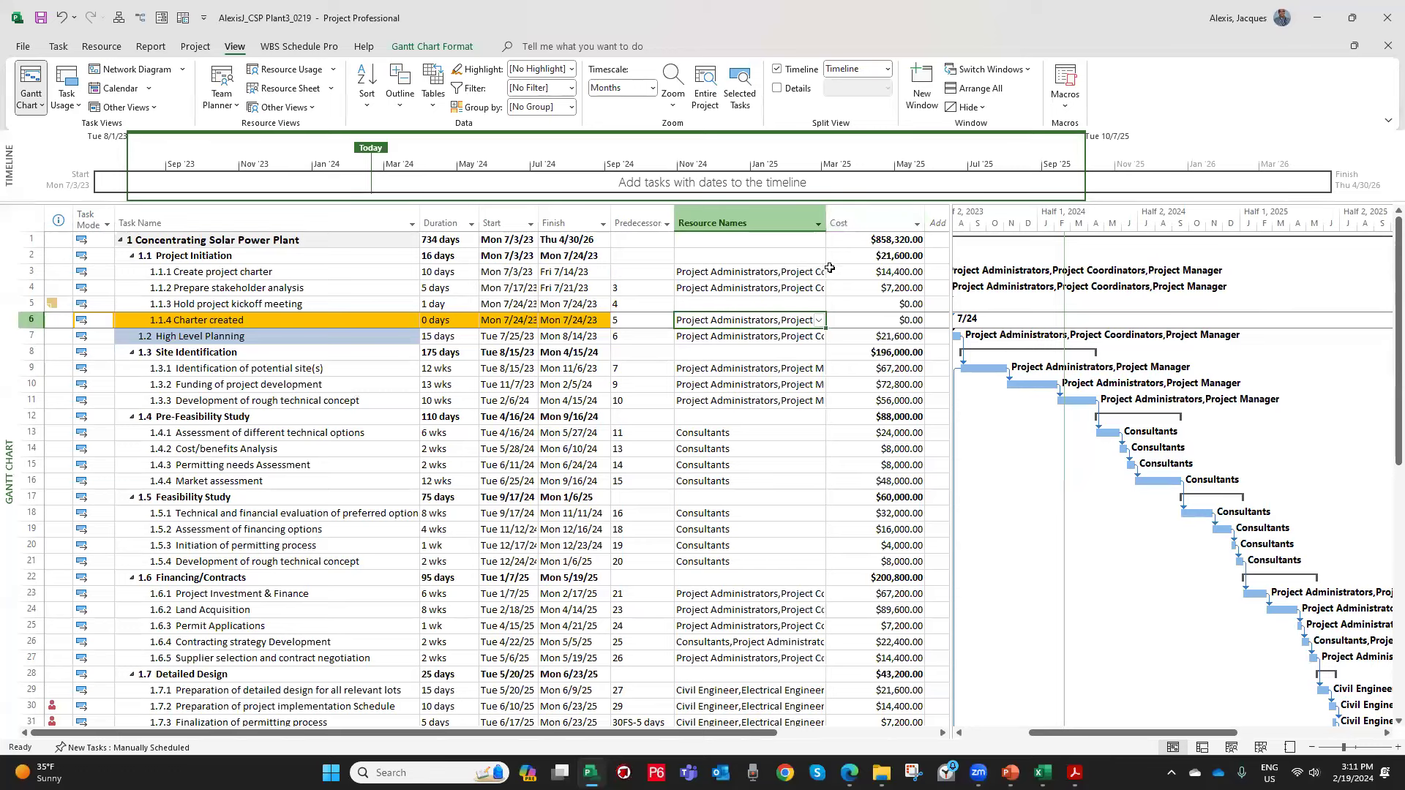
# Check the summary task's total cost, inspect the resources in Resource Sheet view and return to the Gantt Chart.
pyautogui.click(891, 241)
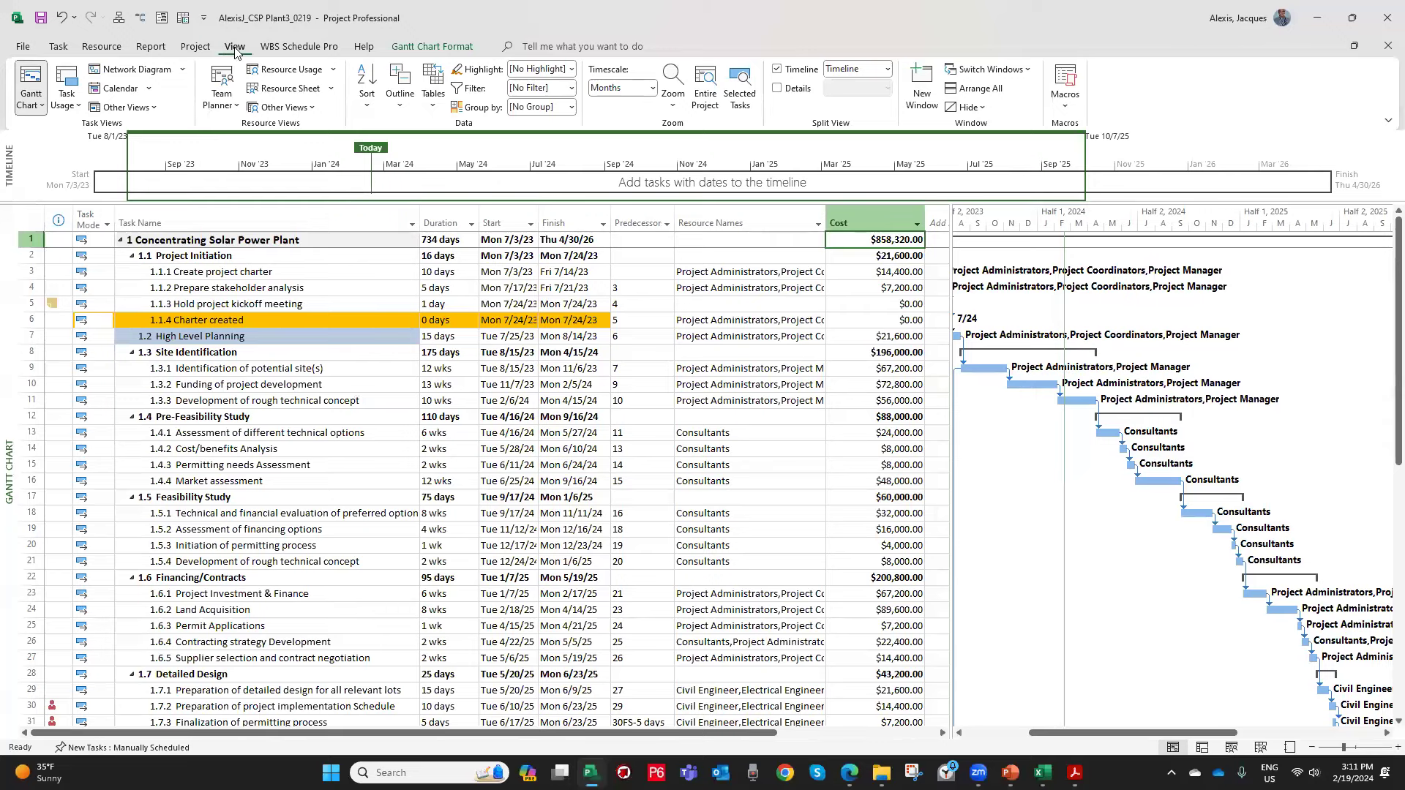
pyautogui.click(285, 88)
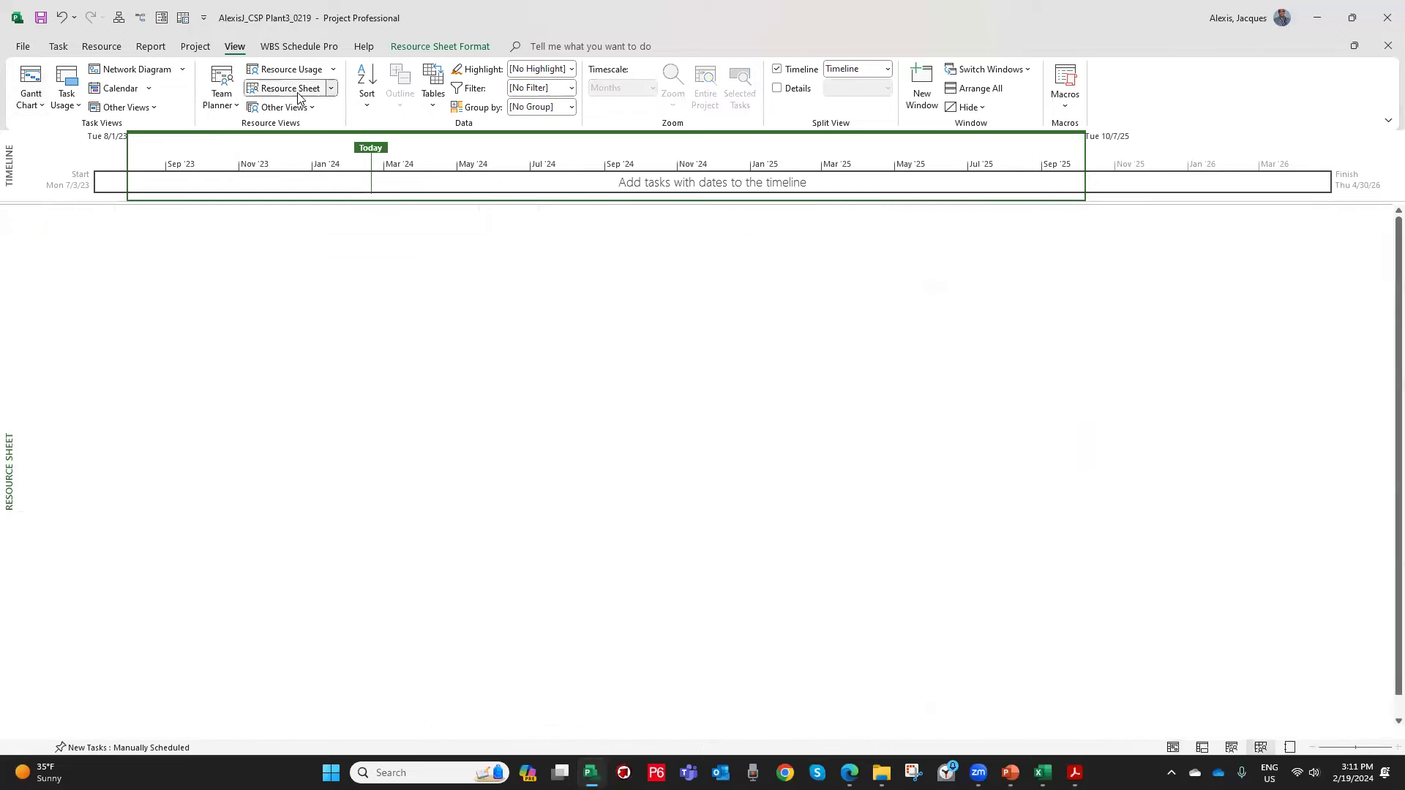
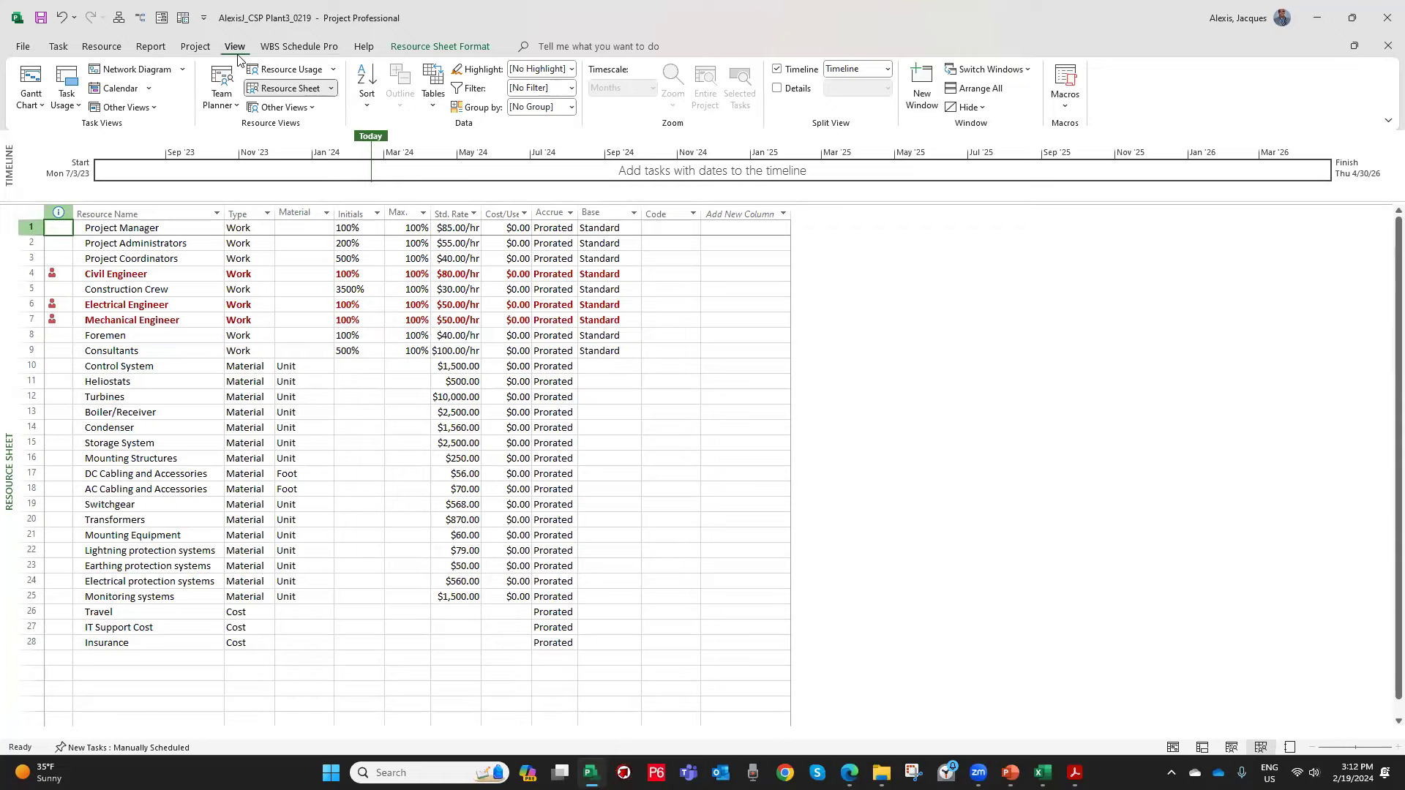
pyautogui.click(28, 81)
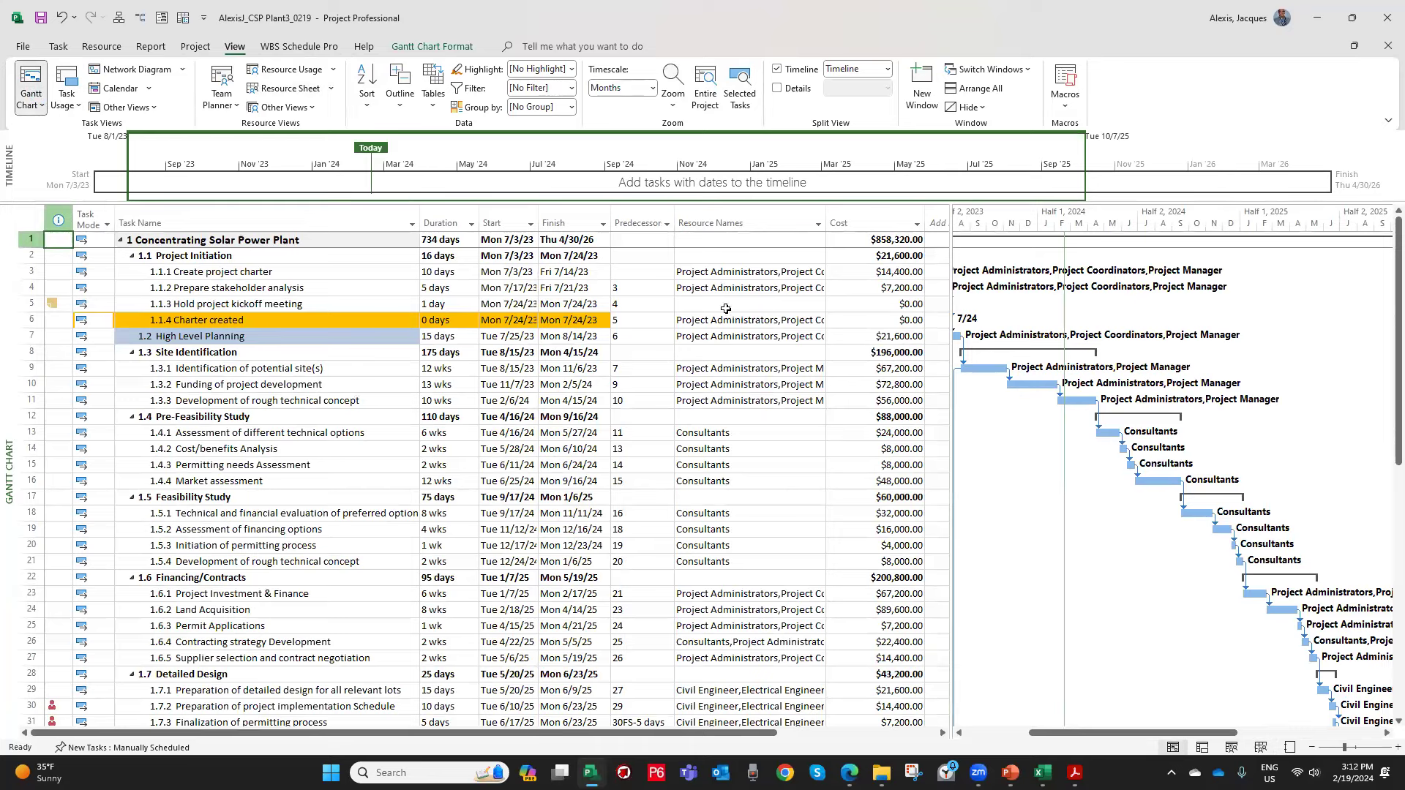
# Fit the Resource Names column to its contents and extend the task table to show the Cost and Add New Column columns fully.
pyautogui.doubleClick(822, 214)
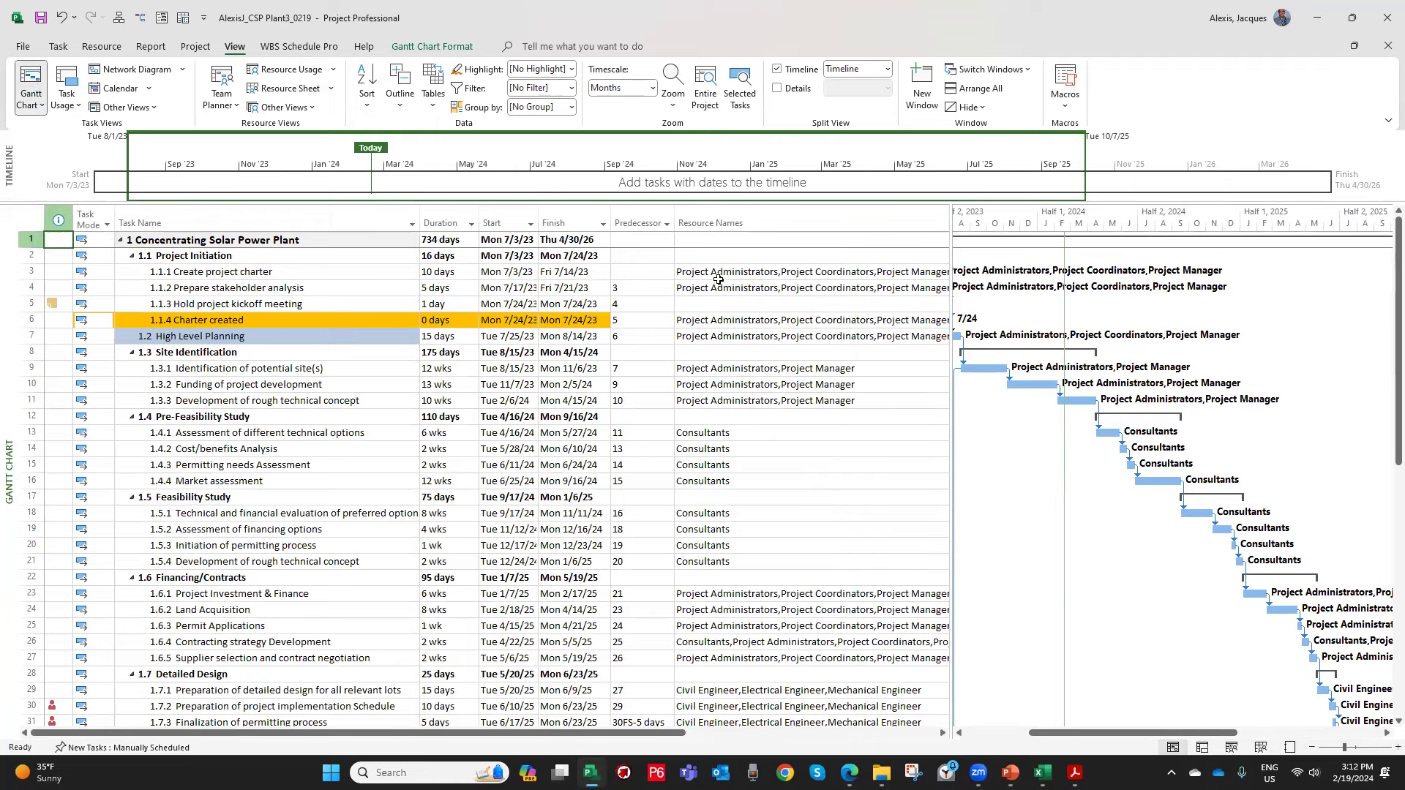
pyautogui.moveTo(952, 300); pyautogui.dragTo(1018, 312)
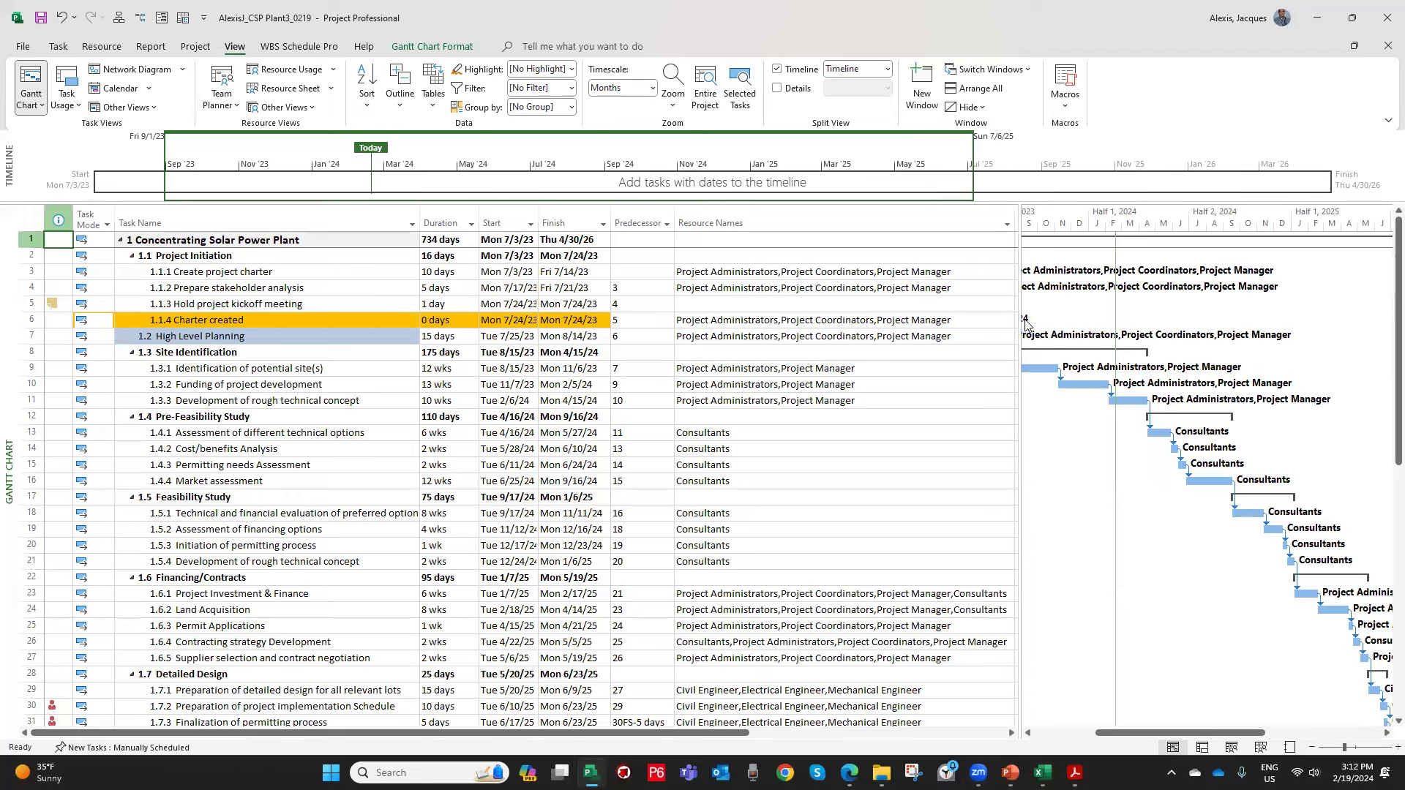
pyautogui.moveTo(1020, 319); pyautogui.dragTo(1153, 319)
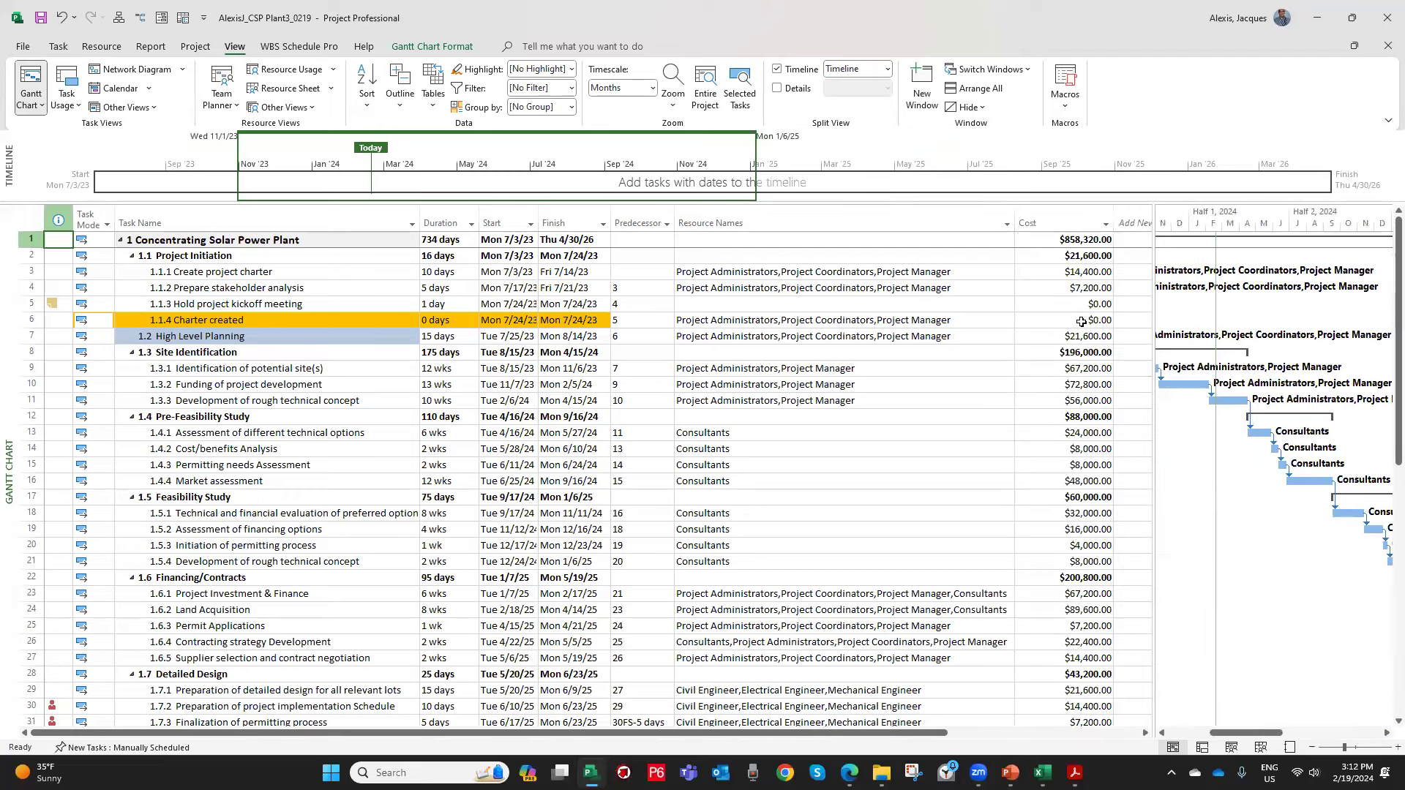
pyautogui.moveTo(1153, 284); pyautogui.dragTo(1192, 284)
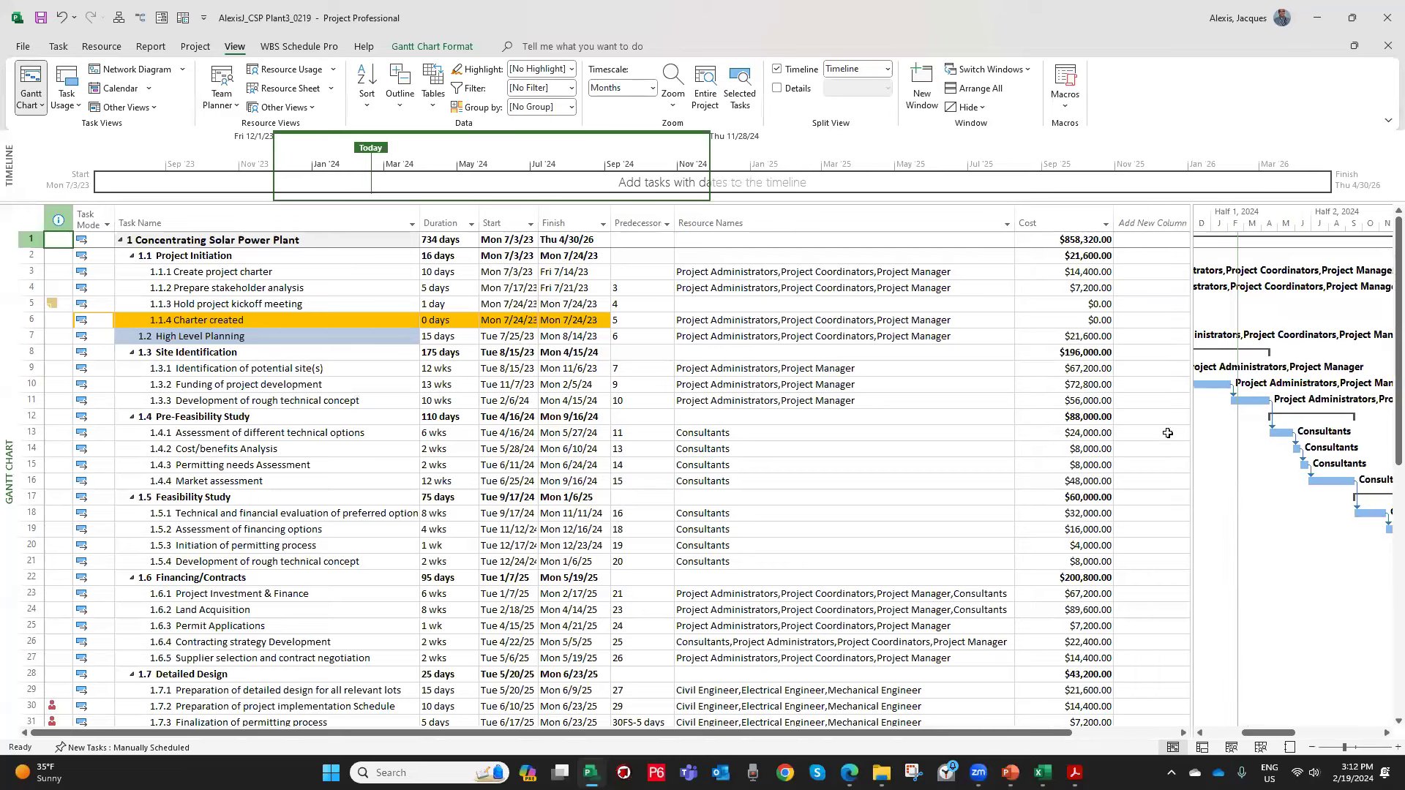
# Review the resource list in Resource Sheet view and return to the Gantt Chart.
pyautogui.click(290, 89)
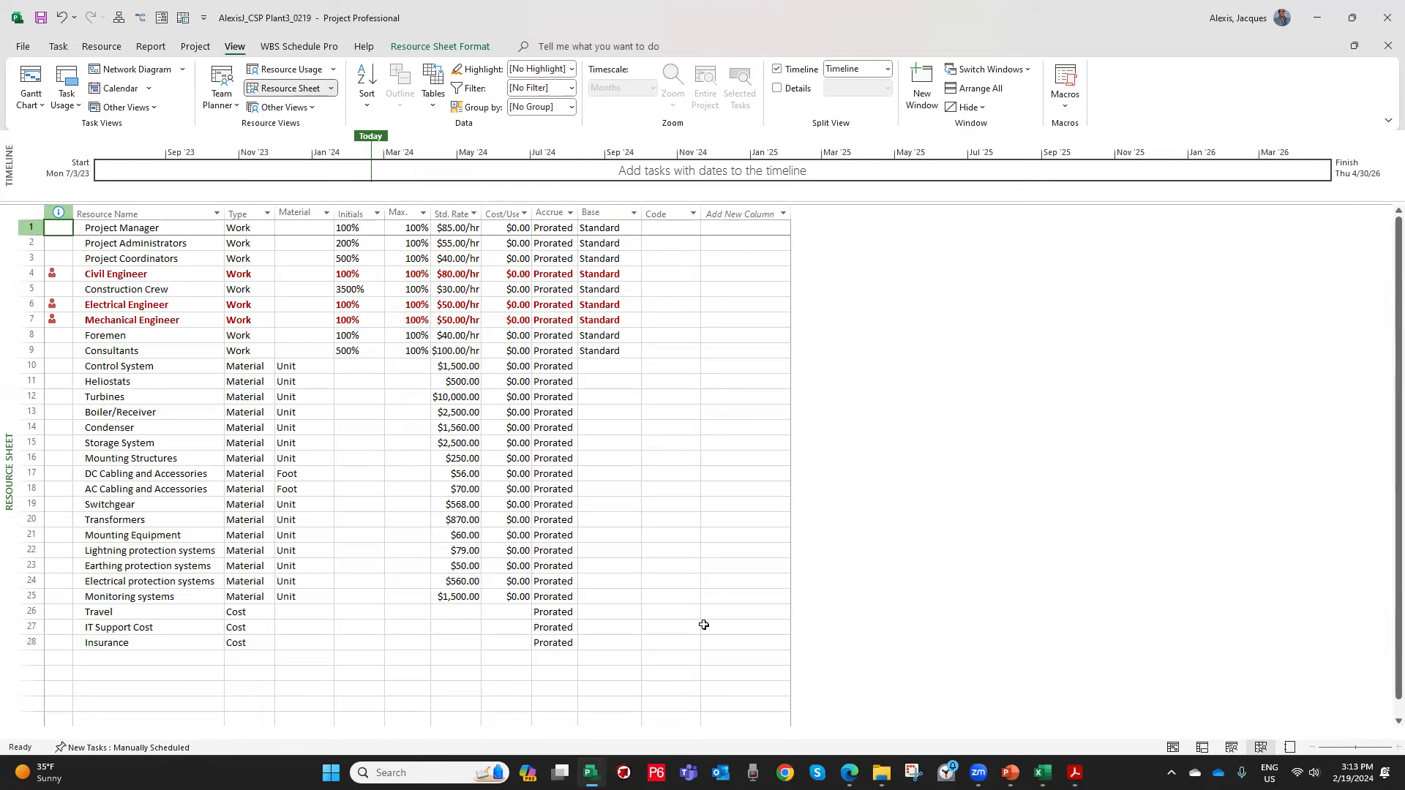
pyautogui.moveTo(1043, 772)
pyautogui.click(31, 79)
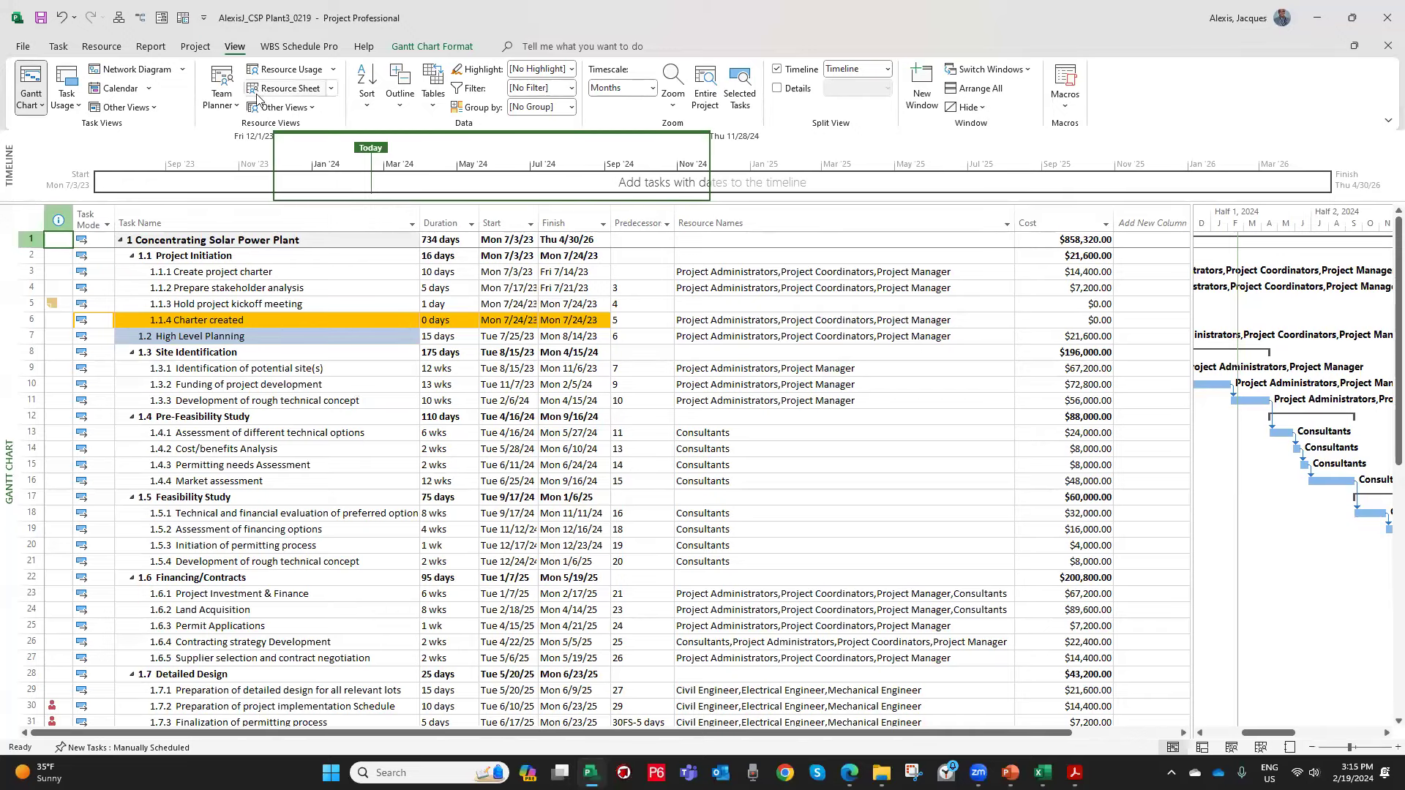
# Show the Resource Sheet and clear the percentages in the Initials column for the nine work resources, Project Manager through Consultants.
pyautogui.click(285, 88)
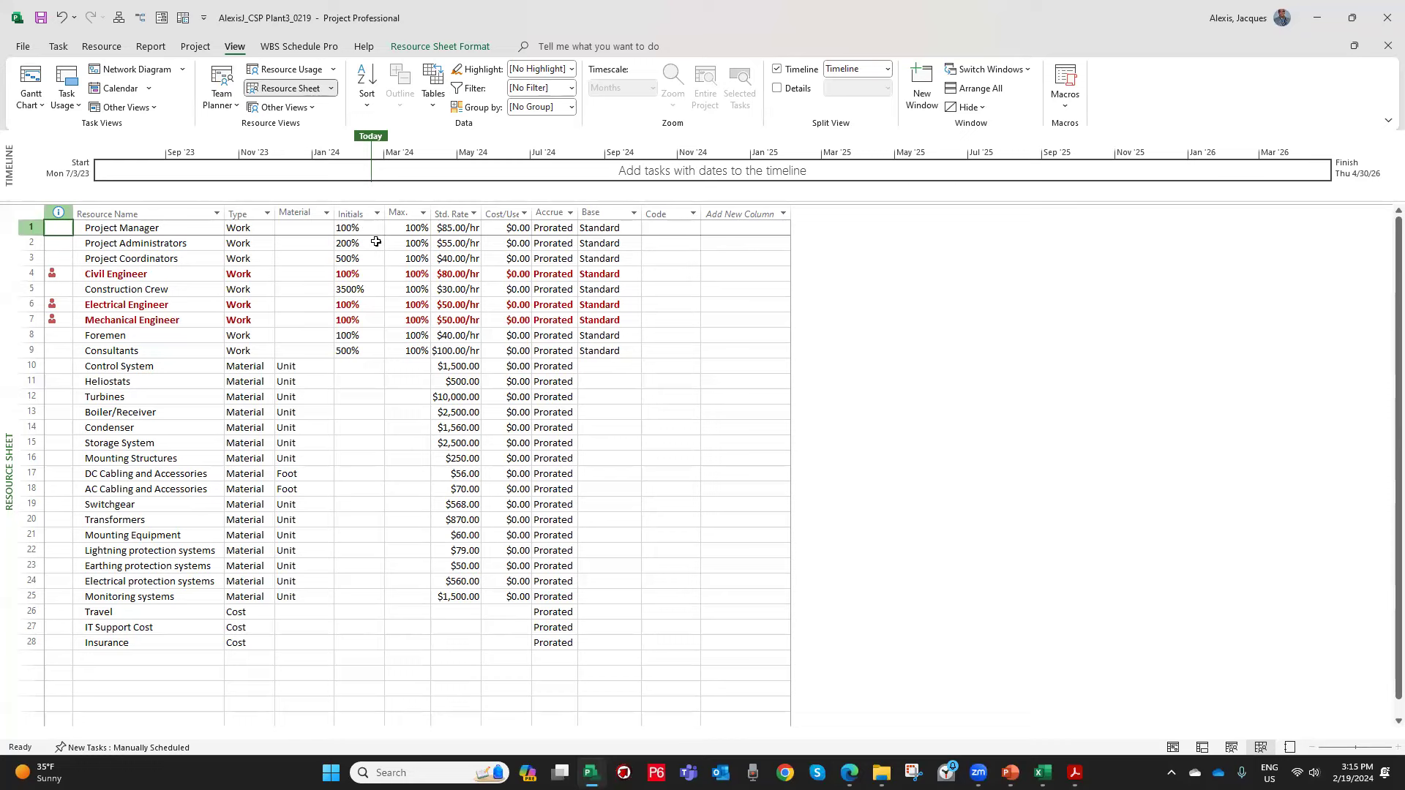
pyautogui.click(356, 215)
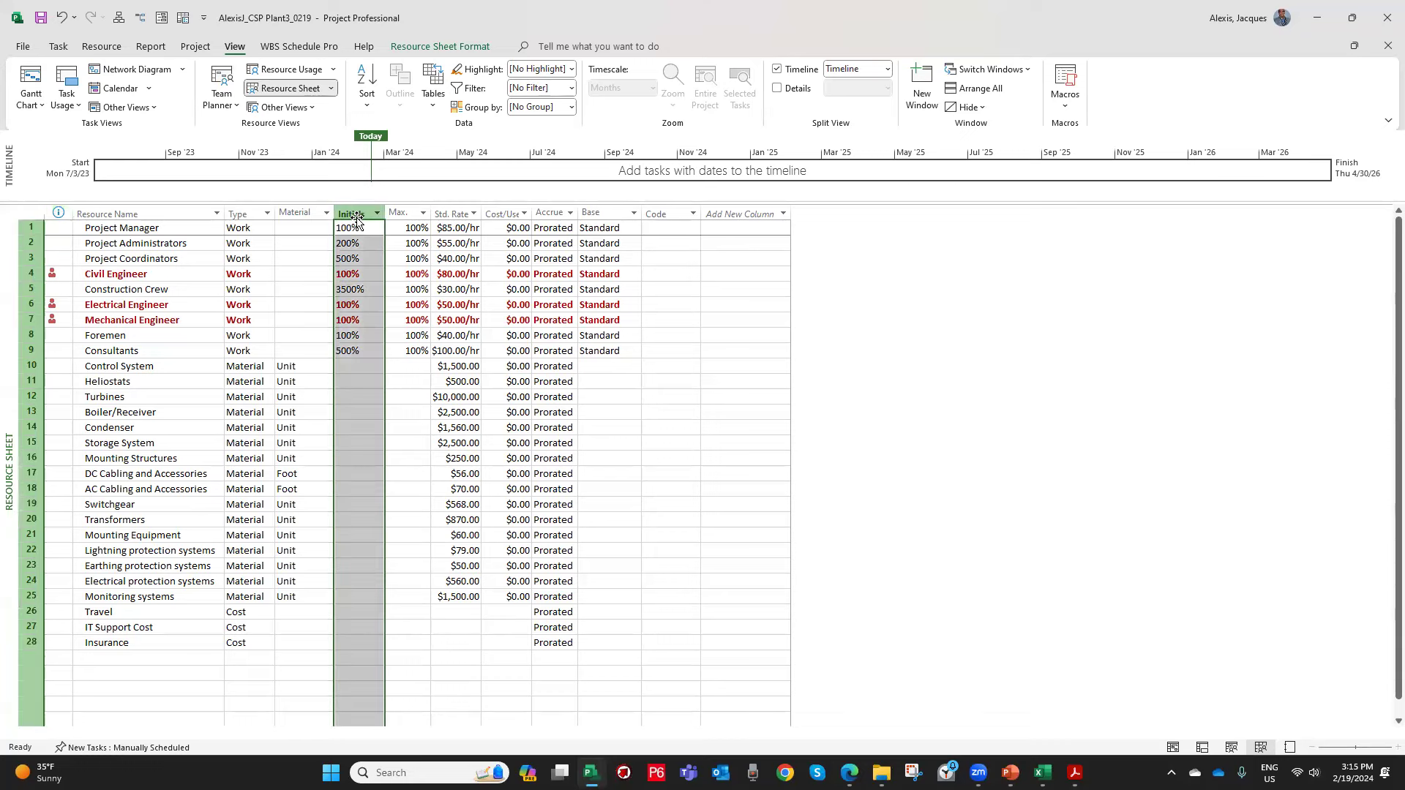
pyautogui.rightClick(356, 219)
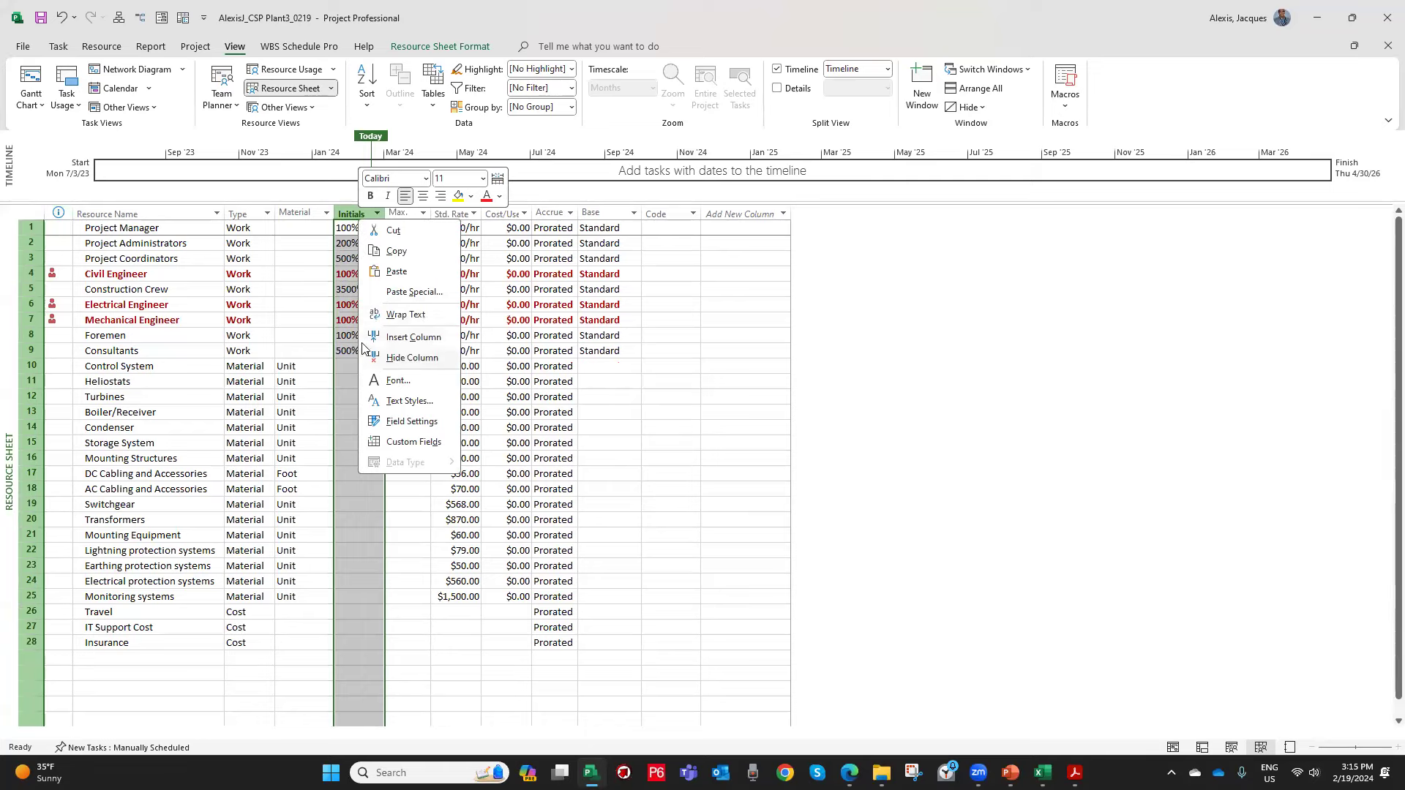
pyautogui.click(332, 317)
pyautogui.moveTo(354, 229); pyautogui.dragTo(353, 353)
pyautogui.press('Delete')
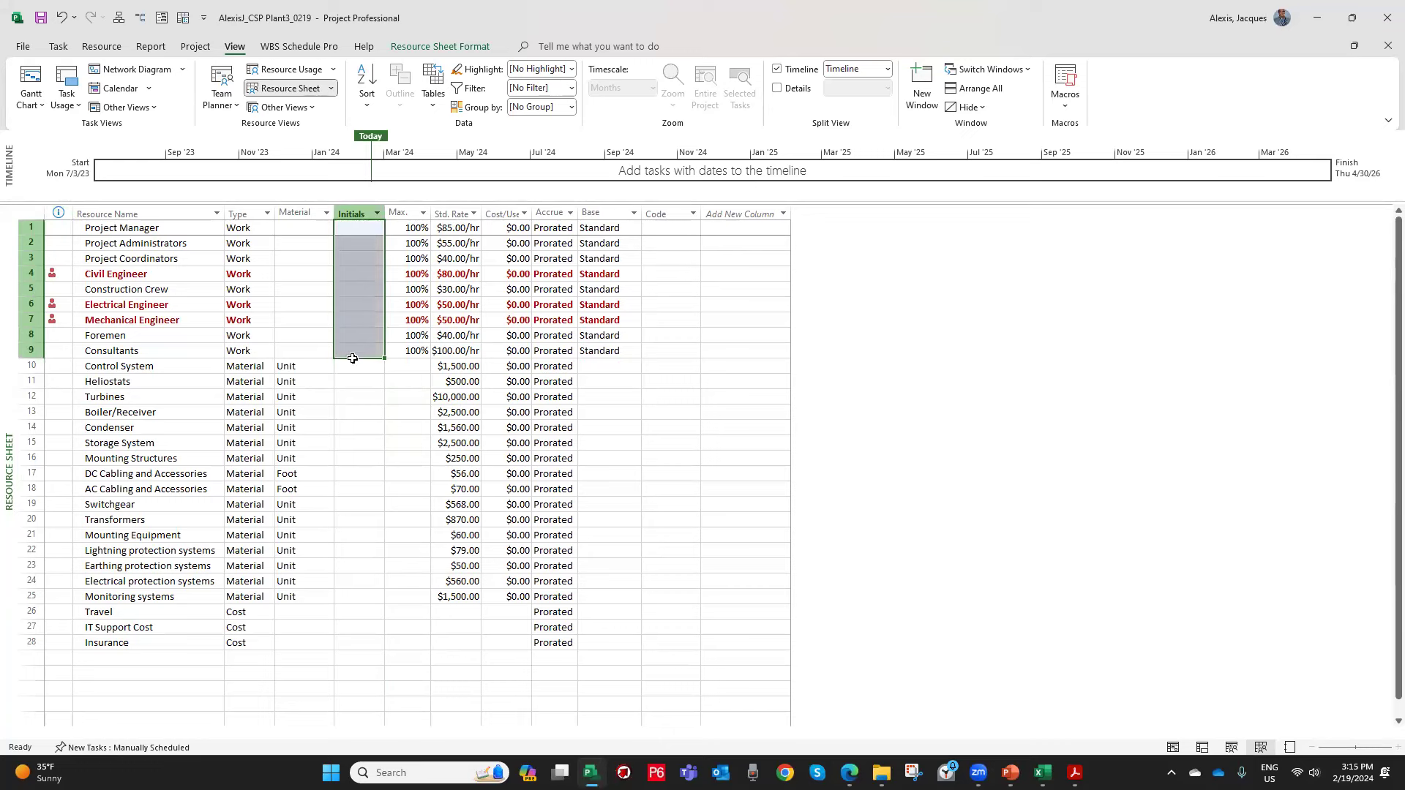
pyautogui.moveTo(365, 428); pyautogui.dragTo(366, 412)
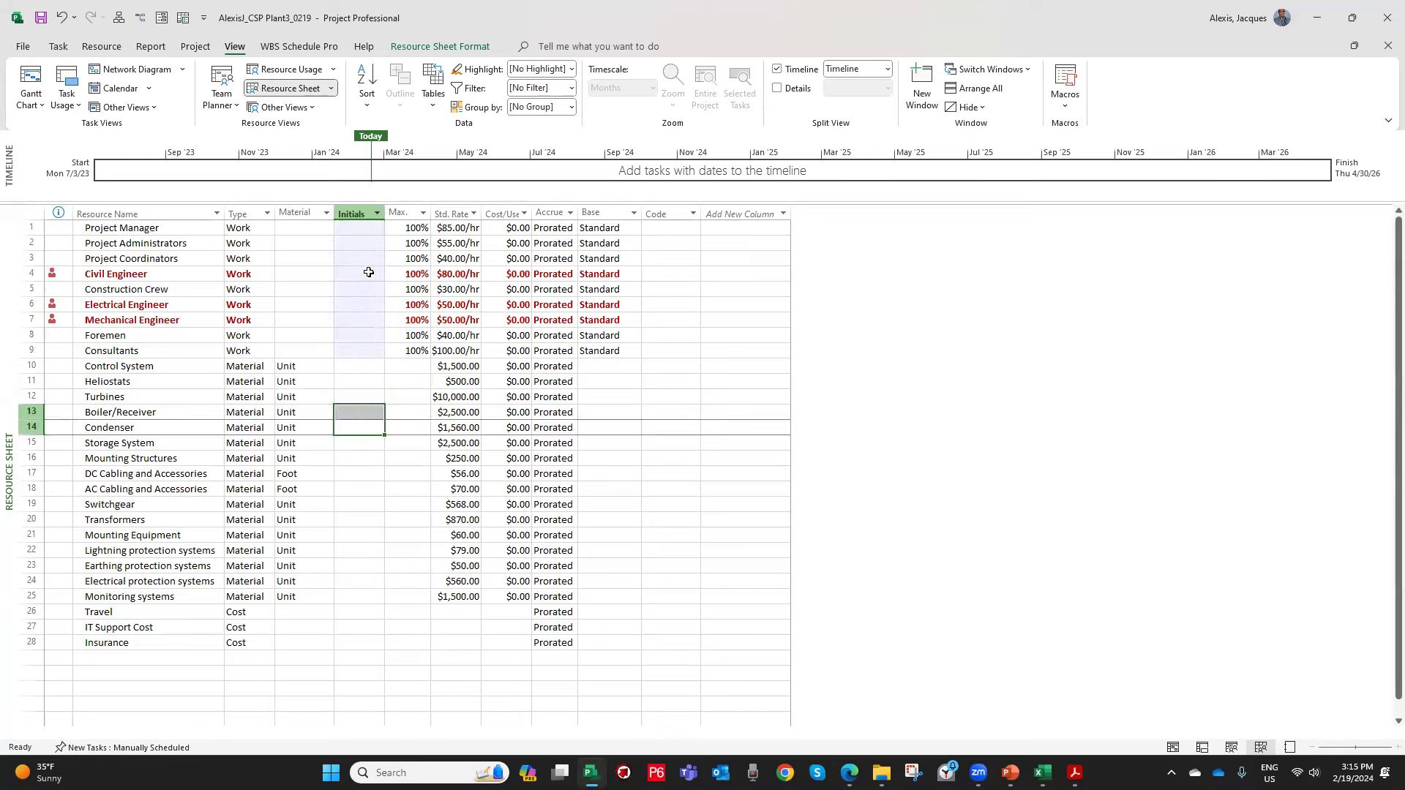
# Hide the Initials column in the resource sheet.
pyautogui.click(364, 214)
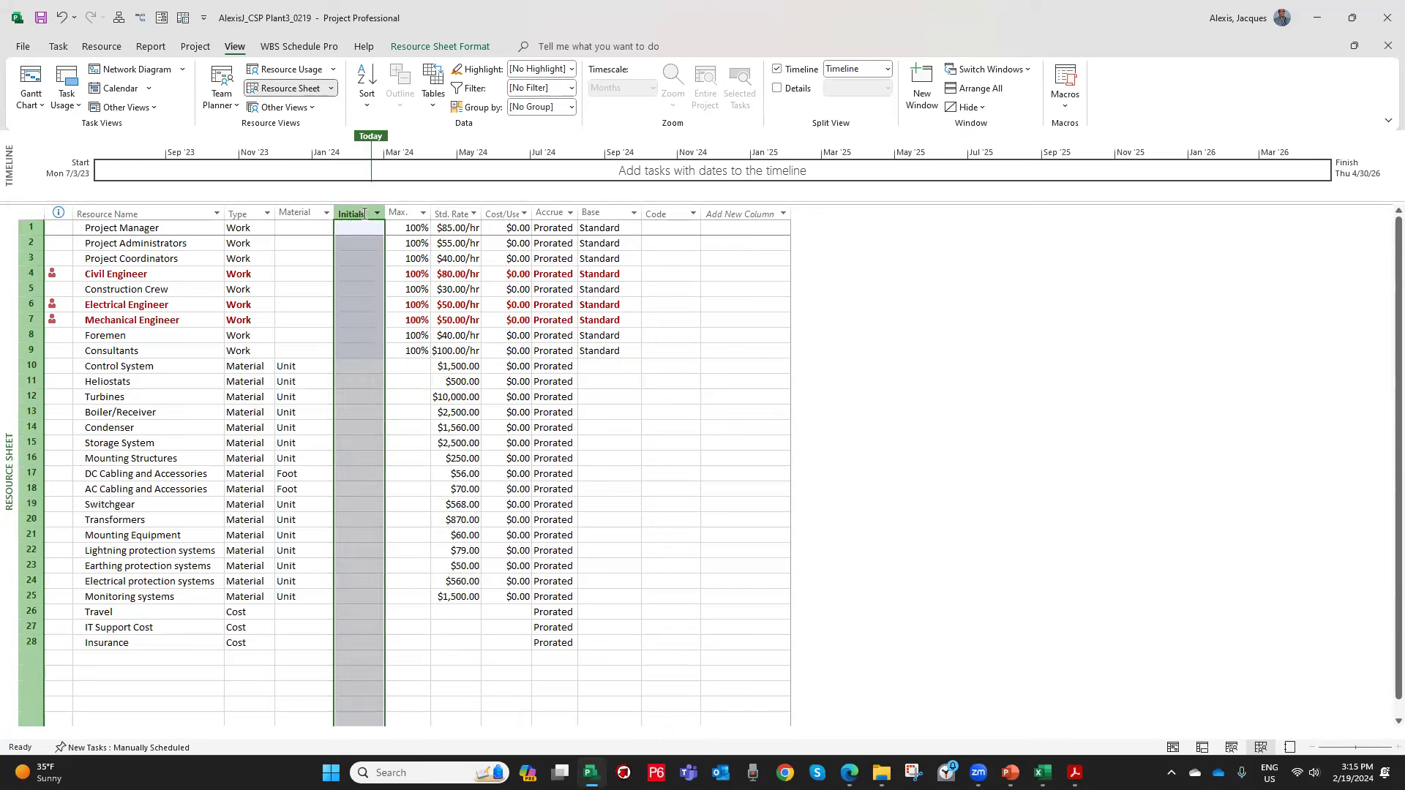
pyautogui.rightClick(363, 214)
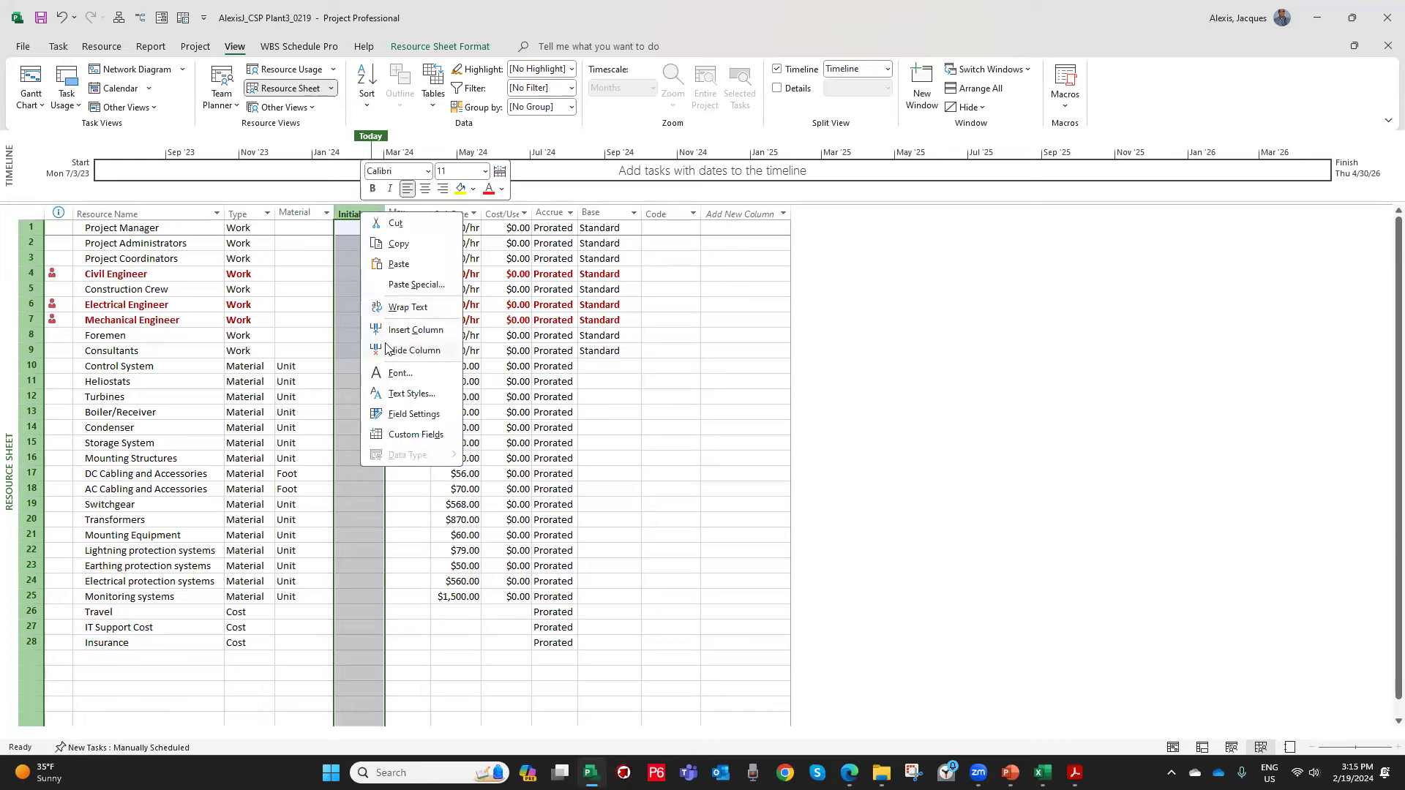
pyautogui.click(344, 253)
pyautogui.click(348, 235)
pyautogui.moveTo(349, 235); pyautogui.dragTo(357, 351)
pyautogui.click(352, 213)
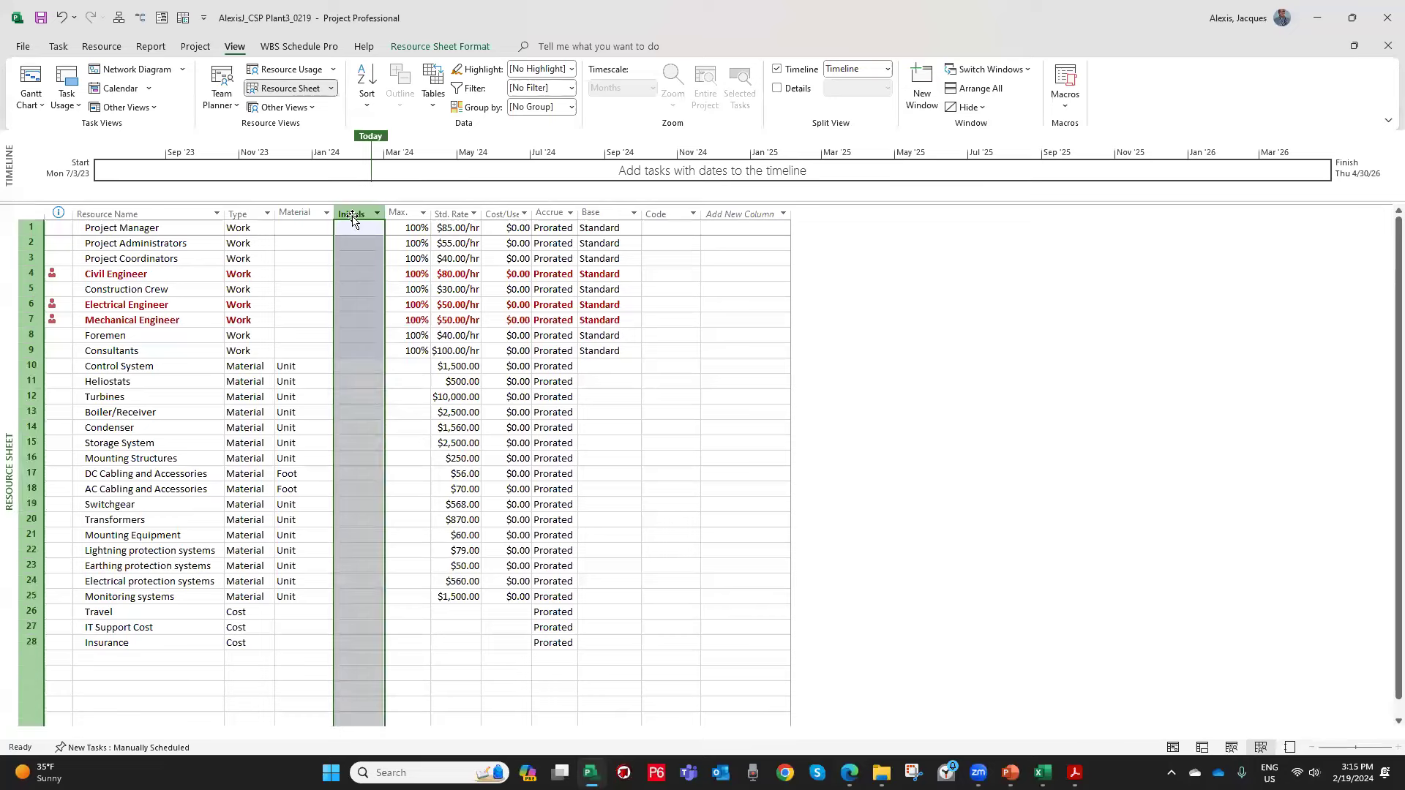
pyautogui.rightClick(352, 214)
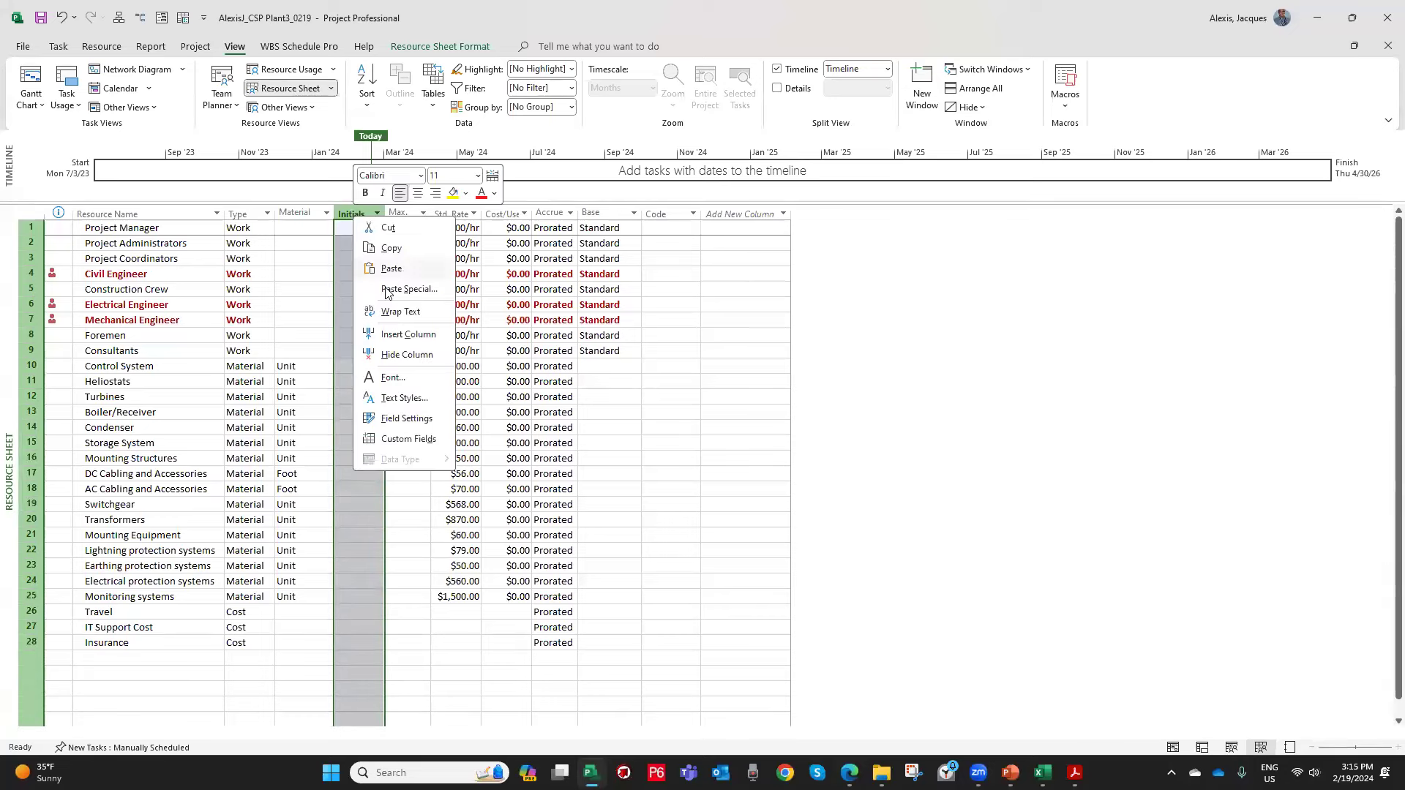
pyautogui.click(408, 355)
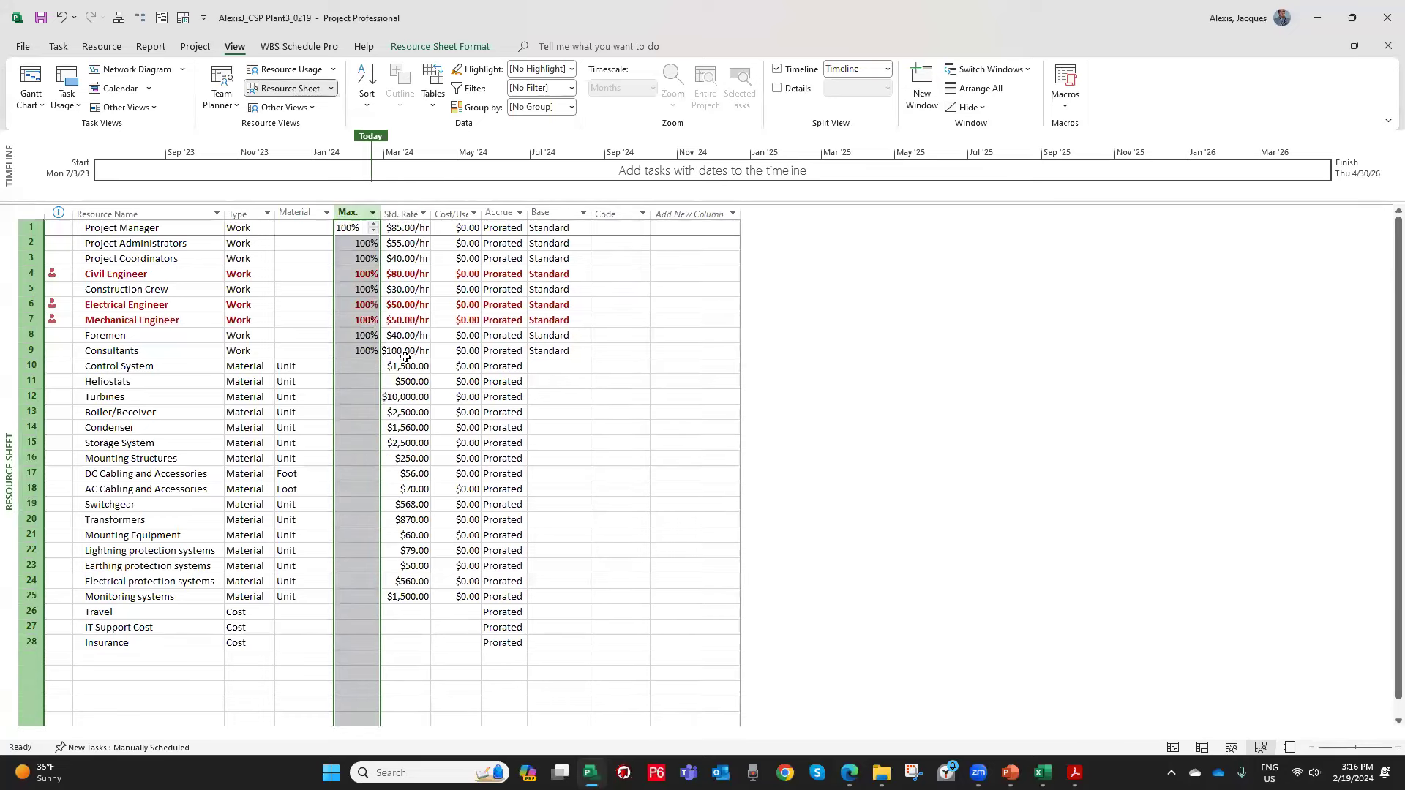
pyautogui.click(363, 365)
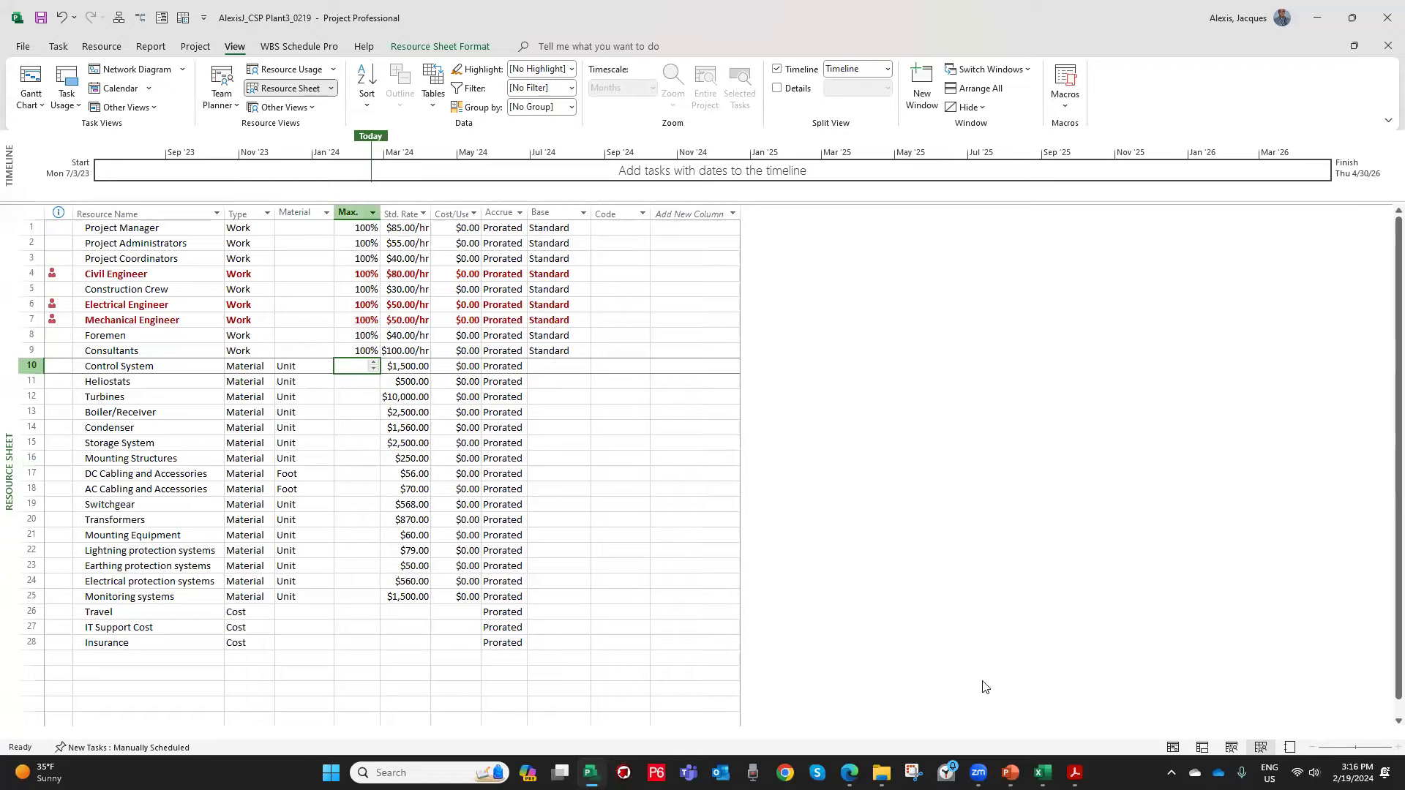
# Switch to Excel to check the Resource Sheet worksheet's Max. Units, and return to Project's Gantt Chart.
pyautogui.click(1042, 772)
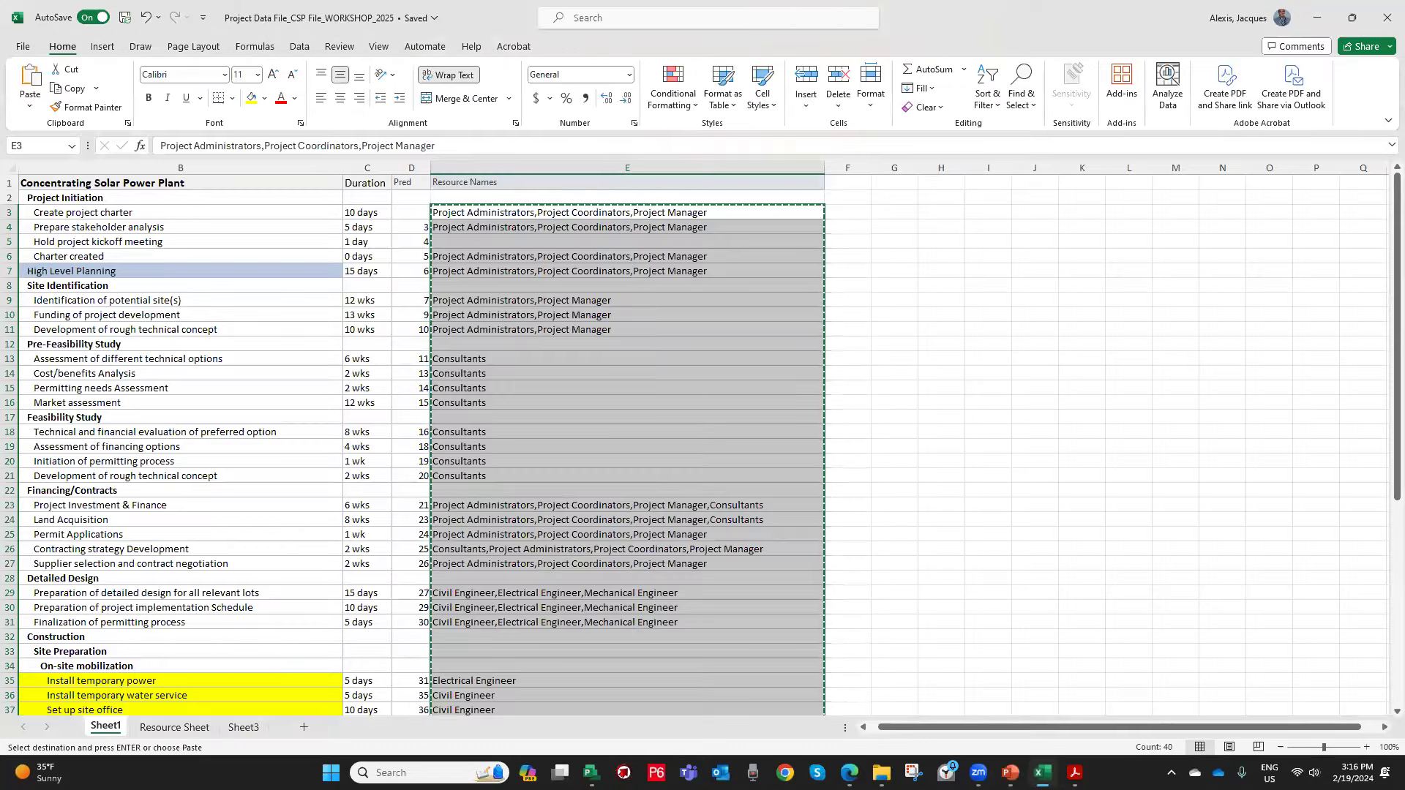
pyautogui.click(186, 724)
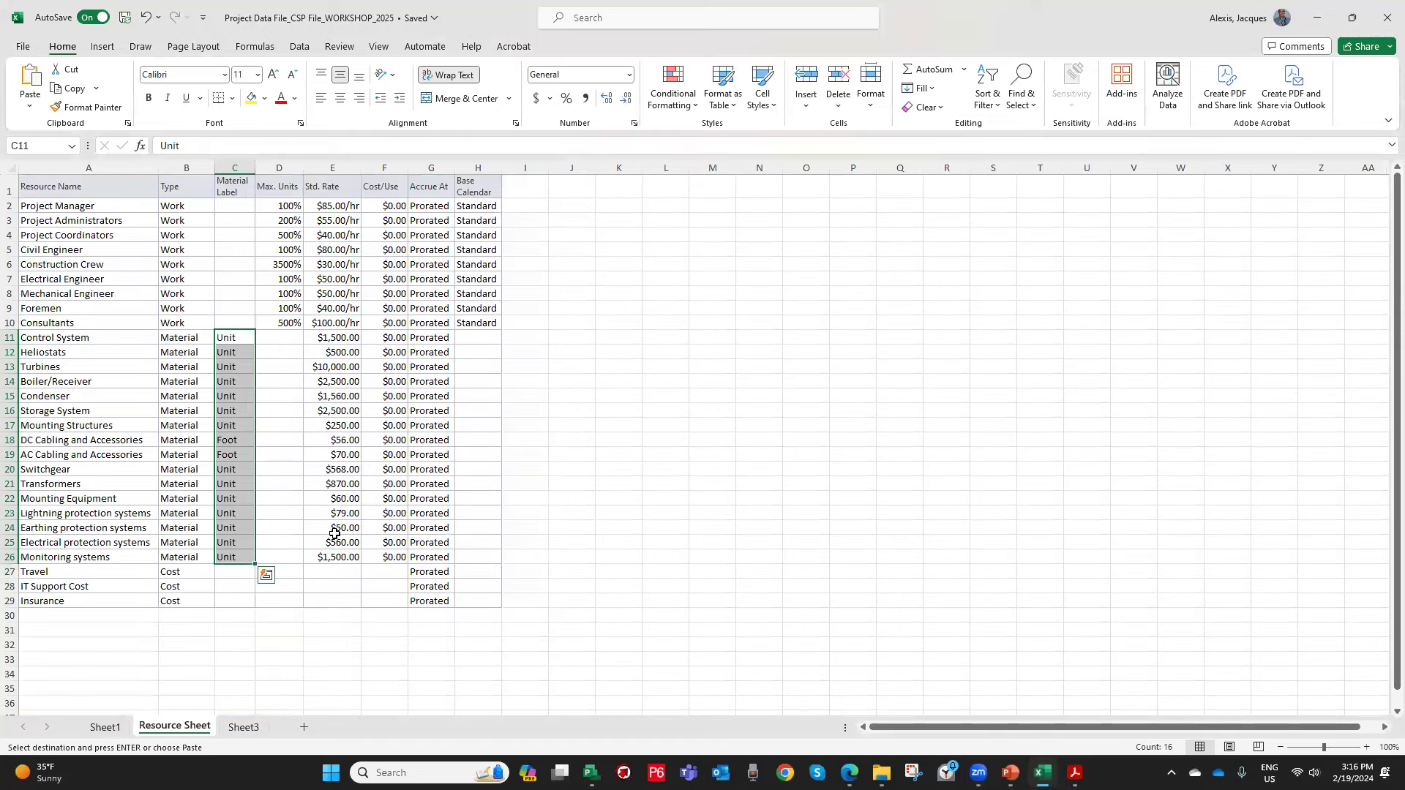
pyautogui.moveTo(1042, 773)
pyautogui.click(590, 772)
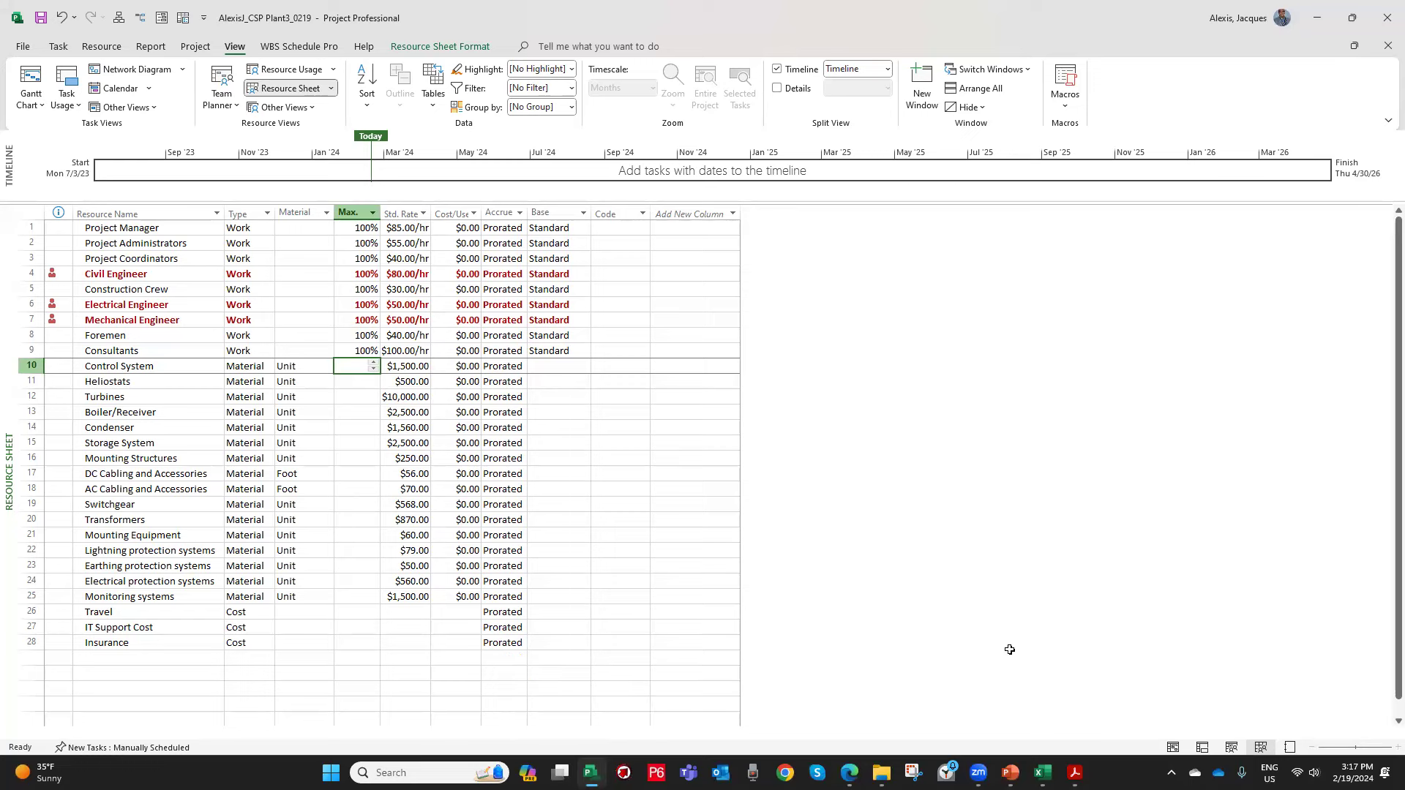
pyautogui.moveTo(1043, 772)
pyautogui.click(30, 80)
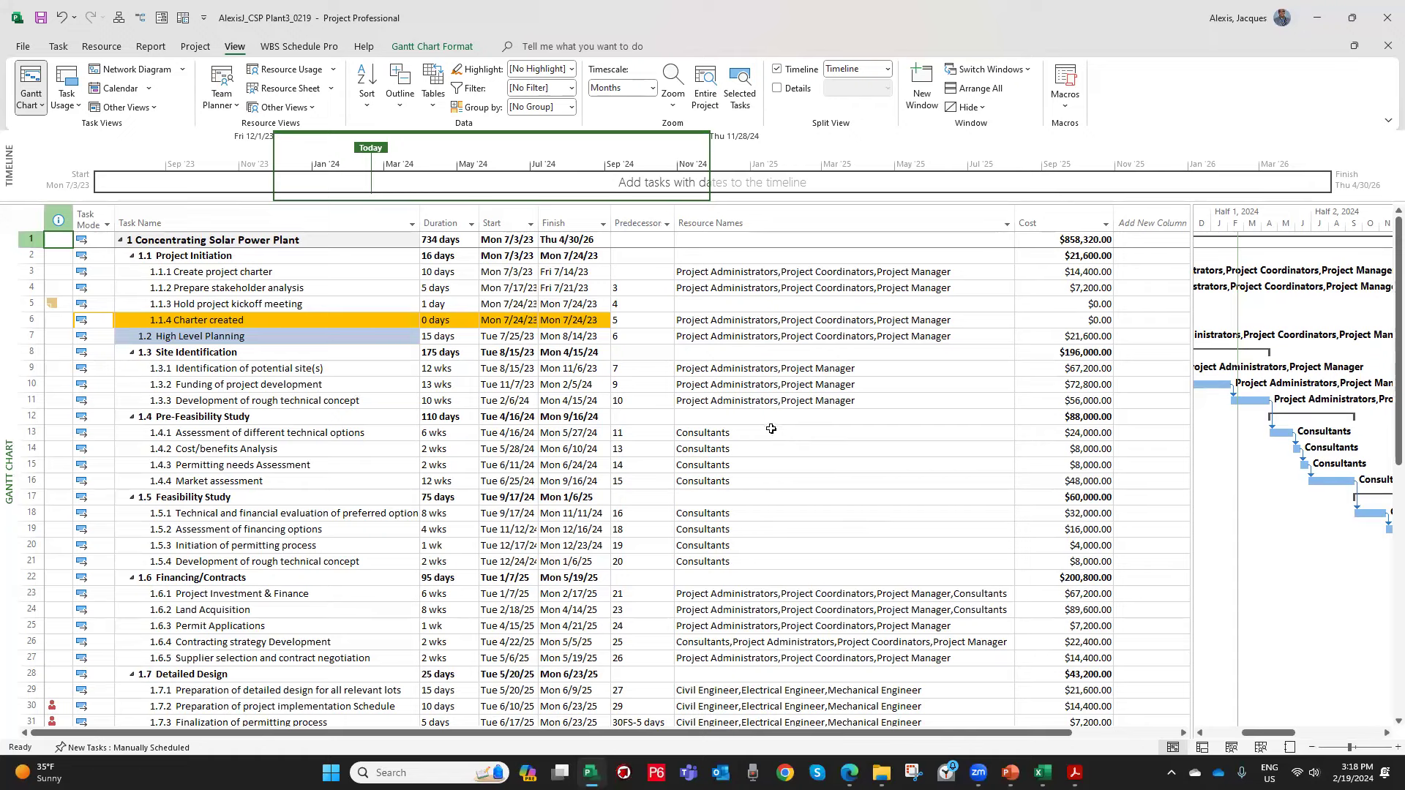
# Show the Resource Sheet and run Level All to level the overallocated resources.
pyautogui.click(279, 88)
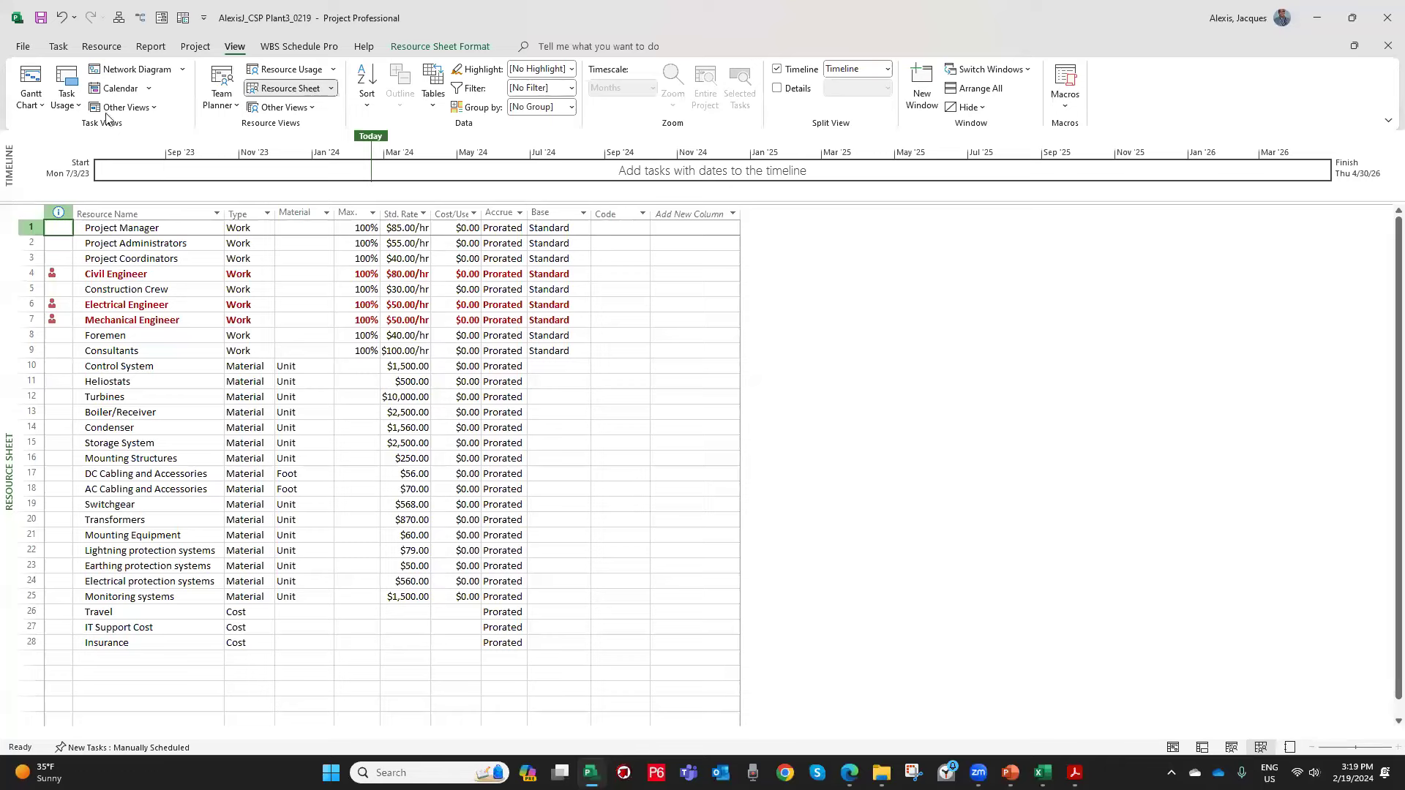
pyautogui.click(104, 47)
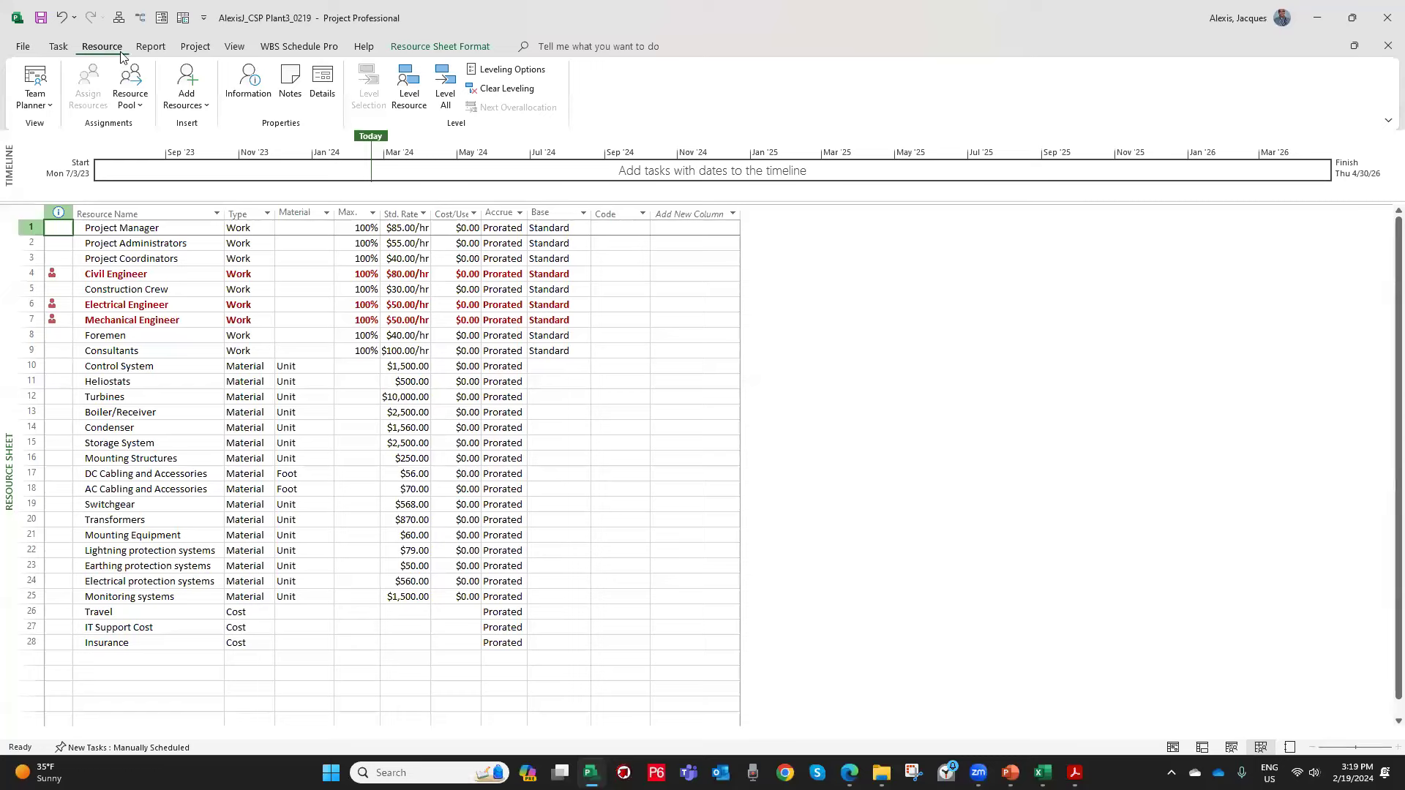
pyautogui.click(446, 83)
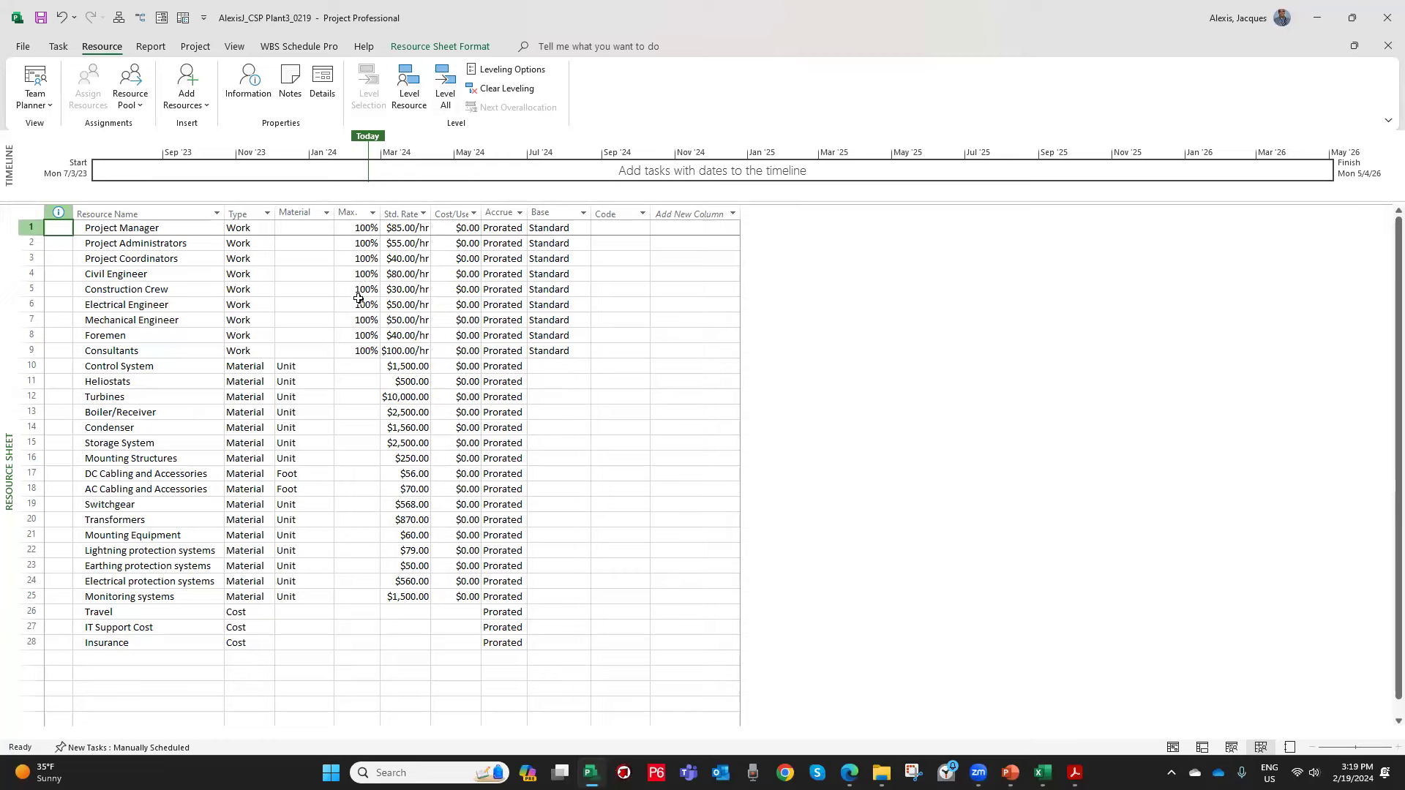
# Inspect the leveled assignments in Resource Usage view and undo the leveling.
pyautogui.click(235, 47)
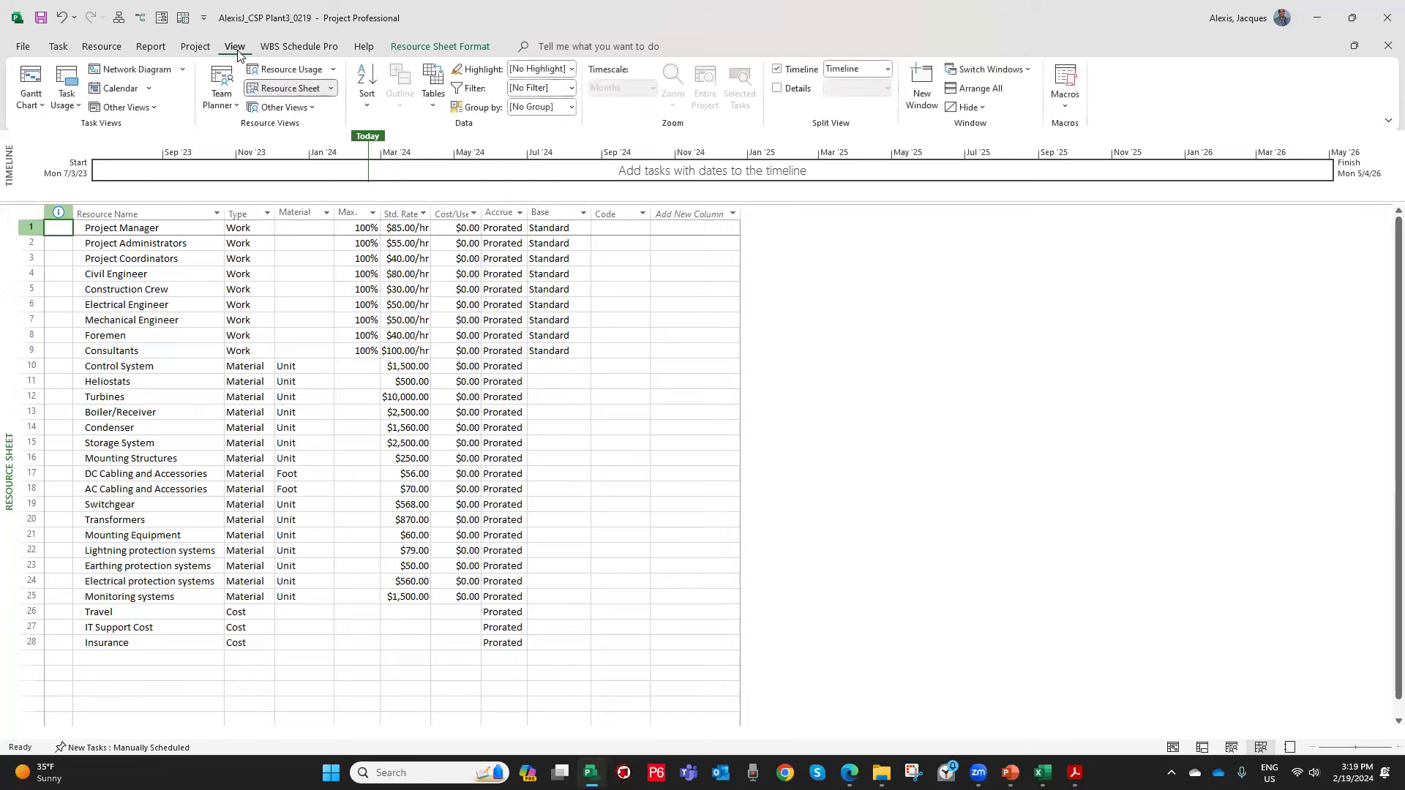
pyautogui.click(104, 47)
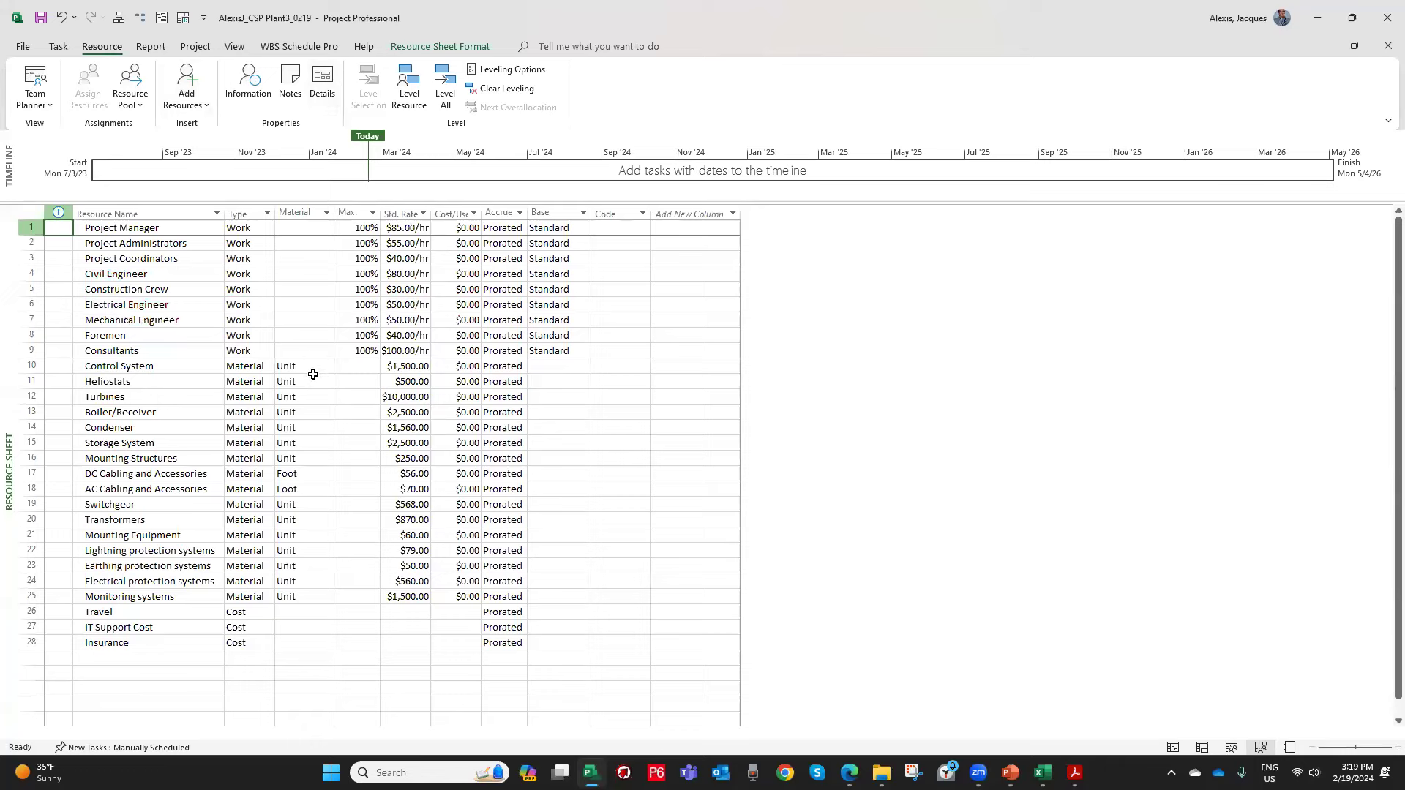
pyautogui.click(235, 47)
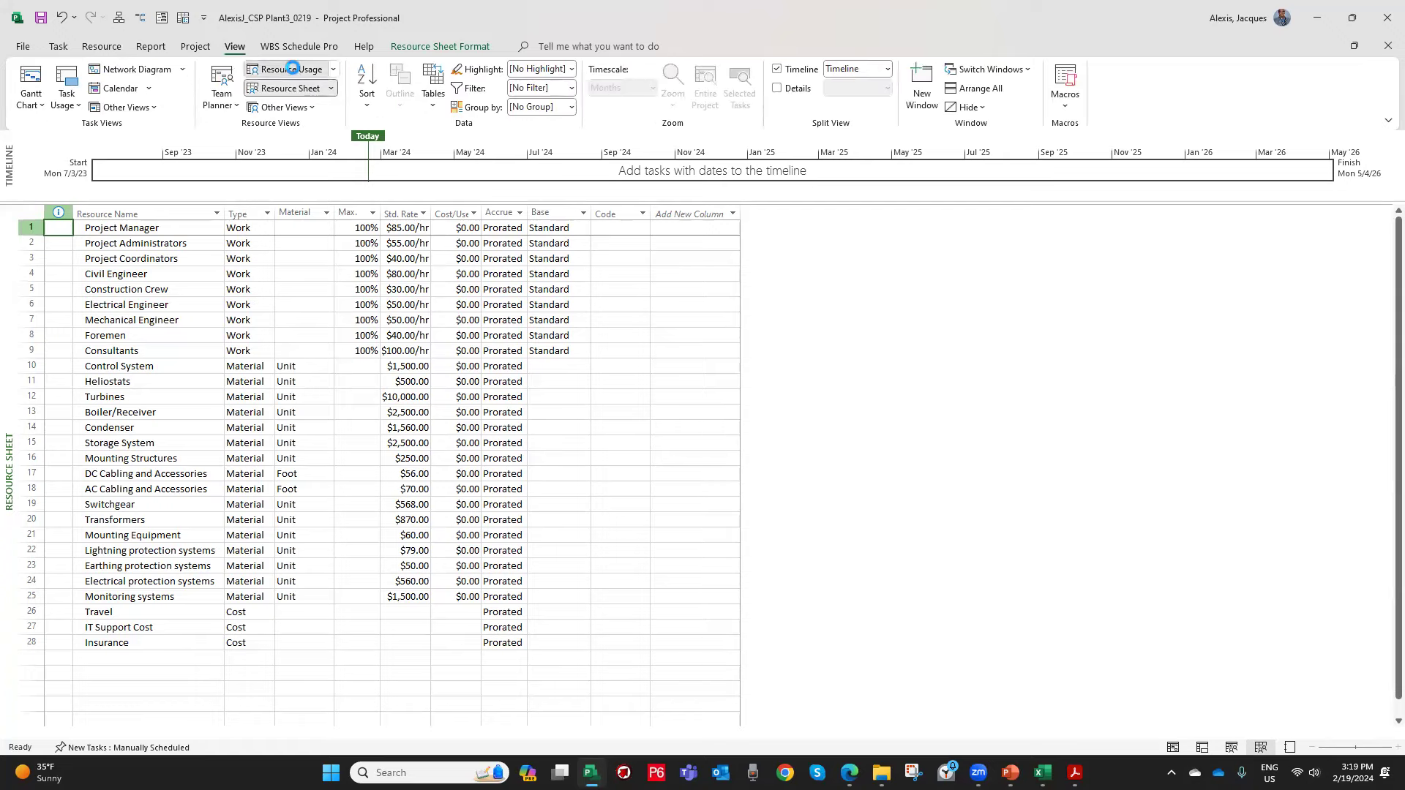
pyautogui.click(291, 72)
pyautogui.scroll(-1, 575, 436)
pyautogui.scroll(1, 574, 431)
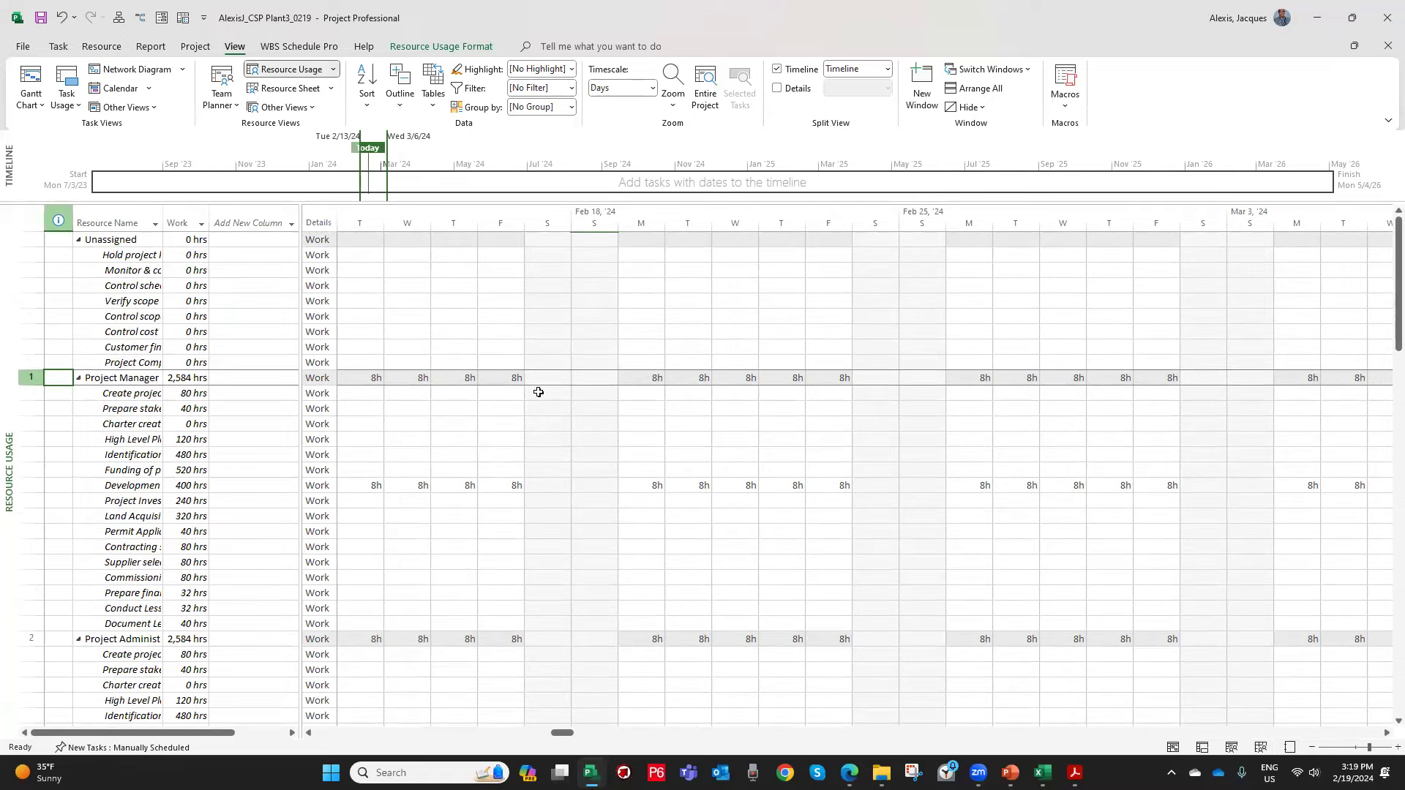
pyautogui.hotkey('ctrl', 'z')
pyautogui.hotkey('ctrl', 'z')
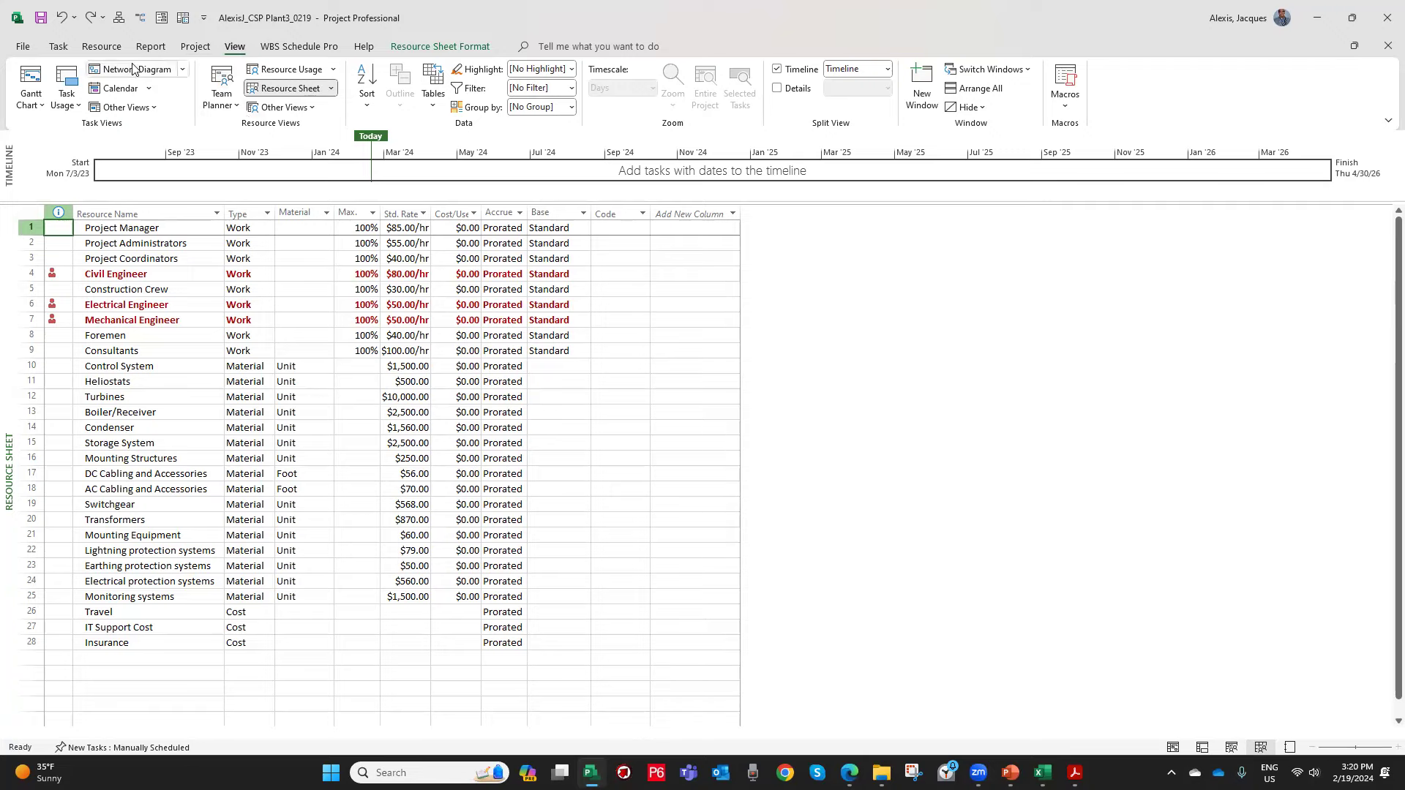
# Show Resource Usage view and locate the Civil Engineer's and Electrical Engineer's daily work for June 2025.
pyautogui.click(272, 71)
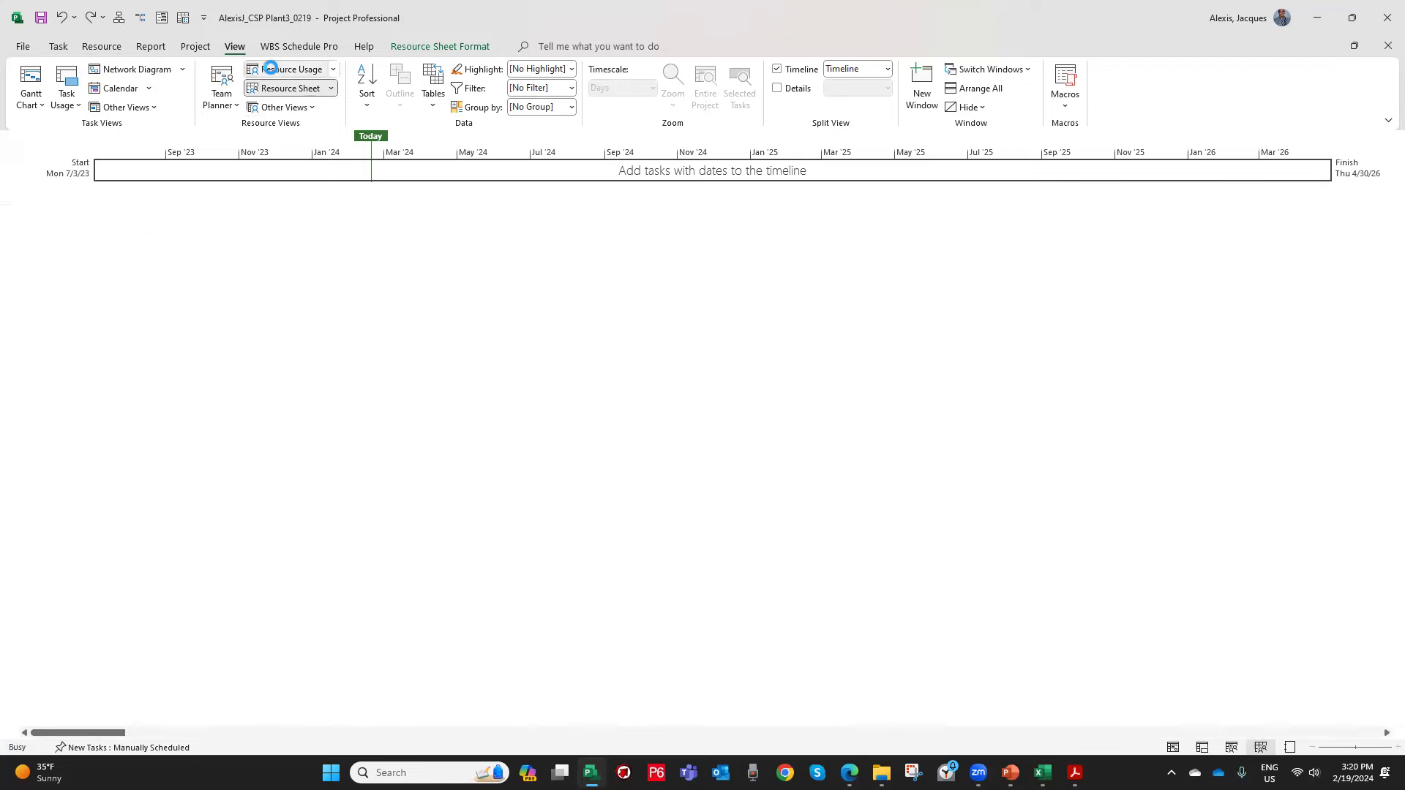
pyautogui.scroll(-2, 558, 477)
pyautogui.scroll(2, 564, 461)
pyautogui.scroll(-18, 560, 448)
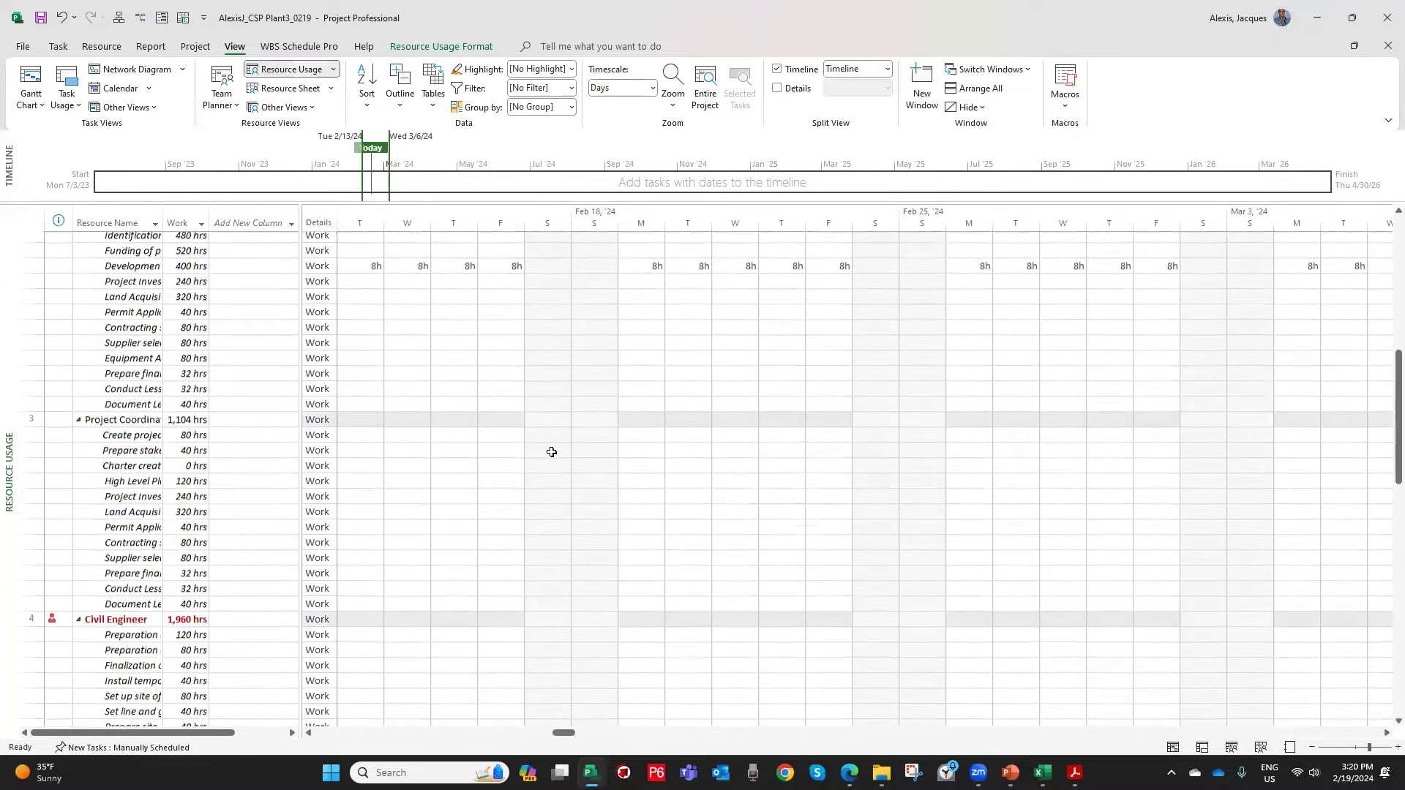
pyautogui.scroll(-1, 551, 452)
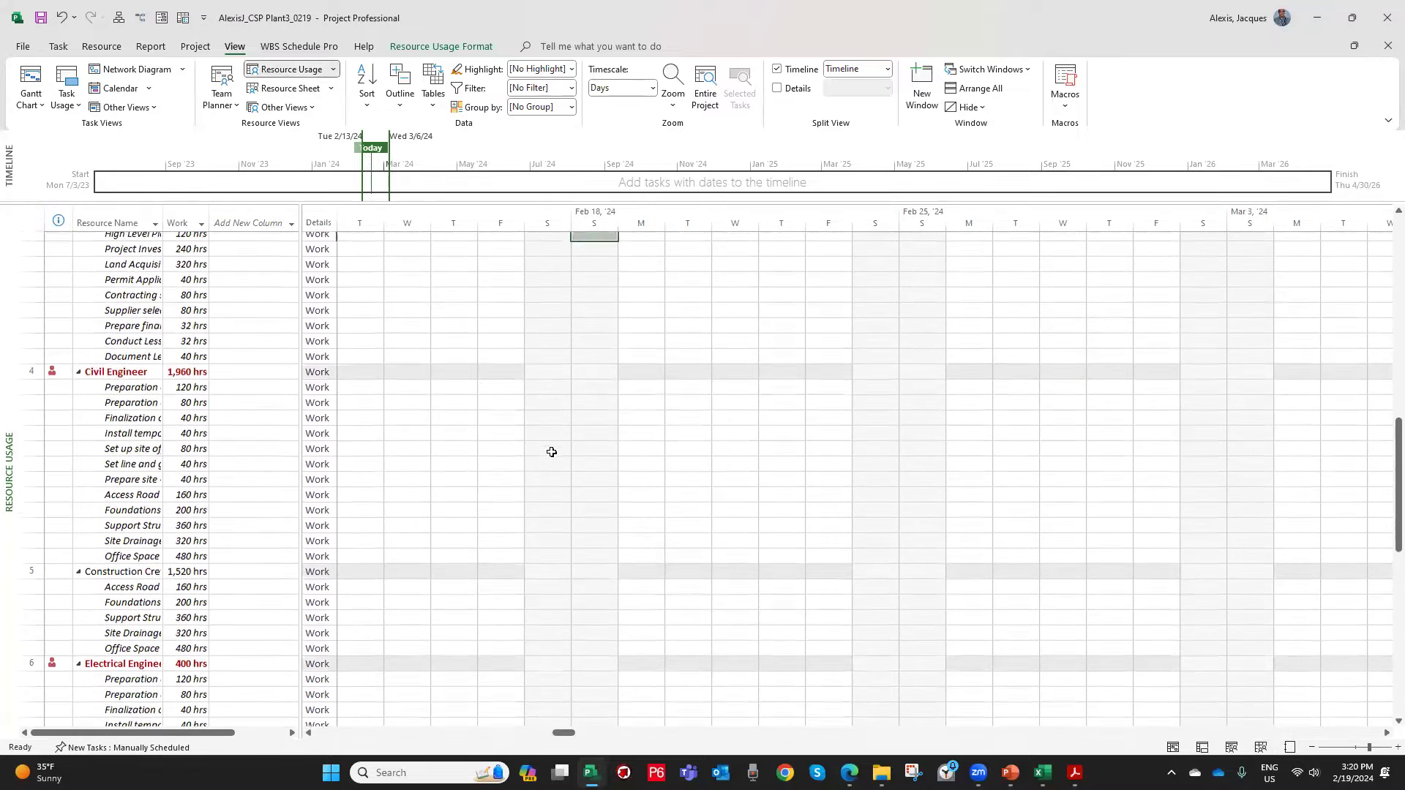
pyautogui.moveTo(567, 733); pyautogui.dragTo(712, 743)
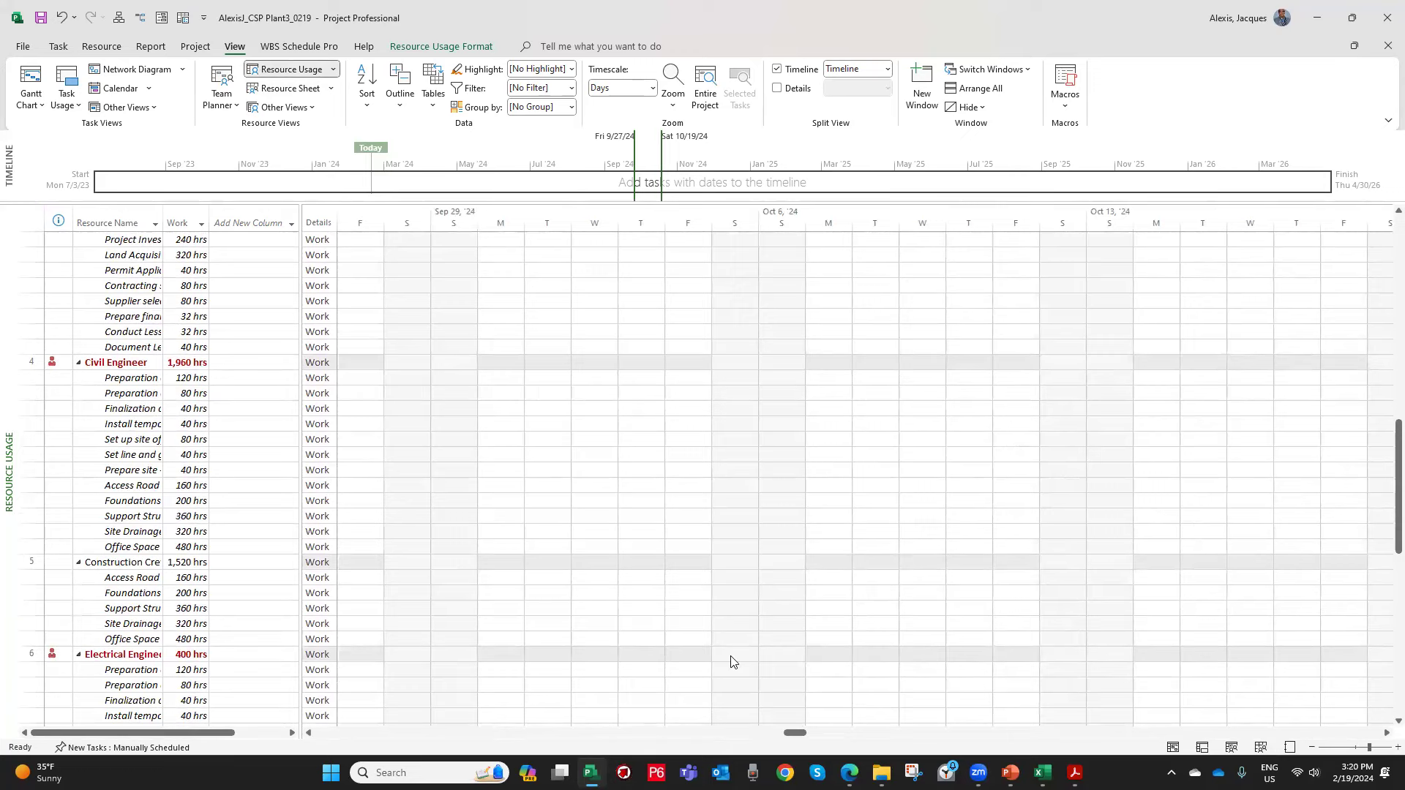
pyautogui.moveTo(795, 732); pyautogui.dragTo(1055, 756)
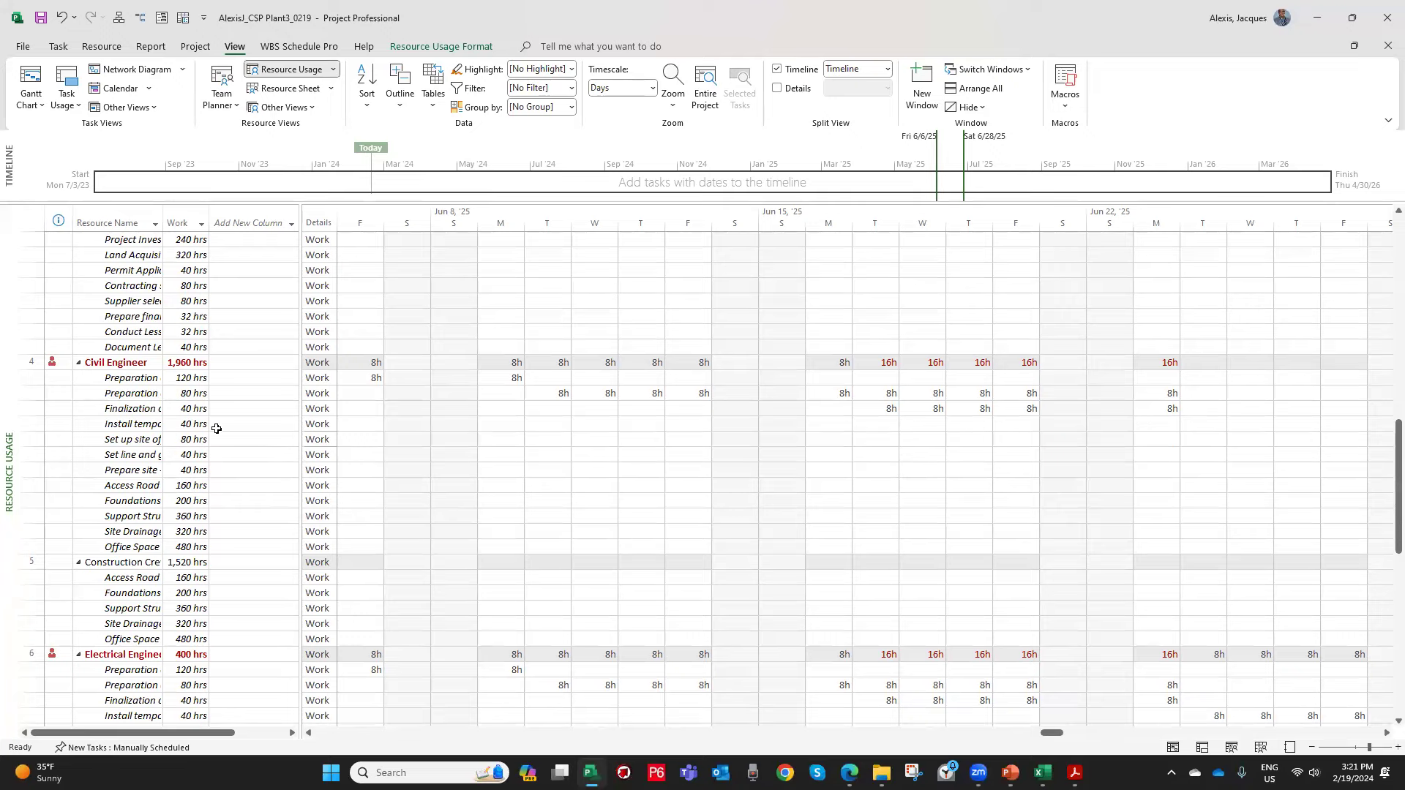
# Compare the June 2025 daily hours and overlapping tasks of the Civil, Electrical and Mechanical Engineers.
pyautogui.scroll(-6, 1051, 573)
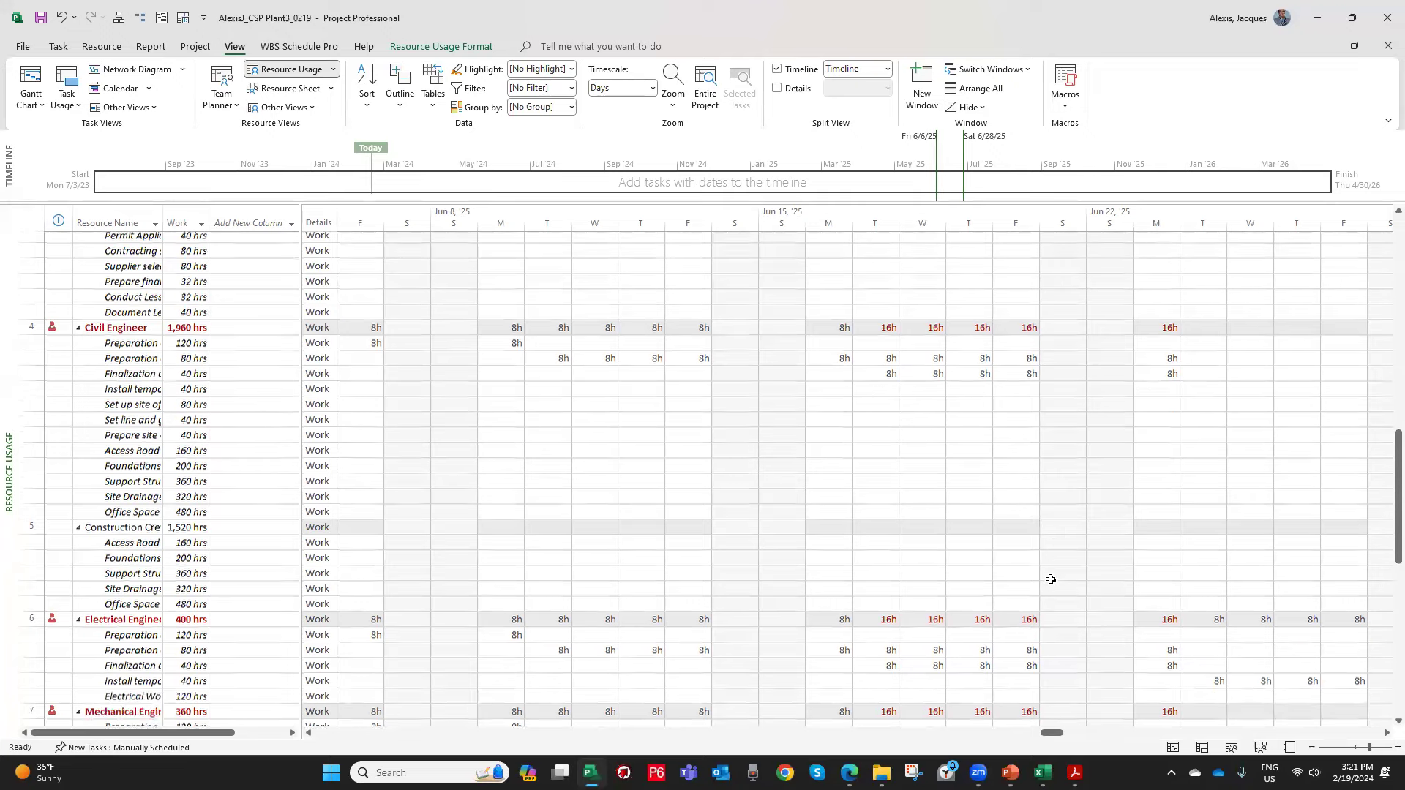
pyautogui.scroll(7, 1050, 572)
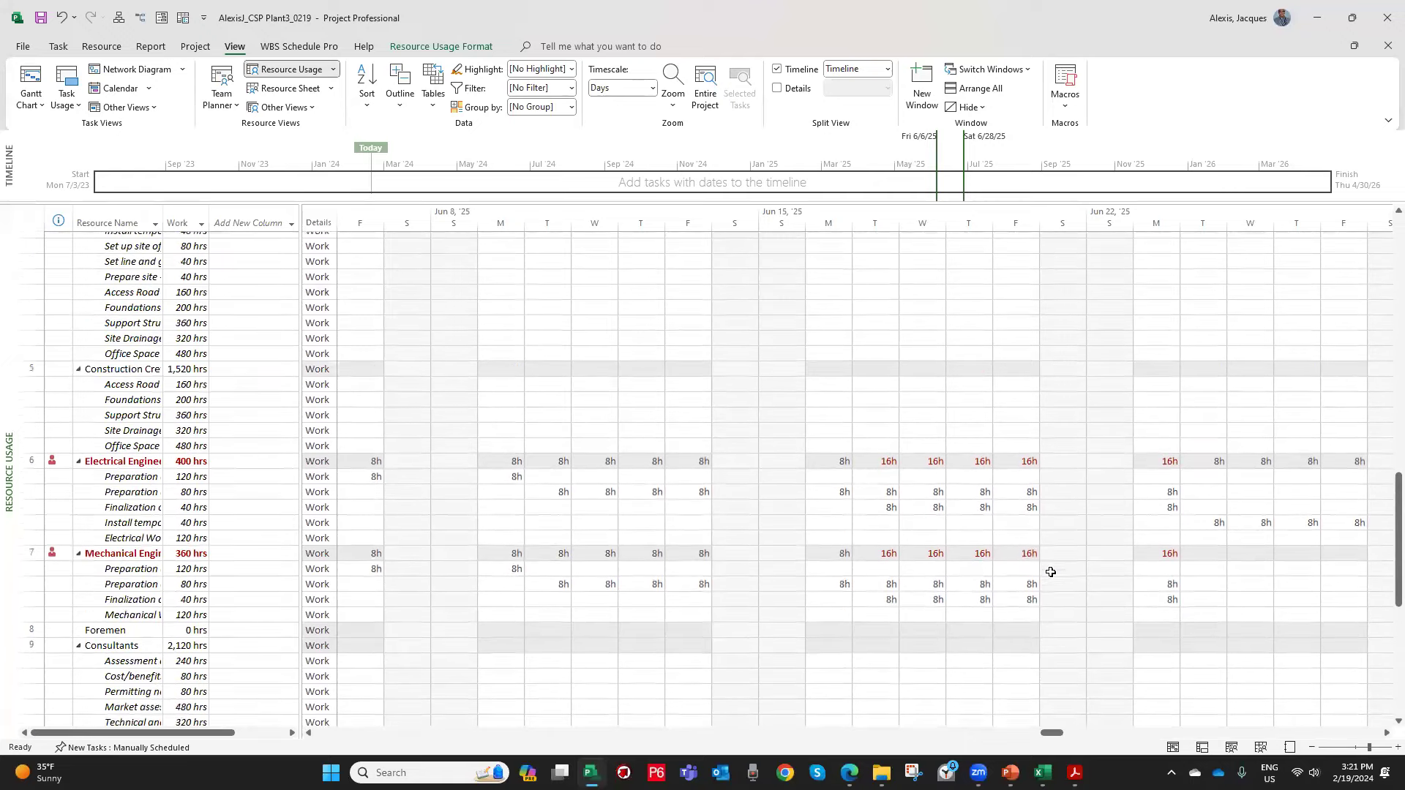
pyautogui.scroll(7, 1051, 569)
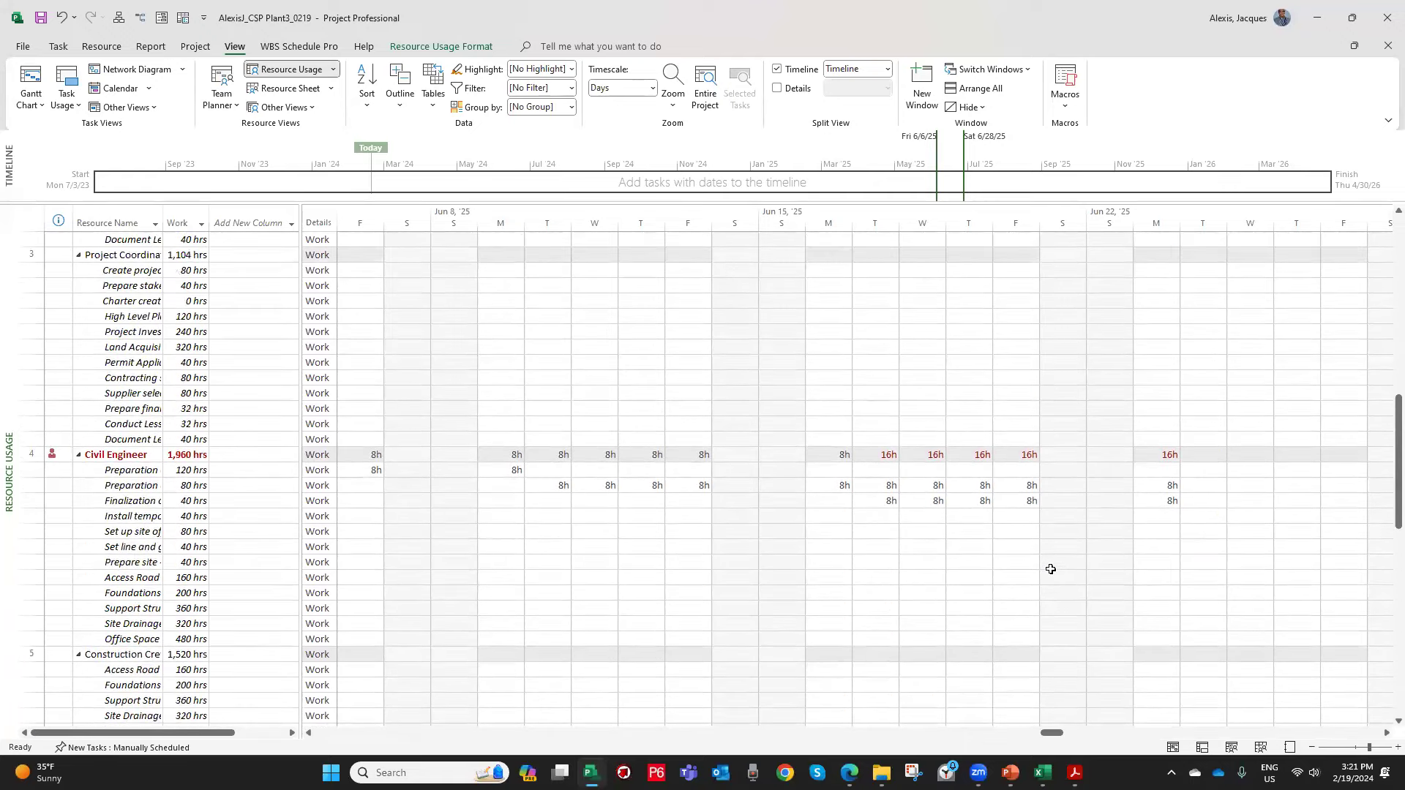
pyautogui.scroll(-8, 1050, 570)
pyautogui.scroll(-7, 1051, 573)
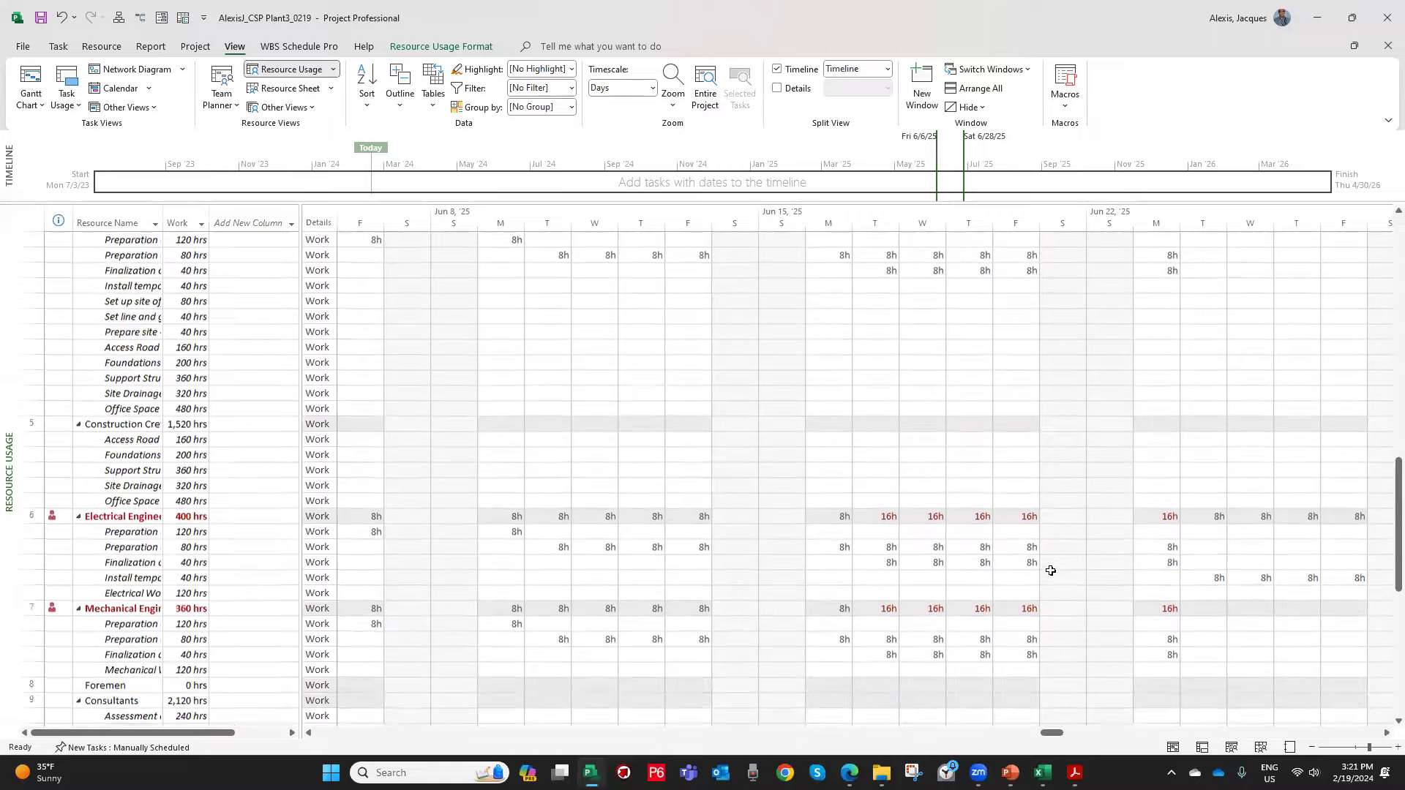
pyautogui.scroll(1, 1051, 567)
pyautogui.scroll(3, 1050, 567)
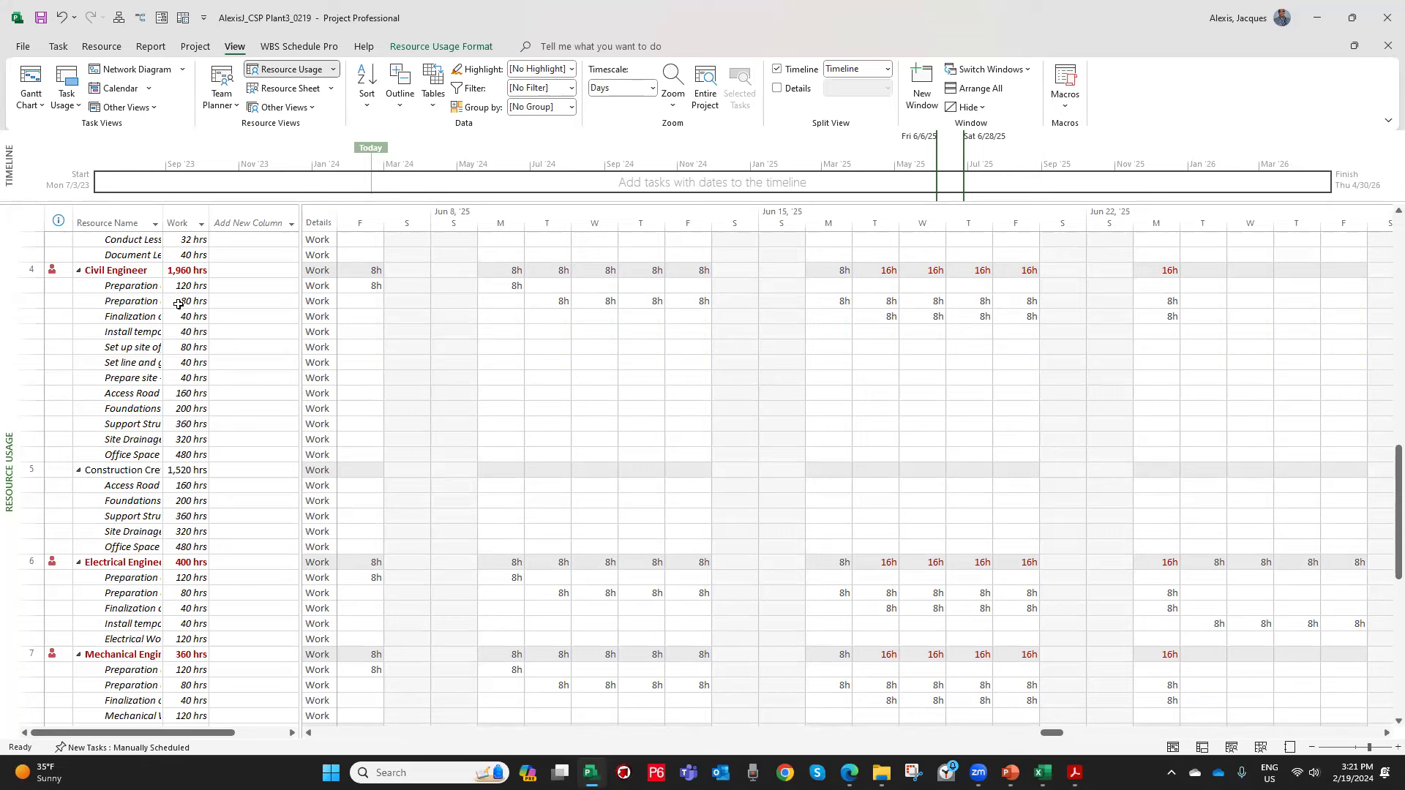
# Show the Gantt Chart and run Level All to level the overallocated resources.
pyautogui.click(29, 77)
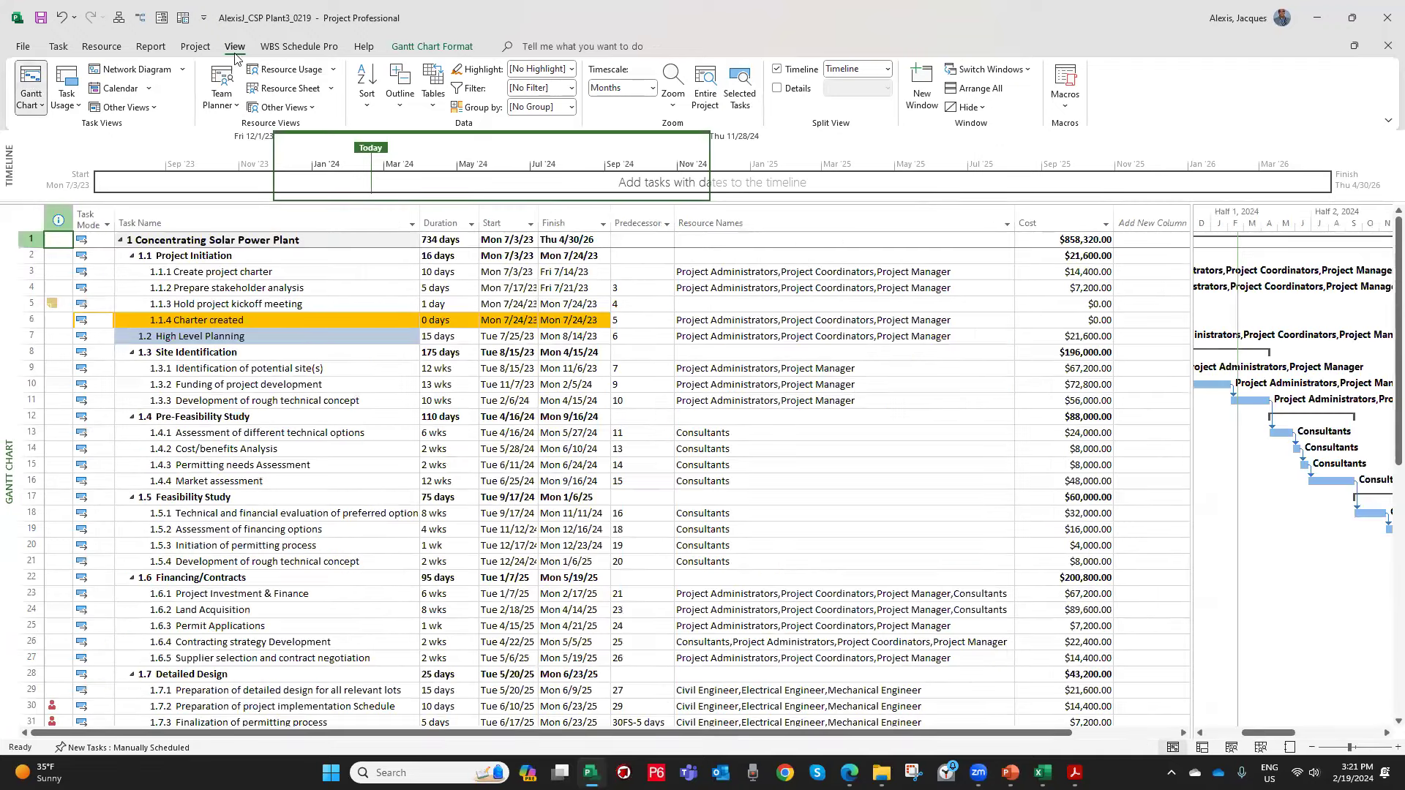
pyautogui.click(106, 47)
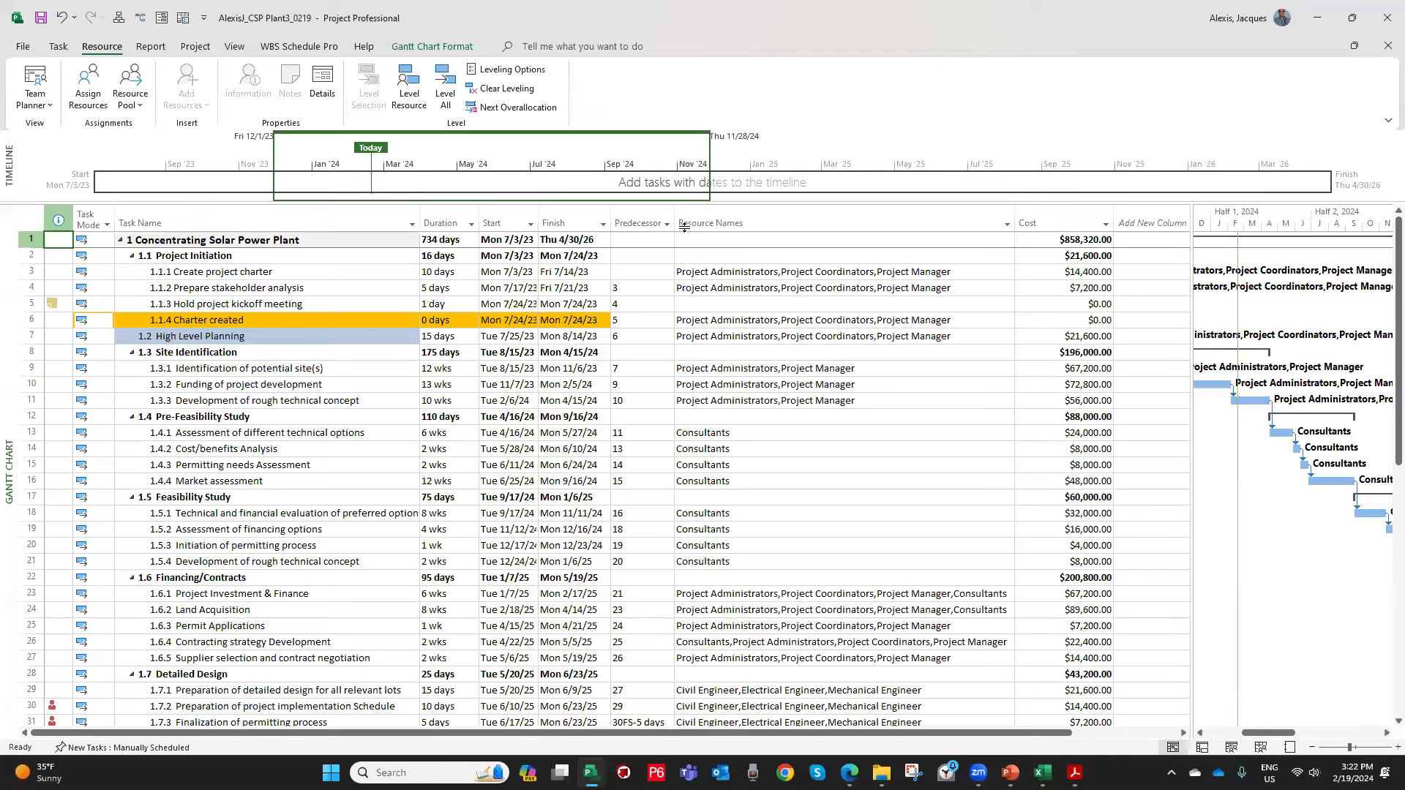
pyautogui.click(447, 85)
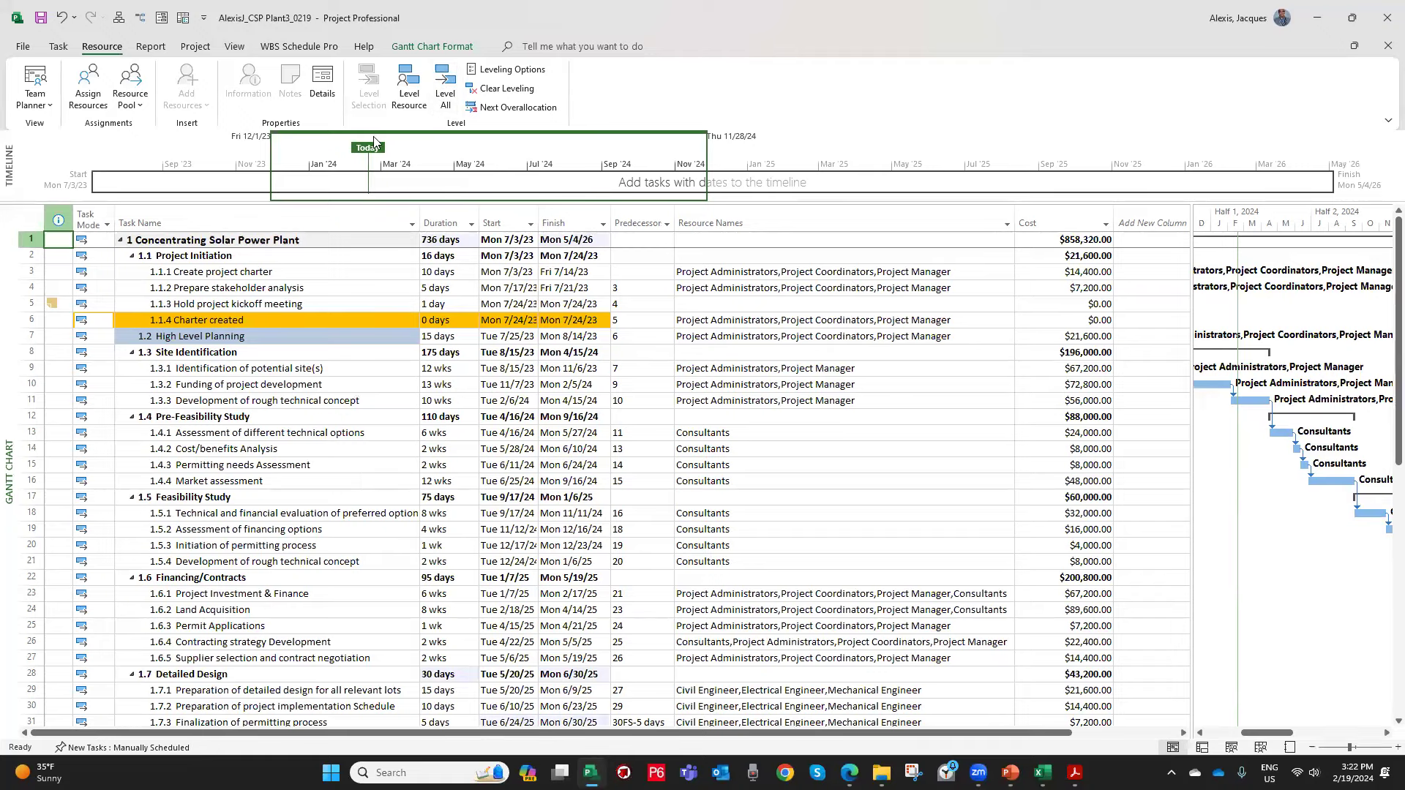
# Show the Resource Sheet and check it for remaining overallocated resources.
pyautogui.click(233, 48)
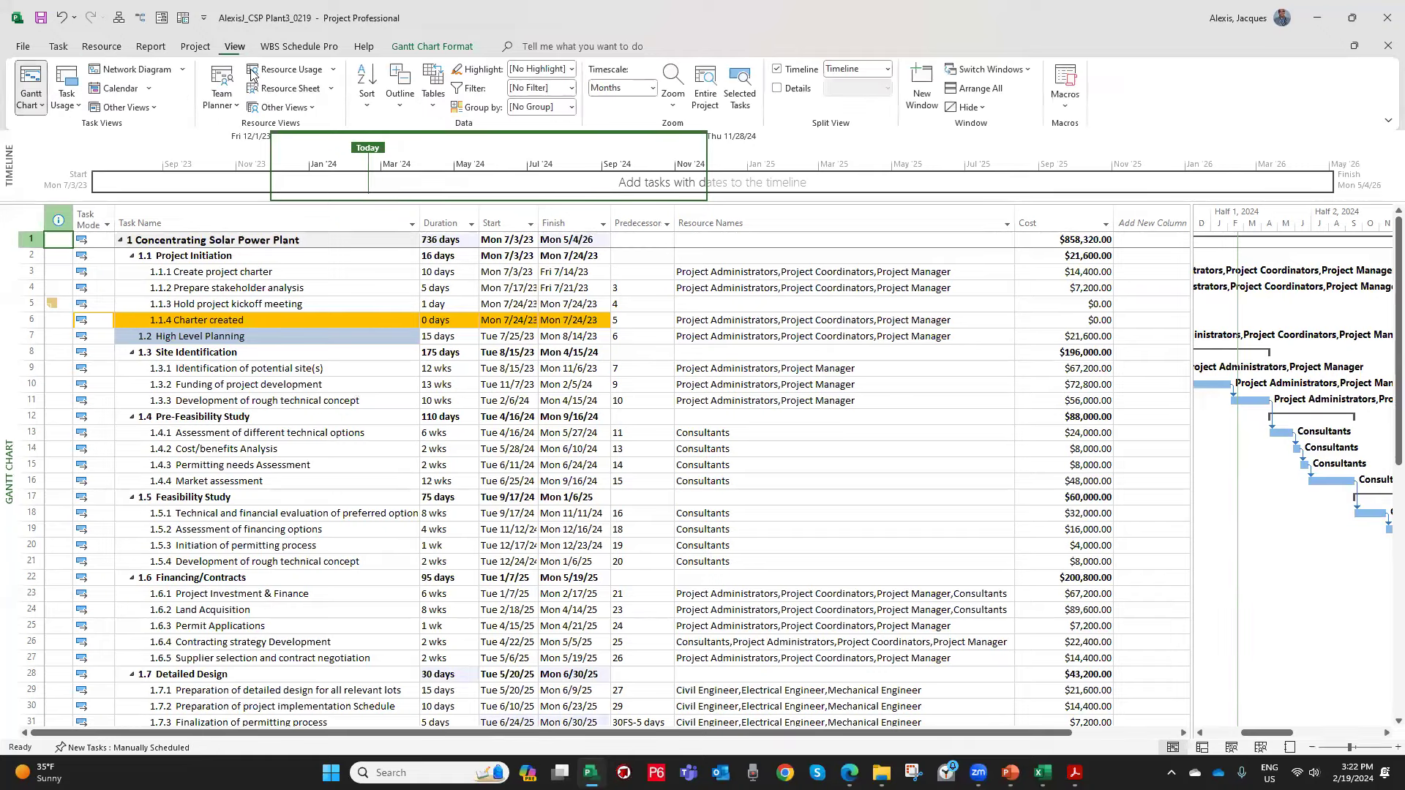
pyautogui.click(278, 93)
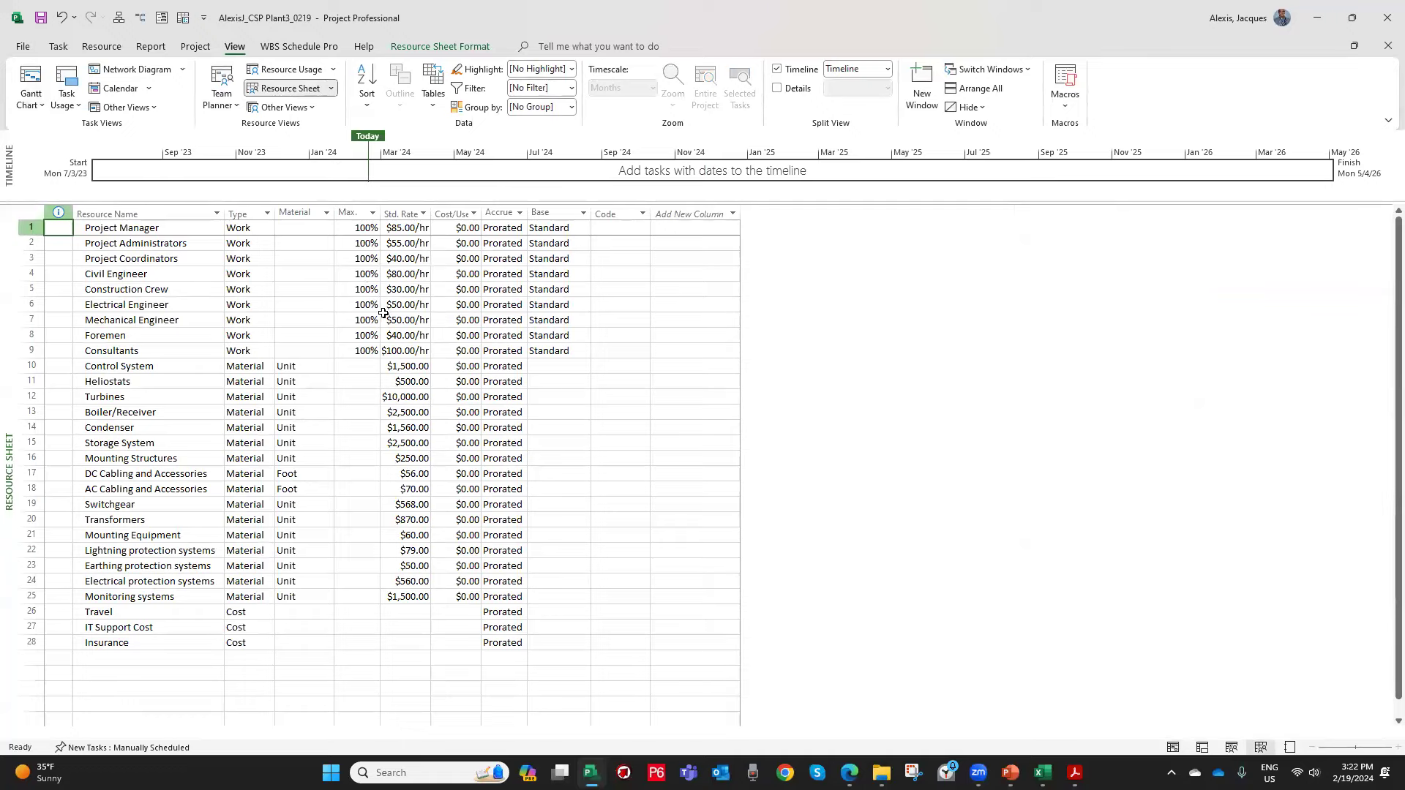
pyautogui.scroll(-1, 328, 342)
pyautogui.scroll(1, 323, 293)
# Examine the Civil, Electrical and Mechanical Engineers' leveled daily hours for June 2025 in Resource Usage view.
pyautogui.click(292, 70)
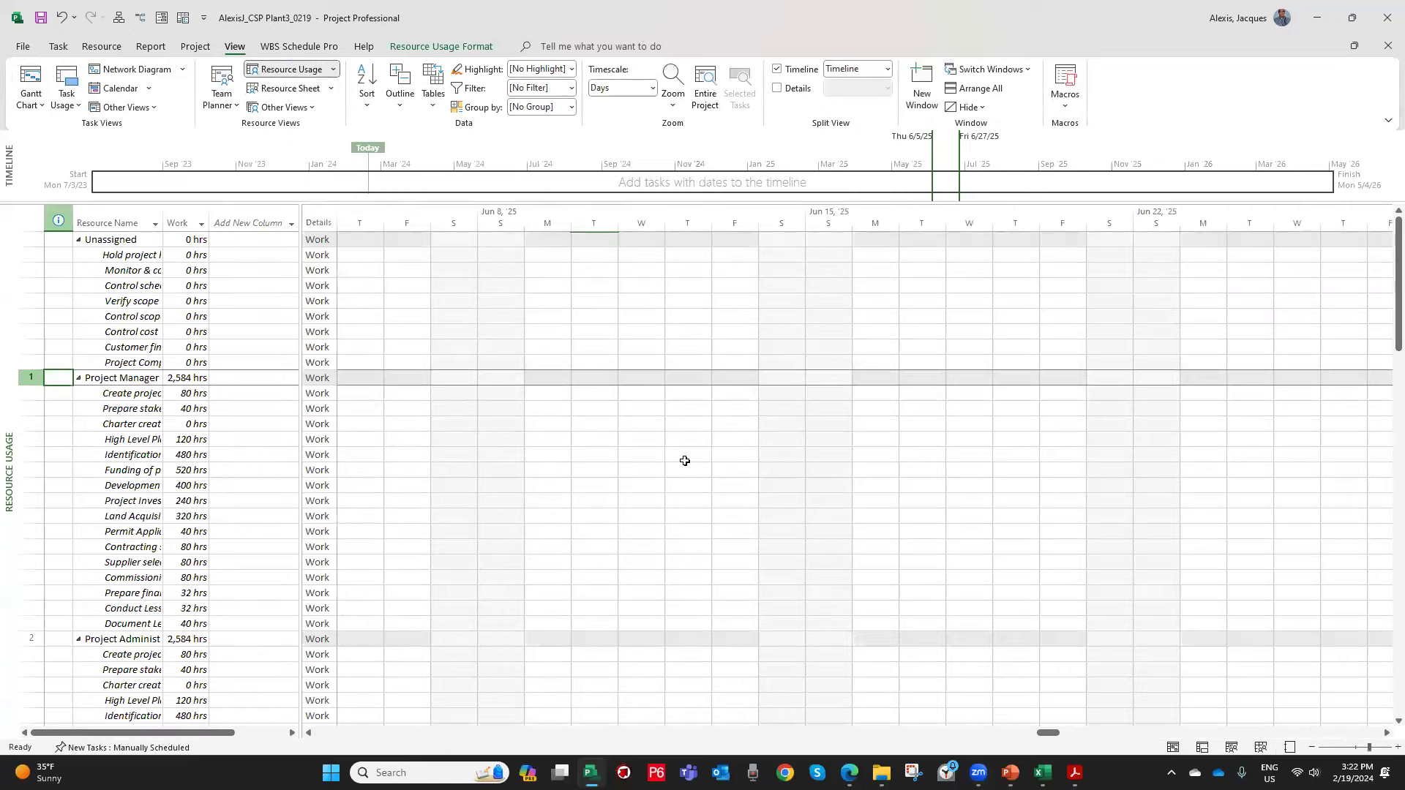
pyautogui.moveTo(229, 737); pyautogui.dragTo(281, 736)
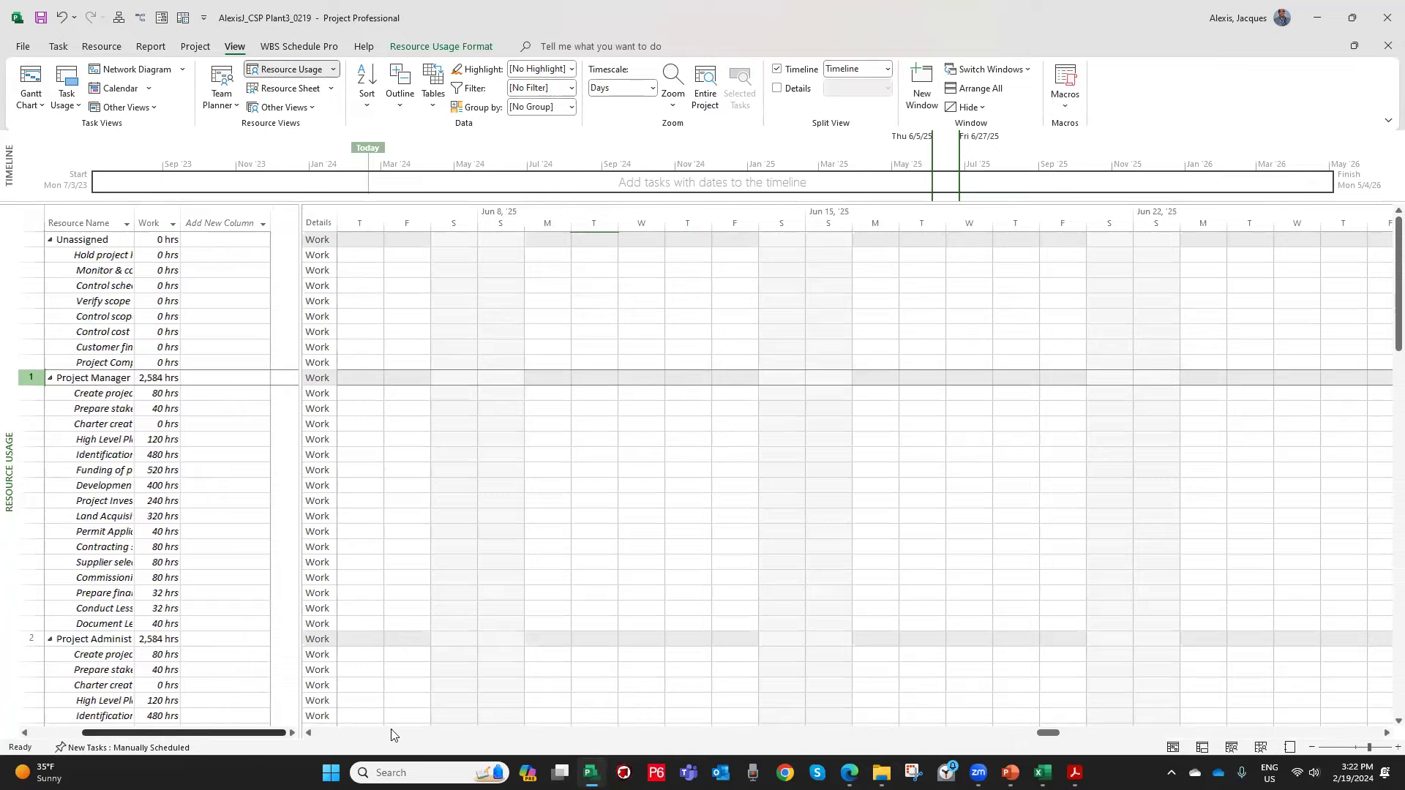
pyautogui.scroll(-5, 463, 520)
pyautogui.scroll(-7, 256, 651)
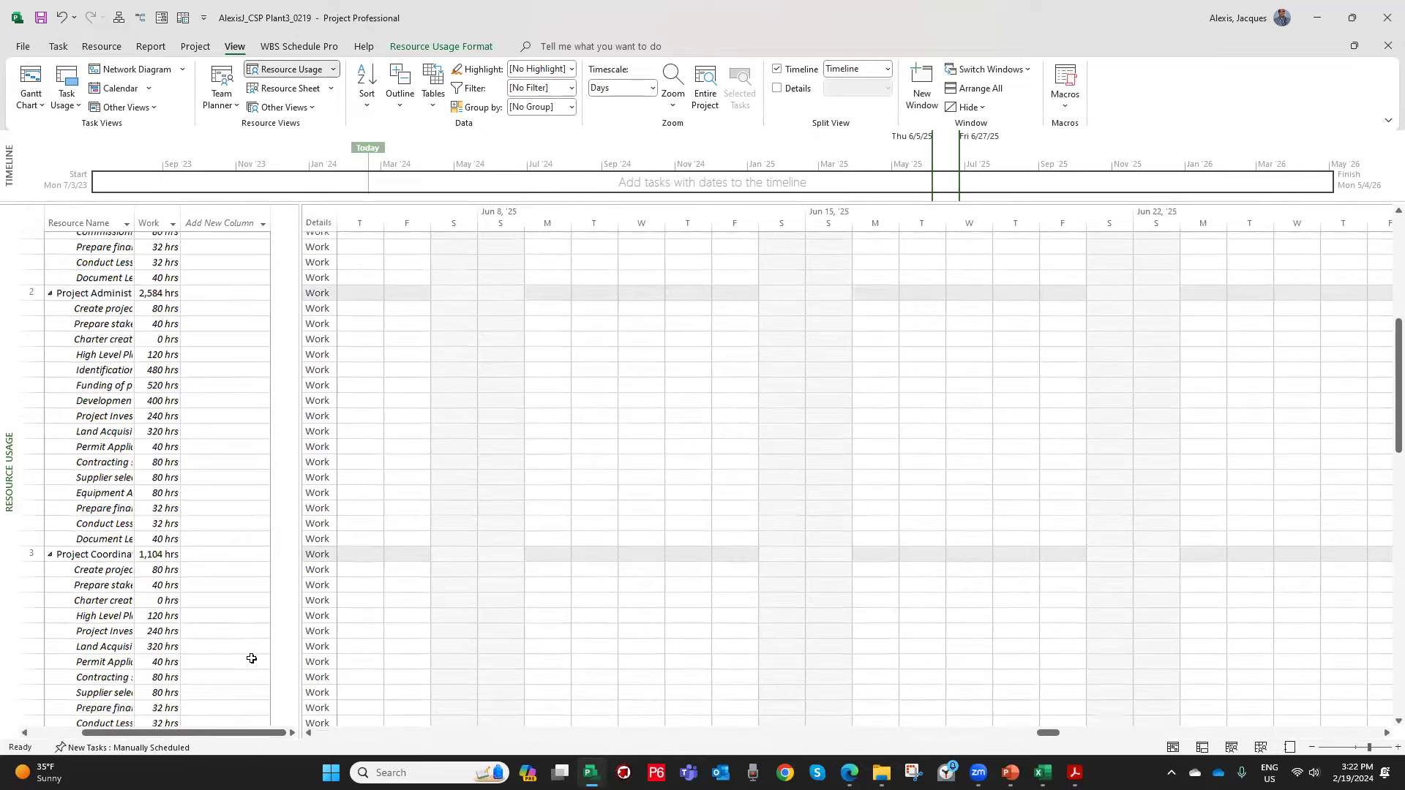
pyautogui.scroll(-4, 255, 640)
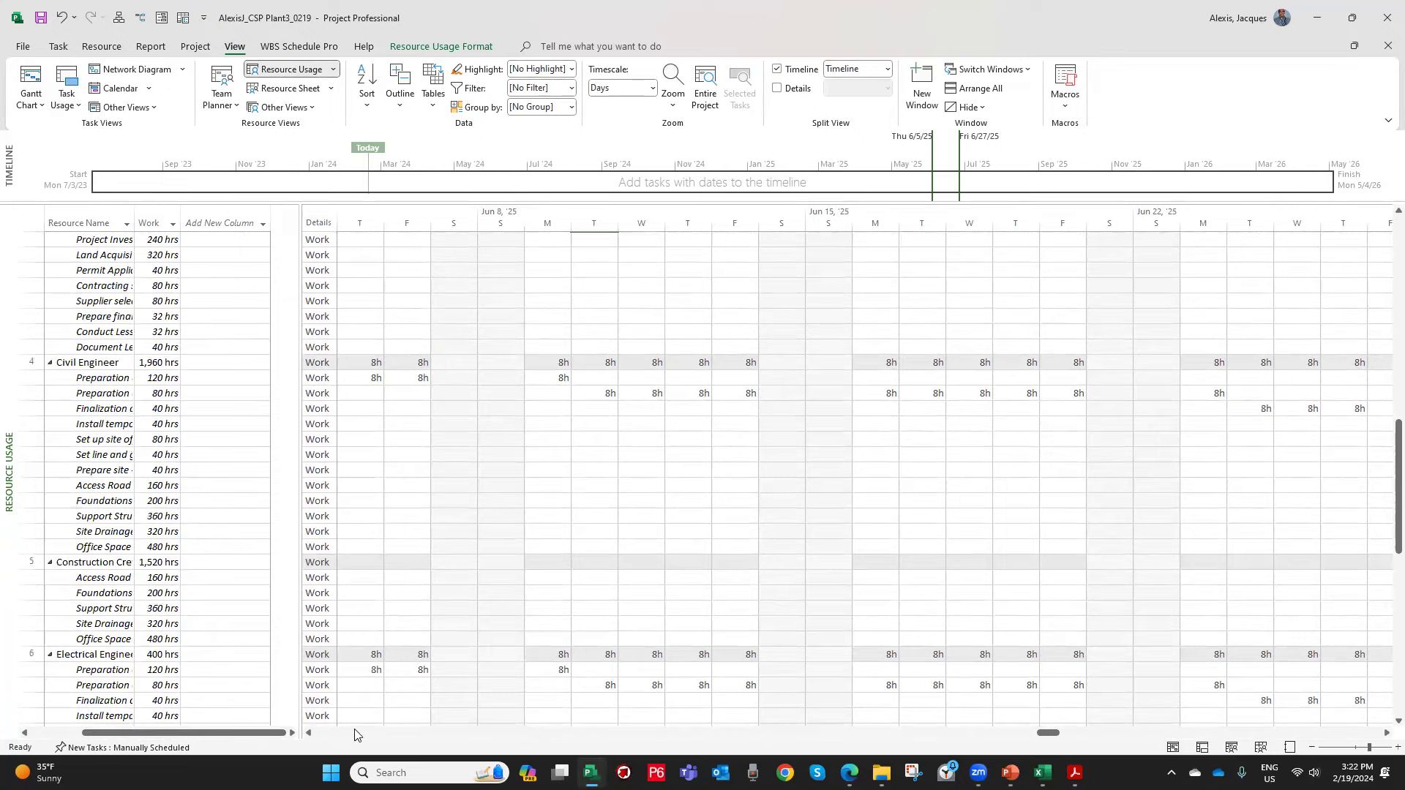
pyautogui.scroll(-2, 1159, 502)
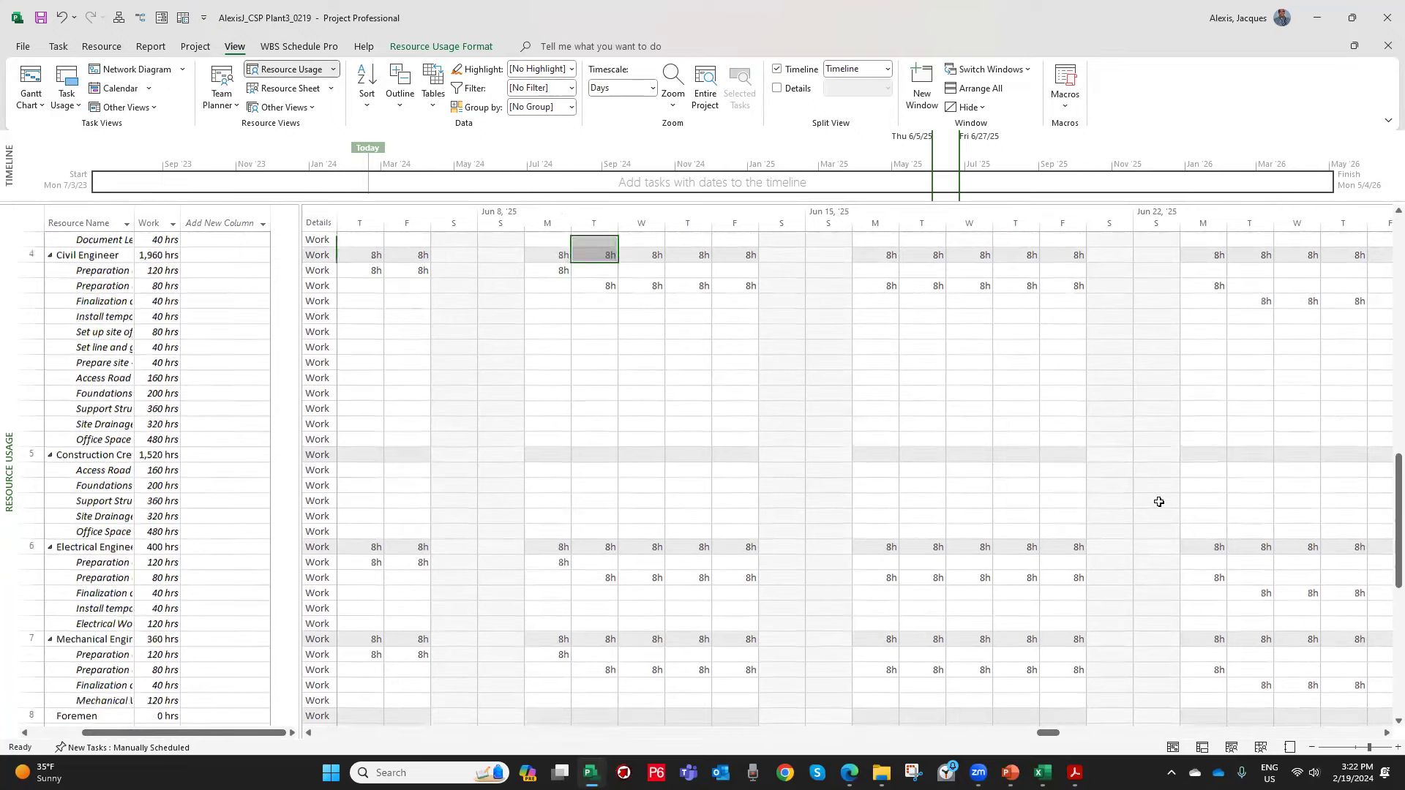
pyautogui.scroll(2, 1153, 498)
pyautogui.scroll(-4, 1149, 505)
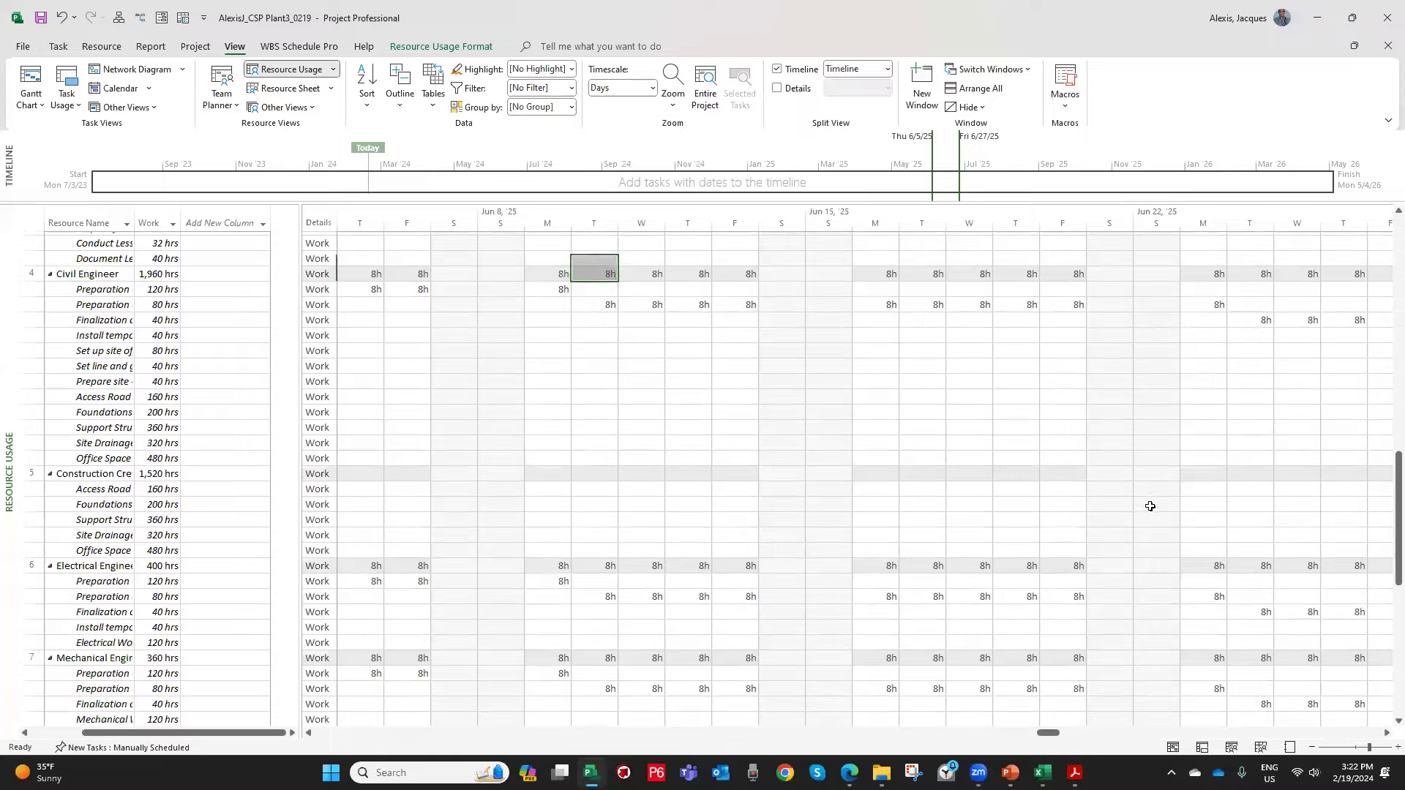
pyautogui.scroll(4, 531, 280)
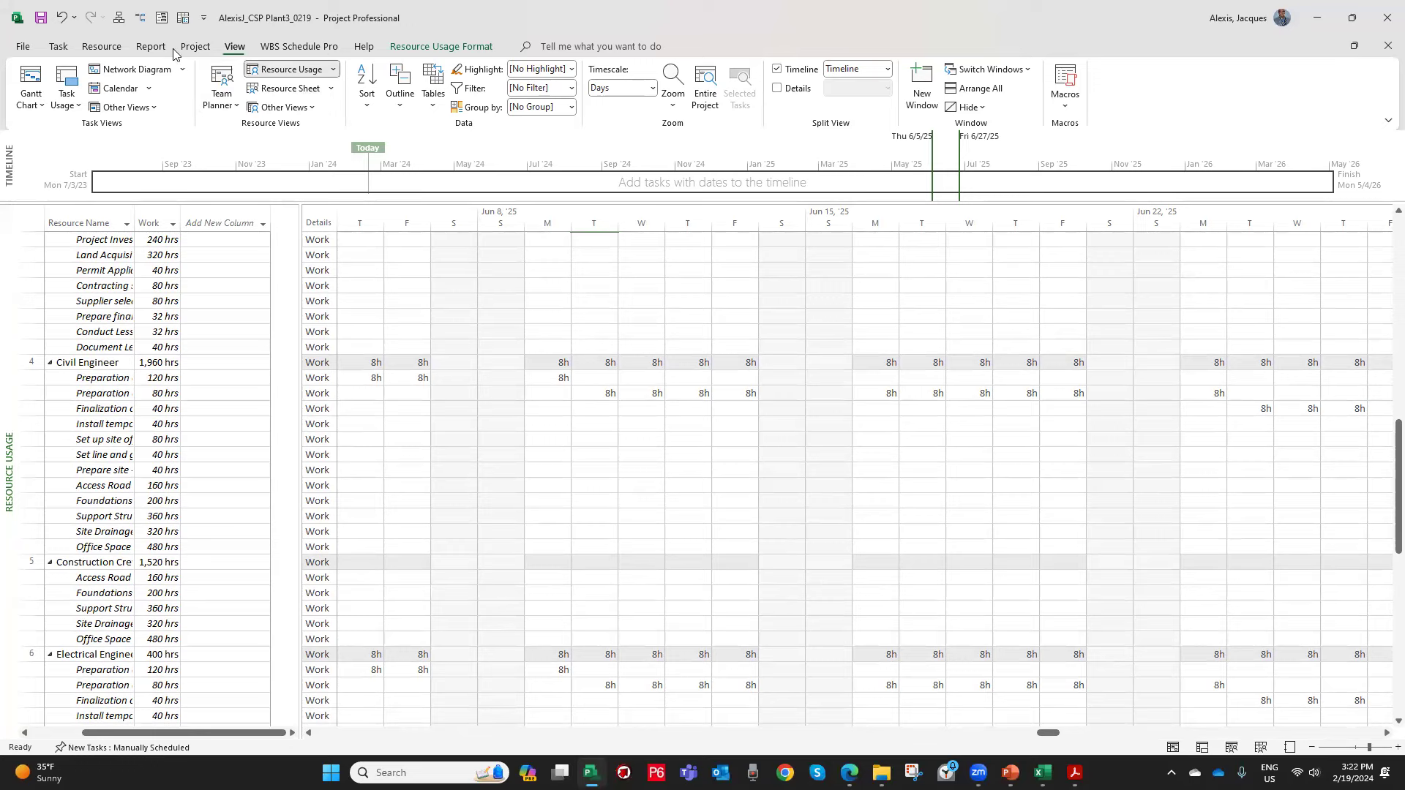
# Review the project and task costs in the Gantt Chart and compare them with the resources listed in the Resource Sheet.
pyautogui.click(32, 73)
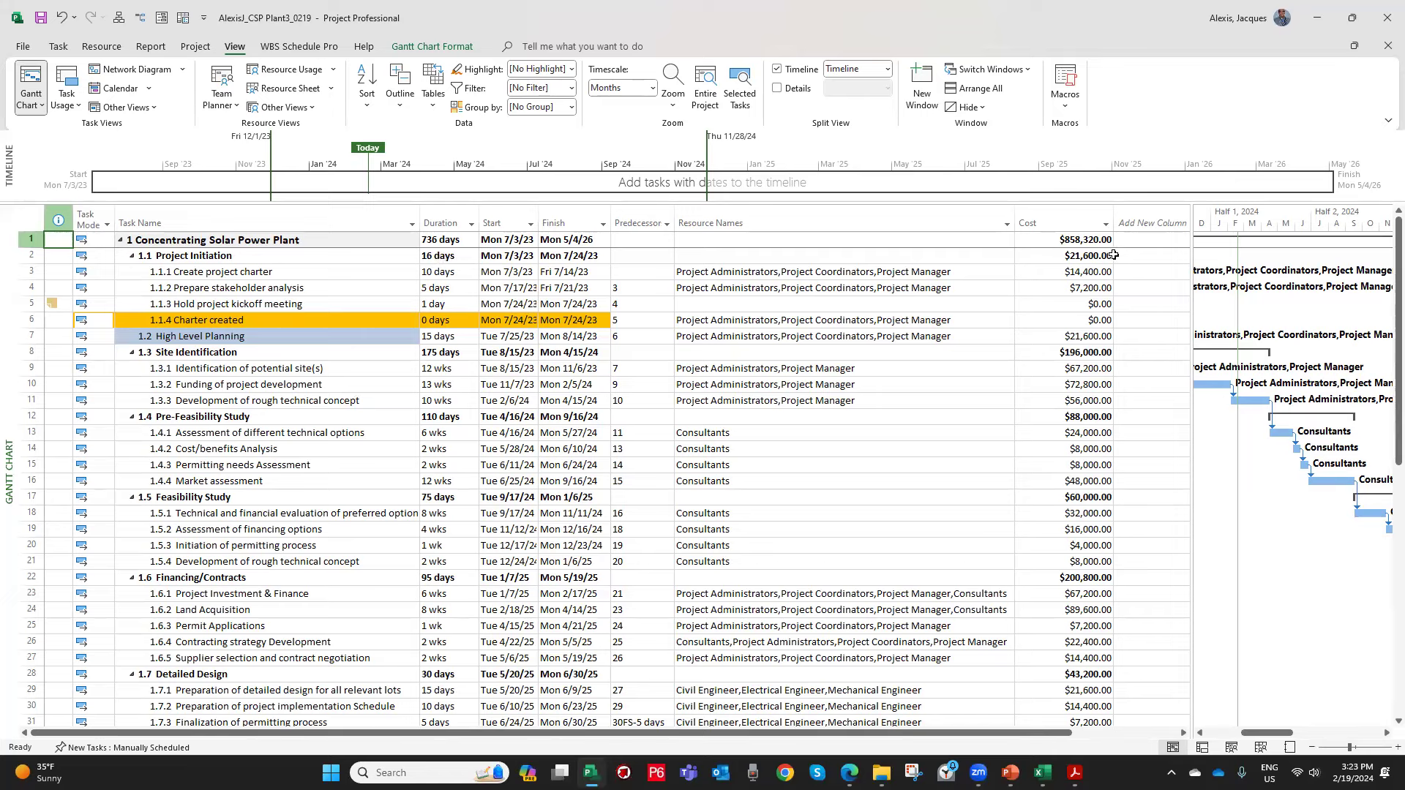
pyautogui.click(1095, 240)
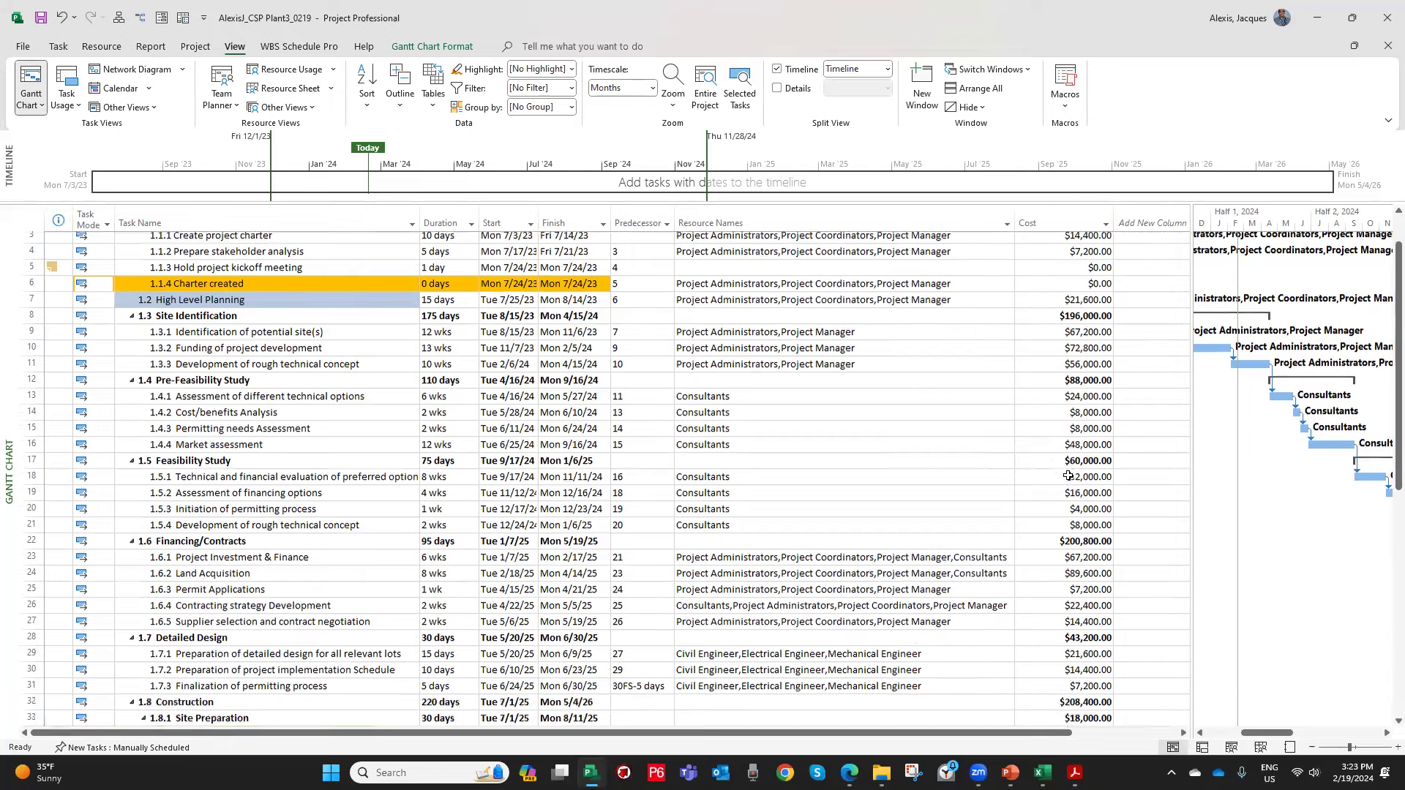
pyautogui.scroll(-4, 1069, 476)
pyautogui.scroll(4, 1069, 476)
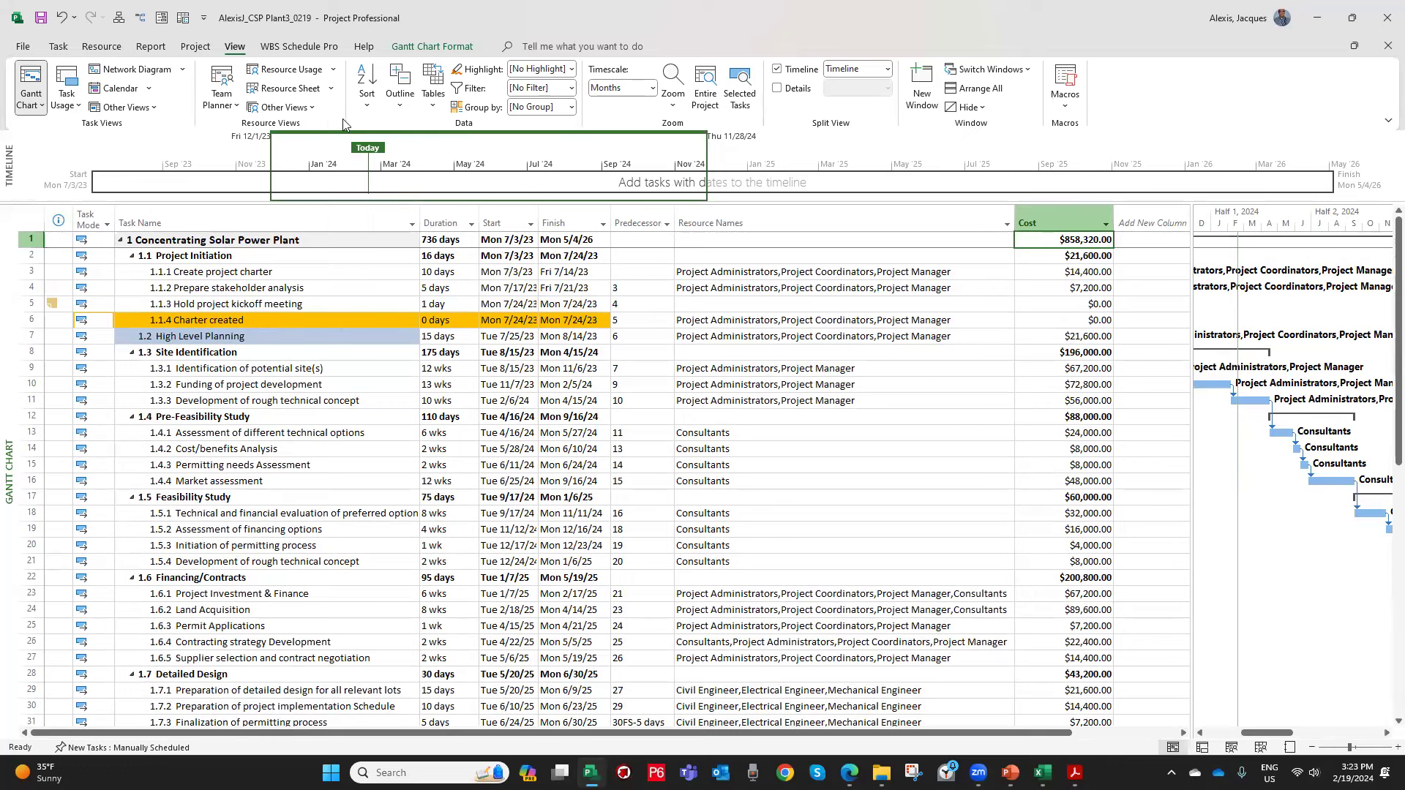
pyautogui.click(287, 91)
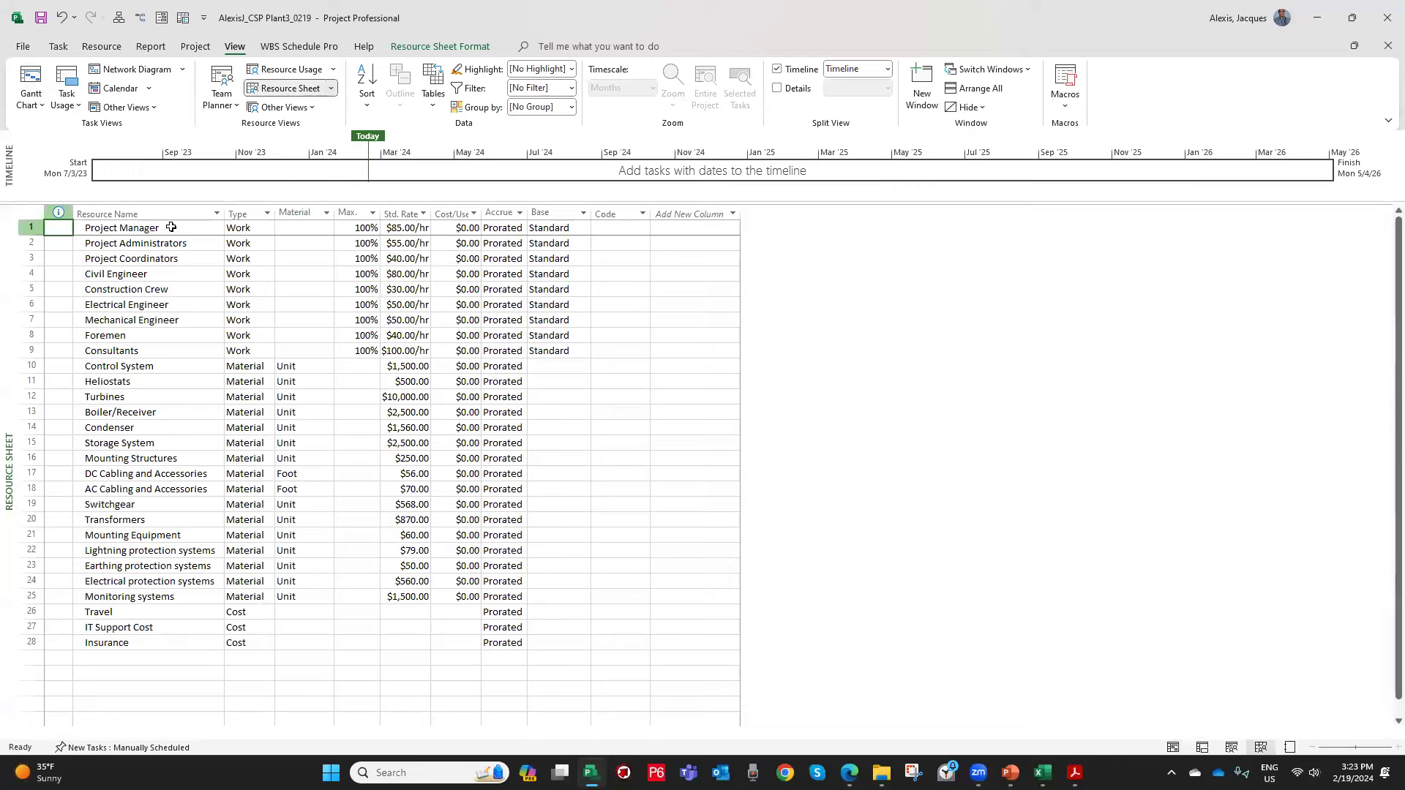
pyautogui.click(33, 82)
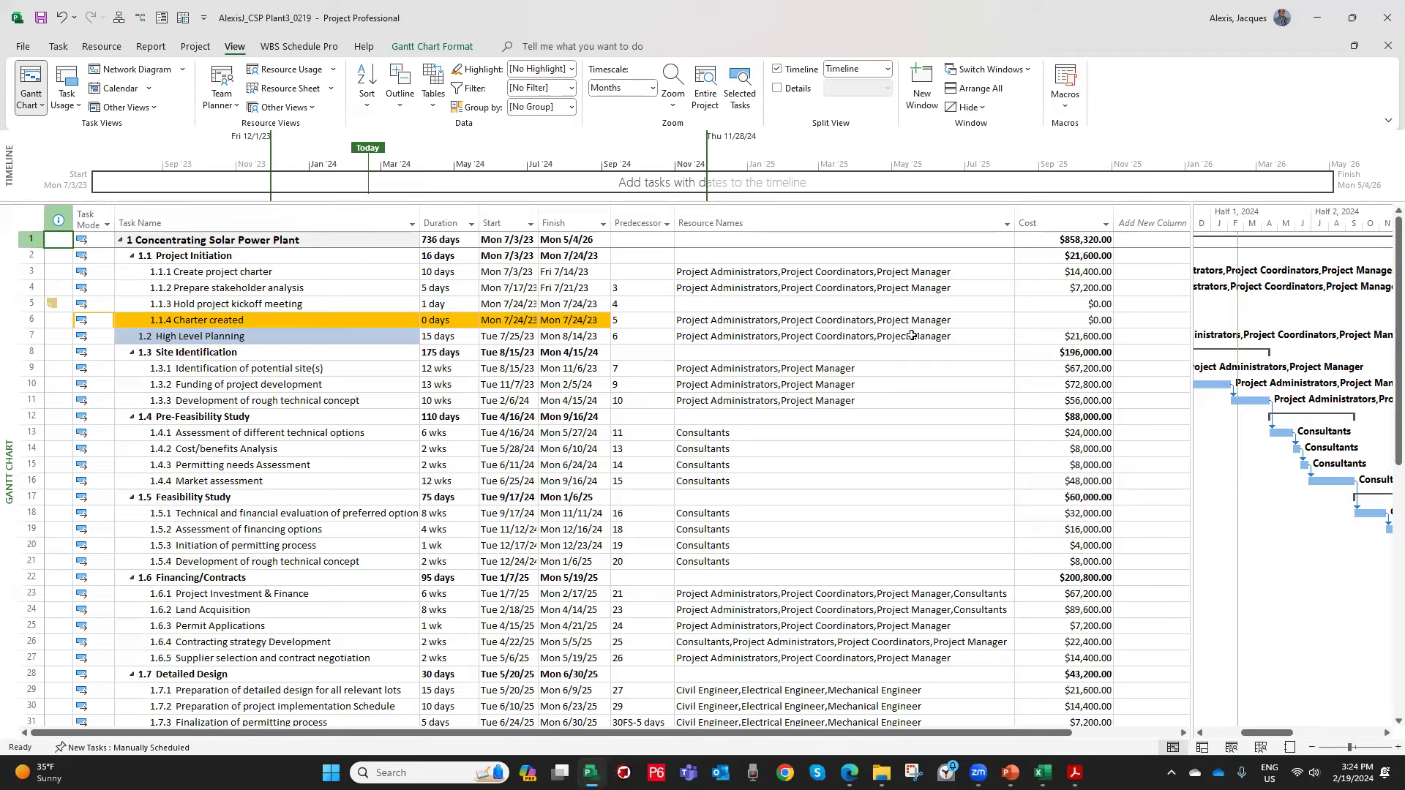
# Add a Contingency Reserve resource below Insurance in the Resource Sheet.
pyautogui.click(290, 89)
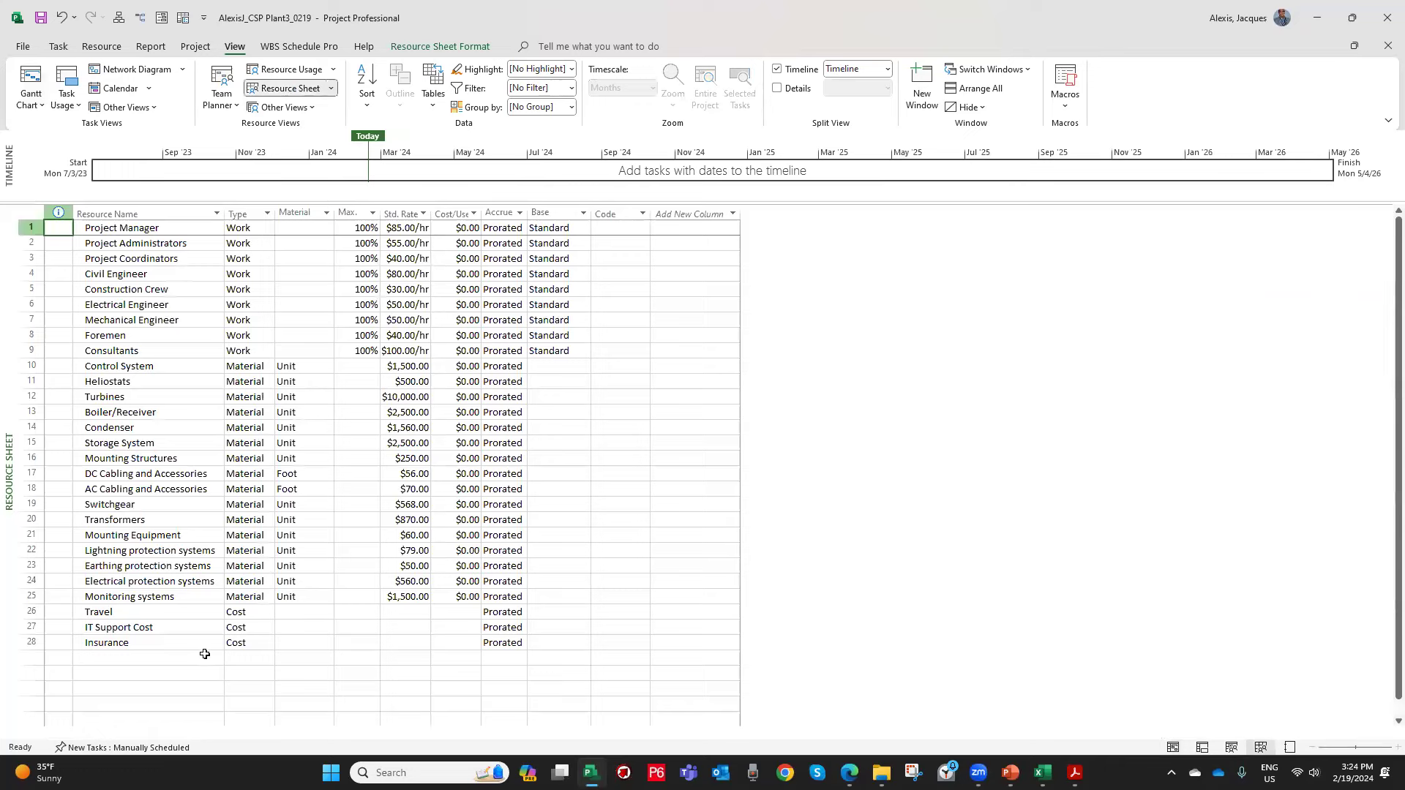
pyautogui.click(184, 669)
pyautogui.click(155, 659)
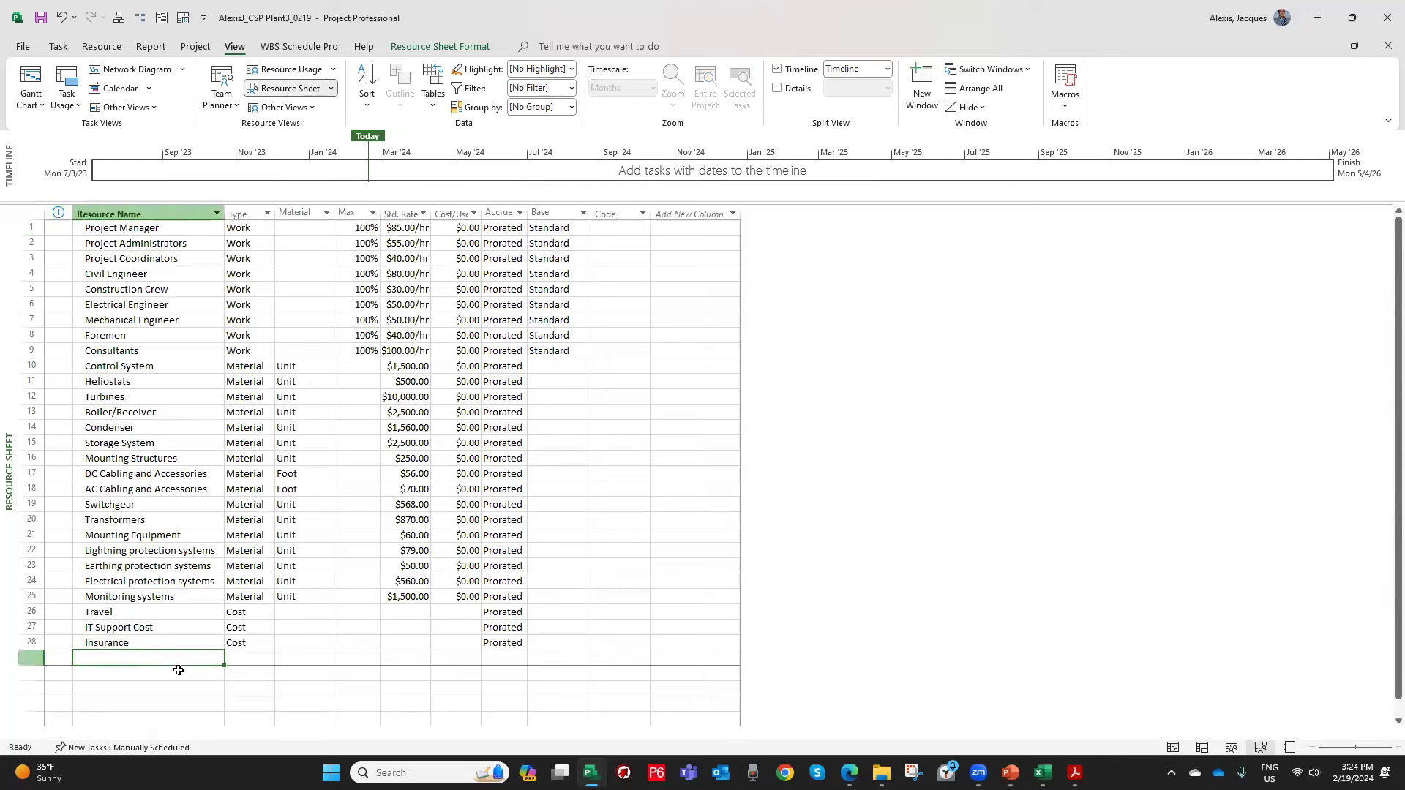
pyautogui.write('Contin')
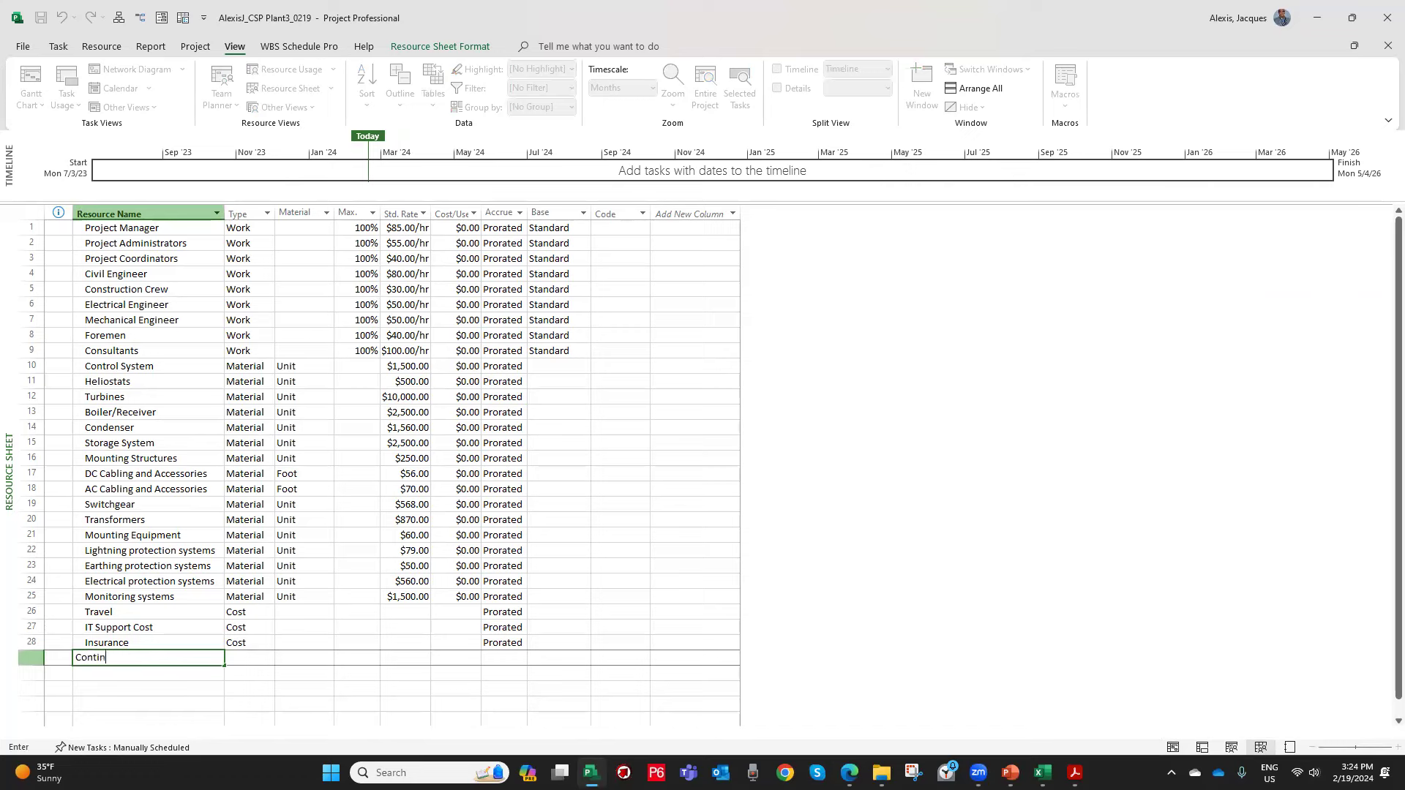
pyautogui.write('gency Reserve')
# Widen the Max. Units column and set the Contingency Reserve resource's type to Cost.
pyautogui.click(235, 657)
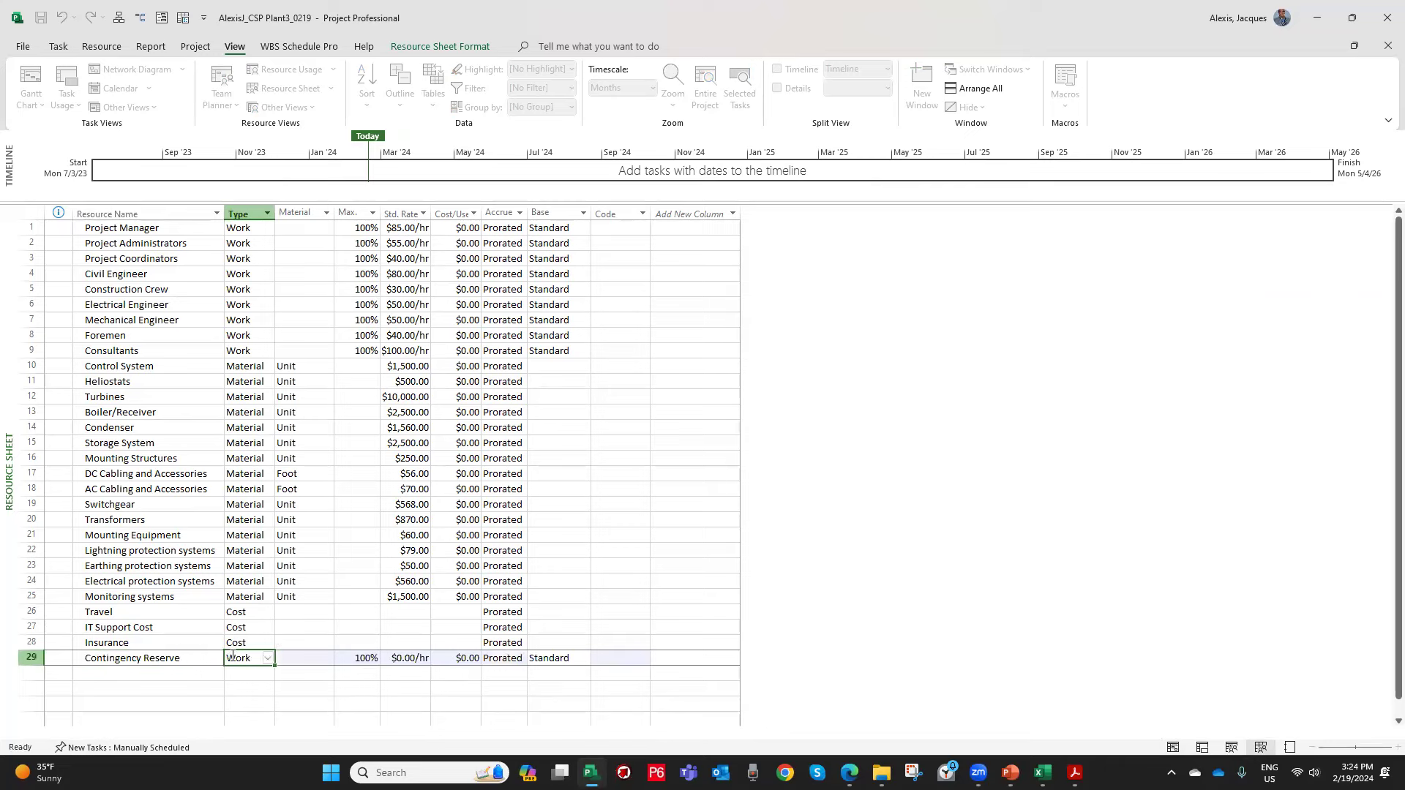
pyautogui.click(267, 214)
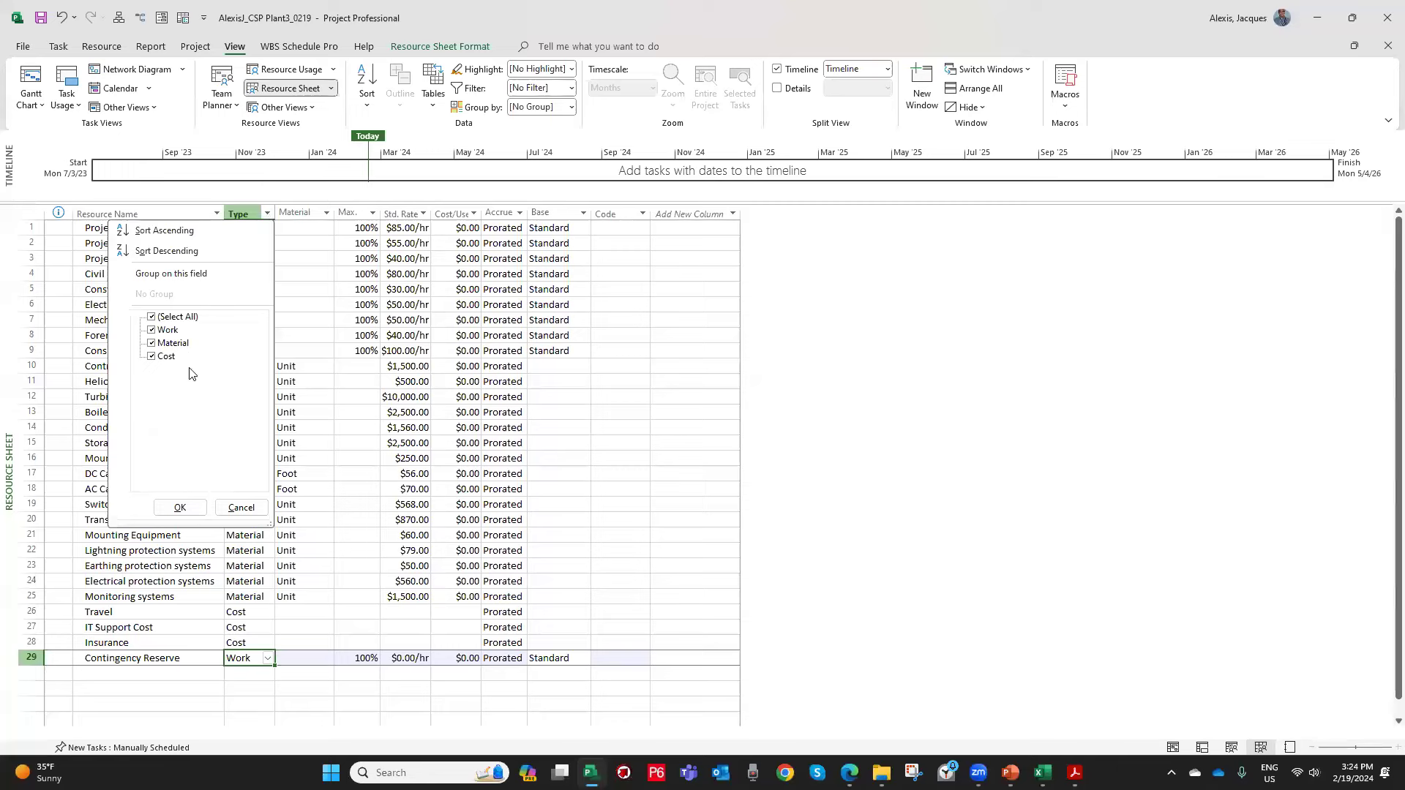
pyautogui.click(834, 475)
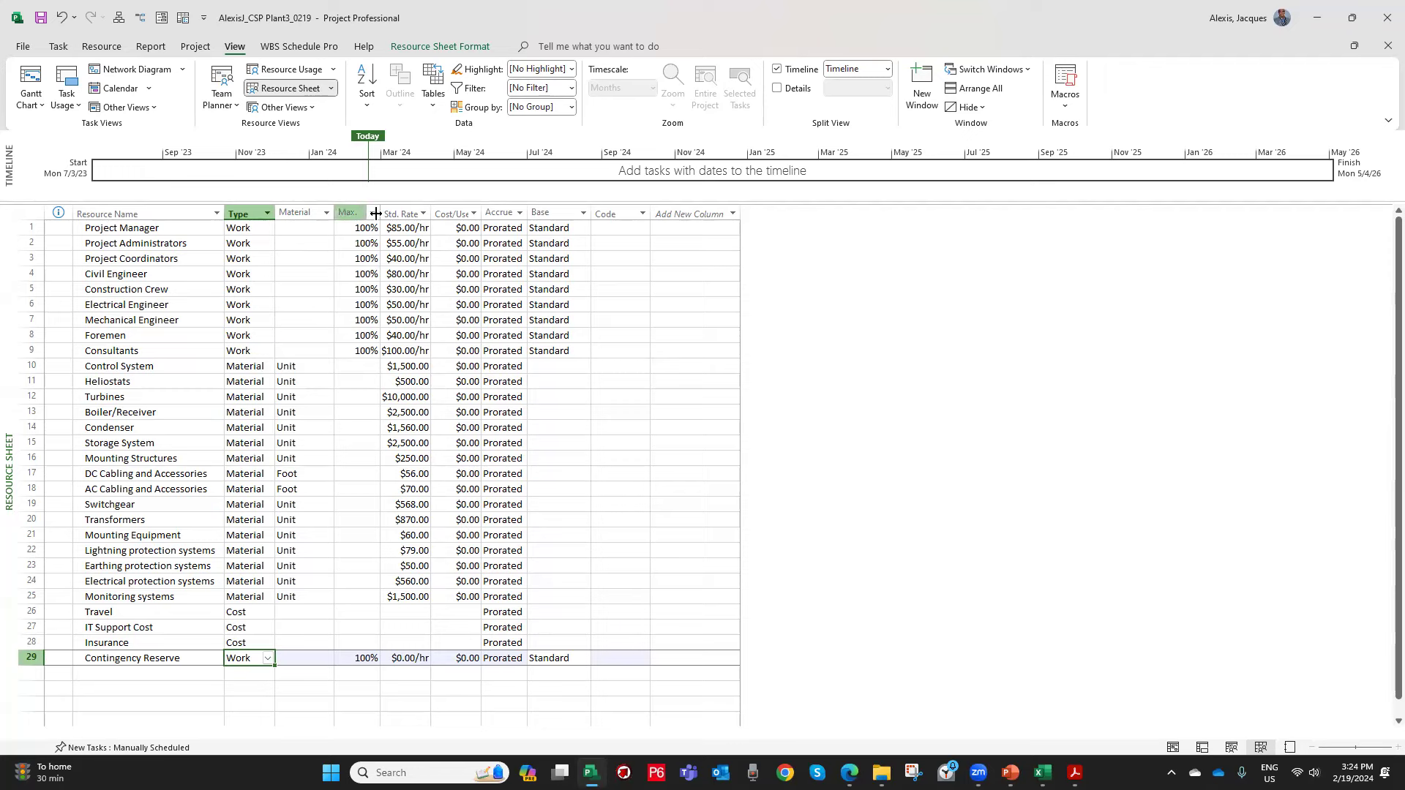
pyautogui.moveTo(379, 213); pyautogui.dragTo(402, 213)
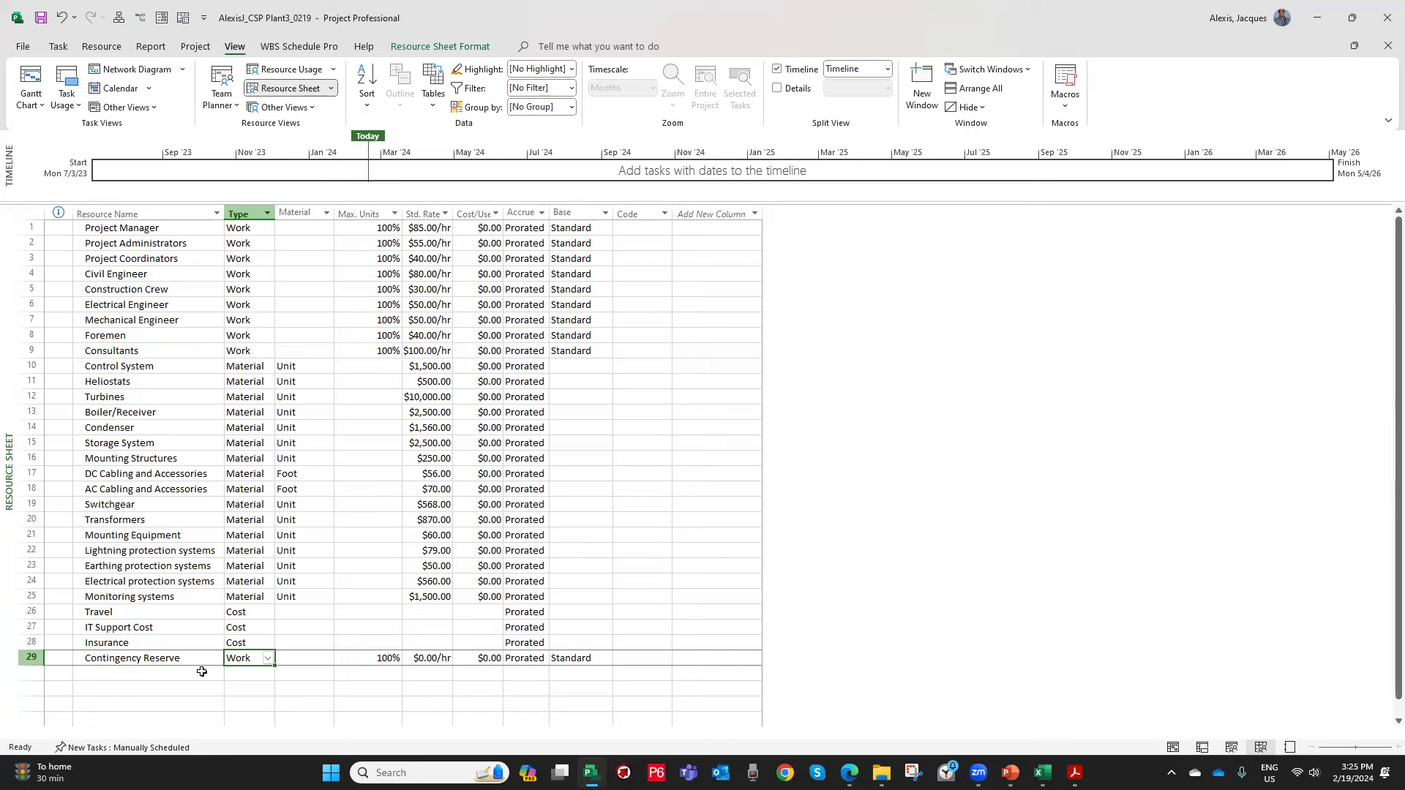
pyautogui.click(269, 658)
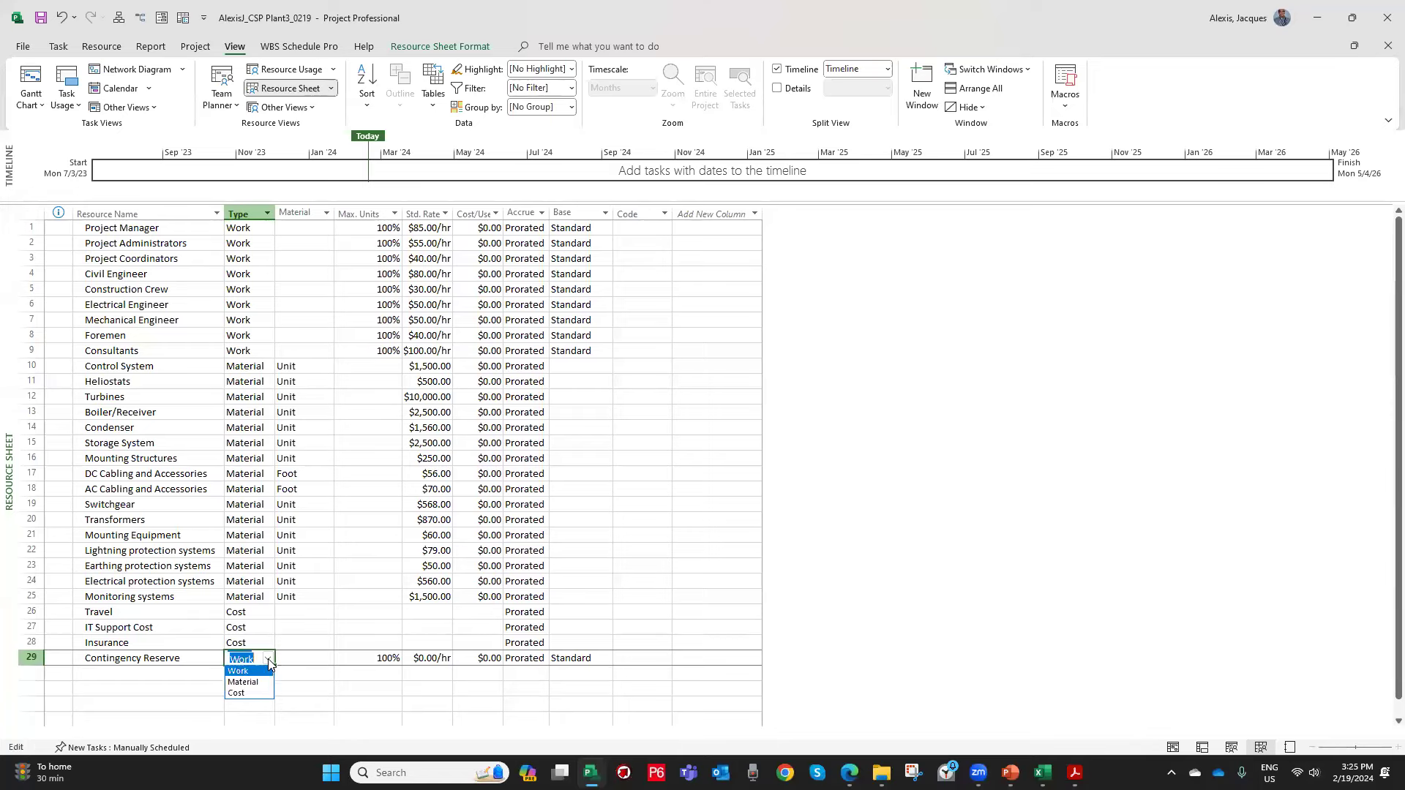
pyautogui.click(249, 692)
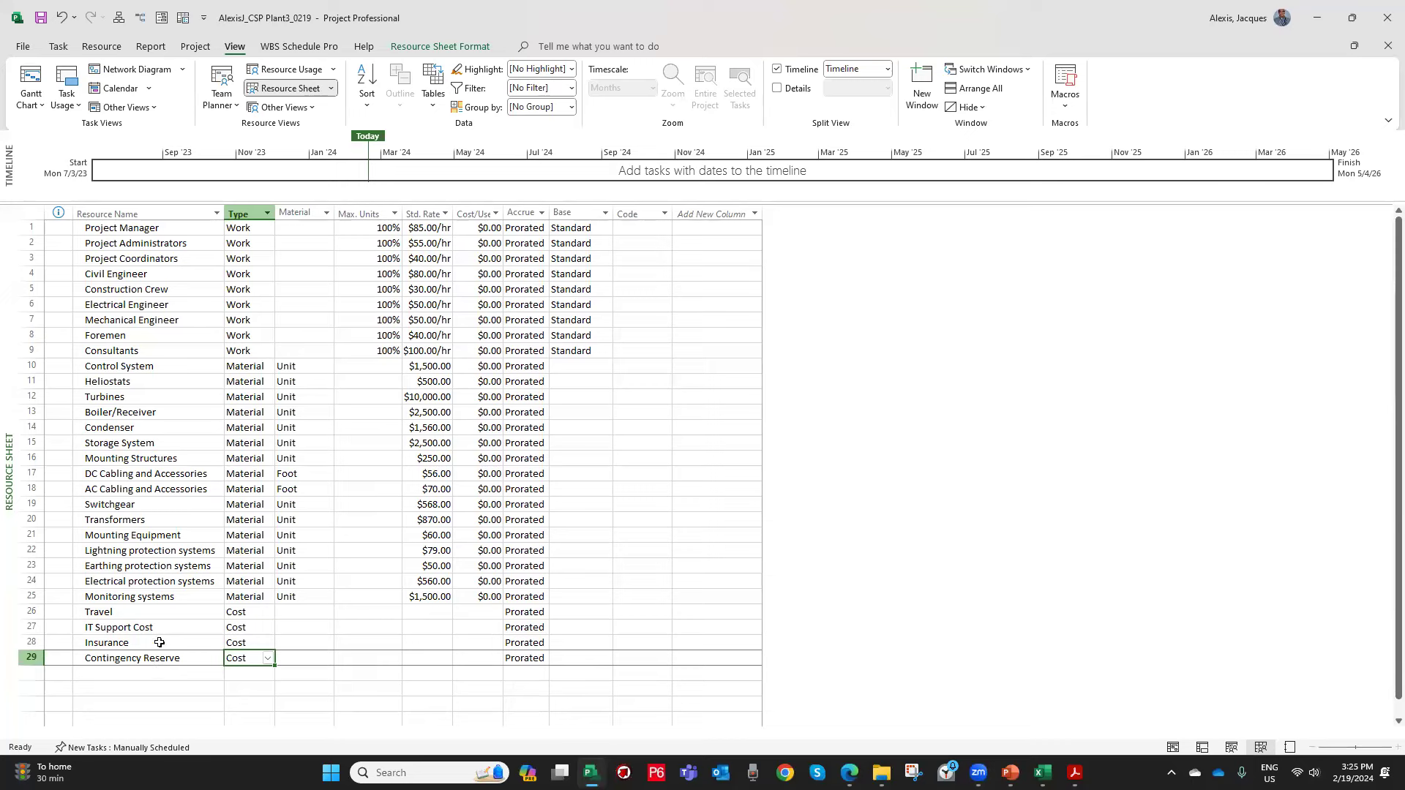
# Switch to the Excel project data workbook and copy the Max. Units values from Project Manager through Consultants.
pyautogui.click(177, 309)
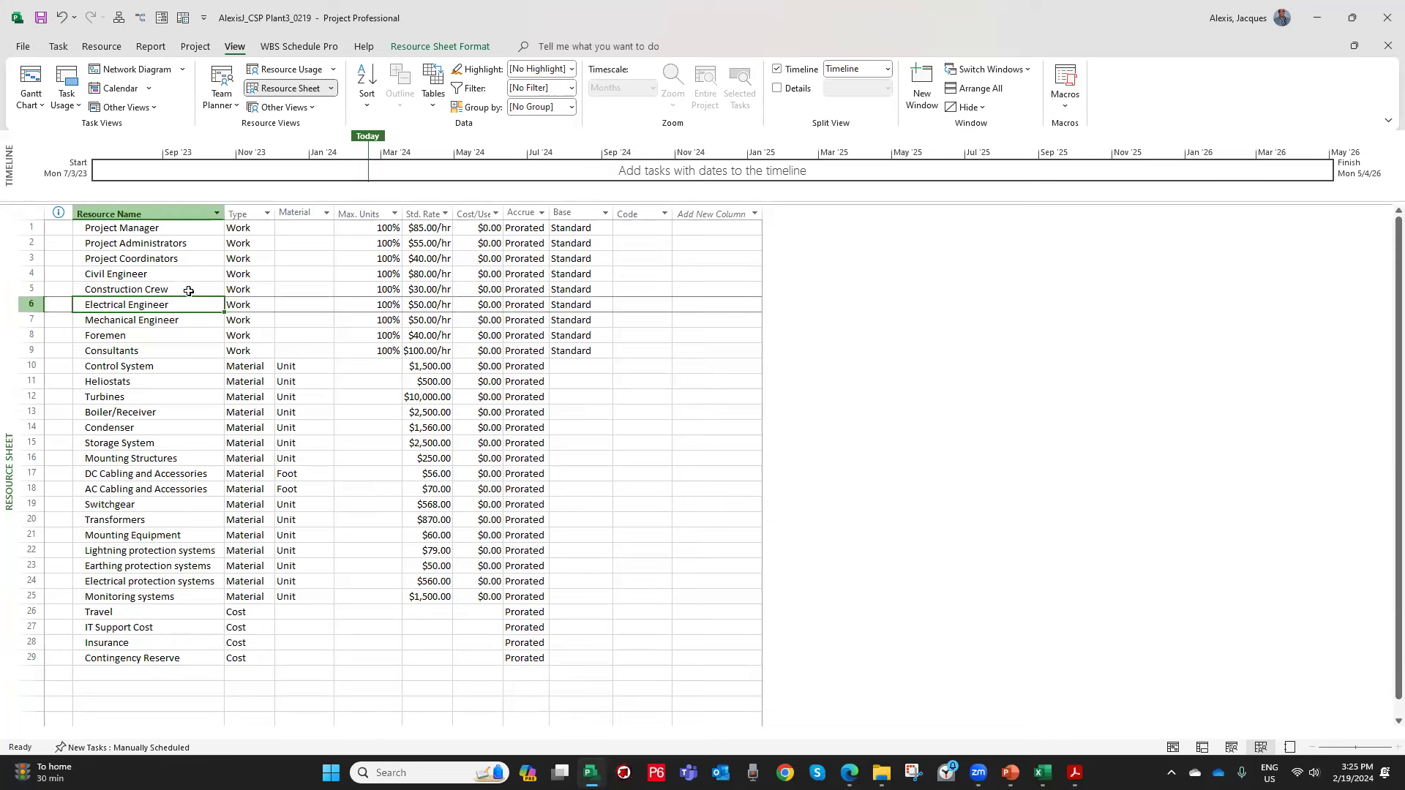
pyautogui.click(192, 289)
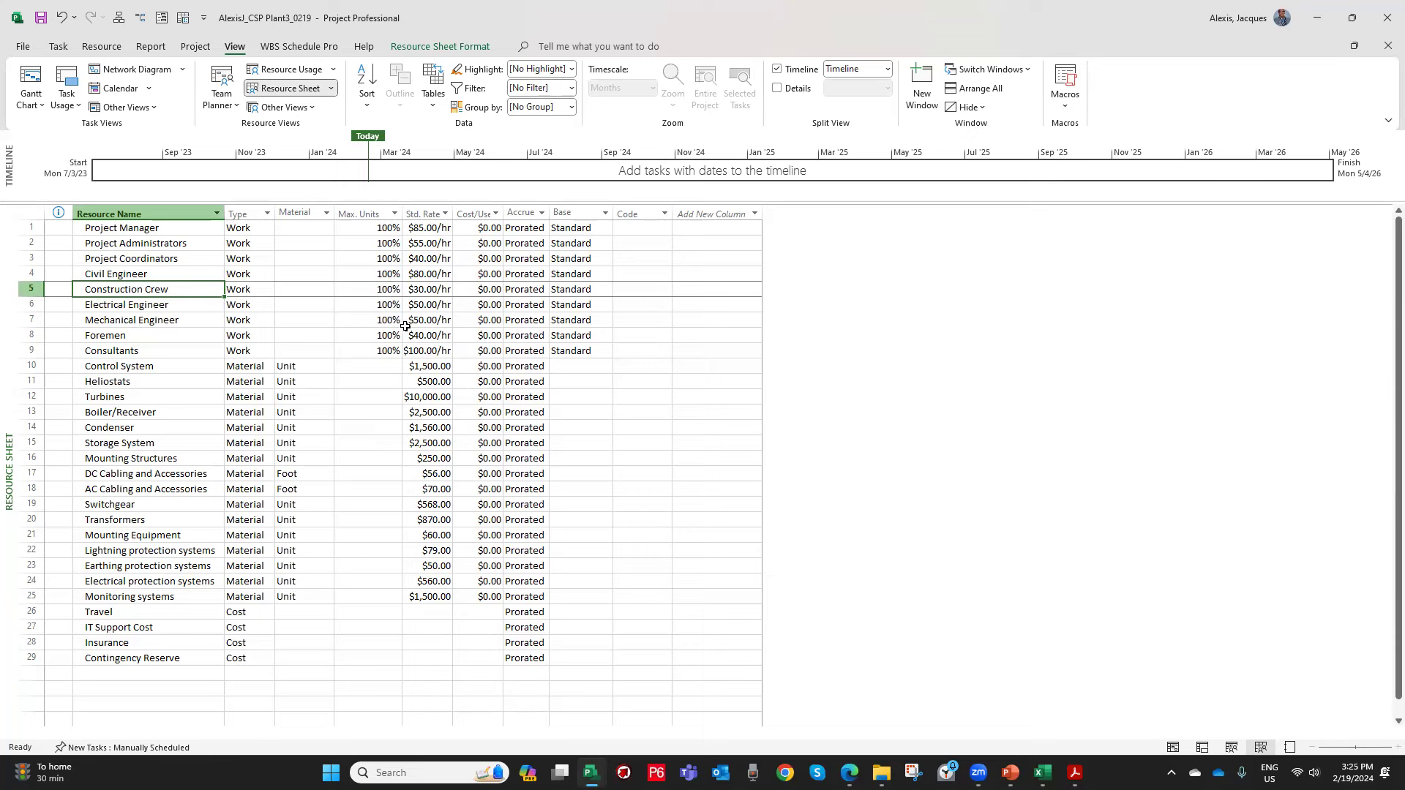
pyautogui.click(1043, 769)
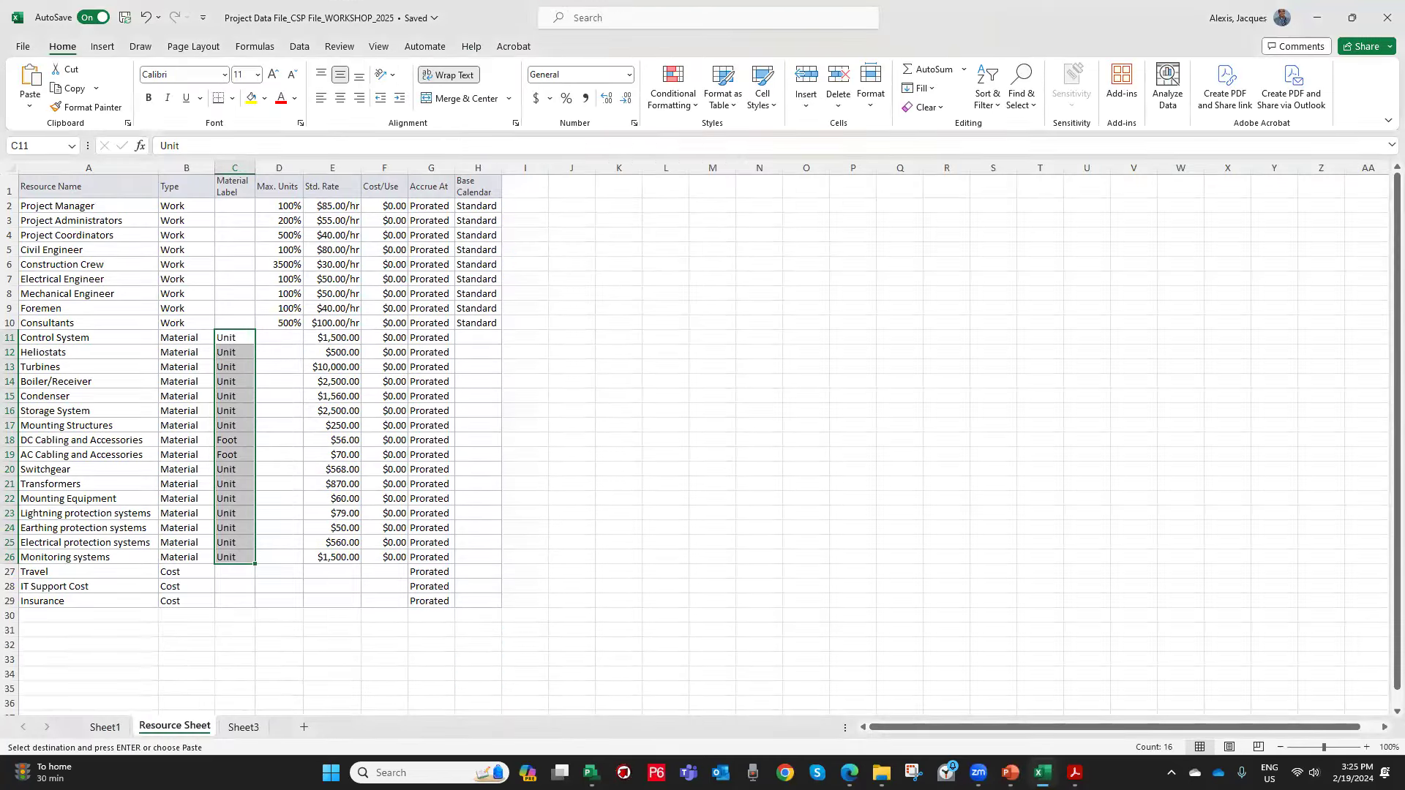
pyautogui.moveTo(278, 207); pyautogui.dragTo(287, 323)
pyautogui.rightClick(289, 322)
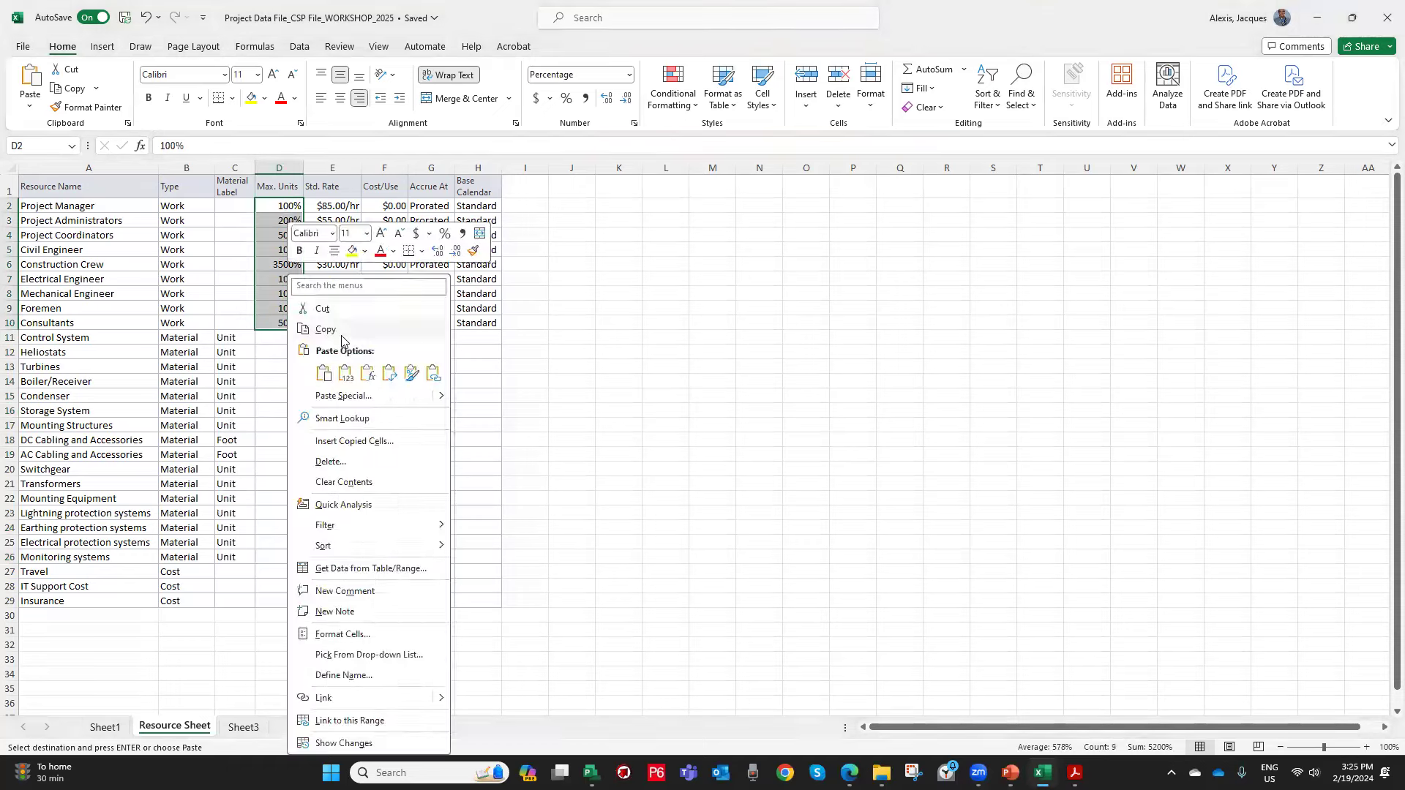
pyautogui.click(325, 329)
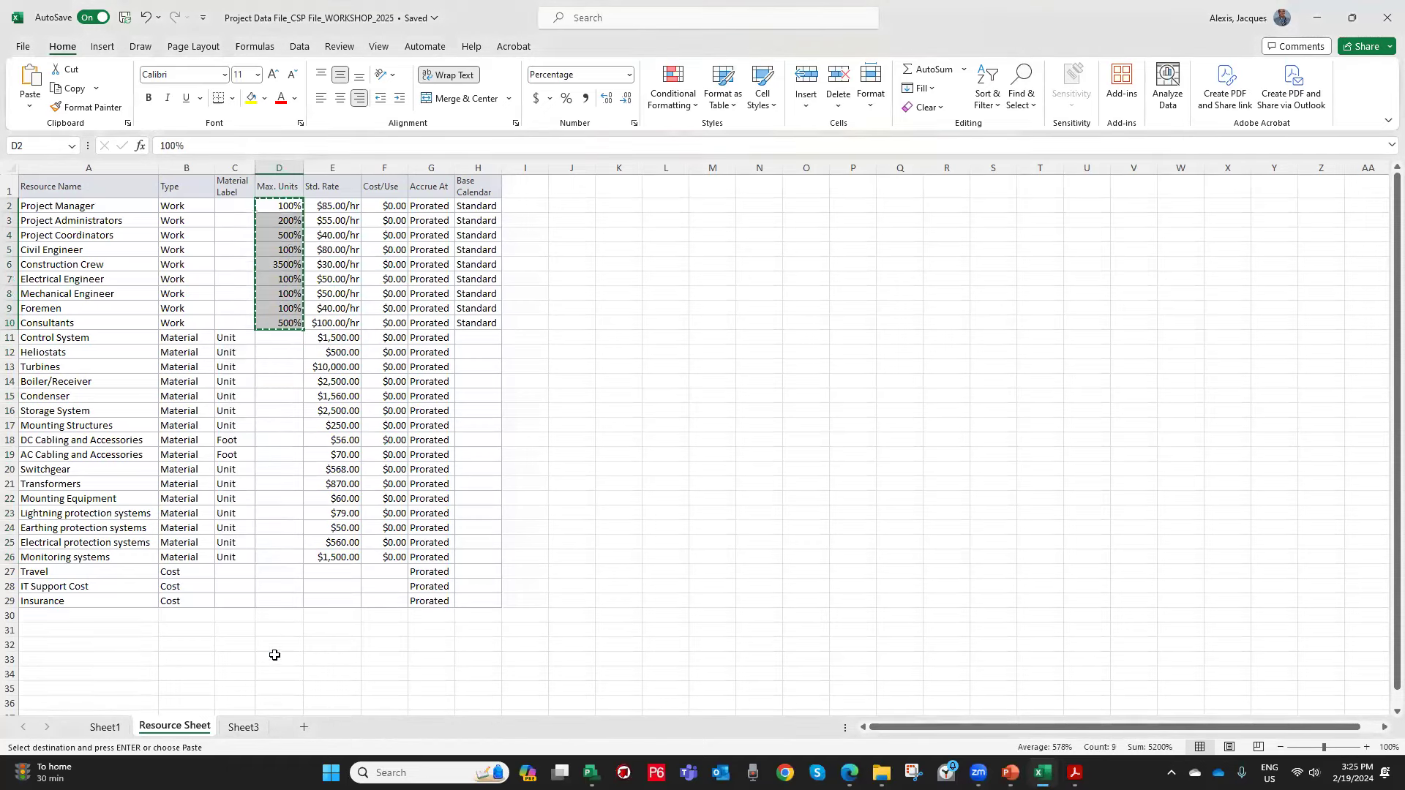
# Return to Project and paste the copied Max. Units values into the Resource Sheet, starting at Project Manager.
pyautogui.click(591, 773)
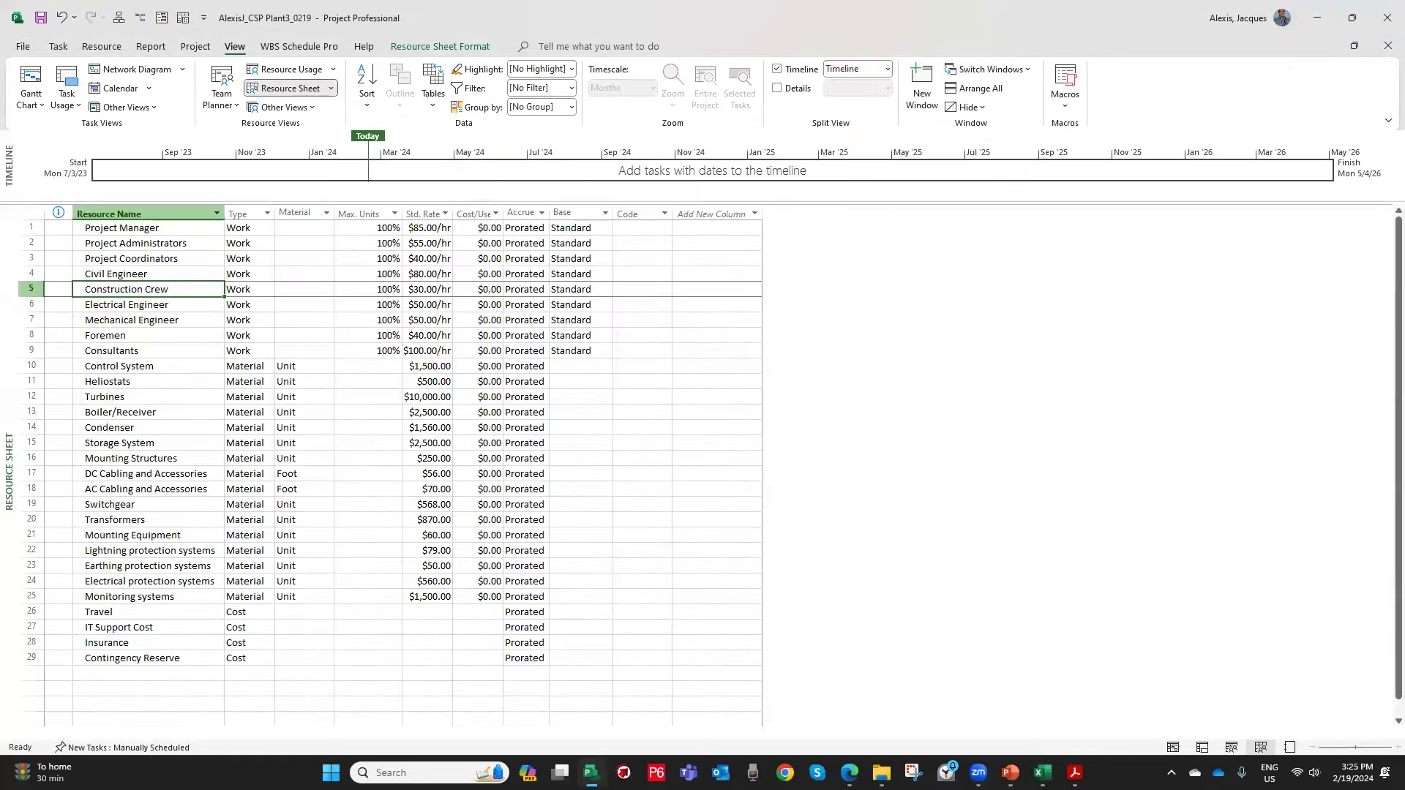
pyautogui.click(375, 227)
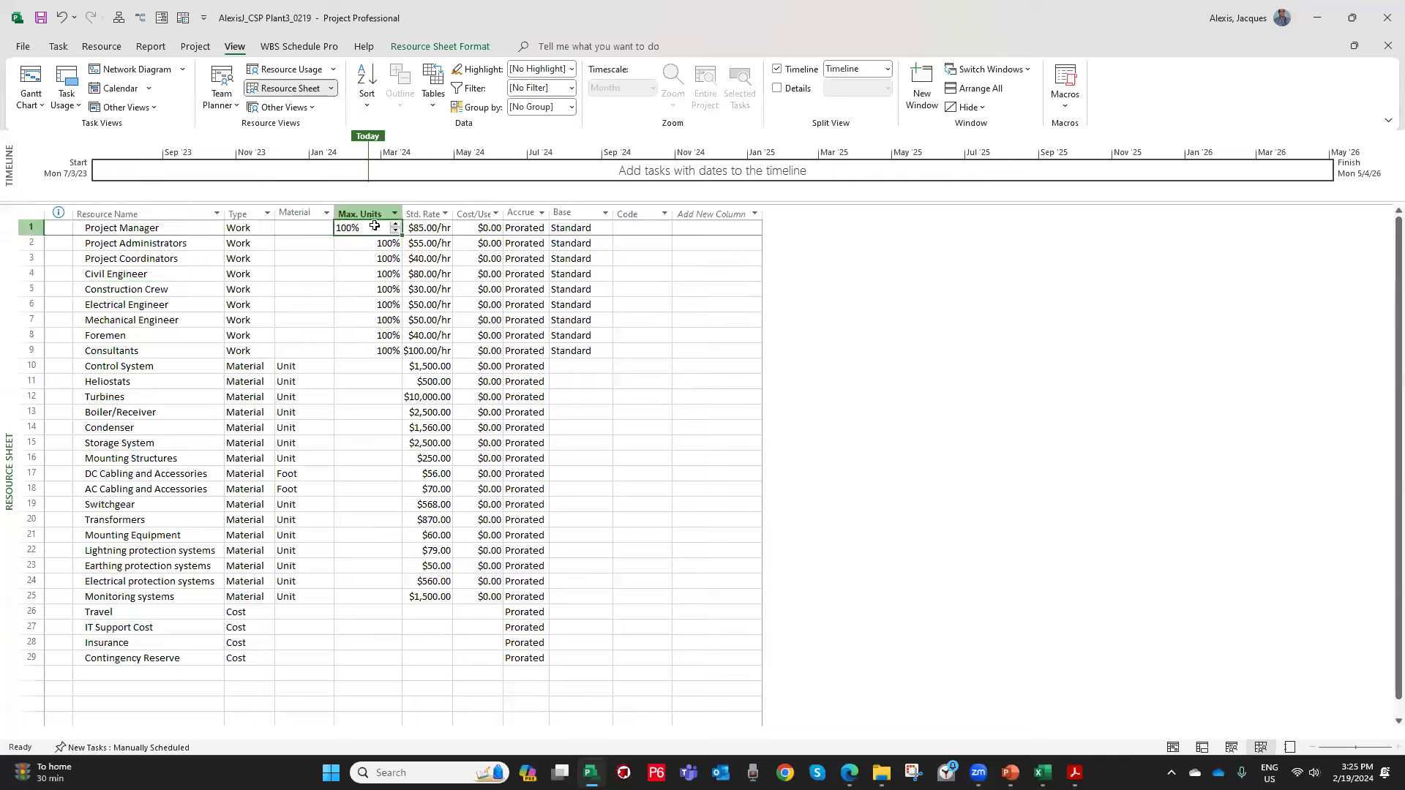
pyautogui.rightClick(375, 228)
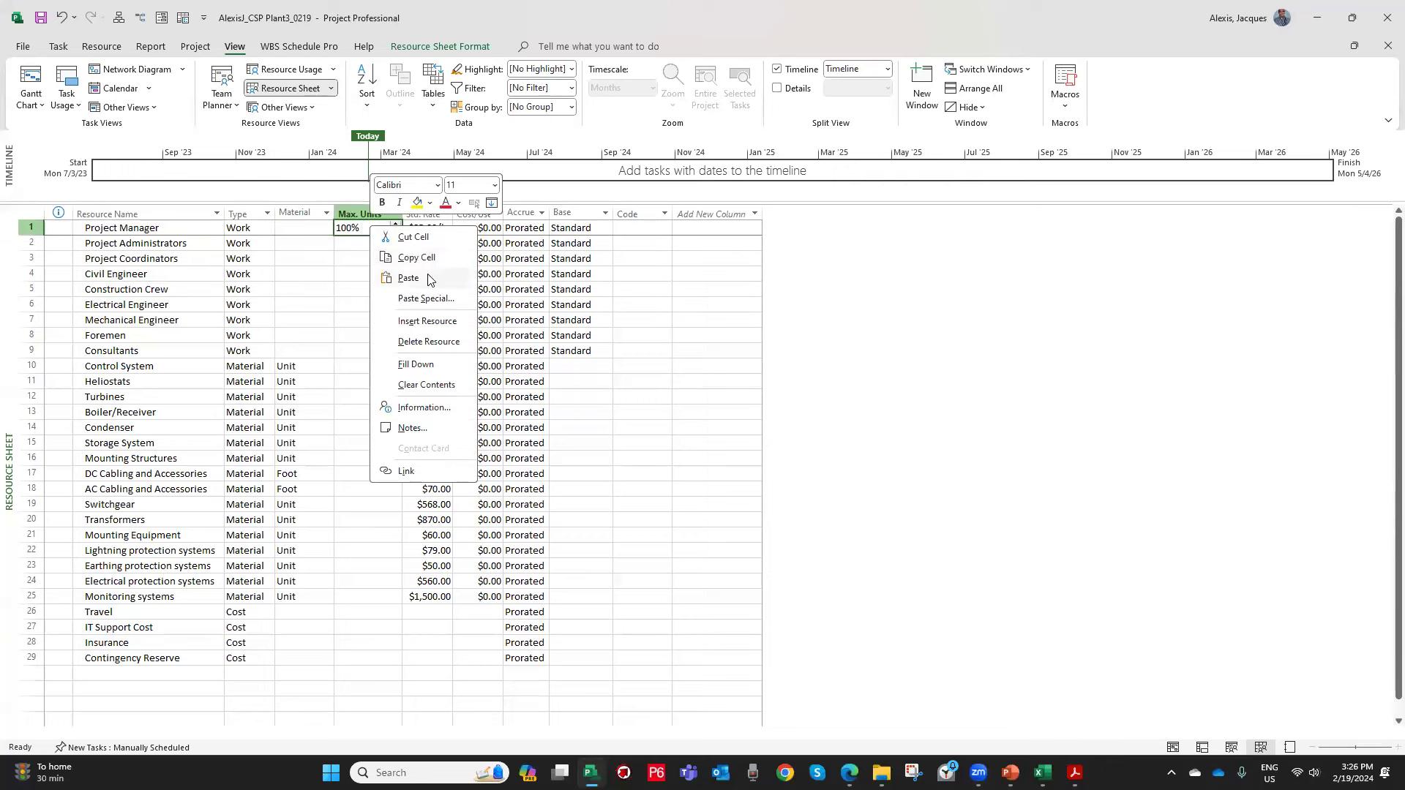
pyautogui.click(408, 278)
pyautogui.click(378, 367)
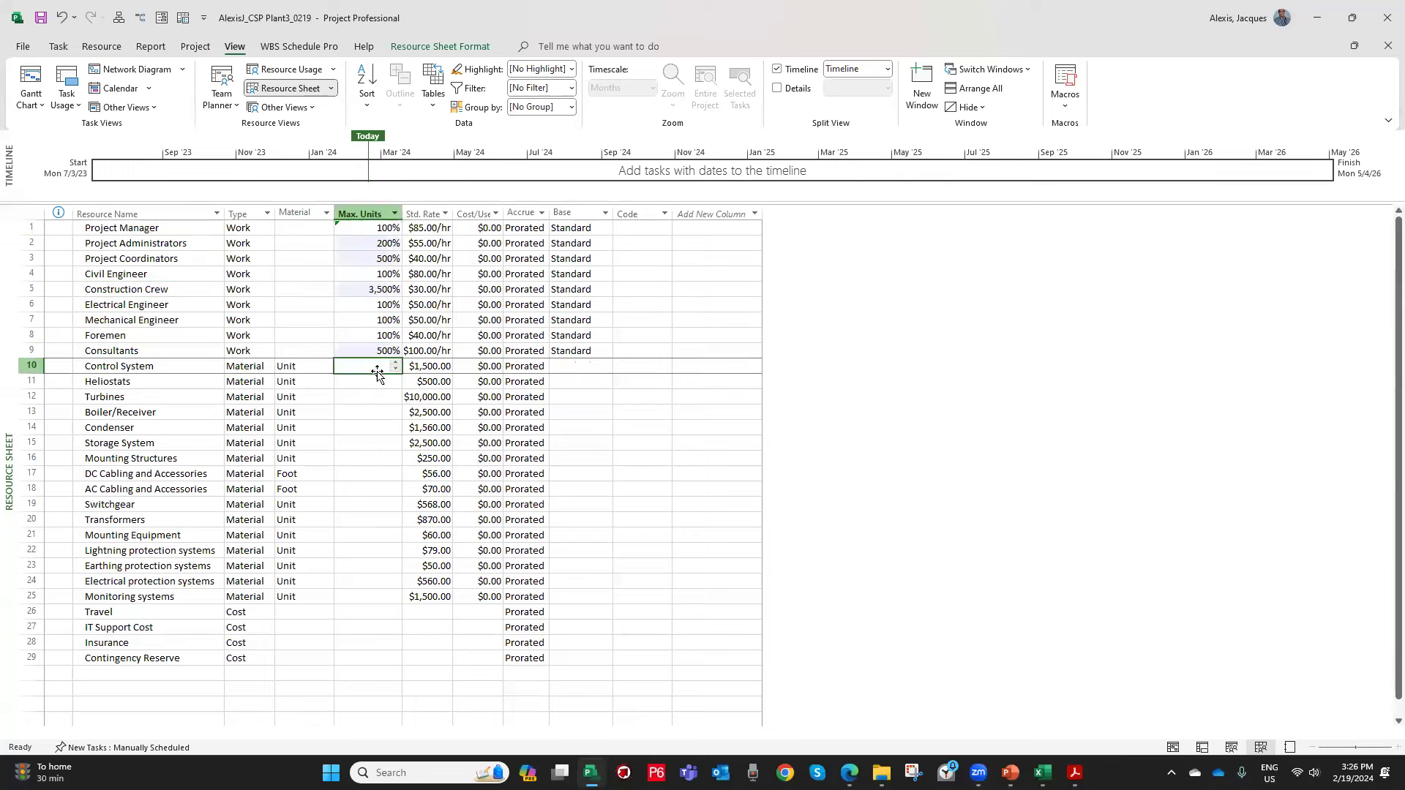
# Switch to the Gantt Chart and assign Contingency Reserve with a cost of $20,000 to the Identification of potential site(s) task.
pyautogui.click(406, 431)
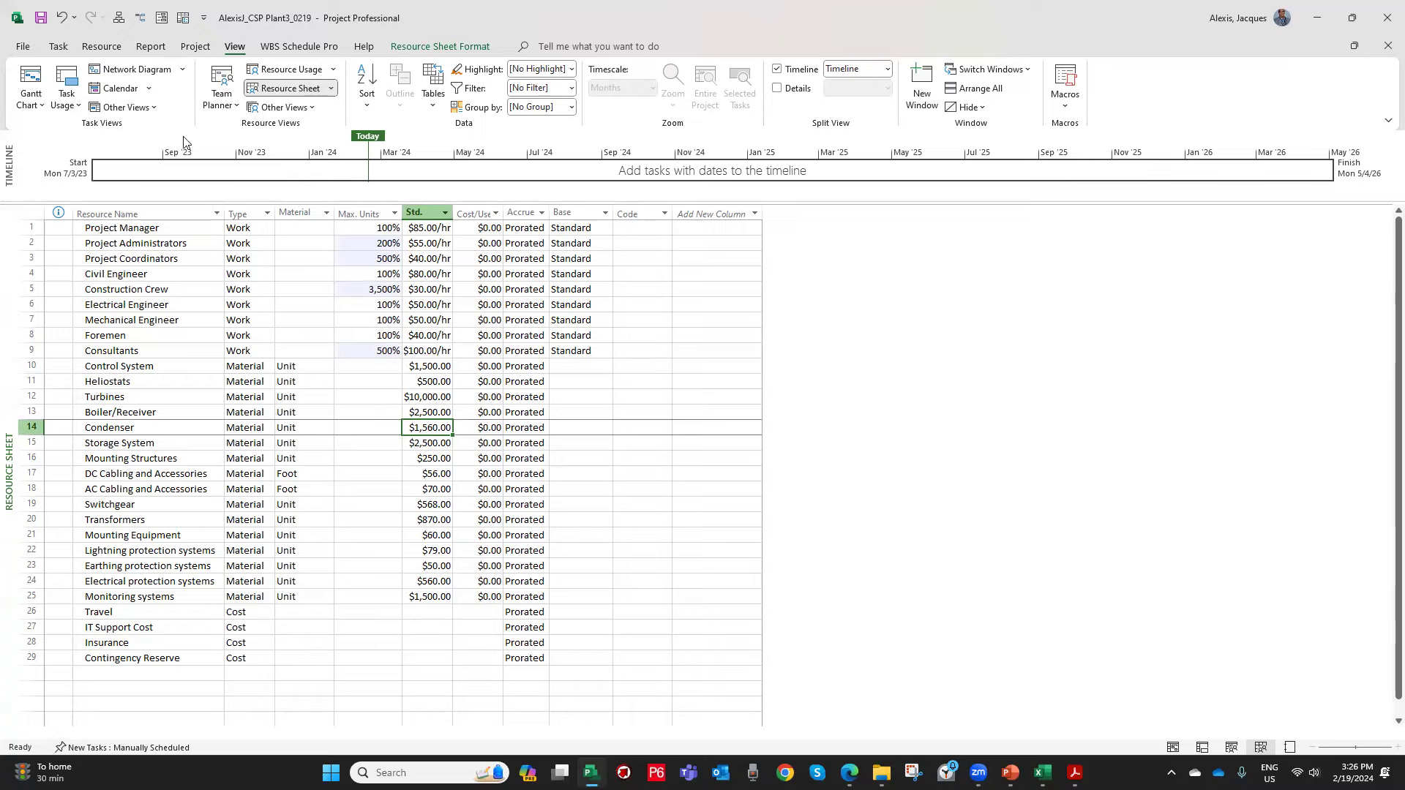
pyautogui.click(37, 77)
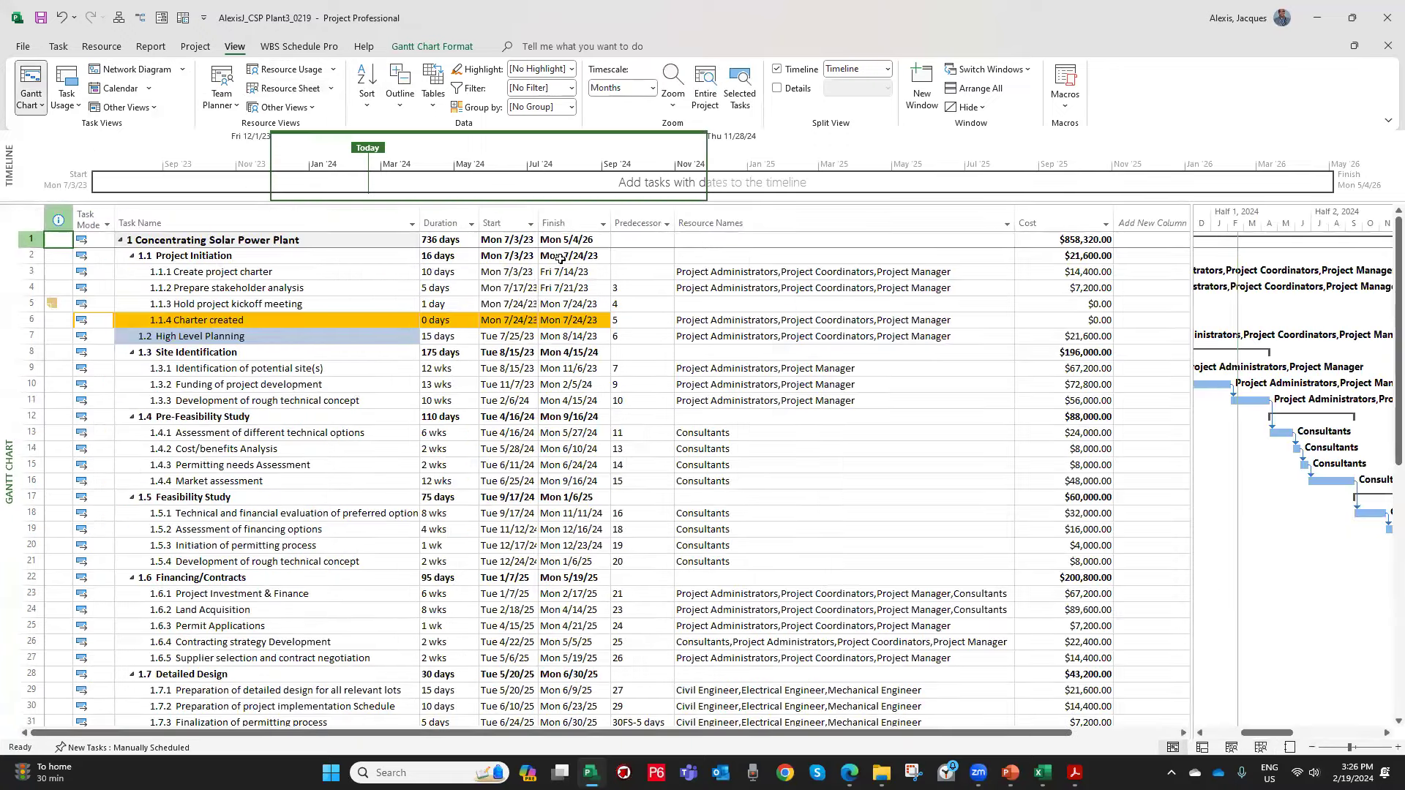
pyautogui.click(244, 368)
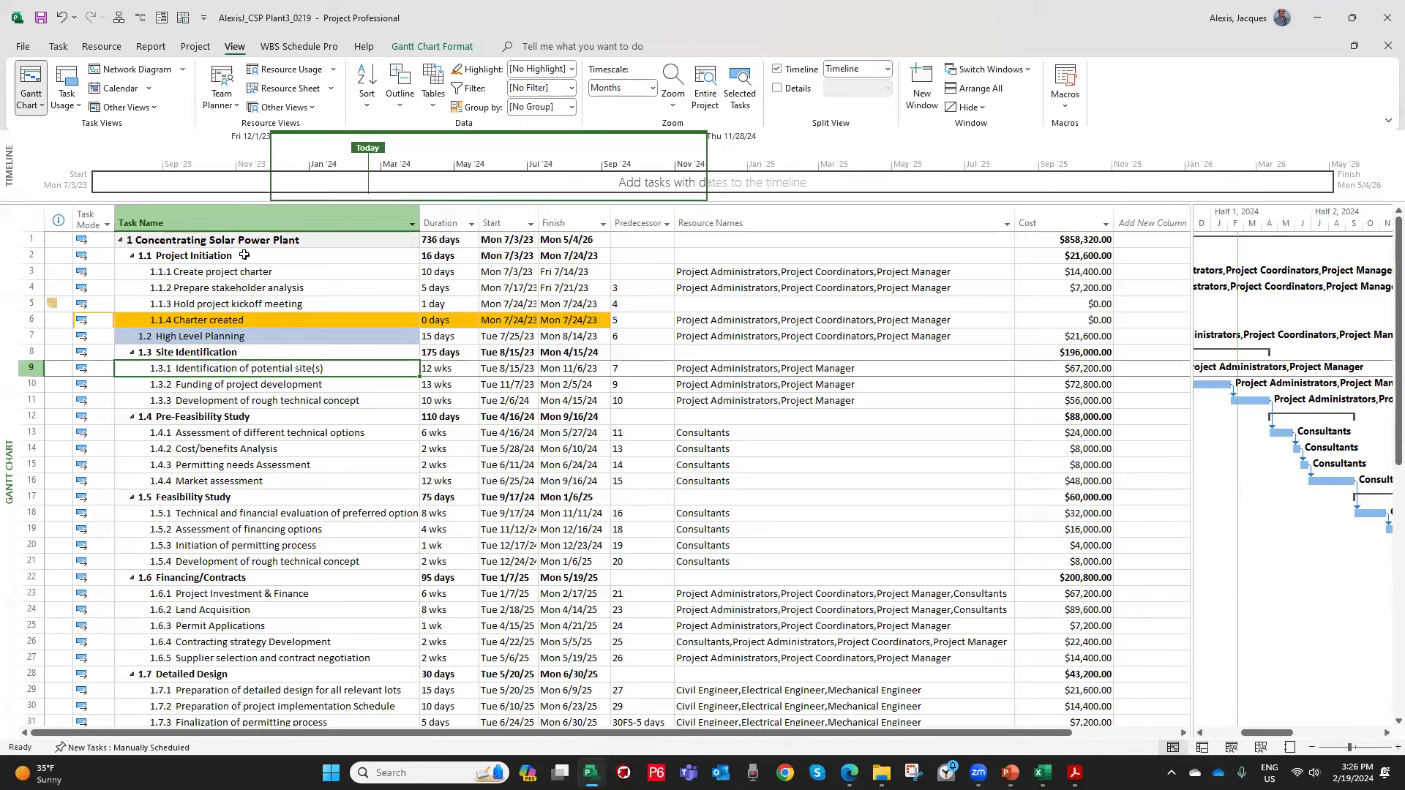
pyautogui.click(109, 48)
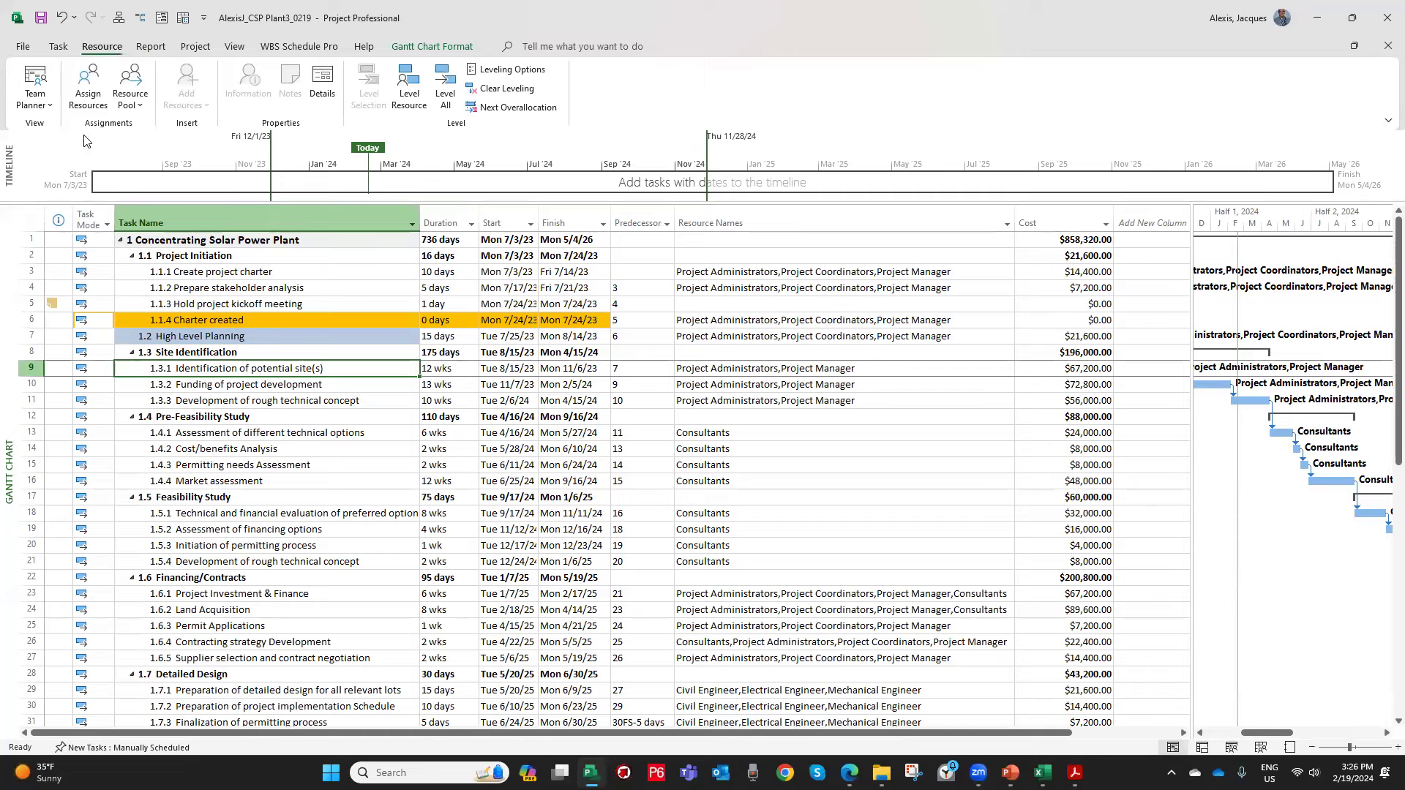
pyautogui.click(88, 88)
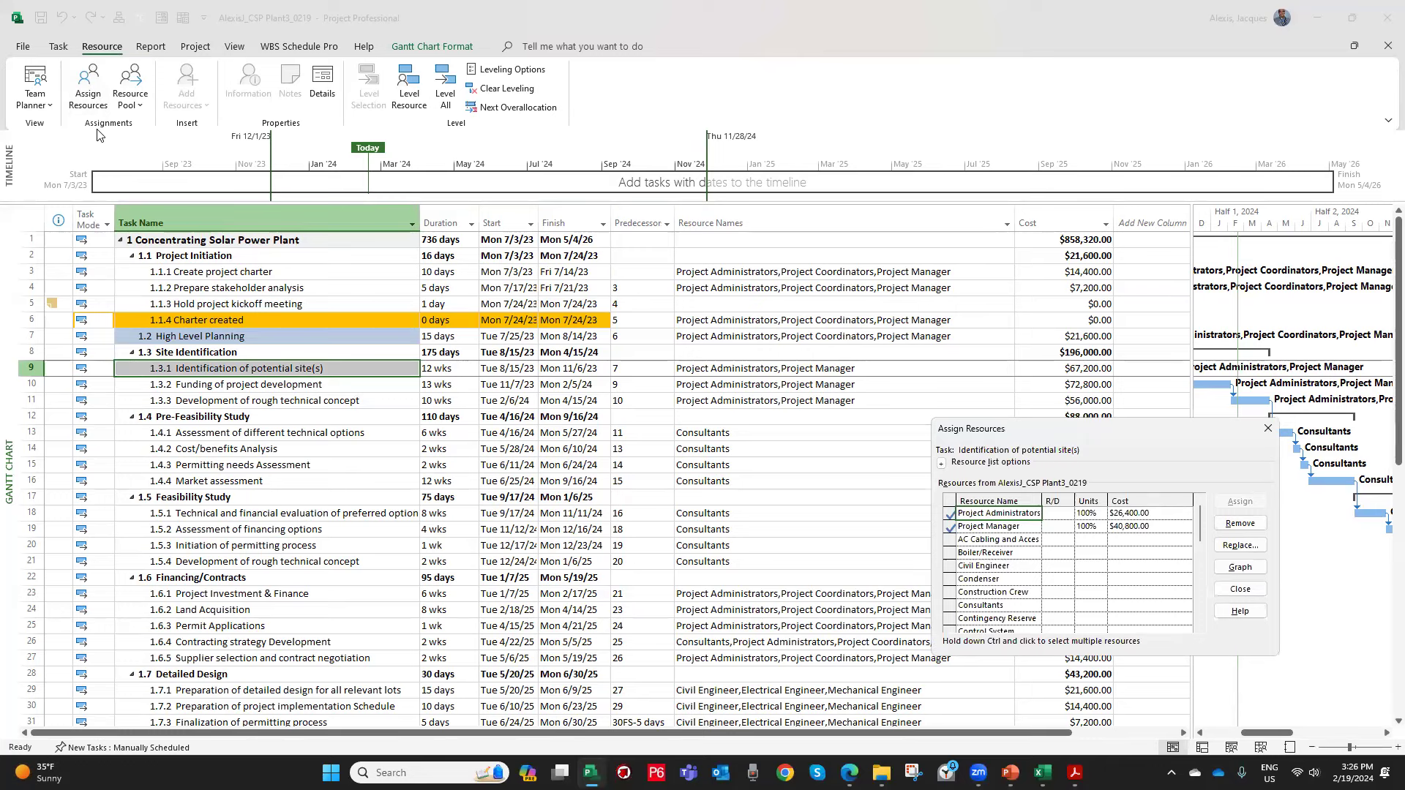
pyautogui.click(1268, 428)
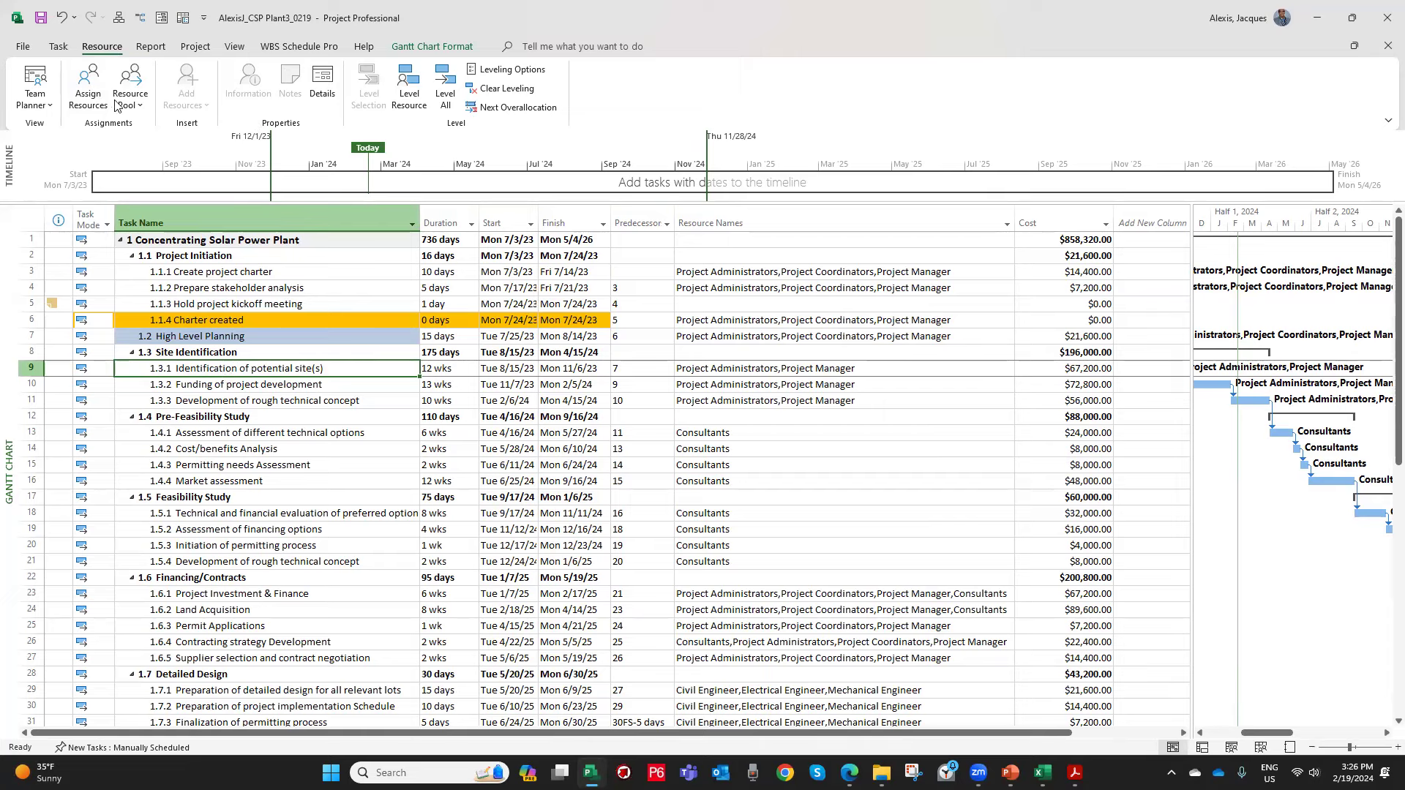
pyautogui.click(91, 91)
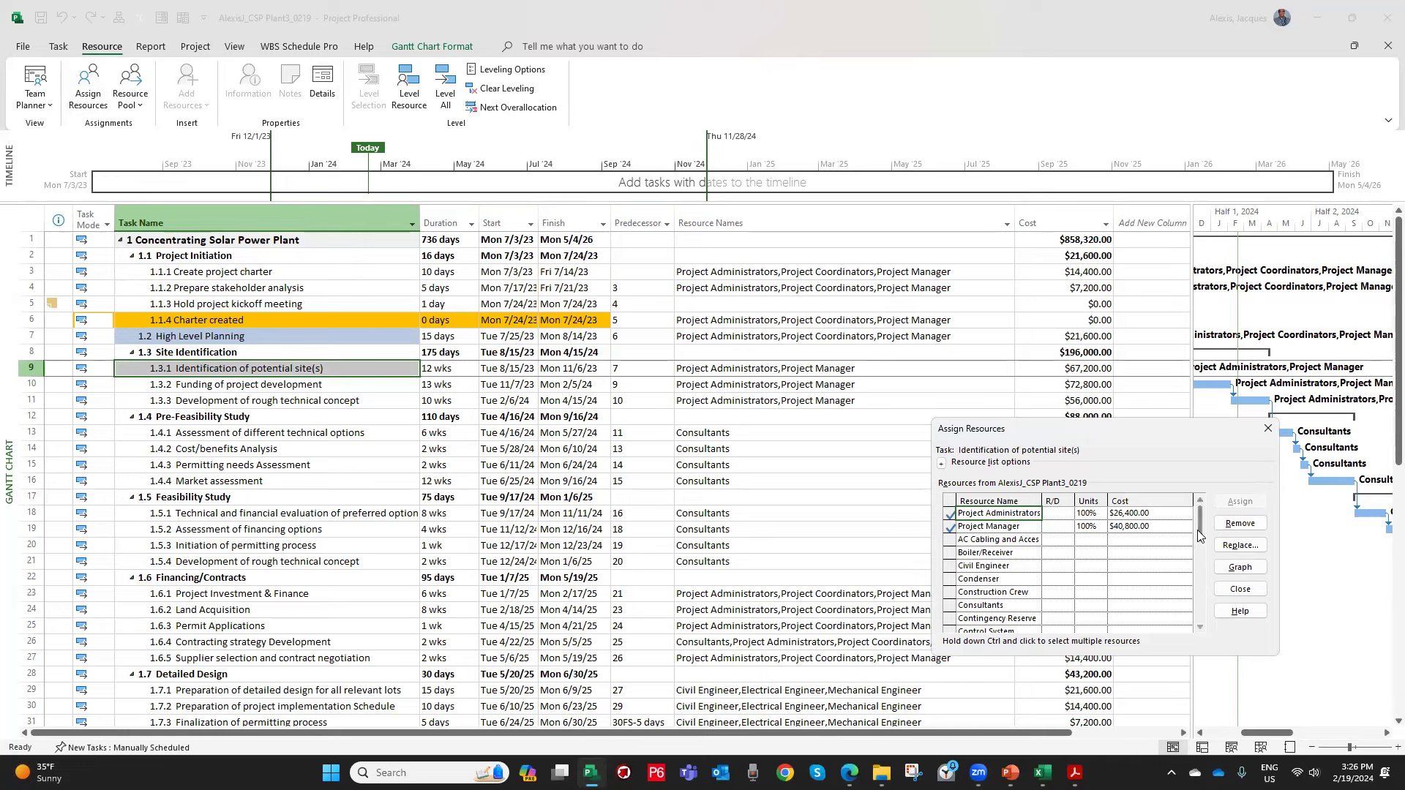
pyautogui.click(1120, 618)
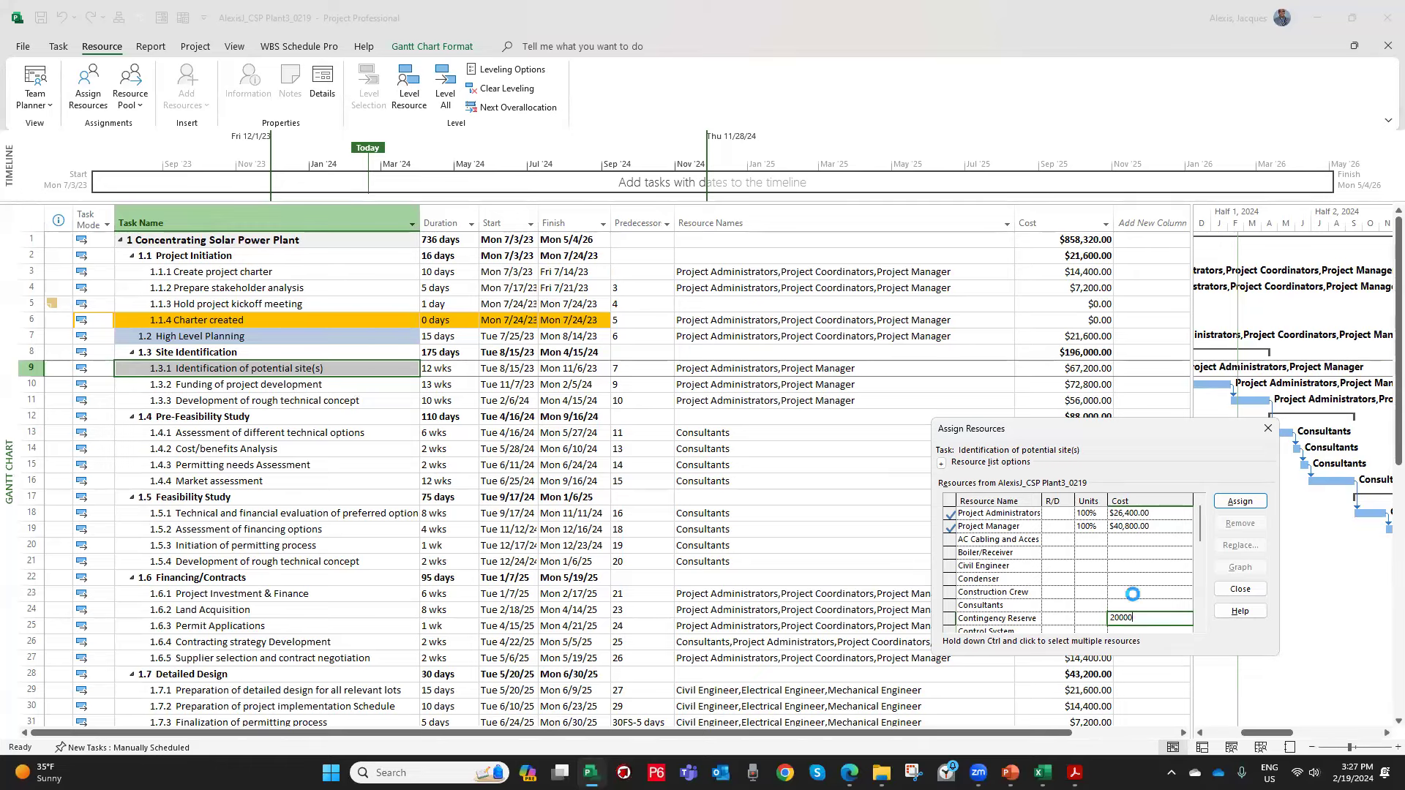
pyautogui.press('Return')
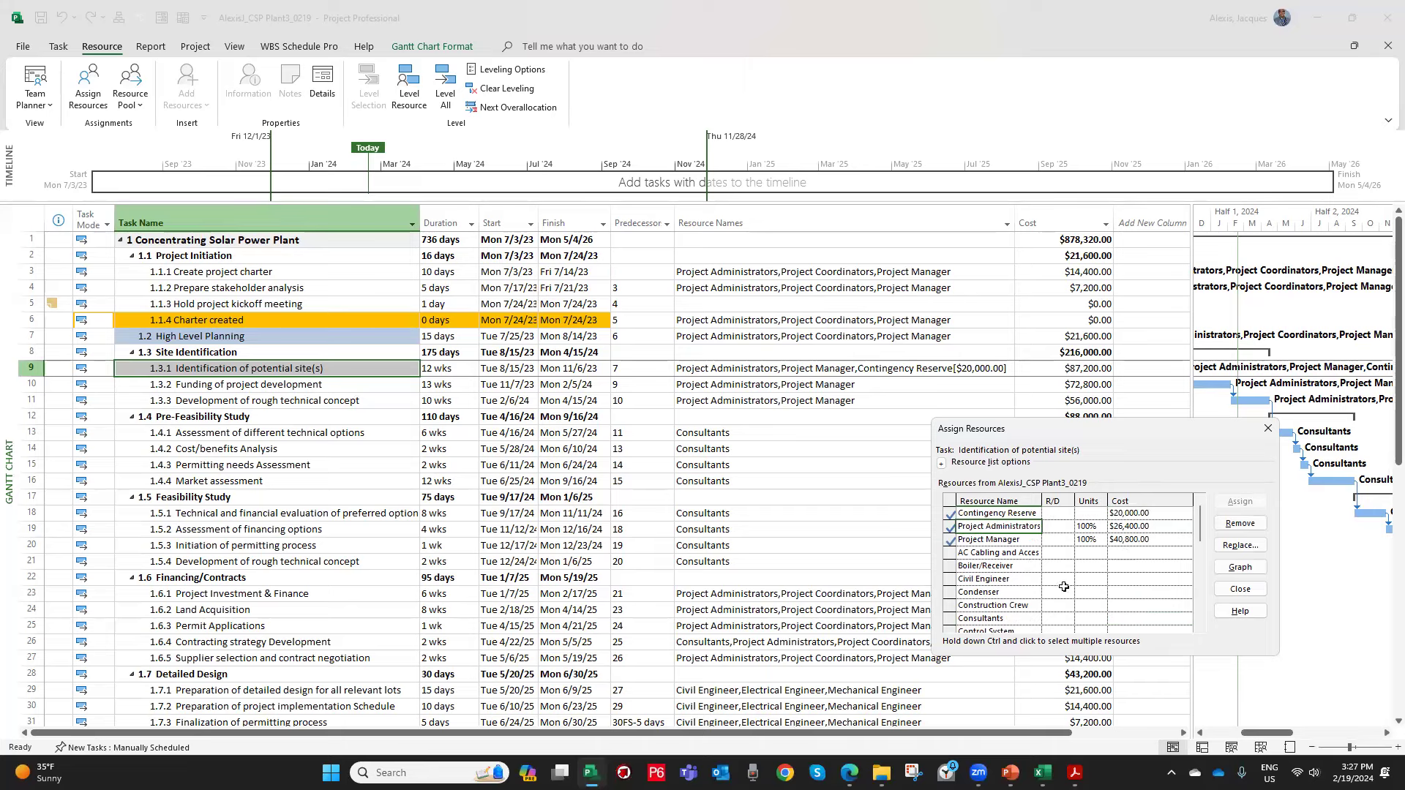
# Assign Contingency Reserve with a cost of $25,000 to the Technical and financial evaluation of preferred option task.
pyautogui.click(248, 519)
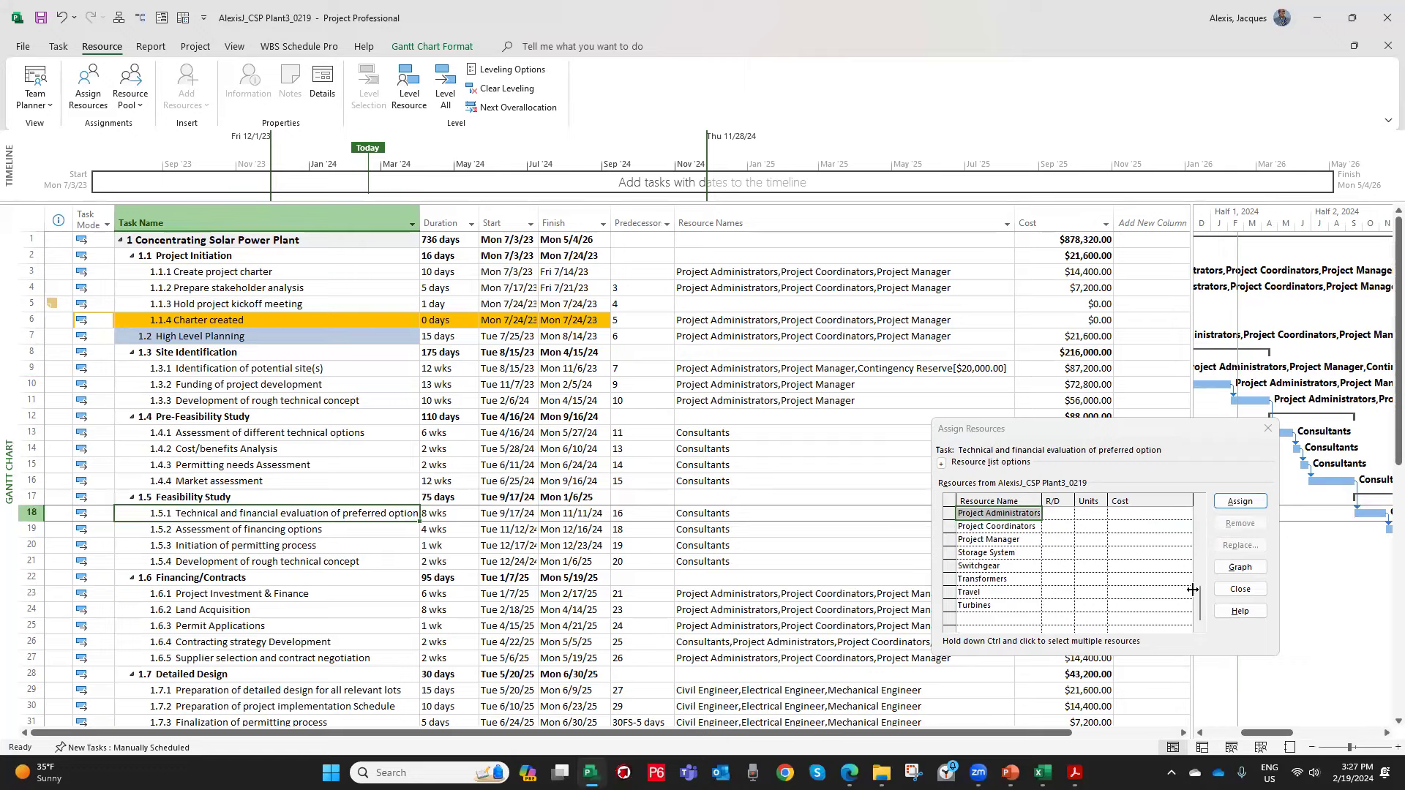
pyautogui.moveTo(1199, 596); pyautogui.dragTo(1193, 520)
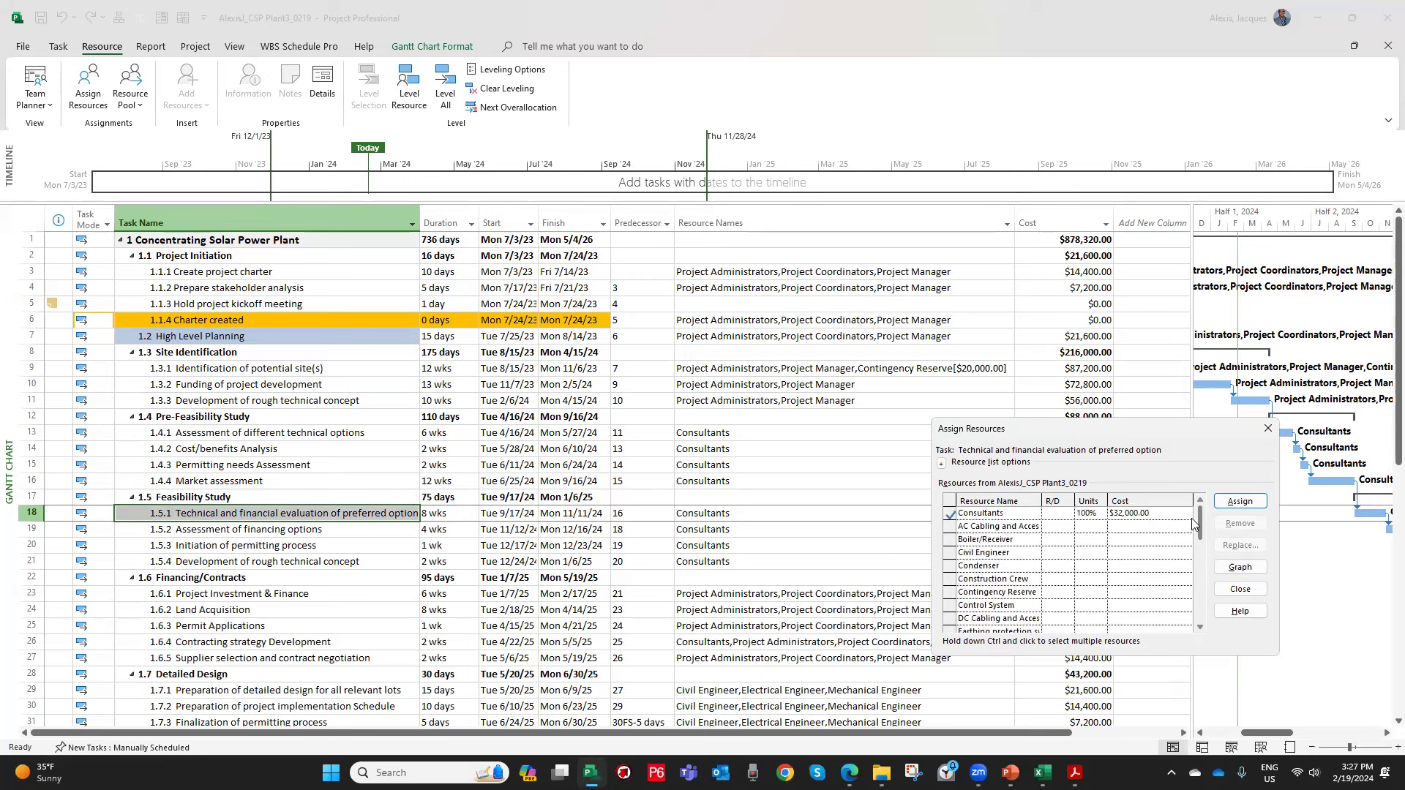
pyautogui.click(1124, 595)
pyautogui.press('Return')
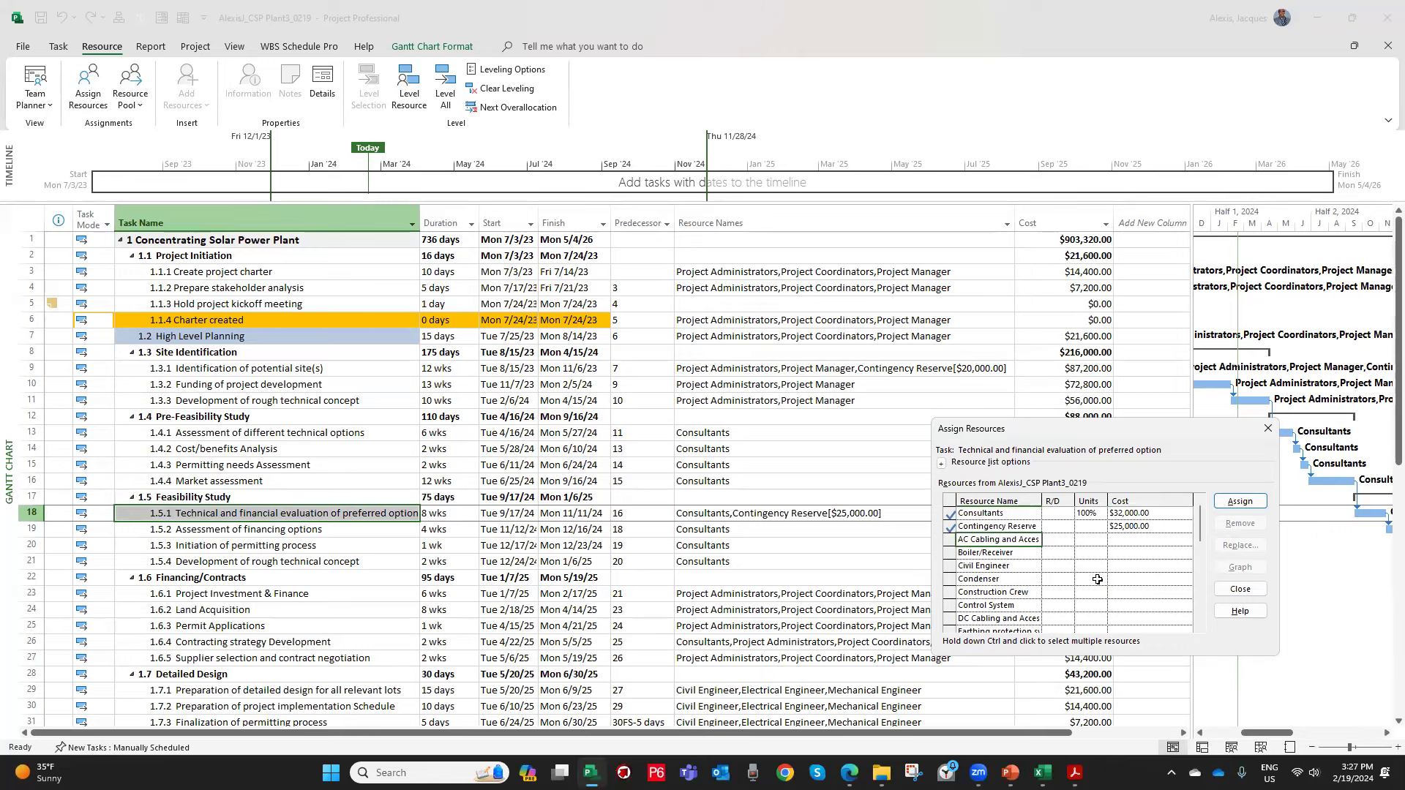
# Assign Contingency Reserve with a cost of $30,000 to the Land Acquisition task and close the resource assignment dialog.
pyautogui.click(238, 612)
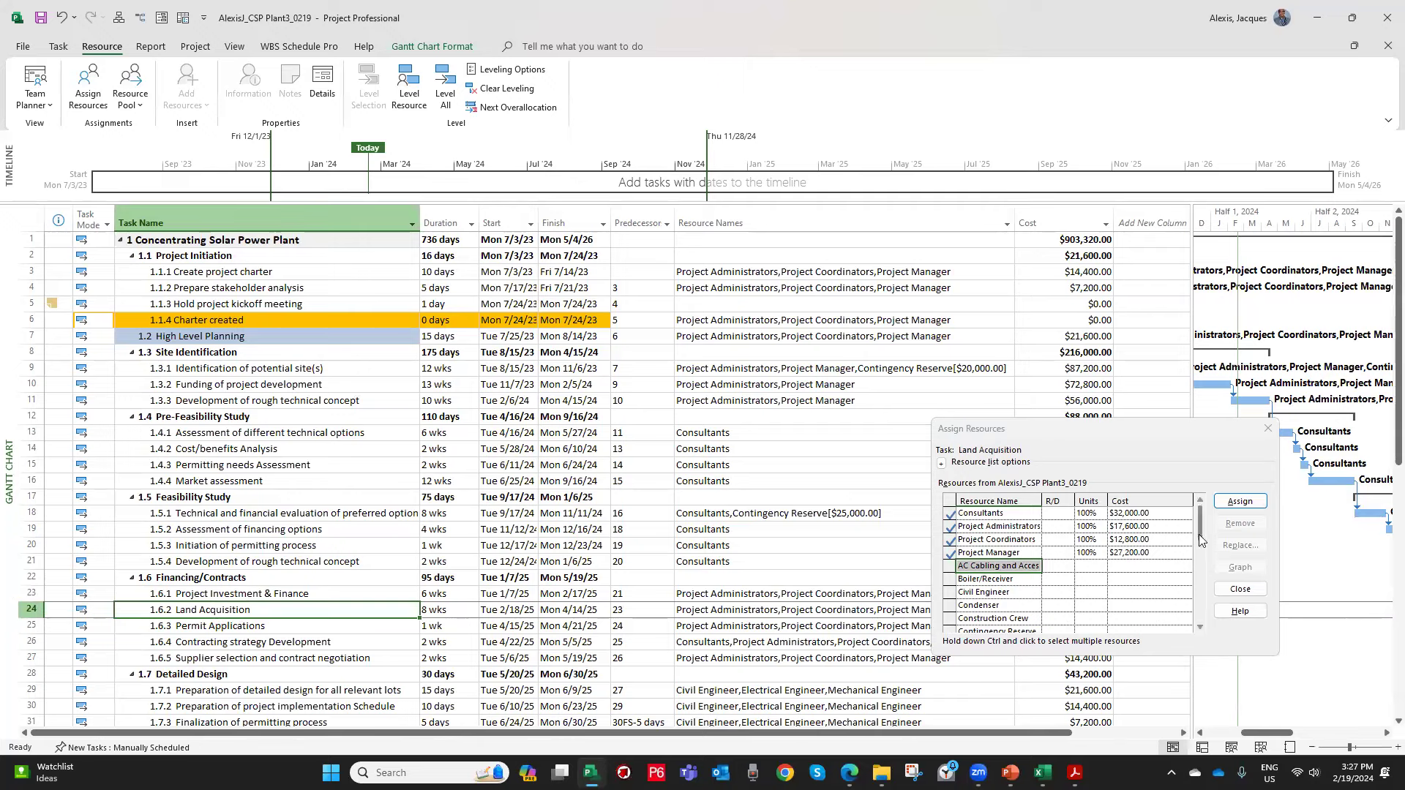
pyautogui.scroll(-2, 1201, 549)
pyautogui.click(1149, 579)
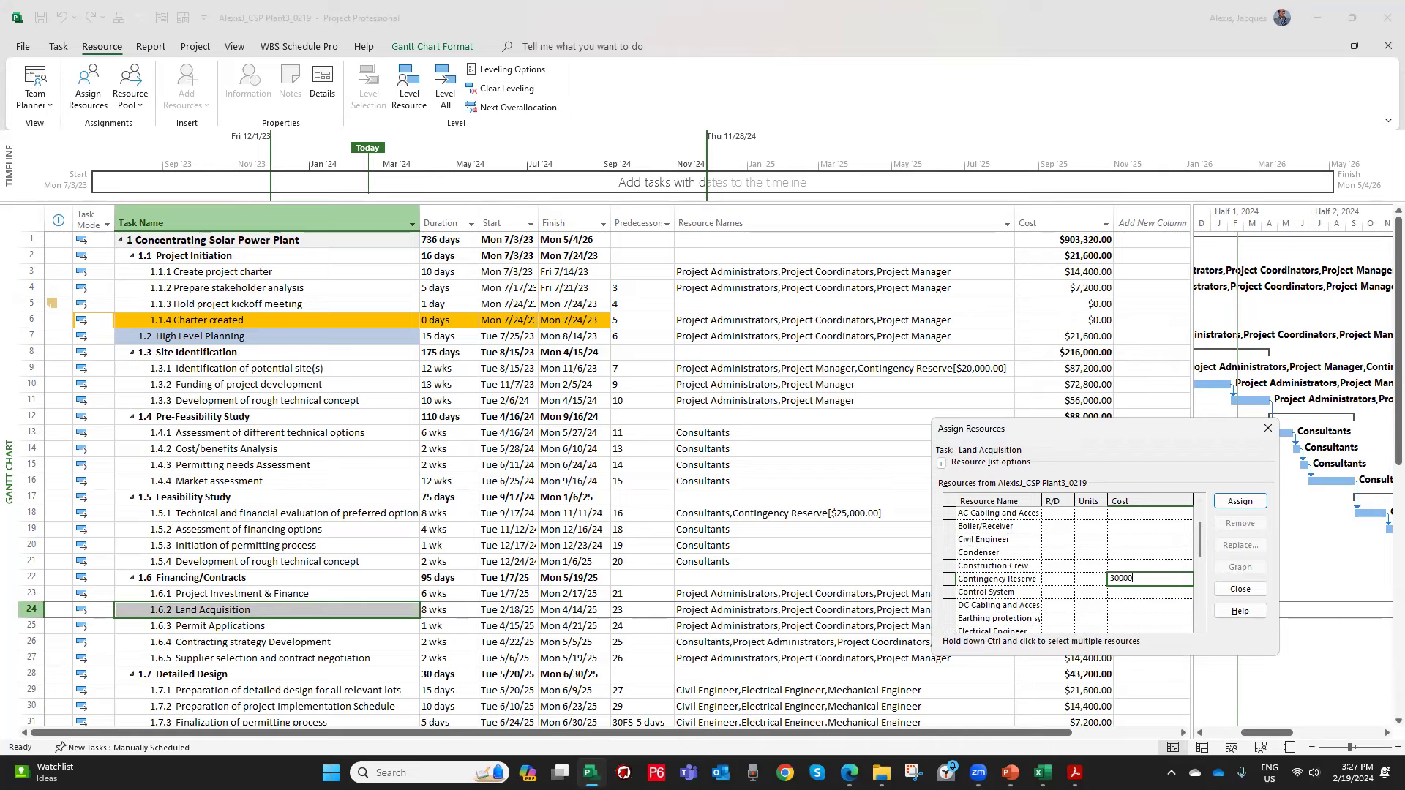
pyautogui.write('30000')
pyautogui.press('Return')
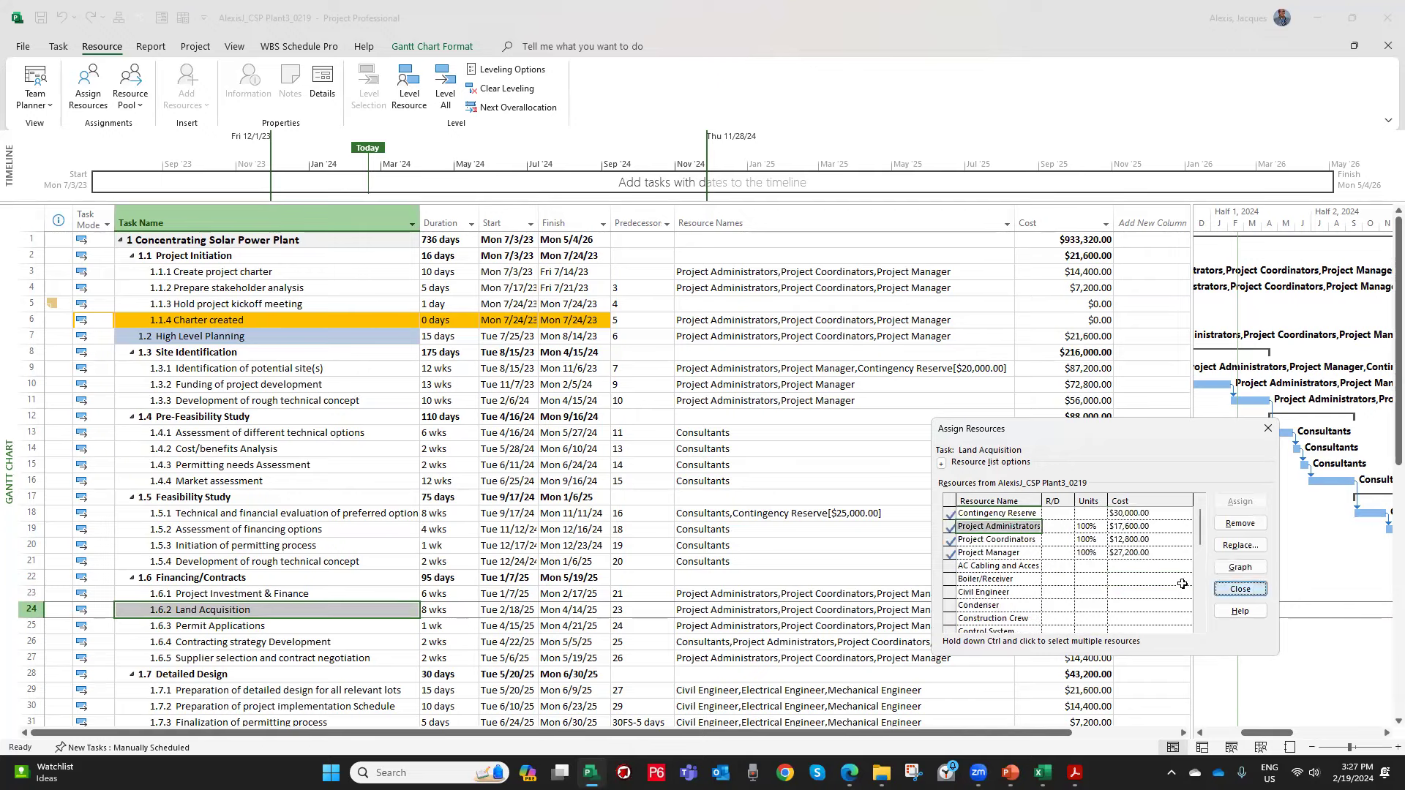
pyautogui.click(1239, 588)
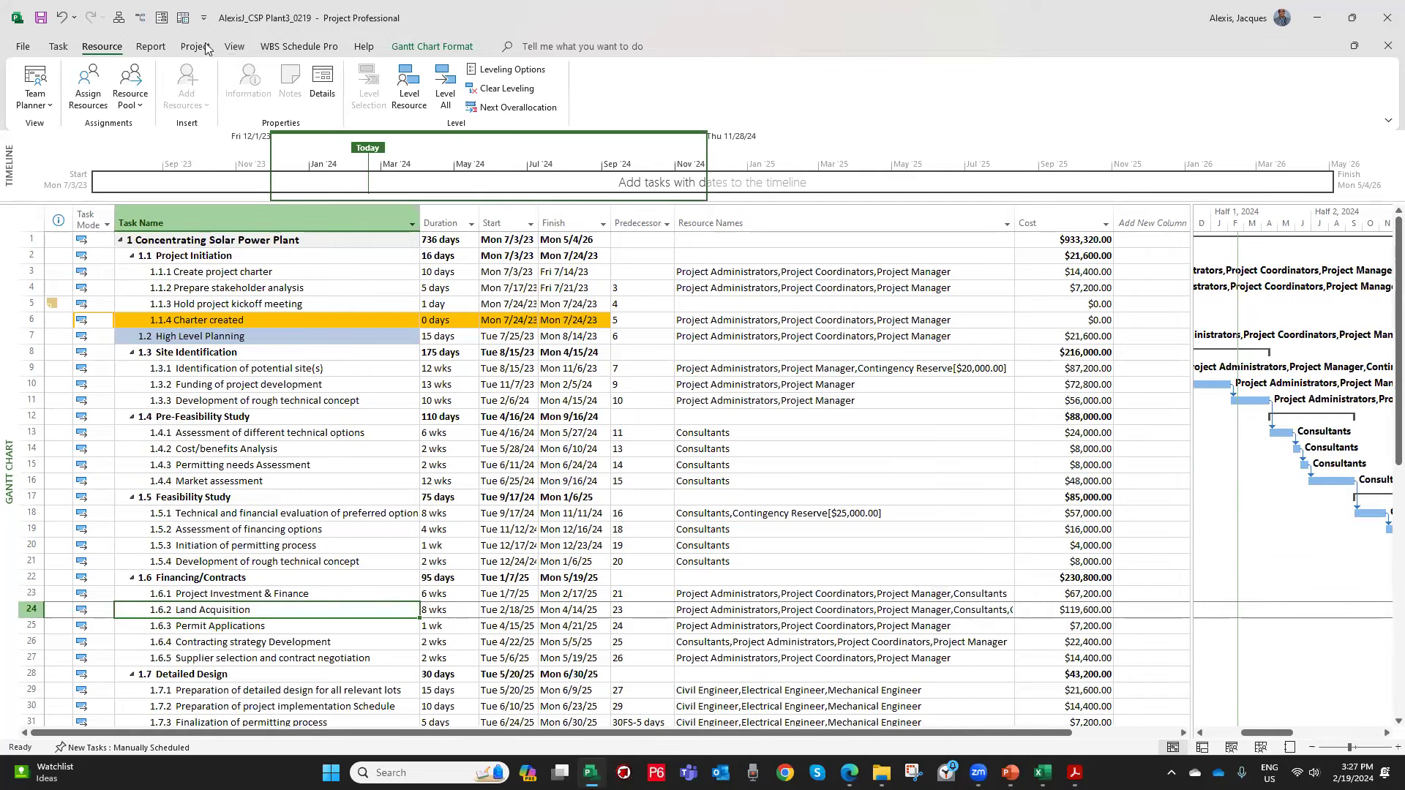
# In the Resource Sheet, replace the Code column with Cost and check the costs of the contingency reserve and the material resources.
pyautogui.click(235, 48)
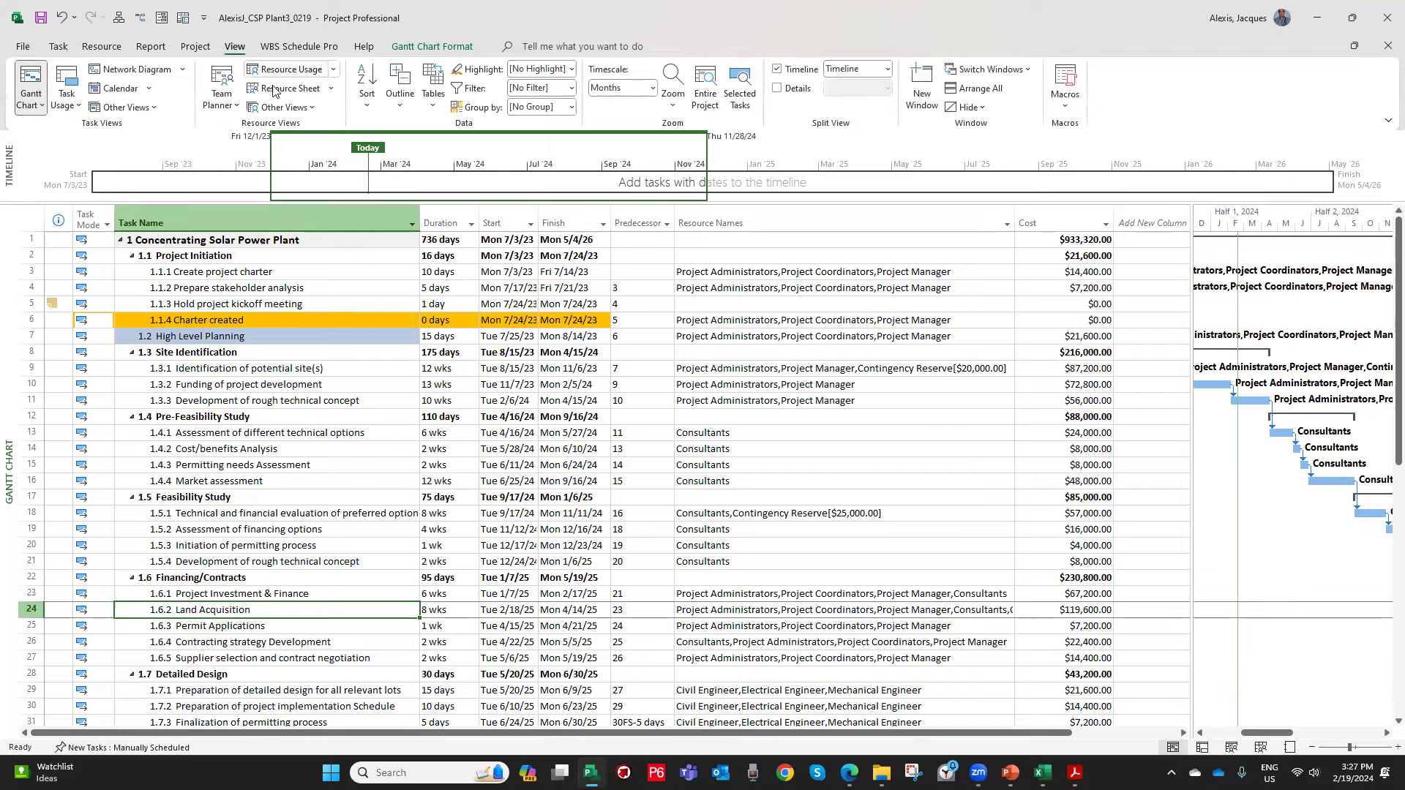
pyautogui.click(282, 88)
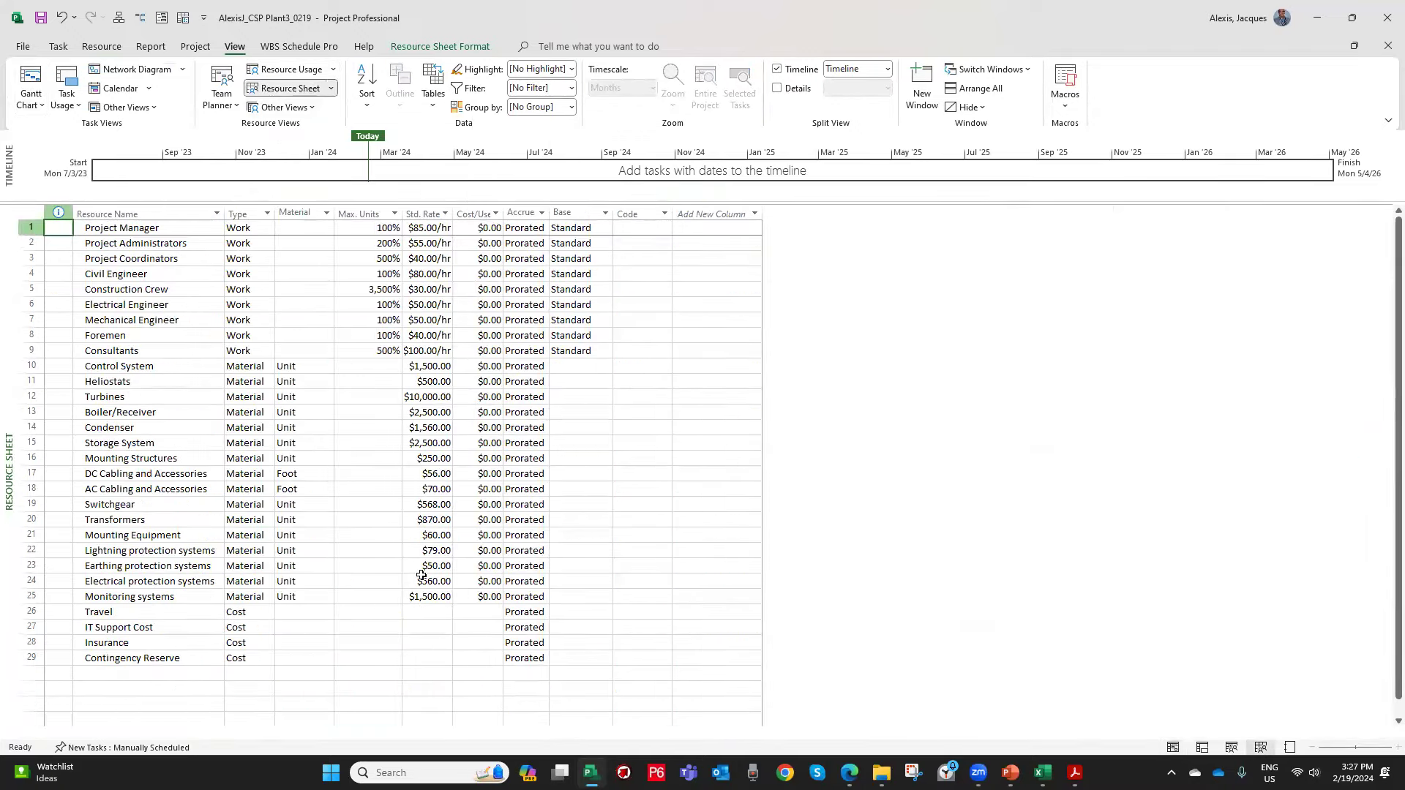
pyautogui.doubleClick(633, 212)
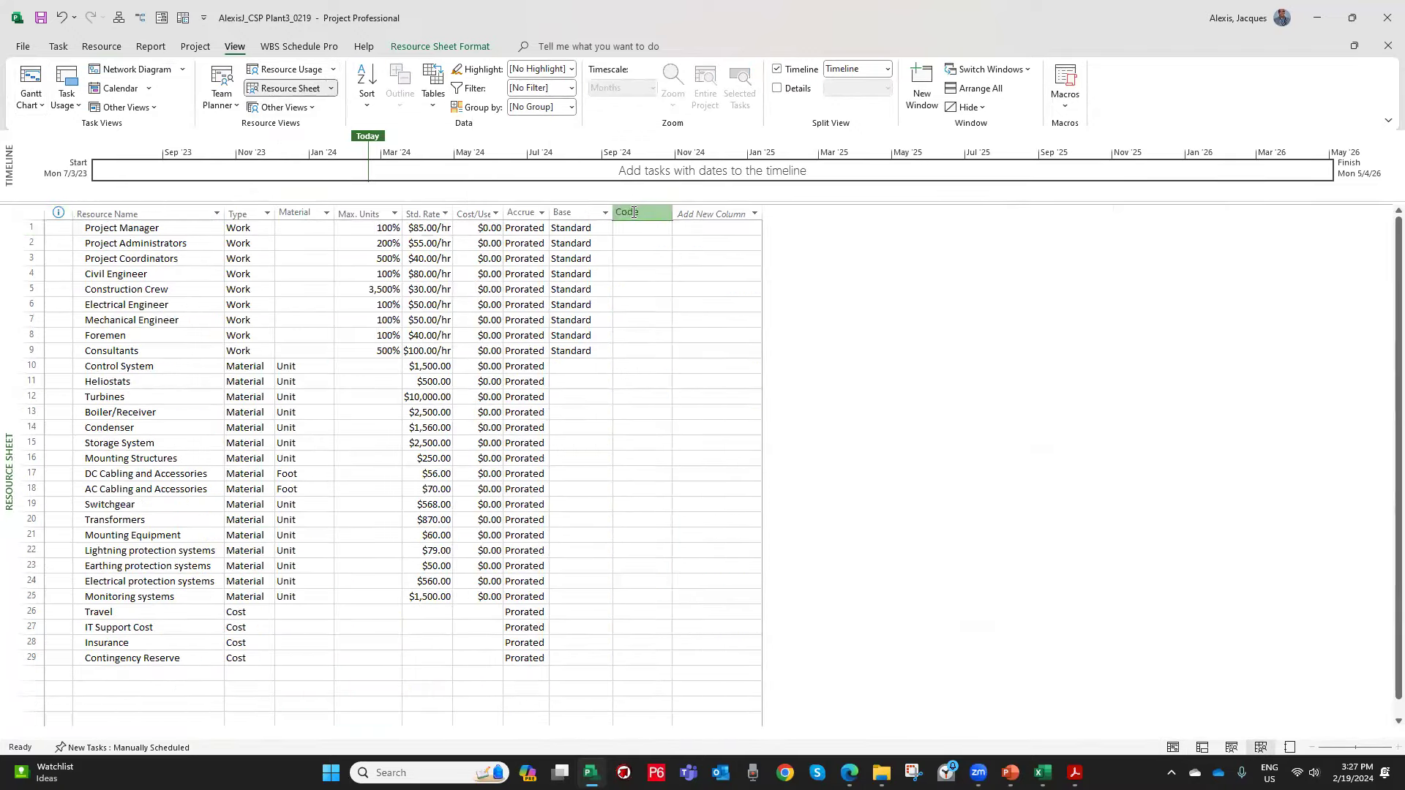
pyautogui.write('Cost')
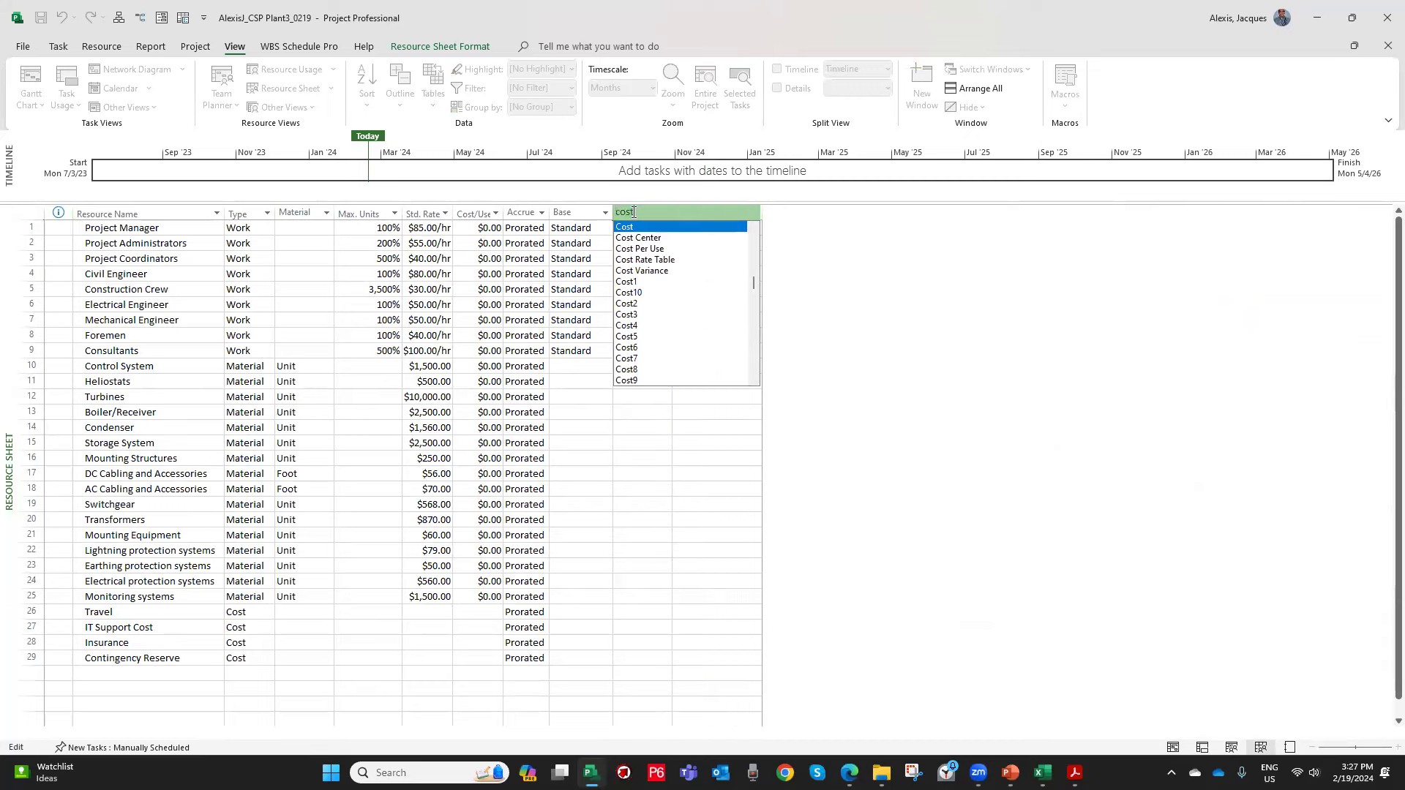
pyautogui.press('Return')
pyautogui.moveTo(116, 661); pyautogui.dragTo(658, 657)
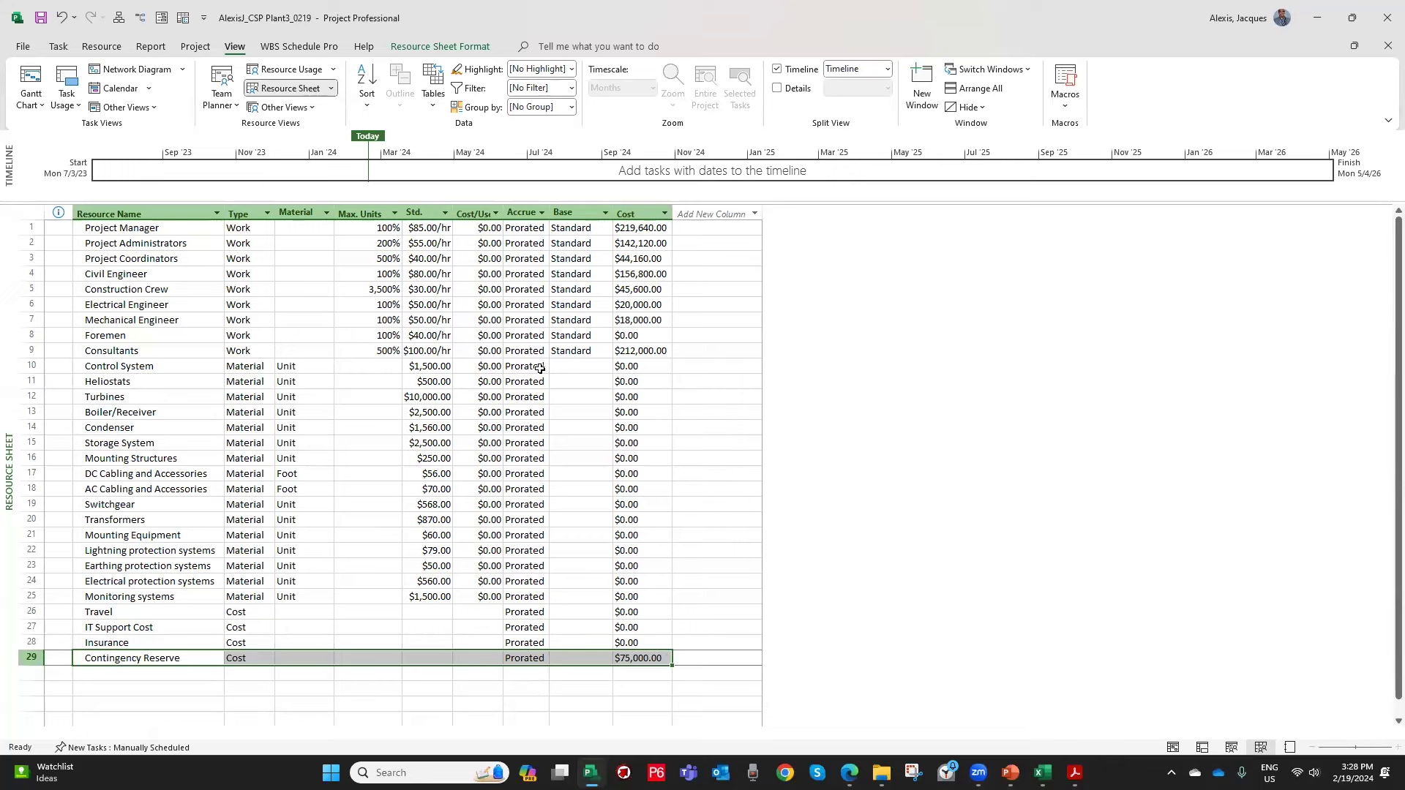
pyautogui.moveTo(637, 335); pyautogui.dragTo(722, 356)
pyautogui.click(587, 398)
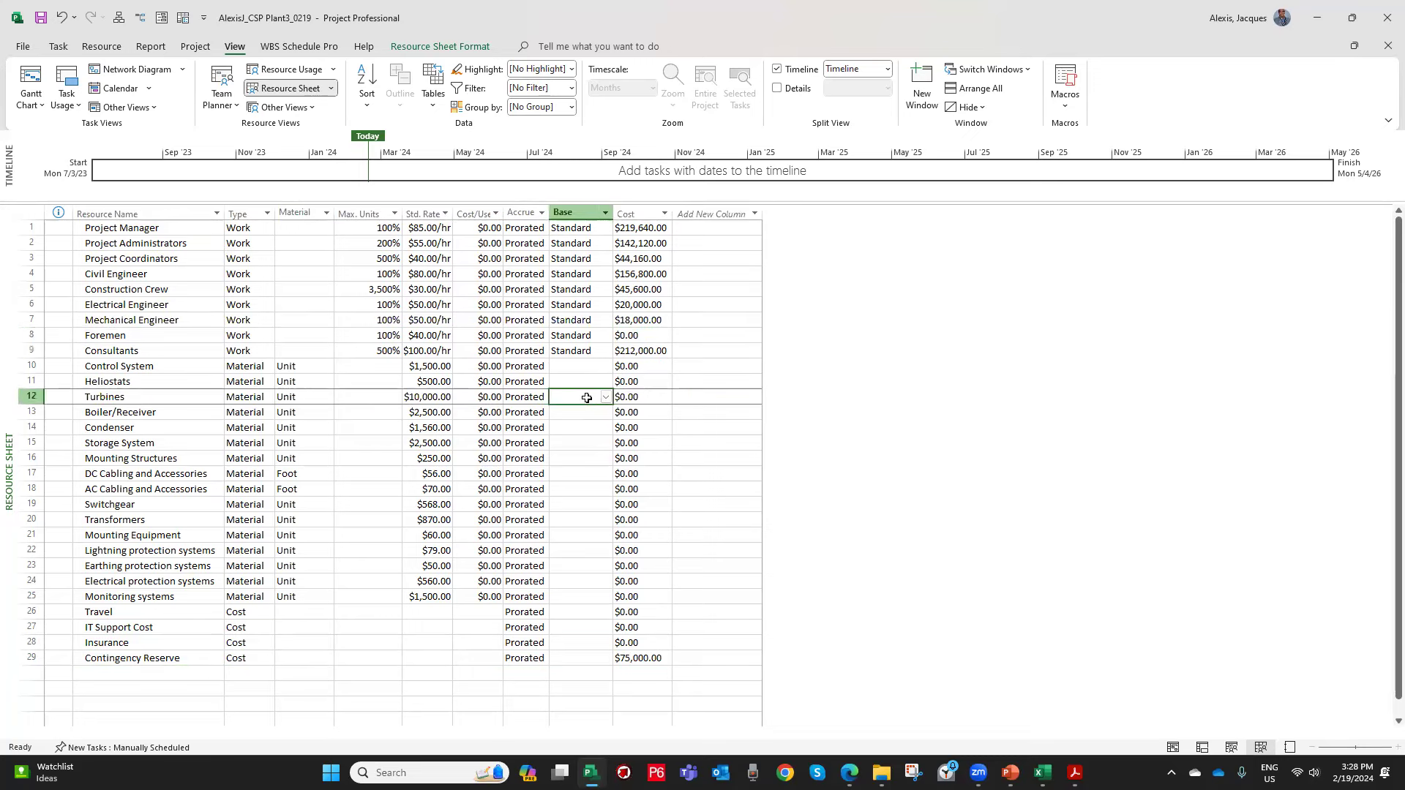
pyautogui.moveTo(156, 370); pyautogui.dragTo(661, 637)
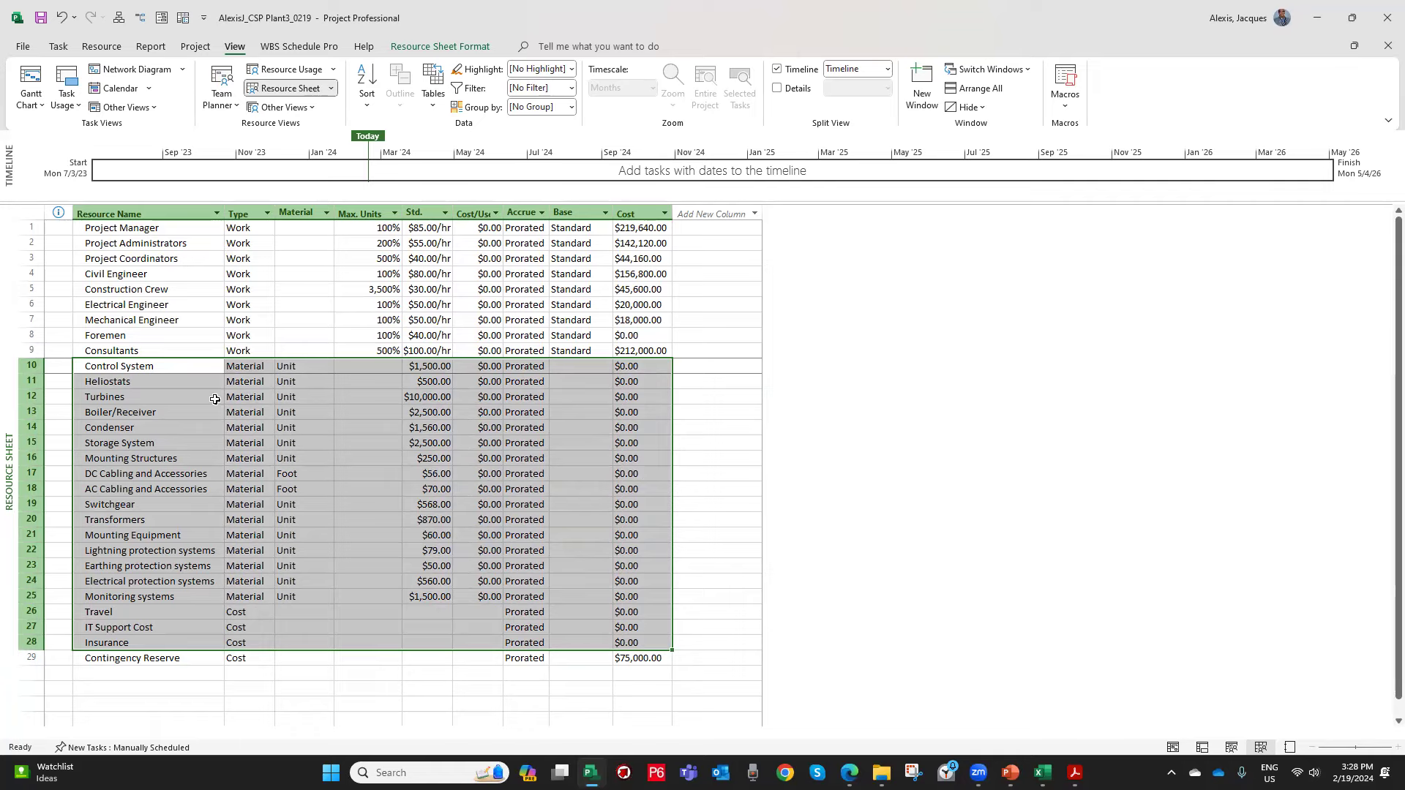
pyautogui.click(173, 367)
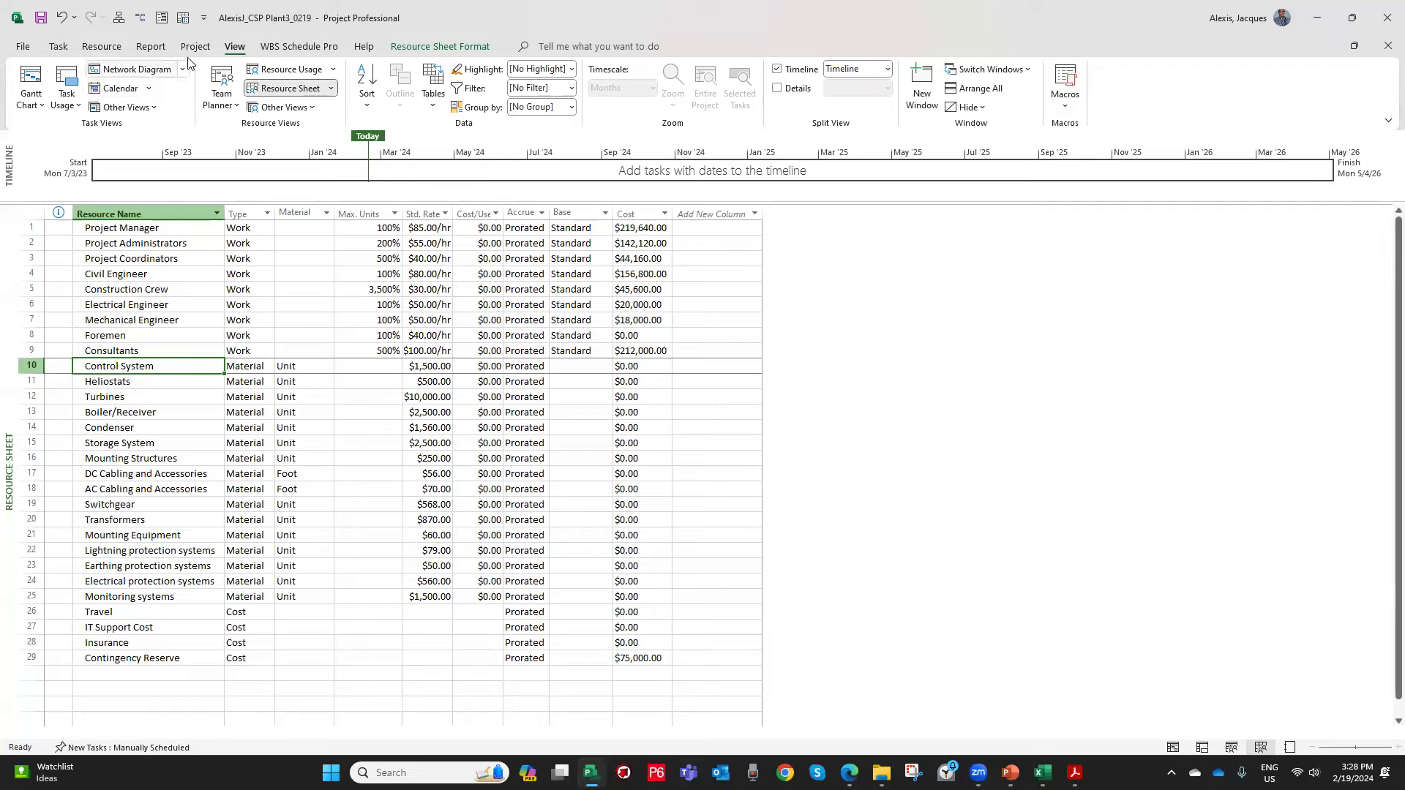
# Return to the Gantt Chart and assign 5 units of Control System to the Equipment Acquisition task under Construction.
pyautogui.click(38, 86)
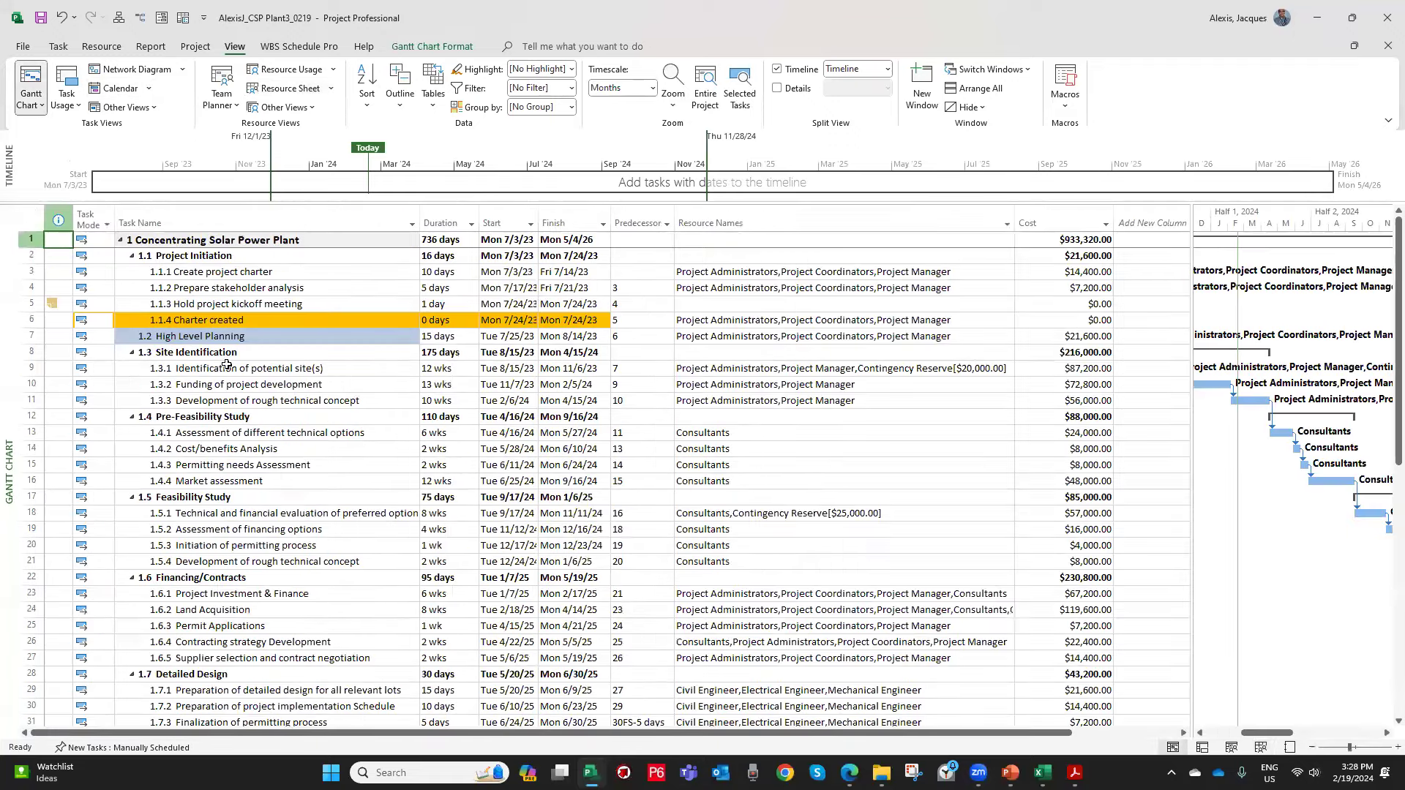
pyautogui.scroll(-4, 330, 483)
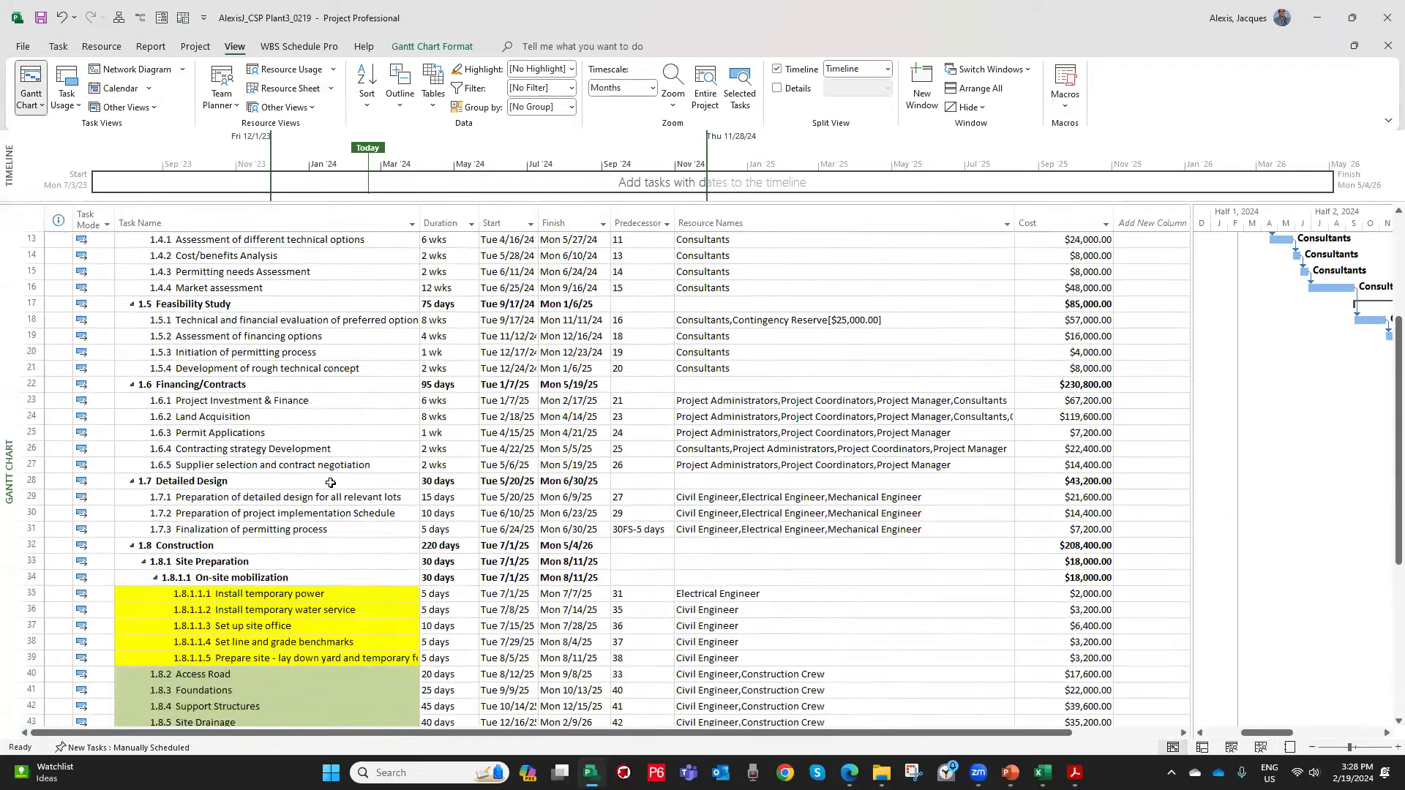
pyautogui.scroll(-3, 331, 482)
pyautogui.scroll(-1, 330, 483)
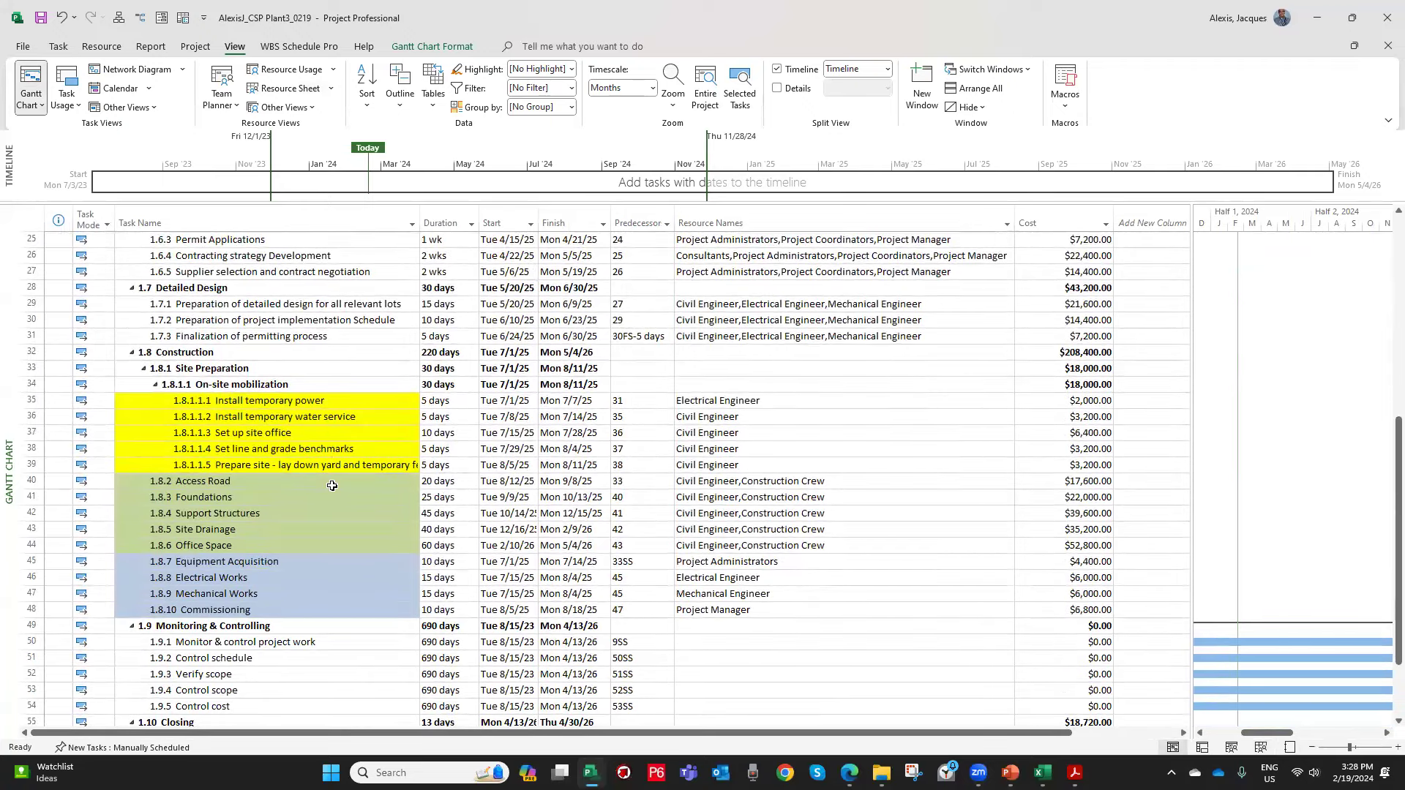
pyautogui.scroll(-2, 332, 486)
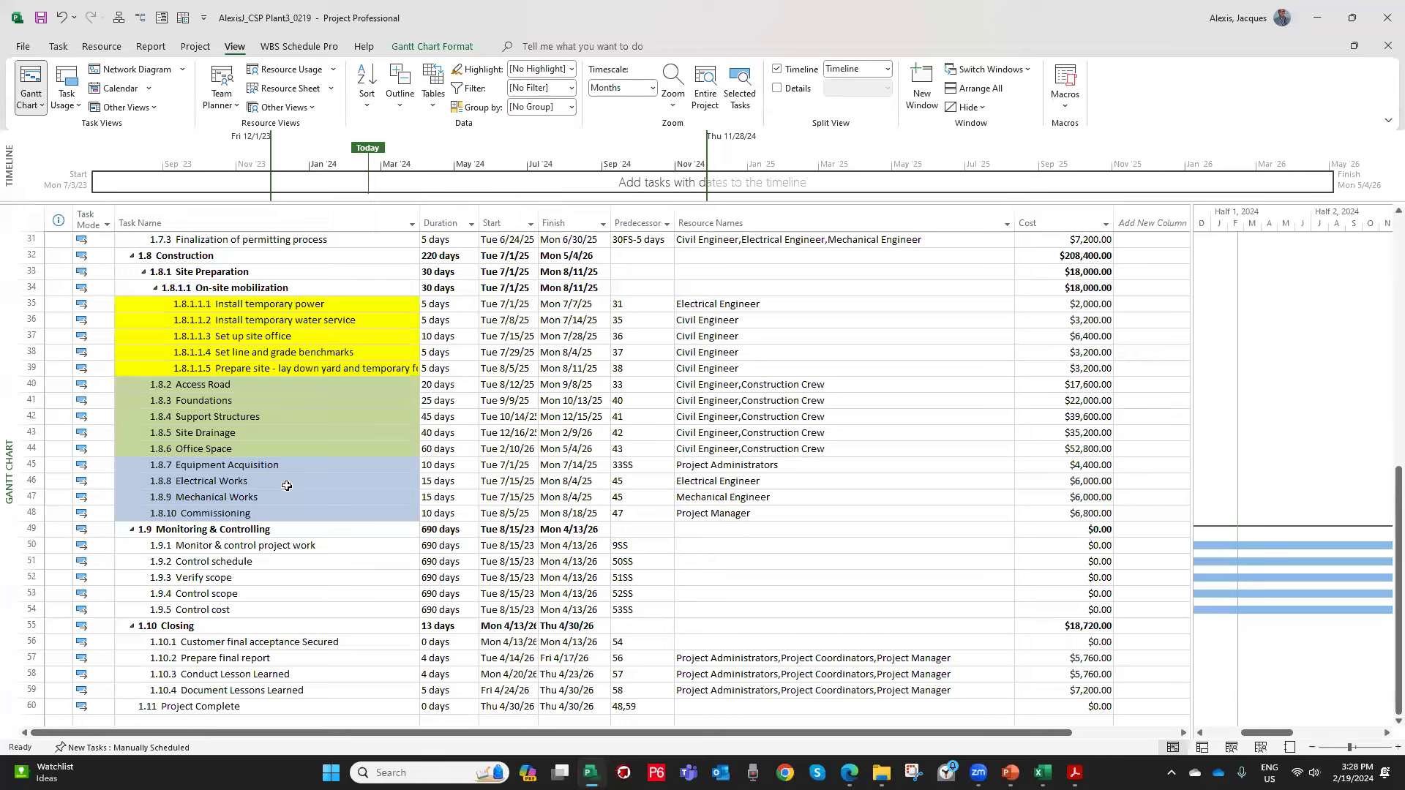
pyautogui.click(241, 467)
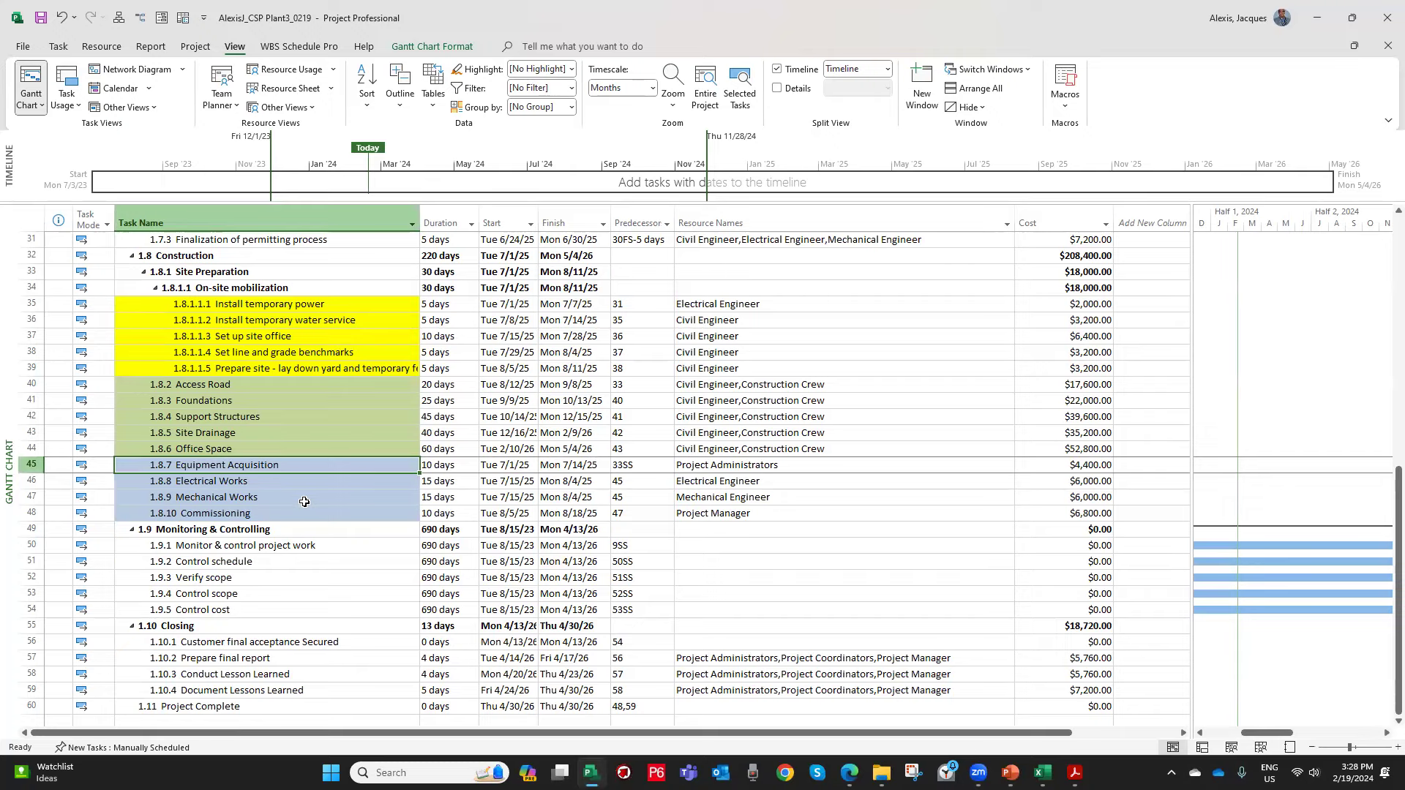
pyautogui.scroll(-1, 293, 497)
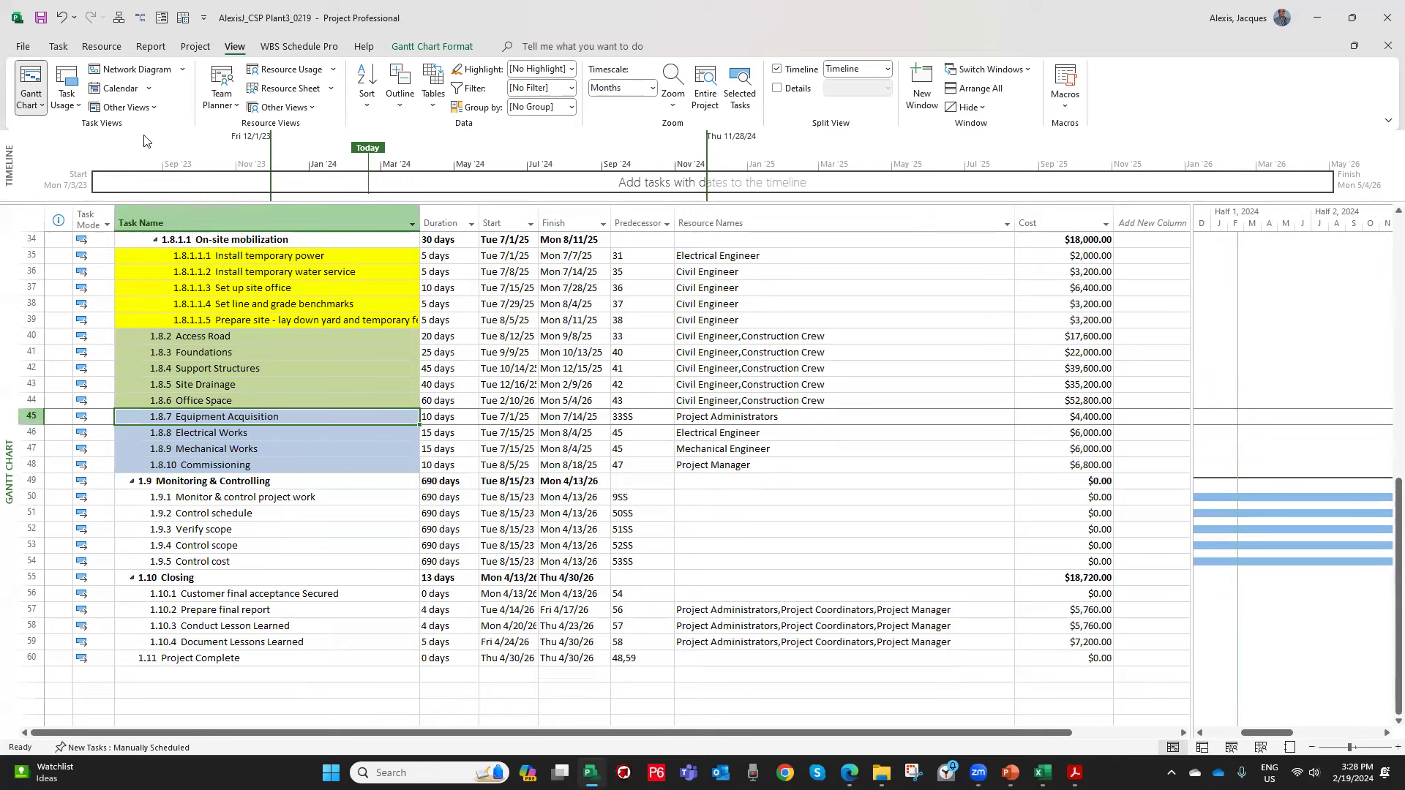
pyautogui.click(102, 46)
pyautogui.click(86, 85)
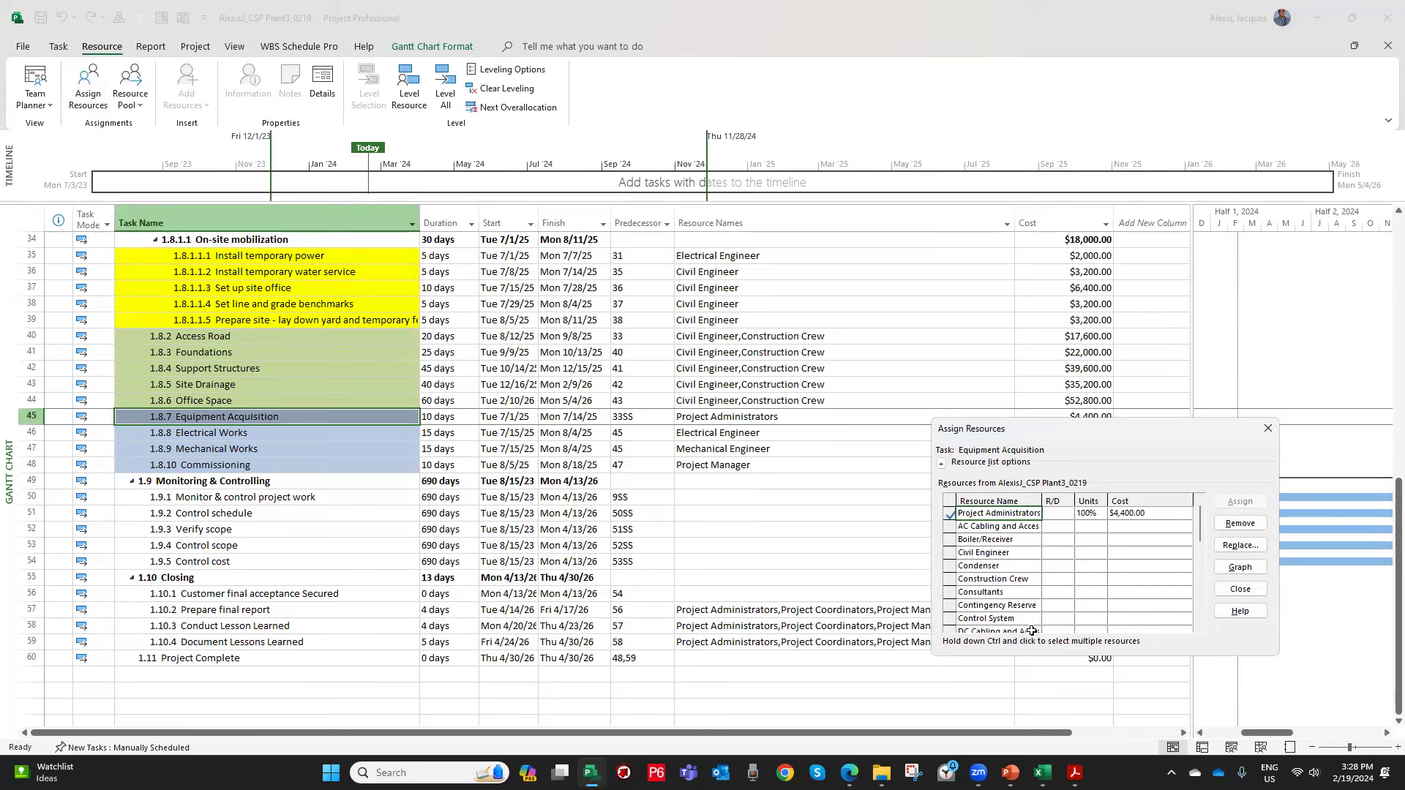
pyautogui.click(1092, 619)
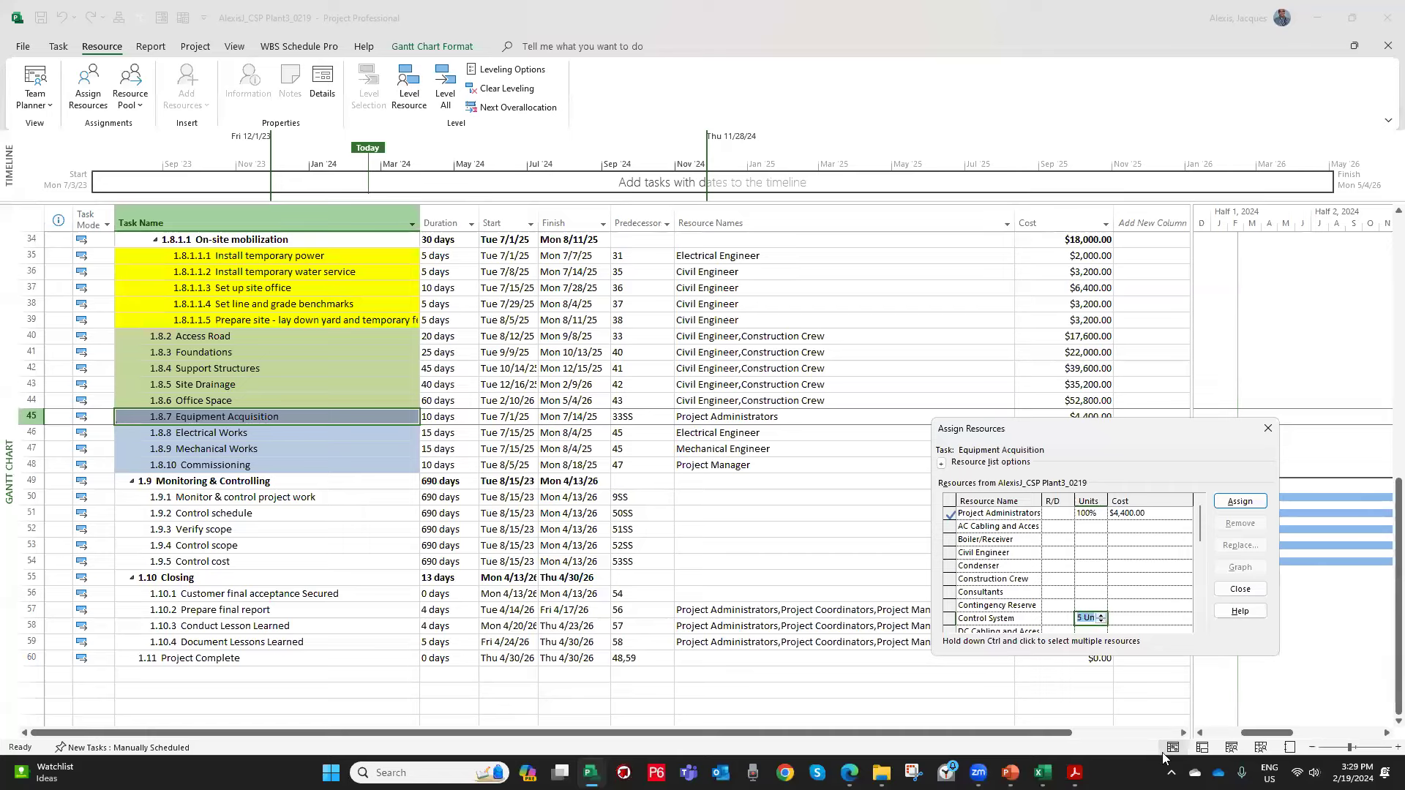
pyautogui.press('Return')
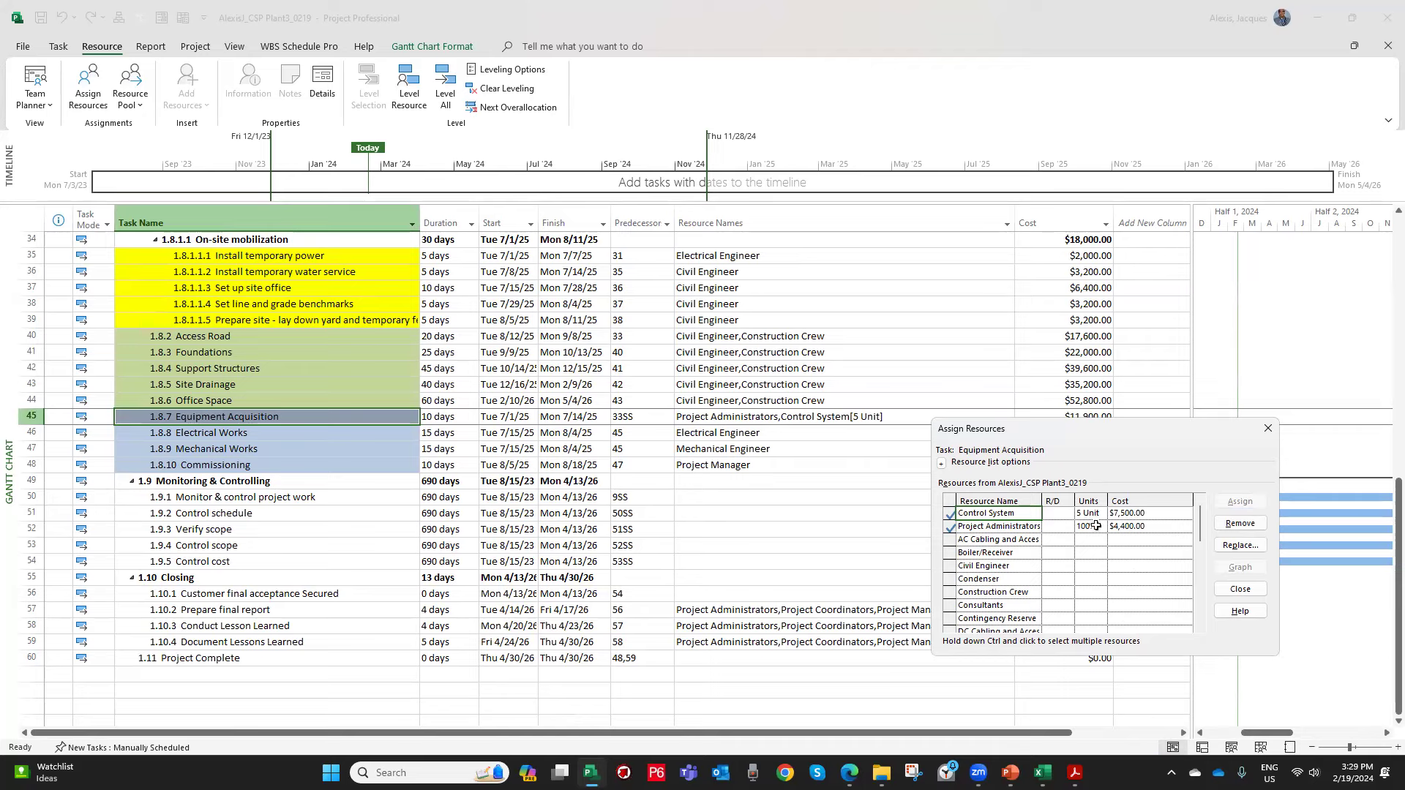
pyautogui.click(1267, 429)
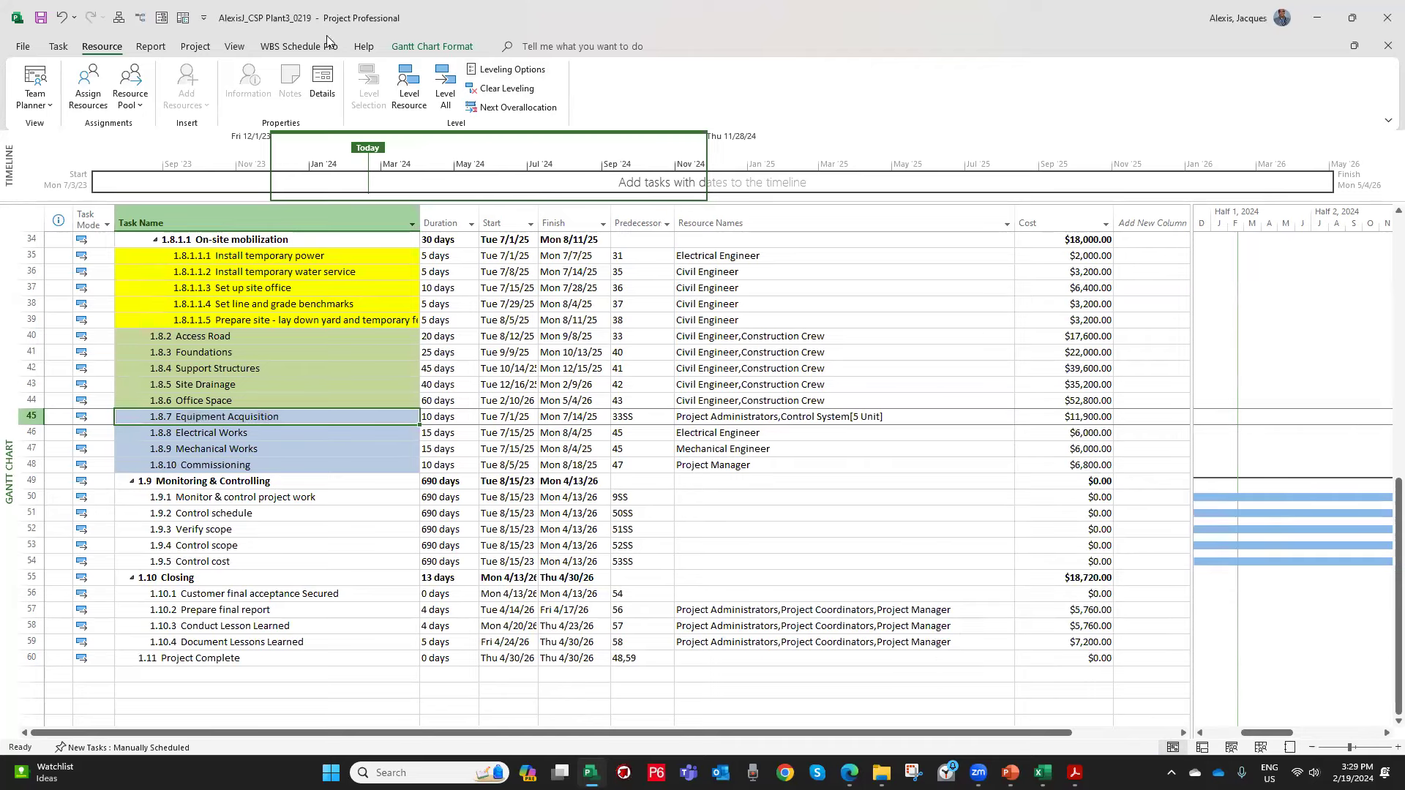
# Show the Resource Sheet and check the standard rate and cost of the Control System resource.
pyautogui.click(234, 47)
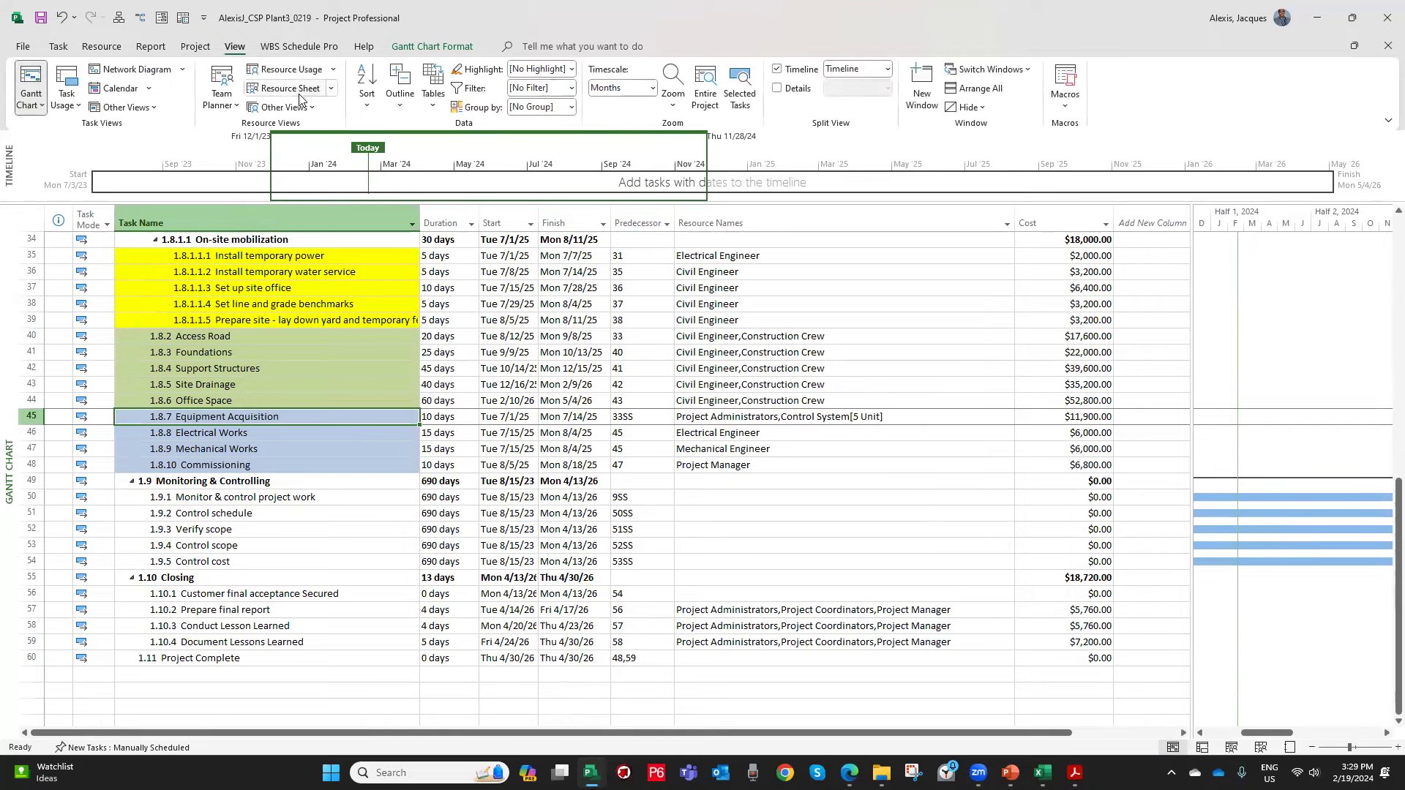
pyautogui.click(288, 92)
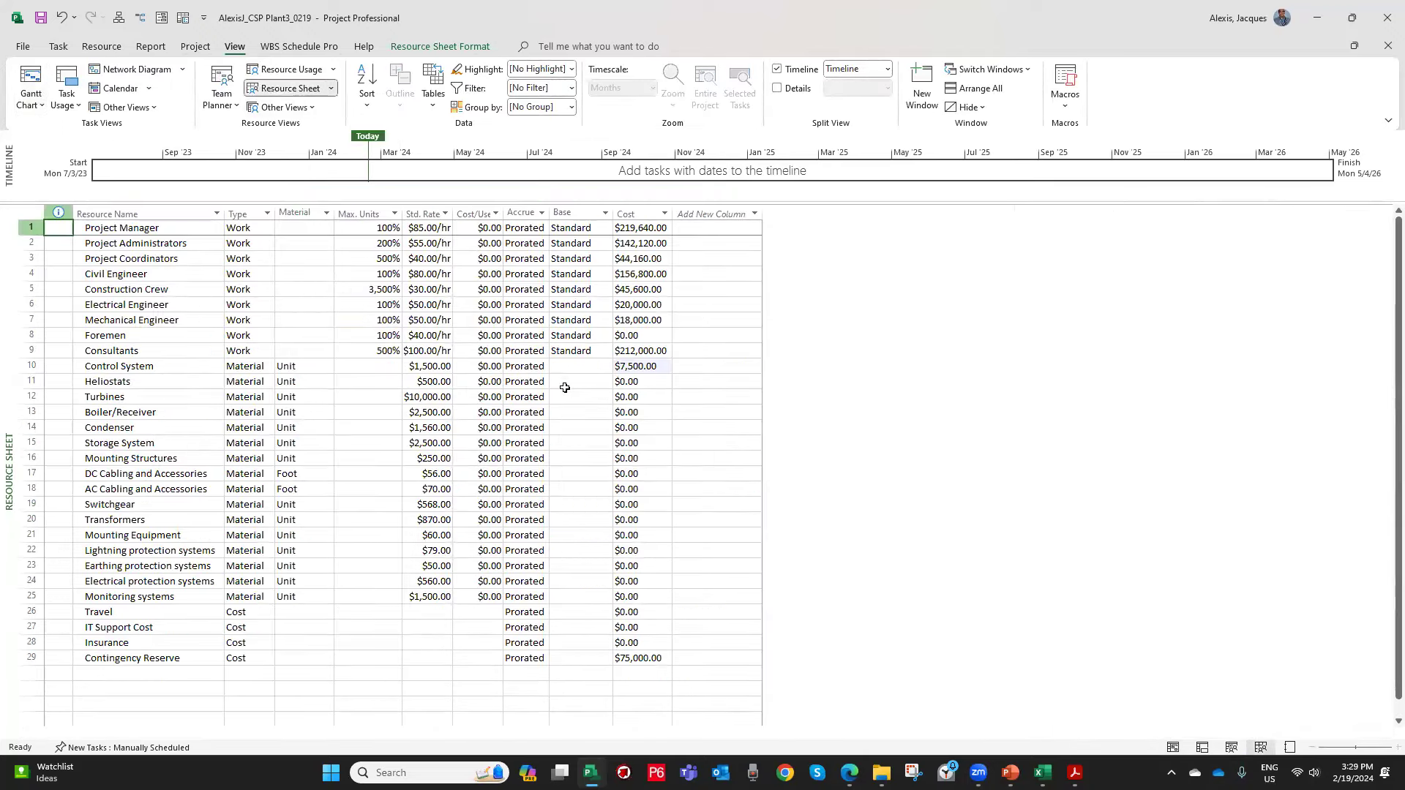
pyautogui.click(430, 367)
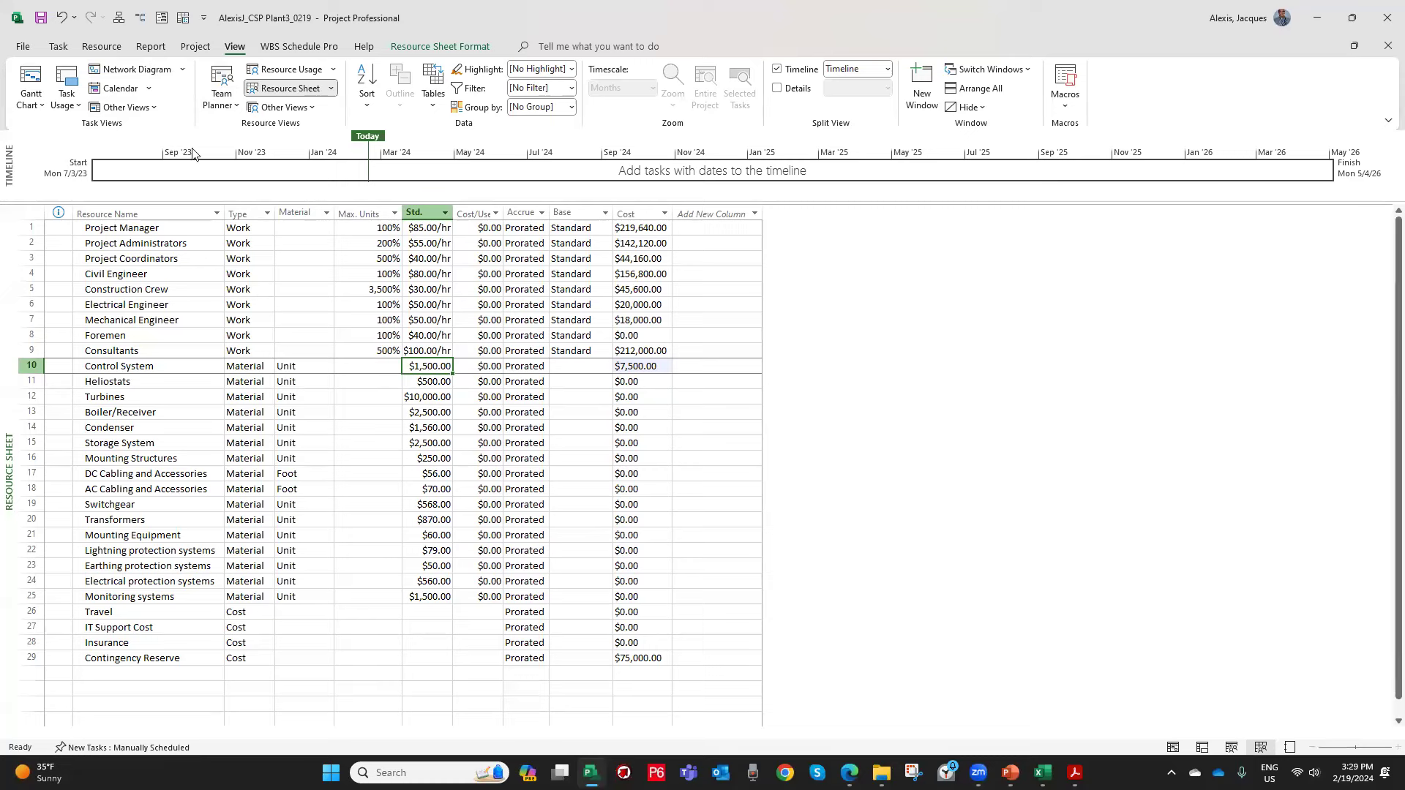
# Set the project baseline for the entire project.
pyautogui.click(195, 47)
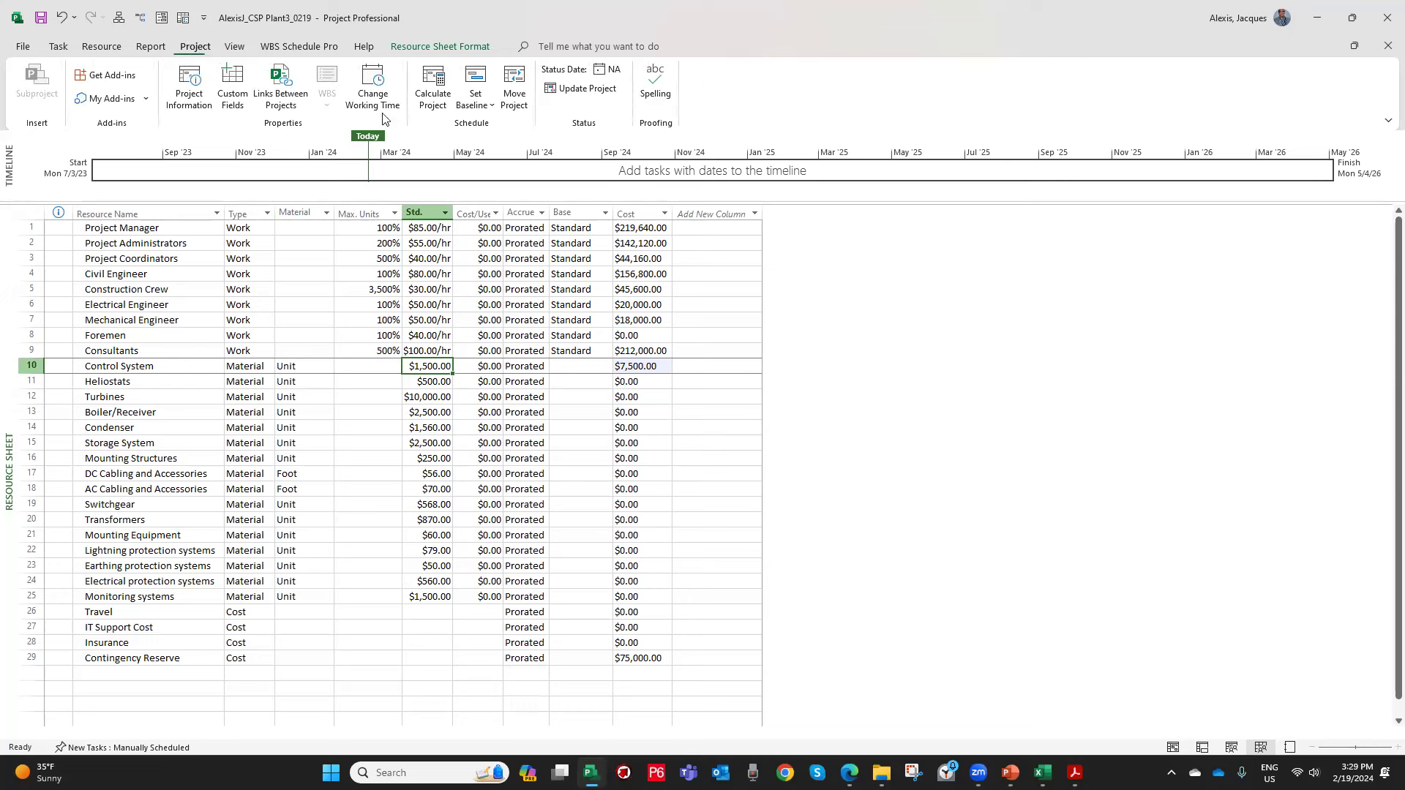
pyautogui.click(493, 109)
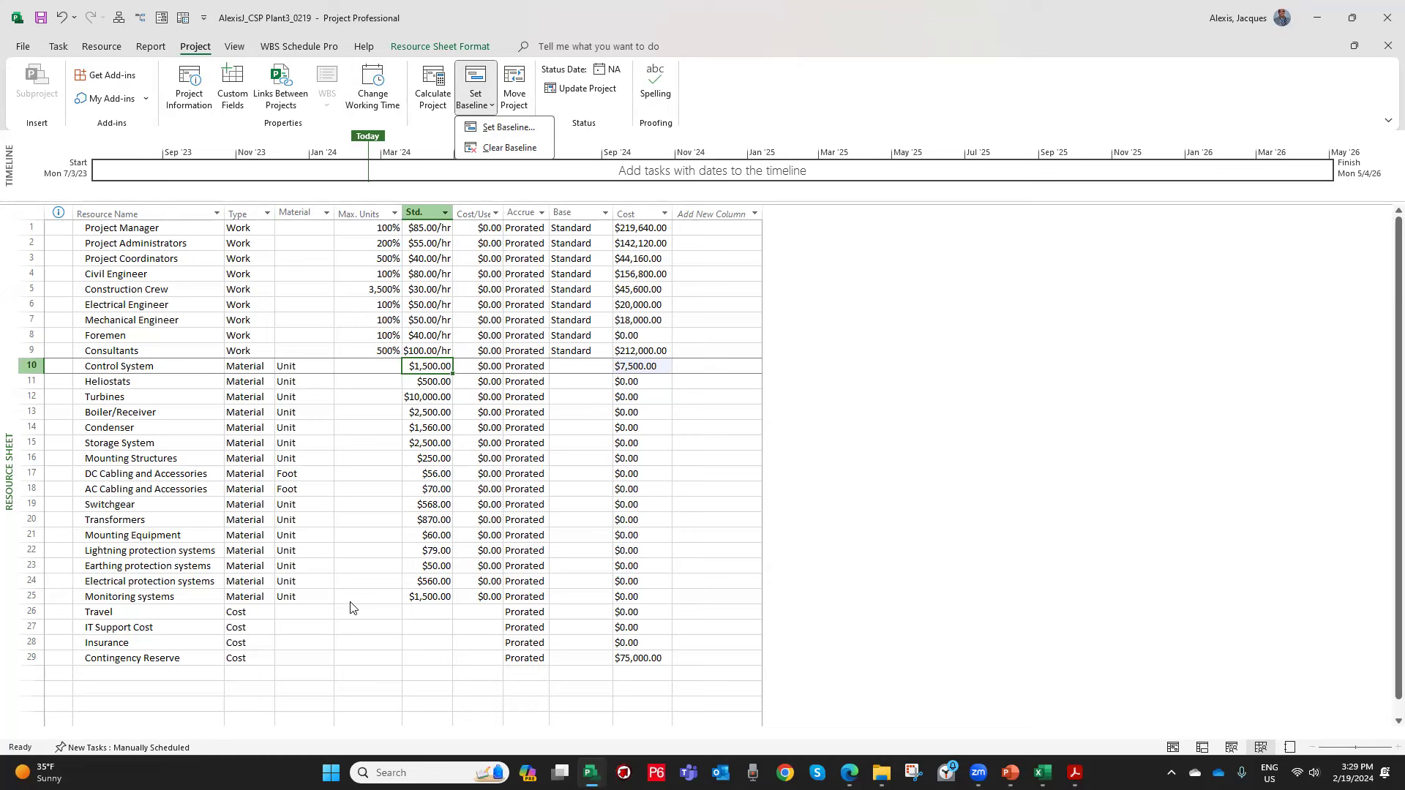
pyautogui.click(512, 129)
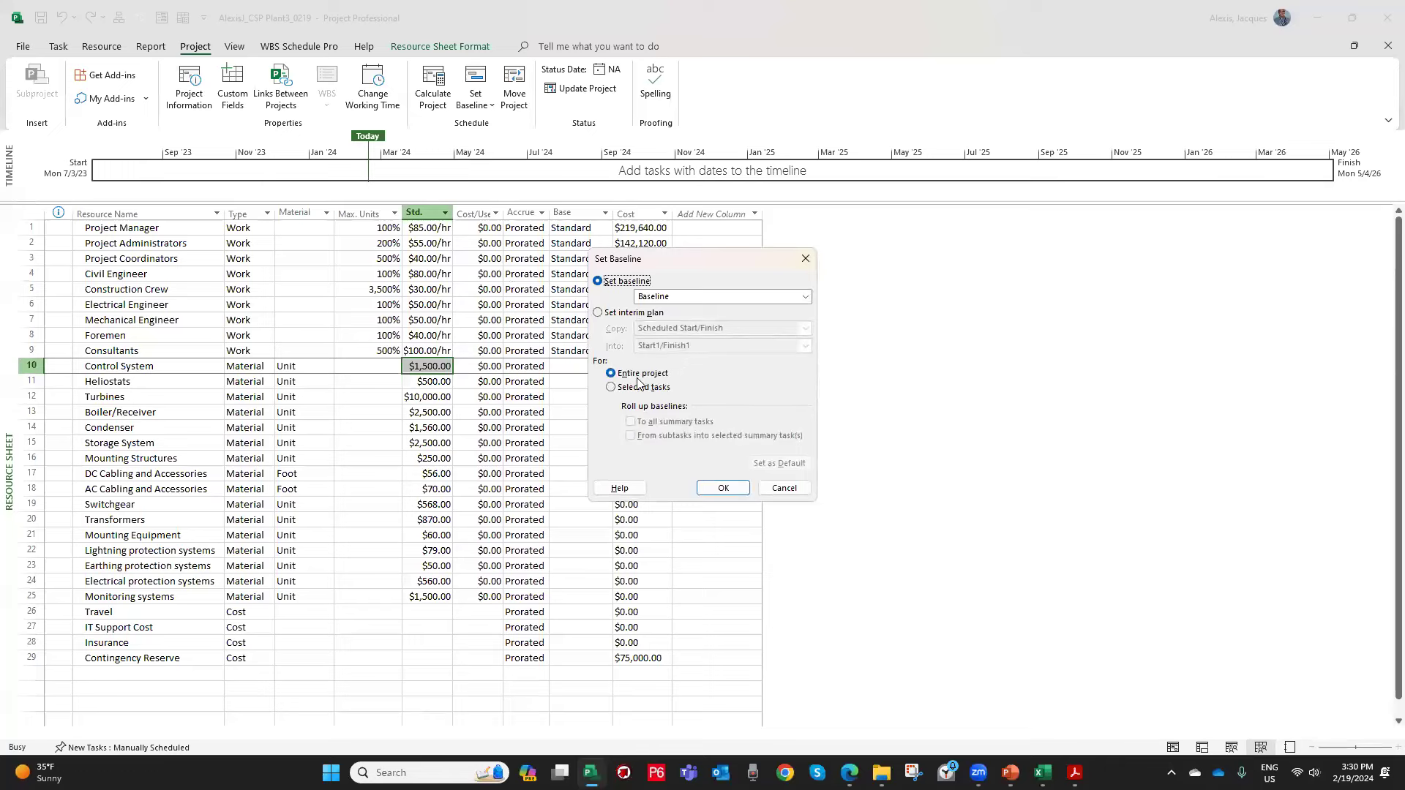
pyautogui.click(723, 488)
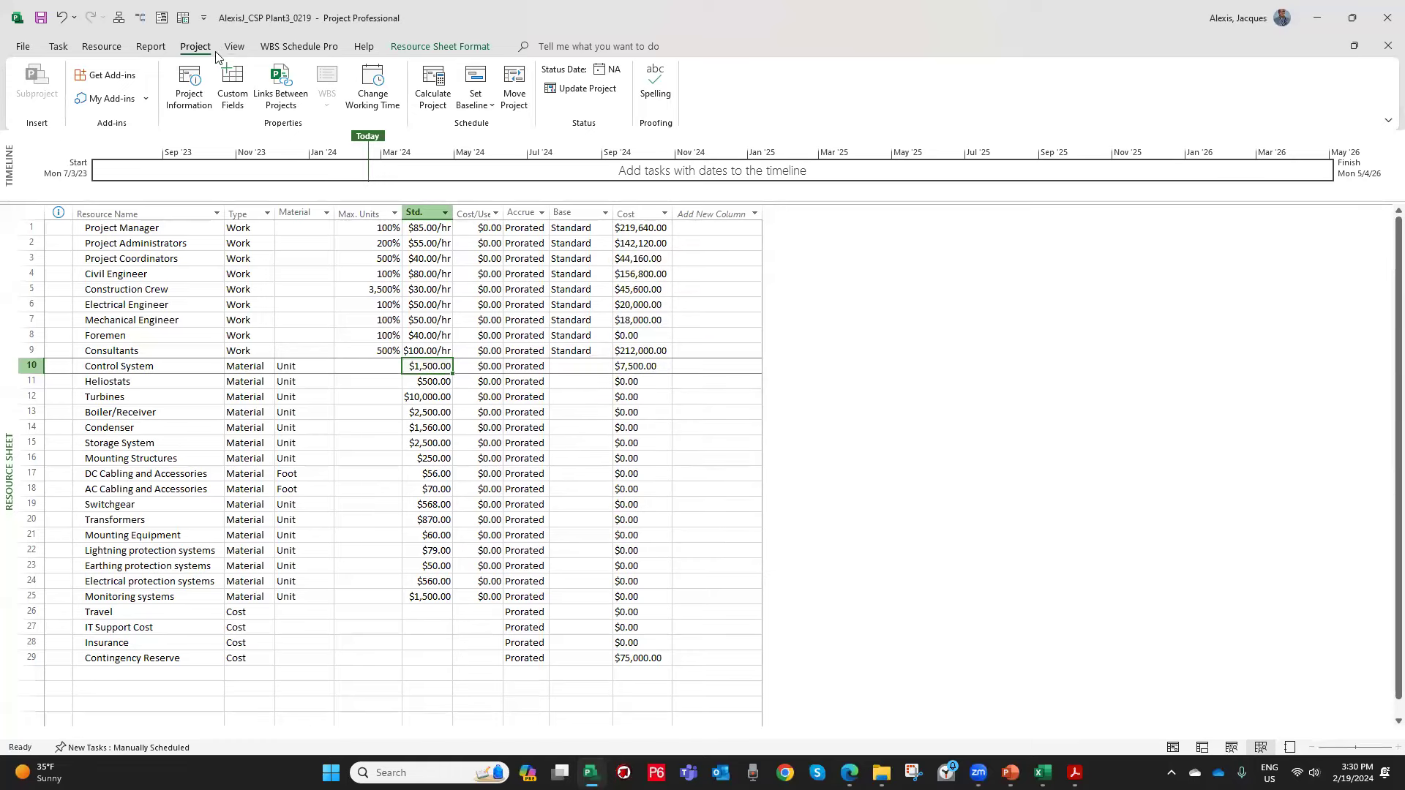
# View the project statistics to compare the current and baseline dates, work and cost, and close them.
pyautogui.click(188, 86)
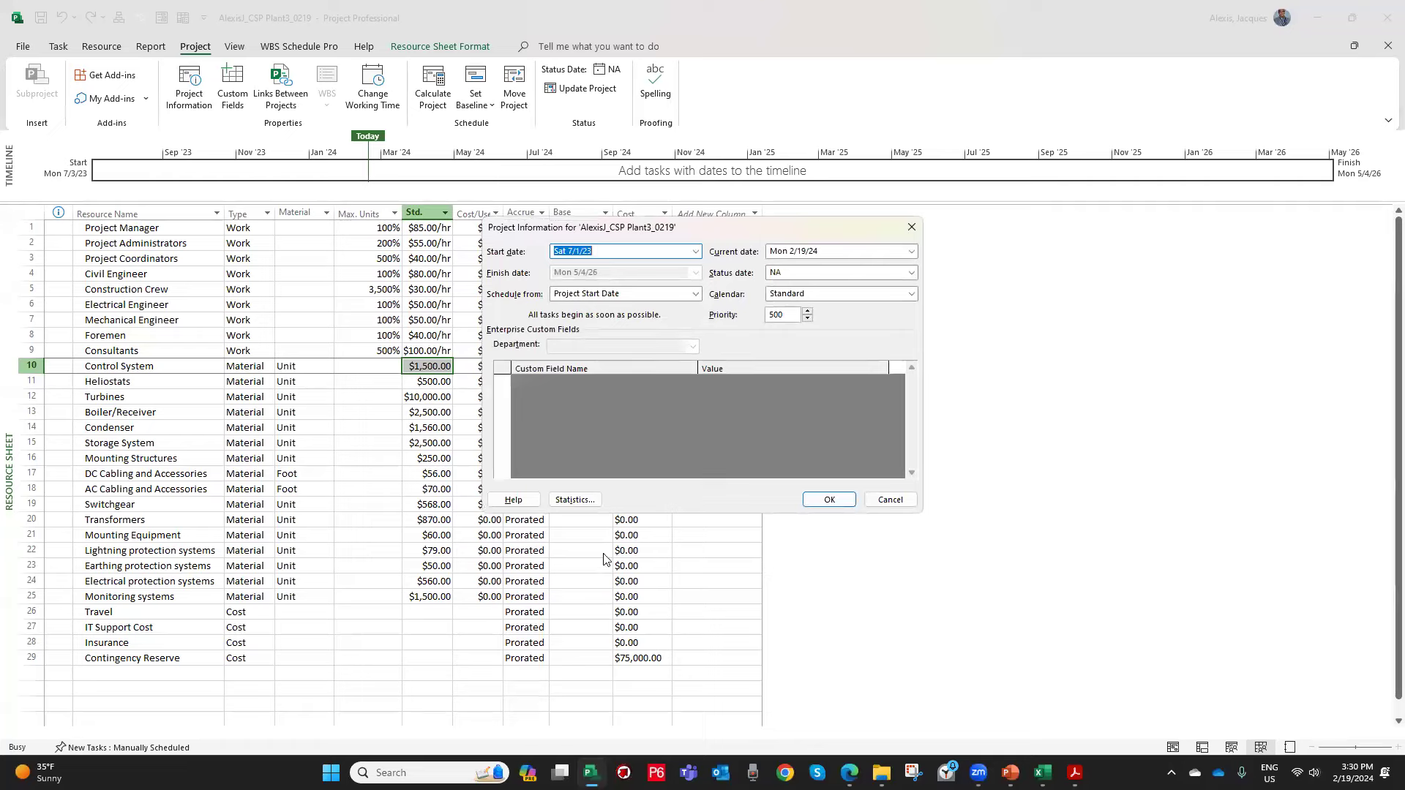
pyautogui.click(574, 499)
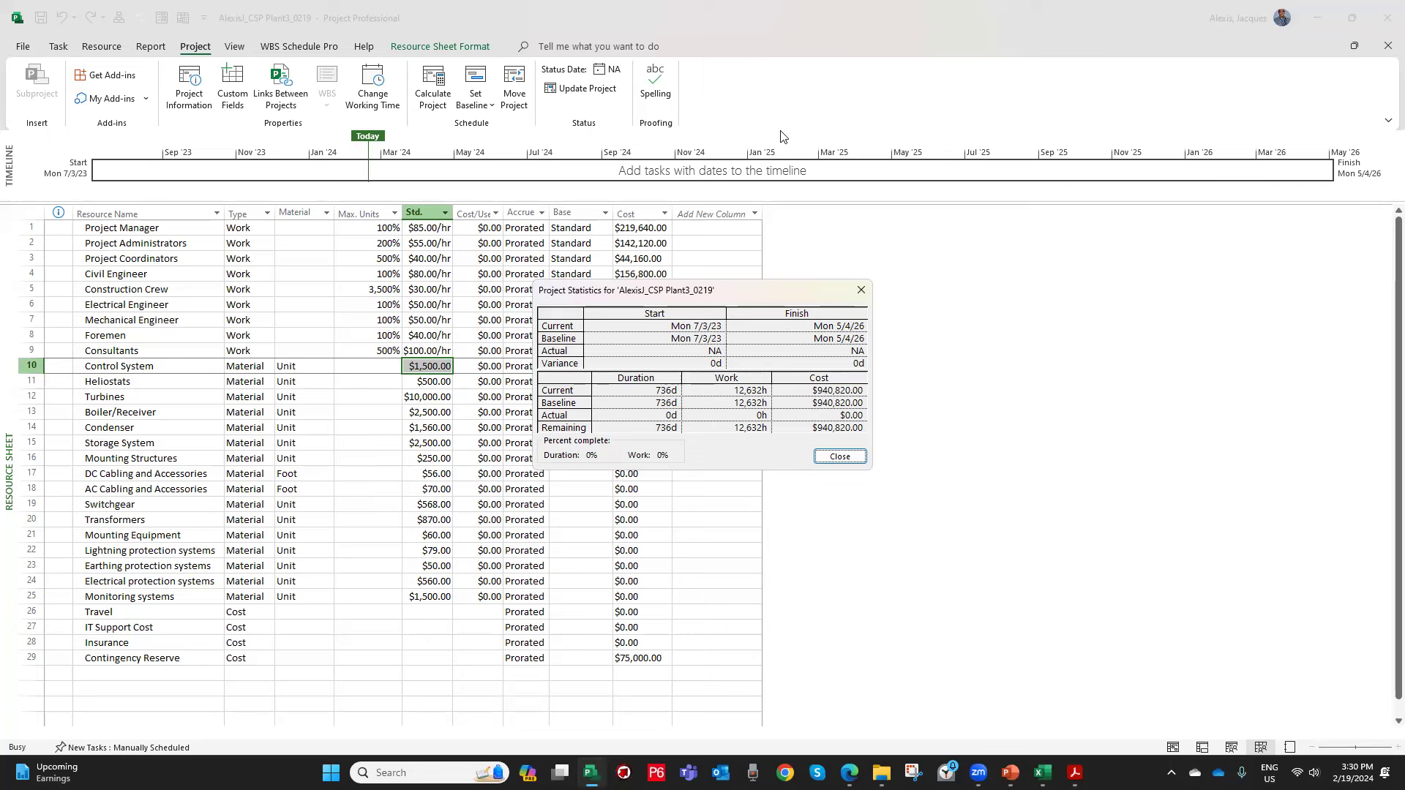
pyautogui.click(861, 290)
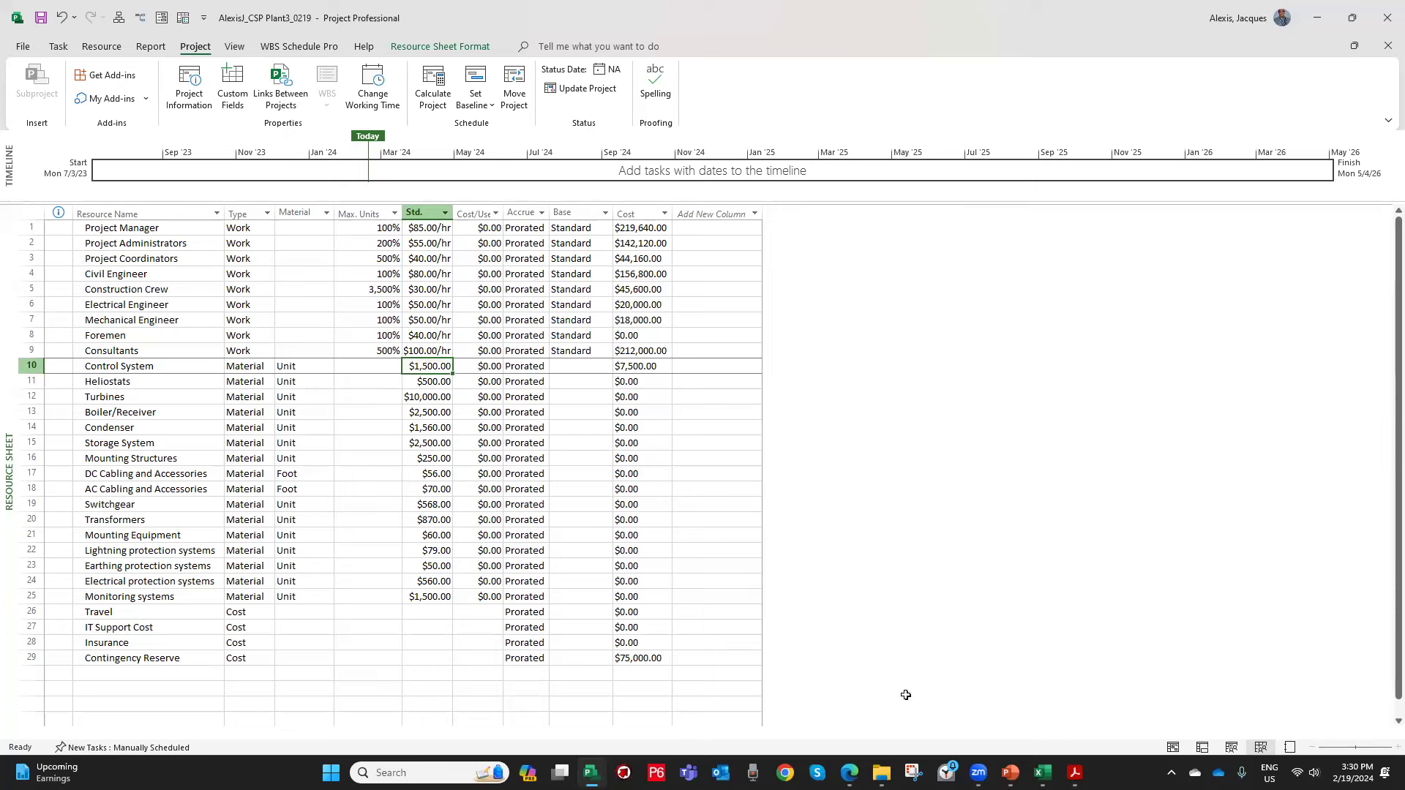
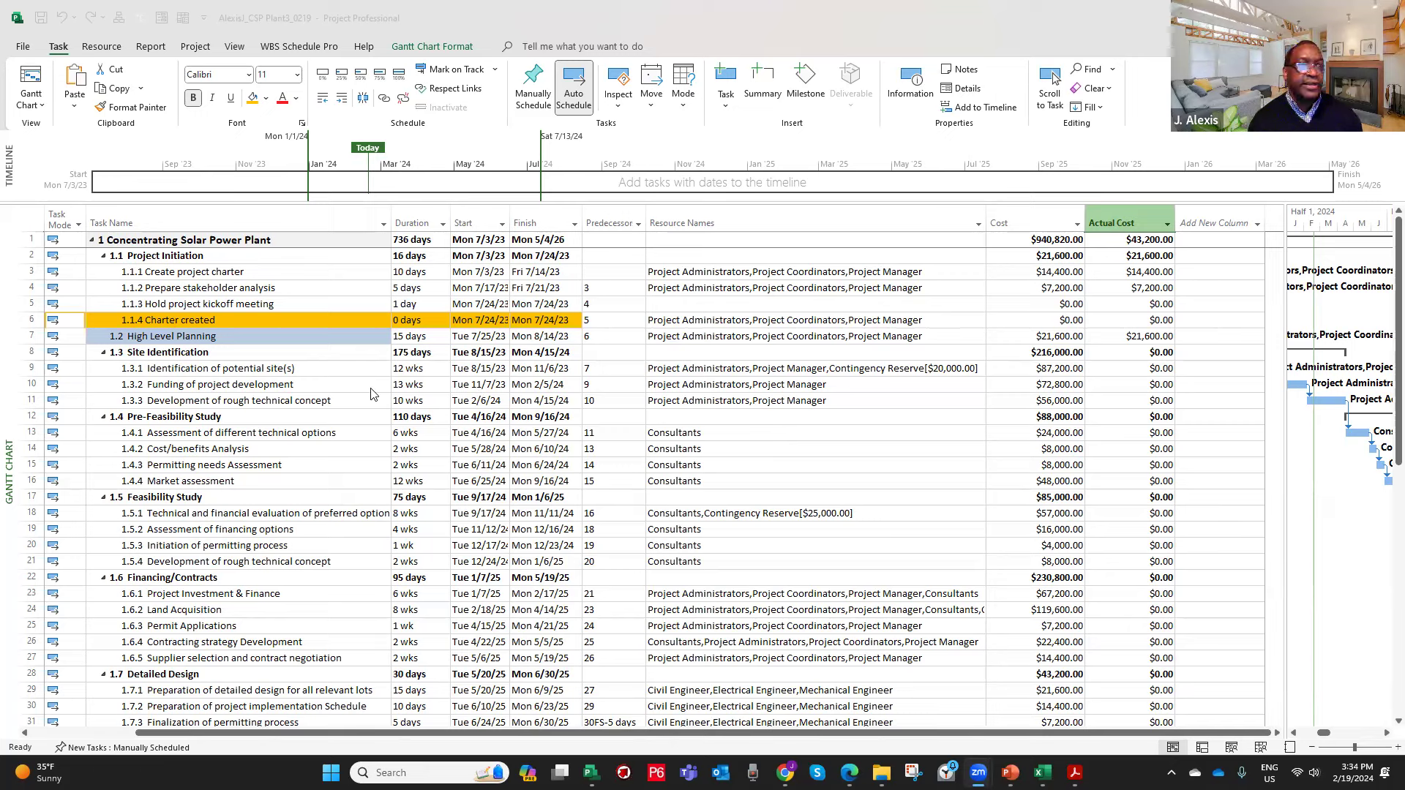
# Undo the completion marking of the tasks from Create project charter through High Level Planning.
pyautogui.click(245, 289)
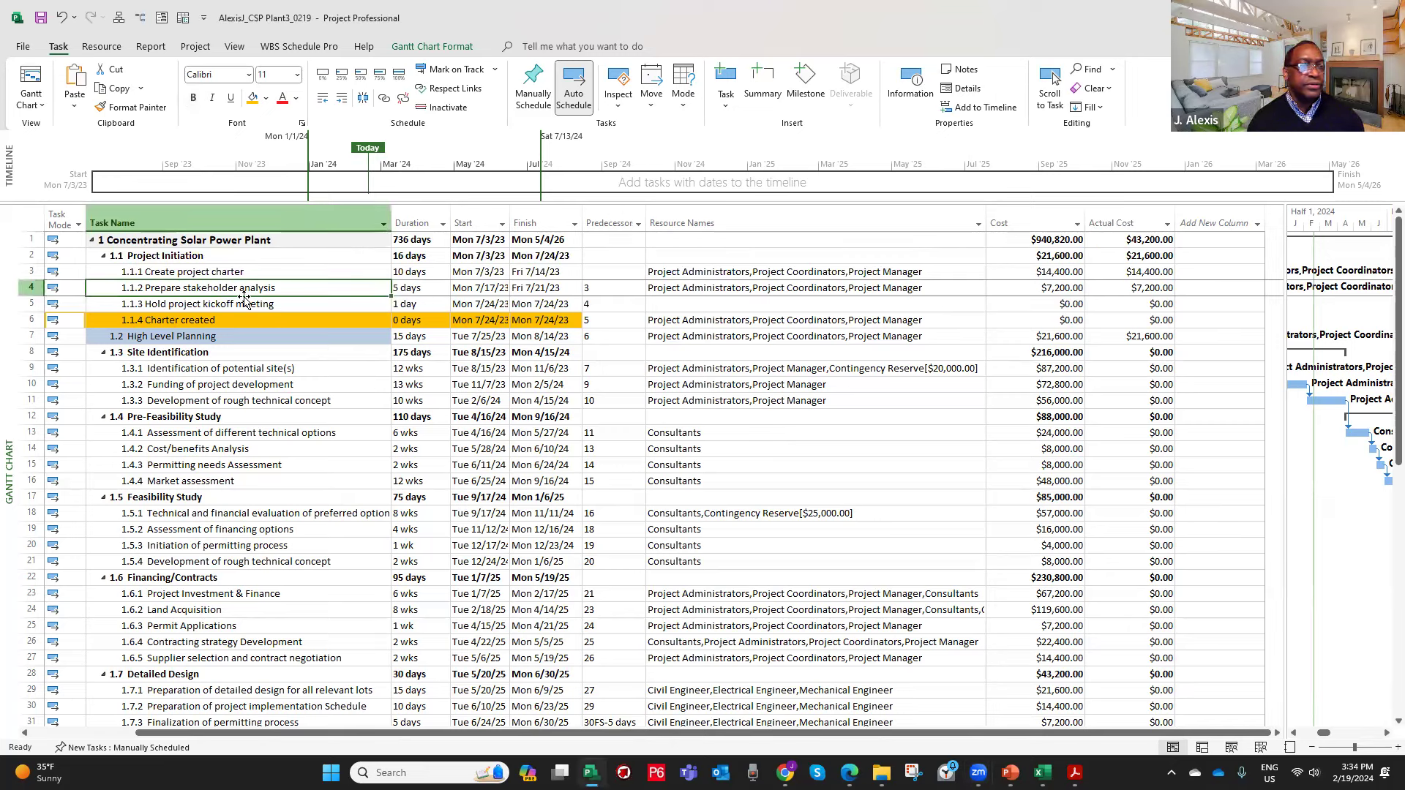
pyautogui.click(63, 19)
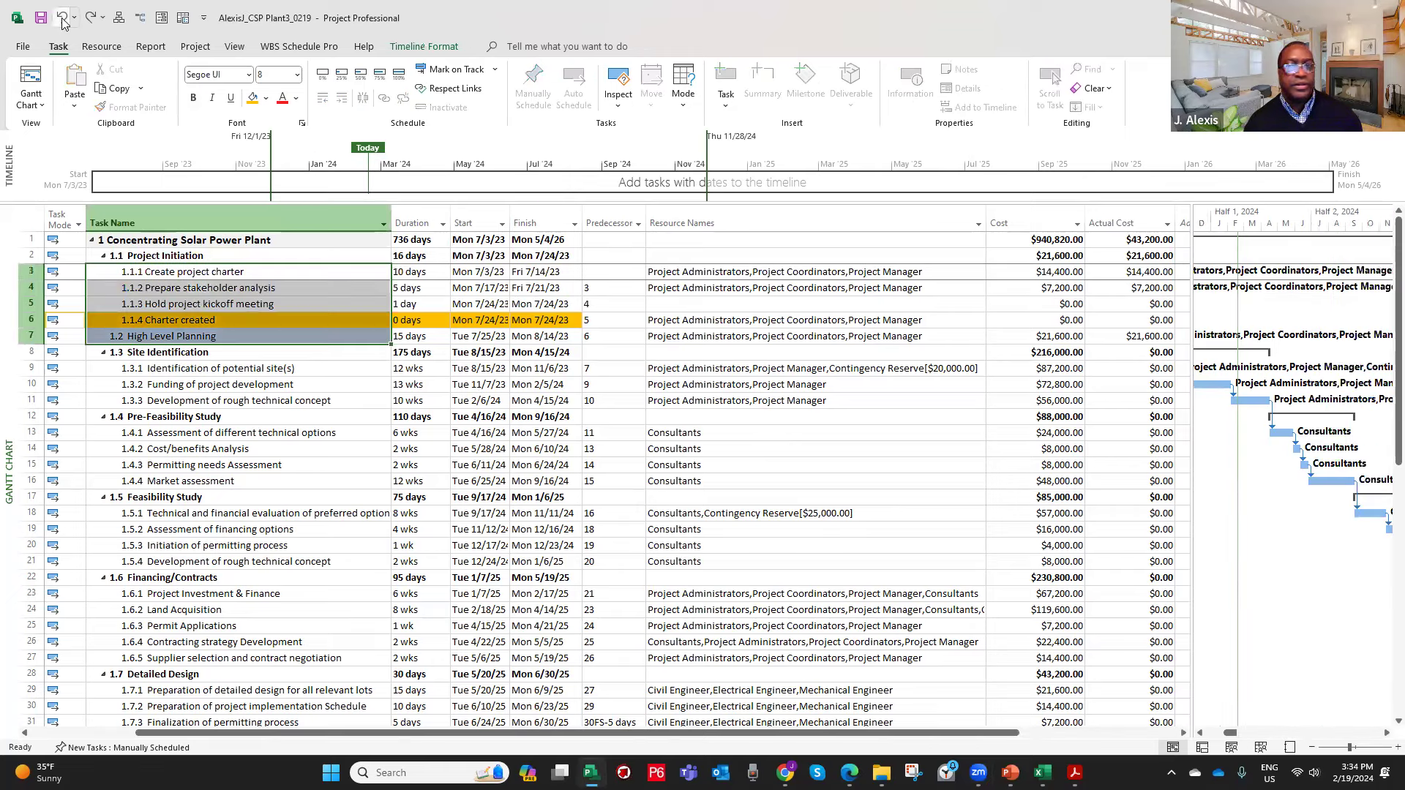
pyautogui.click(63, 20)
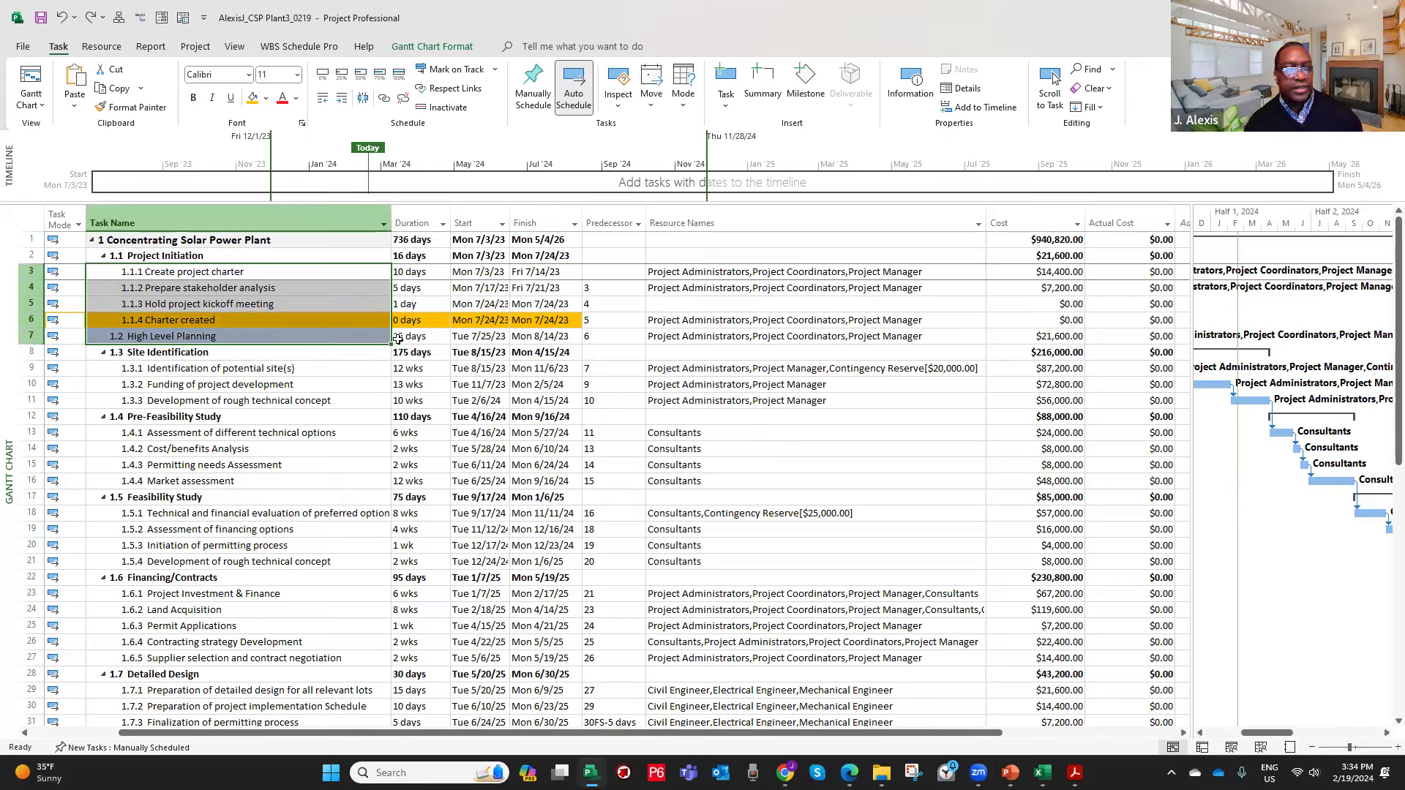
# Mark the tasks from Create project charter through High Level Planning as 100% complete.
pyautogui.click(191, 274)
pyautogui.click(195, 268)
pyautogui.click(207, 289)
pyautogui.moveTo(209, 273); pyautogui.dragTo(216, 338)
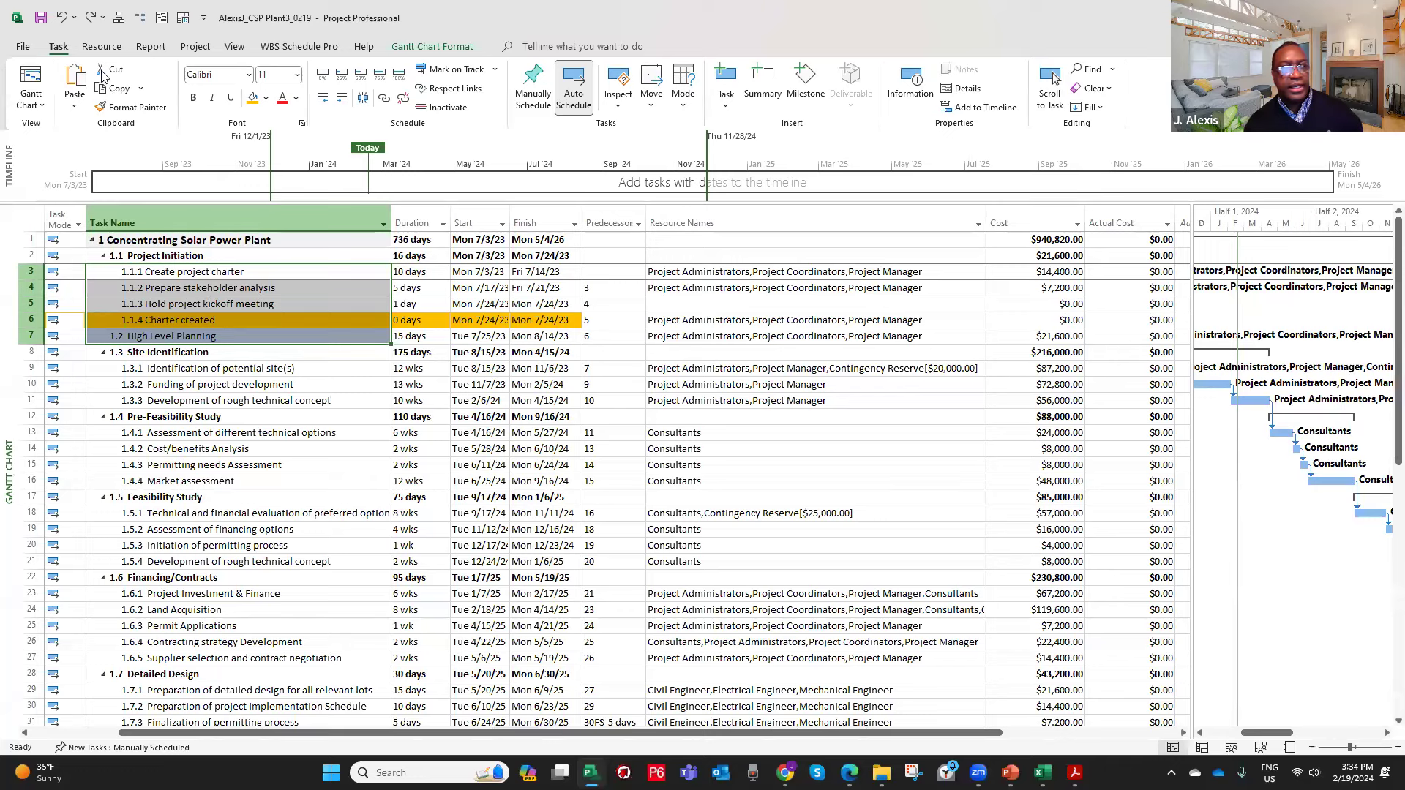
pyautogui.click(398, 76)
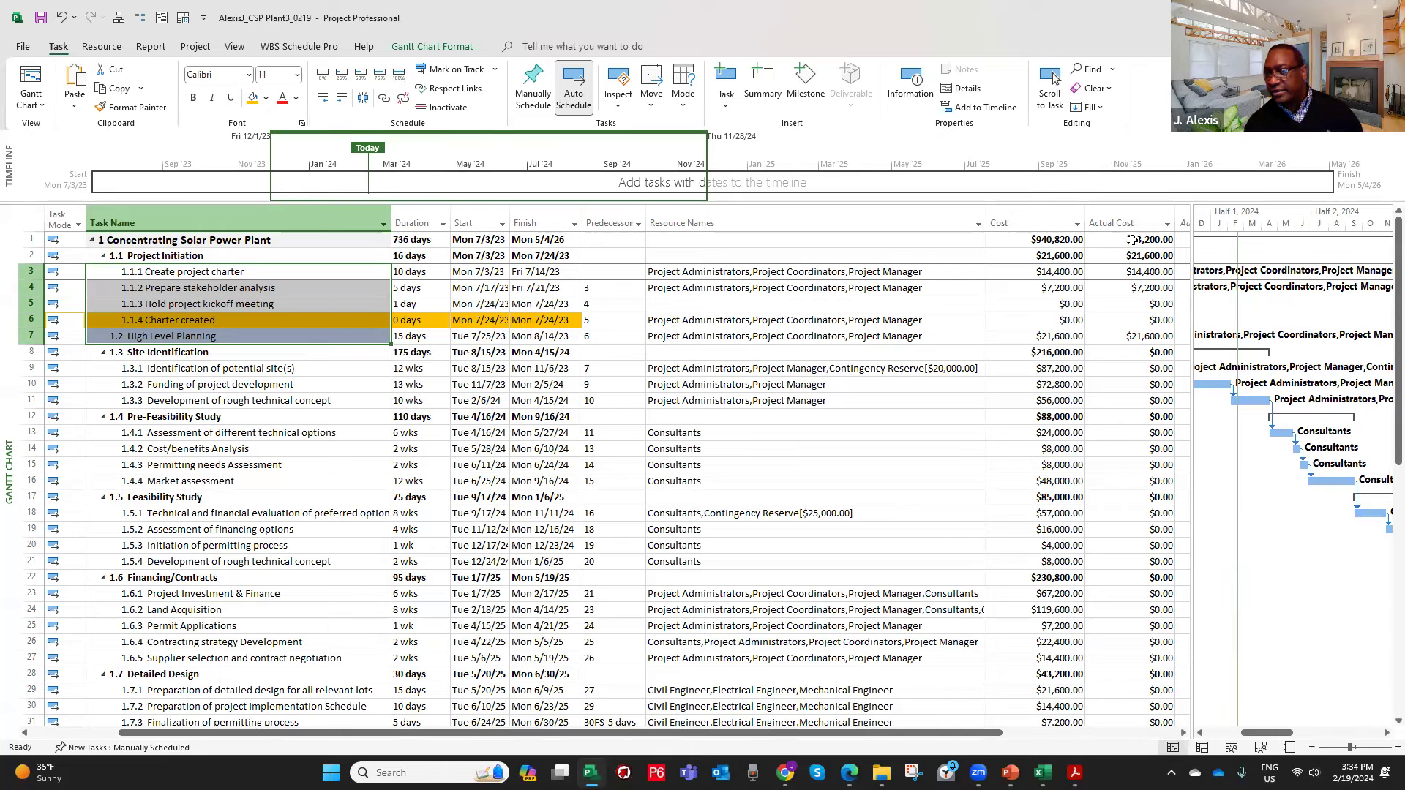
# Set the actual cost of the Create project charter task to $7,500.
pyautogui.click(1135, 317)
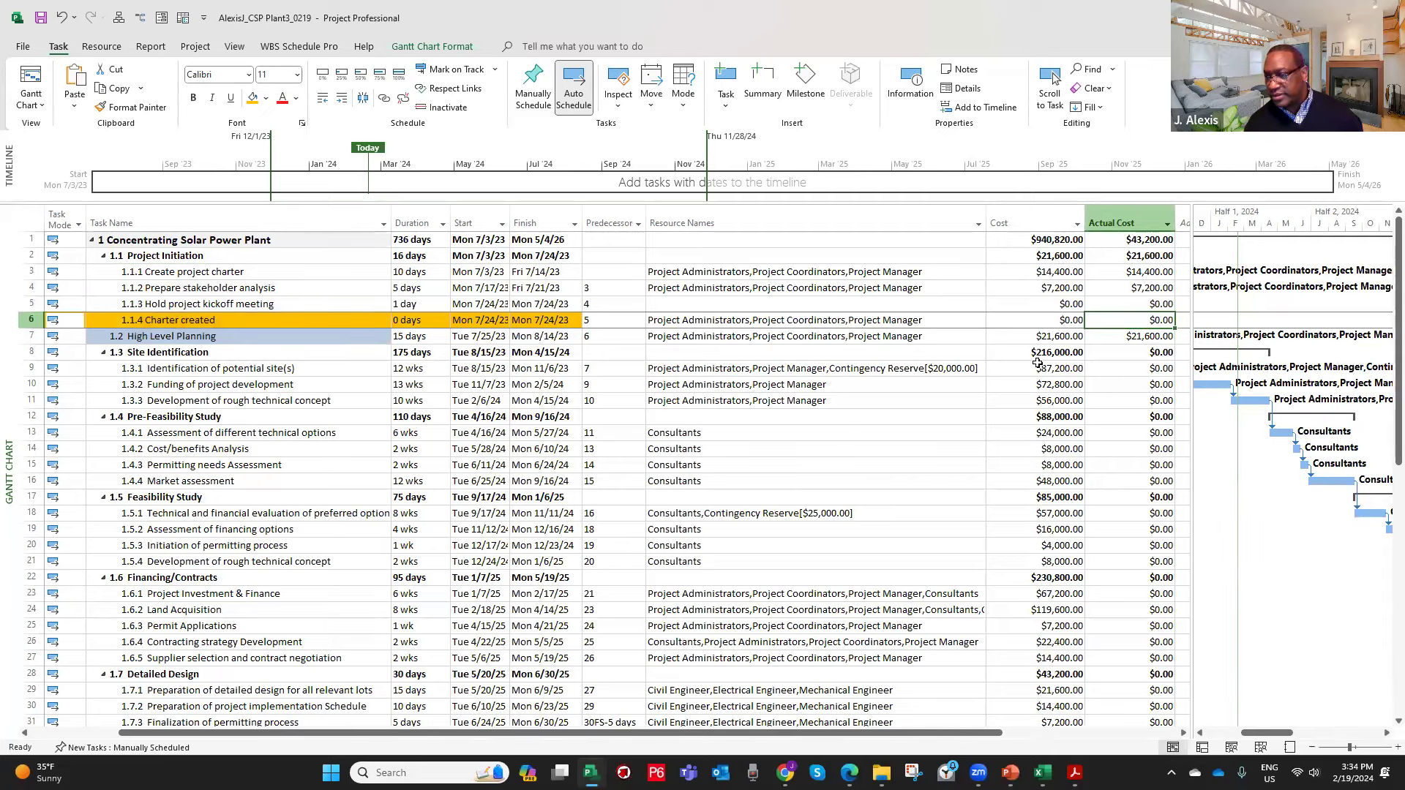
pyautogui.click(1136, 277)
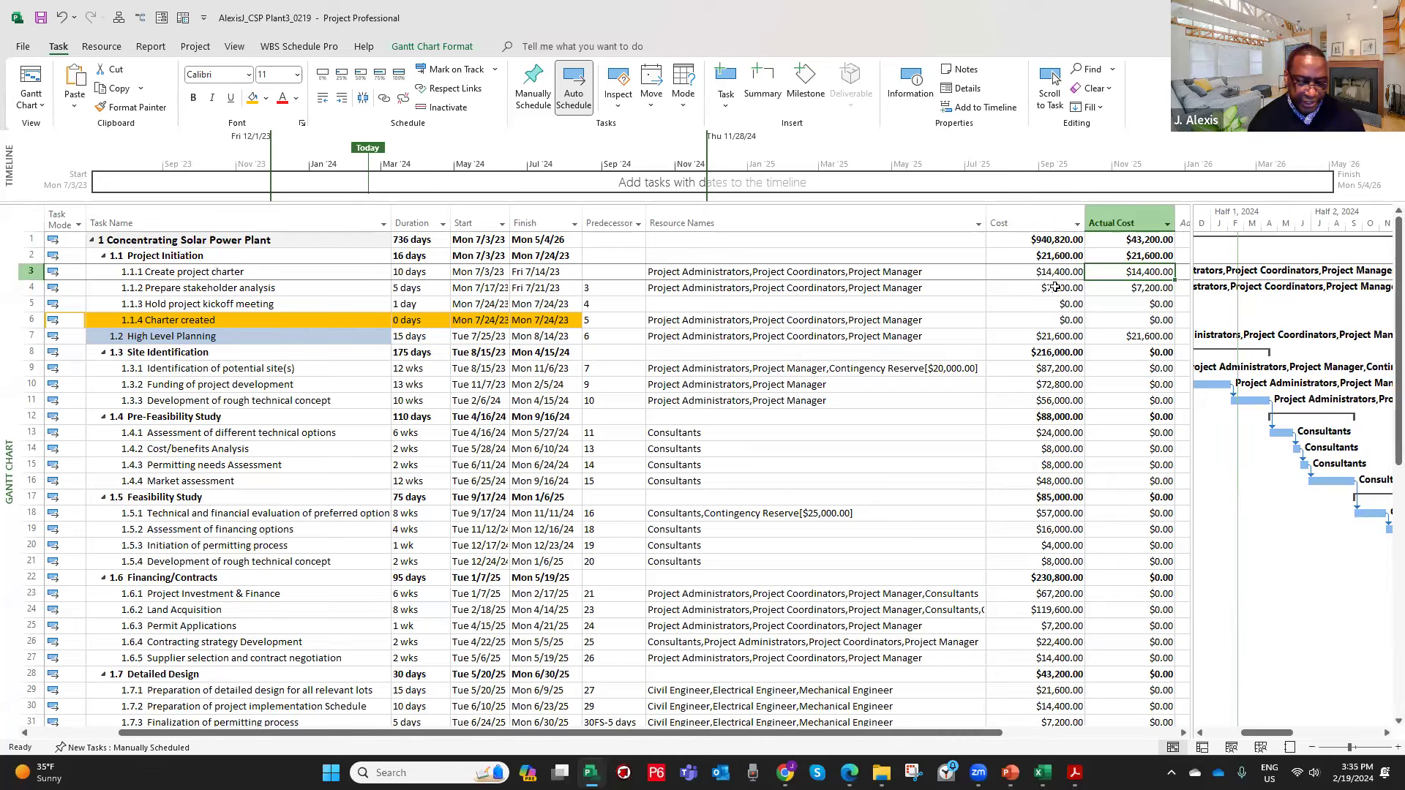
pyautogui.write('7')
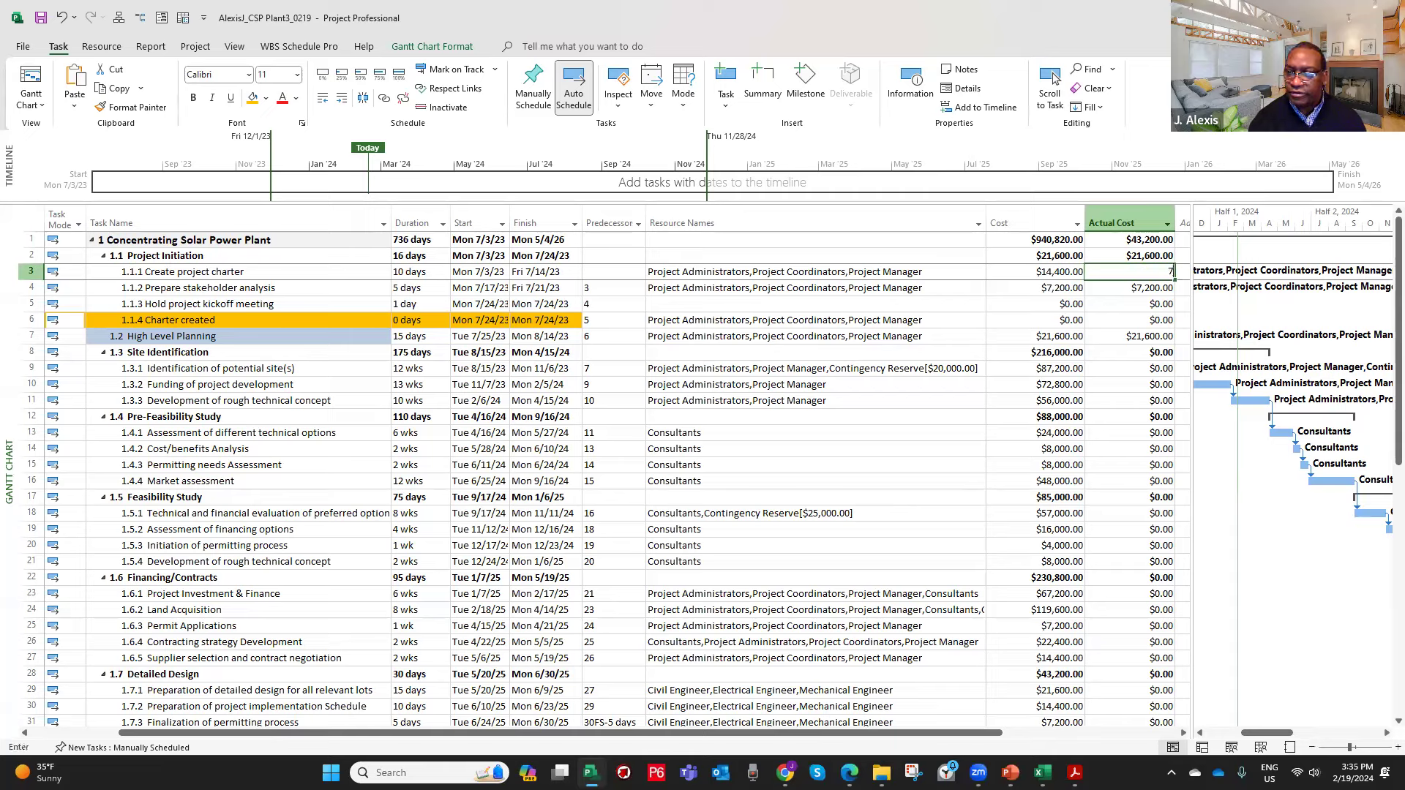
pyautogui.write('500')
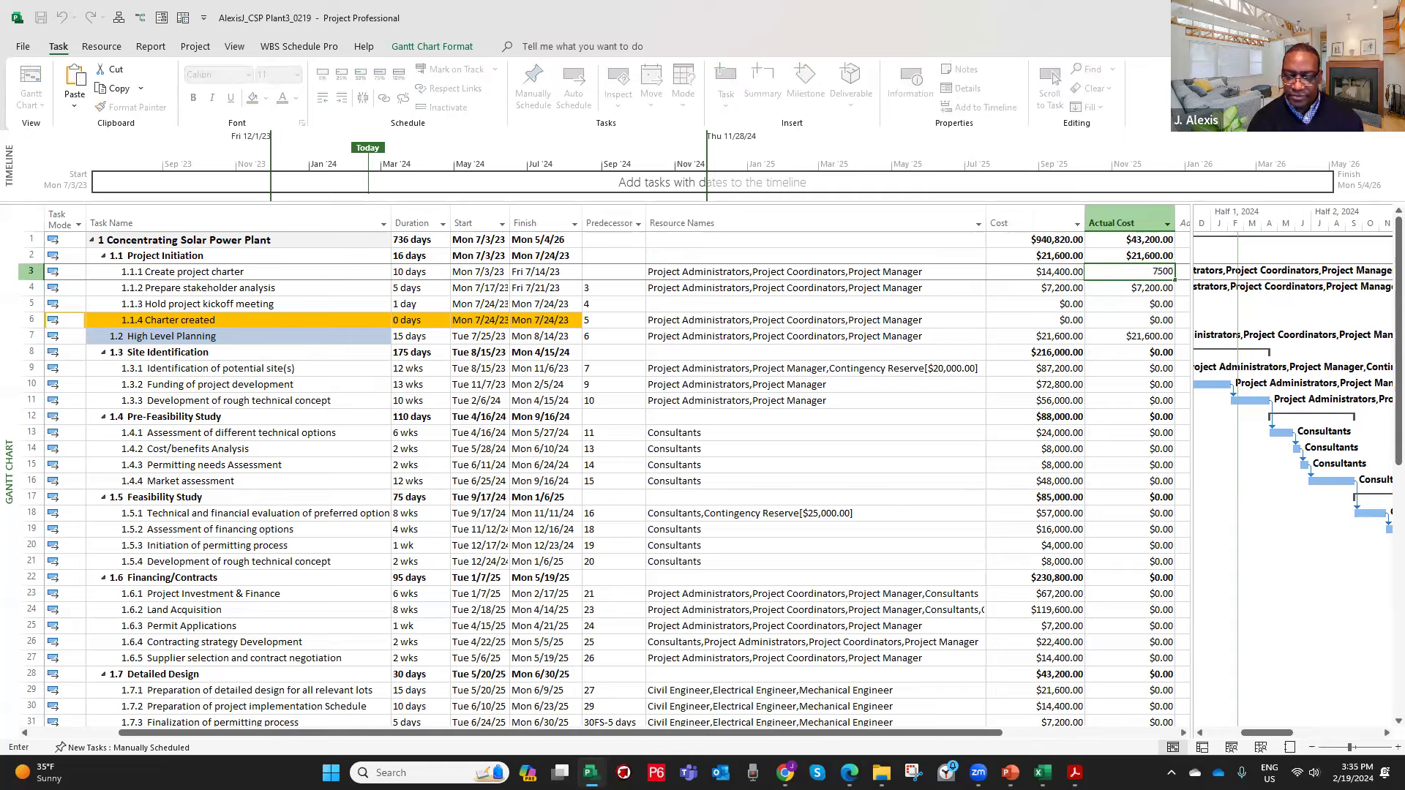
pyautogui.press('Return')
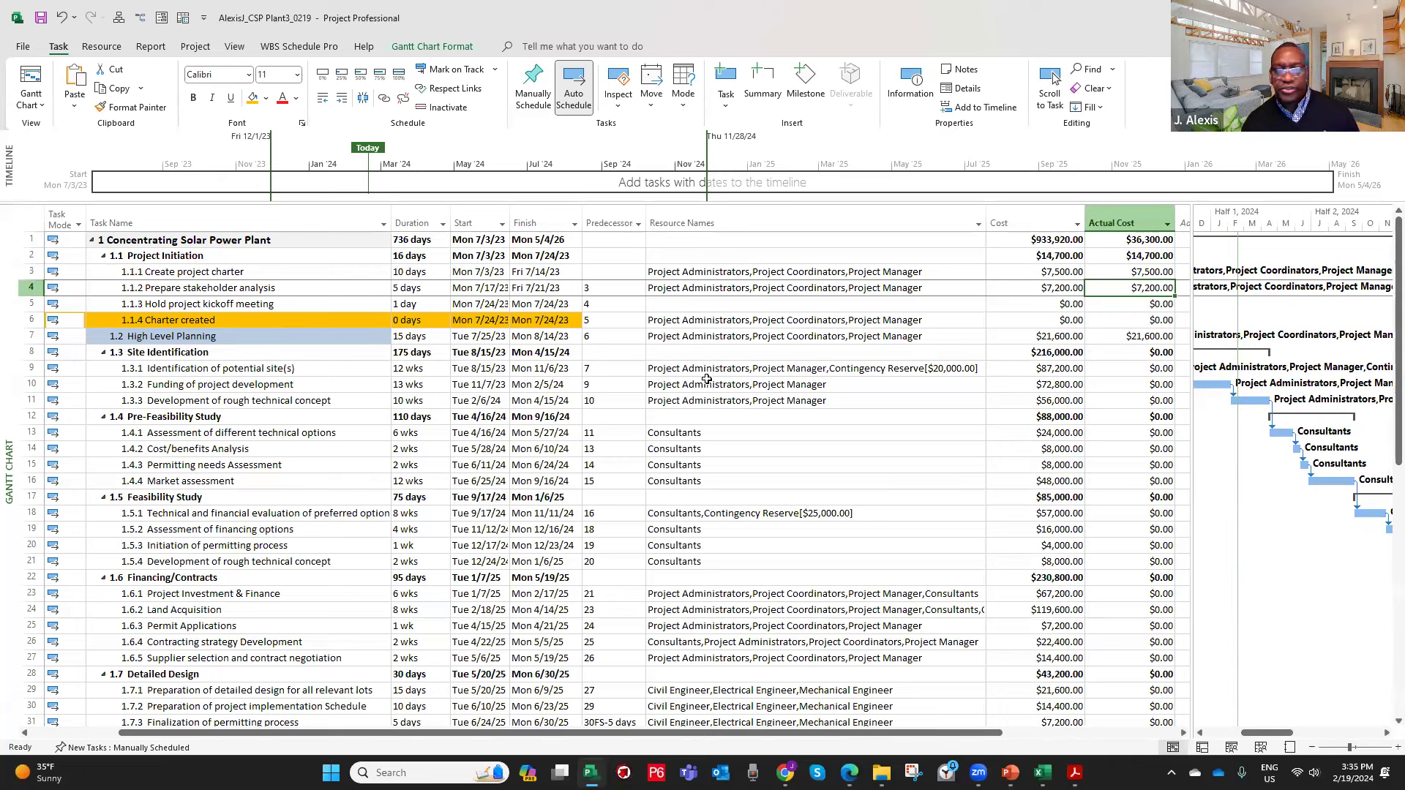
# Set the actual cost of the High Level Planning task to $15,000.
pyautogui.click(1147, 338)
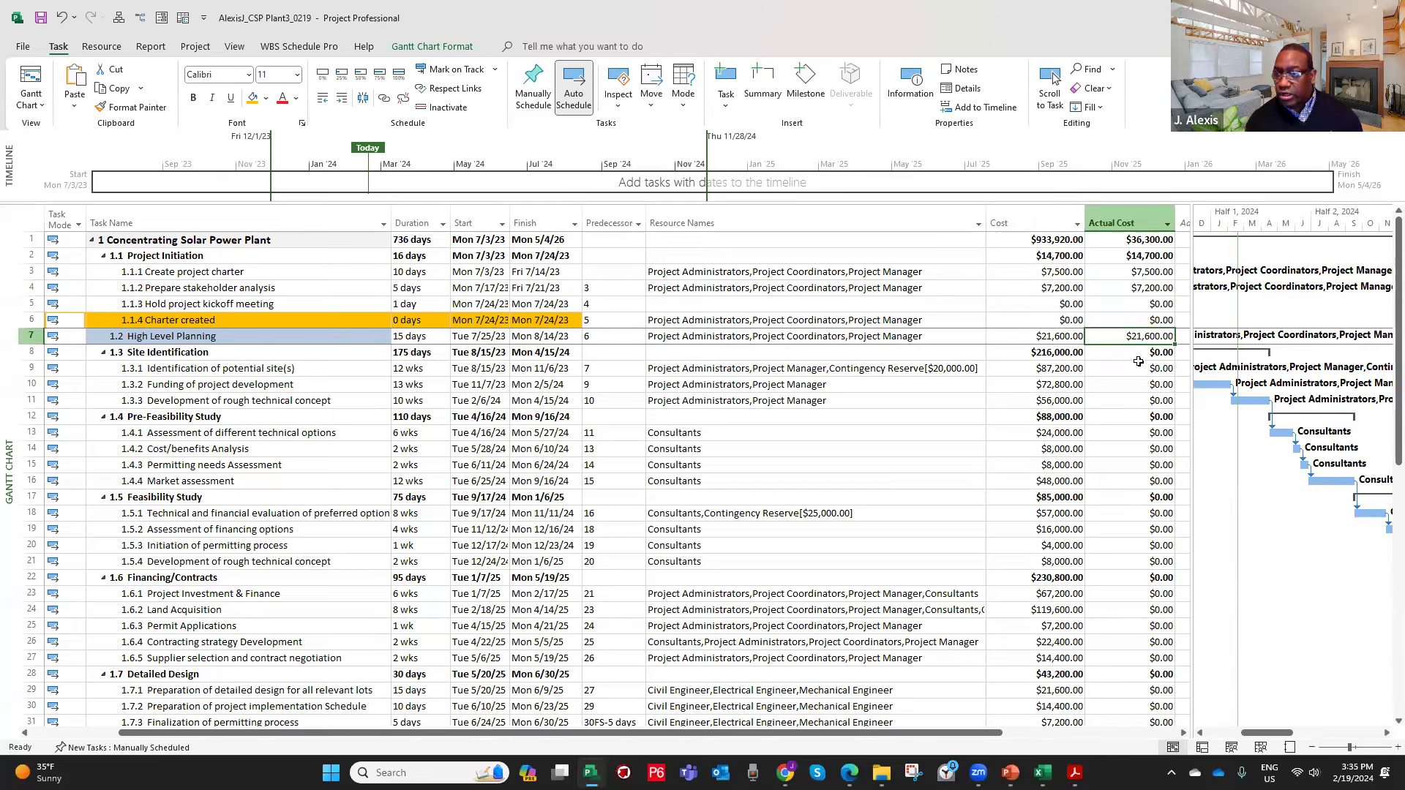
pyautogui.write('15000')
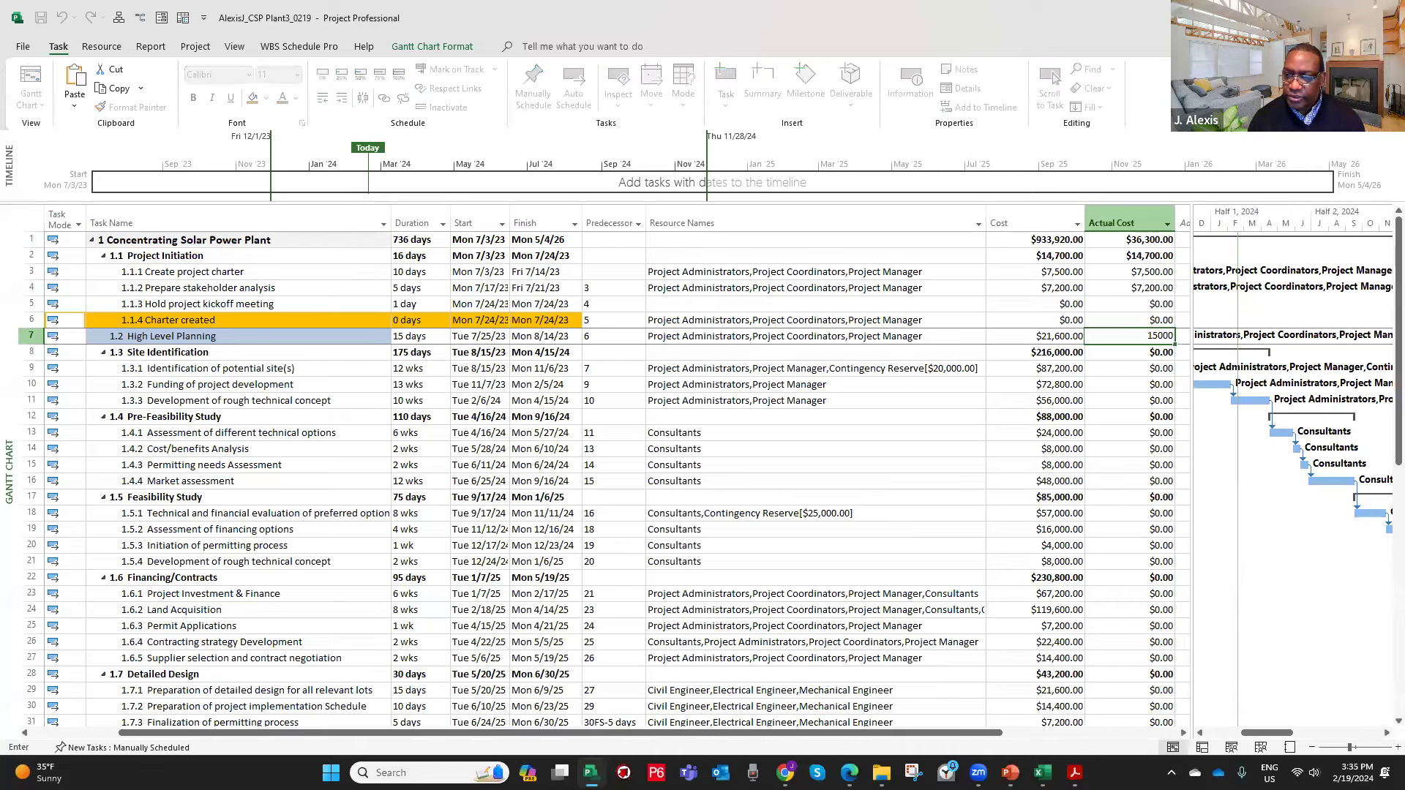
pyautogui.press('Return')
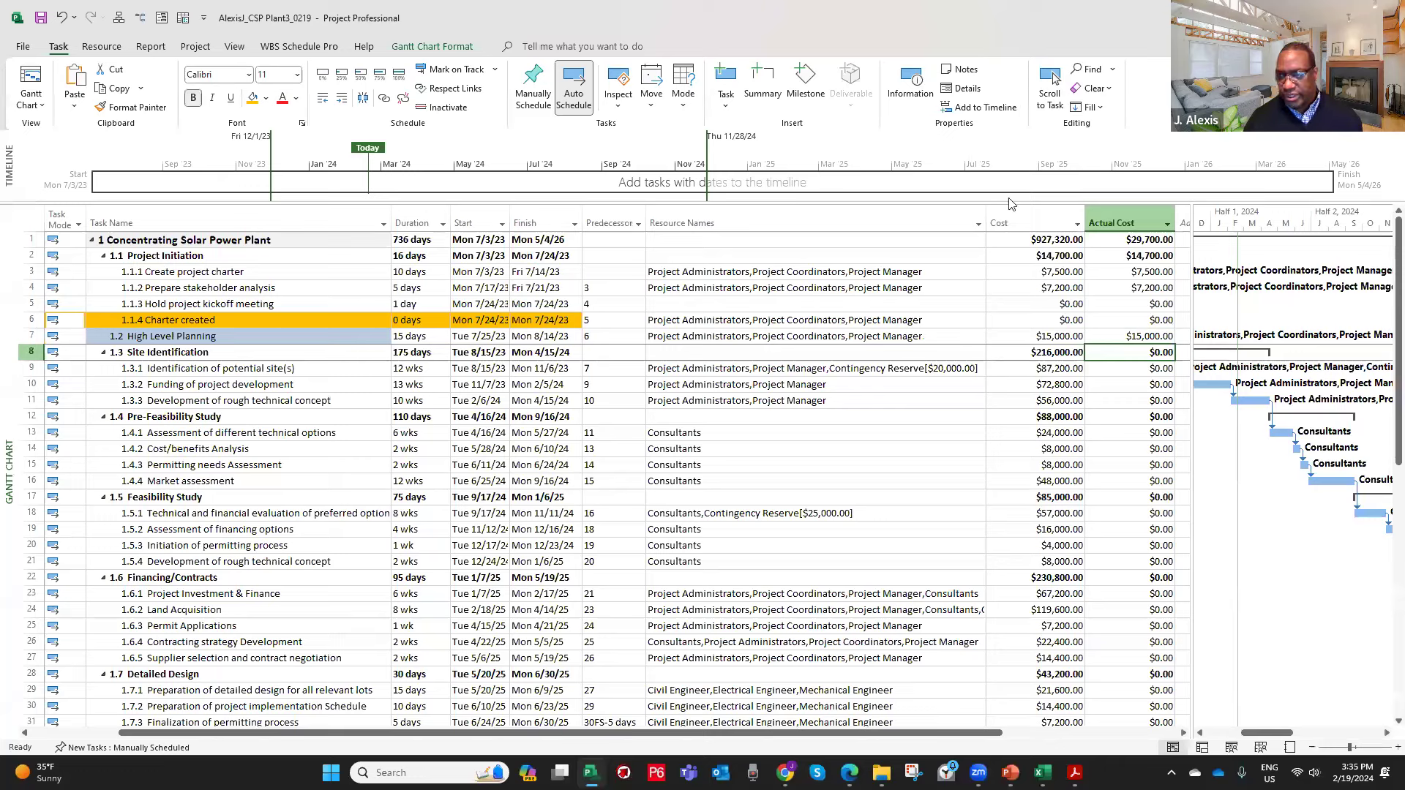
# Review the project statistics for the current, baseline, actual and remaining cost, and close them.
pyautogui.click(909, 85)
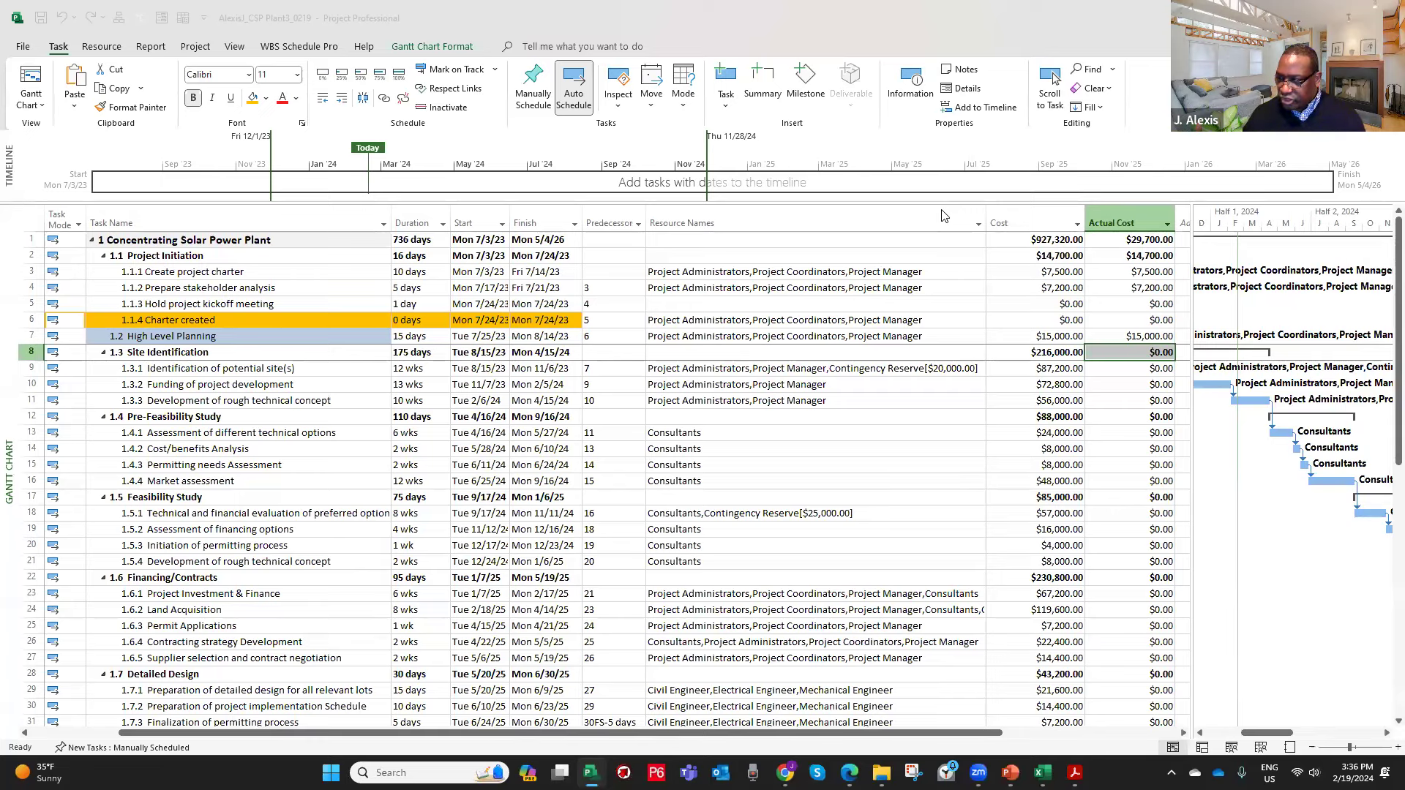
pyautogui.click(193, 47)
pyautogui.click(194, 47)
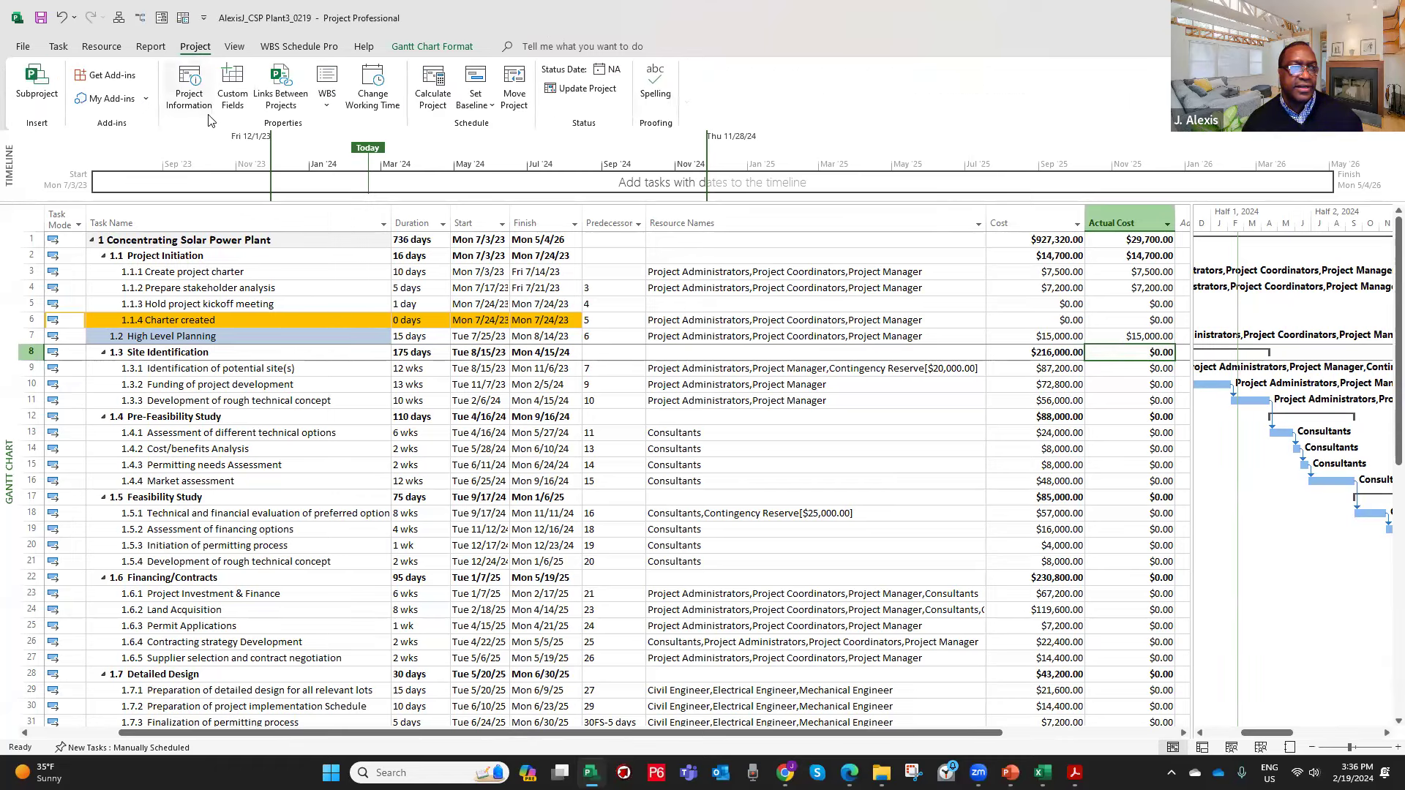
pyautogui.click(190, 94)
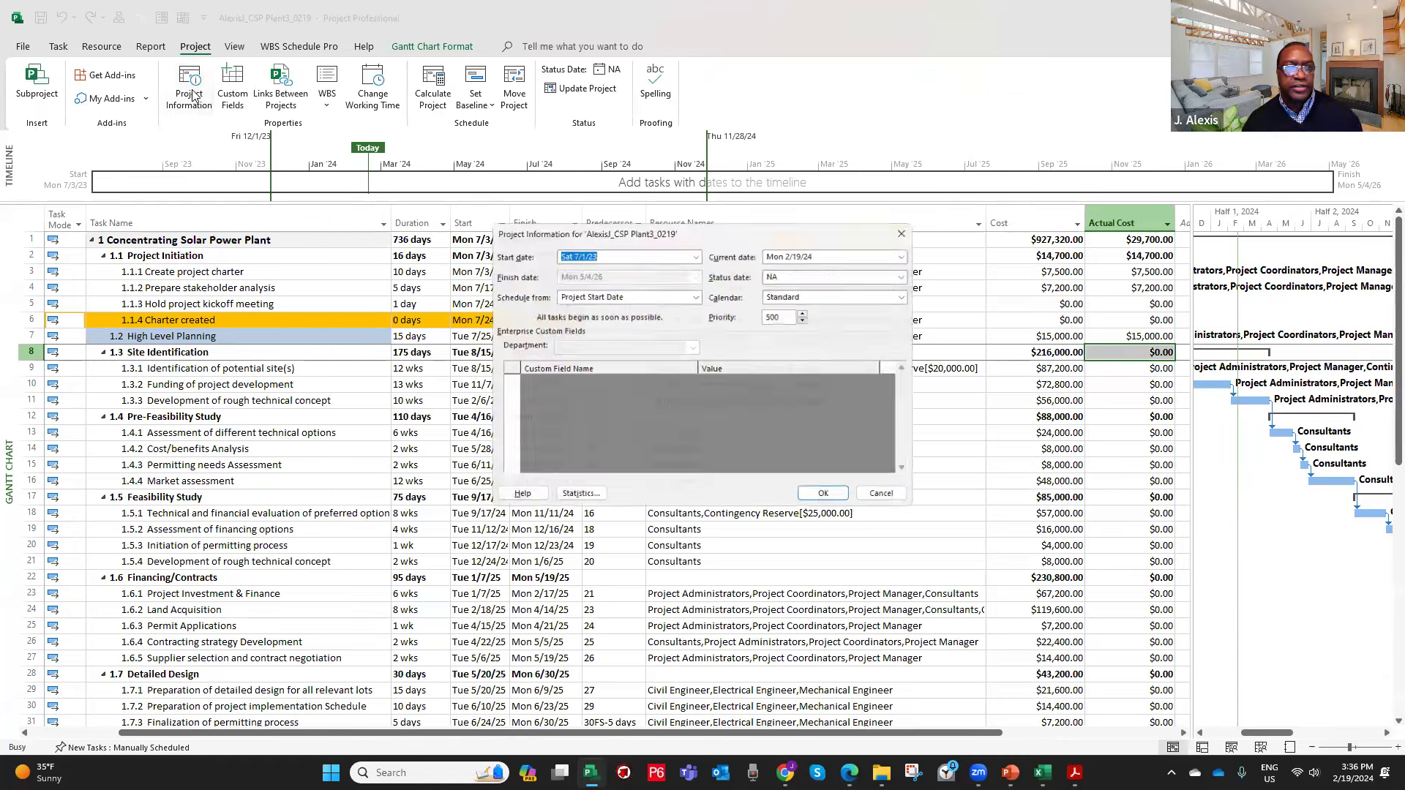
pyautogui.click(578, 494)
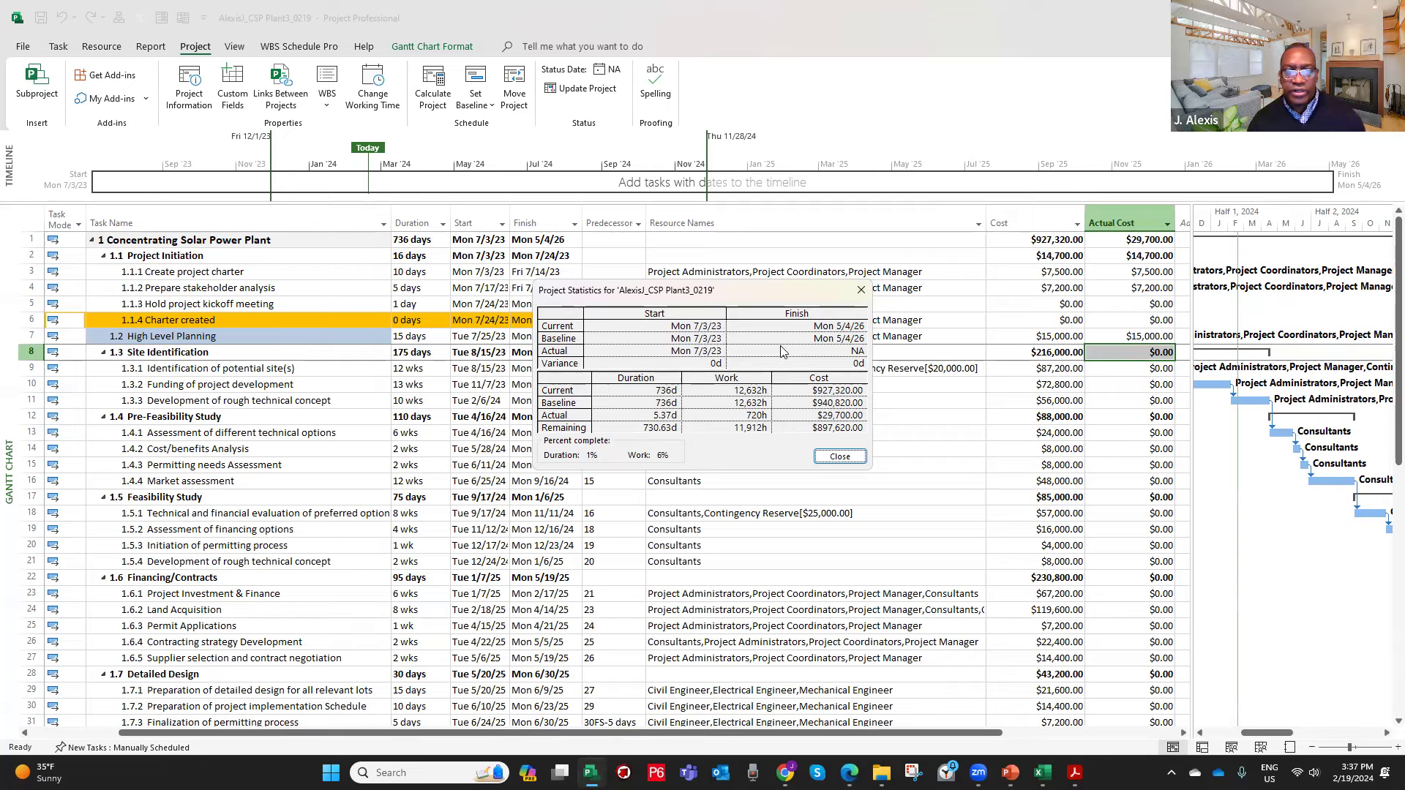
pyautogui.click(861, 290)
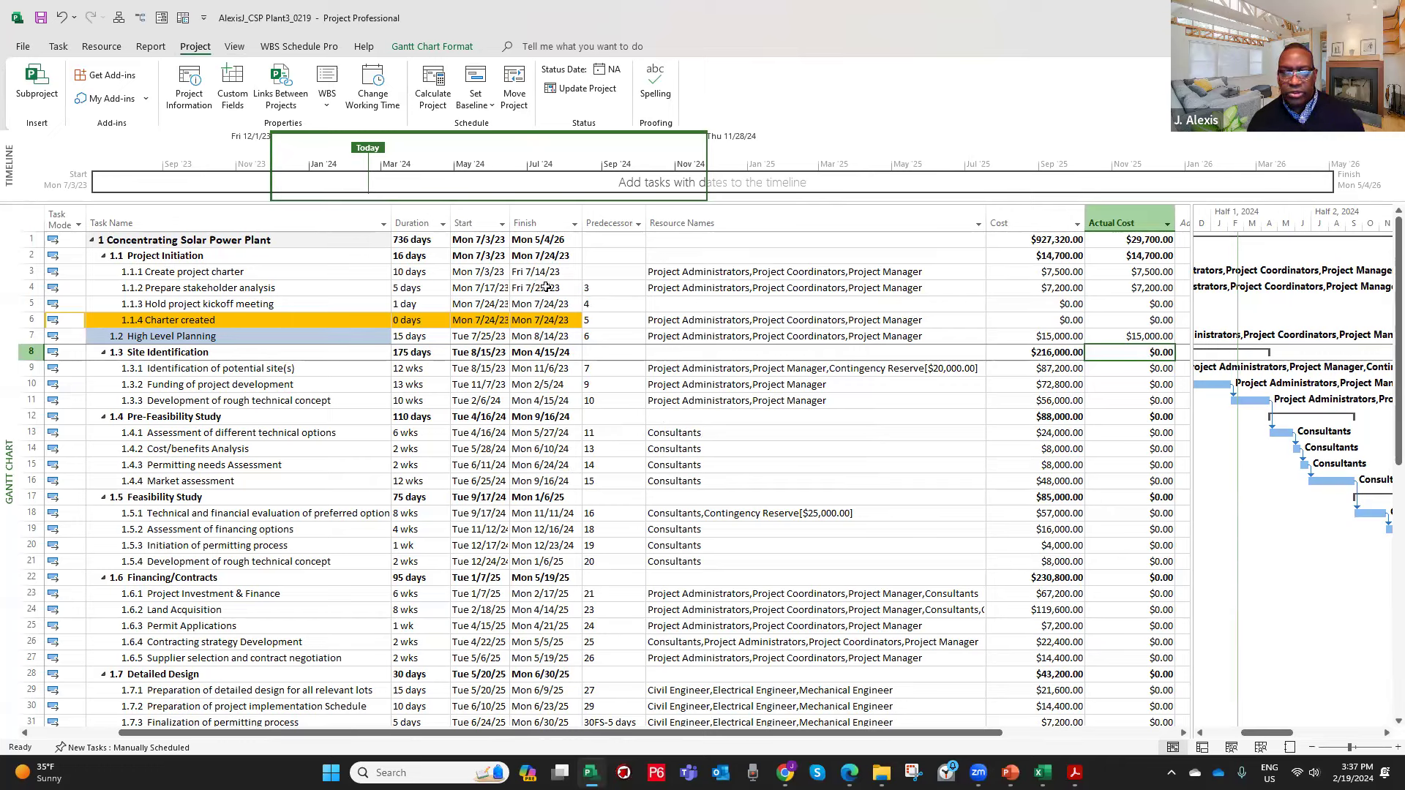
# Apply the Earned Value table to the Gantt Chart.
pyautogui.click(233, 47)
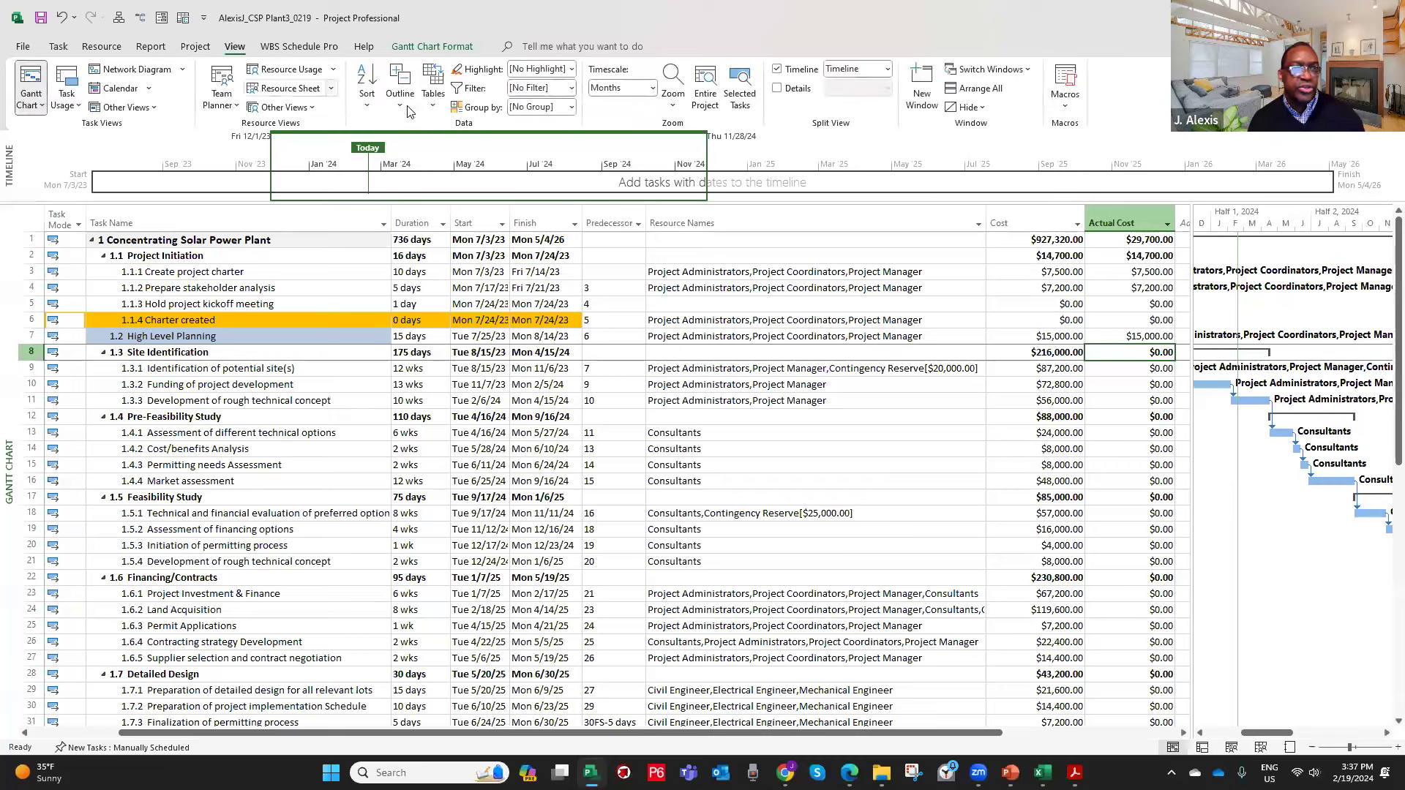
pyautogui.click(432, 102)
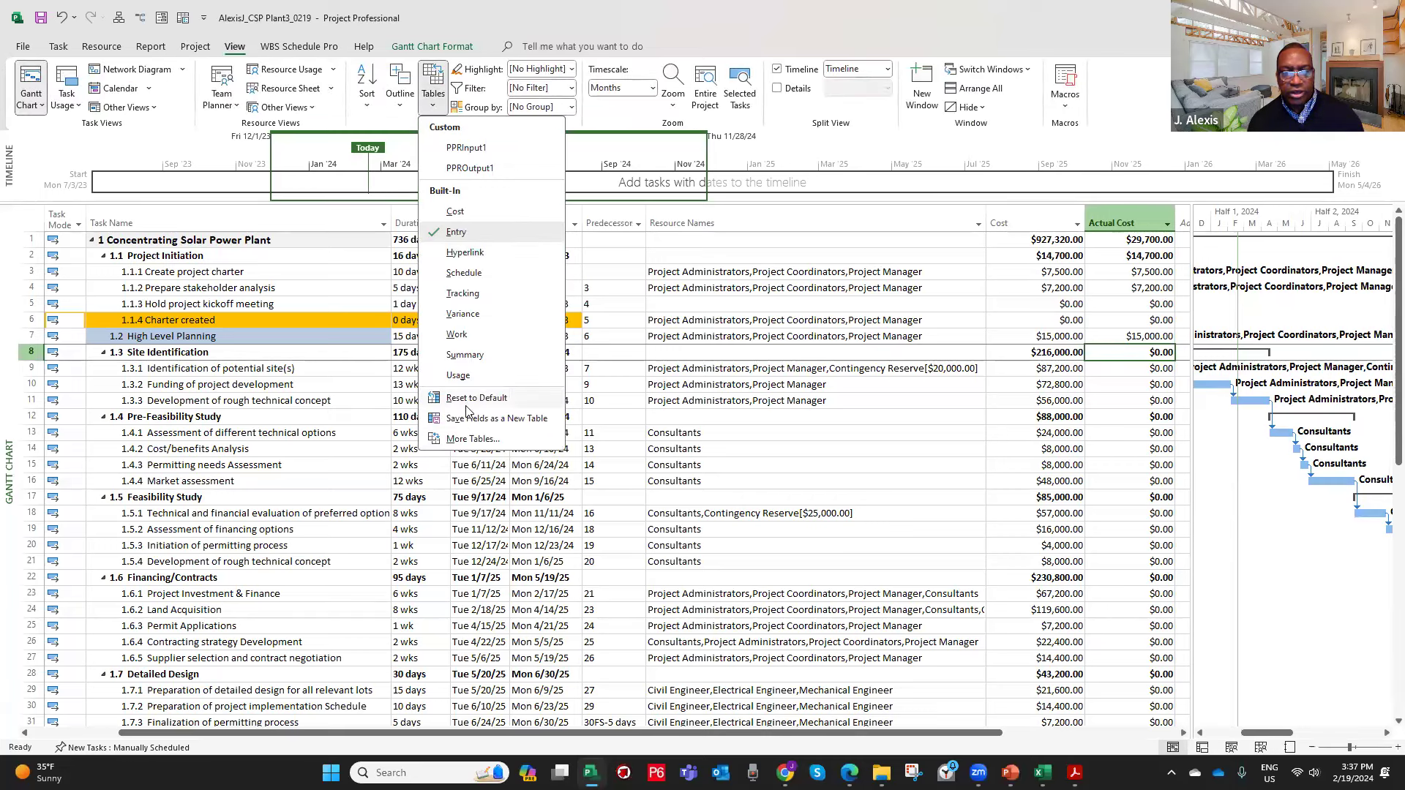
pyautogui.click(474, 439)
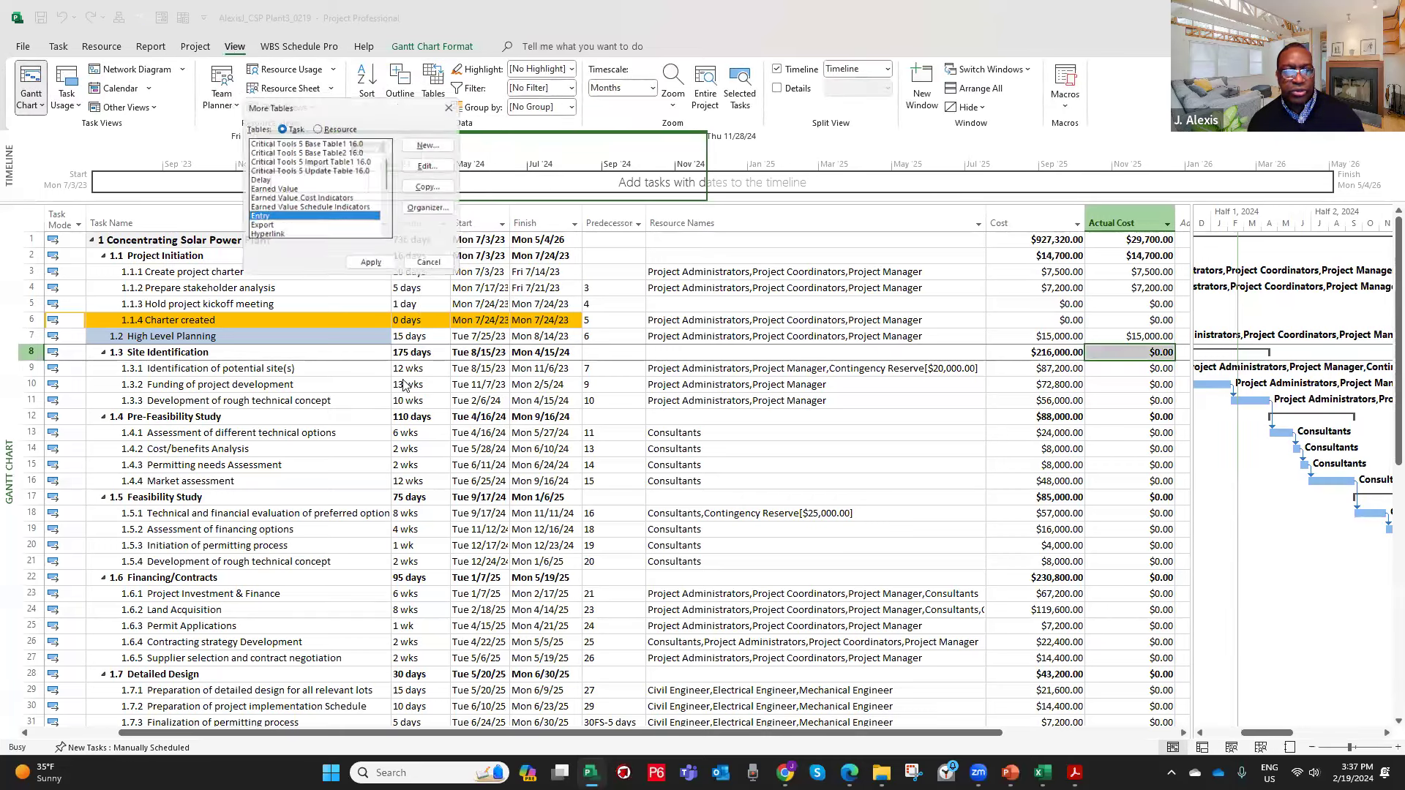
pyautogui.click(286, 189)
pyautogui.click(370, 267)
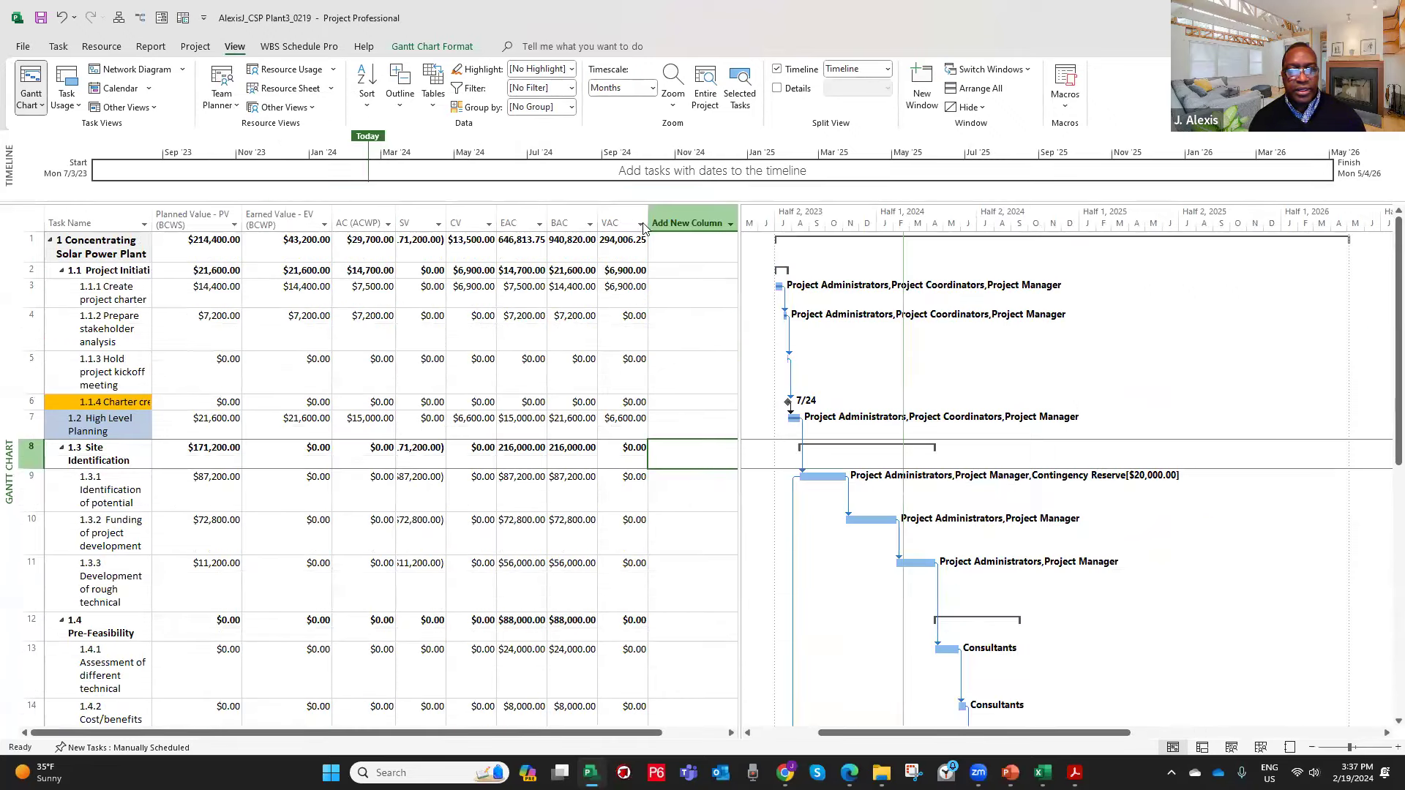
# Widen the VAC, BAC and EAC columns and the table area so the project-level values can be read.
pyautogui.moveTo(647, 216); pyautogui.dragTo(717, 213)
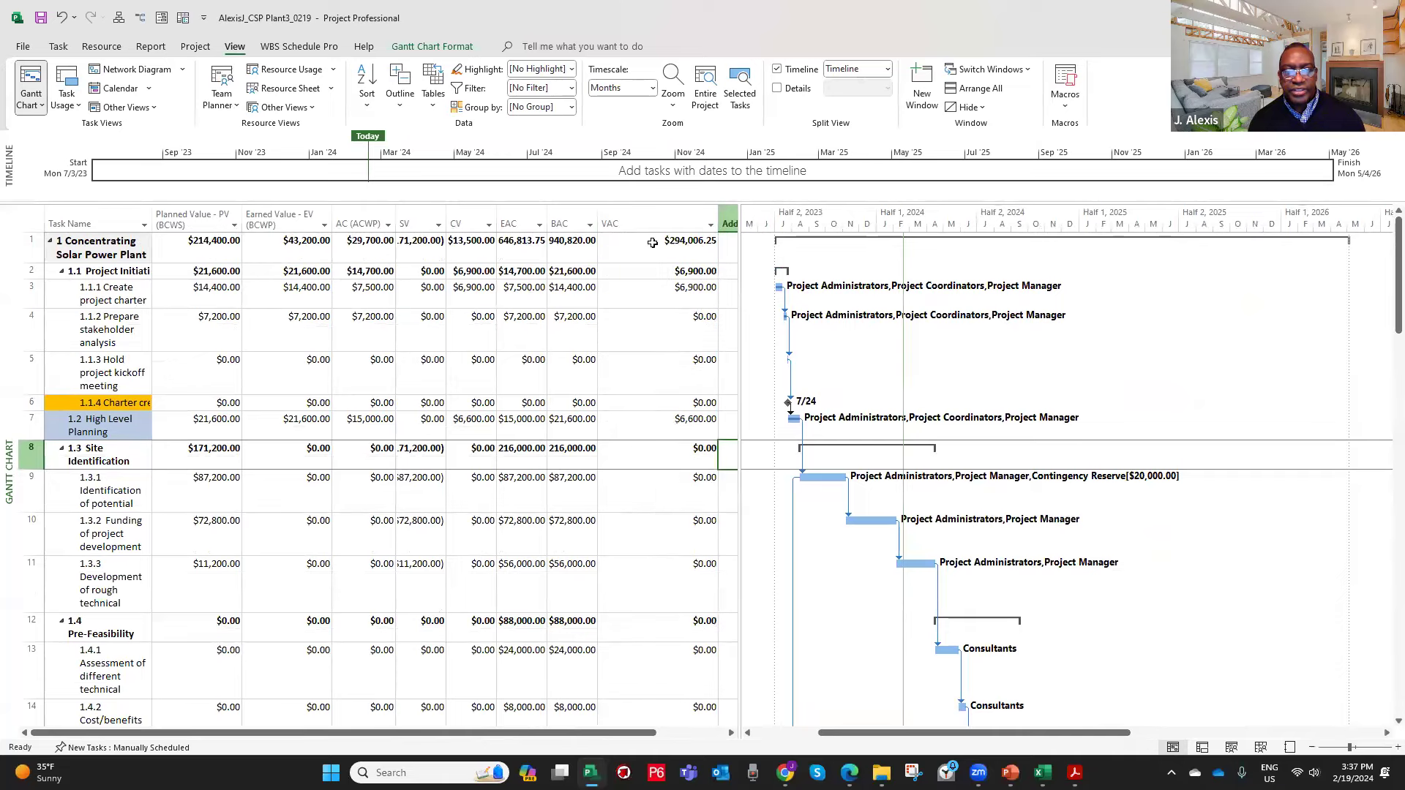
pyautogui.moveTo(599, 221); pyautogui.dragTo(628, 221)
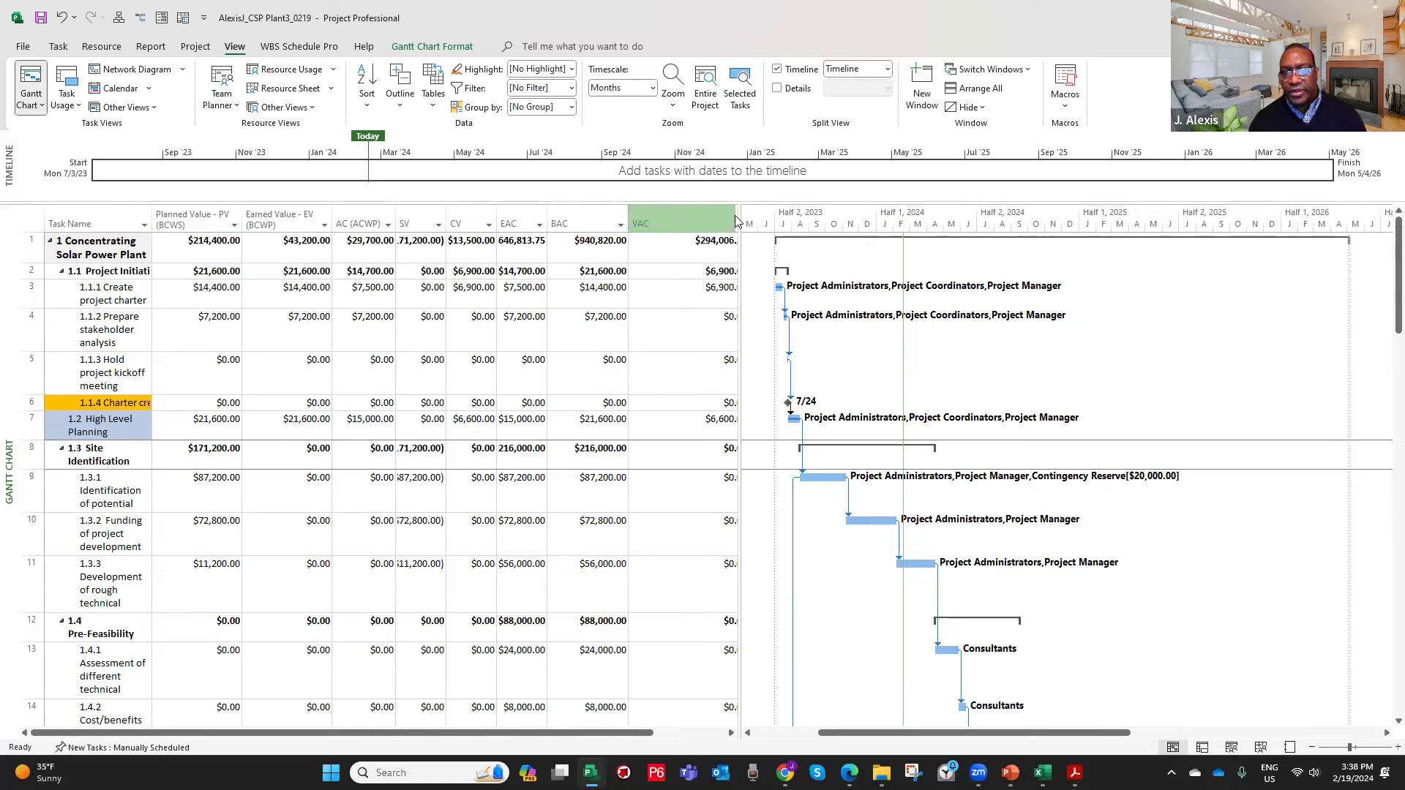
pyautogui.moveTo(736, 209); pyautogui.dragTo(766, 248)
pyautogui.click(703, 249)
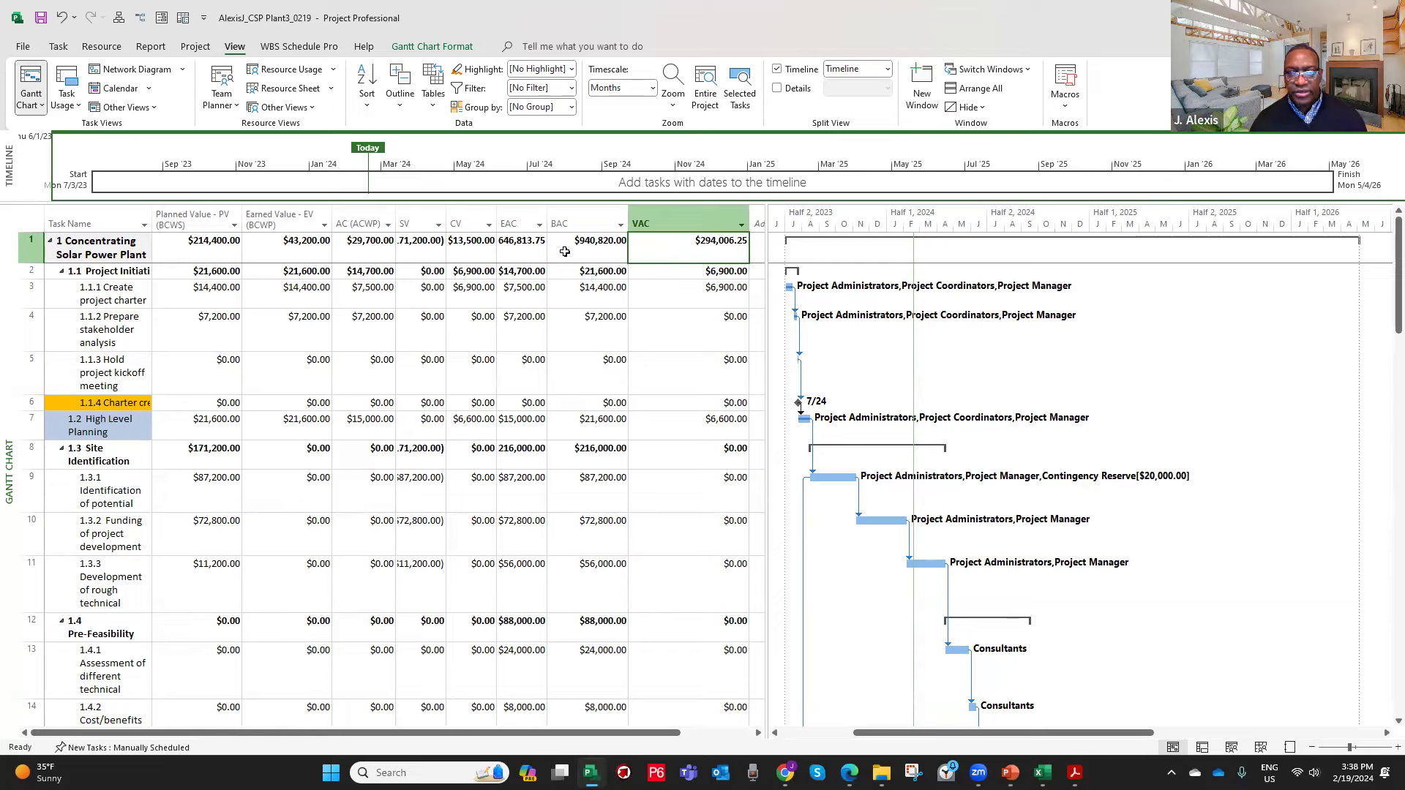
pyautogui.moveTo(549, 213); pyautogui.dragTo(570, 224)
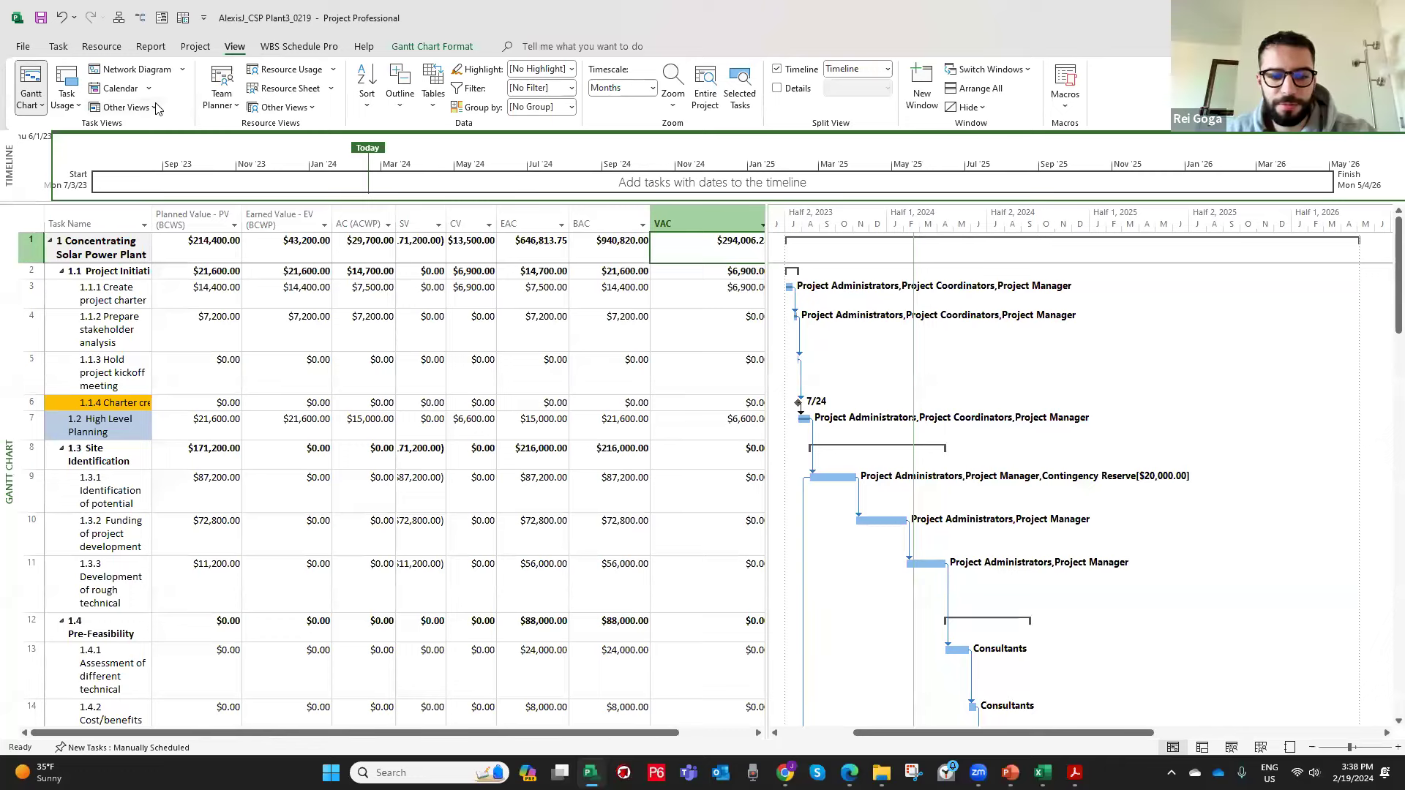
# Look at the Resource Sheet again and return to the Gantt Chart with the earned value table.
pyautogui.click(286, 88)
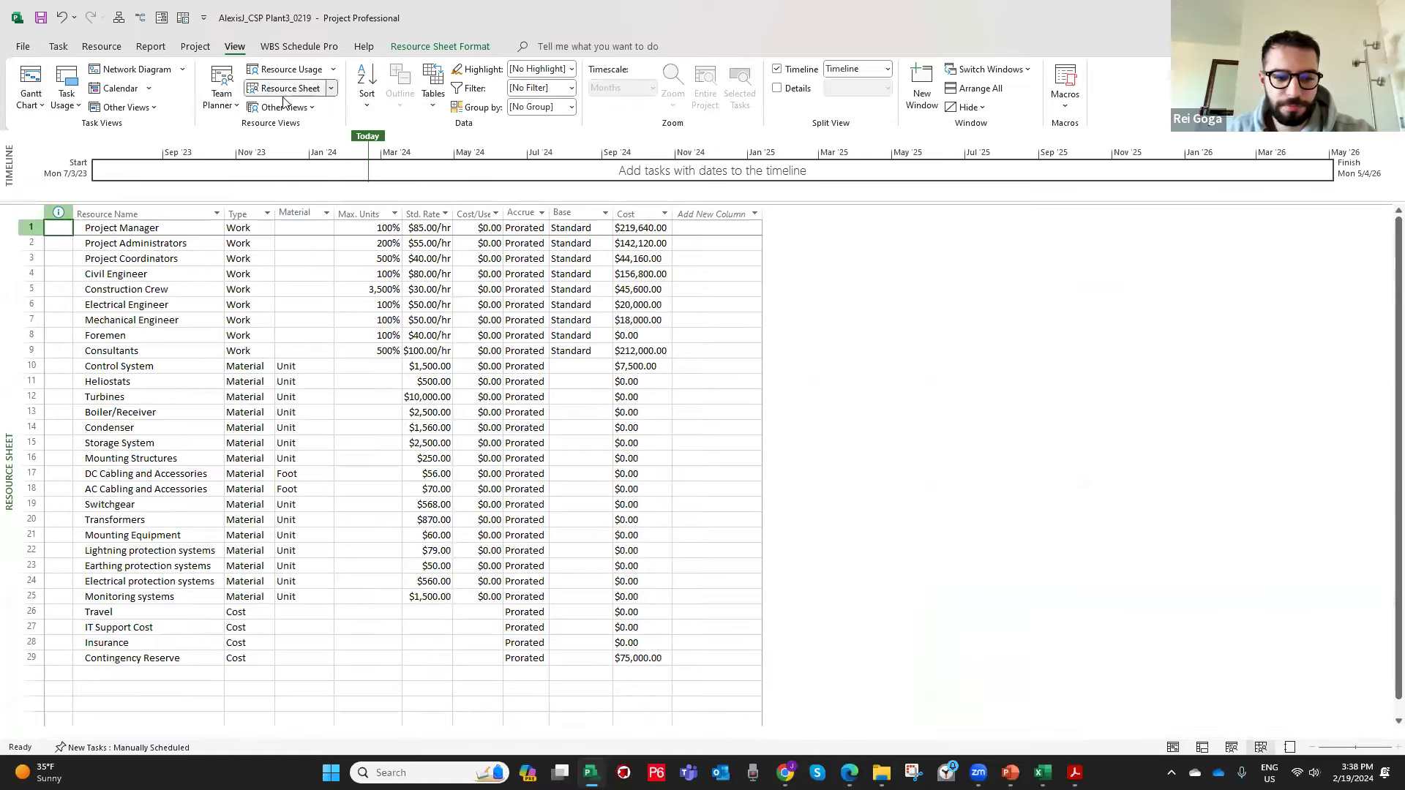
pyautogui.click(31, 84)
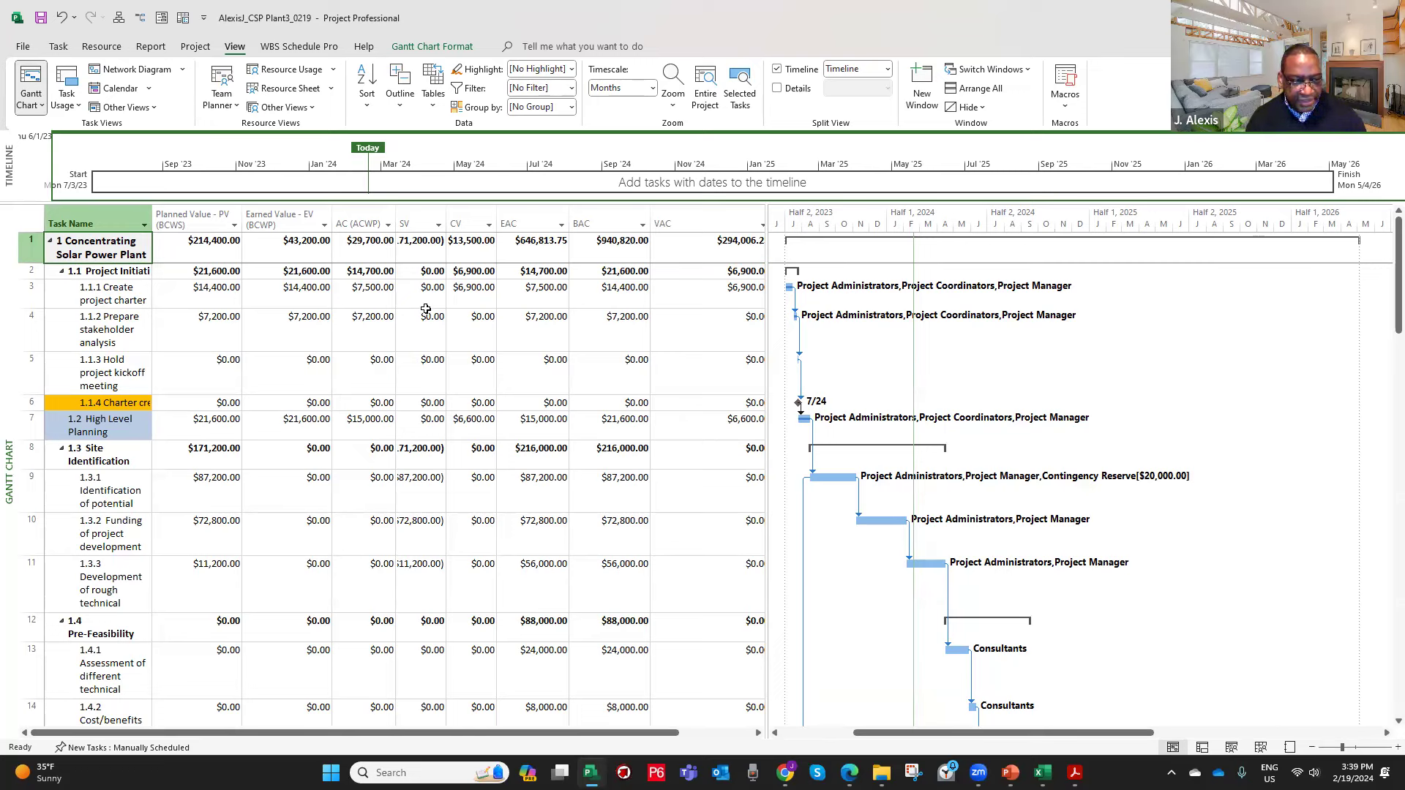
pyautogui.click(892, 119)
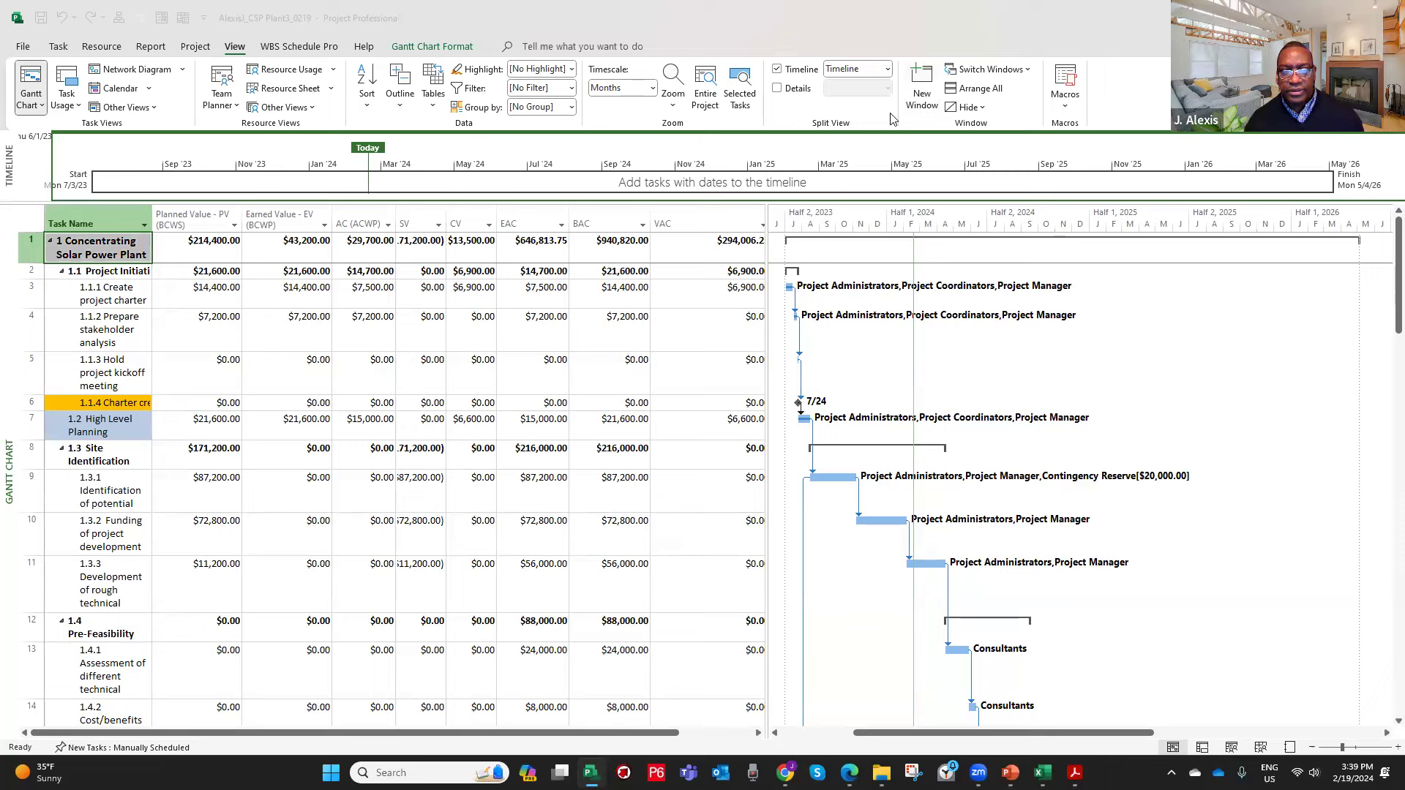